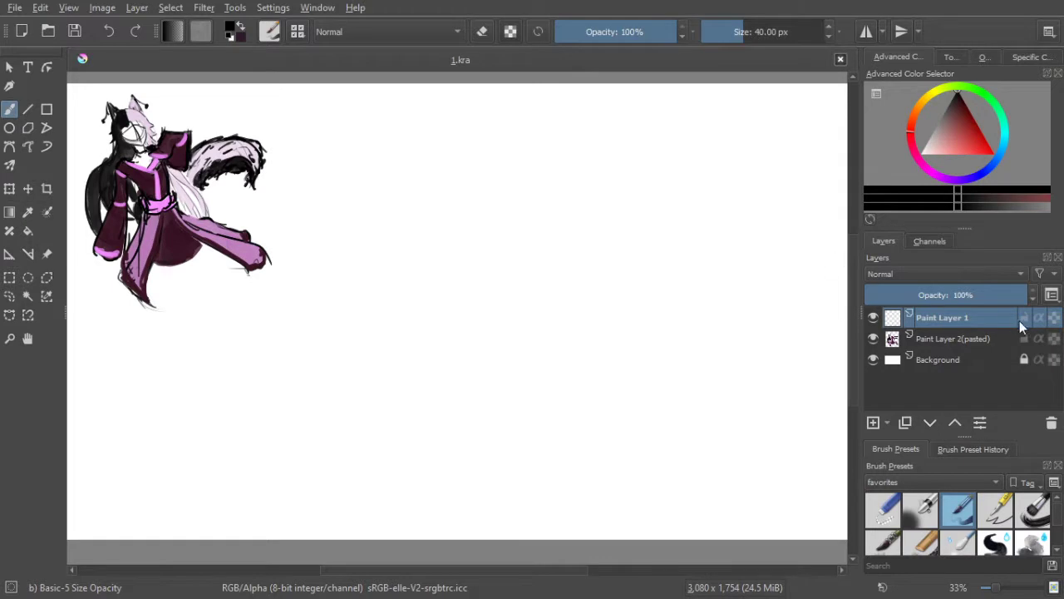
Place Paint Layer 1 in a new layer group and set the brush size to 10 px for sketching on it
{"action": "key", "text": "ctrl+g"}
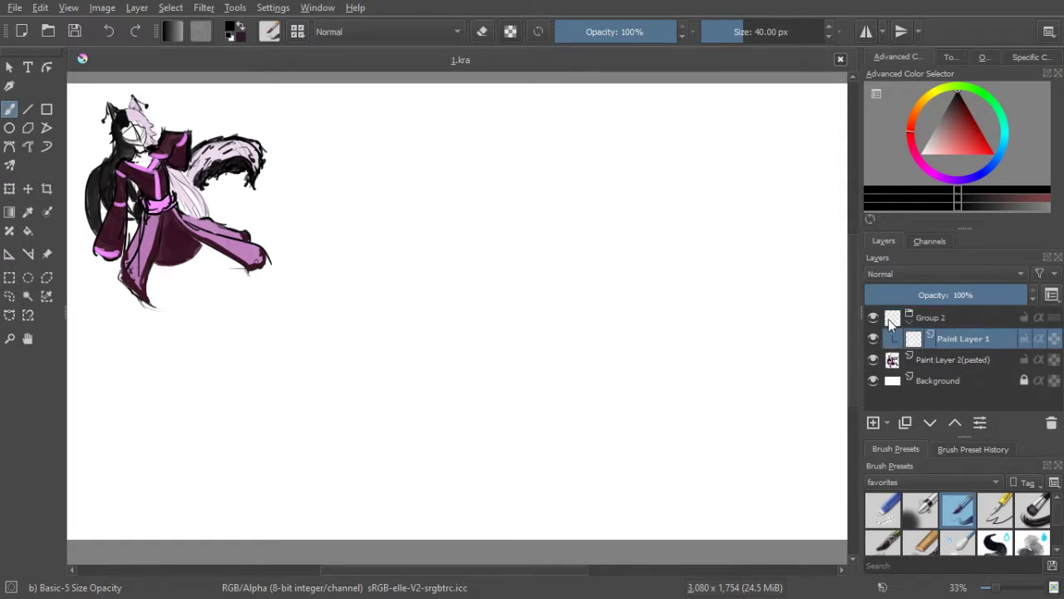
{"action": "left_click", "coordinate": [966, 321]}
{"action": "left_click", "coordinate": [962, 338]}
{"action": "left_click_drag", "start_coordinate": [740, 31], "coordinate": [714, 36]}
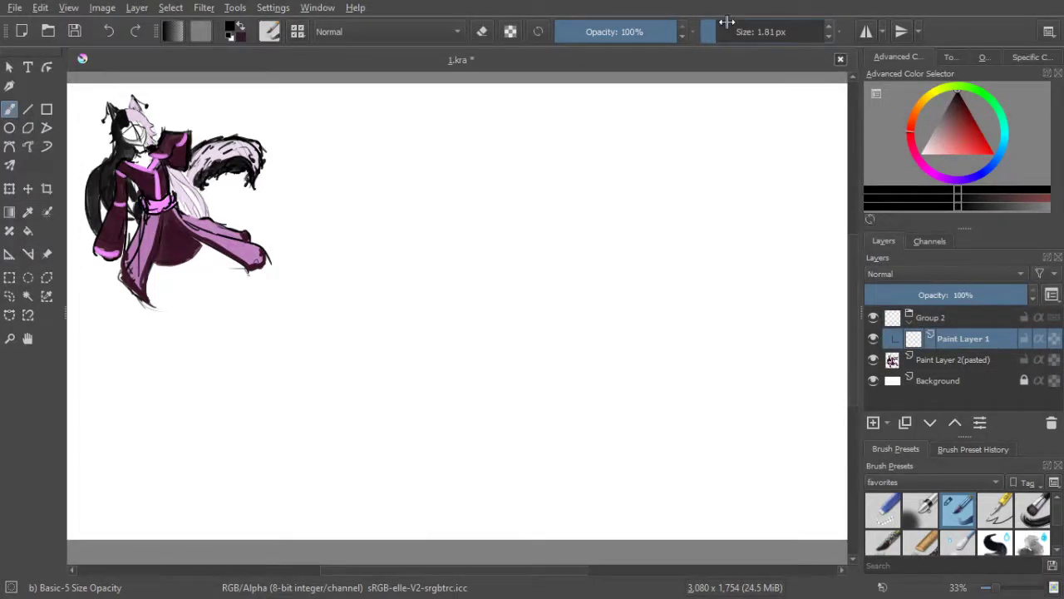
{"action": "left_click", "coordinate": [726, 21]}
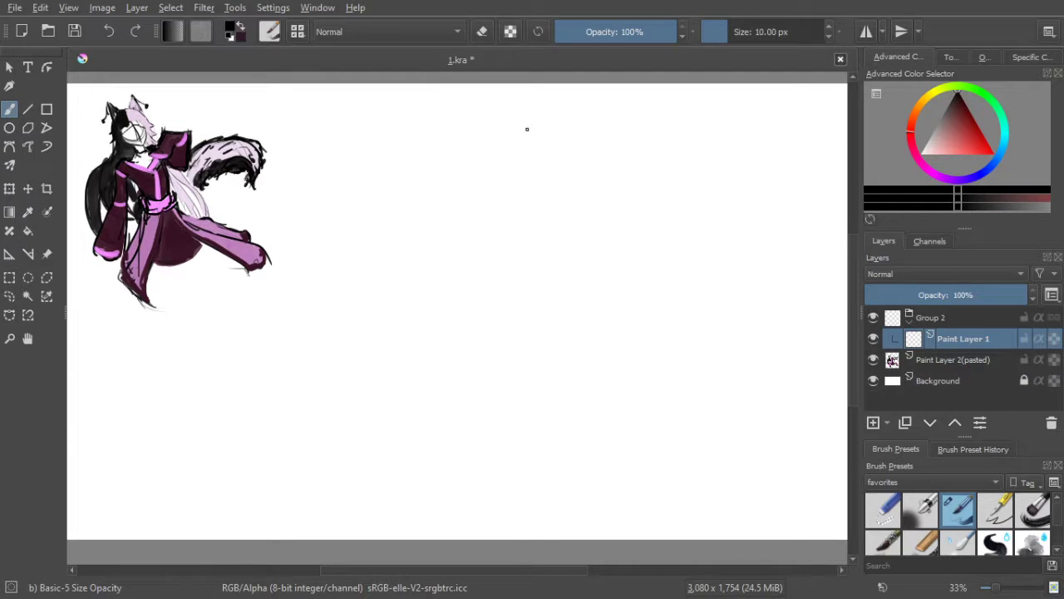
Sketch a round head beside the reference character, with a curved eye line and a slanted centre line as face guides
{"action": "mouse_move", "coordinate": [511, 183]}
{"action": "left_mouse_down"}
{"action": "mouse_move", "coordinate": [504, 141]}
{"action": "mouse_move", "coordinate": [560, 157]}
{"action": "mouse_move", "coordinate": [532, 190]}
{"action": "mouse_move", "coordinate": [541, 148]}
{"action": "mouse_move", "coordinate": [562, 155]}
{"action": "mouse_move", "coordinate": [536, 154]}
{"action": "mouse_move", "coordinate": [545, 183]}
{"action": "left_mouse_up"}
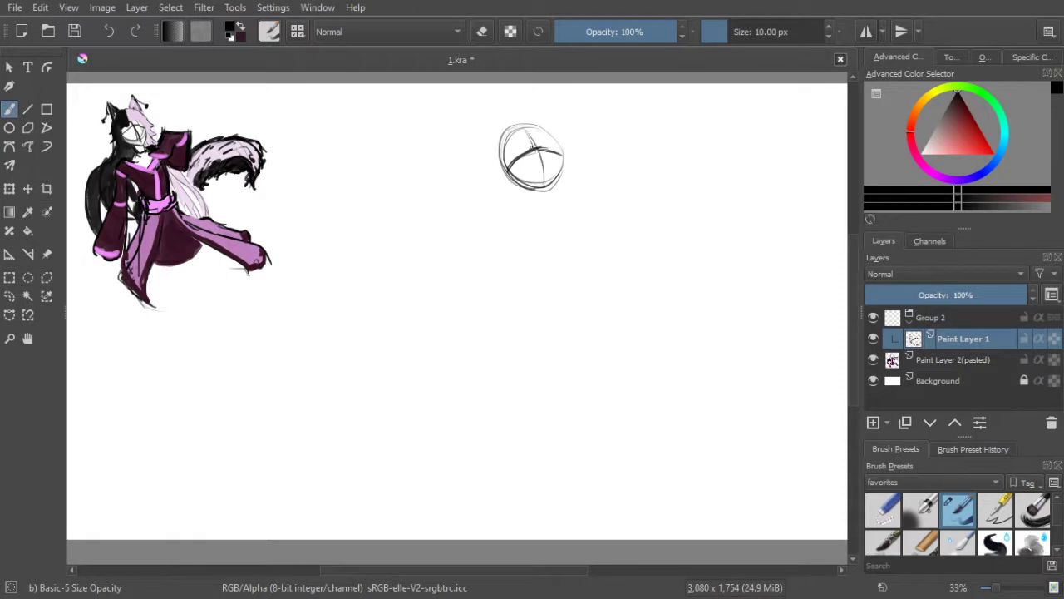
{"action": "left_click_drag", "start_coordinate": [525, 129], "coordinate": [544, 180]}
{"action": "left_click_drag", "start_coordinate": [524, 129], "coordinate": [547, 179]}
Sketch the neck, shoulder slopes and rounded chest outline below the head, erasing excess from the chest line
{"action": "mouse_move", "coordinate": [552, 153]}
{"action": "left_mouse_down"}
{"action": "mouse_move", "coordinate": [553, 188]}
{"action": "mouse_move", "coordinate": [561, 164]}
{"action": "mouse_move", "coordinate": [553, 187]}
{"action": "mouse_move", "coordinate": [514, 182]}
{"action": "mouse_move", "coordinate": [546, 207]}
{"action": "left_mouse_up"}
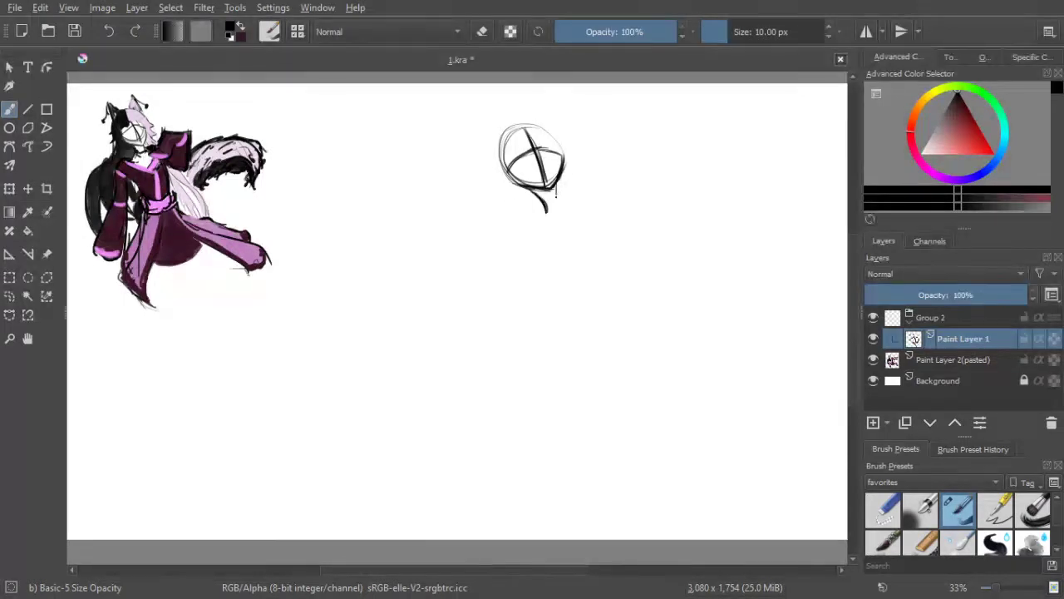
{"action": "left_click_drag", "start_coordinate": [558, 191], "coordinate": [565, 204]}
{"action": "mouse_move", "coordinate": [574, 223]}
{"action": "left_mouse_down"}
{"action": "mouse_move", "coordinate": [529, 213]}
{"action": "mouse_move", "coordinate": [514, 221]}
{"action": "mouse_move", "coordinate": [547, 213]}
{"action": "mouse_move", "coordinate": [532, 210]}
{"action": "mouse_move", "coordinate": [544, 203]}
{"action": "mouse_move", "coordinate": [577, 212]}
{"action": "mouse_move", "coordinate": [583, 200]}
{"action": "left_mouse_up"}
{"action": "mouse_move", "coordinate": [571, 206]}
{"action": "left_mouse_down"}
{"action": "mouse_move", "coordinate": [600, 218]}
{"action": "mouse_move", "coordinate": [600, 242]}
{"action": "mouse_move", "coordinate": [611, 230]}
{"action": "mouse_move", "coordinate": [617, 238]}
{"action": "left_mouse_up"}
{"action": "mouse_move", "coordinate": [565, 202]}
{"action": "left_mouse_down"}
{"action": "mouse_move", "coordinate": [605, 219]}
{"action": "mouse_move", "coordinate": [614, 250]}
{"action": "left_mouse_up"}
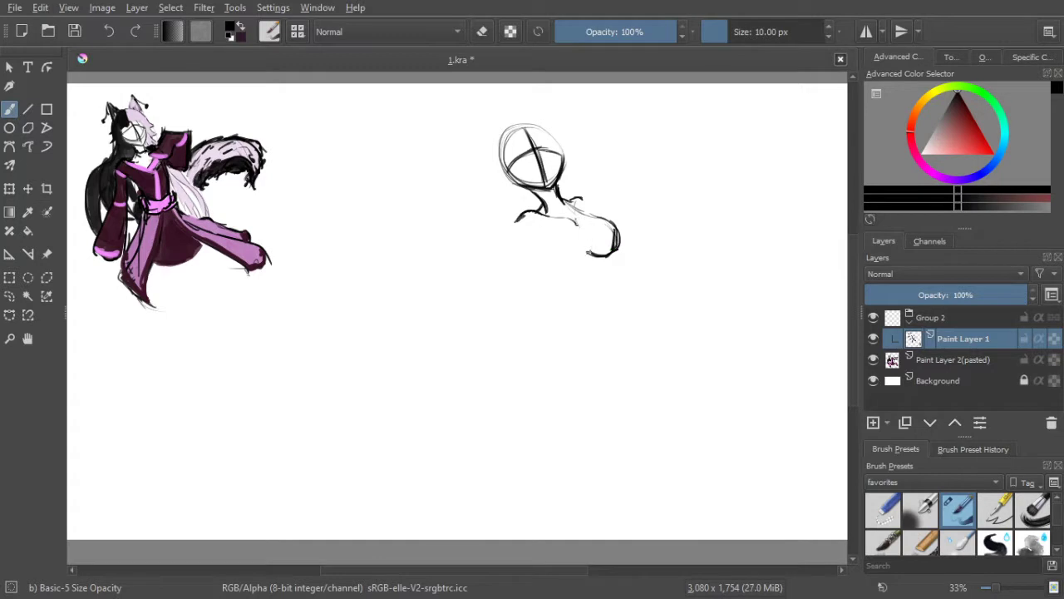
{"action": "mouse_move", "coordinate": [536, 243]}
{"action": "left_mouse_down"}
{"action": "mouse_move", "coordinate": [557, 267]}
{"action": "mouse_move", "coordinate": [541, 250]}
{"action": "mouse_move", "coordinate": [572, 267]}
{"action": "mouse_move", "coordinate": [587, 241]}
{"action": "mouse_move", "coordinate": [549, 263]}
{"action": "left_mouse_up"}
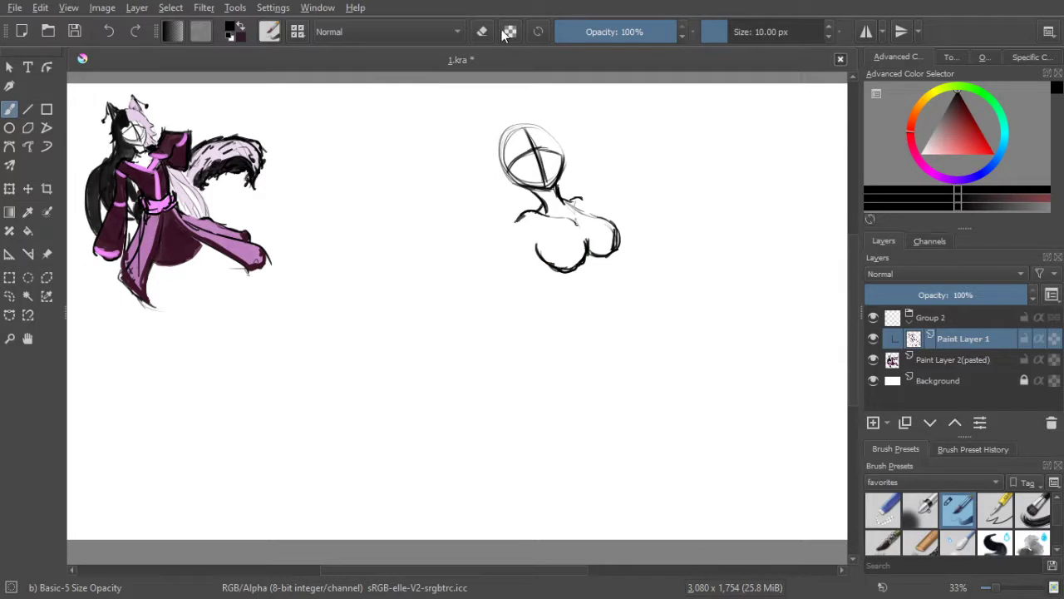
{"action": "key", "text": "e"}
{"action": "left_click_drag", "start_coordinate": [610, 236], "coordinate": [611, 249]}
Add a new paint layer above the body sketch and draw the robe's crossed collar bands around the neckline
{"action": "left_click", "coordinate": [873, 423]}
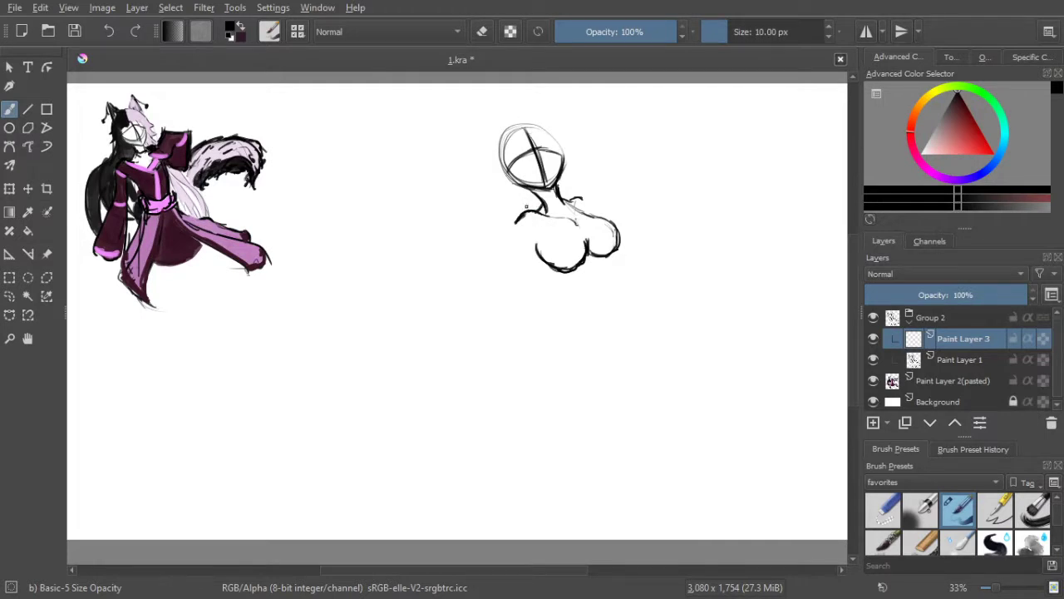
{"action": "left_click_drag", "start_coordinate": [530, 208], "coordinate": [538, 206]}
{"action": "key", "text": "ctrl+z"}
{"action": "left_click_drag", "start_coordinate": [529, 211], "coordinate": [584, 228]}
{"action": "left_click_drag", "start_coordinate": [570, 200], "coordinate": [569, 227]}
{"action": "mouse_move", "coordinate": [567, 207]}
{"action": "left_mouse_down"}
{"action": "mouse_move", "coordinate": [574, 228]}
{"action": "mouse_move", "coordinate": [580, 197]}
{"action": "mouse_move", "coordinate": [528, 210]}
{"action": "left_mouse_up"}
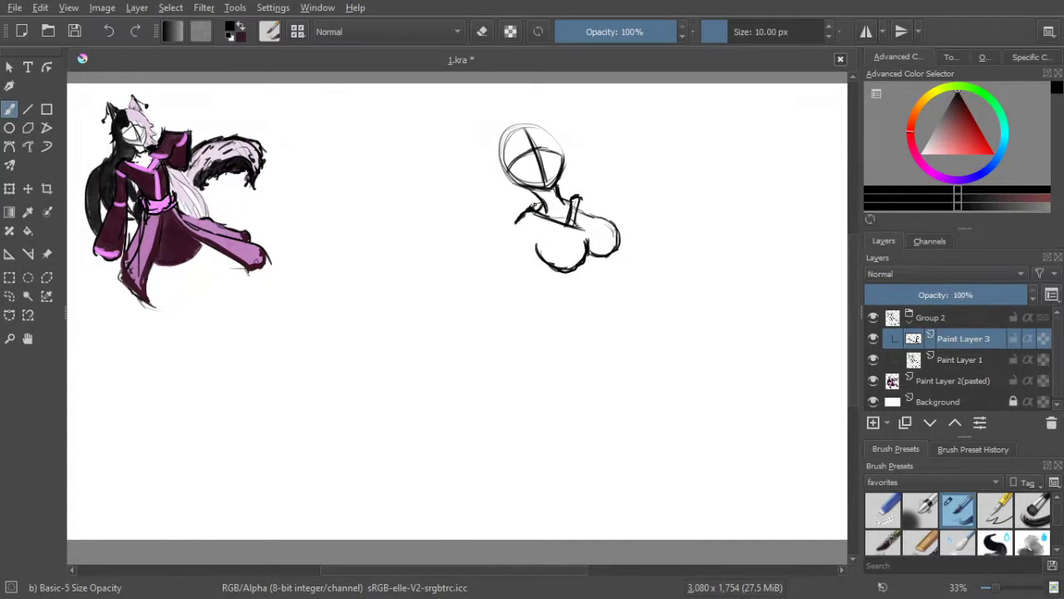
{"action": "left_click_drag", "start_coordinate": [532, 208], "coordinate": [571, 199]}
{"action": "left_click_drag", "start_coordinate": [577, 227], "coordinate": [588, 242]}
{"action": "left_click_drag", "start_coordinate": [529, 212], "coordinate": [584, 235]}
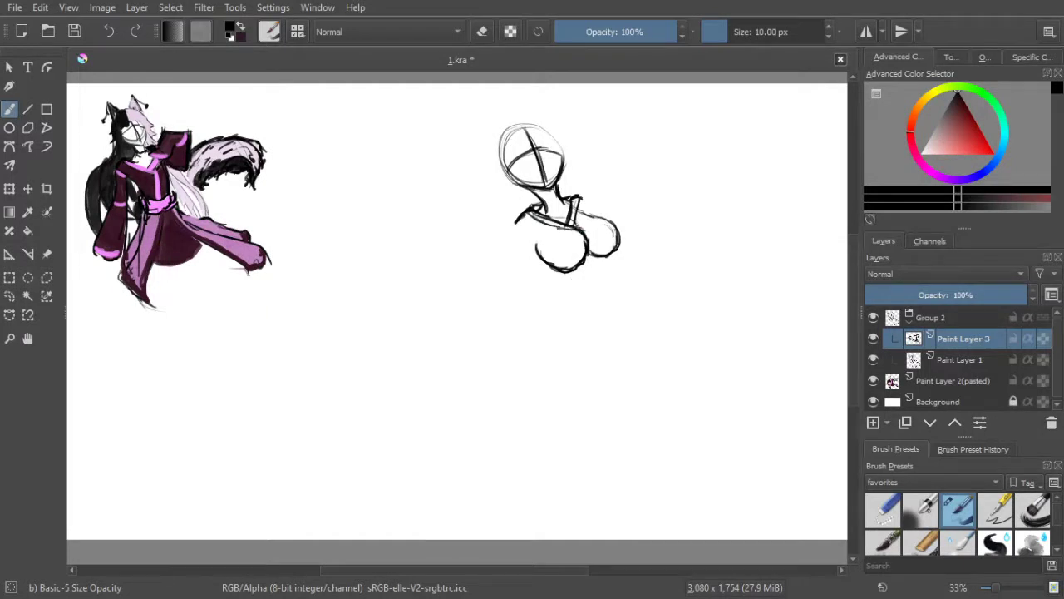
{"action": "left_click_drag", "start_coordinate": [533, 210], "coordinate": [533, 218]}
Draw both sides of the torso, tapering from the chest down to the waist
{"action": "left_click_drag", "start_coordinate": [525, 252], "coordinate": [562, 309]}
{"action": "key", "text": "ctrl+z"}
{"action": "mouse_move", "coordinate": [557, 282]}
{"action": "left_mouse_down"}
{"action": "mouse_move", "coordinate": [586, 321]}
{"action": "mouse_move", "coordinate": [615, 308]}
{"action": "left_mouse_up"}
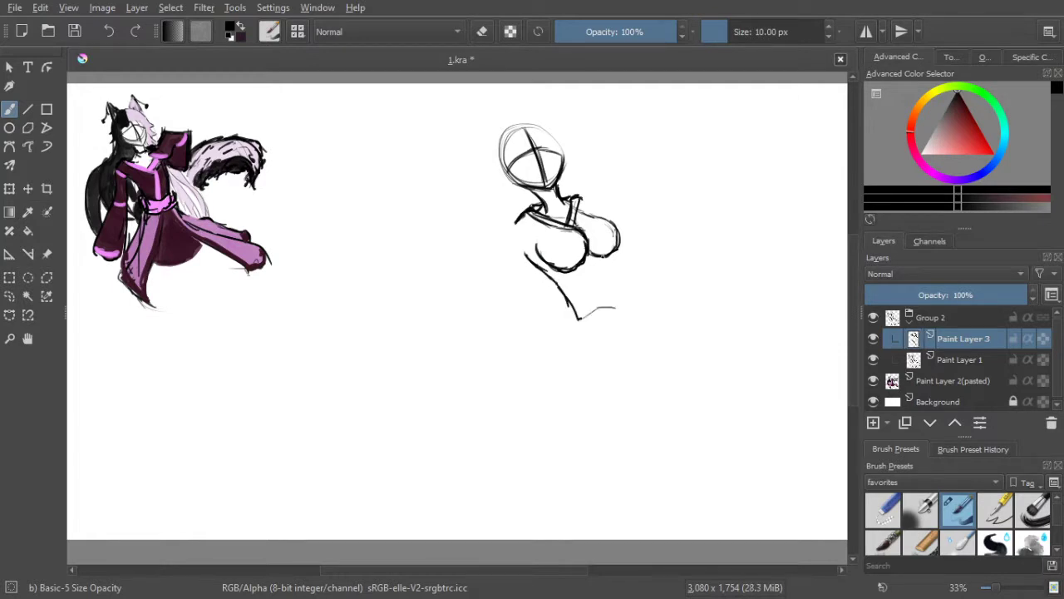
{"action": "left_click_drag", "start_coordinate": [605, 263], "coordinate": [616, 308]}
{"action": "left_click_drag", "start_coordinate": [604, 252], "coordinate": [618, 303]}
{"action": "left_click_drag", "start_coordinate": [606, 259], "coordinate": [620, 309]}
Sketch a tilted belt band around the waist and erase the stray lines at its ends
{"action": "left_click_drag", "start_coordinate": [555, 283], "coordinate": [570, 304]}
{"action": "mouse_move", "coordinate": [566, 300]}
{"action": "left_mouse_down"}
{"action": "mouse_move", "coordinate": [593, 330]}
{"action": "mouse_move", "coordinate": [582, 327]}
{"action": "mouse_move", "coordinate": [622, 317]}
{"action": "mouse_move", "coordinate": [586, 324]}
{"action": "mouse_move", "coordinate": [592, 313]}
{"action": "mouse_move", "coordinate": [579, 306]}
{"action": "mouse_move", "coordinate": [607, 326]}
{"action": "left_mouse_up"}
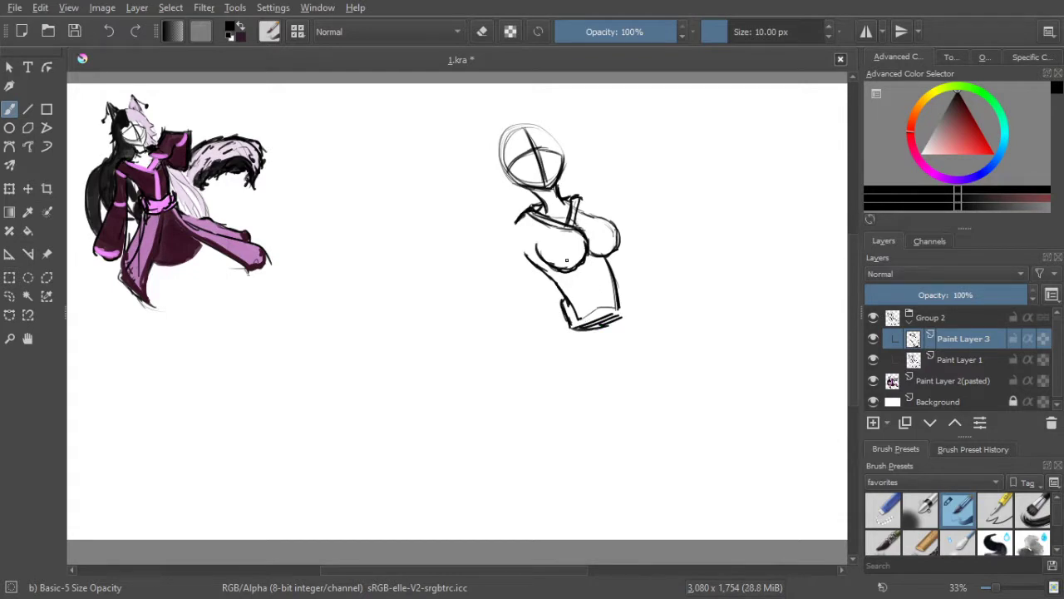
{"action": "mouse_move", "coordinate": [562, 305]}
{"action": "left_mouse_down"}
{"action": "mouse_move", "coordinate": [623, 291]}
{"action": "mouse_move", "coordinate": [625, 313]}
{"action": "left_mouse_up"}
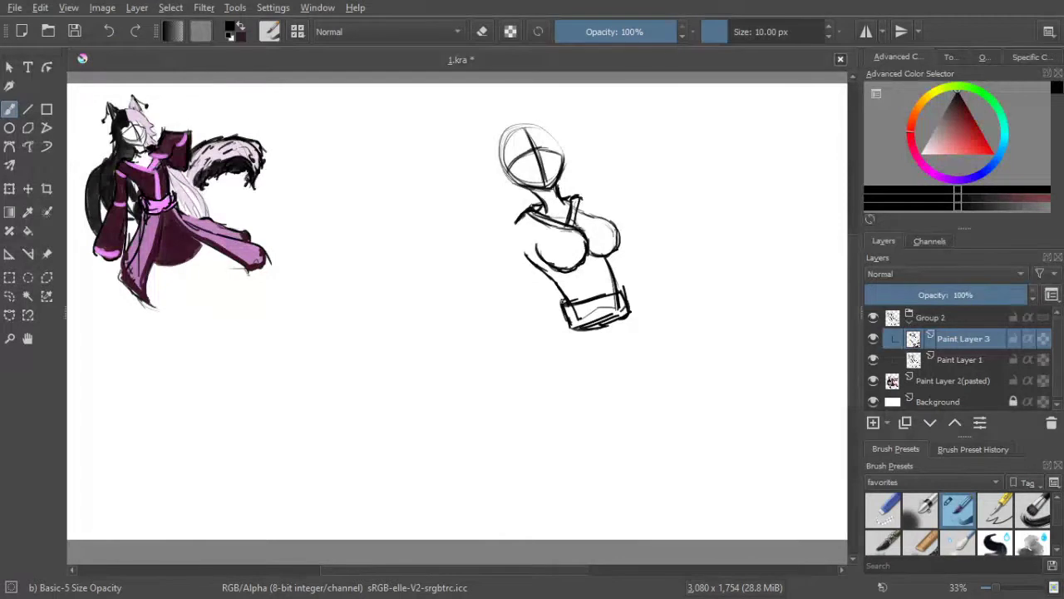
{"action": "left_click", "coordinate": [482, 31]}
{"action": "mouse_move", "coordinate": [554, 304]}
{"action": "left_mouse_down"}
{"action": "mouse_move", "coordinate": [566, 322]}
{"action": "mouse_move", "coordinate": [562, 314]}
{"action": "left_mouse_up"}
{"action": "left_click_drag", "start_coordinate": [630, 299], "coordinate": [627, 311]}
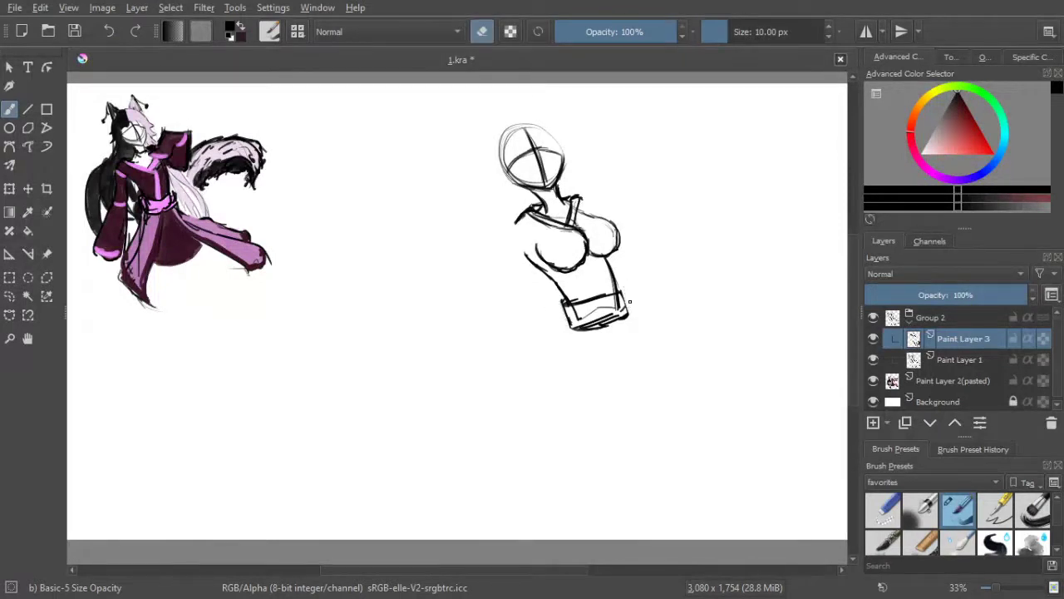
Redraw and thicken the belt's two side edges, erasing the overshoot where it meets the torso
{"action": "left_click", "coordinate": [482, 31]}
{"action": "mouse_move", "coordinate": [560, 291]}
{"action": "left_mouse_down"}
{"action": "mouse_move", "coordinate": [569, 330]}
{"action": "mouse_move", "coordinate": [579, 329]}
{"action": "left_mouse_up"}
{"action": "left_click_drag", "start_coordinate": [617, 287], "coordinate": [627, 317]}
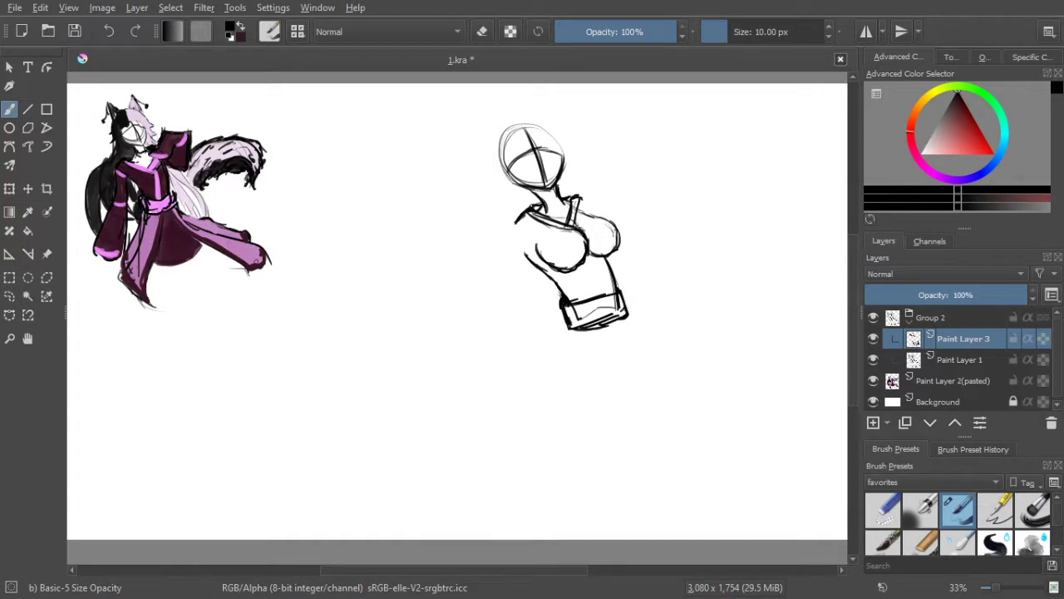
{"action": "key", "text": "e"}
{"action": "left_click_drag", "start_coordinate": [554, 288], "coordinate": [560, 299]}
{"action": "key", "text": "e"}
{"action": "left_click_drag", "start_coordinate": [627, 292], "coordinate": [630, 319]}
{"action": "left_click_drag", "start_coordinate": [621, 292], "coordinate": [628, 309]}
Draw the outer contour and fold of the left-hand trouser leg from the belt down to a pointed hem
{"action": "left_click_drag", "start_coordinate": [566, 321], "coordinate": [510, 434]}
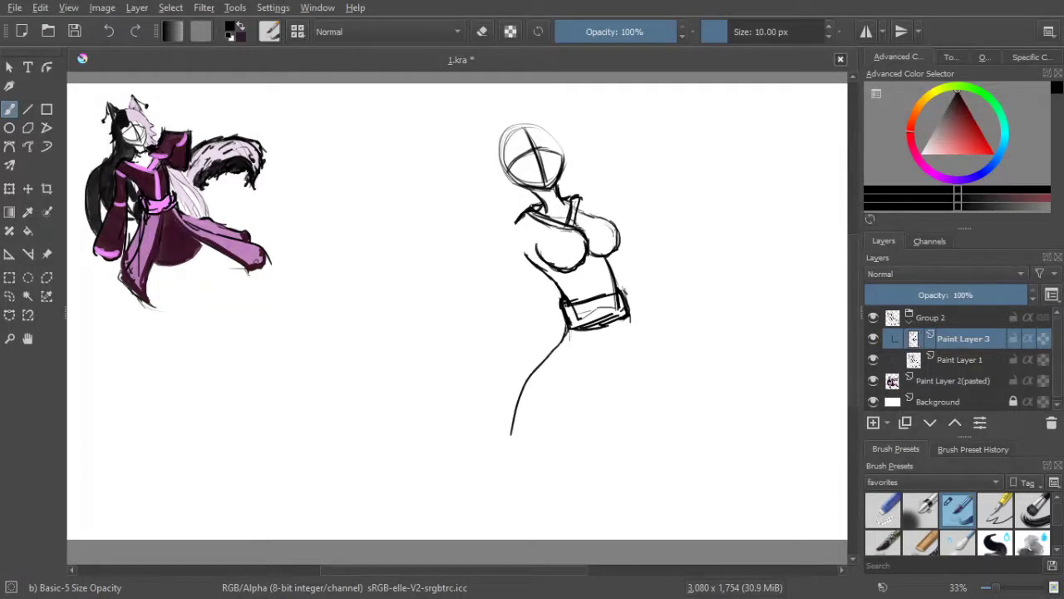
{"action": "key", "text": "ctrl+z"}
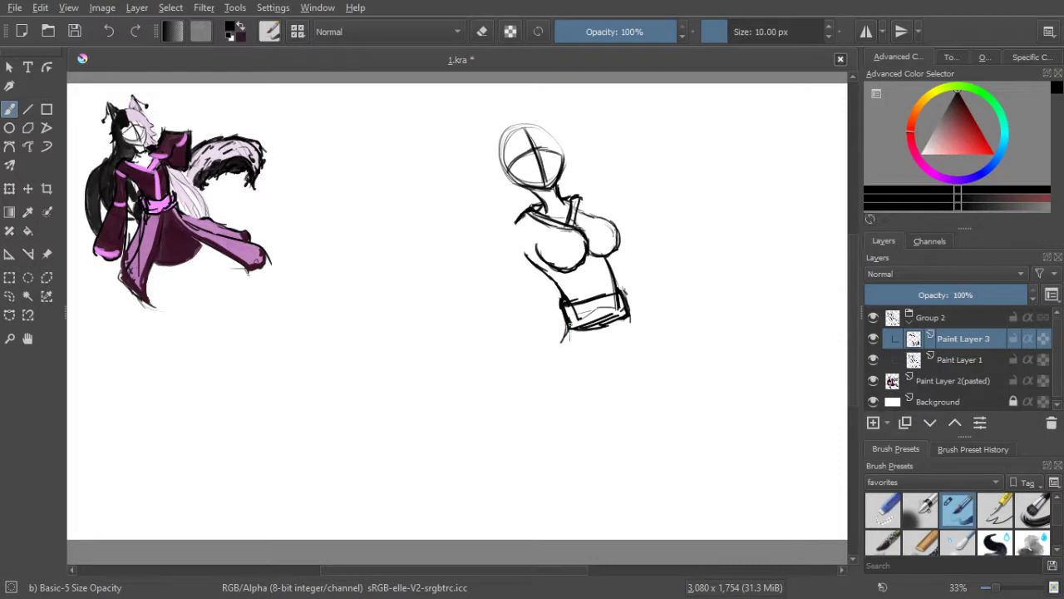
{"action": "mouse_move", "coordinate": [567, 336]}
{"action": "left_mouse_down"}
{"action": "mouse_move", "coordinate": [512, 411]}
{"action": "mouse_move", "coordinate": [511, 433]}
{"action": "left_mouse_up"}
{"action": "mouse_move", "coordinate": [580, 332]}
{"action": "left_mouse_down"}
{"action": "mouse_move", "coordinate": [561, 378]}
{"action": "mouse_move", "coordinate": [510, 442]}
{"action": "mouse_move", "coordinate": [524, 510]}
{"action": "left_mouse_up"}
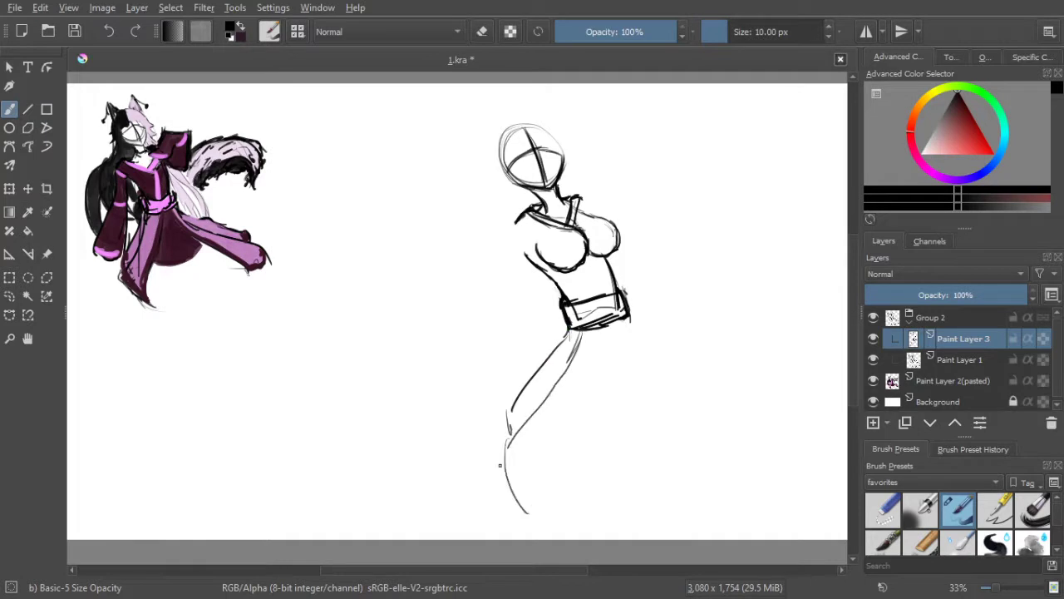
{"action": "left_click_drag", "start_coordinate": [506, 440], "coordinate": [522, 503]}
{"action": "left_click_drag", "start_coordinate": [506, 466], "coordinate": [527, 508]}
{"action": "mouse_move", "coordinate": [511, 481]}
{"action": "left_mouse_down"}
{"action": "mouse_move", "coordinate": [525, 501]}
{"action": "mouse_move", "coordinate": [528, 490]}
{"action": "mouse_move", "coordinate": [533, 519]}
{"action": "mouse_move", "coordinate": [551, 472]}
{"action": "left_mouse_up"}
Draw the inner contour of the left-hand trouser leg and strengthen its fold and outer lines
{"action": "left_click_drag", "start_coordinate": [599, 331], "coordinate": [571, 435]}
{"action": "left_click_drag", "start_coordinate": [592, 378], "coordinate": [565, 456]}
{"action": "mouse_move", "coordinate": [587, 404]}
{"action": "left_mouse_down"}
{"action": "mouse_move", "coordinate": [532, 533]}
{"action": "mouse_move", "coordinate": [542, 532]}
{"action": "mouse_move", "coordinate": [500, 451]}
{"action": "mouse_move", "coordinate": [540, 405]}
{"action": "left_mouse_up"}
{"action": "left_click_drag", "start_coordinate": [504, 449], "coordinate": [547, 392]}
{"action": "left_click_drag", "start_coordinate": [512, 435], "coordinate": [511, 412]}
{"action": "mouse_move", "coordinate": [557, 345]}
{"action": "left_mouse_down"}
{"action": "mouse_move", "coordinate": [515, 404]}
{"action": "mouse_move", "coordinate": [558, 346]}
{"action": "left_mouse_up"}
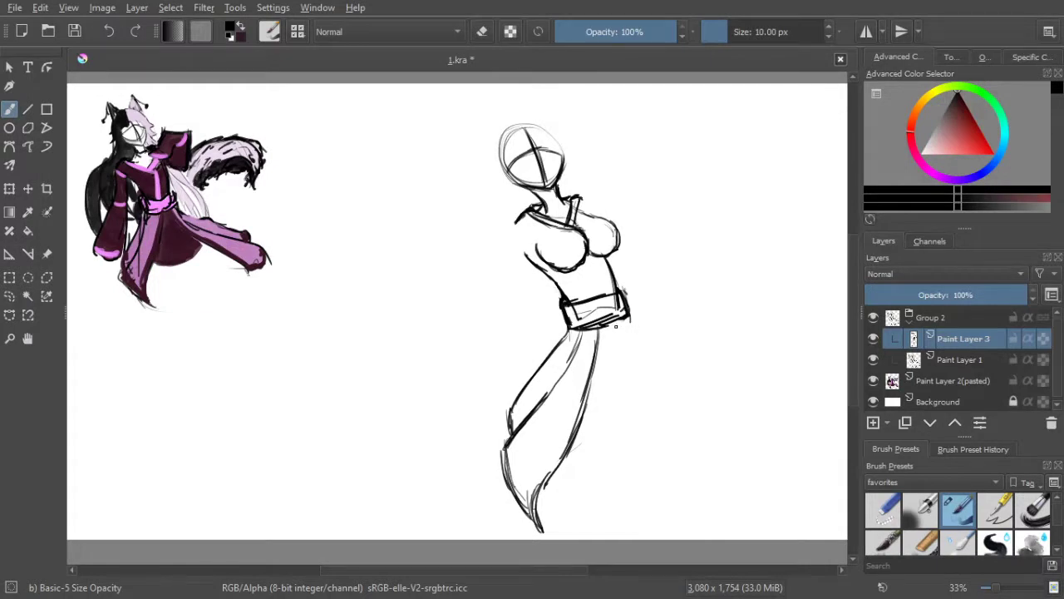
Draw the lower contour of the outstretched right-hand trouser leg and its curved, pointed hem
{"action": "mouse_move", "coordinate": [619, 330]}
{"action": "left_mouse_down"}
{"action": "mouse_move", "coordinate": [663, 381]}
{"action": "mouse_move", "coordinate": [712, 405]}
{"action": "mouse_move", "coordinate": [755, 506]}
{"action": "left_mouse_up"}
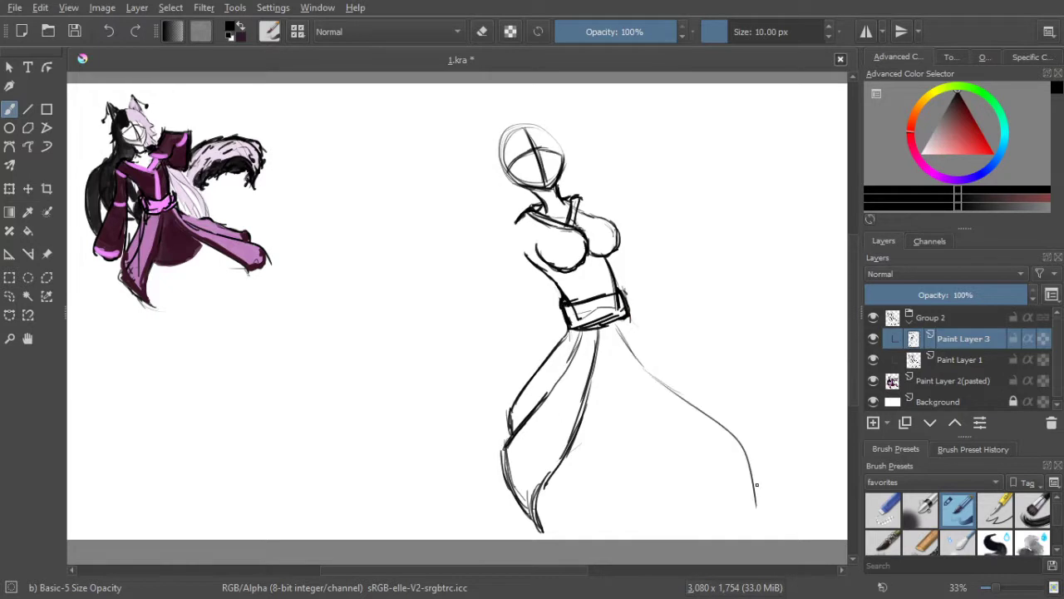
{"action": "key", "text": "ctrl+z"}
{"action": "key", "text": "ctrl+z"}
{"action": "left_click_drag", "start_coordinate": [638, 365], "coordinate": [736, 456]}
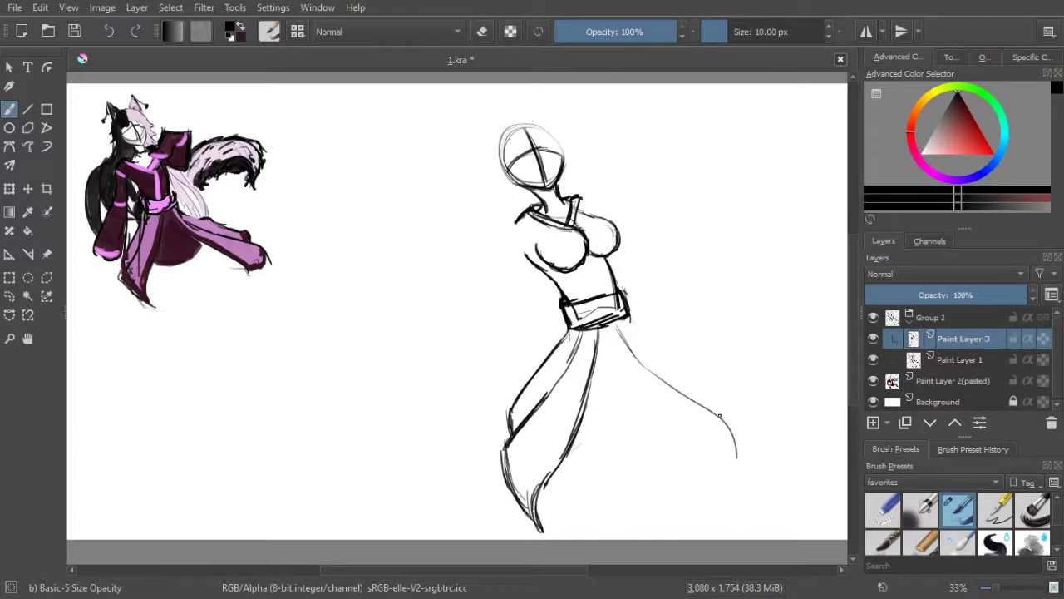
{"action": "left_click_drag", "start_coordinate": [709, 385], "coordinate": [748, 432]}
{"action": "mouse_move", "coordinate": [712, 382]}
{"action": "left_mouse_down"}
{"action": "mouse_move", "coordinate": [747, 436]}
{"action": "mouse_move", "coordinate": [736, 453]}
{"action": "left_mouse_up"}
{"action": "mouse_move", "coordinate": [747, 409]}
{"action": "left_mouse_down"}
{"action": "mouse_move", "coordinate": [733, 476]}
{"action": "mouse_move", "coordinate": [737, 441]}
{"action": "left_mouse_up"}
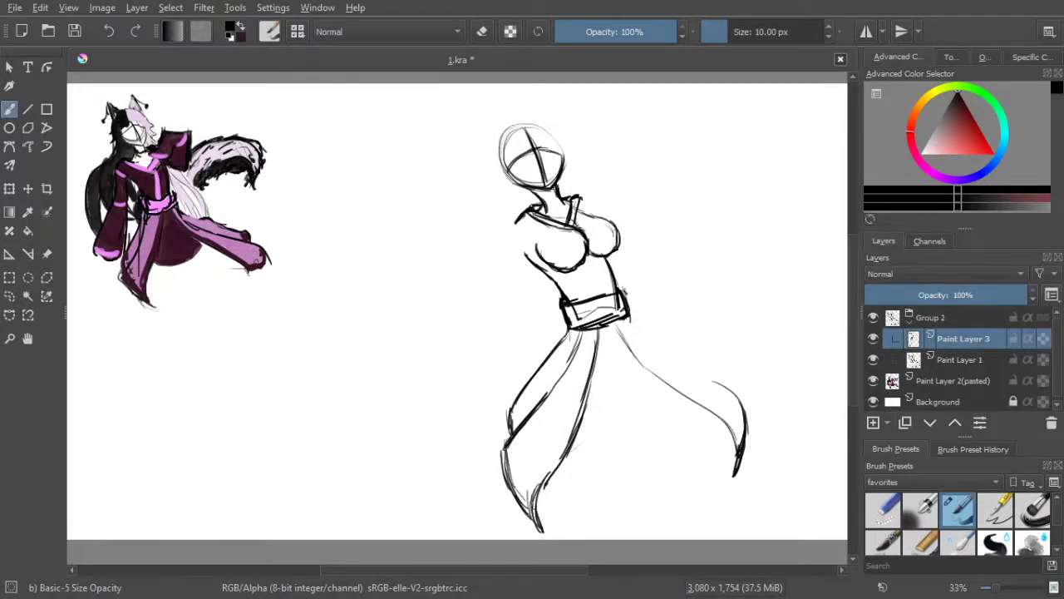
{"action": "left_click_drag", "start_coordinate": [523, 507], "coordinate": [561, 434]}
{"action": "key", "text": "ctrl+z"}
{"action": "key", "text": "ctrl+z"}
{"action": "key", "text": "ctrl+z"}
{"action": "key", "text": "ctrl+z"}
Draw the upper contour and fold of the right-hand trouser leg from the belt to the curved hem
{"action": "left_click_drag", "start_coordinate": [624, 331], "coordinate": [716, 392]}
{"action": "key", "text": "ctrl+z"}
{"action": "left_click_drag", "start_coordinate": [637, 336], "coordinate": [700, 377]}
{"action": "mouse_move", "coordinate": [634, 326]}
{"action": "left_mouse_down"}
{"action": "mouse_move", "coordinate": [704, 349]}
{"action": "mouse_move", "coordinate": [715, 398]}
{"action": "left_mouse_up"}
{"action": "key", "text": "ctrl+z"}
{"action": "left_click_drag", "start_coordinate": [702, 351], "coordinate": [715, 382]}
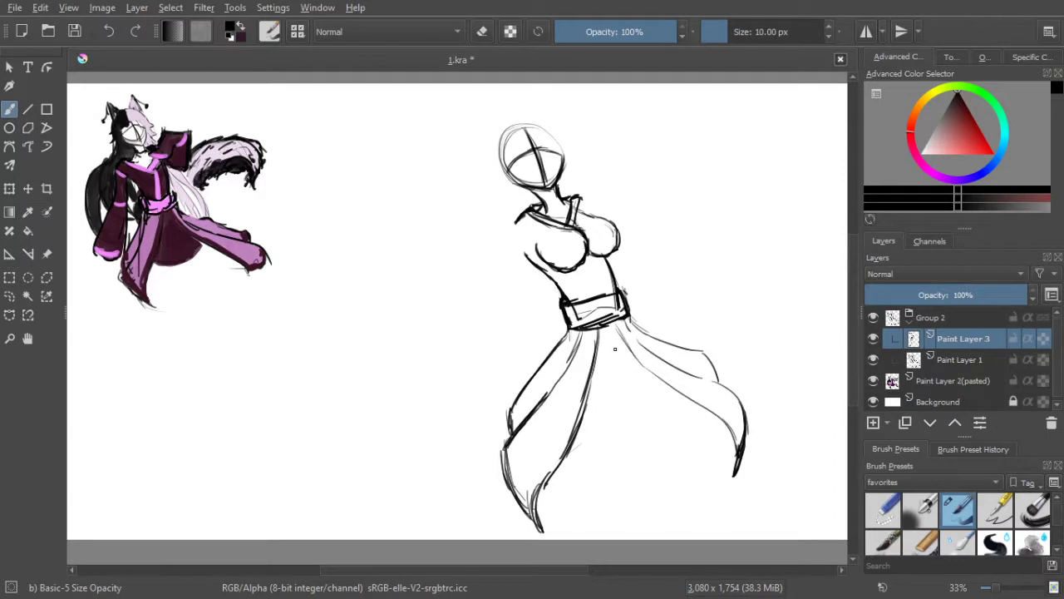
Draw the rounded side of the skirt panel hanging between the two legs
{"action": "mouse_move", "coordinate": [656, 374]}
{"action": "left_mouse_down"}
{"action": "mouse_move", "coordinate": [653, 409]}
{"action": "mouse_move", "coordinate": [662, 389]}
{"action": "left_mouse_up"}
{"action": "key", "text": "ctrl+z"}
{"action": "mouse_move", "coordinate": [657, 376]}
{"action": "left_mouse_down"}
{"action": "mouse_move", "coordinate": [654, 406]}
{"action": "mouse_move", "coordinate": [626, 419]}
{"action": "left_mouse_up"}
Draw two parallel lines for the robe's front trim from the chest down to the belt
{"action": "mouse_move", "coordinate": [588, 264]}
{"action": "left_mouse_down"}
{"action": "mouse_move", "coordinate": [593, 297]}
{"action": "mouse_move", "coordinate": [596, 257]}
{"action": "left_mouse_up"}
{"action": "key", "text": "ctrl+z"}
{"action": "left_click_drag", "start_coordinate": [600, 296], "coordinate": [597, 257]}
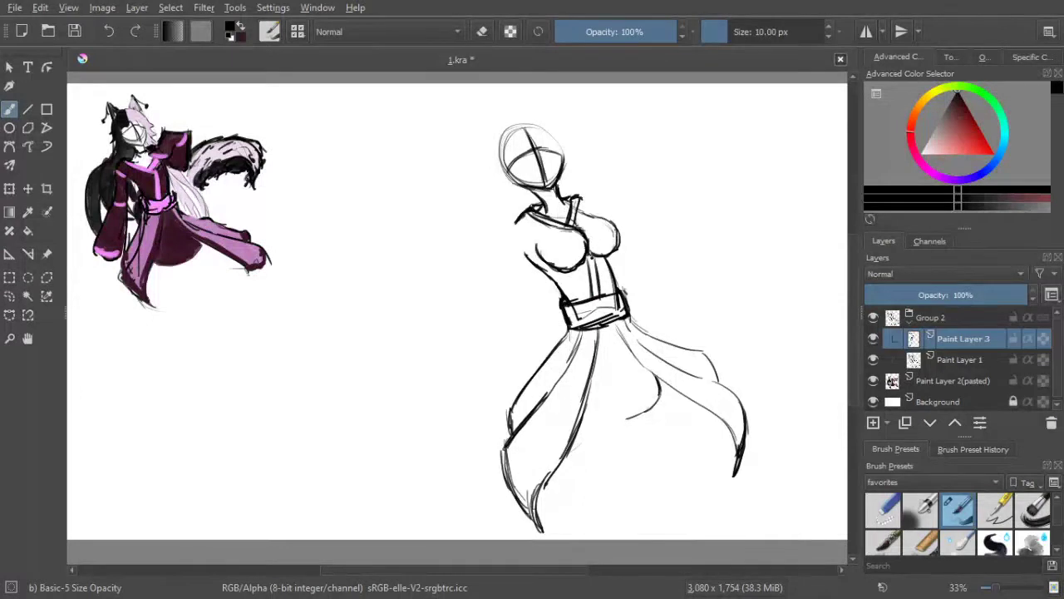
{"action": "left_click_drag", "start_coordinate": [600, 293], "coordinate": [597, 266]}
Draw the skirt panel's long inner edge from the belt down beside the left-hand leg
{"action": "left_click_drag", "start_coordinate": [604, 330], "coordinate": [599, 414]}
{"action": "mouse_move", "coordinate": [602, 366]}
{"action": "left_mouse_down"}
{"action": "mouse_move", "coordinate": [599, 419]}
{"action": "mouse_move", "coordinate": [587, 419]}
{"action": "mouse_move", "coordinate": [631, 424]}
{"action": "mouse_move", "coordinate": [591, 418]}
{"action": "left_mouse_up"}
{"action": "key", "text": "ctrl+z"}
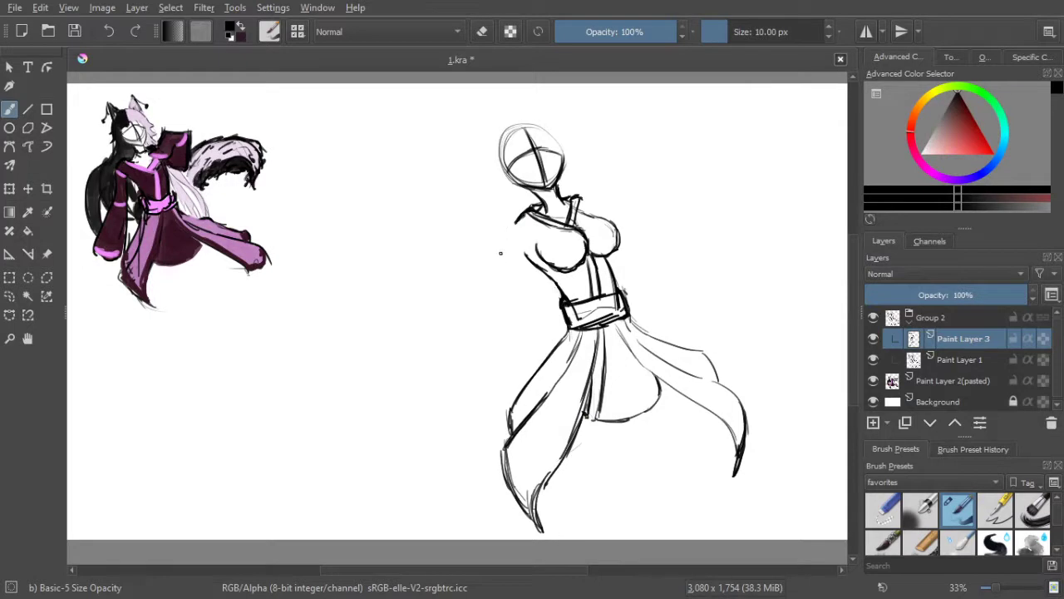
Outline the left-hand shoulder down to the armpit and extend the collar edge at the opposite shoulder
{"action": "mouse_move", "coordinate": [515, 222]}
{"action": "left_mouse_down"}
{"action": "mouse_move", "coordinate": [525, 208]}
{"action": "mouse_move", "coordinate": [510, 232]}
{"action": "mouse_move", "coordinate": [536, 259]}
{"action": "left_mouse_up"}
{"action": "left_click_drag", "start_coordinate": [580, 200], "coordinate": [585, 211]}
{"action": "mouse_move", "coordinate": [511, 227]}
{"action": "left_mouse_down"}
{"action": "mouse_move", "coordinate": [497, 295]}
{"action": "mouse_move", "coordinate": [504, 303]}
{"action": "mouse_move", "coordinate": [525, 288]}
{"action": "mouse_move", "coordinate": [507, 305]}
{"action": "left_mouse_up"}
{"action": "left_click", "coordinate": [525, 264]}
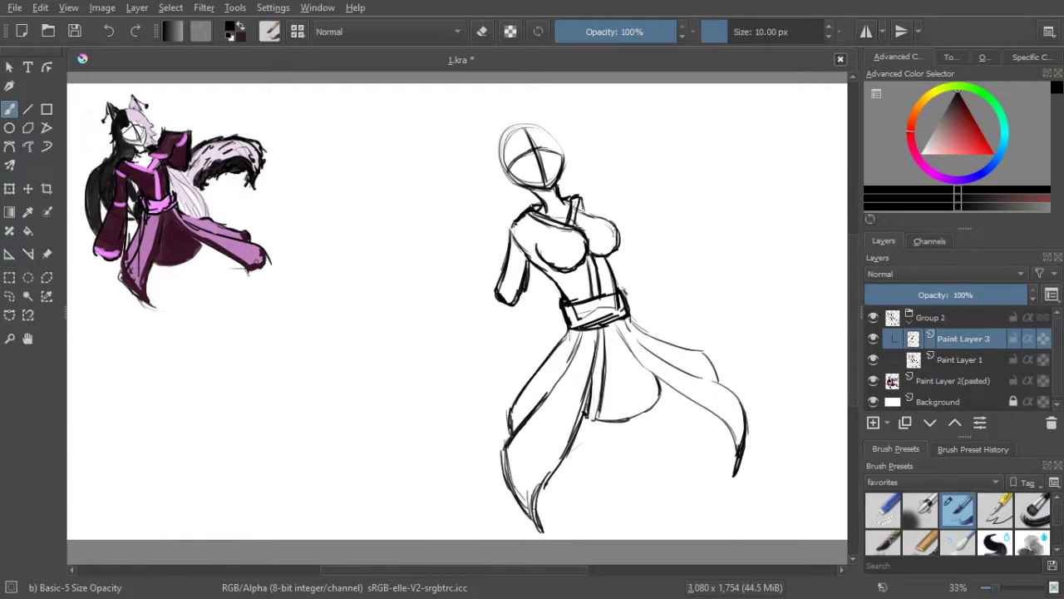
{"action": "left_click_drag", "start_coordinate": [492, 294], "coordinate": [486, 304]}
{"action": "left_click_drag", "start_coordinate": [496, 289], "coordinate": [415, 371]}
{"action": "key", "text": "ctrl+z"}
{"action": "key", "text": "ctrl+z"}
{"action": "key", "text": "ctrl+z"}
{"action": "key", "text": "ctrl+z"}
{"action": "key", "text": "ctrl+z"}
{"action": "key", "text": "ctrl+z"}
{"action": "key", "text": "ctrl+z"}
{"action": "key", "text": "ctrl+z"}
{"action": "key", "text": "ctrl+z"}
{"action": "key", "text": "ctrl+z"}
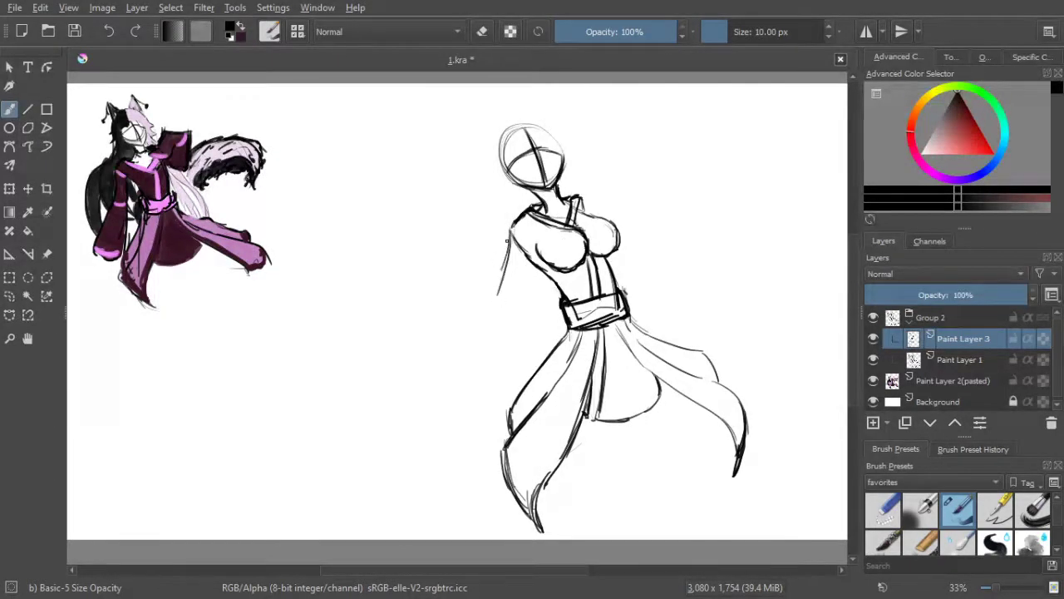
{"action": "key", "text": "ctrl+z"}
{"action": "key", "text": "ctrl+z"}
Draw the upper part of the left-hand sleeve from the shoulder down to a rounded elbow
{"action": "left_click_drag", "start_coordinate": [511, 231], "coordinate": [503, 289]}
{"action": "left_click_drag", "start_coordinate": [509, 236], "coordinate": [508, 224]}
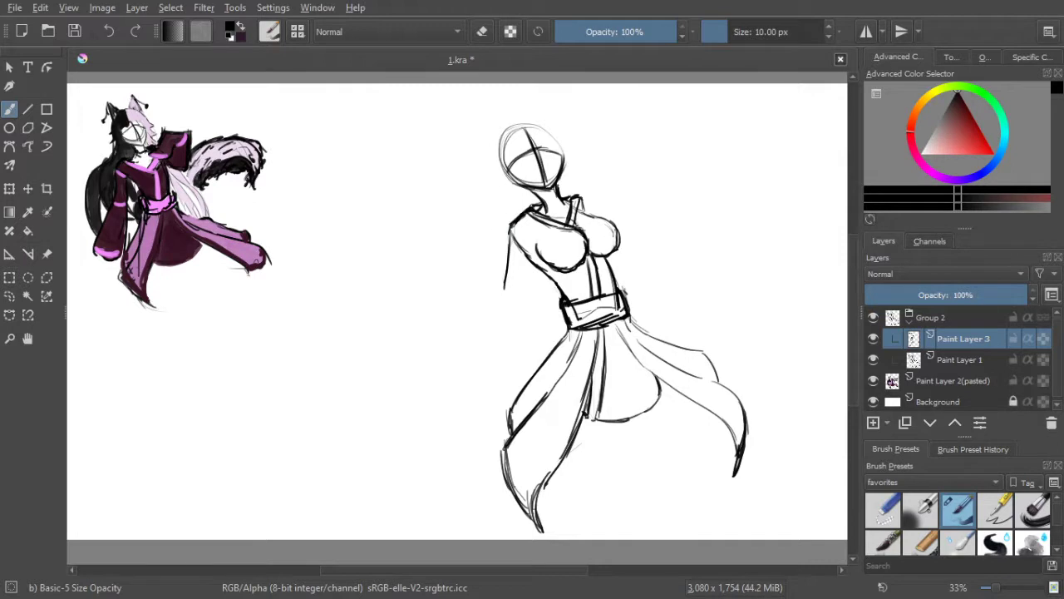
{"action": "mouse_move", "coordinate": [510, 233]}
{"action": "left_mouse_down"}
{"action": "mouse_move", "coordinate": [530, 258]}
{"action": "mouse_move", "coordinate": [529, 308]}
{"action": "mouse_move", "coordinate": [509, 318]}
{"action": "left_mouse_up"}
{"action": "left_click_drag", "start_coordinate": [504, 279], "coordinate": [499, 286]}
{"action": "mouse_move", "coordinate": [502, 281]}
{"action": "left_mouse_down"}
{"action": "mouse_move", "coordinate": [507, 314]}
{"action": "mouse_move", "coordinate": [499, 306]}
{"action": "mouse_move", "coordinate": [517, 318]}
{"action": "left_mouse_up"}
{"action": "left_click_drag", "start_coordinate": [514, 309], "coordinate": [522, 312]}
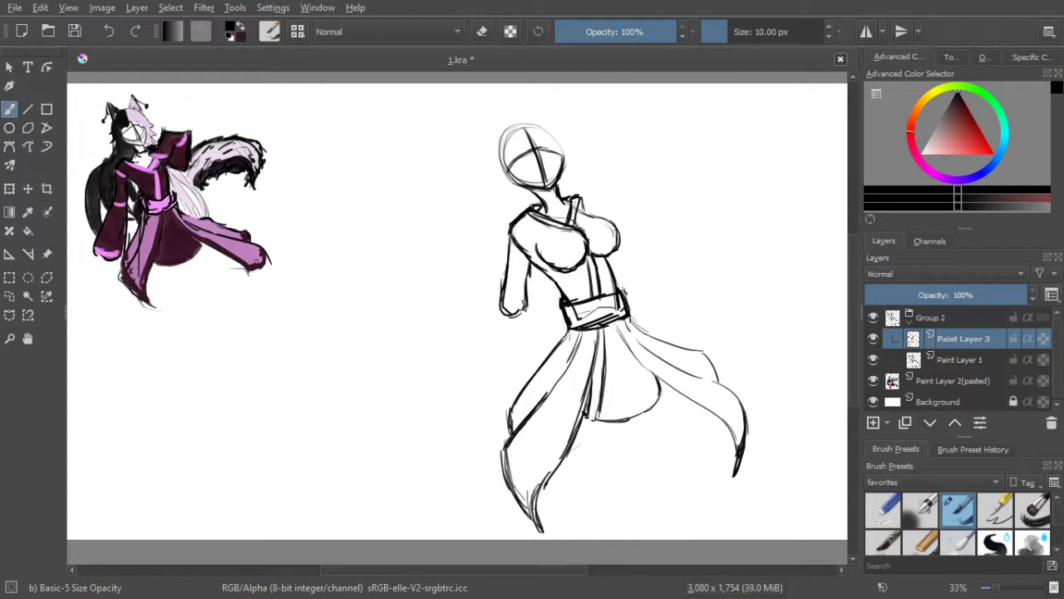
{"action": "left_click_drag", "start_coordinate": [522, 314], "coordinate": [484, 430]}
{"action": "key", "text": "ctrl+z"}
{"action": "key", "text": "ctrl+z"}
{"action": "left_click_drag", "start_coordinate": [503, 311], "coordinate": [525, 311]}
{"action": "mouse_move", "coordinate": [503, 303]}
{"action": "left_mouse_down"}
{"action": "mouse_move", "coordinate": [524, 325]}
{"action": "mouse_move", "coordinate": [509, 378]}
{"action": "left_mouse_up"}
{"action": "key", "text": "ctrl+z"}
{"action": "key", "text": "ctrl+z"}
Draw the flared lower part of the left-hand sleeve from the elbow to a wide rounded cuff
{"action": "mouse_move", "coordinate": [499, 306]}
{"action": "left_mouse_down"}
{"action": "mouse_move", "coordinate": [461, 371]}
{"action": "mouse_move", "coordinate": [468, 349]}
{"action": "mouse_move", "coordinate": [453, 365]}
{"action": "mouse_move", "coordinate": [468, 396]}
{"action": "left_mouse_up"}
{"action": "left_click_drag", "start_coordinate": [462, 360], "coordinate": [454, 394]}
{"action": "left_click_drag", "start_coordinate": [468, 351], "coordinate": [449, 372]}
{"action": "left_click_drag", "start_coordinate": [479, 331], "coordinate": [474, 339]}
{"action": "left_click_drag", "start_coordinate": [495, 304], "coordinate": [499, 313]}
{"action": "mouse_move", "coordinate": [457, 379]}
{"action": "left_mouse_down"}
{"action": "mouse_move", "coordinate": [473, 398]}
{"action": "mouse_move", "coordinate": [501, 390]}
{"action": "left_mouse_up"}
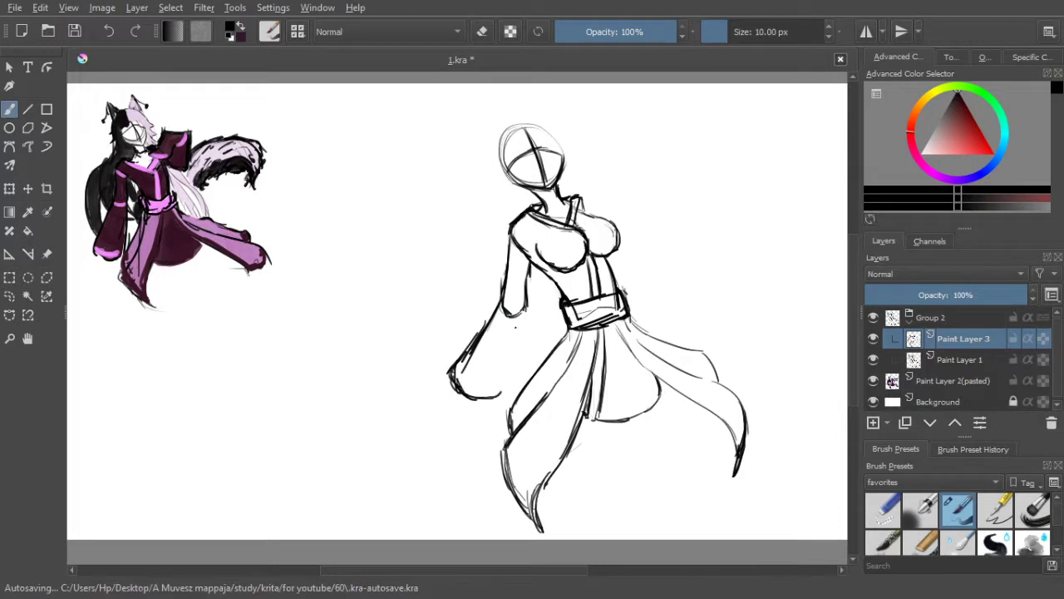
{"action": "left_click_drag", "start_coordinate": [526, 311], "coordinate": [510, 372]}
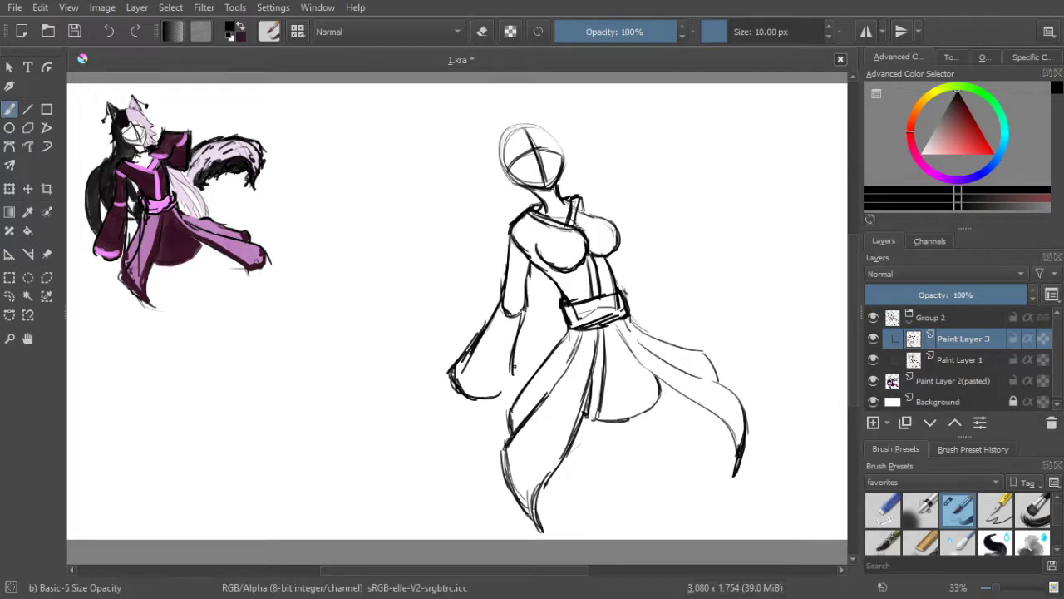
{"action": "mouse_move", "coordinate": [524, 309]}
{"action": "left_mouse_down"}
{"action": "mouse_move", "coordinate": [501, 395]}
{"action": "mouse_move", "coordinate": [466, 396]}
{"action": "mouse_move", "coordinate": [449, 381]}
{"action": "left_mouse_up"}
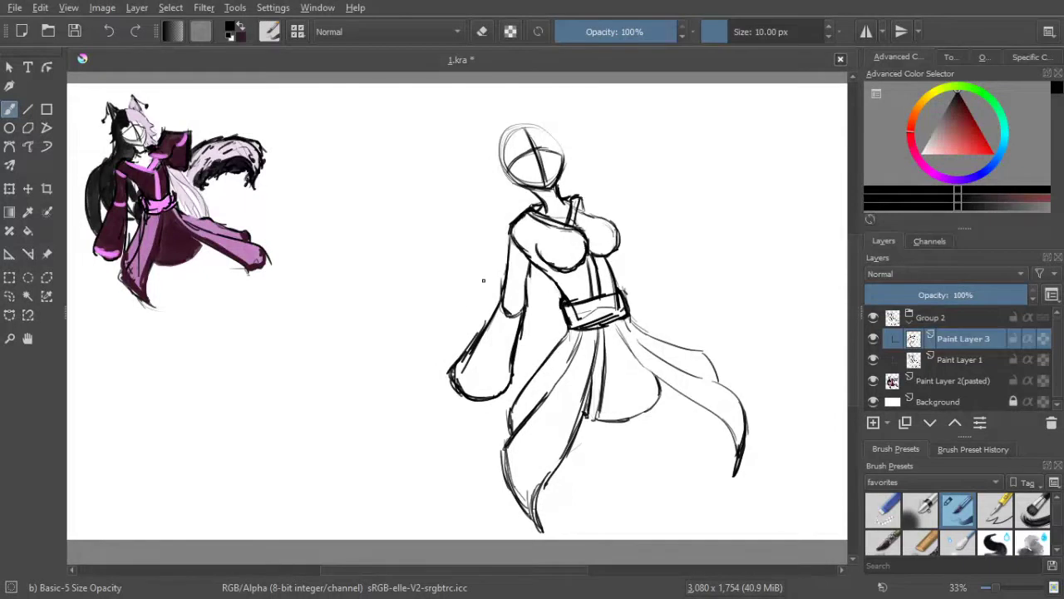
{"action": "left_click_drag", "start_coordinate": [451, 368], "coordinate": [501, 301]}
Try to outline a raised right-hand sleeve beside the head, with a wide cuff and a rounded elbow
{"action": "mouse_move", "coordinate": [632, 160]}
{"action": "left_mouse_down"}
{"action": "mouse_move", "coordinate": [573, 156]}
{"action": "mouse_move", "coordinate": [624, 161]}
{"action": "left_mouse_up"}
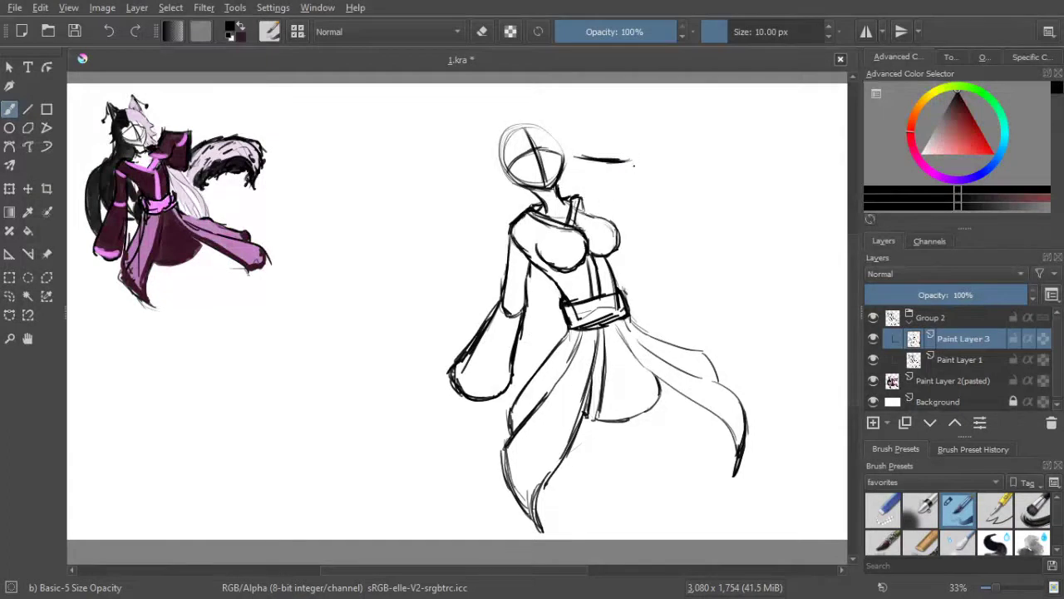
{"action": "left_click_drag", "start_coordinate": [632, 163], "coordinate": [638, 213]}
{"action": "mouse_move", "coordinate": [577, 155]}
{"action": "left_mouse_down"}
{"action": "mouse_move", "coordinate": [640, 158]}
{"action": "mouse_move", "coordinate": [658, 184]}
{"action": "mouse_move", "coordinate": [645, 158]}
{"action": "mouse_move", "coordinate": [659, 181]}
{"action": "mouse_move", "coordinate": [639, 158]}
{"action": "mouse_move", "coordinate": [625, 189]}
{"action": "mouse_move", "coordinate": [643, 158]}
{"action": "mouse_move", "coordinate": [644, 168]}
{"action": "left_mouse_up"}
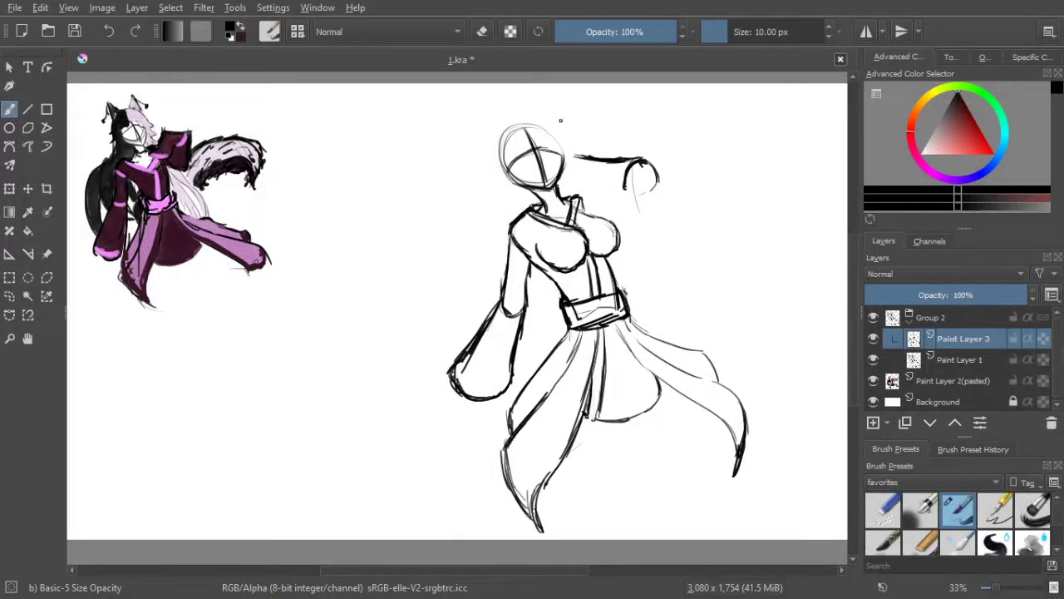
{"action": "mouse_move", "coordinate": [577, 154]}
{"action": "left_mouse_down"}
{"action": "mouse_move", "coordinate": [577, 197]}
{"action": "mouse_move", "coordinate": [595, 194]}
{"action": "mouse_move", "coordinate": [575, 184]}
{"action": "mouse_move", "coordinate": [593, 166]}
{"action": "mouse_move", "coordinate": [604, 180]}
{"action": "mouse_move", "coordinate": [654, 177]}
{"action": "mouse_move", "coordinate": [617, 221]}
{"action": "left_mouse_up"}
{"action": "left_click_drag", "start_coordinate": [657, 184], "coordinate": [616, 221]}
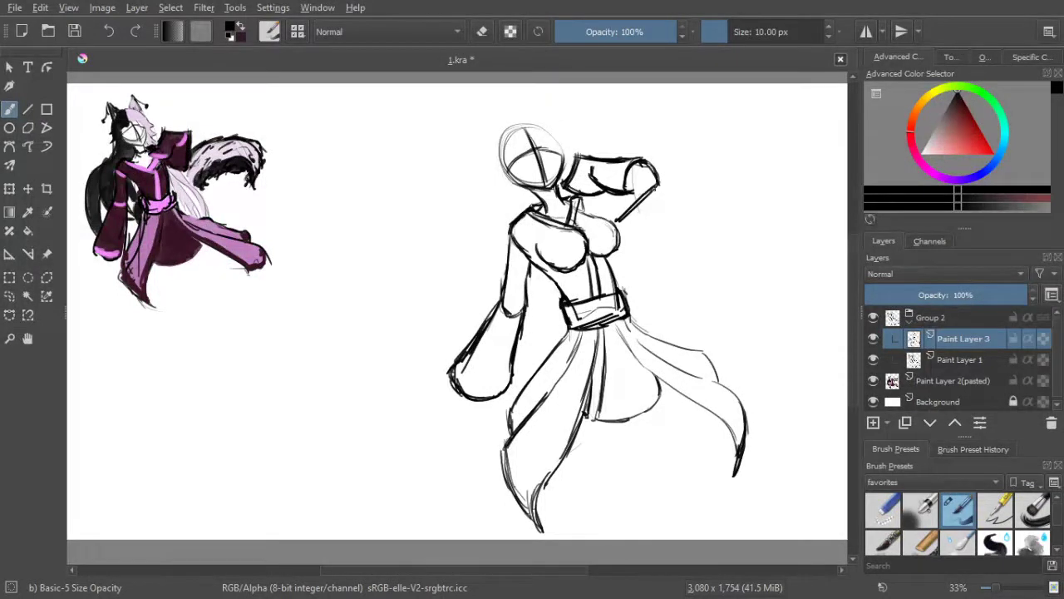
{"action": "mouse_move", "coordinate": [661, 183]}
{"action": "left_mouse_down"}
{"action": "mouse_move", "coordinate": [615, 223]}
{"action": "mouse_move", "coordinate": [599, 196]}
{"action": "mouse_move", "coordinate": [611, 194]}
{"action": "left_mouse_up"}
Undo all the raised-sleeve strokes beside the head
{"action": "key", "text": "ctrl+z"}
{"action": "key", "text": "ctrl+z"}
{"action": "key", "text": "ctrl+z"}
{"action": "key", "text": "ctrl+z"}
{"action": "key", "text": "ctrl+z"}
{"action": "key", "text": "ctrl+z"}
{"action": "key", "text": "ctrl+z"}
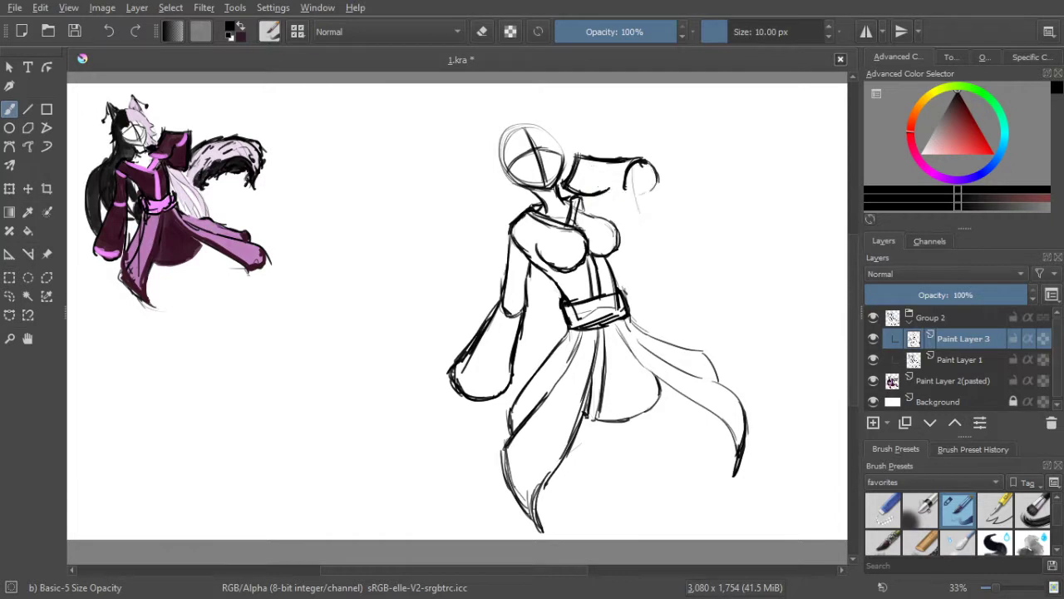
{"action": "key", "text": "ctrl+z"}
{"action": "key", "text": "ctrl+z"}
{"action": "key", "text": "ctrl+z"}
{"action": "key", "text": "ctrl+z"}
{"action": "key", "text": "ctrl+z"}
{"action": "key", "text": "ctrl+z"}
{"action": "key", "text": "ctrl+z"}
{"action": "key", "text": "ctrl+z"}
{"action": "key", "text": "ctrl+z"}
{"action": "key", "text": "ctrl+z"}
{"action": "key", "text": "ctrl+z"}
{"action": "key", "text": "ctrl+z"}
{"action": "key", "text": "ctrl+z"}
{"action": "key", "text": "ctrl+z"}
{"action": "key", "text": "ctrl+z"}
{"action": "key", "text": "ctrl+z"}
{"action": "key", "text": "ctrl+z"}
{"action": "key", "text": "ctrl+z"}
{"action": "key", "text": "ctrl+z"}
{"action": "key", "text": "ctrl+z"}
{"action": "key", "text": "ctrl+z"}
{"action": "key", "text": "ctrl+z"}
{"action": "key", "text": "ctrl+z"}
{"action": "key", "text": "ctrl+z"}
Add a new paint layer in the group and start the upper sleeve outline from the right-hand shoulder
{"action": "left_click", "coordinate": [872, 422]}
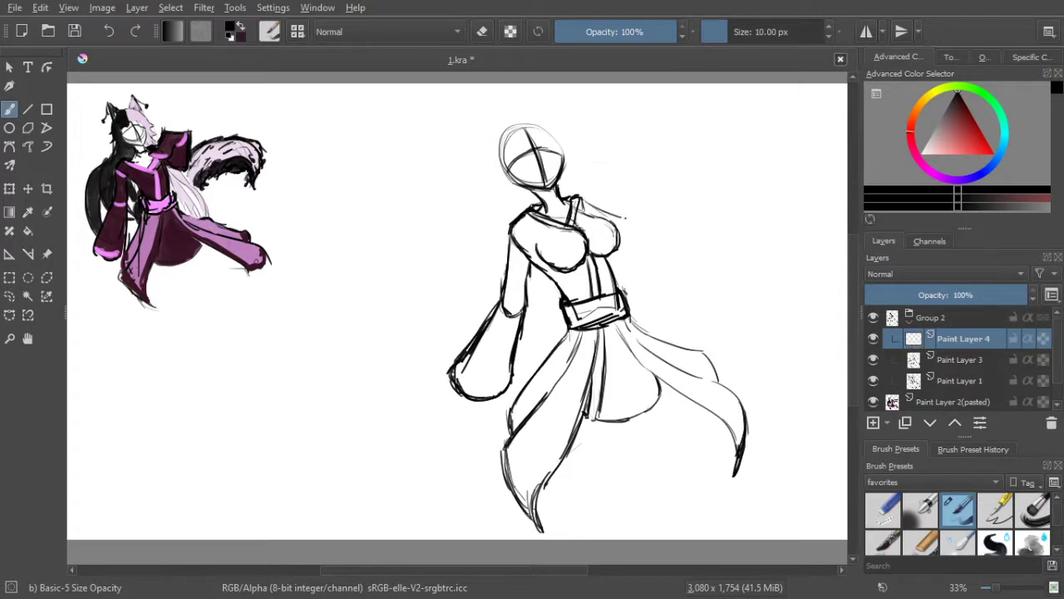
{"action": "mouse_move", "coordinate": [582, 198]}
{"action": "left_mouse_down"}
{"action": "mouse_move", "coordinate": [636, 217]}
{"action": "mouse_move", "coordinate": [641, 234]}
{"action": "mouse_move", "coordinate": [615, 245]}
{"action": "left_mouse_up"}
Try out several angles for the raised forearm lines above the right-hand shoulder
{"action": "left_click_drag", "start_coordinate": [568, 163], "coordinate": [638, 198]}
{"action": "key", "text": "ctrl+z"}
{"action": "key", "text": "ctrl+z"}
{"action": "key", "text": "ctrl+z"}
{"action": "key", "text": "ctrl+z"}
{"action": "key", "text": "ctrl+z"}
{"action": "key", "text": "ctrl+z"}
{"action": "key", "text": "ctrl+z"}
{"action": "key", "text": "ctrl+z"}
{"action": "left_click_drag", "start_coordinate": [589, 181], "coordinate": [633, 203]}
{"action": "left_click_drag", "start_coordinate": [585, 177], "coordinate": [650, 216]}
{"action": "key", "text": "ctrl+z"}
{"action": "key", "text": "ctrl+z"}
{"action": "key", "text": "ctrl+z"}
{"action": "key", "text": "ctrl+z"}
{"action": "key", "text": "ctrl+z"}
{"action": "mouse_move", "coordinate": [581, 197]}
{"action": "left_mouse_down"}
{"action": "mouse_move", "coordinate": [648, 215]}
{"action": "mouse_move", "coordinate": [636, 238]}
{"action": "mouse_move", "coordinate": [674, 245]}
{"action": "mouse_move", "coordinate": [662, 246]}
{"action": "mouse_move", "coordinate": [670, 224]}
{"action": "mouse_move", "coordinate": [652, 234]}
{"action": "mouse_move", "coordinate": [595, 174]}
{"action": "left_mouse_up"}
{"action": "key", "text": "ctrl+z"}
{"action": "key", "text": "ctrl+z"}
{"action": "key", "text": "ctrl+z"}
{"action": "key", "text": "ctrl+z"}
{"action": "key", "text": "ctrl+z"}
{"action": "key", "text": "ctrl+z"}
Close the right-hand upper sleeve with a rounded elbow and erase the stray diagonal line above it
{"action": "left_click_drag", "start_coordinate": [629, 238], "coordinate": [652, 232]}
{"action": "left_click_drag", "start_coordinate": [653, 231], "coordinate": [646, 243]}
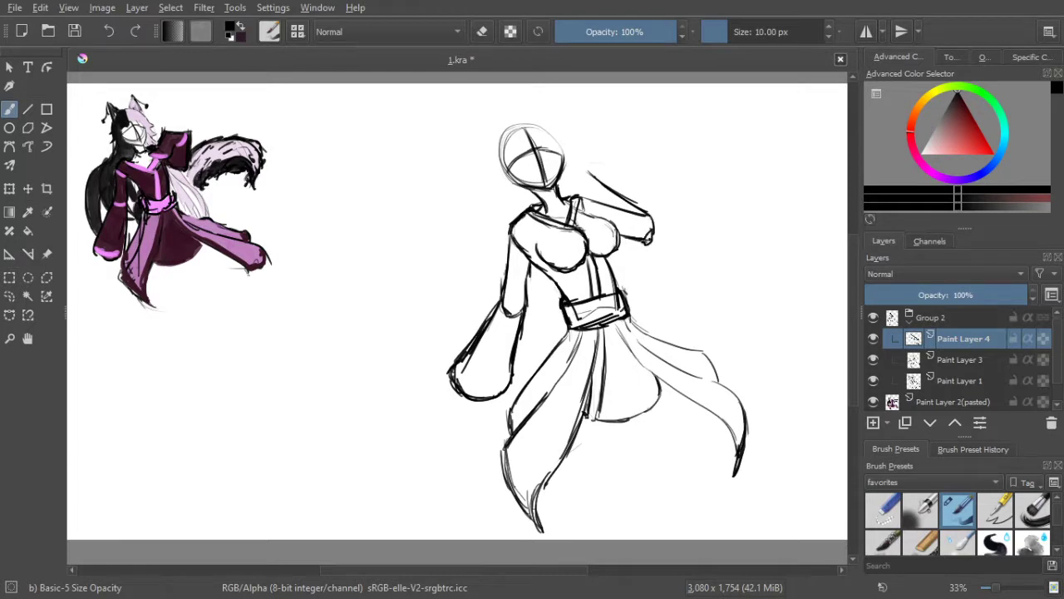
{"action": "key", "text": "e"}
{"action": "left_click_drag", "start_coordinate": [587, 171], "coordinate": [644, 211]}
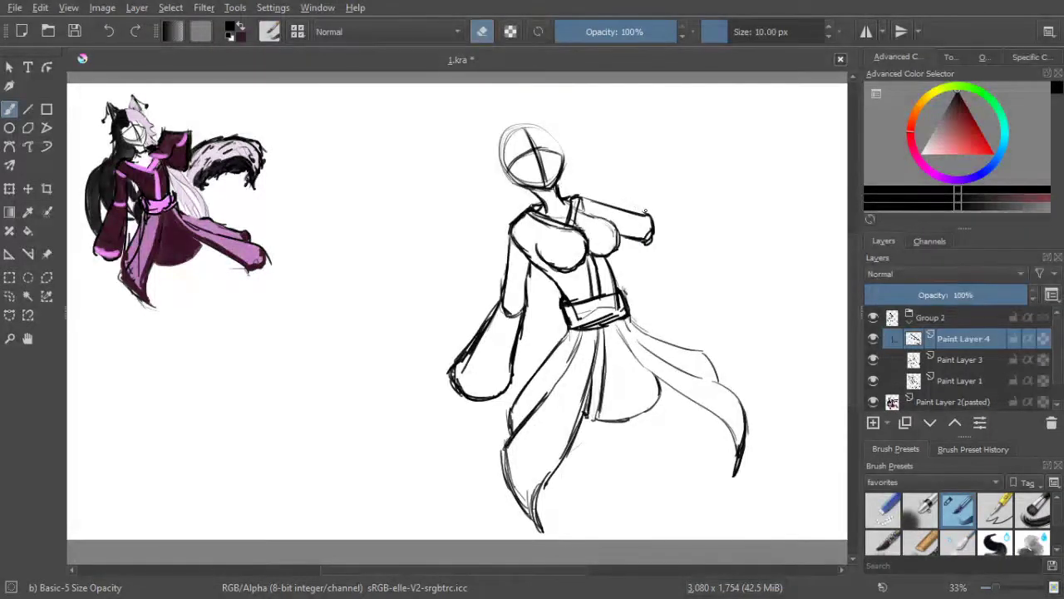
{"action": "left_click", "coordinate": [482, 34]}
Try to draw the forearm sleeve folding back from the right-hand elbow up towards the face
{"action": "left_click_drag", "start_coordinate": [593, 174], "coordinate": [609, 172]}
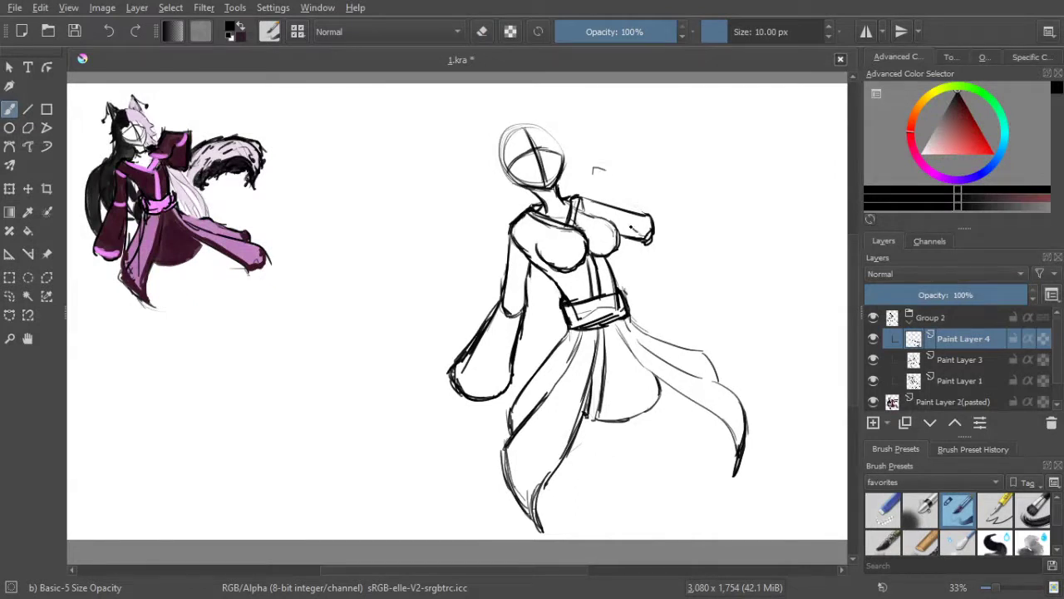
{"action": "mouse_move", "coordinate": [635, 235]}
{"action": "left_mouse_down"}
{"action": "mouse_move", "coordinate": [600, 190]}
{"action": "mouse_move", "coordinate": [648, 213]}
{"action": "left_mouse_up"}
{"action": "mouse_move", "coordinate": [616, 179]}
{"action": "left_mouse_down"}
{"action": "mouse_move", "coordinate": [654, 215]}
{"action": "mouse_move", "coordinate": [649, 235]}
{"action": "mouse_move", "coordinate": [627, 227]}
{"action": "mouse_move", "coordinate": [593, 181]}
{"action": "mouse_move", "coordinate": [650, 210]}
{"action": "left_mouse_up"}
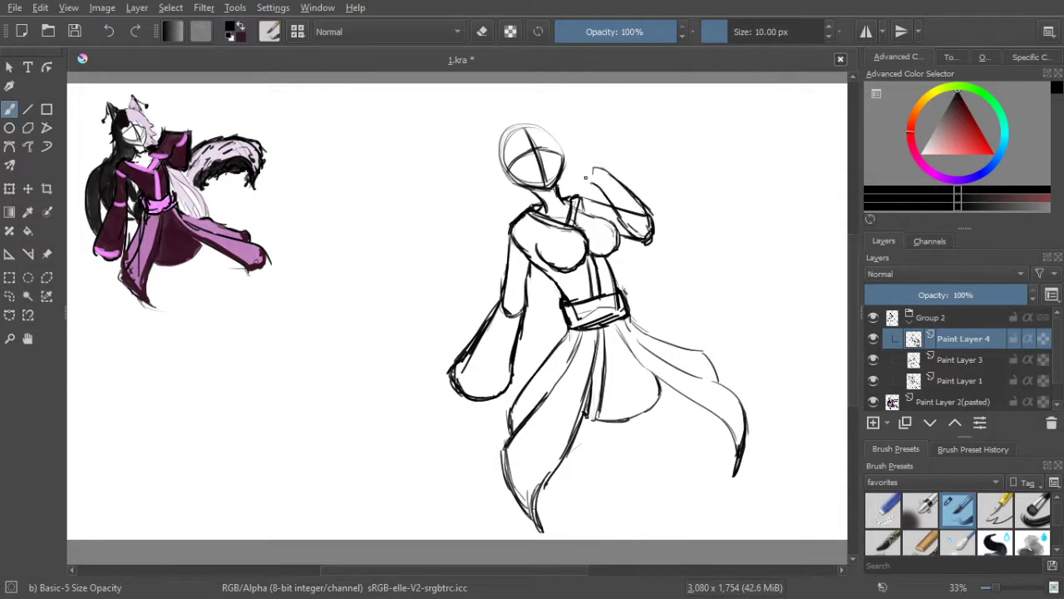
{"action": "left_click_drag", "start_coordinate": [595, 168], "coordinate": [612, 175]}
{"action": "mouse_move", "coordinate": [594, 164]}
{"action": "left_mouse_down"}
{"action": "mouse_move", "coordinate": [573, 179]}
{"action": "mouse_move", "coordinate": [582, 170]}
{"action": "left_mouse_up"}
{"action": "left_click_drag", "start_coordinate": [587, 167], "coordinate": [576, 173]}
{"action": "key", "text": "ctrl+z"}
{"action": "key", "text": "ctrl+z"}
{"action": "key", "text": "ctrl+z"}
{"action": "key", "text": "ctrl+z"}
{"action": "key", "text": "ctrl+z"}
{"action": "key", "text": "ctrl+z"}
{"action": "key", "text": "ctrl+z"}
{"action": "key", "text": "ctrl+z"}
{"action": "key", "text": "ctrl+z"}
{"action": "key", "text": "ctrl+z"}
{"action": "key", "text": "ctrl+z"}
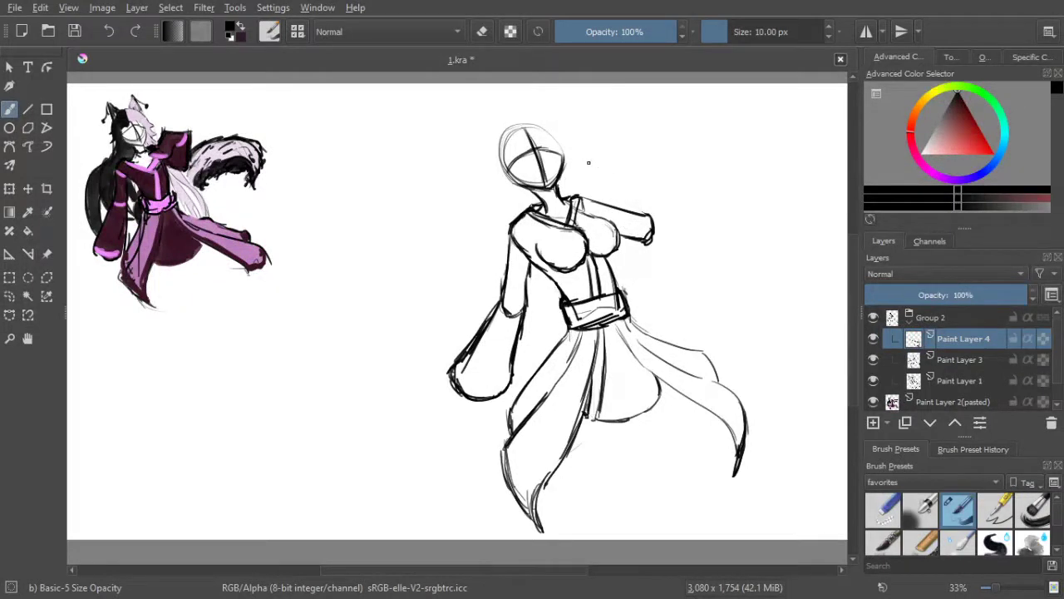
Draw the raised sleeve's wide cuff beside the chin, with a short section extending outward to a rounded end
{"action": "mouse_move", "coordinate": [581, 163]}
{"action": "left_mouse_down"}
{"action": "mouse_move", "coordinate": [628, 173]}
{"action": "mouse_move", "coordinate": [580, 163]}
{"action": "mouse_move", "coordinate": [571, 199]}
{"action": "mouse_move", "coordinate": [591, 215]}
{"action": "mouse_move", "coordinate": [569, 195]}
{"action": "mouse_move", "coordinate": [563, 205]}
{"action": "mouse_move", "coordinate": [573, 219]}
{"action": "mouse_move", "coordinate": [596, 218]}
{"action": "left_mouse_up"}
{"action": "mouse_move", "coordinate": [605, 203]}
{"action": "left_mouse_down"}
{"action": "mouse_move", "coordinate": [604, 214]}
{"action": "mouse_move", "coordinate": [600, 195]}
{"action": "mouse_move", "coordinate": [607, 221]}
{"action": "left_mouse_up"}
{"action": "mouse_move", "coordinate": [609, 217]}
{"action": "left_mouse_down"}
{"action": "mouse_move", "coordinate": [593, 218]}
{"action": "mouse_move", "coordinate": [621, 194]}
{"action": "left_mouse_up"}
{"action": "mouse_move", "coordinate": [618, 196]}
{"action": "left_mouse_down"}
{"action": "mouse_move", "coordinate": [633, 197]}
{"action": "mouse_move", "coordinate": [607, 194]}
{"action": "mouse_move", "coordinate": [632, 176]}
{"action": "mouse_move", "coordinate": [626, 195]}
{"action": "left_mouse_up"}
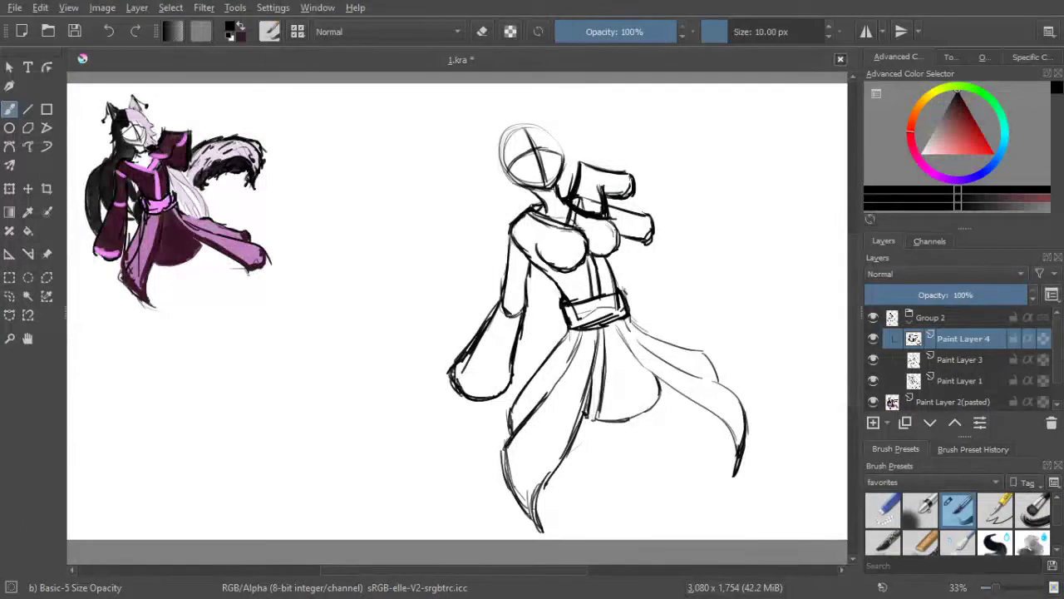
Draw the sleeve's outer section from the raised bend down to a rounded elbow, with both side edges
{"action": "left_click_drag", "start_coordinate": [641, 192], "coordinate": [659, 227]}
{"action": "left_click_drag", "start_coordinate": [640, 191], "coordinate": [657, 233]}
{"action": "left_click_drag", "start_coordinate": [637, 194], "coordinate": [652, 226]}
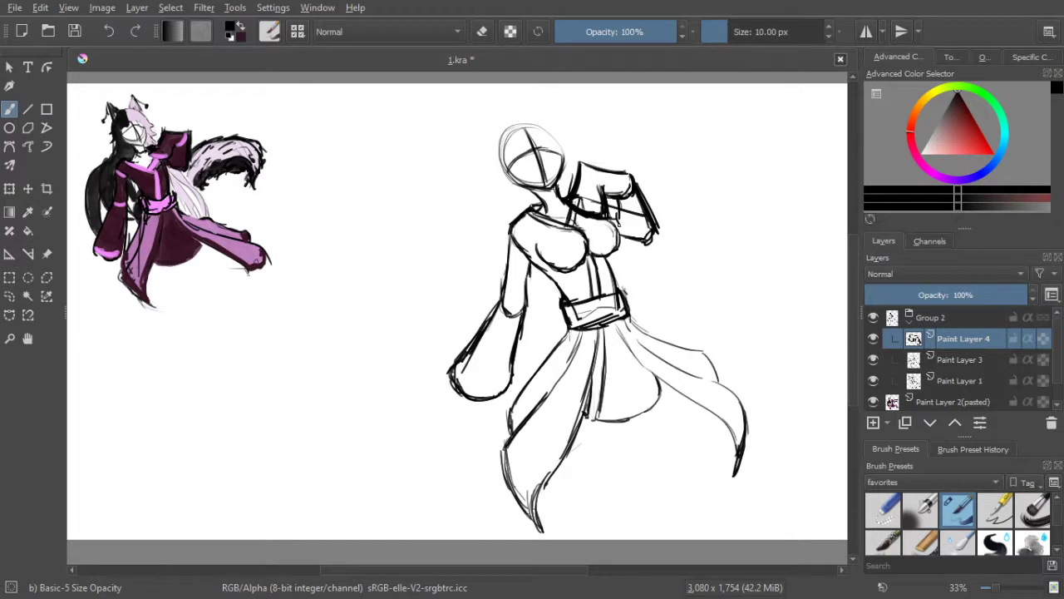
{"action": "mouse_move", "coordinate": [621, 200]}
{"action": "left_mouse_down"}
{"action": "mouse_move", "coordinate": [623, 235]}
{"action": "mouse_move", "coordinate": [649, 243]}
{"action": "mouse_move", "coordinate": [657, 231]}
{"action": "mouse_move", "coordinate": [627, 241]}
{"action": "left_mouse_up"}
{"action": "mouse_move", "coordinate": [630, 248]}
{"action": "left_mouse_down"}
{"action": "mouse_move", "coordinate": [640, 244]}
{"action": "mouse_move", "coordinate": [629, 237]}
{"action": "mouse_move", "coordinate": [649, 238]}
{"action": "mouse_move", "coordinate": [647, 223]}
{"action": "mouse_move", "coordinate": [647, 237]}
{"action": "left_mouse_up"}
Erase the overlapping lines inside the raised sleeve on Paint Layer 4, Paint Layer 3 and Paint Layer 1
{"action": "left_click", "coordinate": [482, 32]}
{"action": "mouse_move", "coordinate": [608, 195]}
{"action": "left_mouse_down"}
{"action": "mouse_move", "coordinate": [625, 193]}
{"action": "mouse_move", "coordinate": [630, 171]}
{"action": "mouse_move", "coordinate": [627, 198]}
{"action": "mouse_move", "coordinate": [628, 181]}
{"action": "left_mouse_up"}
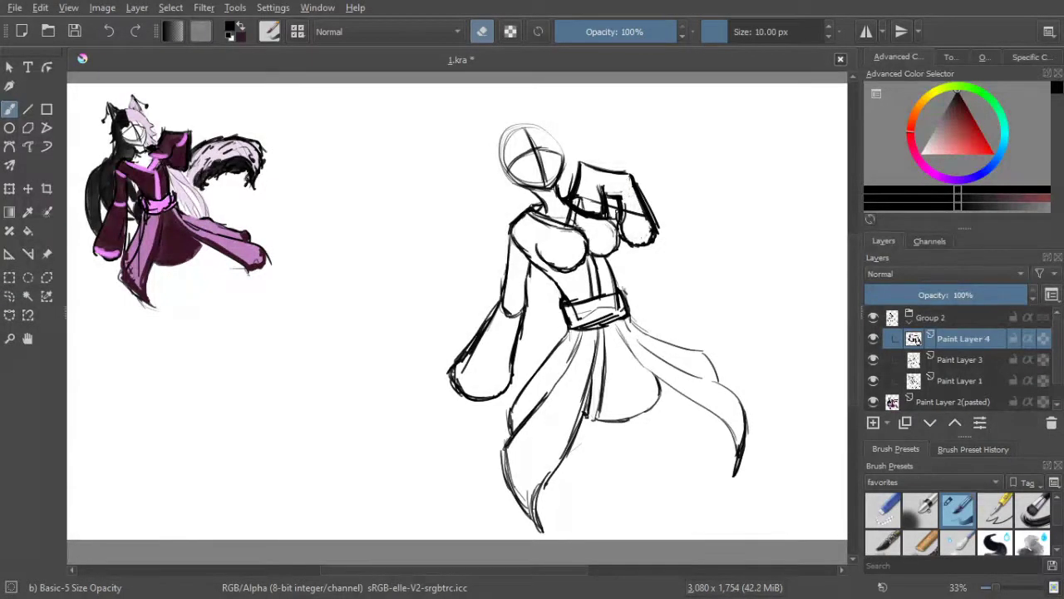
{"action": "left_click_drag", "start_coordinate": [629, 214], "coordinate": [624, 205]}
{"action": "left_click_drag", "start_coordinate": [592, 198], "coordinate": [594, 202]}
{"action": "left_click", "coordinate": [960, 359]}
{"action": "left_click_drag", "start_coordinate": [580, 200], "coordinate": [581, 207]}
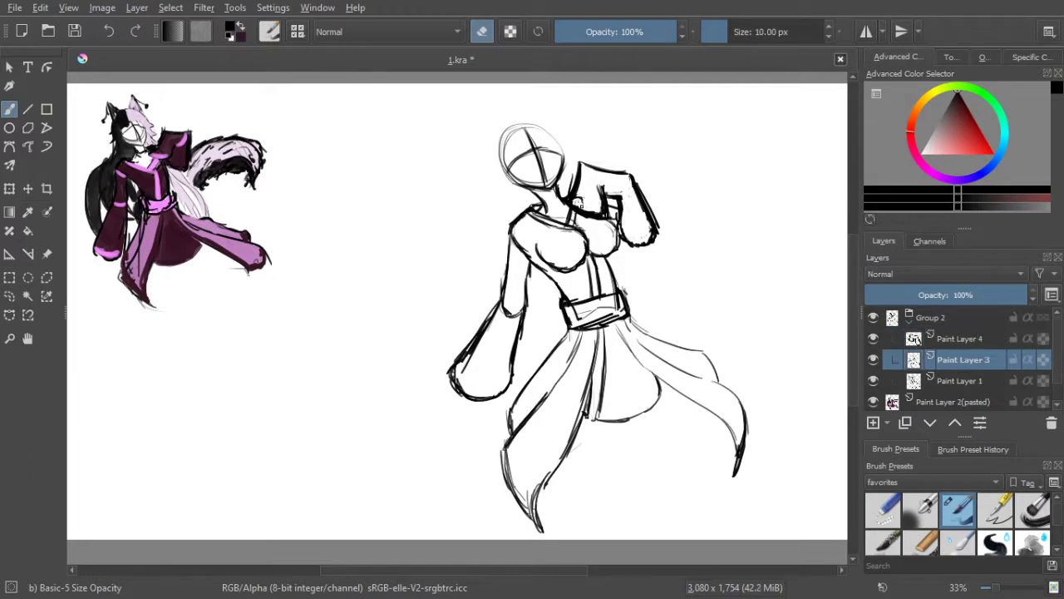
{"action": "left_click", "coordinate": [960, 381]}
{"action": "left_click_drag", "start_coordinate": [580, 199], "coordinate": [584, 194]}
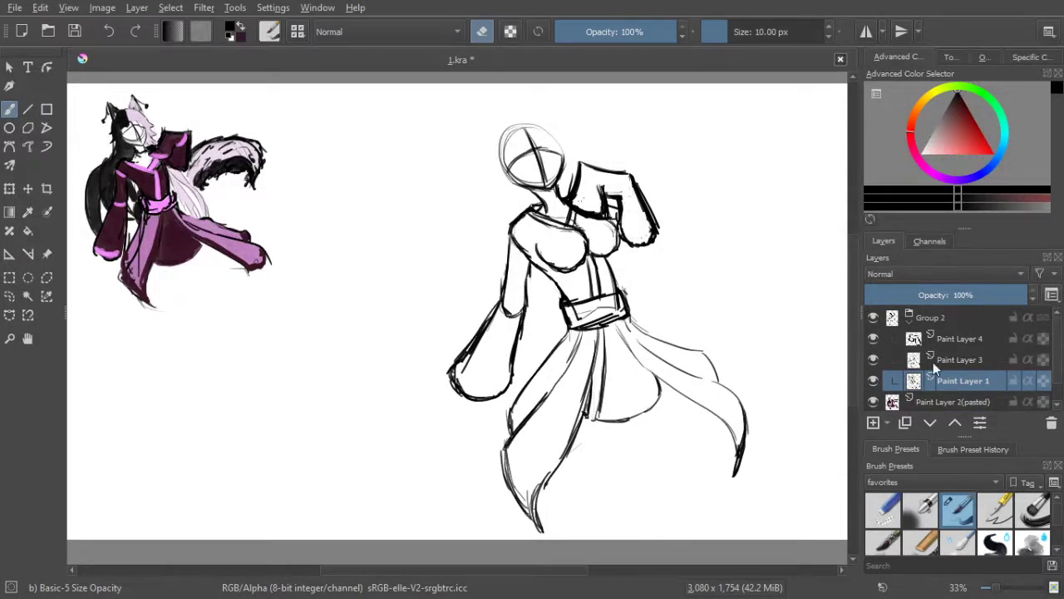
Clean up and thin the raised sleeve's cuff and outer edge lines on Paint Layer 4
{"action": "left_click", "coordinate": [936, 335]}
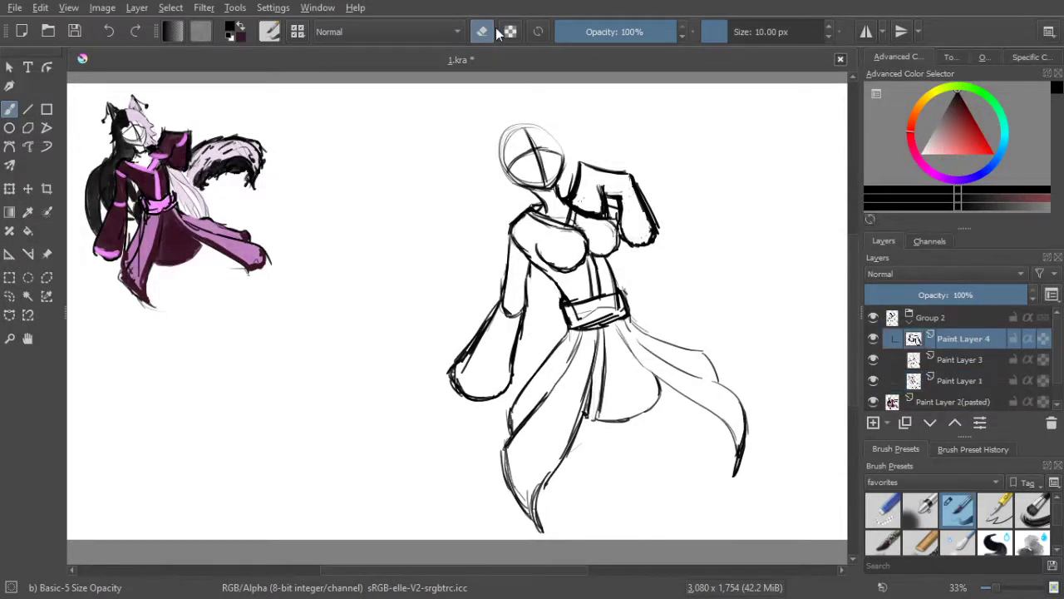
{"action": "left_click_drag", "start_coordinate": [570, 192], "coordinate": [577, 166]}
{"action": "mouse_move", "coordinate": [574, 204]}
{"action": "left_mouse_down"}
{"action": "mouse_move", "coordinate": [596, 214]}
{"action": "mouse_move", "coordinate": [601, 190]}
{"action": "mouse_move", "coordinate": [603, 212]}
{"action": "left_mouse_up"}
{"action": "mouse_move", "coordinate": [640, 181]}
{"action": "left_mouse_down"}
{"action": "mouse_move", "coordinate": [661, 231]}
{"action": "mouse_move", "coordinate": [635, 186]}
{"action": "mouse_move", "coordinate": [647, 230]}
{"action": "left_mouse_up"}
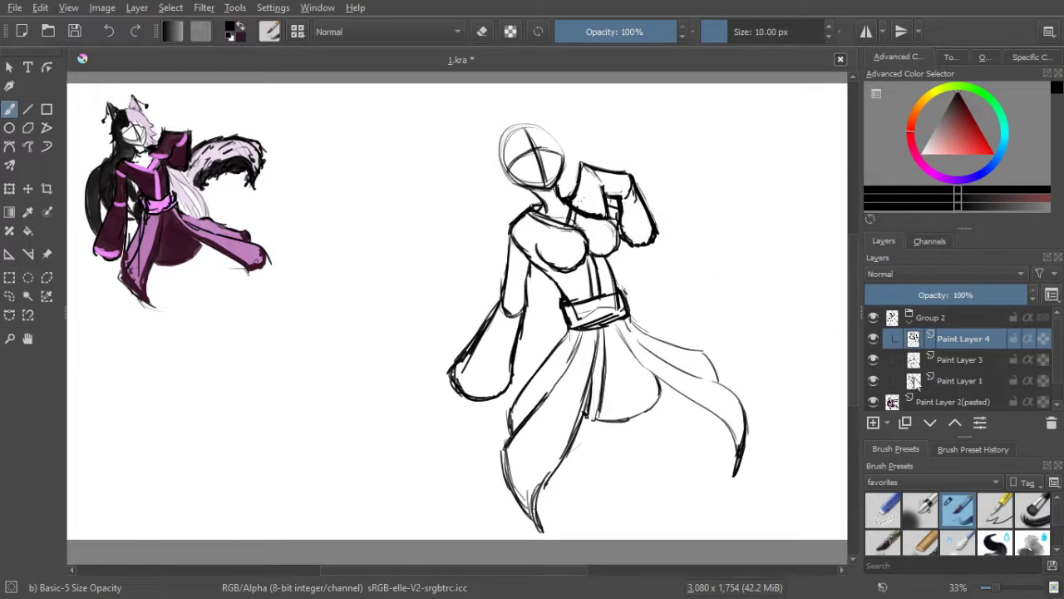
Add a new paint layer, and shift the whole Group 2 sketch closer to the coloured reference
{"action": "left_click", "coordinate": [873, 422]}
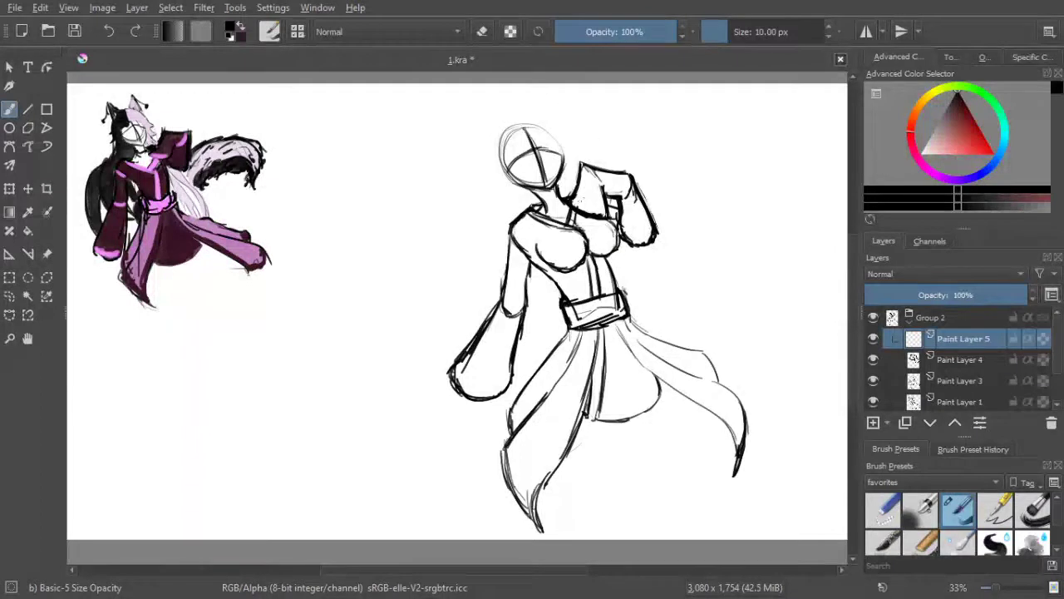
{"action": "scroll", "coordinate": [524, 131], "scroll_direction": "up", "scroll_amount": 1}
{"action": "left_click_drag", "start_coordinate": [524, 131], "coordinate": [545, 151]}
{"action": "scroll", "coordinate": [544, 152], "scroll_direction": "down", "scroll_amount": 1}
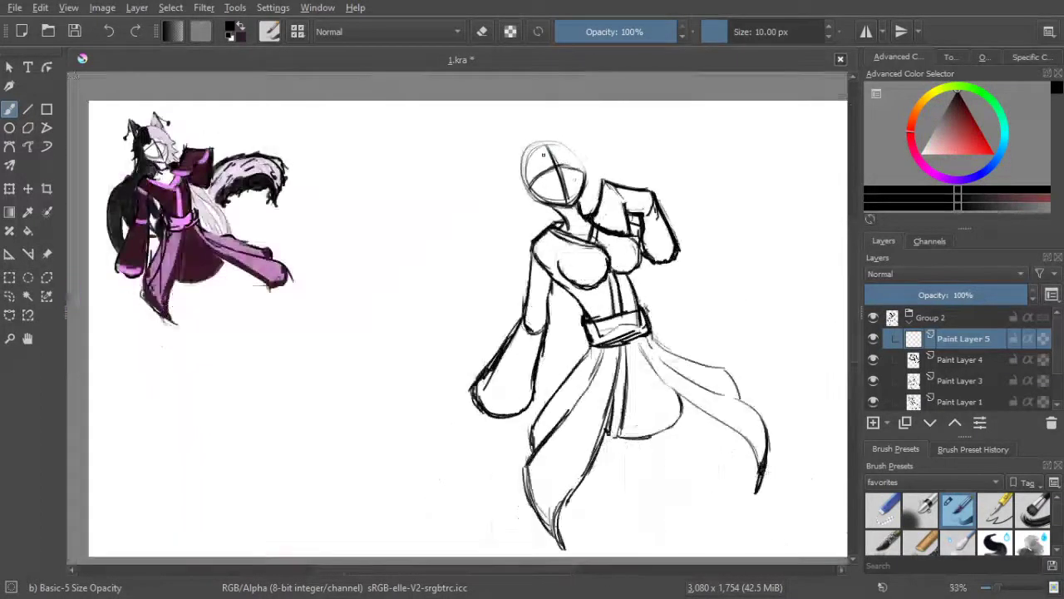
{"action": "left_click", "coordinate": [939, 318]}
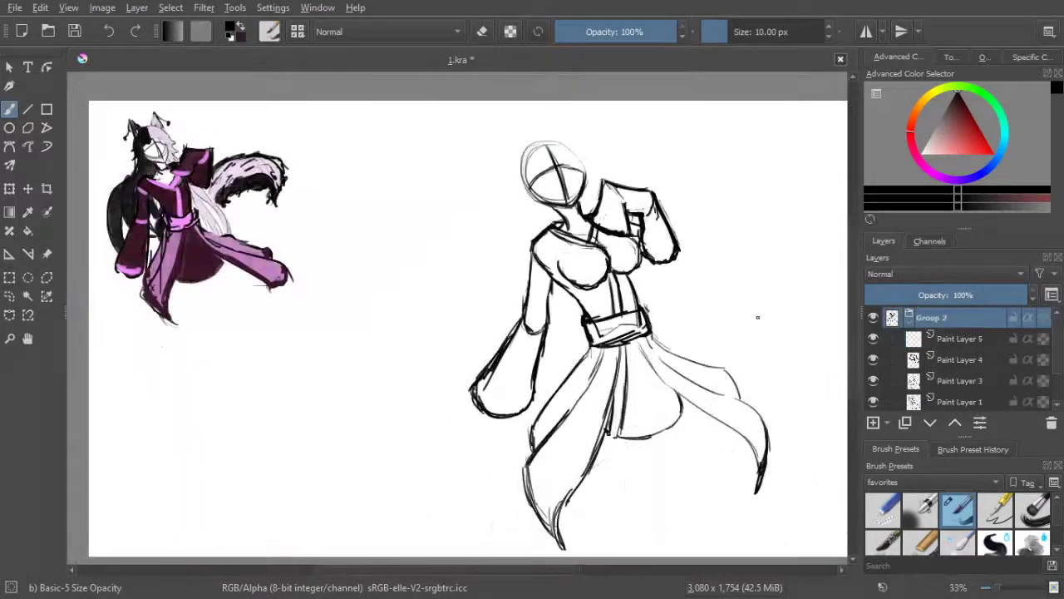
{"action": "left_click", "coordinate": [9, 189]}
{"action": "mouse_move", "coordinate": [615, 272]}
{"action": "left_mouse_down"}
{"action": "mouse_move", "coordinate": [483, 259]}
{"action": "mouse_move", "coordinate": [497, 260]}
{"action": "left_mouse_up"}
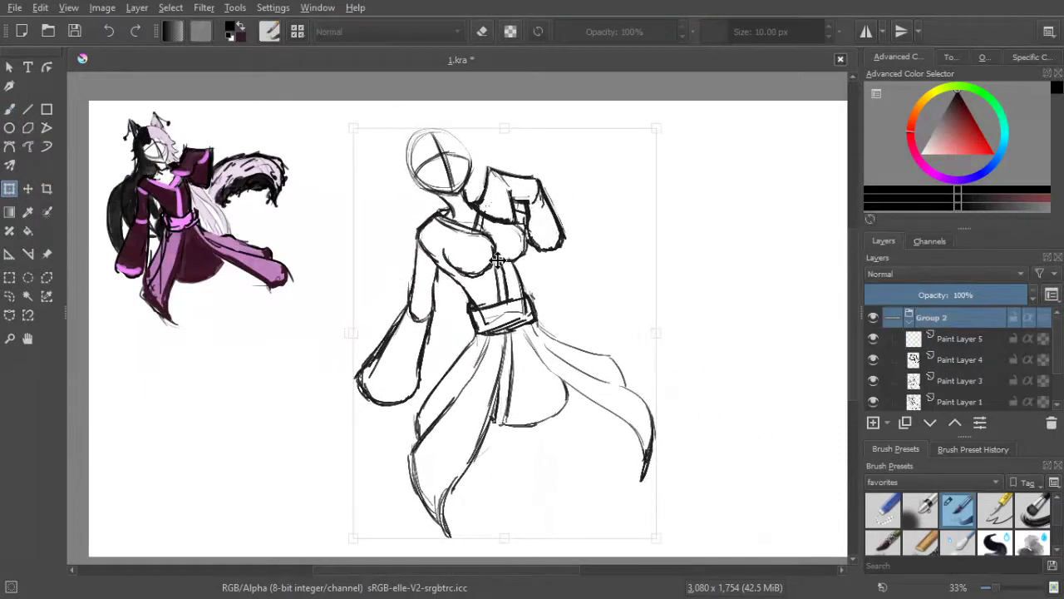
{"action": "left_click", "coordinate": [9, 109]}
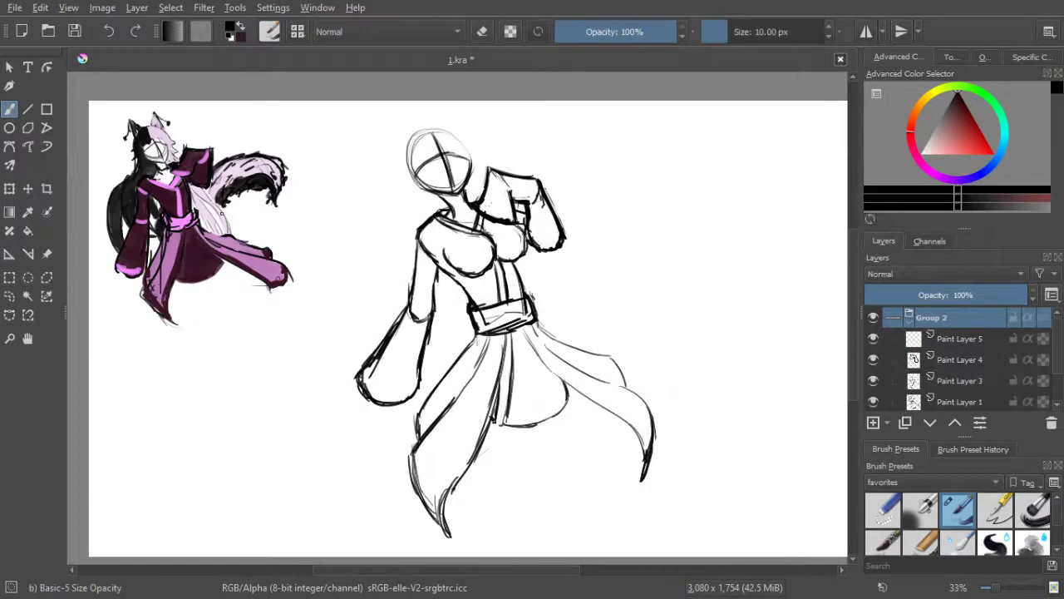
Move Paint Layer 5 out of and above Group 2, and lower the collapsed group's opacity to about 38%
{"action": "left_click_drag", "start_coordinate": [352, 241], "coordinate": [392, 242]}
{"action": "scroll", "coordinate": [418, 192], "scroll_direction": "up", "scroll_amount": 1}
{"action": "left_click_drag", "start_coordinate": [418, 191], "coordinate": [469, 233]}
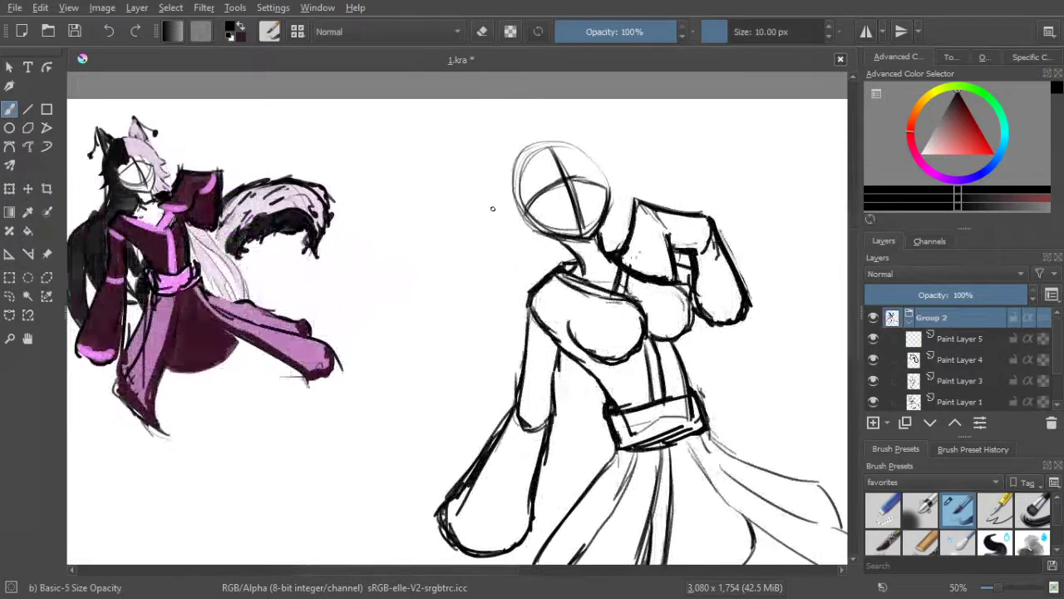
{"action": "left_click", "coordinate": [951, 338]}
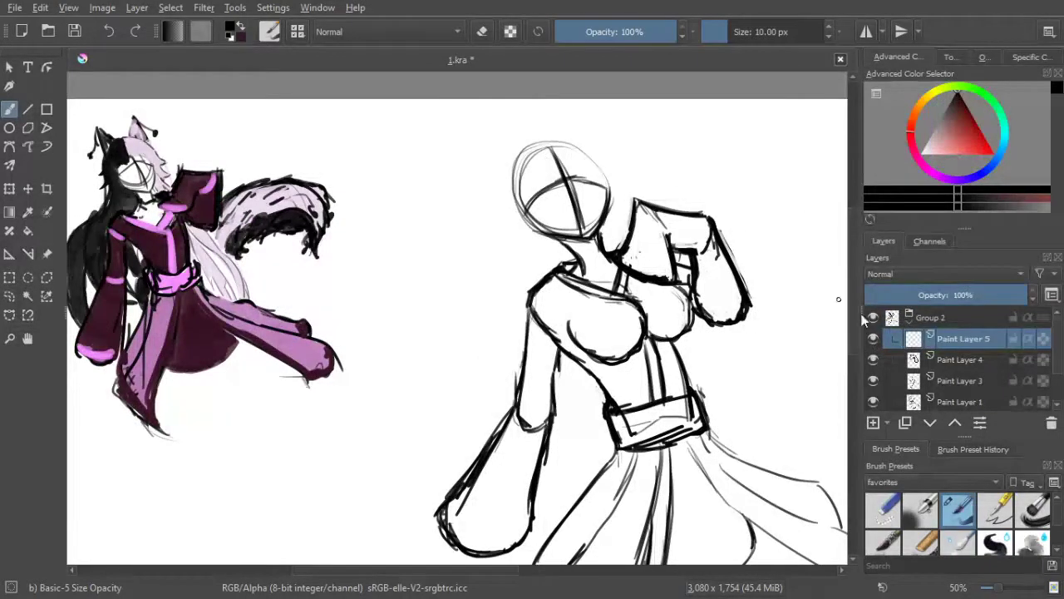
{"action": "left_click_drag", "start_coordinate": [957, 339], "coordinate": [944, 312]}
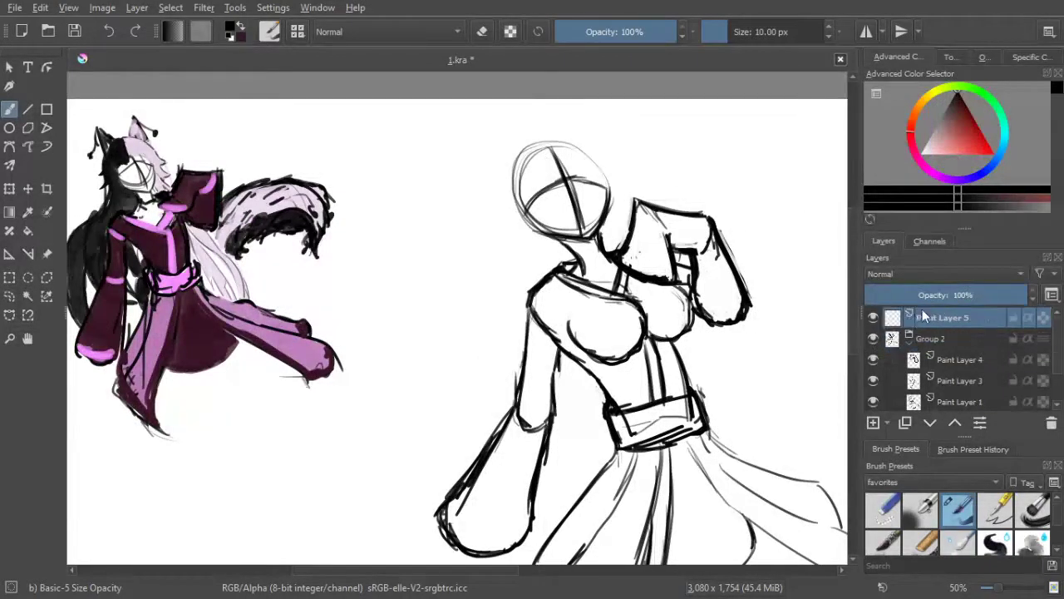
{"action": "left_click", "coordinate": [909, 339]}
{"action": "left_click", "coordinate": [931, 338]}
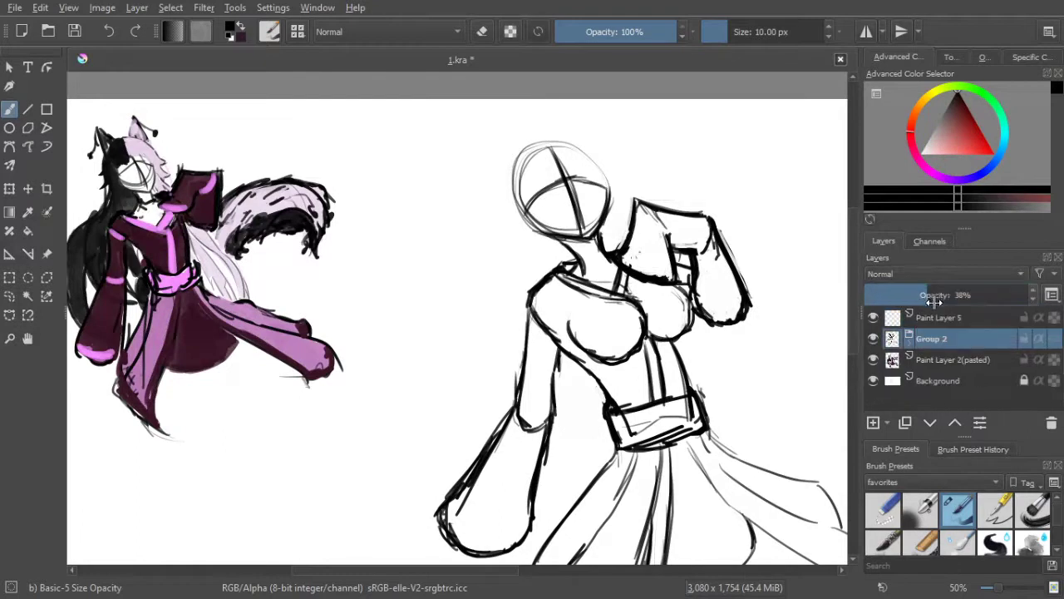
{"action": "left_click", "coordinate": [928, 295]}
Draw both eyes on Paint Layer 5 with thick curved upper lash lines and short lower lines
{"action": "left_click", "coordinate": [936, 320]}
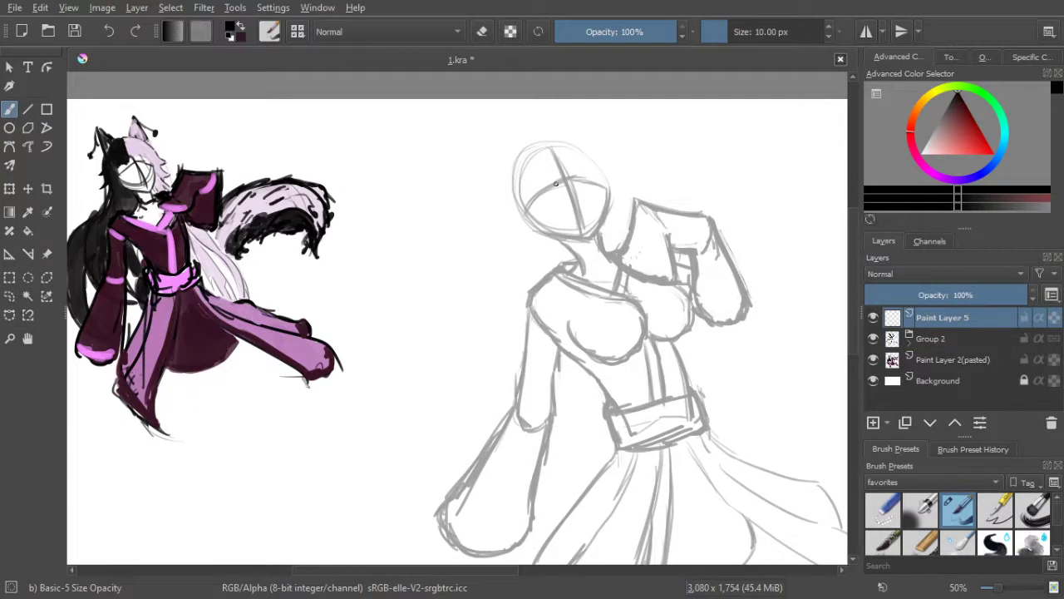
{"action": "mouse_move", "coordinate": [574, 177]}
{"action": "left_mouse_down"}
{"action": "mouse_move", "coordinate": [597, 173]}
{"action": "mouse_move", "coordinate": [531, 192]}
{"action": "mouse_move", "coordinate": [584, 172]}
{"action": "left_mouse_up"}
{"action": "left_click_drag", "start_coordinate": [577, 172], "coordinate": [605, 171]}
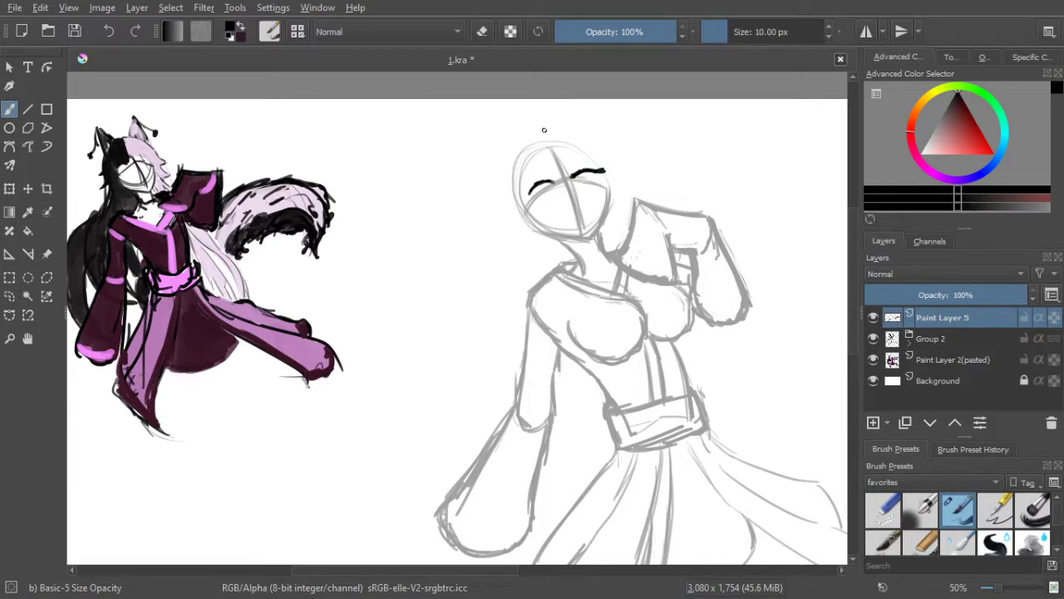
{"action": "mouse_move", "coordinate": [529, 190]}
{"action": "left_mouse_down"}
{"action": "mouse_move", "coordinate": [514, 194]}
{"action": "mouse_move", "coordinate": [549, 181]}
{"action": "left_mouse_up"}
{"action": "left_click_drag", "start_coordinate": [553, 193], "coordinate": [534, 200]}
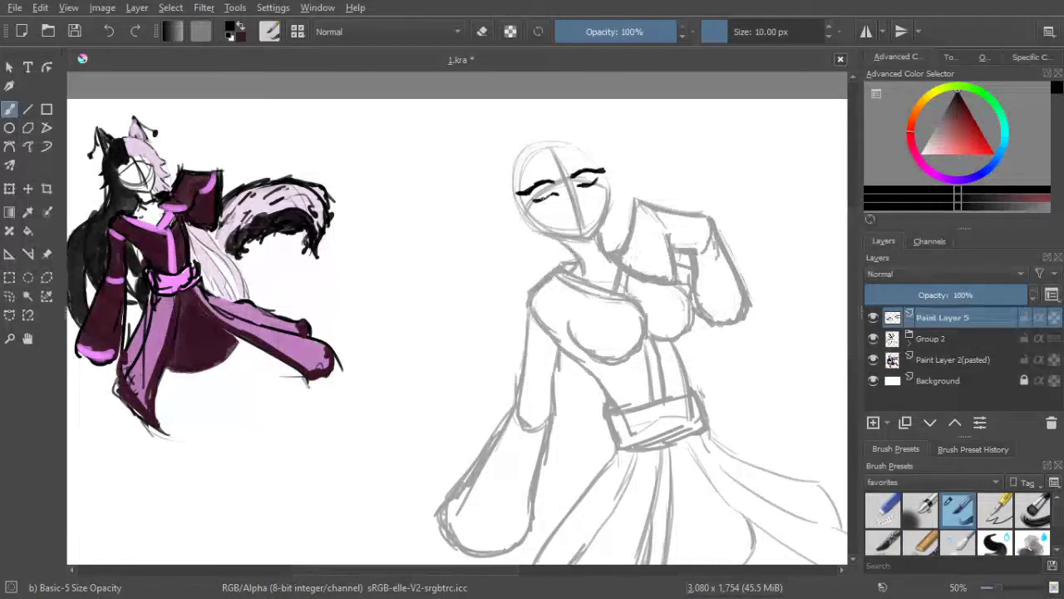
{"action": "left_click", "coordinate": [481, 32]}
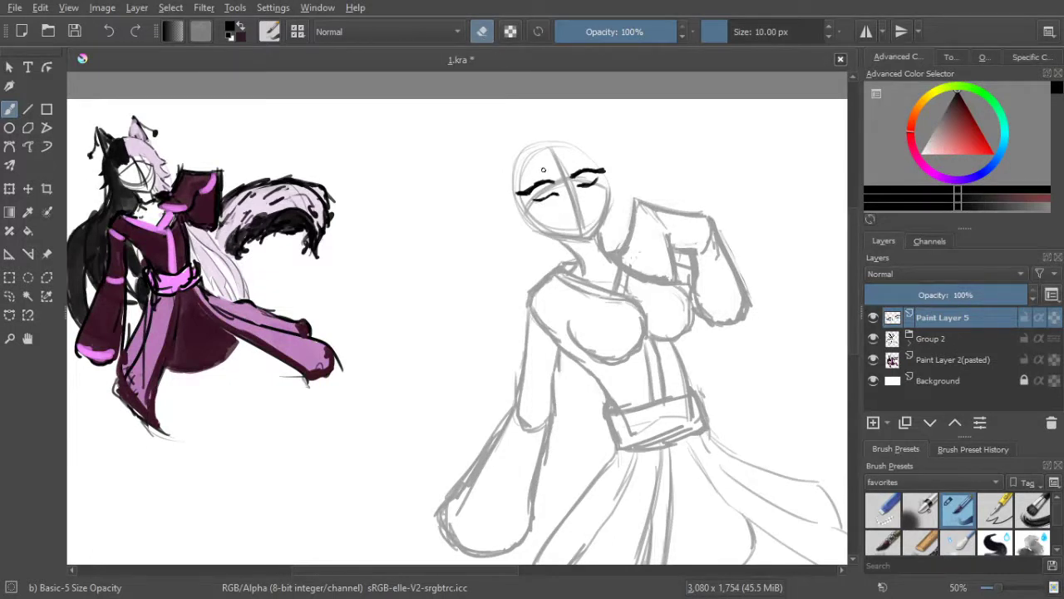
{"action": "left_click", "coordinate": [482, 33]}
Draw slanted eyebrows above both eyes
{"action": "left_click_drag", "start_coordinate": [567, 172], "coordinate": [583, 159]}
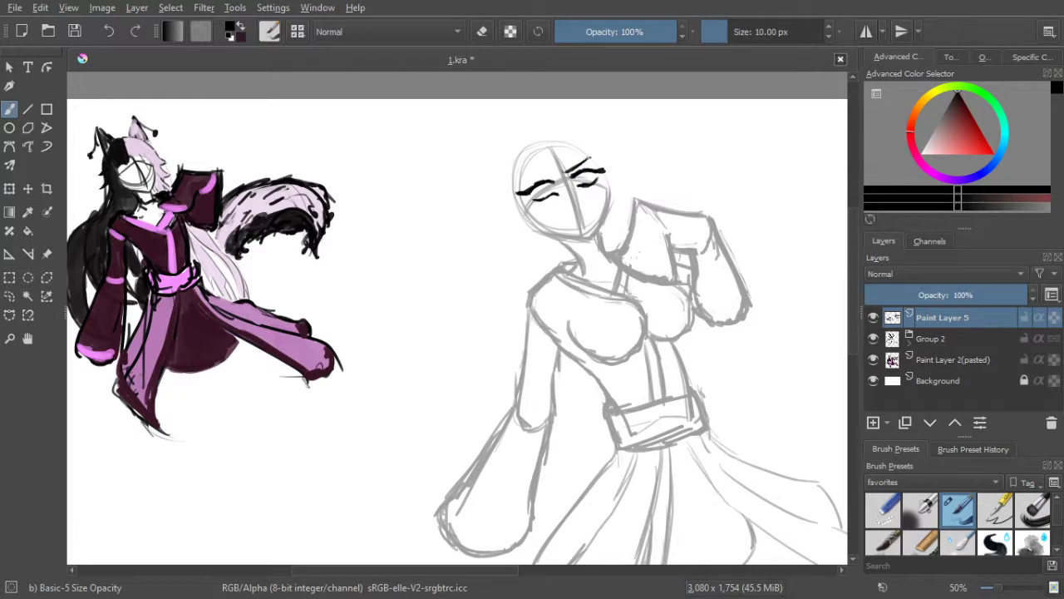
{"action": "left_click_drag", "start_coordinate": [544, 171], "coordinate": [528, 171]}
{"action": "left_click_drag", "start_coordinate": [524, 172], "coordinate": [549, 171]}
Draw a small nose mark and a slightly smirking mouth on the lower face, and touch up the brow area
{"action": "left_click_drag", "start_coordinate": [574, 197], "coordinate": [575, 203]}
{"action": "left_click_drag", "start_coordinate": [591, 212], "coordinate": [593, 209]}
{"action": "left_click_drag", "start_coordinate": [587, 215], "coordinate": [592, 210]}
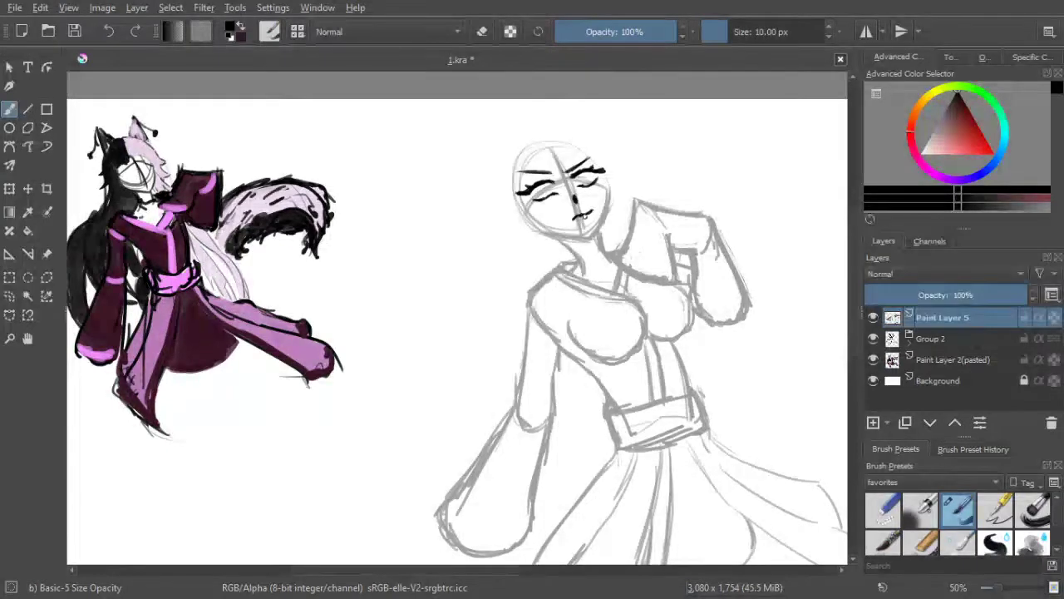
{"action": "left_click_drag", "start_coordinate": [584, 213], "coordinate": [587, 220]}
{"action": "left_click_drag", "start_coordinate": [576, 172], "coordinate": [573, 178]}
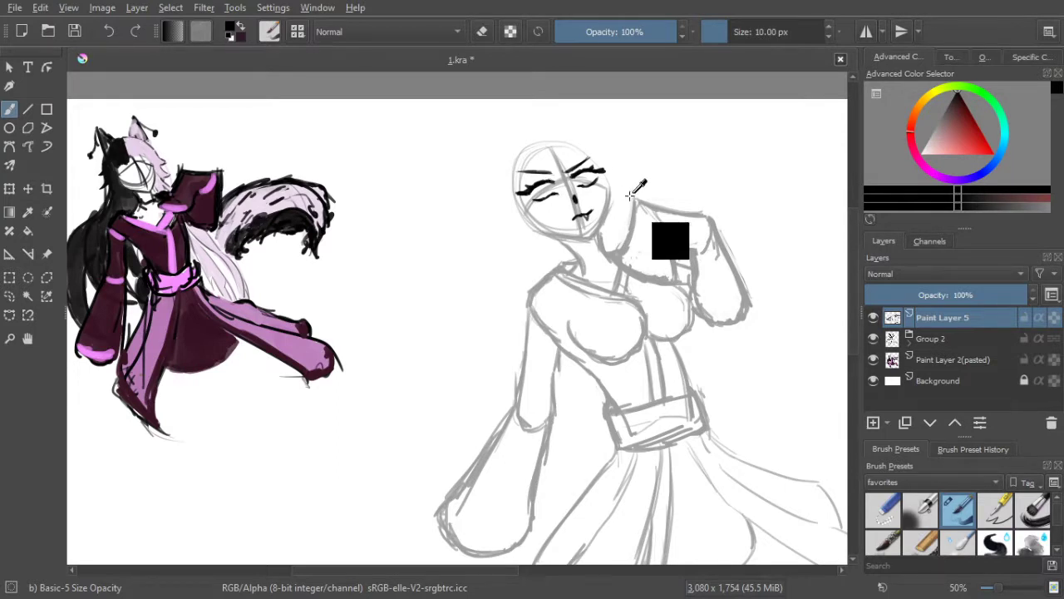
Save the document
{"action": "key", "text": "ctrl+s"}
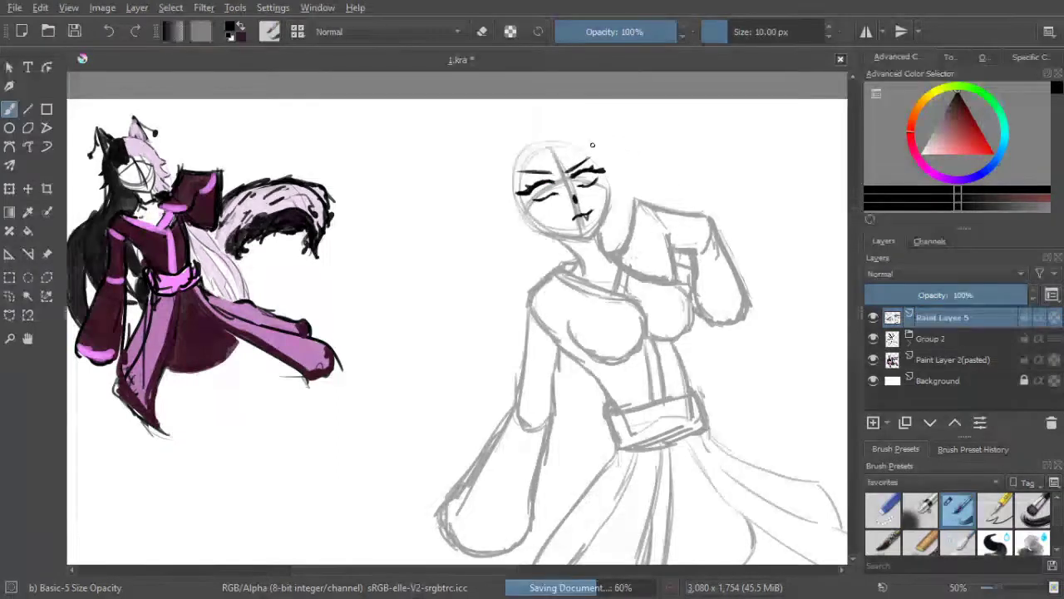
{"action": "scroll", "coordinate": [591, 144], "scroll_direction": "up", "scroll_amount": 1}
{"action": "scroll", "coordinate": [592, 148], "scroll_direction": "down", "scroll_amount": 1}
{"action": "scroll", "coordinate": [593, 148], "scroll_direction": "up", "scroll_amount": 1}
{"action": "scroll", "coordinate": [593, 148], "scroll_direction": "down", "scroll_amount": 1}
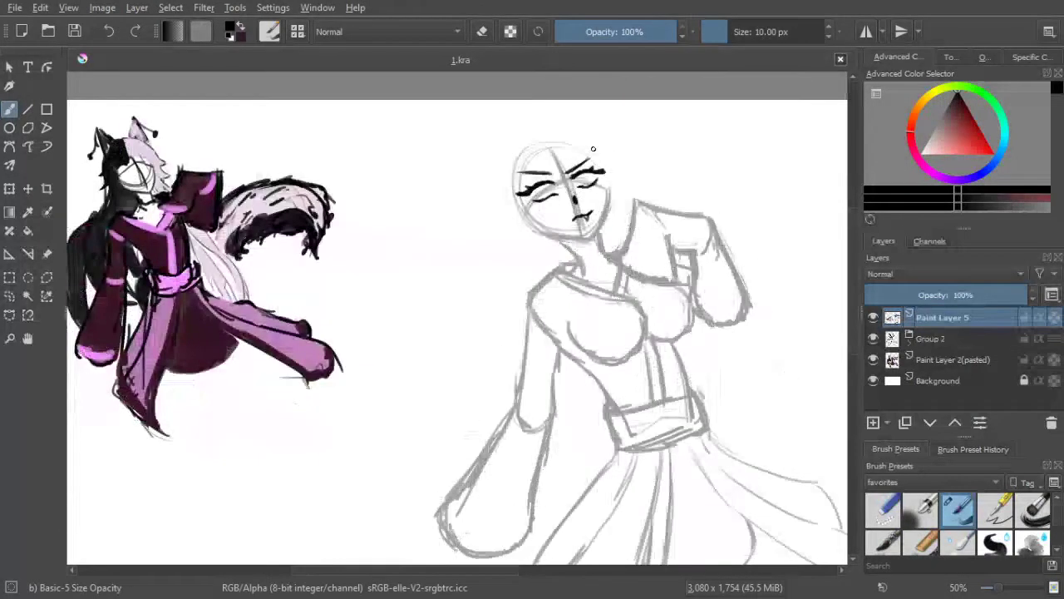
Raise the opacity of Group 2 to nearly full and expand the group to reach its sketch layers
{"action": "scroll", "coordinate": [590, 219], "scroll_direction": "up", "scroll_amount": 1}
{"action": "scroll", "coordinate": [589, 219], "scroll_direction": "down", "scroll_amount": 1}
{"action": "left_click", "coordinate": [945, 341]}
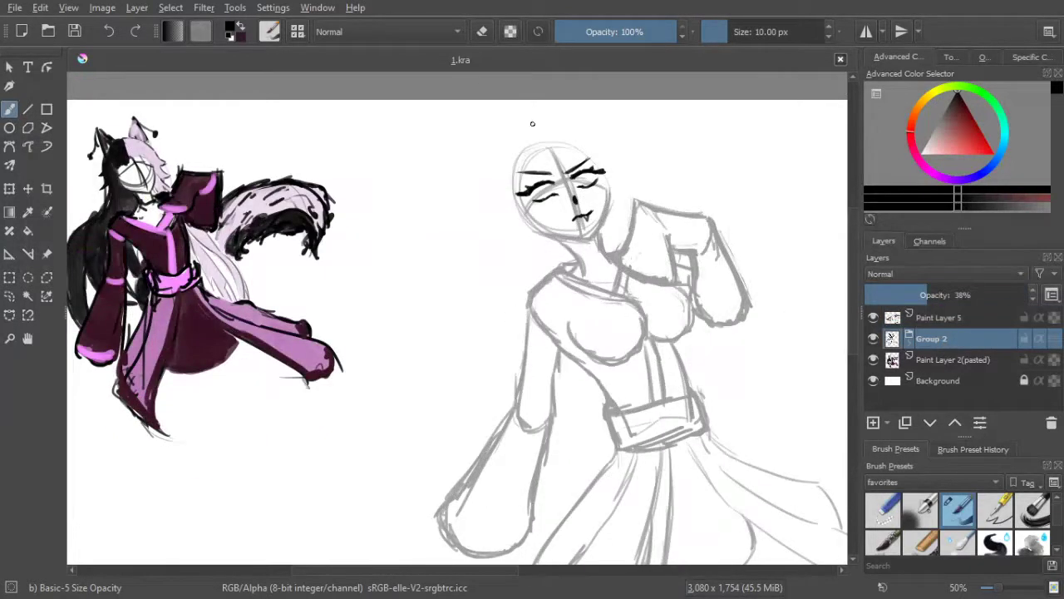
{"action": "left_click_drag", "start_coordinate": [965, 296], "coordinate": [1031, 294]}
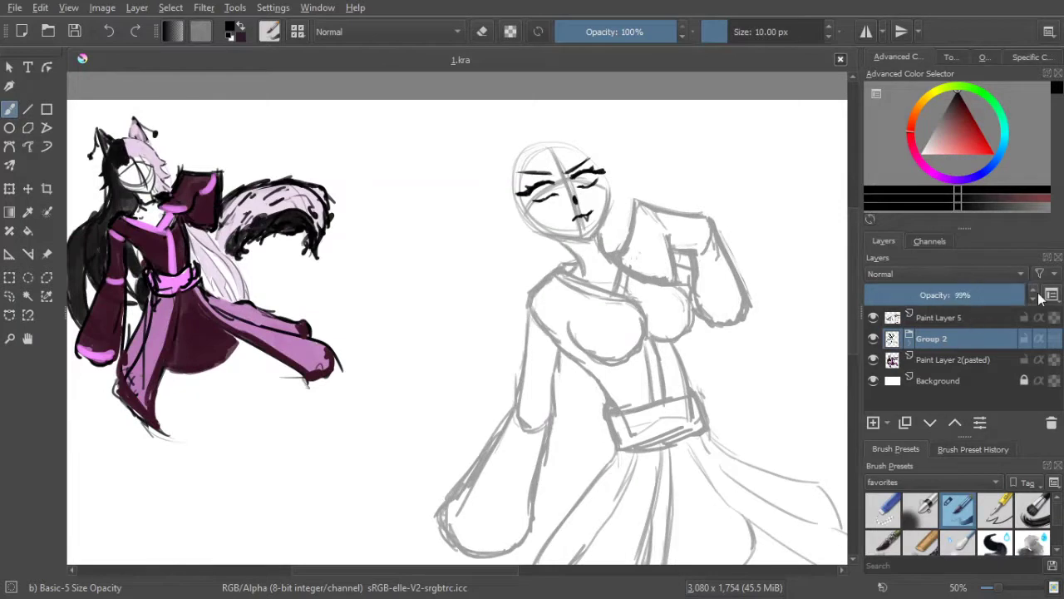
{"action": "left_click", "coordinate": [911, 342]}
{"action": "left_click", "coordinate": [954, 362]}
{"action": "scroll", "coordinate": [1000, 364], "scroll_direction": "down", "scroll_amount": 1}
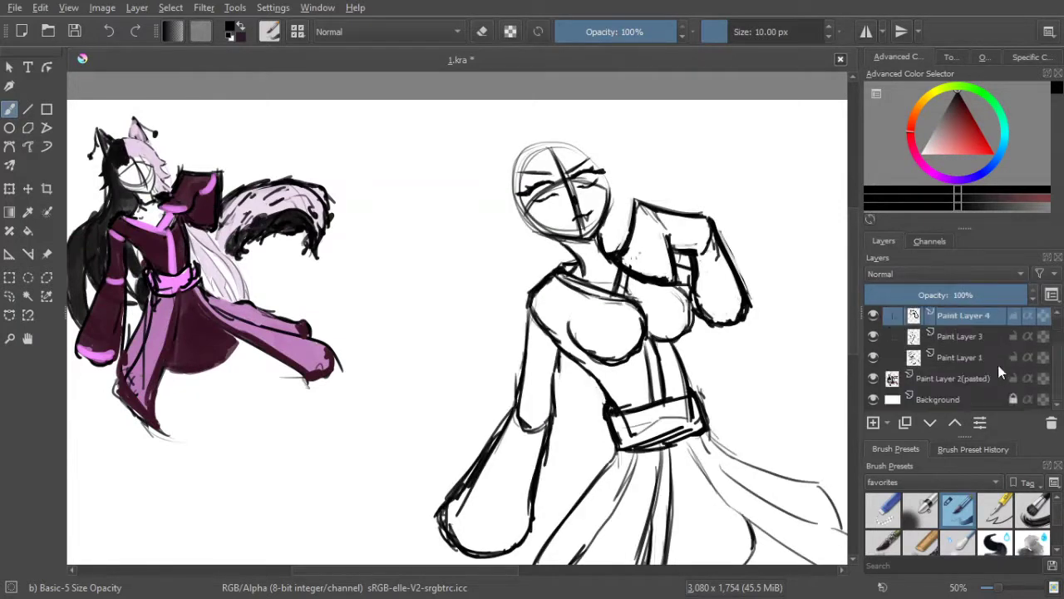
Check which lines Paint Layer 1 holds by toggling its visibility, and make it the active layer
{"action": "left_click", "coordinate": [873, 357]}
{"action": "left_click", "coordinate": [873, 358]}
{"action": "left_click", "coordinate": [873, 357]}
{"action": "left_click", "coordinate": [873, 358]}
{"action": "left_click", "coordinate": [961, 359]}
Erase the construction guidelines crossing the face on Paint Layer 1 with a 38 px brush, and save the document
{"action": "key", "text": "bracketright"}
{"action": "key", "text": "bracketright"}
{"action": "key", "text": "bracketright"}
{"action": "key", "text": "bracketright"}
{"action": "key", "text": "bracketright"}
{"action": "key", "text": "bracketright"}
{"action": "key", "text": "bracketright"}
{"action": "key", "text": "bracketright"}
{"action": "key", "text": "bracketright"}
{"action": "key", "text": "bracketright"}
{"action": "key", "text": "bracketright"}
{"action": "key", "text": "bracketright"}
{"action": "key", "text": "bracketright"}
{"action": "key", "text": "bracketright"}
{"action": "key", "text": "bracketright"}
{"action": "key", "text": "bracketright"}
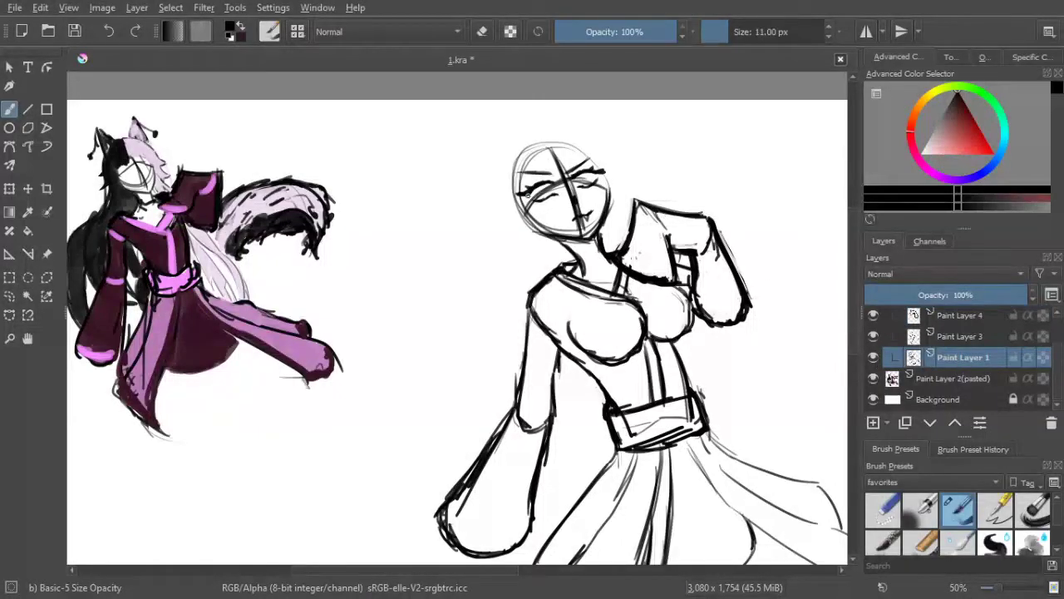
{"action": "left_click_drag", "start_coordinate": [535, 185], "coordinate": [535, 191]}
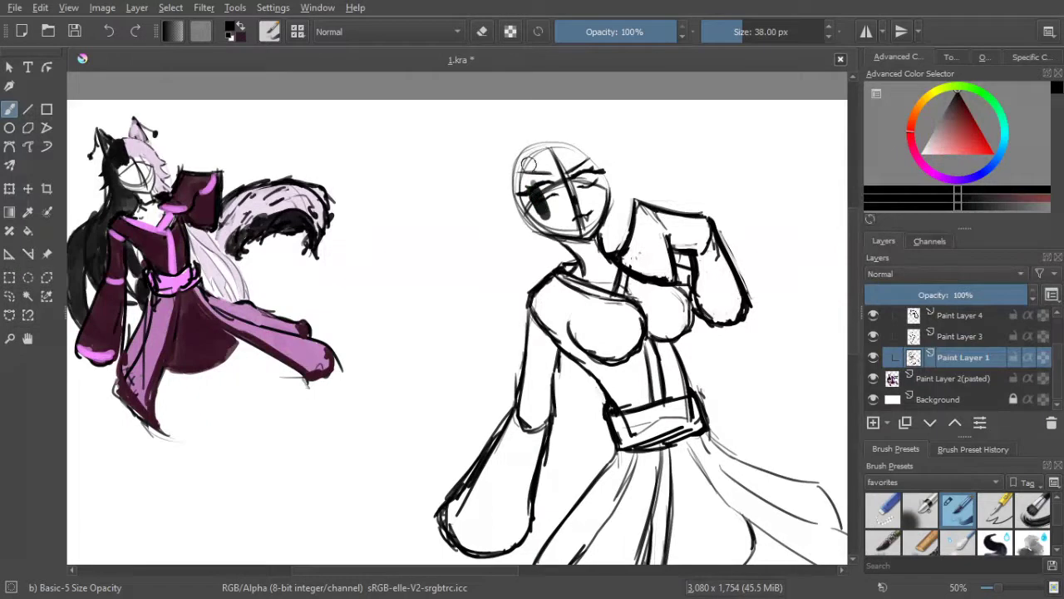
{"action": "key", "text": "ctrl+z"}
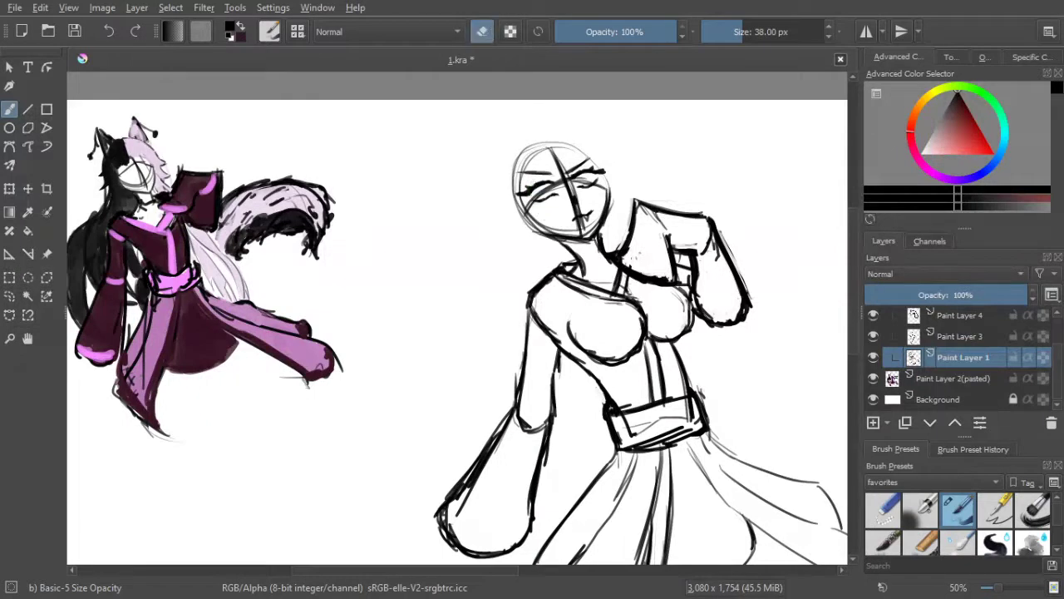
{"action": "mouse_move", "coordinate": [534, 215]}
{"action": "left_mouse_down"}
{"action": "mouse_move", "coordinate": [540, 178]}
{"action": "mouse_move", "coordinate": [550, 179]}
{"action": "mouse_move", "coordinate": [559, 210]}
{"action": "mouse_move", "coordinate": [557, 165]}
{"action": "mouse_move", "coordinate": [581, 215]}
{"action": "mouse_move", "coordinate": [558, 188]}
{"action": "mouse_move", "coordinate": [555, 207]}
{"action": "mouse_move", "coordinate": [581, 225]}
{"action": "mouse_move", "coordinate": [539, 219]}
{"action": "mouse_move", "coordinate": [589, 220]}
{"action": "left_mouse_up"}
{"action": "left_click_drag", "start_coordinate": [586, 174], "coordinate": [599, 187]}
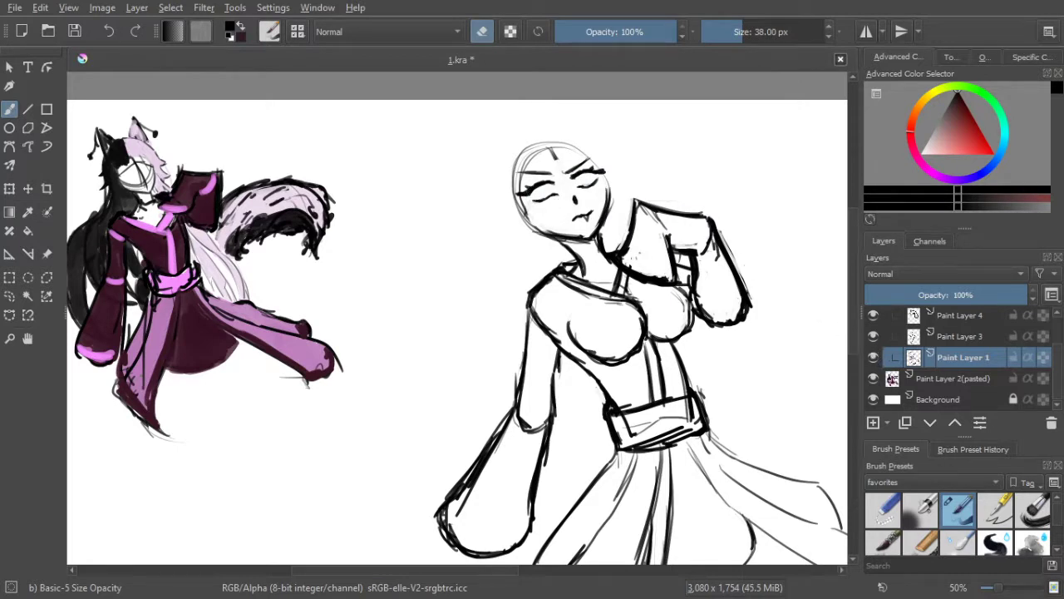
{"action": "key", "text": "ctrl+s"}
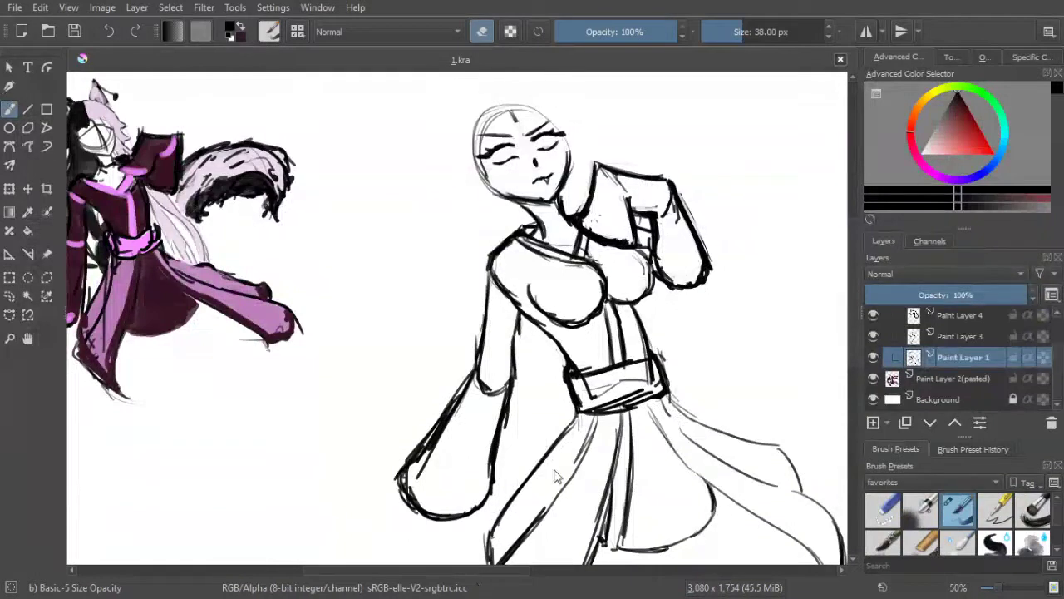
Erase the leftover guideline mark on the forehead, and check the contents of Paint Layer 4 by hiding and showing it
{"action": "left_click_drag", "start_coordinate": [1056, 356], "coordinate": [1056, 356]}
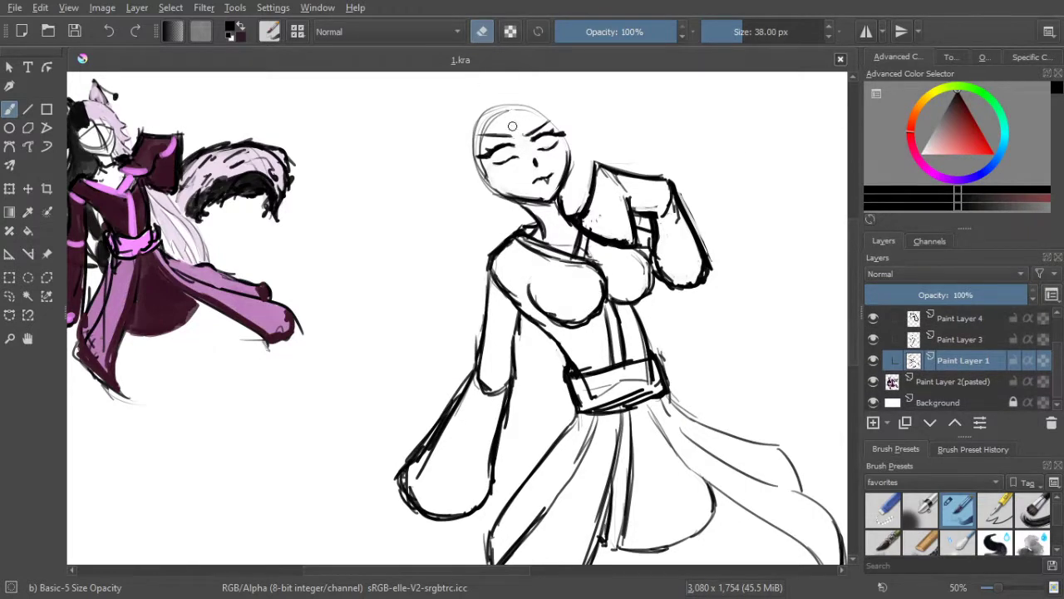
{"action": "scroll", "coordinate": [1056, 358], "scroll_direction": "up", "scroll_amount": 2}
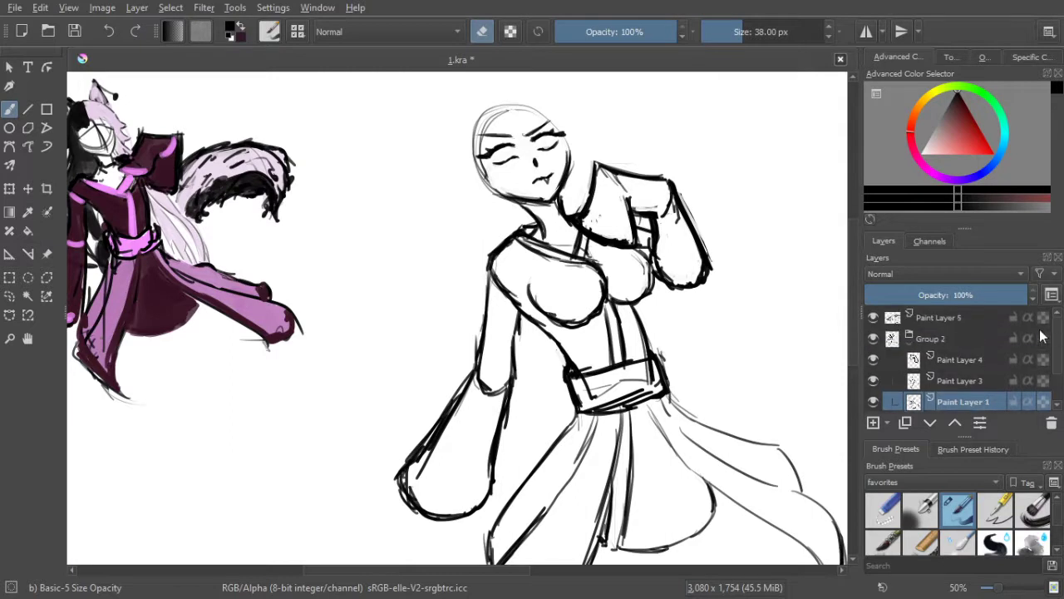
{"action": "left_click", "coordinate": [964, 359]}
{"action": "left_click", "coordinate": [873, 359]}
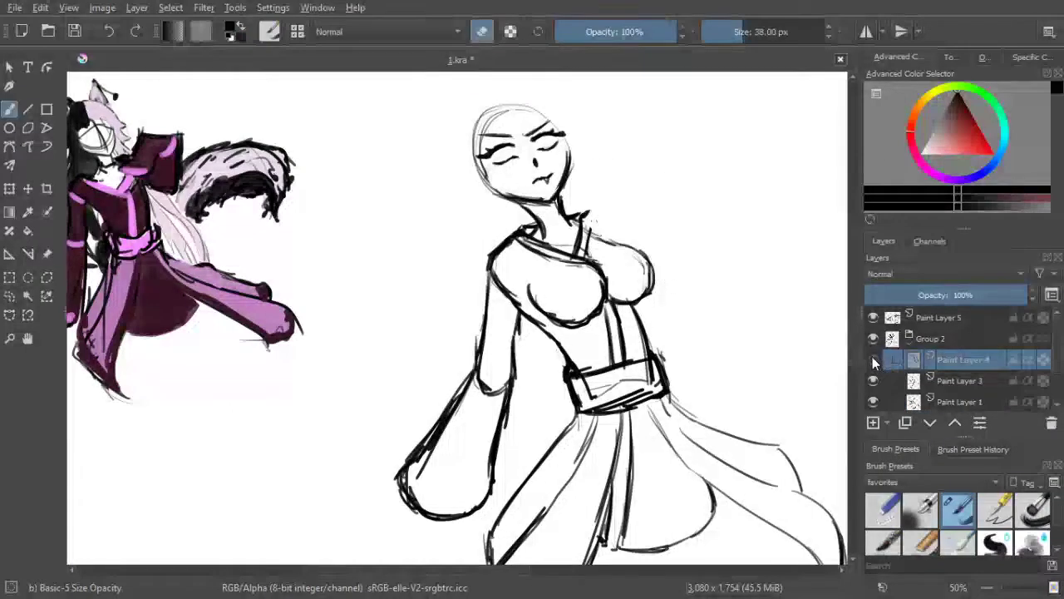
{"action": "left_click", "coordinate": [873, 358]}
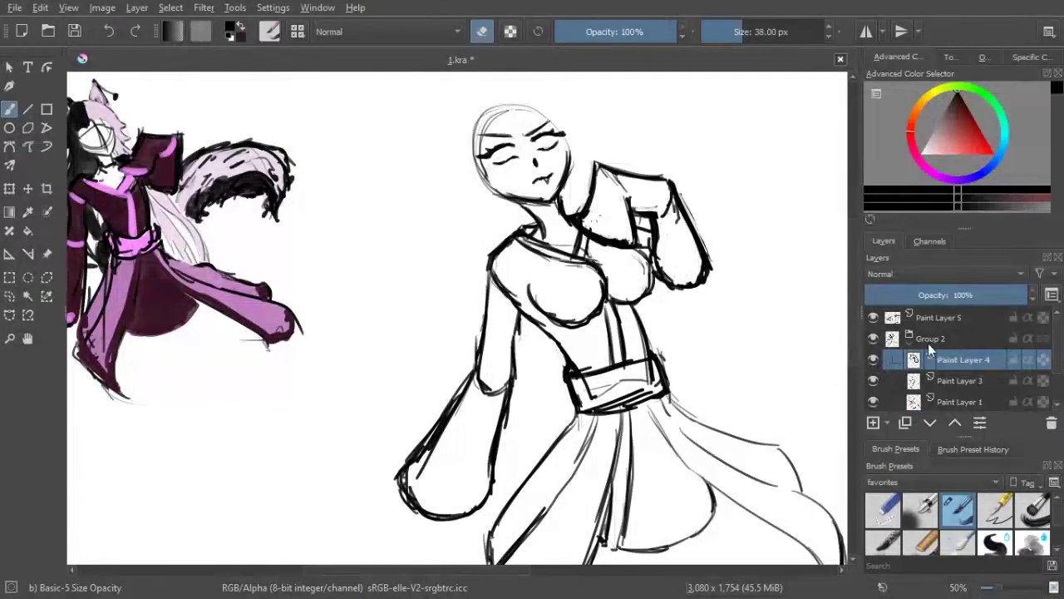
Move Paint Layer 5 into Group 2 above Paint Layer 4, and add a new paint layer on top of it
{"action": "left_click_drag", "start_coordinate": [931, 314], "coordinate": [948, 355]}
{"action": "left_click_drag", "start_coordinate": [944, 399], "coordinate": [958, 329]}
{"action": "left_click", "coordinate": [875, 424]}
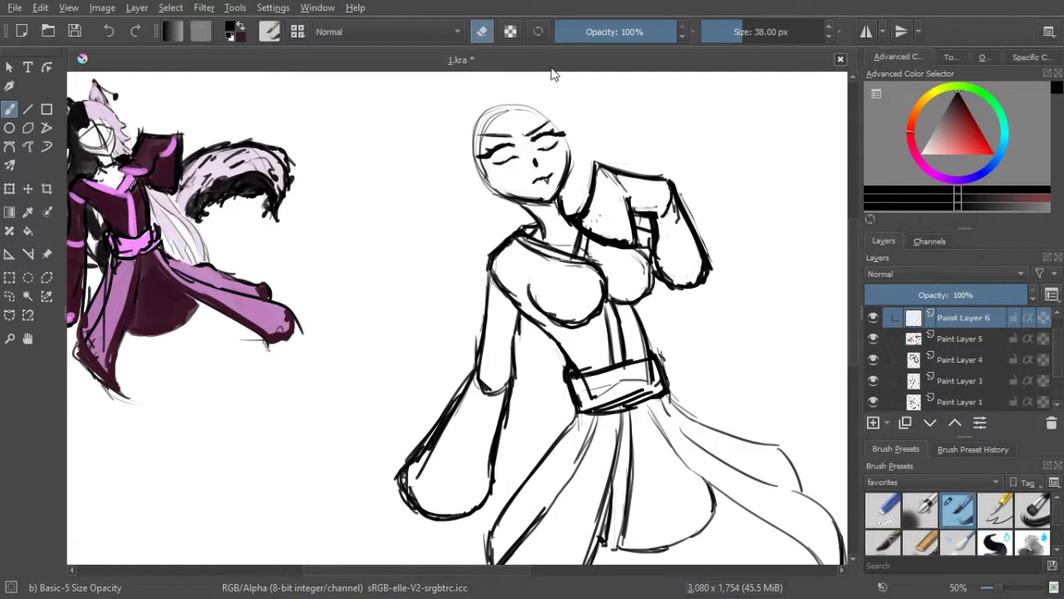
Reduce the brush size to 18 px and switch from erasing back to painting for the hair
{"action": "left_click_drag", "start_coordinate": [553, 149], "coordinate": [601, 173]}
{"action": "key", "text": "bracketleft"}
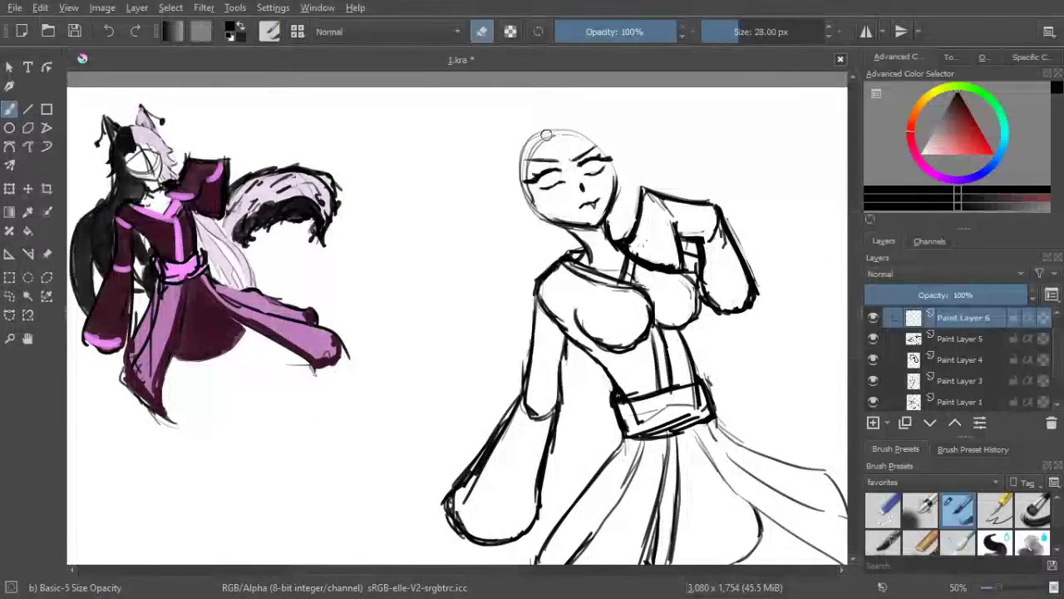
{"action": "key", "text": "bracketleft"}
{"action": "key", "text": "bracketleft"}
{"action": "left_click_drag", "start_coordinate": [542, 137], "coordinate": [547, 138]}
{"action": "left_click", "coordinate": [482, 31]}
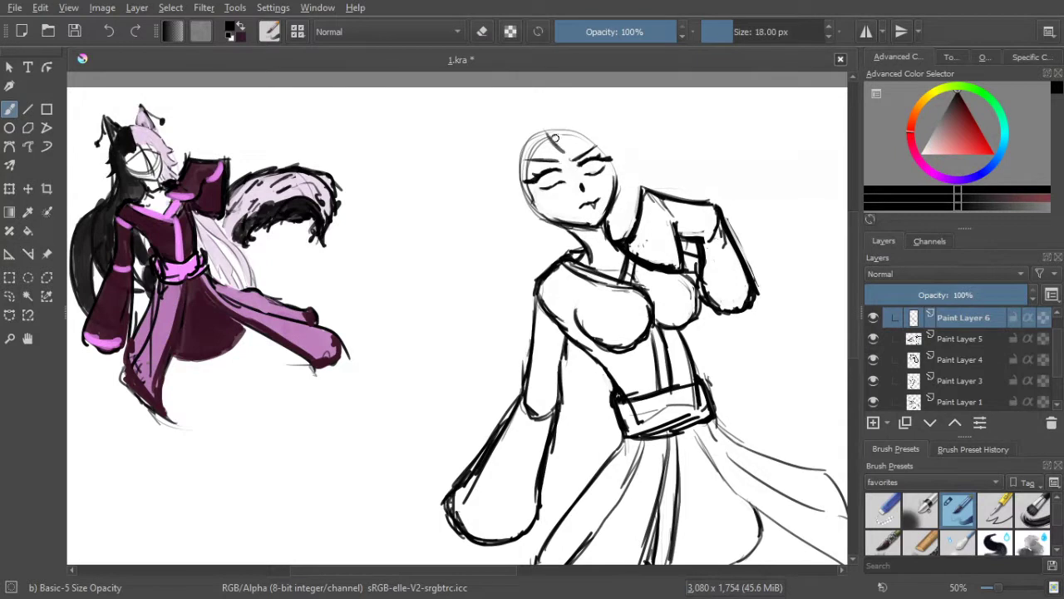
Try thick 18 px fringe strokes across the forehead and undo them
{"action": "mouse_move", "coordinate": [574, 153]}
{"action": "left_mouse_down"}
{"action": "mouse_move", "coordinate": [564, 136]}
{"action": "mouse_move", "coordinate": [562, 149]}
{"action": "mouse_move", "coordinate": [592, 146]}
{"action": "left_mouse_up"}
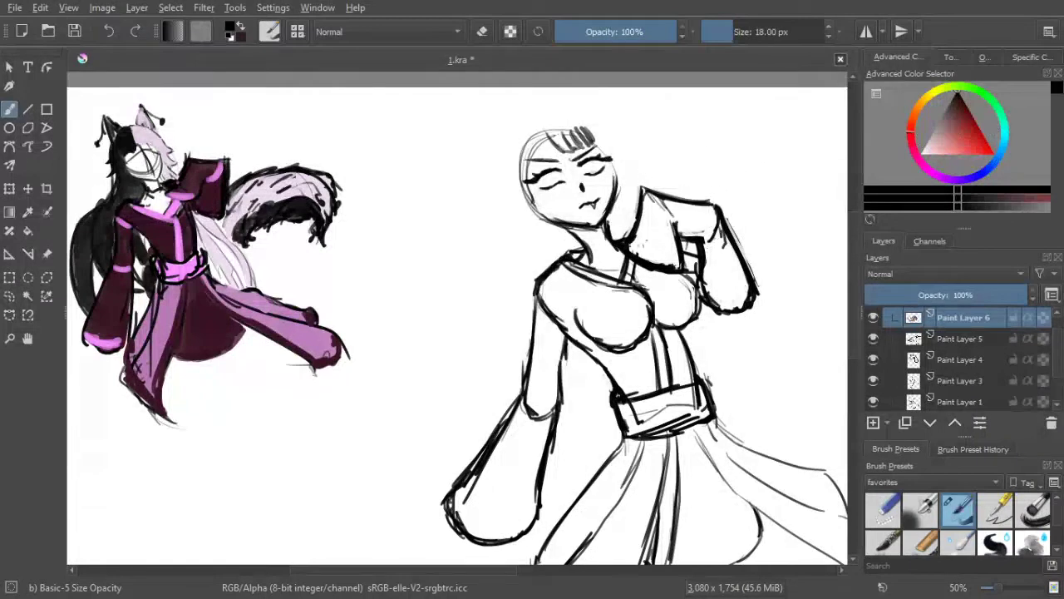
{"action": "key", "text": "ctrl+z"}
{"action": "key", "text": "ctrl+z"}
{"action": "key", "text": "ctrl+z"}
{"action": "key", "text": "ctrl+z"}
{"action": "key", "text": "ctrl+z"}
{"action": "key", "text": "ctrl+z"}
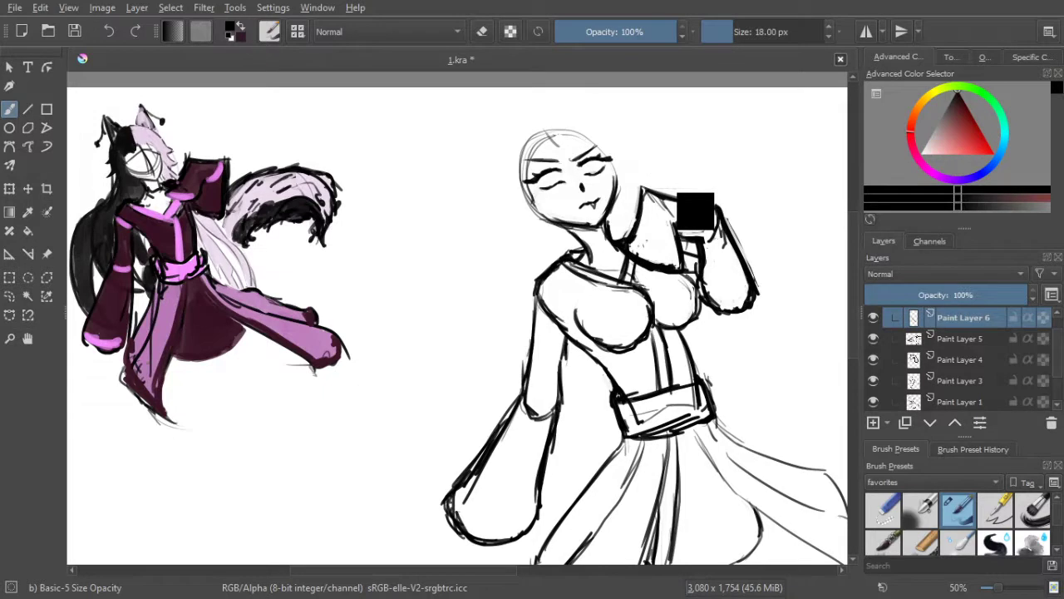
{"action": "key", "text": "ctrl+z"}
Draw a fringe of short strokes across the forehead and start the hair's upper outline with a 10 px brush on Paint Layer 6
{"action": "key", "text": "bracketleft"}
{"action": "key", "text": "bracketleft"}
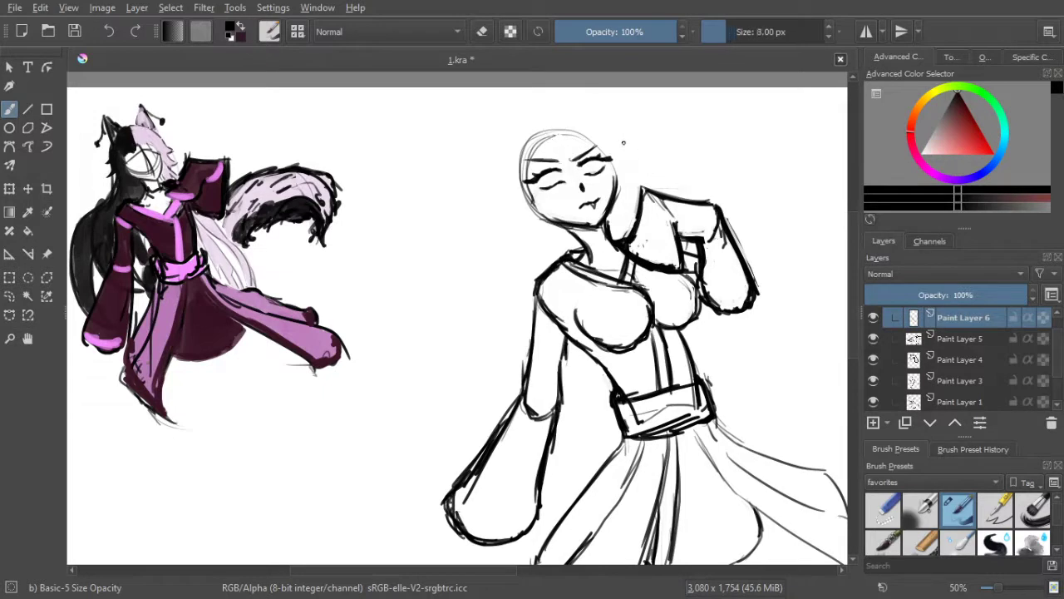
{"action": "key", "text": "bracketleft"}
{"action": "mouse_move", "coordinate": [550, 135]}
{"action": "left_mouse_down"}
{"action": "mouse_move", "coordinate": [569, 152]}
{"action": "mouse_move", "coordinate": [575, 137]}
{"action": "mouse_move", "coordinate": [596, 146]}
{"action": "mouse_move", "coordinate": [542, 158]}
{"action": "left_mouse_up"}
{"action": "mouse_move", "coordinate": [525, 140]}
{"action": "left_mouse_down"}
{"action": "mouse_move", "coordinate": [529, 172]}
{"action": "mouse_move", "coordinate": [572, 151]}
{"action": "mouse_move", "coordinate": [545, 106]}
{"action": "left_mouse_up"}
{"action": "mouse_move", "coordinate": [510, 151]}
{"action": "left_mouse_down"}
{"action": "mouse_move", "coordinate": [509, 132]}
{"action": "mouse_move", "coordinate": [509, 146]}
{"action": "left_mouse_up"}
{"action": "key", "text": "ctrl+z"}
{"action": "left_click_drag", "start_coordinate": [558, 109], "coordinate": [582, 127]}
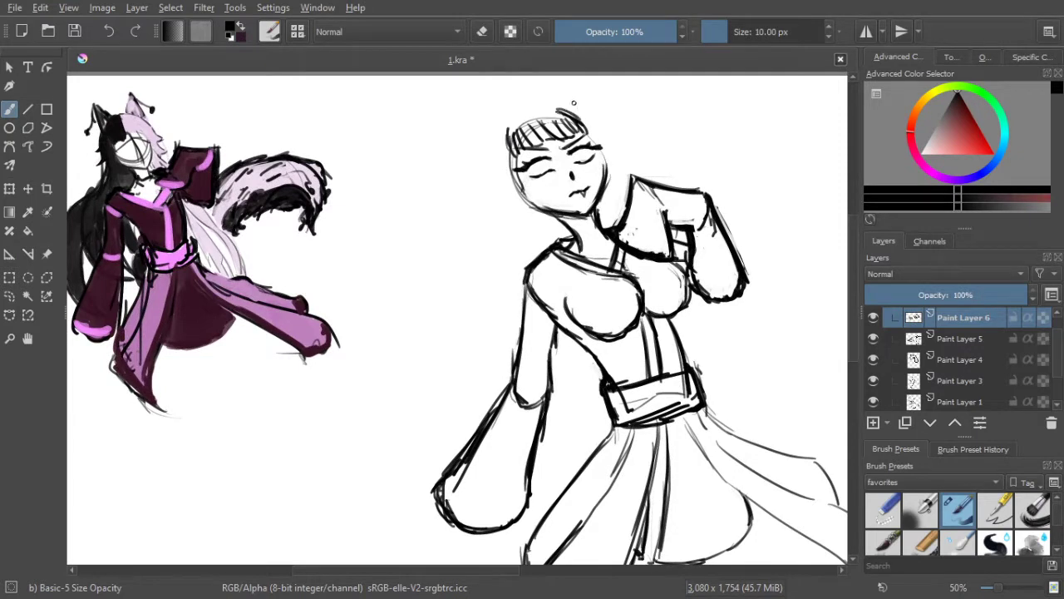
Draw spiky side locks beside the cheek nearest the raised sleeve
{"action": "mouse_move", "coordinate": [569, 108]}
{"action": "left_mouse_down"}
{"action": "mouse_move", "coordinate": [595, 137]}
{"action": "mouse_move", "coordinate": [632, 151]}
{"action": "left_mouse_up"}
{"action": "key", "text": "ctrl+z"}
{"action": "key", "text": "ctrl+z"}
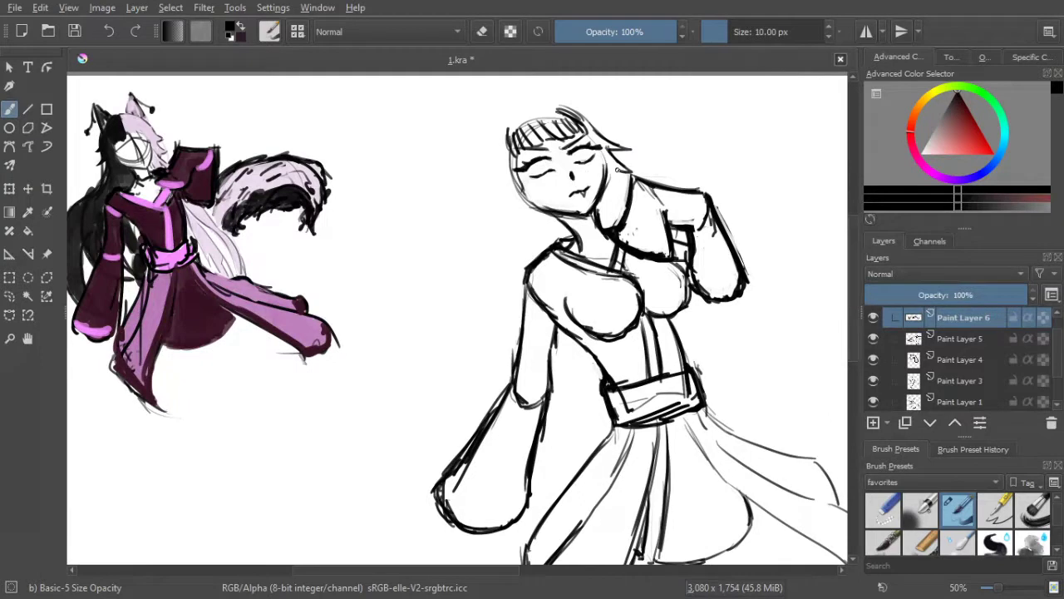
{"action": "left_click_drag", "start_coordinate": [620, 173], "coordinate": [600, 205]}
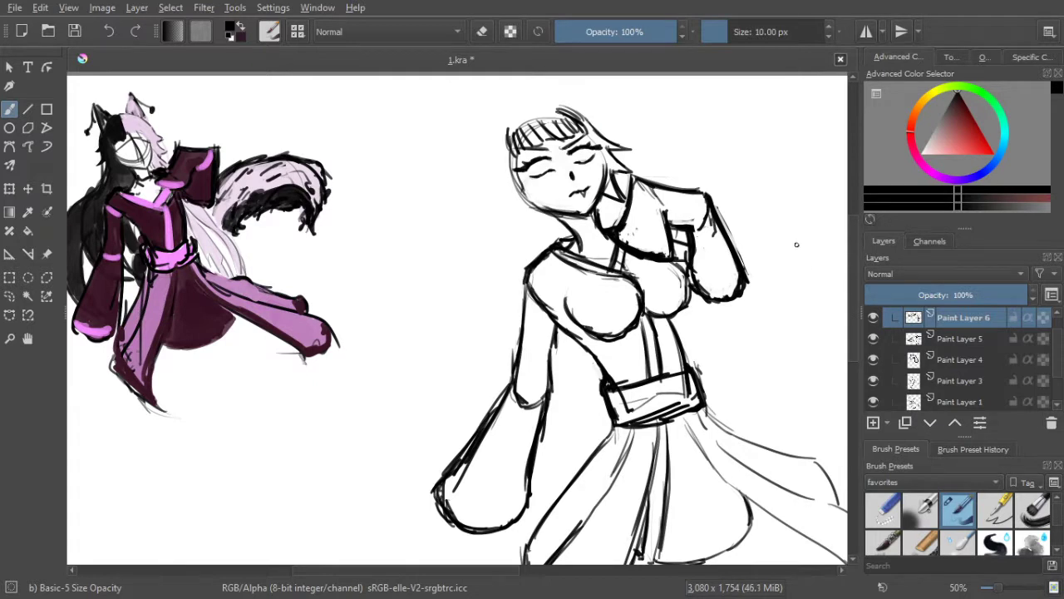
Outline the crown of the hair and draw pointed locks down the other side of the face, darkening the side strands
{"action": "mouse_move", "coordinate": [575, 115]}
{"action": "left_mouse_down"}
{"action": "mouse_move", "coordinate": [542, 106]}
{"action": "mouse_move", "coordinate": [513, 118]}
{"action": "mouse_move", "coordinate": [517, 110]}
{"action": "mouse_move", "coordinate": [498, 142]}
{"action": "mouse_move", "coordinate": [487, 191]}
{"action": "mouse_move", "coordinate": [505, 196]}
{"action": "mouse_move", "coordinate": [498, 213]}
{"action": "mouse_move", "coordinate": [509, 199]}
{"action": "mouse_move", "coordinate": [509, 232]}
{"action": "mouse_move", "coordinate": [524, 208]}
{"action": "left_mouse_up"}
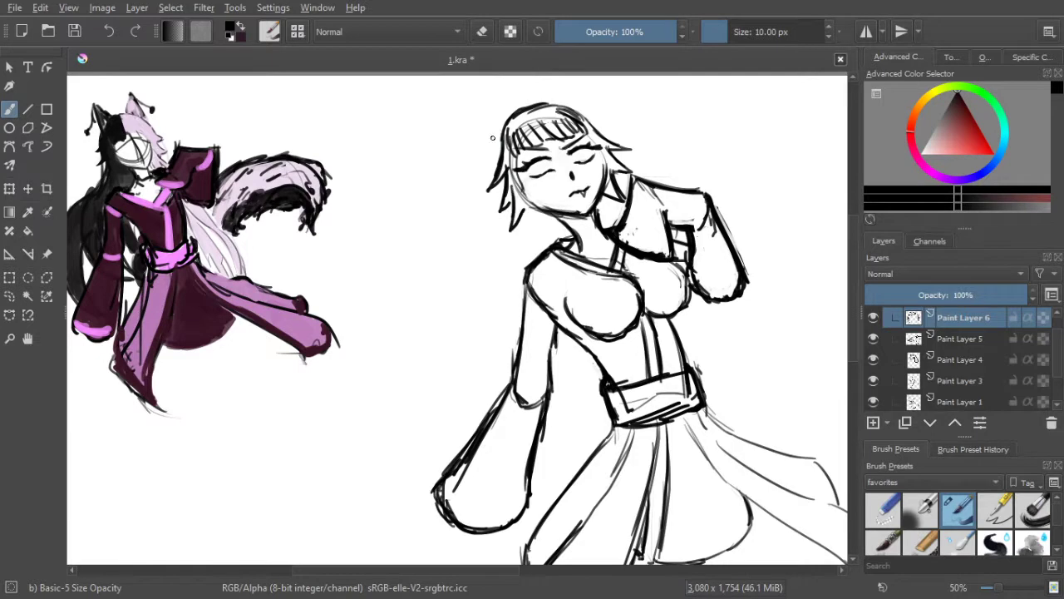
{"action": "left_click_drag", "start_coordinate": [509, 154], "coordinate": [504, 172]}
{"action": "left_click_drag", "start_coordinate": [510, 194], "coordinate": [513, 193]}
{"action": "left_click_drag", "start_coordinate": [585, 135], "coordinate": [613, 148]}
{"action": "mouse_move", "coordinate": [521, 149]}
{"action": "left_mouse_down"}
{"action": "mouse_move", "coordinate": [500, 182]}
{"action": "mouse_move", "coordinate": [508, 210]}
{"action": "left_mouse_up"}
{"action": "key", "text": "ctrl+z"}
{"action": "left_click_drag", "start_coordinate": [519, 173], "coordinate": [502, 210]}
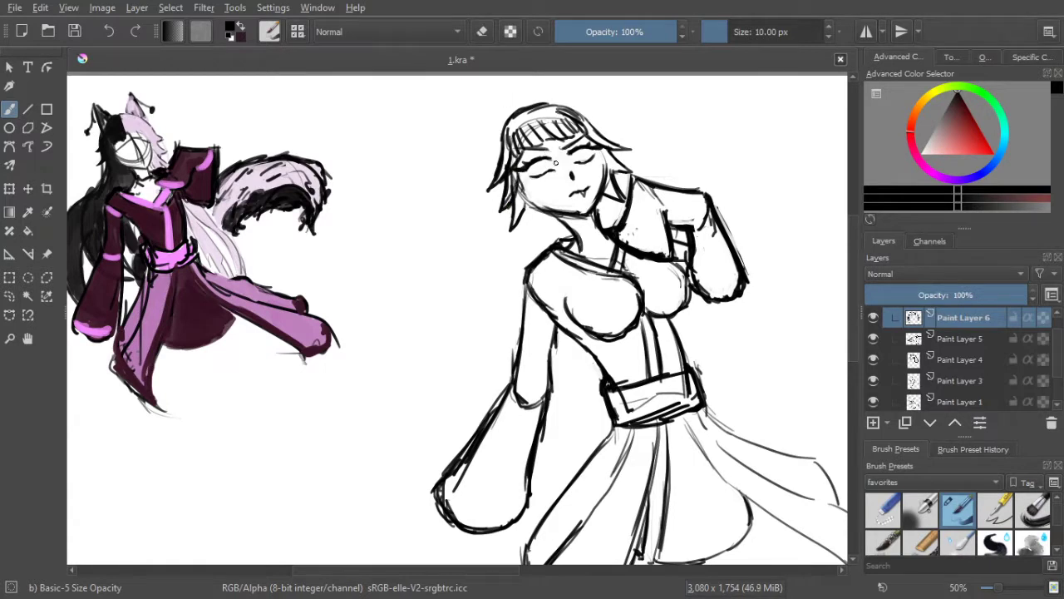
Redraw the cheek and jaw outline of the face on Paint Layer 5
{"action": "left_click", "coordinate": [956, 341]}
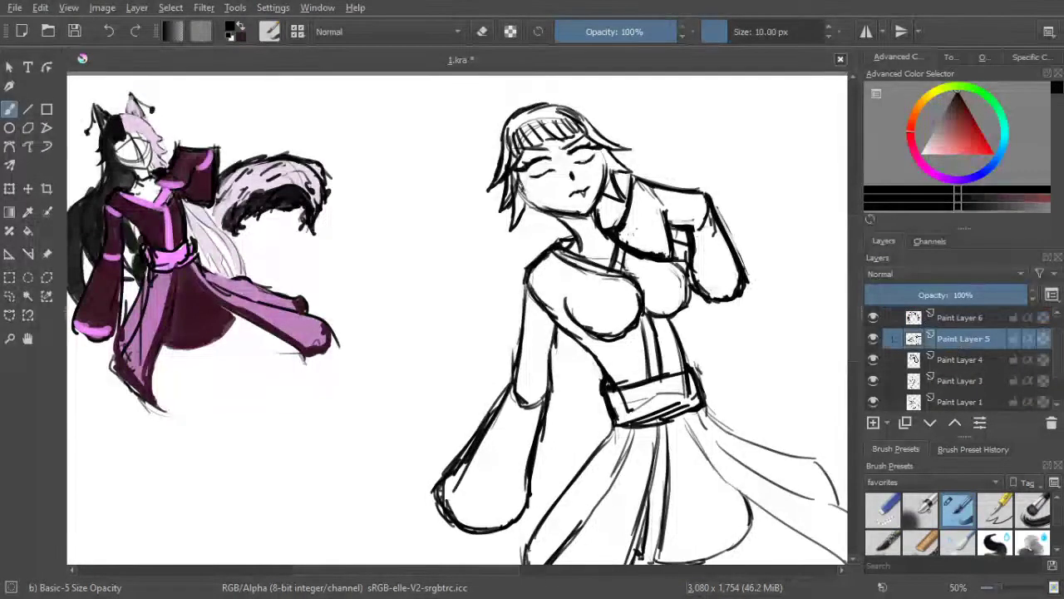
{"action": "left_click_drag", "start_coordinate": [518, 183], "coordinate": [571, 213]}
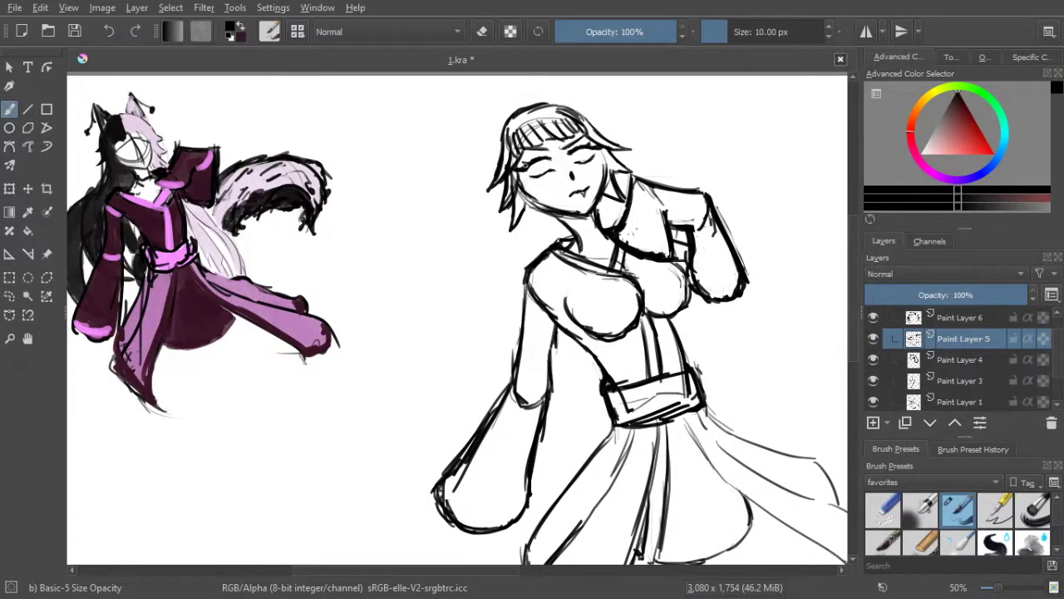
{"action": "key", "text": "ctrl+z"}
{"action": "key", "text": "ctrl+z"}
{"action": "key", "text": "ctrl+z"}
{"action": "key", "text": "ctrl+z"}
{"action": "key", "text": "ctrl+z"}
{"action": "left_click_drag", "start_coordinate": [533, 202], "coordinate": [552, 210]}
{"action": "mouse_move", "coordinate": [601, 147]}
{"action": "left_mouse_down"}
{"action": "mouse_move", "coordinate": [604, 177]}
{"action": "mouse_move", "coordinate": [606, 132]}
{"action": "mouse_move", "coordinate": [580, 89]}
{"action": "mouse_move", "coordinate": [557, 85]}
{"action": "mouse_move", "coordinate": [588, 190]}
{"action": "mouse_move", "coordinate": [567, 169]}
{"action": "left_mouse_up"}
{"action": "key", "text": "ctrl+z"}
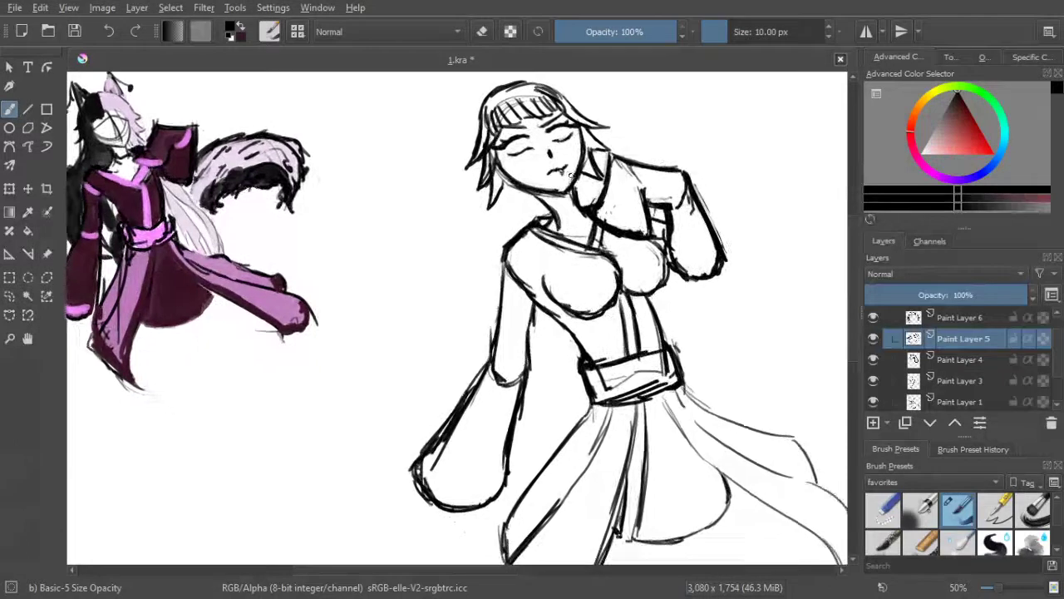
Draw long curved hair strands on Paint Layer 6, flowing from the nape down behind the lowered arm and sleeve
{"action": "left_click", "coordinate": [961, 317]}
{"action": "scroll", "coordinate": [541, 199], "scroll_direction": "down", "scroll_amount": 1}
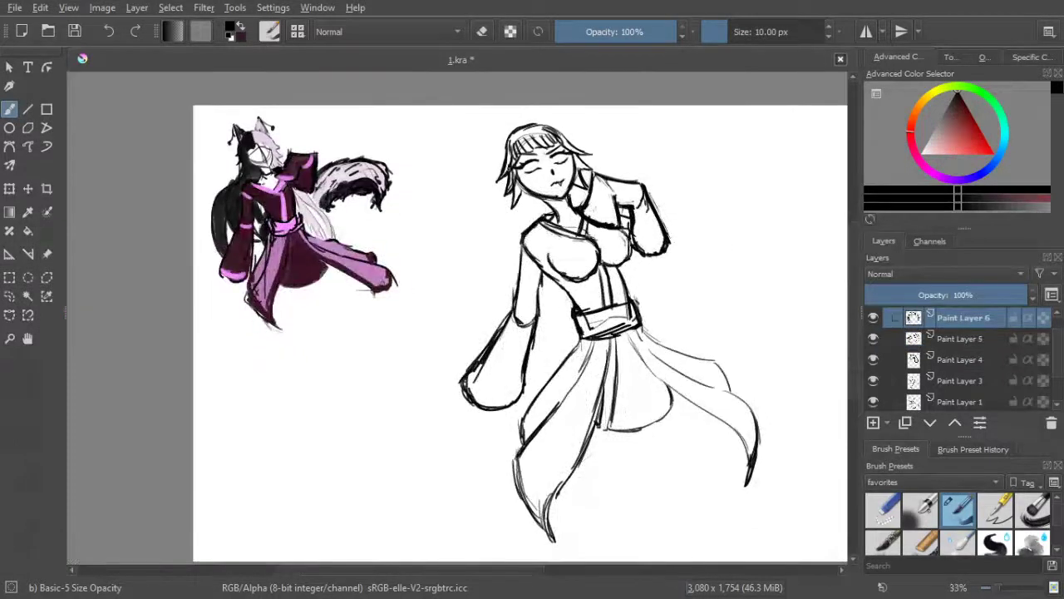
{"action": "mouse_move", "coordinate": [517, 190]}
{"action": "left_mouse_down"}
{"action": "mouse_move", "coordinate": [520, 210]}
{"action": "mouse_move", "coordinate": [454, 309]}
{"action": "mouse_move", "coordinate": [435, 396]}
{"action": "mouse_move", "coordinate": [479, 317]}
{"action": "left_mouse_up"}
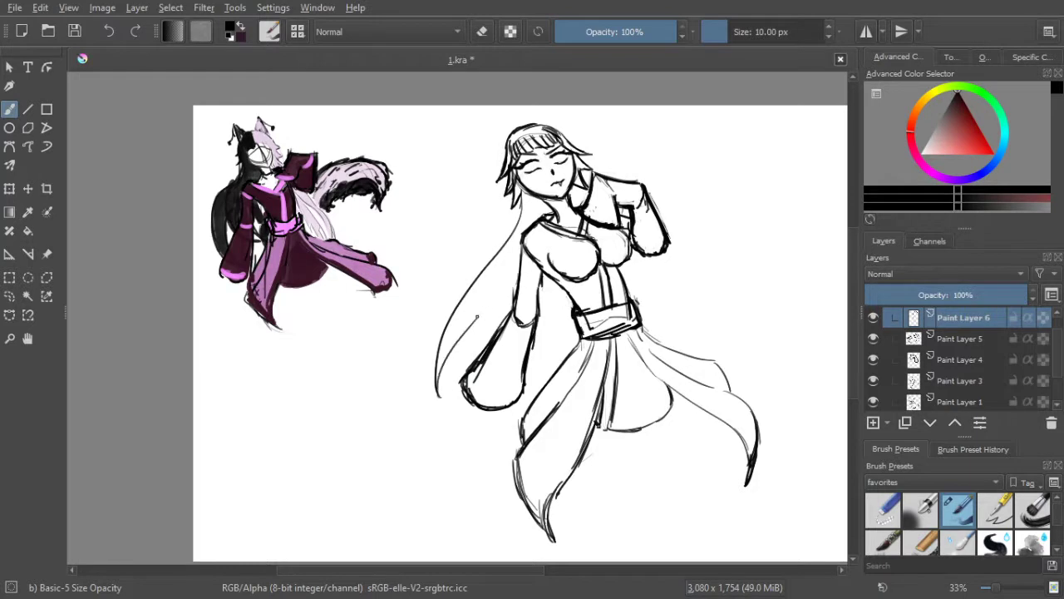
{"action": "mouse_move", "coordinate": [520, 243]}
{"action": "left_mouse_down"}
{"action": "mouse_move", "coordinate": [452, 411]}
{"action": "mouse_move", "coordinate": [468, 445]}
{"action": "mouse_move", "coordinate": [462, 394]}
{"action": "left_mouse_up"}
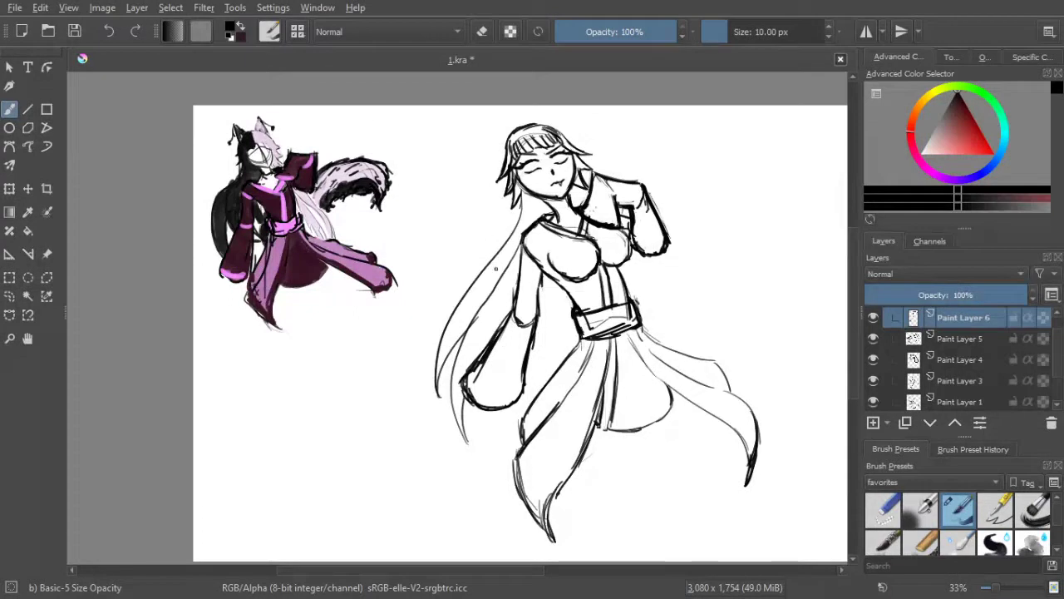
Fill the gap between the lowered arm and the waist with long curved hair strands
{"action": "left_click_drag", "start_coordinate": [512, 268], "coordinate": [518, 320]}
{"action": "mouse_move", "coordinate": [549, 384]}
{"action": "left_mouse_down"}
{"action": "mouse_move", "coordinate": [540, 298]}
{"action": "mouse_move", "coordinate": [537, 355]}
{"action": "left_mouse_up"}
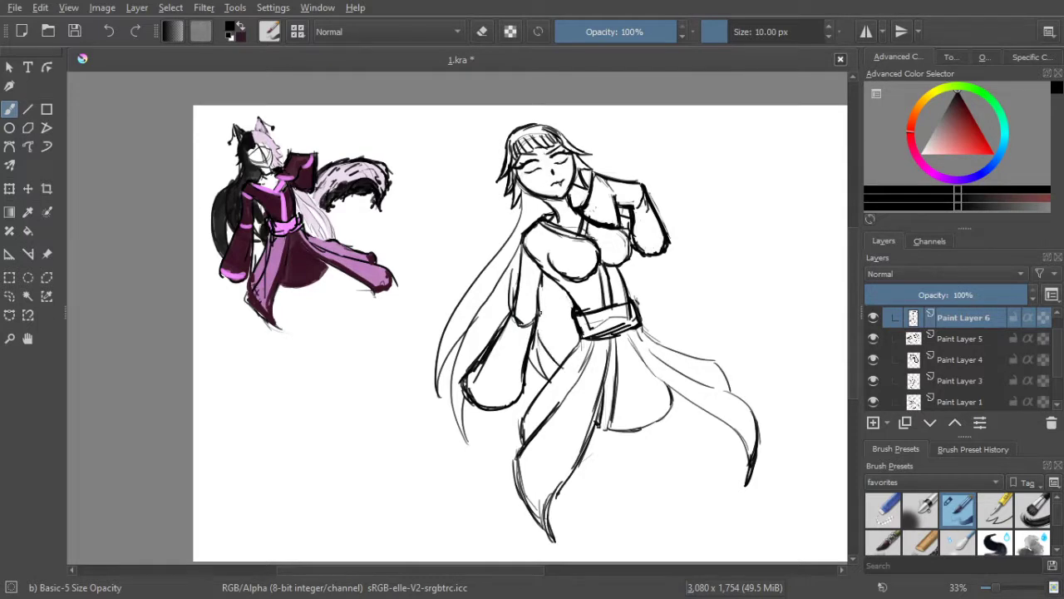
{"action": "left_click_drag", "start_coordinate": [553, 289], "coordinate": [557, 358]}
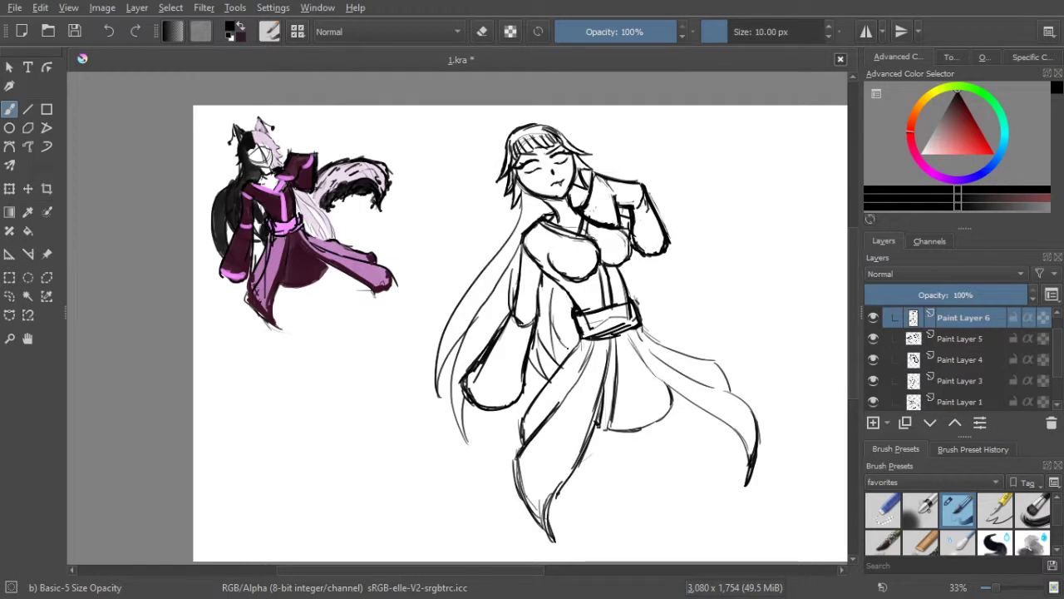
{"action": "left_click_drag", "start_coordinate": [564, 283], "coordinate": [560, 331]}
{"action": "left_click_drag", "start_coordinate": [561, 293], "coordinate": [567, 348]}
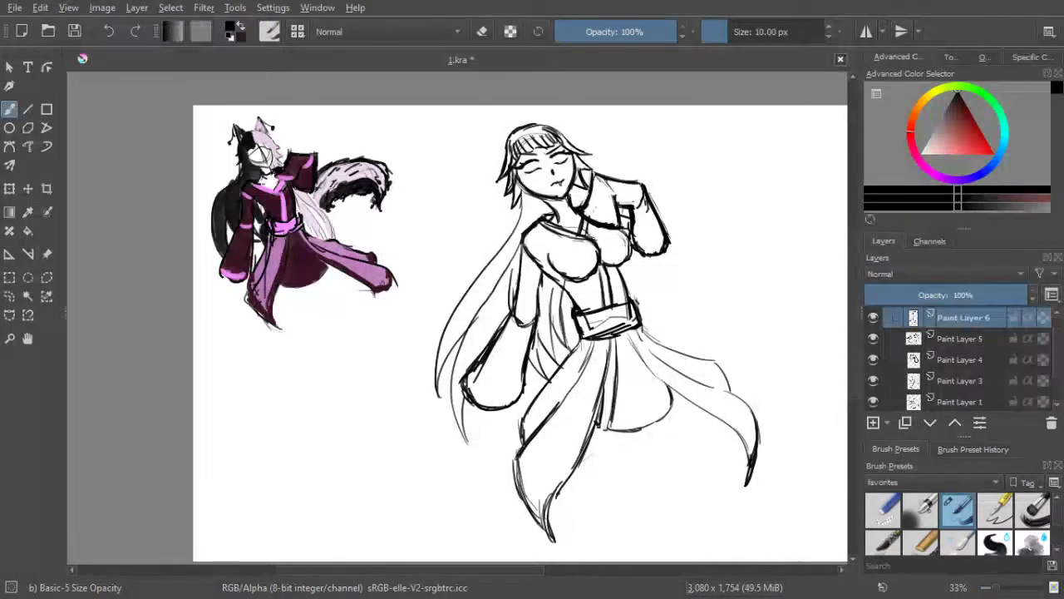
Draw flowing hair strands behind the torso, sweeping outward from below the raised sleeve toward the skirt
{"action": "left_click", "coordinate": [481, 32]}
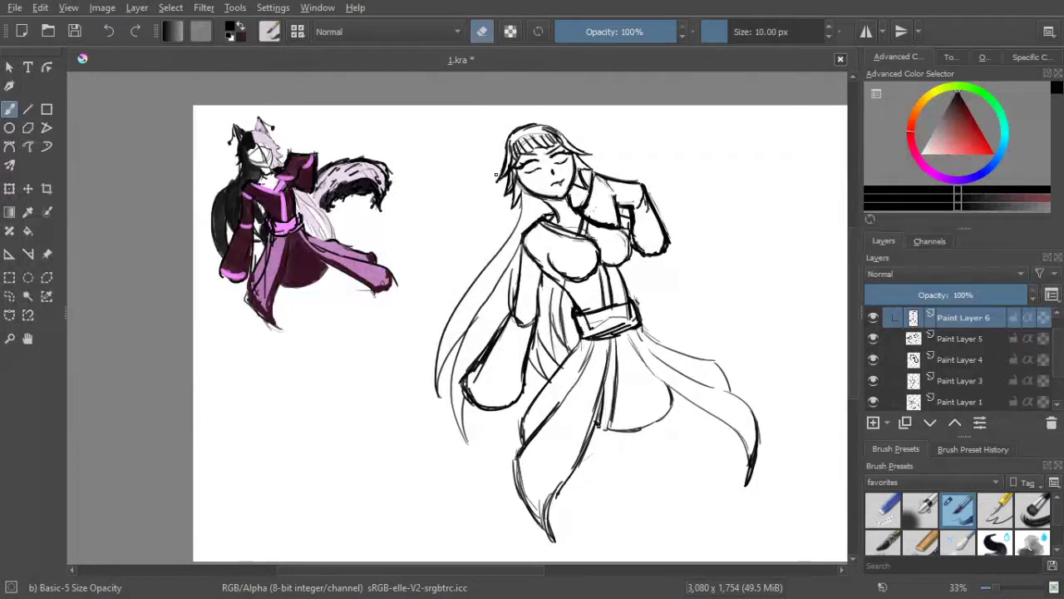
{"action": "left_click", "coordinate": [485, 31]}
{"action": "mouse_move", "coordinate": [646, 252]}
{"action": "left_mouse_down"}
{"action": "mouse_move", "coordinate": [708, 331]}
{"action": "mouse_move", "coordinate": [707, 349]}
{"action": "mouse_move", "coordinate": [692, 300]}
{"action": "left_mouse_up"}
{"action": "mouse_move", "coordinate": [659, 262]}
{"action": "left_mouse_down"}
{"action": "mouse_move", "coordinate": [696, 271]}
{"action": "mouse_move", "coordinate": [727, 322]}
{"action": "mouse_move", "coordinate": [734, 309]}
{"action": "mouse_move", "coordinate": [676, 283]}
{"action": "left_mouse_up"}
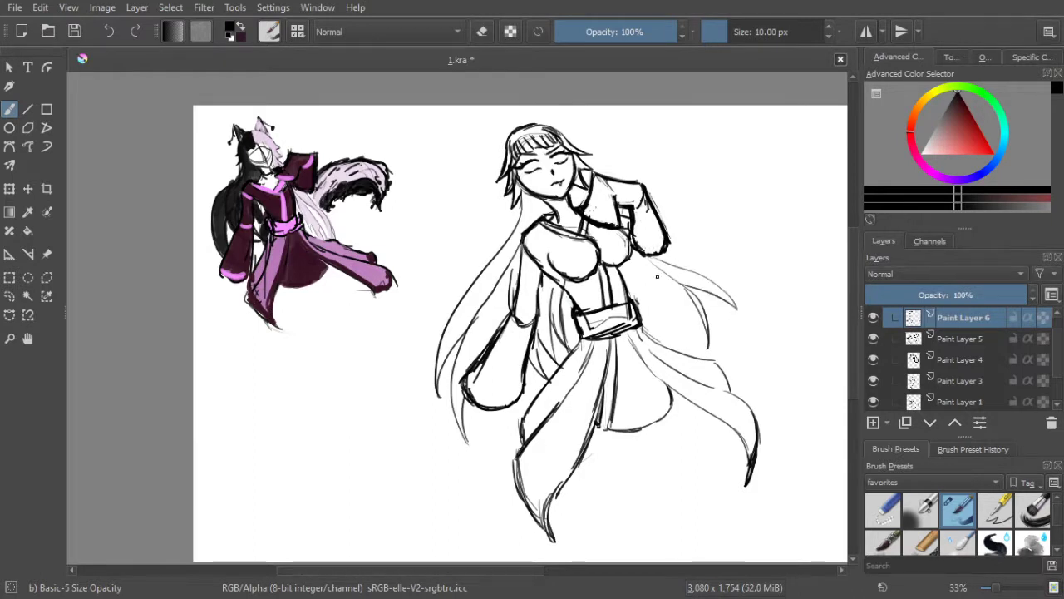
{"action": "mouse_move", "coordinate": [663, 282]}
{"action": "left_mouse_down"}
{"action": "mouse_move", "coordinate": [675, 353]}
{"action": "mouse_move", "coordinate": [676, 303]}
{"action": "mouse_move", "coordinate": [665, 307]}
{"action": "left_mouse_up"}
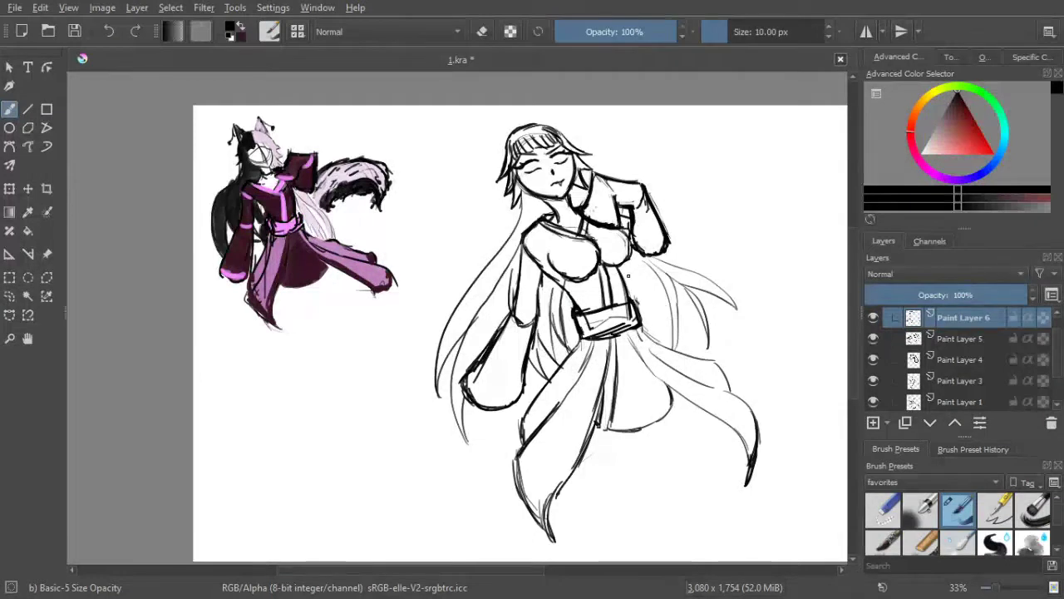
Add overlapping curved hair strands behind the torso, filling the area between the raised sleeve and the skirt
{"action": "mouse_move", "coordinate": [627, 269]}
{"action": "left_mouse_down"}
{"action": "mouse_move", "coordinate": [674, 323]}
{"action": "mouse_move", "coordinate": [661, 310]}
{"action": "mouse_move", "coordinate": [698, 330]}
{"action": "mouse_move", "coordinate": [657, 315]}
{"action": "mouse_move", "coordinate": [684, 329]}
{"action": "left_mouse_up"}
{"action": "key", "text": "ctrl+z"}
{"action": "key", "text": "ctrl+z"}
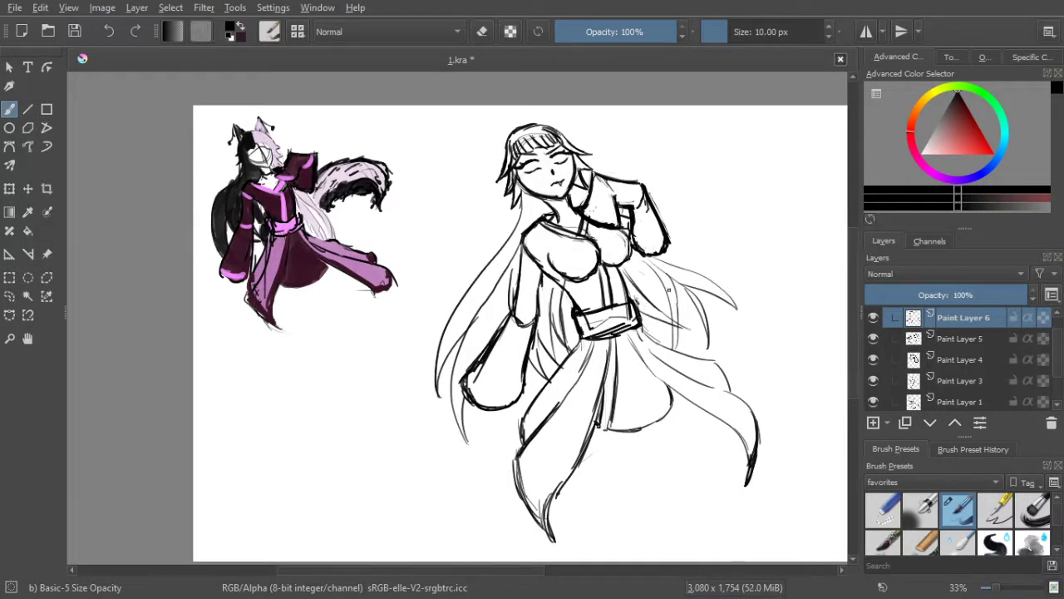
{"action": "left_click_drag", "start_coordinate": [646, 261], "coordinate": [705, 346]}
{"action": "left_click_drag", "start_coordinate": [629, 267], "coordinate": [682, 314]}
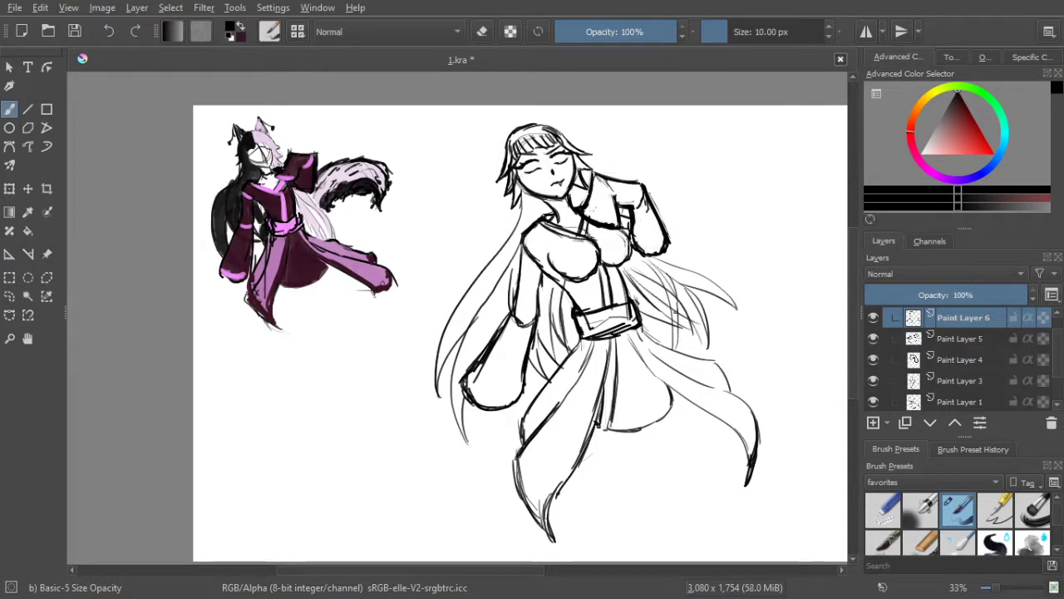
{"action": "mouse_move", "coordinate": [652, 263]}
{"action": "left_mouse_down"}
{"action": "mouse_move", "coordinate": [707, 333]}
{"action": "mouse_move", "coordinate": [666, 334]}
{"action": "left_mouse_up"}
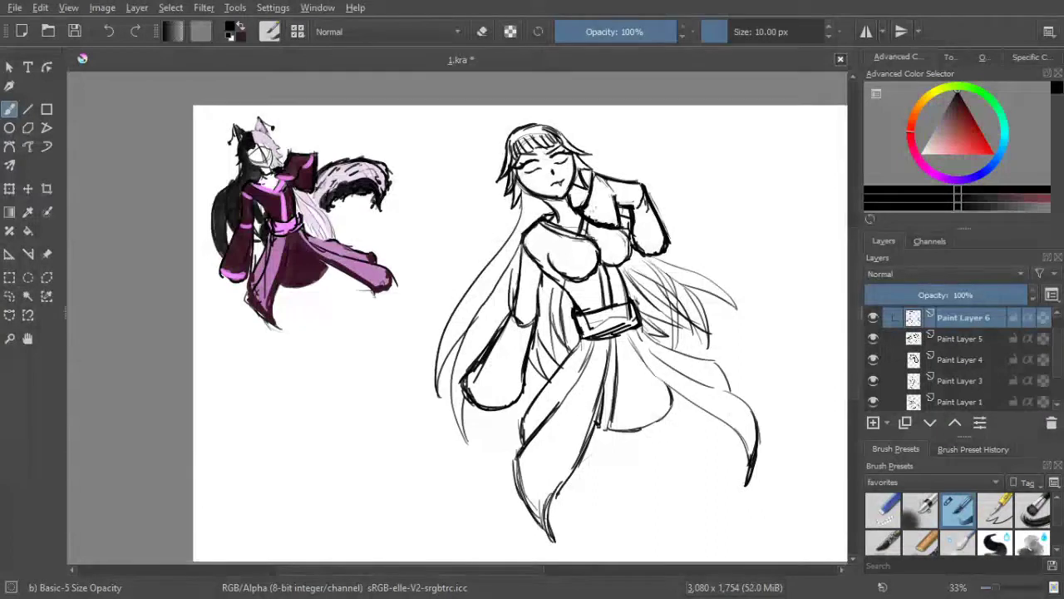
{"action": "left_click_drag", "start_coordinate": [564, 318], "coordinate": [578, 338]}
{"action": "left_click_drag", "start_coordinate": [519, 170], "coordinate": [516, 222]}
{"action": "left_click_drag", "start_coordinate": [577, 188], "coordinate": [583, 201]}
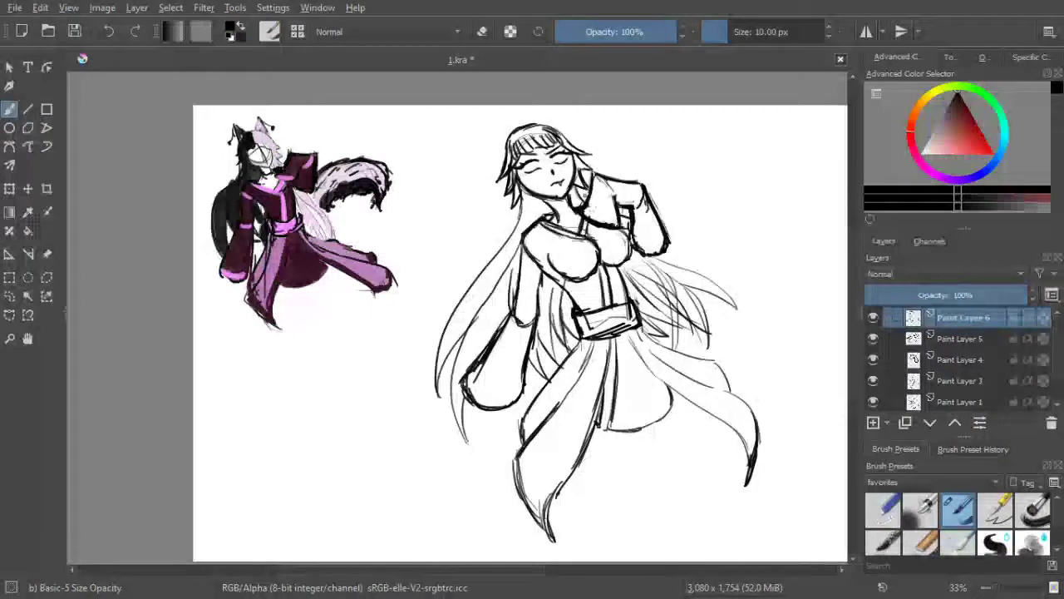
Transform Group 2 to shift the whole character sketch slightly down and away from the coloured reference
{"action": "mouse_move", "coordinate": [611, 174]}
{"action": "left_mouse_down"}
{"action": "mouse_move", "coordinate": [600, 167]}
{"action": "mouse_move", "coordinate": [632, 149]}
{"action": "mouse_move", "coordinate": [646, 161]}
{"action": "mouse_move", "coordinate": [636, 146]}
{"action": "left_mouse_up"}
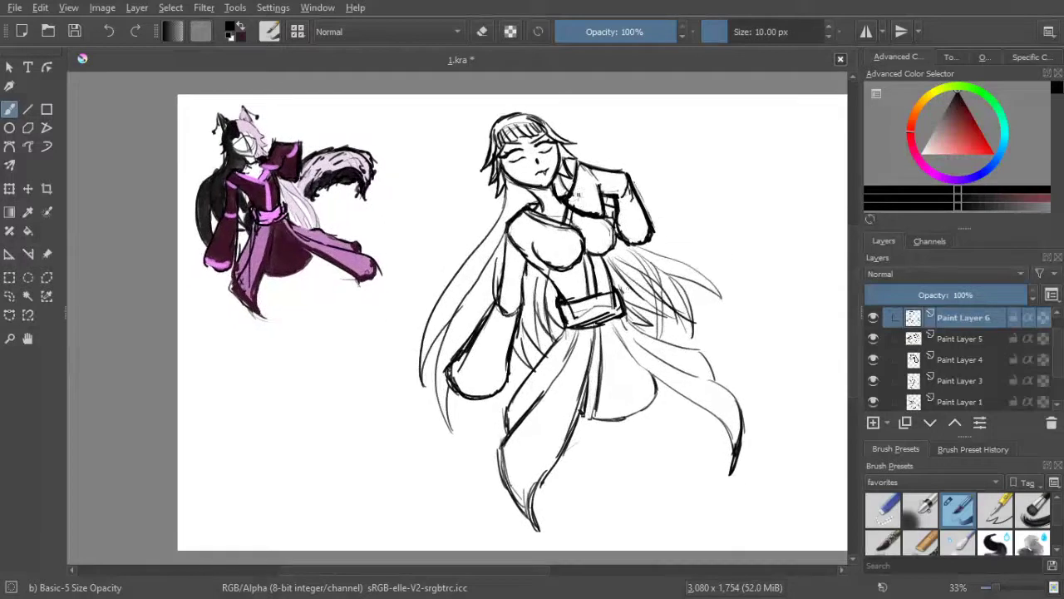
{"action": "left_click", "coordinate": [7, 190]}
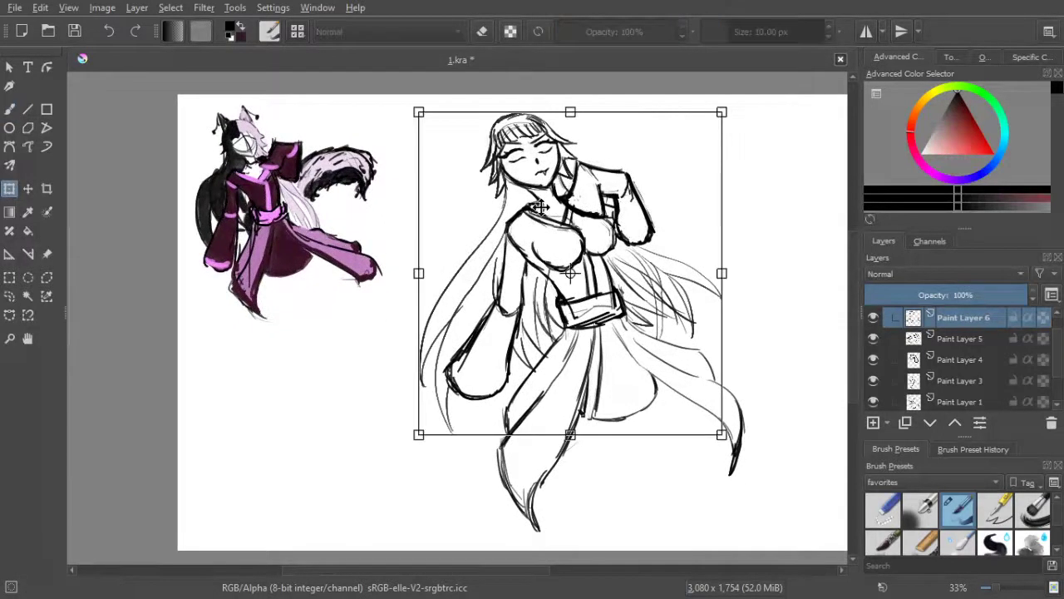
{"action": "left_click", "coordinate": [961, 340]}
{"action": "left_click_drag", "start_coordinate": [1054, 352], "coordinate": [1058, 326]}
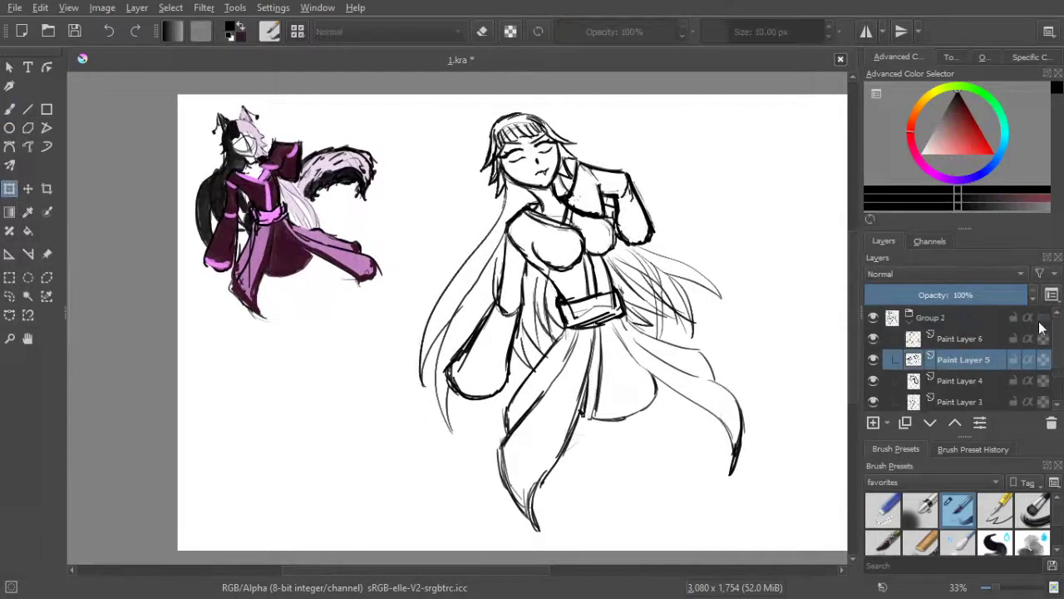
{"action": "left_click", "coordinate": [948, 311]}
{"action": "left_click", "coordinate": [13, 226]}
{"action": "left_click", "coordinate": [8, 191]}
{"action": "mouse_move", "coordinate": [596, 198]}
{"action": "left_mouse_down"}
{"action": "mouse_move", "coordinate": [592, 212]}
{"action": "mouse_move", "coordinate": [616, 215]}
{"action": "left_mouse_up"}
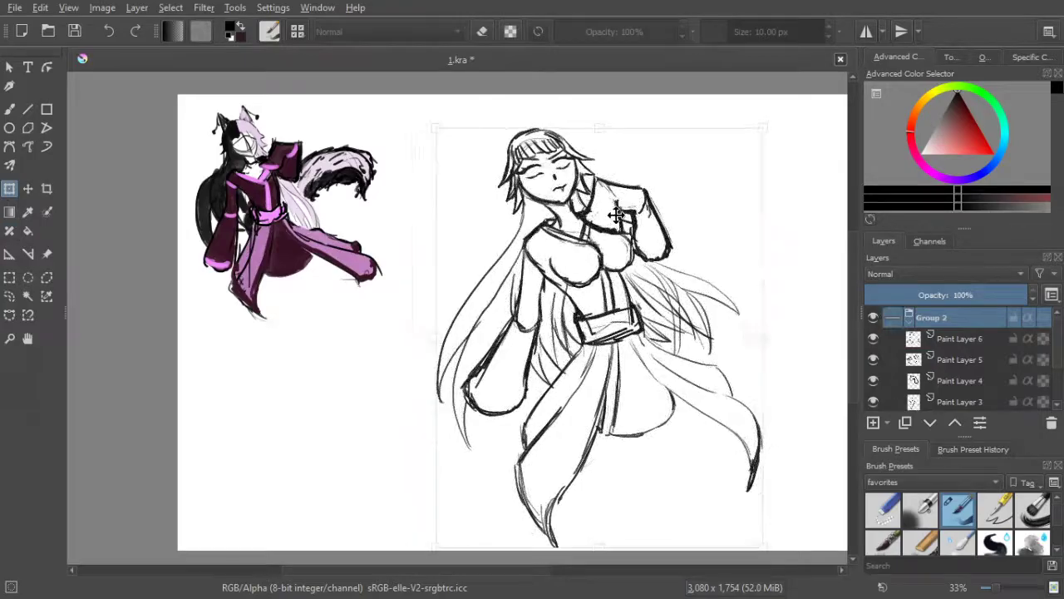
{"action": "left_click", "coordinate": [9, 109]}
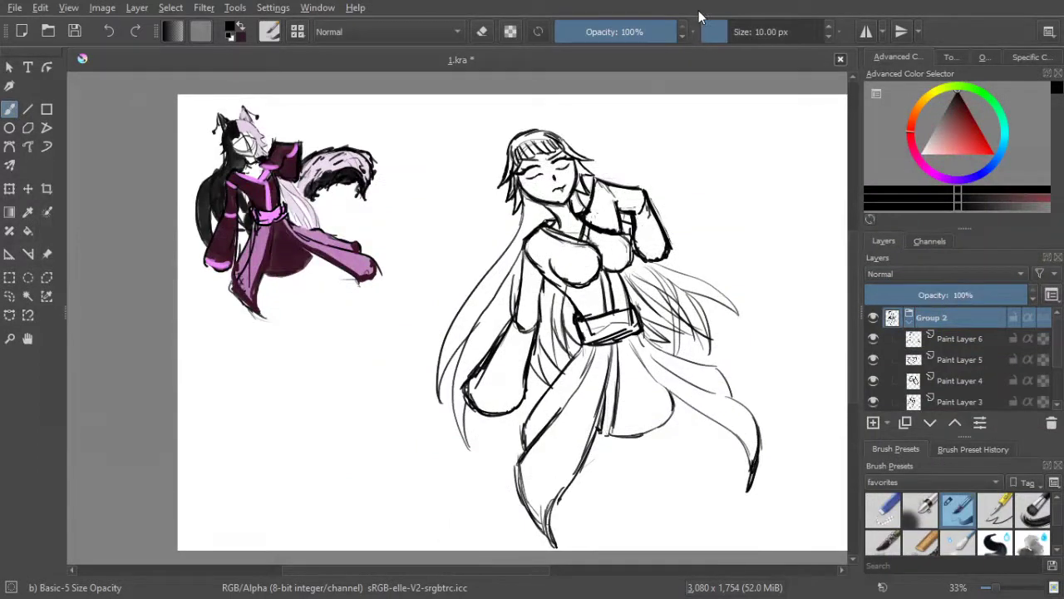
Identify the layer holding the belt and erase the stray lines inside the belt on Paint Layer 3
{"action": "scroll", "coordinate": [881, 303], "scroll_direction": "down", "scroll_amount": 1}
{"action": "left_click", "coordinate": [872, 363]}
{"action": "left_click", "coordinate": [872, 364]}
{"action": "left_click", "coordinate": [874, 345]}
{"action": "left_click", "coordinate": [874, 343]}
{"action": "left_click", "coordinate": [950, 341]}
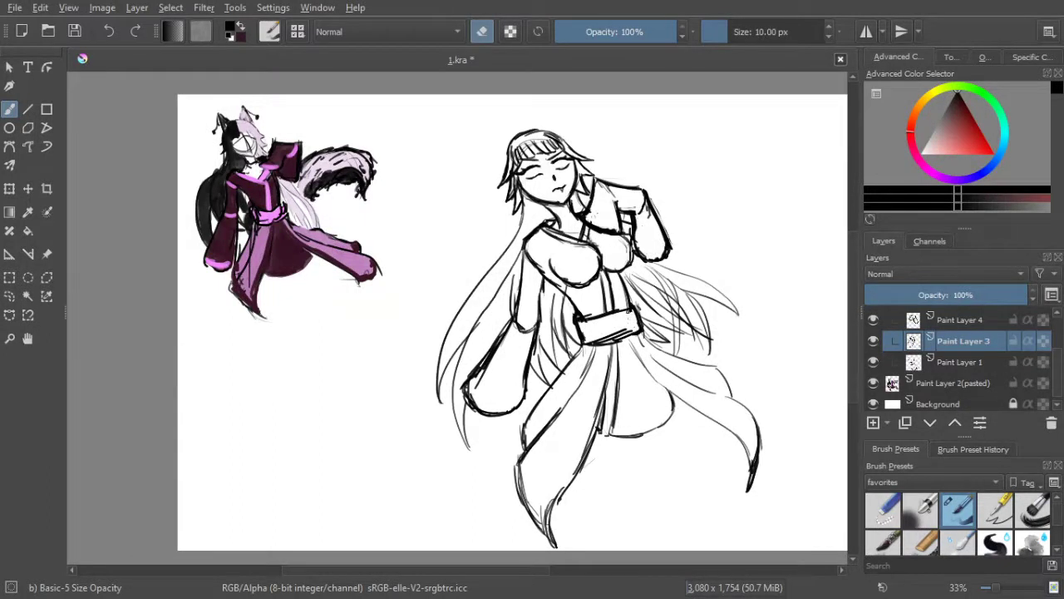
{"action": "left_click_drag", "start_coordinate": [621, 333], "coordinate": [584, 322]}
Draw a fuller, rounder hair outline over the crown of the head on Paint Layer 6
{"action": "left_click", "coordinate": [1059, 315]}
{"action": "left_click", "coordinate": [1059, 315]}
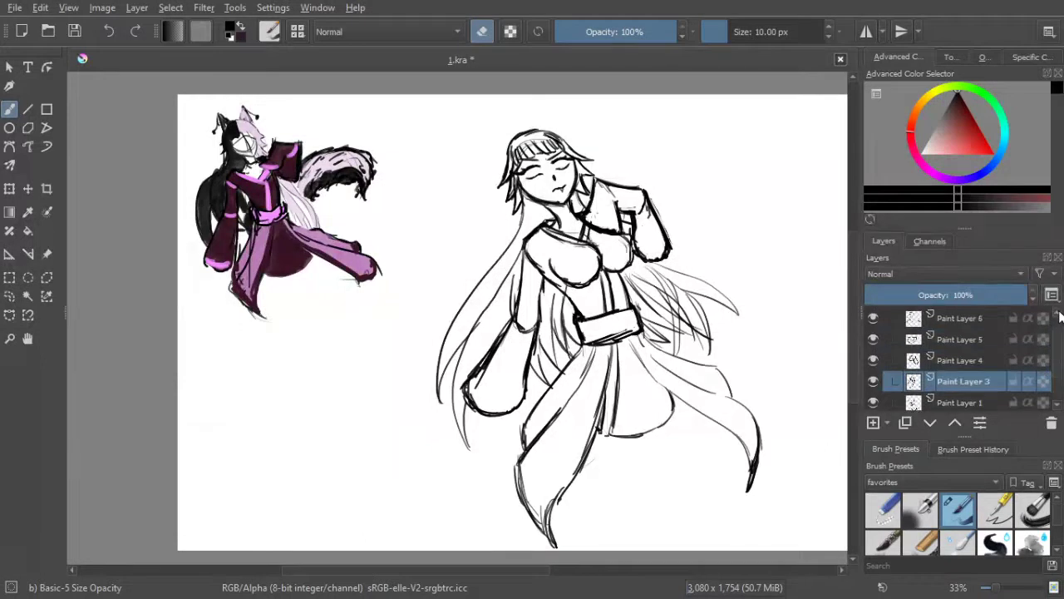
{"action": "left_click", "coordinate": [1059, 315]}
{"action": "left_click", "coordinate": [967, 339]}
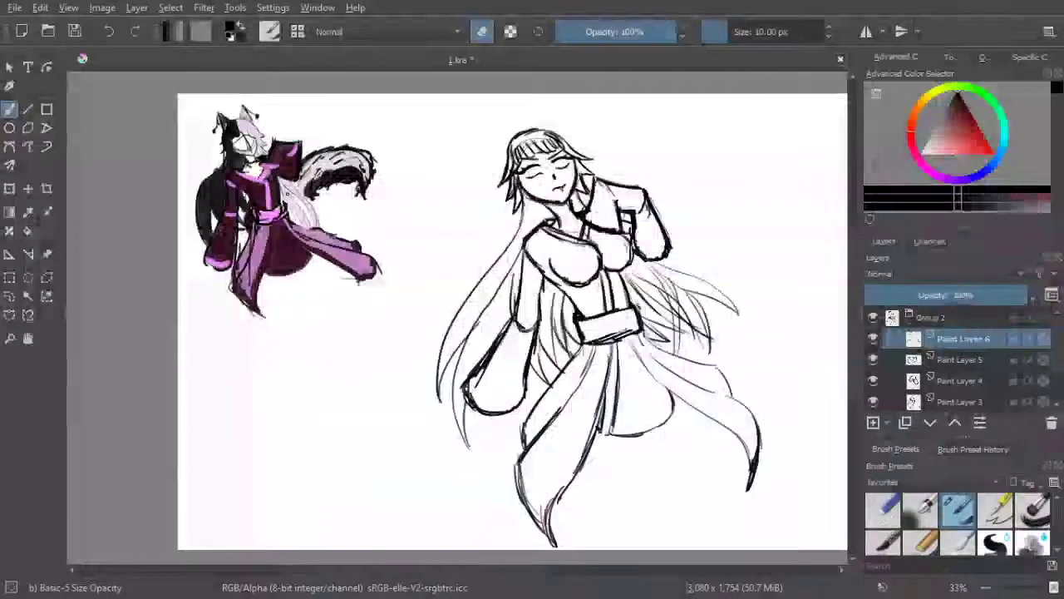
{"action": "mouse_move", "coordinate": [420, 236]}
{"action": "left_mouse_down"}
{"action": "mouse_move", "coordinate": [398, 220]}
{"action": "mouse_move", "coordinate": [409, 216]}
{"action": "mouse_move", "coordinate": [418, 232]}
{"action": "left_mouse_up"}
{"action": "scroll", "coordinate": [519, 140], "scroll_direction": "up", "scroll_amount": 1}
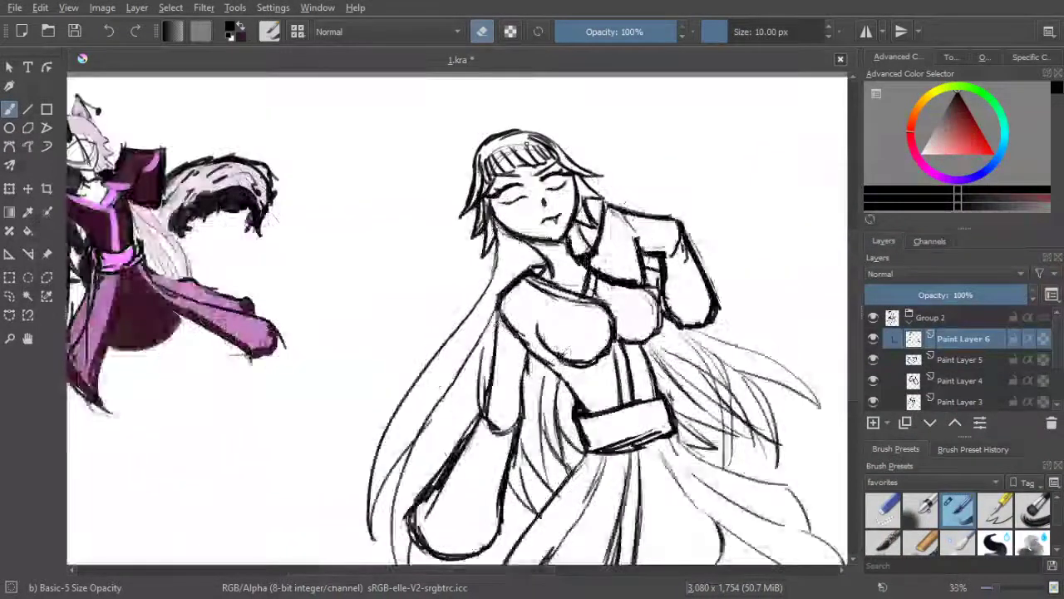
{"action": "scroll", "coordinate": [509, 152], "scroll_direction": "down", "scroll_amount": 1}
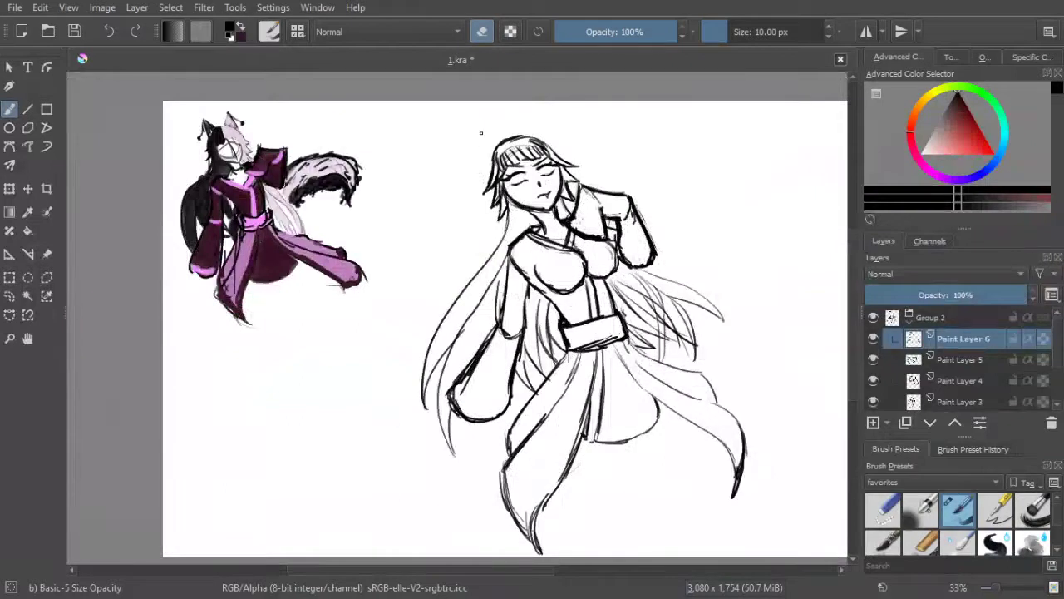
{"action": "left_click_drag", "start_coordinate": [489, 172], "coordinate": [490, 180]}
{"action": "key", "text": "e"}
{"action": "left_click_drag", "start_coordinate": [490, 177], "coordinate": [493, 141]}
{"action": "mouse_move", "coordinate": [493, 148]}
{"action": "left_mouse_down"}
{"action": "mouse_move", "coordinate": [504, 134]}
{"action": "mouse_move", "coordinate": [534, 132]}
{"action": "mouse_move", "coordinate": [563, 158]}
{"action": "left_mouse_up"}
{"action": "key", "text": "ctrl+z"}
{"action": "left_click", "coordinate": [482, 32]}
{"action": "mouse_move", "coordinate": [498, 145]}
{"action": "left_mouse_down"}
{"action": "mouse_move", "coordinate": [529, 137]}
{"action": "mouse_move", "coordinate": [517, 136]}
{"action": "left_mouse_up"}
{"action": "key", "text": "e"}
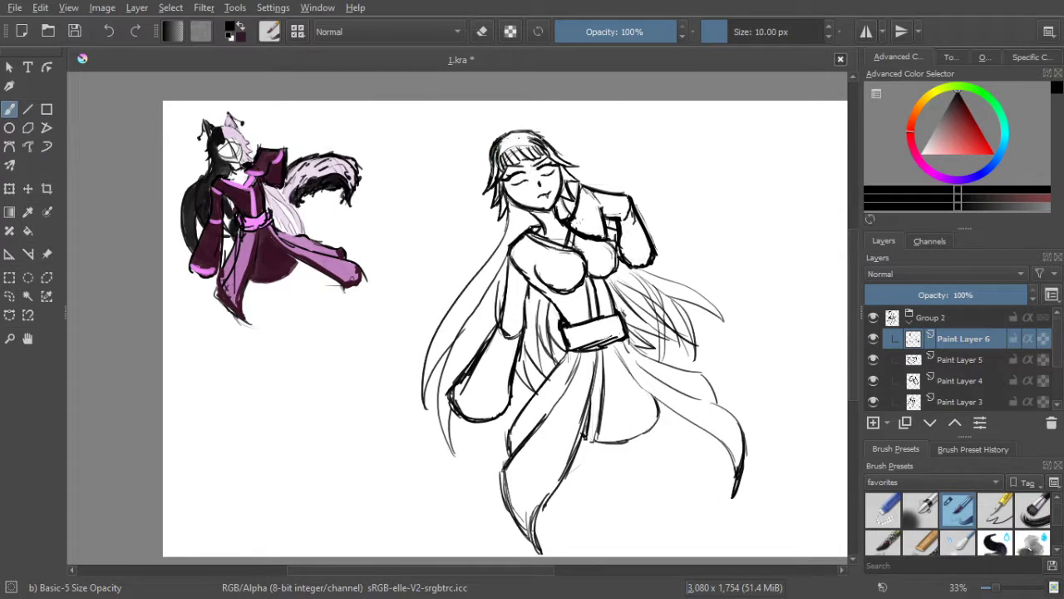
Erase the rough edge on the lowered-arm side of the head and redraw the hair outline there
{"action": "left_click", "coordinate": [481, 31]}
{"action": "left_click_drag", "start_coordinate": [490, 165], "coordinate": [499, 131]}
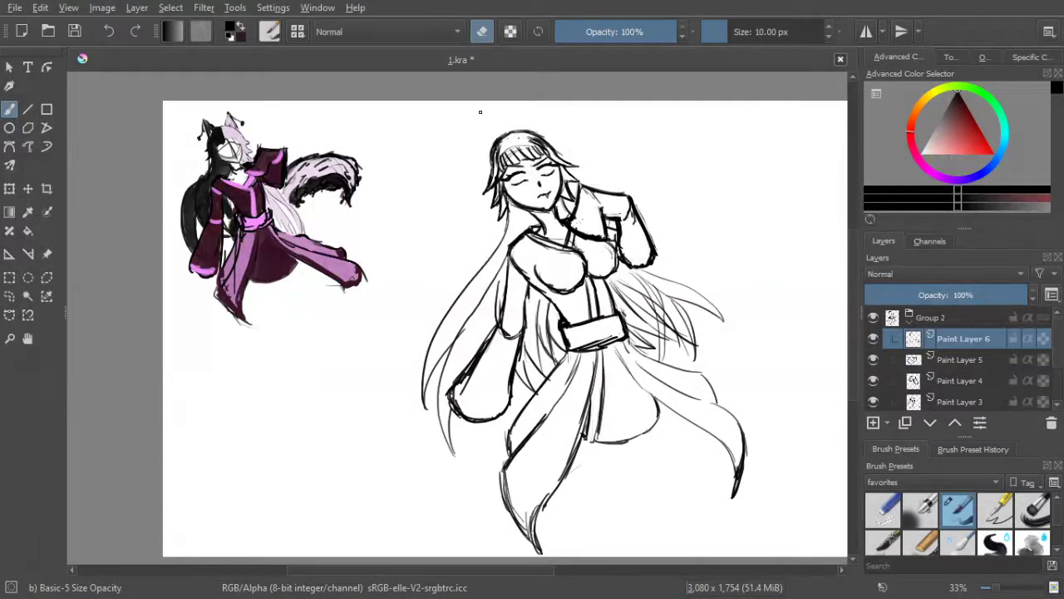
{"action": "left_click", "coordinate": [481, 32]}
{"action": "left_click_drag", "start_coordinate": [494, 152], "coordinate": [487, 180]}
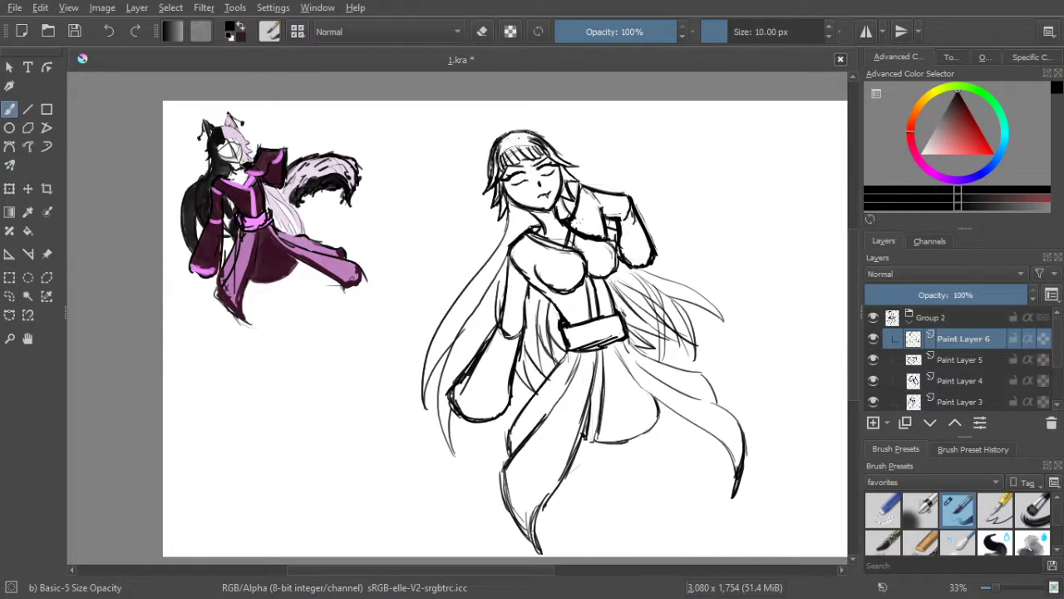
Draw two pointed fox ears on top of the head
{"action": "left_click_drag", "start_coordinate": [524, 130], "coordinate": [533, 109]}
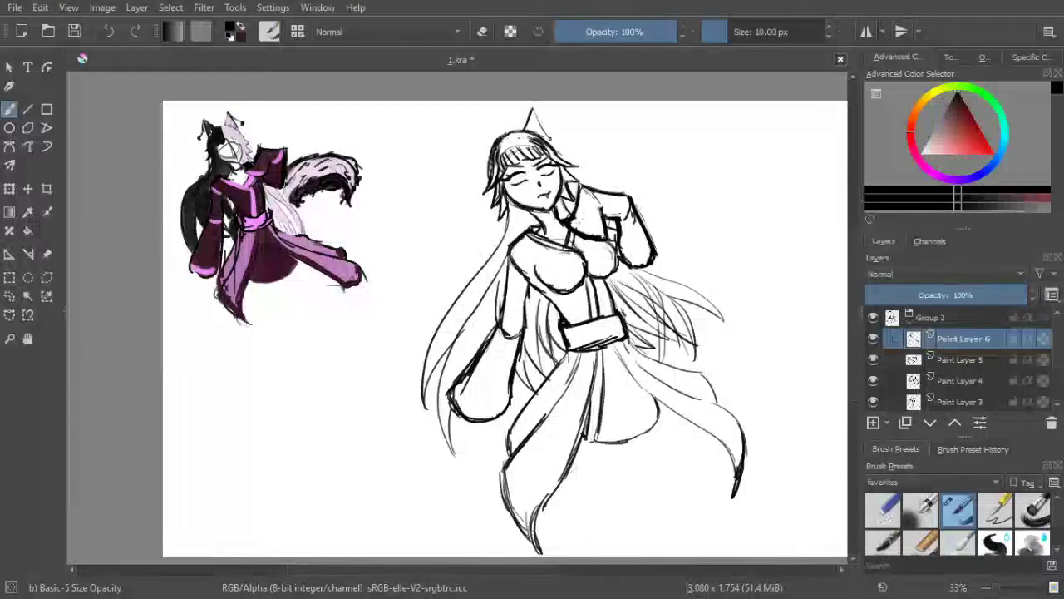
{"action": "key", "text": "ctrl+z"}
{"action": "left_click_drag", "start_coordinate": [479, 127], "coordinate": [498, 139]}
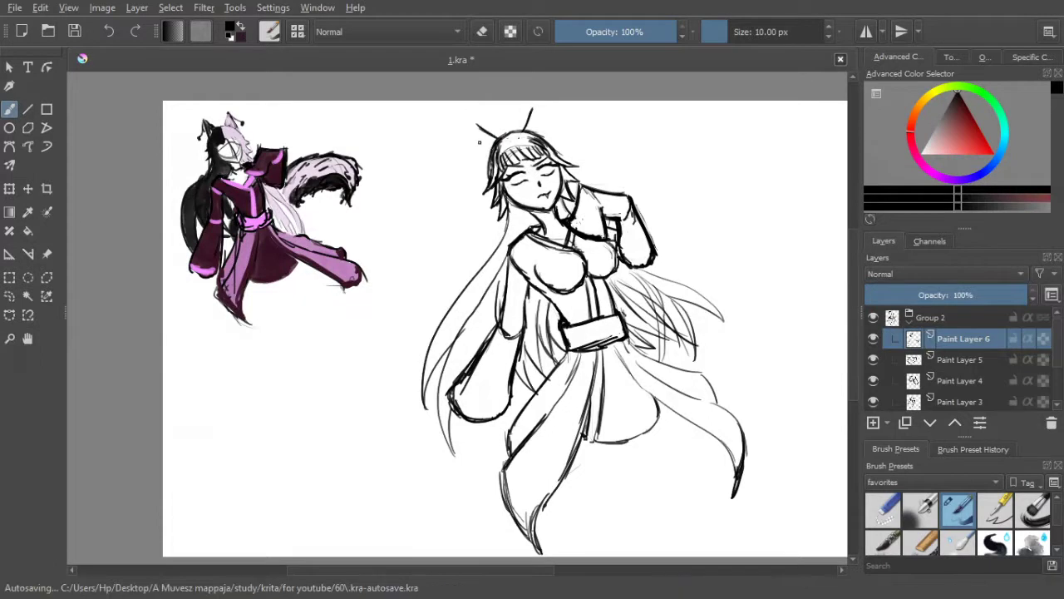
{"action": "left_click_drag", "start_coordinate": [475, 123], "coordinate": [487, 165]}
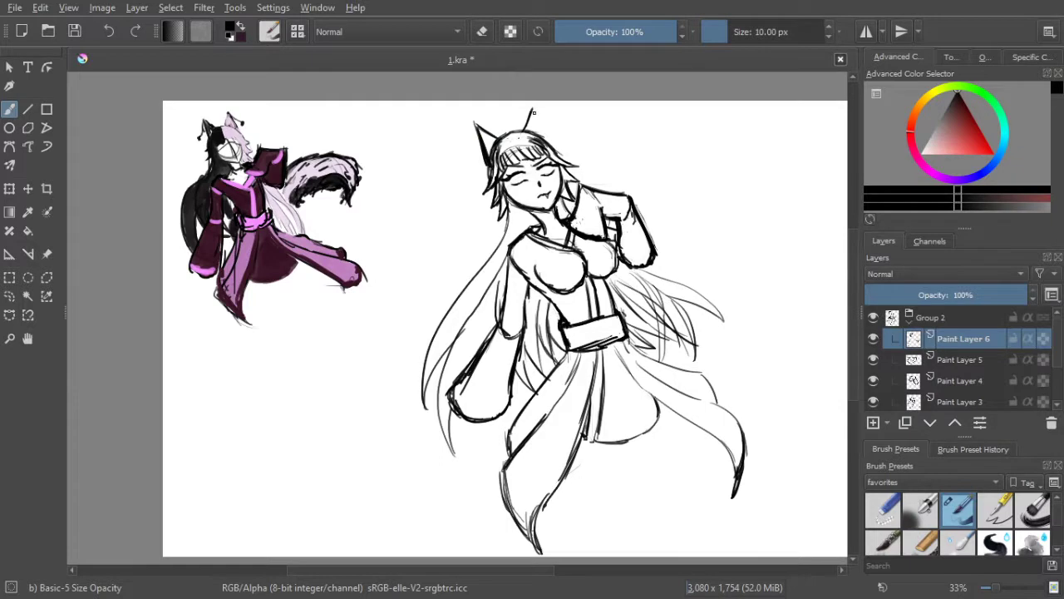
{"action": "mouse_move", "coordinate": [532, 109]}
{"action": "left_mouse_down"}
{"action": "mouse_move", "coordinate": [551, 143]}
{"action": "mouse_move", "coordinate": [541, 138]}
{"action": "left_mouse_up"}
{"action": "left_click_drag", "start_coordinate": [478, 127], "coordinate": [494, 138]}
{"action": "key", "text": "ctrl+z"}
{"action": "left_click_drag", "start_coordinate": [482, 132], "coordinate": [493, 151]}
{"action": "key", "text": "ctrl+z"}
Scribble dark fur tufts at the outer ear bases and draw curved dangling ball ornaments from both ear tips
{"action": "left_click_drag", "start_coordinate": [545, 133], "coordinate": [554, 146]}
{"action": "left_click_drag", "start_coordinate": [484, 147], "coordinate": [481, 161]}
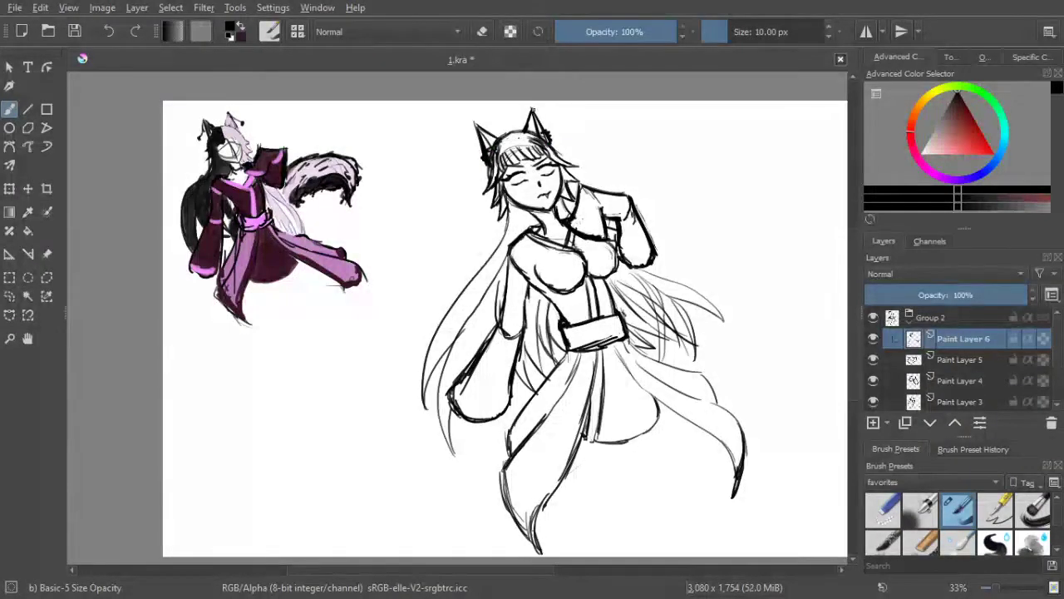
{"action": "left_click_drag", "start_coordinate": [534, 111], "coordinate": [565, 125]}
{"action": "left_click_drag", "start_coordinate": [474, 125], "coordinate": [473, 158]}
{"action": "mouse_move", "coordinate": [495, 114]}
{"action": "left_mouse_down"}
{"action": "mouse_move", "coordinate": [482, 101]}
{"action": "mouse_move", "coordinate": [504, 127]}
{"action": "left_mouse_up"}
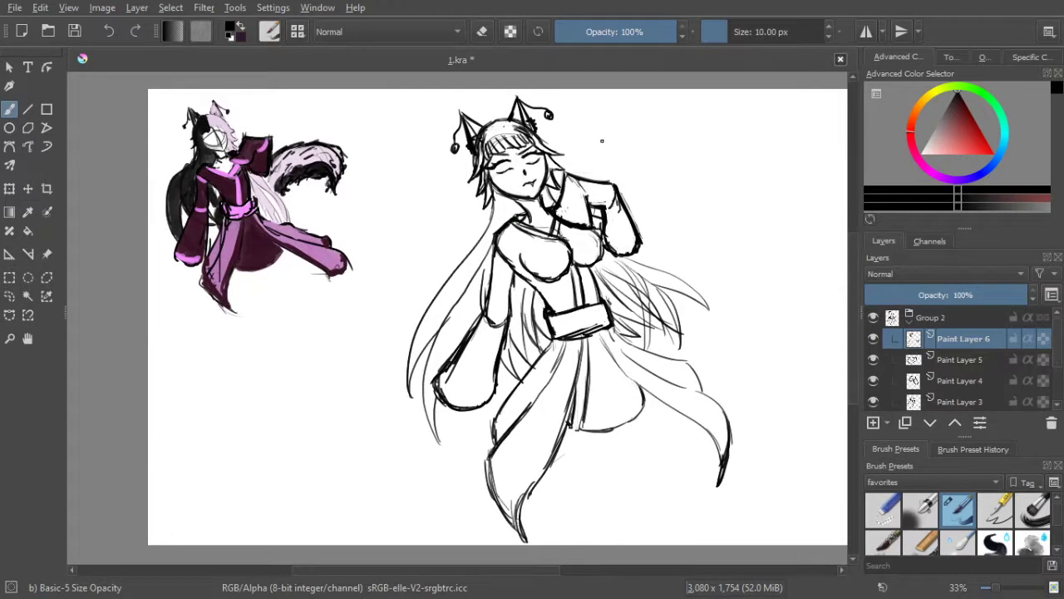
Add a new paint layer and draw round irises in both eyes with a 9 px brush
{"action": "mouse_move", "coordinate": [565, 152]}
{"action": "left_mouse_down"}
{"action": "mouse_move", "coordinate": [559, 204]}
{"action": "mouse_move", "coordinate": [570, 210]}
{"action": "left_mouse_up"}
{"action": "scroll", "coordinate": [551, 190], "scroll_direction": "up", "scroll_amount": 2}
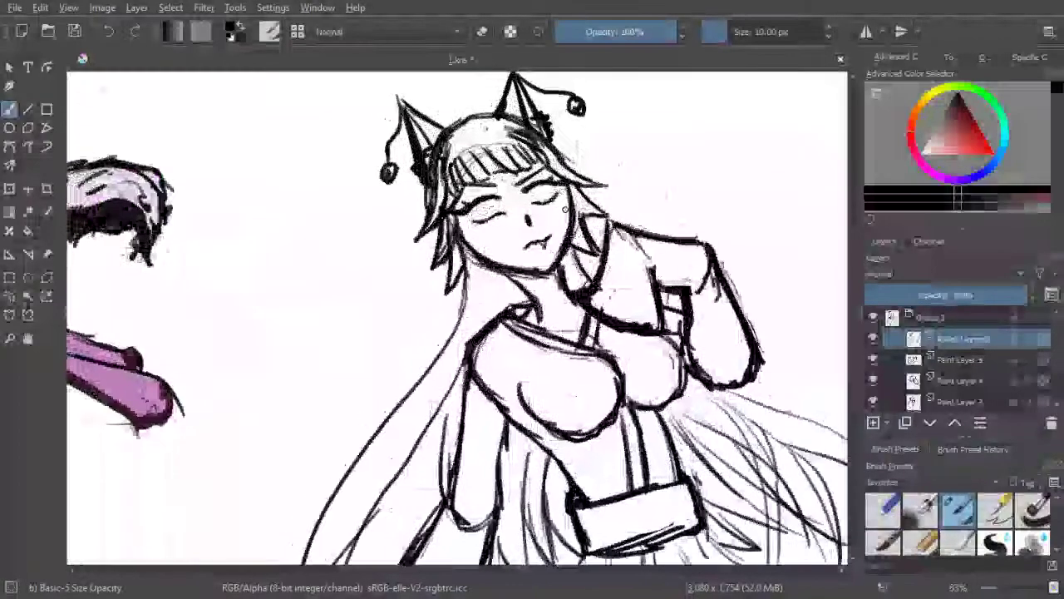
{"action": "scroll", "coordinate": [966, 377], "scroll_direction": "down", "scroll_amount": 3}
{"action": "scroll", "coordinate": [966, 376], "scroll_direction": "up", "scroll_amount": 3}
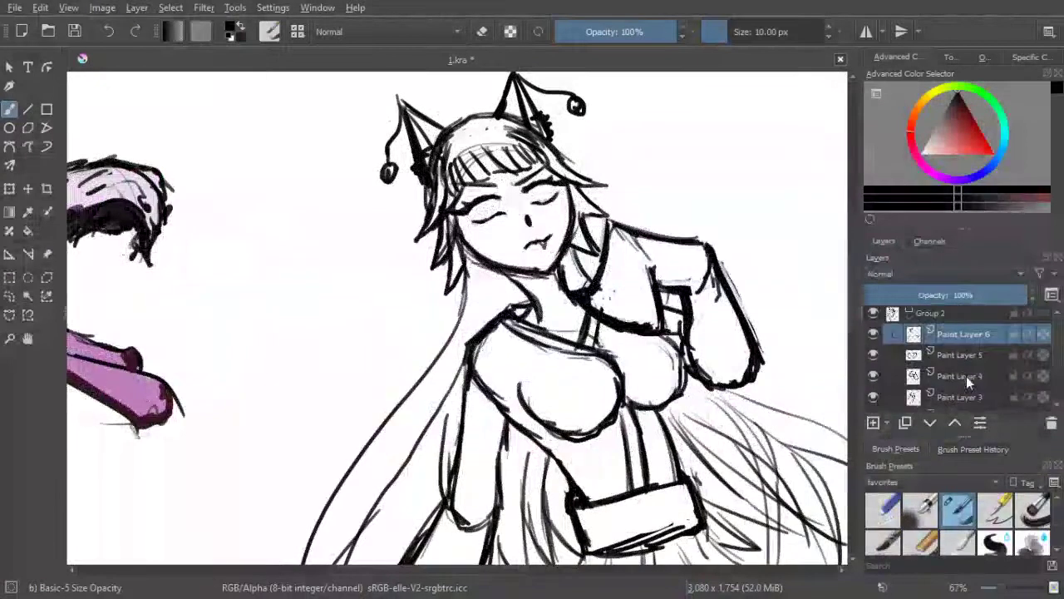
{"action": "left_click", "coordinate": [874, 422]}
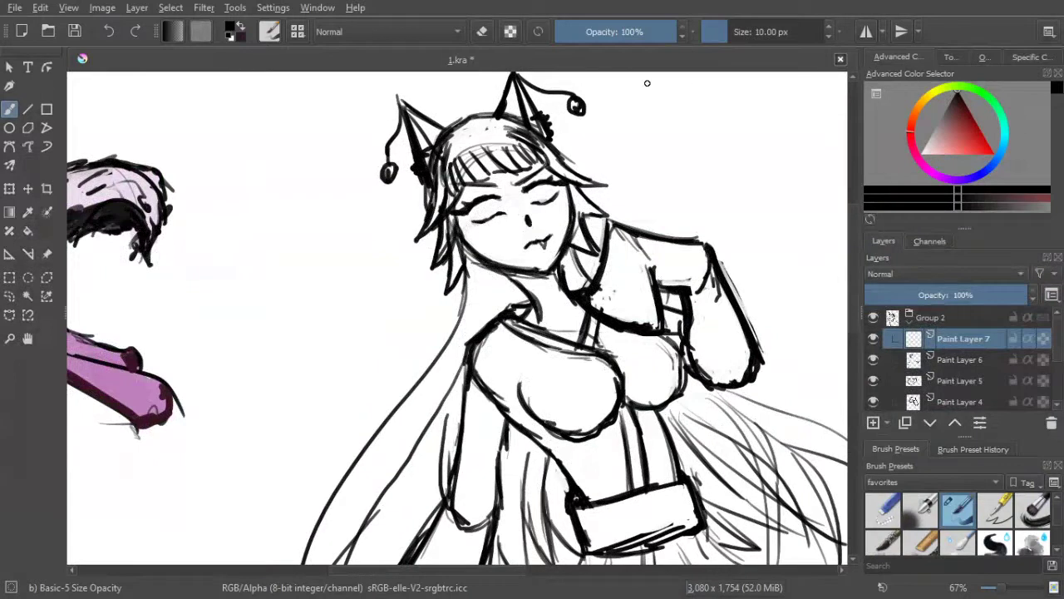
{"action": "key", "text": "bracketleft"}
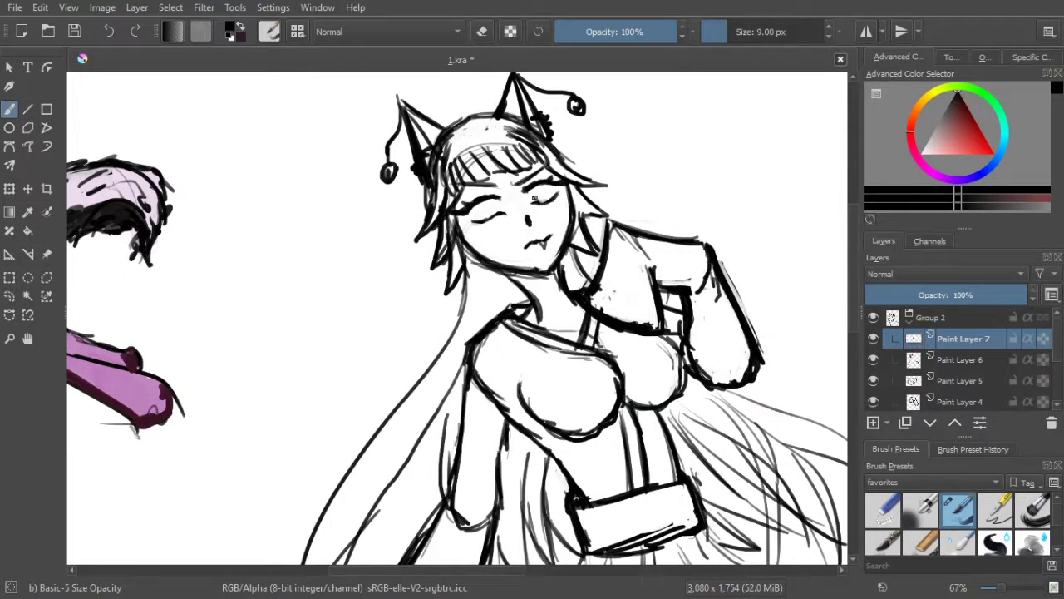
{"action": "left_click_drag", "start_coordinate": [537, 190], "coordinate": [538, 203]}
{"action": "left_click_drag", "start_coordinate": [482, 220], "coordinate": [478, 215]}
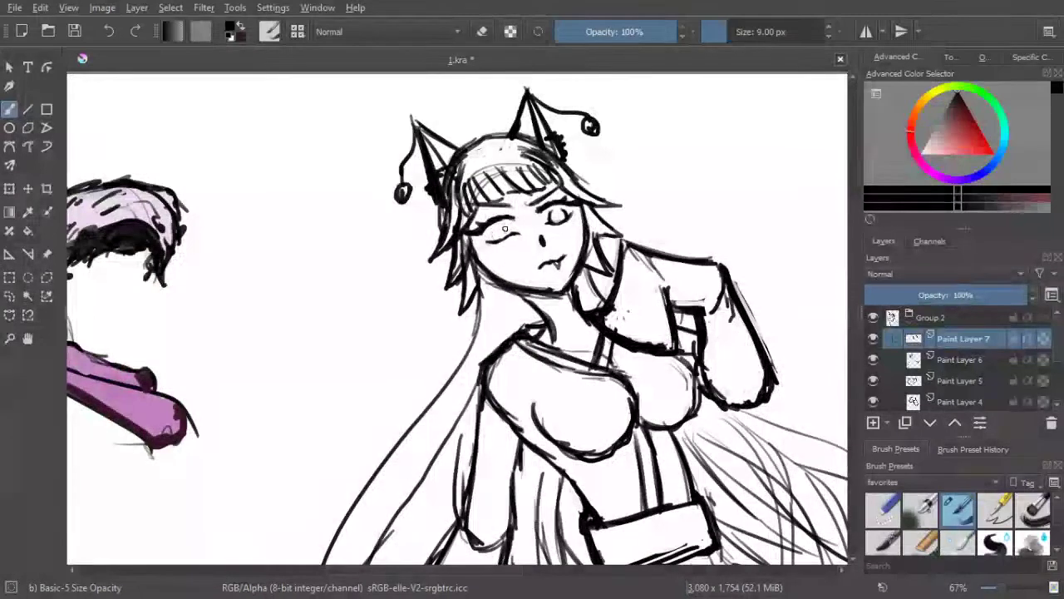
{"action": "left_click_drag", "start_coordinate": [502, 232], "coordinate": [498, 238]}
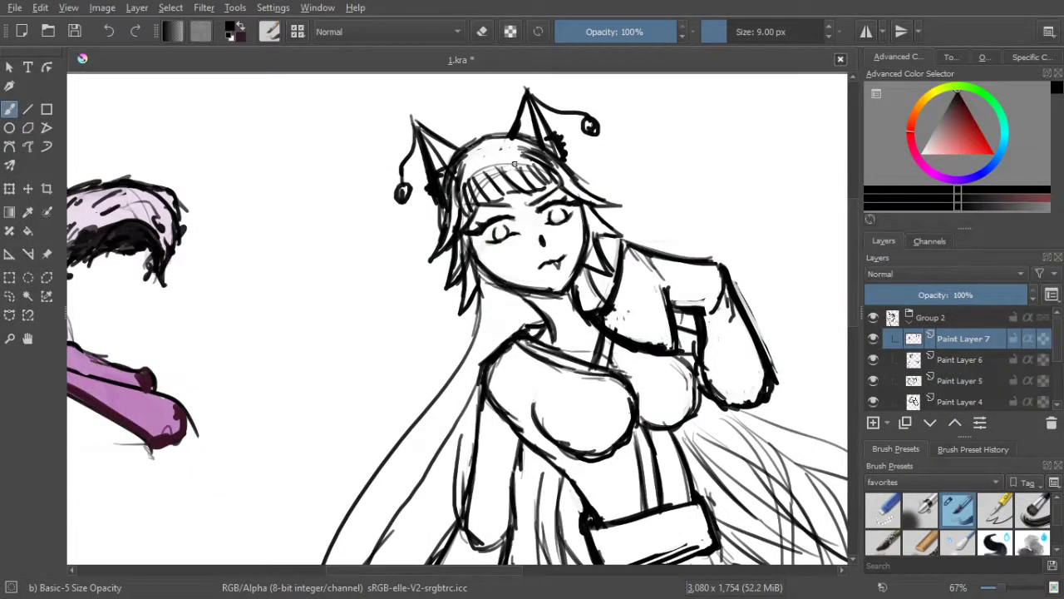
Lasso the iris of the eye on the lowered-arm side and move it slightly toward the nose
{"action": "scroll", "coordinate": [585, 272], "scroll_direction": "down", "scroll_amount": 2}
{"action": "left_click_drag", "start_coordinate": [585, 272], "coordinate": [572, 230]}
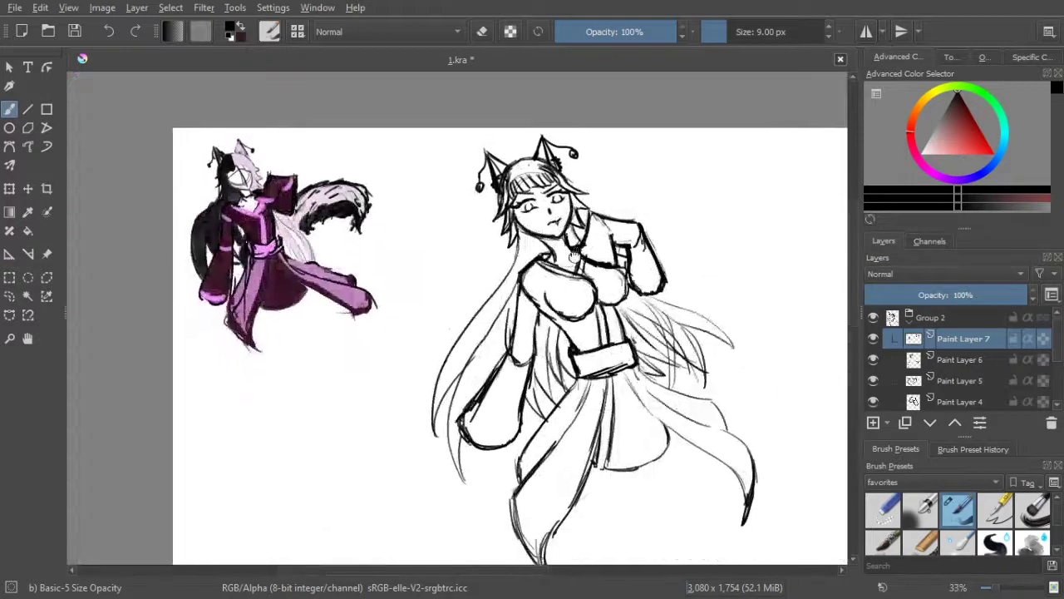
{"action": "scroll", "coordinate": [567, 232], "scroll_direction": "up", "scroll_amount": 2}
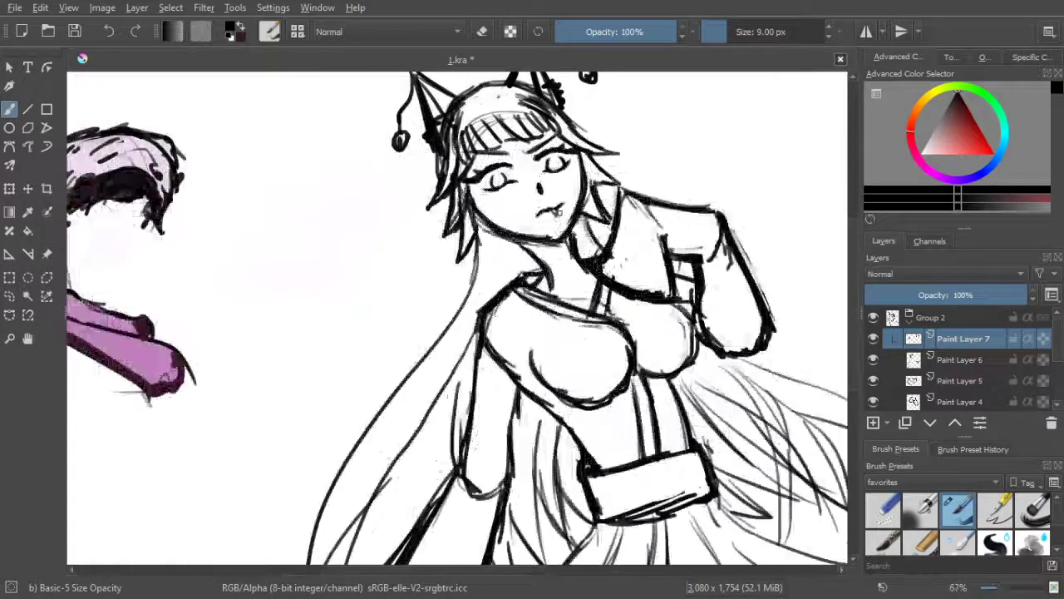
{"action": "scroll", "coordinate": [567, 231], "scroll_direction": "up", "scroll_amount": 1}
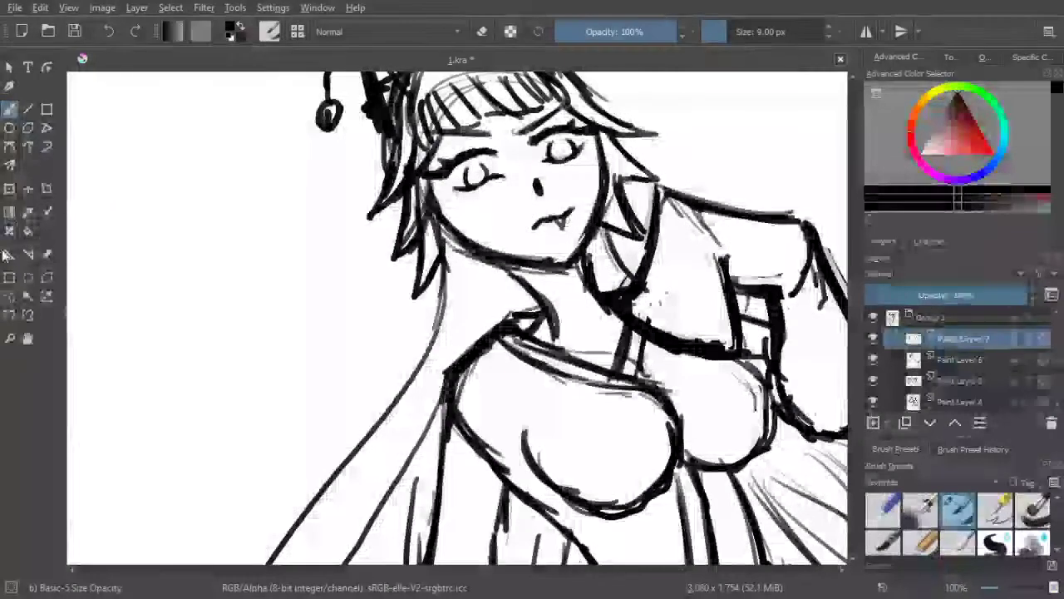
{"action": "left_click", "coordinate": [10, 296]}
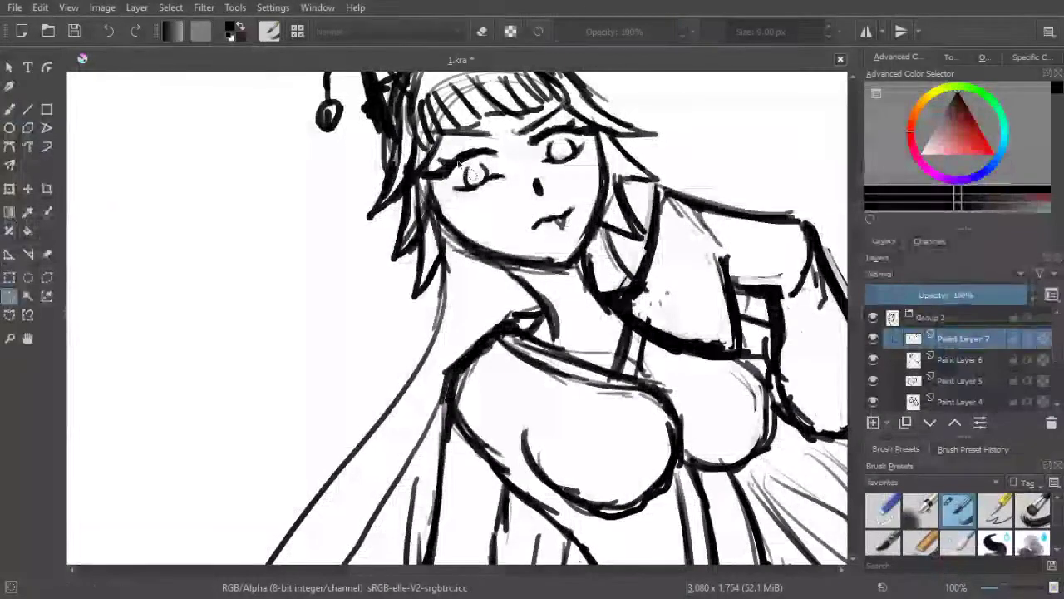
{"action": "mouse_move", "coordinate": [471, 157]}
{"action": "left_mouse_down"}
{"action": "mouse_move", "coordinate": [464, 200]}
{"action": "mouse_move", "coordinate": [461, 159]}
{"action": "mouse_move", "coordinate": [493, 198]}
{"action": "left_mouse_up"}
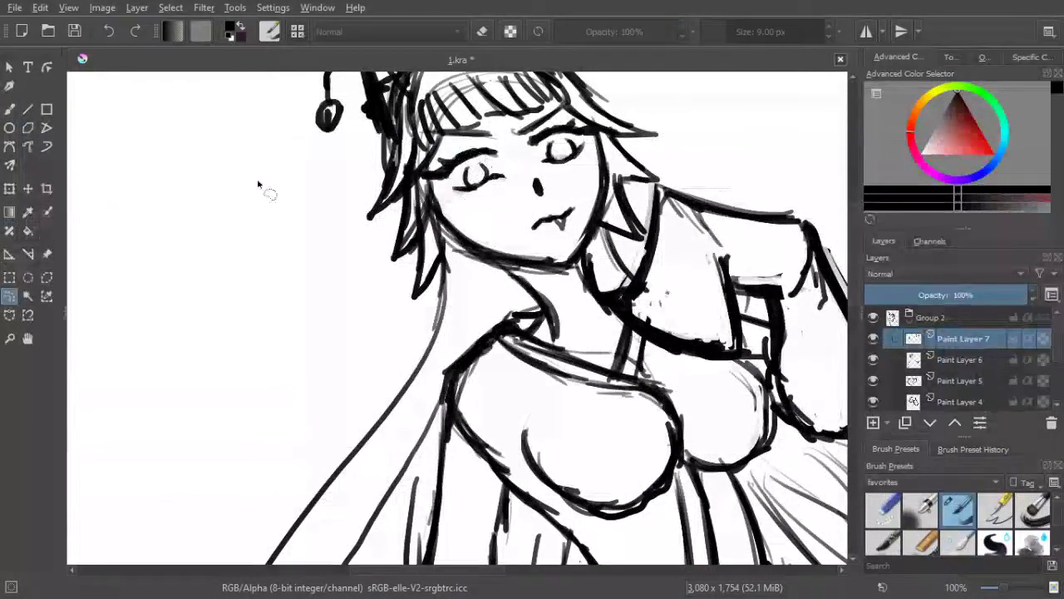
{"action": "left_click", "coordinate": [9, 188]}
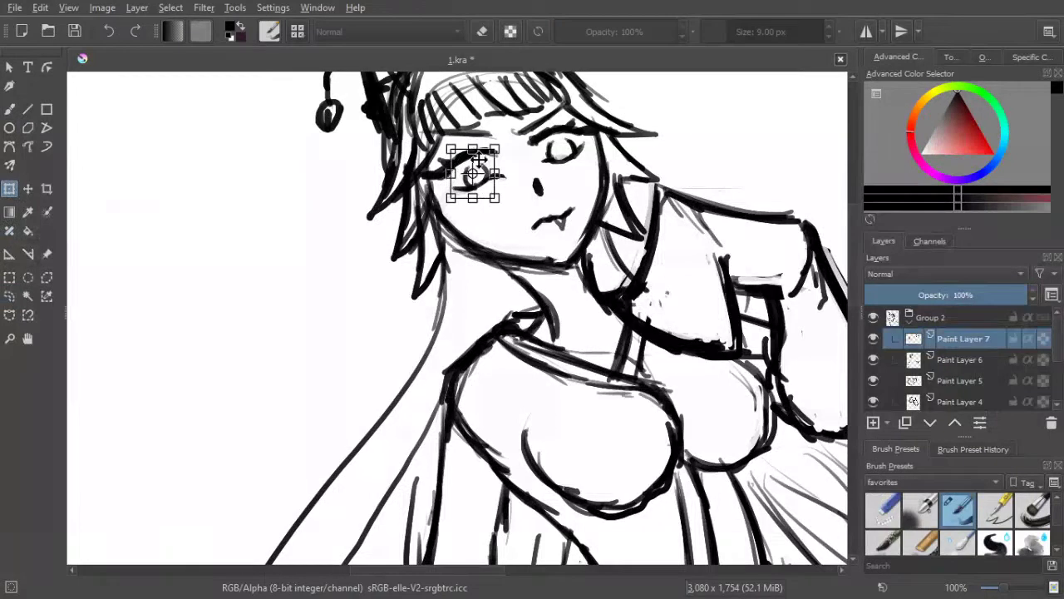
{"action": "left_click_drag", "start_coordinate": [480, 160], "coordinate": [482, 162]}
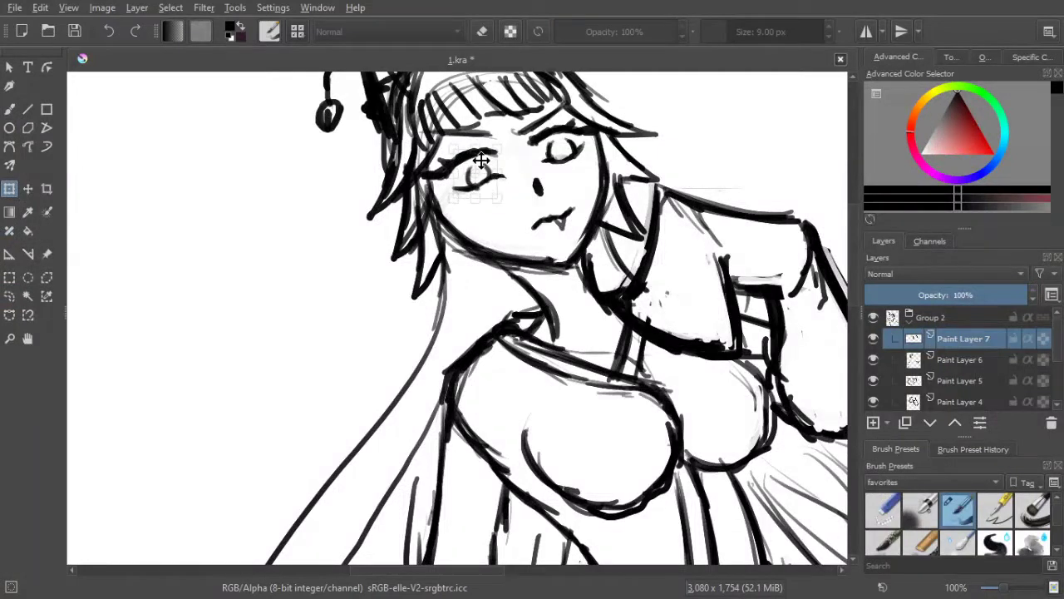
Clear the selection around the moved iris and return to the freehand brush
{"action": "left_click", "coordinate": [10, 109]}
{"action": "left_click", "coordinate": [9, 296]}
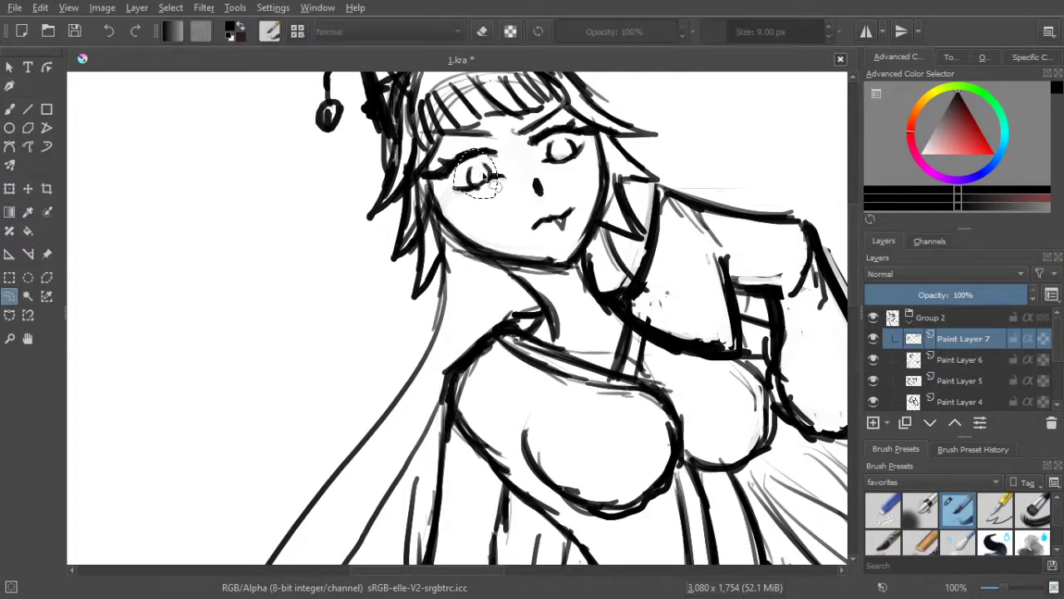
{"action": "key", "text": "ctrl+shift+a"}
{"action": "left_click", "coordinate": [11, 110]}
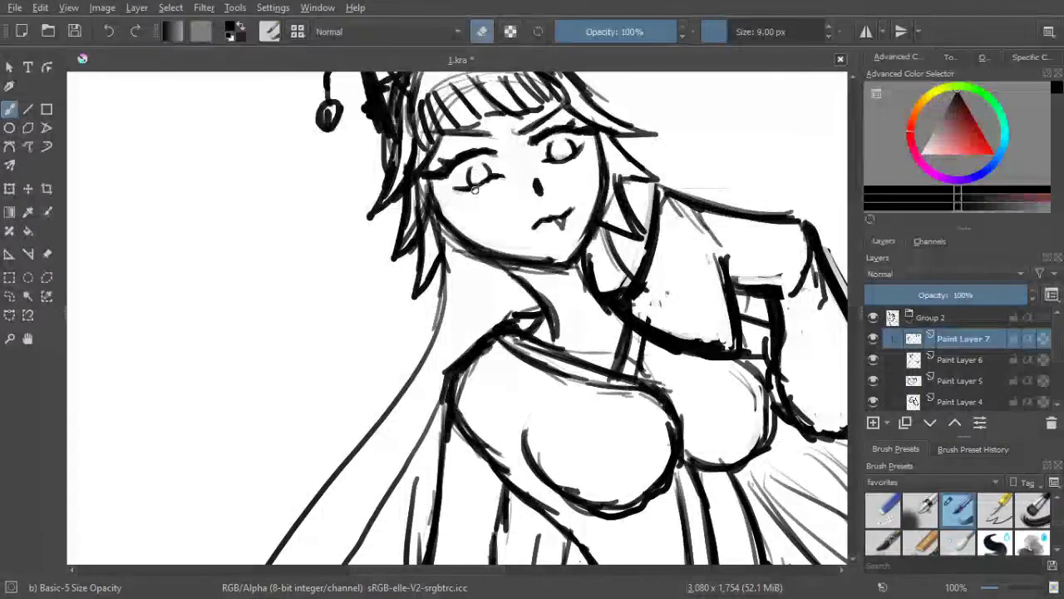
Draw narrow vertical slit pupils inside both irises with a 3 px brush
{"action": "scroll", "coordinate": [521, 183], "scroll_direction": "down", "scroll_amount": 1}
{"action": "scroll", "coordinate": [521, 182], "scroll_direction": "down", "scroll_amount": 3}
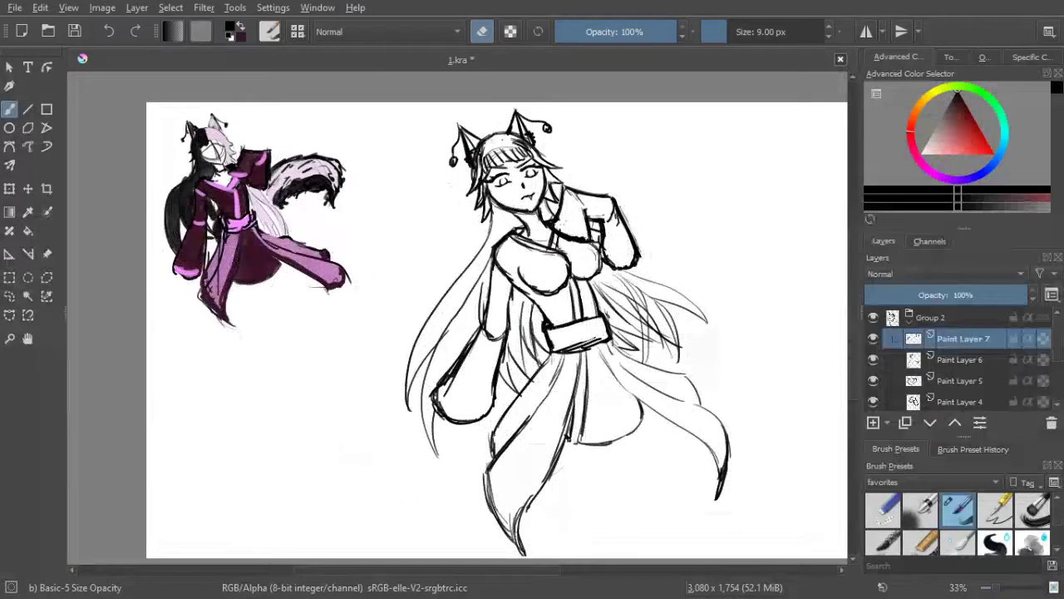
{"action": "scroll", "coordinate": [482, 176], "scroll_direction": "up", "scroll_amount": 3}
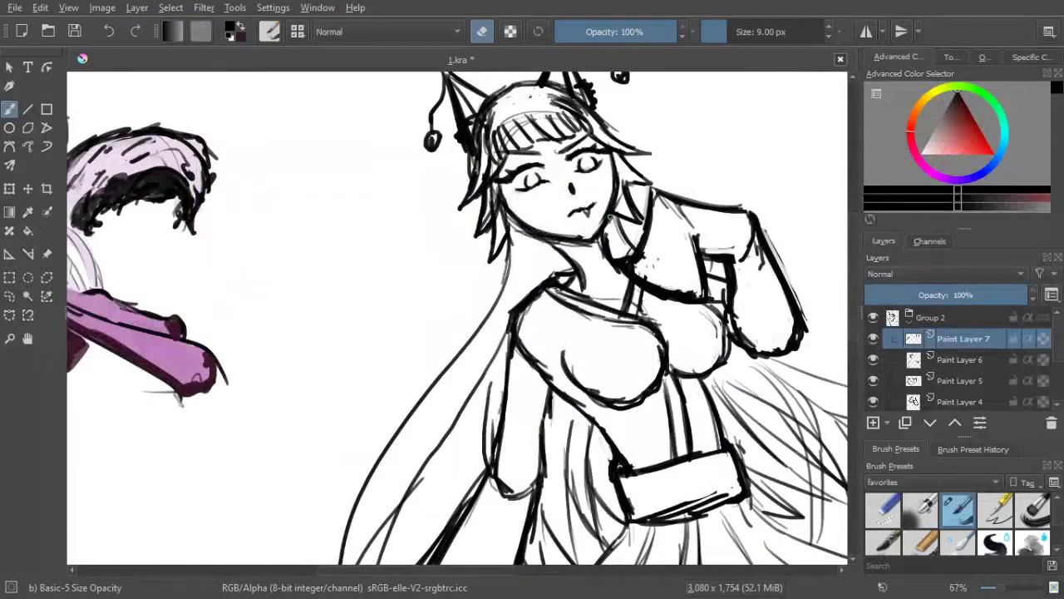
{"action": "scroll", "coordinate": [627, 251], "scroll_direction": "down", "scroll_amount": 3}
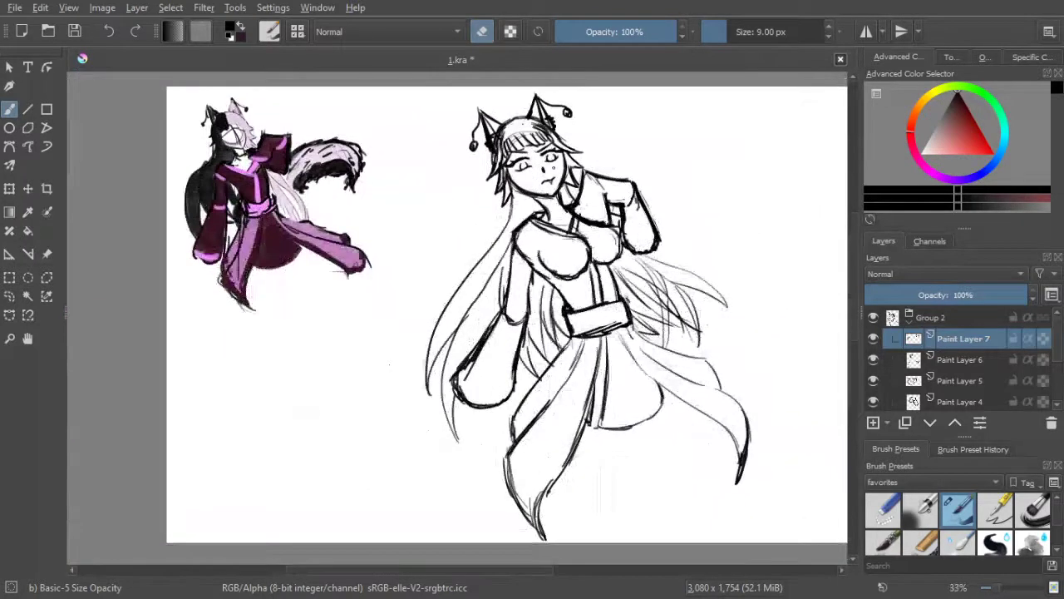
{"action": "scroll", "coordinate": [547, 148], "scroll_direction": "up", "scroll_amount": 3}
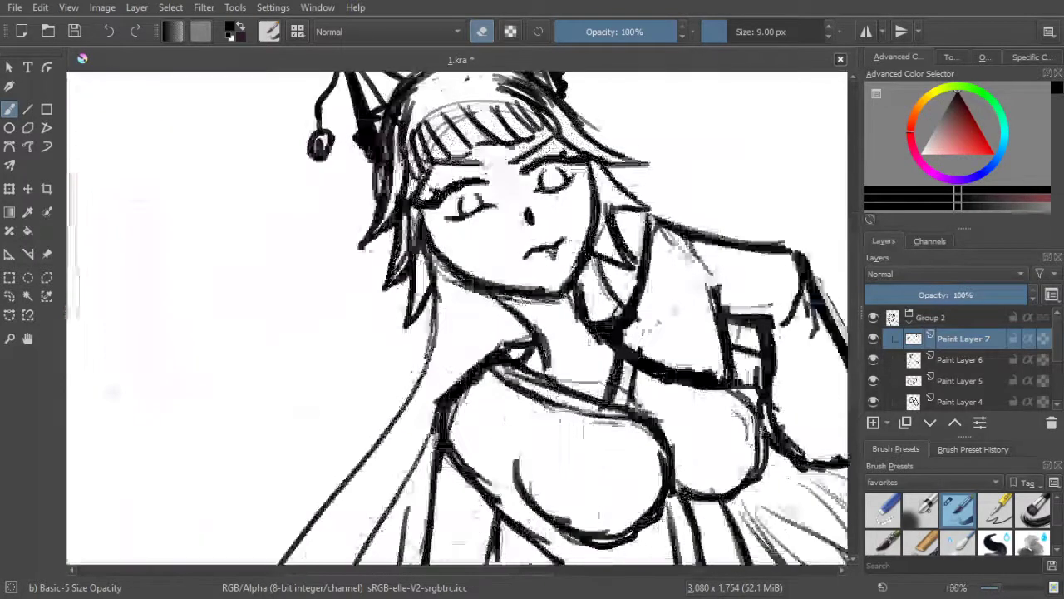
{"action": "scroll", "coordinate": [540, 150], "scroll_direction": "up", "scroll_amount": 2}
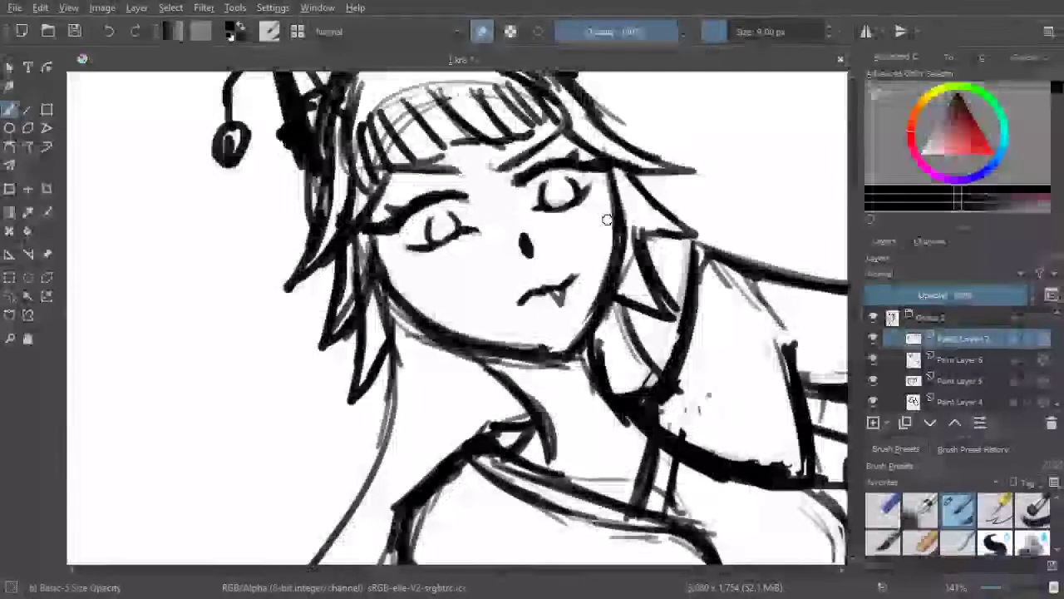
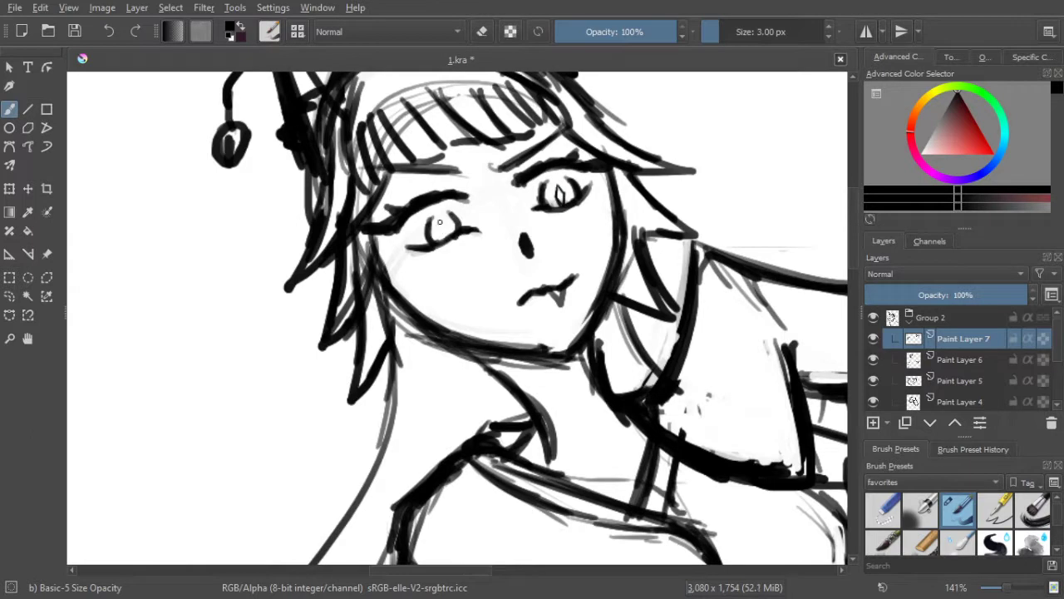
{"action": "left_click_drag", "start_coordinate": [440, 220], "coordinate": [447, 237]}
Examine the face up close and the whole figure beside the coloured reference
{"action": "scroll", "coordinate": [544, 253], "scroll_direction": "down", "scroll_amount": 3}
{"action": "left_click_drag", "start_coordinate": [528, 366], "coordinate": [474, 258]}
{"action": "scroll", "coordinate": [478, 266], "scroll_direction": "down", "scroll_amount": 1}
{"action": "scroll", "coordinate": [502, 223], "scroll_direction": "up", "scroll_amount": 4}
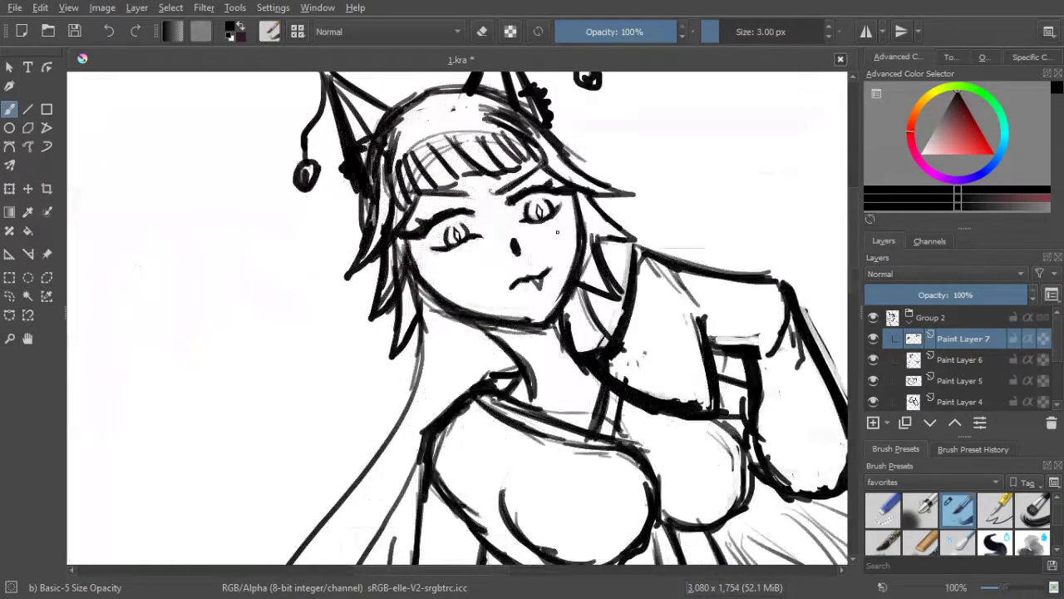
{"action": "scroll", "coordinate": [611, 221], "scroll_direction": "down", "scroll_amount": 3}
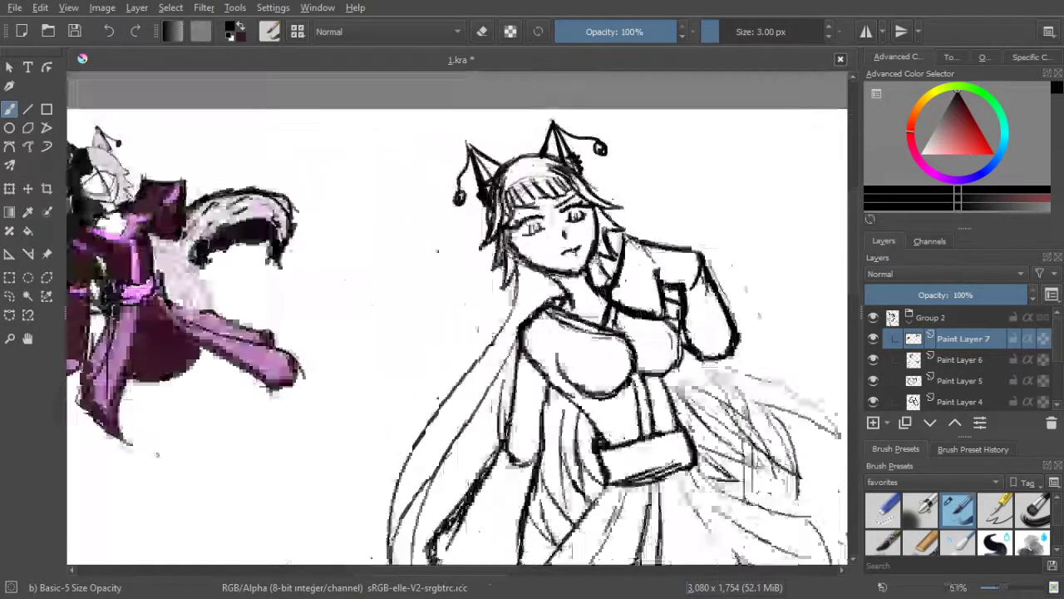
{"action": "scroll", "coordinate": [609, 219], "scroll_direction": "up", "scroll_amount": 3}
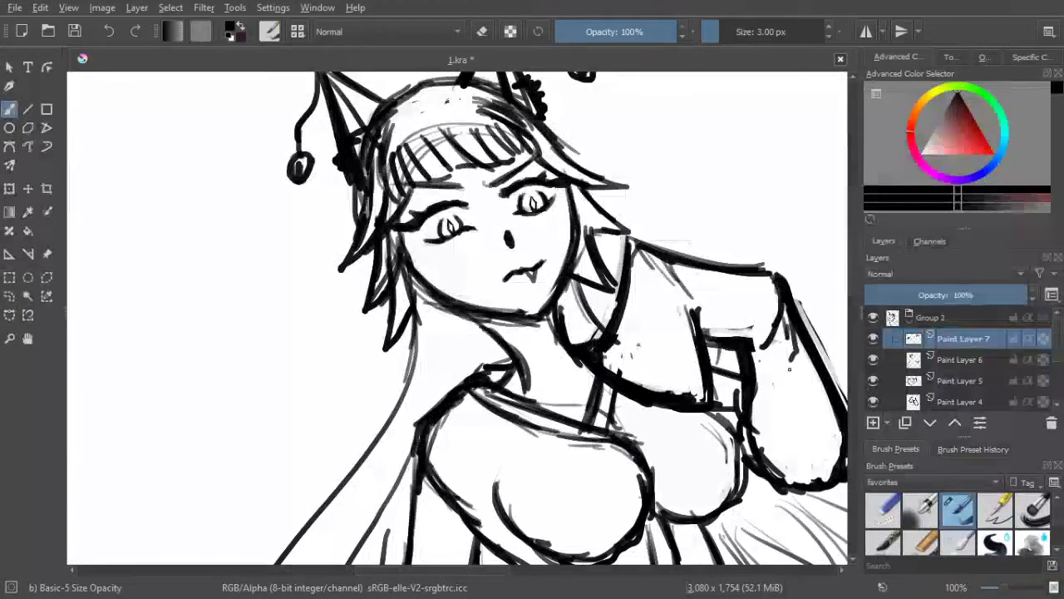
{"action": "scroll", "coordinate": [545, 153], "scroll_direction": "down", "scroll_amount": 3}
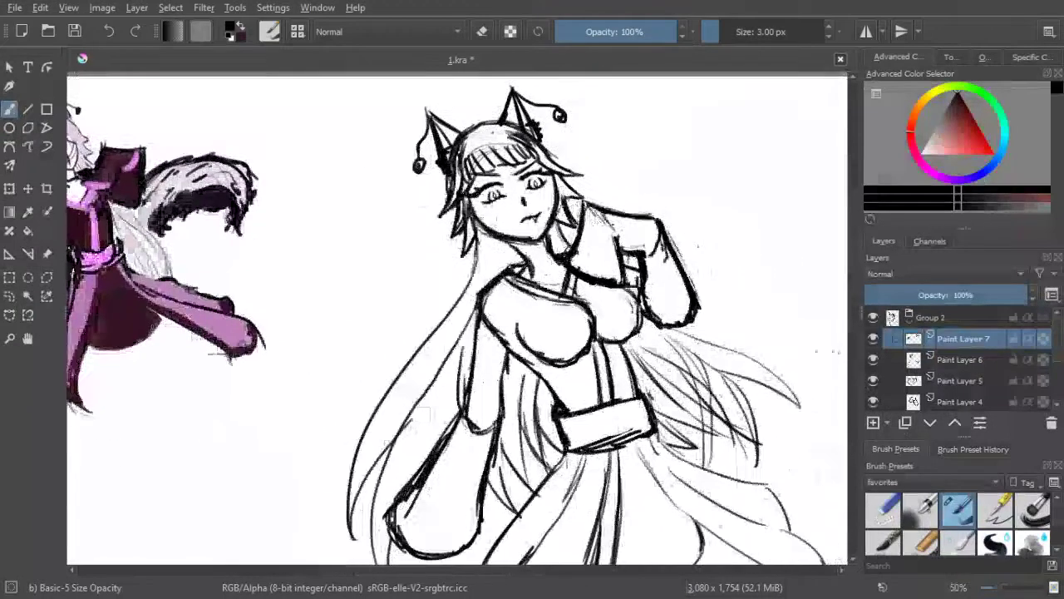
{"action": "scroll", "coordinate": [603, 187], "scroll_direction": "down", "scroll_amount": 2}
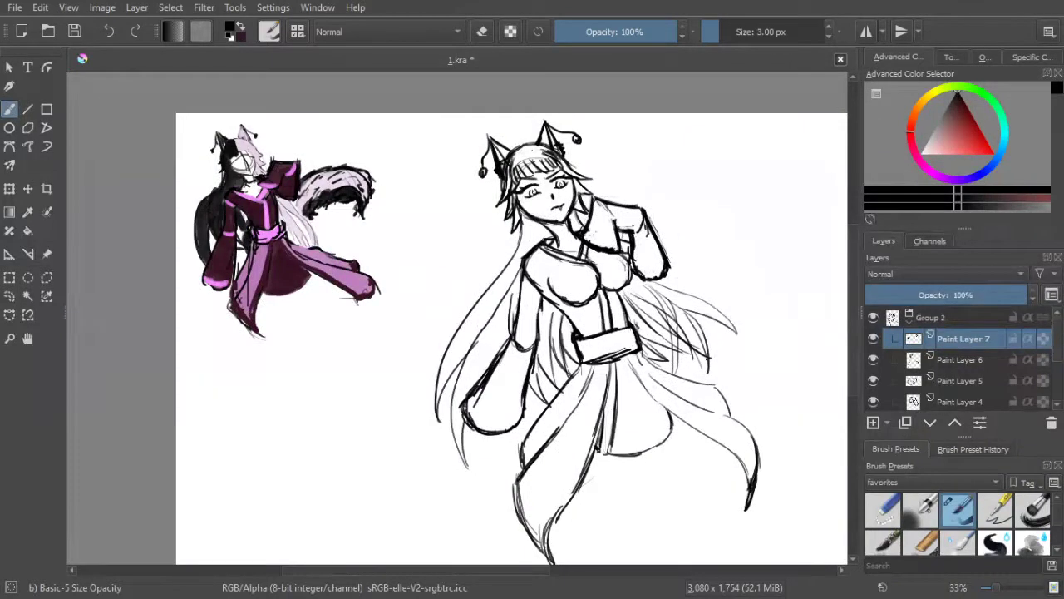
Add a new paint layer and place it at the bottom of Group 2, beneath Paint Layer 1
{"action": "scroll", "coordinate": [970, 359], "scroll_direction": "down", "scroll_amount": 2}
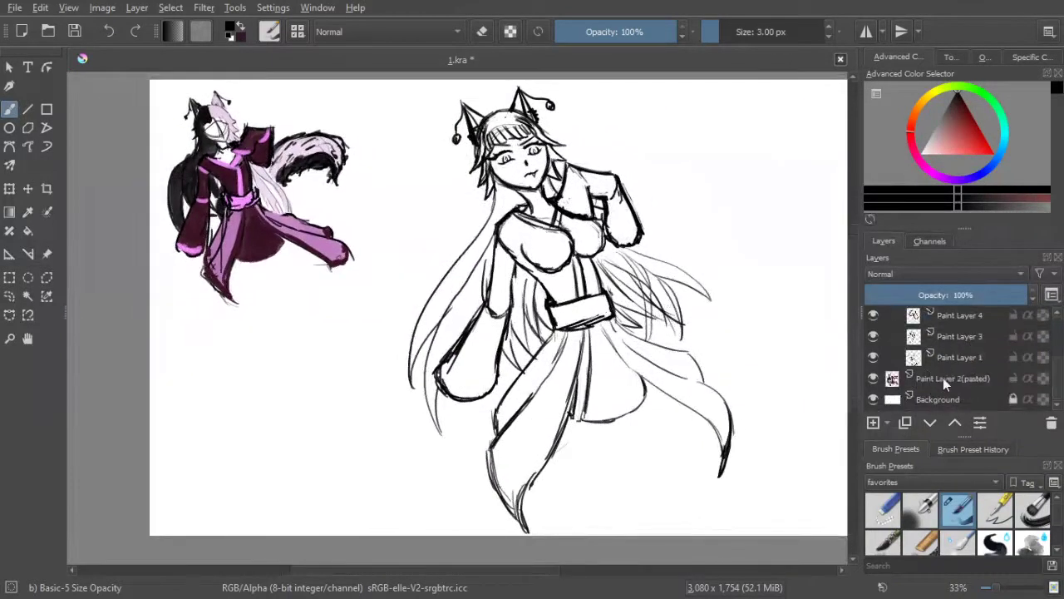
{"action": "left_click", "coordinate": [938, 384]}
{"action": "scroll", "coordinate": [927, 370], "scroll_direction": "up", "scroll_amount": 2}
{"action": "scroll", "coordinate": [933, 367], "scroll_direction": "down", "scroll_amount": 1}
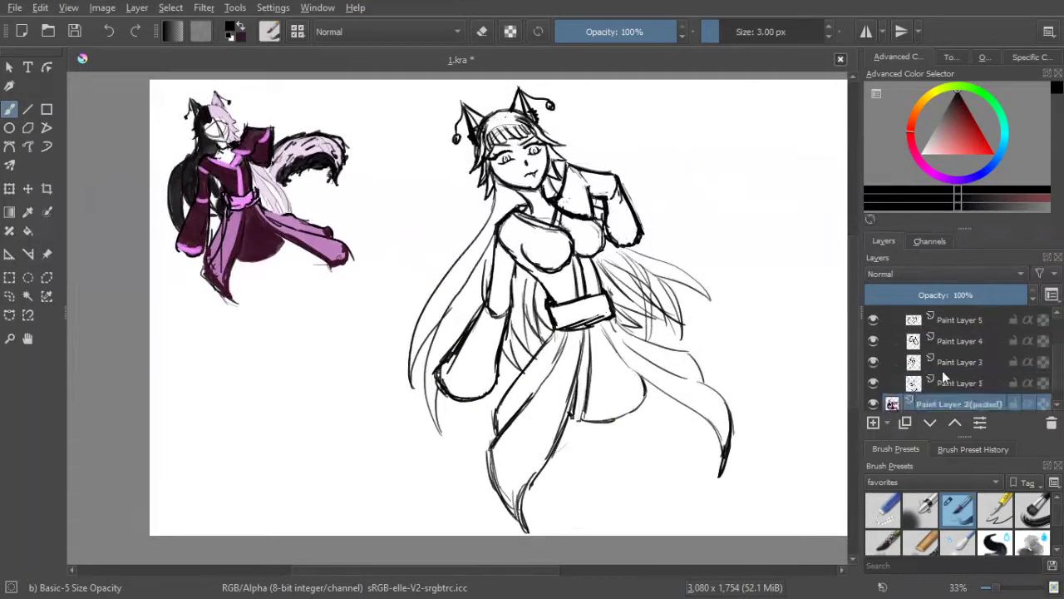
{"action": "left_click", "coordinate": [943, 386]}
{"action": "left_click", "coordinate": [874, 425]}
{"action": "mouse_move", "coordinate": [957, 382]}
{"action": "left_mouse_down"}
{"action": "mouse_move", "coordinate": [962, 400]}
{"action": "mouse_move", "coordinate": [952, 369]}
{"action": "left_mouse_up"}
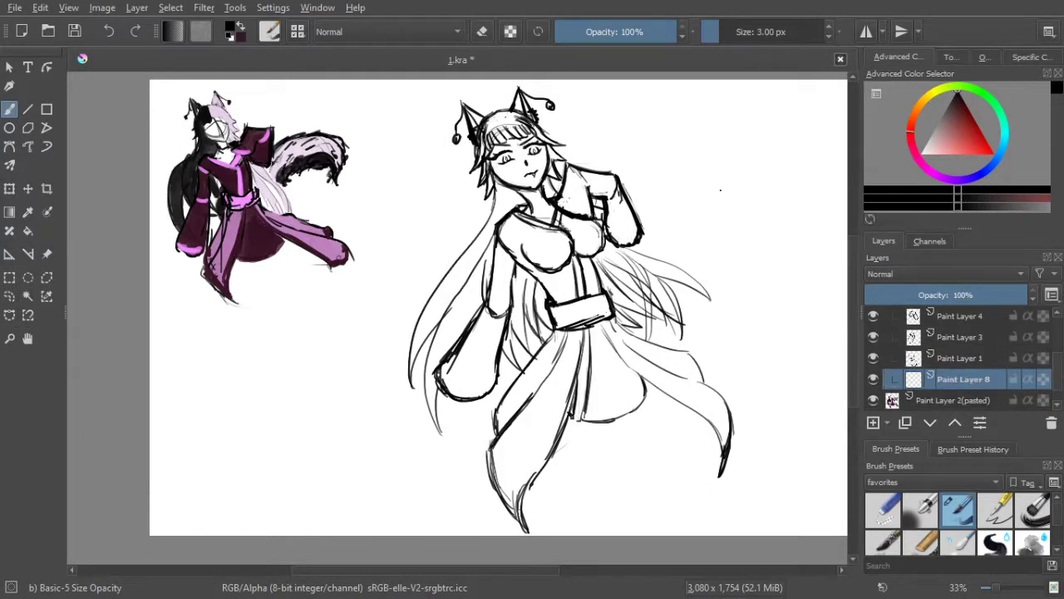
Fill the lowered arm's sleeve with dark maroon sampled from the reference robe, using a 47 px brush, and erase the spill along its edge
{"action": "left_click", "coordinate": [266, 237], "text": "ctrl"}
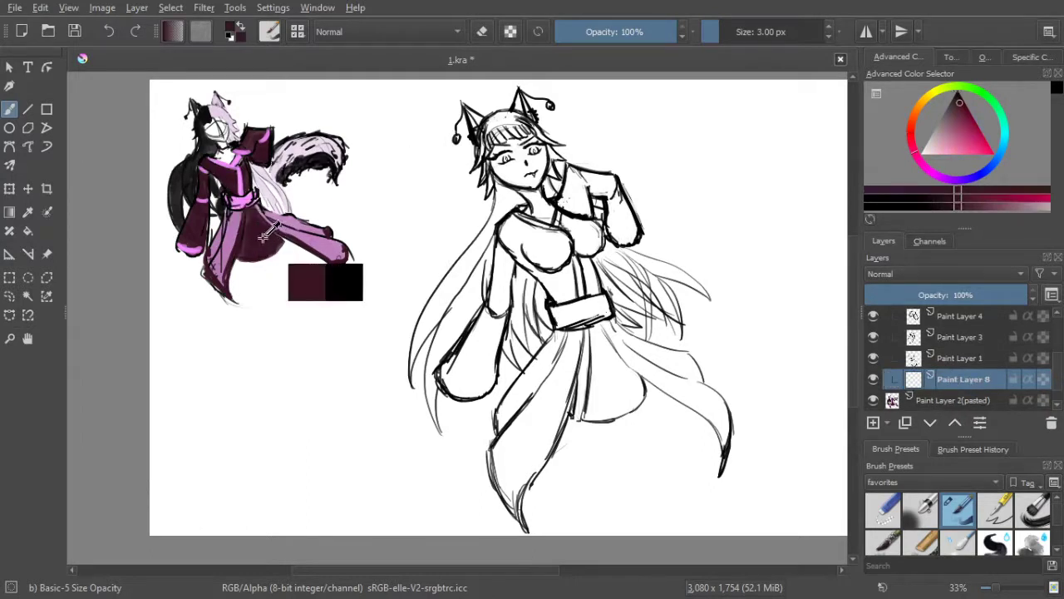
{"action": "key", "text": "bracketright"}
{"action": "key", "text": "bracketright"}
{"action": "key", "text": "bracketright"}
{"action": "key", "text": "bracketright"}
{"action": "key", "text": "bracketright"}
{"action": "key", "text": "bracketright"}
{"action": "key", "text": "bracketright"}
{"action": "key", "text": "bracketright"}
{"action": "key", "text": "bracketright"}
{"action": "key", "text": "bracketright"}
{"action": "key", "text": "bracketright"}
{"action": "key", "text": "bracketright"}
{"action": "key", "text": "bracketright"}
{"action": "key", "text": "bracketright"}
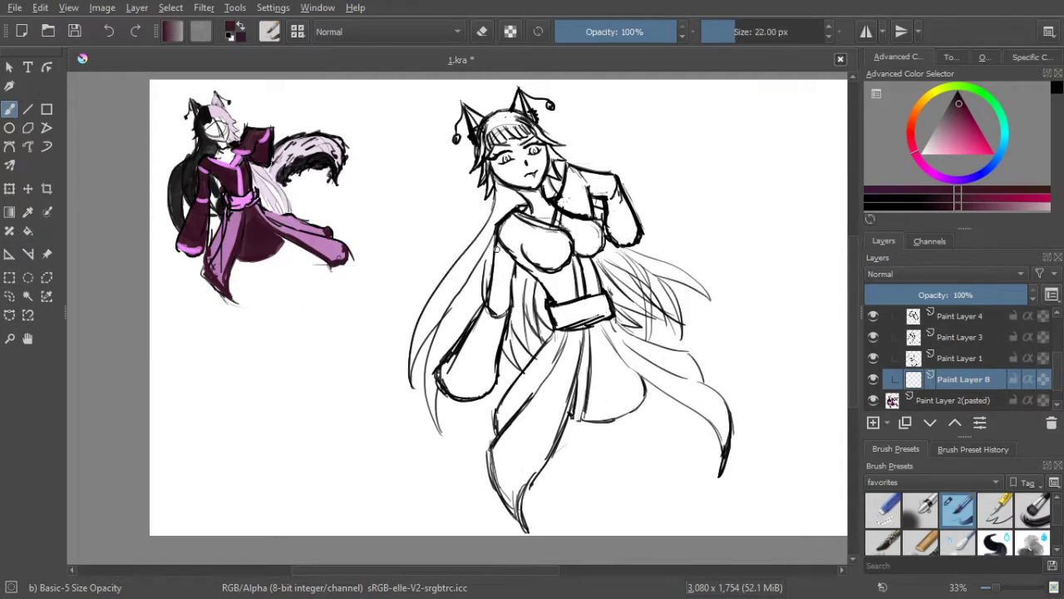
{"action": "key", "text": "bracketright"}
{"action": "scroll", "coordinate": [499, 250], "scroll_direction": "up", "scroll_amount": 1}
{"action": "scroll", "coordinate": [499, 253], "scroll_direction": "down", "scroll_amount": 1}
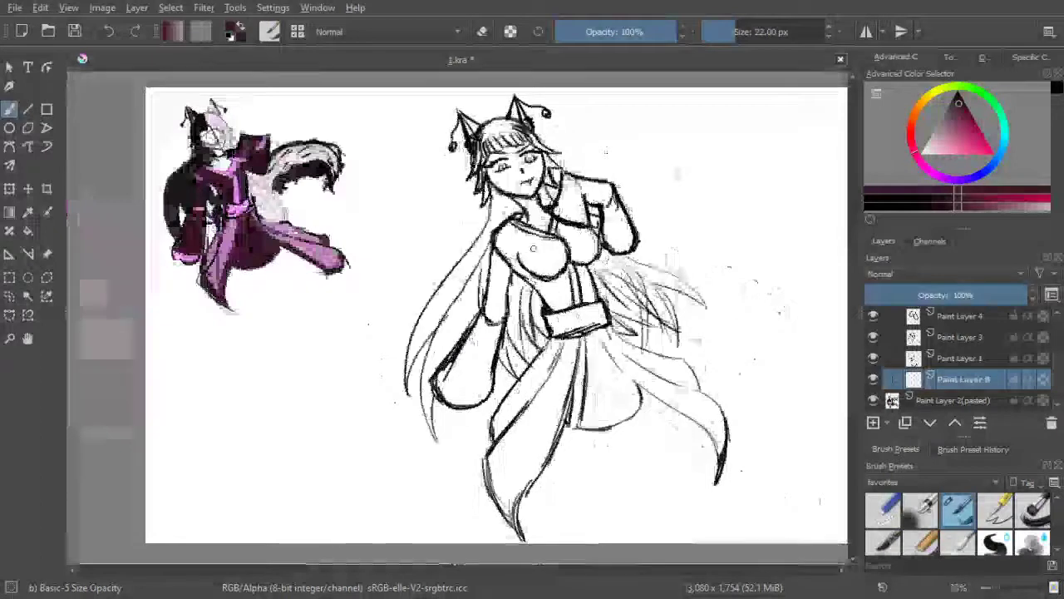
{"action": "scroll", "coordinate": [533, 248], "scroll_direction": "up", "scroll_amount": 2}
{"action": "key", "text": "bracketright"}
{"action": "key", "text": "bracketright"}
{"action": "key", "text": "bracketright"}
{"action": "key", "text": "bracketright"}
{"action": "key", "text": "bracketright"}
{"action": "mouse_move", "coordinate": [481, 275]}
{"action": "left_mouse_down"}
{"action": "mouse_move", "coordinate": [481, 248]}
{"action": "mouse_move", "coordinate": [478, 281]}
{"action": "mouse_move", "coordinate": [478, 265]}
{"action": "mouse_move", "coordinate": [491, 265]}
{"action": "mouse_move", "coordinate": [483, 317]}
{"action": "mouse_move", "coordinate": [484, 290]}
{"action": "mouse_move", "coordinate": [473, 313]}
{"action": "mouse_move", "coordinate": [483, 244]}
{"action": "mouse_move", "coordinate": [467, 341]}
{"action": "mouse_move", "coordinate": [479, 329]}
{"action": "mouse_move", "coordinate": [478, 350]}
{"action": "mouse_move", "coordinate": [485, 327]}
{"action": "mouse_move", "coordinate": [475, 356]}
{"action": "mouse_move", "coordinate": [496, 292]}
{"action": "mouse_move", "coordinate": [497, 307]}
{"action": "mouse_move", "coordinate": [540, 274]}
{"action": "left_mouse_up"}
{"action": "mouse_move", "coordinate": [481, 336]}
{"action": "left_mouse_down"}
{"action": "mouse_move", "coordinate": [507, 291]}
{"action": "mouse_move", "coordinate": [448, 370]}
{"action": "mouse_move", "coordinate": [440, 409]}
{"action": "mouse_move", "coordinate": [433, 387]}
{"action": "mouse_move", "coordinate": [471, 419]}
{"action": "mouse_move", "coordinate": [443, 407]}
{"action": "mouse_move", "coordinate": [497, 416]}
{"action": "mouse_move", "coordinate": [517, 406]}
{"action": "mouse_move", "coordinate": [536, 291]}
{"action": "mouse_move", "coordinate": [500, 365]}
{"action": "mouse_move", "coordinate": [505, 309]}
{"action": "mouse_move", "coordinate": [462, 372]}
{"action": "mouse_move", "coordinate": [466, 411]}
{"action": "mouse_move", "coordinate": [494, 369]}
{"action": "mouse_move", "coordinate": [499, 399]}
{"action": "left_mouse_up"}
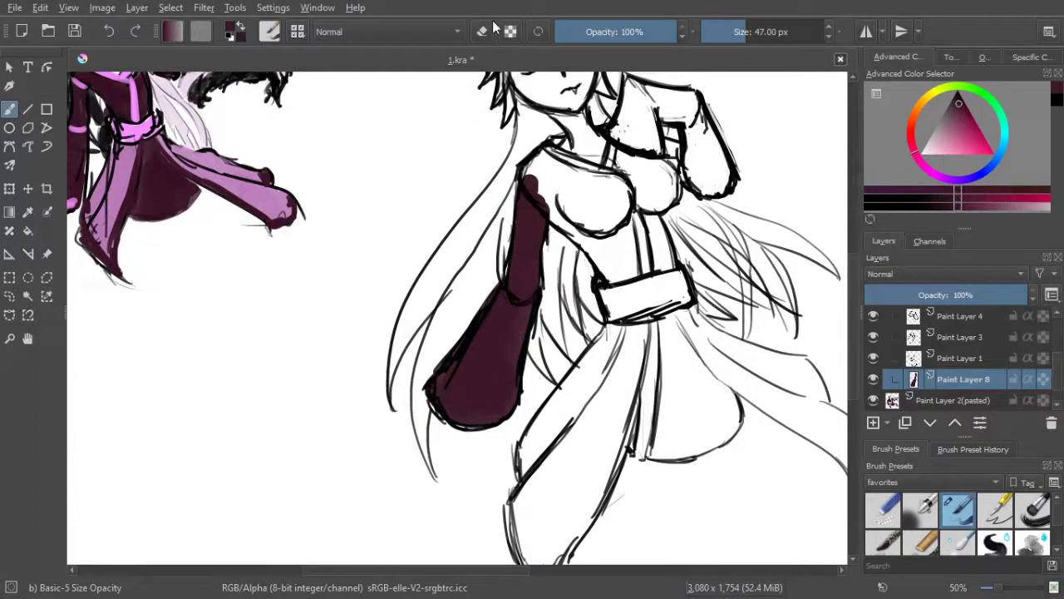
{"action": "left_click", "coordinate": [482, 32]}
{"action": "left_click_drag", "start_coordinate": [539, 276], "coordinate": [546, 320]}
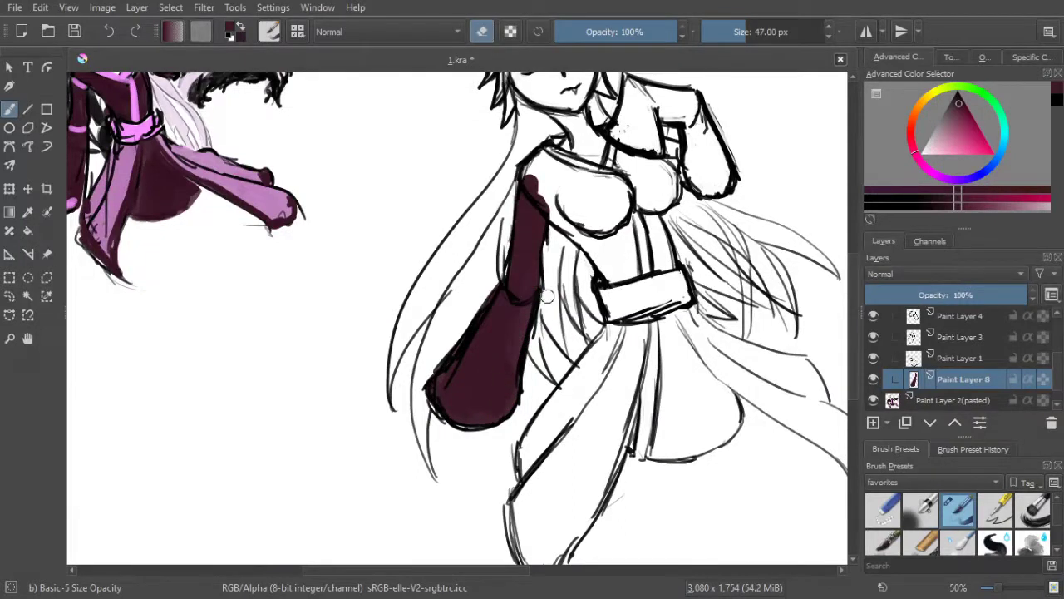
Fill the raised arm's sleeve with the same dark maroon, enlarging the brush to 68 px for the wide areas
{"action": "mouse_move", "coordinate": [620, 198]}
{"action": "left_mouse_down"}
{"action": "mouse_move", "coordinate": [543, 266]}
{"action": "mouse_move", "coordinate": [519, 273]}
{"action": "left_mouse_up"}
{"action": "mouse_move", "coordinate": [539, 215]}
{"action": "left_mouse_down"}
{"action": "mouse_move", "coordinate": [517, 210]}
{"action": "mouse_move", "coordinate": [558, 227]}
{"action": "mouse_move", "coordinate": [556, 167]}
{"action": "mouse_move", "coordinate": [530, 199]}
{"action": "mouse_move", "coordinate": [530, 157]}
{"action": "left_mouse_up"}
{"action": "left_click_drag", "start_coordinate": [553, 172], "coordinate": [578, 176]}
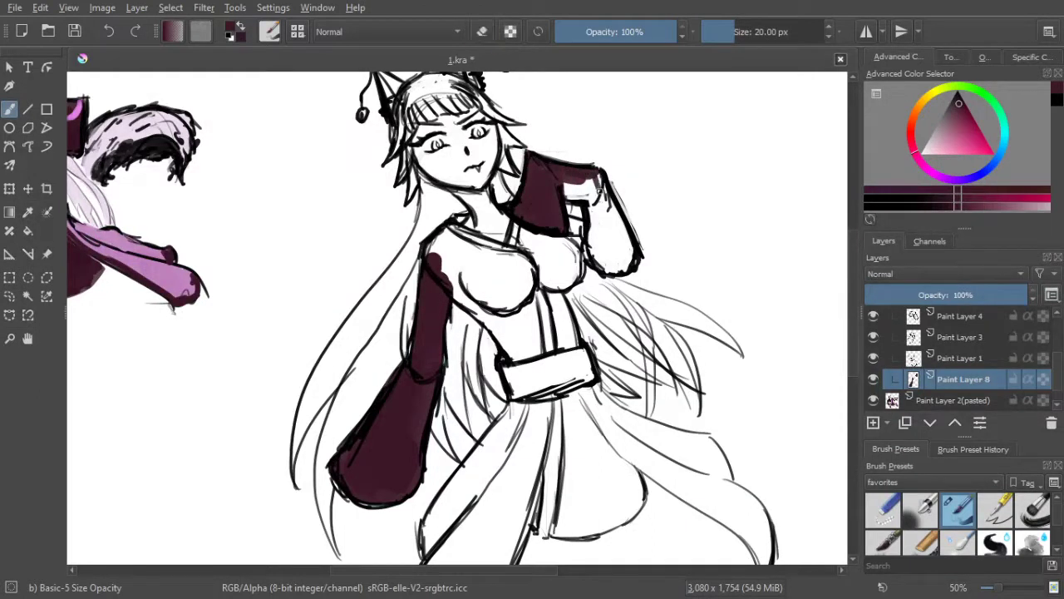
{"action": "key", "text": "bracketright"}
{"action": "key", "text": "bracketright"}
{"action": "key", "text": "bracketright"}
{"action": "key", "text": "bracketright"}
{"action": "key", "text": "bracketright"}
{"action": "key", "text": "bracketright"}
{"action": "key", "text": "bracketright"}
{"action": "key", "text": "bracketright"}
{"action": "key", "text": "bracketright"}
{"action": "key", "text": "bracketright"}
{"action": "key", "text": "bracketright"}
{"action": "key", "text": "bracketright"}
{"action": "key", "text": "bracketright"}
{"action": "key", "text": "bracketright"}
{"action": "key", "text": "bracketright"}
{"action": "mouse_move", "coordinate": [563, 185]}
{"action": "left_mouse_down"}
{"action": "mouse_move", "coordinate": [606, 264]}
{"action": "mouse_move", "coordinate": [627, 256]}
{"action": "mouse_move", "coordinate": [610, 210]}
{"action": "mouse_move", "coordinate": [610, 237]}
{"action": "left_mouse_up"}
{"action": "mouse_move", "coordinate": [528, 211]}
{"action": "left_mouse_down"}
{"action": "mouse_move", "coordinate": [601, 211]}
{"action": "mouse_move", "coordinate": [629, 237]}
{"action": "mouse_move", "coordinate": [584, 218]}
{"action": "mouse_move", "coordinate": [617, 245]}
{"action": "mouse_move", "coordinate": [561, 154]}
{"action": "mouse_move", "coordinate": [581, 185]}
{"action": "left_mouse_up"}
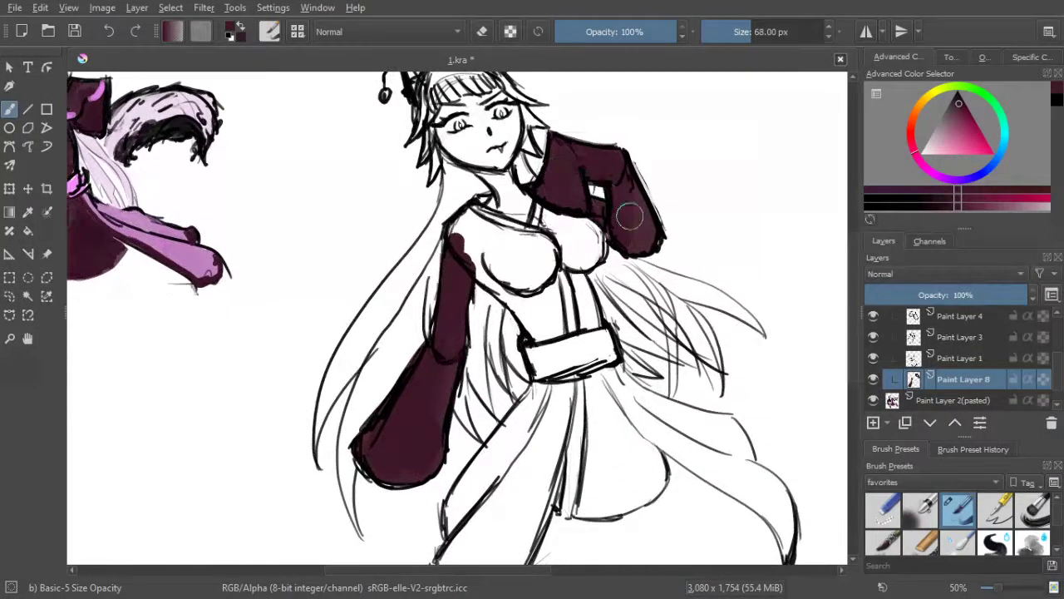
Toggle the visibility of the line layers one by one to identify which one holds the raised sleeve's outline
{"action": "scroll", "coordinate": [623, 191], "scroll_direction": "up", "scroll_amount": 2}
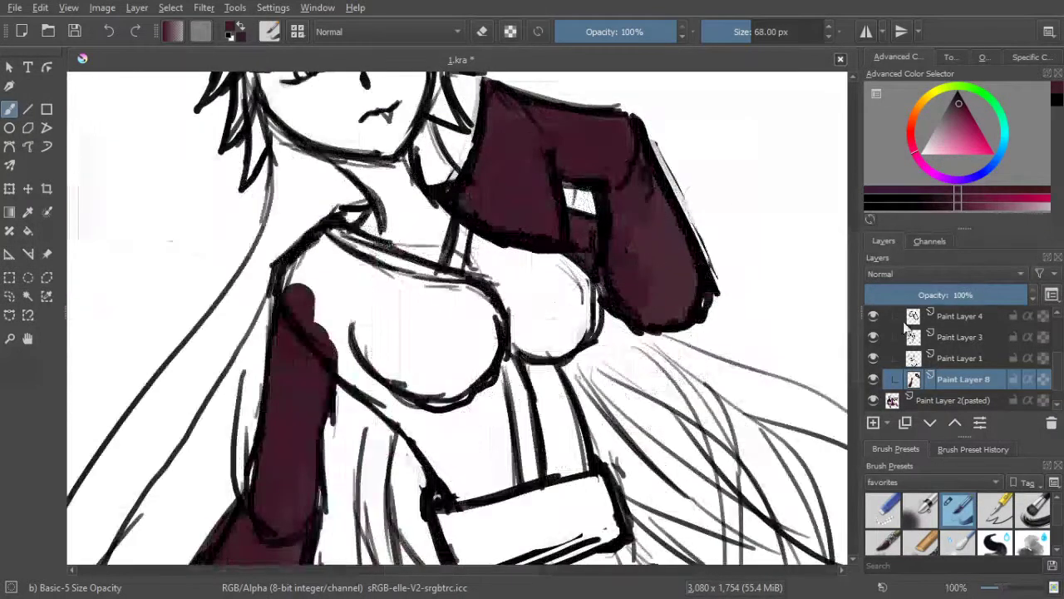
{"action": "left_click", "coordinate": [873, 360]}
{"action": "left_click", "coordinate": [873, 359]}
{"action": "left_click", "coordinate": [873, 339]}
{"action": "left_click", "coordinate": [873, 340]}
{"action": "scroll", "coordinate": [874, 343], "scroll_direction": "up", "scroll_amount": 1}
{"action": "left_click", "coordinate": [876, 350]}
{"action": "left_click", "coordinate": [876, 347]}
{"action": "left_click", "coordinate": [875, 336]}
{"action": "left_click", "coordinate": [875, 336]}
{"action": "left_click", "coordinate": [876, 316]}
{"action": "left_click", "coordinate": [873, 315]}
{"action": "left_click", "coordinate": [873, 377]}
{"action": "left_click", "coordinate": [873, 376]}
Erase the stray lines at the inner bend of the raised sleeve on Paint Layer 4, reducing the eraser to 14 px
{"action": "left_click", "coordinate": [955, 378]}
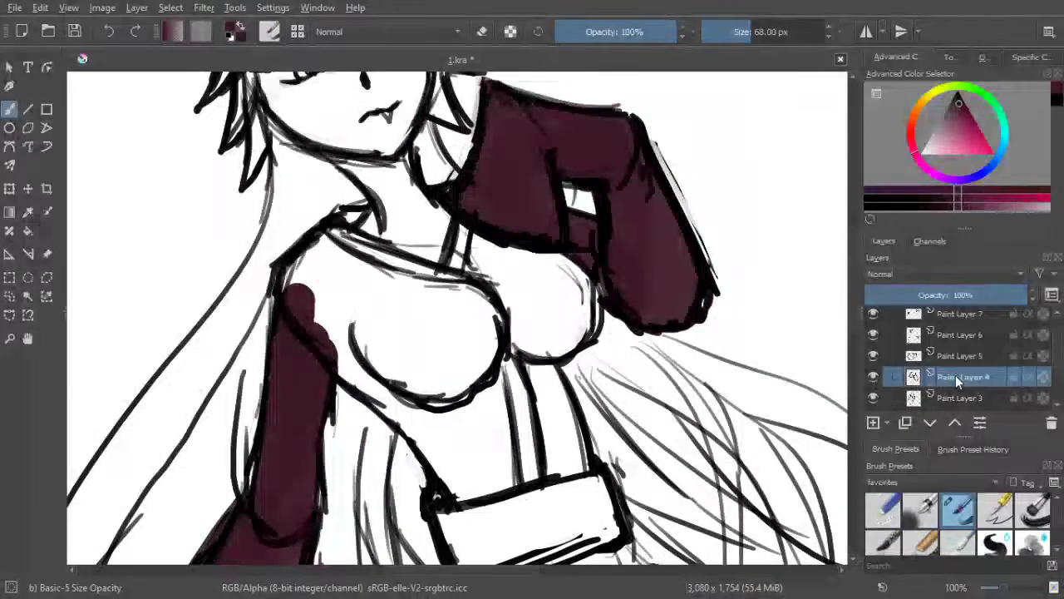
{"action": "left_click", "coordinate": [483, 31]}
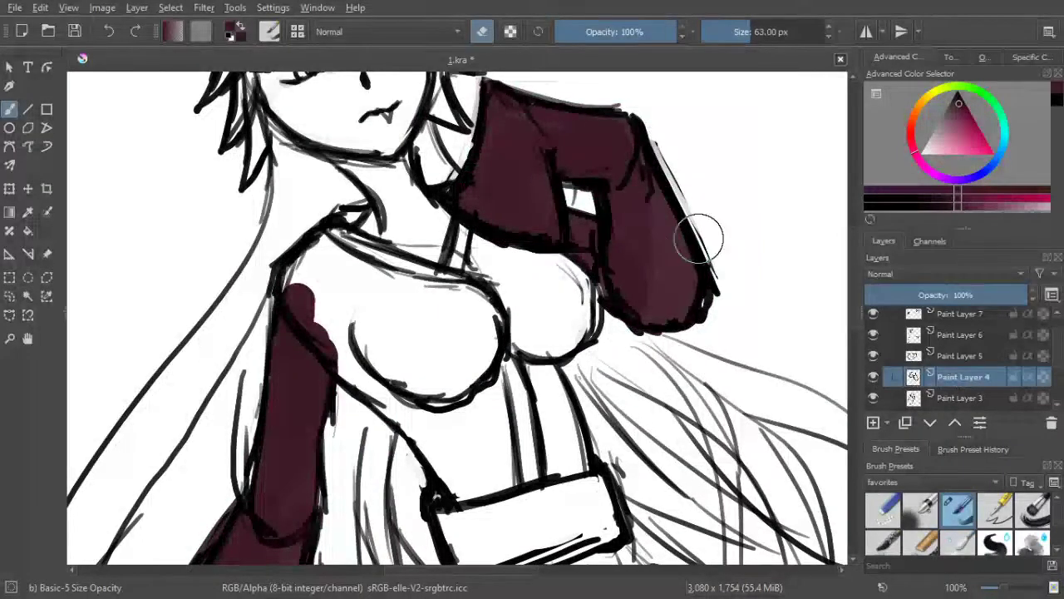
{"action": "key", "text": "bracketleft"}
{"action": "key", "text": "bracketleft"}
{"action": "key", "text": "bracketleft"}
{"action": "key", "text": "bracketleft"}
{"action": "key", "text": "bracketleft"}
{"action": "key", "text": "bracketleft"}
{"action": "key", "text": "bracketleft"}
{"action": "key", "text": "bracketleft"}
{"action": "key", "text": "bracketleft"}
{"action": "key", "text": "bracketleft"}
{"action": "key", "text": "bracketleft"}
{"action": "key", "text": "bracketleft"}
{"action": "key", "text": "bracketleft"}
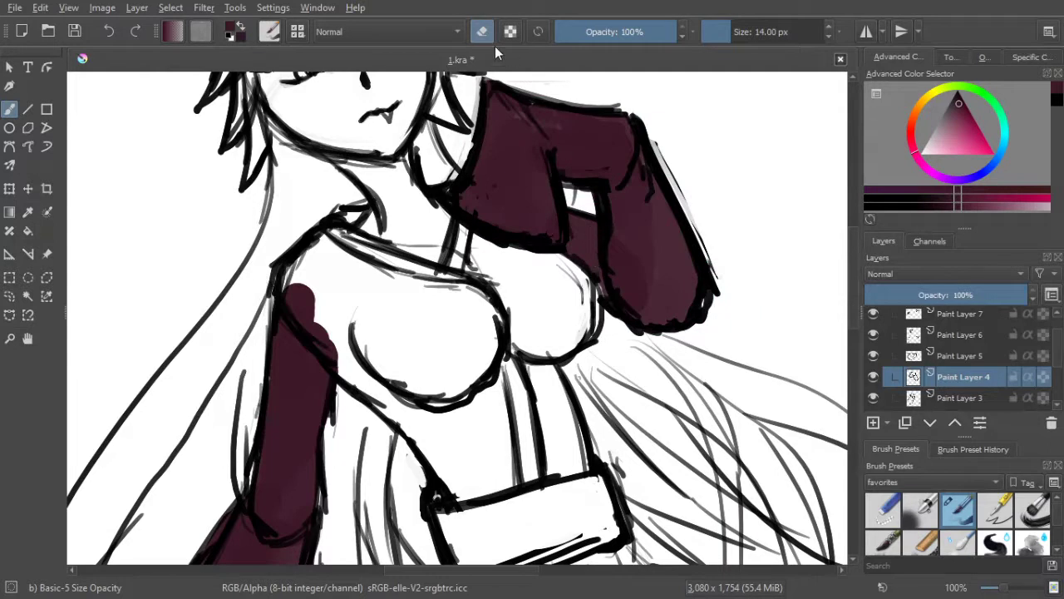
{"action": "key", "text": "e"}
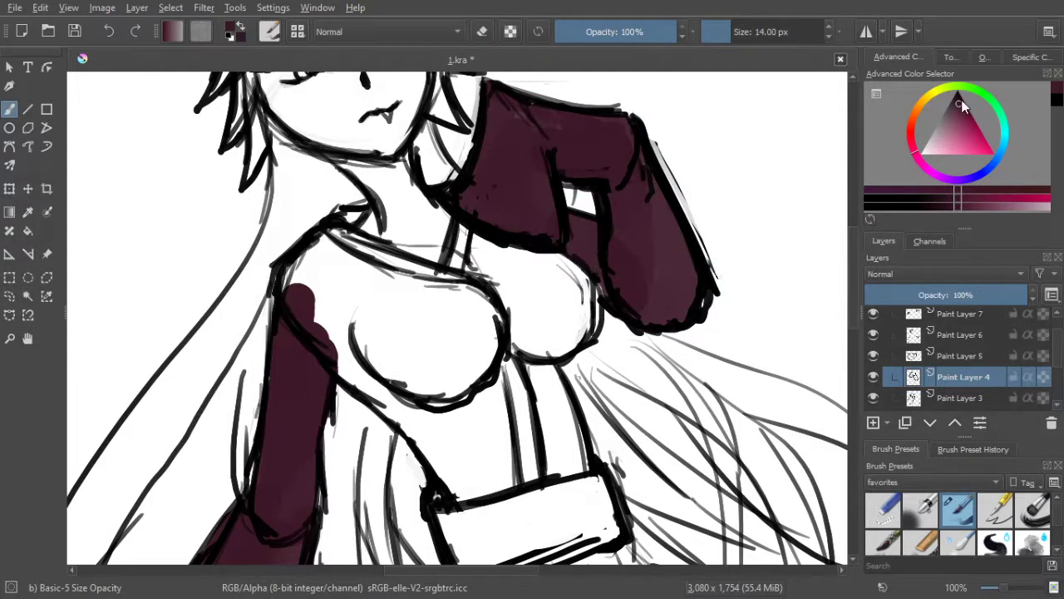
Switch the colour to black and redraw the raised upper sleeve's lower corner and inner edge
{"action": "left_click_drag", "start_coordinate": [962, 105], "coordinate": [958, 93]}
{"action": "left_click_drag", "start_coordinate": [554, 244], "coordinate": [558, 246]}
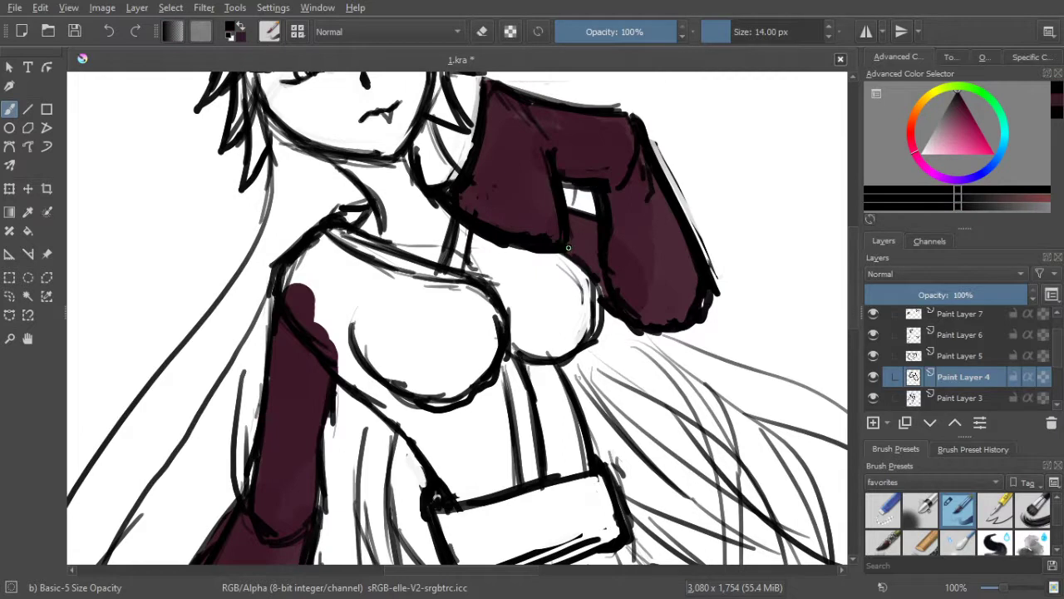
{"action": "left_click_drag", "start_coordinate": [556, 169], "coordinate": [570, 241]}
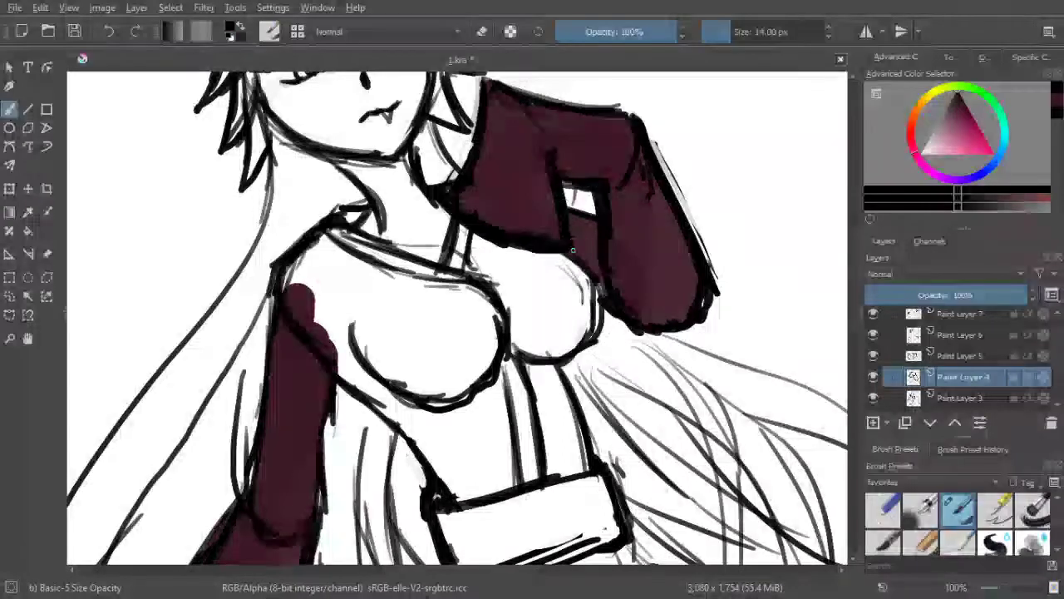
Fill the shoulder and bodice down to the belt with the dark maroon on Paint Layer 8, using a 51 px brush
{"action": "scroll", "coordinate": [979, 381], "scroll_direction": "down", "scroll_amount": 2}
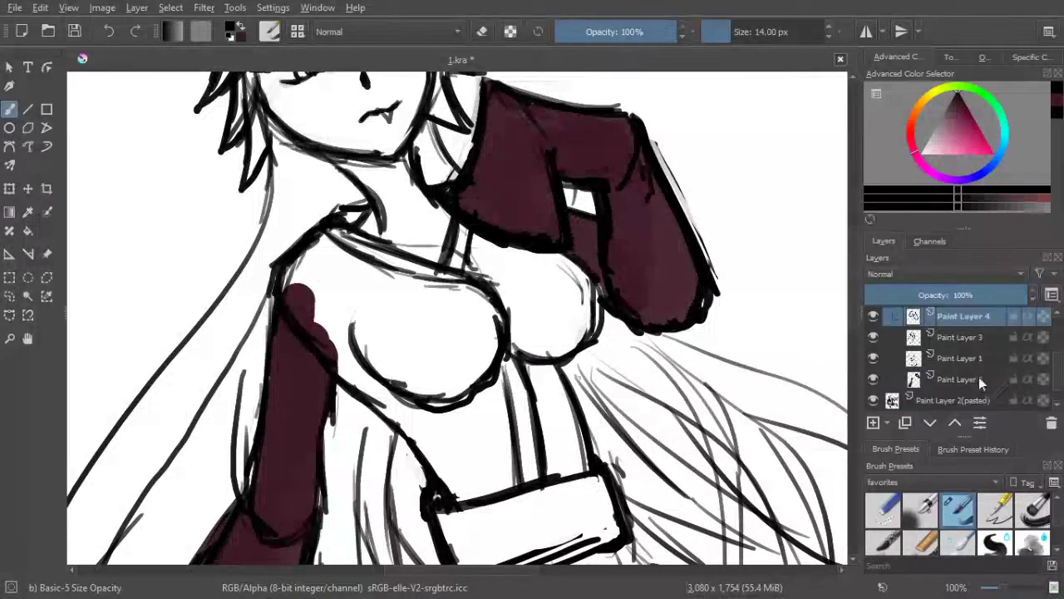
{"action": "left_click", "coordinate": [974, 380]}
{"action": "scroll", "coordinate": [656, 392], "scroll_direction": "down", "scroll_amount": 1}
{"action": "left_click_drag", "start_coordinate": [656, 392], "coordinate": [682, 336]}
{"action": "key", "text": "bracketright"}
{"action": "key", "text": "bracketright"}
{"action": "key", "text": "bracketright"}
{"action": "key", "text": "bracketright"}
{"action": "key", "text": "bracketright"}
{"action": "key", "text": "bracketright"}
{"action": "key", "text": "bracketright"}
{"action": "key", "text": "bracketright"}
{"action": "key", "text": "bracketright"}
{"action": "key", "text": "bracketright"}
{"action": "key", "text": "bracketright"}
{"action": "key", "text": "bracketright"}
{"action": "key", "text": "bracketright"}
{"action": "key", "text": "bracketright"}
{"action": "key", "text": "bracketright"}
{"action": "key", "text": "bracketright"}
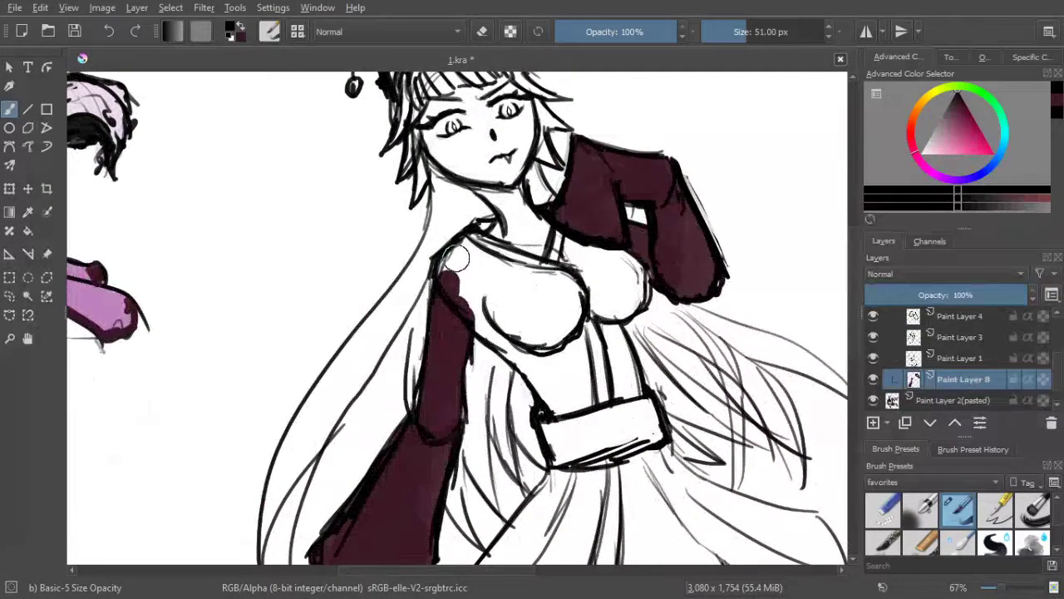
{"action": "left_click", "coordinate": [1059, 101]}
{"action": "mouse_move", "coordinate": [503, 244]}
{"action": "left_mouse_down"}
{"action": "mouse_move", "coordinate": [459, 269]}
{"action": "mouse_move", "coordinate": [448, 265]}
{"action": "mouse_move", "coordinate": [464, 248]}
{"action": "mouse_move", "coordinate": [521, 276]}
{"action": "mouse_move", "coordinate": [461, 288]}
{"action": "mouse_move", "coordinate": [477, 318]}
{"action": "mouse_move", "coordinate": [524, 351]}
{"action": "mouse_move", "coordinate": [496, 288]}
{"action": "mouse_move", "coordinate": [538, 312]}
{"action": "mouse_move", "coordinate": [547, 286]}
{"action": "mouse_move", "coordinate": [533, 274]}
{"action": "mouse_move", "coordinate": [567, 281]}
{"action": "mouse_move", "coordinate": [576, 326]}
{"action": "mouse_move", "coordinate": [578, 299]}
{"action": "mouse_move", "coordinate": [572, 329]}
{"action": "mouse_move", "coordinate": [559, 278]}
{"action": "mouse_move", "coordinate": [572, 268]}
{"action": "mouse_move", "coordinate": [573, 237]}
{"action": "mouse_move", "coordinate": [598, 281]}
{"action": "mouse_move", "coordinate": [612, 256]}
{"action": "mouse_move", "coordinate": [627, 276]}
{"action": "mouse_move", "coordinate": [630, 262]}
{"action": "mouse_move", "coordinate": [637, 294]}
{"action": "mouse_move", "coordinate": [605, 307]}
{"action": "mouse_move", "coordinate": [585, 298]}
{"action": "mouse_move", "coordinate": [612, 294]}
{"action": "mouse_move", "coordinate": [547, 254]}
{"action": "left_mouse_up"}
{"action": "mouse_move", "coordinate": [482, 294]}
{"action": "left_mouse_down"}
{"action": "mouse_move", "coordinate": [513, 311]}
{"action": "mouse_move", "coordinate": [520, 344]}
{"action": "mouse_move", "coordinate": [553, 334]}
{"action": "mouse_move", "coordinate": [578, 360]}
{"action": "mouse_move", "coordinate": [572, 333]}
{"action": "mouse_move", "coordinate": [594, 302]}
{"action": "mouse_move", "coordinate": [607, 348]}
{"action": "left_mouse_up"}
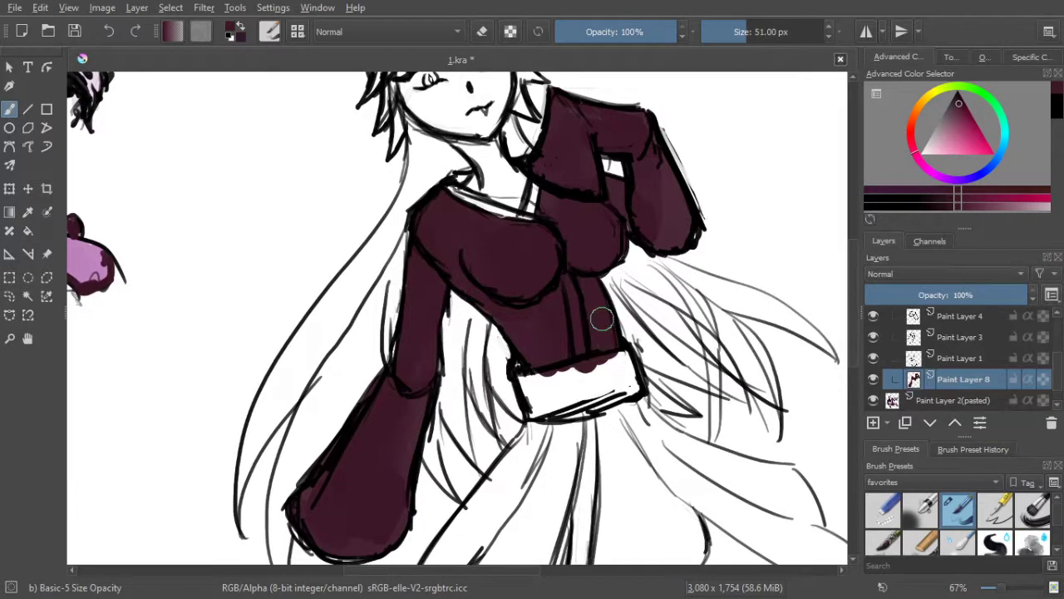
{"action": "mouse_move", "coordinate": [560, 304]}
{"action": "left_mouse_down"}
{"action": "mouse_move", "coordinate": [574, 258]}
{"action": "mouse_move", "coordinate": [765, 306]}
{"action": "mouse_move", "coordinate": [564, 287]}
{"action": "mouse_move", "coordinate": [575, 353]}
{"action": "mouse_move", "coordinate": [591, 357]}
{"action": "mouse_move", "coordinate": [622, 327]}
{"action": "mouse_move", "coordinate": [631, 347]}
{"action": "mouse_move", "coordinate": [661, 350]}
{"action": "mouse_move", "coordinate": [670, 328]}
{"action": "mouse_move", "coordinate": [661, 312]}
{"action": "mouse_move", "coordinate": [648, 333]}
{"action": "mouse_move", "coordinate": [611, 321]}
{"action": "mouse_move", "coordinate": [541, 212]}
{"action": "mouse_move", "coordinate": [781, 397]}
{"action": "mouse_move", "coordinate": [835, 381]}
{"action": "mouse_move", "coordinate": [573, 384]}
{"action": "mouse_move", "coordinate": [593, 435]}
{"action": "mouse_move", "coordinate": [584, 427]}
{"action": "mouse_move", "coordinate": [595, 411]}
{"action": "mouse_move", "coordinate": [594, 346]}
{"action": "left_mouse_up"}
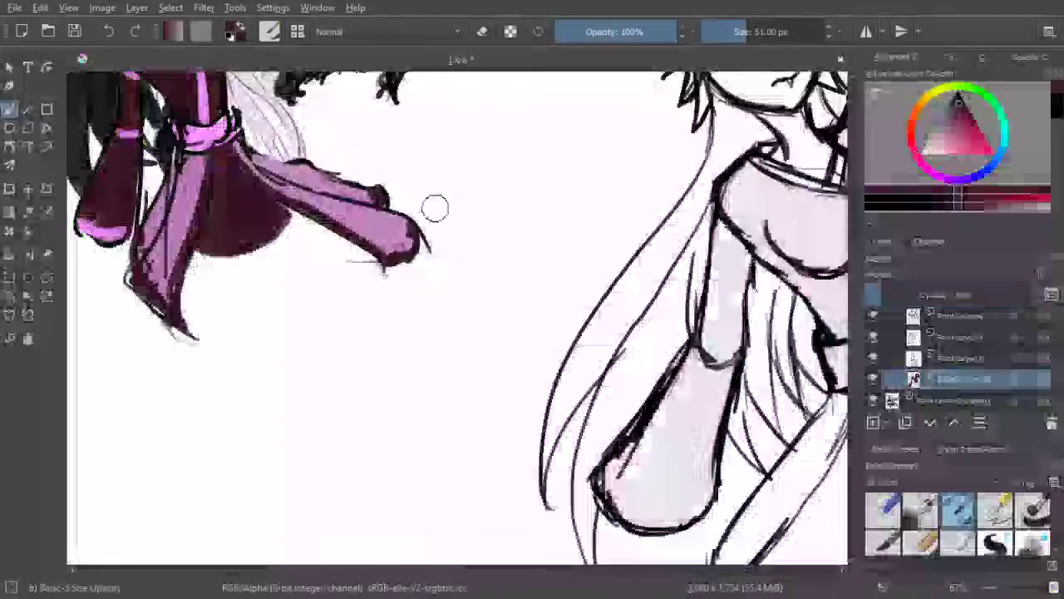
{"action": "left_click_drag", "start_coordinate": [435, 207], "coordinate": [395, 242]}
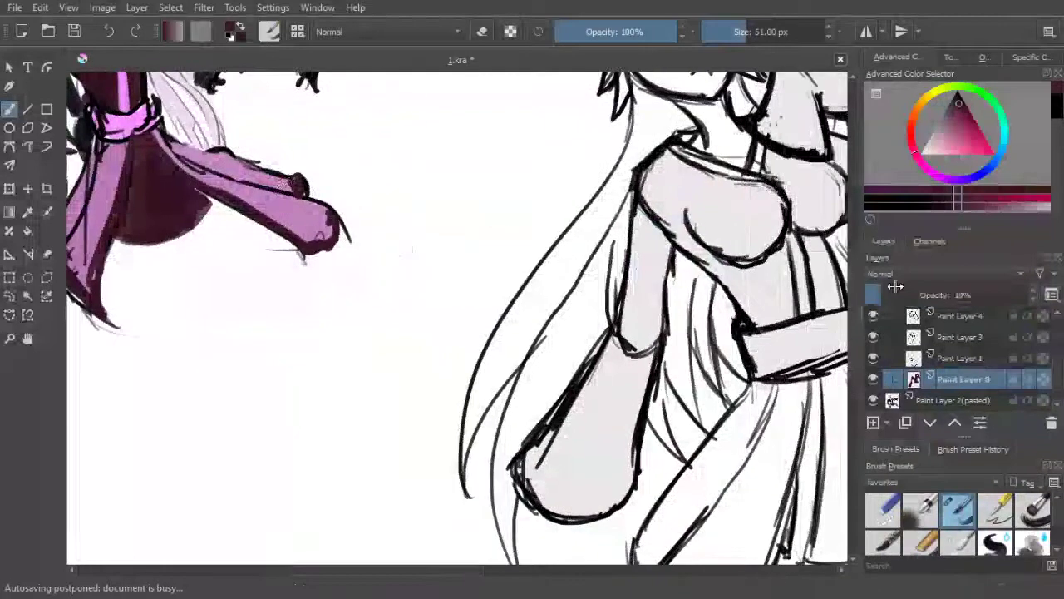
Restore Paint Layer 8 to 100% opacity and fill the left skirt panel with the light mauve sampled from the reference's robe
{"action": "left_click_drag", "start_coordinate": [903, 293], "coordinate": [1037, 289]}
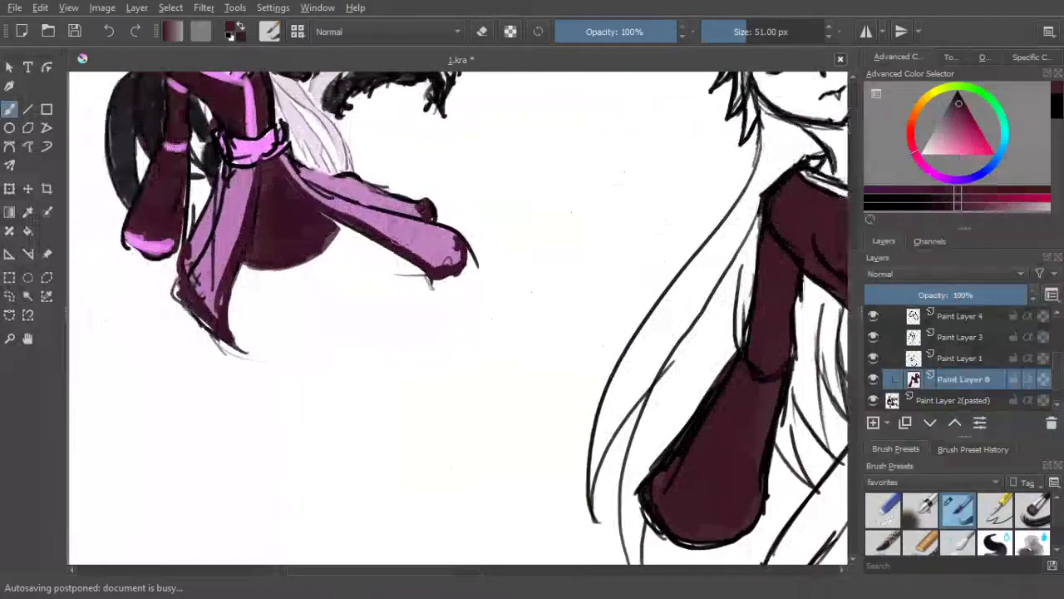
{"action": "left_click", "coordinate": [419, 233], "text": "ctrl"}
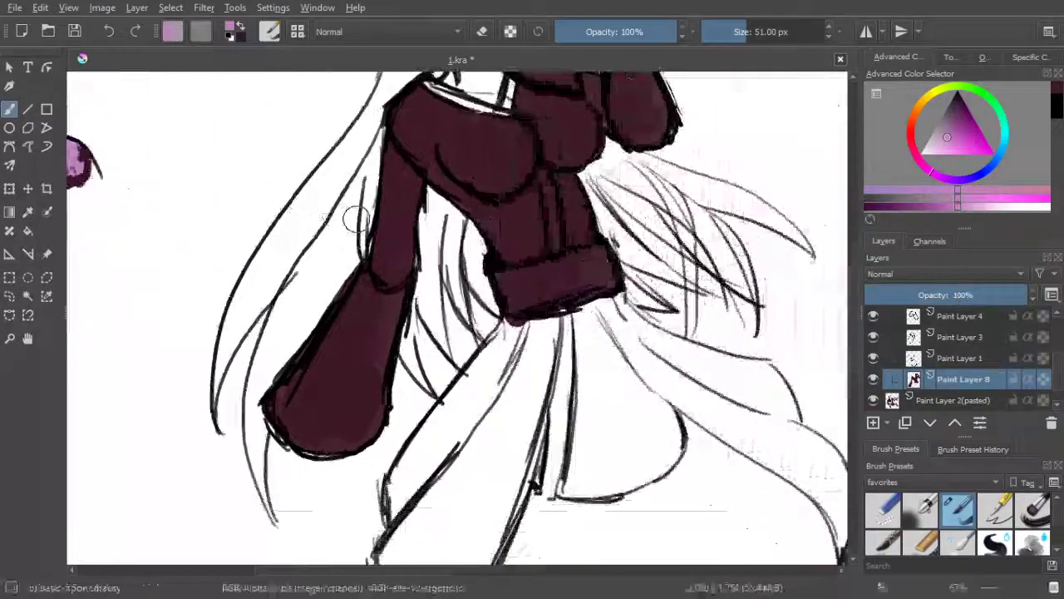
{"action": "mouse_move", "coordinate": [365, 238]}
{"action": "left_mouse_down"}
{"action": "mouse_move", "coordinate": [342, 224]}
{"action": "mouse_move", "coordinate": [652, 311]}
{"action": "mouse_move", "coordinate": [565, 274]}
{"action": "mouse_move", "coordinate": [449, 197]}
{"action": "left_mouse_up"}
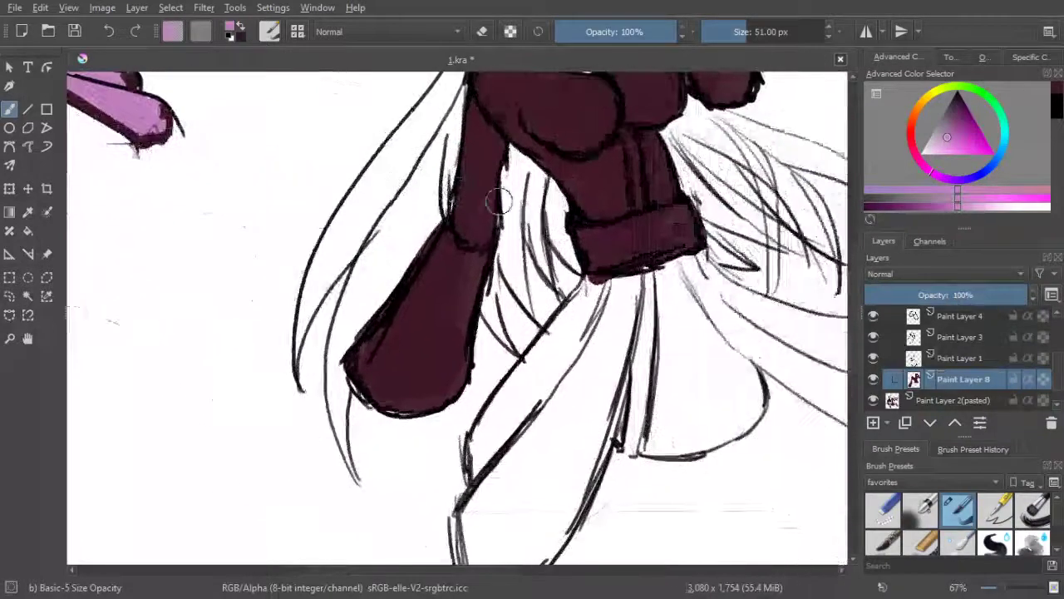
{"action": "mouse_move", "coordinate": [579, 309]}
{"action": "left_mouse_down"}
{"action": "mouse_move", "coordinate": [575, 355]}
{"action": "mouse_move", "coordinate": [595, 288]}
{"action": "mouse_move", "coordinate": [629, 277]}
{"action": "mouse_move", "coordinate": [622, 338]}
{"action": "mouse_move", "coordinate": [609, 349]}
{"action": "mouse_move", "coordinate": [624, 300]}
{"action": "mouse_move", "coordinate": [544, 405]}
{"action": "mouse_move", "coordinate": [570, 315]}
{"action": "mouse_move", "coordinate": [538, 368]}
{"action": "mouse_move", "coordinate": [560, 330]}
{"action": "mouse_move", "coordinate": [536, 364]}
{"action": "mouse_move", "coordinate": [531, 333]}
{"action": "mouse_move", "coordinate": [531, 366]}
{"action": "mouse_move", "coordinate": [489, 423]}
{"action": "left_mouse_up"}
{"action": "scroll", "coordinate": [489, 422], "scroll_direction": "down", "scroll_amount": 3}
{"action": "mouse_move", "coordinate": [498, 320]}
{"action": "left_mouse_down"}
{"action": "mouse_move", "coordinate": [491, 364]}
{"action": "mouse_move", "coordinate": [488, 340]}
{"action": "mouse_move", "coordinate": [513, 307]}
{"action": "mouse_move", "coordinate": [519, 324]}
{"action": "mouse_move", "coordinate": [582, 254]}
{"action": "mouse_move", "coordinate": [600, 257]}
{"action": "mouse_move", "coordinate": [577, 321]}
{"action": "mouse_move", "coordinate": [626, 220]}
{"action": "mouse_move", "coordinate": [583, 346]}
{"action": "mouse_move", "coordinate": [616, 291]}
{"action": "mouse_move", "coordinate": [590, 356]}
{"action": "mouse_move", "coordinate": [597, 366]}
{"action": "mouse_move", "coordinate": [551, 395]}
{"action": "mouse_move", "coordinate": [577, 327]}
{"action": "mouse_move", "coordinate": [511, 391]}
{"action": "mouse_move", "coordinate": [527, 356]}
{"action": "mouse_move", "coordinate": [517, 369]}
{"action": "mouse_move", "coordinate": [517, 343]}
{"action": "mouse_move", "coordinate": [530, 338]}
{"action": "mouse_move", "coordinate": [473, 399]}
{"action": "mouse_move", "coordinate": [496, 473]}
{"action": "mouse_move", "coordinate": [510, 391]}
{"action": "mouse_move", "coordinate": [512, 453]}
{"action": "mouse_move", "coordinate": [542, 431]}
{"action": "left_mouse_up"}
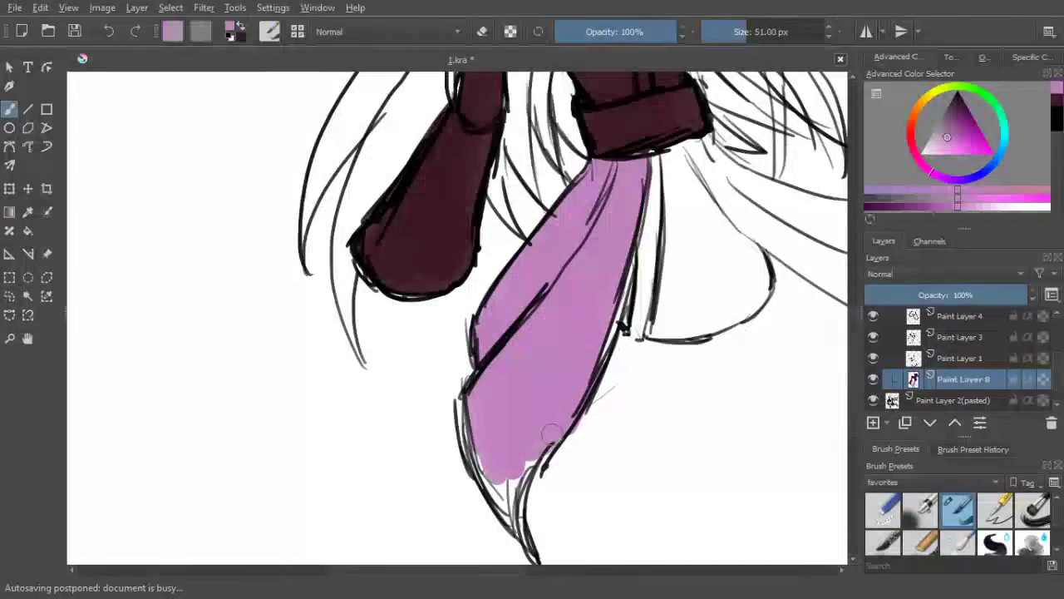
{"action": "mouse_move", "coordinate": [480, 454]}
{"action": "left_mouse_down"}
{"action": "mouse_move", "coordinate": [506, 490]}
{"action": "mouse_move", "coordinate": [498, 452]}
{"action": "left_mouse_up"}
Fill the lower fold of the flowing right skirt panel with the mauve, reducing the brush to 24 px for its tip
{"action": "mouse_move", "coordinate": [556, 327]}
{"action": "left_mouse_down"}
{"action": "mouse_move", "coordinate": [581, 336]}
{"action": "mouse_move", "coordinate": [420, 378]}
{"action": "mouse_move", "coordinate": [344, 425]}
{"action": "left_mouse_up"}
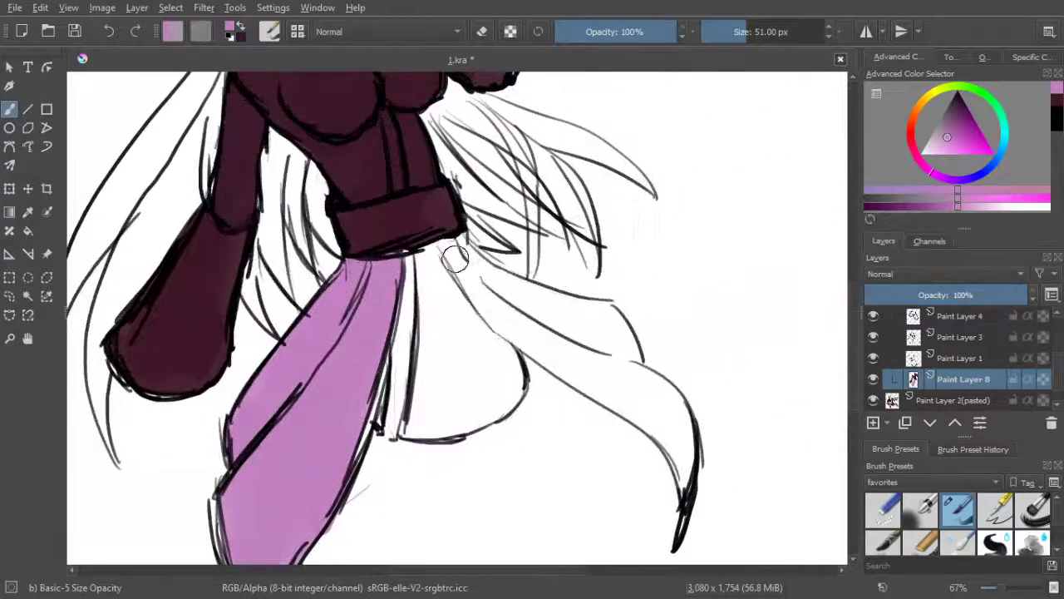
{"action": "left_click_drag", "start_coordinate": [440, 243], "coordinate": [505, 323]}
{"action": "mouse_move", "coordinate": [455, 256]}
{"action": "left_mouse_down"}
{"action": "mouse_move", "coordinate": [519, 333]}
{"action": "mouse_move", "coordinate": [494, 318]}
{"action": "mouse_move", "coordinate": [503, 330]}
{"action": "mouse_move", "coordinate": [565, 368]}
{"action": "left_mouse_up"}
{"action": "mouse_move", "coordinate": [491, 284]}
{"action": "left_mouse_down"}
{"action": "mouse_move", "coordinate": [638, 383]}
{"action": "mouse_move", "coordinate": [589, 305]}
{"action": "mouse_move", "coordinate": [580, 328]}
{"action": "mouse_move", "coordinate": [614, 352]}
{"action": "left_mouse_up"}
{"action": "mouse_move", "coordinate": [571, 317]}
{"action": "left_mouse_down"}
{"action": "mouse_move", "coordinate": [598, 332]}
{"action": "mouse_move", "coordinate": [596, 318]}
{"action": "mouse_move", "coordinate": [628, 363]}
{"action": "left_mouse_up"}
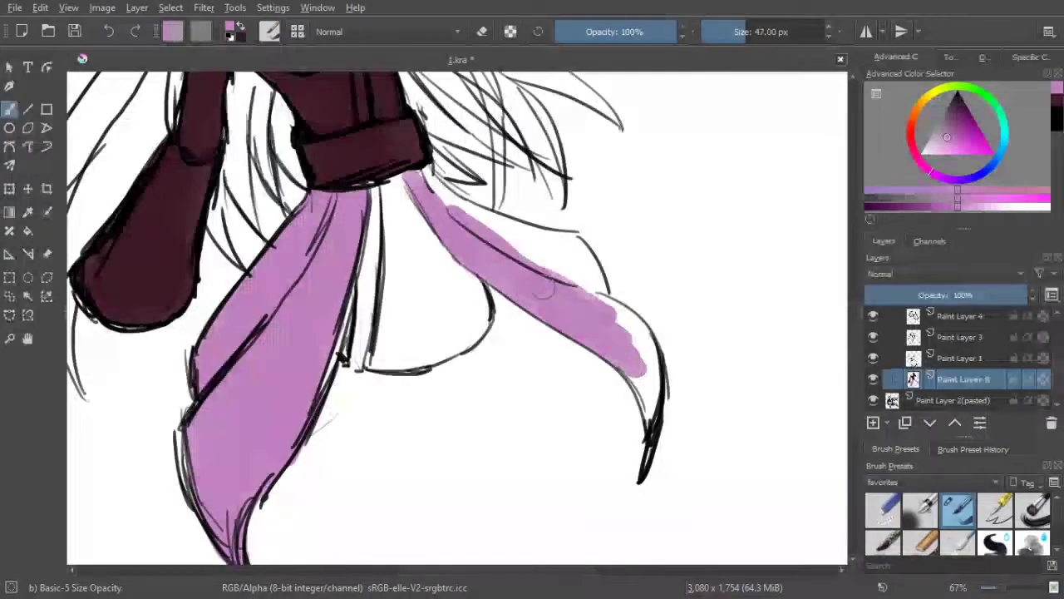
{"action": "key", "text": "bracketleft"}
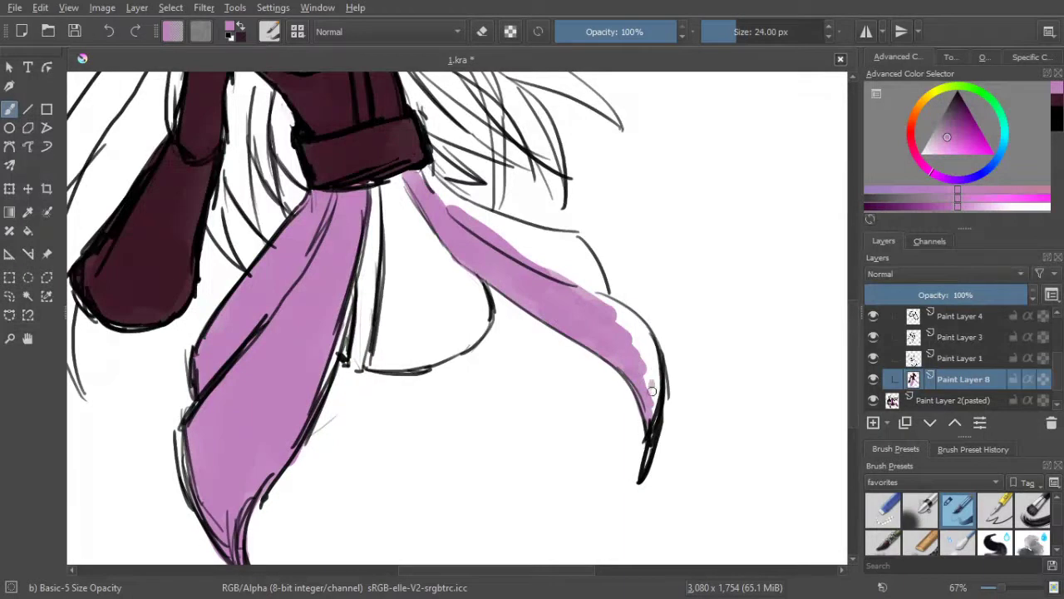
{"action": "left_click_drag", "start_coordinate": [653, 396], "coordinate": [653, 349]}
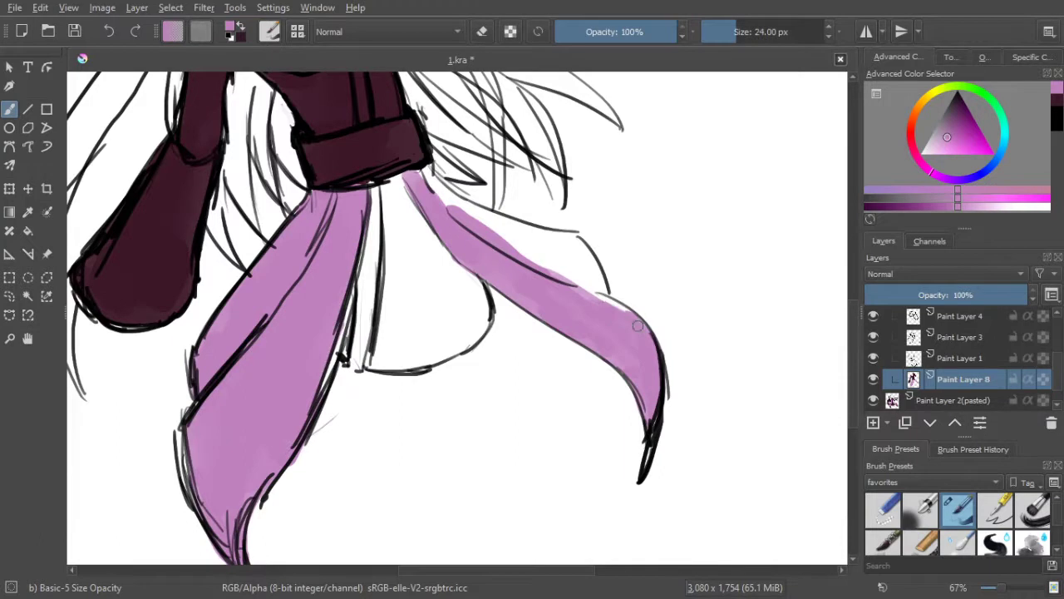
Fill the upper fold of the flowing right skirt panel with the same mauve, using a 28 px brush
{"action": "left_click_drag", "start_coordinate": [448, 198], "coordinate": [478, 269]}
{"action": "key", "text": "bracketright"}
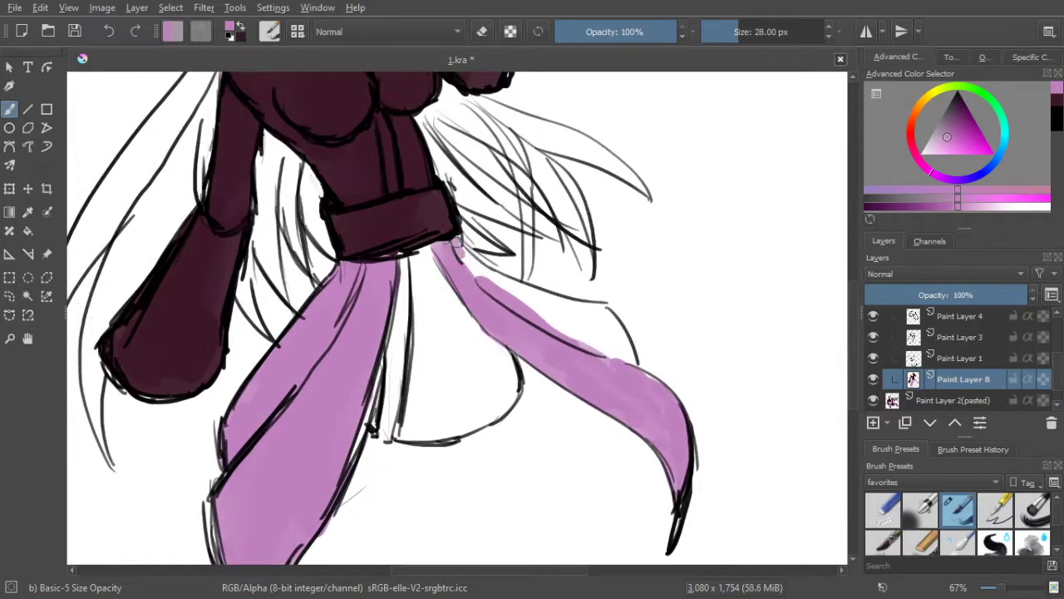
{"action": "left_click_drag", "start_coordinate": [464, 258], "coordinate": [470, 260]}
{"action": "mouse_move", "coordinate": [524, 302]}
{"action": "left_mouse_down"}
{"action": "mouse_move", "coordinate": [573, 314]}
{"action": "mouse_move", "coordinate": [551, 328]}
{"action": "left_mouse_up"}
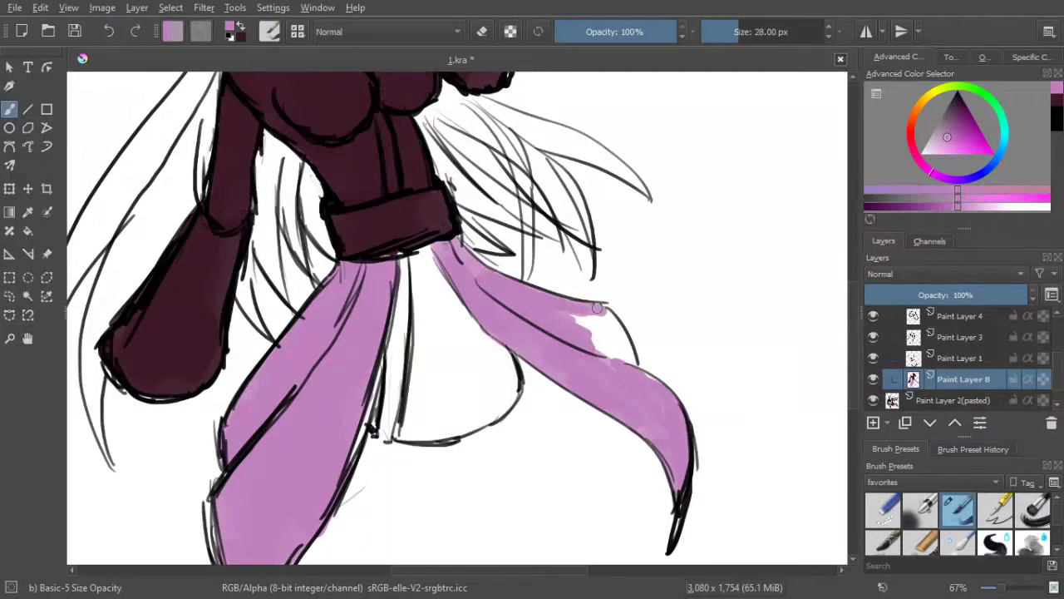
{"action": "left_click_drag", "start_coordinate": [615, 330], "coordinate": [630, 369]}
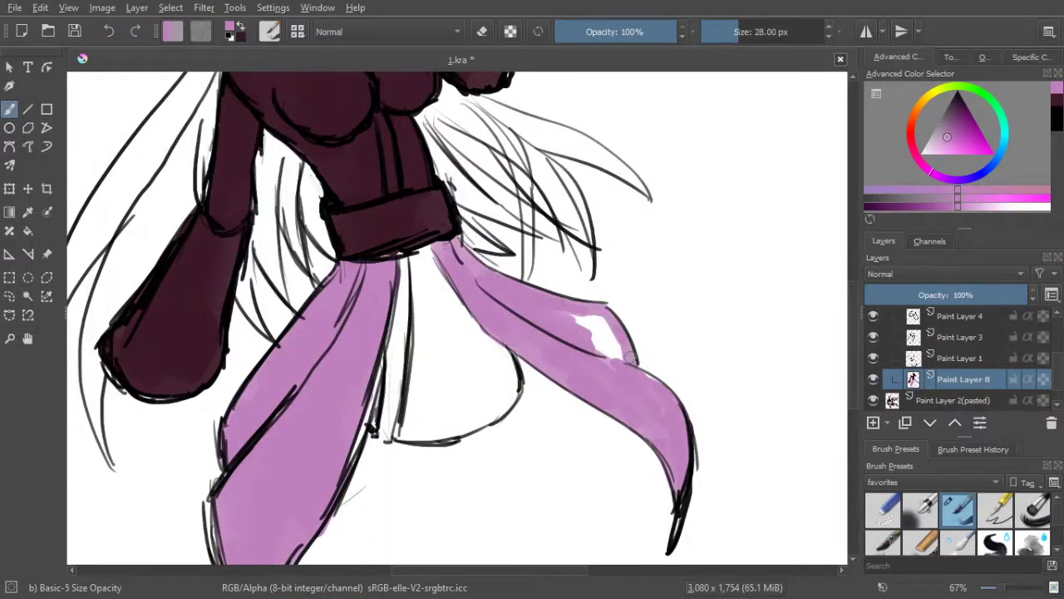
{"action": "mouse_move", "coordinate": [614, 351]}
{"action": "left_mouse_down"}
{"action": "mouse_move", "coordinate": [597, 332]}
{"action": "mouse_move", "coordinate": [604, 324]}
{"action": "mouse_move", "coordinate": [572, 311]}
{"action": "left_mouse_up"}
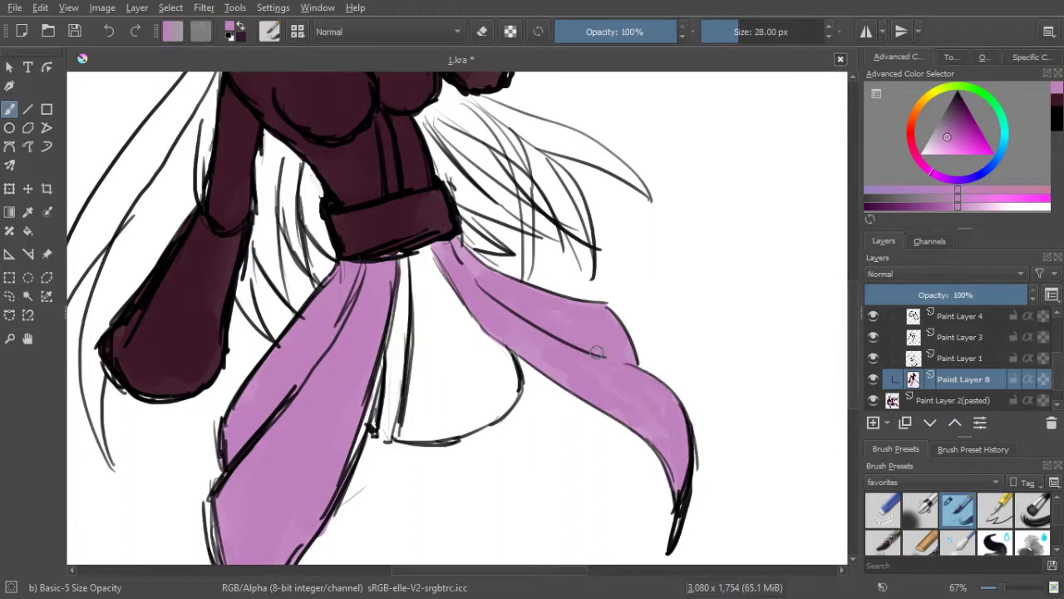
Switch back to the dark maroon and paint along the edges of the central skirt panel below the belt
{"action": "left_click_drag", "start_coordinate": [489, 277], "coordinate": [638, 363]}
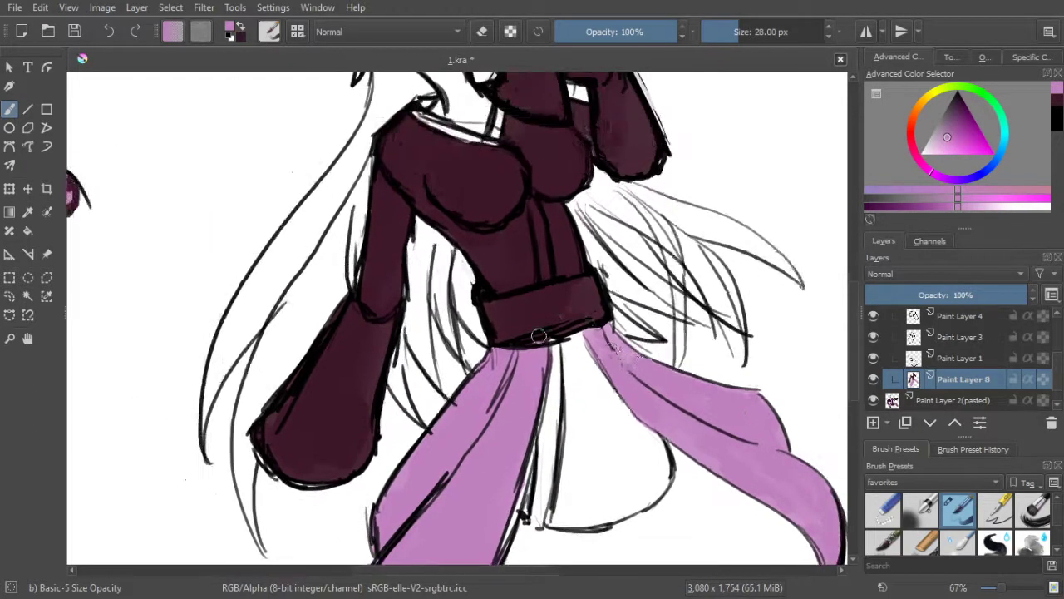
{"action": "left_click_drag", "start_coordinate": [546, 317], "coordinate": [549, 323]}
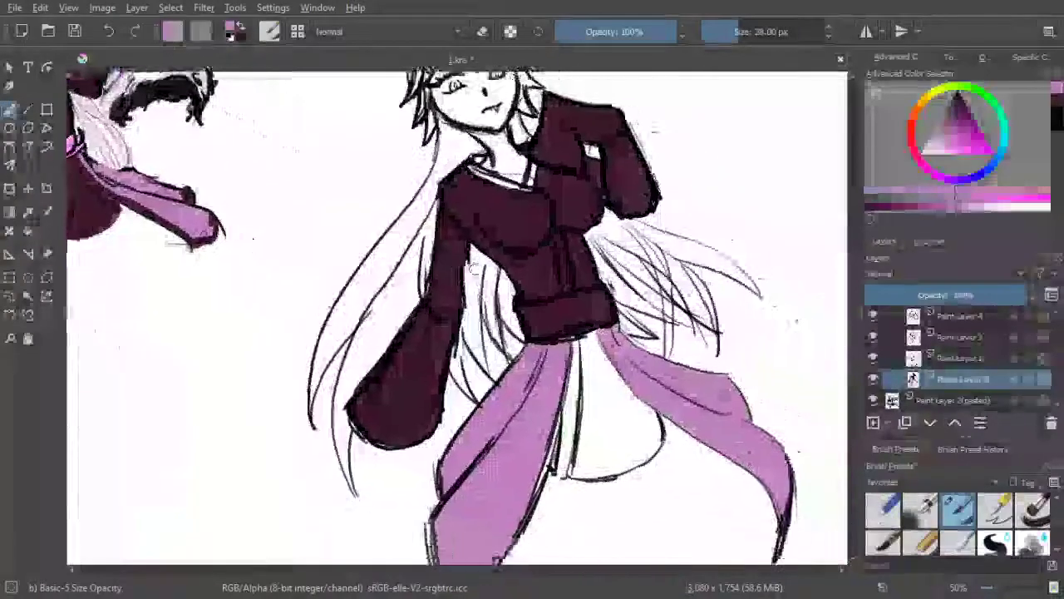
{"action": "left_click", "coordinate": [1056, 100]}
{"action": "left_click_drag", "start_coordinate": [641, 383], "coordinate": [633, 319]}
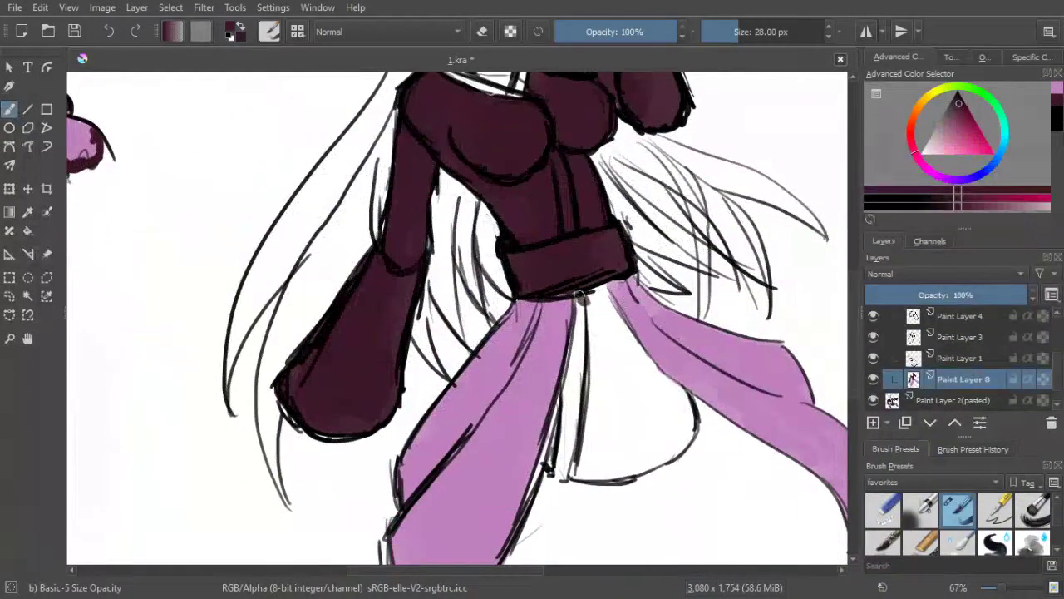
{"action": "mouse_move", "coordinate": [579, 307]}
{"action": "left_mouse_down"}
{"action": "mouse_move", "coordinate": [586, 339]}
{"action": "mouse_move", "coordinate": [612, 302]}
{"action": "mouse_move", "coordinate": [650, 378]}
{"action": "left_mouse_up"}
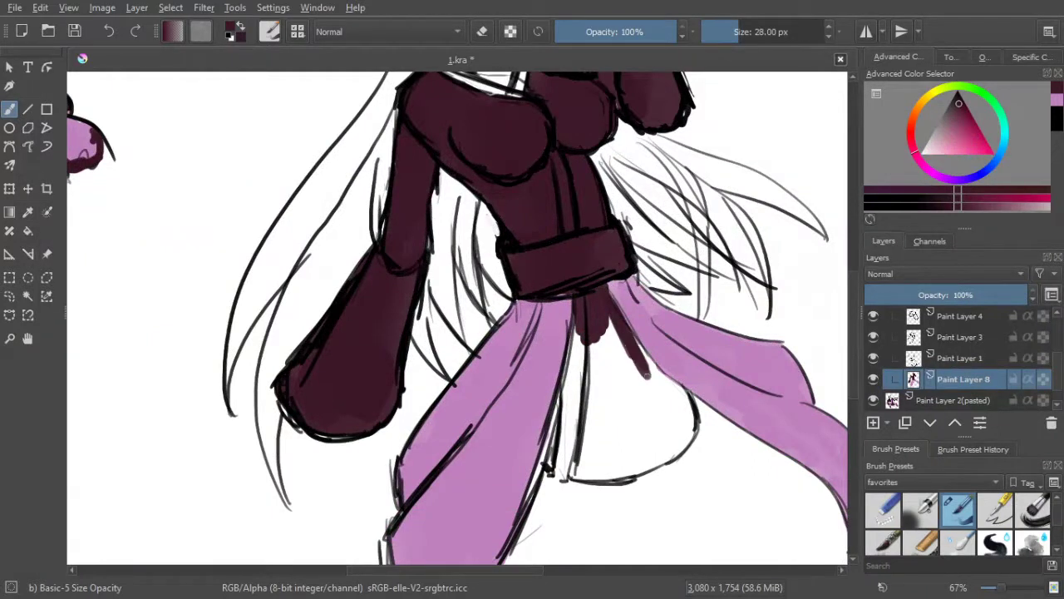
{"action": "left_click_drag", "start_coordinate": [632, 337], "coordinate": [677, 399]}
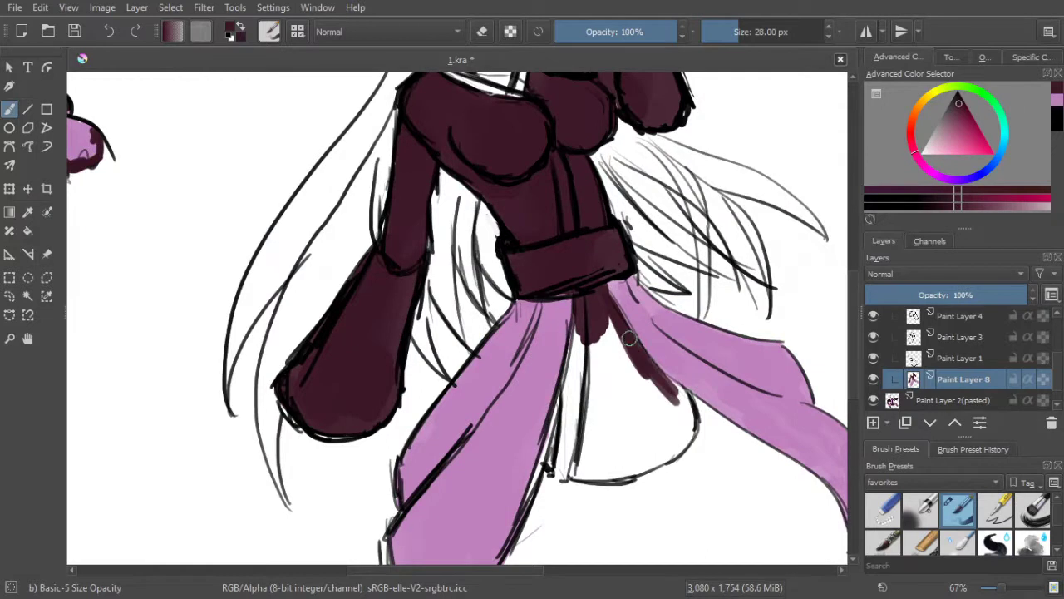
{"action": "mouse_move", "coordinate": [679, 389]}
{"action": "left_mouse_down"}
{"action": "mouse_move", "coordinate": [665, 378]}
{"action": "mouse_move", "coordinate": [687, 416]}
{"action": "mouse_move", "coordinate": [670, 405]}
{"action": "left_mouse_up"}
{"action": "mouse_move", "coordinate": [592, 332]}
{"action": "left_mouse_down"}
{"action": "mouse_move", "coordinate": [582, 387]}
{"action": "mouse_move", "coordinate": [573, 360]}
{"action": "mouse_move", "coordinate": [610, 263]}
{"action": "mouse_move", "coordinate": [572, 288]}
{"action": "mouse_move", "coordinate": [552, 366]}
{"action": "mouse_move", "coordinate": [574, 370]}
{"action": "mouse_move", "coordinate": [567, 343]}
{"action": "mouse_move", "coordinate": [579, 288]}
{"action": "mouse_move", "coordinate": [568, 326]}
{"action": "left_mouse_up"}
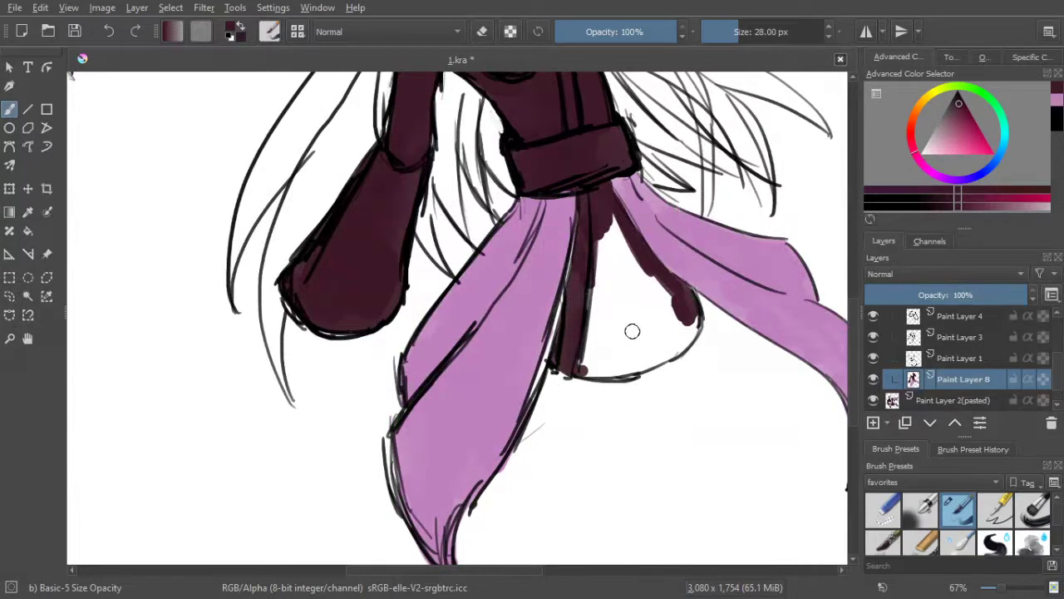
Enlarge the brush to 73 px and fill the rest of the central skirt panel with the dark maroon
{"action": "key", "text": "bracketright"}
{"action": "key", "text": "bracketright"}
{"action": "key", "text": "bracketright"}
{"action": "key", "text": "bracketright"}
{"action": "key", "text": "bracketright"}
{"action": "key", "text": "bracketright"}
{"action": "key", "text": "bracketright"}
{"action": "key", "text": "bracketright"}
{"action": "key", "text": "bracketright"}
{"action": "key", "text": "bracketright"}
{"action": "key", "text": "bracketright"}
{"action": "key", "text": "bracketright"}
{"action": "key", "text": "bracketright"}
{"action": "mouse_move", "coordinate": [591, 366]}
{"action": "left_mouse_down"}
{"action": "mouse_move", "coordinate": [657, 351]}
{"action": "mouse_move", "coordinate": [687, 323]}
{"action": "mouse_move", "coordinate": [669, 315]}
{"action": "mouse_move", "coordinate": [642, 329]}
{"action": "mouse_move", "coordinate": [612, 297]}
{"action": "mouse_move", "coordinate": [593, 339]}
{"action": "mouse_move", "coordinate": [606, 217]}
{"action": "mouse_move", "coordinate": [636, 298]}
{"action": "left_mouse_up"}
{"action": "left_click_drag", "start_coordinate": [609, 339], "coordinate": [679, 419]}
Put Paint Layer 8 into a new group and add an empty paint layer inside it
{"action": "left_click_drag", "start_coordinate": [522, 266], "coordinate": [574, 309]}
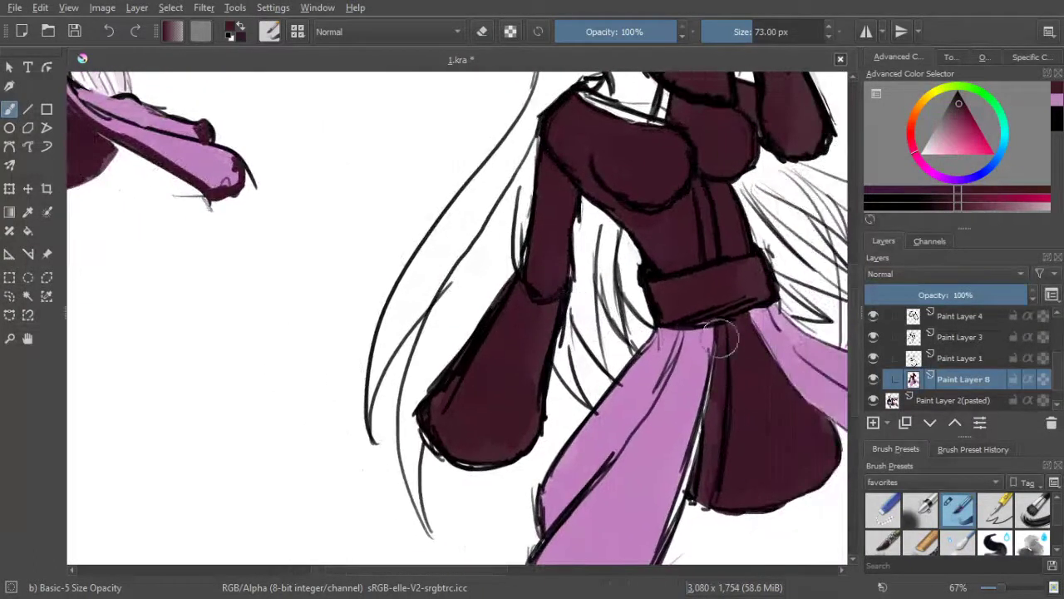
{"action": "key", "text": "ctrl+g"}
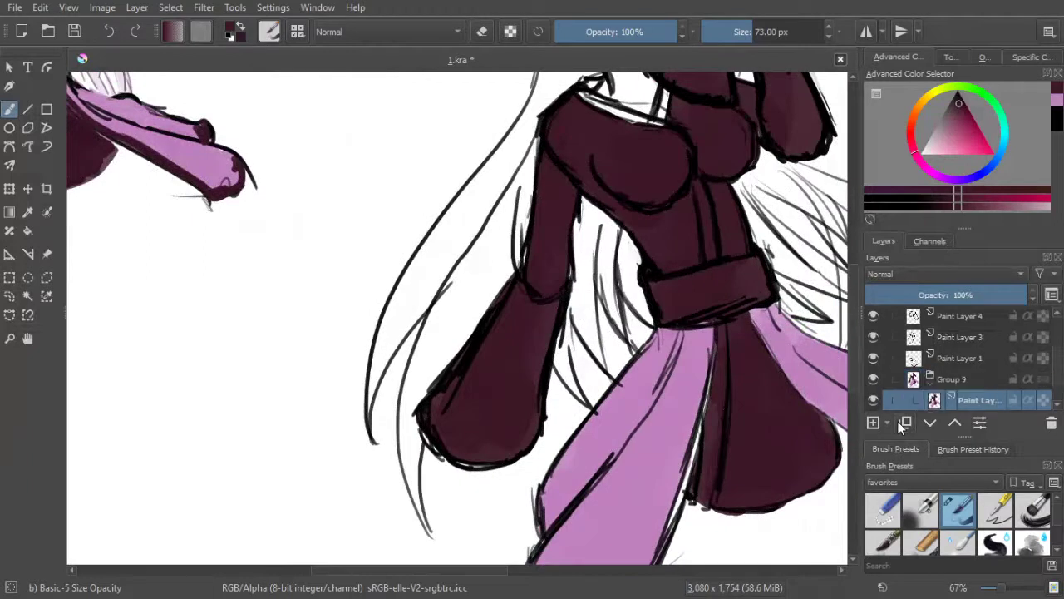
{"action": "left_click", "coordinate": [875, 424]}
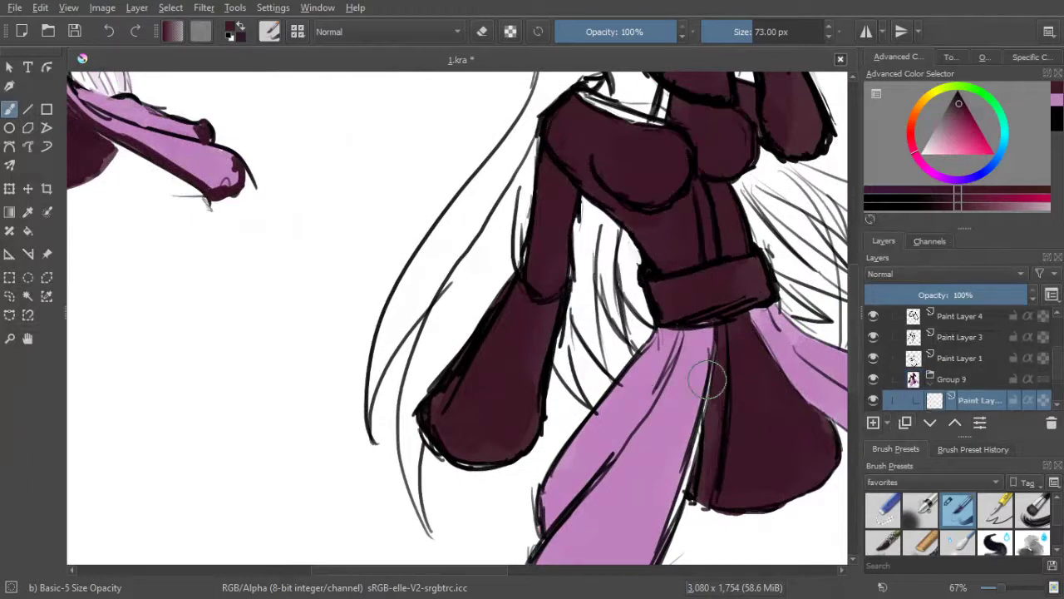
Sample the bright pink from the reference's trim and paint the raised upper sleeve's lower edge with a 38 px brush
{"action": "scroll", "coordinate": [520, 310], "scroll_direction": "down", "scroll_amount": 1}
{"action": "left_click_drag", "start_coordinate": [516, 303], "coordinate": [694, 385]}
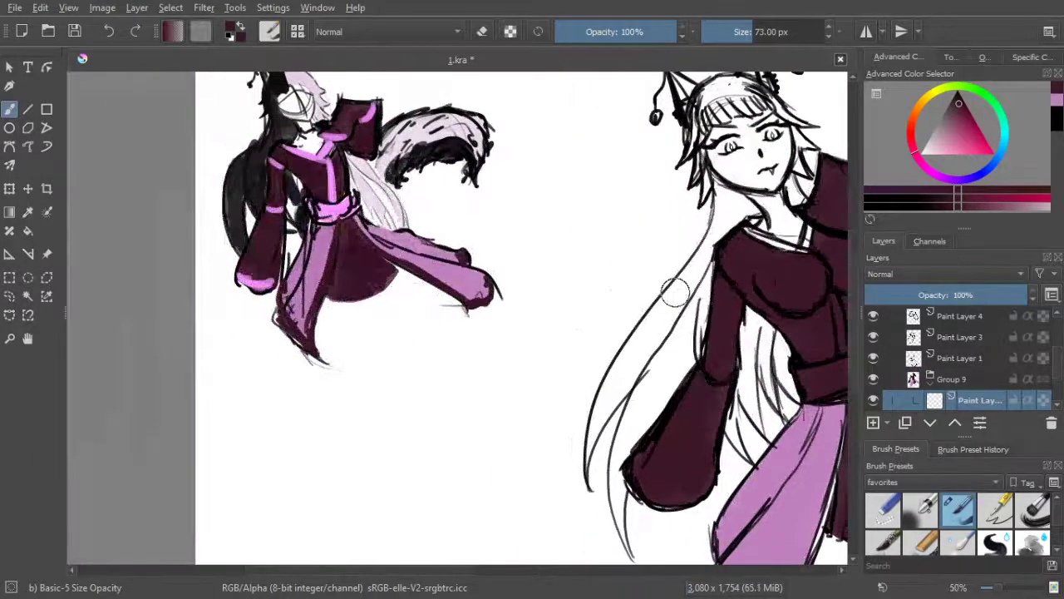
{"action": "left_click", "coordinate": [342, 203], "text": "ctrl"}
{"action": "mouse_move", "coordinate": [663, 278]}
{"action": "left_mouse_down"}
{"action": "mouse_move", "coordinate": [592, 297]}
{"action": "mouse_move", "coordinate": [464, 305]}
{"action": "left_mouse_up"}
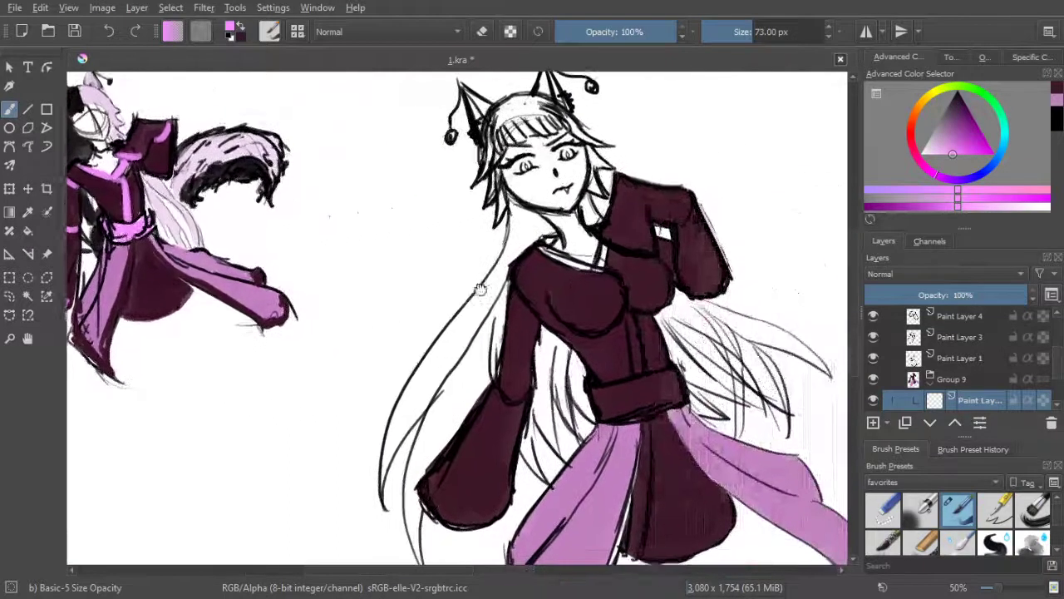
{"action": "left_click_drag", "start_coordinate": [601, 226], "coordinate": [655, 246]}
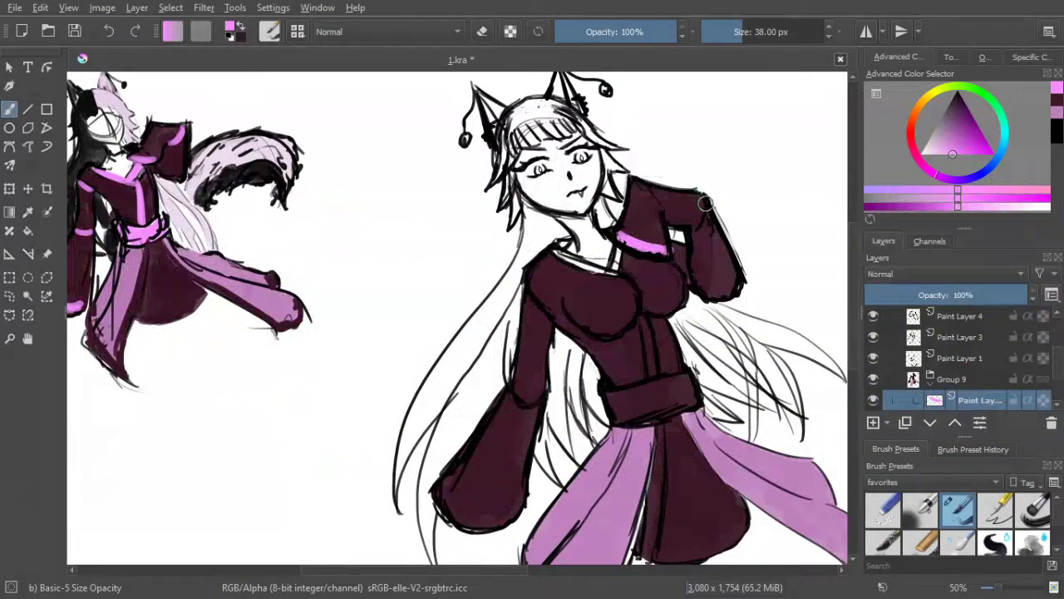
Try a bright pink band across the raised sleeve near the elbow, and undo it
{"action": "left_click_drag", "start_coordinate": [703, 204], "coordinate": [693, 230]}
{"action": "left_click_drag", "start_coordinate": [564, 393], "coordinate": [606, 387]}
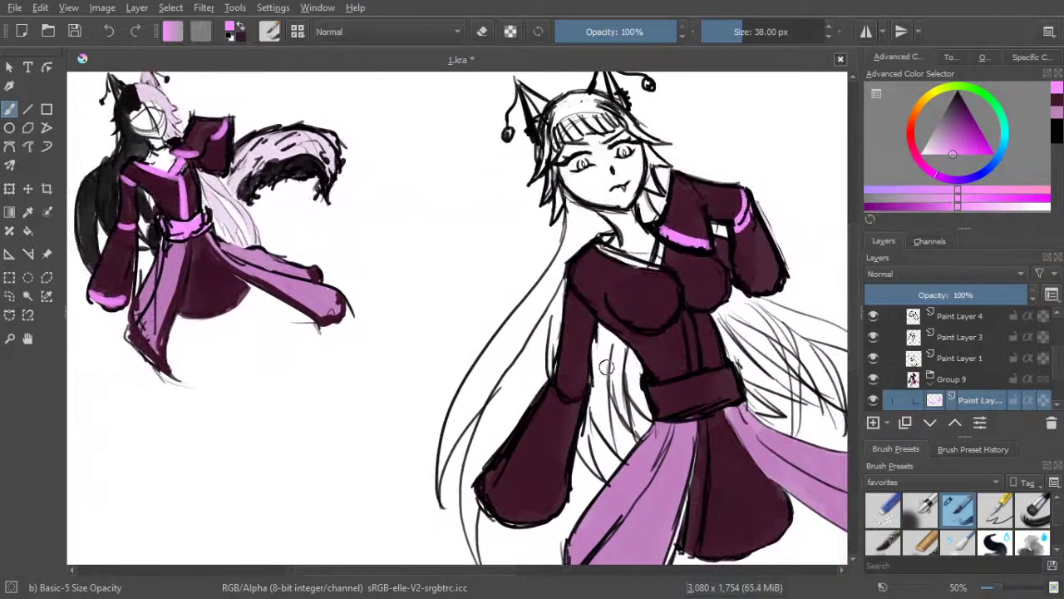
{"action": "key", "text": "ctrl+z"}
{"action": "key", "text": "ctrl+z"}
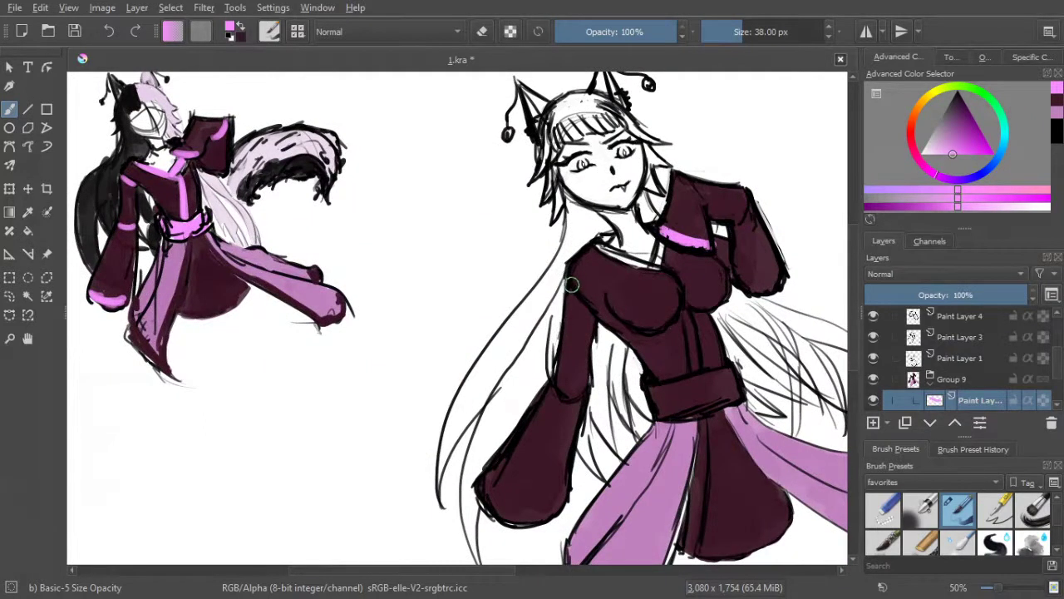
Paint bright pink bands across the shoulder and the elbow of the lowered sleeve
{"action": "left_click_drag", "start_coordinate": [573, 291], "coordinate": [587, 316]}
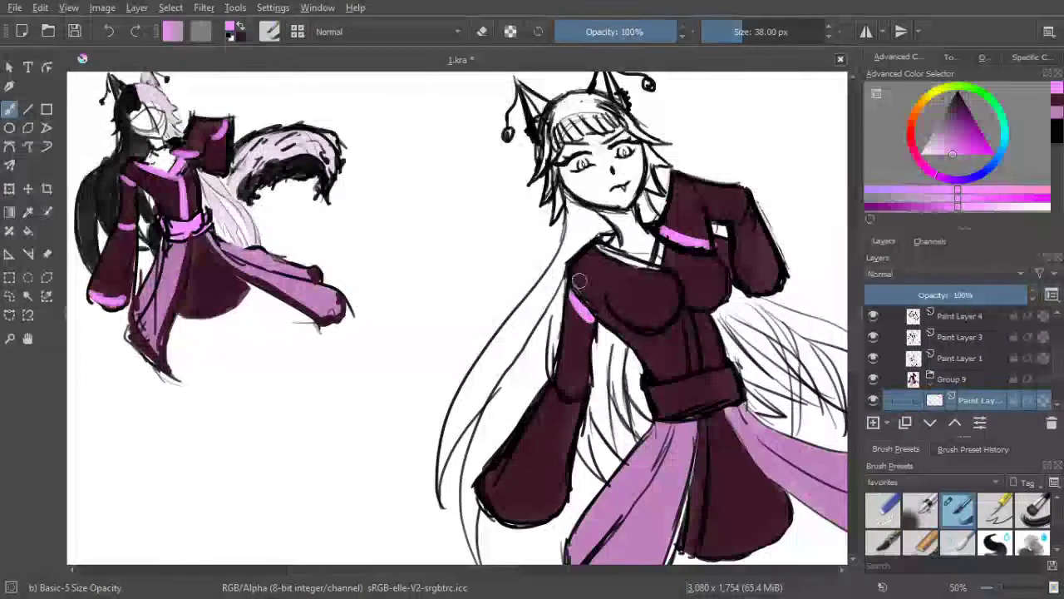
{"action": "left_click", "coordinate": [481, 32]}
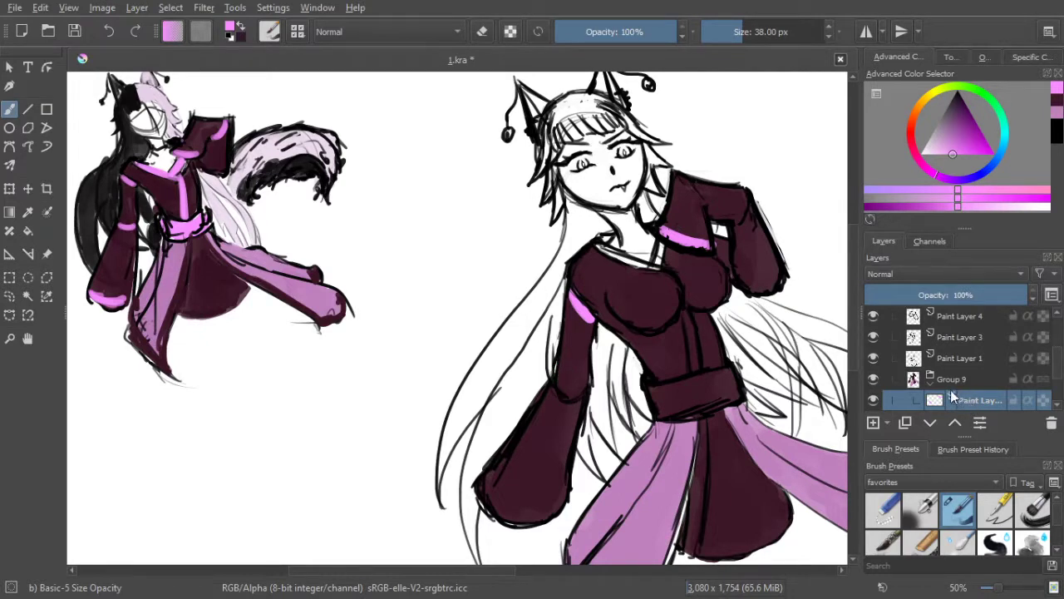
{"action": "left_click_drag", "start_coordinate": [555, 388], "coordinate": [580, 402]}
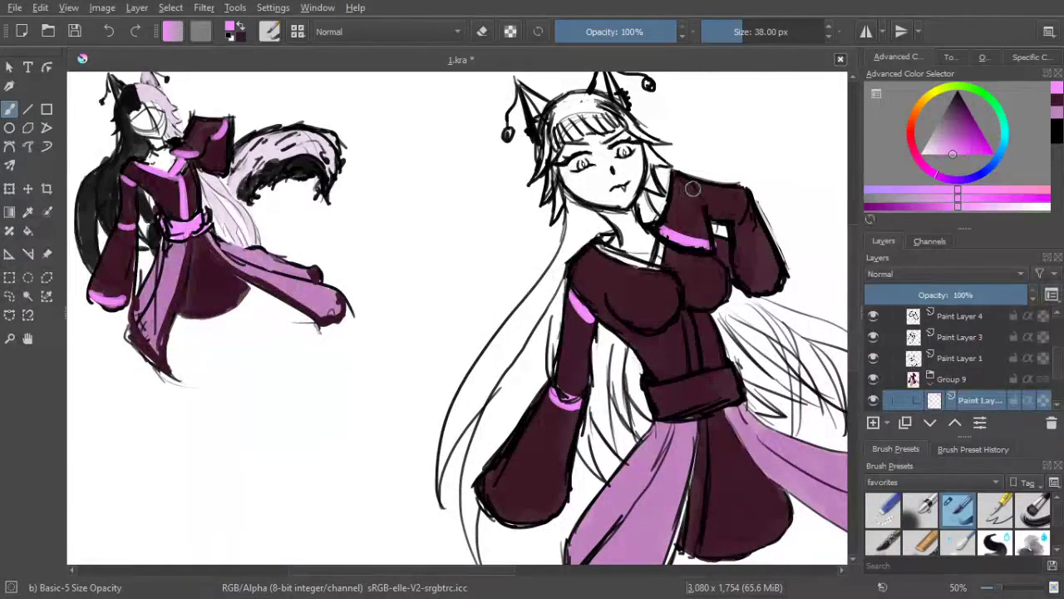
{"action": "scroll", "coordinate": [648, 234], "scroll_direction": "down", "scroll_amount": 4}
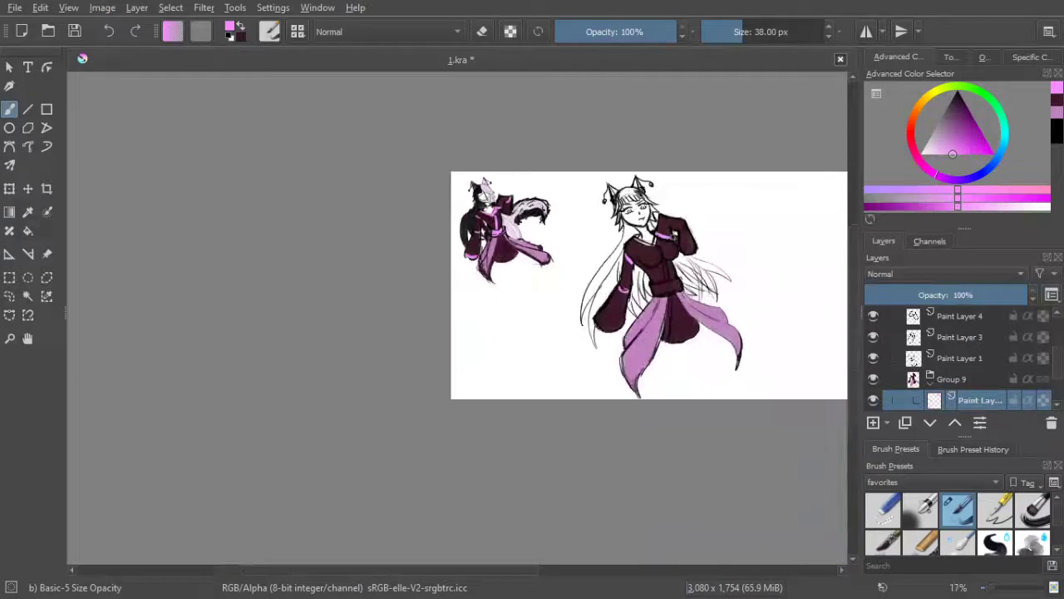
{"action": "scroll", "coordinate": [686, 241], "scroll_direction": "up", "scroll_amount": 4}
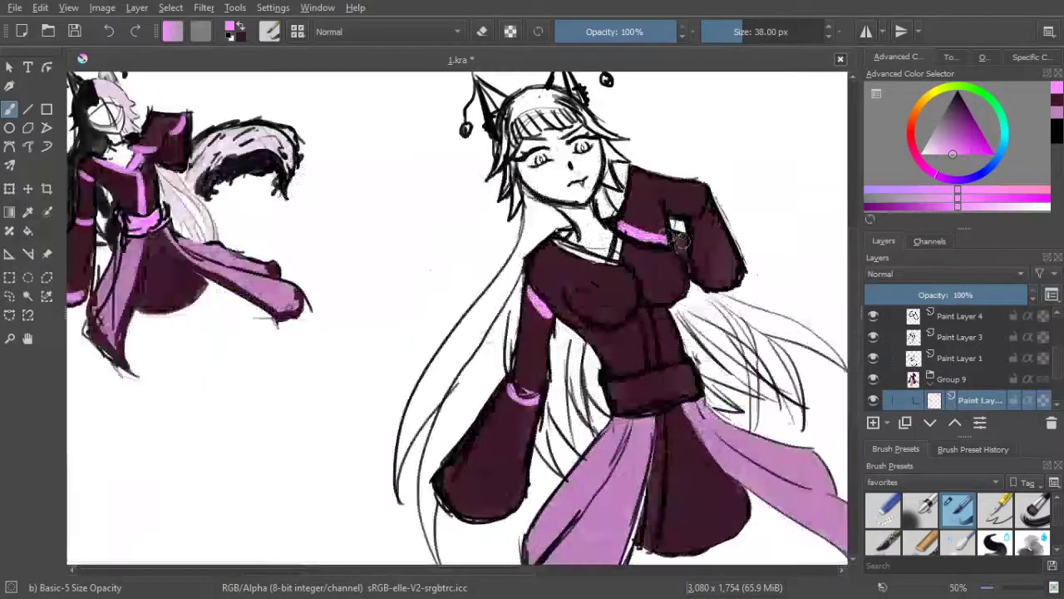
Erase the shoulder and elbow bands on the lowered sleeve and repaint both in bright pink with the 38 px brush
{"action": "left_click", "coordinate": [479, 32]}
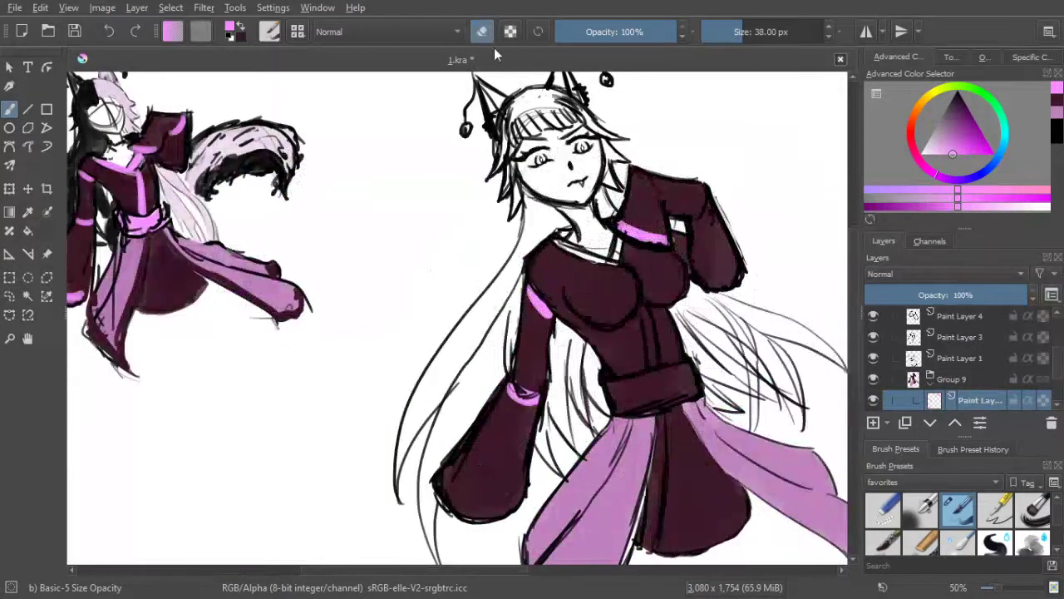
{"action": "mouse_move", "coordinate": [513, 350]}
{"action": "left_mouse_down"}
{"action": "mouse_move", "coordinate": [525, 410]}
{"action": "mouse_move", "coordinate": [541, 405]}
{"action": "mouse_move", "coordinate": [543, 293]}
{"action": "mouse_move", "coordinate": [529, 297]}
{"action": "mouse_move", "coordinate": [527, 277]}
{"action": "mouse_move", "coordinate": [554, 312]}
{"action": "left_mouse_up"}
{"action": "left_click_drag", "start_coordinate": [533, 277], "coordinate": [554, 310]}
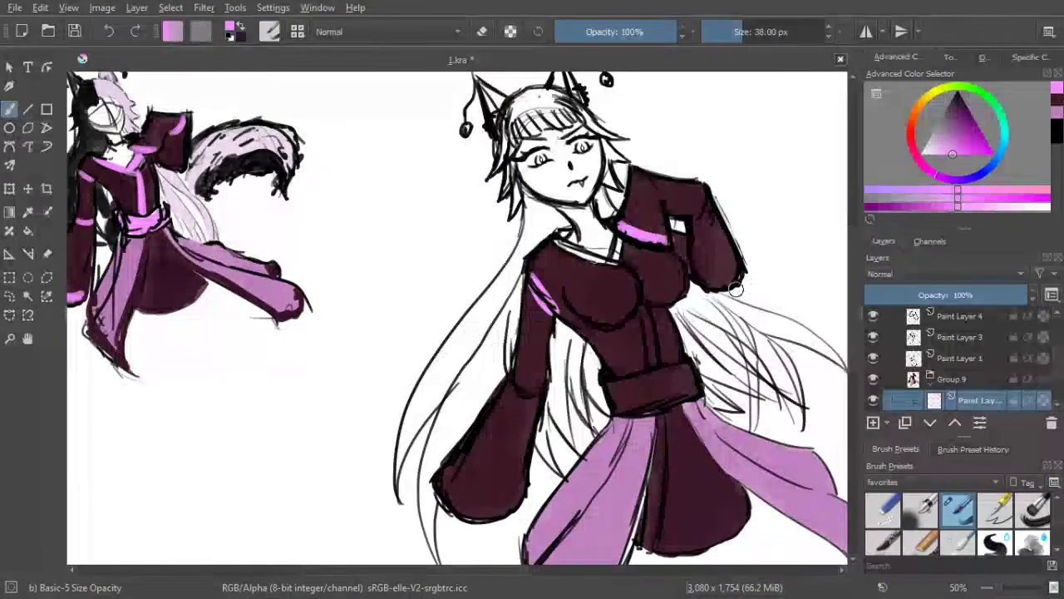
{"action": "mouse_move", "coordinate": [520, 371]}
{"action": "left_mouse_down"}
{"action": "mouse_move", "coordinate": [511, 385]}
{"action": "mouse_move", "coordinate": [539, 388]}
{"action": "left_mouse_up"}
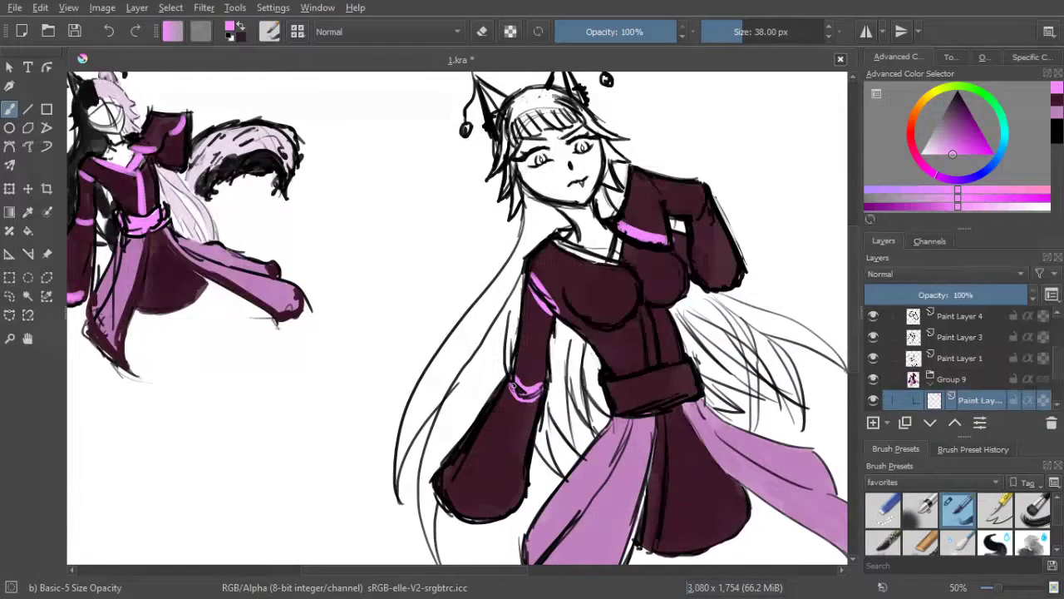
{"action": "left_click_drag", "start_coordinate": [563, 285], "coordinate": [580, 291]}
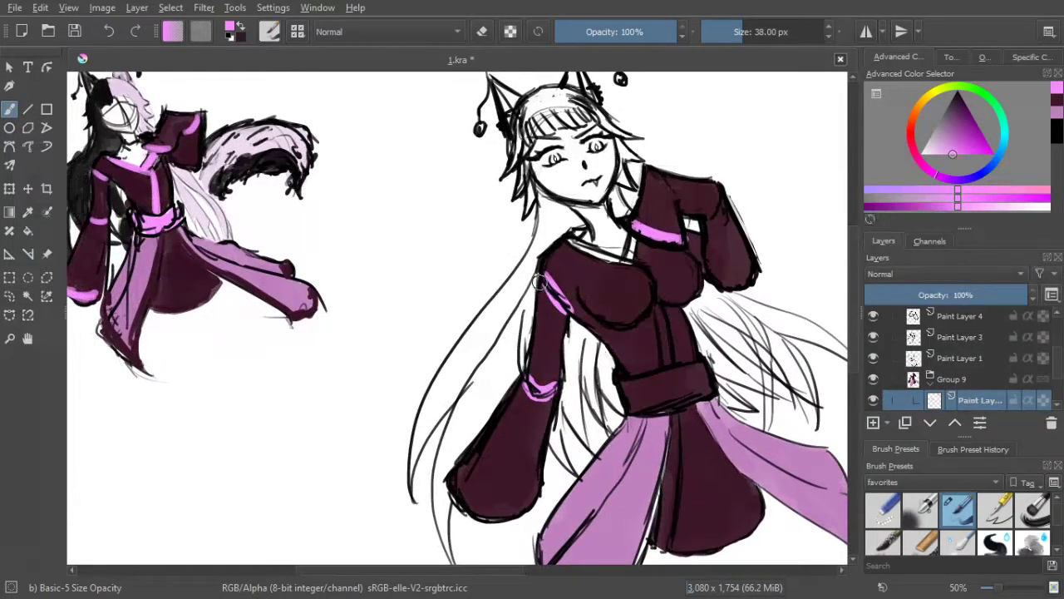
Paint bright pink trim along the cuffs of the lowered sleeve and the raised sleeve with the 38 px brush
{"action": "left_click_drag", "start_coordinate": [550, 368], "coordinate": [557, 327]}
{"action": "mouse_move", "coordinate": [471, 438]}
{"action": "left_mouse_down"}
{"action": "mouse_move", "coordinate": [499, 466]}
{"action": "mouse_move", "coordinate": [480, 464]}
{"action": "mouse_move", "coordinate": [511, 466]}
{"action": "mouse_move", "coordinate": [542, 443]}
{"action": "left_mouse_up"}
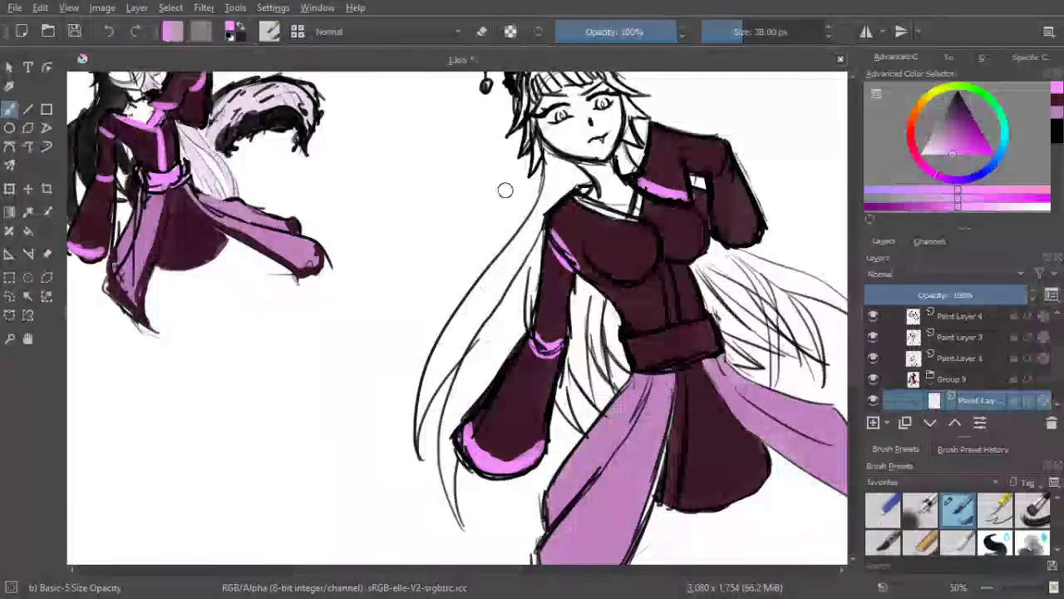
{"action": "left_click", "coordinate": [480, 32]}
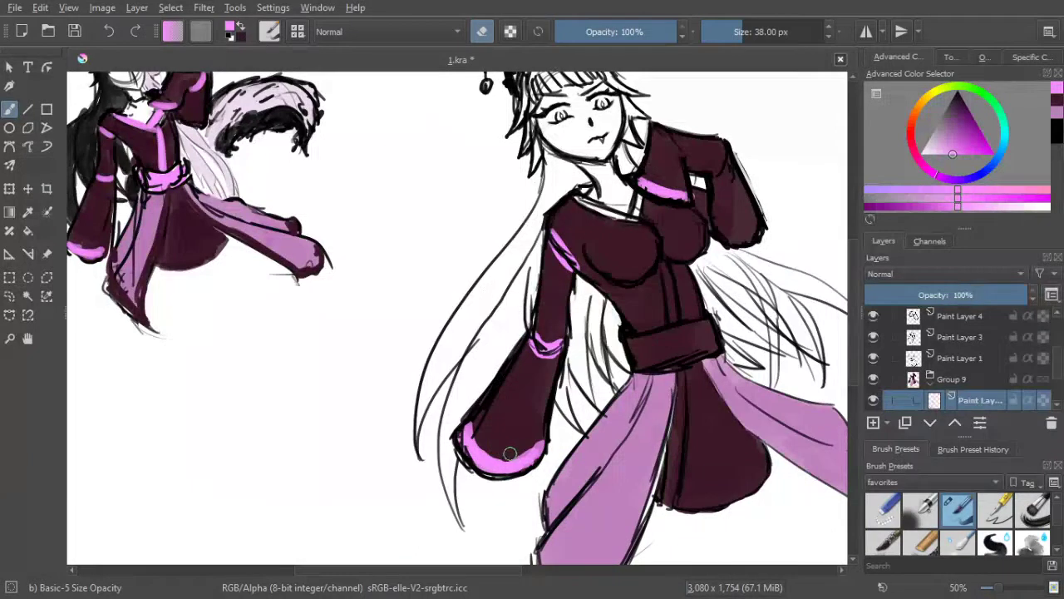
{"action": "left_click", "coordinate": [485, 32]}
{"action": "mouse_move", "coordinate": [705, 231]}
{"action": "left_mouse_down"}
{"action": "mouse_move", "coordinate": [665, 255]}
{"action": "mouse_move", "coordinate": [653, 278]}
{"action": "mouse_move", "coordinate": [699, 287]}
{"action": "left_mouse_up"}
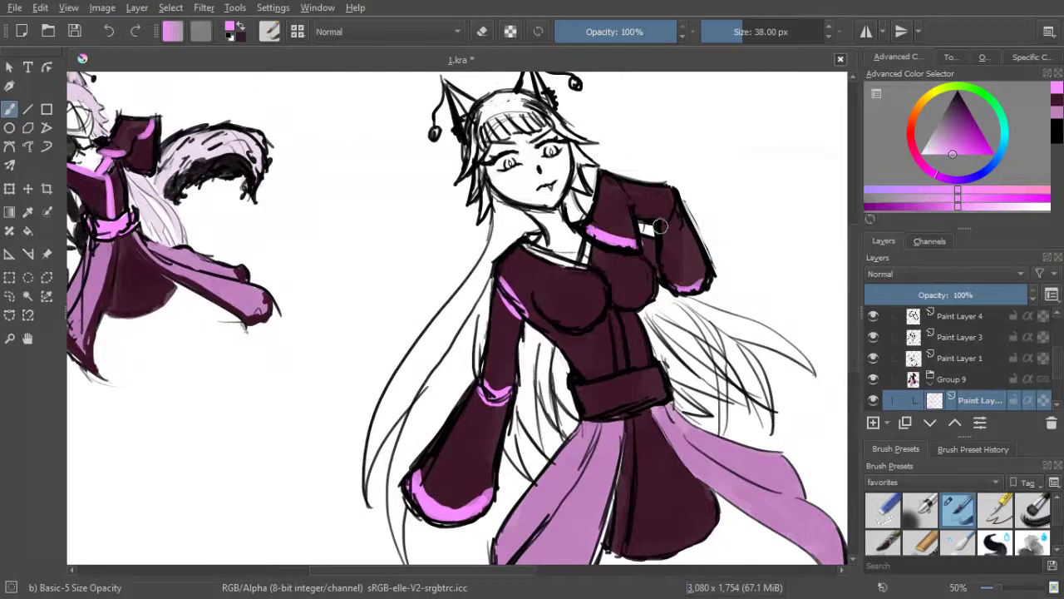
{"action": "left_click_drag", "start_coordinate": [630, 241], "coordinate": [666, 230]}
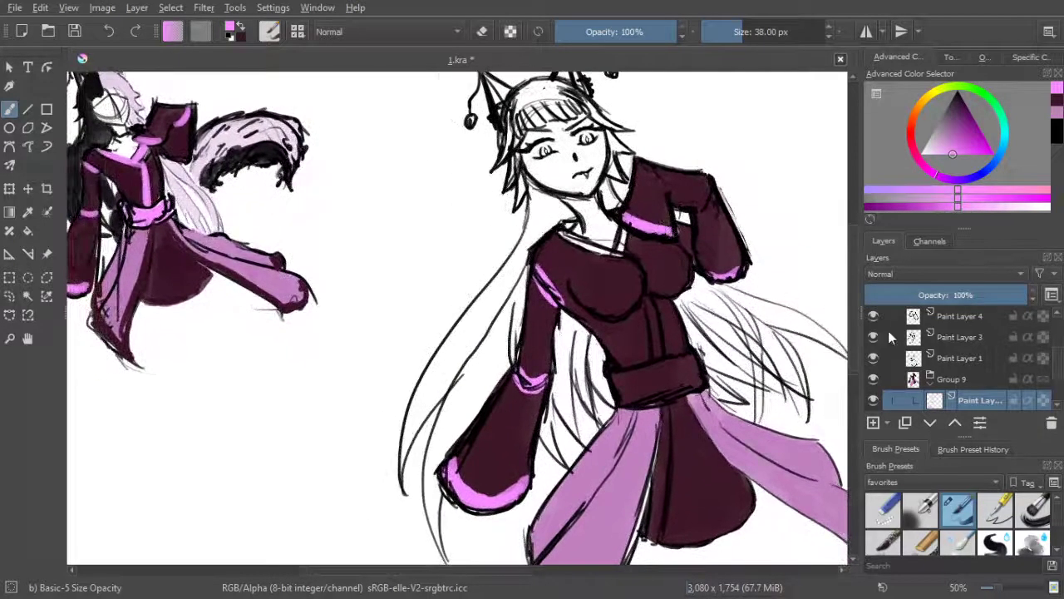
Erase the black lines crossing the shoulder and elbow bands of the lowered sleeve on Paint Layer 3
{"action": "left_click_drag", "start_coordinate": [1059, 364], "coordinate": [1046, 355]}
{"action": "left_click", "coordinate": [873, 360]}
{"action": "left_click", "coordinate": [874, 360]}
{"action": "left_click", "coordinate": [948, 366]}
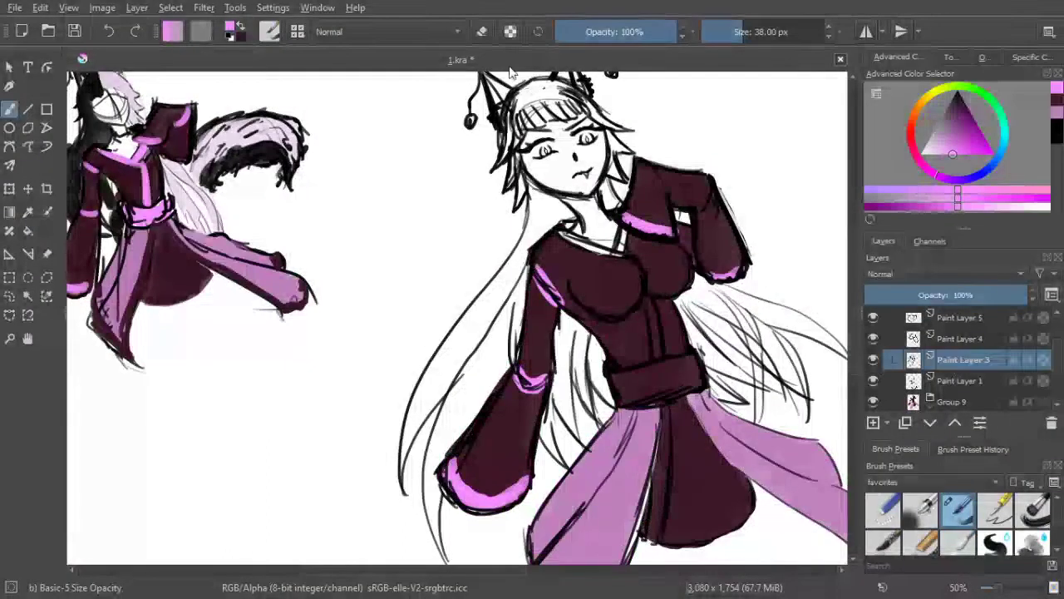
{"action": "key", "text": "e"}
{"action": "left_click_drag", "start_coordinate": [552, 282], "coordinate": [540, 270]}
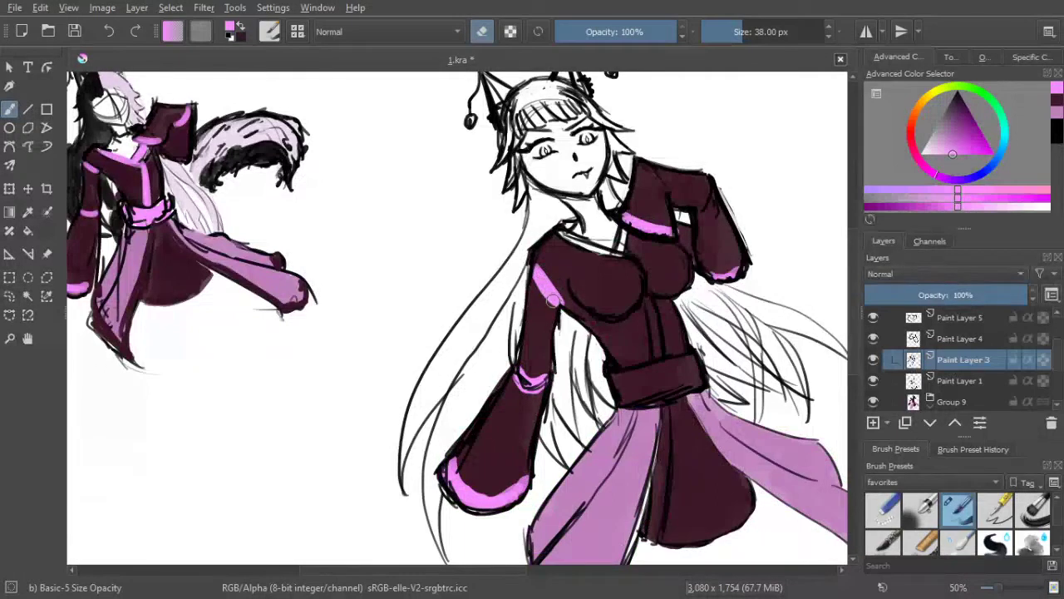
{"action": "left_click_drag", "start_coordinate": [532, 375], "coordinate": [521, 378]}
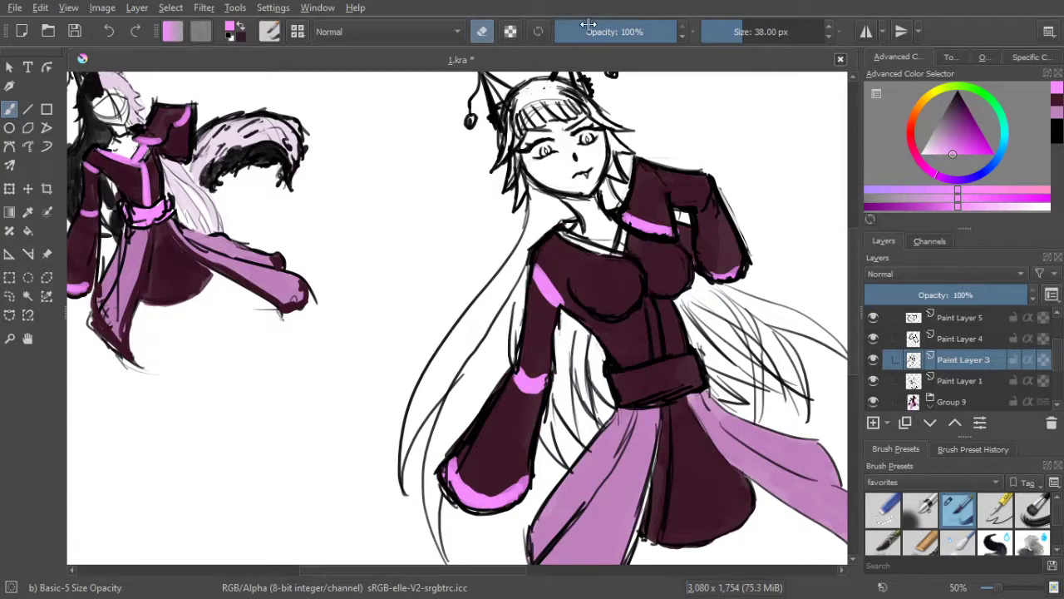
Redraw thin black lines over the lowered sleeve's shoulder and elbow bands with a 6 px brush
{"action": "key", "text": "bracketleft"}
{"action": "key", "text": "bracketleft"}
{"action": "key", "text": "bracketleft"}
{"action": "key", "text": "bracketleft"}
{"action": "key", "text": "bracketleft"}
{"action": "key", "text": "bracketleft"}
{"action": "key", "text": "bracketleft"}
{"action": "key", "text": "bracketleft"}
{"action": "key", "text": "bracketleft"}
{"action": "key", "text": "bracketleft"}
{"action": "key", "text": "bracketleft"}
{"action": "key", "text": "bracketleft"}
{"action": "key", "text": "bracketleft"}
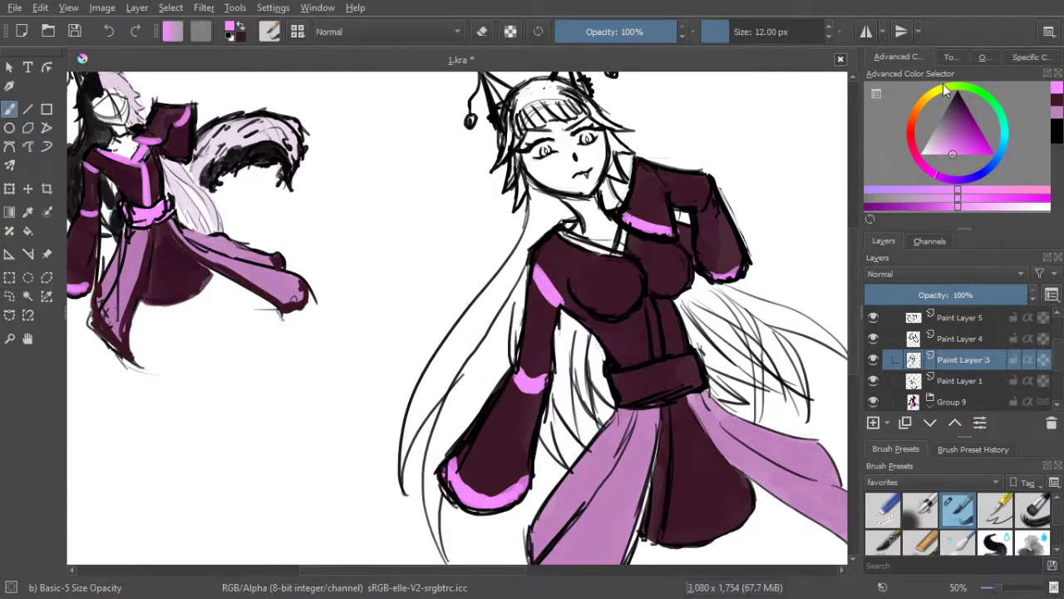
{"action": "left_click_drag", "start_coordinate": [958, 107], "coordinate": [959, 10]}
{"action": "key", "text": "bracketleft"}
{"action": "key", "text": "bracketleft"}
{"action": "key", "text": "bracketleft"}
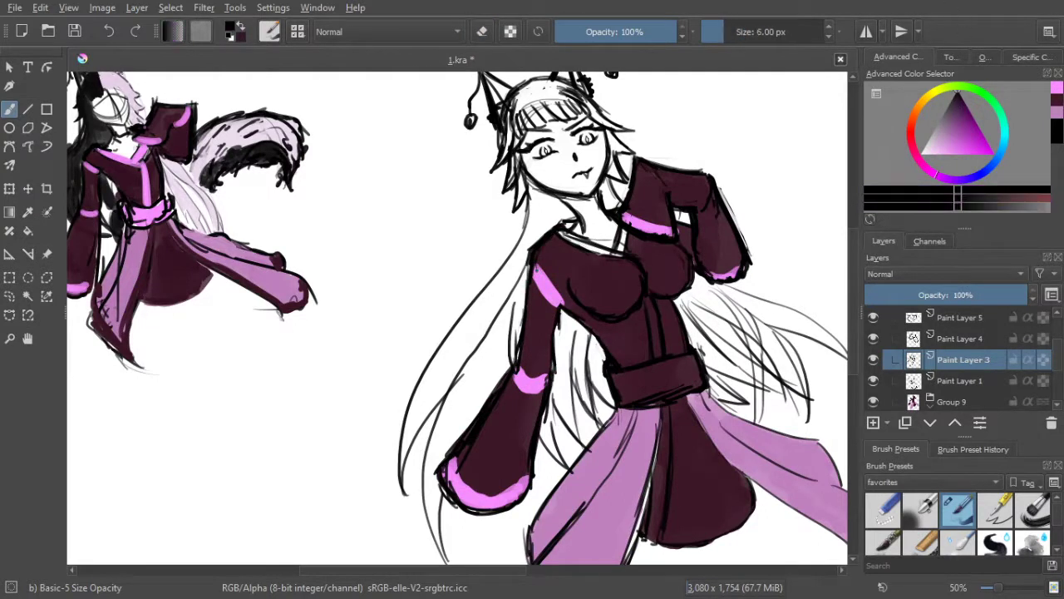
{"action": "left_click_drag", "start_coordinate": [534, 260], "coordinate": [538, 273]}
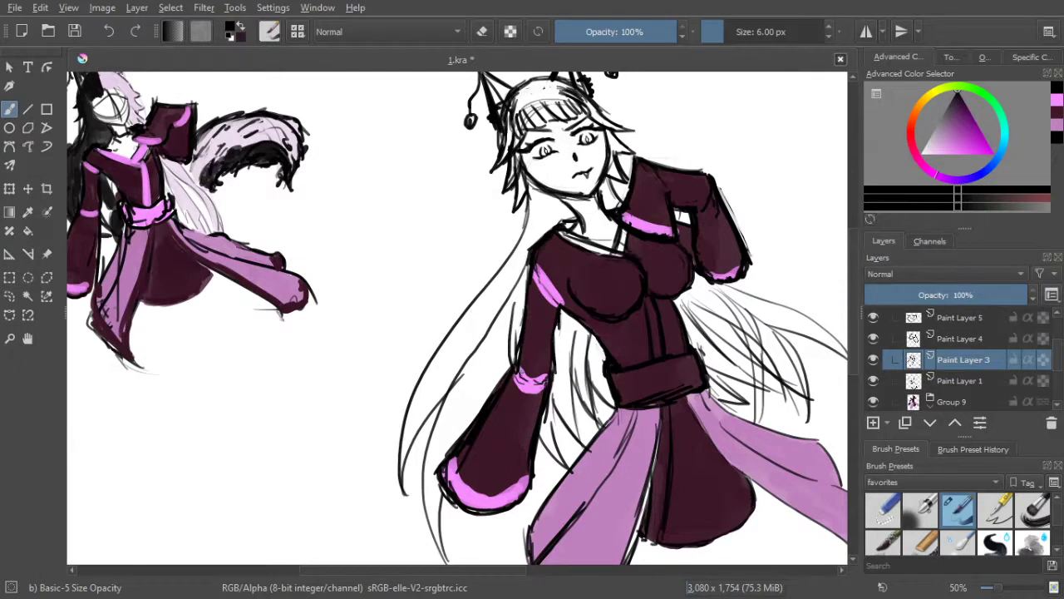
{"action": "key", "text": "minus"}
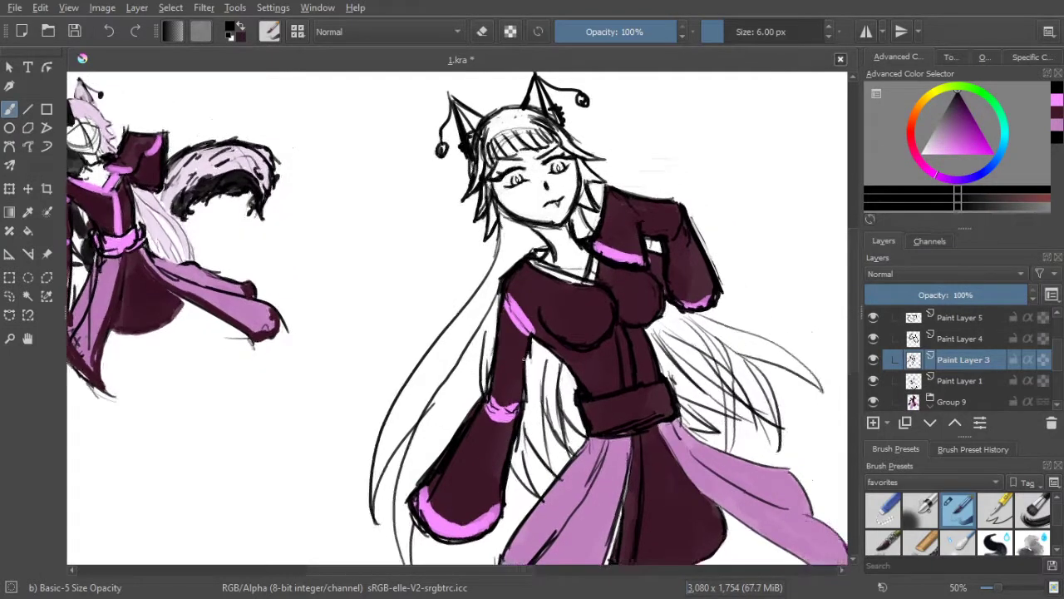
{"action": "key", "text": "minus"}
{"action": "key", "text": "plus"}
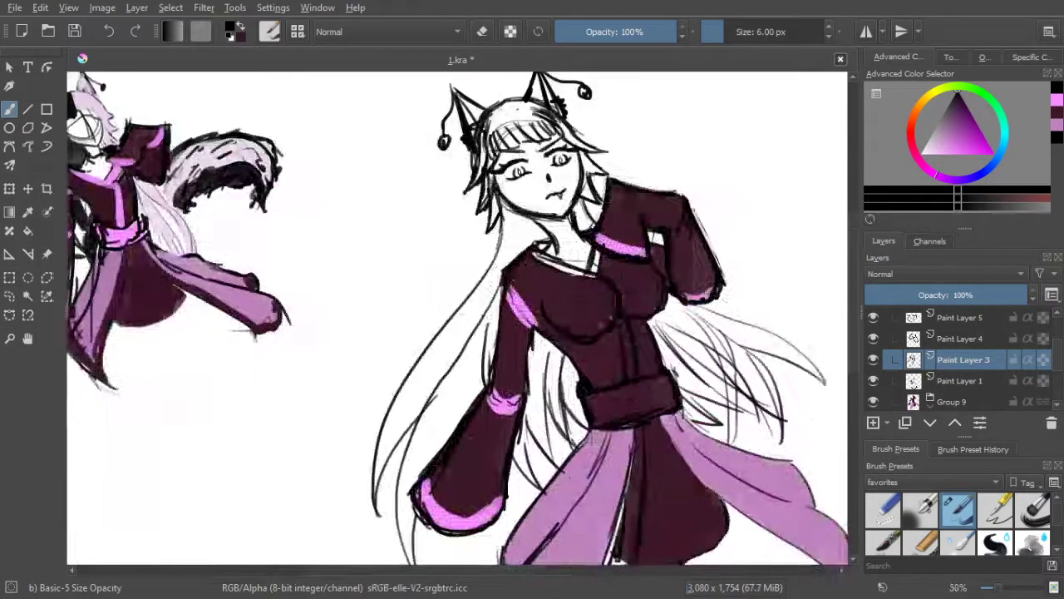
Try painting the collar bright pink with a 24 px brush on the robe's base colour layer, and undo it
{"action": "mouse_move", "coordinate": [1027, 359]}
{"action": "left_mouse_down"}
{"action": "mouse_move", "coordinate": [953, 377]}
{"action": "mouse_move", "coordinate": [967, 358]}
{"action": "mouse_move", "coordinate": [974, 382]}
{"action": "left_mouse_up"}
{"action": "left_click_drag", "start_coordinate": [745, 281], "coordinate": [751, 287]}
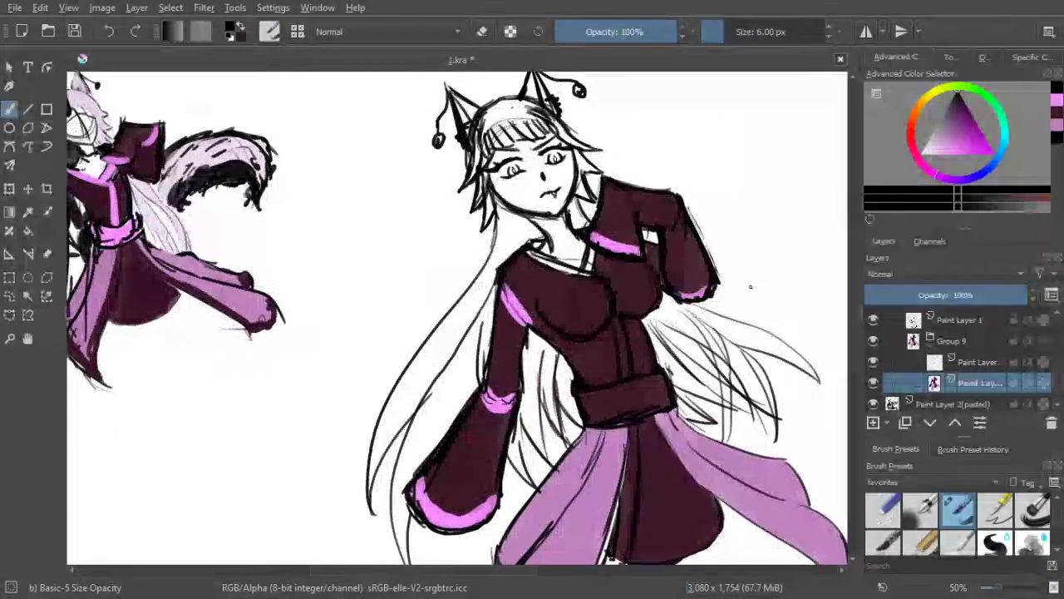
{"action": "left_click", "coordinate": [1058, 100]}
{"action": "key", "text": "bracketright"}
{"action": "key", "text": "bracketright"}
{"action": "key", "text": "bracketright"}
{"action": "key", "text": "bracketright"}
{"action": "key", "text": "bracketright"}
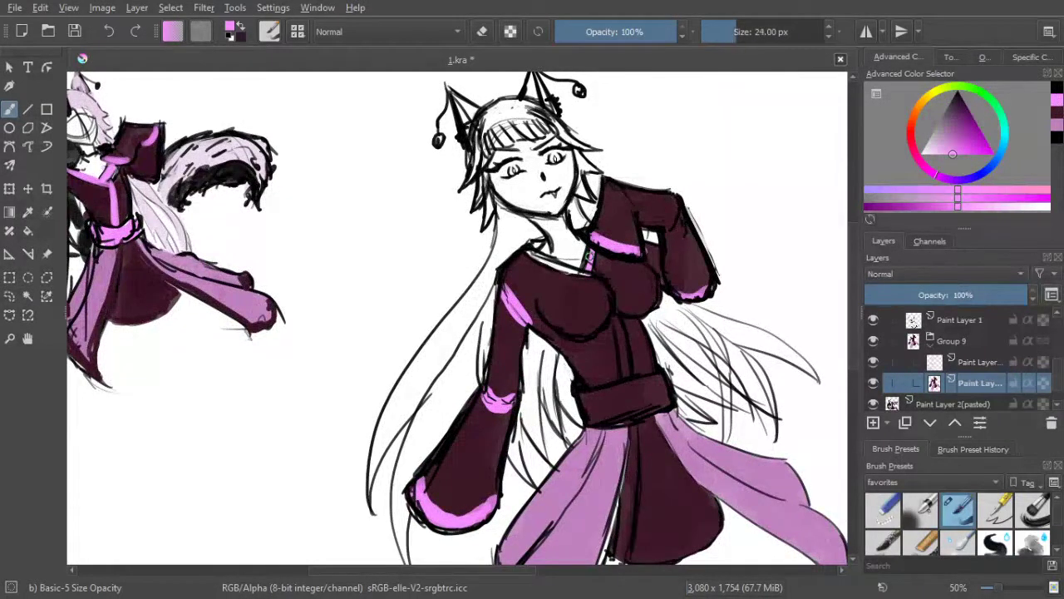
{"action": "left_click_drag", "start_coordinate": [530, 248], "coordinate": [547, 265]}
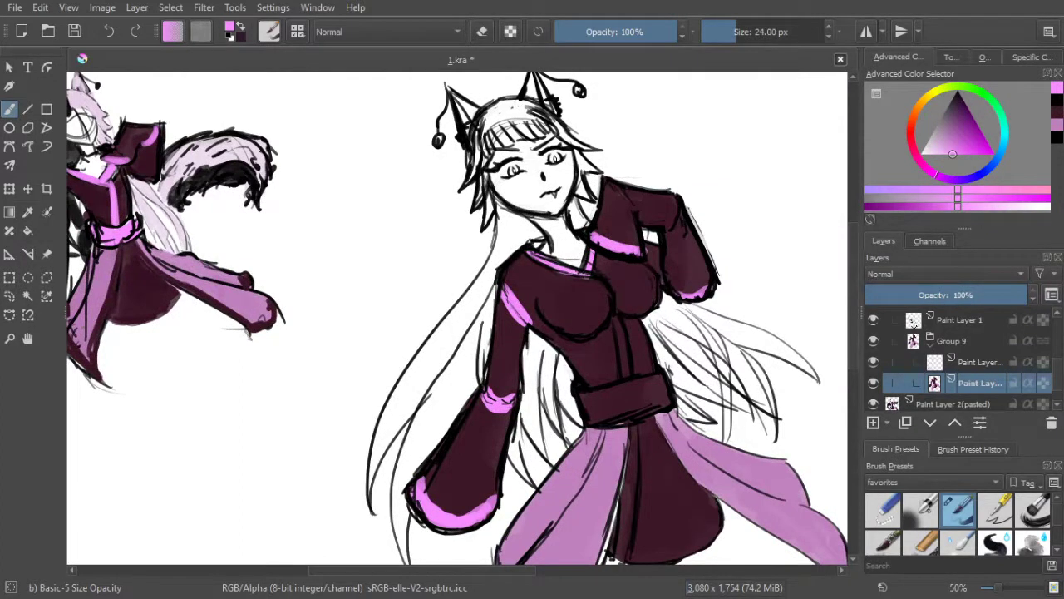
{"action": "left_click", "coordinate": [486, 32]}
{"action": "left_click_drag", "start_coordinate": [572, 287], "coordinate": [566, 280]}
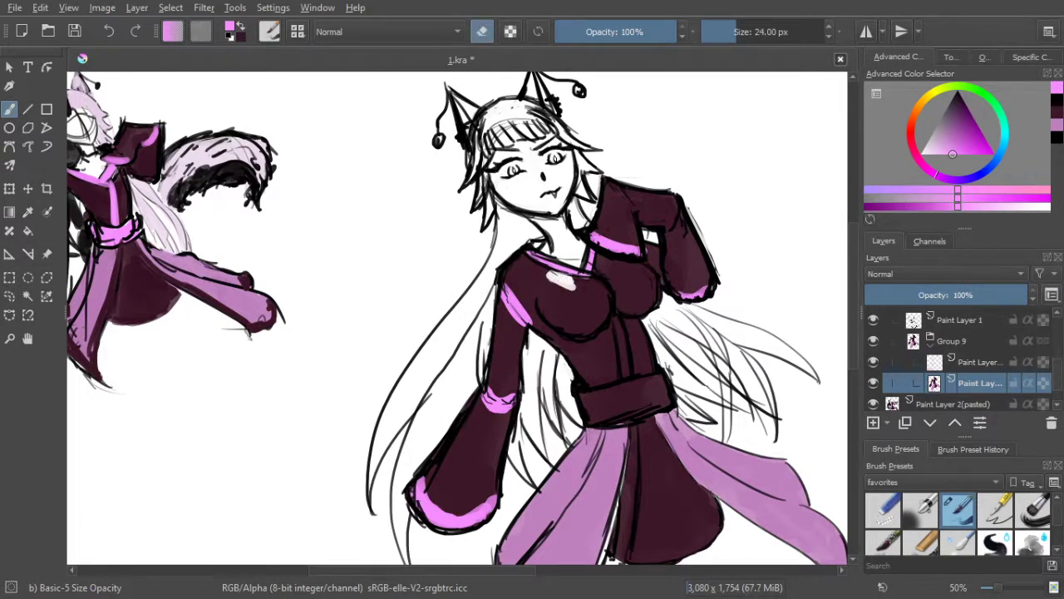
{"action": "key", "text": "ctrl+z"}
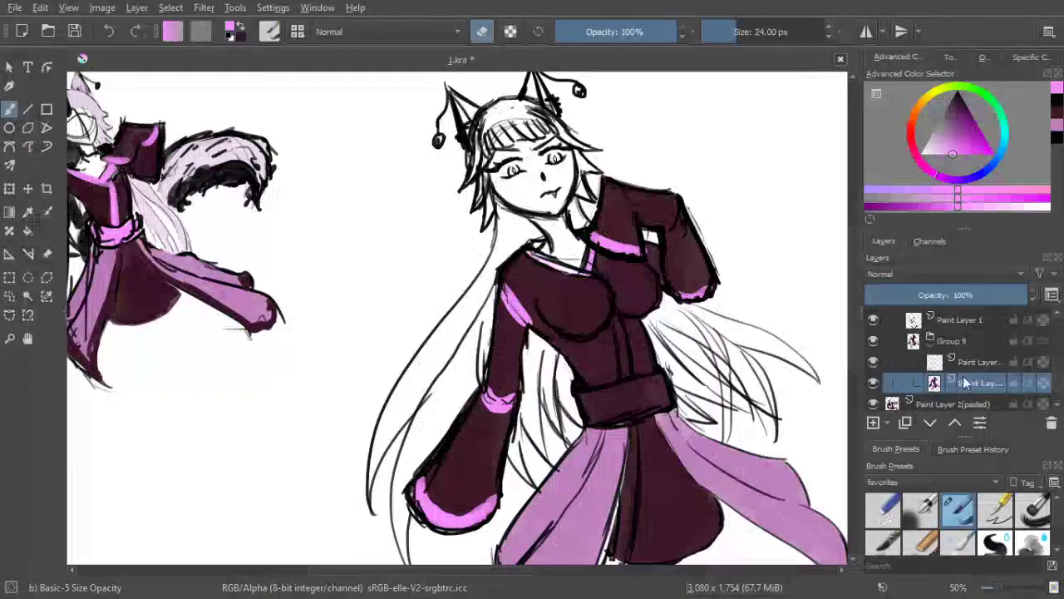
Paint the collar and the front strip above the belt bright pink on the trim layer with an 18 px brush
{"action": "left_click", "coordinate": [977, 362]}
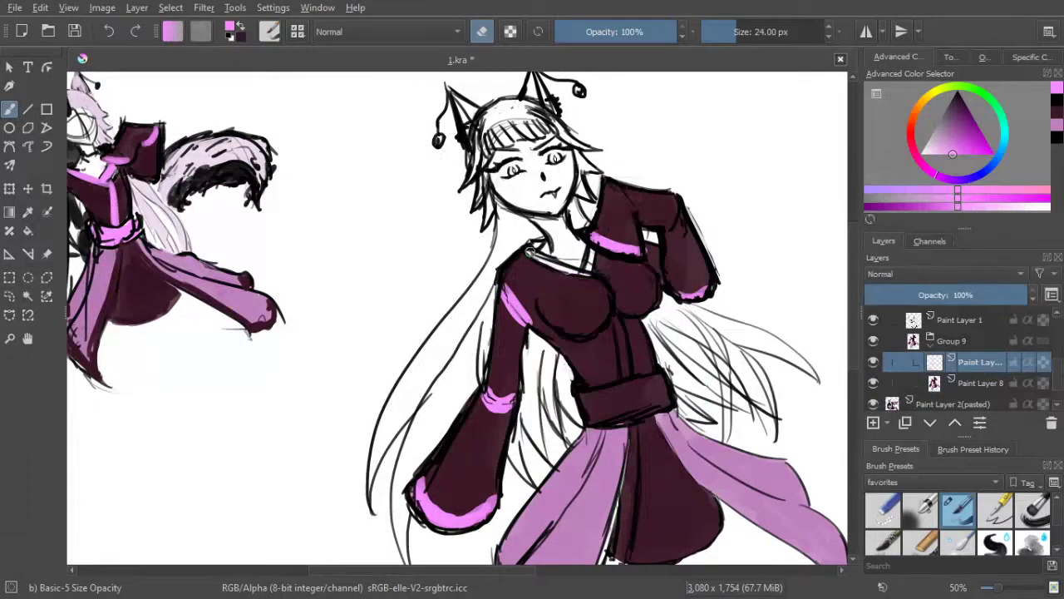
{"action": "left_click", "coordinate": [480, 30]}
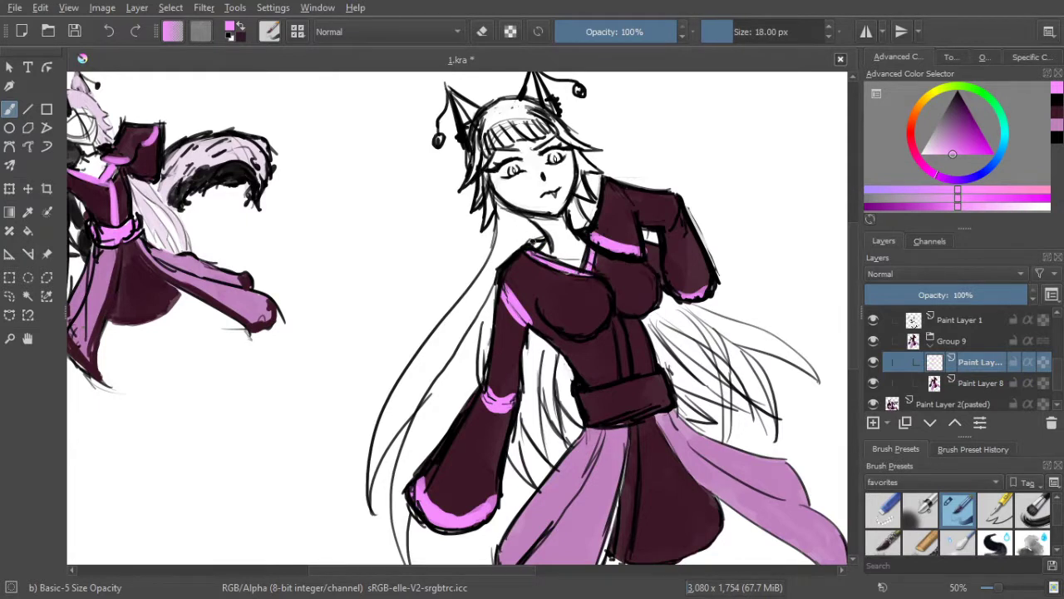
{"action": "left_click_drag", "start_coordinate": [534, 243], "coordinate": [543, 244]}
{"action": "left_click_drag", "start_coordinate": [593, 277], "coordinate": [572, 236]}
{"action": "mouse_move", "coordinate": [606, 297]}
{"action": "left_mouse_down"}
{"action": "mouse_move", "coordinate": [594, 274]}
{"action": "mouse_move", "coordinate": [600, 322]}
{"action": "left_mouse_up"}
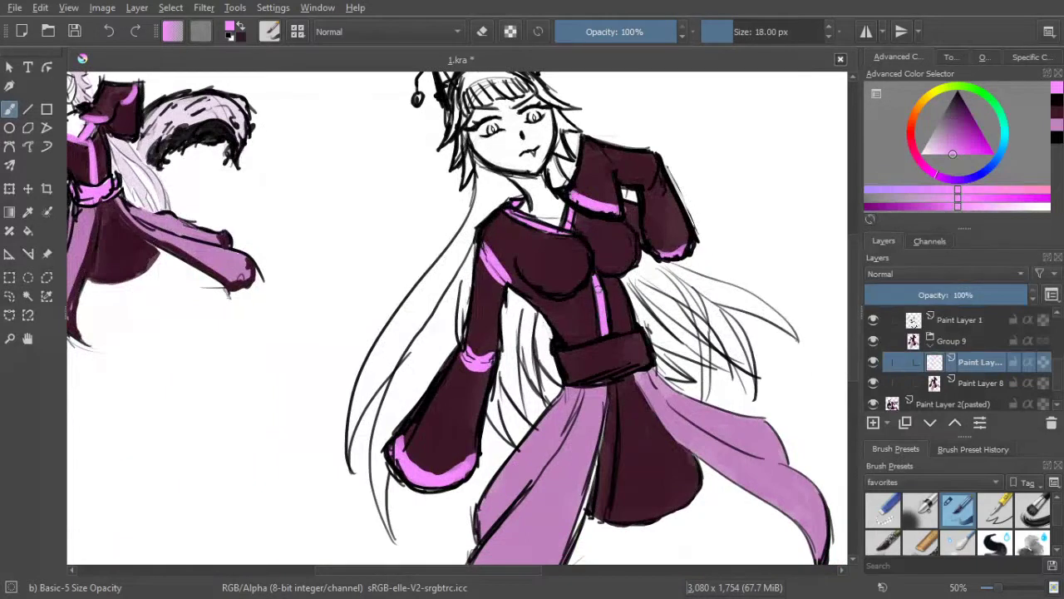
{"action": "mouse_move", "coordinate": [590, 291]}
{"action": "left_mouse_down"}
{"action": "mouse_move", "coordinate": [657, 296]}
{"action": "mouse_move", "coordinate": [598, 265]}
{"action": "left_mouse_up"}
Fill the whole belt with bright pink using a 32 px brush
{"action": "key", "text": "bracketright"}
{"action": "key", "text": "bracketright"}
{"action": "key", "text": "bracketright"}
{"action": "key", "text": "bracketright"}
{"action": "key", "text": "bracketright"}
{"action": "key", "text": "bracketright"}
{"action": "key", "text": "bracketright"}
{"action": "key", "text": "bracketright"}
{"action": "key", "text": "bracketright"}
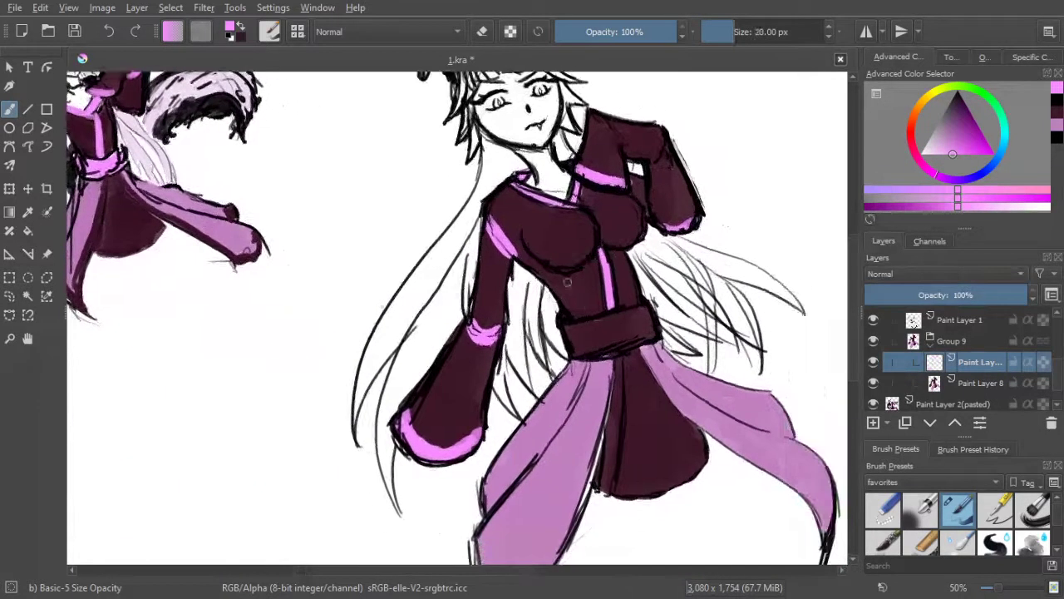
{"action": "key", "text": "bracketleft"}
{"action": "key", "text": "bracketleft"}
{"action": "mouse_move", "coordinate": [569, 328]}
{"action": "left_mouse_down"}
{"action": "mouse_move", "coordinate": [574, 346]}
{"action": "mouse_move", "coordinate": [573, 337]}
{"action": "mouse_move", "coordinate": [605, 346]}
{"action": "left_mouse_up"}
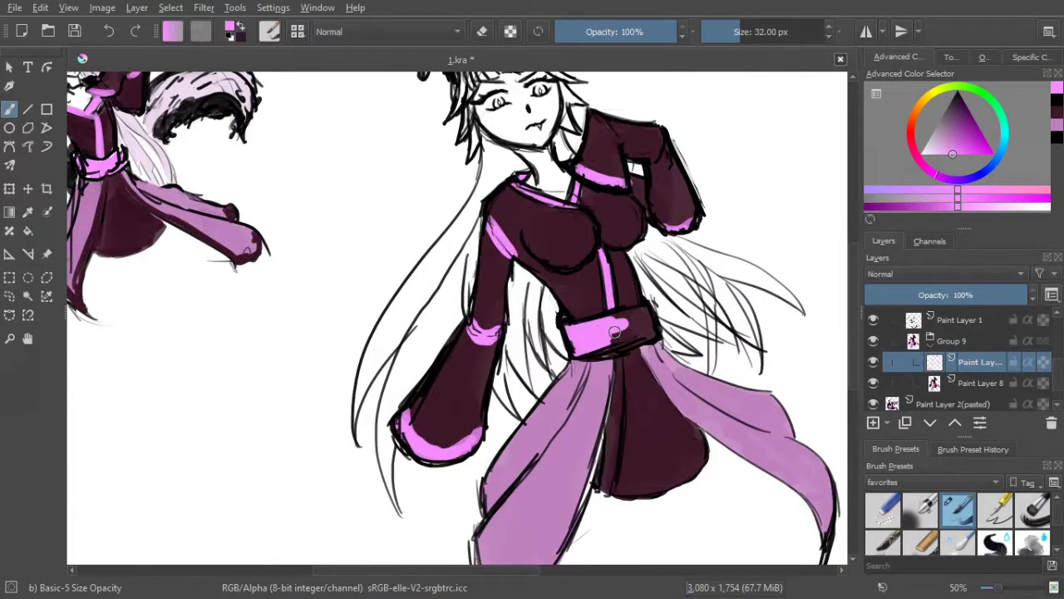
{"action": "left_click_drag", "start_coordinate": [633, 336], "coordinate": [645, 320]}
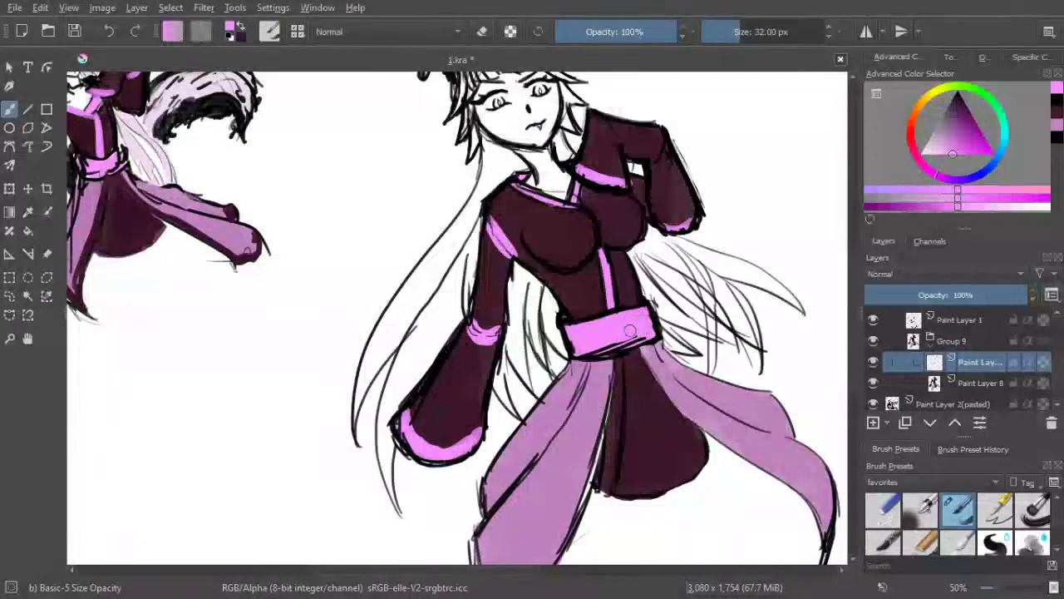
{"action": "scroll", "coordinate": [610, 295], "scroll_direction": "up", "scroll_amount": 1}
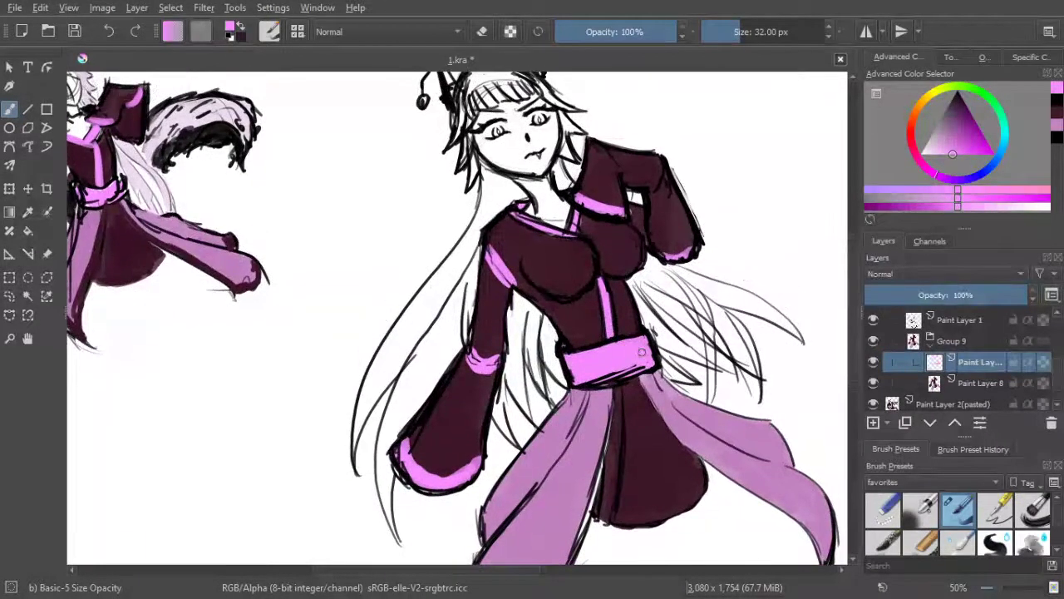
{"action": "mouse_move", "coordinate": [606, 335]}
{"action": "left_mouse_down"}
{"action": "mouse_move", "coordinate": [609, 353]}
{"action": "mouse_move", "coordinate": [602, 344]}
{"action": "left_mouse_up"}
Paint a bright pink strip down the front edge of the skirt below the belt with a 26 px brush
{"action": "scroll", "coordinate": [600, 344], "scroll_direction": "down", "scroll_amount": 2}
{"action": "scroll", "coordinate": [735, 341], "scroll_direction": "down", "scroll_amount": 1}
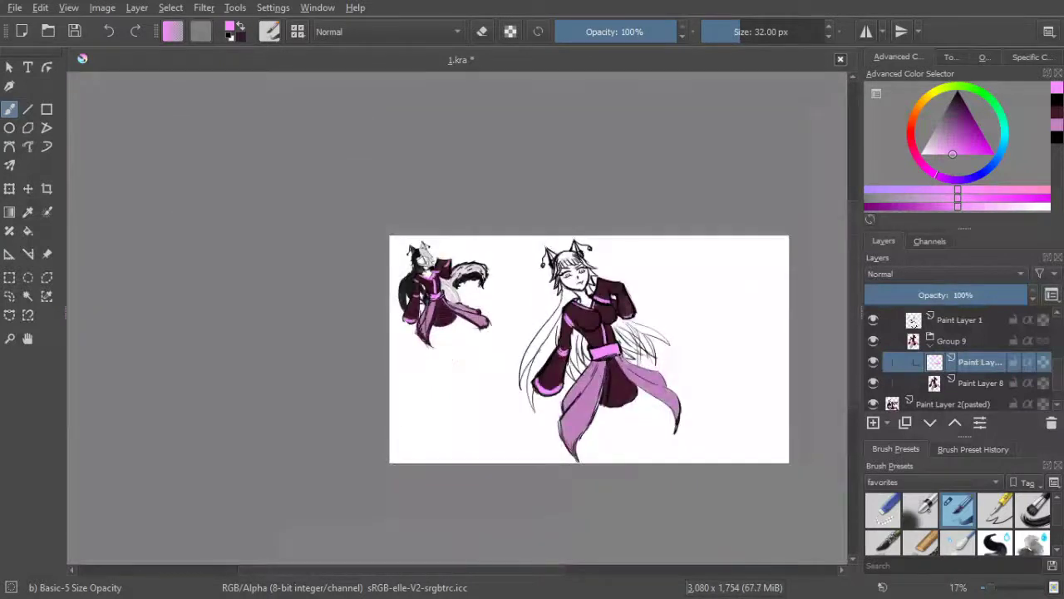
{"action": "scroll", "coordinate": [652, 333], "scroll_direction": "up", "scroll_amount": 3}
{"action": "scroll", "coordinate": [652, 332], "scroll_direction": "down", "scroll_amount": 1}
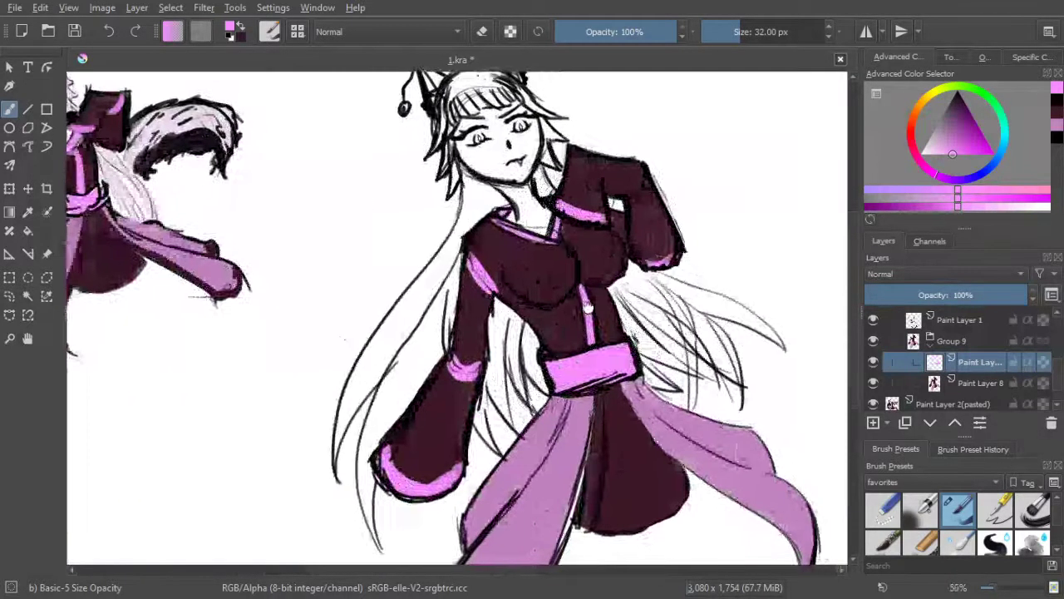
{"action": "key", "text": "bracketleft"}
{"action": "key", "text": "bracketleft"}
{"action": "key", "text": "bracketleft"}
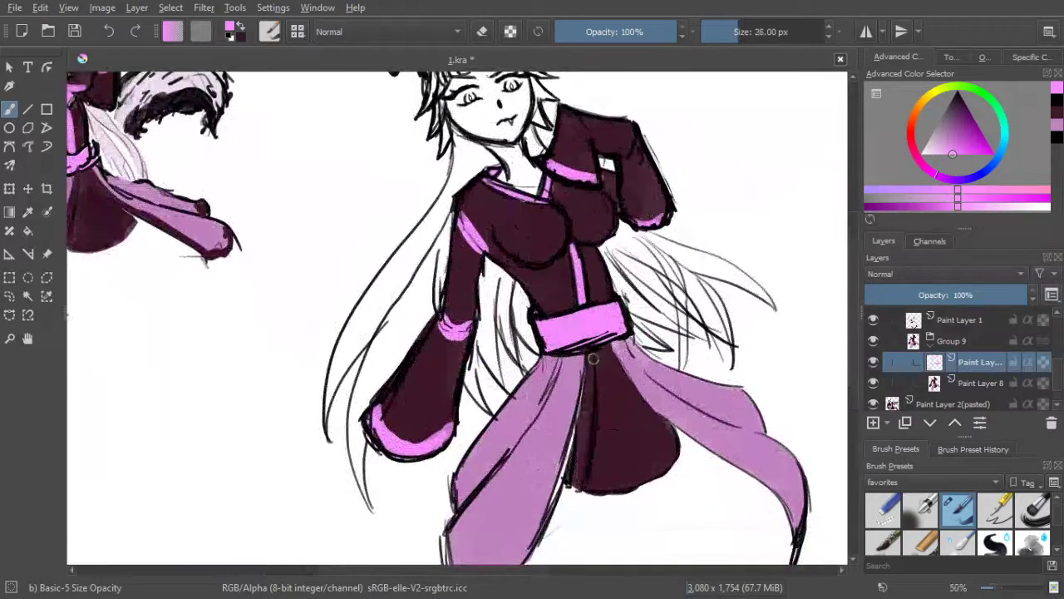
{"action": "left_click_drag", "start_coordinate": [591, 354], "coordinate": [582, 441]}
{"action": "left_click_drag", "start_coordinate": [587, 387], "coordinate": [577, 478]}
{"action": "left_click_drag", "start_coordinate": [585, 426], "coordinate": [579, 486]}
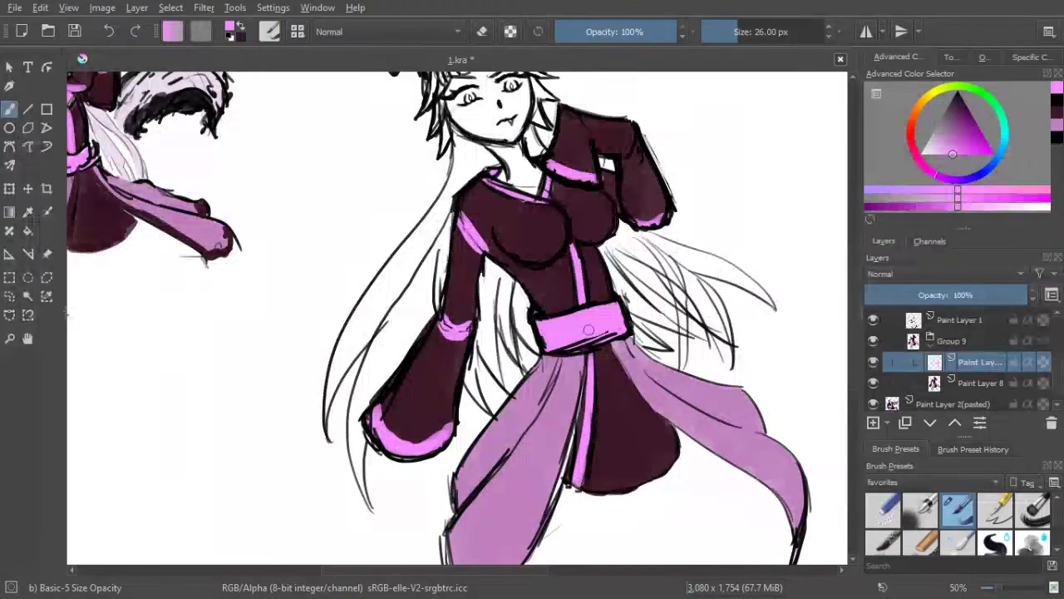
{"action": "left_click_drag", "start_coordinate": [567, 307], "coordinate": [608, 296]}
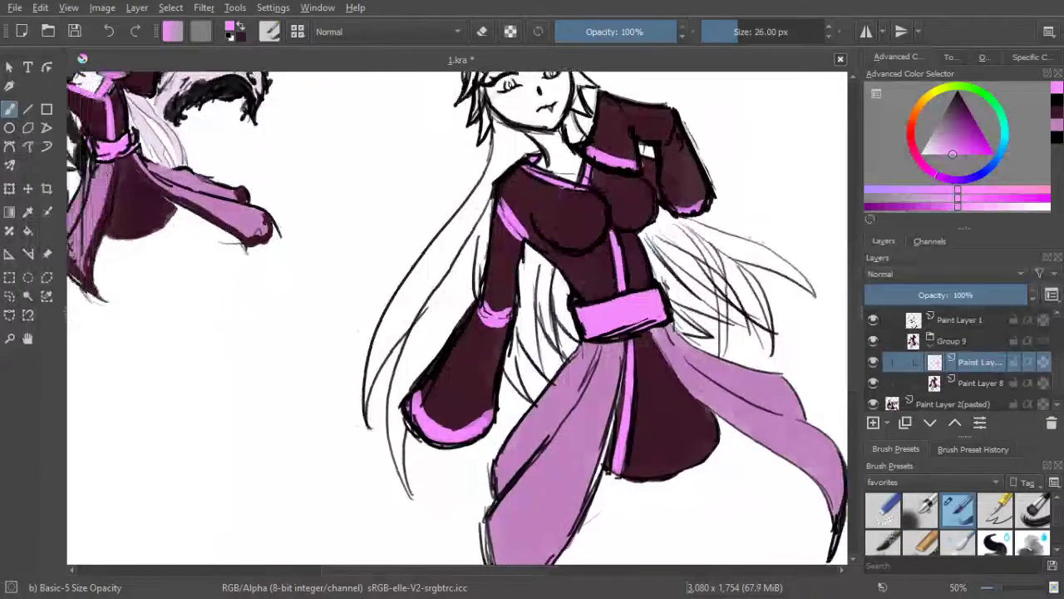
Pick the robe's dark maroon and paint the lower edge of the right purple panel down to its tip with the 26 px brush
{"action": "left_click", "coordinate": [598, 261], "text": "ctrl"}
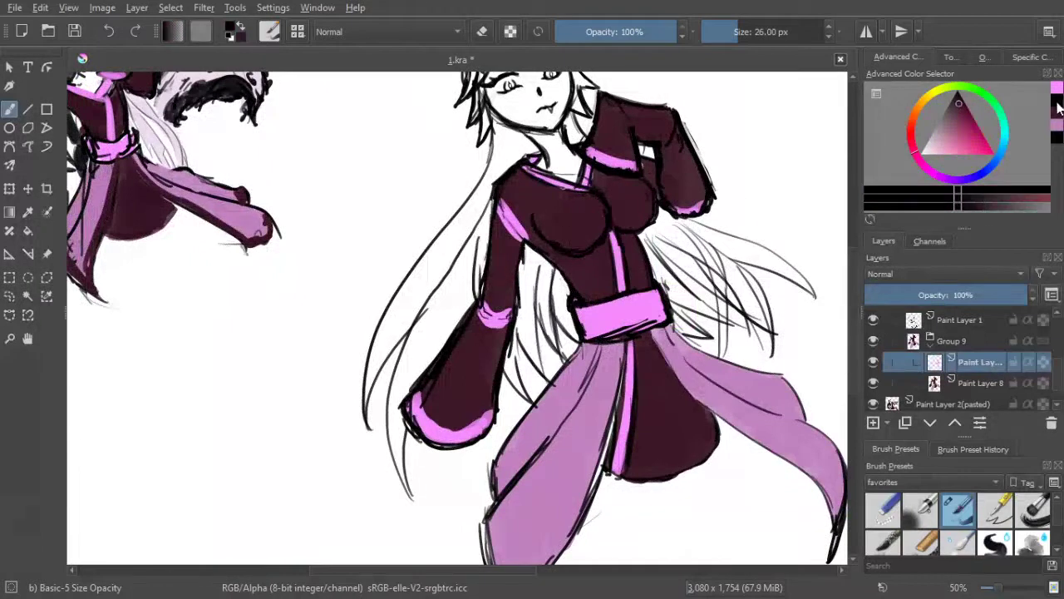
{"action": "mouse_move", "coordinate": [628, 314]}
{"action": "left_mouse_down"}
{"action": "mouse_move", "coordinate": [576, 268]}
{"action": "mouse_move", "coordinate": [667, 368]}
{"action": "left_mouse_up"}
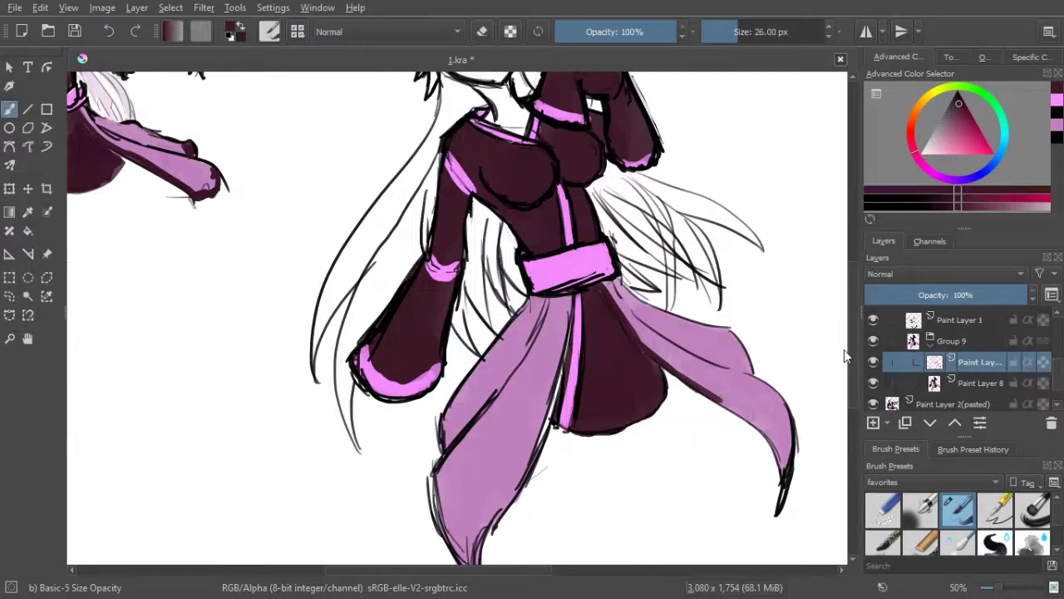
{"action": "mouse_move", "coordinate": [715, 398]}
{"action": "left_mouse_down"}
{"action": "mouse_move", "coordinate": [772, 434]}
{"action": "mouse_move", "coordinate": [787, 477]}
{"action": "mouse_move", "coordinate": [774, 443]}
{"action": "mouse_move", "coordinate": [780, 501]}
{"action": "mouse_move", "coordinate": [786, 464]}
{"action": "mouse_move", "coordinate": [782, 504]}
{"action": "mouse_move", "coordinate": [789, 424]}
{"action": "mouse_move", "coordinate": [765, 396]}
{"action": "mouse_move", "coordinate": [791, 449]}
{"action": "left_mouse_up"}
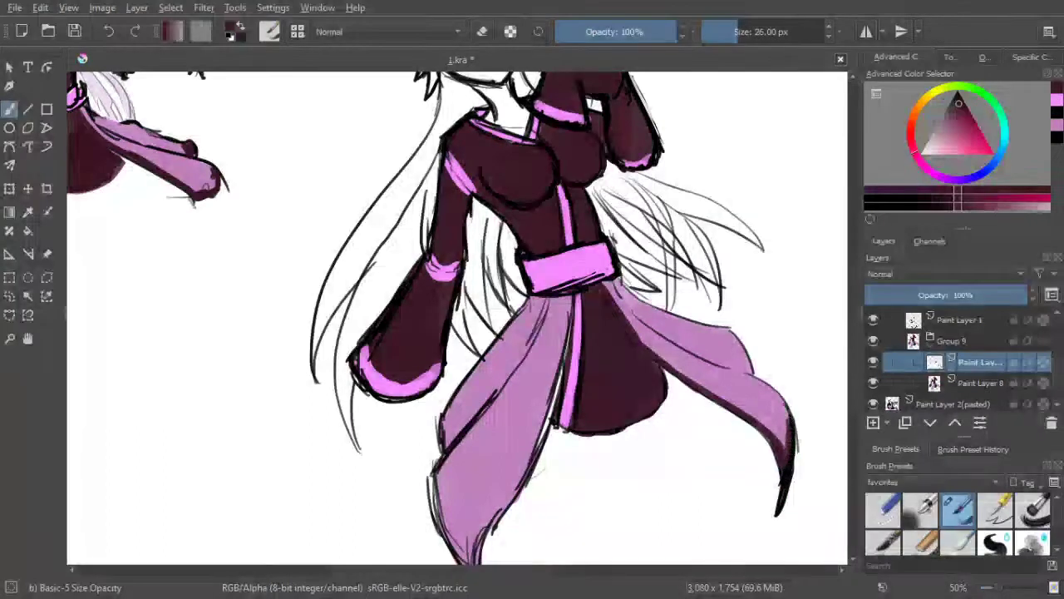
{"action": "mouse_move", "coordinate": [783, 398]}
{"action": "left_mouse_down"}
{"action": "mouse_move", "coordinate": [790, 431]}
{"action": "mouse_move", "coordinate": [773, 422]}
{"action": "left_mouse_up"}
Paint dark maroon trim along the tip of the right purple panel's upper fold with the 26 px brush
{"action": "mouse_move", "coordinate": [673, 332]}
{"action": "left_mouse_down"}
{"action": "mouse_move", "coordinate": [706, 297]}
{"action": "mouse_move", "coordinate": [765, 302]}
{"action": "left_mouse_up"}
{"action": "key", "text": "ctrl+z"}
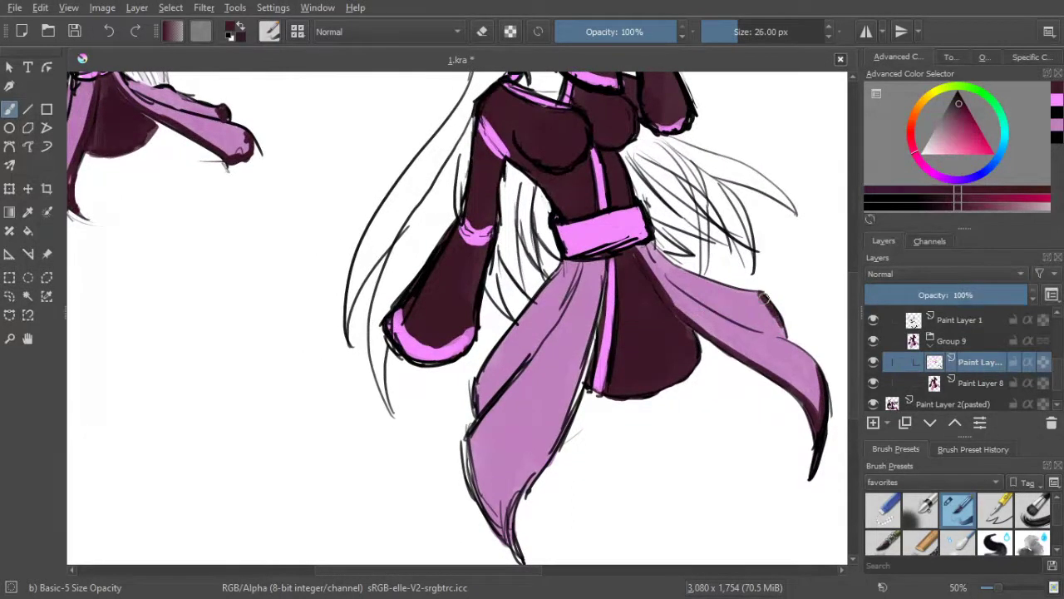
{"action": "mouse_move", "coordinate": [759, 293]}
{"action": "left_mouse_down"}
{"action": "mouse_move", "coordinate": [783, 337]}
{"action": "mouse_move", "coordinate": [769, 313]}
{"action": "left_mouse_up"}
{"action": "mouse_move", "coordinate": [706, 256]}
{"action": "left_mouse_down"}
{"action": "mouse_move", "coordinate": [728, 214]}
{"action": "mouse_move", "coordinate": [669, 197]}
{"action": "mouse_move", "coordinate": [699, 218]}
{"action": "left_mouse_up"}
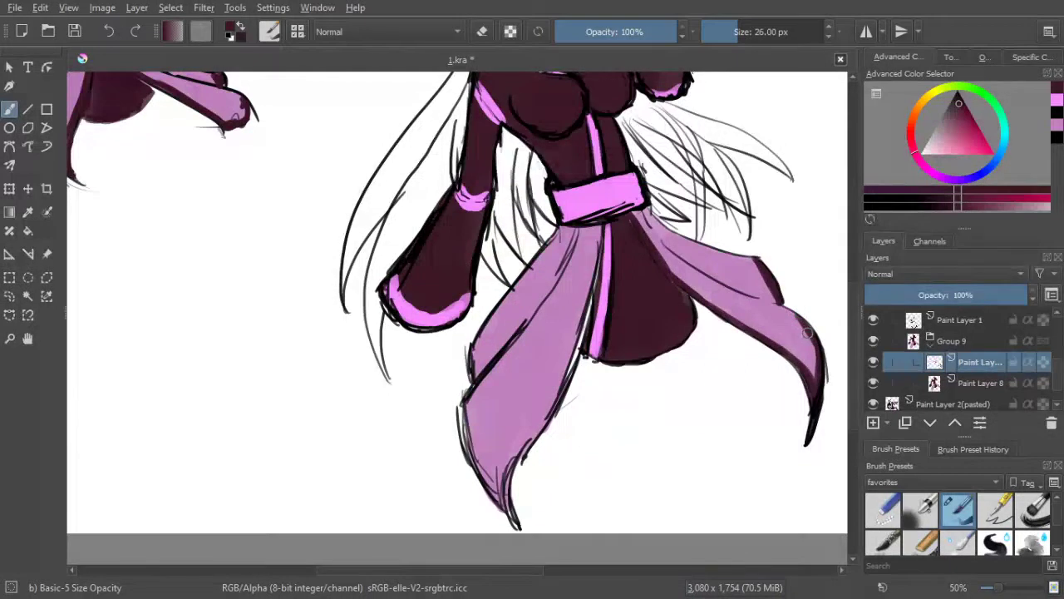
Paint dark maroon trim along the inner edge of the left purple panel, from its tip up towards the belt
{"action": "left_click_drag", "start_coordinate": [731, 290], "coordinate": [755, 279]}
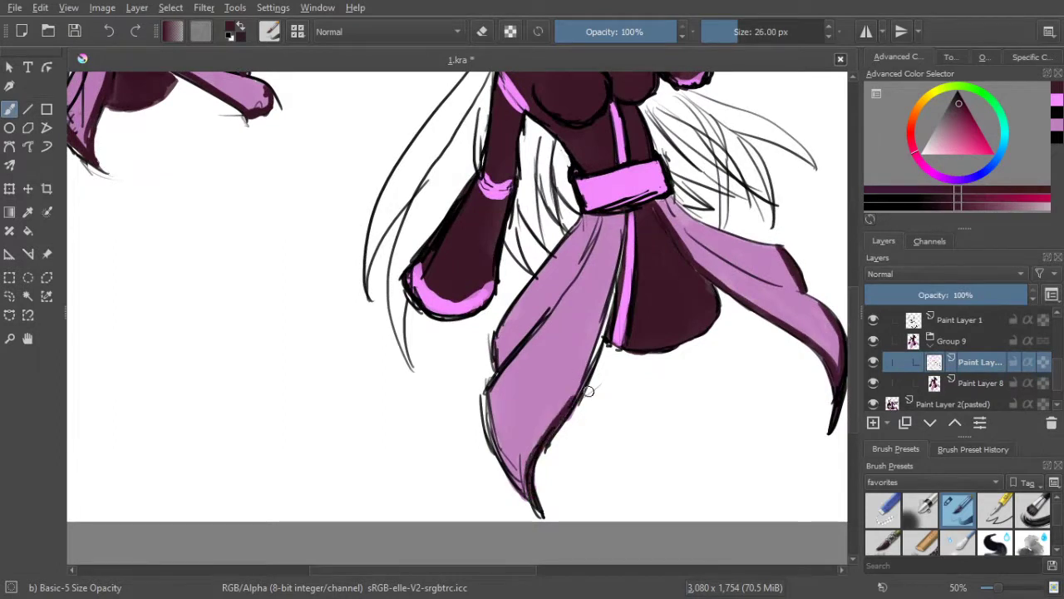
{"action": "mouse_move", "coordinate": [575, 401]}
{"action": "left_mouse_down"}
{"action": "mouse_move", "coordinate": [595, 354]}
{"action": "mouse_move", "coordinate": [577, 397]}
{"action": "left_mouse_up"}
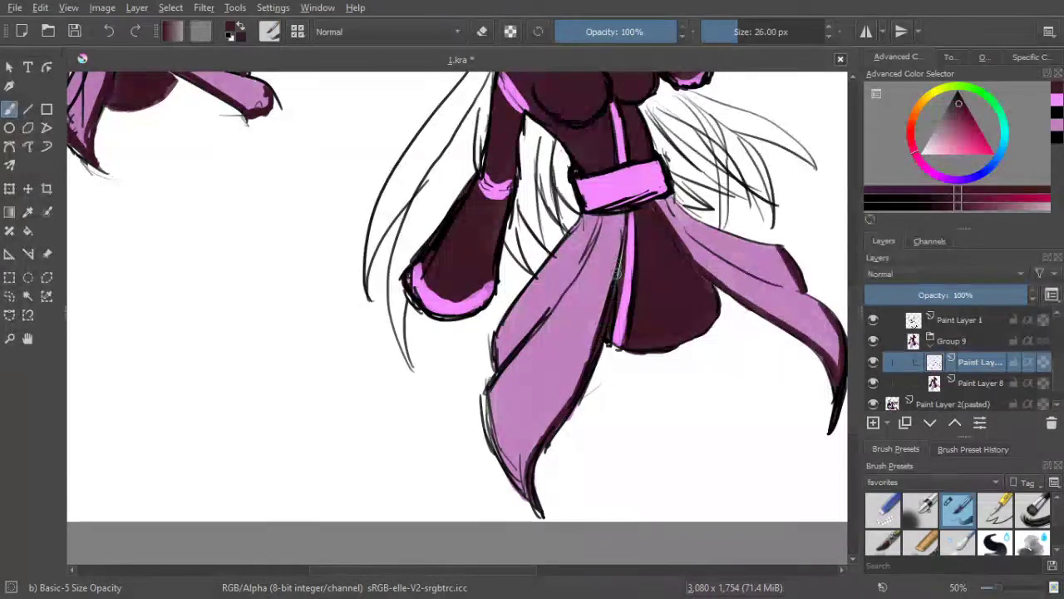
{"action": "left_click_drag", "start_coordinate": [626, 208], "coordinate": [612, 269]}
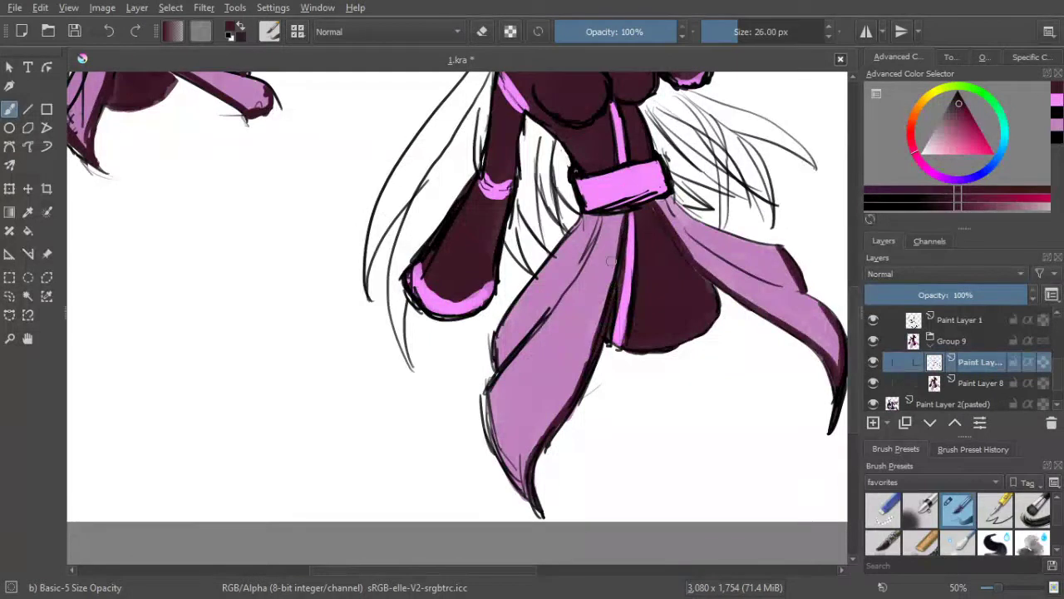
{"action": "left_click", "coordinate": [479, 32]}
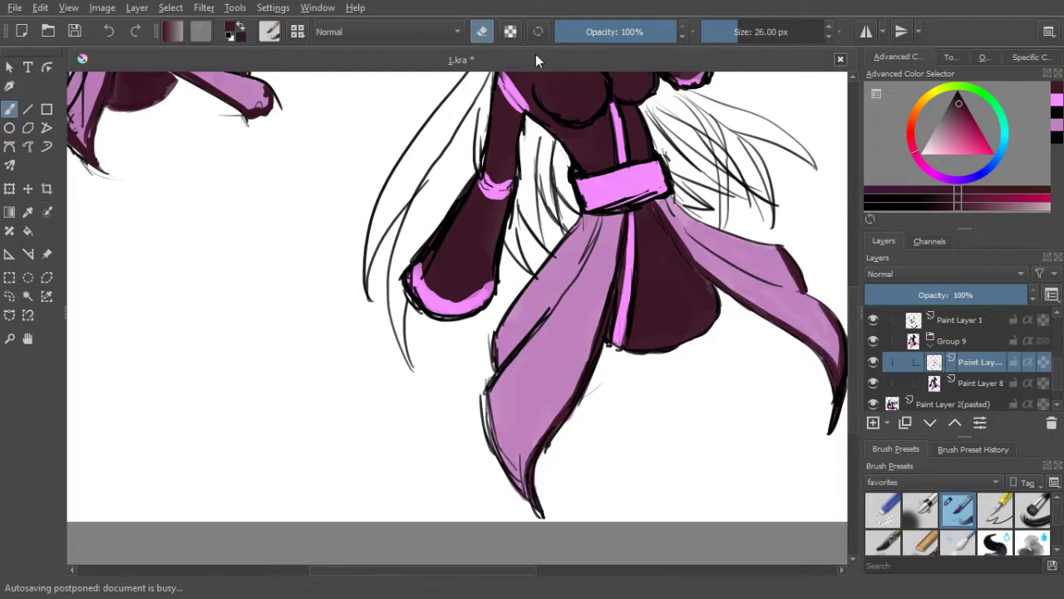
{"action": "key", "text": "e"}
Paint dark maroon trim along the outer edge of the left purple panel and the edge of its upper fold
{"action": "mouse_move", "coordinate": [531, 492]}
{"action": "left_mouse_down"}
{"action": "mouse_move", "coordinate": [507, 462]}
{"action": "mouse_move", "coordinate": [519, 480]}
{"action": "mouse_move", "coordinate": [493, 395]}
{"action": "mouse_move", "coordinate": [496, 416]}
{"action": "left_mouse_up"}
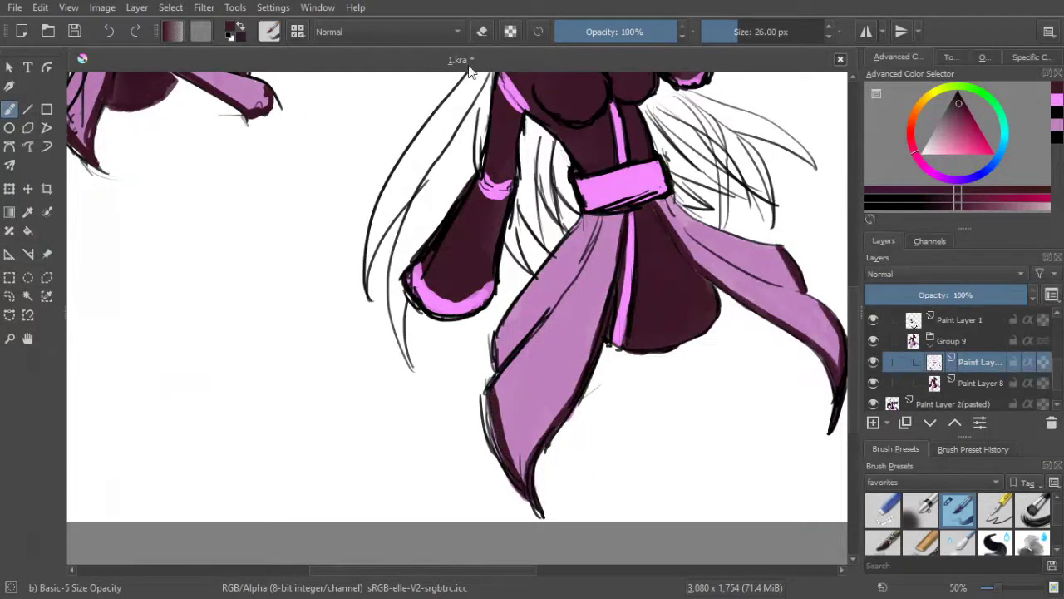
{"action": "left_click", "coordinate": [481, 32]}
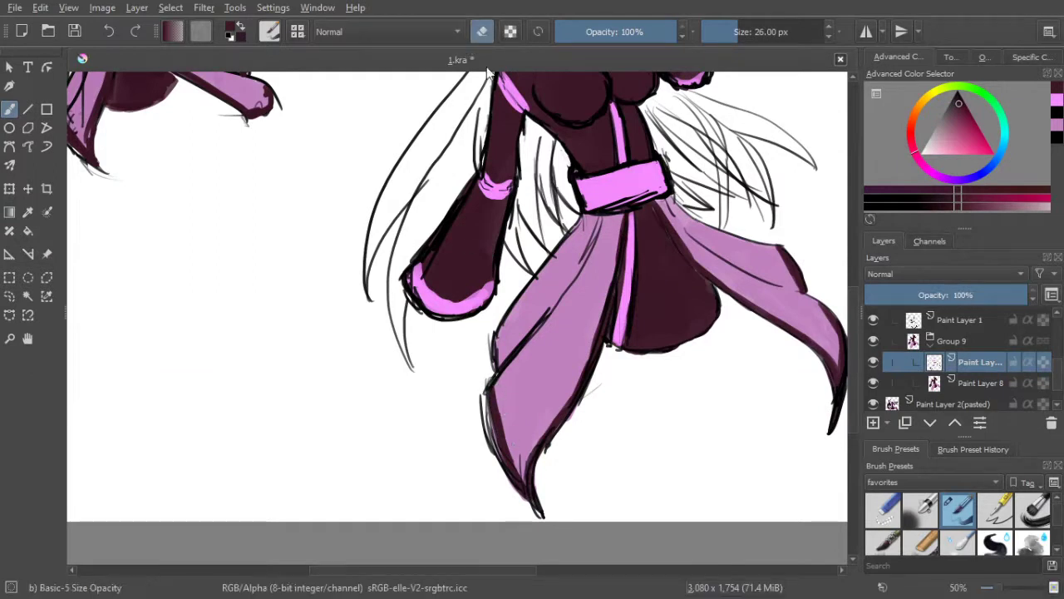
{"action": "left_click", "coordinate": [481, 31]}
{"action": "mouse_move", "coordinate": [498, 353]}
{"action": "left_mouse_down"}
{"action": "mouse_move", "coordinate": [502, 328]}
{"action": "mouse_move", "coordinate": [501, 369]}
{"action": "left_mouse_up"}
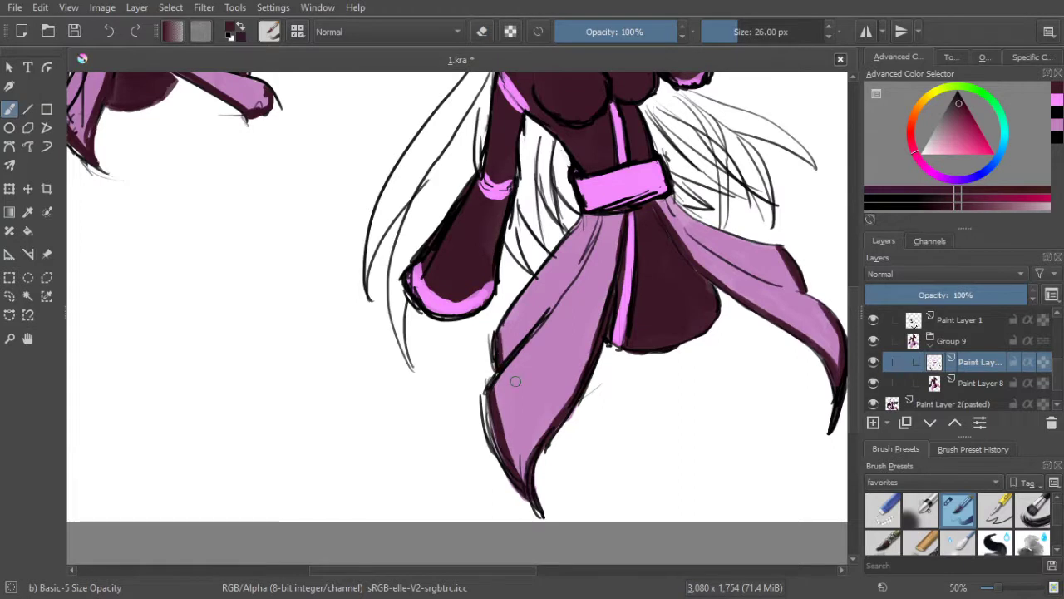
Examine the trimmed robe on the whole figure next to the coloured reference
{"action": "scroll", "coordinate": [646, 423], "scroll_direction": "down", "scroll_amount": 2}
{"action": "scroll", "coordinate": [653, 408], "scroll_direction": "up", "scroll_amount": 3}
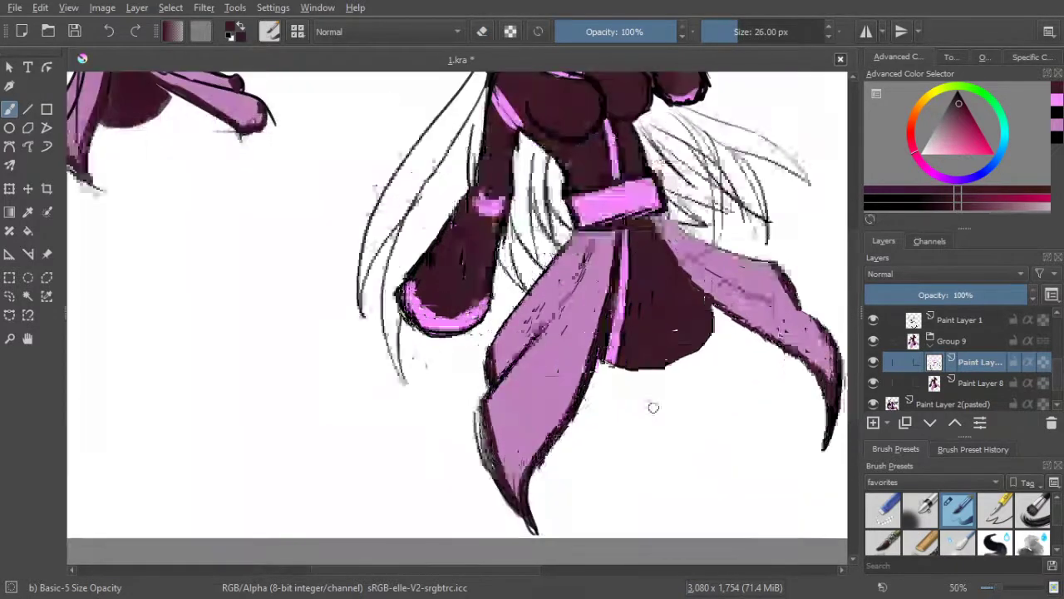
{"action": "scroll", "coordinate": [654, 408], "scroll_direction": "down", "scroll_amount": 2}
{"action": "left_click_drag", "start_coordinate": [654, 408], "coordinate": [628, 407]}
{"action": "scroll", "coordinate": [627, 407], "scroll_direction": "down", "scroll_amount": 1}
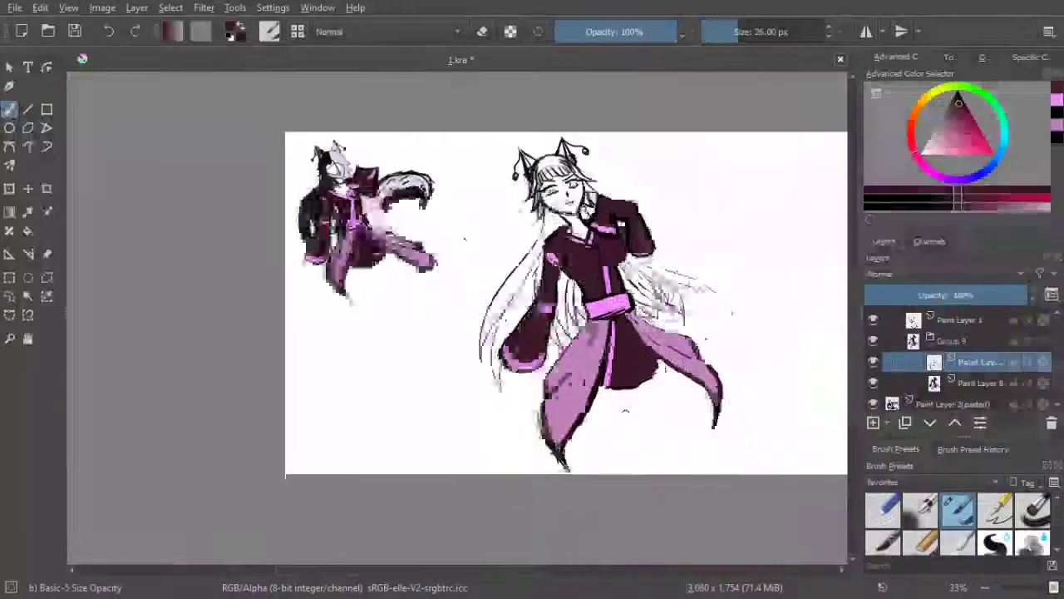
{"action": "scroll", "coordinate": [624, 407], "scroll_direction": "up", "scroll_amount": 1}
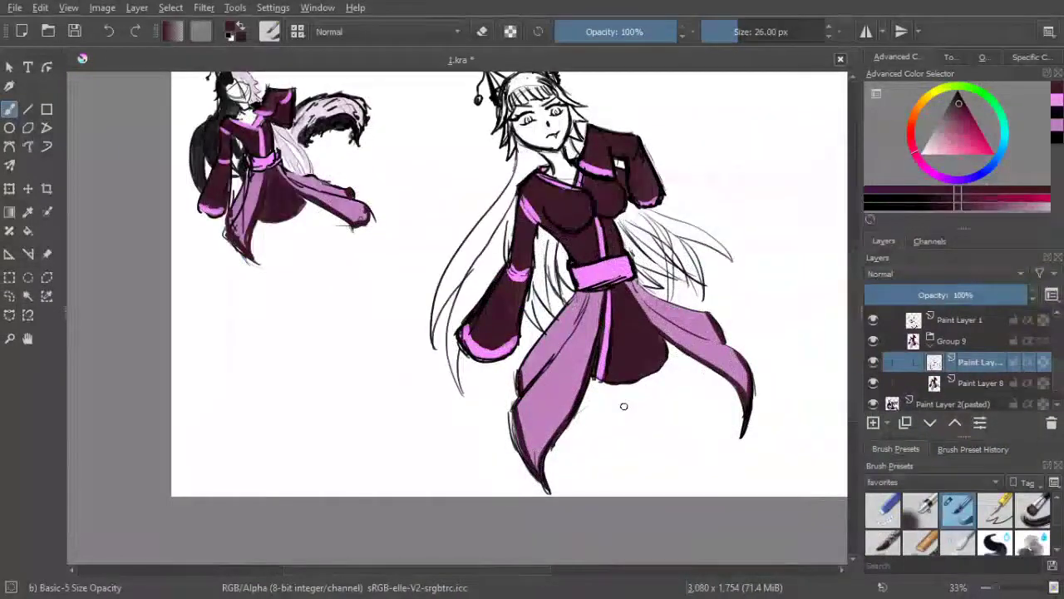
{"action": "left_click_drag", "start_coordinate": [624, 406], "coordinate": [612, 401]}
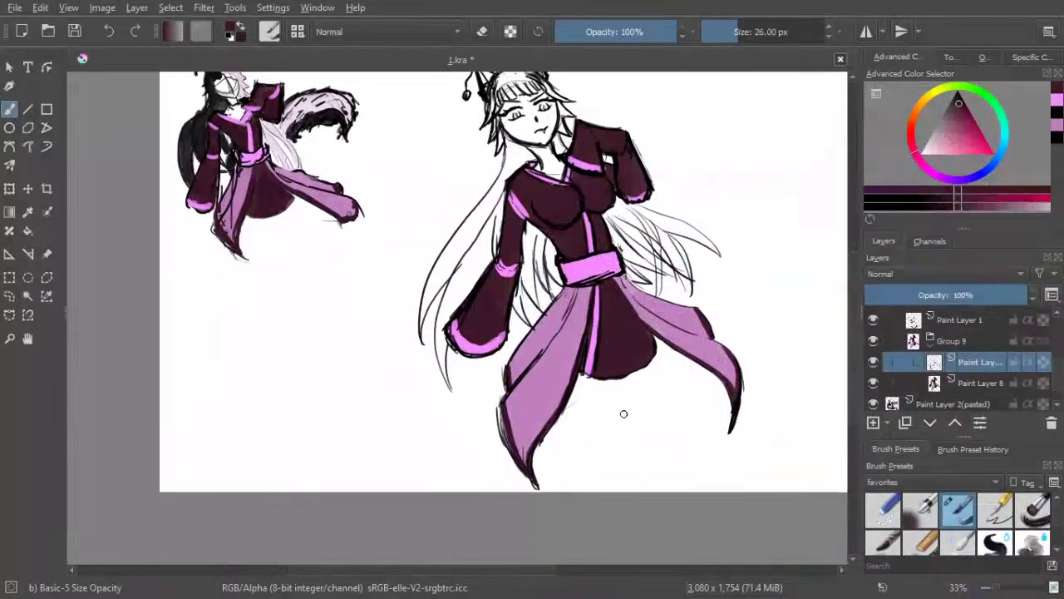
{"action": "left_click_drag", "start_coordinate": [645, 350], "coordinate": [606, 442]}
{"action": "scroll", "coordinate": [509, 213], "scroll_direction": "up", "scroll_amount": 1}
{"action": "scroll", "coordinate": [508, 212], "scroll_direction": "down", "scroll_amount": 1}
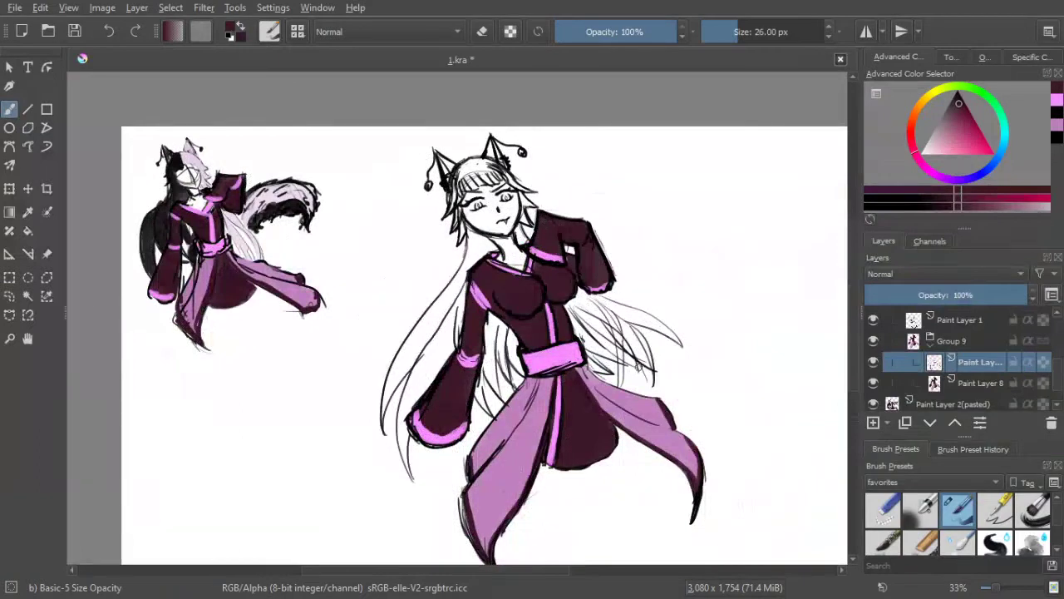
Add a new paint layer for the hair, put it in its own group, and place that group below Group 9
{"action": "scroll", "coordinate": [577, 311], "scroll_direction": "up", "scroll_amount": 3}
{"action": "left_click_drag", "start_coordinate": [591, 350], "coordinate": [608, 369]}
{"action": "left_click", "coordinate": [924, 366]}
{"action": "scroll", "coordinate": [940, 352], "scroll_direction": "down", "scroll_amount": 1}
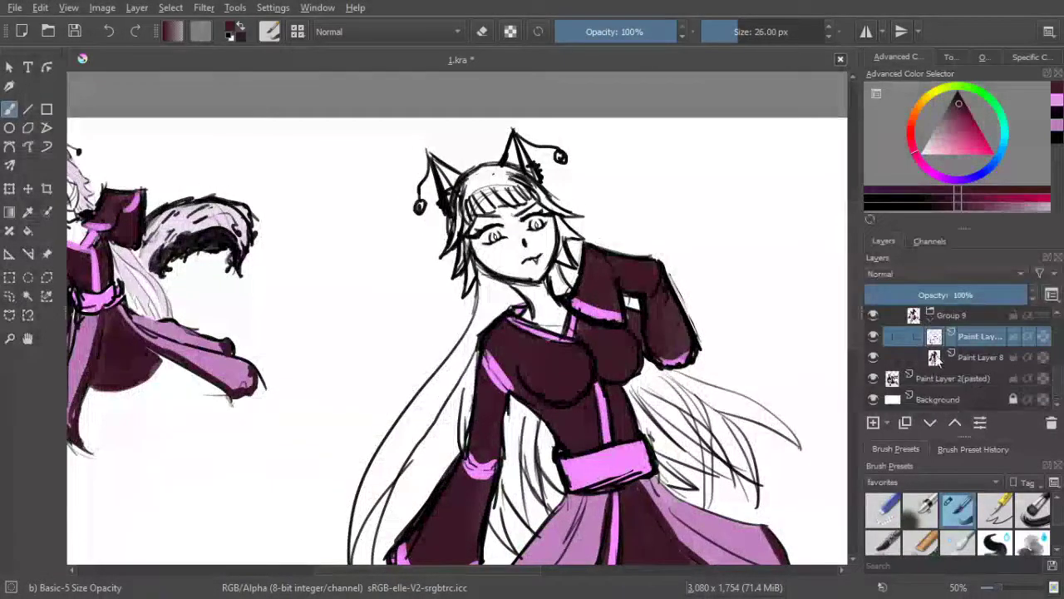
{"action": "left_click", "coordinate": [931, 315]}
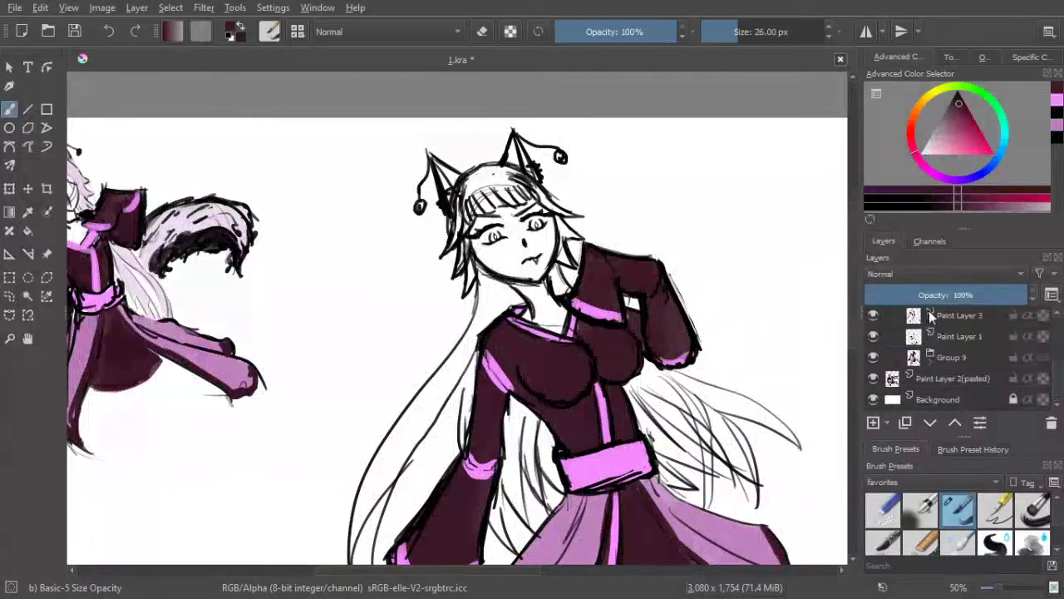
{"action": "left_click", "coordinate": [932, 356]}
{"action": "left_click", "coordinate": [871, 422]}
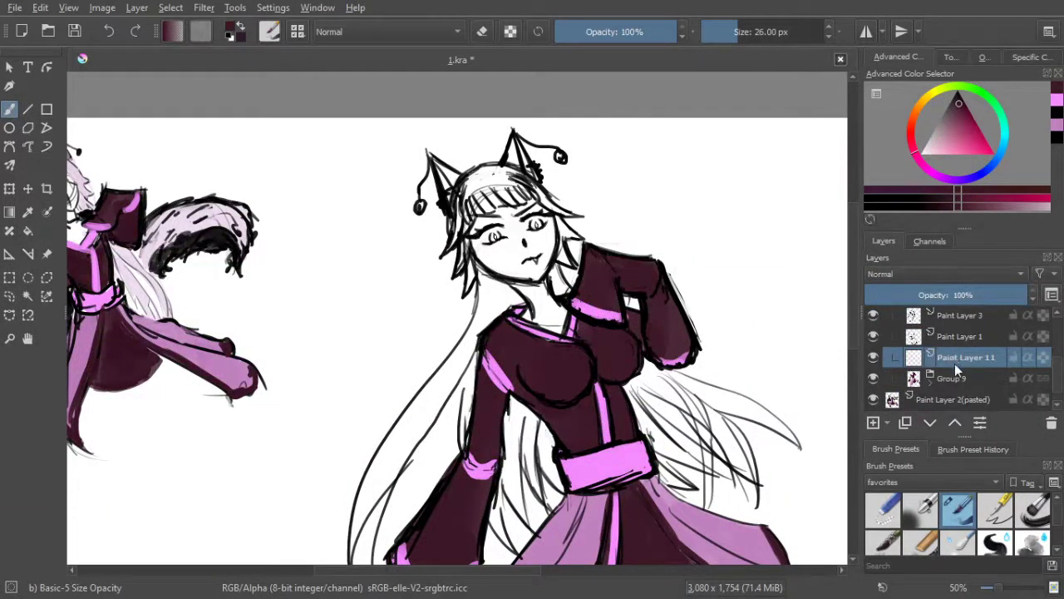
{"action": "key", "text": "ctrl+g"}
{"action": "mouse_move", "coordinate": [949, 324]}
{"action": "left_mouse_down"}
{"action": "mouse_move", "coordinate": [955, 369]}
{"action": "mouse_move", "coordinate": [973, 384]}
{"action": "left_mouse_up"}
Pick the pale lilac from the reference hair and paint the right half of the head hair and the right ear
{"action": "left_click_drag", "start_coordinate": [450, 233], "coordinate": [537, 236]}
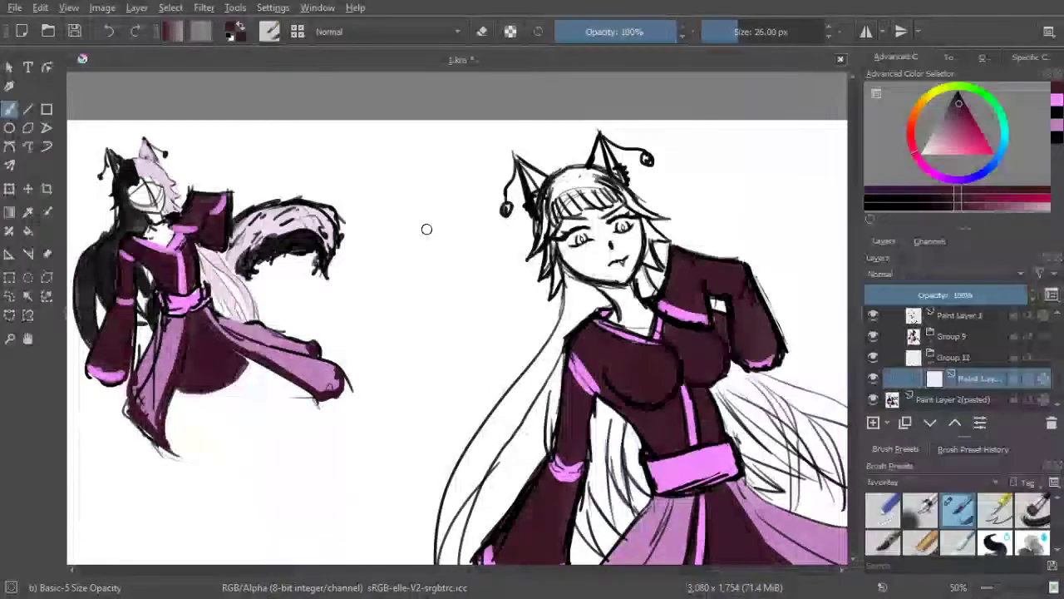
{"action": "left_click", "coordinate": [158, 158], "text": "ctrl"}
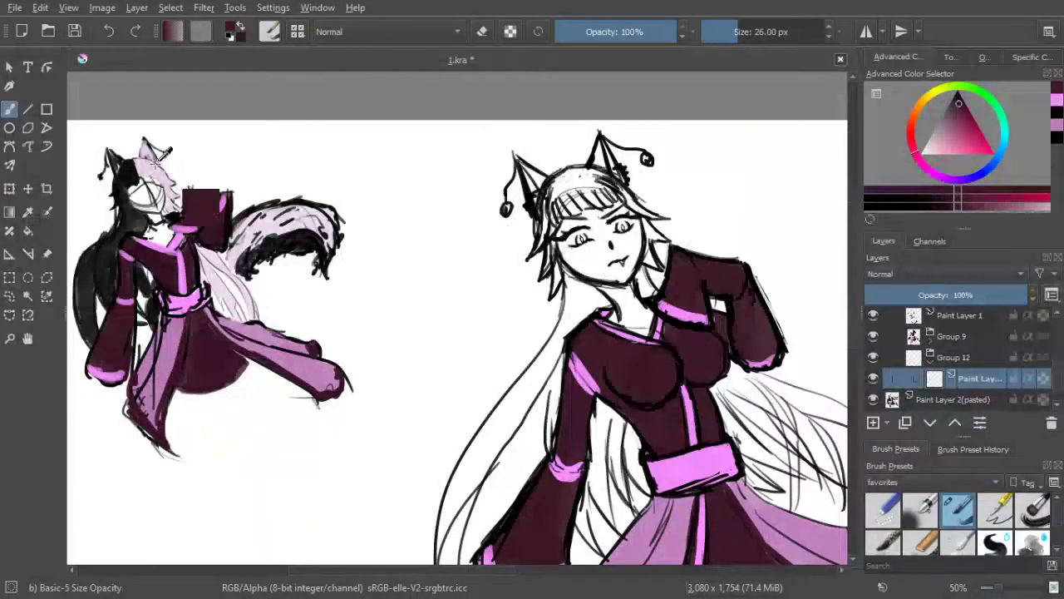
{"action": "left_click_drag", "start_coordinate": [570, 246], "coordinate": [525, 227]}
{"action": "mouse_move", "coordinate": [515, 170]}
{"action": "left_mouse_down"}
{"action": "mouse_move", "coordinate": [527, 165]}
{"action": "mouse_move", "coordinate": [551, 186]}
{"action": "mouse_move", "coordinate": [524, 151]}
{"action": "mouse_move", "coordinate": [549, 151]}
{"action": "mouse_move", "coordinate": [561, 181]}
{"action": "left_mouse_up"}
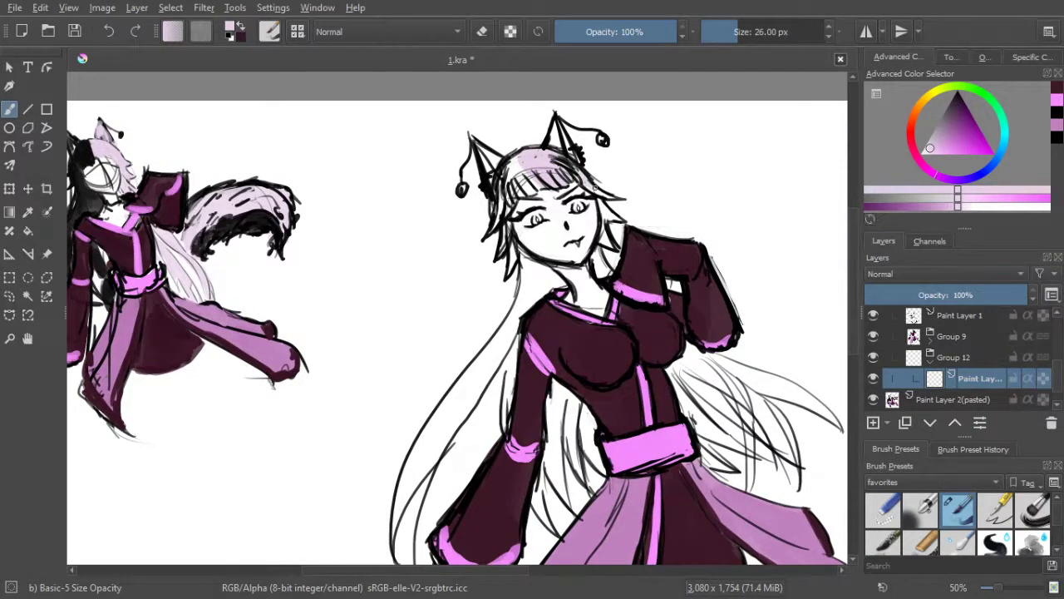
{"action": "left_click_drag", "start_coordinate": [593, 188], "coordinate": [596, 191]}
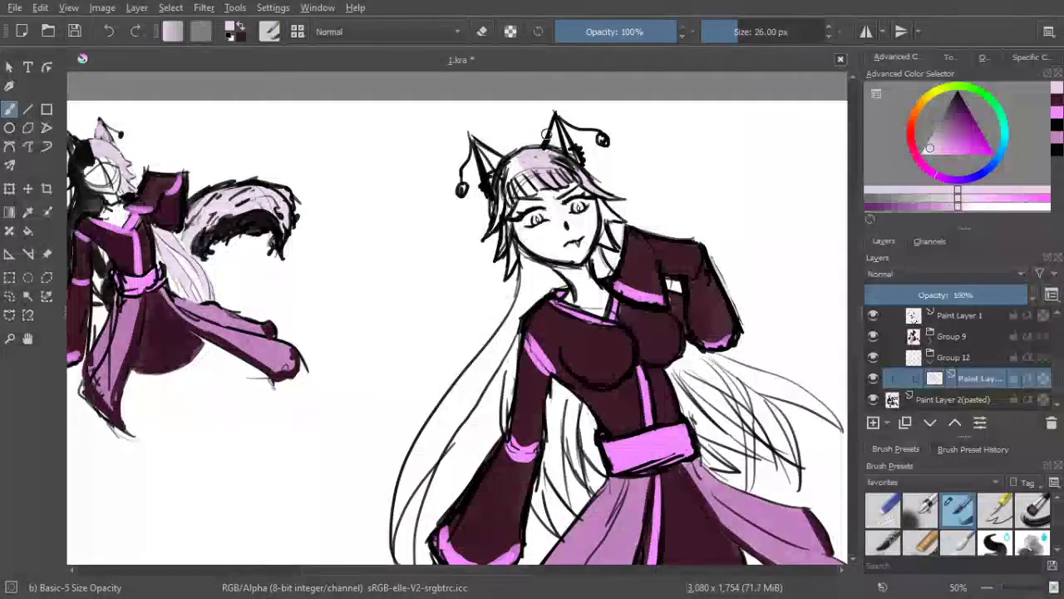
{"action": "left_click_drag", "start_coordinate": [554, 128], "coordinate": [561, 138]}
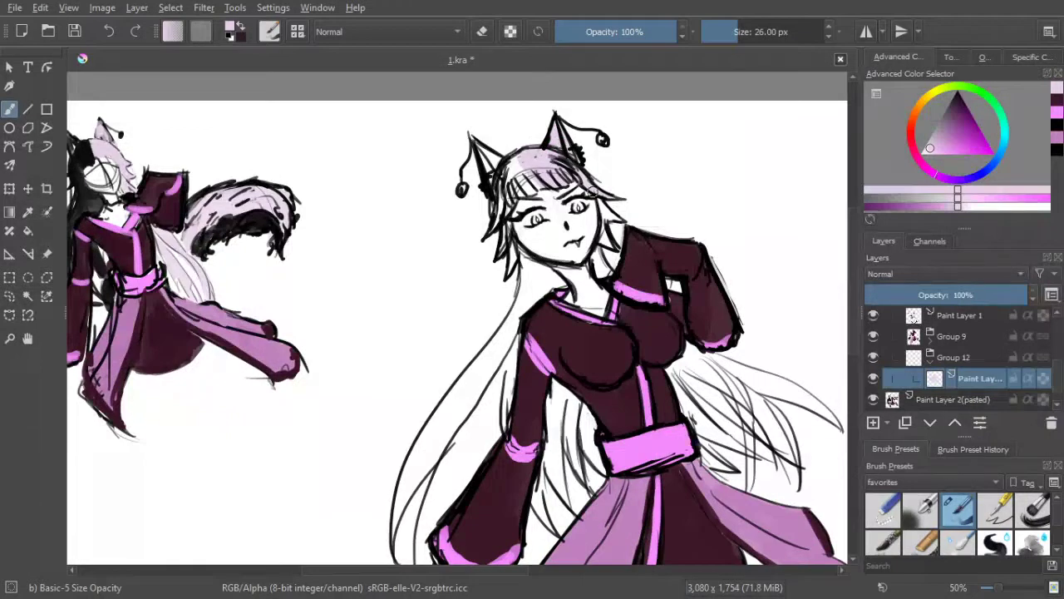
{"action": "left_click_drag", "start_coordinate": [522, 153], "coordinate": [530, 172]}
{"action": "mouse_move", "coordinate": [605, 216]}
{"action": "left_mouse_down"}
{"action": "mouse_move", "coordinate": [609, 245]}
{"action": "mouse_move", "coordinate": [599, 242]}
{"action": "mouse_move", "coordinate": [607, 234]}
{"action": "left_mouse_up"}
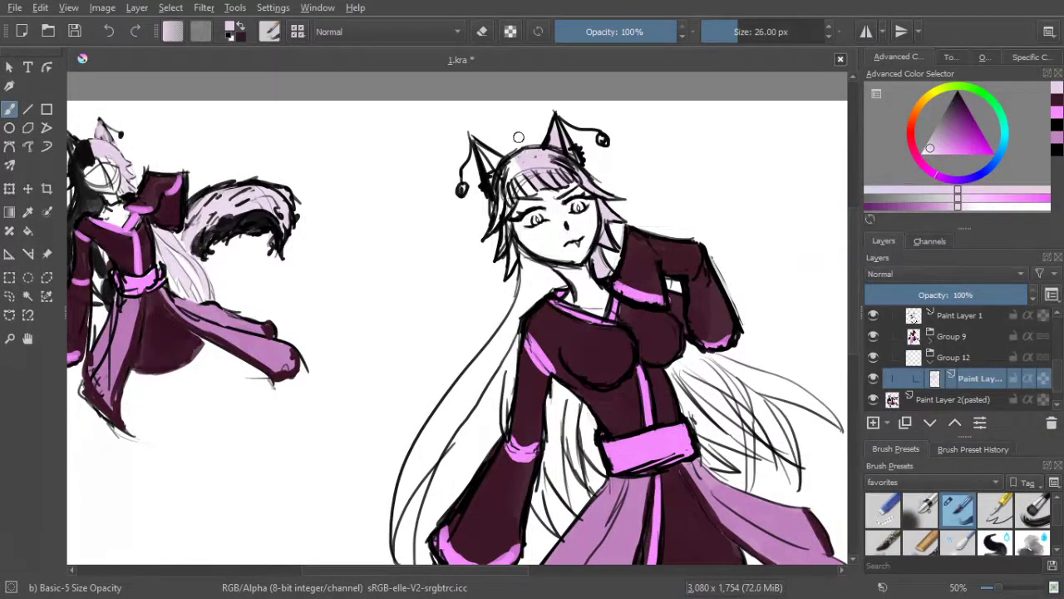
Fill the long hair strands flowing out to the right of the waist with pale lilac
{"action": "left_click_drag", "start_coordinate": [628, 307], "coordinate": [518, 209]}
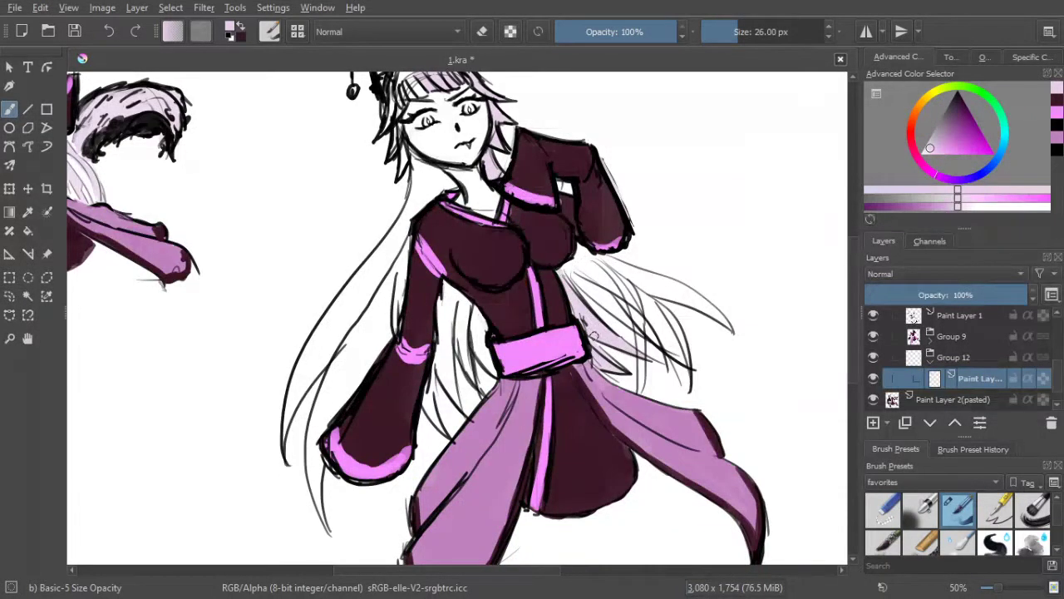
{"action": "mouse_move", "coordinate": [590, 284]}
{"action": "left_mouse_down"}
{"action": "mouse_move", "coordinate": [626, 317]}
{"action": "mouse_move", "coordinate": [568, 270]}
{"action": "mouse_move", "coordinate": [619, 307]}
{"action": "mouse_move", "coordinate": [599, 286]}
{"action": "left_mouse_up"}
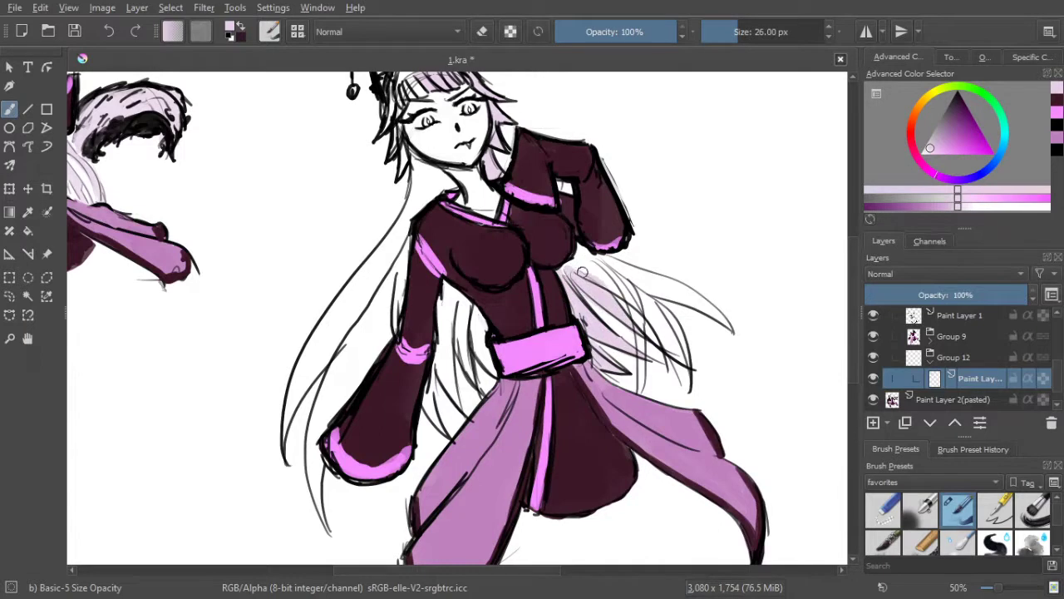
{"action": "mouse_move", "coordinate": [637, 389]}
{"action": "left_mouse_down"}
{"action": "mouse_move", "coordinate": [624, 279]}
{"action": "mouse_move", "coordinate": [636, 310]}
{"action": "mouse_move", "coordinate": [637, 299]}
{"action": "mouse_move", "coordinate": [622, 276]}
{"action": "mouse_move", "coordinate": [598, 262]}
{"action": "mouse_move", "coordinate": [623, 288]}
{"action": "mouse_move", "coordinate": [578, 260]}
{"action": "mouse_move", "coordinate": [683, 345]}
{"action": "left_mouse_up"}
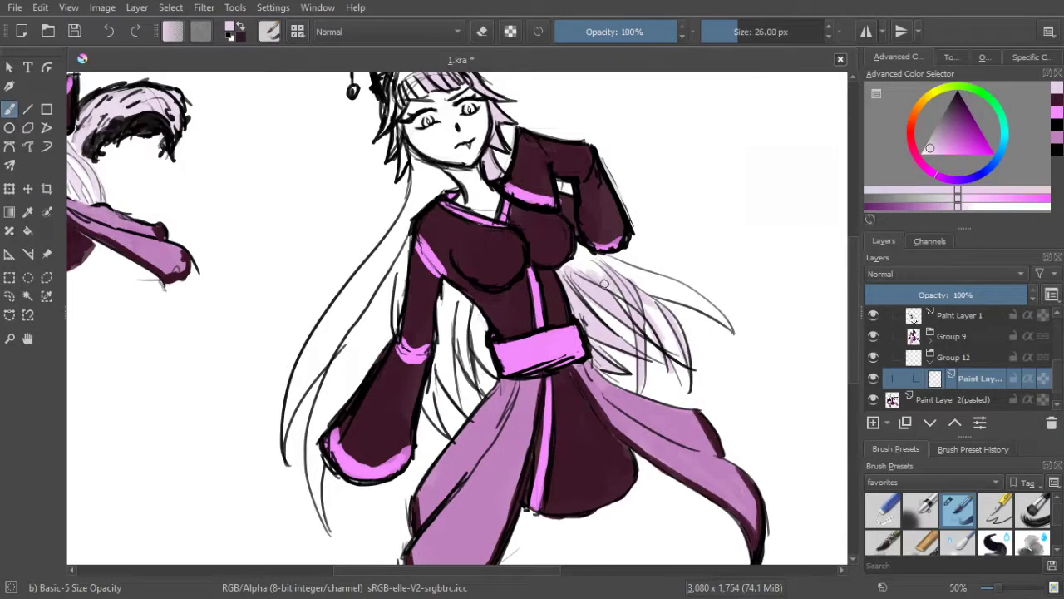
{"action": "left_click_drag", "start_coordinate": [584, 274], "coordinate": [563, 267]}
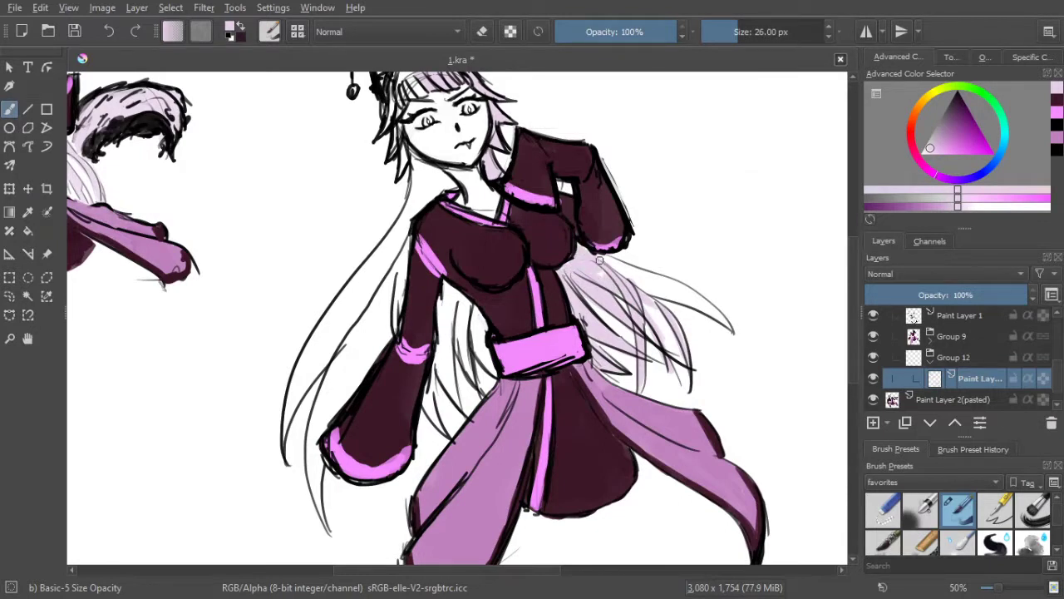
{"action": "left_click_drag", "start_coordinate": [597, 254], "coordinate": [672, 283]}
{"action": "mouse_move", "coordinate": [597, 275]}
{"action": "left_mouse_down"}
{"action": "mouse_move", "coordinate": [676, 290]}
{"action": "mouse_move", "coordinate": [649, 294]}
{"action": "mouse_move", "coordinate": [676, 297]}
{"action": "mouse_move", "coordinate": [619, 274]}
{"action": "mouse_move", "coordinate": [733, 328]}
{"action": "mouse_move", "coordinate": [670, 295]}
{"action": "mouse_move", "coordinate": [709, 311]}
{"action": "mouse_move", "coordinate": [664, 281]}
{"action": "left_mouse_up"}
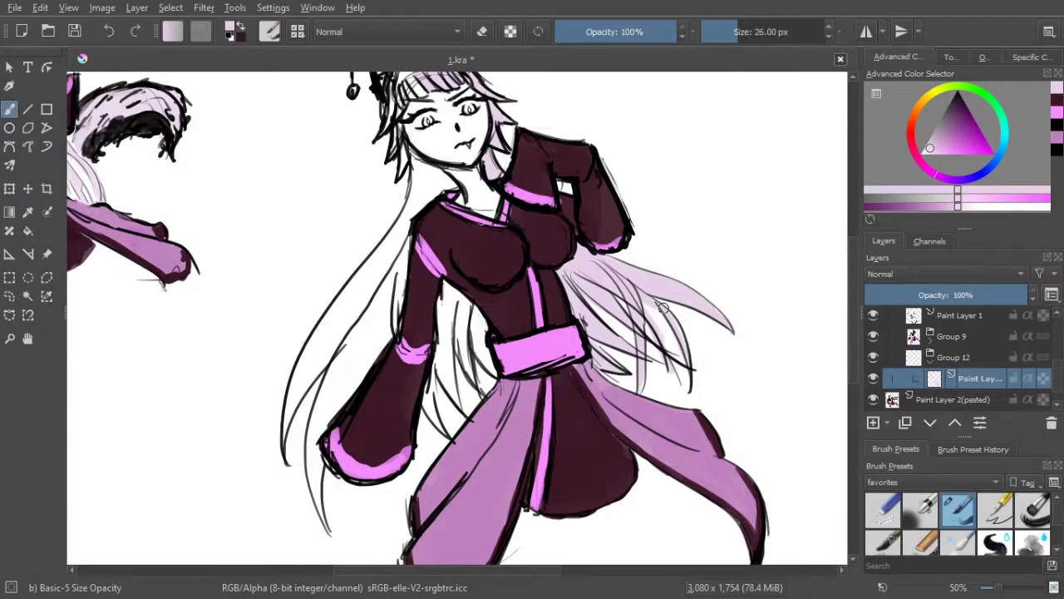
{"action": "mouse_move", "coordinate": [600, 283]}
{"action": "left_mouse_down"}
{"action": "mouse_move", "coordinate": [689, 319]}
{"action": "mouse_move", "coordinate": [649, 290]}
{"action": "left_mouse_up"}
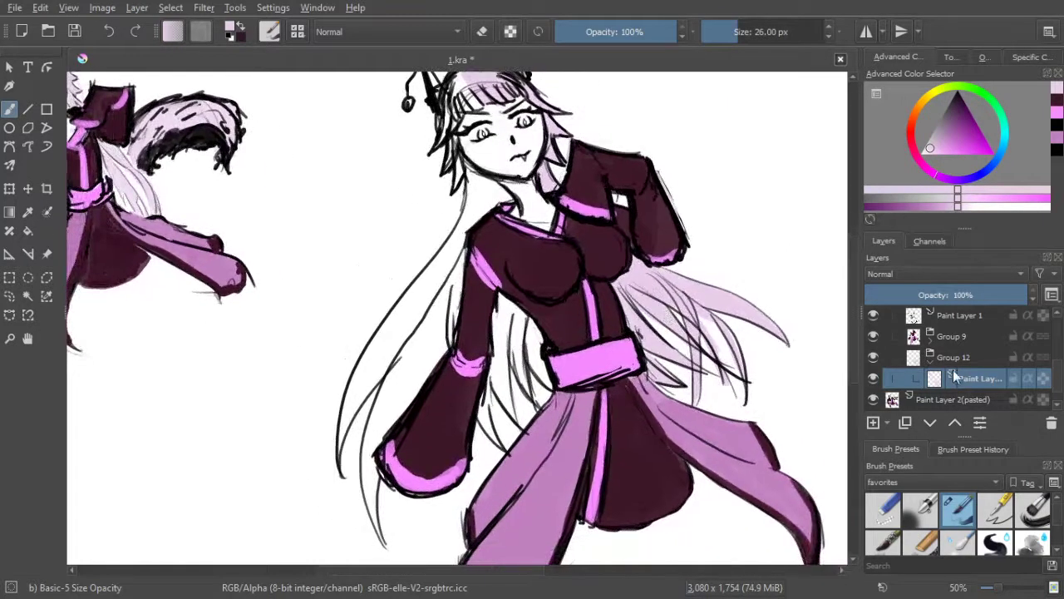
Set up a nested group with a blank layer for the dark hair and paint the left part of the fringe black
{"action": "key", "text": "ctrl+g"}
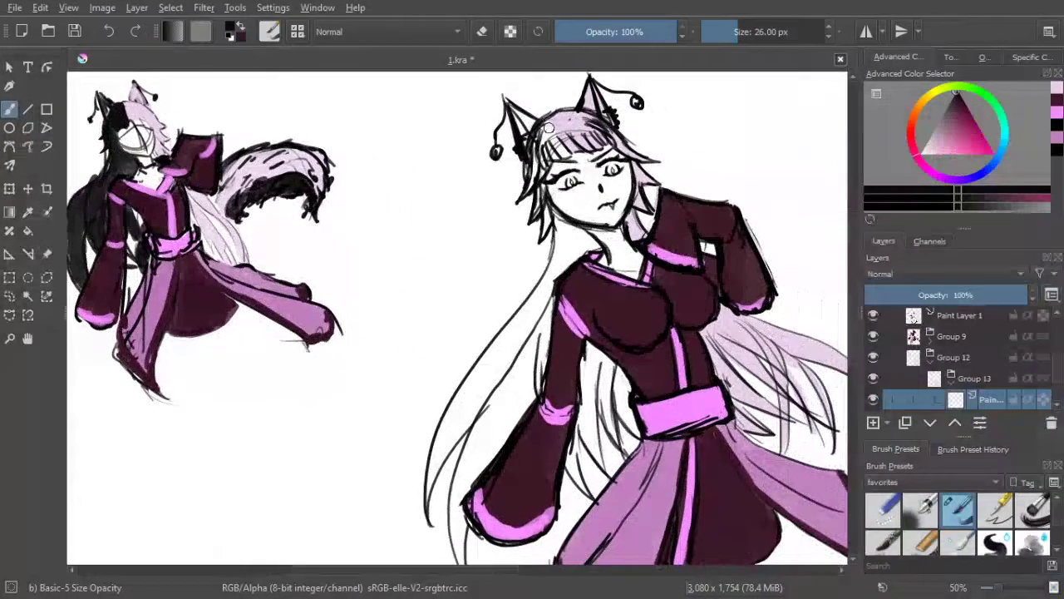
{"action": "mouse_move", "coordinate": [549, 121]}
{"action": "left_mouse_down"}
{"action": "mouse_move", "coordinate": [576, 148]}
{"action": "mouse_move", "coordinate": [562, 130]}
{"action": "left_mouse_up"}
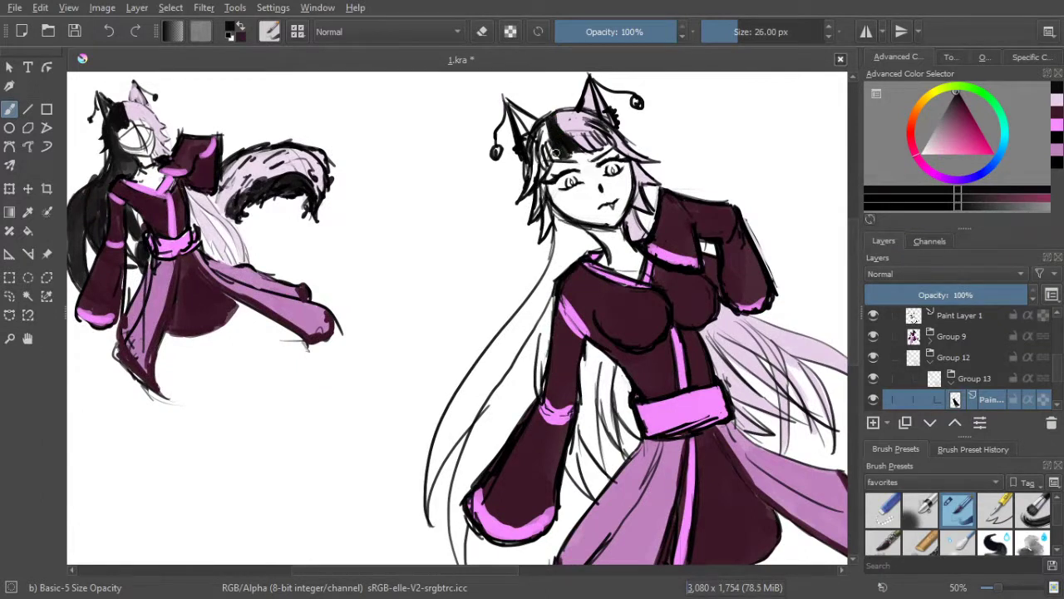
{"action": "left_click_drag", "start_coordinate": [553, 155], "coordinate": [548, 123]}
{"action": "mouse_move", "coordinate": [547, 159]}
{"action": "left_mouse_down"}
{"action": "mouse_move", "coordinate": [545, 127]}
{"action": "mouse_move", "coordinate": [544, 154]}
{"action": "mouse_move", "coordinate": [544, 135]}
{"action": "mouse_move", "coordinate": [552, 141]}
{"action": "left_mouse_up"}
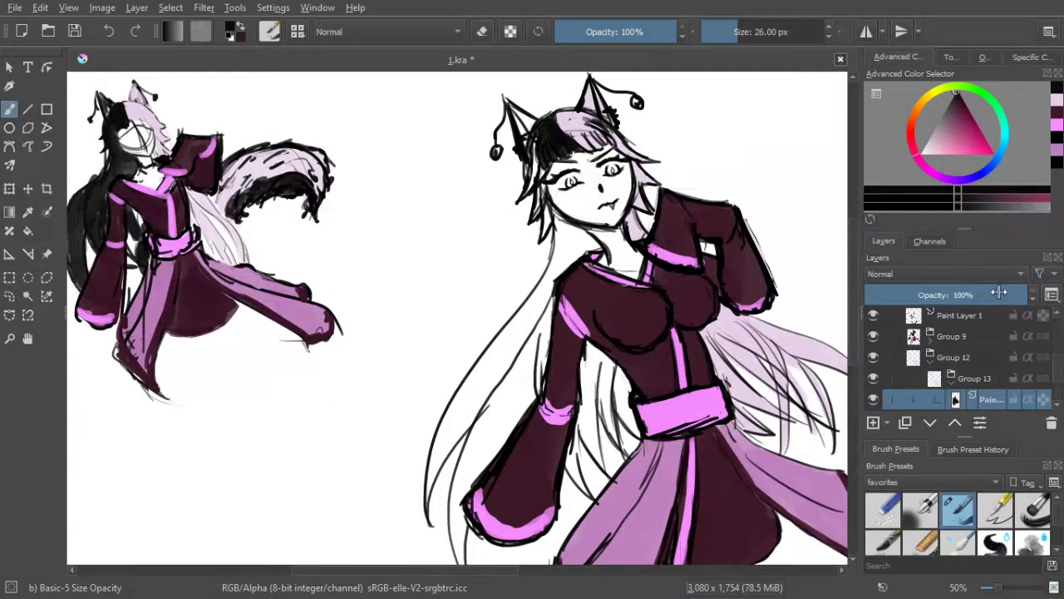
Lock the dark hair layer's transparency, recolour the painted left half of the fringe with a slightly lighter near-black, and unlock it
{"action": "left_click", "coordinate": [1006, 295]}
{"action": "left_click_drag", "start_coordinate": [1004, 295], "coordinate": [1036, 295]}
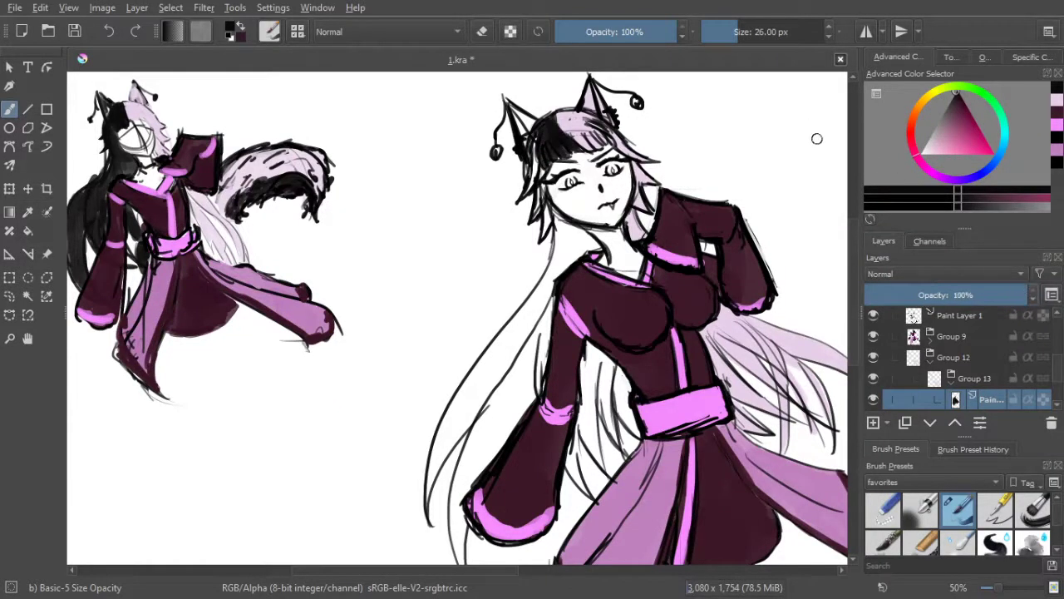
{"action": "left_click_drag", "start_coordinate": [963, 102], "coordinate": [949, 102]}
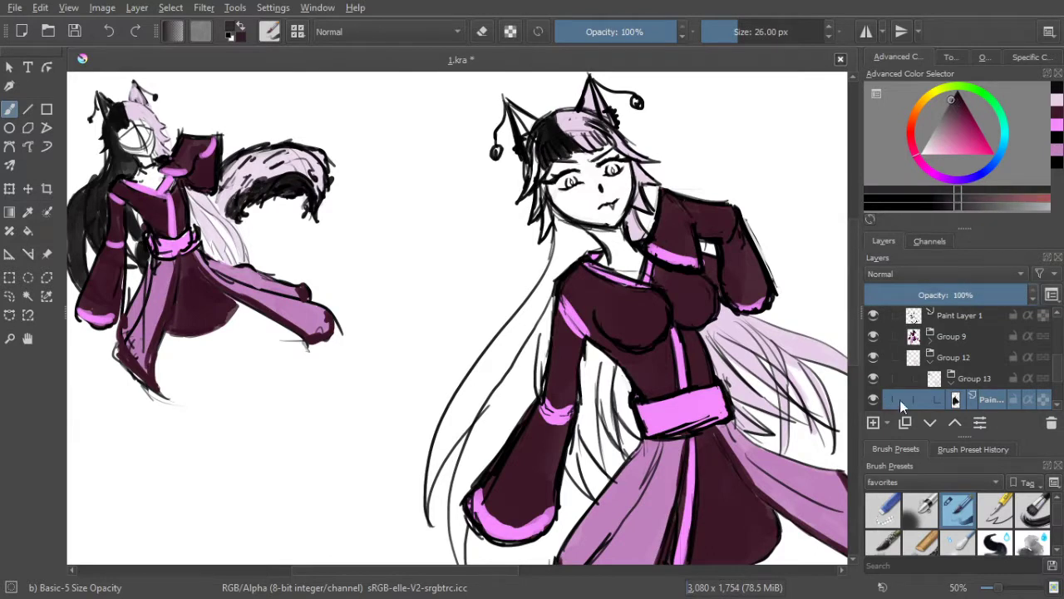
{"action": "left_click", "coordinate": [1043, 400]}
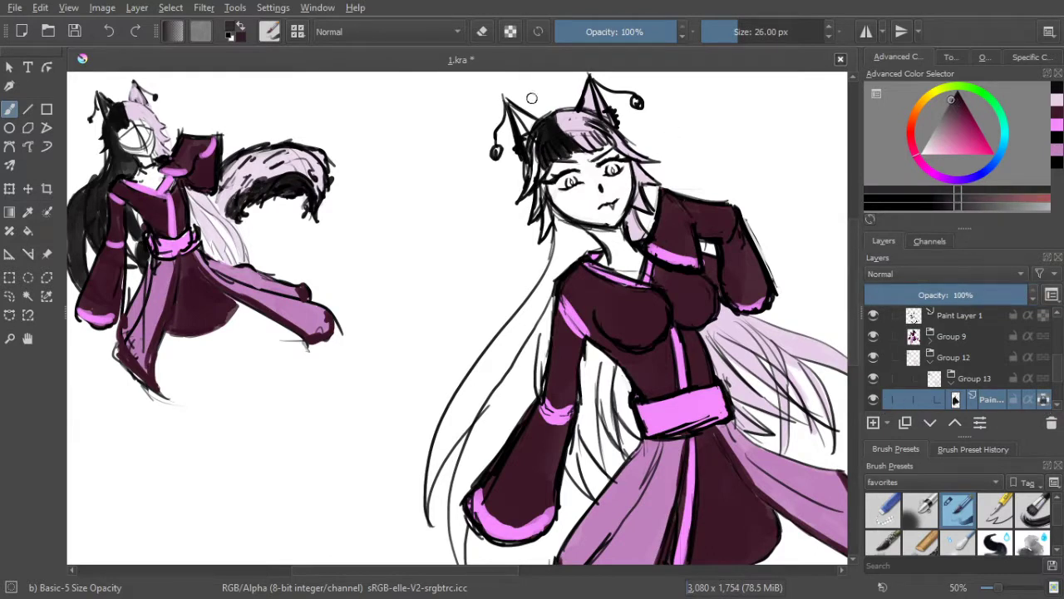
{"action": "mouse_move", "coordinate": [537, 113]}
{"action": "left_mouse_down"}
{"action": "mouse_move", "coordinate": [571, 143]}
{"action": "mouse_move", "coordinate": [597, 134]}
{"action": "mouse_move", "coordinate": [533, 178]}
{"action": "mouse_move", "coordinate": [536, 141]}
{"action": "mouse_move", "coordinate": [527, 177]}
{"action": "mouse_move", "coordinate": [542, 169]}
{"action": "left_mouse_up"}
{"action": "left_click", "coordinate": [1045, 399]}
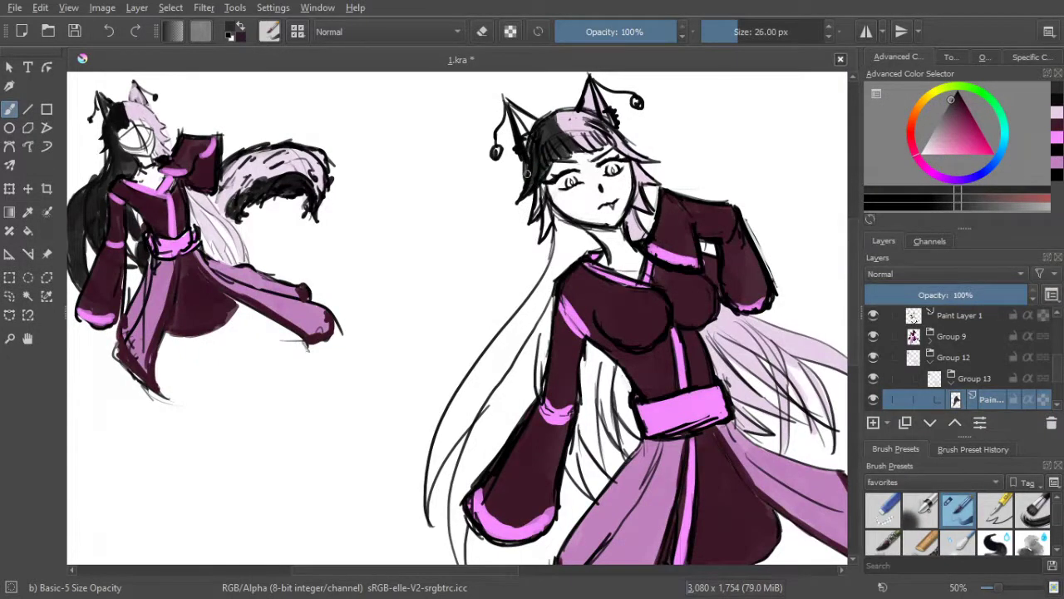
Paint the left ear, the side locks beside the face and the hair under the jaw near-black
{"action": "mouse_move", "coordinate": [510, 109]}
{"action": "left_mouse_down"}
{"action": "mouse_move", "coordinate": [529, 147]}
{"action": "mouse_move", "coordinate": [512, 114]}
{"action": "mouse_move", "coordinate": [535, 124]}
{"action": "left_mouse_up"}
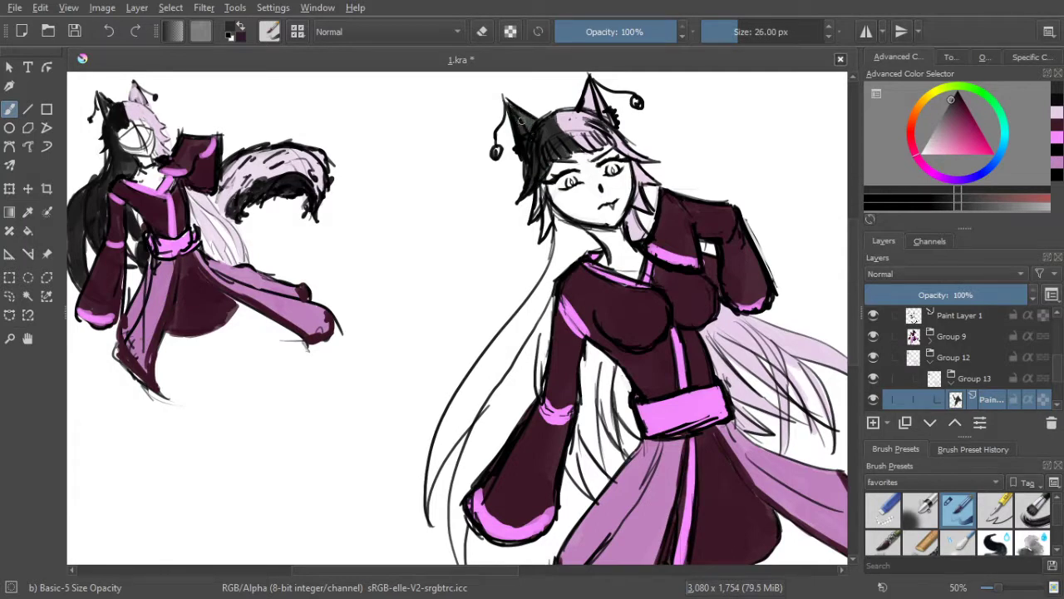
{"action": "mouse_move", "coordinate": [537, 193]}
{"action": "left_mouse_down"}
{"action": "mouse_move", "coordinate": [534, 218]}
{"action": "mouse_move", "coordinate": [541, 182]}
{"action": "mouse_move", "coordinate": [542, 235]}
{"action": "mouse_move", "coordinate": [542, 181]}
{"action": "left_mouse_up"}
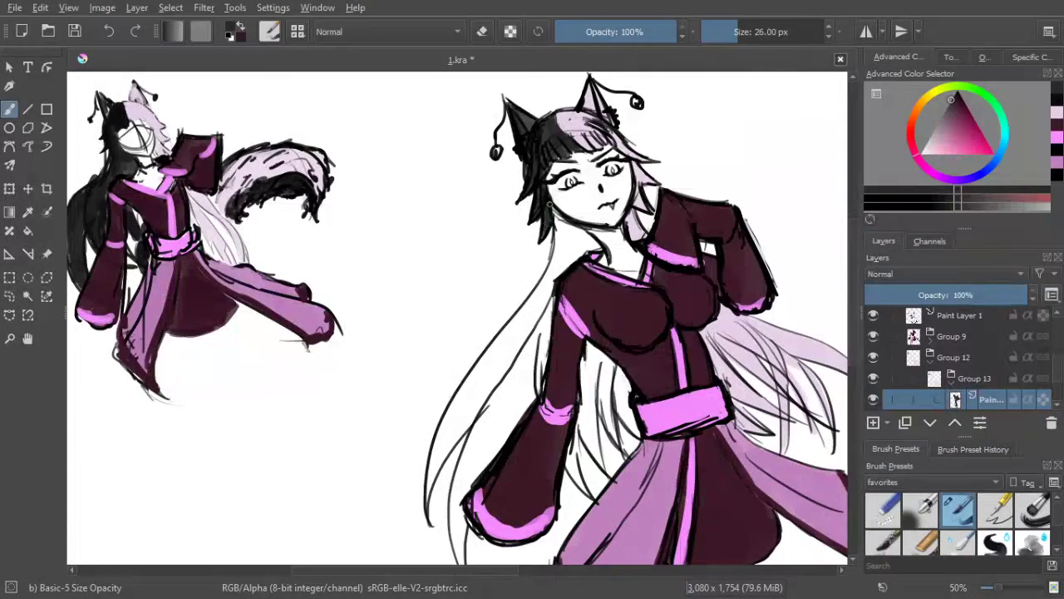
{"action": "mouse_move", "coordinate": [543, 224]}
{"action": "left_mouse_down"}
{"action": "mouse_move", "coordinate": [576, 238]}
{"action": "mouse_move", "coordinate": [556, 209]}
{"action": "mouse_move", "coordinate": [580, 234]}
{"action": "left_mouse_up"}
Fill the outer long strands flowing down beyond the left sleeve with near-black
{"action": "left_click_drag", "start_coordinate": [500, 399], "coordinate": [531, 296]}
{"action": "left_click_drag", "start_coordinate": [462, 408], "coordinate": [499, 305]}
{"action": "left_click_drag", "start_coordinate": [462, 401], "coordinate": [529, 273]}
{"action": "left_click_drag", "start_coordinate": [465, 388], "coordinate": [544, 272]}
{"action": "mouse_move", "coordinate": [478, 358]}
{"action": "left_mouse_down"}
{"action": "mouse_move", "coordinate": [534, 275]}
{"action": "mouse_move", "coordinate": [481, 345]}
{"action": "mouse_move", "coordinate": [497, 307]}
{"action": "left_mouse_up"}
{"action": "left_click_drag", "start_coordinate": [459, 376], "coordinate": [503, 281]}
{"action": "left_click_drag", "start_coordinate": [462, 364], "coordinate": [527, 248]}
{"action": "mouse_move", "coordinate": [475, 343]}
{"action": "left_mouse_down"}
{"action": "mouse_move", "coordinate": [559, 220]}
{"action": "mouse_move", "coordinate": [547, 236]}
{"action": "left_mouse_up"}
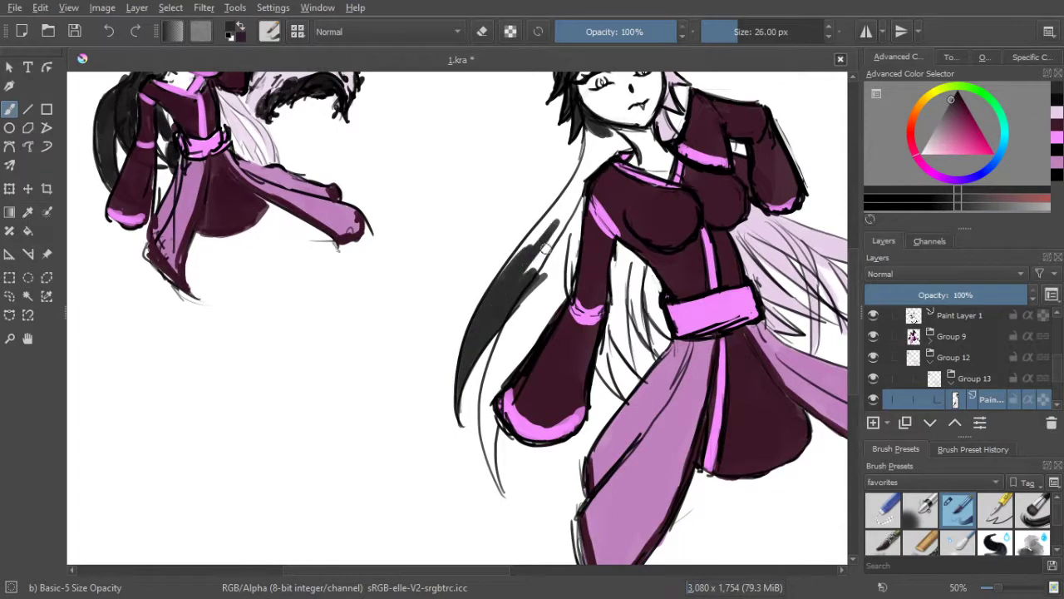
{"action": "mouse_move", "coordinate": [488, 385]}
{"action": "left_mouse_down"}
{"action": "mouse_move", "coordinate": [500, 483]}
{"action": "mouse_move", "coordinate": [488, 387]}
{"action": "left_mouse_up"}
{"action": "mouse_move", "coordinate": [490, 445]}
{"action": "left_mouse_down"}
{"action": "mouse_move", "coordinate": [494, 481]}
{"action": "mouse_move", "coordinate": [482, 383]}
{"action": "mouse_move", "coordinate": [493, 459]}
{"action": "mouse_move", "coordinate": [492, 389]}
{"action": "mouse_move", "coordinate": [484, 412]}
{"action": "mouse_move", "coordinate": [518, 295]}
{"action": "left_mouse_up"}
{"action": "left_click_drag", "start_coordinate": [489, 385], "coordinate": [534, 277]}
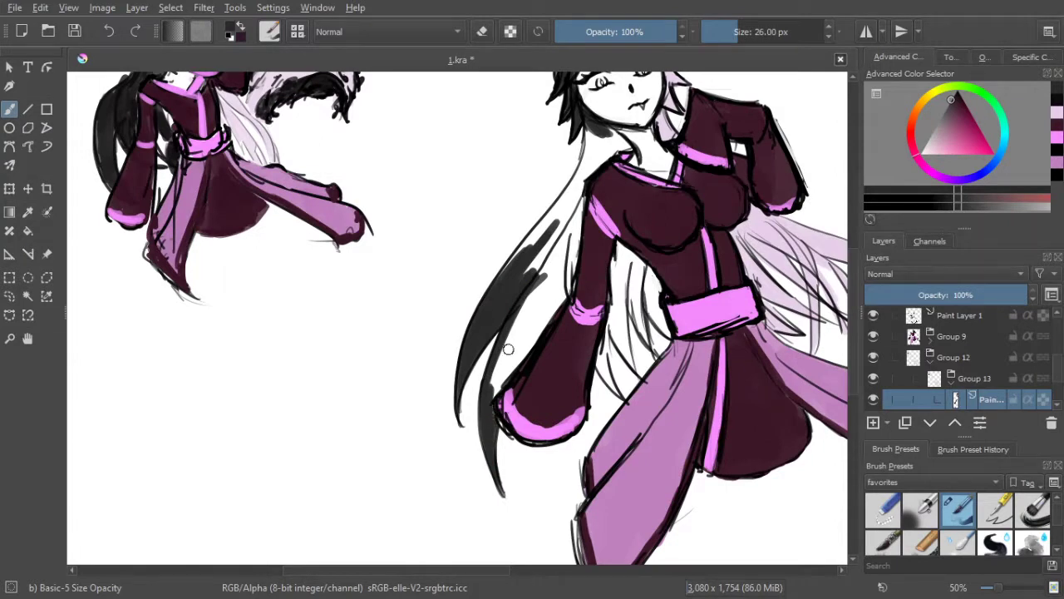
Fill the remaining hair between the outer strands and the left sleeve near-black, continuing up behind the shoulder and neck
{"action": "left_click_drag", "start_coordinate": [497, 393], "coordinate": [547, 315]}
{"action": "left_click_drag", "start_coordinate": [499, 385], "coordinate": [526, 350]}
{"action": "mouse_move", "coordinate": [498, 392]}
{"action": "left_mouse_down"}
{"action": "mouse_move", "coordinate": [536, 319]}
{"action": "mouse_move", "coordinate": [537, 292]}
{"action": "mouse_move", "coordinate": [558, 273]}
{"action": "left_mouse_up"}
{"action": "left_click_drag", "start_coordinate": [539, 329], "coordinate": [564, 275]}
{"action": "left_click_drag", "start_coordinate": [547, 321], "coordinate": [573, 278]}
{"action": "left_click_drag", "start_coordinate": [569, 192], "coordinate": [536, 313]}
{"action": "left_click_drag", "start_coordinate": [544, 407], "coordinate": [555, 298]}
{"action": "left_click_drag", "start_coordinate": [504, 392], "coordinate": [533, 348]}
{"action": "mouse_move", "coordinate": [514, 390]}
{"action": "left_mouse_down"}
{"action": "mouse_move", "coordinate": [493, 402]}
{"action": "mouse_move", "coordinate": [503, 356]}
{"action": "mouse_move", "coordinate": [552, 298]}
{"action": "left_mouse_up"}
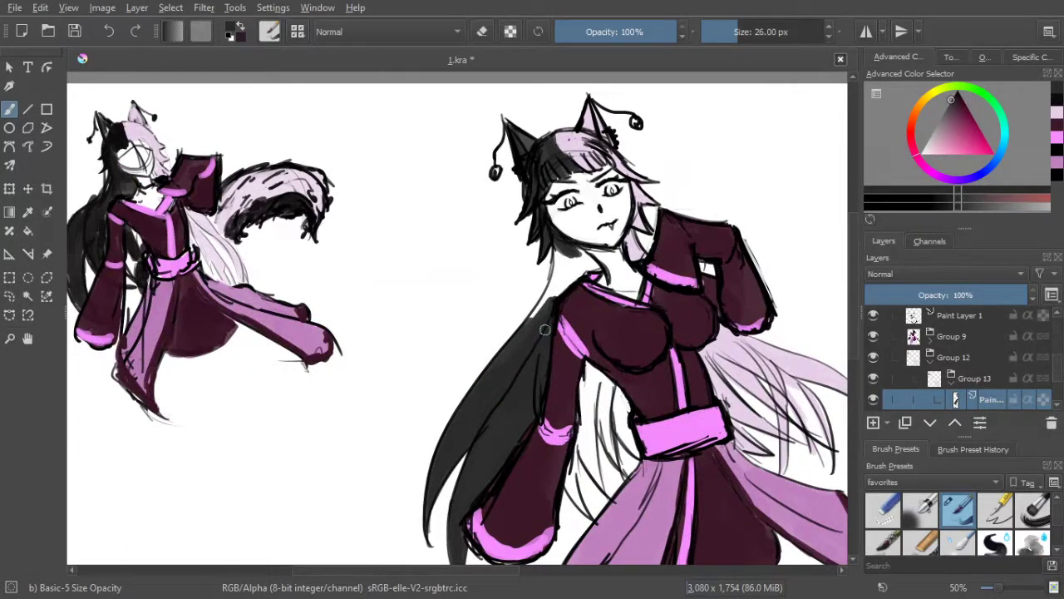
{"action": "mouse_move", "coordinate": [537, 324]}
{"action": "left_mouse_down"}
{"action": "mouse_move", "coordinate": [560, 276]}
{"action": "mouse_move", "coordinate": [556, 243]}
{"action": "mouse_move", "coordinate": [552, 286]}
{"action": "mouse_move", "coordinate": [550, 225]}
{"action": "mouse_move", "coordinate": [538, 245]}
{"action": "mouse_move", "coordinate": [561, 262]}
{"action": "mouse_move", "coordinate": [558, 299]}
{"action": "mouse_move", "coordinate": [575, 259]}
{"action": "mouse_move", "coordinate": [586, 274]}
{"action": "mouse_move", "coordinate": [585, 258]}
{"action": "mouse_move", "coordinate": [596, 268]}
{"action": "mouse_move", "coordinate": [580, 248]}
{"action": "mouse_move", "coordinate": [598, 269]}
{"action": "left_mouse_up"}
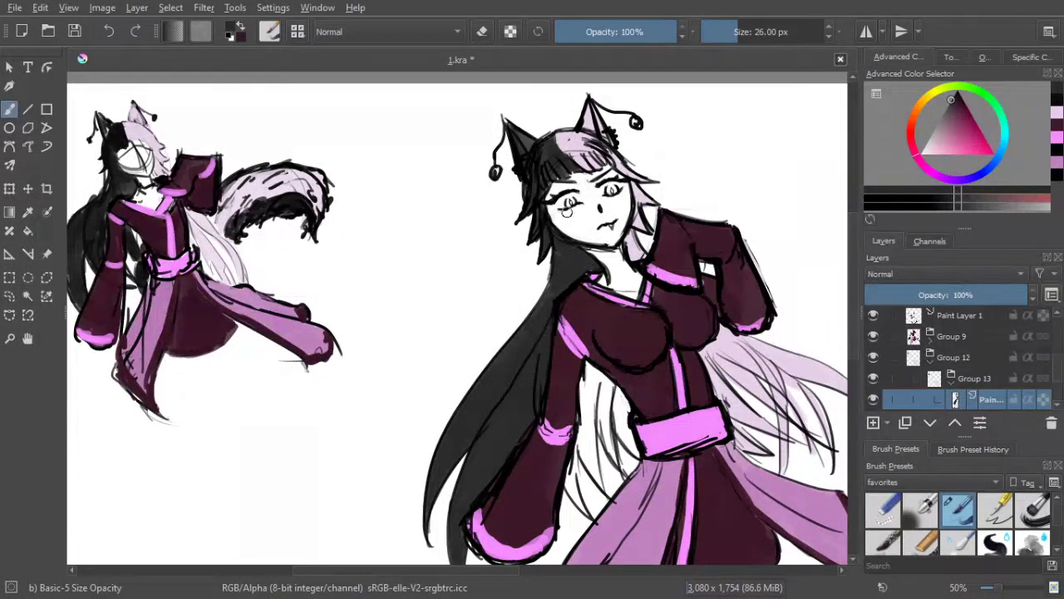
Fill the hair strands showing between the left sleeve and the waist with near-black
{"action": "left_click_drag", "start_coordinate": [549, 377], "coordinate": [508, 301]}
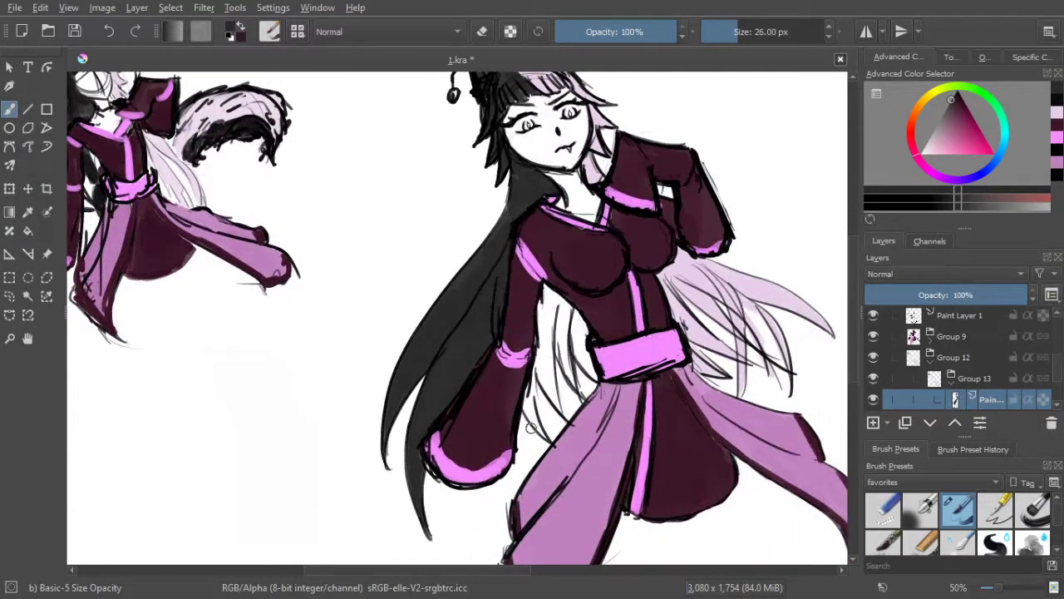
{"action": "mouse_move", "coordinate": [547, 433]}
{"action": "left_mouse_down"}
{"action": "mouse_move", "coordinate": [528, 392]}
{"action": "mouse_move", "coordinate": [531, 404]}
{"action": "left_mouse_up"}
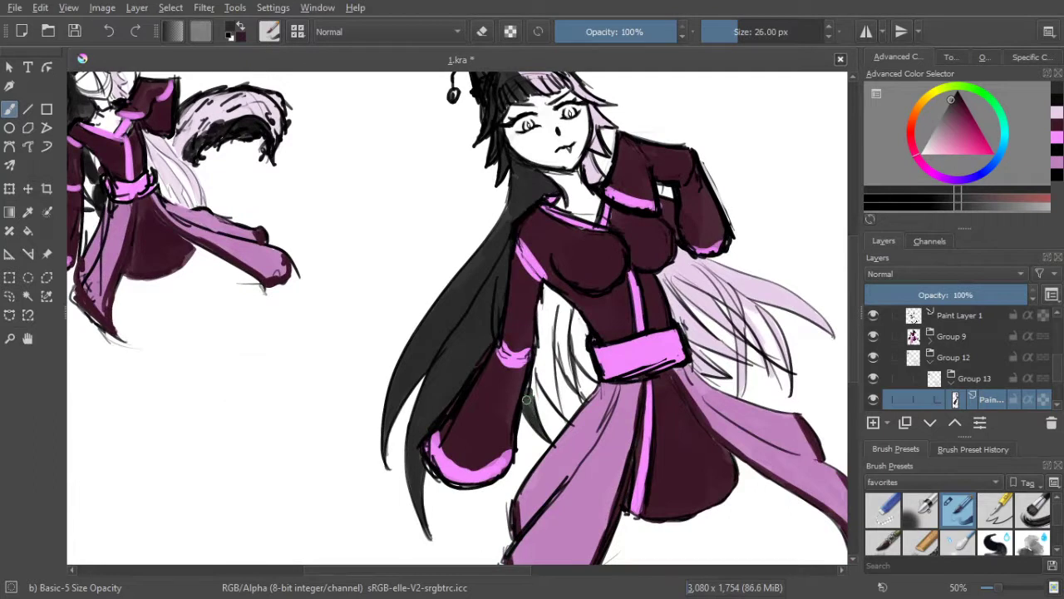
{"action": "mouse_move", "coordinate": [533, 369]}
{"action": "left_mouse_down"}
{"action": "mouse_move", "coordinate": [539, 406]}
{"action": "mouse_move", "coordinate": [562, 410]}
{"action": "left_mouse_up"}
{"action": "left_click_drag", "start_coordinate": [541, 312], "coordinate": [545, 341]}
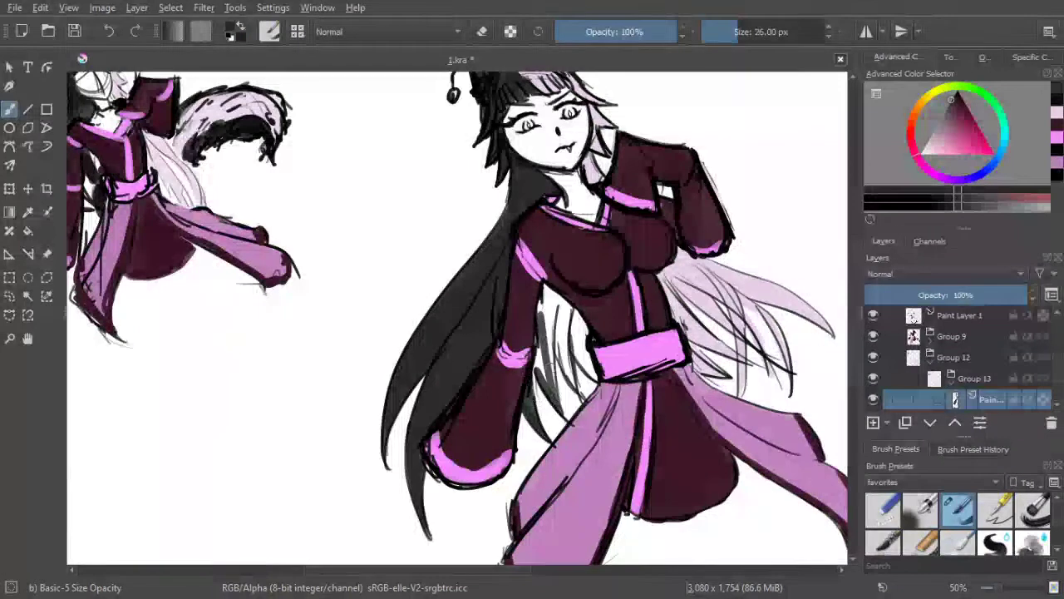
{"action": "left_click_drag", "start_coordinate": [556, 395], "coordinate": [547, 314]}
{"action": "left_click_drag", "start_coordinate": [550, 381], "coordinate": [534, 348]}
{"action": "mouse_move", "coordinate": [533, 392]}
{"action": "left_mouse_down"}
{"action": "mouse_move", "coordinate": [549, 285]}
{"action": "mouse_move", "coordinate": [556, 304]}
{"action": "left_mouse_up"}
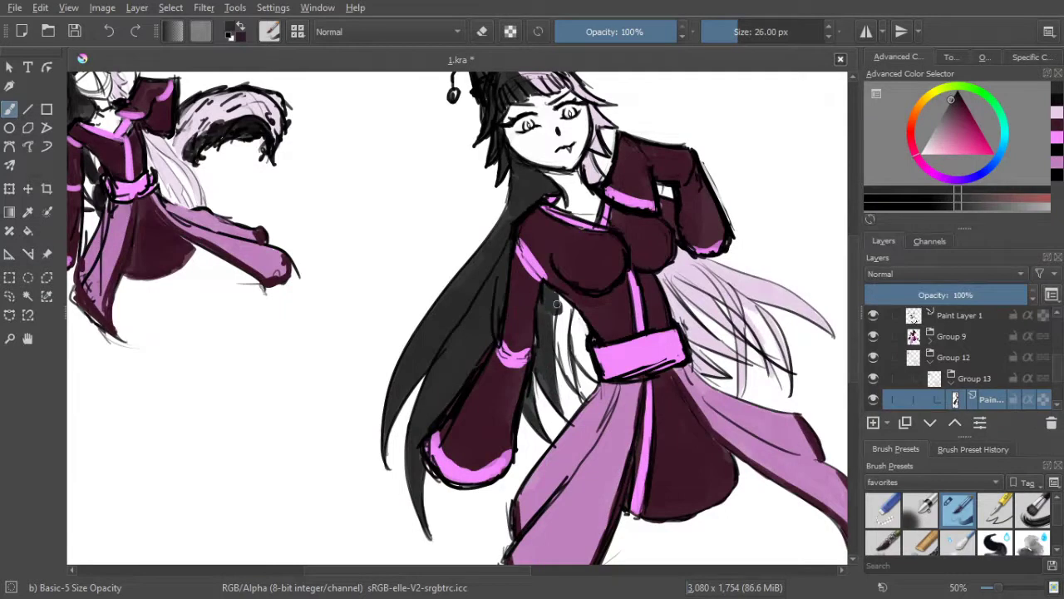
{"action": "left_click_drag", "start_coordinate": [575, 392], "coordinate": [550, 300]}
{"action": "left_click_drag", "start_coordinate": [574, 385], "coordinate": [560, 304]}
{"action": "left_click_drag", "start_coordinate": [574, 357], "coordinate": [557, 311]}
{"action": "left_click_drag", "start_coordinate": [597, 381], "coordinate": [552, 292]}
{"action": "left_click_drag", "start_coordinate": [582, 331], "coordinate": [565, 306]}
Add a new paint layer above Paint Layer 7 and set the brush to pure black at 10 px
{"action": "scroll", "coordinate": [539, 323], "scroll_direction": "down", "scroll_amount": 2}
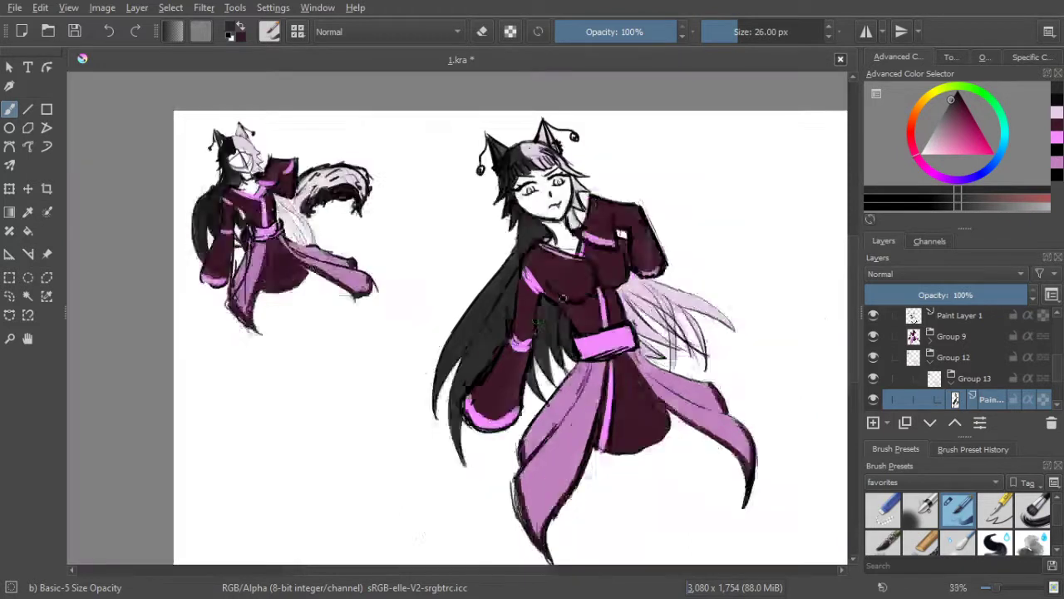
{"action": "left_click_drag", "start_coordinate": [609, 271], "coordinate": [516, 242]}
{"action": "scroll", "coordinate": [588, 264], "scroll_direction": "up", "scroll_amount": 1}
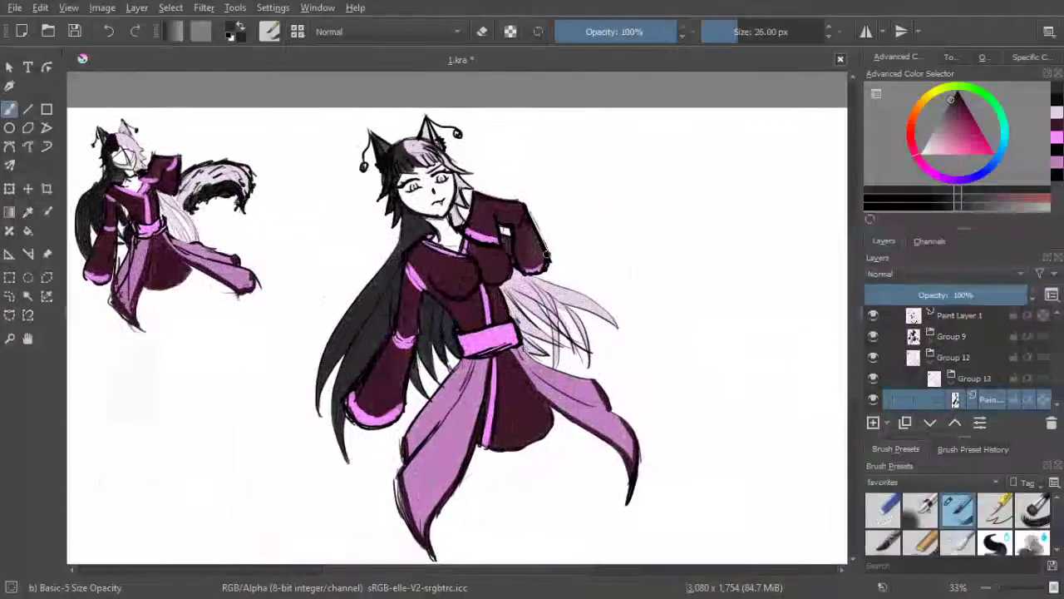
{"action": "scroll", "coordinate": [973, 395], "scroll_direction": "up", "scroll_amount": 3}
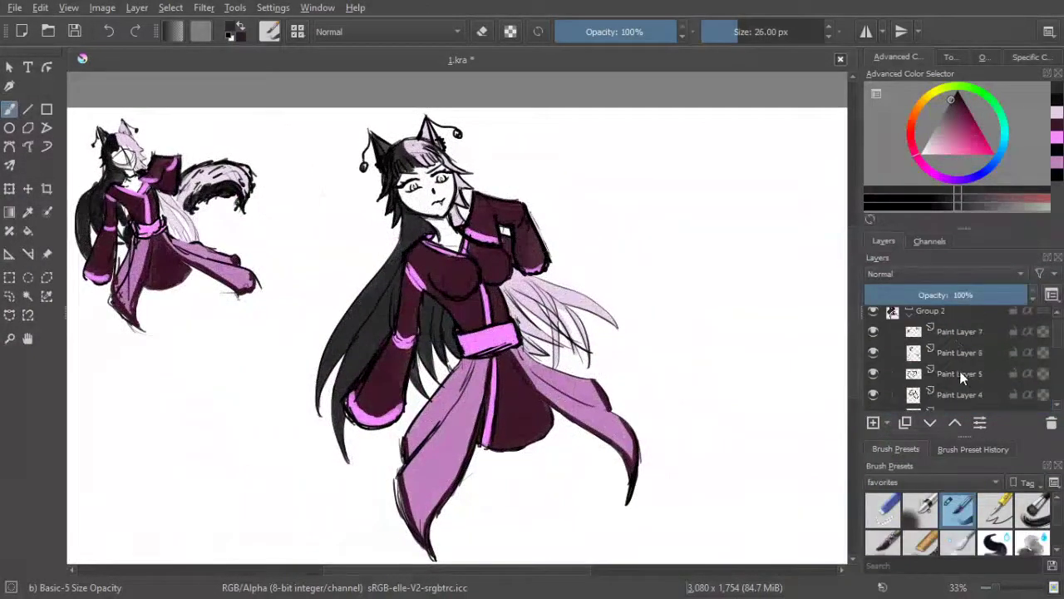
{"action": "left_click", "coordinate": [956, 336]}
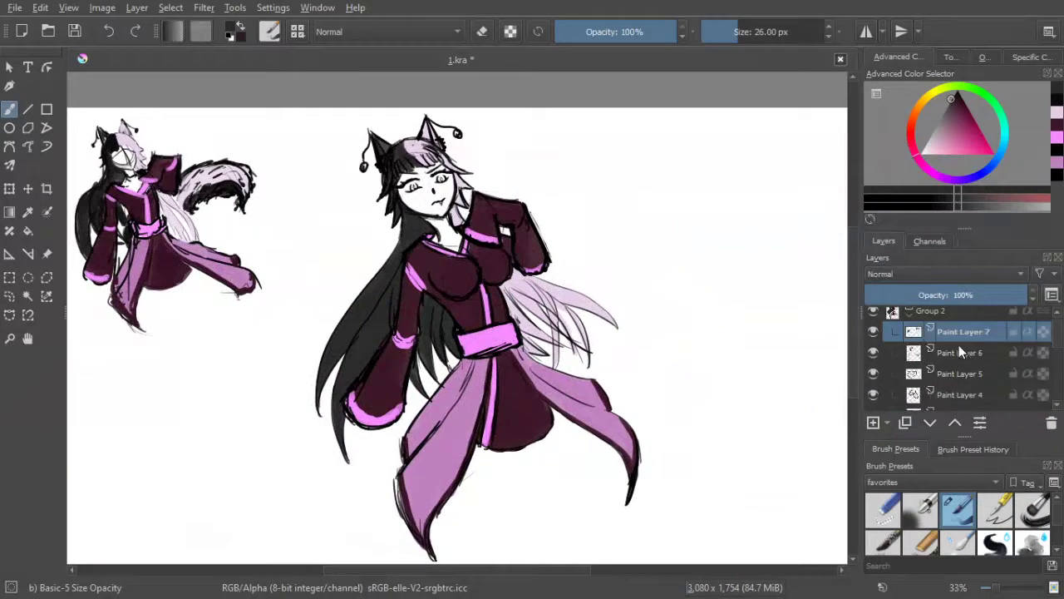
{"action": "left_click", "coordinate": [874, 421]}
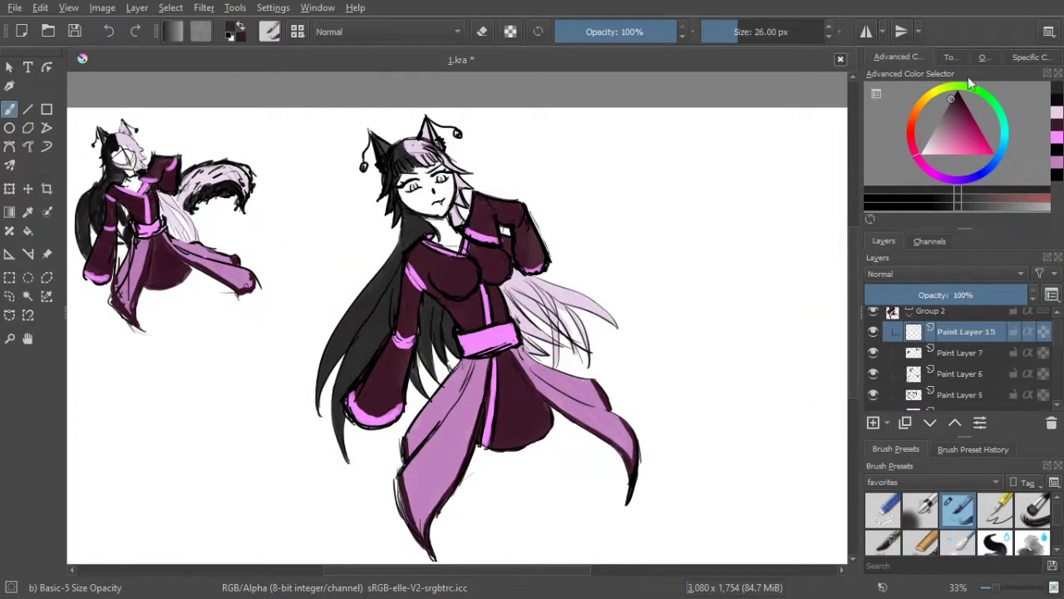
{"action": "left_click", "coordinate": [955, 100]}
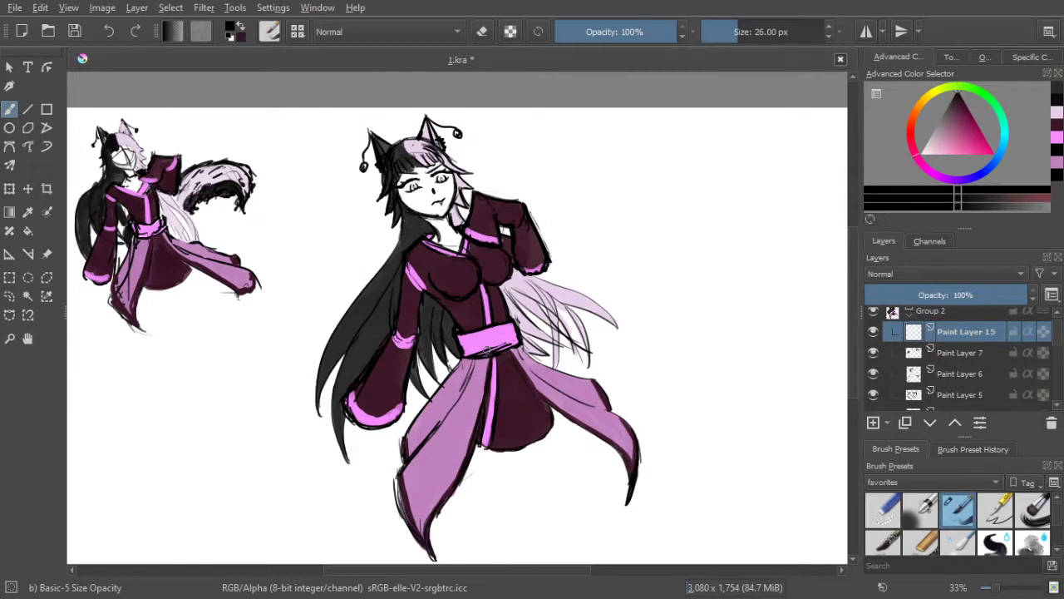
{"action": "left_click", "coordinate": [723, 32]}
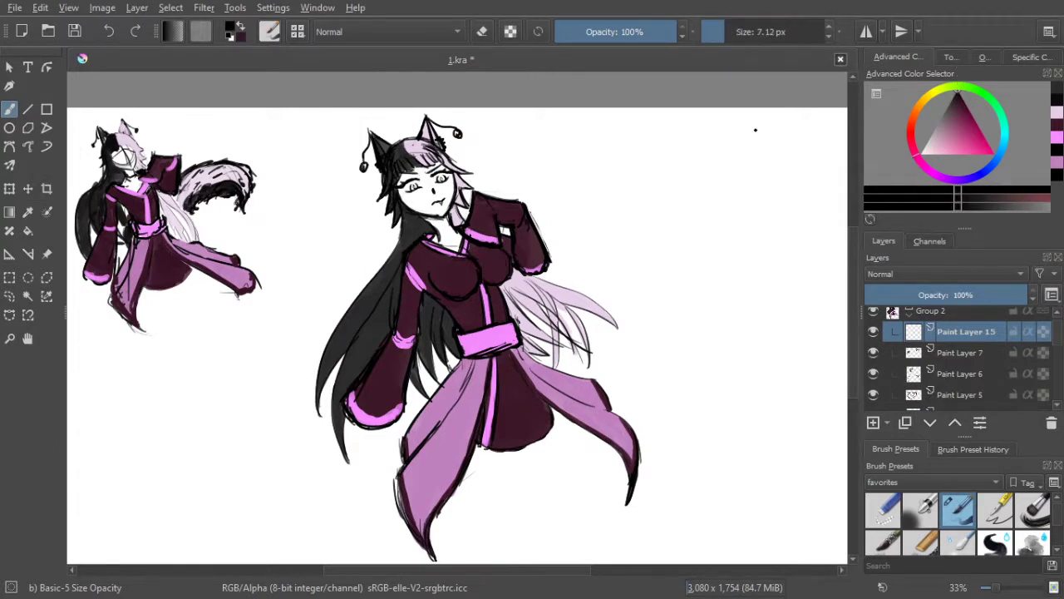
{"action": "key", "text": "1"}
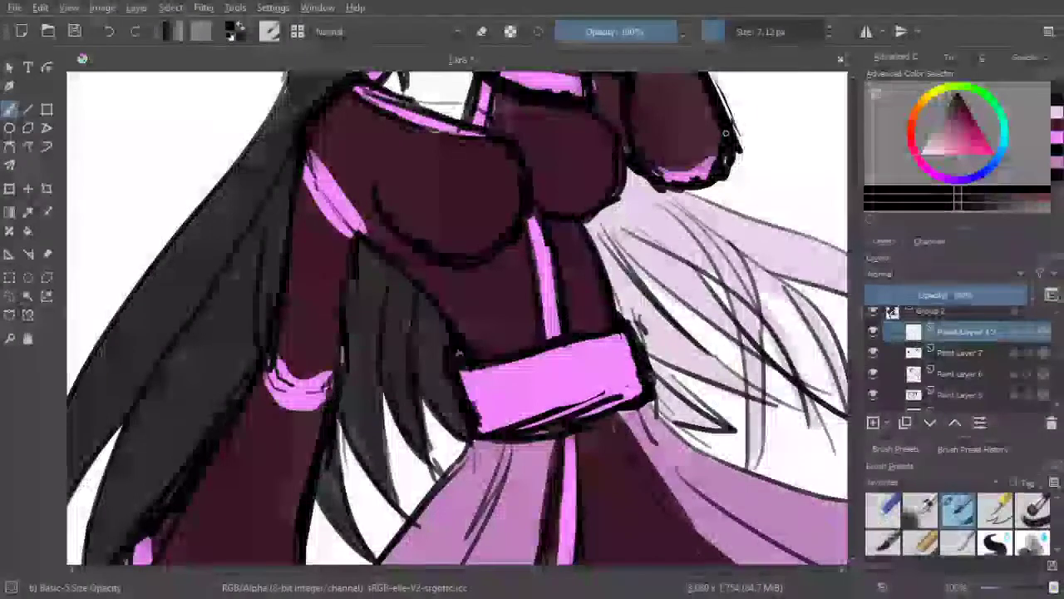
{"action": "double_click", "coordinate": [755, 31]}
{"action": "type", "text": "10"}
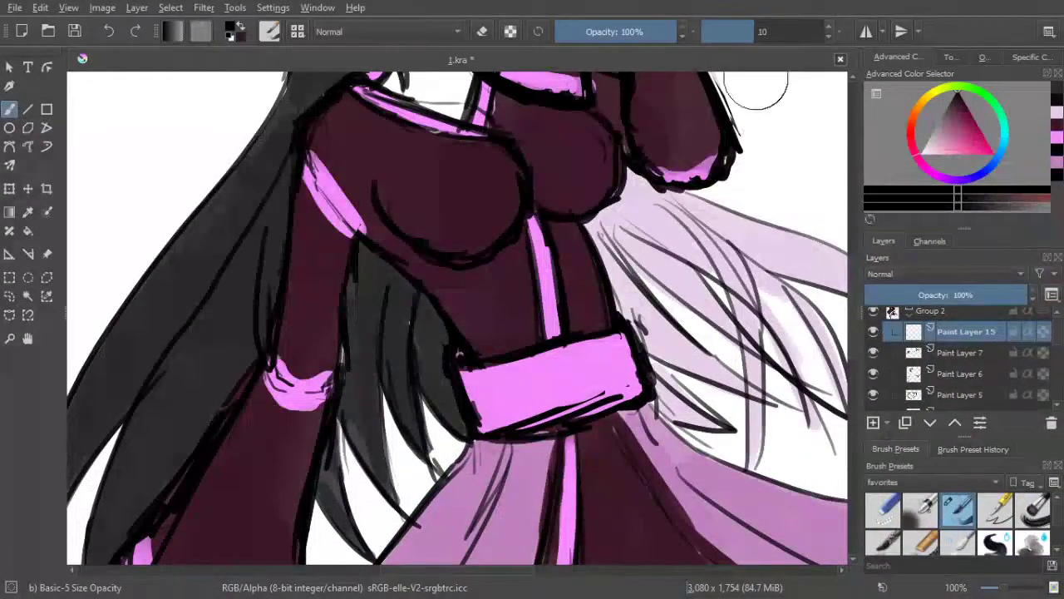
{"action": "key", "text": "Return"}
Identify Paint Layer 3 by toggling its visibility and erase its stray line marks at the belt's upper right corner
{"action": "scroll", "coordinate": [723, 241], "scroll_direction": "down", "scroll_amount": 2}
{"action": "left_click_drag", "start_coordinate": [720, 241], "coordinate": [597, 242]}
{"action": "scroll", "coordinate": [597, 241], "scroll_direction": "up", "scroll_amount": 2}
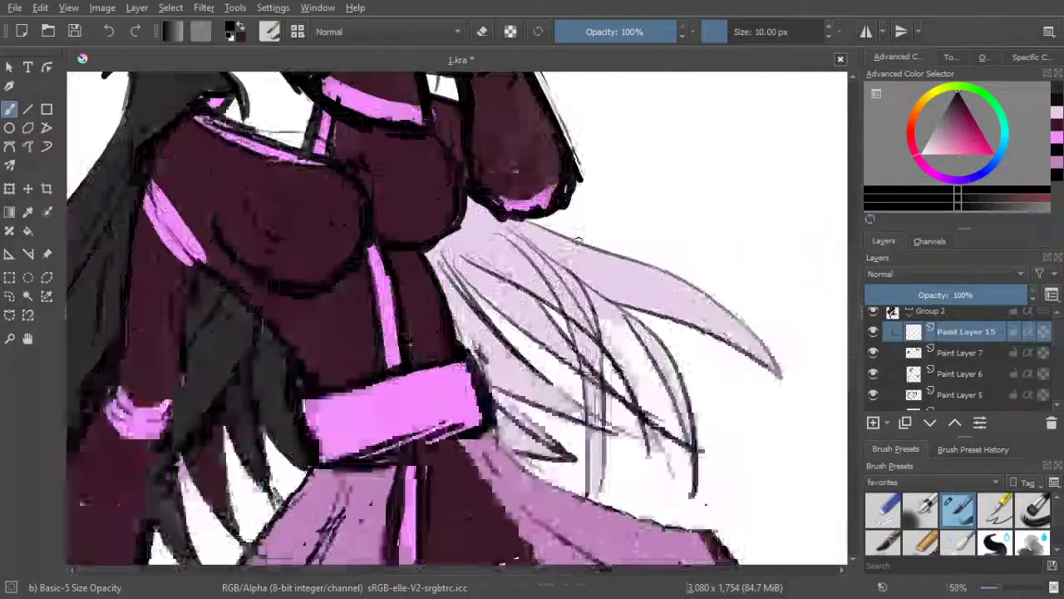
{"action": "scroll", "coordinate": [939, 351], "scroll_direction": "down", "scroll_amount": 2}
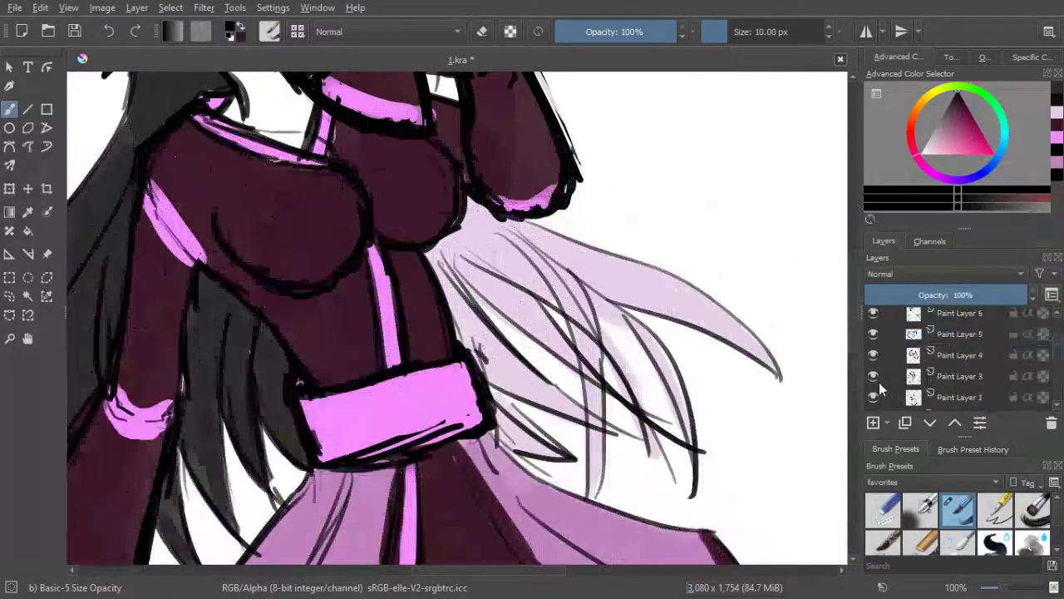
{"action": "left_click", "coordinate": [875, 378]}
{"action": "left_click", "coordinate": [875, 378]}
{"action": "left_click", "coordinate": [951, 377]}
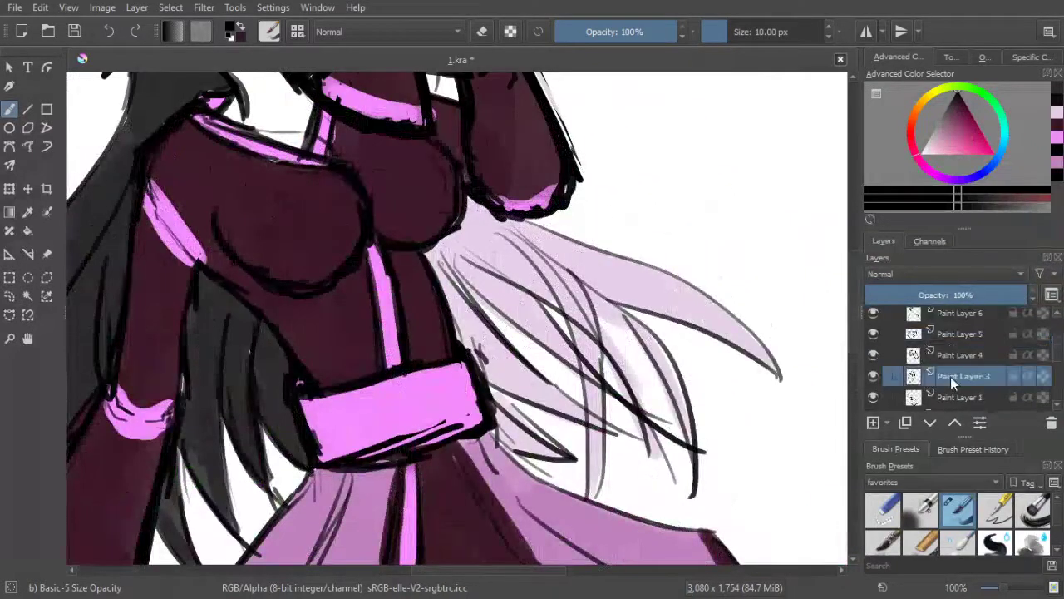
{"action": "left_click", "coordinate": [481, 32]}
{"action": "left_click_drag", "start_coordinate": [475, 347], "coordinate": [483, 365]}
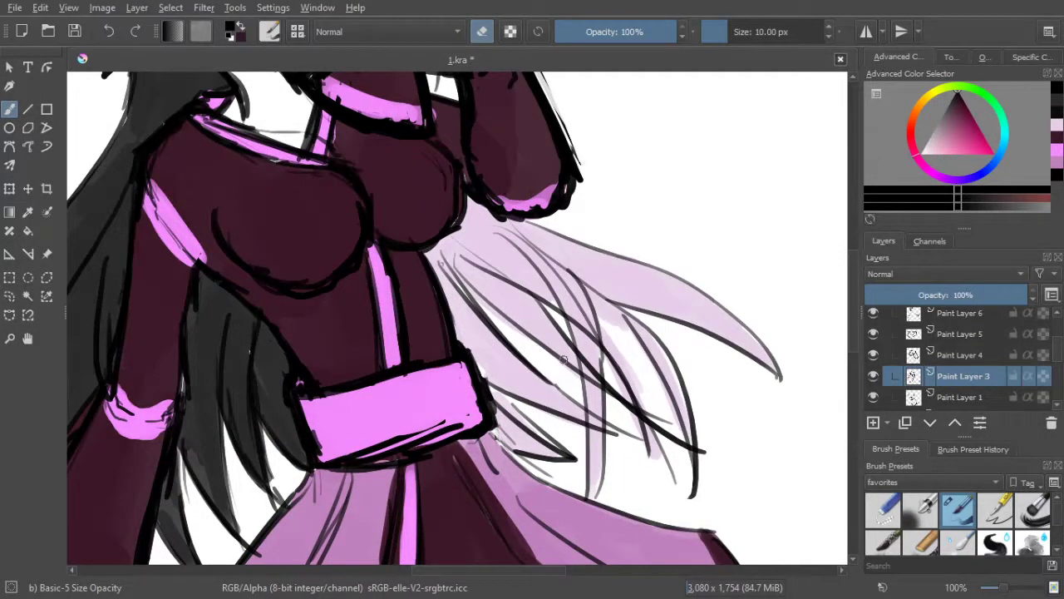
{"action": "scroll", "coordinate": [497, 410], "scroll_direction": "up", "scroll_amount": 1}
{"action": "left_click_drag", "start_coordinate": [496, 410], "coordinate": [678, 415]}
{"action": "left_click_drag", "start_coordinate": [711, 303], "coordinate": [791, 289]}
Switch from erasing to painting on the dark hair layer and touch up the strands beside the left sleeve with near-black
{"action": "scroll", "coordinate": [1010, 339], "scroll_direction": "down", "scroll_amount": 2}
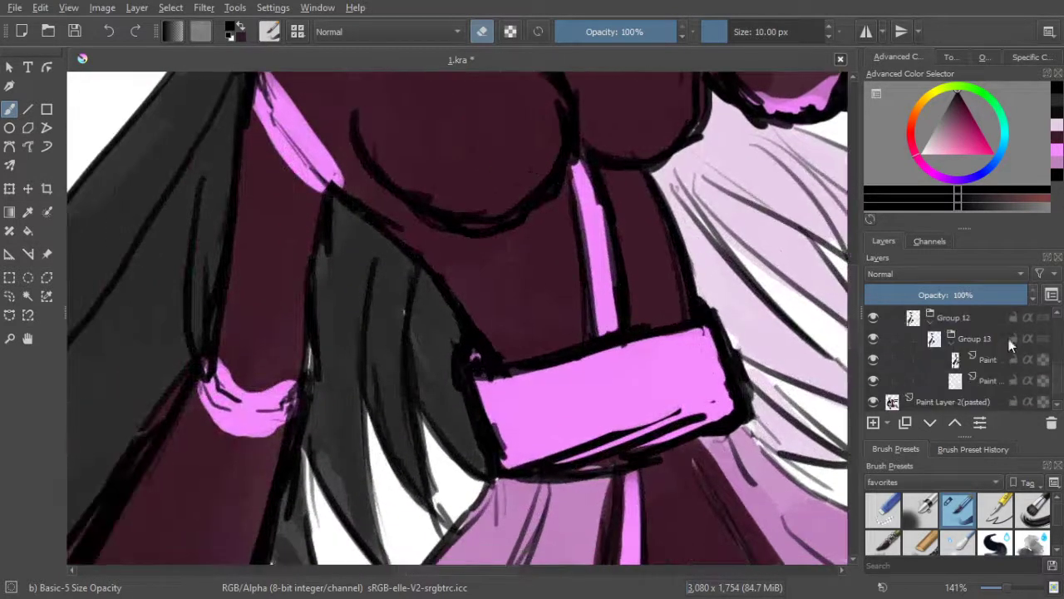
{"action": "left_click", "coordinate": [992, 359]}
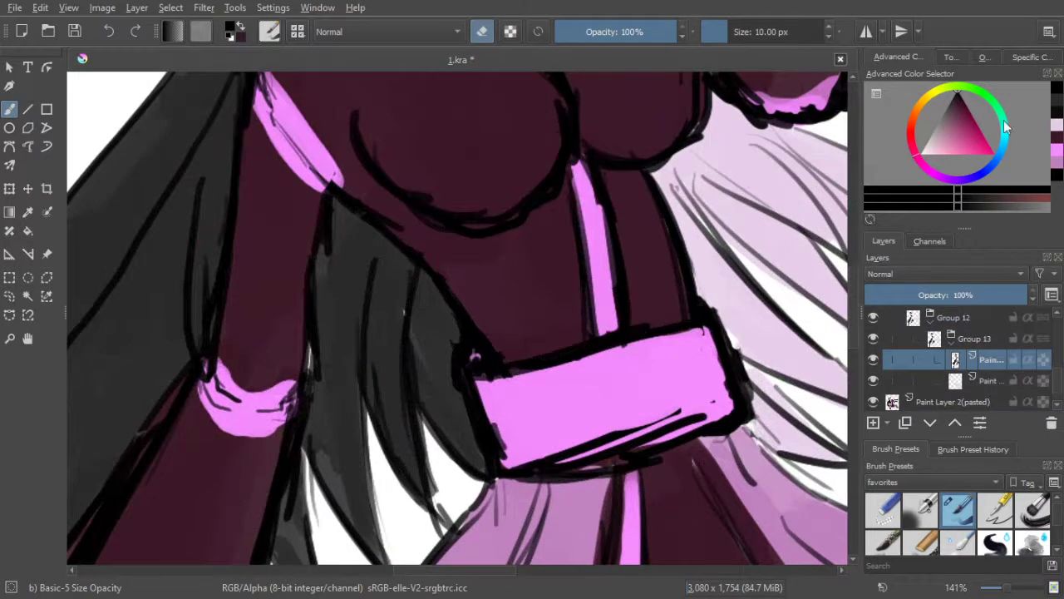
{"action": "key", "text": "e"}
{"action": "left_click", "coordinate": [1059, 101]}
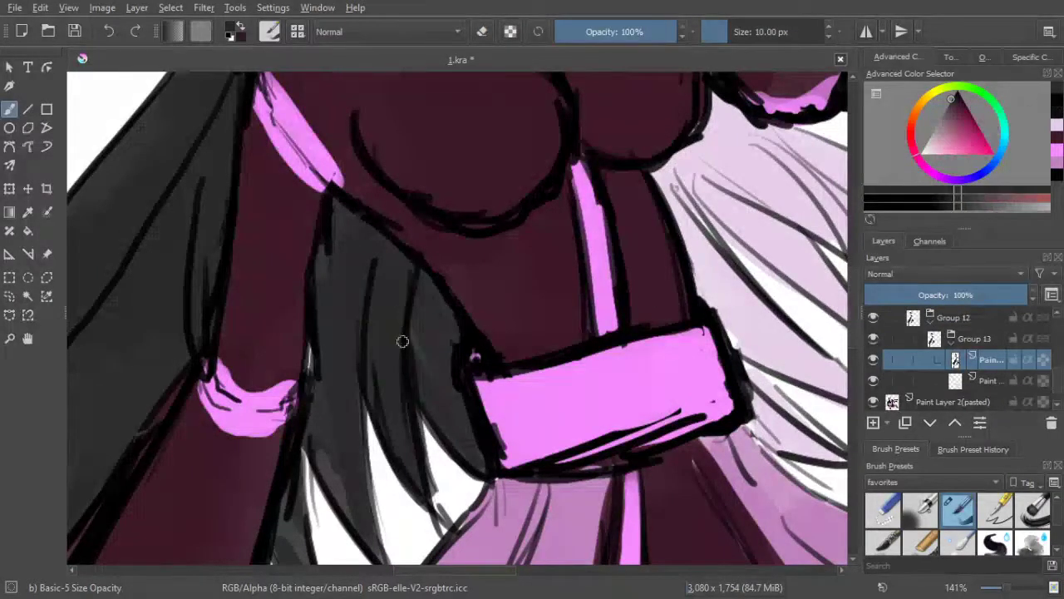
{"action": "mouse_move", "coordinate": [321, 352]}
{"action": "left_mouse_down"}
{"action": "mouse_move", "coordinate": [311, 369]}
{"action": "mouse_move", "coordinate": [312, 335]}
{"action": "left_mouse_up"}
Select the lilac hair layer, pick the pale lilac and touch up the gaps beside the belt's right edge, undoing a stray stroke
{"action": "left_click", "coordinate": [992, 380]}
{"action": "left_click", "coordinate": [1057, 125]}
{"action": "mouse_move", "coordinate": [729, 248]}
{"action": "left_mouse_down"}
{"action": "mouse_move", "coordinate": [596, 247]}
{"action": "mouse_move", "coordinate": [553, 227]}
{"action": "left_mouse_up"}
{"action": "left_click_drag", "start_coordinate": [551, 308], "coordinate": [558, 322]}
{"action": "left_click_drag", "start_coordinate": [517, 244], "coordinate": [573, 347]}
{"action": "left_click_drag", "start_coordinate": [575, 402], "coordinate": [580, 408]}
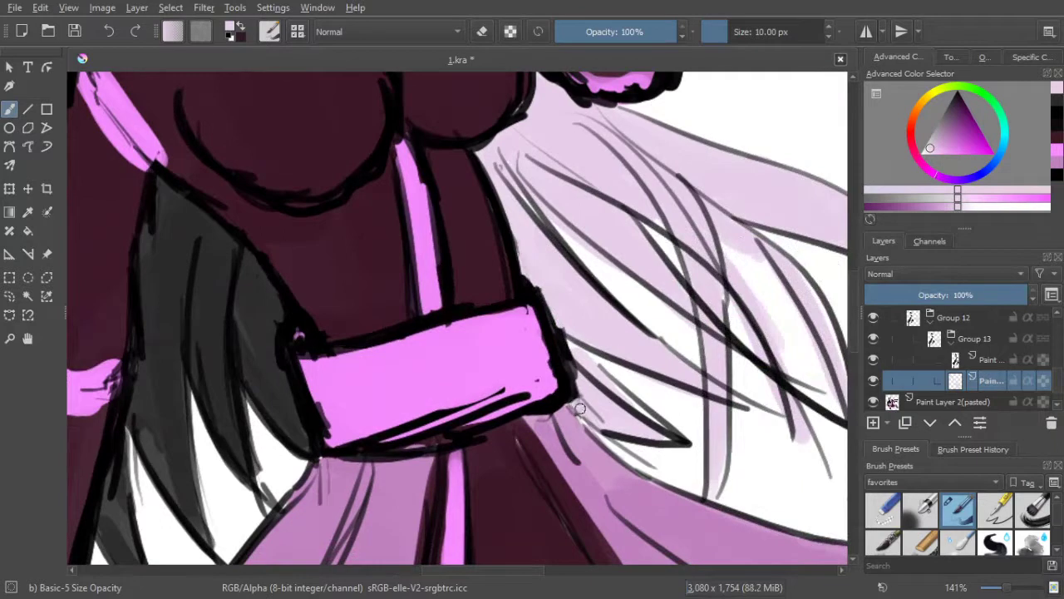
{"action": "key", "text": "ctrl+z"}
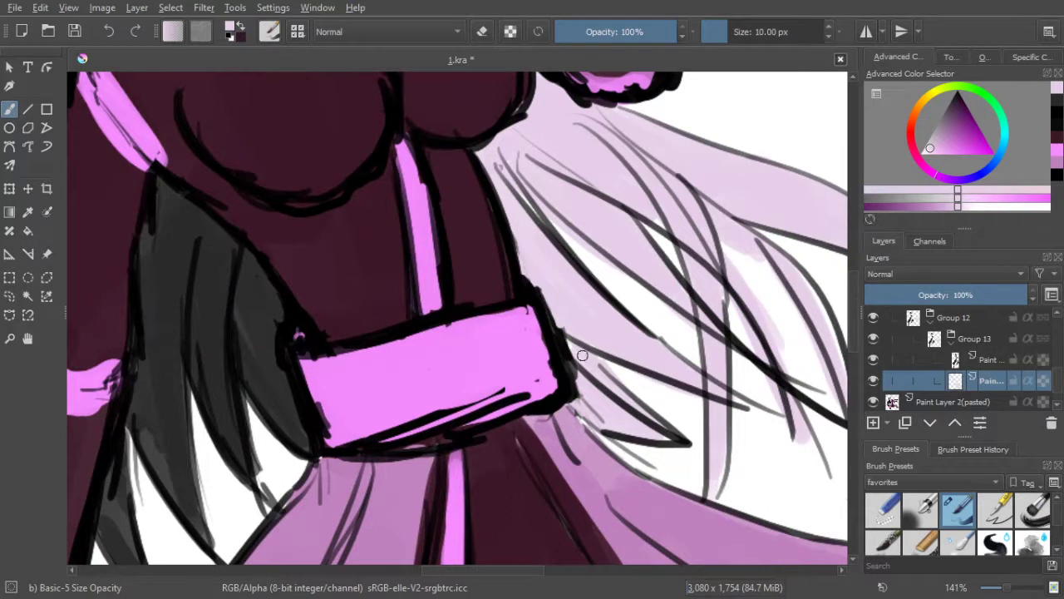
{"action": "left_click_drag", "start_coordinate": [572, 325], "coordinate": [556, 390]}
{"action": "scroll", "coordinate": [626, 350], "scroll_direction": "down", "scroll_amount": 3}
{"action": "mouse_move", "coordinate": [643, 294]}
{"action": "left_mouse_down"}
{"action": "mouse_move", "coordinate": [631, 349]}
{"action": "mouse_move", "coordinate": [643, 225]}
{"action": "left_mouse_up"}
{"action": "scroll", "coordinate": [630, 311], "scroll_direction": "up", "scroll_amount": 3}
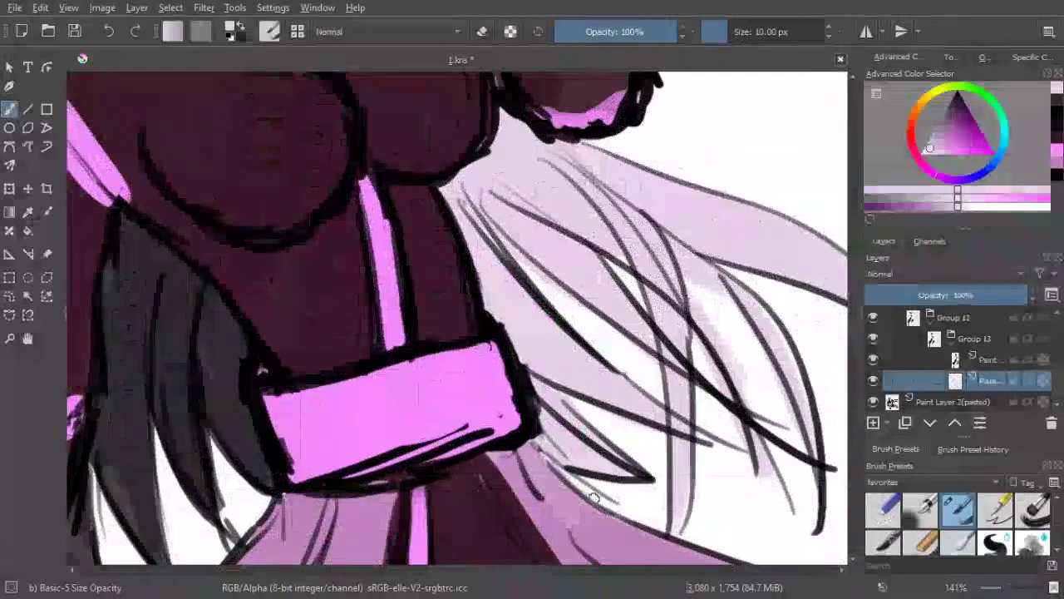
Select the dark hair layer, pick near-black and fill the white gap at the strand tips beside the belt's lower left corner
{"action": "scroll", "coordinate": [503, 264], "scroll_direction": "down", "scroll_amount": 3}
{"action": "scroll", "coordinate": [442, 299], "scroll_direction": "up", "scroll_amount": 3}
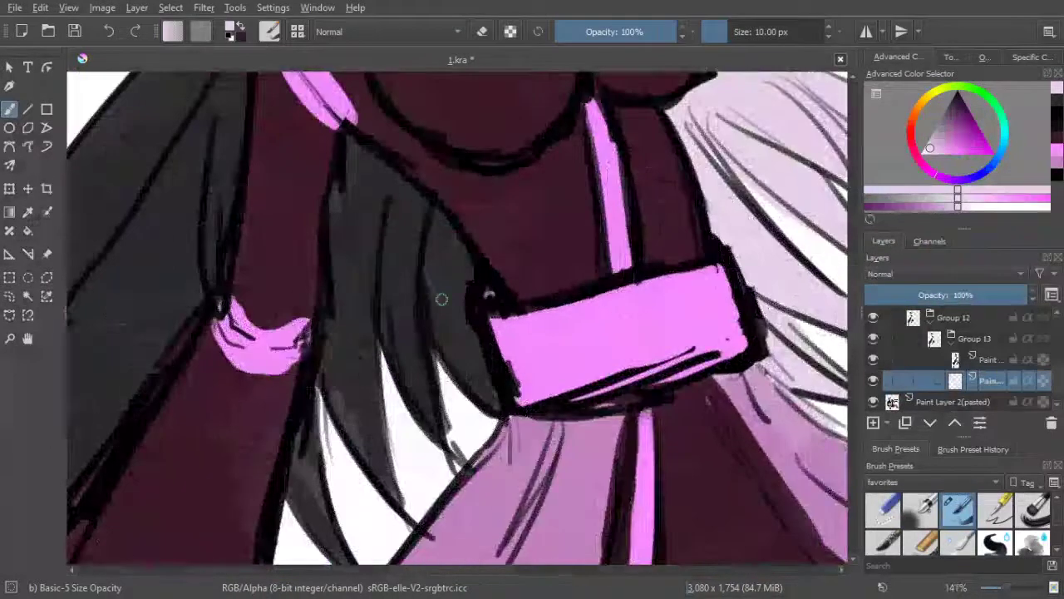
{"action": "left_click", "coordinate": [982, 360]}
{"action": "left_click", "coordinate": [950, 99]}
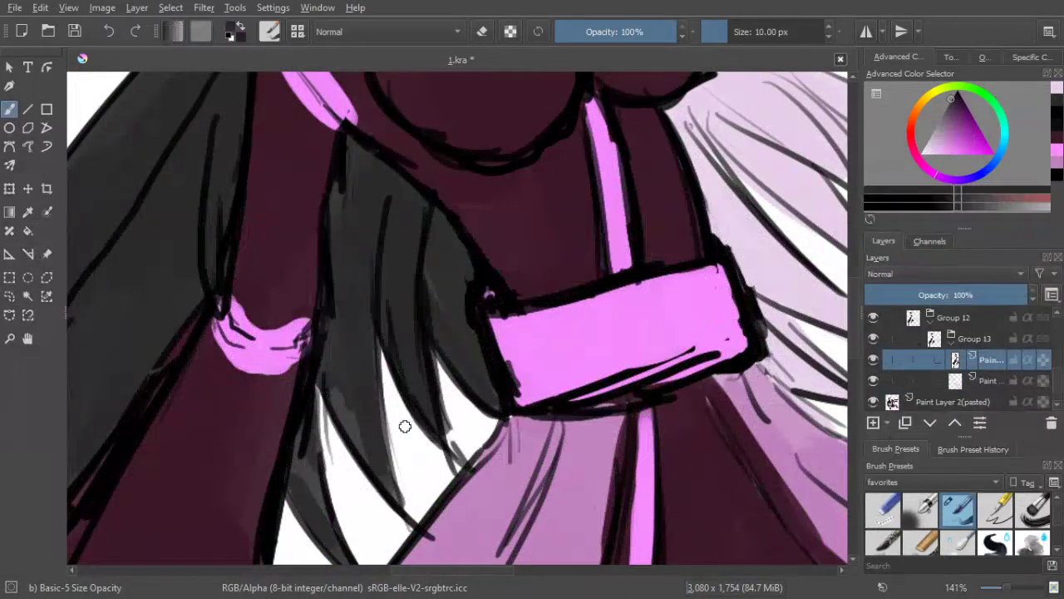
{"action": "left_click_drag", "start_coordinate": [446, 441], "coordinate": [464, 466]}
{"action": "left_click_drag", "start_coordinate": [444, 417], "coordinate": [463, 459]}
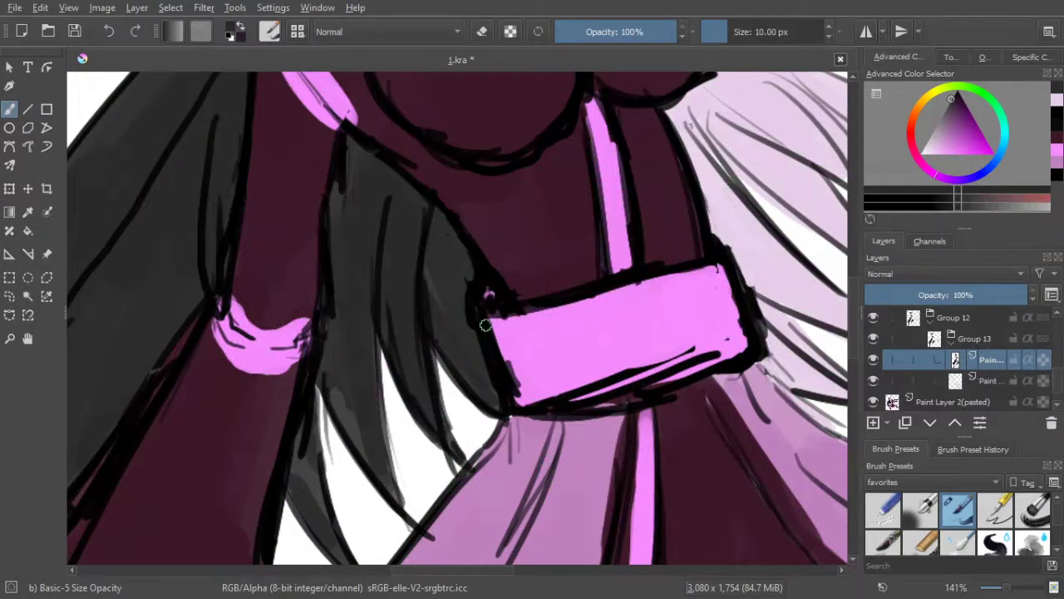
{"action": "left_click_drag", "start_coordinate": [449, 431], "coordinate": [460, 469]}
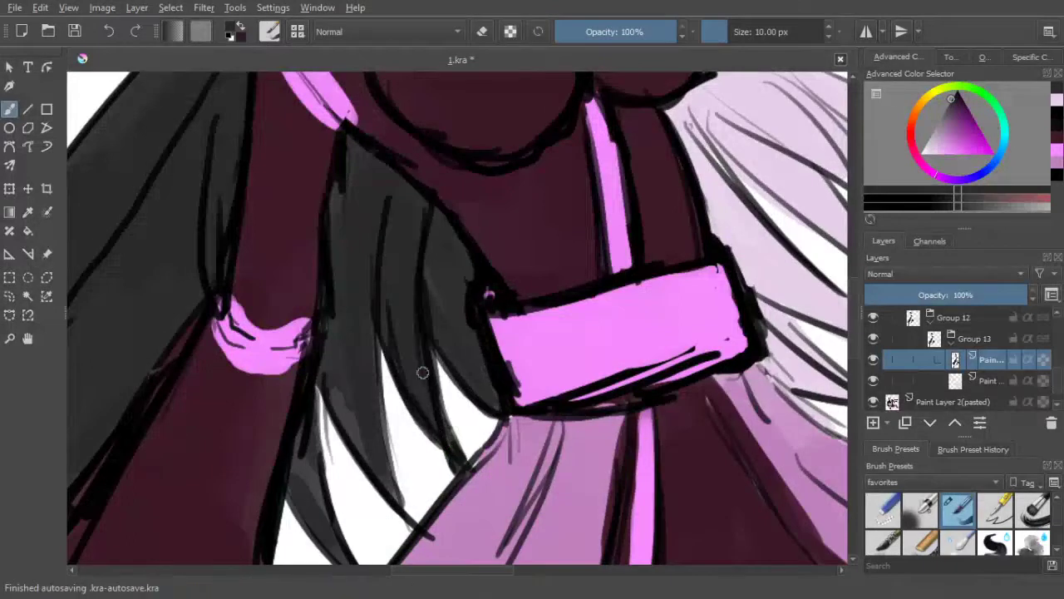
{"action": "scroll", "coordinate": [573, 327], "scroll_direction": "down", "scroll_amount": 3}
{"action": "scroll", "coordinate": [606, 281], "scroll_direction": "up", "scroll_amount": 3}
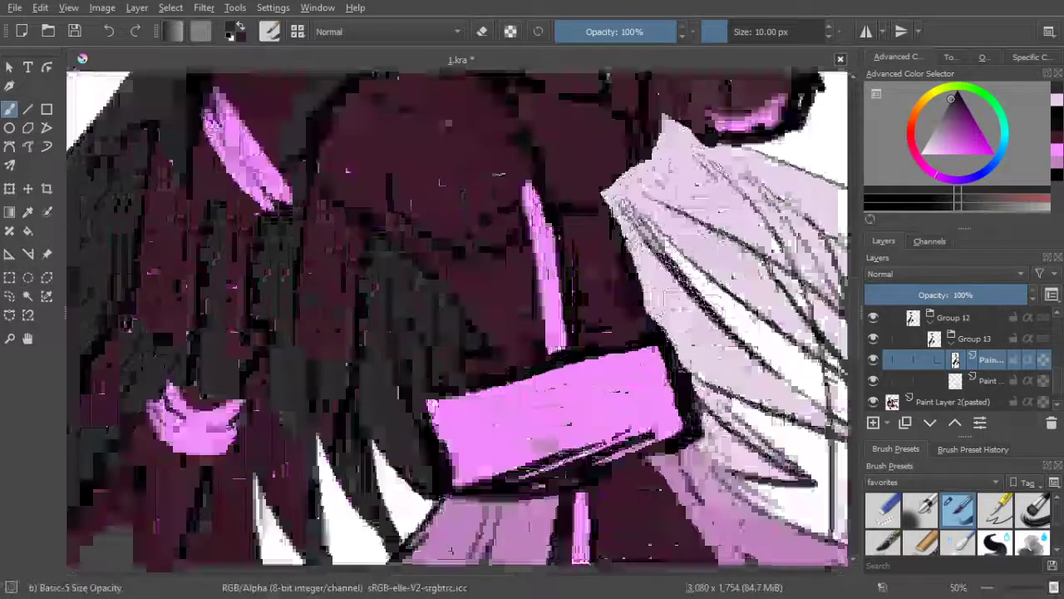
Switch to erasing and trim the near-black paint spilling past the strand tips beside the belt
{"action": "left_click_drag", "start_coordinate": [492, 364], "coordinate": [521, 291]}
{"action": "left_click", "coordinate": [481, 31]}
{"action": "mouse_move", "coordinate": [411, 420]}
{"action": "left_mouse_down"}
{"action": "mouse_move", "coordinate": [427, 462]}
{"action": "mouse_move", "coordinate": [391, 445]}
{"action": "mouse_move", "coordinate": [425, 476]}
{"action": "left_mouse_up"}
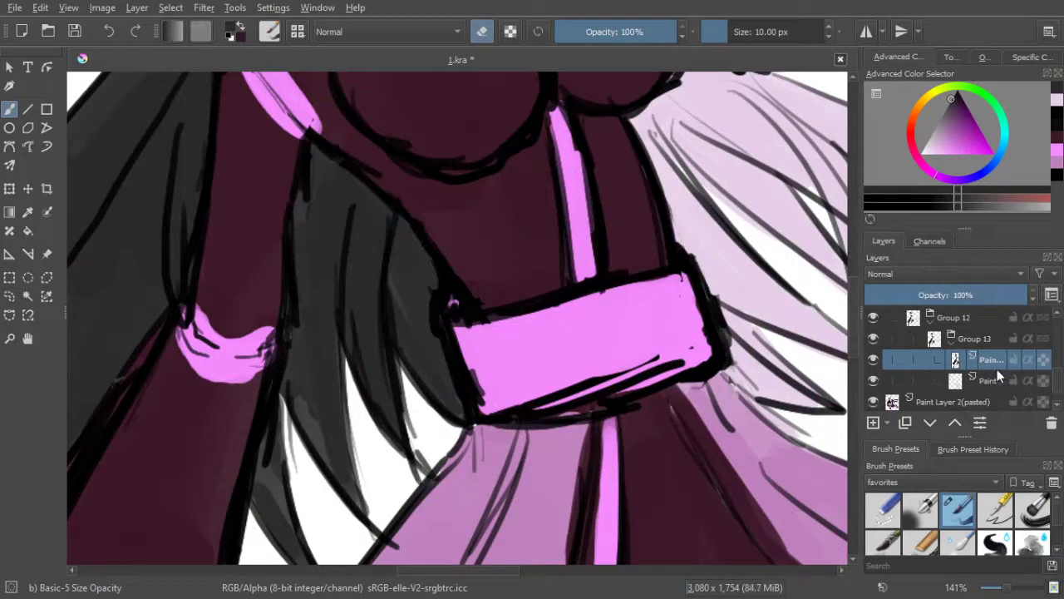
Identify Paint Layer 6 by toggling layer visibility and select it for erasing the stray line marks at the hair strand tips beside the belt
{"action": "scroll", "coordinate": [1057, 333], "scroll_direction": "up", "scroll_amount": 2}
{"action": "scroll", "coordinate": [1057, 316], "scroll_direction": "up", "scroll_amount": 3}
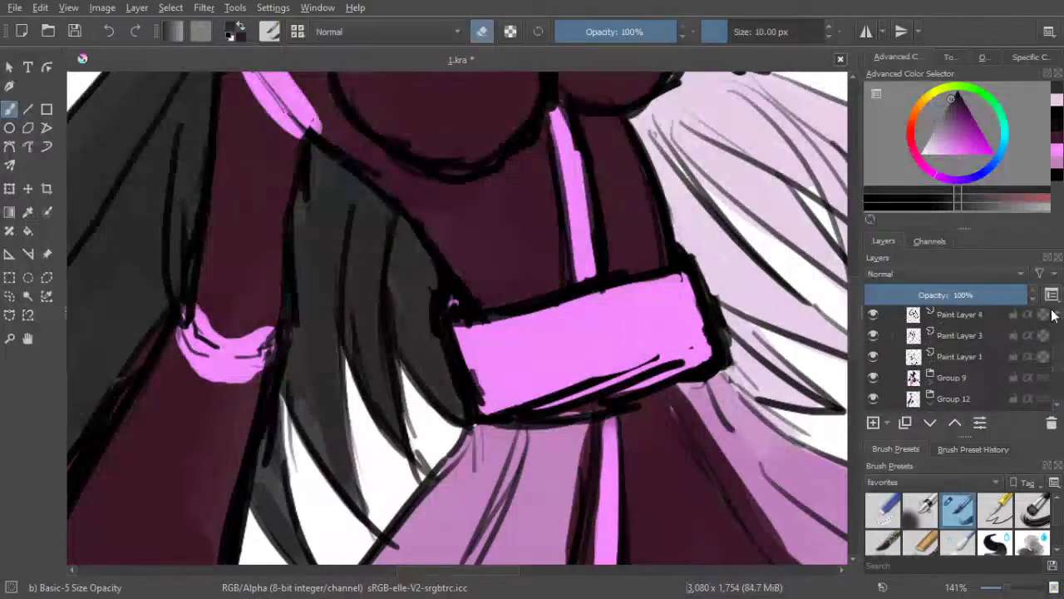
{"action": "scroll", "coordinate": [987, 355], "scroll_direction": "up", "scroll_amount": 3}
{"action": "left_click", "coordinate": [874, 360]}
{"action": "left_click", "coordinate": [874, 361]}
{"action": "left_click", "coordinate": [876, 378]}
{"action": "left_click", "coordinate": [876, 378]}
{"action": "left_click", "coordinate": [877, 379]}
{"action": "left_click", "coordinate": [879, 380]}
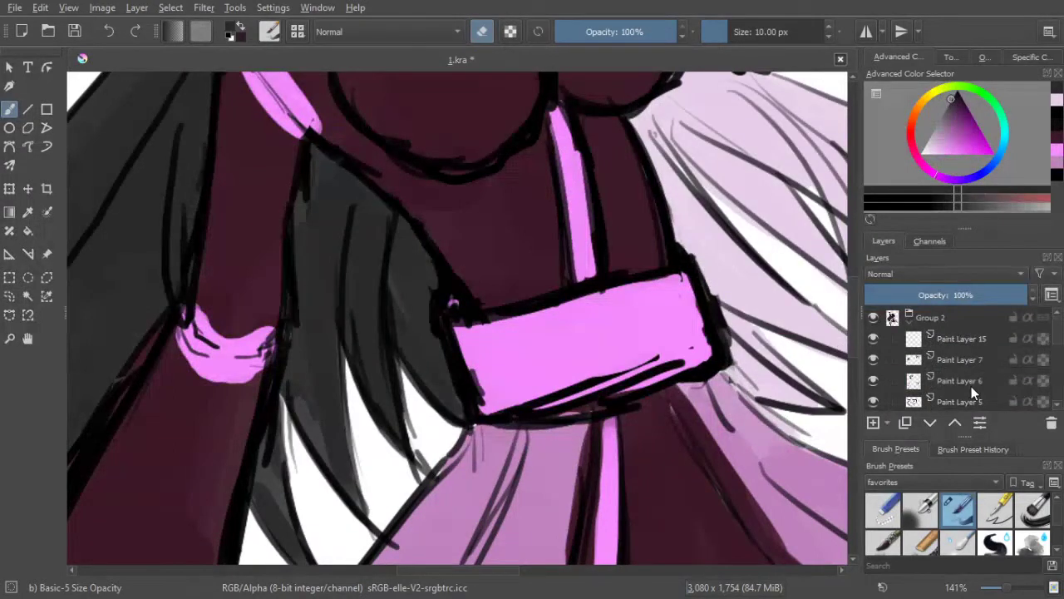
{"action": "left_click", "coordinate": [971, 385]}
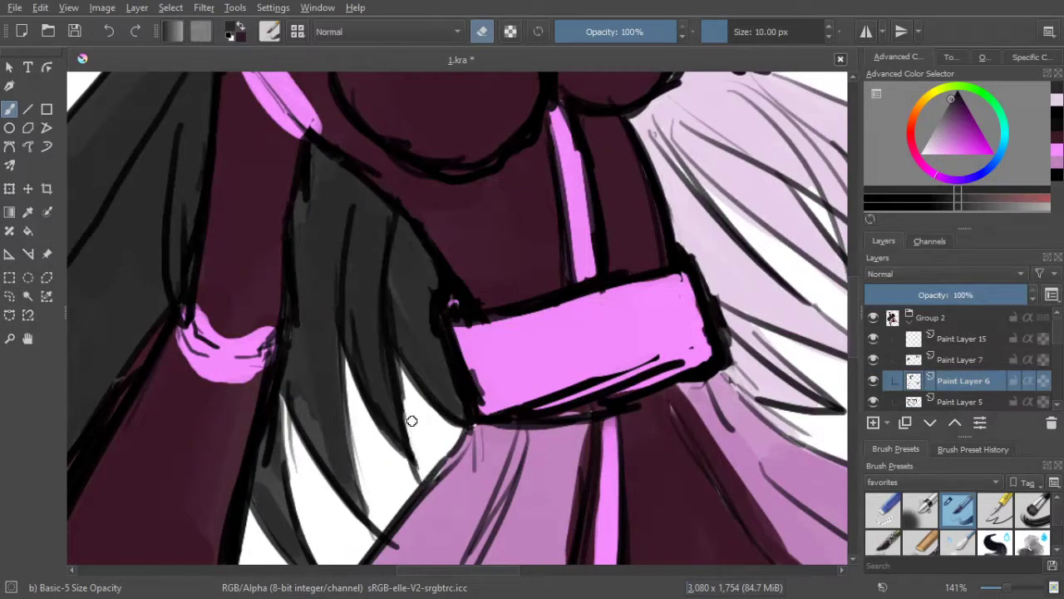
Select the empty Paint Layer 15, switch back to painting and pick pure black
{"action": "scroll", "coordinate": [403, 289], "scroll_direction": "down", "scroll_amount": 4}
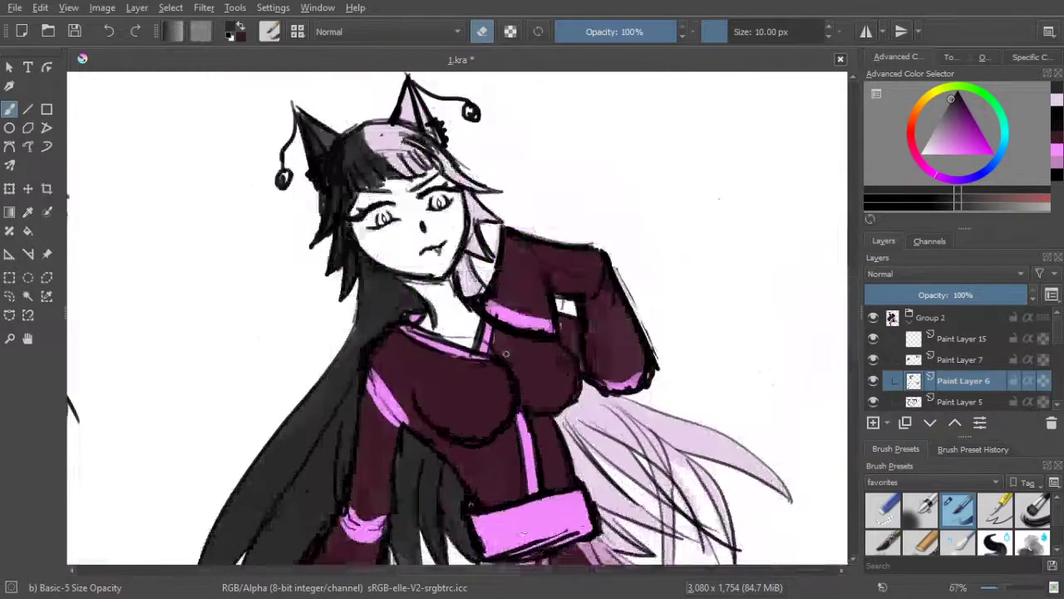
{"action": "scroll", "coordinate": [626, 316], "scroll_direction": "down", "scroll_amount": 3}
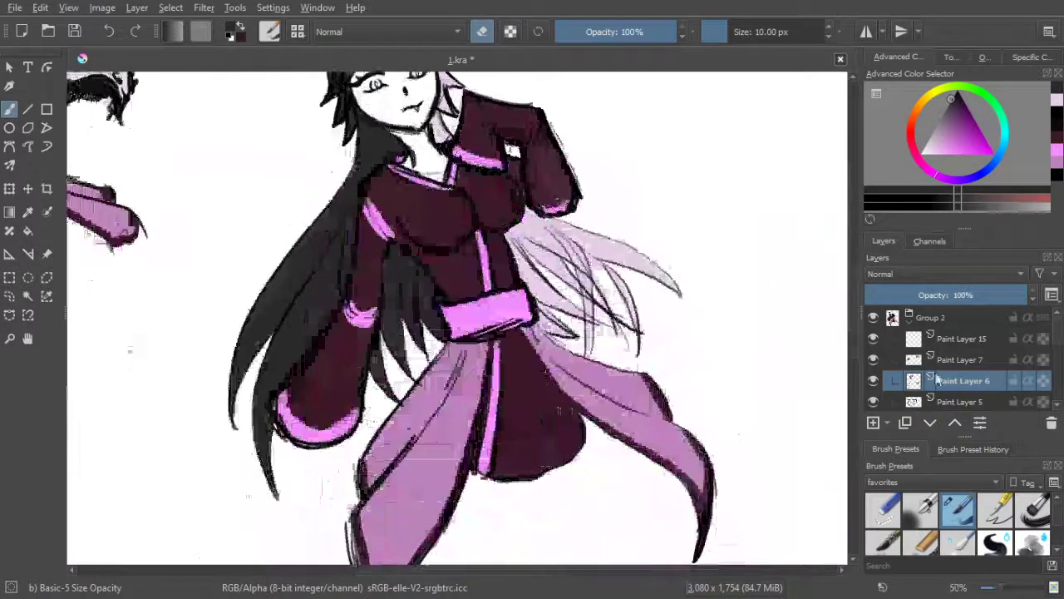
{"action": "left_click", "coordinate": [962, 341]}
{"action": "left_click", "coordinate": [875, 338]}
{"action": "left_click", "coordinate": [874, 339]}
{"action": "left_click_drag", "start_coordinate": [961, 116], "coordinate": [961, 26]}
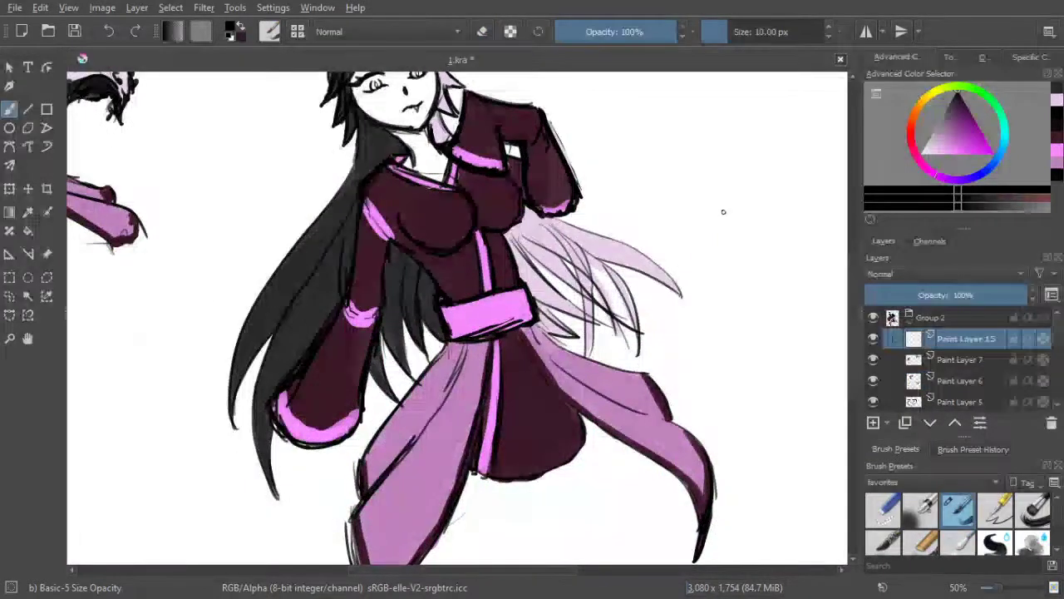
{"action": "scroll", "coordinate": [682, 232], "scroll_direction": "down", "scroll_amount": 1}
{"action": "left_click_drag", "start_coordinate": [681, 232], "coordinate": [659, 251]}
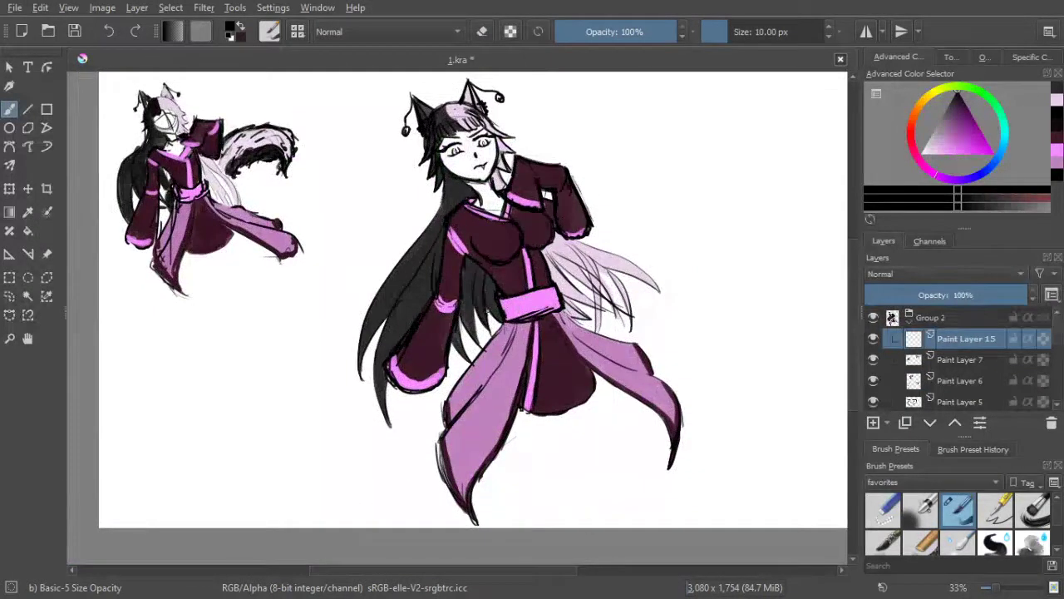
{"action": "left_click_drag", "start_coordinate": [504, 324], "coordinate": [501, 328]}
{"action": "left_click_drag", "start_coordinate": [488, 292], "coordinate": [494, 311]}
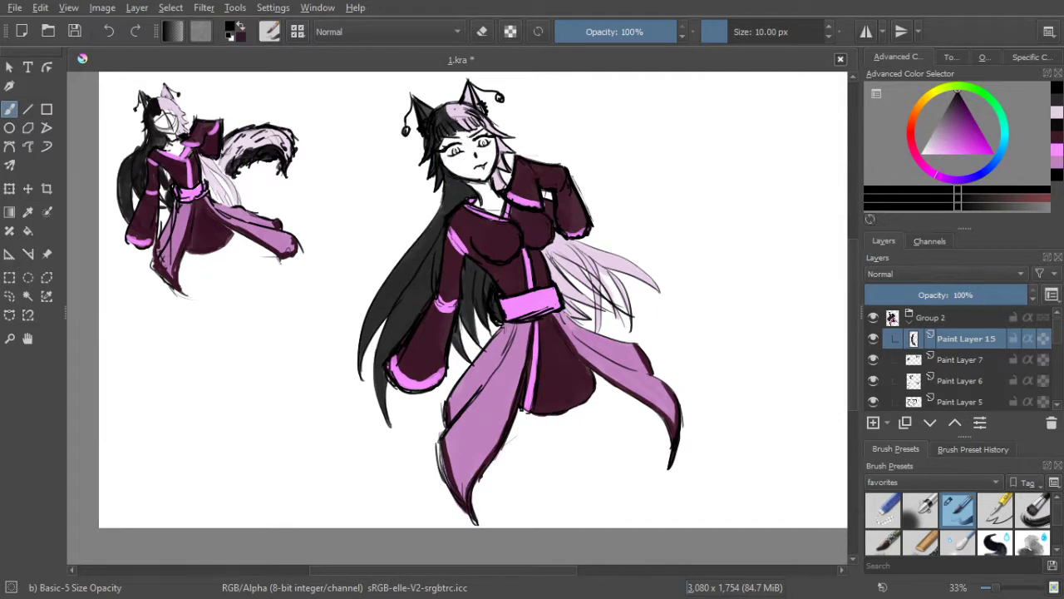
{"action": "mouse_move", "coordinate": [546, 253]}
{"action": "left_mouse_down"}
{"action": "mouse_move", "coordinate": [552, 264]}
{"action": "mouse_move", "coordinate": [747, 193]}
{"action": "mouse_move", "coordinate": [757, 210]}
{"action": "left_mouse_up"}
{"action": "key", "text": "ctrl+z"}
{"action": "key", "text": "ctrl+z"}
{"action": "left_click_drag", "start_coordinate": [499, 304], "coordinate": [490, 328]}
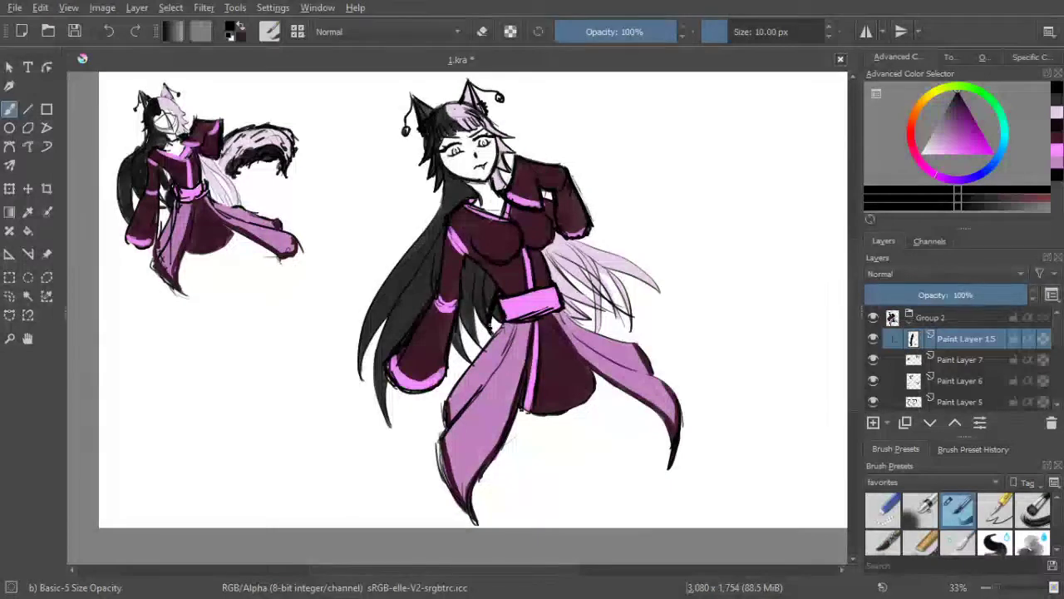
{"action": "left_click_drag", "start_coordinate": [483, 324], "coordinate": [490, 341]}
{"action": "mouse_move", "coordinate": [599, 326]}
{"action": "left_mouse_down"}
{"action": "mouse_move", "coordinate": [657, 270]}
{"action": "mouse_move", "coordinate": [750, 293]}
{"action": "left_mouse_up"}
{"action": "key", "text": "ctrl+z"}
{"action": "mouse_move", "coordinate": [590, 328]}
{"action": "left_mouse_down"}
{"action": "mouse_move", "coordinate": [635, 298]}
{"action": "mouse_move", "coordinate": [692, 330]}
{"action": "left_mouse_up"}
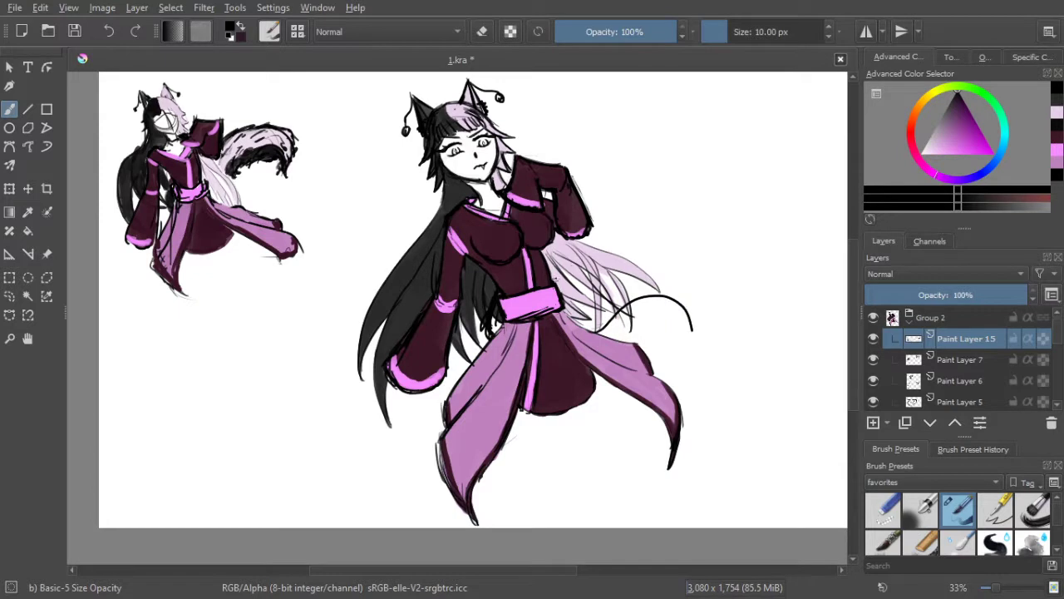
{"action": "left_click_drag", "start_coordinate": [551, 274], "coordinate": [690, 276]}
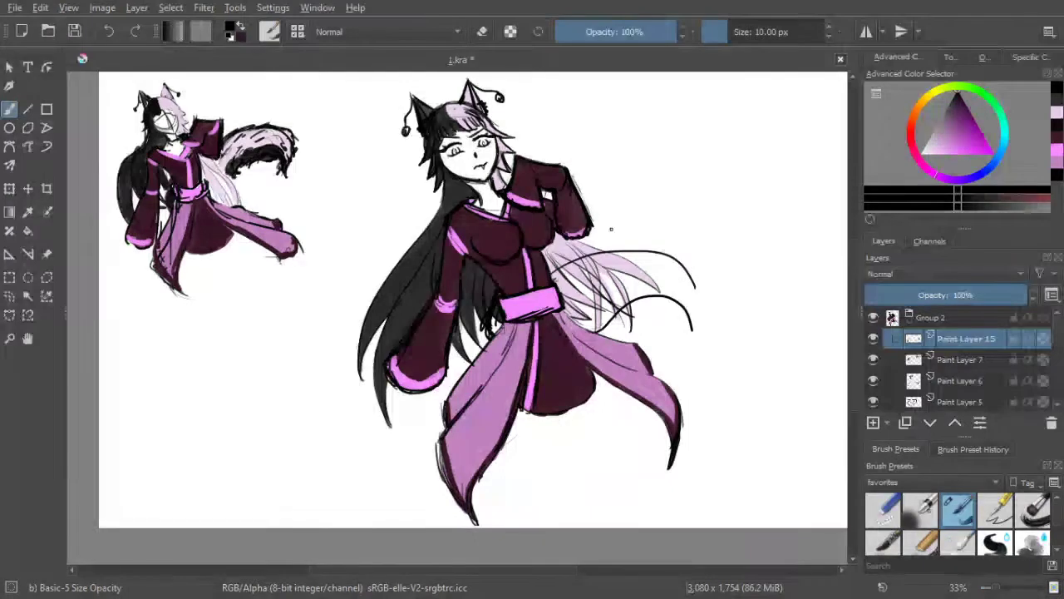
{"action": "key", "text": "ctrl+z"}
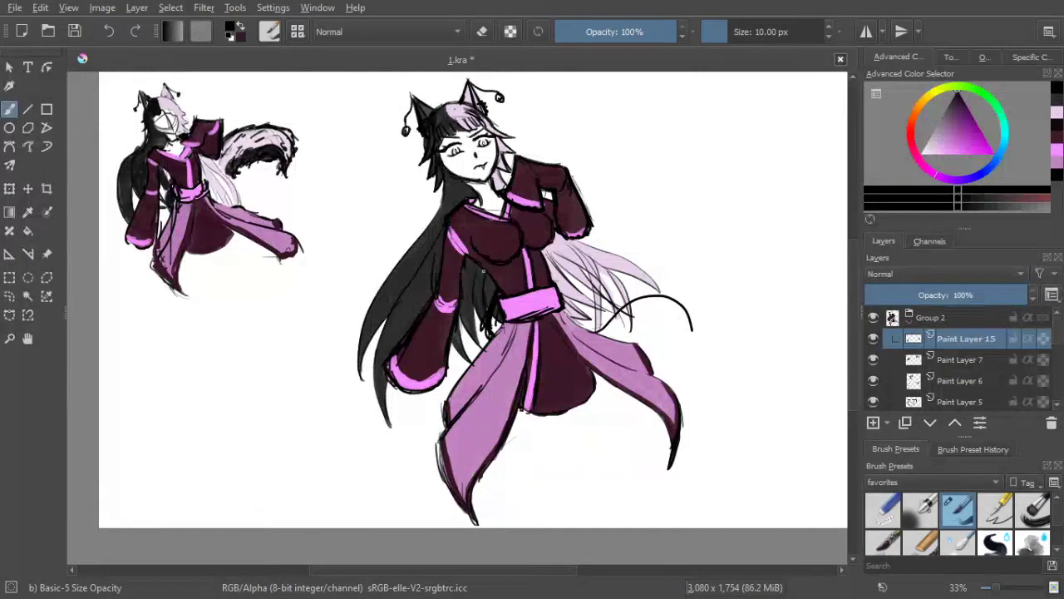
{"action": "key", "text": "ctrl+z"}
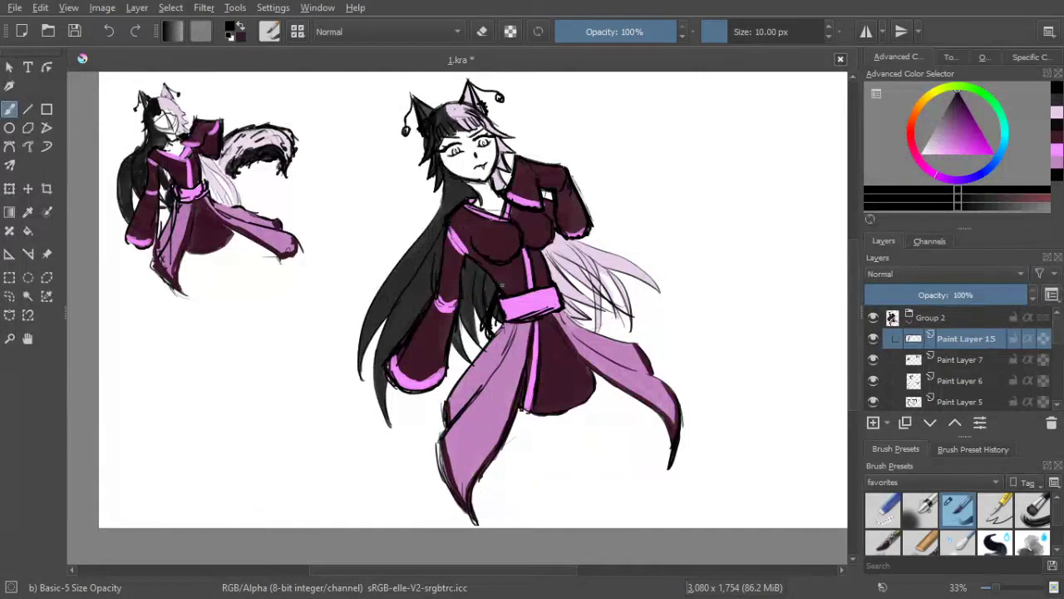
{"action": "key", "text": "ctrl+z"}
{"action": "key", "text": "ctrl+z"}
{"action": "key", "text": "ctrl+z"}
{"action": "key", "text": "ctrl+z"}
{"action": "key", "text": "ctrl+z"}
{"action": "key", "text": "ctrl+z"}
{"action": "key", "text": "ctrl+z"}
Delete Paint Layer 15 and collapse Group 2
{"action": "left_click_drag", "start_coordinate": [925, 296], "coordinate": [1059, 295]}
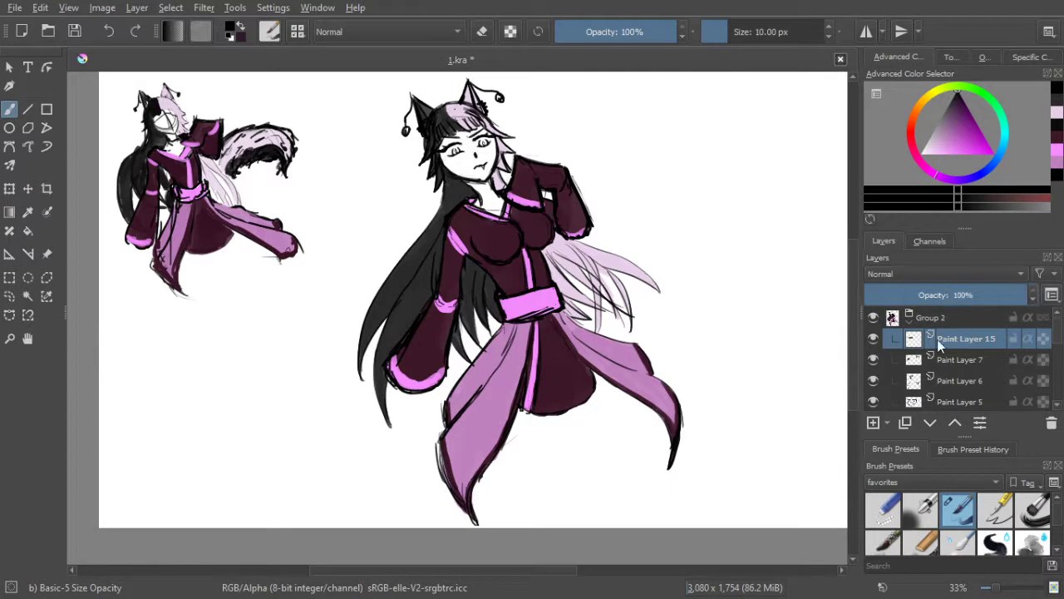
{"action": "key", "text": "shift+Delete"}
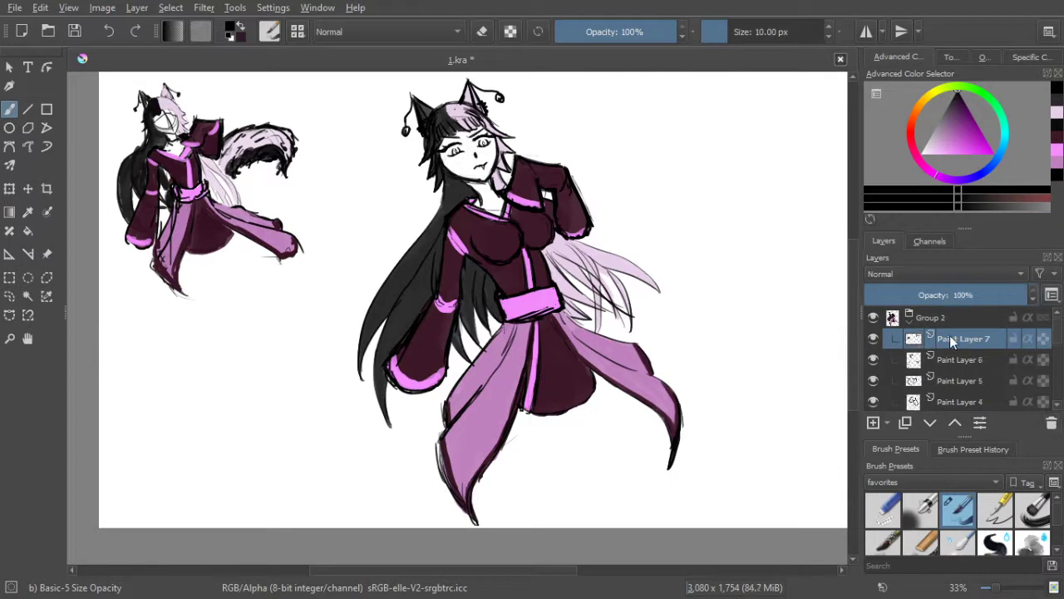
{"action": "left_click", "coordinate": [937, 318]}
{"action": "left_click", "coordinate": [909, 322]}
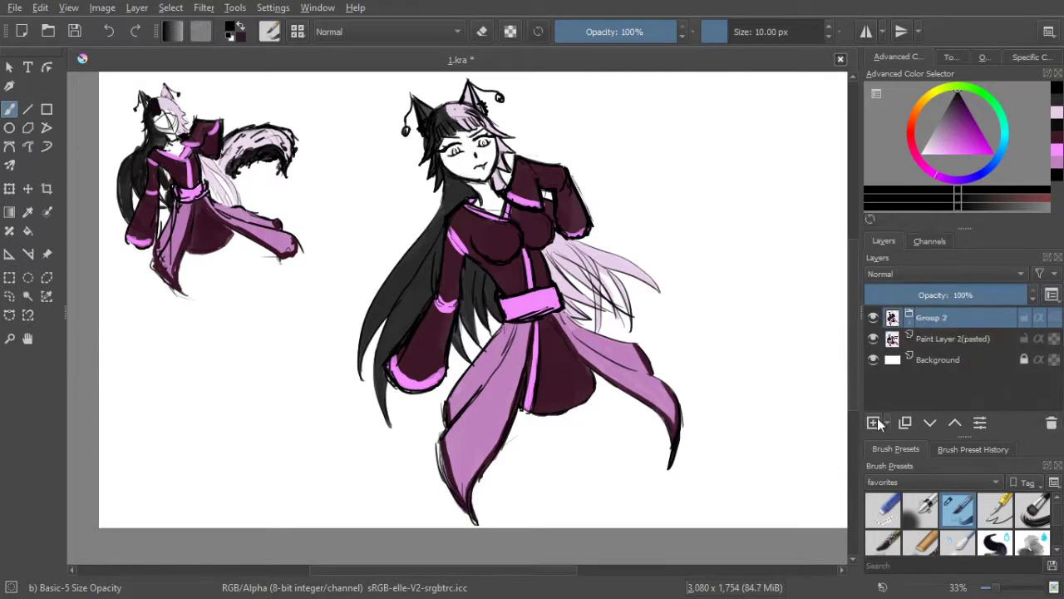
Add a new paint layer above Group 2, lower Group 2's opacity to 23% and make the new layer active
{"action": "left_click", "coordinate": [874, 422]}
{"action": "left_click", "coordinate": [948, 339]}
{"action": "left_click", "coordinate": [903, 291]}
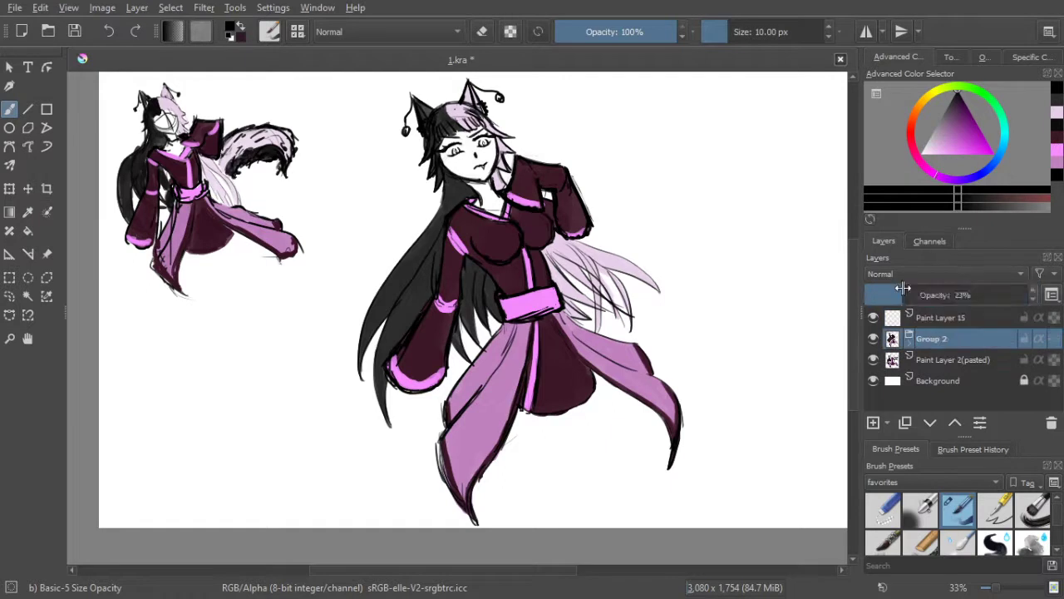
{"action": "left_click", "coordinate": [946, 317]}
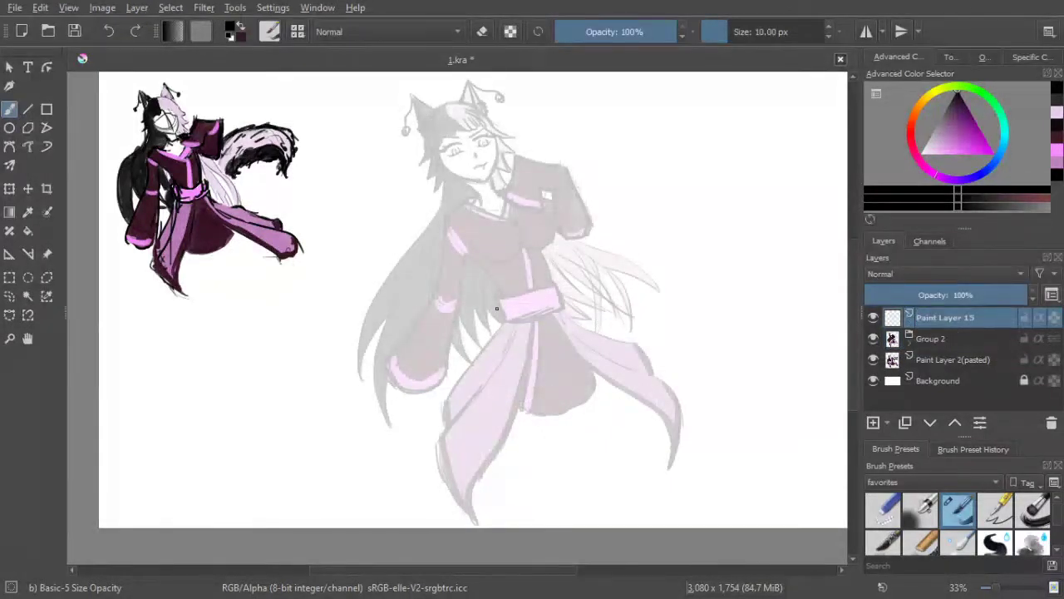
Sketch the tail's guide shape as two black arcs from the waist and hip meeting at a point below the raised sleeve, undoing stray strokes
{"action": "left_click_drag", "start_coordinate": [549, 260], "coordinate": [687, 264]}
{"action": "key", "text": "ctrl+z"}
{"action": "left_click_drag", "start_coordinate": [605, 230], "coordinate": [708, 301]}
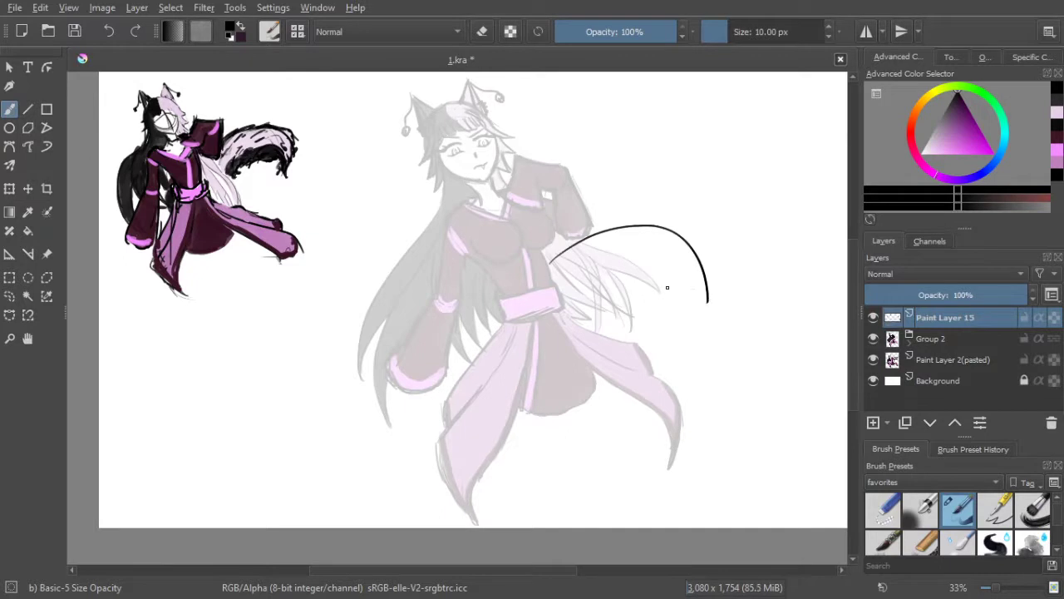
{"action": "mouse_move", "coordinate": [706, 298]}
{"action": "left_mouse_down"}
{"action": "mouse_move", "coordinate": [651, 263]}
{"action": "mouse_move", "coordinate": [617, 277]}
{"action": "mouse_move", "coordinate": [639, 264]}
{"action": "mouse_move", "coordinate": [577, 326]}
{"action": "left_mouse_up"}
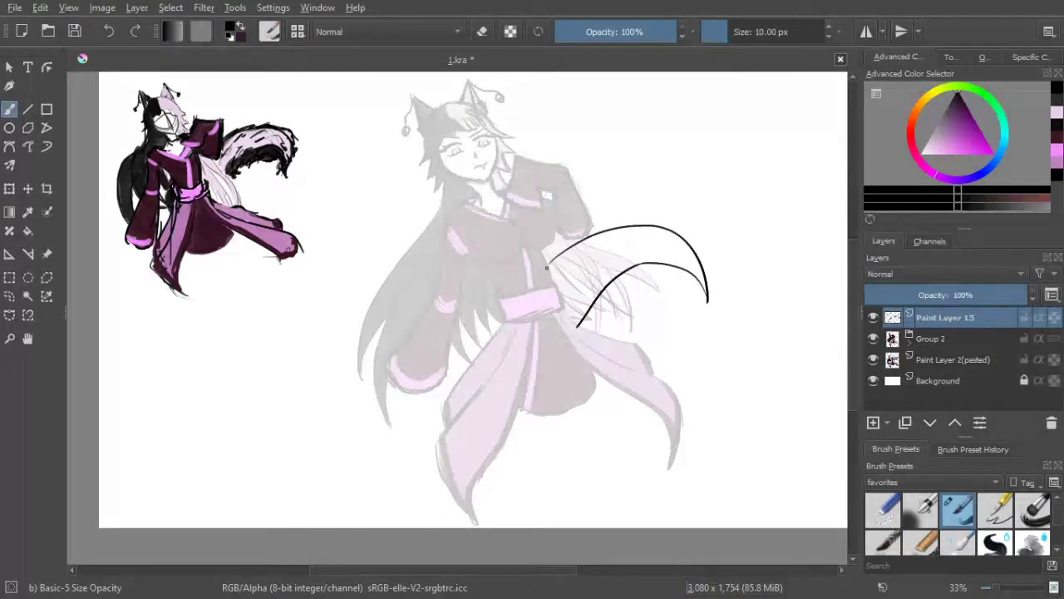
{"action": "left_click_drag", "start_coordinate": [497, 301], "coordinate": [484, 346]}
{"action": "key", "text": "ctrl+z"}
{"action": "key", "text": "ctrl+z"}
{"action": "mouse_move", "coordinate": [550, 264]}
{"action": "left_mouse_down"}
{"action": "mouse_move", "coordinate": [593, 225]}
{"action": "mouse_move", "coordinate": [662, 221]}
{"action": "mouse_move", "coordinate": [714, 268]}
{"action": "mouse_move", "coordinate": [704, 265]}
{"action": "mouse_move", "coordinate": [714, 269]}
{"action": "mouse_move", "coordinate": [708, 316]}
{"action": "left_mouse_up"}
{"action": "mouse_move", "coordinate": [704, 291]}
{"action": "left_mouse_down"}
{"action": "mouse_move", "coordinate": [708, 317]}
{"action": "mouse_move", "coordinate": [708, 306]}
{"action": "left_mouse_up"}
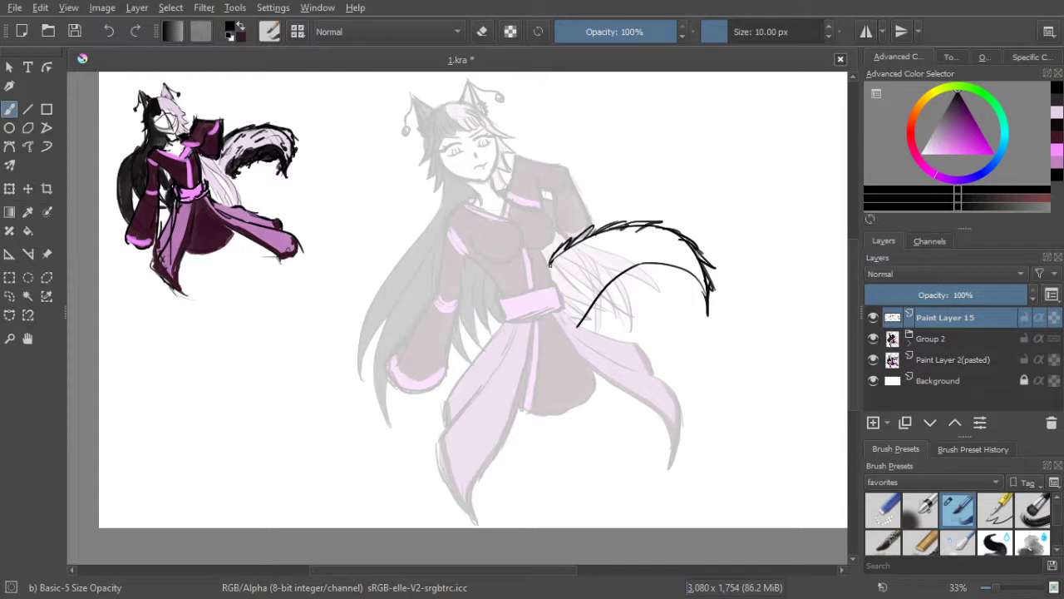
{"action": "left_click", "coordinate": [489, 30]}
{"action": "left_click_drag", "start_coordinate": [552, 263], "coordinate": [619, 226]}
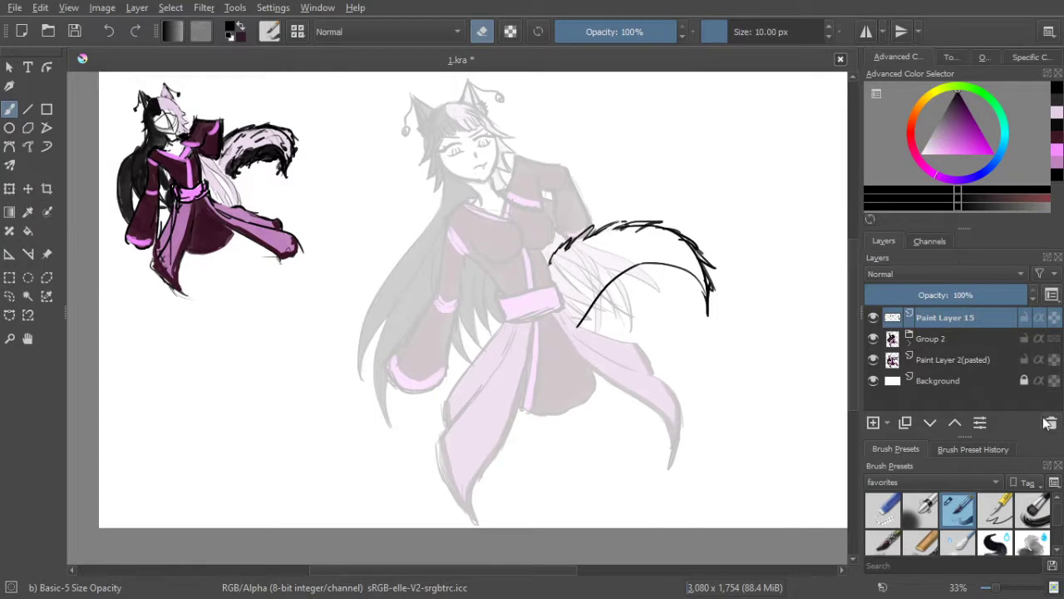
{"action": "key", "text": "ctrl+z"}
{"action": "key", "text": "ctrl+z"}
{"action": "key", "text": "ctrl+z"}
{"action": "key", "text": "ctrl+z"}
{"action": "key", "text": "ctrl+z"}
{"action": "key", "text": "ctrl+z"}
{"action": "key", "text": "ctrl+z"}
{"action": "key", "text": "ctrl+z"}
{"action": "mouse_move", "coordinate": [666, 230]}
{"action": "left_mouse_down"}
{"action": "mouse_move", "coordinate": [592, 230]}
{"action": "mouse_move", "coordinate": [550, 259]}
{"action": "left_mouse_up"}
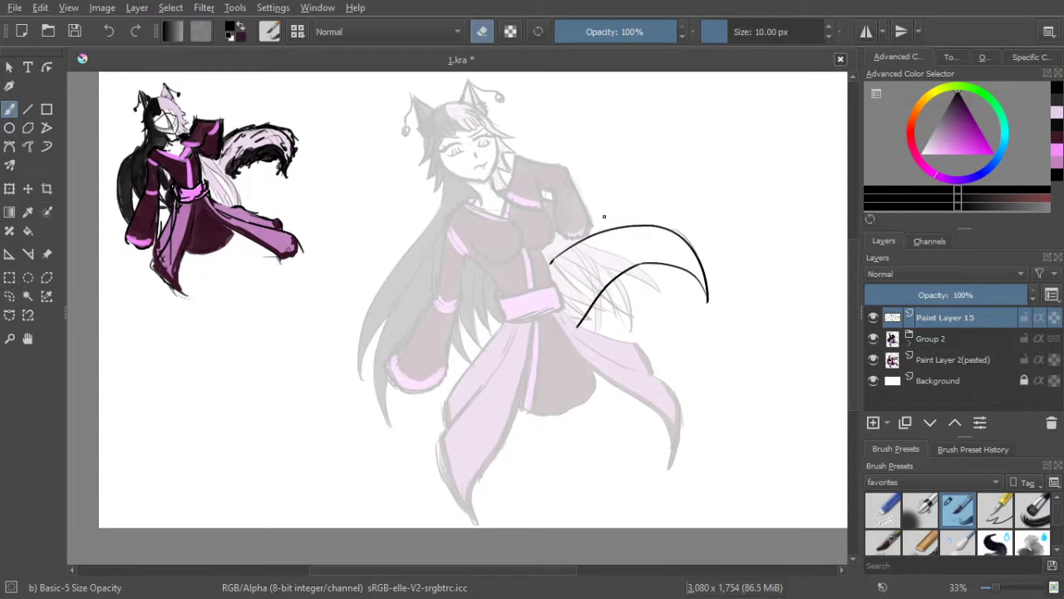
Add another paint layer and, painting in black, trace jagged fur tufts along the tail's upper and lower guide arcs
{"action": "left_click", "coordinate": [872, 422]}
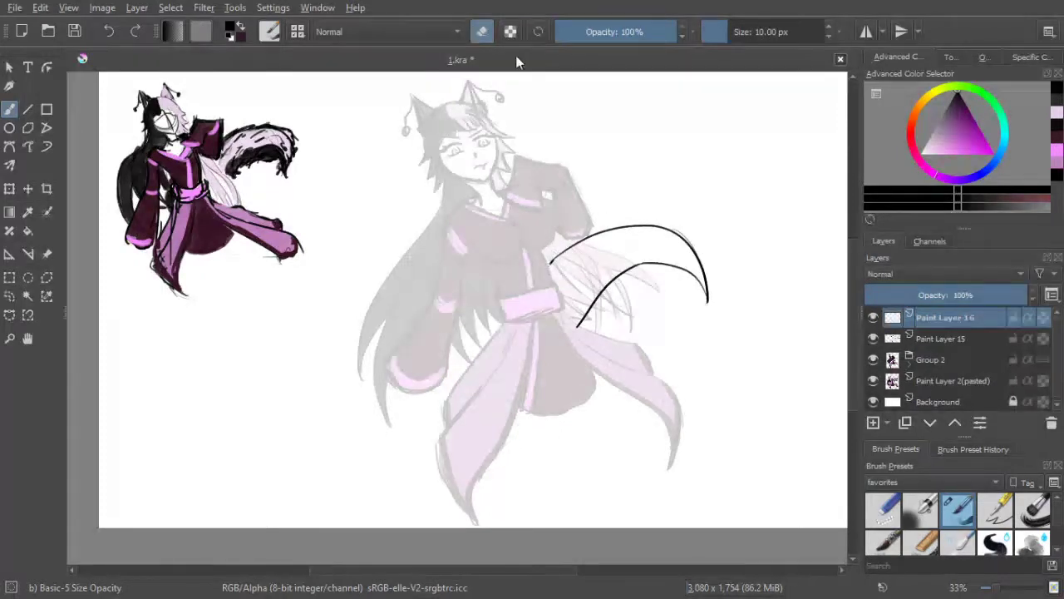
{"action": "left_click", "coordinate": [482, 31]}
{"action": "mouse_move", "coordinate": [549, 264]}
{"action": "left_mouse_down"}
{"action": "mouse_move", "coordinate": [572, 240]}
{"action": "mouse_move", "coordinate": [626, 218]}
{"action": "mouse_move", "coordinate": [653, 221]}
{"action": "mouse_move", "coordinate": [649, 213]}
{"action": "mouse_move", "coordinate": [656, 220]}
{"action": "mouse_move", "coordinate": [643, 226]}
{"action": "mouse_move", "coordinate": [682, 226]}
{"action": "mouse_move", "coordinate": [676, 234]}
{"action": "mouse_move", "coordinate": [715, 264]}
{"action": "left_mouse_up"}
{"action": "left_click_drag", "start_coordinate": [699, 259], "coordinate": [716, 283]}
{"action": "mouse_move", "coordinate": [701, 274]}
{"action": "left_mouse_down"}
{"action": "mouse_move", "coordinate": [715, 287]}
{"action": "mouse_move", "coordinate": [712, 317]}
{"action": "left_mouse_up"}
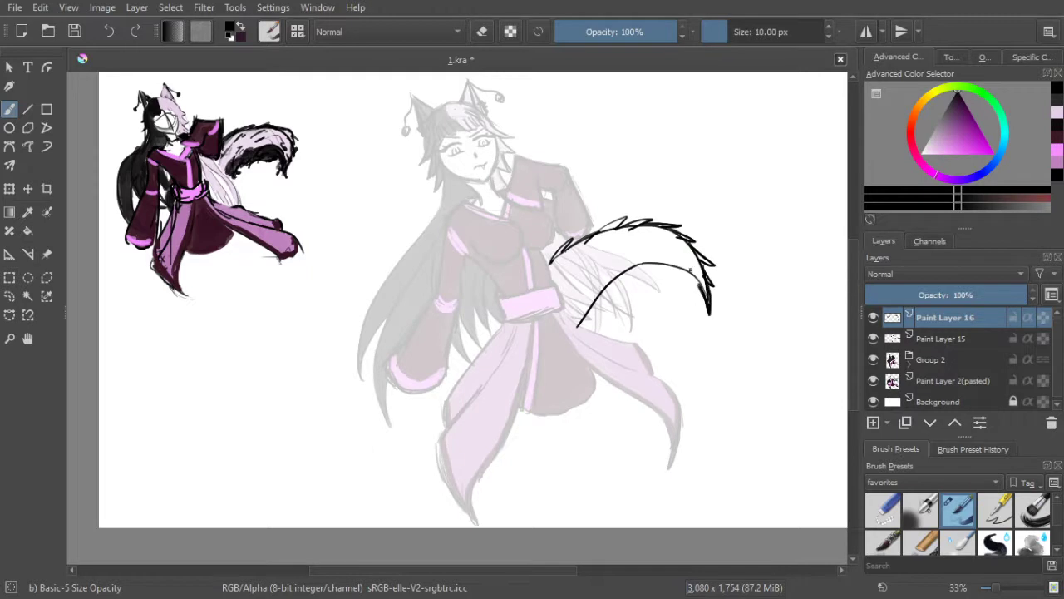
{"action": "left_click_drag", "start_coordinate": [575, 325], "coordinate": [615, 288]}
{"action": "mouse_move", "coordinate": [601, 293]}
{"action": "left_mouse_down"}
{"action": "mouse_move", "coordinate": [660, 262]}
{"action": "mouse_move", "coordinate": [697, 267]}
{"action": "mouse_move", "coordinate": [707, 281]}
{"action": "left_mouse_up"}
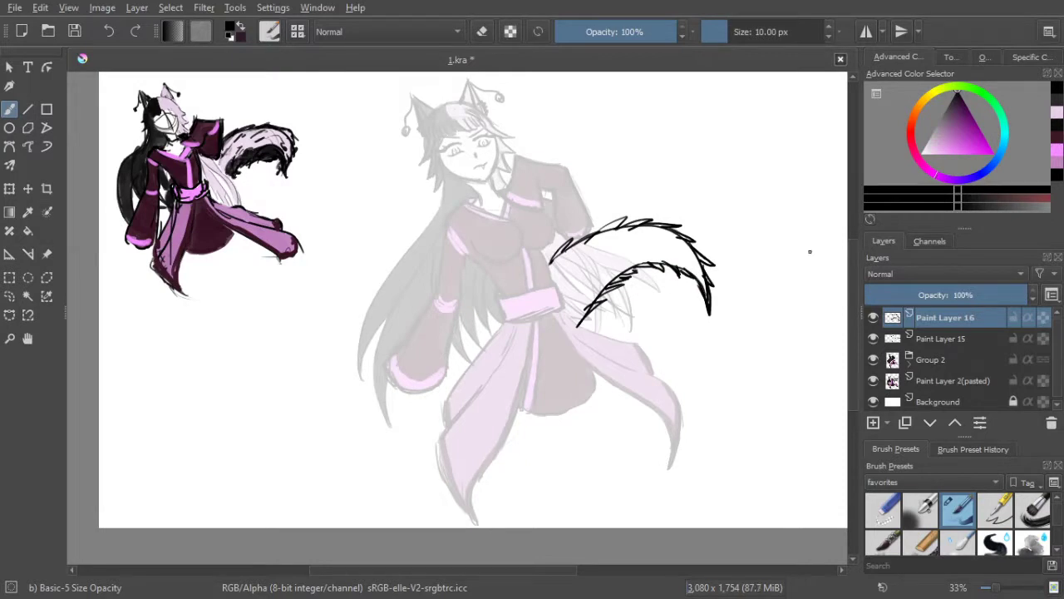
Delete Paint Layer 15 with the tail's smooth guide arcs and make Paint Layer 16 active
{"action": "left_click", "coordinate": [931, 340]}
{"action": "left_click", "coordinate": [1052, 423]}
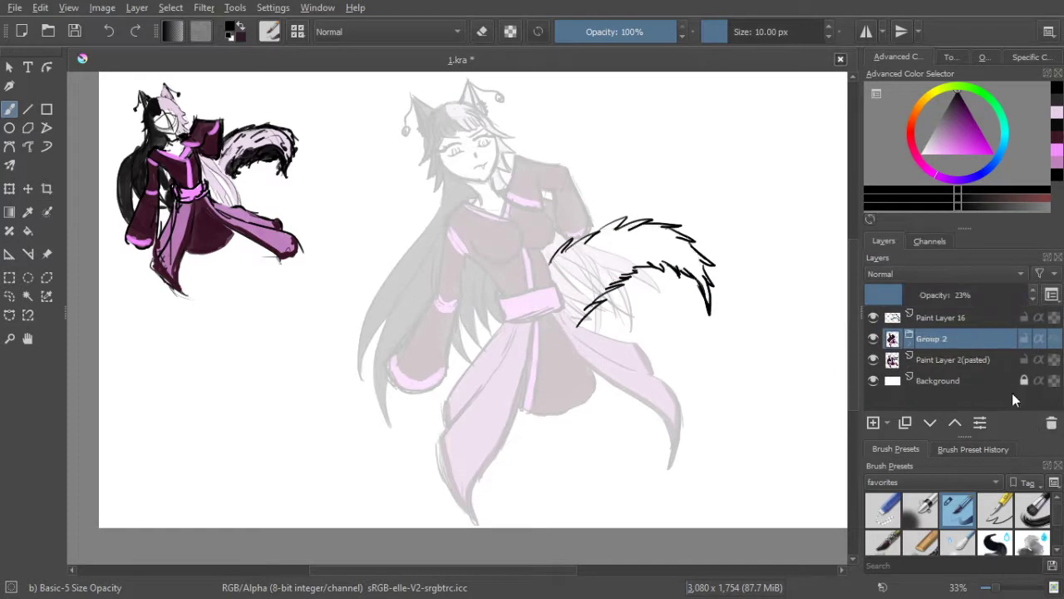
{"action": "left_click", "coordinate": [936, 320]}
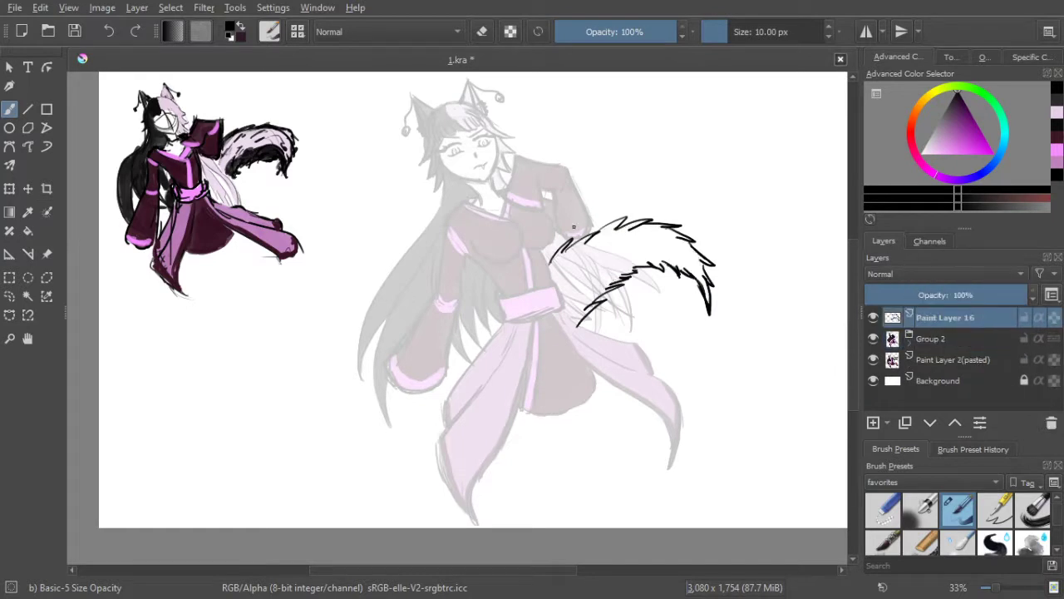
Add short black fur strokes inside the tail, following its upper edge from the base to the tip
{"action": "left_click_drag", "start_coordinate": [556, 271], "coordinate": [573, 253]}
{"action": "mouse_move", "coordinate": [577, 259]}
{"action": "left_mouse_down"}
{"action": "mouse_move", "coordinate": [561, 285]}
{"action": "mouse_move", "coordinate": [601, 236]}
{"action": "mouse_move", "coordinate": [648, 239]}
{"action": "mouse_move", "coordinate": [644, 224]}
{"action": "mouse_move", "coordinate": [693, 258]}
{"action": "left_mouse_up"}
{"action": "mouse_move", "coordinate": [687, 248]}
{"action": "left_mouse_down"}
{"action": "mouse_move", "coordinate": [702, 266]}
{"action": "mouse_move", "coordinate": [692, 271]}
{"action": "mouse_move", "coordinate": [698, 279]}
{"action": "left_mouse_up"}
{"action": "left_click_drag", "start_coordinate": [696, 269], "coordinate": [710, 280]}
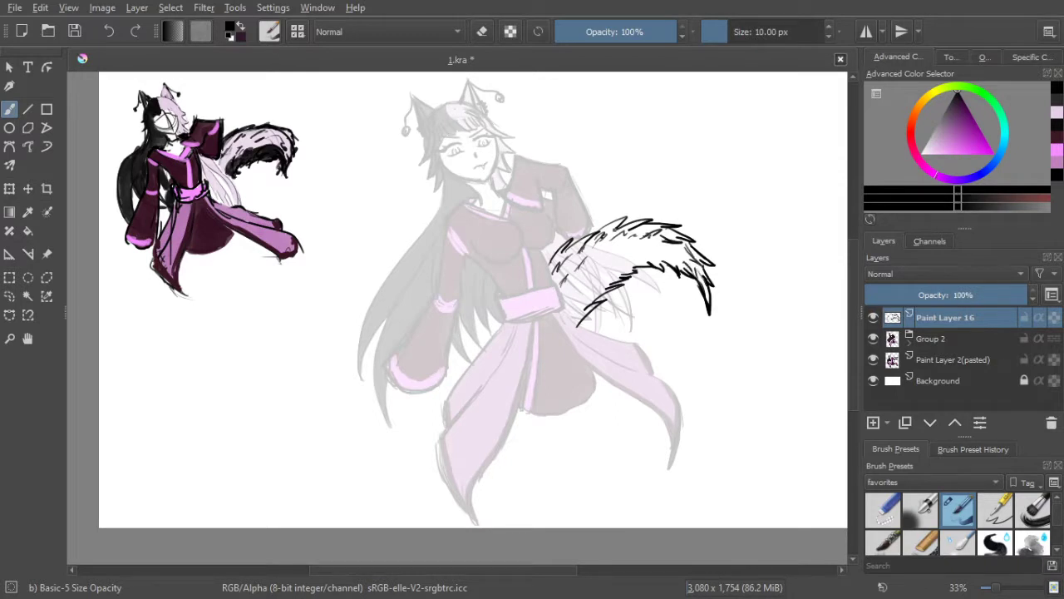
Fill the middle and lower part of the tail with short black fur strokes, from the tip back to the base
{"action": "left_click_drag", "start_coordinate": [650, 248], "coordinate": [681, 246]}
{"action": "left_click_drag", "start_coordinate": [661, 256], "coordinate": [676, 253]}
{"action": "mouse_move", "coordinate": [592, 261]}
{"action": "left_mouse_down"}
{"action": "mouse_move", "coordinate": [607, 243]}
{"action": "mouse_move", "coordinate": [645, 245]}
{"action": "left_mouse_up"}
{"action": "left_click_drag", "start_coordinate": [646, 256], "coordinate": [659, 252]}
{"action": "left_click_drag", "start_coordinate": [570, 319], "coordinate": [579, 303]}
{"action": "left_click_drag", "start_coordinate": [574, 307], "coordinate": [593, 290]}
{"action": "left_click_drag", "start_coordinate": [587, 294], "coordinate": [642, 259]}
{"action": "left_click_drag", "start_coordinate": [624, 269], "coordinate": [642, 261]}
{"action": "left_click_drag", "start_coordinate": [569, 296], "coordinate": [641, 252]}
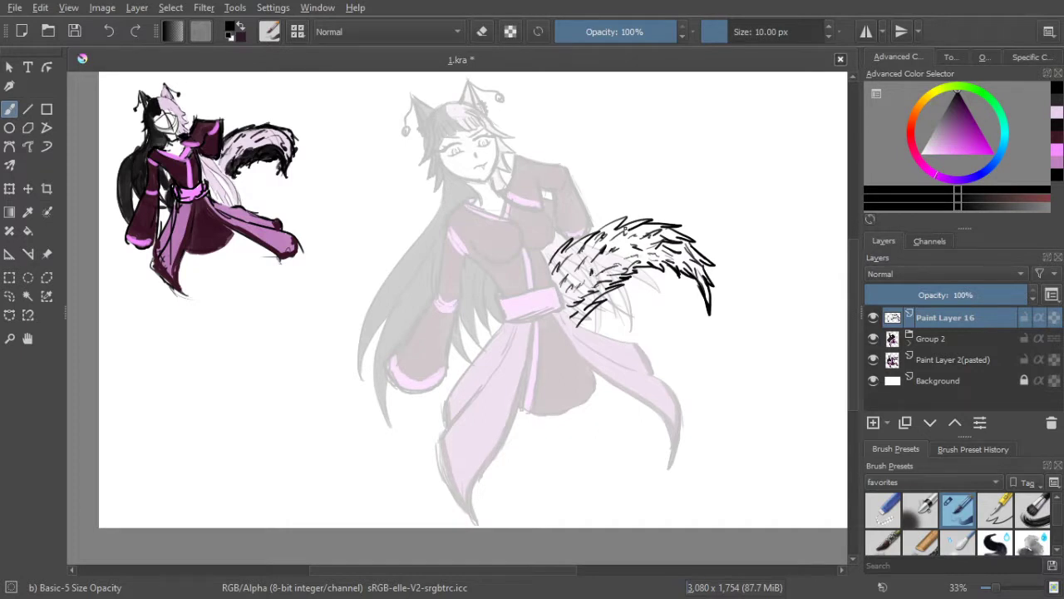
Reinforce the tail's upper outline with heavier black fur strokes from the base beneath the raised sleeve towards the tip
{"action": "scroll", "coordinate": [580, 225], "scroll_direction": "down", "scroll_amount": 1}
{"action": "scroll", "coordinate": [597, 264], "scroll_direction": "up", "scroll_amount": 1}
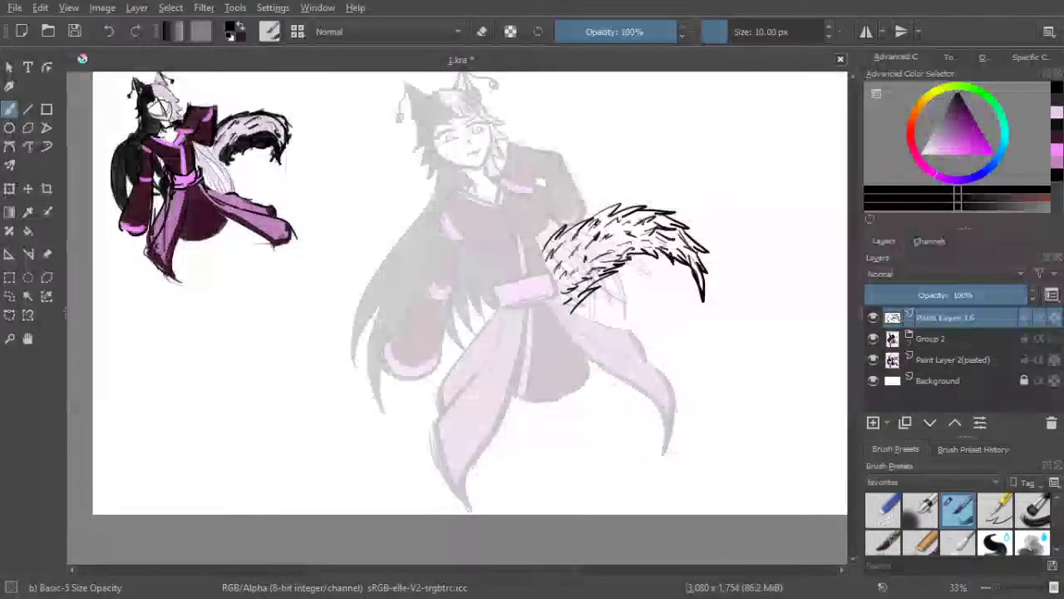
{"action": "left_click_drag", "start_coordinate": [545, 258], "coordinate": [557, 232]}
{"action": "mouse_move", "coordinate": [558, 236]}
{"action": "left_mouse_down"}
{"action": "mouse_move", "coordinate": [612, 202]}
{"action": "mouse_move", "coordinate": [667, 211]}
{"action": "left_mouse_up"}
{"action": "mouse_move", "coordinate": [664, 219]}
{"action": "left_mouse_down"}
{"action": "mouse_move", "coordinate": [674, 211]}
{"action": "mouse_move", "coordinate": [704, 240]}
{"action": "left_mouse_up"}
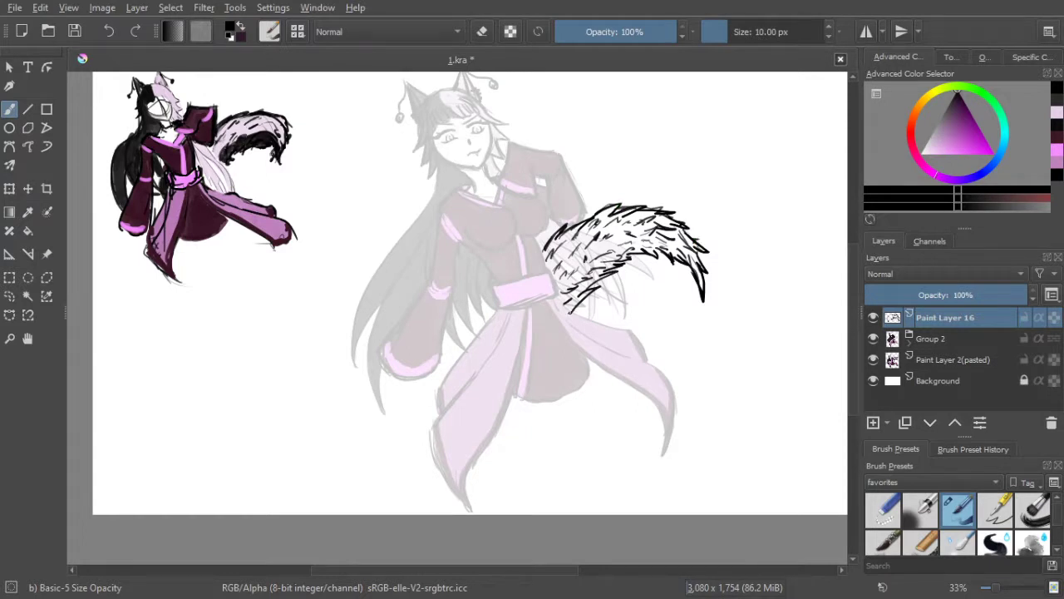
Preview Group 2 at full opacity against the tail, fade it back to 29%, and make Paint Layer 16 active
{"action": "left_click", "coordinate": [482, 31]}
{"action": "left_click", "coordinate": [931, 339]}
{"action": "left_click_drag", "start_coordinate": [904, 299], "coordinate": [1060, 326]}
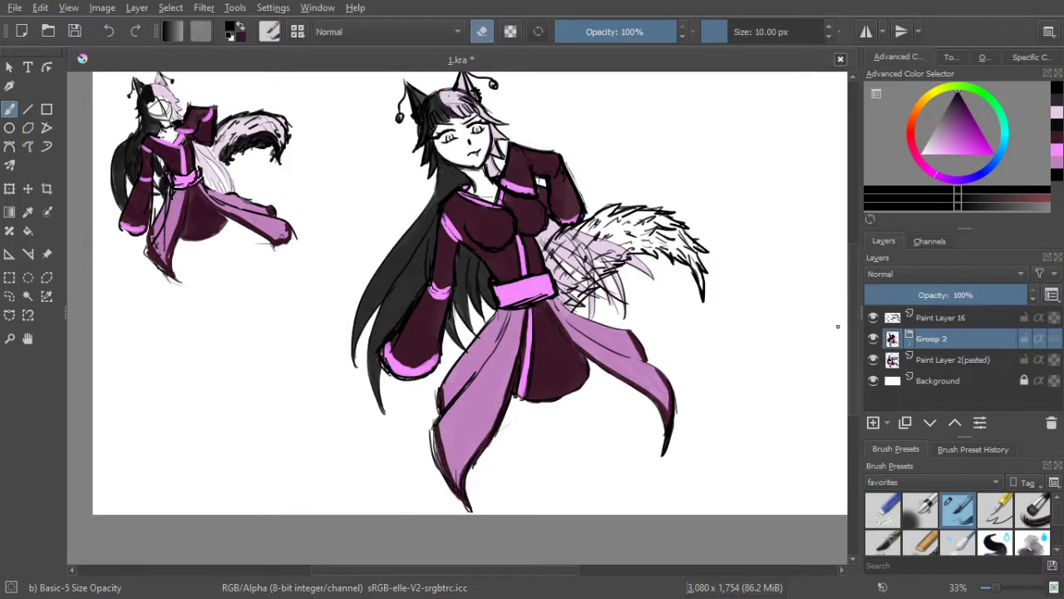
{"action": "left_click", "coordinate": [911, 296]}
{"action": "left_click", "coordinate": [924, 321]}
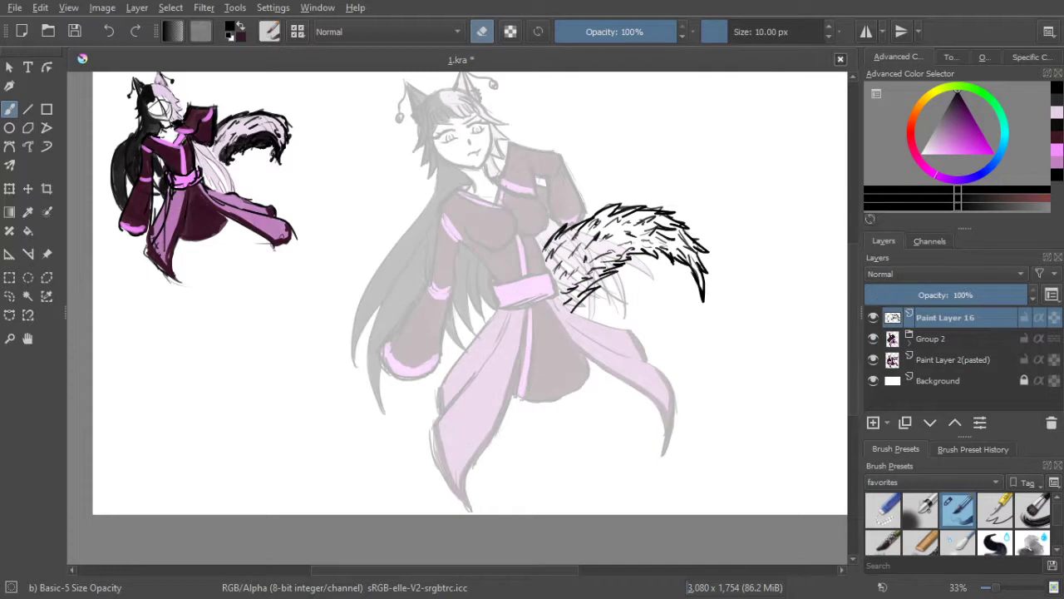
Paint a short tuft of black tail fur between the hanging sleeve and the belt, erasing the misplaced first strokes
{"action": "left_click", "coordinate": [484, 32]}
{"action": "mouse_move", "coordinate": [486, 271]}
{"action": "left_mouse_down"}
{"action": "mouse_move", "coordinate": [467, 287]}
{"action": "mouse_move", "coordinate": [477, 330]}
{"action": "left_mouse_up"}
{"action": "left_click_drag", "start_coordinate": [484, 314], "coordinate": [482, 330]}
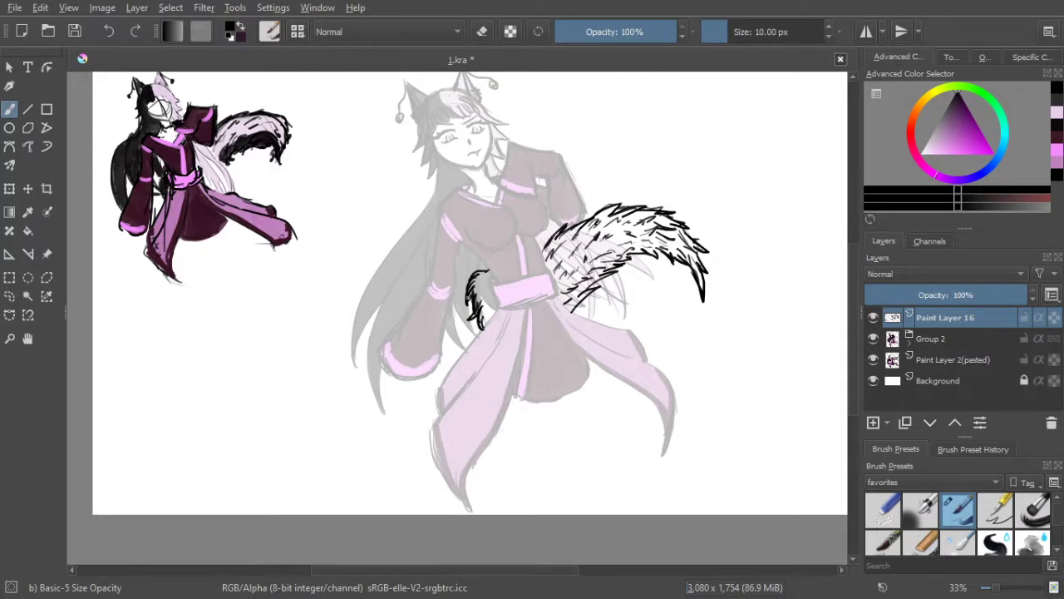
{"action": "key", "text": "e"}
{"action": "mouse_move", "coordinate": [470, 276]}
{"action": "left_mouse_down"}
{"action": "mouse_move", "coordinate": [468, 307]}
{"action": "mouse_move", "coordinate": [489, 278]}
{"action": "left_mouse_up"}
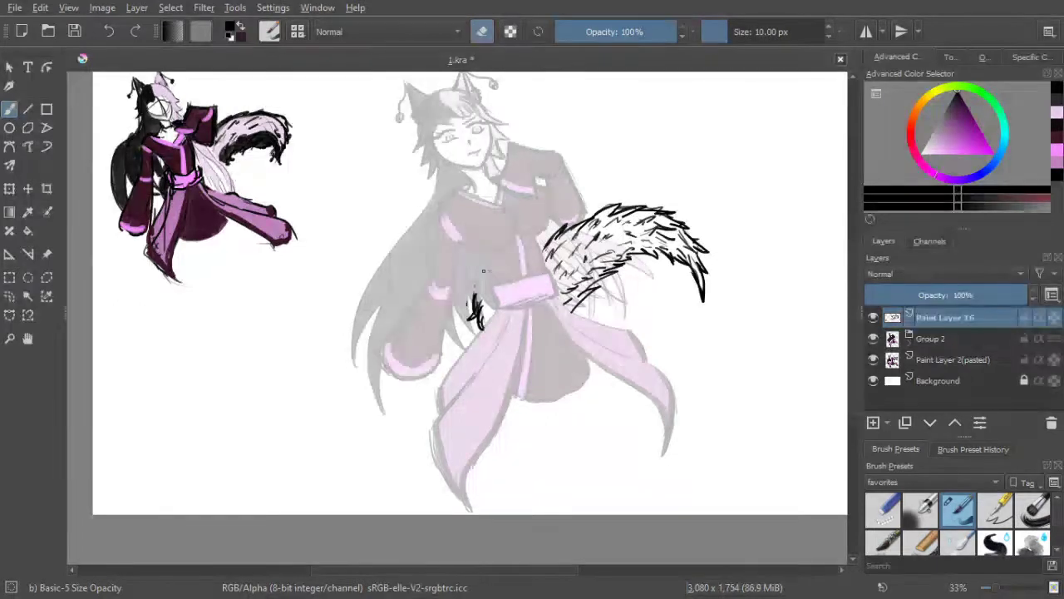
{"action": "key", "text": "e"}
{"action": "key", "text": "e"}
{"action": "mouse_move", "coordinate": [469, 296]}
{"action": "left_mouse_down"}
{"action": "mouse_move", "coordinate": [484, 334]}
{"action": "mouse_move", "coordinate": [471, 302]}
{"action": "left_mouse_up"}
{"action": "key", "text": "e"}
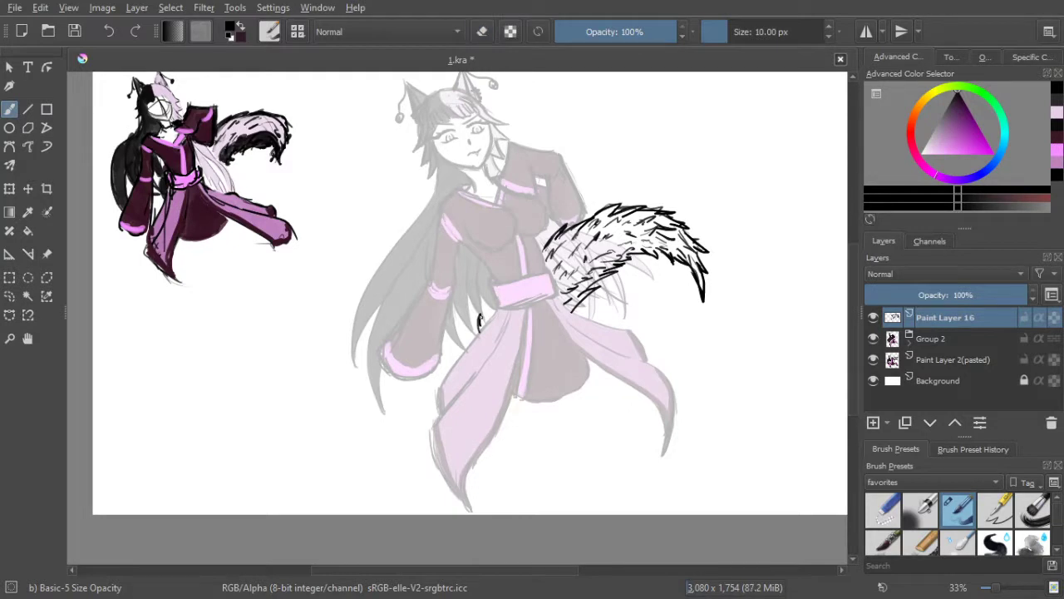
{"action": "mouse_move", "coordinate": [481, 326]}
{"action": "left_mouse_down"}
{"action": "mouse_move", "coordinate": [492, 290]}
{"action": "mouse_move", "coordinate": [477, 332]}
{"action": "left_mouse_up"}
{"action": "key", "text": "ctrl+z"}
Restore Group 2 to 100% opacity so the coloured character shows fully
{"action": "left_click", "coordinate": [991, 359]}
{"action": "left_click", "coordinate": [986, 339]}
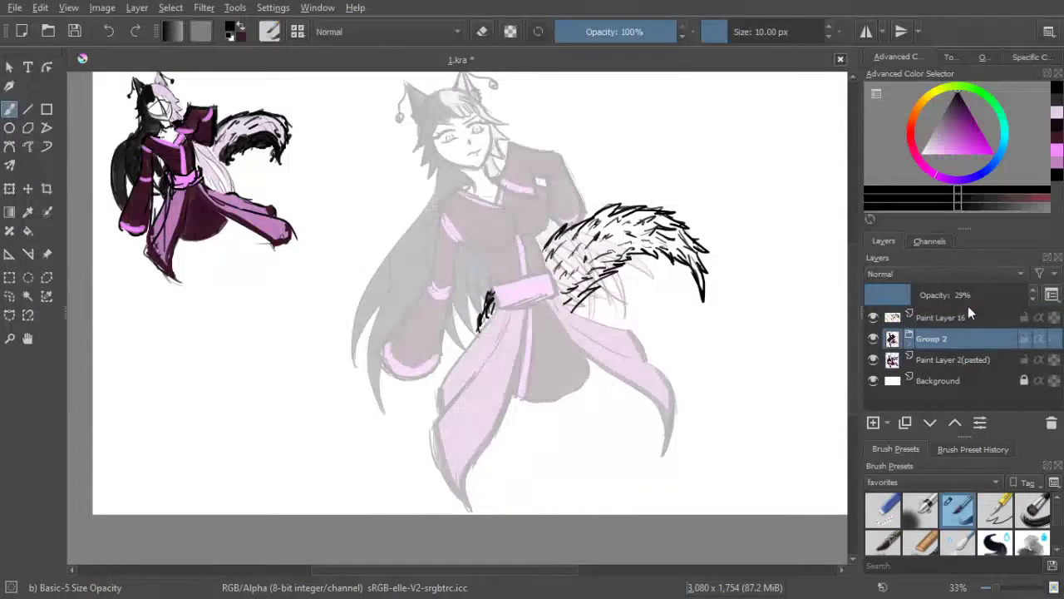
{"action": "scroll", "coordinate": [717, 283], "scroll_direction": "down", "scroll_amount": 2}
{"action": "left_click_drag", "start_coordinate": [731, 274], "coordinate": [707, 262]}
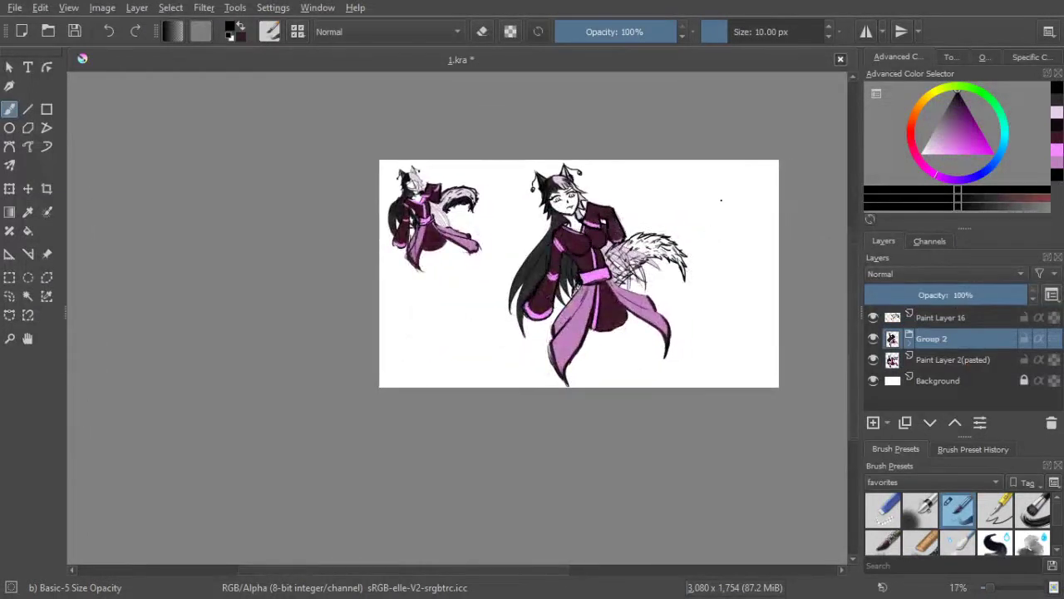
{"action": "scroll", "coordinate": [655, 222], "scroll_direction": "up", "scroll_amount": 1}
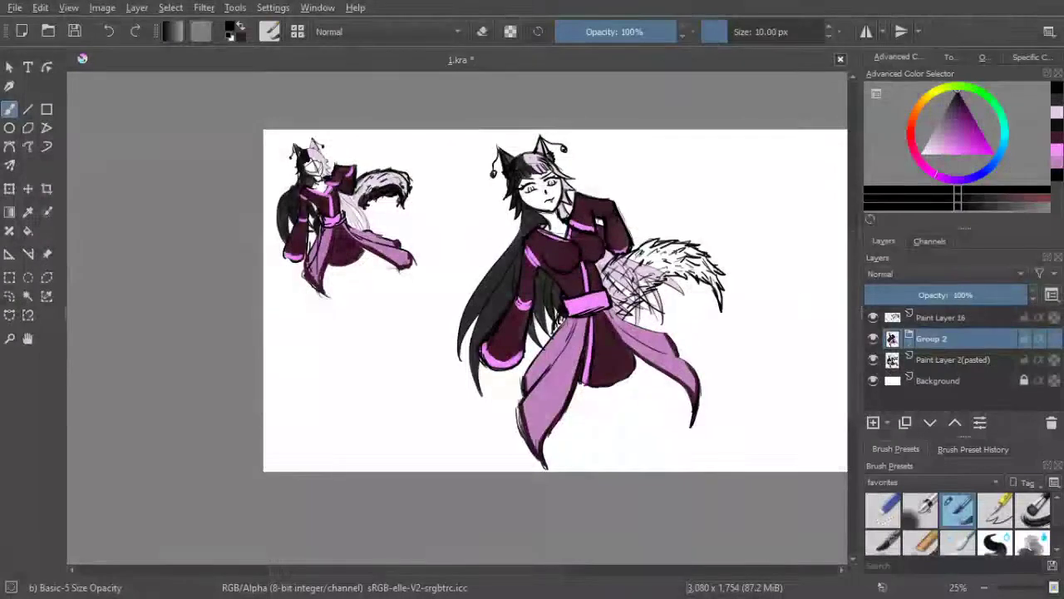
Move Paint Layer 16 with the tail below Group 2 so the tail sits behind the character
{"action": "left_click", "coordinate": [12, 296]}
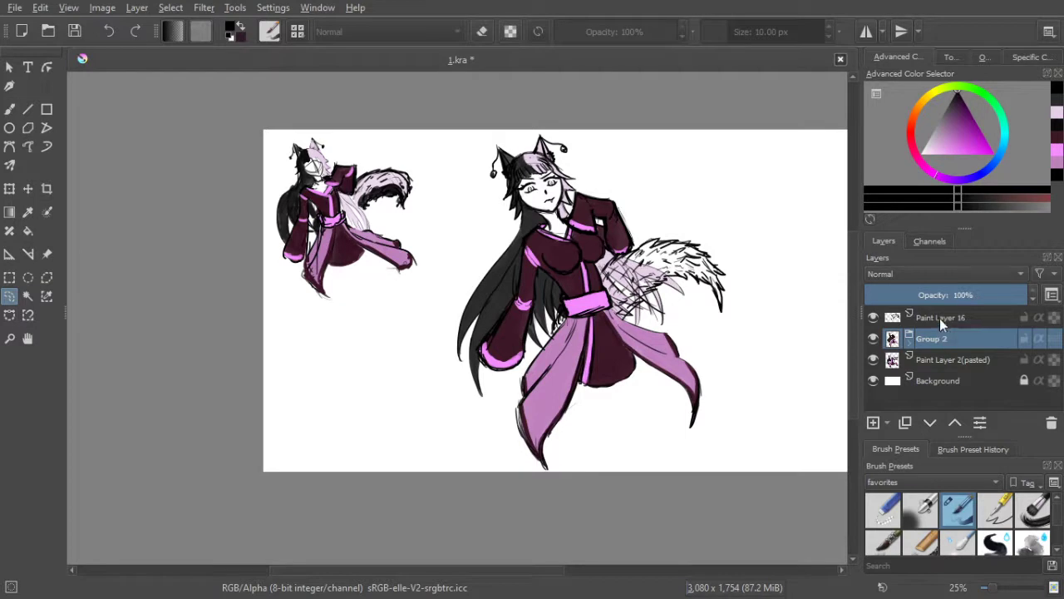
{"action": "left_click_drag", "start_coordinate": [937, 316], "coordinate": [934, 348]}
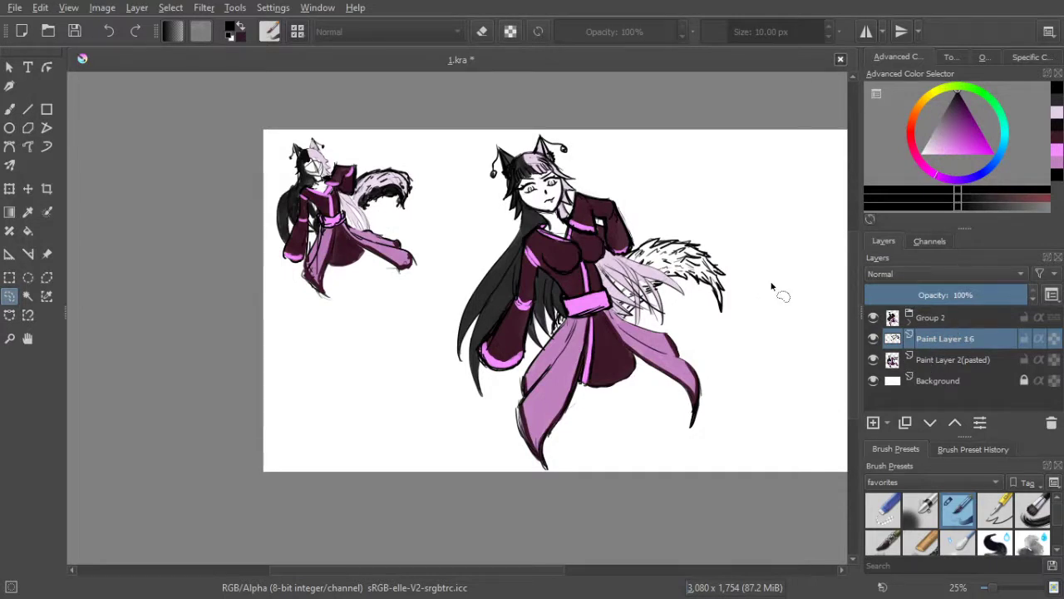
{"action": "mouse_move", "coordinate": [929, 316]}
{"action": "left_mouse_down"}
{"action": "mouse_move", "coordinate": [930, 307]}
{"action": "mouse_move", "coordinate": [932, 349]}
{"action": "left_mouse_up"}
{"action": "scroll", "coordinate": [725, 290], "scroll_direction": "up", "scroll_amount": 2}
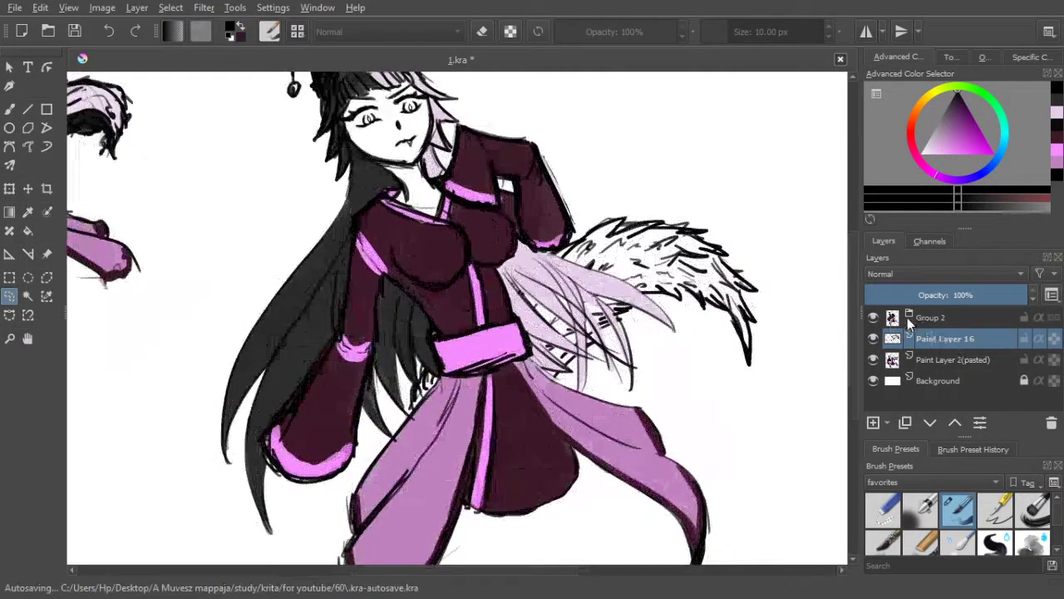
Expand Group 2 and move Paint Layer 16 into it, directly below Group 12
{"action": "left_click", "coordinate": [909, 317]}
{"action": "mouse_move", "coordinate": [942, 388]}
{"action": "left_mouse_down"}
{"action": "mouse_move", "coordinate": [925, 372]}
{"action": "mouse_move", "coordinate": [908, 376]}
{"action": "mouse_move", "coordinate": [927, 353]}
{"action": "left_mouse_up"}
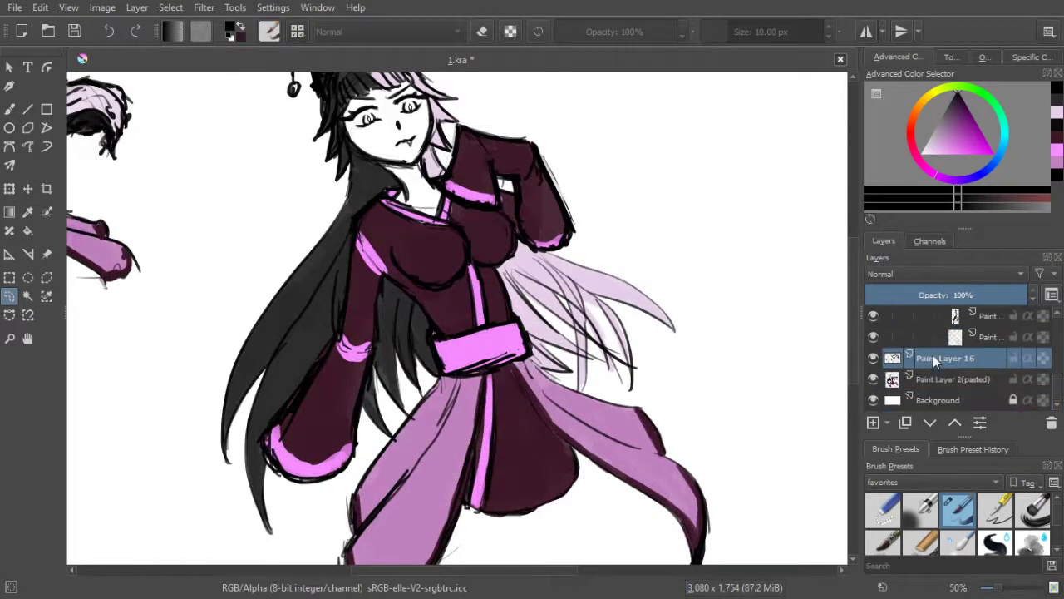
{"action": "scroll", "coordinate": [927, 362], "scroll_direction": "up", "scroll_amount": 2}
{"action": "scroll", "coordinate": [927, 357], "scroll_direction": "up", "scroll_amount": 5}
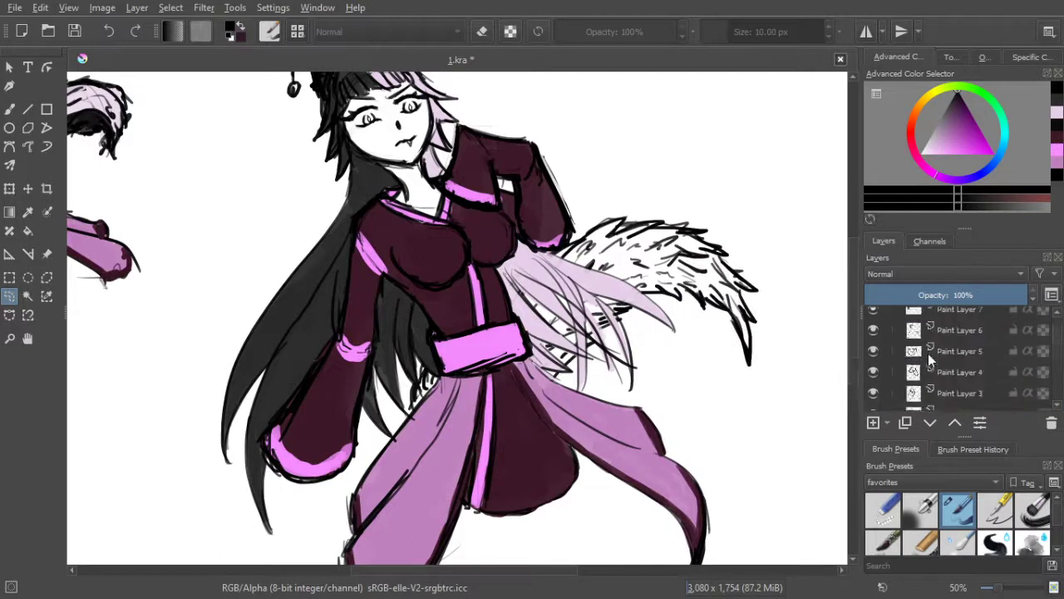
{"action": "scroll", "coordinate": [909, 326], "scroll_direction": "up", "scroll_amount": 5}
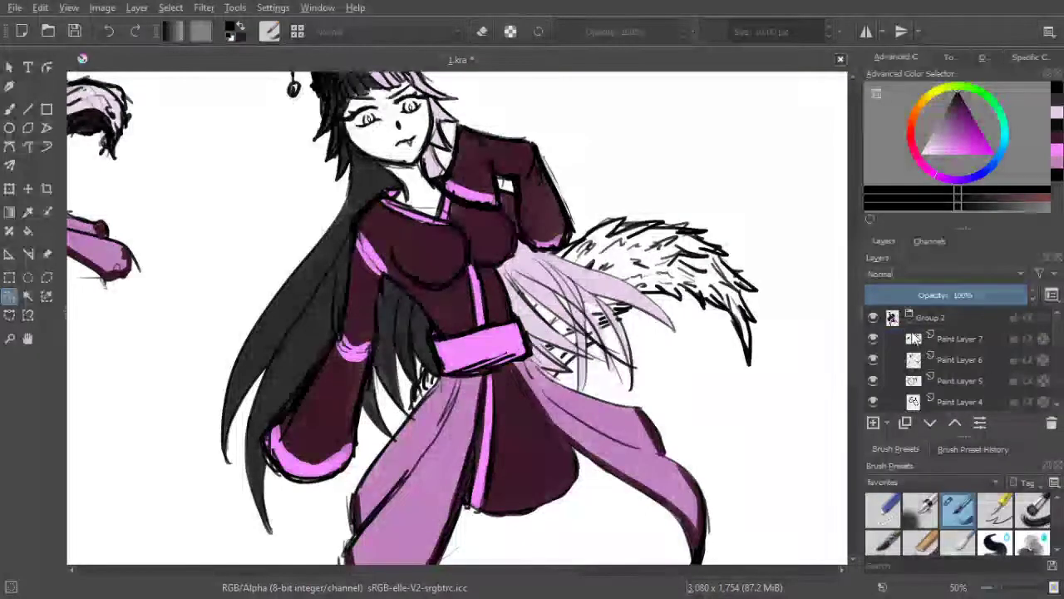
{"action": "scroll", "coordinate": [913, 335], "scroll_direction": "up", "scroll_amount": 2}
{"action": "left_click", "coordinate": [929, 364]}
{"action": "scroll", "coordinate": [929, 364], "scroll_direction": "down", "scroll_amount": 1}
{"action": "scroll", "coordinate": [929, 364], "scroll_direction": "up", "scroll_amount": 2}
{"action": "scroll", "coordinate": [926, 366], "scroll_direction": "down", "scroll_amount": 2}
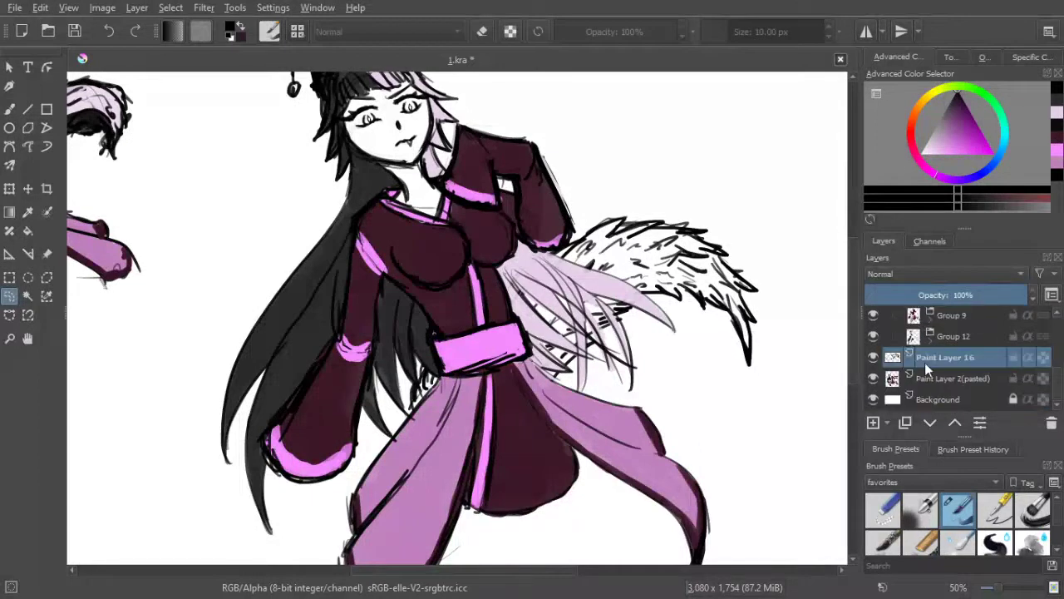
{"action": "left_click", "coordinate": [932, 345]}
{"action": "scroll", "coordinate": [939, 350], "scroll_direction": "down", "scroll_amount": 3}
{"action": "scroll", "coordinate": [931, 342], "scroll_direction": "up", "scroll_amount": 2}
{"action": "scroll", "coordinate": [949, 347], "scroll_direction": "down", "scroll_amount": 2}
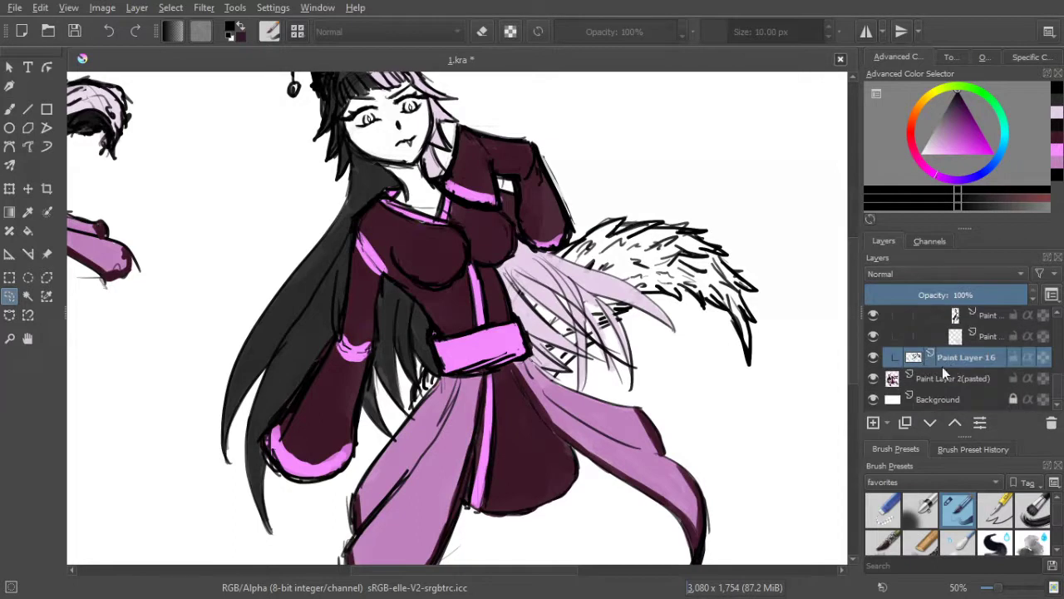
Check what the lowest paint layer in Group 13 contains by switching its visibility off and on
{"action": "scroll", "coordinate": [957, 381], "scroll_direction": "up", "scroll_amount": 3}
{"action": "left_click", "coordinate": [984, 400]}
{"action": "left_click", "coordinate": [871, 394]}
{"action": "left_click", "coordinate": [872, 394]}
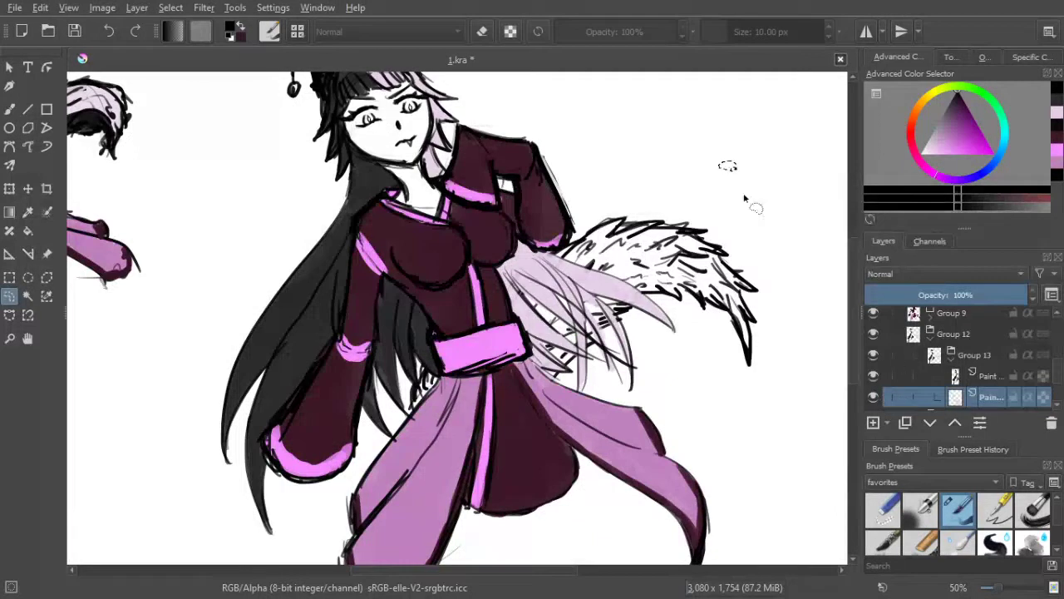
{"action": "scroll", "coordinate": [964, 337], "scroll_direction": "down", "scroll_amount": 1}
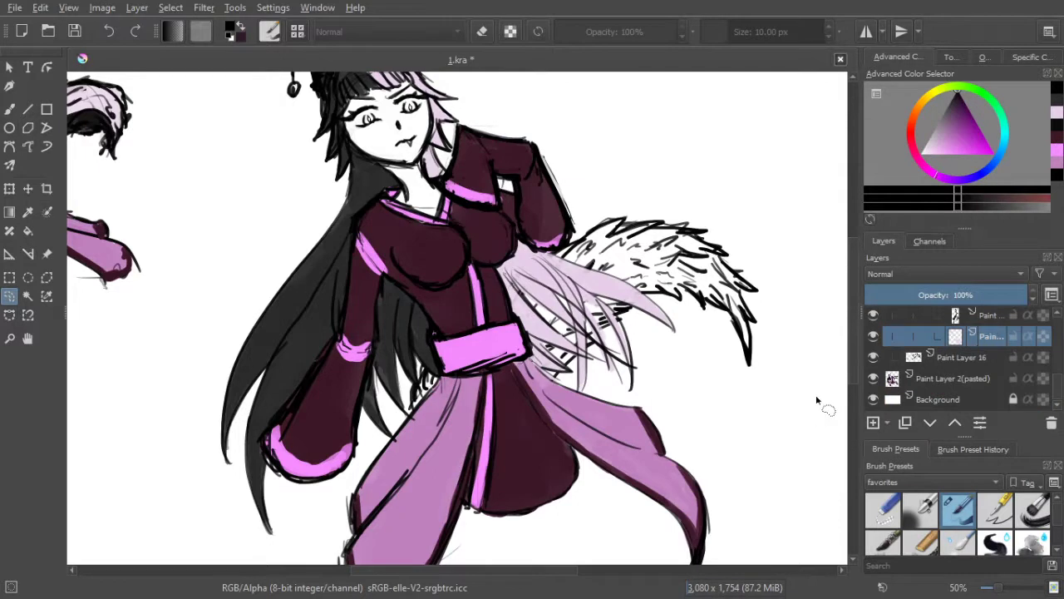
Place Paint Layer 16 in a group of its own and add an empty paint layer above it
{"action": "left_click", "coordinate": [957, 358]}
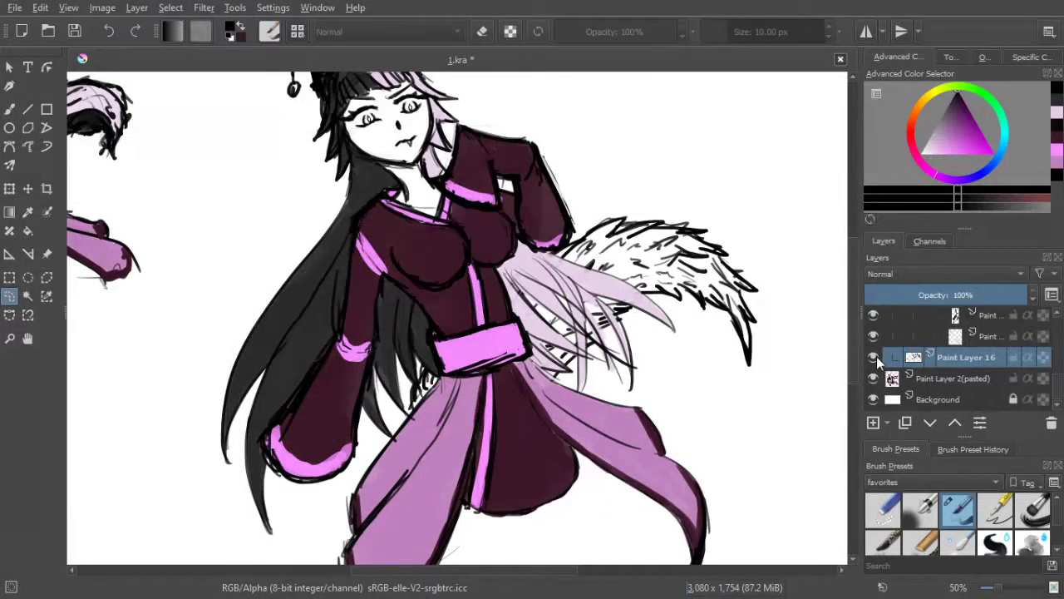
{"action": "scroll", "coordinate": [615, 318], "scroll_direction": "up", "scroll_amount": 3}
{"action": "scroll", "coordinate": [644, 317], "scroll_direction": "down", "scroll_amount": 5}
{"action": "scroll", "coordinate": [672, 325], "scroll_direction": "up", "scroll_amount": 2}
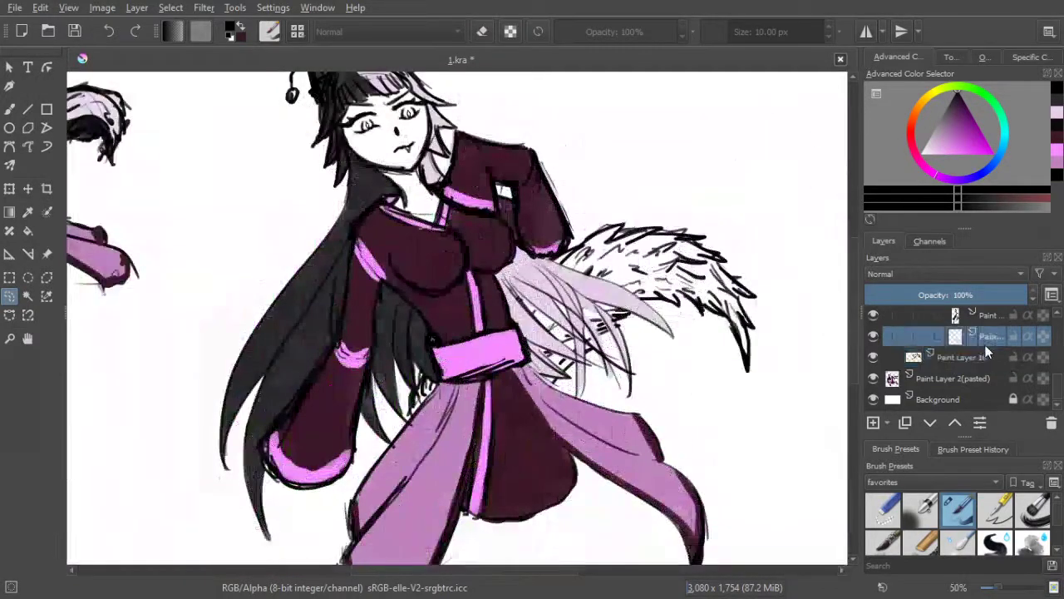
{"action": "scroll", "coordinate": [958, 356], "scroll_direction": "up", "scroll_amount": 1}
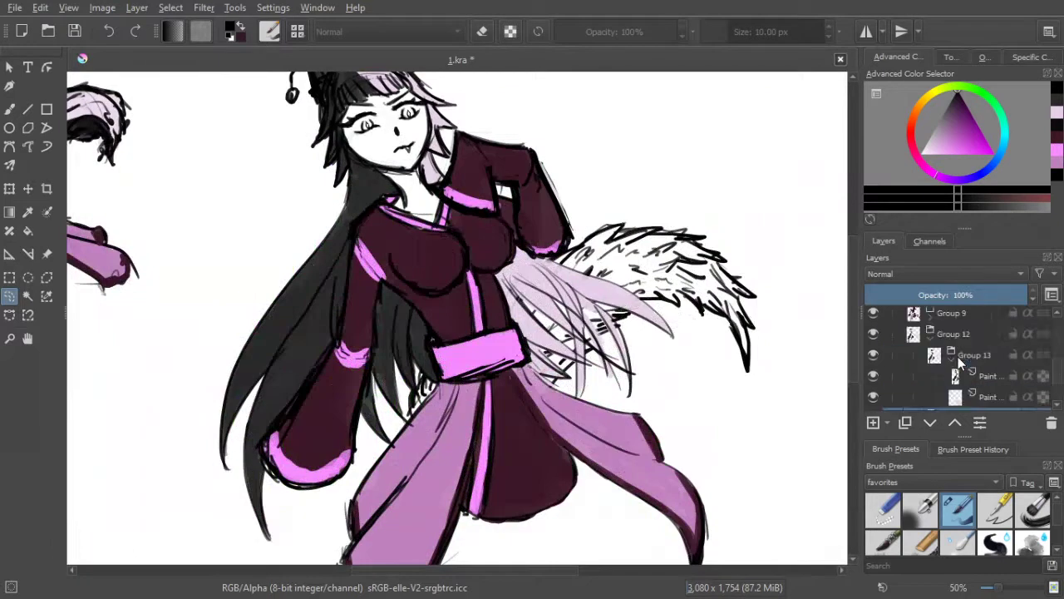
{"action": "scroll", "coordinate": [958, 357], "scroll_direction": "down", "scroll_amount": 1}
{"action": "scroll", "coordinate": [958, 357], "scroll_direction": "up", "scroll_amount": 1}
{"action": "scroll", "coordinate": [957, 355], "scroll_direction": "down", "scroll_amount": 1}
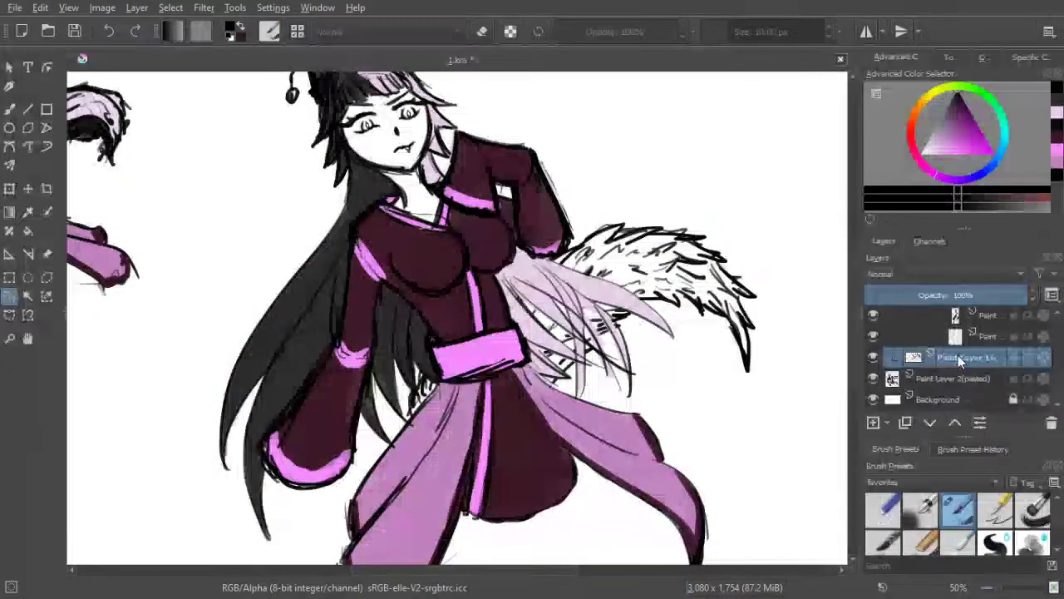
{"action": "scroll", "coordinate": [962, 357], "scroll_direction": "up", "scroll_amount": 1}
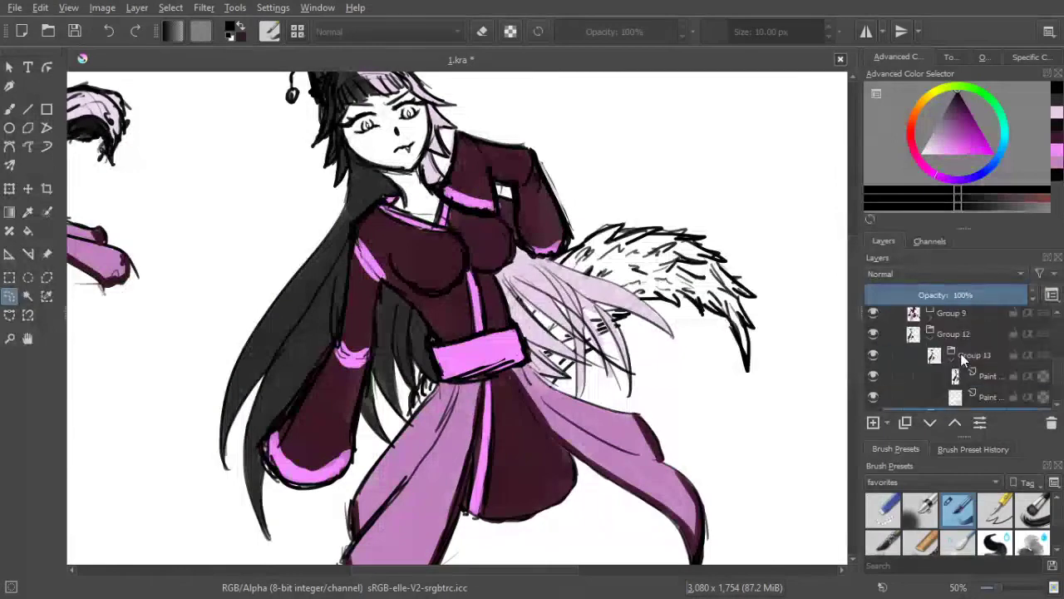
{"action": "scroll", "coordinate": [942, 367], "scroll_direction": "down", "scroll_amount": 1}
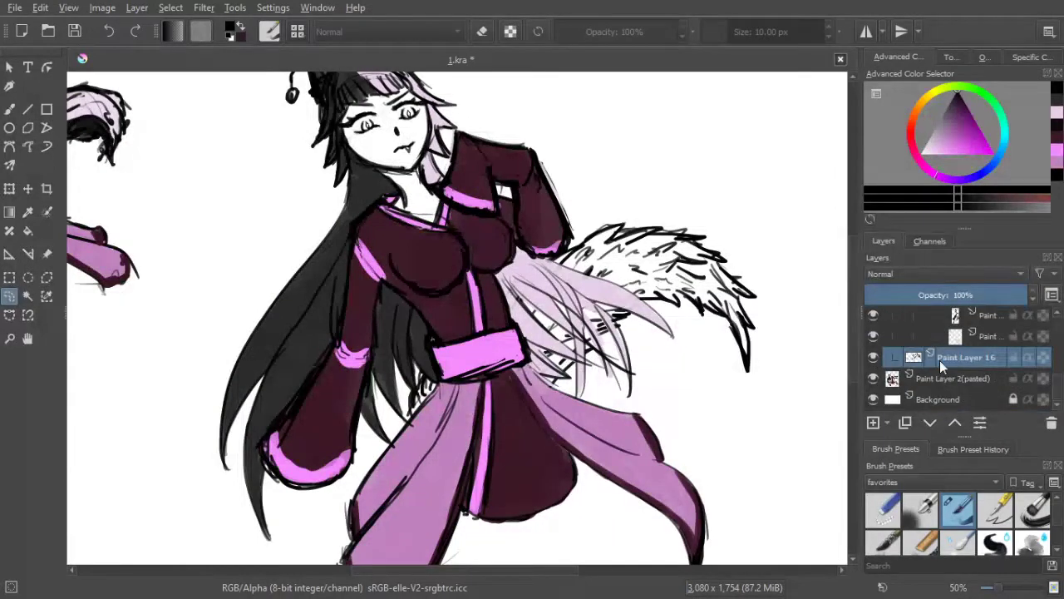
{"action": "key", "text": "ctrl+g"}
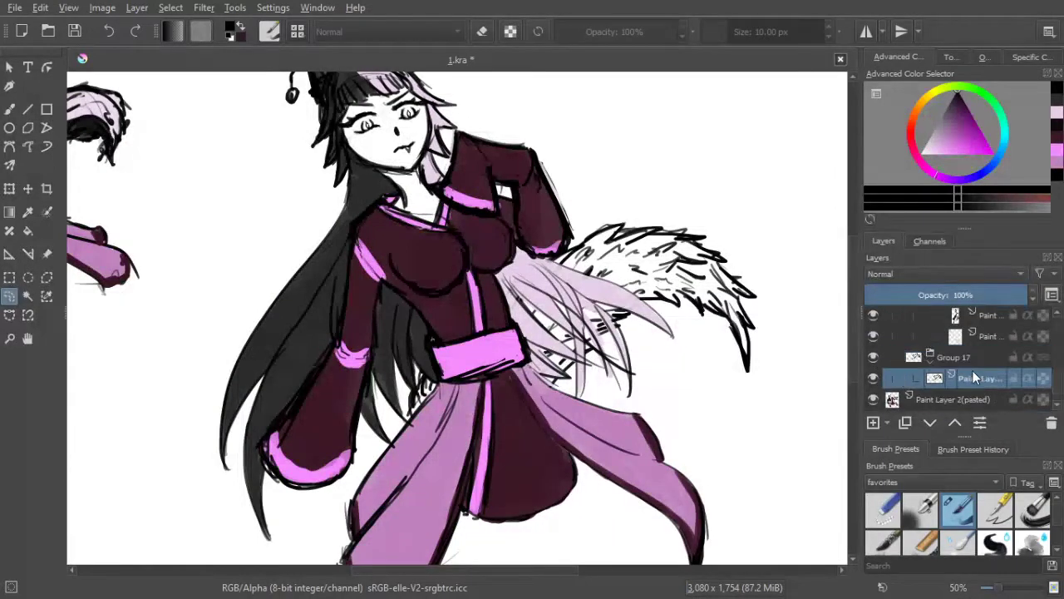
{"action": "left_click", "coordinate": [870, 424]}
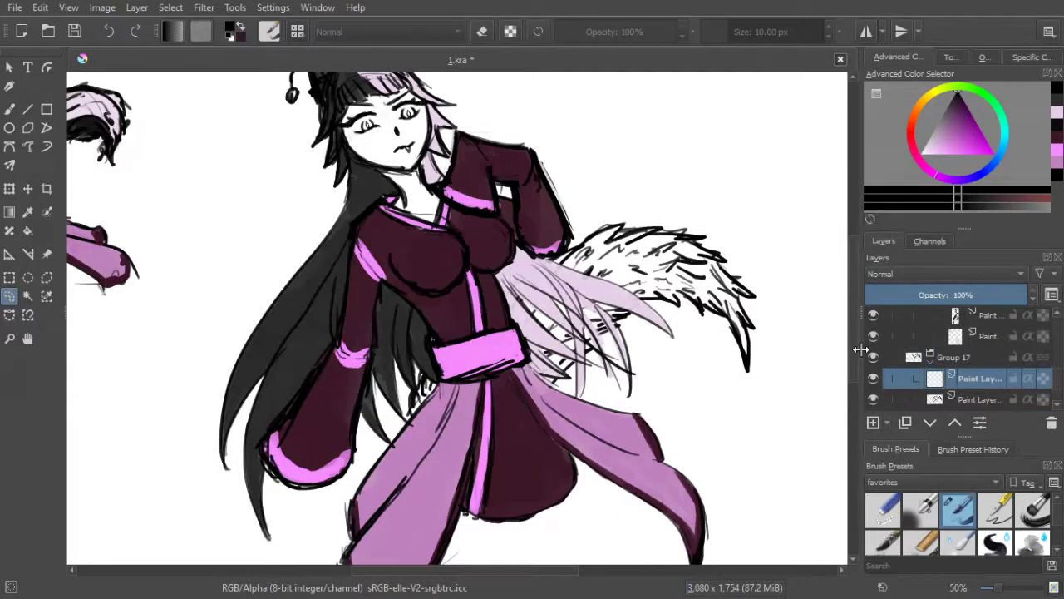
Switch to the Freehand Brush with dark grey as the painting colour and save the document
{"action": "left_click_drag", "start_coordinate": [553, 272], "coordinate": [631, 280]}
{"action": "left_click_drag", "start_coordinate": [361, 230], "coordinate": [424, 270]}
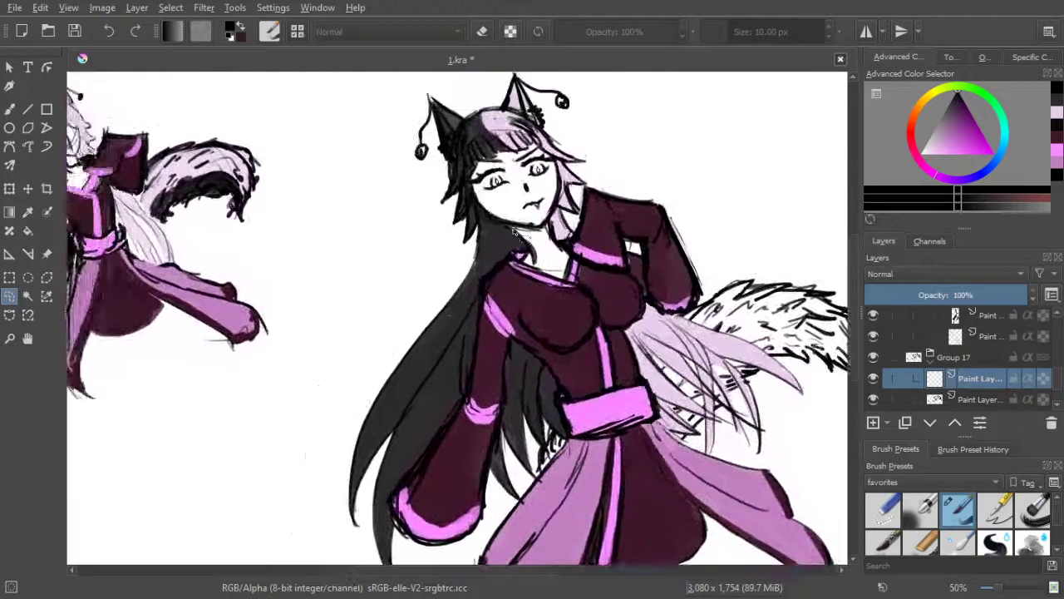
{"action": "left_click_drag", "start_coordinate": [767, 268], "coordinate": [641, 216]}
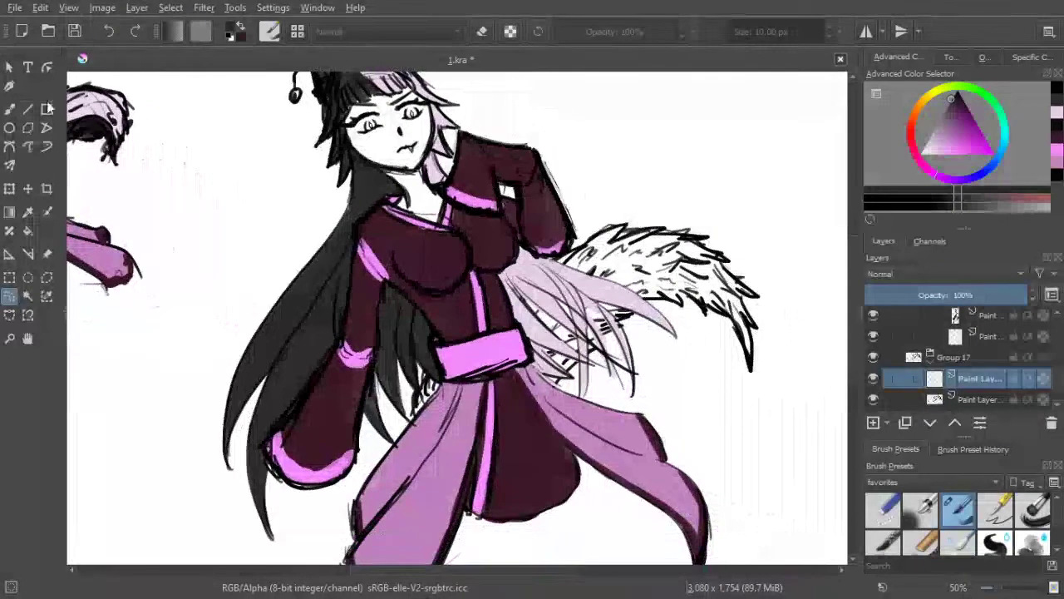
{"action": "left_click", "coordinate": [7, 111]}
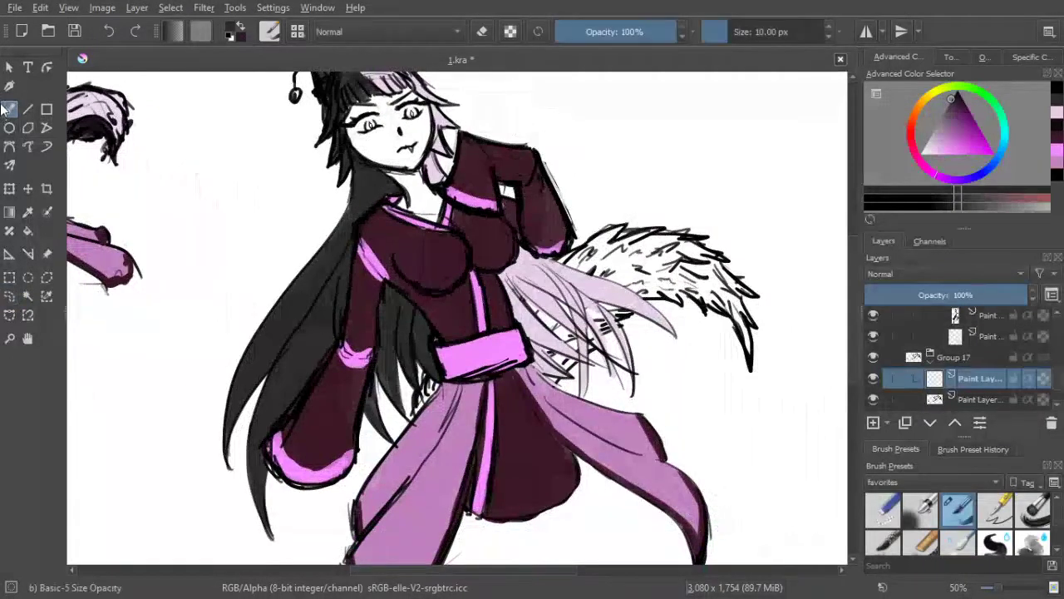
{"action": "key", "text": "ctrl+s"}
Set the brush size to 18 px and paint the tail parts showing through the pale hair dark grey
{"action": "scroll", "coordinate": [765, 109], "scroll_direction": "down", "scroll_amount": 2}
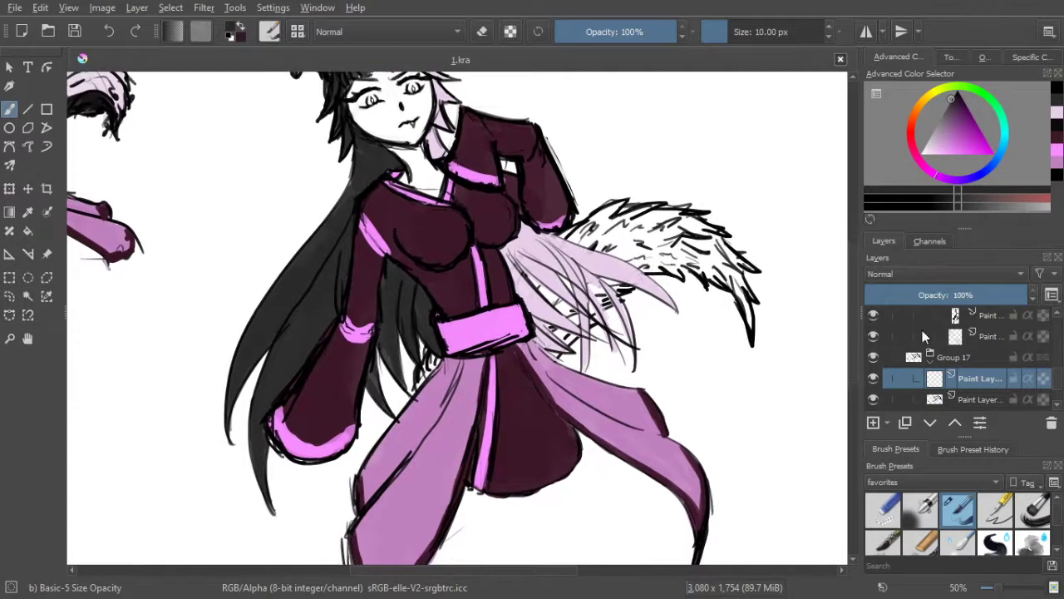
{"action": "key", "text": "bracketright"}
{"action": "key", "text": "bracketright"}
{"action": "key", "text": "bracketright"}
{"action": "key", "text": "bracketright"}
{"action": "left_click_drag", "start_coordinate": [560, 352], "coordinate": [584, 330]}
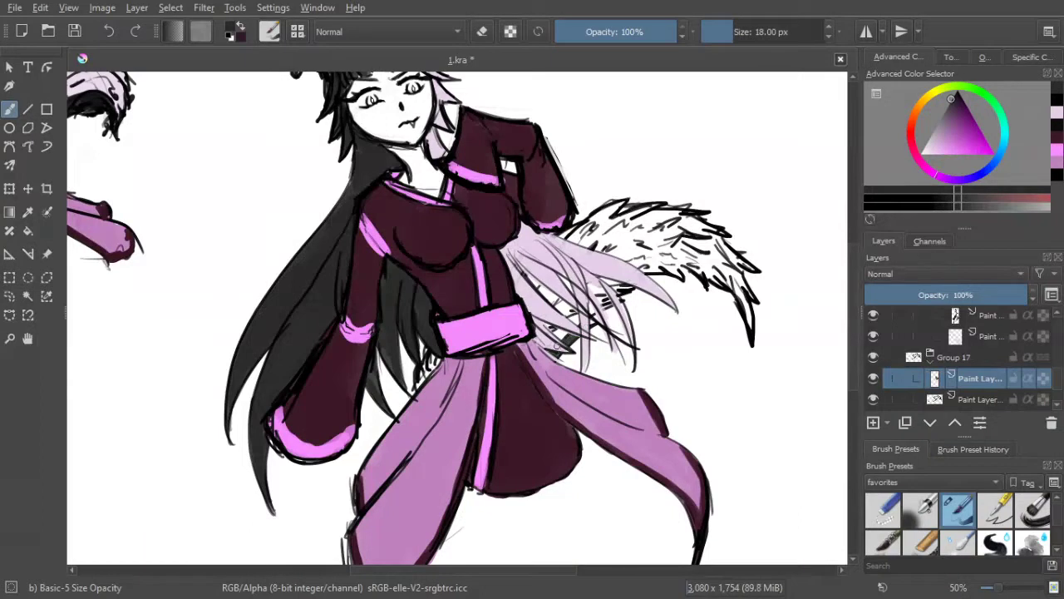
{"action": "left_click_drag", "start_coordinate": [576, 341], "coordinate": [556, 331]}
{"action": "mouse_move", "coordinate": [567, 340]}
{"action": "left_mouse_down"}
{"action": "mouse_move", "coordinate": [593, 322]}
{"action": "mouse_move", "coordinate": [555, 330]}
{"action": "mouse_move", "coordinate": [608, 303]}
{"action": "mouse_move", "coordinate": [569, 319]}
{"action": "left_mouse_up"}
{"action": "mouse_move", "coordinate": [625, 287]}
{"action": "left_mouse_down"}
{"action": "mouse_move", "coordinate": [594, 303]}
{"action": "mouse_move", "coordinate": [589, 291]}
{"action": "left_mouse_up"}
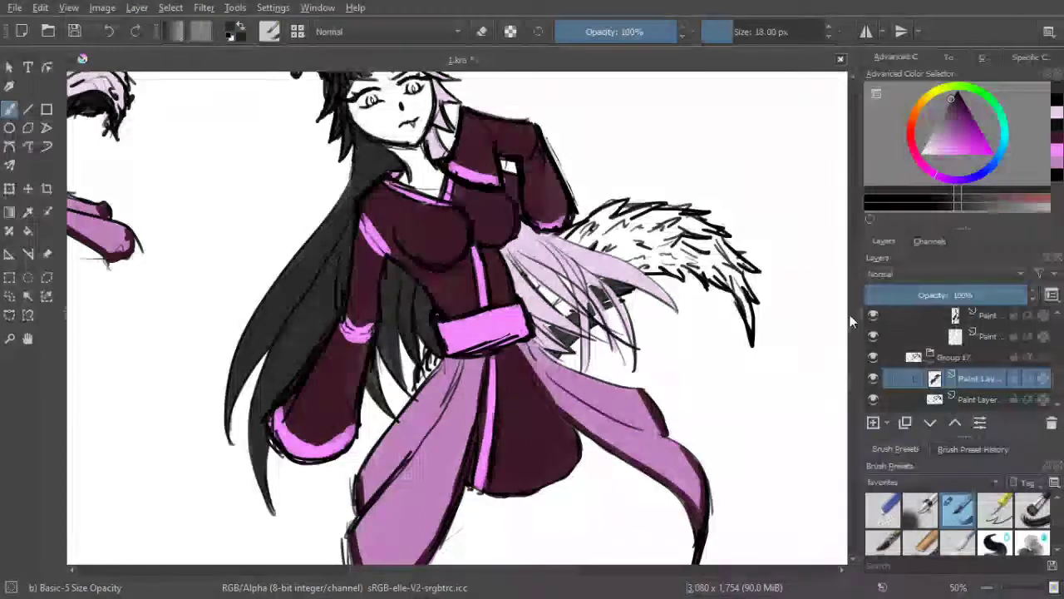
Fill the underside of the tail with dark grey from the hair out to the tip
{"action": "left_click_drag", "start_coordinate": [646, 275], "coordinate": [677, 273]}
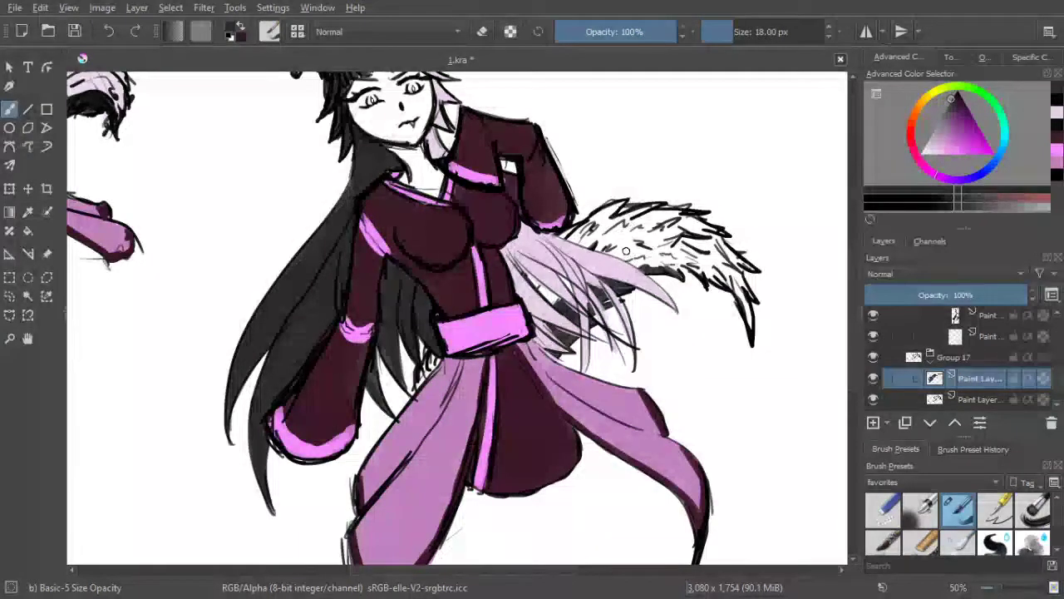
{"action": "mouse_move", "coordinate": [615, 257]}
{"action": "left_mouse_down"}
{"action": "mouse_move", "coordinate": [675, 246]}
{"action": "mouse_move", "coordinate": [625, 265]}
{"action": "mouse_move", "coordinate": [661, 258]}
{"action": "mouse_move", "coordinate": [677, 273]}
{"action": "mouse_move", "coordinate": [668, 261]}
{"action": "mouse_move", "coordinate": [676, 247]}
{"action": "mouse_move", "coordinate": [702, 256]}
{"action": "mouse_move", "coordinate": [673, 255]}
{"action": "mouse_move", "coordinate": [651, 224]}
{"action": "mouse_move", "coordinate": [678, 257]}
{"action": "mouse_move", "coordinate": [716, 256]}
{"action": "mouse_move", "coordinate": [735, 272]}
{"action": "mouse_move", "coordinate": [680, 264]}
{"action": "mouse_move", "coordinate": [720, 273]}
{"action": "mouse_move", "coordinate": [710, 291]}
{"action": "mouse_move", "coordinate": [740, 304]}
{"action": "left_mouse_up"}
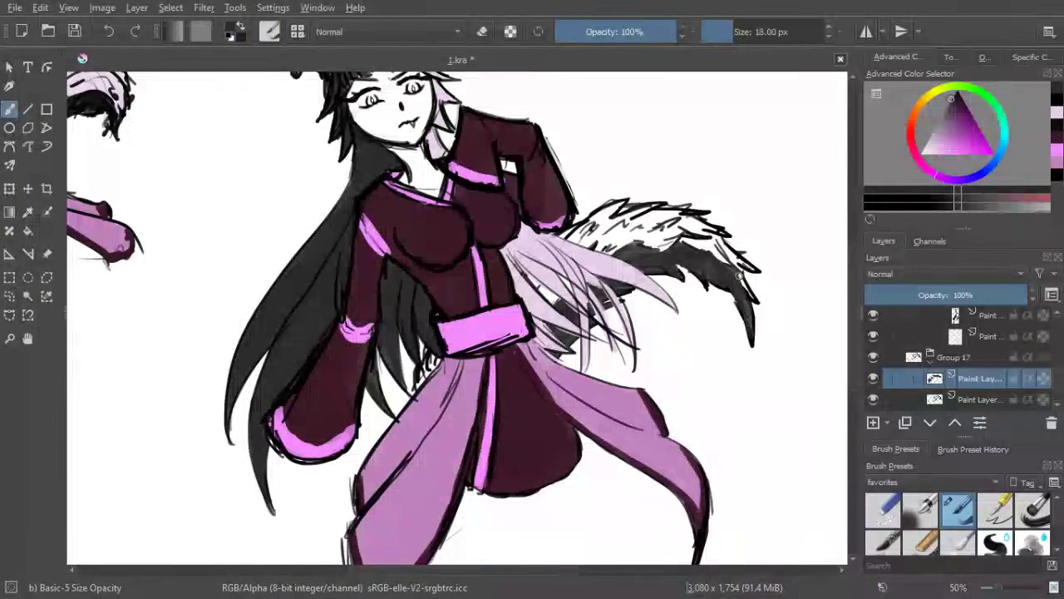
{"action": "left_click_drag", "start_coordinate": [691, 189], "coordinate": [712, 225]}
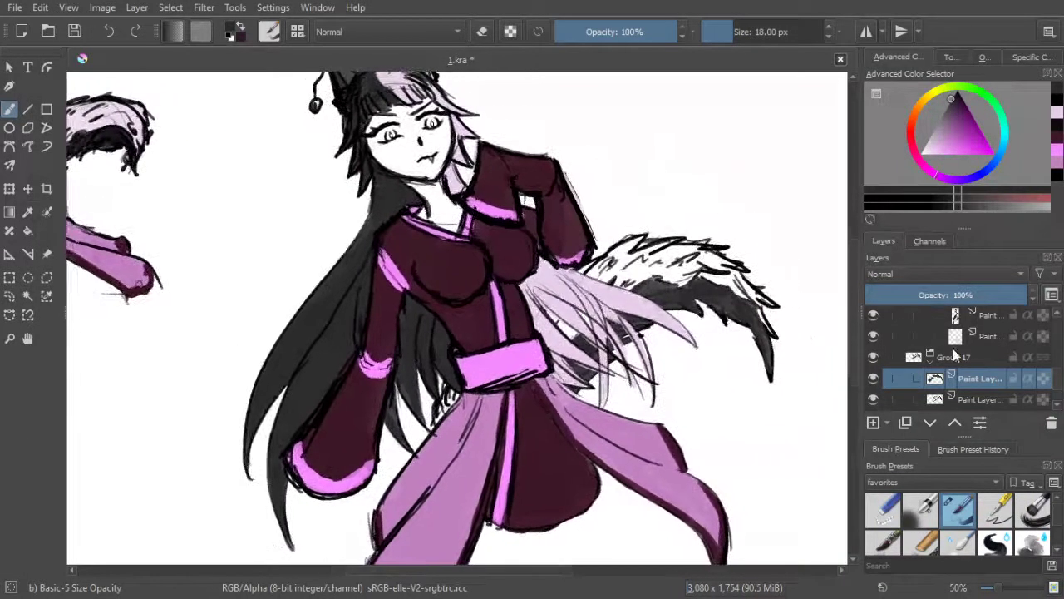
{"action": "left_click_drag", "start_coordinate": [673, 158], "coordinate": [679, 166]}
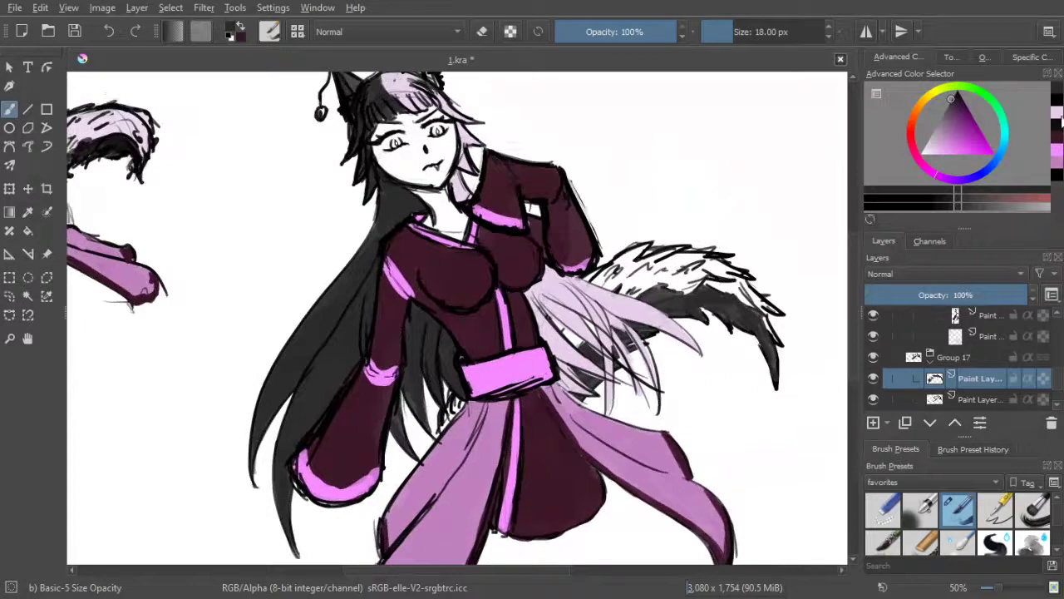
Choose the pale lilac colour and add a new paint layer beneath the dark grey tail layer
{"action": "left_click", "coordinate": [1057, 113]}
{"action": "left_click", "coordinate": [874, 424]}
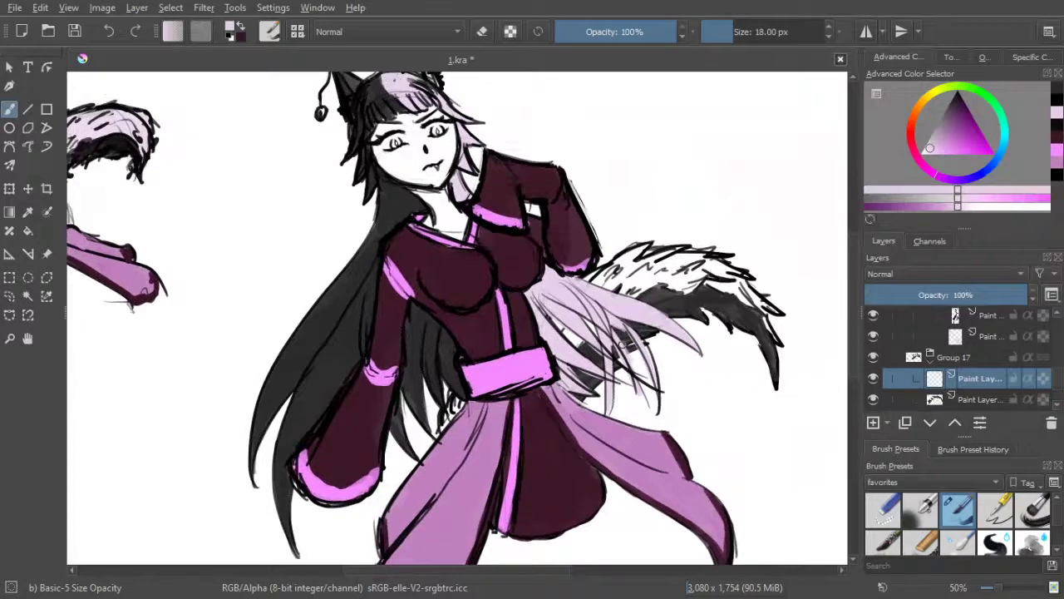
{"action": "left_click_drag", "start_coordinate": [1058, 365], "coordinate": [1057, 369]}
{"action": "mouse_move", "coordinate": [984, 363]}
{"action": "left_mouse_down"}
{"action": "mouse_move", "coordinate": [987, 390]}
{"action": "mouse_move", "coordinate": [994, 375]}
{"action": "mouse_move", "coordinate": [996, 387]}
{"action": "left_mouse_up"}
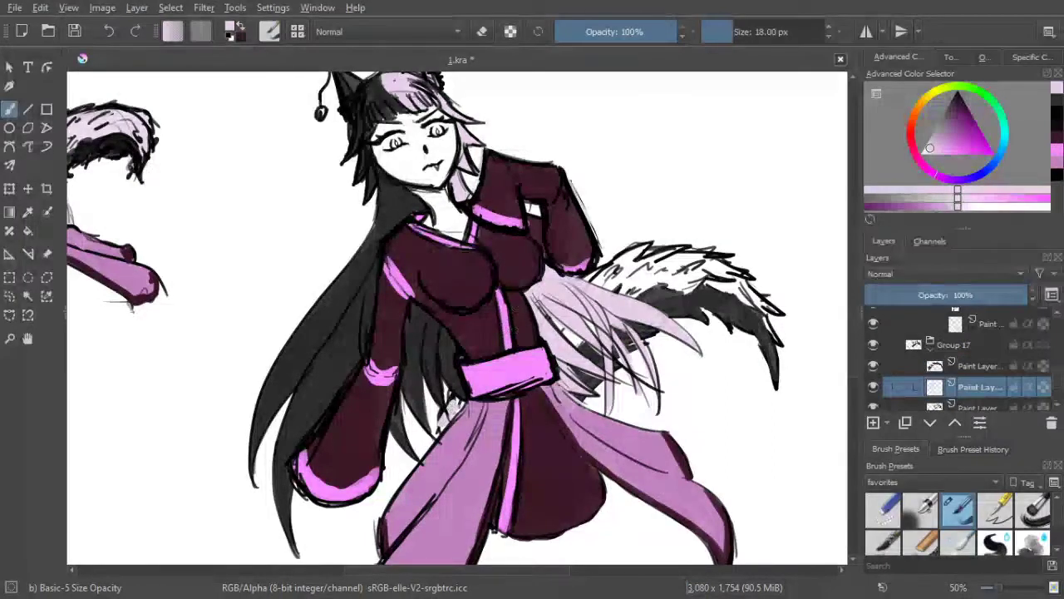
{"action": "key", "text": "ctrl+z"}
Toggle the visibility of the new colour layer and the tail line-art layer to examine the tail area beside the belt
{"action": "left_click", "coordinate": [872, 401]}
{"action": "left_click", "coordinate": [873, 404]}
{"action": "left_click", "coordinate": [873, 403]}
{"action": "left_click", "coordinate": [873, 403]}
{"action": "left_click", "coordinate": [873, 403]}
{"action": "left_click", "coordinate": [873, 403]}
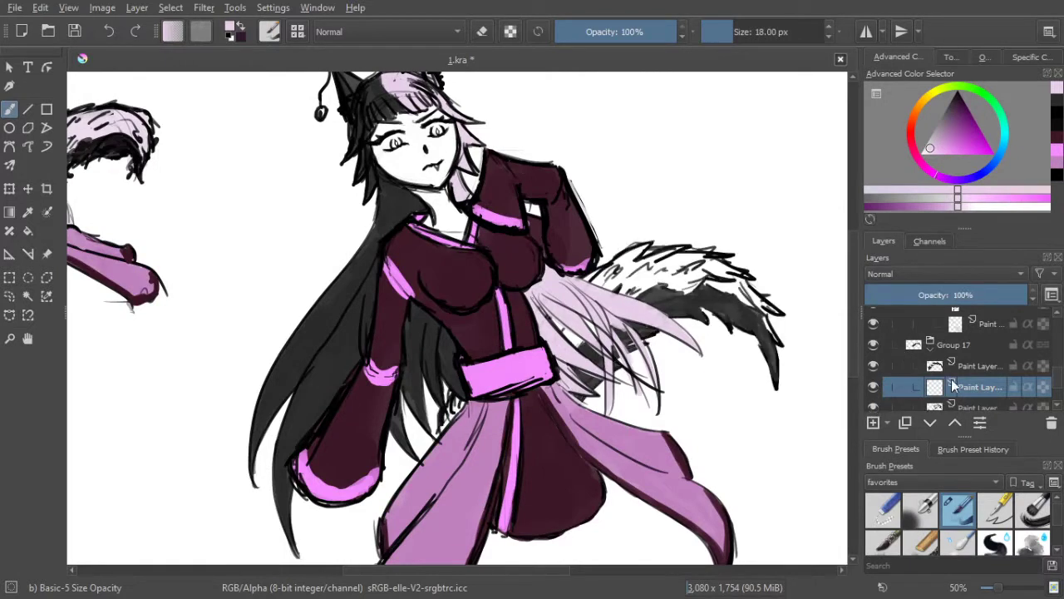
{"action": "scroll", "coordinate": [912, 377], "scroll_direction": "down", "scroll_amount": 2}
{"action": "left_click", "coordinate": [878, 357]}
{"action": "left_click", "coordinate": [878, 357]}
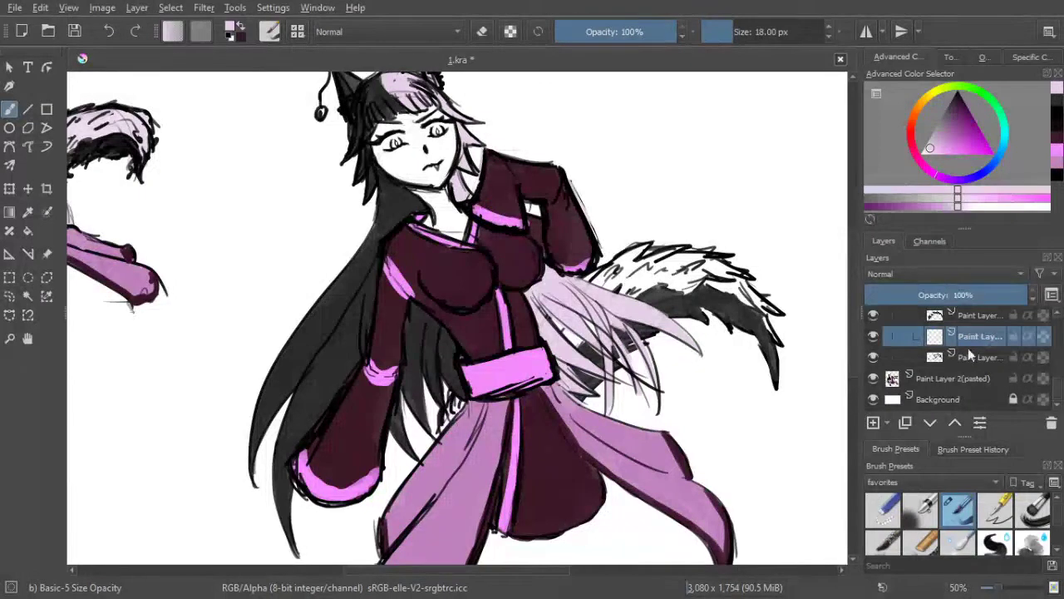
{"action": "left_click", "coordinate": [873, 357]}
{"action": "left_click", "coordinate": [872, 357]}
{"action": "left_click", "coordinate": [872, 358]}
{"action": "left_click", "coordinate": [872, 357]}
{"action": "left_click", "coordinate": [872, 358]}
{"action": "left_click", "coordinate": [872, 357]}
{"action": "left_click", "coordinate": [872, 358]}
{"action": "left_click", "coordinate": [872, 357]}
{"action": "left_click", "coordinate": [873, 337]}
{"action": "left_click", "coordinate": [873, 337]}
{"action": "left_click", "coordinate": [872, 357]}
{"action": "left_click", "coordinate": [871, 357]}
{"action": "left_click", "coordinate": [871, 336]}
{"action": "left_click", "coordinate": [872, 336]}
{"action": "left_click", "coordinate": [872, 337]}
{"action": "left_click", "coordinate": [875, 355]}
{"action": "left_click", "coordinate": [874, 355]}
{"action": "left_click", "coordinate": [875, 355]}
{"action": "left_click", "coordinate": [874, 355]}
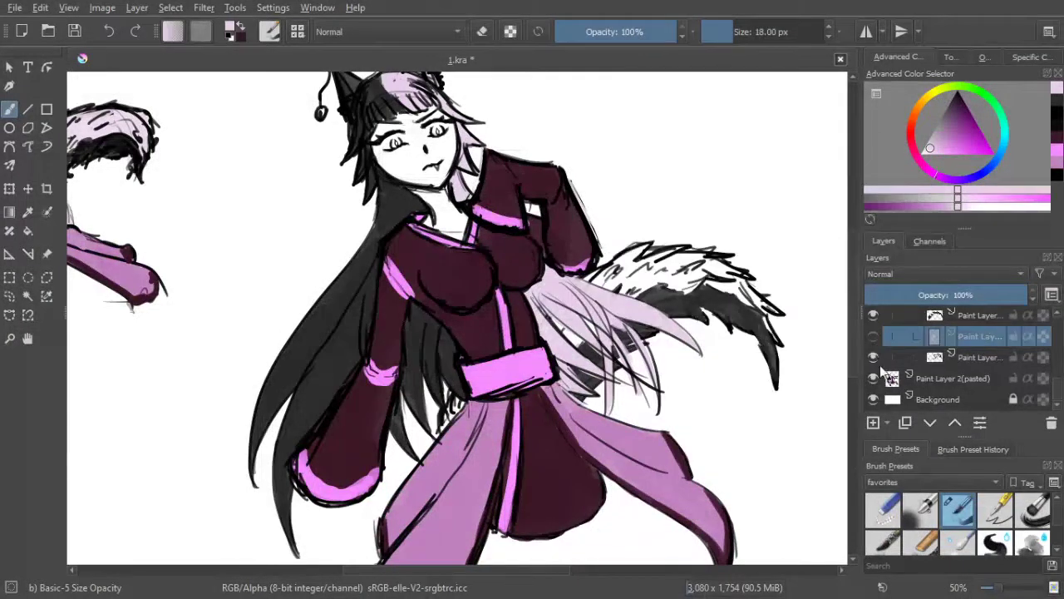
{"action": "left_click", "coordinate": [873, 357]}
{"action": "left_click", "coordinate": [873, 356]}
{"action": "left_click", "coordinate": [873, 356]}
{"action": "left_click", "coordinate": [873, 357]}
{"action": "scroll", "coordinate": [463, 425], "scroll_direction": "up", "scroll_amount": 2}
{"action": "scroll", "coordinate": [463, 426], "scroll_direction": "up", "scroll_amount": 2}
{"action": "left_click", "coordinate": [874, 355]}
{"action": "left_click", "coordinate": [873, 355]}
{"action": "left_click", "coordinate": [873, 356]}
{"action": "left_click", "coordinate": [873, 356]}
{"action": "left_click", "coordinate": [873, 356]}
{"action": "left_click", "coordinate": [873, 356]}
{"action": "left_click", "coordinate": [874, 355]}
{"action": "left_click", "coordinate": [874, 356]}
{"action": "left_click", "coordinate": [874, 336]}
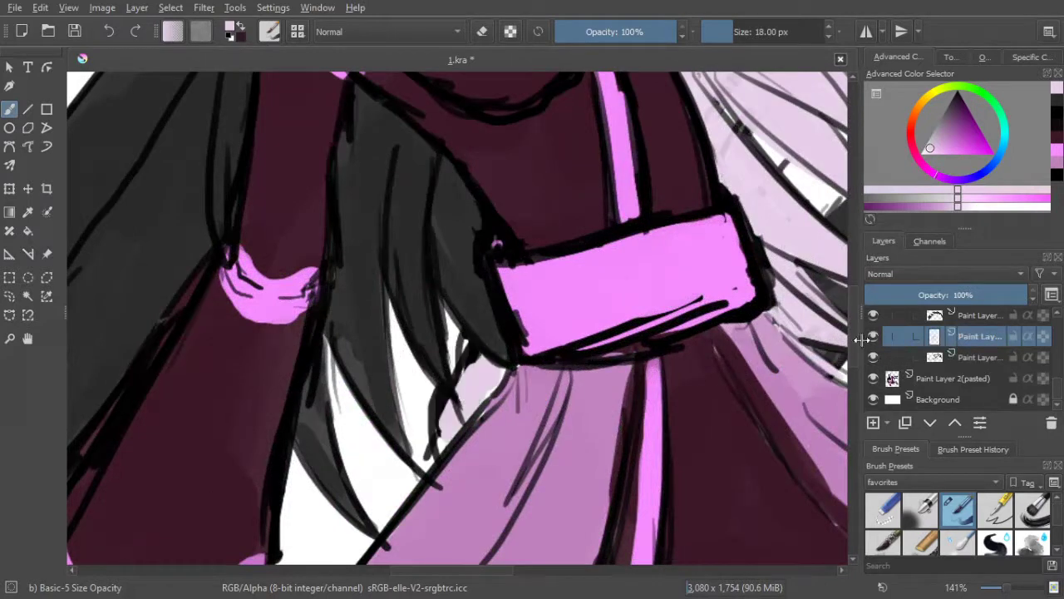
Erase the pale lilac paint beside the belt and compare the tail layers by toggling their visibility
{"action": "left_click", "coordinate": [482, 33]}
{"action": "left_click_drag", "start_coordinate": [449, 411], "coordinate": [489, 362]}
{"action": "left_click", "coordinate": [875, 360]}
{"action": "left_click", "coordinate": [875, 360]}
{"action": "left_click", "coordinate": [875, 316]}
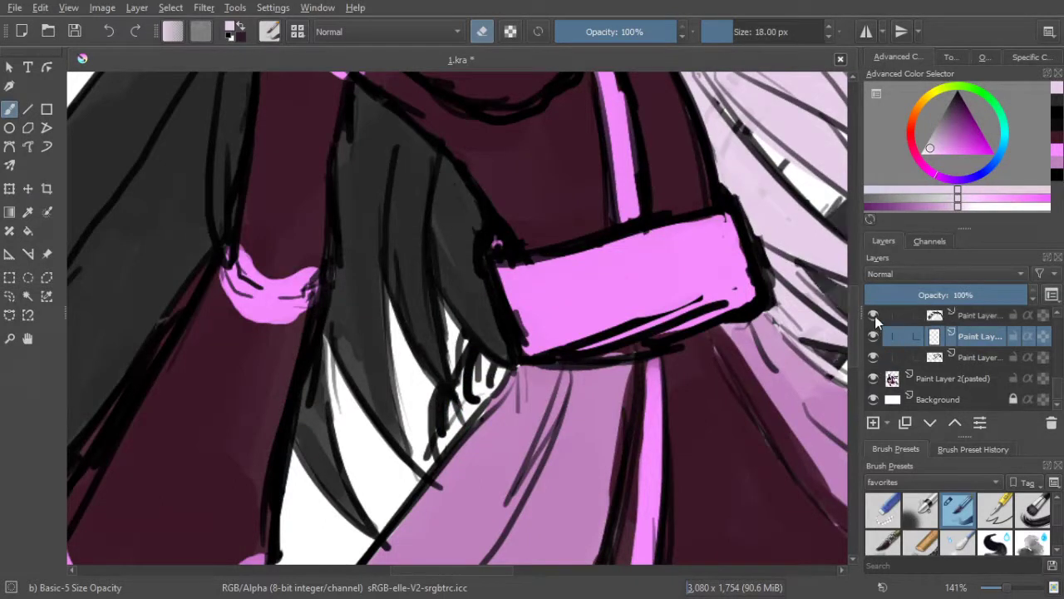
{"action": "left_click", "coordinate": [875, 316]}
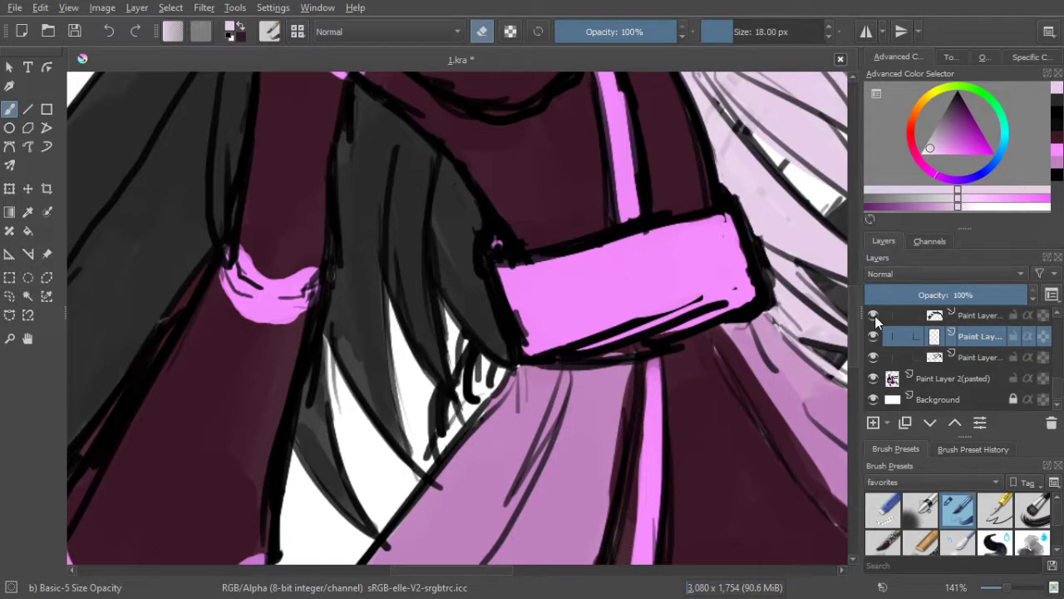
Delete the pale colour layer and add a fresh paint layer directly above the tail line art
{"action": "left_click", "coordinate": [1051, 423]}
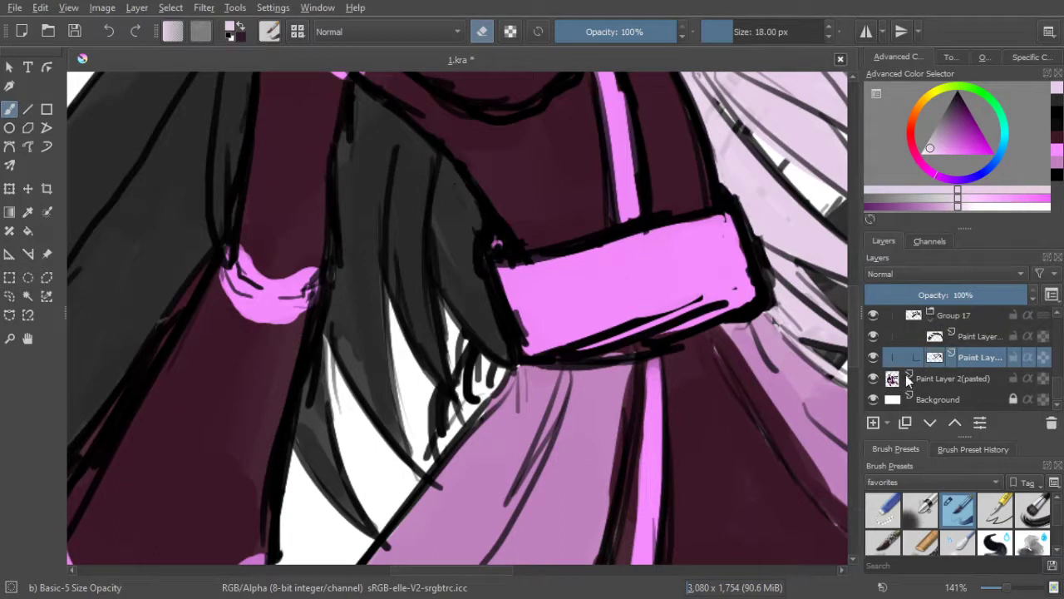
{"action": "left_click", "coordinate": [873, 424]}
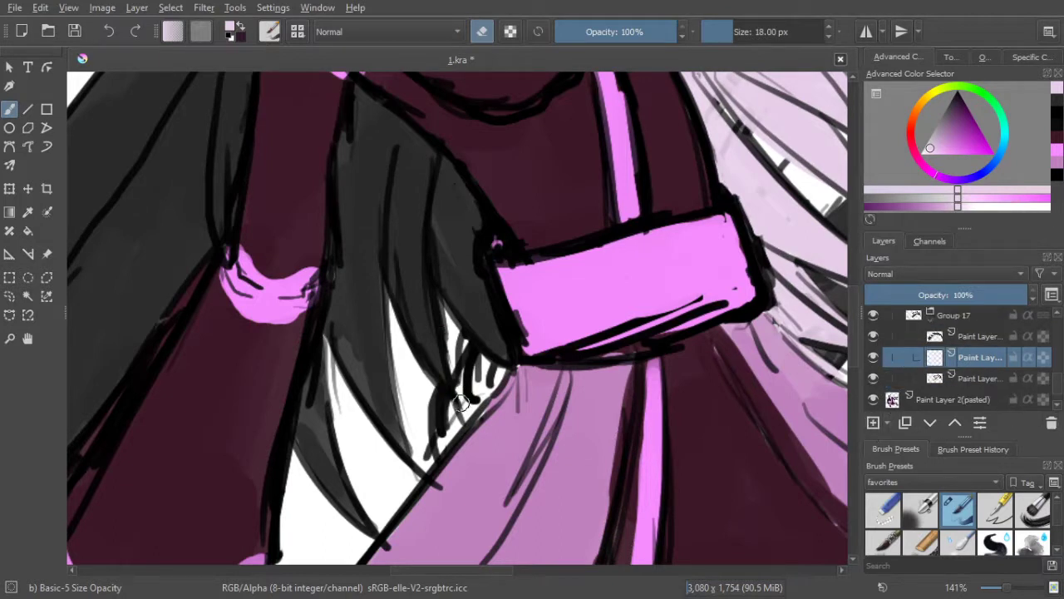
Reorder the layers in Group 17 so the tail line art is on top, the empty layer in between and the dark grey colour beneath
{"action": "scroll", "coordinate": [548, 366], "scroll_direction": "down", "scroll_amount": 2}
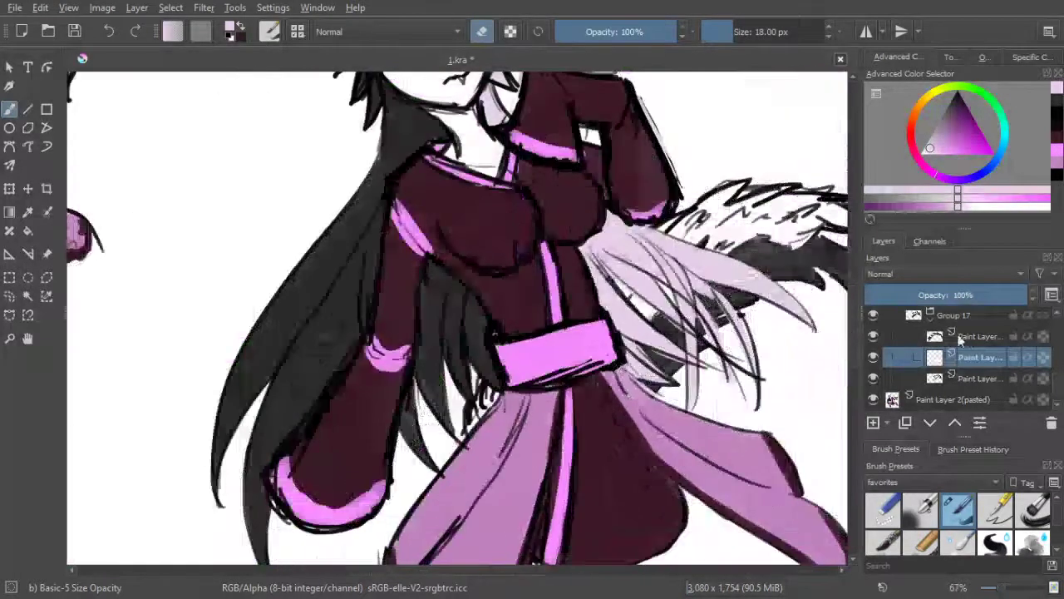
{"action": "left_click", "coordinate": [967, 336]}
{"action": "left_click_drag", "start_coordinate": [967, 336], "coordinate": [970, 382]}
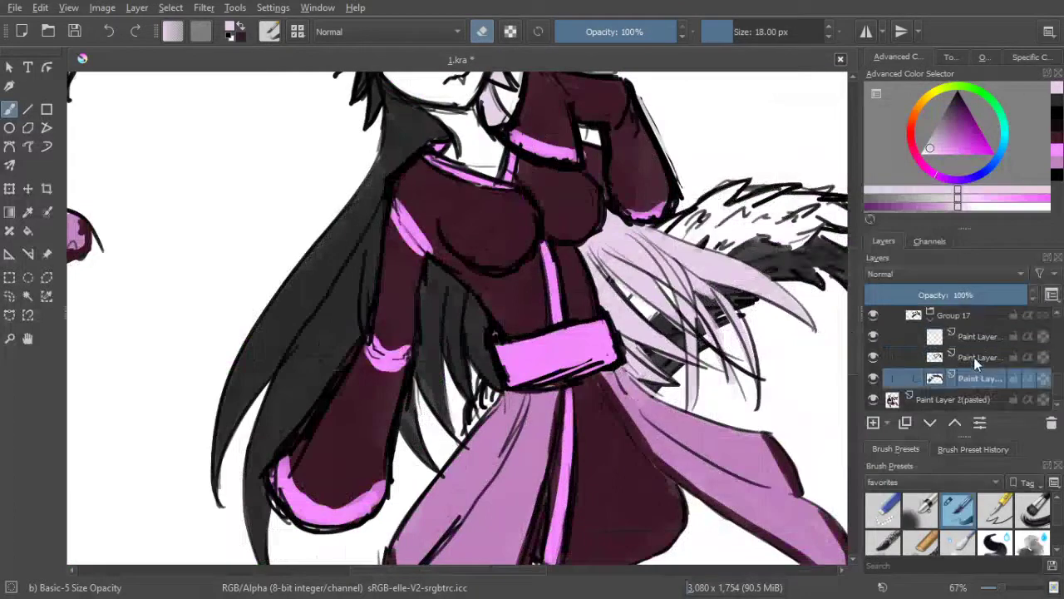
{"action": "left_click_drag", "start_coordinate": [979, 337], "coordinate": [976, 365]}
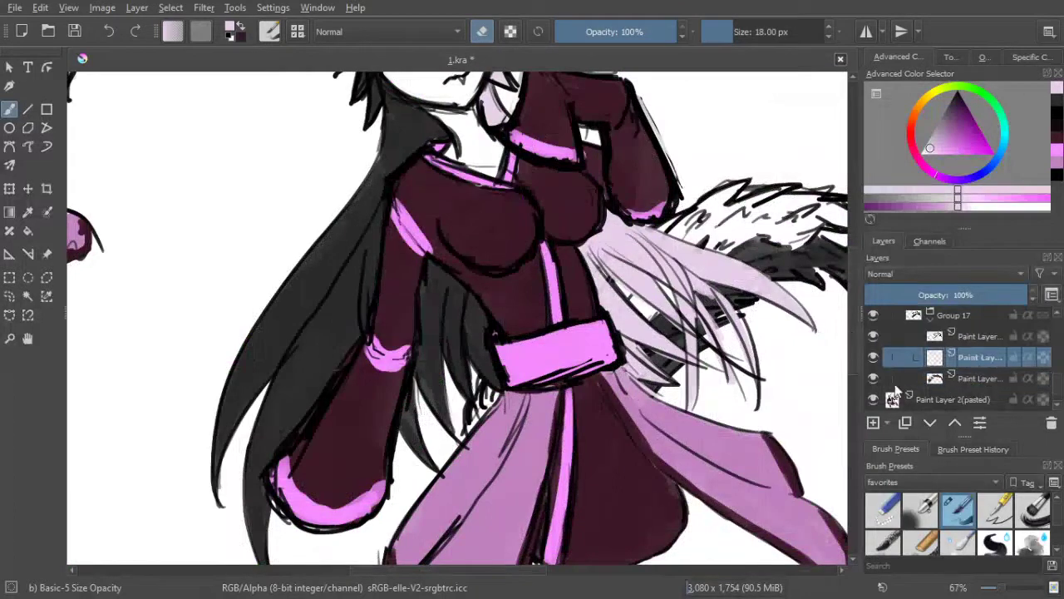
{"action": "scroll", "coordinate": [470, 420], "scroll_direction": "up", "scroll_amount": 2}
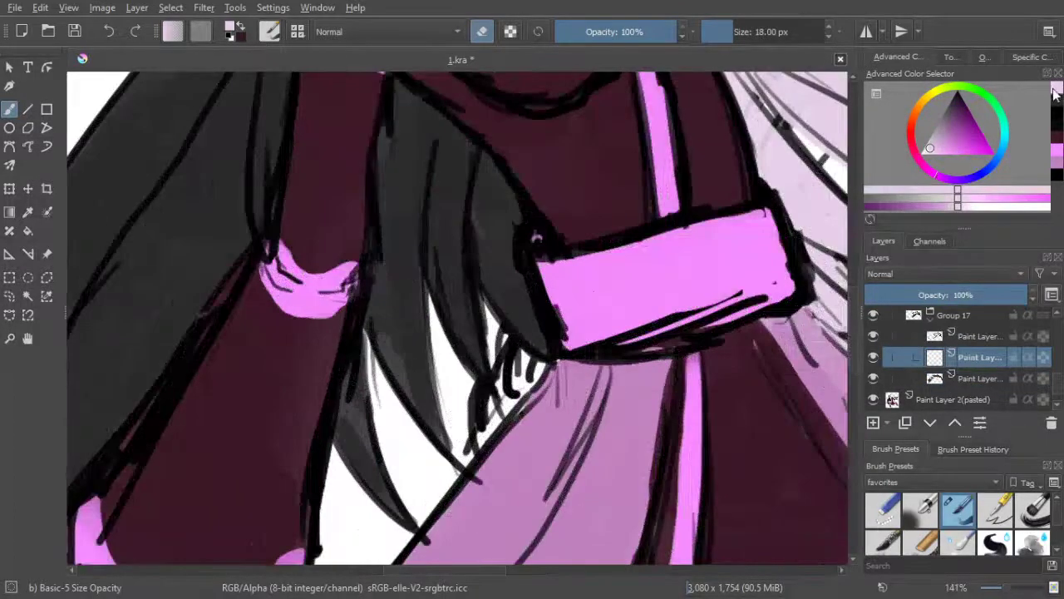
Turn off eraser mode and paint pale lilac on the small tail tufts between the dark hair and the belt
{"action": "key", "text": "e"}
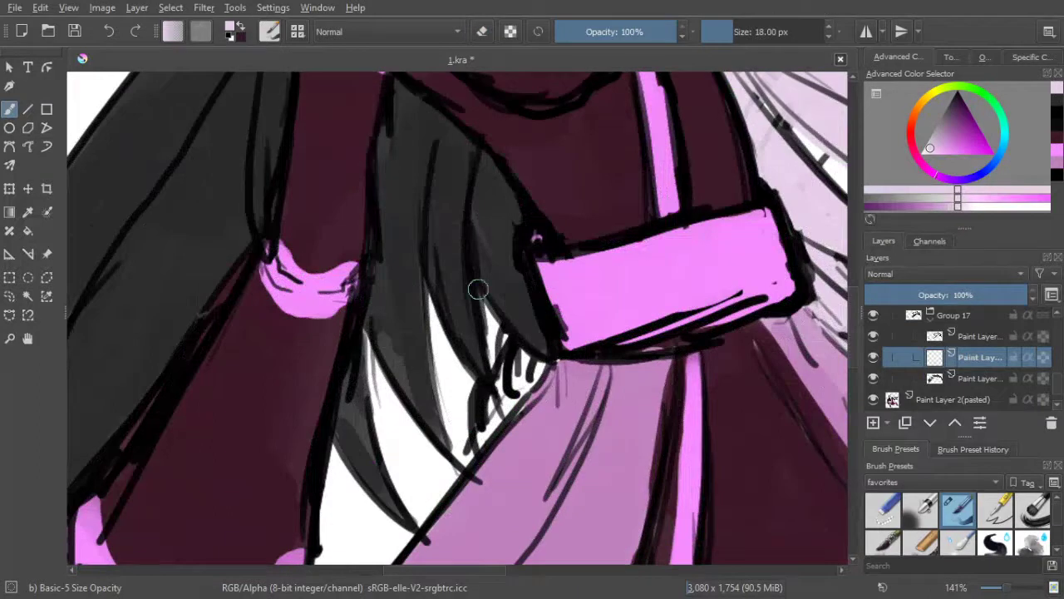
{"action": "mouse_move", "coordinate": [506, 368]}
{"action": "left_mouse_down"}
{"action": "mouse_move", "coordinate": [491, 417]}
{"action": "mouse_move", "coordinate": [519, 367]}
{"action": "mouse_move", "coordinate": [524, 380]}
{"action": "mouse_move", "coordinate": [539, 370]}
{"action": "mouse_move", "coordinate": [503, 345]}
{"action": "left_mouse_up"}
{"action": "scroll", "coordinate": [565, 316], "scroll_direction": "down", "scroll_amount": 4}
{"action": "left_click_drag", "start_coordinate": [607, 306], "coordinate": [474, 354]}
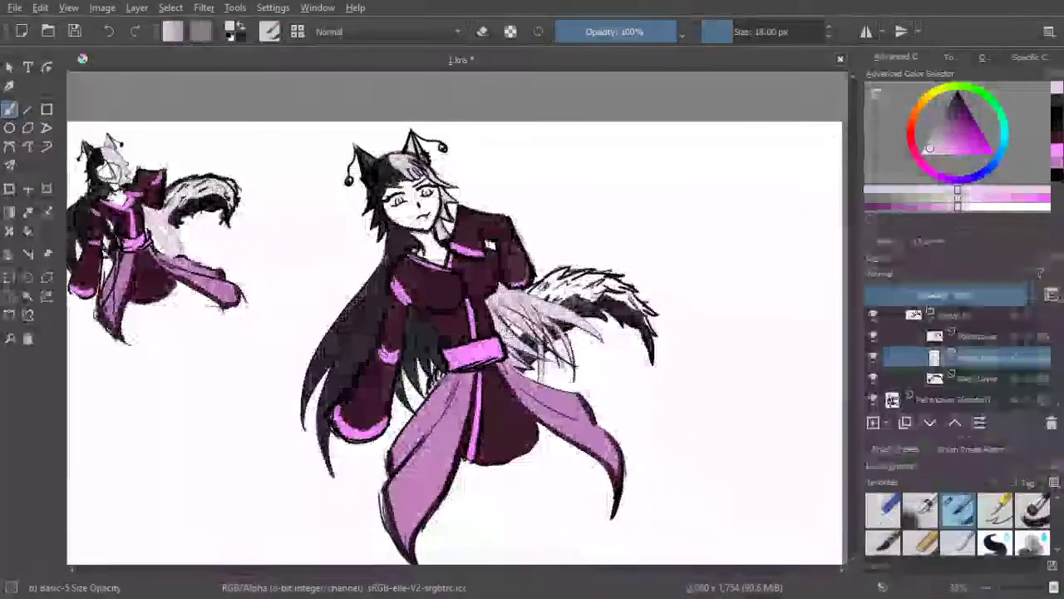
{"action": "scroll", "coordinate": [515, 297], "scroll_direction": "up", "scroll_amount": 2}
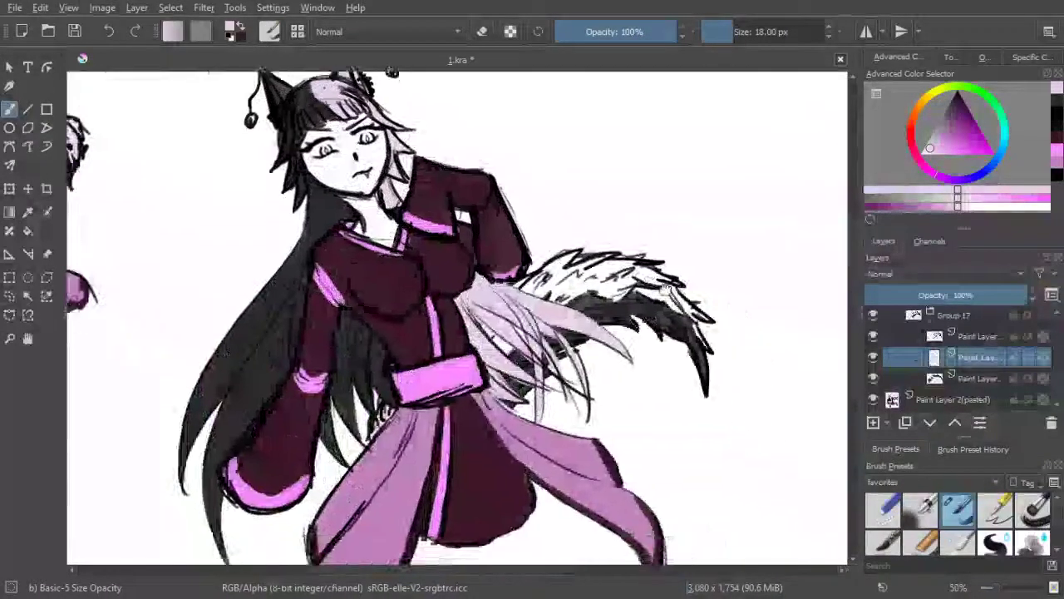
{"action": "scroll", "coordinate": [667, 287], "scroll_direction": "up", "scroll_amount": 1}
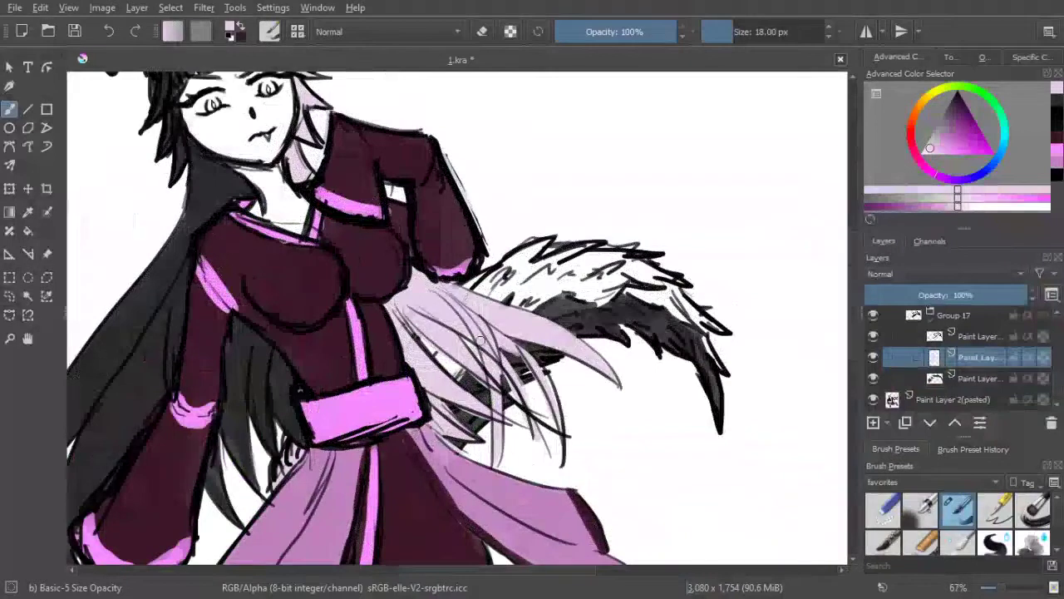
Move the lilac layer beneath the dark grey tail layer and paint the tail's upper fur in pale lilac out to the tip
{"action": "mouse_move", "coordinate": [970, 355]}
{"action": "left_mouse_down"}
{"action": "mouse_move", "coordinate": [970, 379]}
{"action": "mouse_move", "coordinate": [978, 376]}
{"action": "left_mouse_up"}
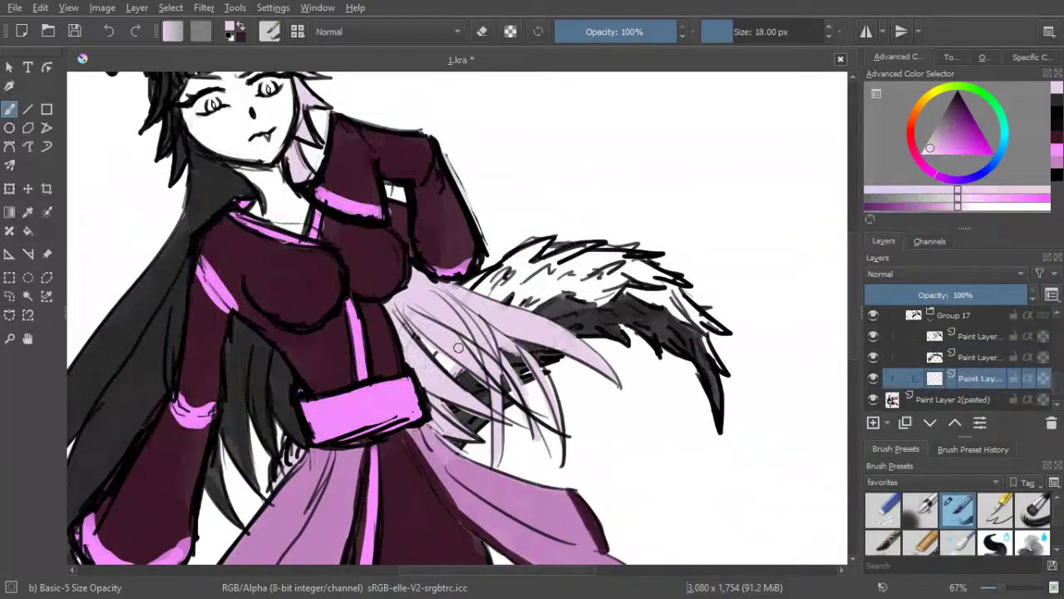
{"action": "mouse_move", "coordinate": [453, 313]}
{"action": "left_mouse_down"}
{"action": "mouse_move", "coordinate": [519, 283]}
{"action": "mouse_move", "coordinate": [501, 318]}
{"action": "mouse_move", "coordinate": [557, 286]}
{"action": "mouse_move", "coordinate": [564, 270]}
{"action": "mouse_move", "coordinate": [489, 285]}
{"action": "mouse_move", "coordinate": [543, 232]}
{"action": "mouse_move", "coordinate": [474, 280]}
{"action": "mouse_move", "coordinate": [546, 239]}
{"action": "mouse_move", "coordinate": [519, 269]}
{"action": "mouse_move", "coordinate": [555, 249]}
{"action": "mouse_move", "coordinate": [542, 254]}
{"action": "mouse_move", "coordinate": [632, 246]}
{"action": "mouse_move", "coordinate": [615, 252]}
{"action": "mouse_move", "coordinate": [679, 282]}
{"action": "mouse_move", "coordinate": [583, 257]}
{"action": "mouse_move", "coordinate": [566, 271]}
{"action": "mouse_move", "coordinate": [639, 264]}
{"action": "mouse_move", "coordinate": [611, 264]}
{"action": "mouse_move", "coordinate": [654, 287]}
{"action": "mouse_move", "coordinate": [668, 281]}
{"action": "mouse_move", "coordinate": [697, 317]}
{"action": "mouse_move", "coordinate": [666, 279]}
{"action": "mouse_move", "coordinate": [665, 304]}
{"action": "mouse_move", "coordinate": [616, 282]}
{"action": "mouse_move", "coordinate": [632, 279]}
{"action": "mouse_move", "coordinate": [590, 300]}
{"action": "mouse_move", "coordinate": [568, 287]}
{"action": "mouse_move", "coordinate": [633, 300]}
{"action": "left_mouse_up"}
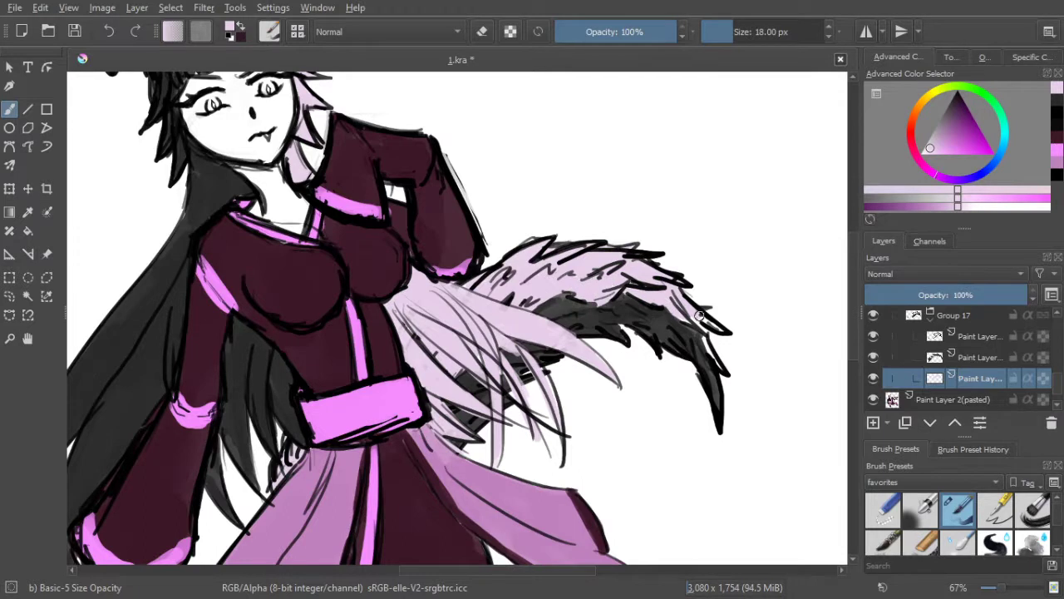
{"action": "left_click_drag", "start_coordinate": [724, 331], "coordinate": [691, 308]}
{"action": "mouse_move", "coordinate": [713, 355]}
{"action": "left_mouse_down"}
{"action": "mouse_move", "coordinate": [721, 366]}
{"action": "mouse_move", "coordinate": [707, 345]}
{"action": "left_mouse_up"}
{"action": "scroll", "coordinate": [620, 197], "scroll_direction": "down", "scroll_amount": 3}
{"action": "left_click_drag", "start_coordinate": [599, 208], "coordinate": [617, 240]}
{"action": "scroll", "coordinate": [554, 193], "scroll_direction": "up", "scroll_amount": 1}
{"action": "scroll", "coordinate": [486, 186], "scroll_direction": "up", "scroll_amount": 1}
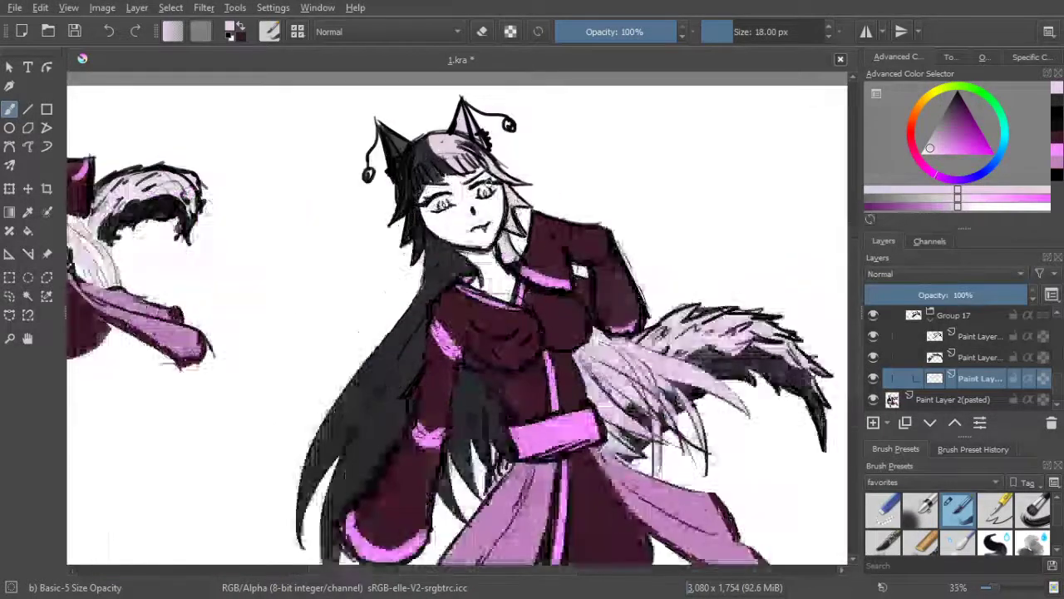
{"action": "left_click_drag", "start_coordinate": [487, 185], "coordinate": [515, 214]}
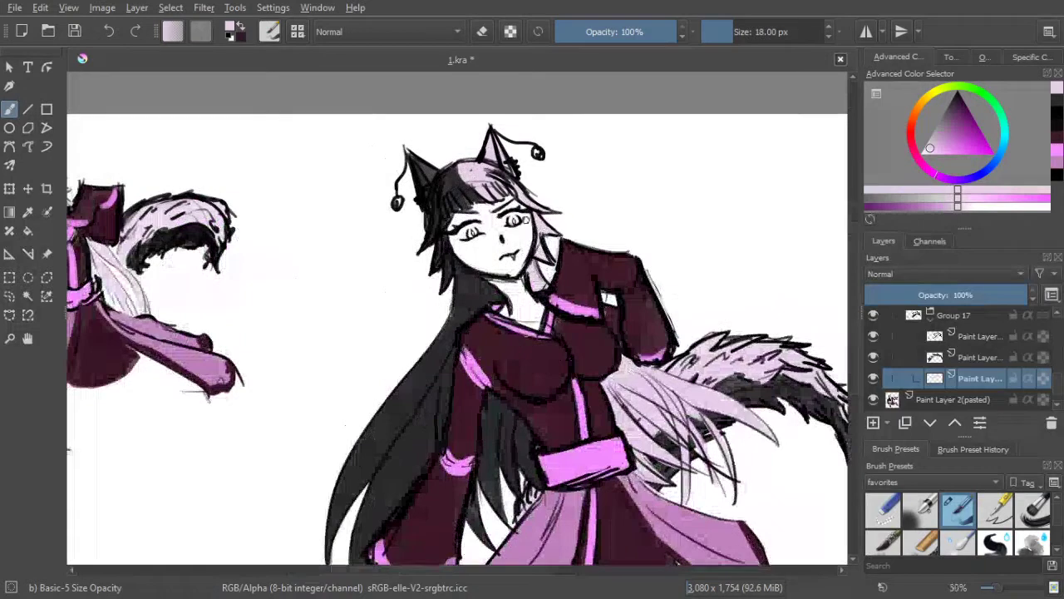
Collapse Group 17 and Group 12, then add a new paint layer below Group 17 inside its own group
{"action": "left_click", "coordinate": [931, 316]}
{"action": "scroll", "coordinate": [973, 363], "scroll_direction": "up", "scroll_amount": 3}
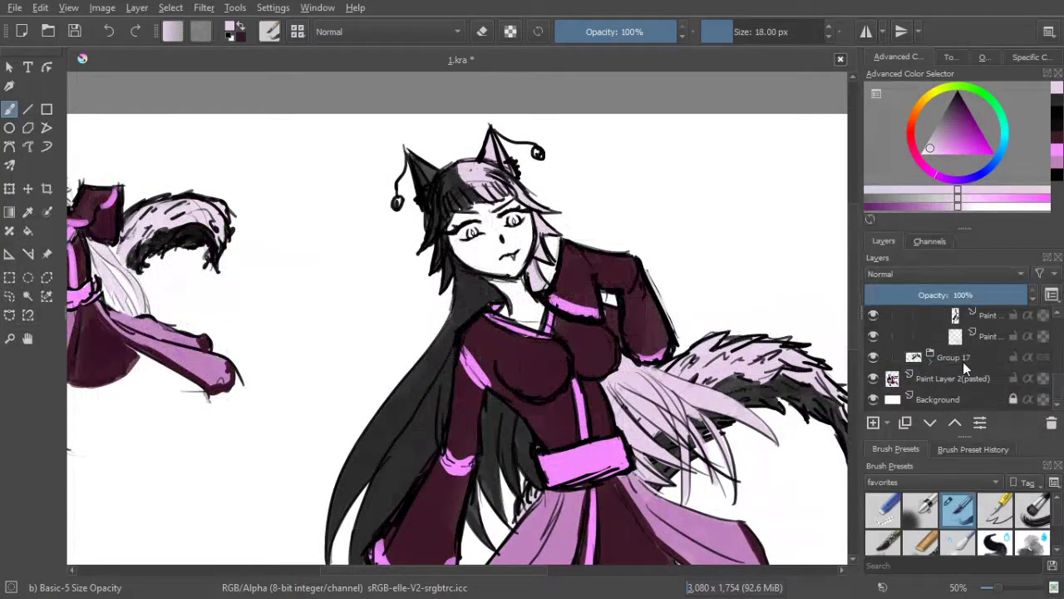
{"action": "left_click", "coordinate": [930, 334]}
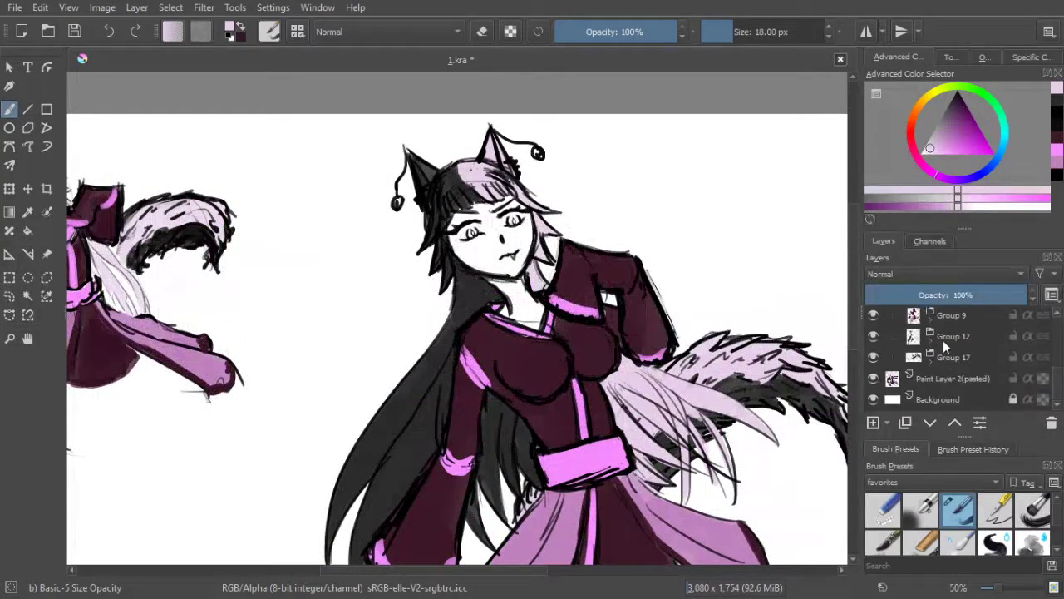
{"action": "scroll", "coordinate": [943, 340], "scroll_direction": "up", "scroll_amount": 3}
{"action": "scroll", "coordinate": [952, 362], "scroll_direction": "down", "scroll_amount": 3}
{"action": "key", "text": "Insert"}
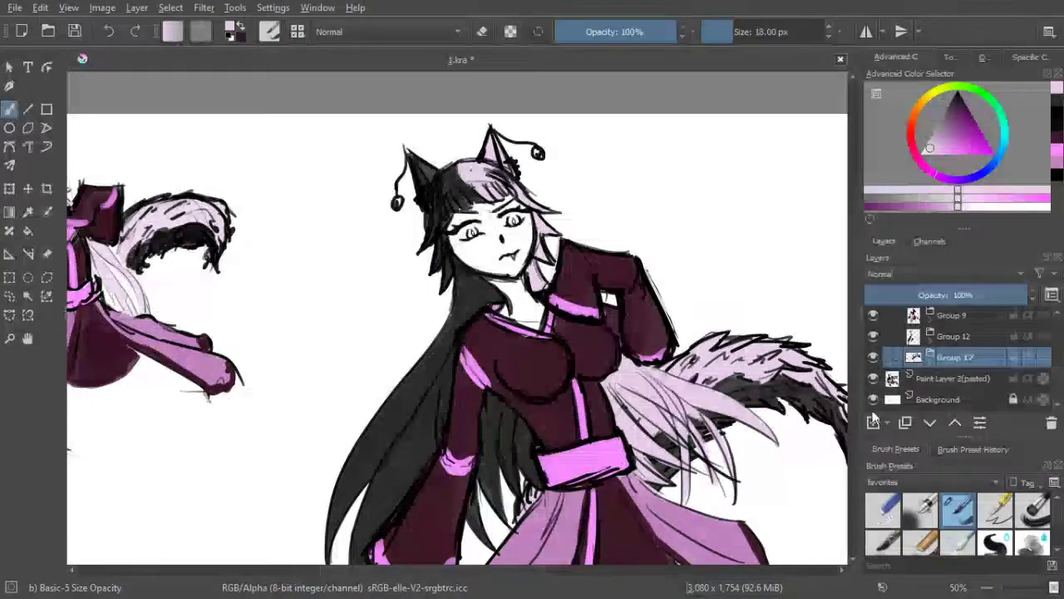
{"action": "left_click_drag", "start_coordinate": [956, 356], "coordinate": [954, 386]}
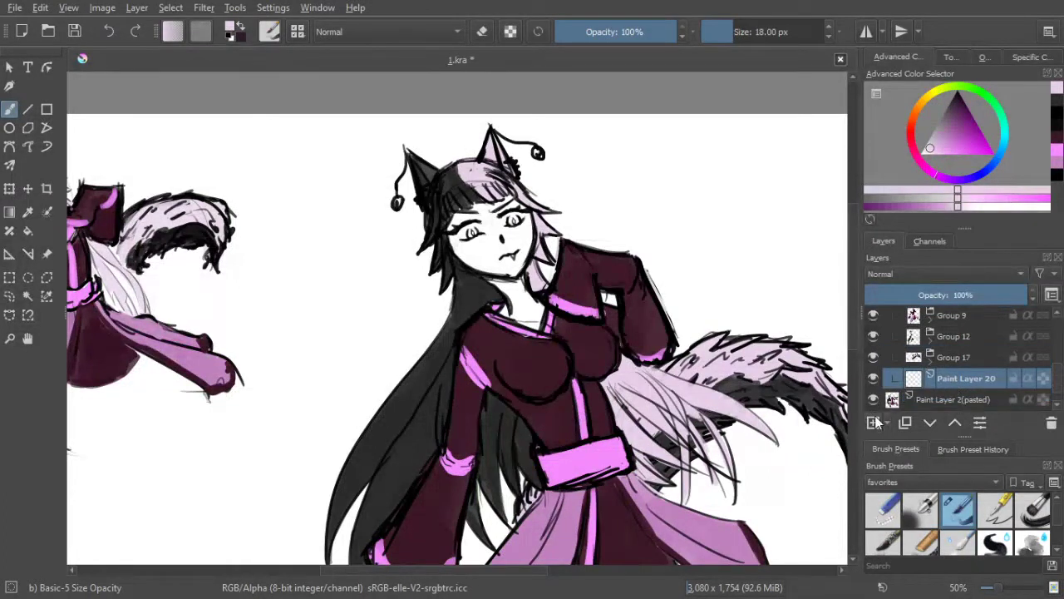
{"action": "key", "text": "ctrl+g"}
{"action": "scroll", "coordinate": [737, 326], "scroll_direction": "down", "scroll_amount": 1}
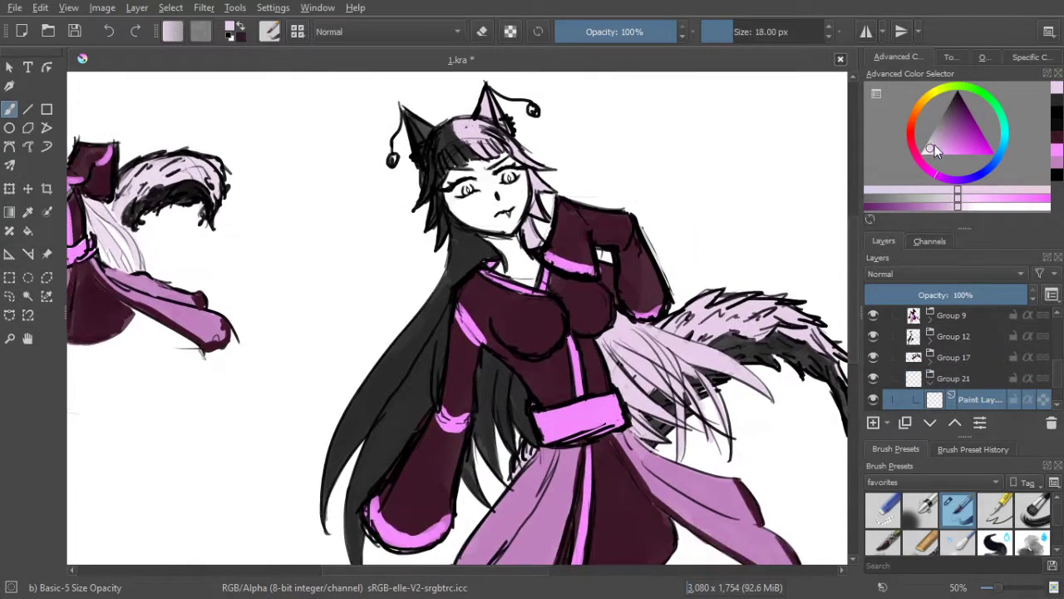
Choose a pale pink skin tone, enlarge the brush to 84 px and paint the character's face
{"action": "left_click_drag", "start_coordinate": [935, 143], "coordinate": [929, 155]}
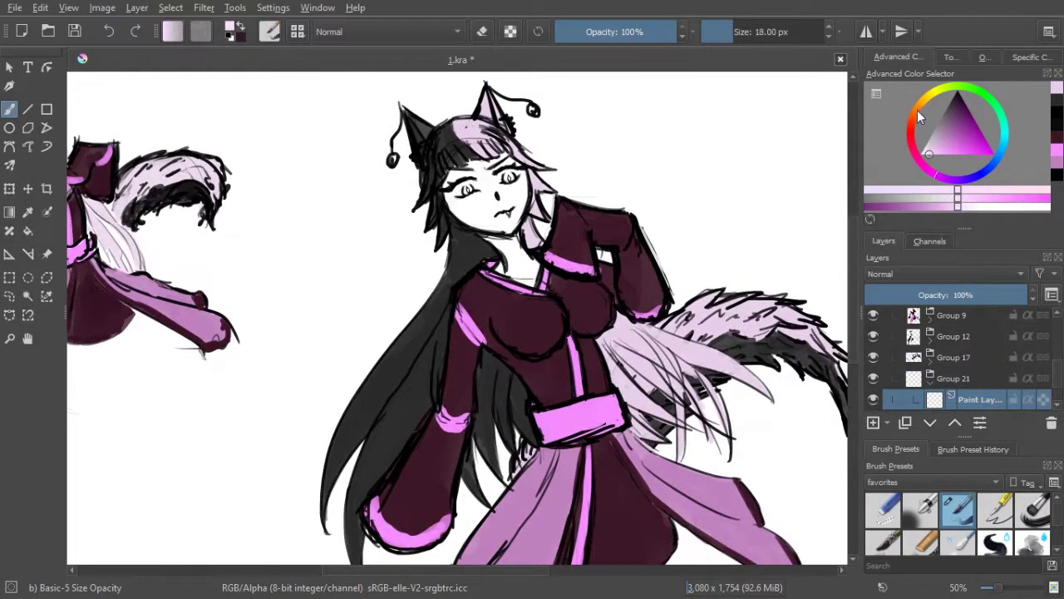
{"action": "left_click_drag", "start_coordinate": [918, 109], "coordinate": [910, 136]}
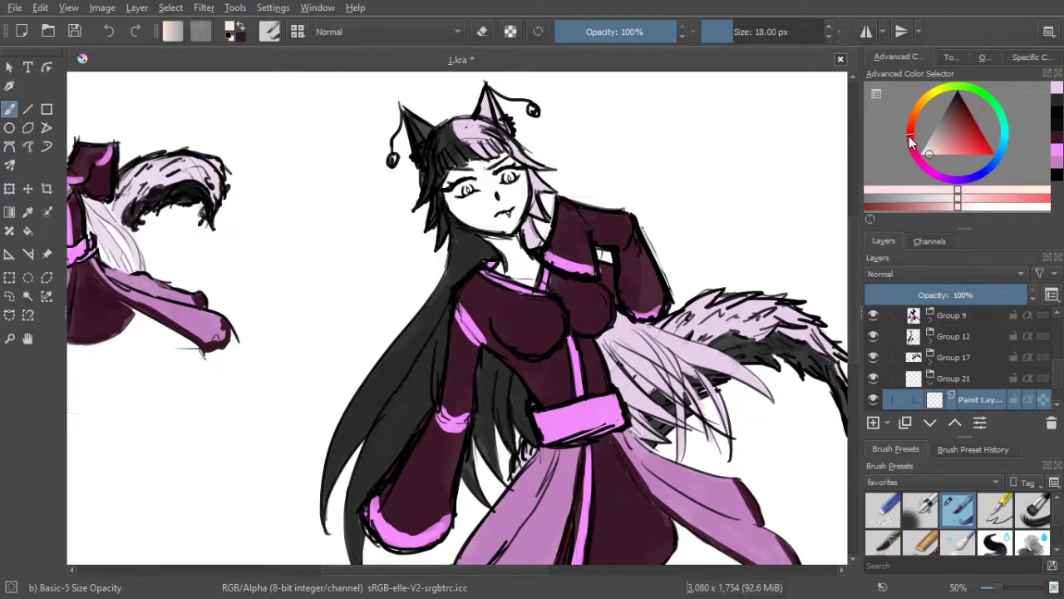
{"action": "key", "text": "bracketright"}
{"action": "key", "text": "bracketright"}
{"action": "key", "text": "bracketright"}
{"action": "key", "text": "bracketright"}
{"action": "key", "text": "bracketright"}
{"action": "key", "text": "bracketright"}
{"action": "key", "text": "bracketright"}
{"action": "key", "text": "bracketright"}
{"action": "key", "text": "bracketright"}
{"action": "key", "text": "bracketright"}
{"action": "key", "text": "bracketright"}
{"action": "key", "text": "bracketright"}
{"action": "key", "text": "bracketright"}
{"action": "key", "text": "bracketright"}
{"action": "key", "text": "bracketright"}
{"action": "key", "text": "bracketright"}
{"action": "key", "text": "bracketright"}
{"action": "key", "text": "bracketright"}
{"action": "key", "text": "bracketright"}
{"action": "key", "text": "bracketright"}
{"action": "mouse_move", "coordinate": [462, 211]}
{"action": "left_mouse_down"}
{"action": "mouse_move", "coordinate": [454, 166]}
{"action": "mouse_move", "coordinate": [487, 190]}
{"action": "mouse_move", "coordinate": [510, 184]}
{"action": "left_mouse_up"}
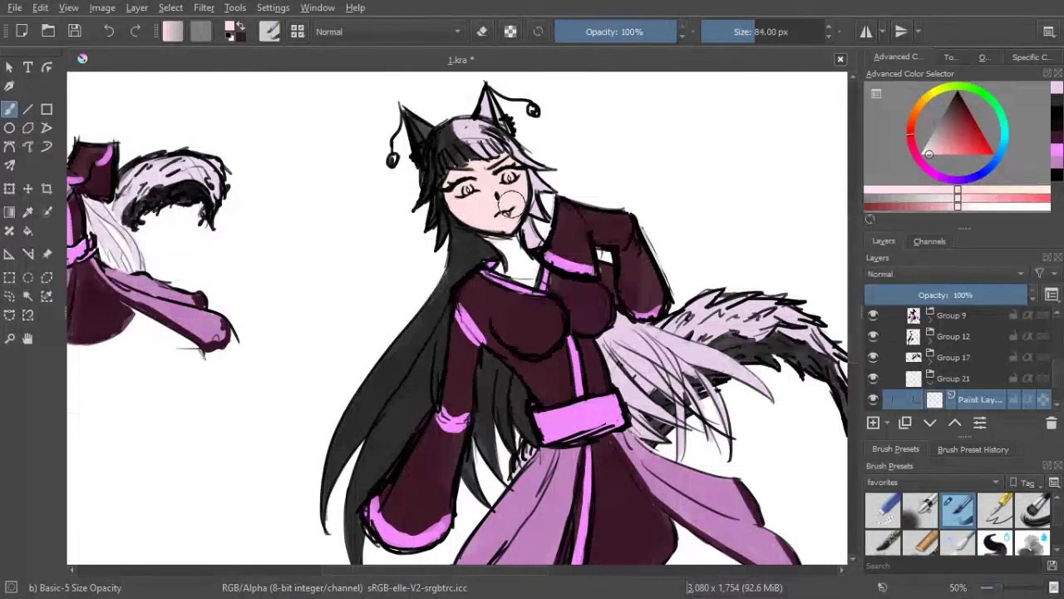
Reduce the brush size to 32 px and paint the neck and the exposed chest in the pale skin tone
{"action": "key", "text": "bracketleft"}
{"action": "key", "text": "bracketleft"}
{"action": "key", "text": "bracketleft"}
{"action": "key", "text": "bracketleft"}
{"action": "left_click_drag", "start_coordinate": [492, 234], "coordinate": [491, 237]}
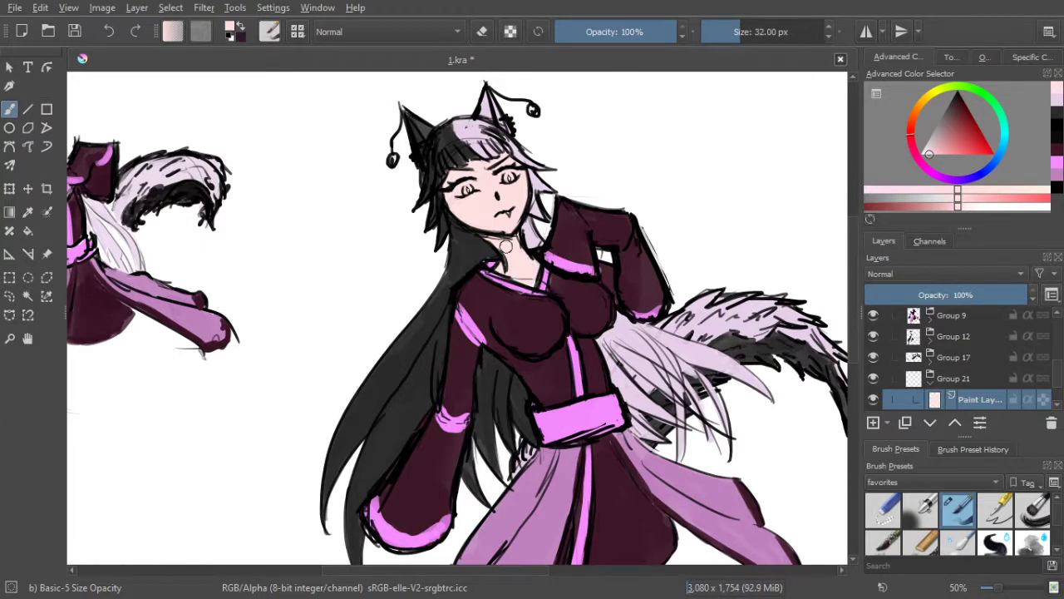
Erase the stray sketch lines around the neck and chin on Paint Layer 1 with an 8 px eraser
{"action": "scroll", "coordinate": [532, 199], "scroll_direction": "down", "scroll_amount": 3}
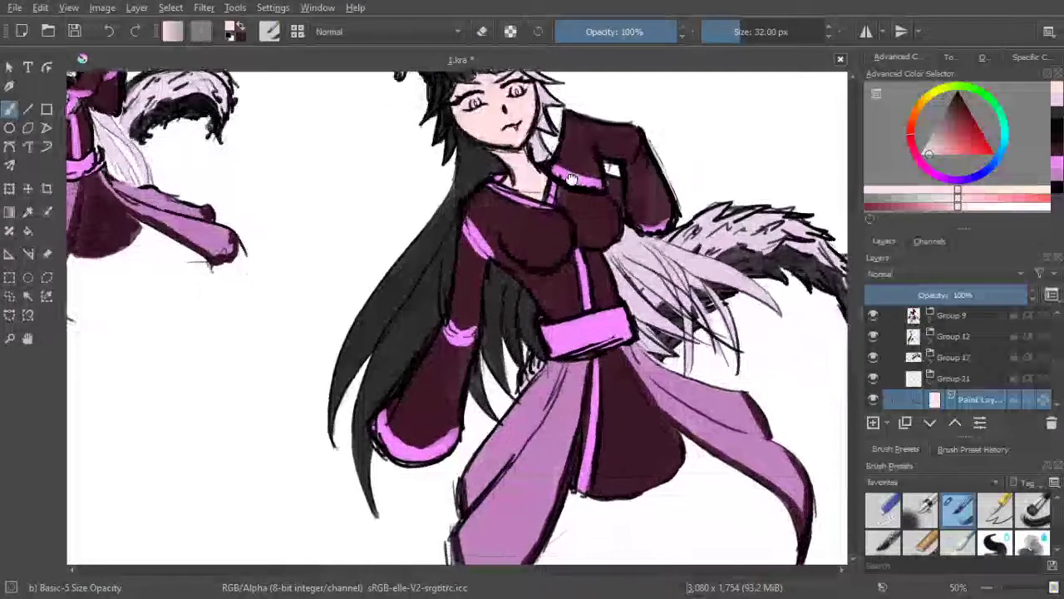
{"action": "left_click_drag", "start_coordinate": [567, 173], "coordinate": [592, 237]}
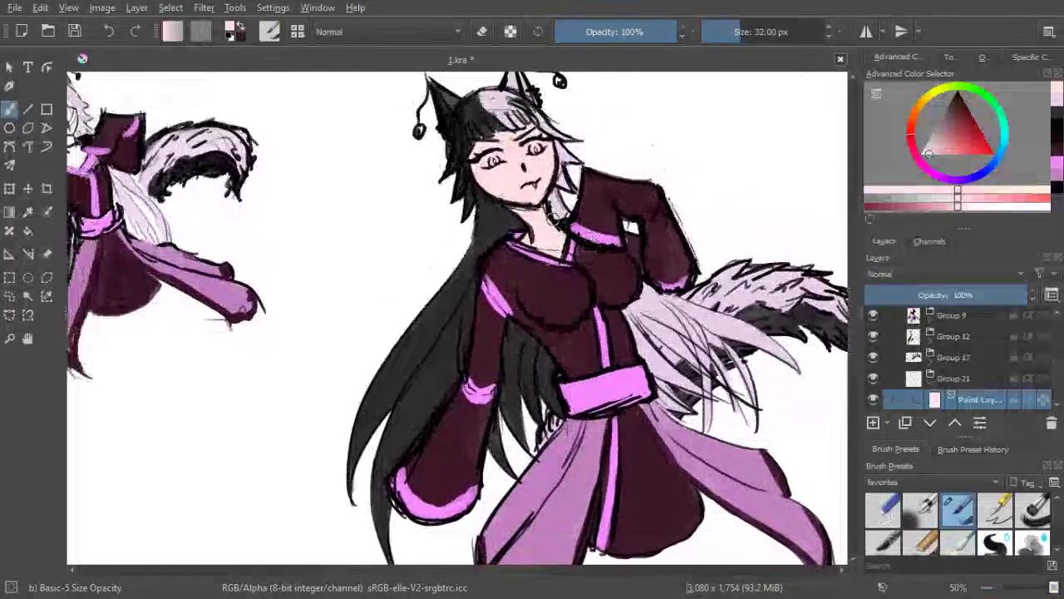
{"action": "scroll", "coordinate": [545, 203], "scroll_direction": "up", "scroll_amount": 5}
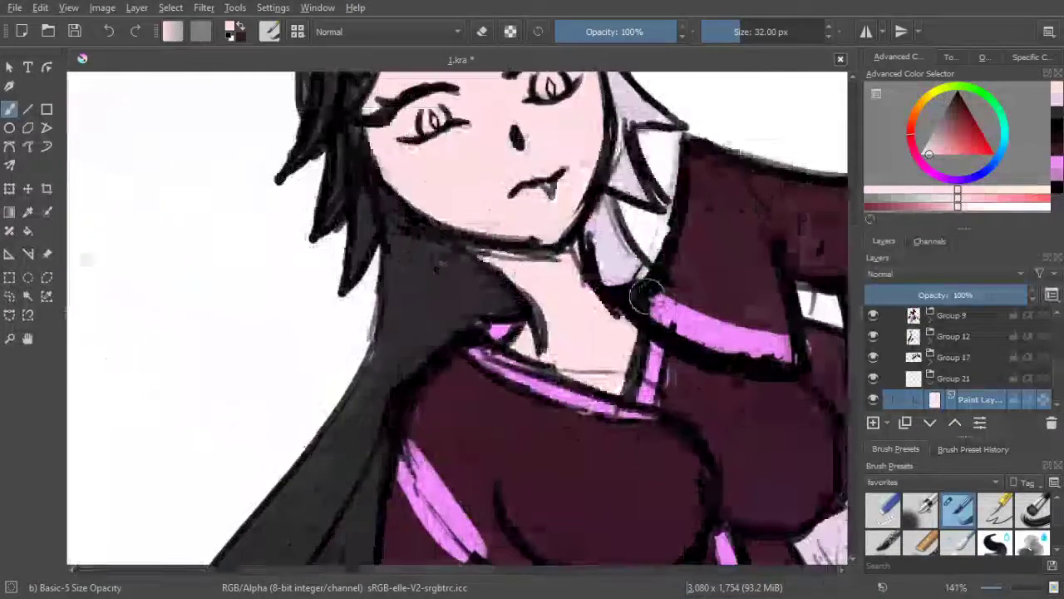
{"action": "scroll", "coordinate": [999, 381], "scroll_direction": "up", "scroll_amount": 2}
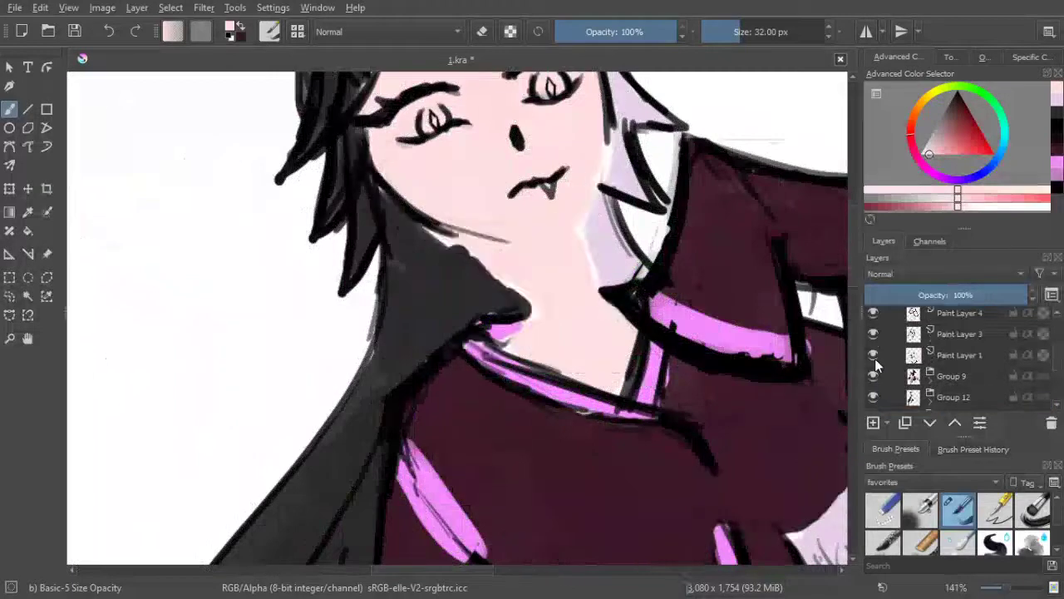
{"action": "left_click", "coordinate": [940, 357]}
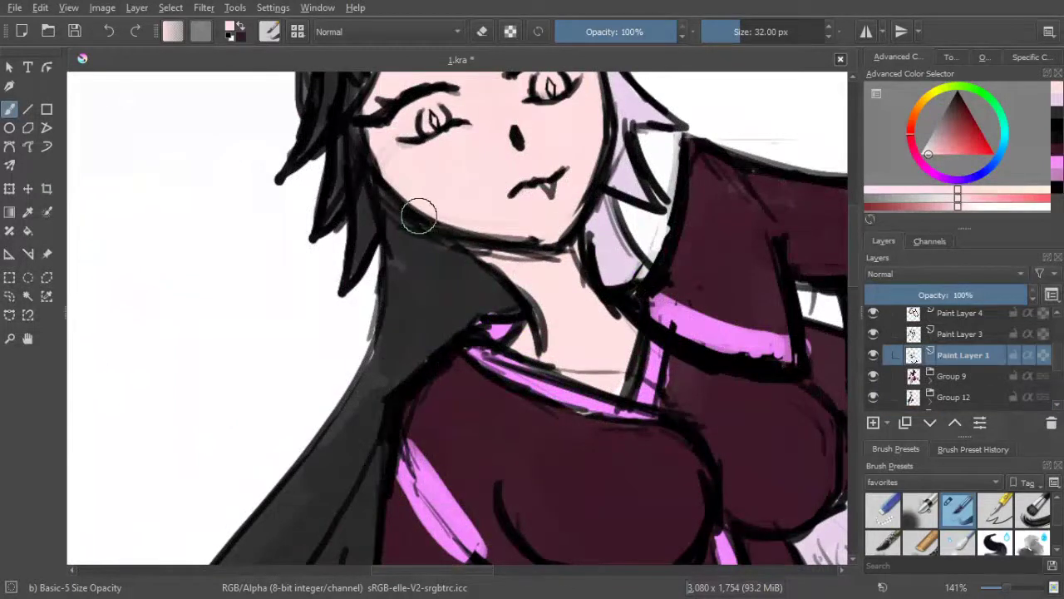
{"action": "left_click", "coordinate": [482, 31]}
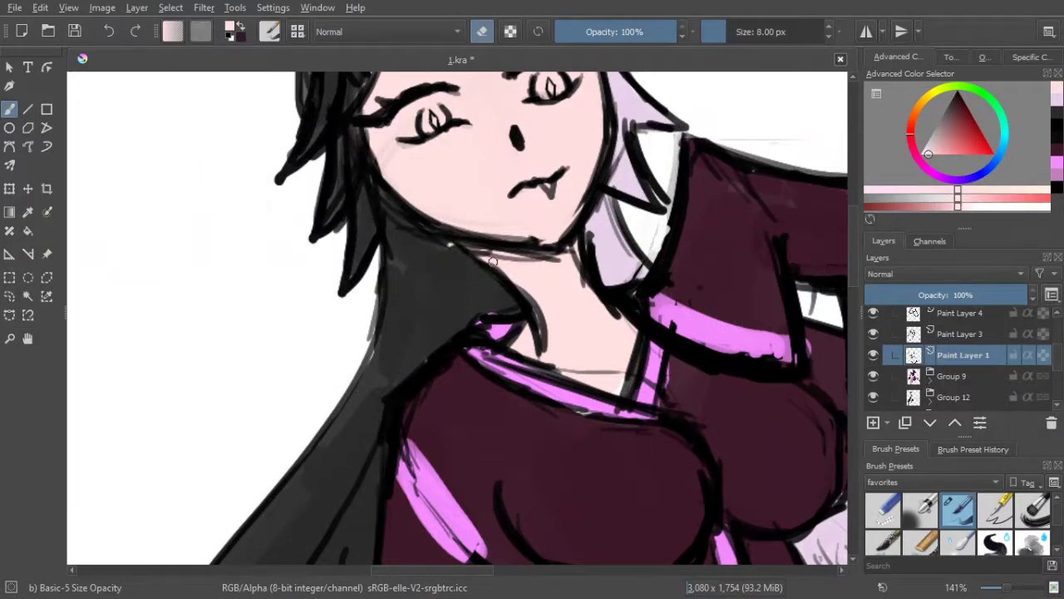
{"action": "mouse_move", "coordinate": [491, 262]}
{"action": "left_mouse_down"}
{"action": "mouse_move", "coordinate": [537, 305]}
{"action": "mouse_move", "coordinate": [555, 340]}
{"action": "left_mouse_up"}
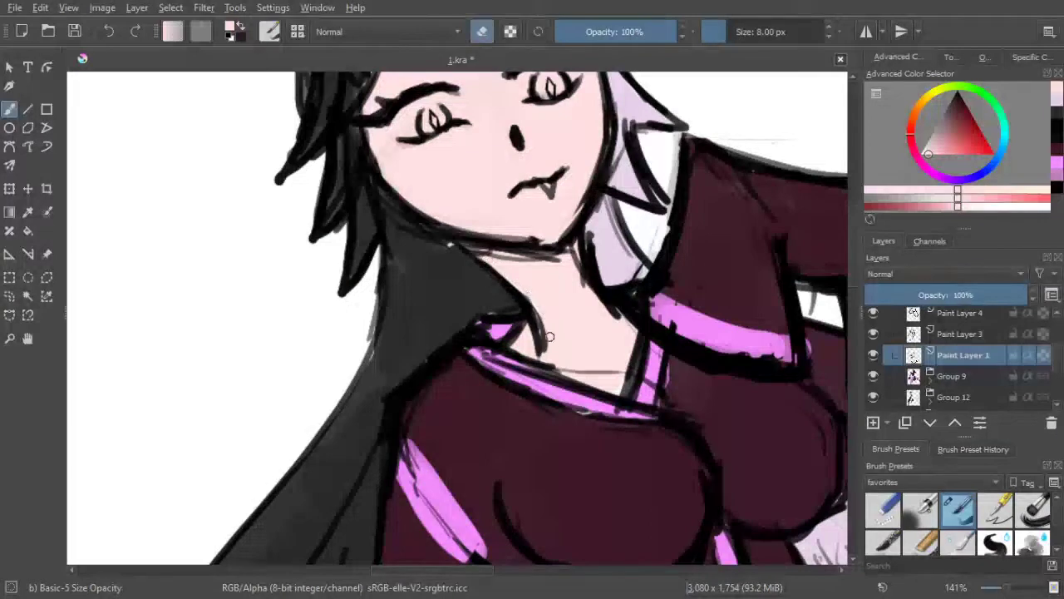
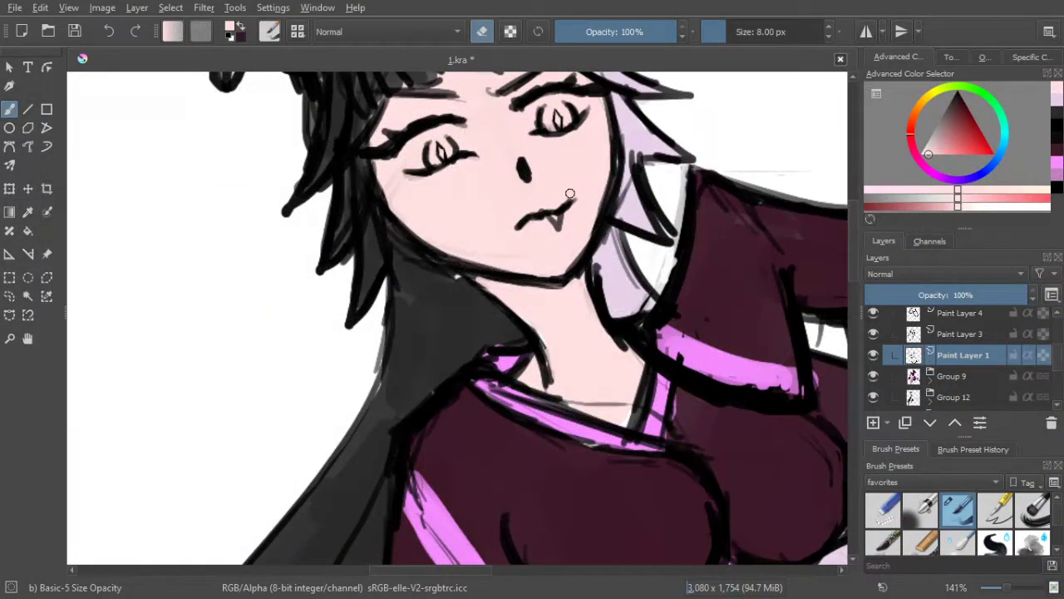
{"action": "scroll", "coordinate": [570, 194], "scroll_direction": "down", "scroll_amount": 3}
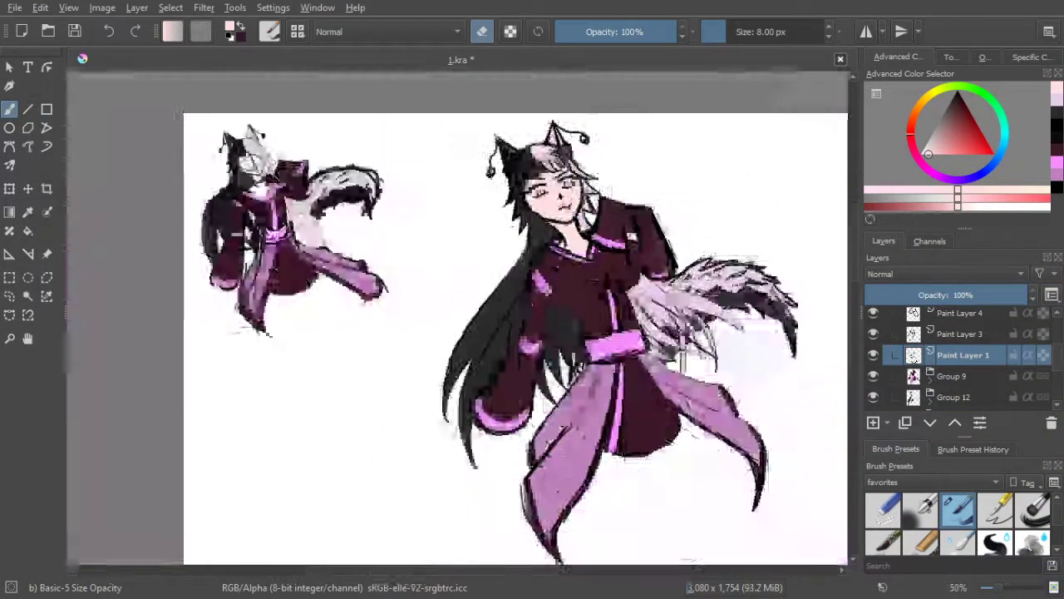
{"action": "scroll", "coordinate": [641, 216], "scroll_direction": "up", "scroll_amount": 3}
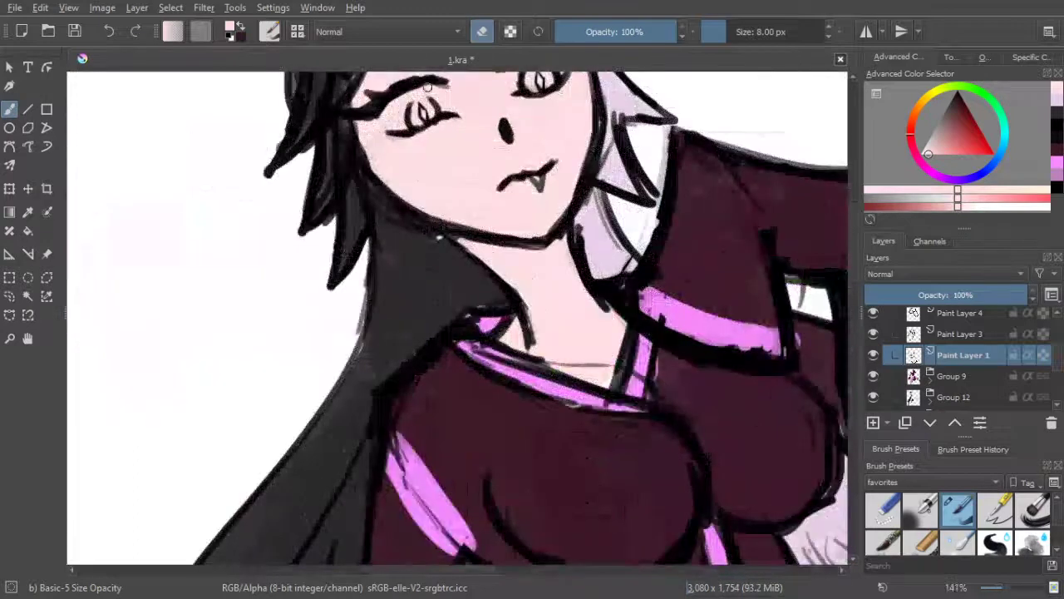
Erase the dark hair outline beside the neck below the jaw and redraw it in black at 8 px
{"action": "left_click_drag", "start_coordinate": [445, 238], "coordinate": [482, 262]}
{"action": "left_click", "coordinate": [483, 31]}
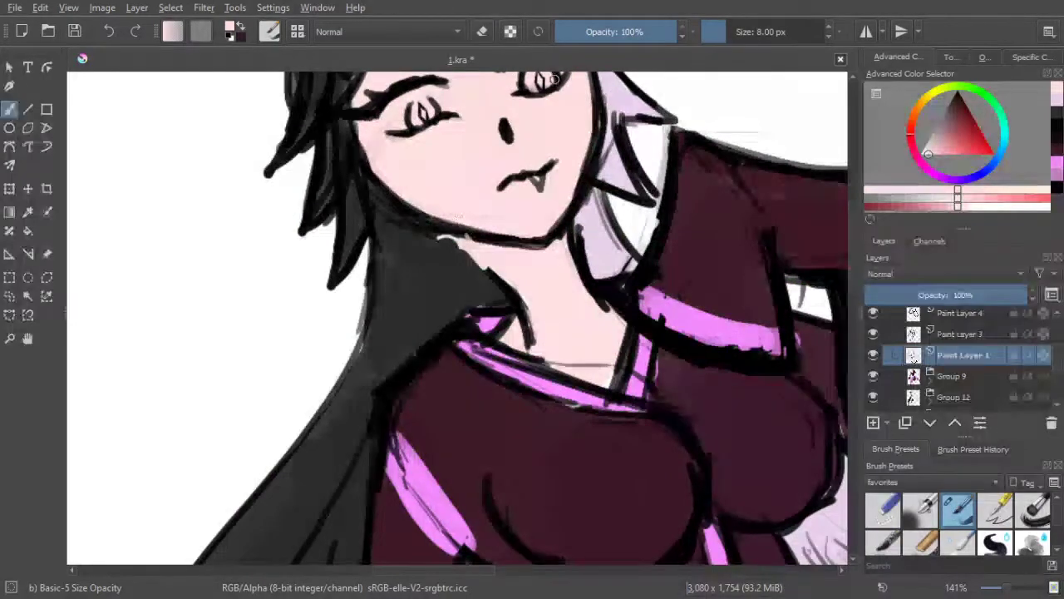
{"action": "key", "text": "ctrl+z"}
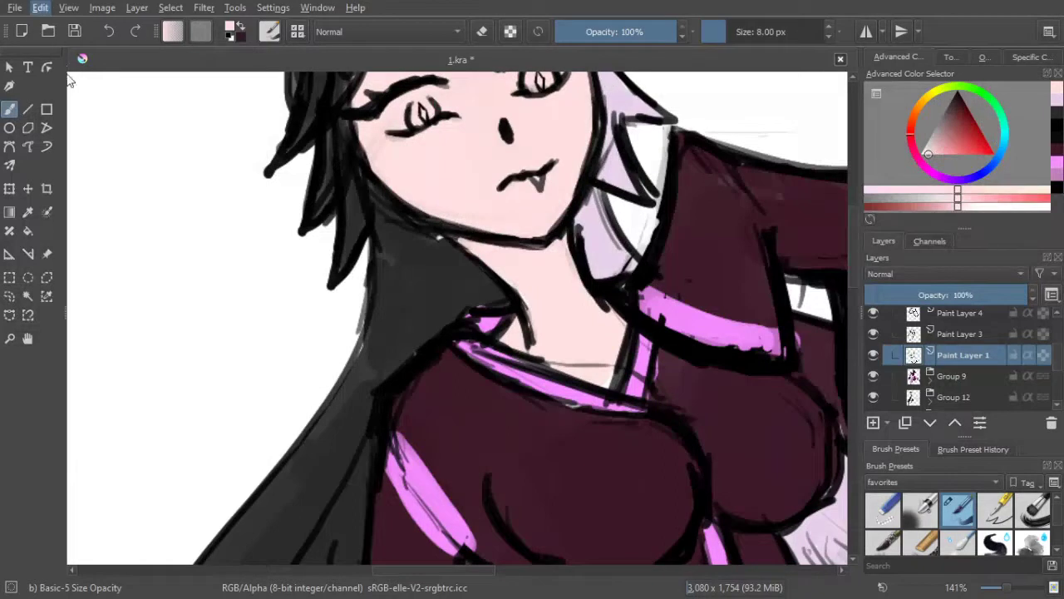
{"action": "left_click", "coordinate": [104, 31]}
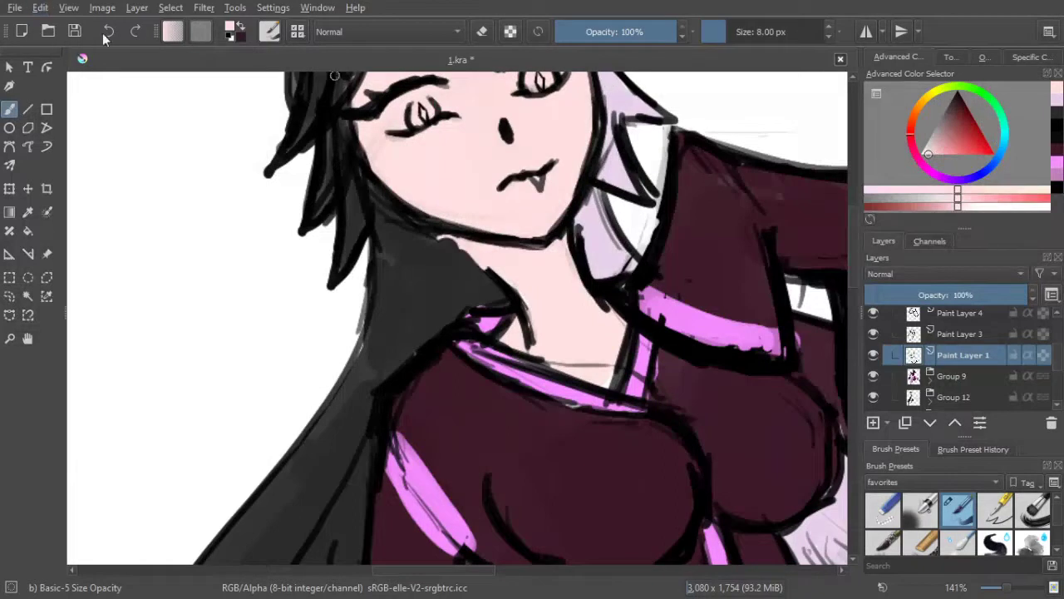
{"action": "left_click", "coordinate": [1058, 128]}
{"action": "mouse_move", "coordinate": [468, 241]}
{"action": "left_mouse_down"}
{"action": "mouse_move", "coordinate": [501, 278]}
{"action": "mouse_move", "coordinate": [470, 243]}
{"action": "mouse_move", "coordinate": [489, 273]}
{"action": "left_mouse_up"}
{"action": "scroll", "coordinate": [501, 291], "scroll_direction": "down", "scroll_amount": 4}
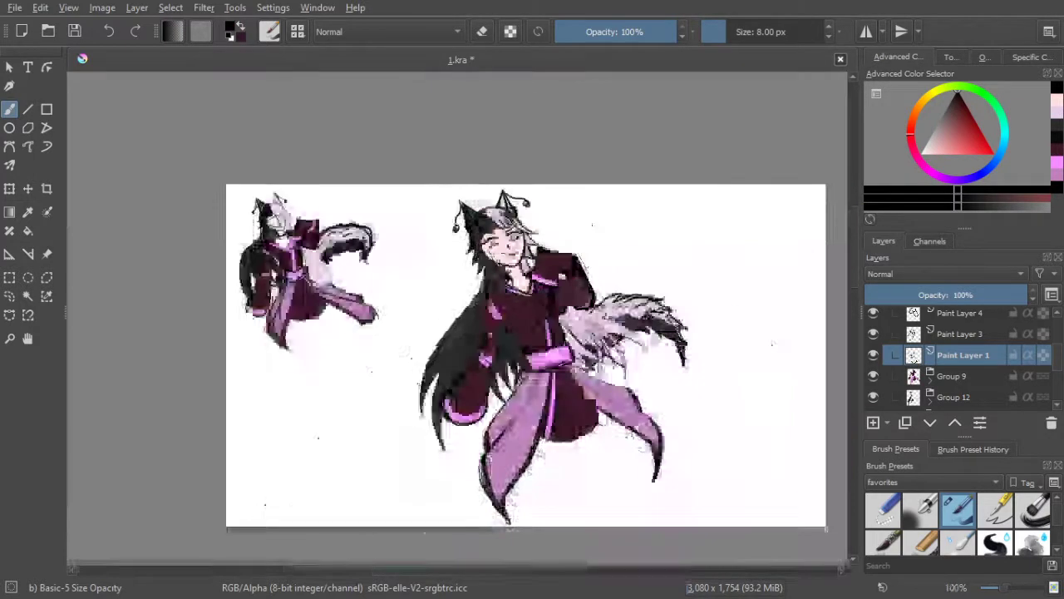
Select the dark hair layer in Group 13 inside Group 12, sample the dark hair colour and fill the gap beside the neck below the jaw
{"action": "scroll", "coordinate": [497, 277], "scroll_direction": "up", "scroll_amount": 2}
{"action": "scroll", "coordinate": [499, 253], "scroll_direction": "up", "scroll_amount": 2}
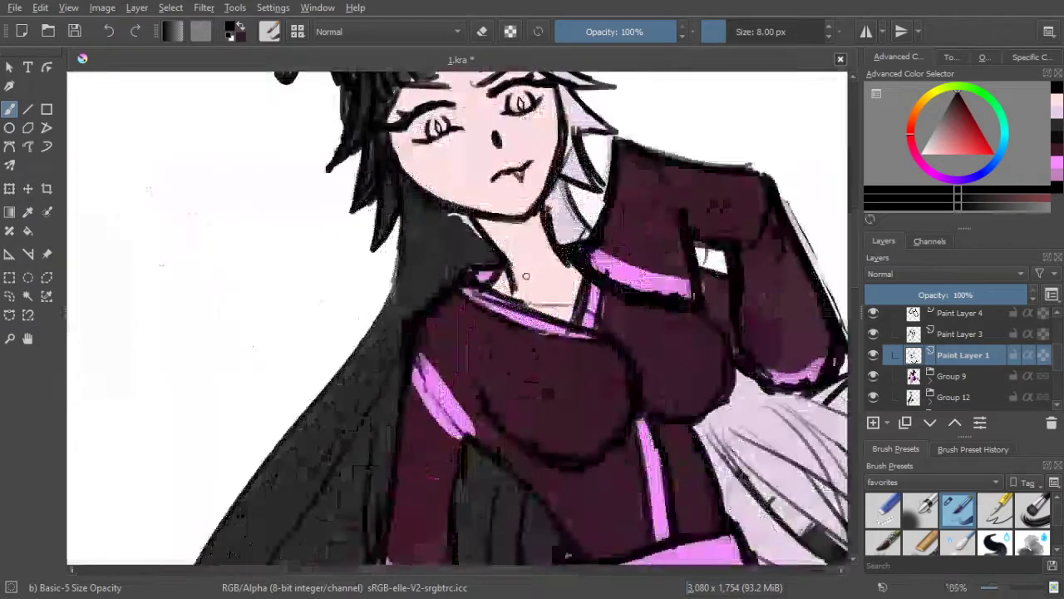
{"action": "scroll", "coordinate": [505, 260], "scroll_direction": "up", "scroll_amount": 2}
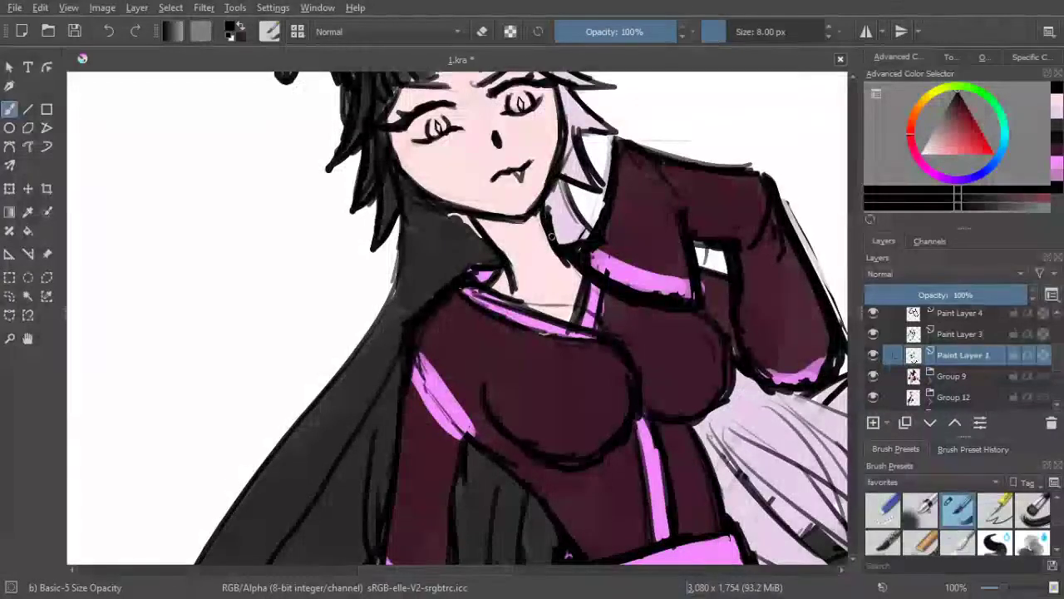
{"action": "key", "text": "e"}
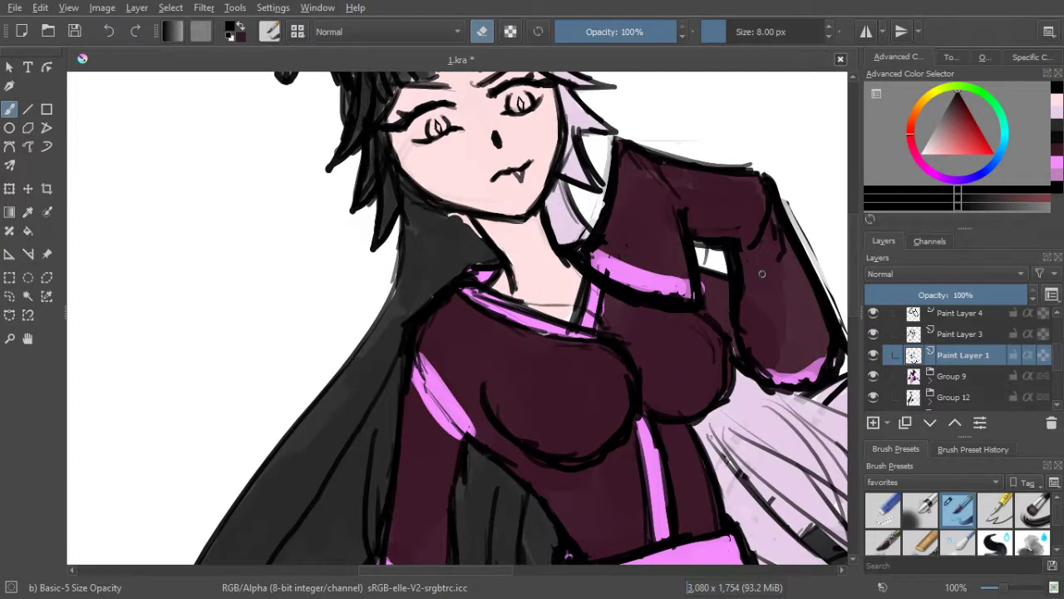
{"action": "scroll", "coordinate": [931, 358], "scroll_direction": "down", "scroll_amount": 2}
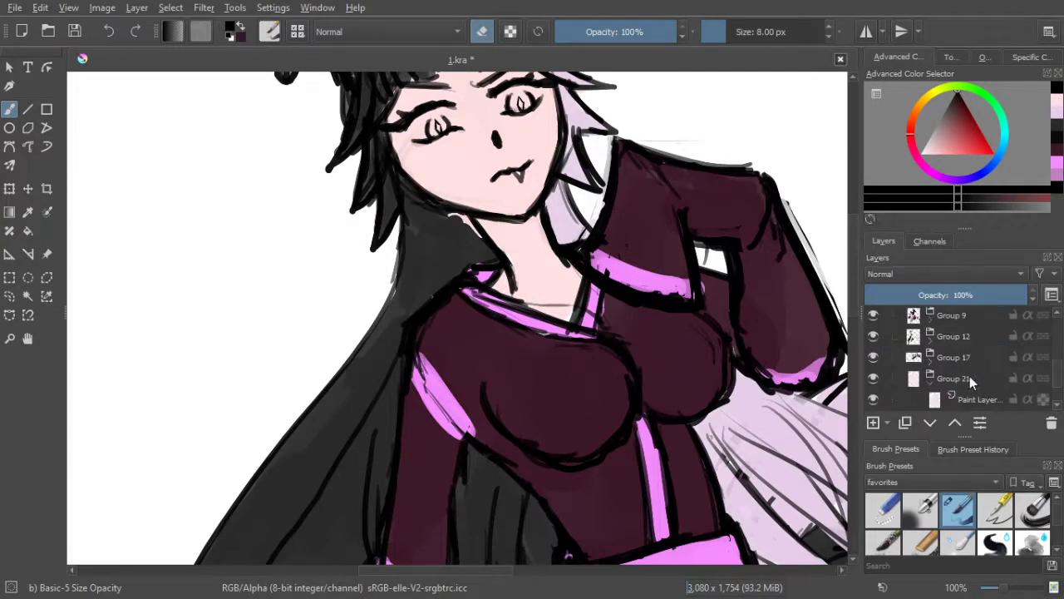
{"action": "left_click", "coordinate": [931, 342]}
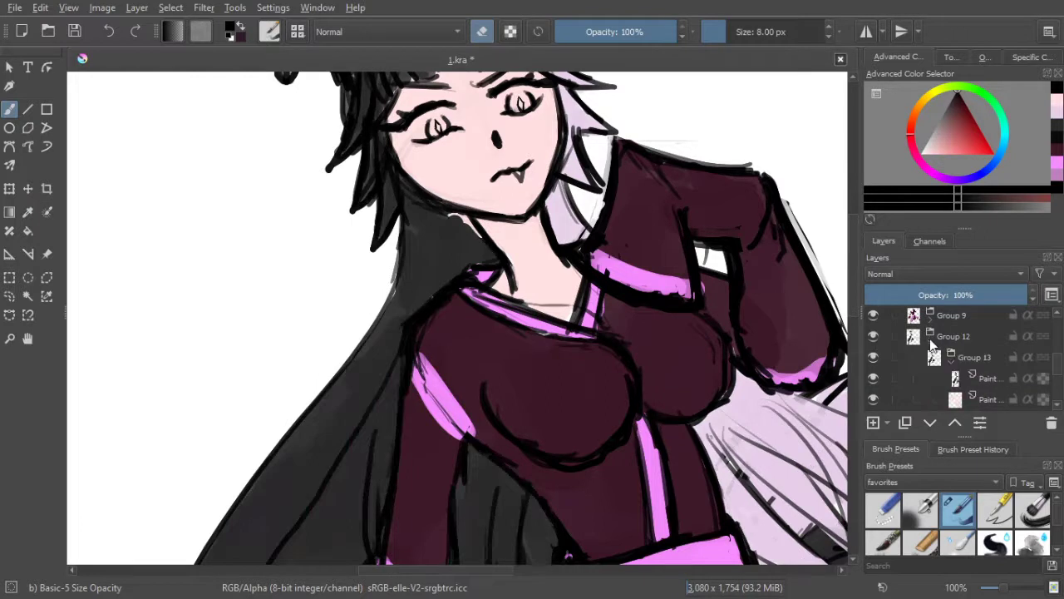
{"action": "left_click", "coordinate": [971, 380]}
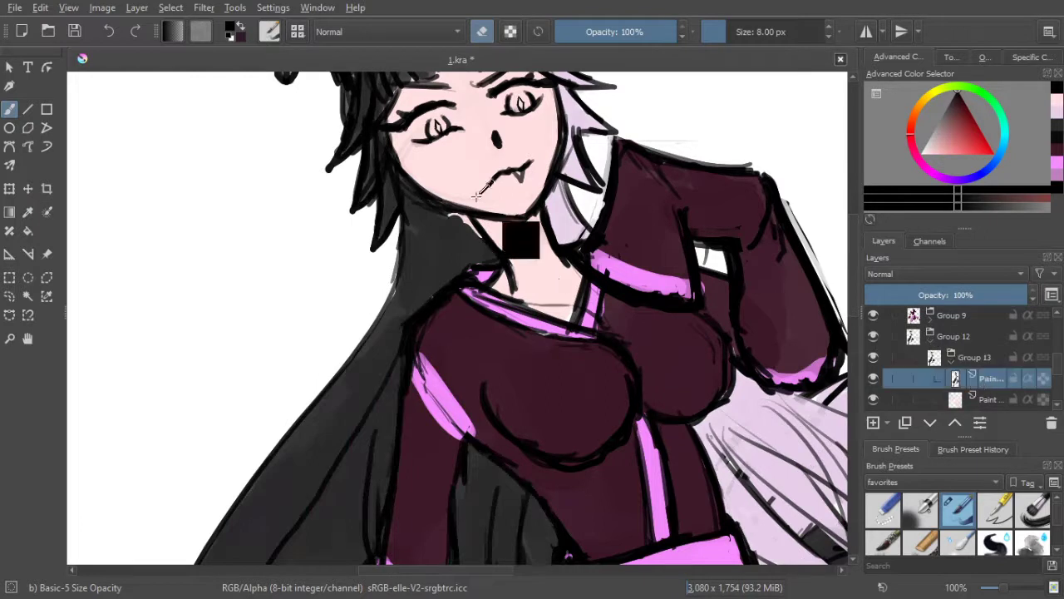
{"action": "key", "text": "e"}
{"action": "left_click", "coordinate": [873, 379]}
{"action": "left_click", "coordinate": [873, 379]}
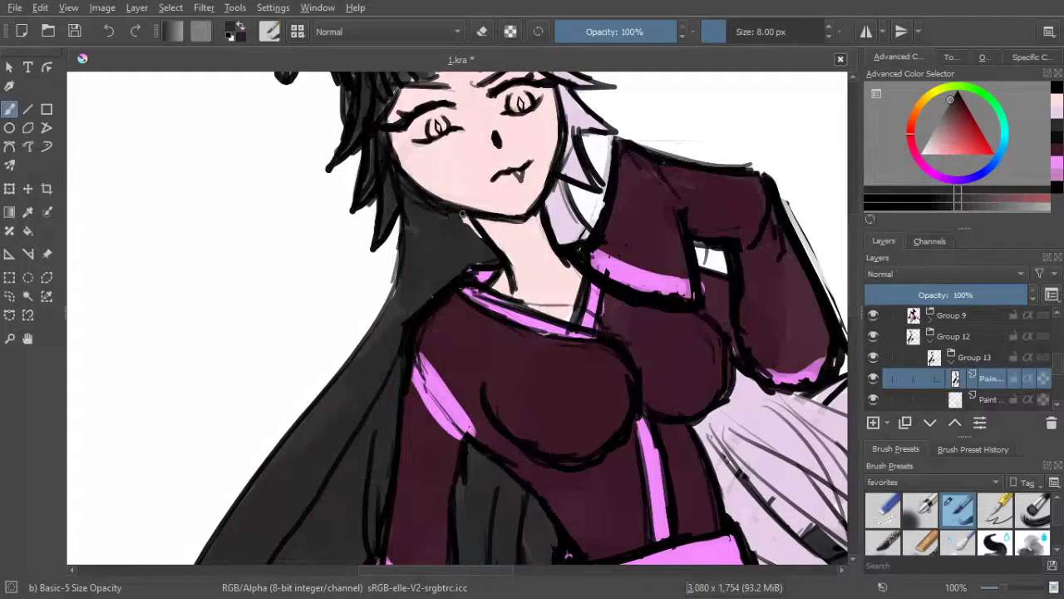
{"action": "left_click_drag", "start_coordinate": [477, 234], "coordinate": [447, 215]}
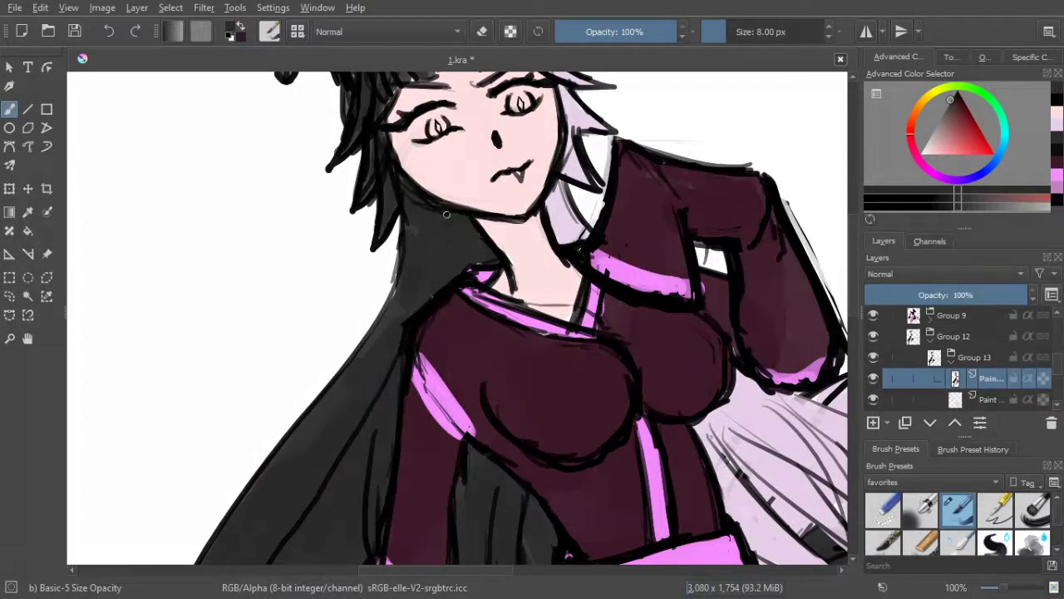
Select the skin paint layer inside Group 21 and sample the pale skin tone from the character's face
{"action": "left_click", "coordinate": [931, 339]}
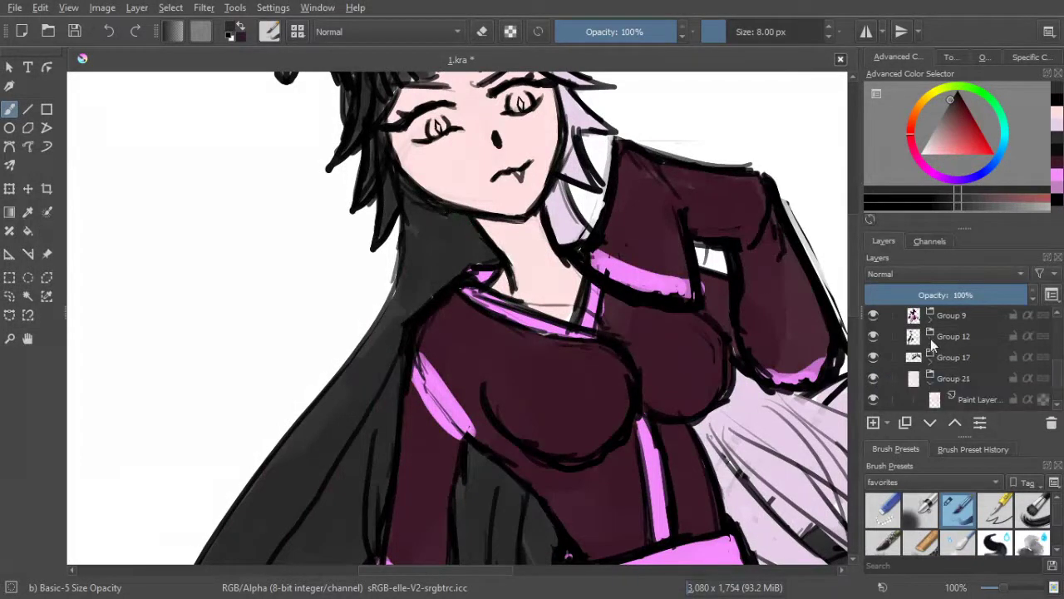
{"action": "scroll", "coordinate": [937, 357], "scroll_direction": "down", "scroll_amount": 2}
{"action": "left_click", "coordinate": [931, 358]}
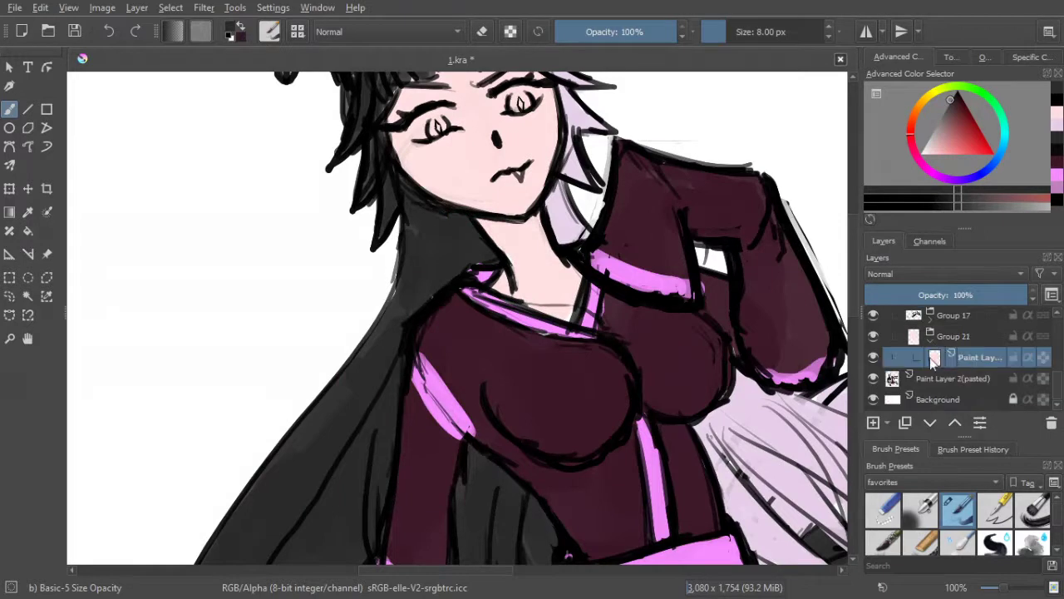
{"action": "left_click", "coordinate": [875, 358]}
{"action": "left_click", "coordinate": [875, 358]}
{"action": "scroll", "coordinate": [690, 369], "scroll_direction": "down", "scroll_amount": 2}
{"action": "left_click_drag", "start_coordinate": [689, 368], "coordinate": [610, 281]}
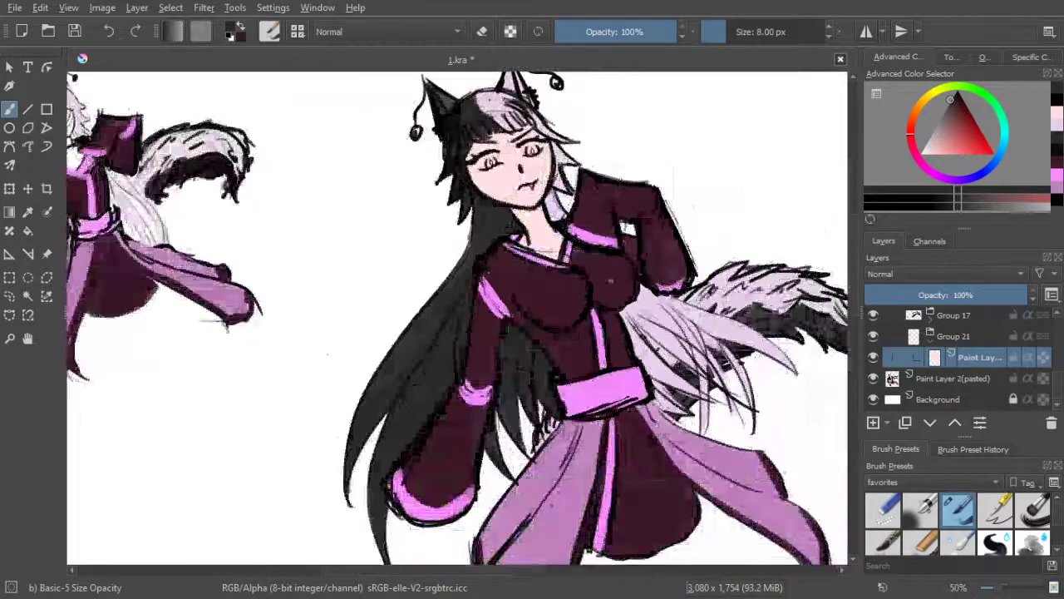
{"action": "scroll", "coordinate": [611, 281], "scroll_direction": "down", "scroll_amount": 1}
{"action": "scroll", "coordinate": [558, 208], "scroll_direction": "up", "scroll_amount": 3}
{"action": "left_click_drag", "start_coordinate": [558, 208], "coordinate": [597, 222]}
{"action": "left_click", "coordinate": [587, 214], "text": "ctrl"}
{"action": "key", "text": "ctrl+z"}
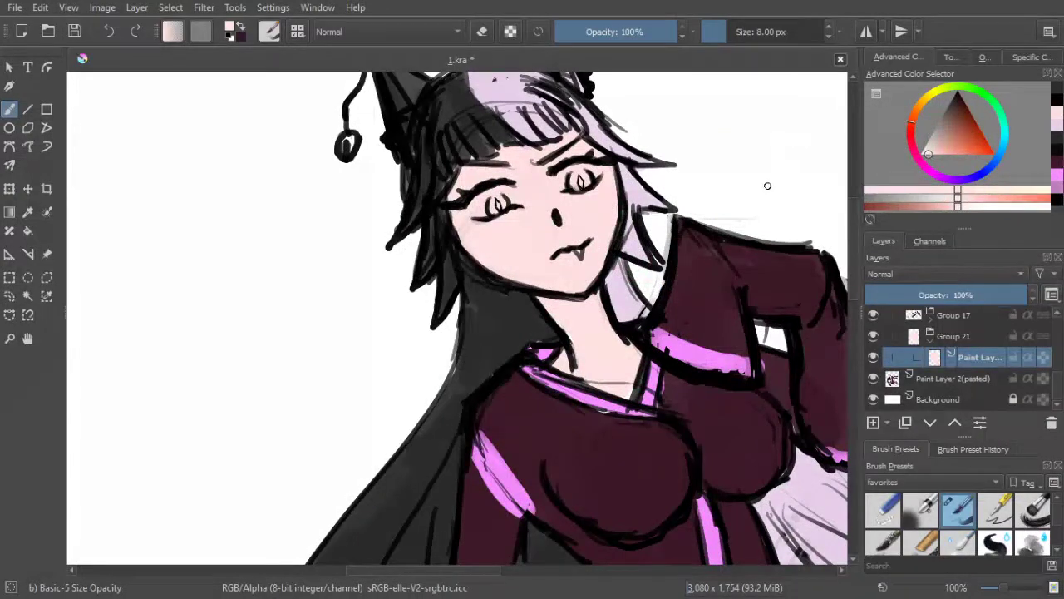
Lock the skin layer's alpha, enlarge the brush to 103 px and repaint the face and neck in a slightly warmer pale skin tone
{"action": "key", "text": "bracketright"}
{"action": "key", "text": "bracketright"}
{"action": "key", "text": "bracketright"}
{"action": "key", "text": "bracketright"}
{"action": "key", "text": "bracketright"}
{"action": "key", "text": "bracketright"}
{"action": "key", "text": "bracketright"}
{"action": "key", "text": "bracketright"}
{"action": "key", "text": "bracketright"}
{"action": "key", "text": "bracketright"}
{"action": "key", "text": "bracketright"}
{"action": "key", "text": "bracketright"}
{"action": "key", "text": "bracketright"}
{"action": "key", "text": "bracketright"}
{"action": "key", "text": "bracketright"}
{"action": "key", "text": "bracketright"}
{"action": "key", "text": "bracketright"}
{"action": "key", "text": "bracketright"}
{"action": "key", "text": "bracketright"}
{"action": "key", "text": "bracketright"}
{"action": "left_click", "coordinate": [1046, 359]}
{"action": "key", "text": "bracketright"}
{"action": "key", "text": "bracketright"}
{"action": "key", "text": "bracketright"}
{"action": "key", "text": "bracketright"}
{"action": "key", "text": "bracketright"}
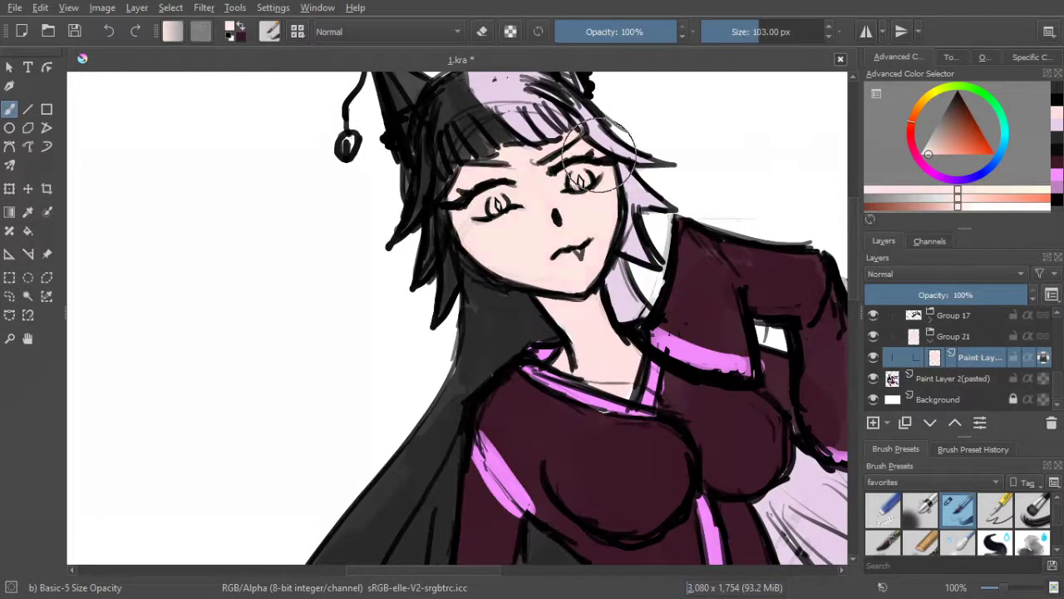
{"action": "mouse_move", "coordinate": [629, 362]}
{"action": "left_mouse_down"}
{"action": "mouse_move", "coordinate": [619, 338]}
{"action": "mouse_move", "coordinate": [583, 342]}
{"action": "left_mouse_up"}
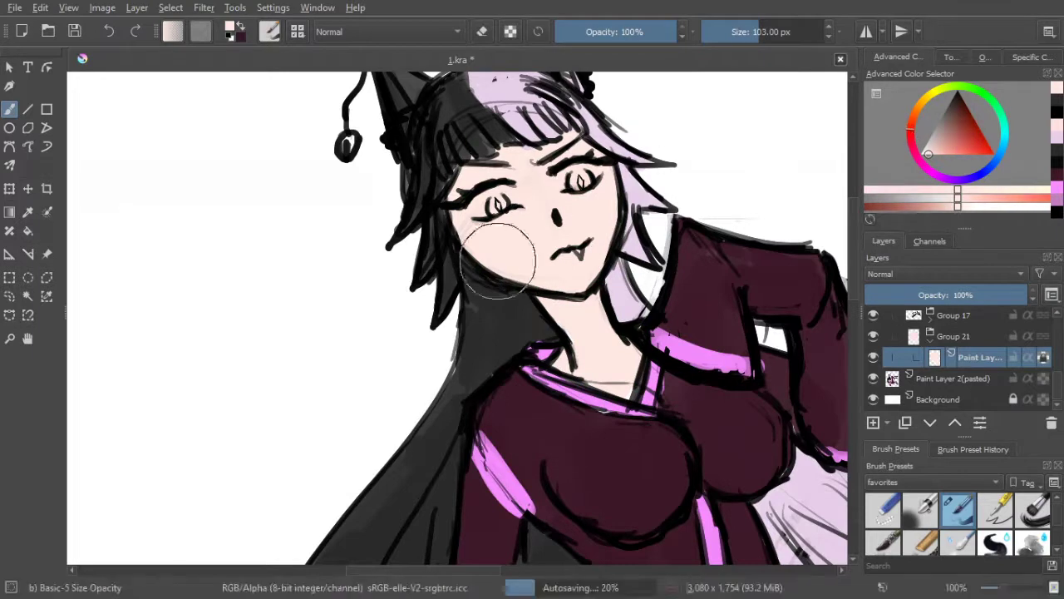
{"action": "scroll", "coordinate": [582, 249], "scroll_direction": "down", "scroll_amount": 1}
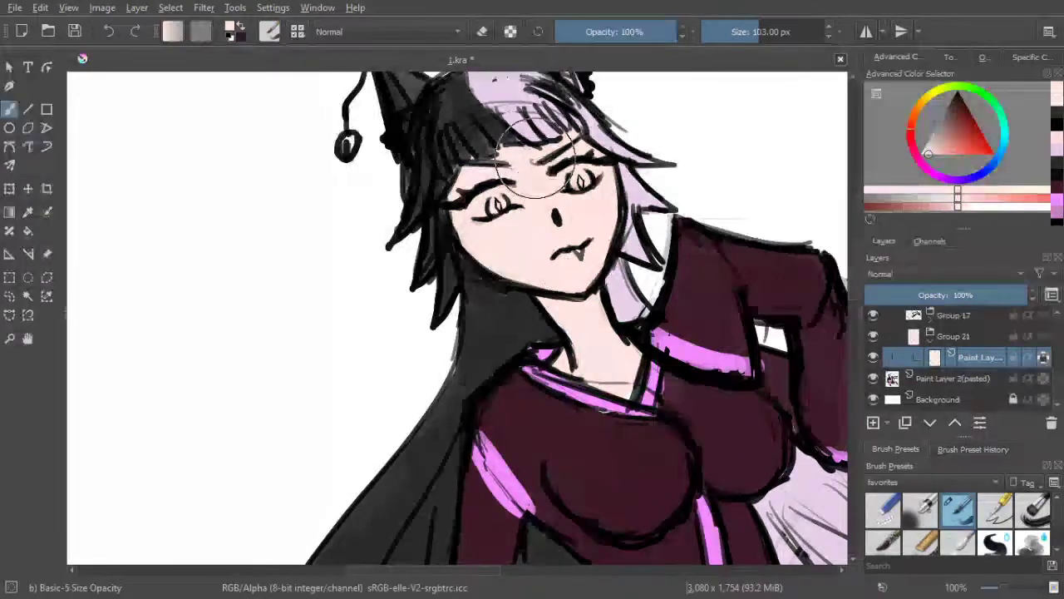
{"action": "scroll", "coordinate": [545, 185], "scroll_direction": "down", "scroll_amount": 3}
{"action": "scroll", "coordinate": [607, 202], "scroll_direction": "down", "scroll_amount": 1}
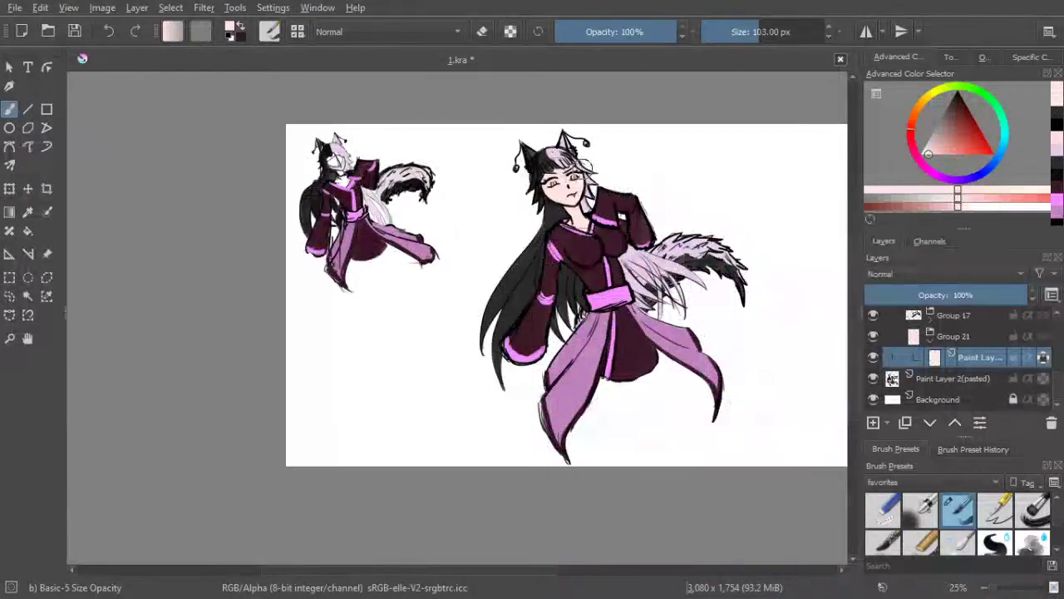
{"action": "scroll", "coordinate": [573, 178], "scroll_direction": "up", "scroll_amount": 1}
{"action": "scroll", "coordinate": [574, 179], "scroll_direction": "up", "scroll_amount": 4}
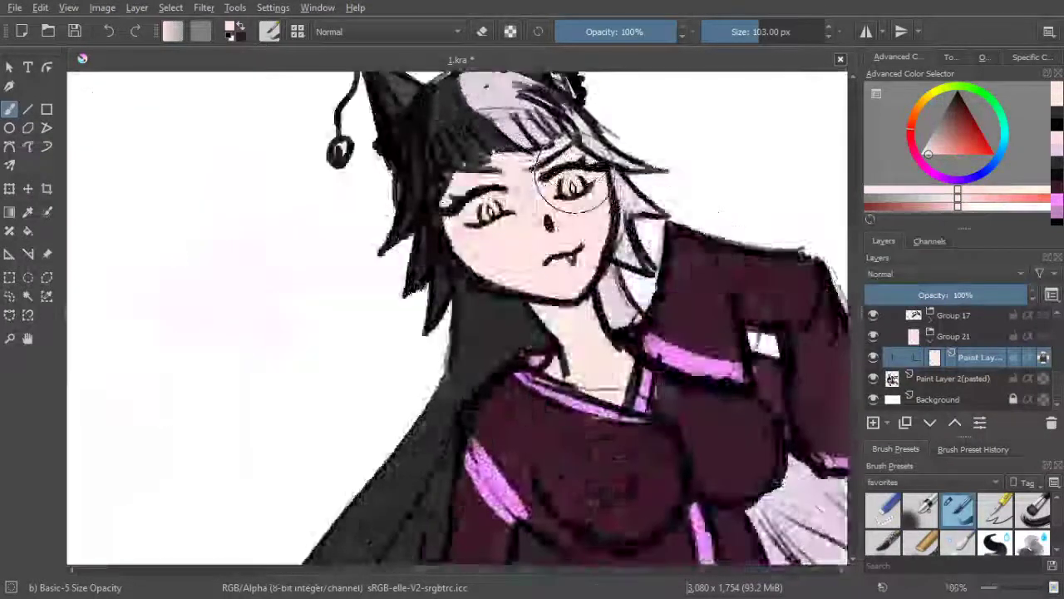
Choose a deeper pink and the Airbrush Soft brush, and add a paint layer with inherited alpha above the skin layer in Group 21
{"action": "left_click", "coordinate": [934, 154]}
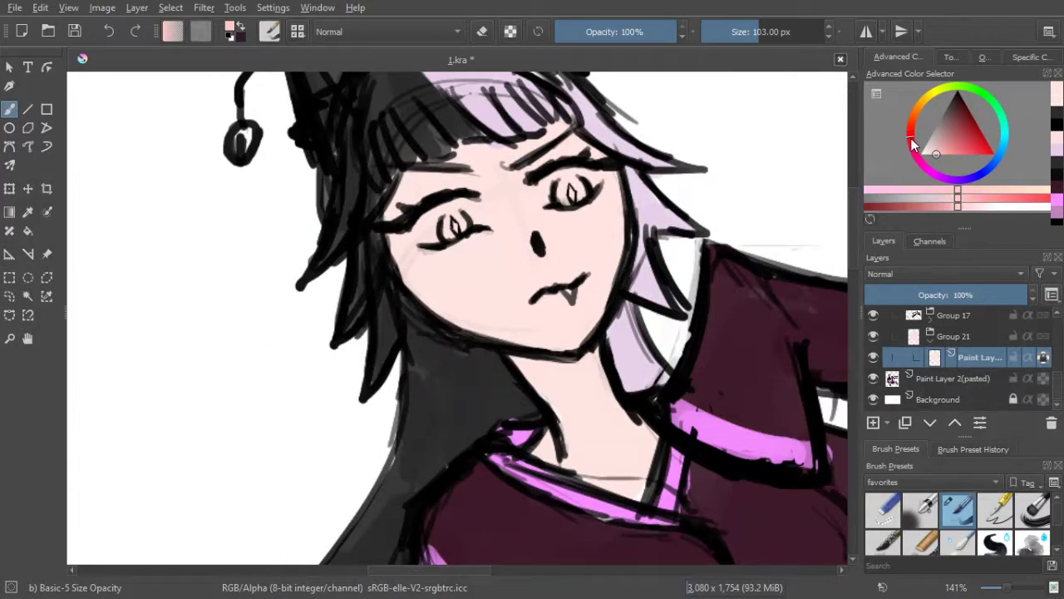
{"action": "key", "text": "bracketleft"}
{"action": "left_click_drag", "start_coordinate": [613, 273], "coordinate": [584, 258]}
{"action": "left_click", "coordinate": [920, 528]}
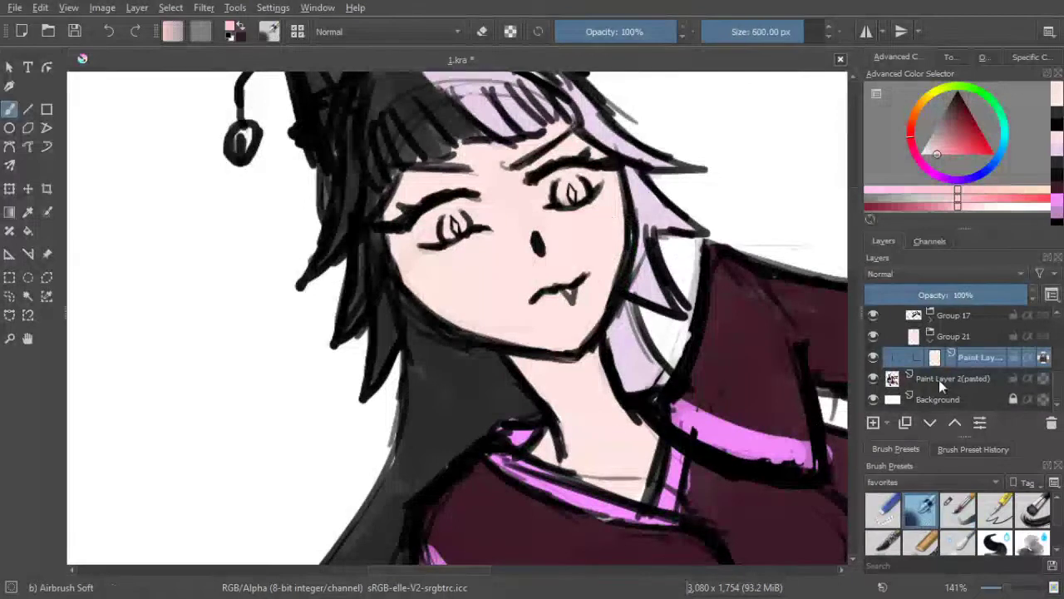
{"action": "key", "text": "Insert"}
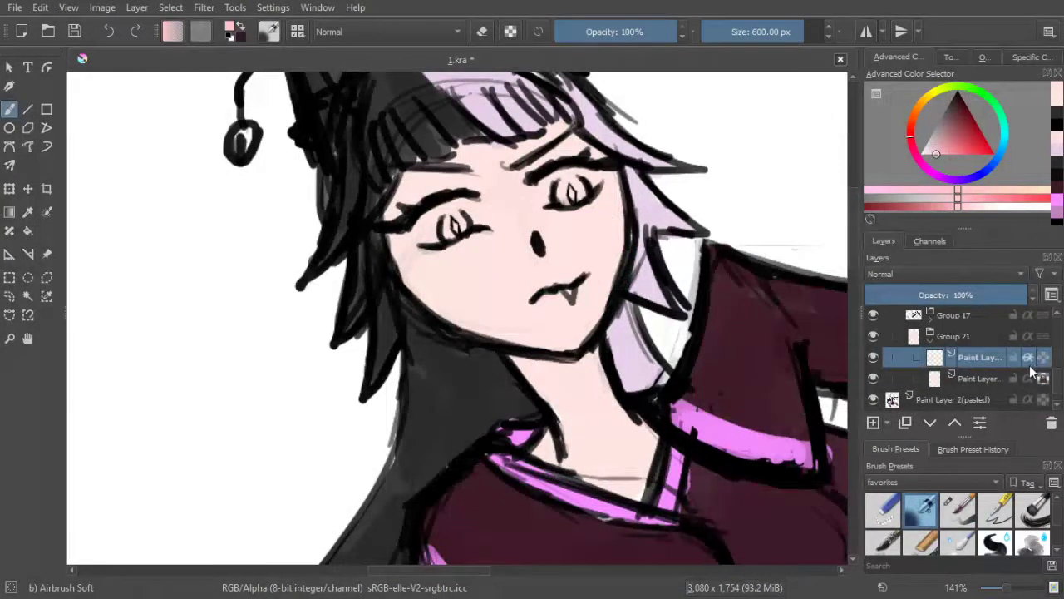
Unlock the skin layer's alpha, set the airbrush to 90 px and paint soft pink blush on both cheeks on the new layer
{"action": "left_click", "coordinate": [1044, 379]}
{"action": "key", "text": "bracketleft"}
{"action": "key", "text": "bracketleft"}
{"action": "key", "text": "bracketleft"}
{"action": "key", "text": "bracketleft"}
{"action": "key", "text": "bracketleft"}
{"action": "key", "text": "bracketleft"}
{"action": "key", "text": "bracketleft"}
{"action": "key", "text": "bracketleft"}
{"action": "key", "text": "bracketleft"}
{"action": "key", "text": "bracketleft"}
{"action": "key", "text": "bracketleft"}
{"action": "key", "text": "bracketleft"}
{"action": "key", "text": "bracketleft"}
{"action": "key", "text": "bracketleft"}
{"action": "key", "text": "bracketleft"}
{"action": "key", "text": "bracketleft"}
{"action": "key", "text": "bracketleft"}
{"action": "key", "text": "bracketleft"}
{"action": "key", "text": "bracketleft"}
{"action": "key", "text": "bracketright"}
{"action": "key", "text": "bracketright"}
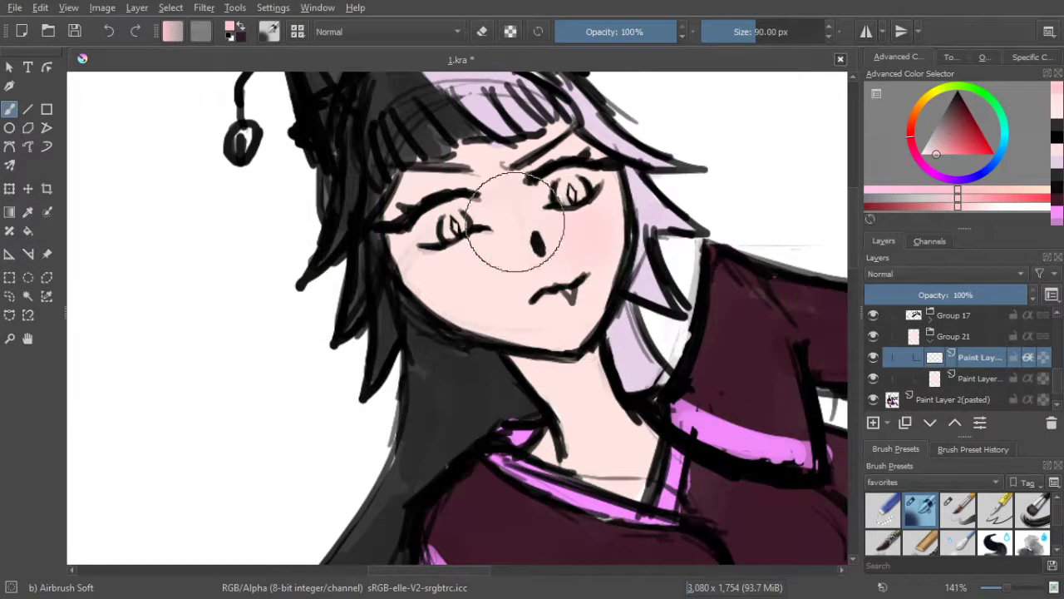
{"action": "mouse_move", "coordinate": [475, 261]}
{"action": "left_mouse_down"}
{"action": "mouse_move", "coordinate": [475, 274]}
{"action": "mouse_move", "coordinate": [501, 264]}
{"action": "mouse_move", "coordinate": [476, 263]}
{"action": "left_mouse_up"}
{"action": "scroll", "coordinate": [754, 246], "scroll_direction": "down", "scroll_amount": 2}
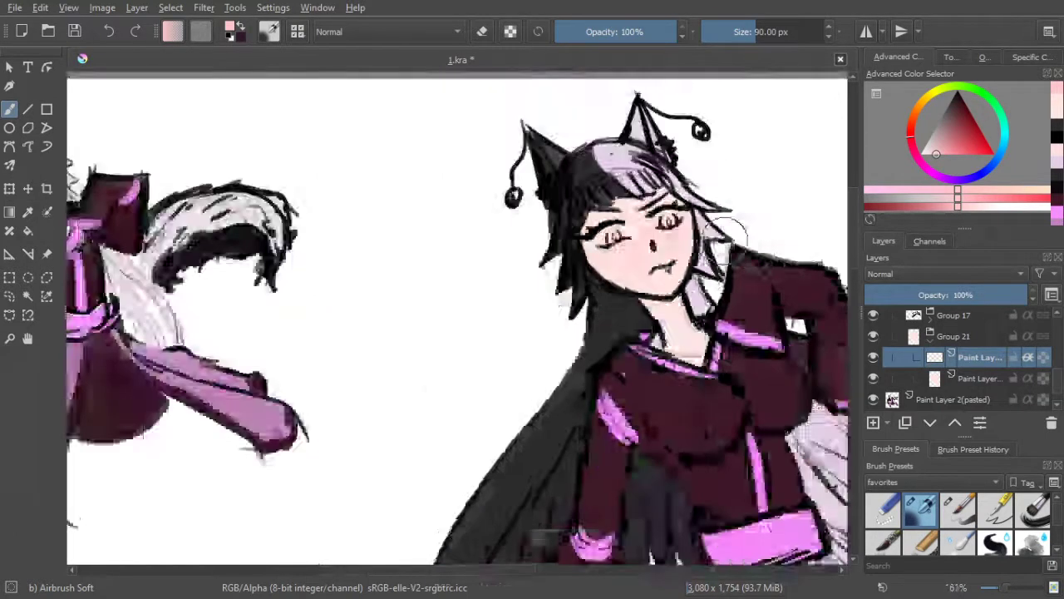
{"action": "scroll", "coordinate": [740, 237], "scroll_direction": "up", "scroll_amount": 1}
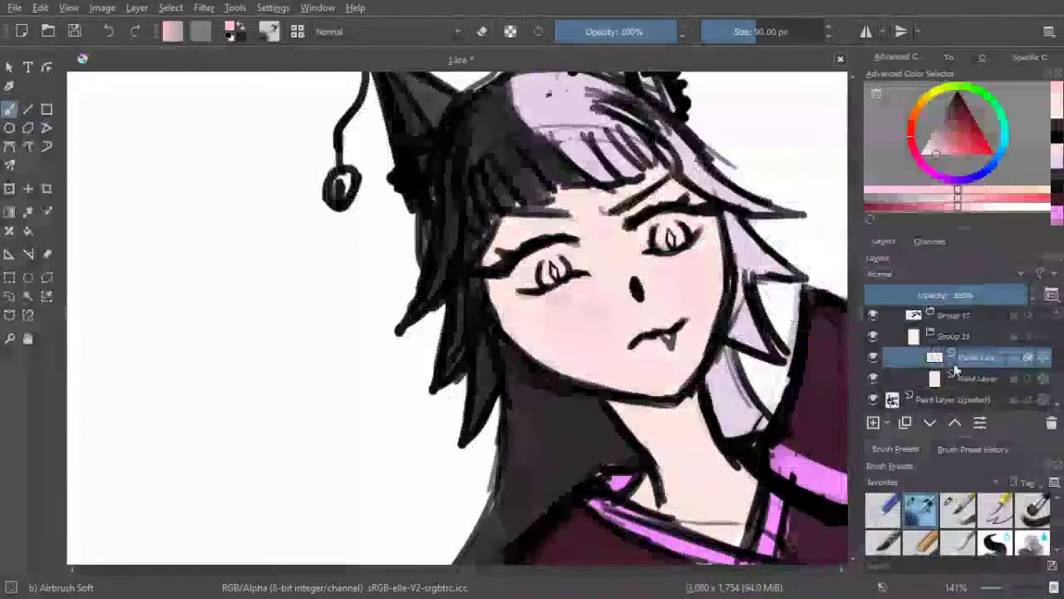
Examine the blushed face and the whole coloured character beside the small reference figure at several zoom levels
{"action": "left_click", "coordinate": [952, 378]}
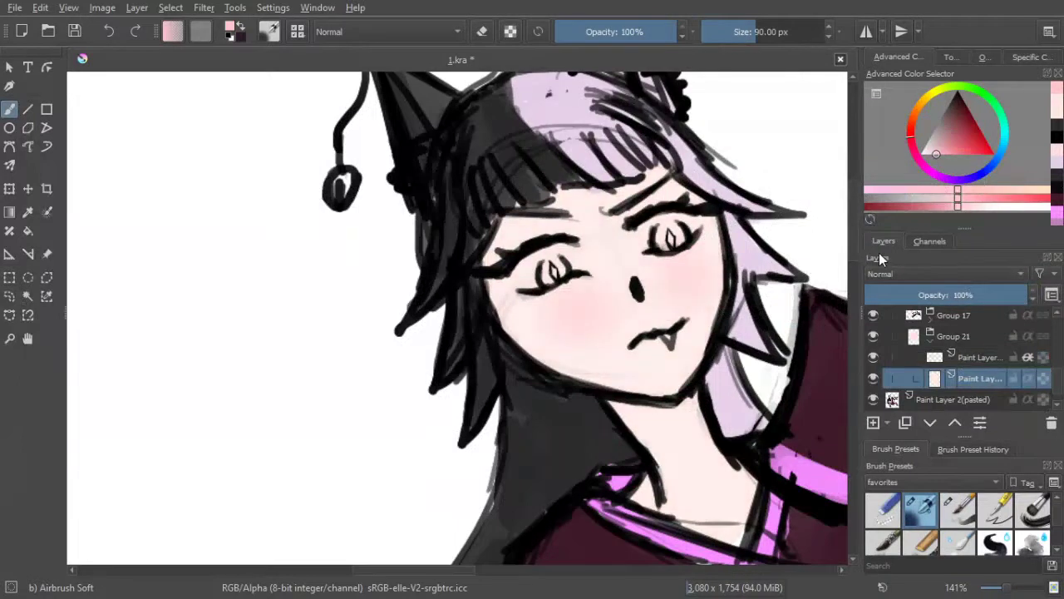
{"action": "scroll", "coordinate": [559, 317], "scroll_direction": "down", "scroll_amount": 3}
{"action": "left_click_drag", "start_coordinate": [563, 318], "coordinate": [492, 263]}
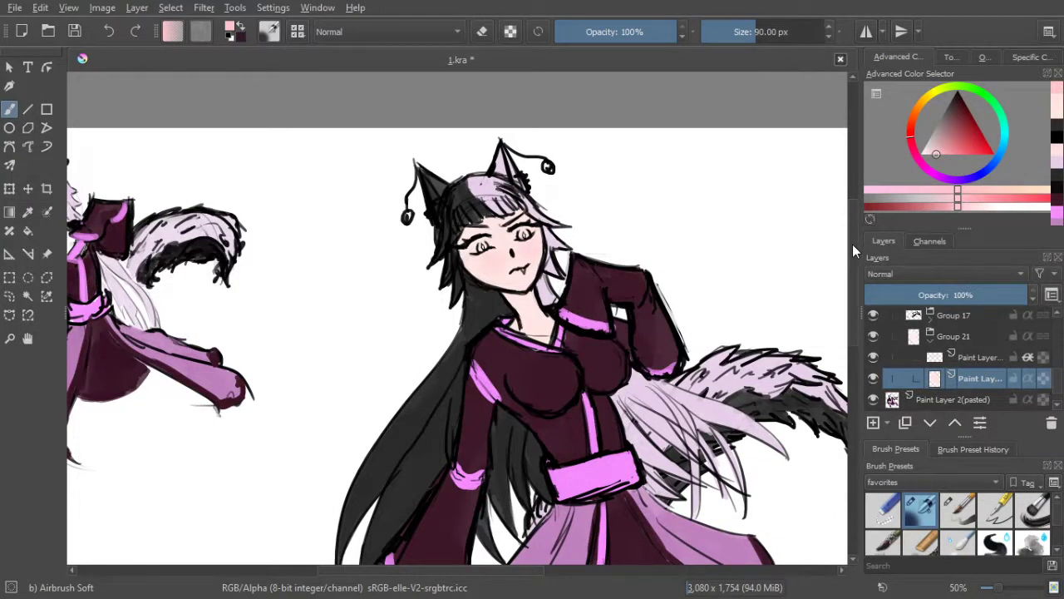
{"action": "left_click_drag", "start_coordinate": [741, 147], "coordinate": [740, 207]}
{"action": "scroll", "coordinate": [593, 365], "scroll_direction": "down", "scroll_amount": 3}
{"action": "left_click_drag", "start_coordinate": [591, 332], "coordinate": [577, 275]}
{"action": "scroll", "coordinate": [570, 300], "scroll_direction": "up", "scroll_amount": 3}
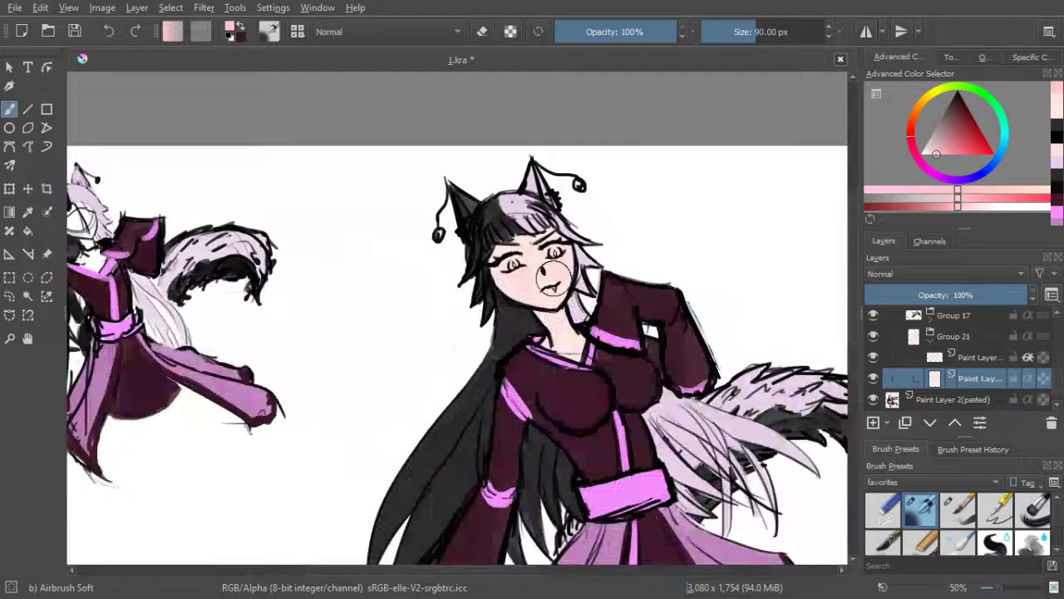
{"action": "scroll", "coordinate": [552, 277], "scroll_direction": "down", "scroll_amount": 2}
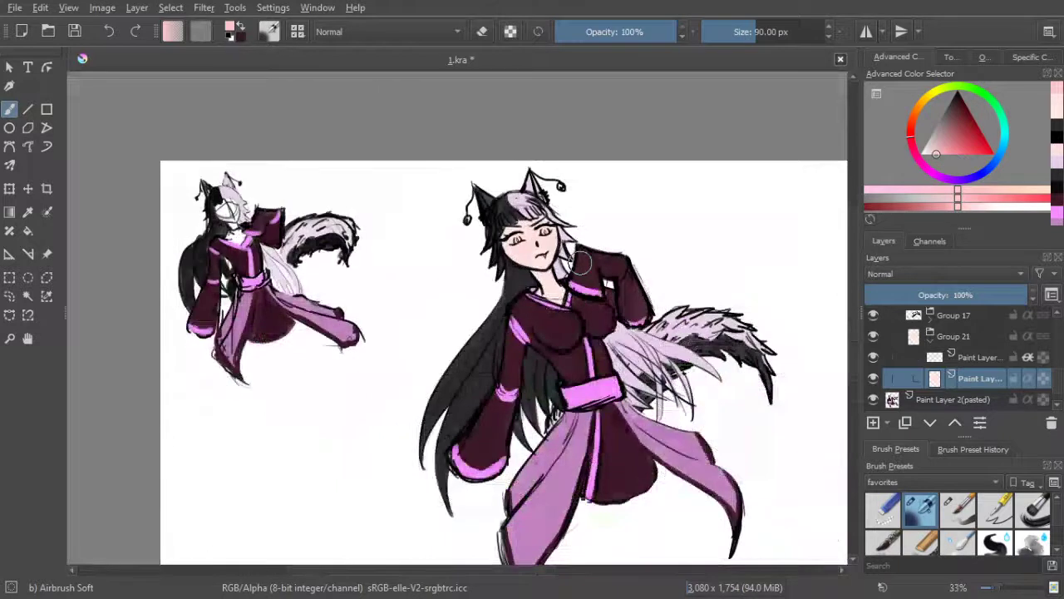
{"action": "scroll", "coordinate": [529, 239], "scroll_direction": "up", "scroll_amount": 2}
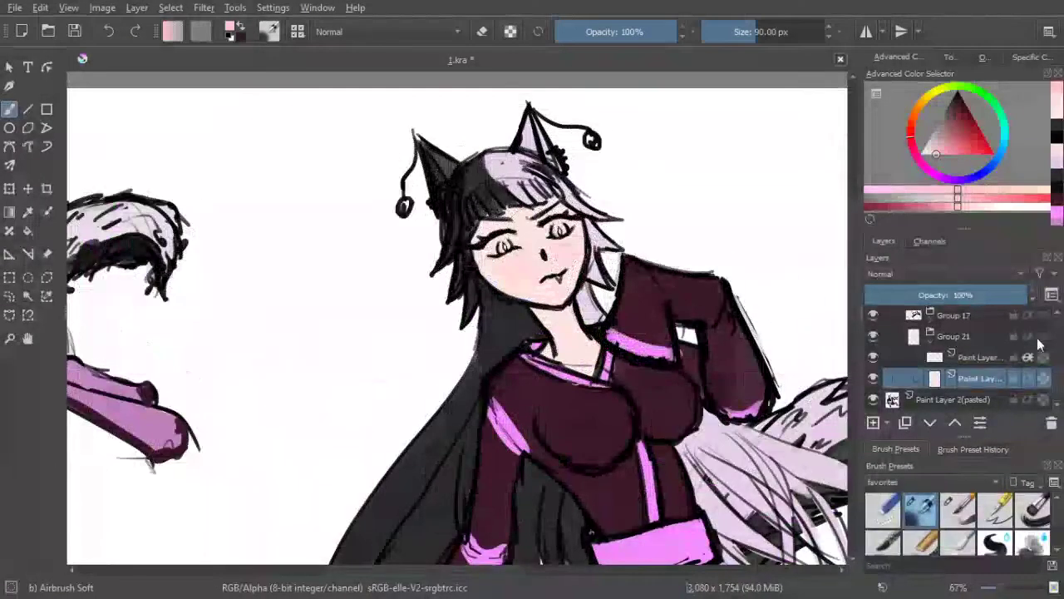
Select the dark hair layer inside Group 12, sample the dark hair colour and reduce the airbrush to 12 px
{"action": "scroll", "coordinate": [956, 366], "scroll_direction": "up", "scroll_amount": 1}
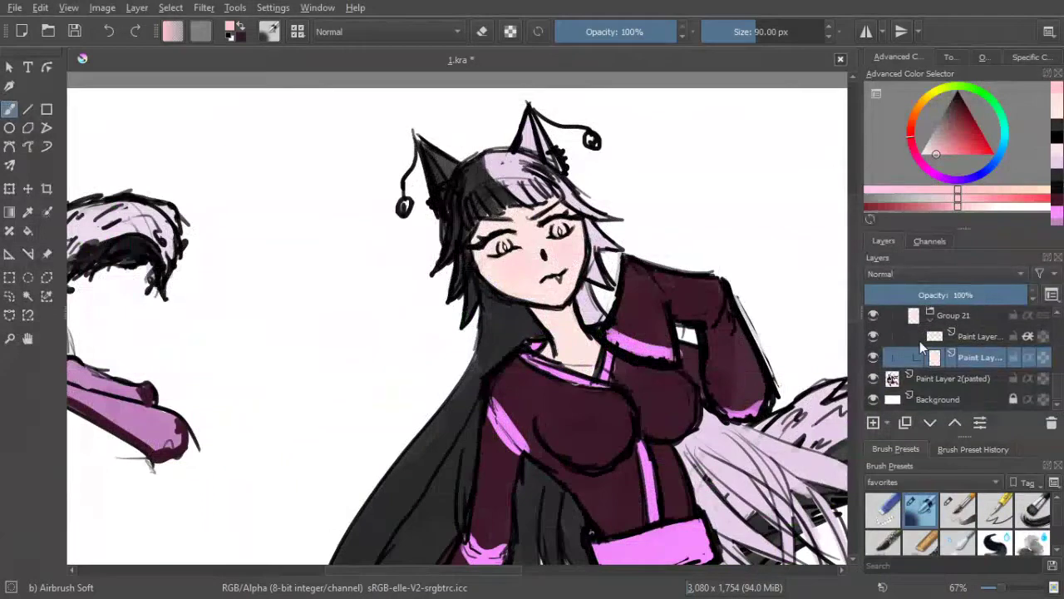
{"action": "scroll", "coordinate": [957, 349], "scroll_direction": "up", "scroll_amount": 1}
{"action": "scroll", "coordinate": [965, 356], "scroll_direction": "down", "scroll_amount": 3}
{"action": "scroll", "coordinate": [955, 369], "scroll_direction": "up", "scroll_amount": 3}
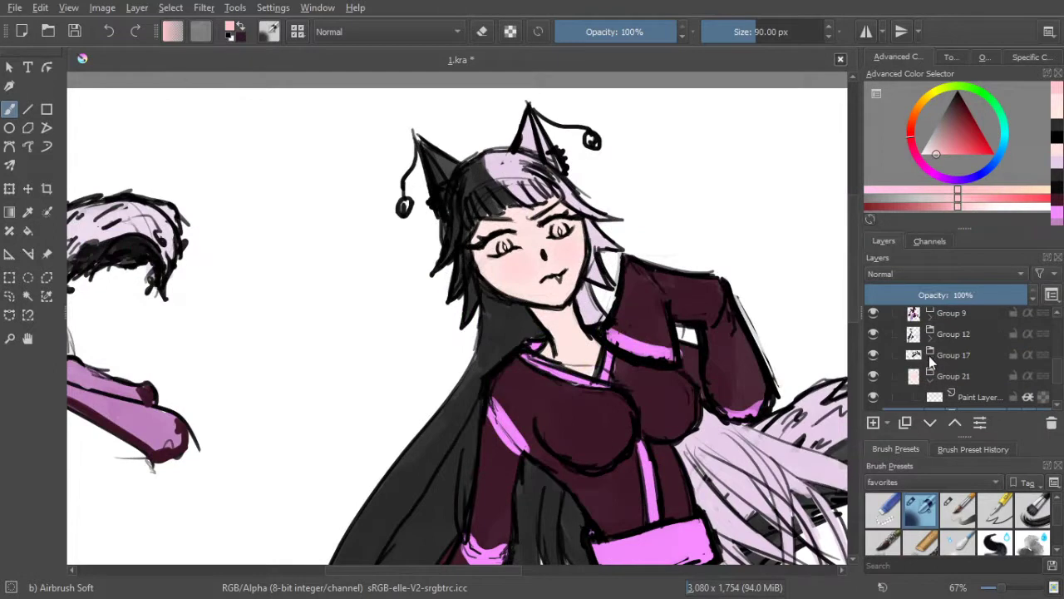
{"action": "left_click", "coordinate": [929, 338]}
{"action": "scroll", "coordinate": [938, 340], "scroll_direction": "down", "scroll_amount": 3}
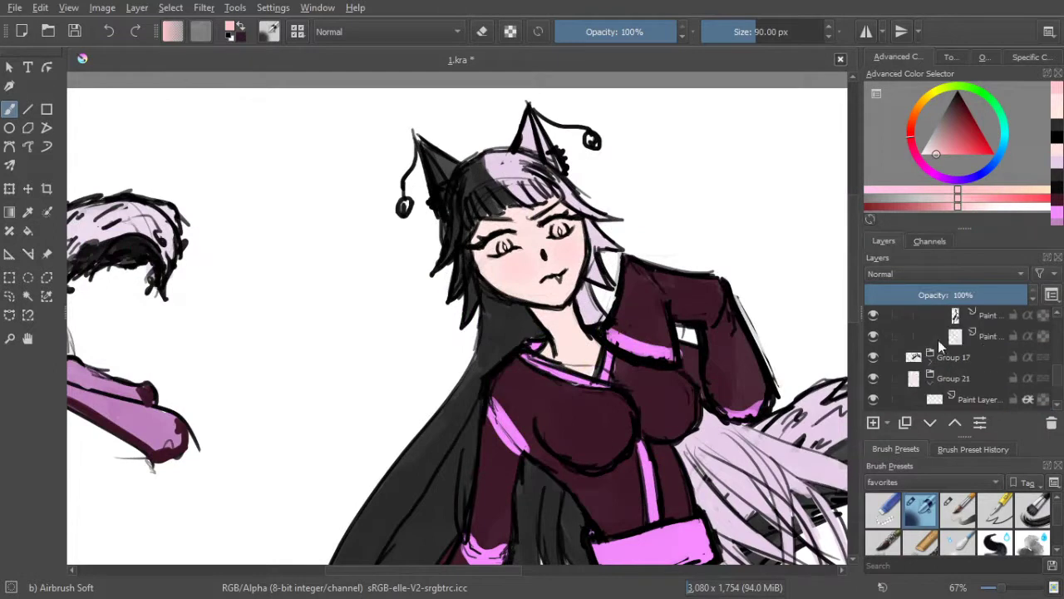
{"action": "left_click", "coordinate": [984, 319]}
{"action": "left_click", "coordinate": [875, 314]}
{"action": "left_click", "coordinate": [873, 316]}
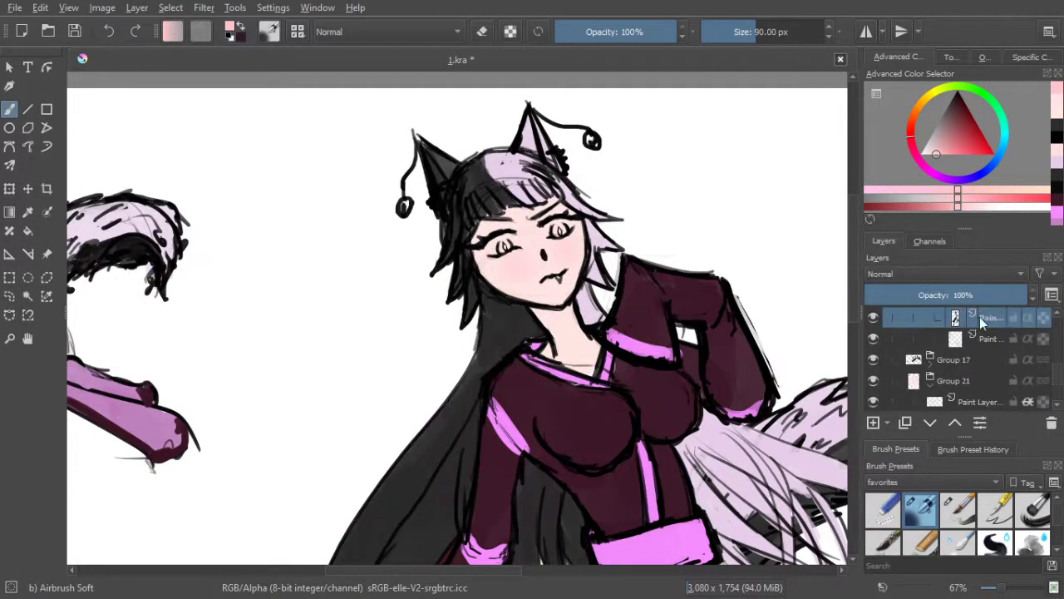
{"action": "left_click", "coordinate": [468, 188], "text": "ctrl"}
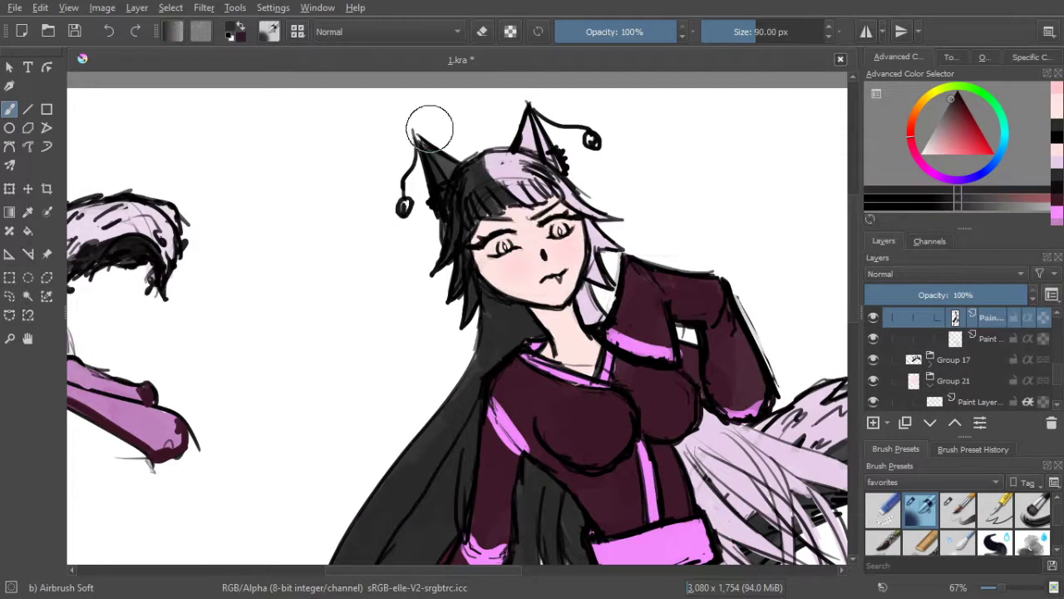
{"action": "left_click_drag", "start_coordinate": [418, 136], "coordinate": [379, 136]}
{"action": "key", "text": "bracketleft"}
{"action": "key", "text": "bracketleft"}
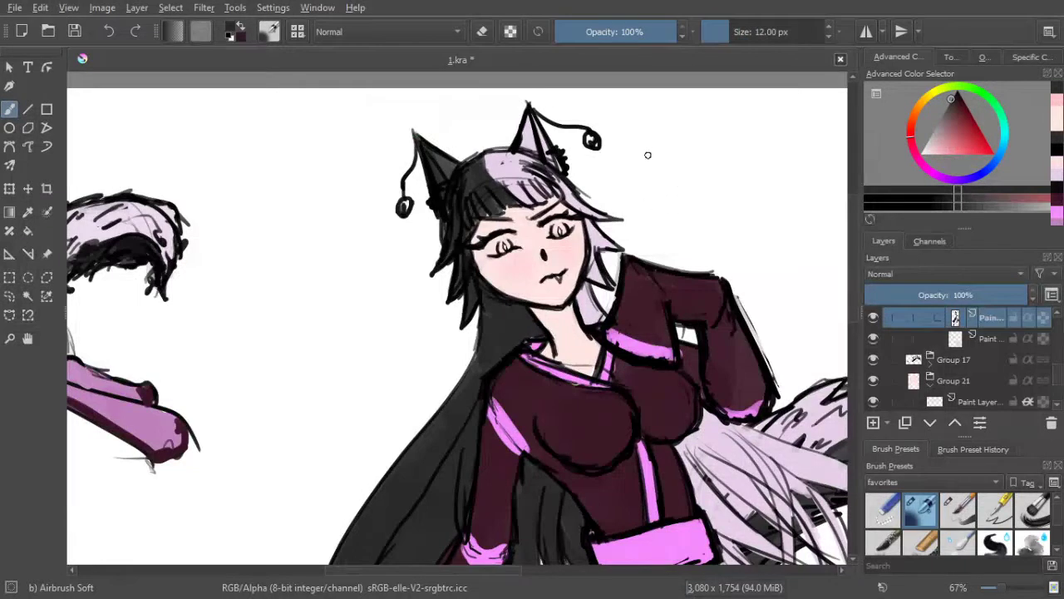
{"action": "left_click_drag", "start_coordinate": [1059, 381], "coordinate": [1059, 377]}
{"action": "left_click", "coordinate": [930, 339]}
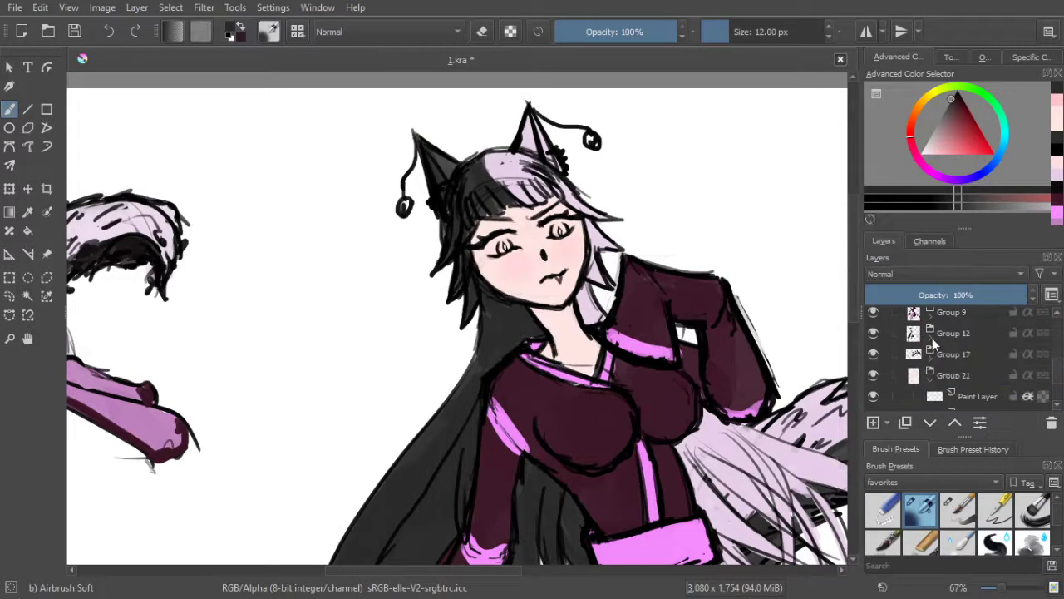
Add a paint layer above the blush layer in Group 21, sample the neck's skin colour and choose a darker dusty red for shadows
{"action": "left_click", "coordinate": [956, 395]}
{"action": "scroll", "coordinate": [956, 366], "scroll_direction": "down", "scroll_amount": 1}
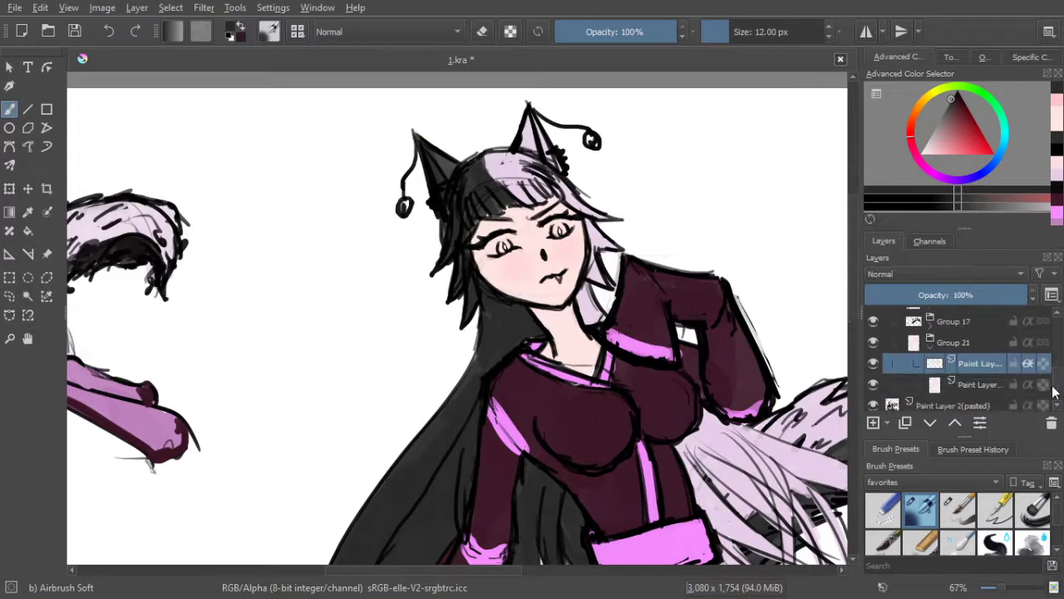
{"action": "left_click", "coordinate": [873, 423]}
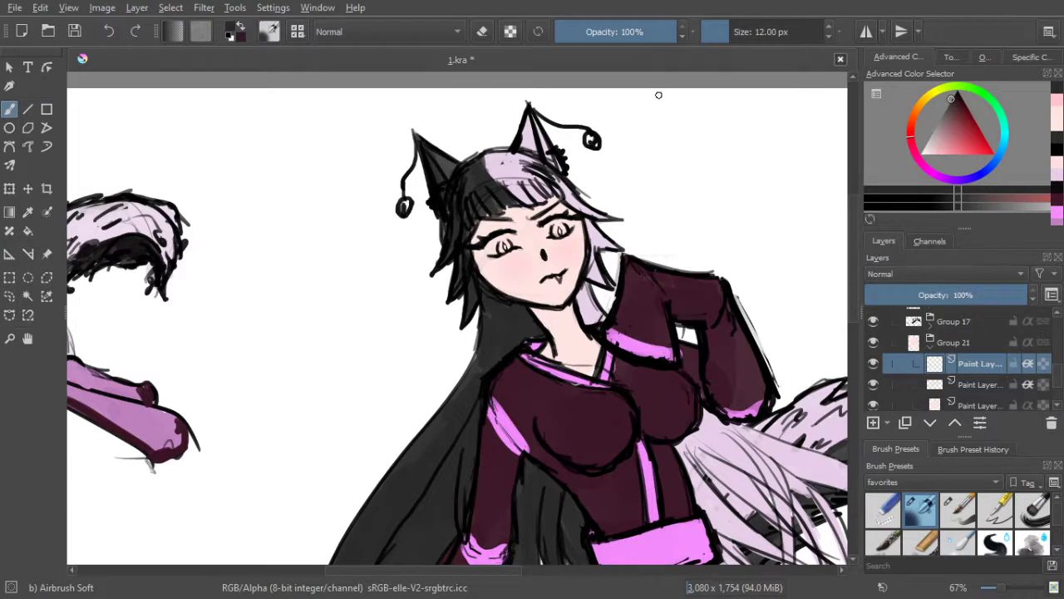
{"action": "left_click_drag", "start_coordinate": [600, 209], "coordinate": [610, 186]}
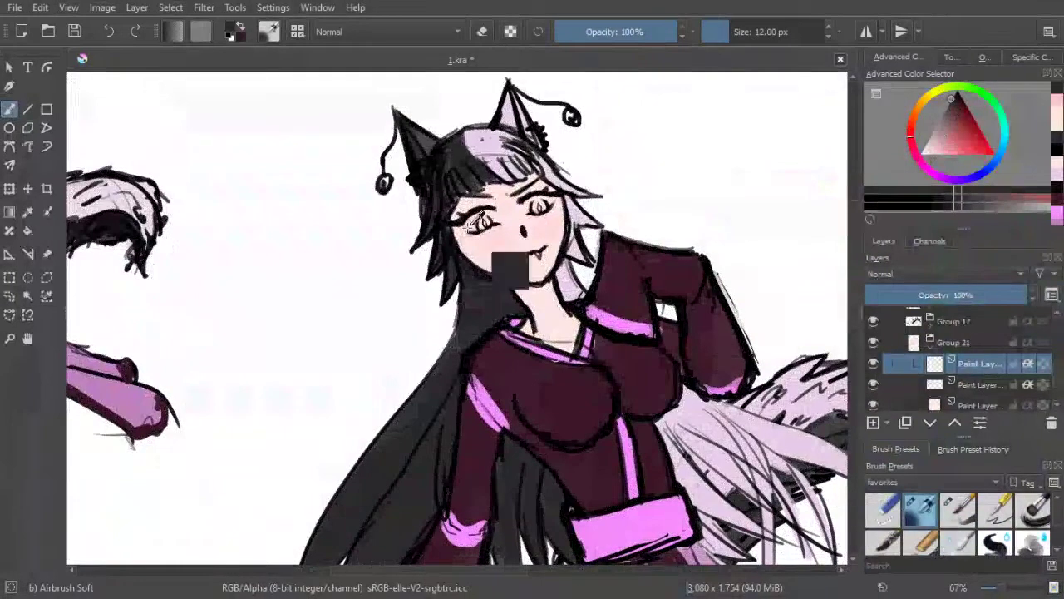
{"action": "left_click", "coordinate": [551, 307], "text": "ctrl"}
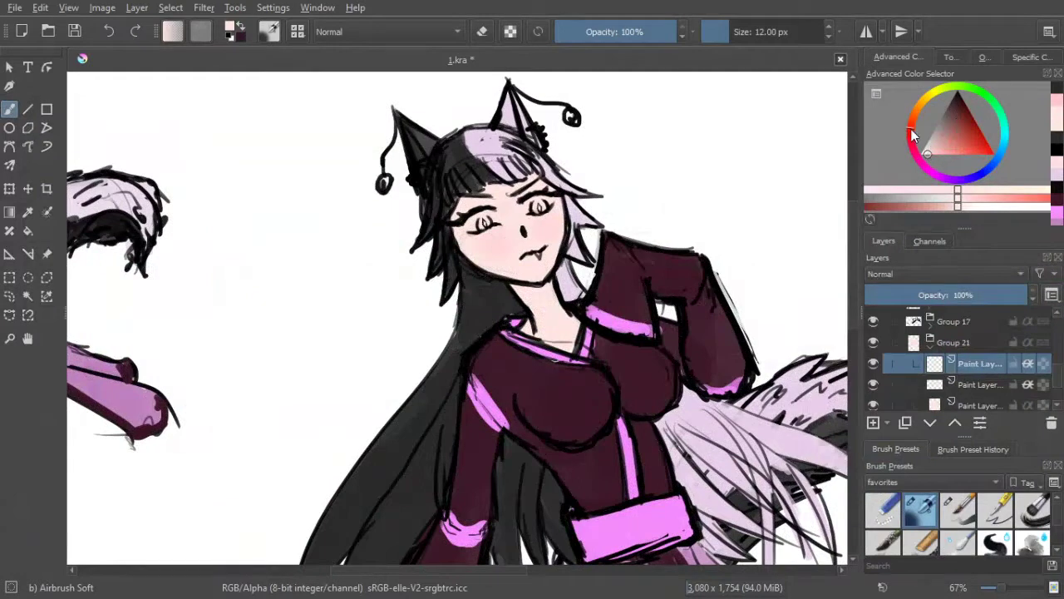
{"action": "left_click", "coordinate": [953, 134]}
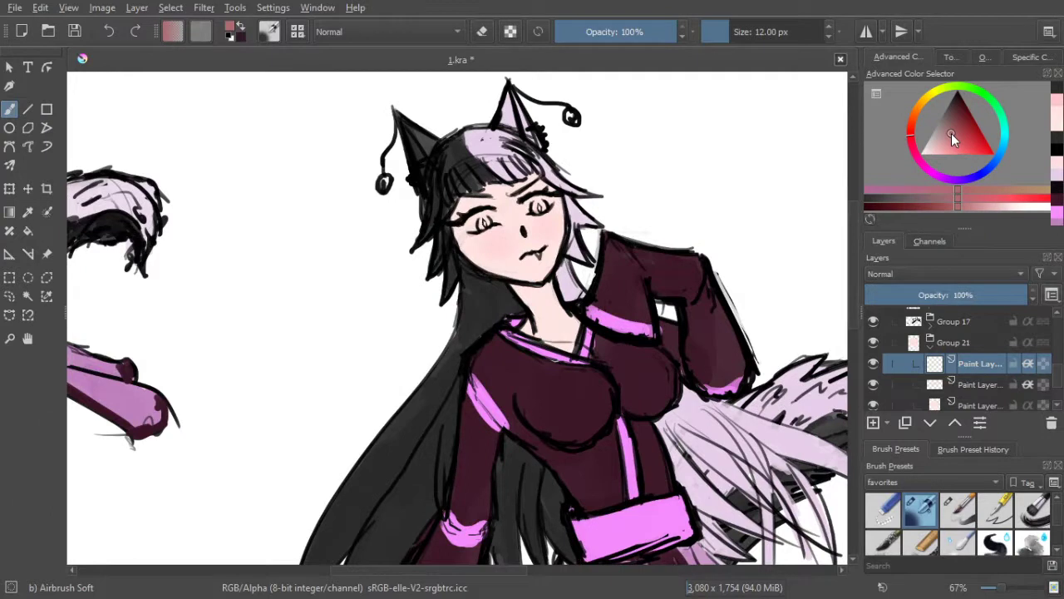
Try a shadow stroke along the black-hair side of the forehead with the airbrush at 22 px
{"action": "key", "text": "bracketright"}
{"action": "key", "text": "bracketright"}
{"action": "key", "text": "bracketright"}
{"action": "key", "text": "bracketright"}
{"action": "key", "text": "bracketright"}
{"action": "key", "text": "bracketright"}
{"action": "key", "text": "bracketright"}
{"action": "key", "text": "bracketright"}
{"action": "key", "text": "bracketright"}
{"action": "left_click_drag", "start_coordinate": [451, 224], "coordinate": [479, 180]}
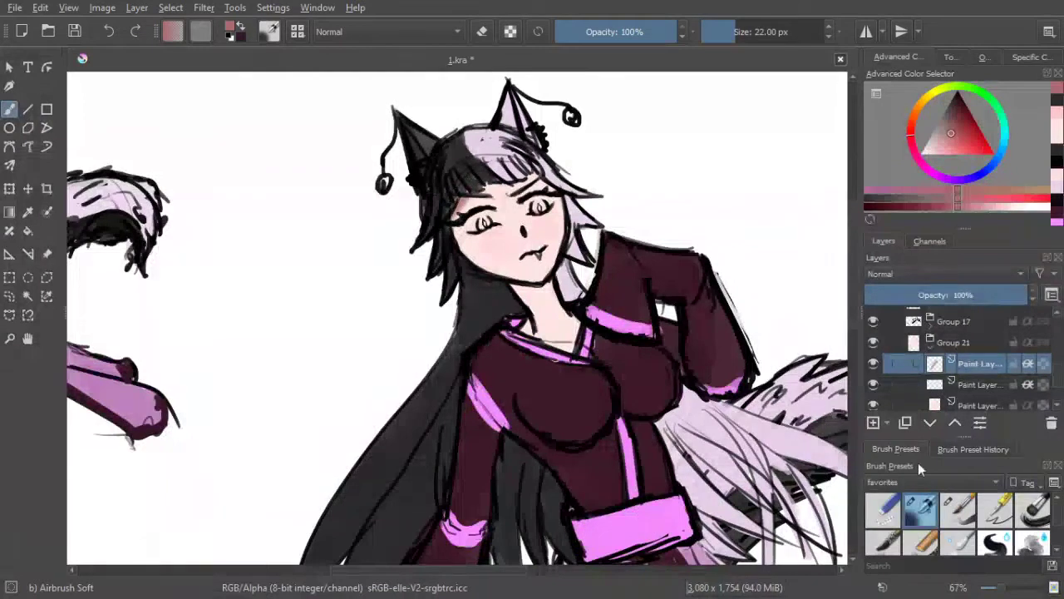
Choose the Basic-5 Size Opacity brush at 30 px and paint the fringe's shadow across the forehead
{"action": "left_click", "coordinate": [958, 509]}
{"action": "key", "text": "bracketleft"}
{"action": "key", "text": "bracketleft"}
{"action": "key", "text": "bracketleft"}
{"action": "key", "text": "bracketleft"}
{"action": "key", "text": "bracketleft"}
{"action": "key", "text": "bracketleft"}
{"action": "key", "text": "bracketleft"}
{"action": "key", "text": "bracketleft"}
{"action": "key", "text": "bracketleft"}
{"action": "key", "text": "bracketleft"}
{"action": "mouse_move", "coordinate": [479, 188]}
{"action": "left_mouse_down"}
{"action": "mouse_move", "coordinate": [510, 172]}
{"action": "mouse_move", "coordinate": [526, 178]}
{"action": "mouse_move", "coordinate": [507, 180]}
{"action": "left_mouse_up"}
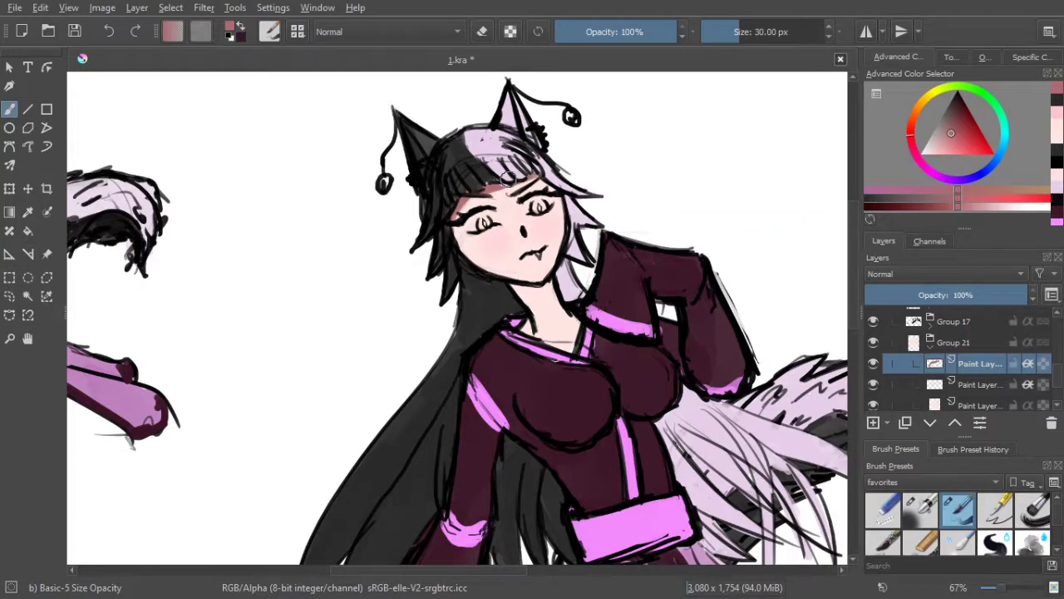
{"action": "scroll", "coordinate": [466, 124], "scroll_direction": "up", "scroll_amount": 5}
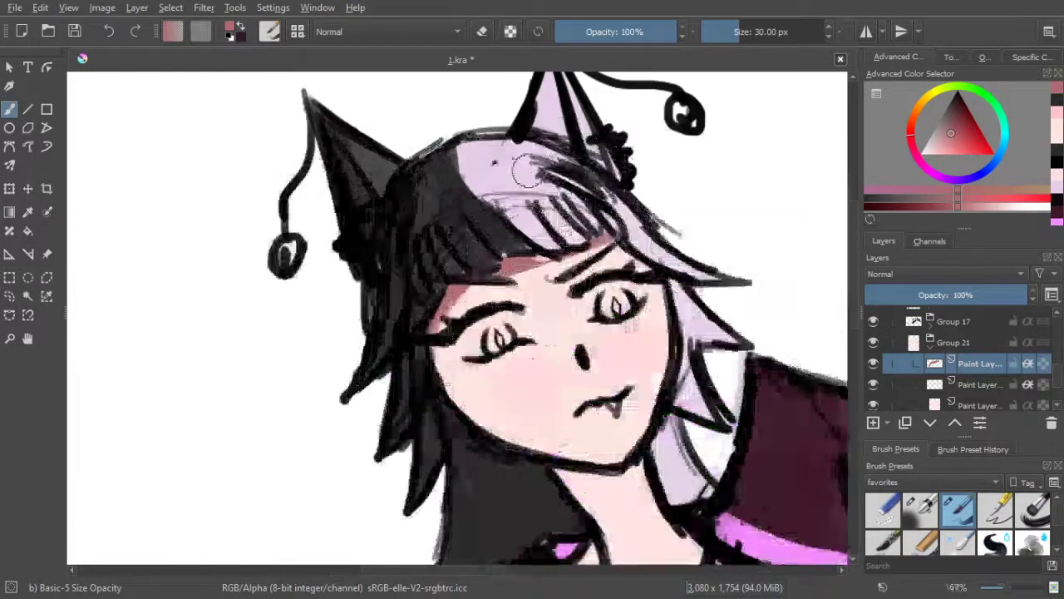
{"action": "left_click_drag", "start_coordinate": [550, 192], "coordinate": [557, 176]}
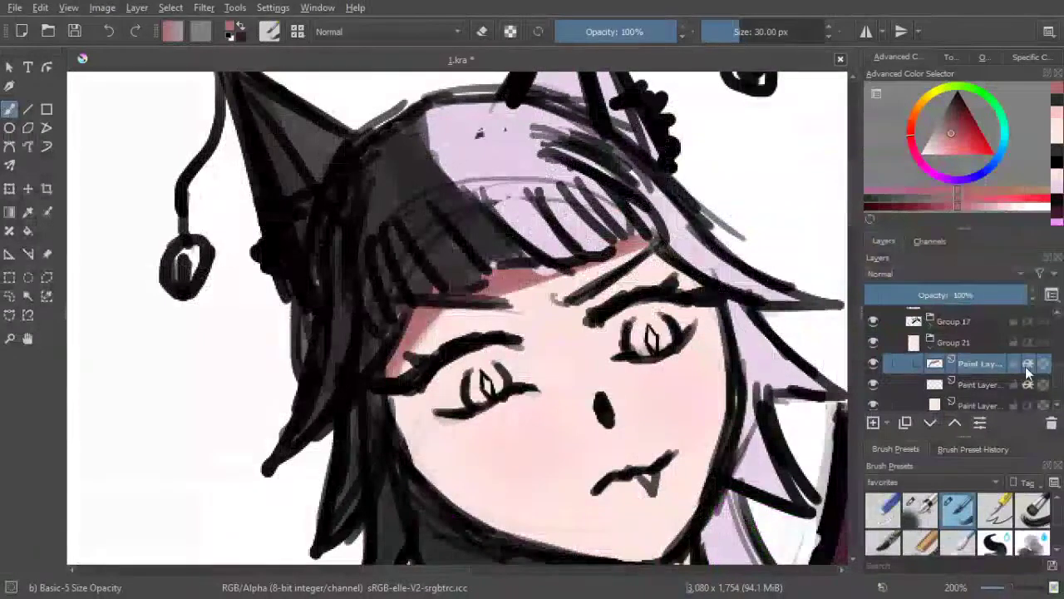
Extend the shadow beneath the lilac side of the fringe and down the black-hair side of the face to the jaw
{"action": "left_click", "coordinate": [1031, 365]}
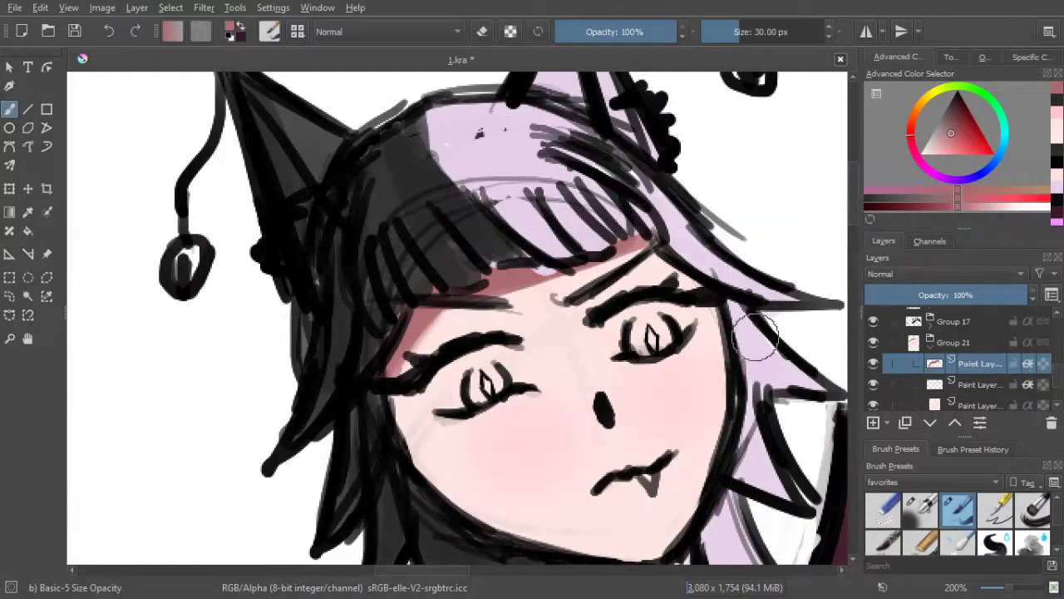
{"action": "scroll", "coordinate": [584, 249], "scroll_direction": "down", "scroll_amount": 2}
{"action": "mouse_move", "coordinate": [580, 267]}
{"action": "left_mouse_down"}
{"action": "mouse_move", "coordinate": [640, 242]}
{"action": "mouse_move", "coordinate": [666, 246]}
{"action": "left_mouse_up"}
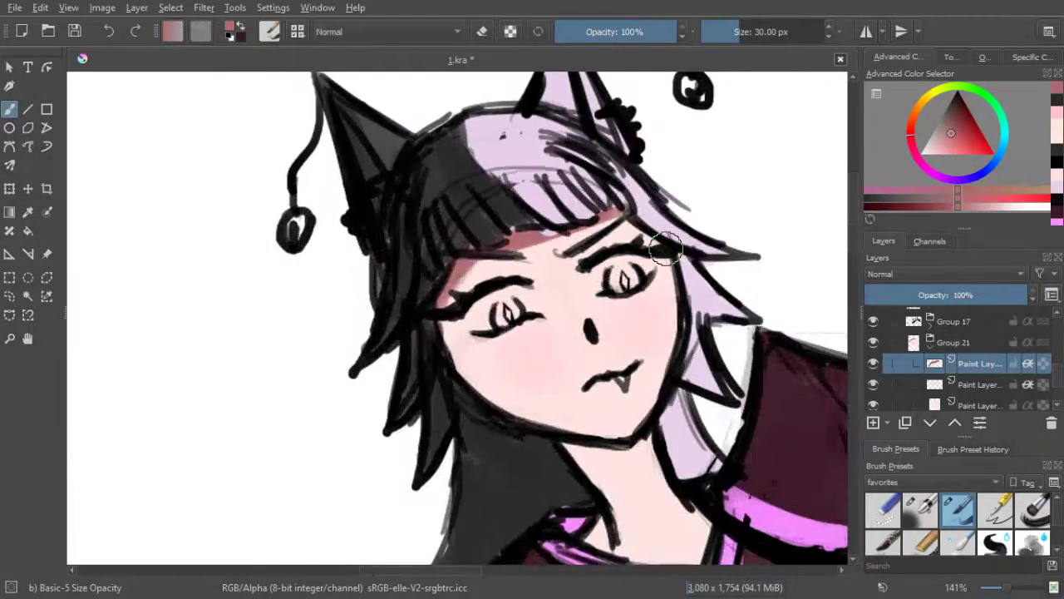
{"action": "mouse_move", "coordinate": [622, 214]}
{"action": "left_mouse_down"}
{"action": "mouse_move", "coordinate": [675, 244]}
{"action": "mouse_move", "coordinate": [651, 237]}
{"action": "mouse_move", "coordinate": [689, 198]}
{"action": "mouse_move", "coordinate": [666, 203]}
{"action": "mouse_move", "coordinate": [674, 217]}
{"action": "left_mouse_up"}
{"action": "left_click_drag", "start_coordinate": [653, 261], "coordinate": [644, 205]}
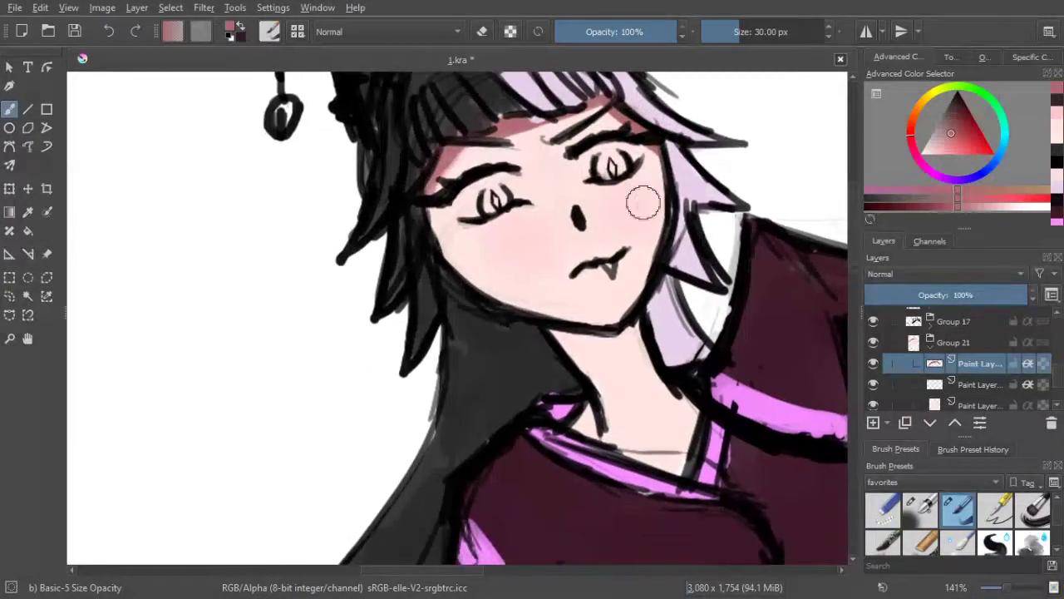
{"action": "mouse_move", "coordinate": [401, 210]}
{"action": "left_mouse_down"}
{"action": "mouse_move", "coordinate": [434, 214]}
{"action": "mouse_move", "coordinate": [435, 195]}
{"action": "mouse_move", "coordinate": [447, 241]}
{"action": "mouse_move", "coordinate": [431, 190]}
{"action": "mouse_move", "coordinate": [453, 275]}
{"action": "mouse_move", "coordinate": [425, 175]}
{"action": "left_mouse_up"}
{"action": "mouse_move", "coordinate": [458, 274]}
{"action": "left_mouse_down"}
{"action": "mouse_move", "coordinate": [567, 338]}
{"action": "mouse_move", "coordinate": [494, 300]}
{"action": "mouse_move", "coordinate": [504, 304]}
{"action": "mouse_move", "coordinate": [441, 249]}
{"action": "left_mouse_up"}
{"action": "left_click", "coordinate": [481, 32]}
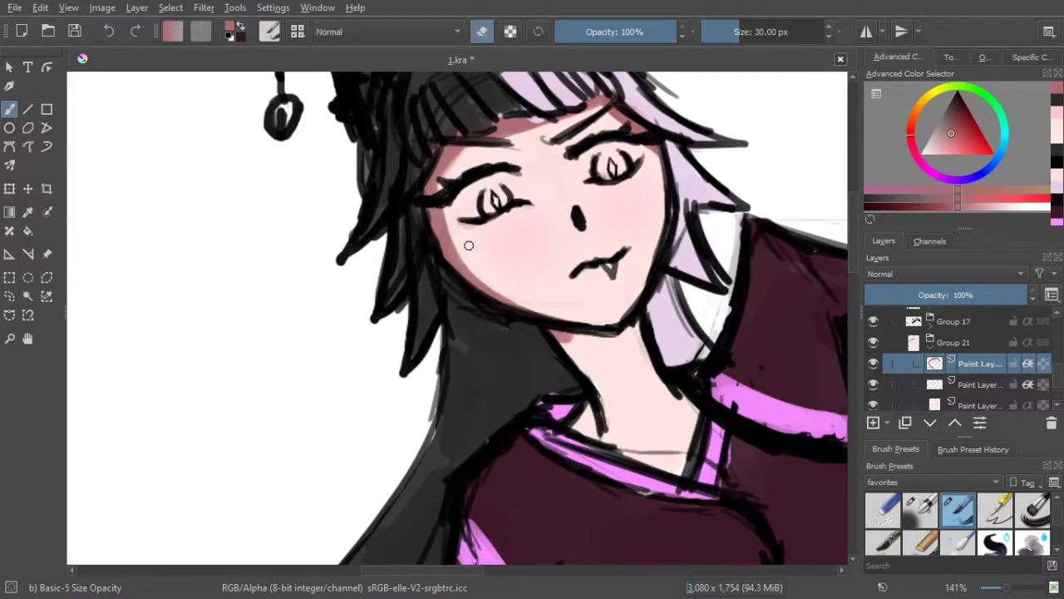
{"action": "left_click", "coordinate": [482, 32]}
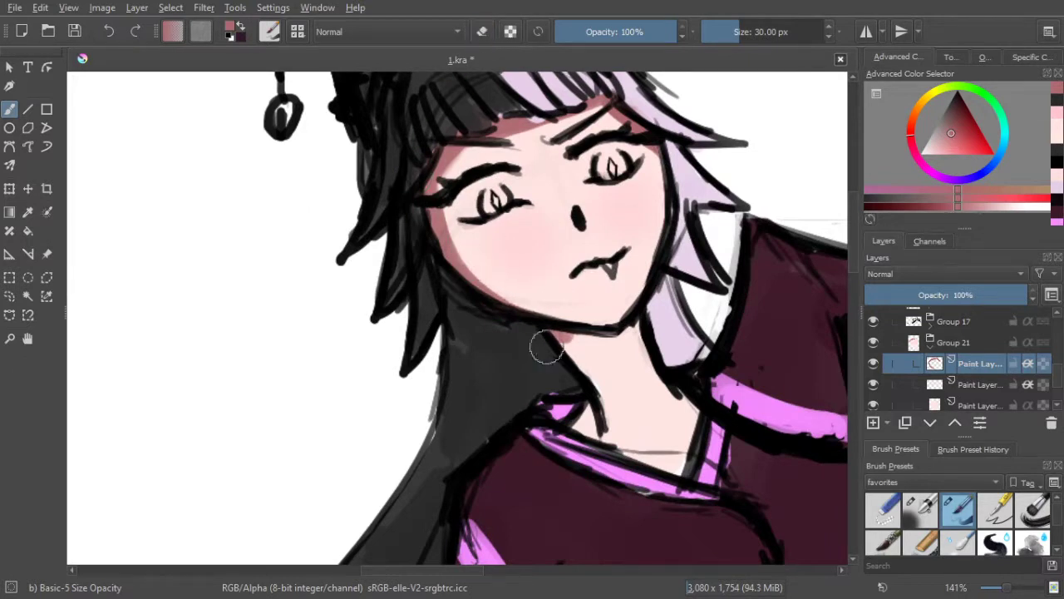
Reduce the brush to 8 px, then outline and fill the chin's cast shadow on the upper neck
{"action": "key", "text": "bracketleft"}
{"action": "key", "text": "bracketleft"}
{"action": "key", "text": "bracketleft"}
{"action": "key", "text": "bracketleft"}
{"action": "key", "text": "bracketleft"}
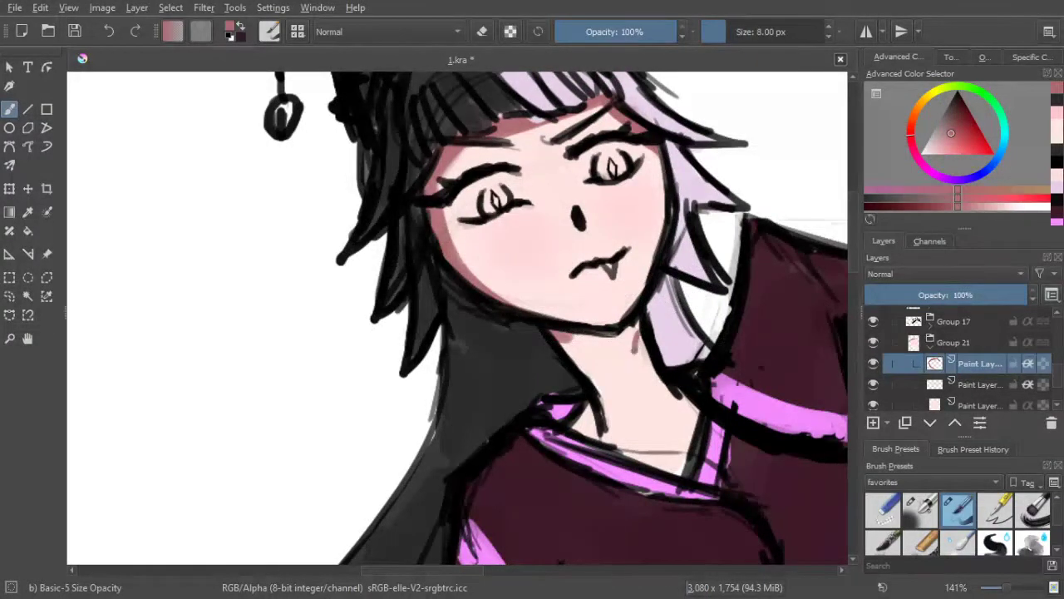
{"action": "mouse_move", "coordinate": [629, 354]}
{"action": "left_mouse_down"}
{"action": "mouse_move", "coordinate": [640, 370]}
{"action": "mouse_move", "coordinate": [588, 385]}
{"action": "left_mouse_up"}
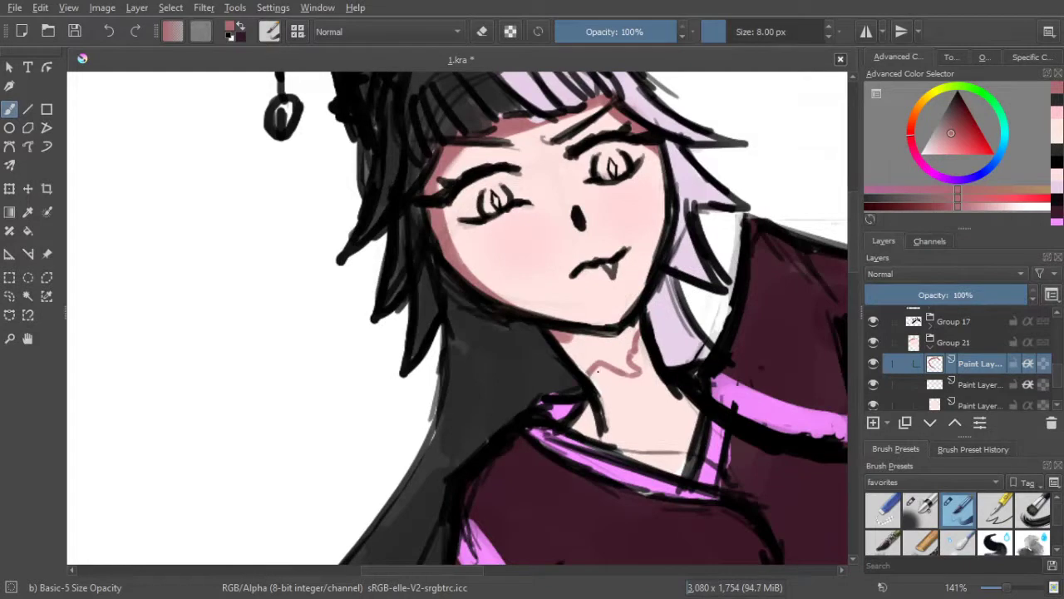
{"action": "mouse_move", "coordinate": [589, 371]}
{"action": "left_mouse_down"}
{"action": "mouse_move", "coordinate": [572, 339]}
{"action": "mouse_move", "coordinate": [594, 363]}
{"action": "left_mouse_up"}
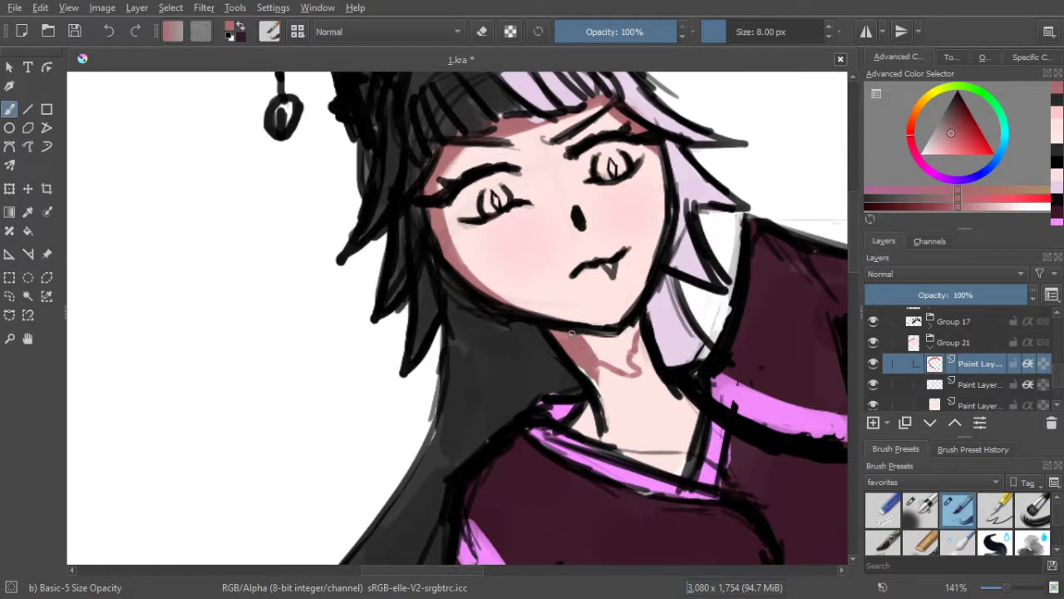
{"action": "mouse_move", "coordinate": [632, 371]}
{"action": "left_mouse_down"}
{"action": "mouse_move", "coordinate": [575, 334]}
{"action": "mouse_move", "coordinate": [592, 346]}
{"action": "mouse_move", "coordinate": [630, 334]}
{"action": "left_mouse_up"}
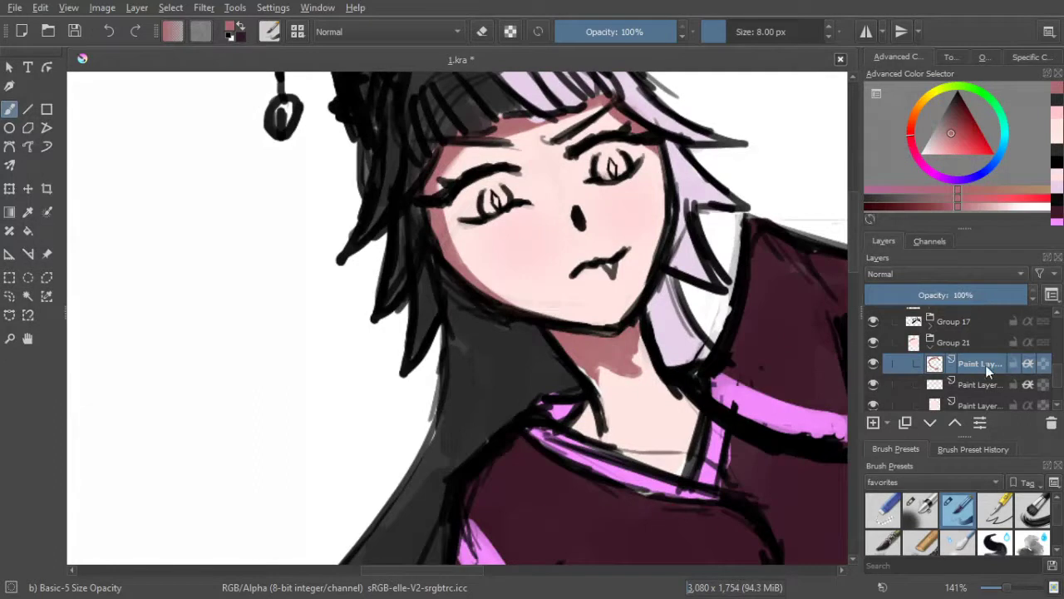
Select the base skin layer in Group 21, sample the skin colour and touch up the neck edge beside the chin shadow
{"action": "left_click", "coordinate": [975, 405]}
{"action": "left_click", "coordinate": [647, 400], "text": "ctrl"}
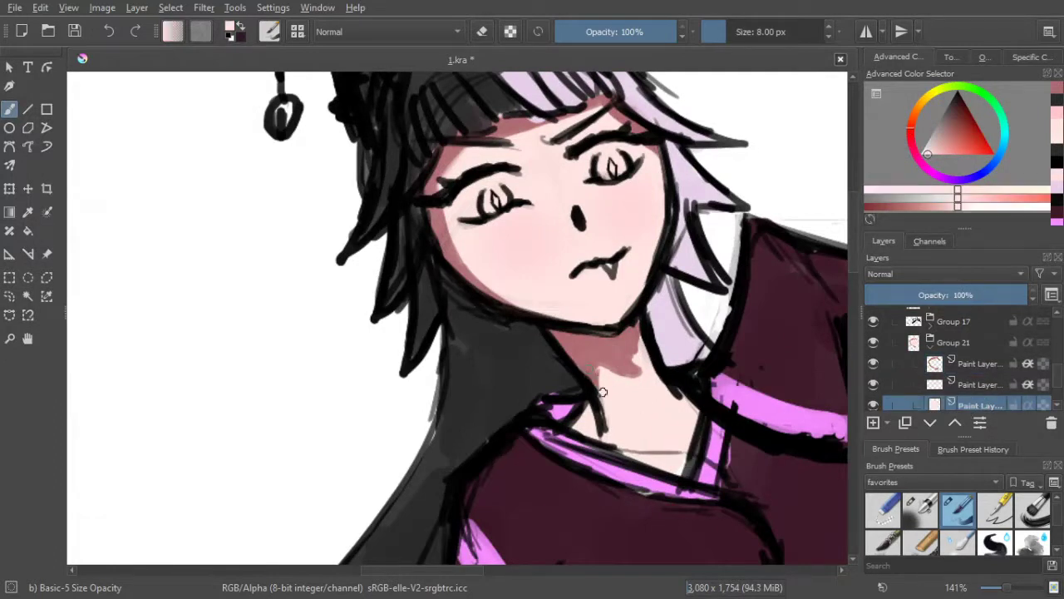
{"action": "left_click_drag", "start_coordinate": [598, 370], "coordinate": [597, 366]}
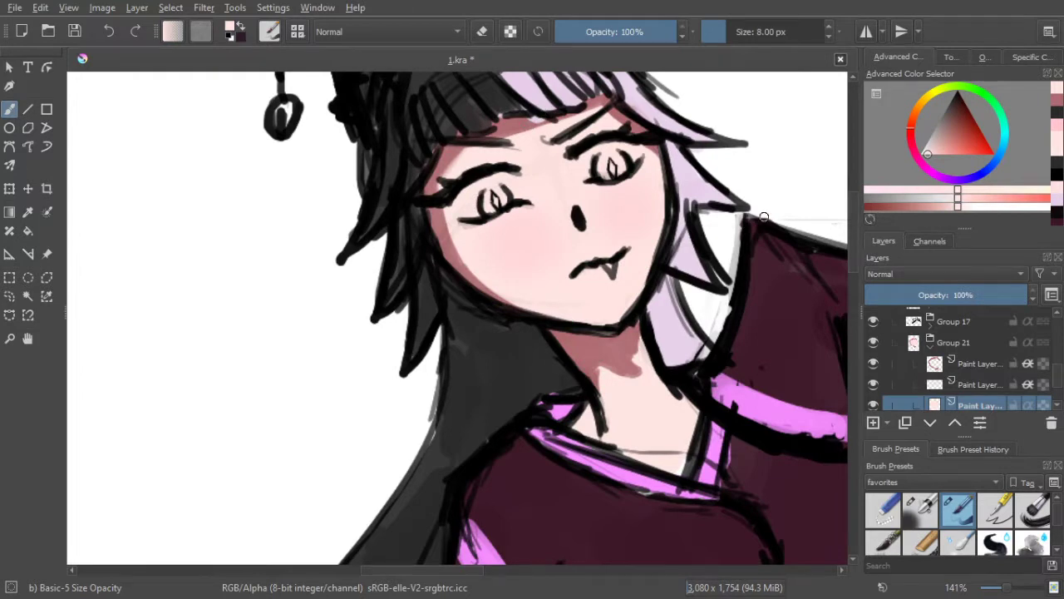
Select the lower paint layer of Group 13 inside Group 12 and erase the hair colour spilling below the fringe onto the forehead
{"action": "scroll", "coordinate": [981, 353], "scroll_direction": "up", "scroll_amount": 3}
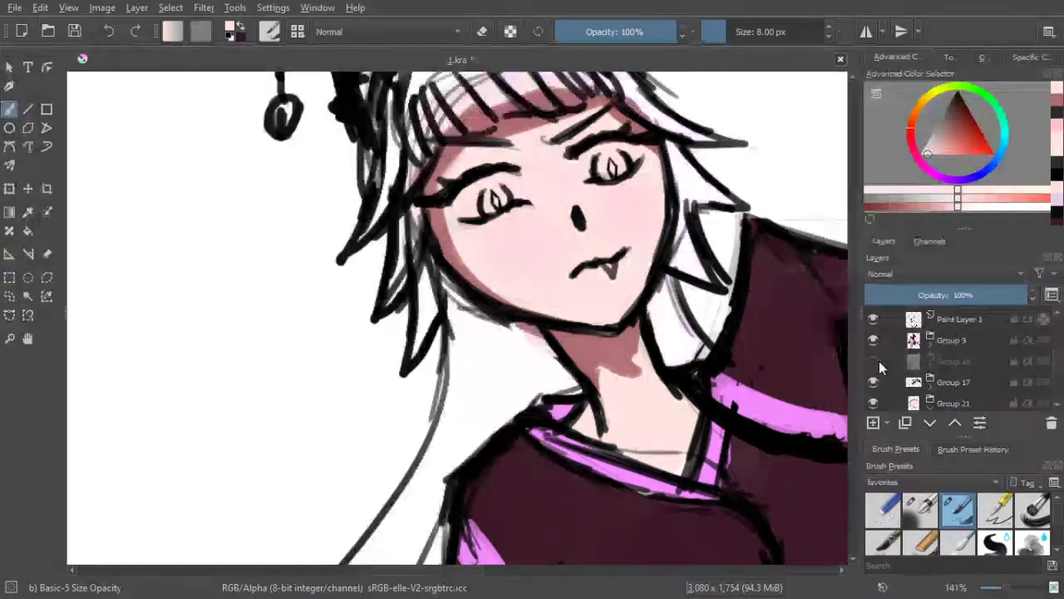
{"action": "left_click", "coordinate": [878, 361]}
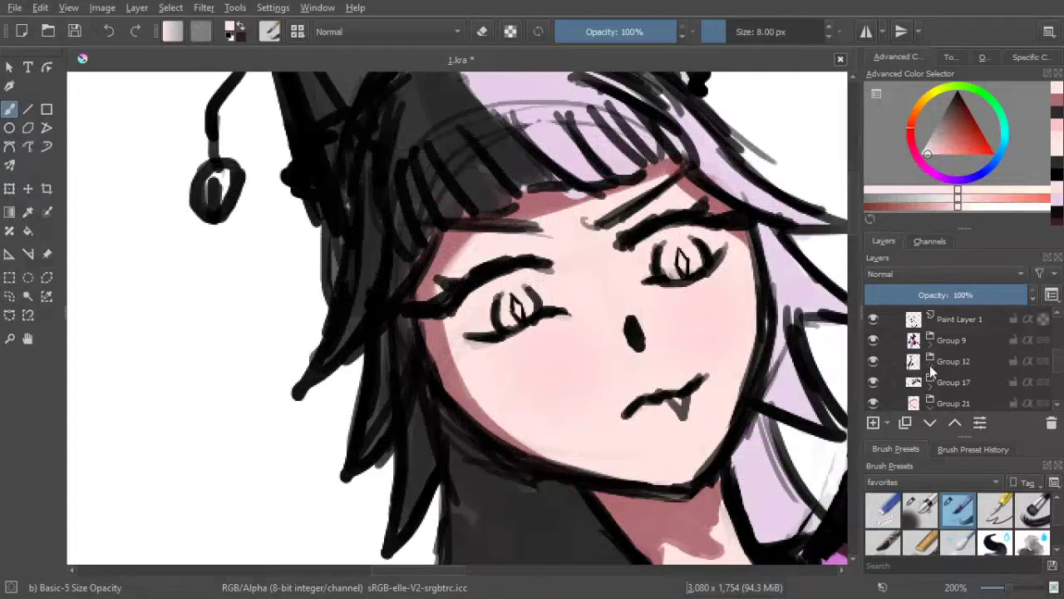
{"action": "left_click", "coordinate": [929, 363]}
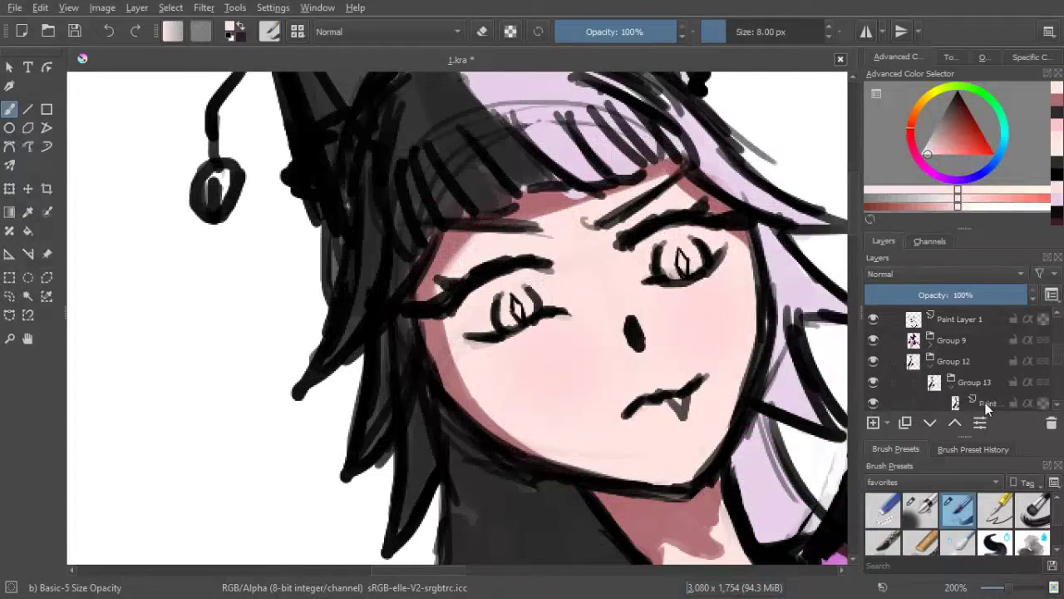
{"action": "scroll", "coordinate": [987, 402], "scroll_direction": "down", "scroll_amount": 1}
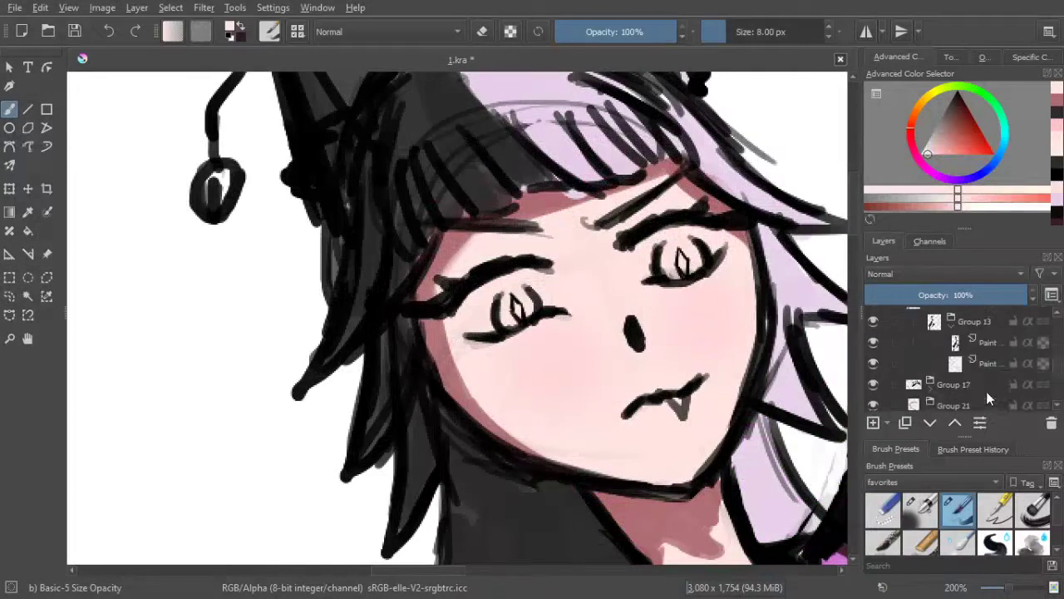
{"action": "left_click", "coordinate": [989, 363]}
{"action": "scroll", "coordinate": [925, 368], "scroll_direction": "up", "scroll_amount": 1}
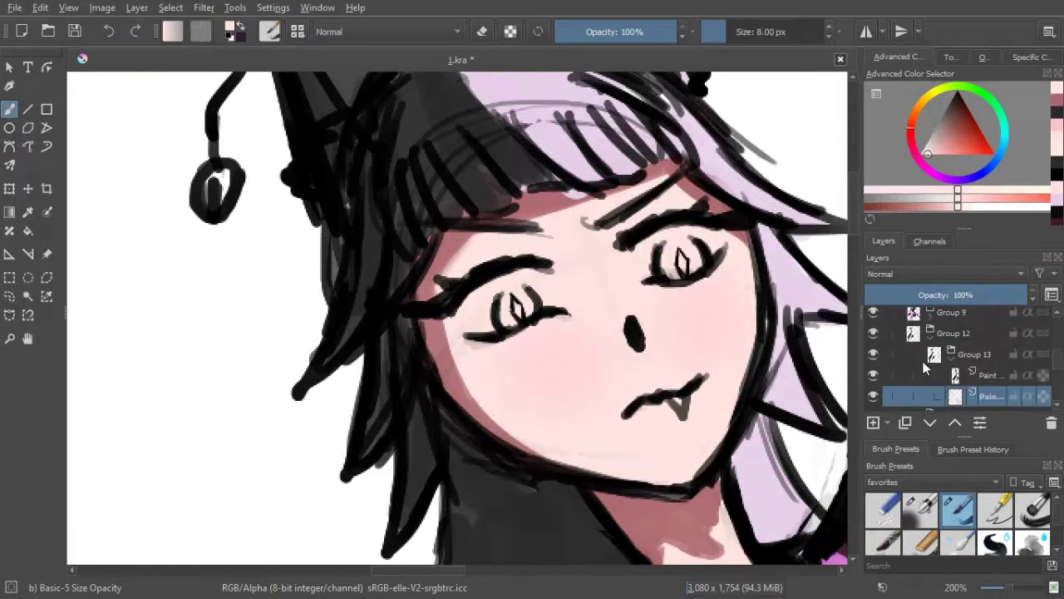
{"action": "left_click", "coordinate": [482, 32]}
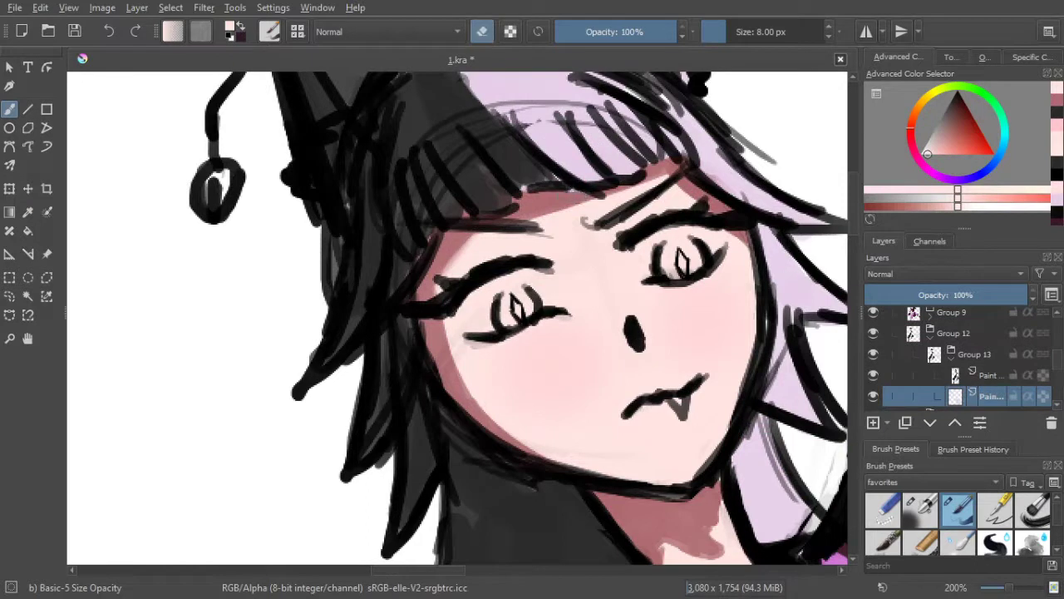
{"action": "left_click_drag", "start_coordinate": [532, 187], "coordinate": [552, 178]}
{"action": "scroll", "coordinate": [777, 227], "scroll_direction": "down", "scroll_amount": 5}
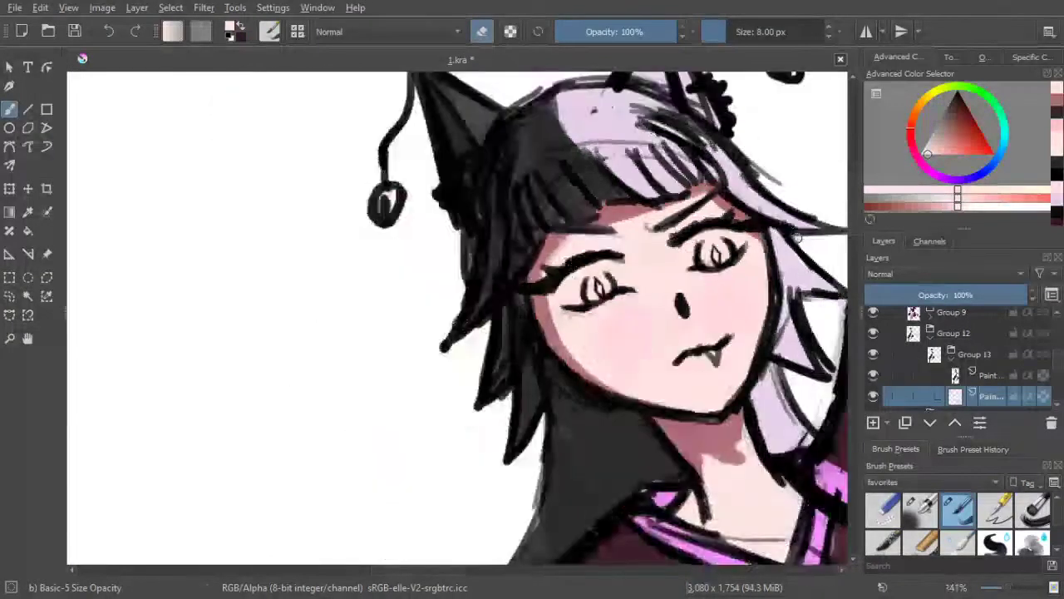
Locate and select Paint Layer 1 by toggling layer visibility, and erase stray line art along the jaw with the 8 px eraser
{"action": "scroll", "coordinate": [781, 228], "scroll_direction": "up", "scroll_amount": 2}
{"action": "scroll", "coordinate": [378, 264], "scroll_direction": "up", "scroll_amount": 6}
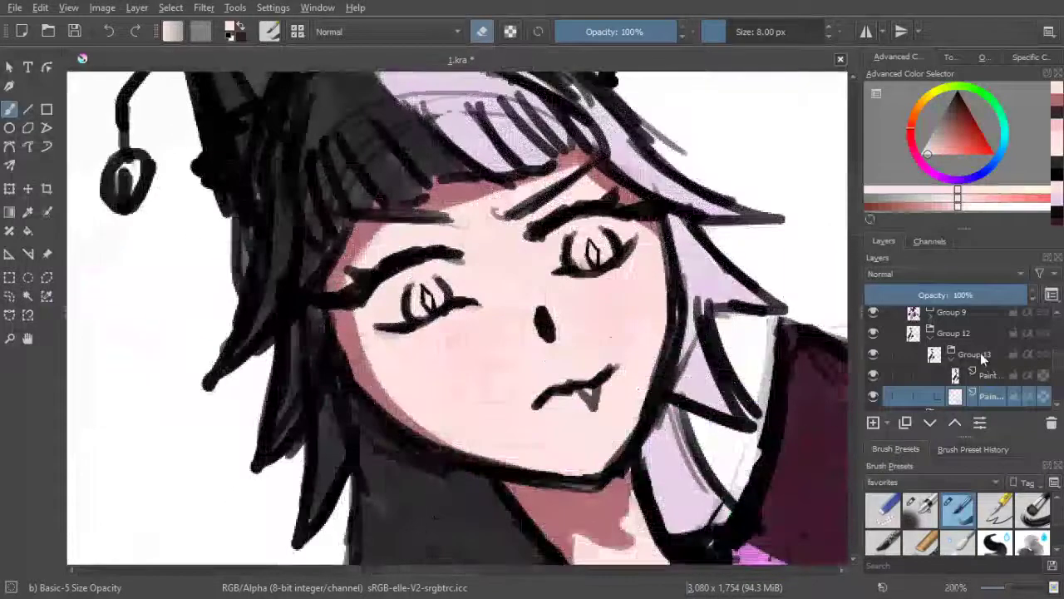
{"action": "scroll", "coordinate": [978, 353], "scroll_direction": "up", "scroll_amount": 1}
{"action": "left_click", "coordinate": [875, 353]}
{"action": "left_click", "coordinate": [875, 353]}
{"action": "left_click", "coordinate": [875, 354]}
{"action": "left_click", "coordinate": [875, 354]}
{"action": "left_click", "coordinate": [973, 353]}
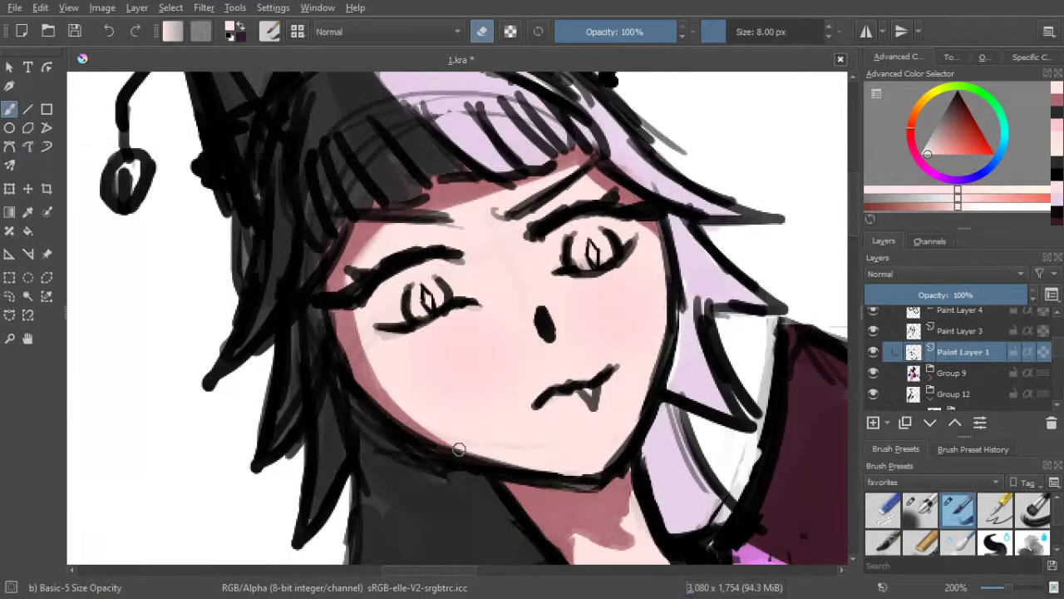
{"action": "mouse_move", "coordinate": [525, 484]}
{"action": "left_mouse_down"}
{"action": "mouse_move", "coordinate": [600, 491]}
{"action": "mouse_move", "coordinate": [536, 284]}
{"action": "mouse_move", "coordinate": [553, 314]}
{"action": "left_mouse_up"}
{"action": "scroll", "coordinate": [515, 496], "scroll_direction": "down", "scroll_amount": 2}
{"action": "scroll", "coordinate": [539, 283], "scroll_direction": "up", "scroll_amount": 1}
{"action": "scroll", "coordinate": [553, 314], "scroll_direction": "down", "scroll_amount": 4}
{"action": "scroll", "coordinate": [547, 327], "scroll_direction": "up", "scroll_amount": 4}
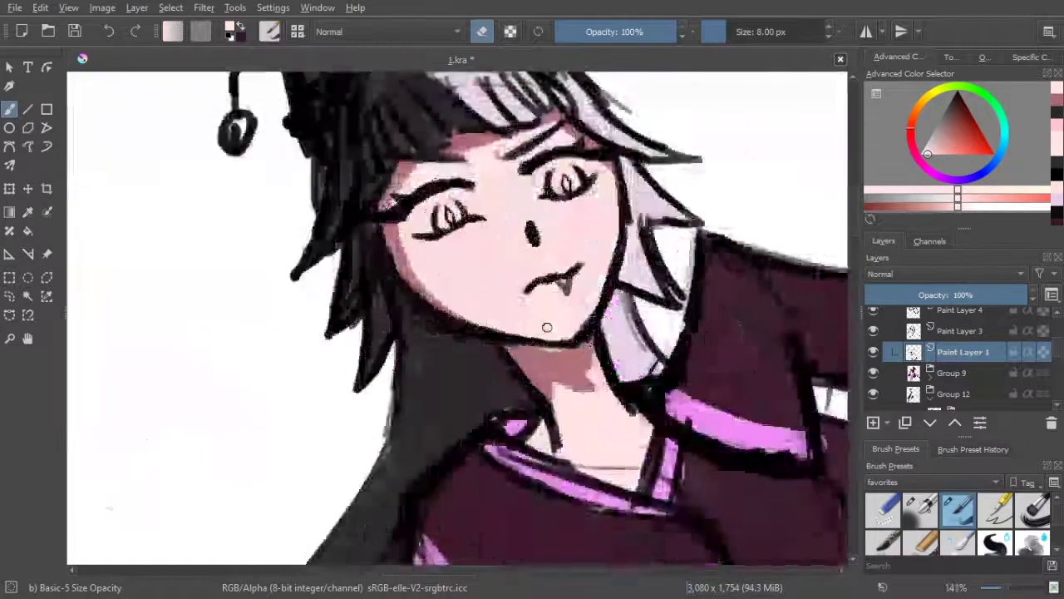
{"action": "scroll", "coordinate": [547, 326], "scroll_direction": "up", "scroll_amount": 2}
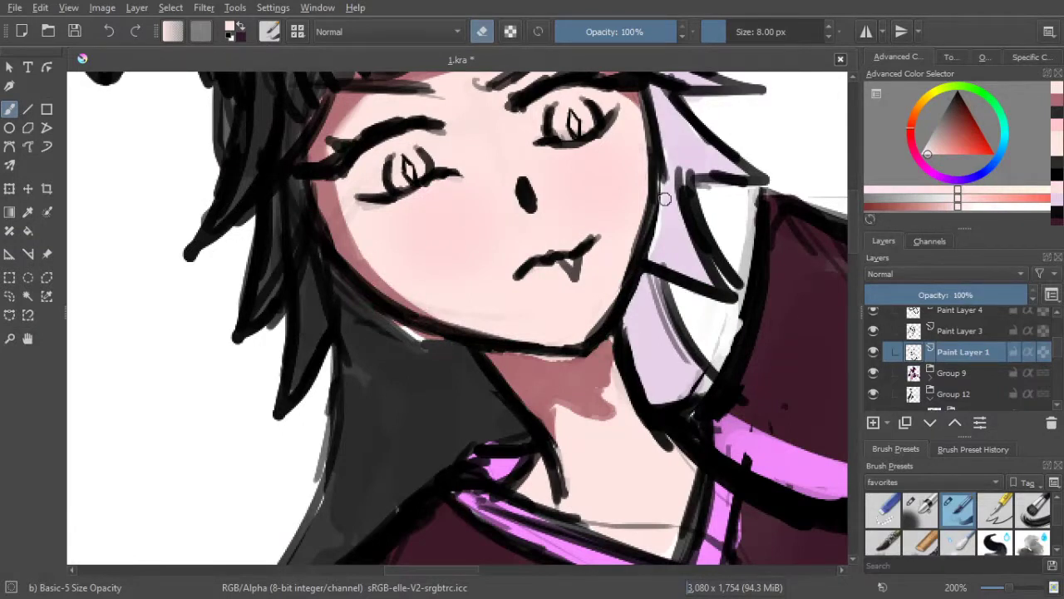
Toggle the visibility of the line-art layers in Group 2 to identify their contents, and undo the accidental duplication of Paint Layer 5
{"action": "left_click_drag", "start_coordinate": [730, 231], "coordinate": [722, 299]}
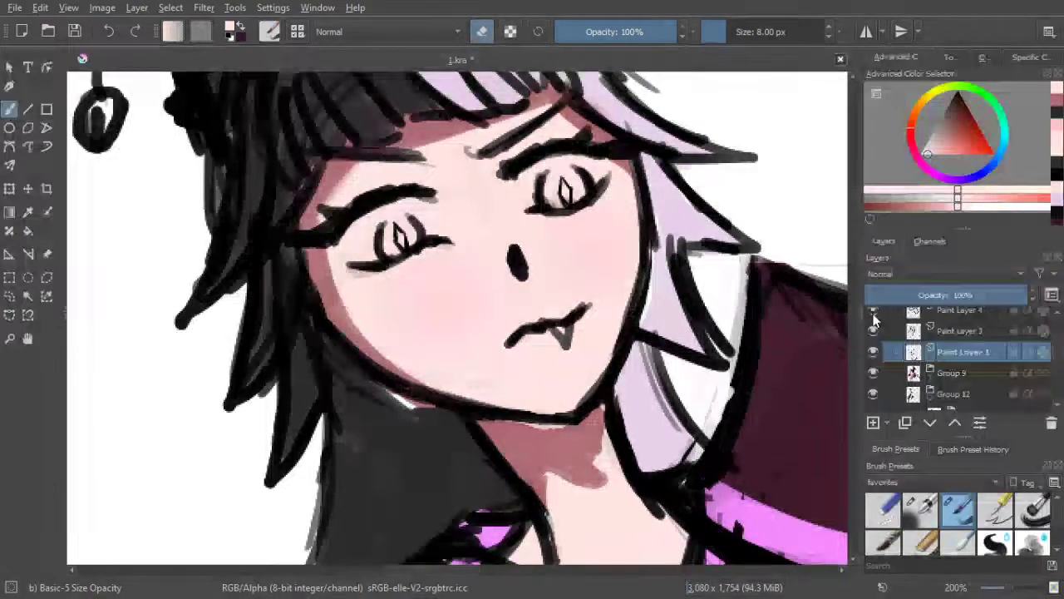
{"action": "scroll", "coordinate": [879, 330], "scroll_direction": "up", "scroll_amount": 4}
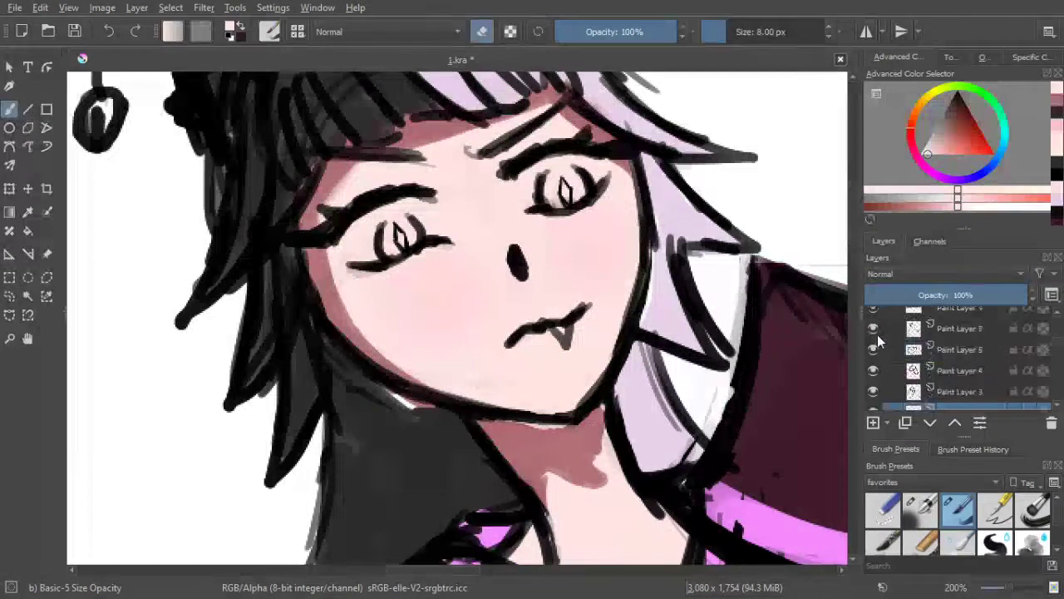
{"action": "left_click", "coordinate": [878, 332]}
{"action": "left_click", "coordinate": [878, 334]}
{"action": "left_click", "coordinate": [874, 359]}
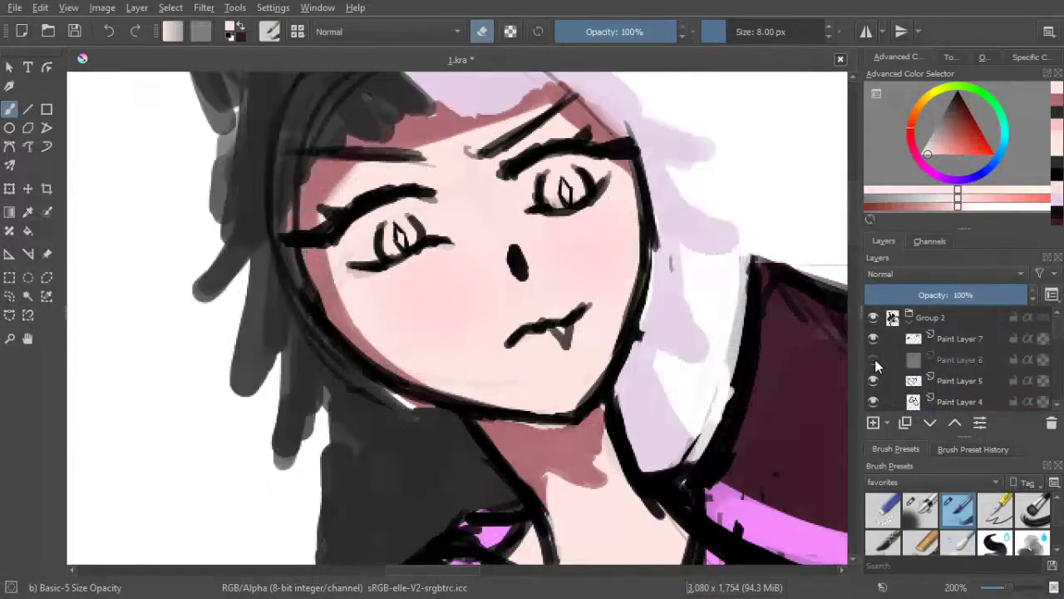
{"action": "left_click", "coordinate": [875, 359]}
{"action": "left_click", "coordinate": [875, 378]}
{"action": "left_click", "coordinate": [875, 379]}
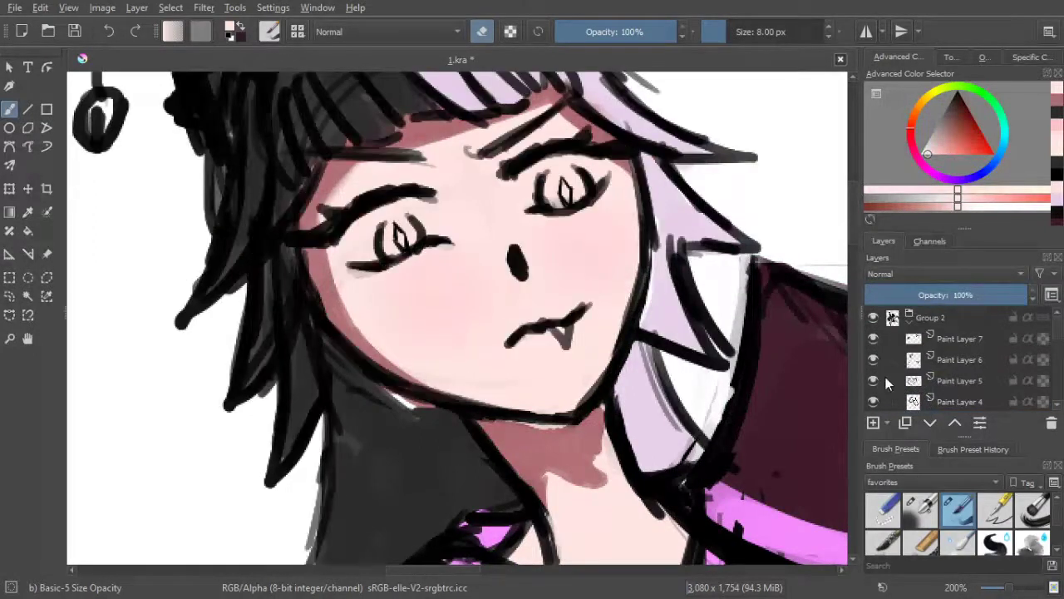
{"action": "mouse_move", "coordinate": [972, 384]}
{"action": "left_mouse_down"}
{"action": "mouse_move", "coordinate": [958, 352]}
{"action": "mouse_move", "coordinate": [629, 161]}
{"action": "mouse_move", "coordinate": [620, 145]}
{"action": "mouse_move", "coordinate": [889, 299]}
{"action": "left_mouse_up"}
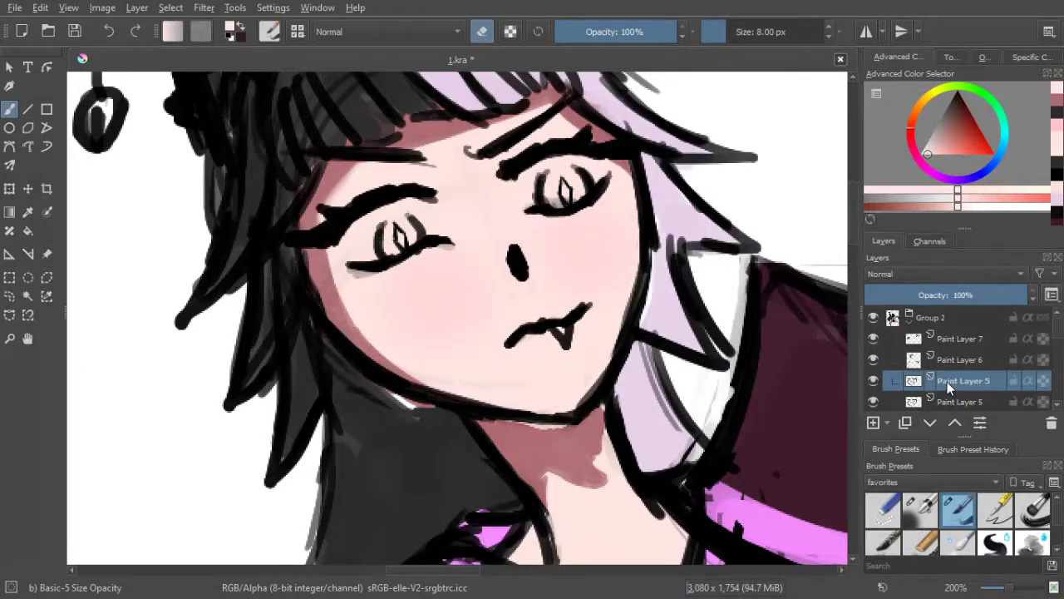
{"action": "key", "text": "ctrl+z"}
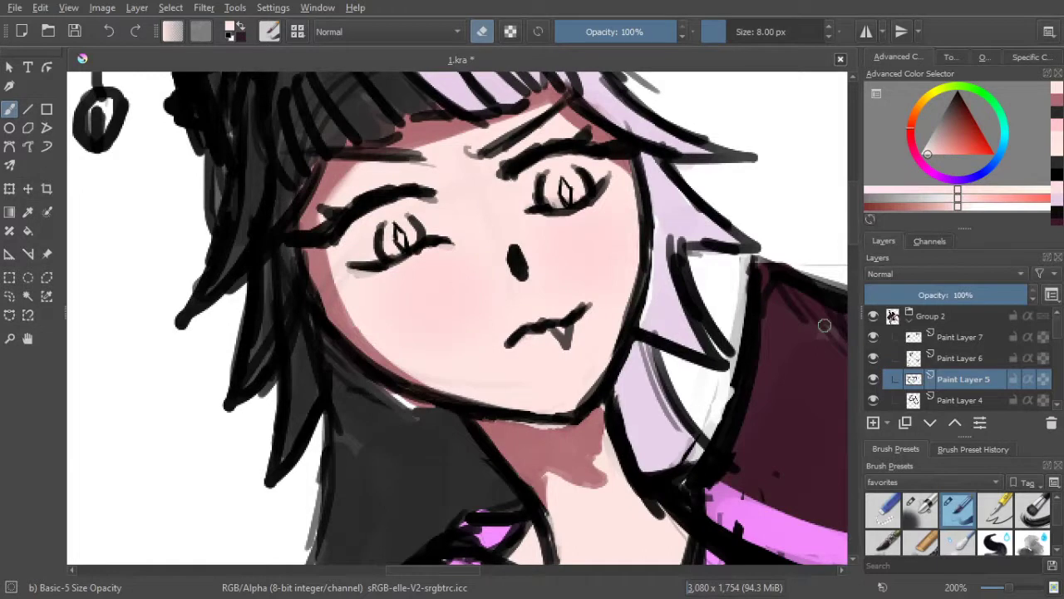
Select the upper paint layer of Group 13 inside Group 12, sample the dark hair colour and fill the pale gap beneath the jaw
{"action": "scroll", "coordinate": [956, 380], "scroll_direction": "down", "scroll_amount": 1}
{"action": "scroll", "coordinate": [926, 367], "scroll_direction": "down", "scroll_amount": 1}
{"action": "scroll", "coordinate": [927, 371], "scroll_direction": "up", "scroll_amount": 1}
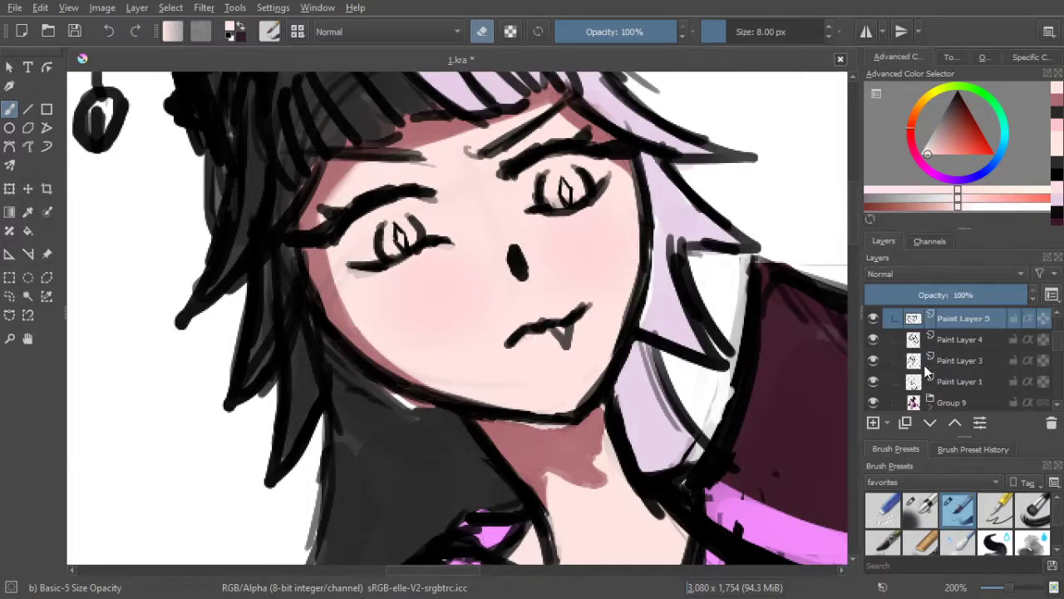
{"action": "left_click", "coordinate": [874, 403]}
{"action": "left_click", "coordinate": [873, 402]}
{"action": "scroll", "coordinate": [876, 385], "scroll_direction": "down", "scroll_amount": 1}
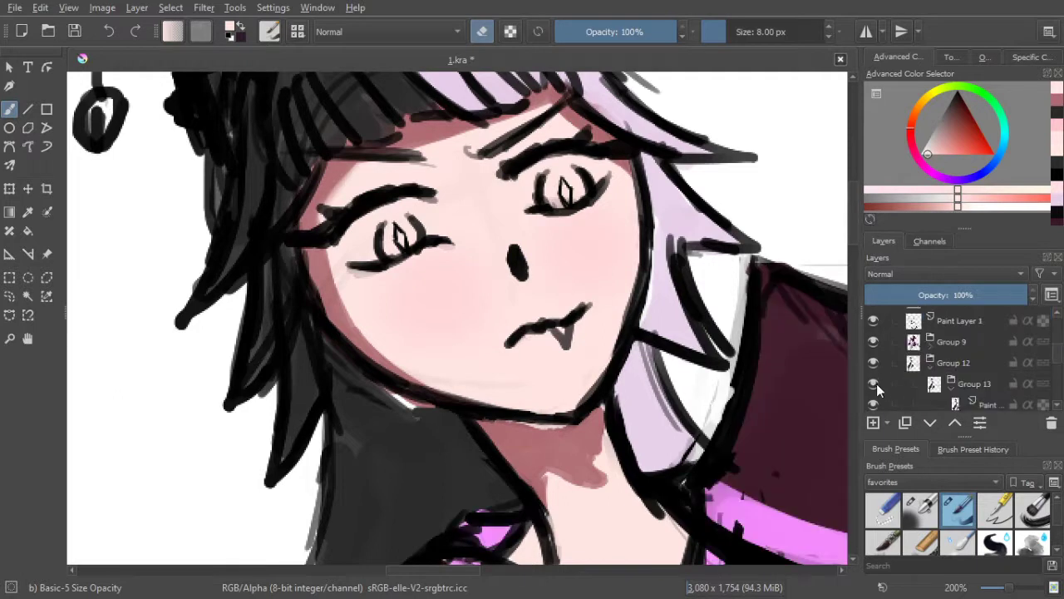
{"action": "left_click", "coordinate": [873, 363]}
{"action": "left_click", "coordinate": [874, 366]}
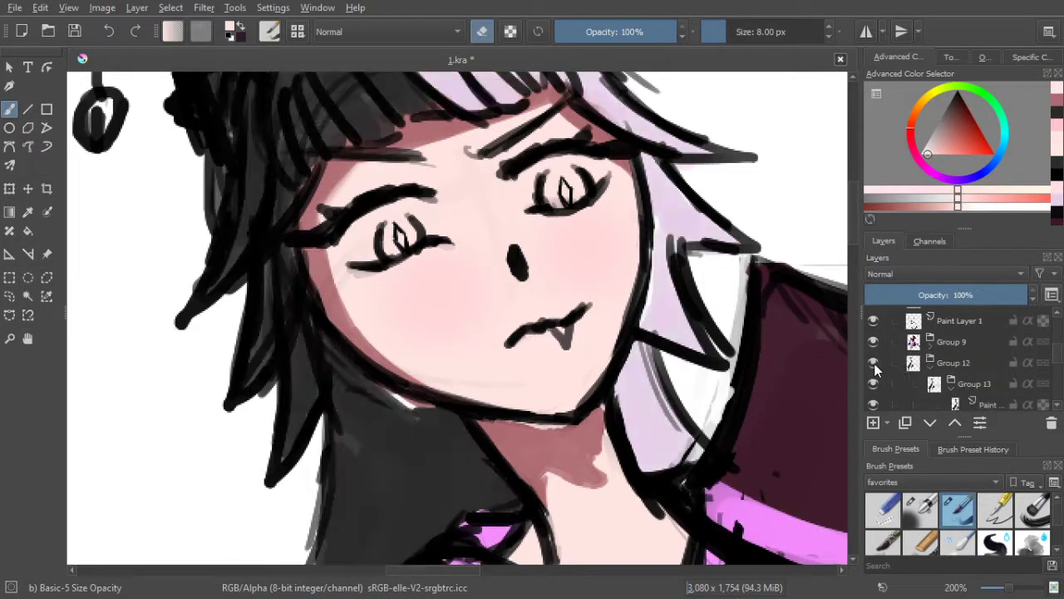
{"action": "left_click", "coordinate": [997, 385]}
{"action": "scroll", "coordinate": [997, 385], "scroll_direction": "down", "scroll_amount": 1}
{"action": "left_click", "coordinate": [988, 345]}
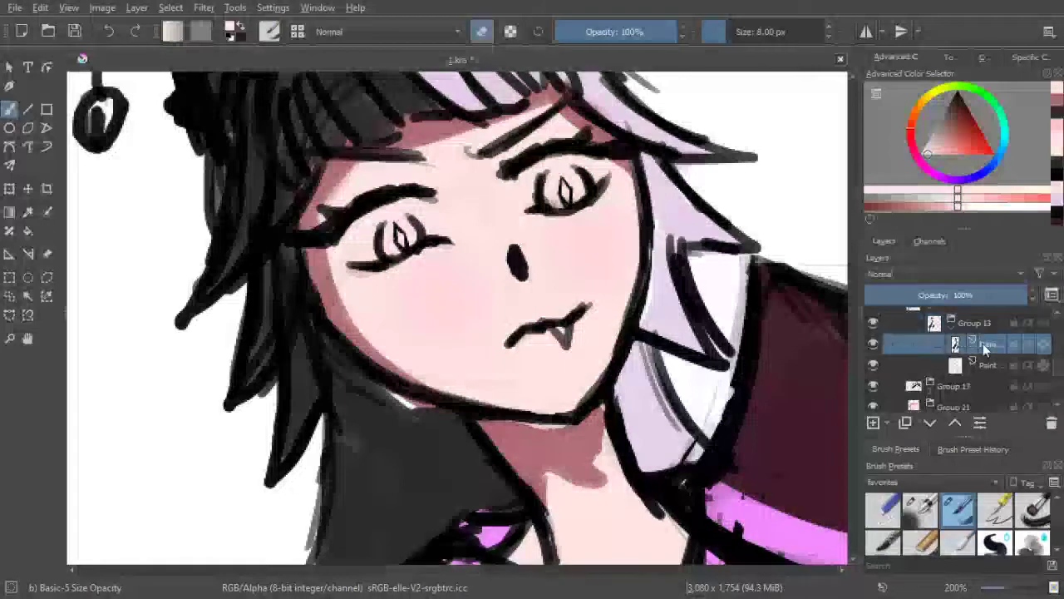
{"action": "mouse_move", "coordinate": [392, 394]}
{"action": "left_mouse_down"}
{"action": "mouse_move", "coordinate": [368, 380]}
{"action": "mouse_move", "coordinate": [374, 420]}
{"action": "mouse_move", "coordinate": [352, 464]}
{"action": "left_mouse_up"}
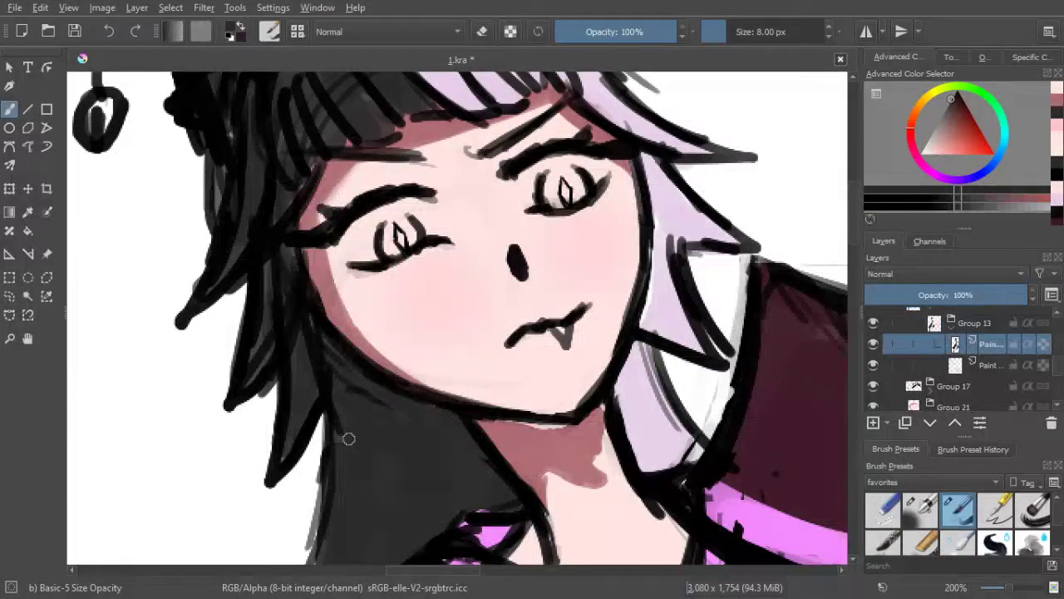
{"action": "left_click_drag", "start_coordinate": [382, 257], "coordinate": [397, 294]}
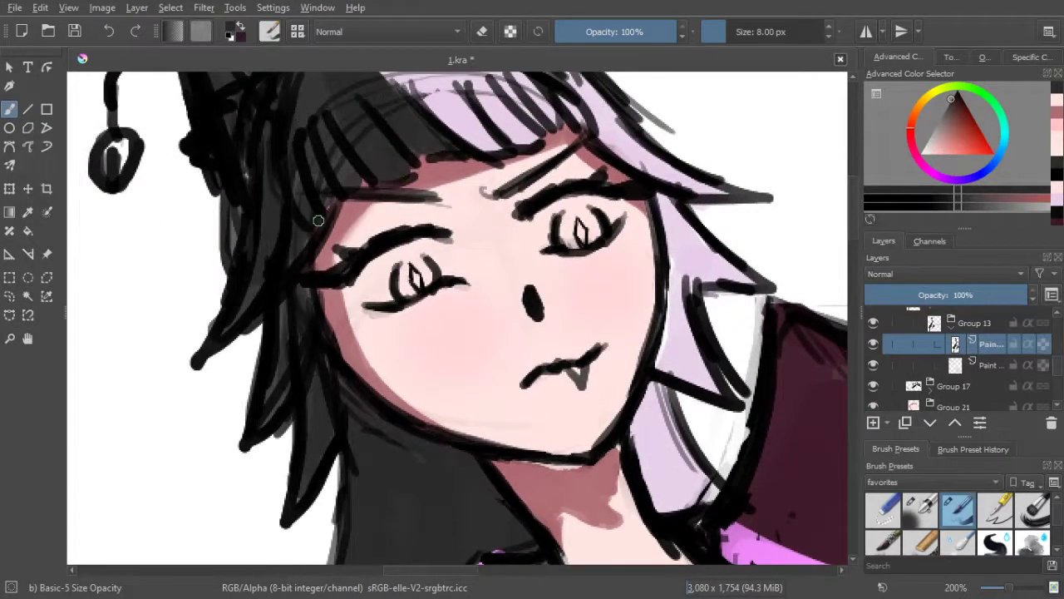
{"action": "left_click_drag", "start_coordinate": [251, 182], "coordinate": [245, 139]}
{"action": "mouse_move", "coordinate": [517, 274]}
{"action": "left_mouse_down"}
{"action": "mouse_move", "coordinate": [541, 287]}
{"action": "mouse_move", "coordinate": [485, 224]}
{"action": "mouse_move", "coordinate": [471, 230]}
{"action": "left_mouse_up"}
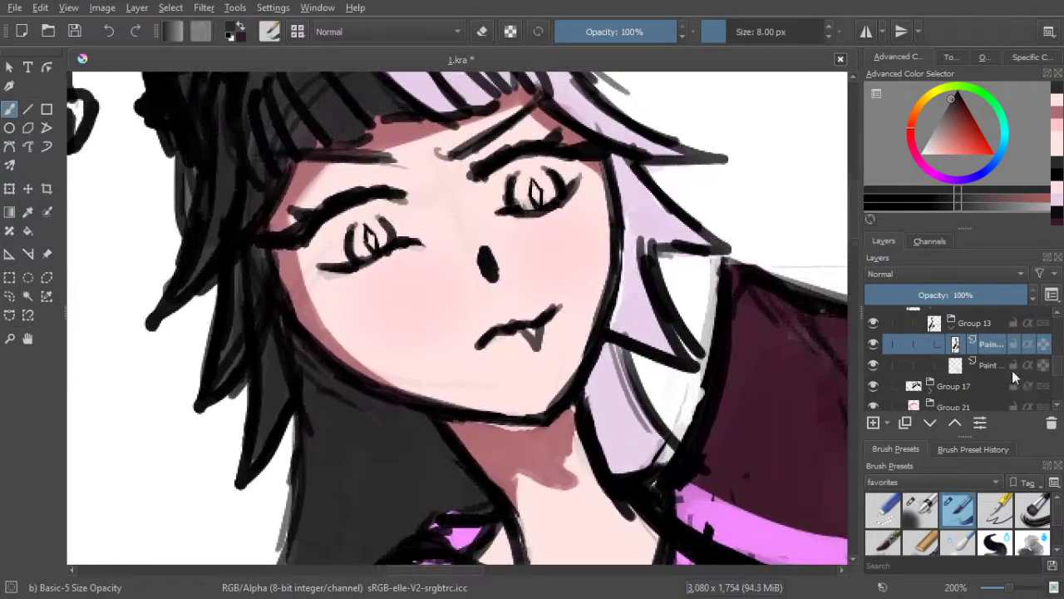
Select the lower paint layer of Group 13, sample the lavender hair colour and fill the white gap beside the cheek and jaw
{"action": "left_click", "coordinate": [994, 364]}
{"action": "left_click", "coordinate": [641, 192], "text": "ctrl"}
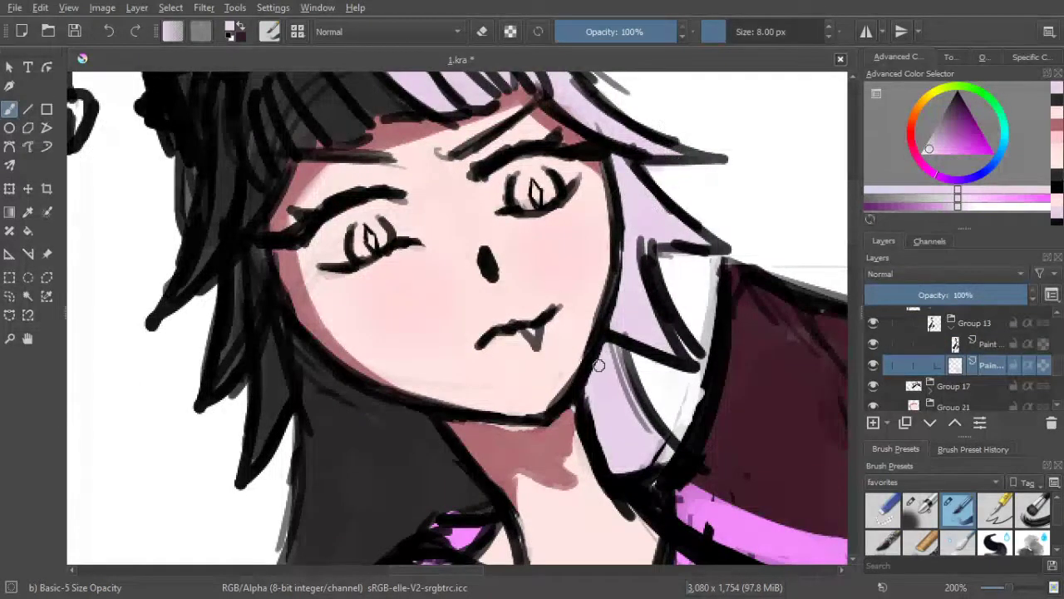
{"action": "left_click_drag", "start_coordinate": [583, 358], "coordinate": [579, 257]}
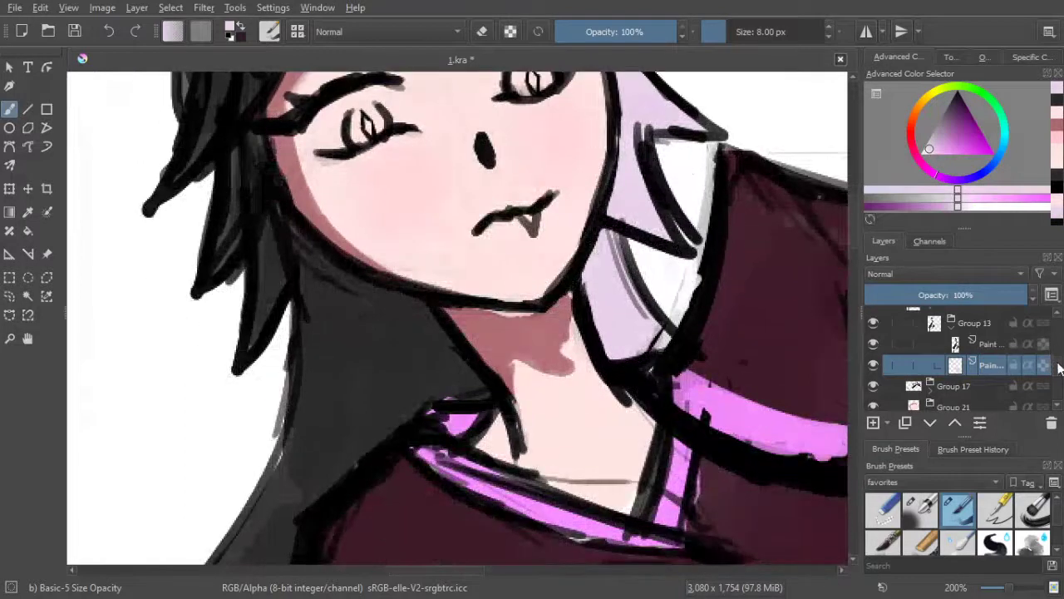
Collapse Group 12, select the top shading layer of Group 21 and paint reddish shadow at the neck base on the dark-hair side
{"action": "scroll", "coordinate": [1059, 366], "scroll_direction": "up", "scroll_amount": 2}
{"action": "left_click", "coordinate": [929, 331]}
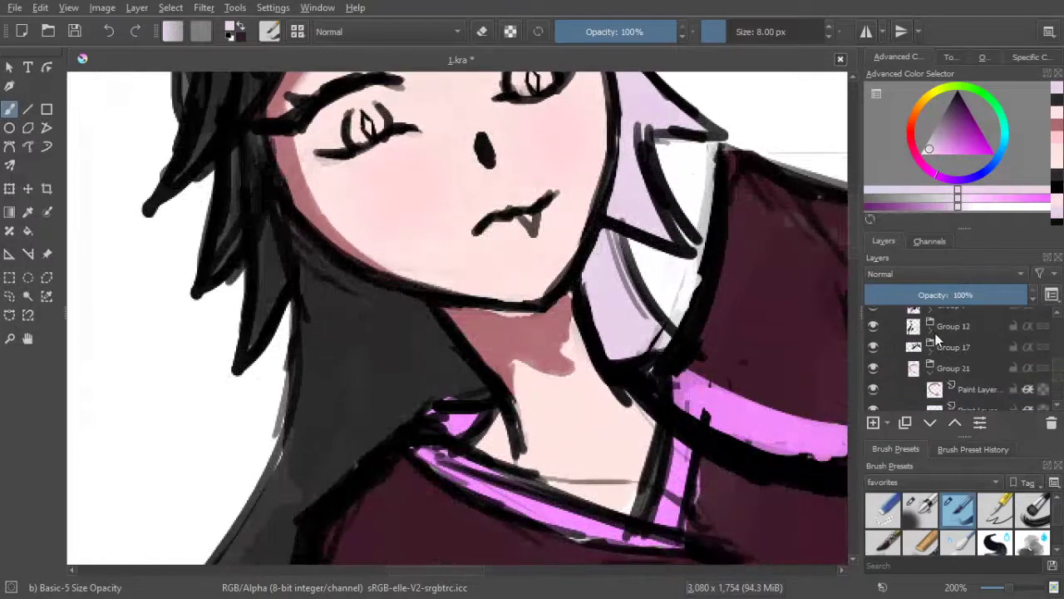
{"action": "left_click", "coordinate": [974, 389]}
{"action": "left_click", "coordinate": [874, 388]}
{"action": "left_click", "coordinate": [874, 388]}
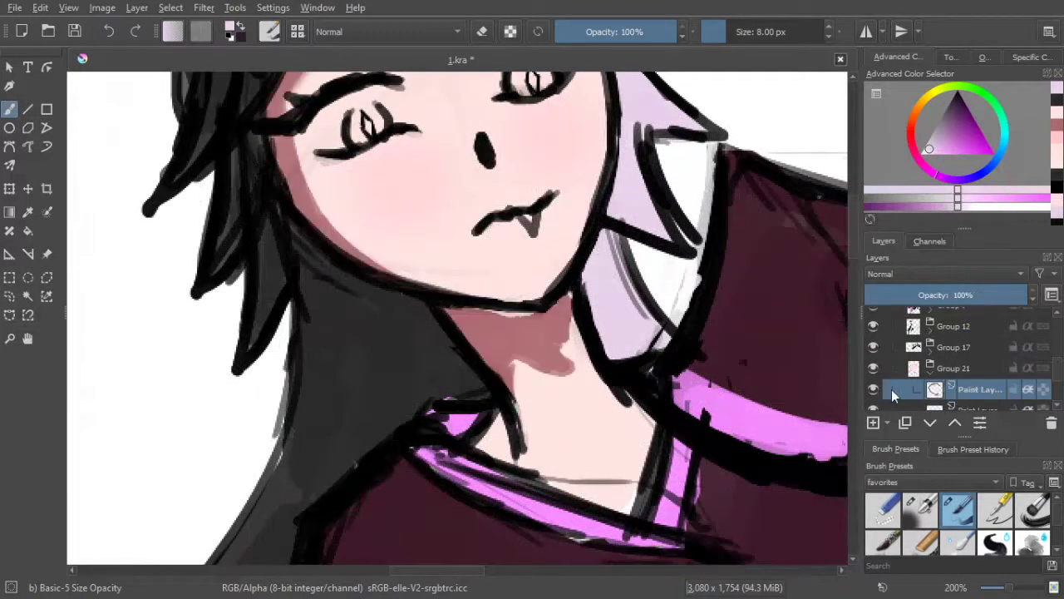
{"action": "left_click", "coordinate": [1054, 123]}
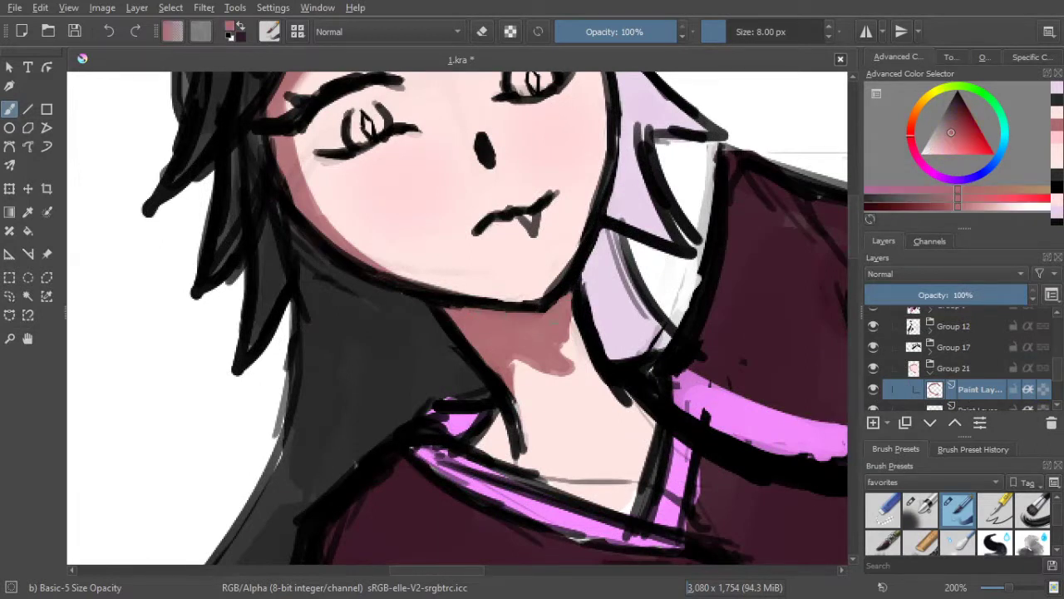
{"action": "mouse_move", "coordinate": [552, 358]}
{"action": "left_mouse_down"}
{"action": "mouse_move", "coordinate": [535, 348]}
{"action": "mouse_move", "coordinate": [518, 360]}
{"action": "left_mouse_up"}
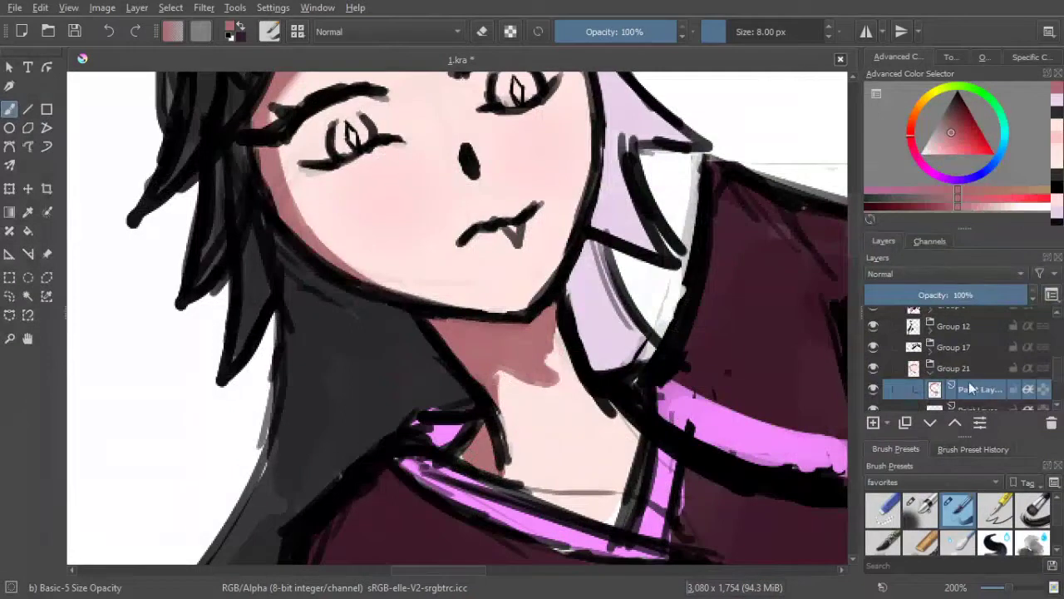
Sample the light skin colour and select the base skin layer of Group 21 to touch up the neck beside the collar
{"action": "left_click", "coordinate": [982, 408]}
{"action": "left_click", "coordinate": [465, 446], "text": "ctrl"}
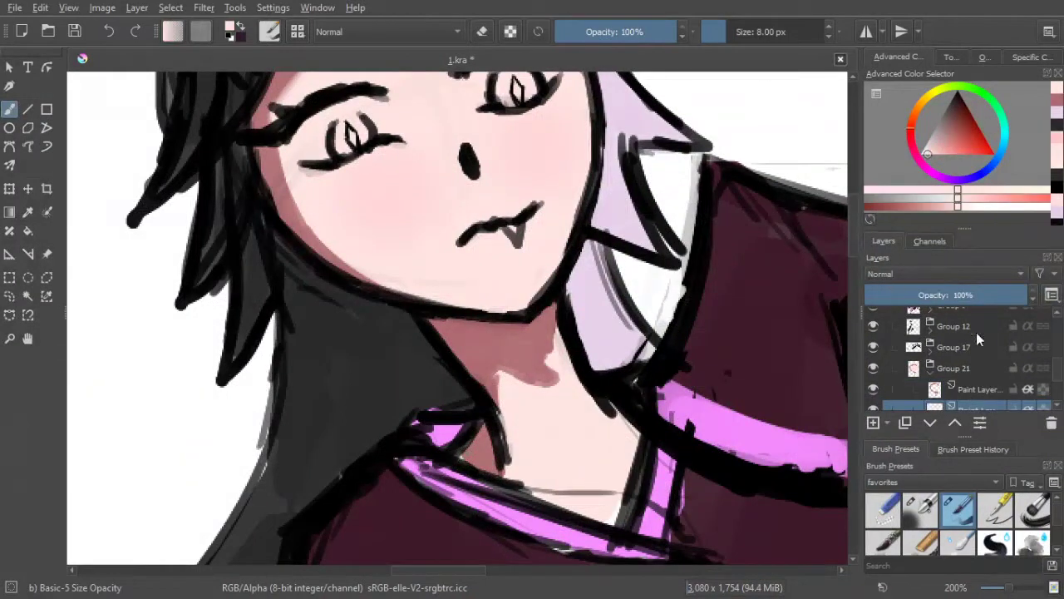
{"action": "scroll", "coordinate": [973, 328], "scroll_direction": "down", "scroll_amount": 1}
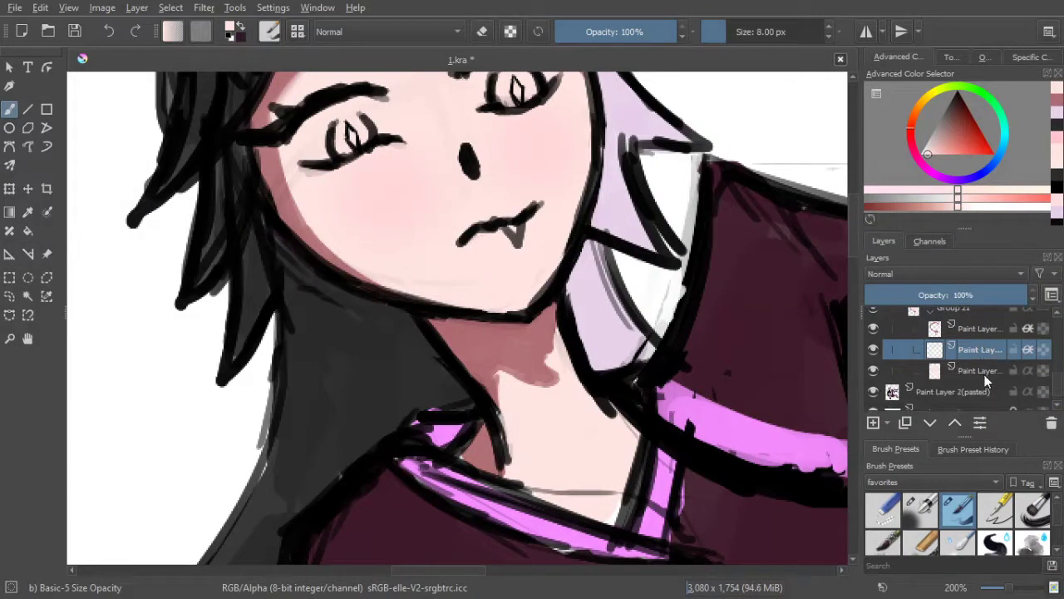
{"action": "left_click", "coordinate": [983, 372]}
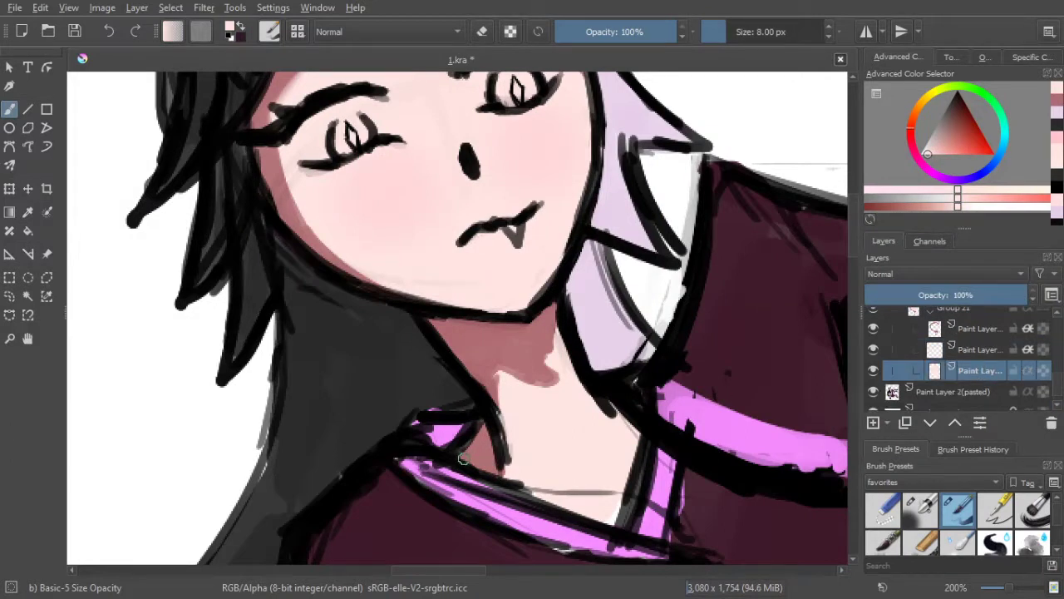
Reselect the top shading layer of Group 21 and paint a reddish shadow along the neck edge on the lavender-hair side
{"action": "left_click", "coordinate": [975, 327]}
{"action": "mouse_move", "coordinate": [632, 385]}
{"action": "left_mouse_down"}
{"action": "mouse_move", "coordinate": [606, 424]}
{"action": "mouse_move", "coordinate": [575, 378]}
{"action": "left_mouse_up"}
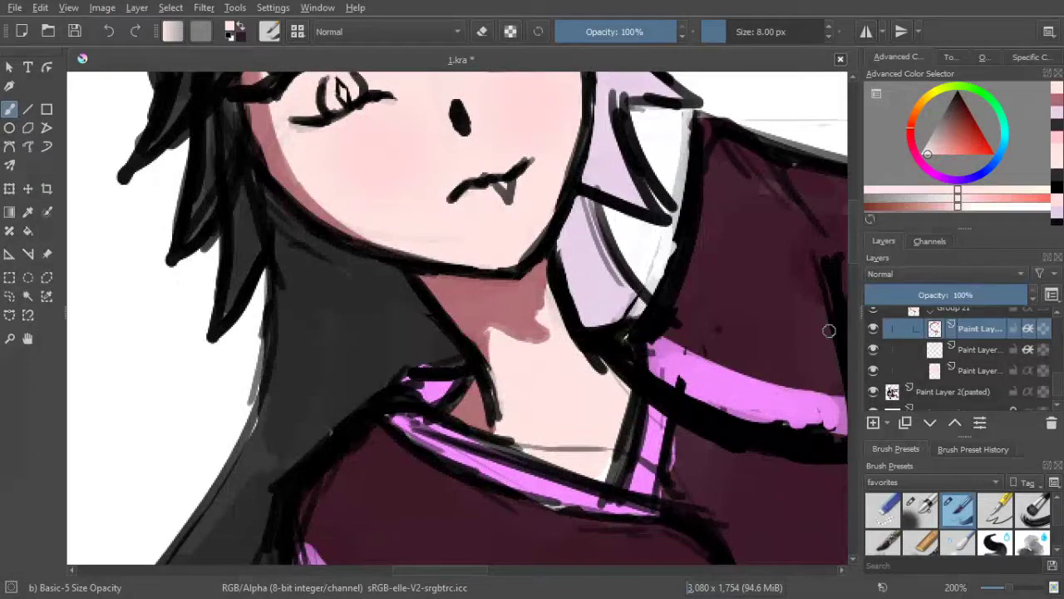
{"action": "left_click", "coordinate": [1028, 328]}
{"action": "left_click", "coordinate": [1059, 100]}
{"action": "left_click_drag", "start_coordinate": [628, 387], "coordinate": [595, 482]}
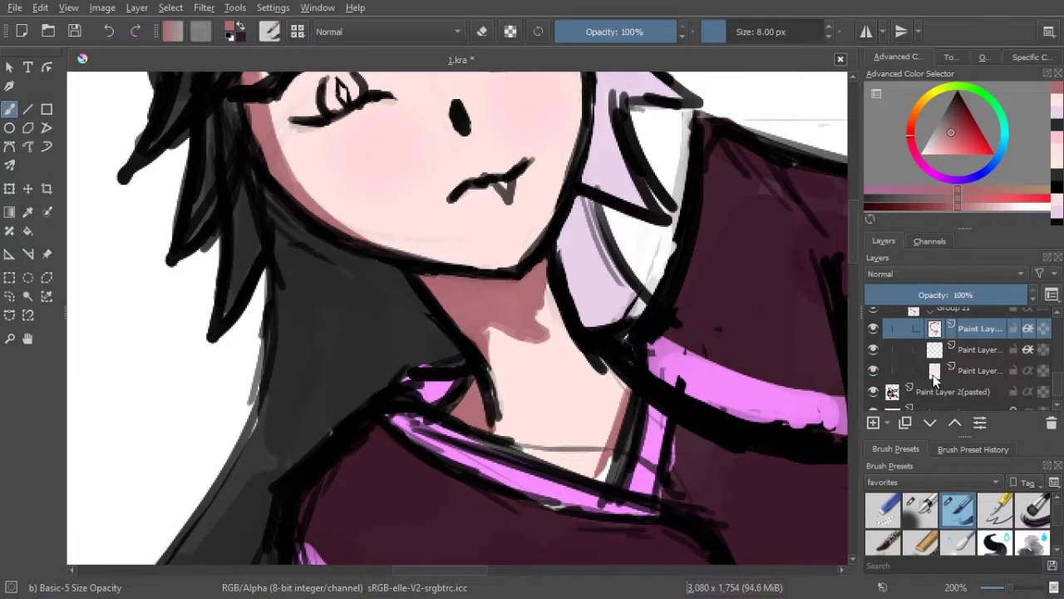
Fill the remaining skin gaps inside the neckline with the light skin colour on the base layer of Group 21
{"action": "left_click", "coordinate": [971, 371]}
{"action": "left_click_drag", "start_coordinate": [605, 428], "coordinate": [596, 410]}
{"action": "left_click_drag", "start_coordinate": [612, 453], "coordinate": [599, 480]}
{"action": "scroll", "coordinate": [603, 428], "scroll_direction": "down", "scroll_amount": 3}
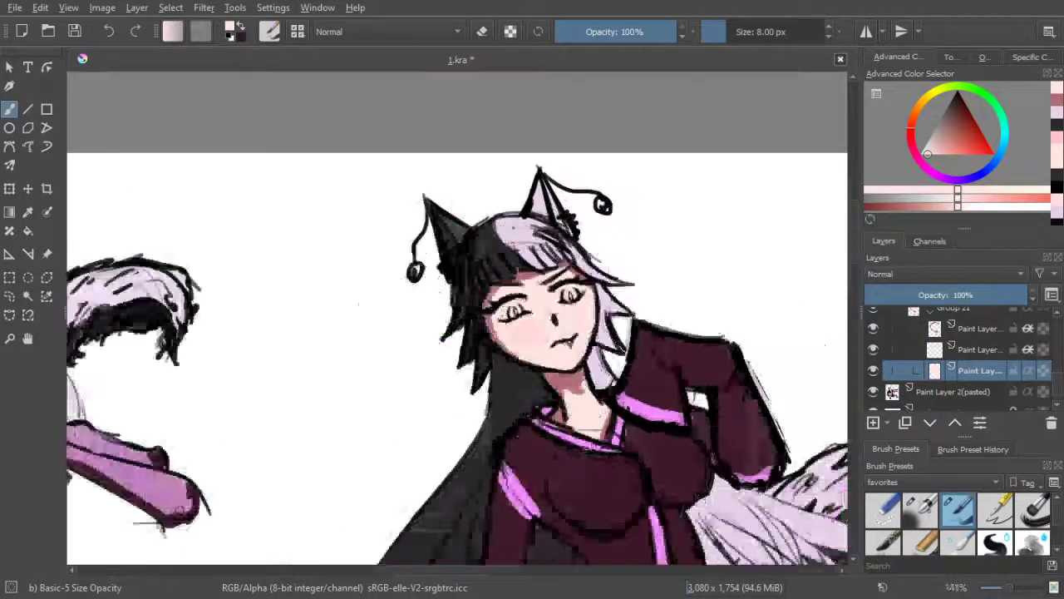
{"action": "scroll", "coordinate": [565, 464], "scroll_direction": "up", "scroll_amount": 2}
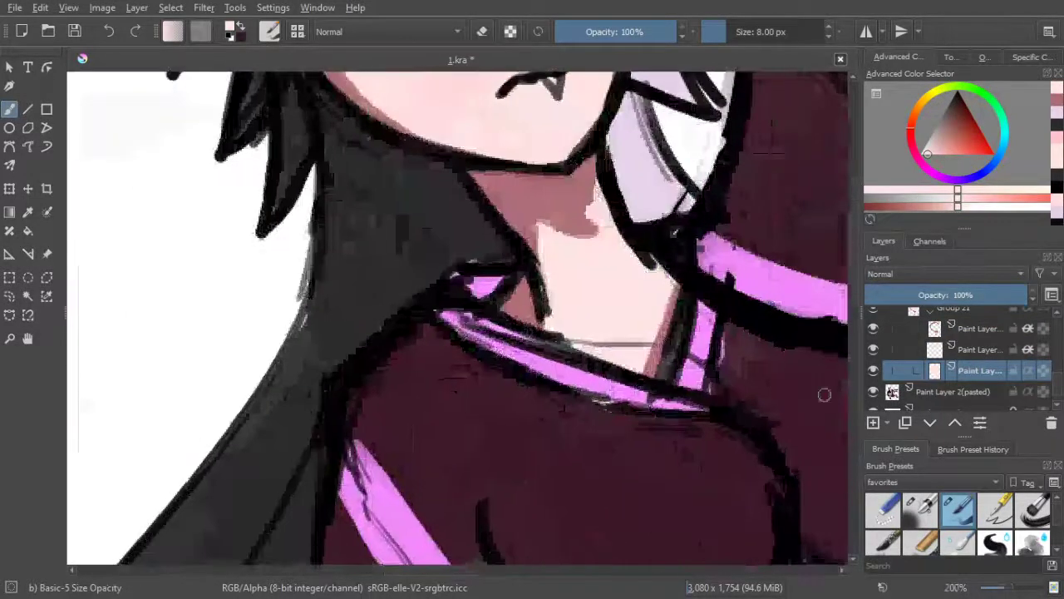
Collapse Group 21, select the lower paint layer of Group 9, sample the dark maroon and touch up the clothing below the collar trim
{"action": "scroll", "coordinate": [896, 368], "scroll_direction": "up", "scroll_amount": 1}
{"action": "left_click", "coordinate": [929, 372]}
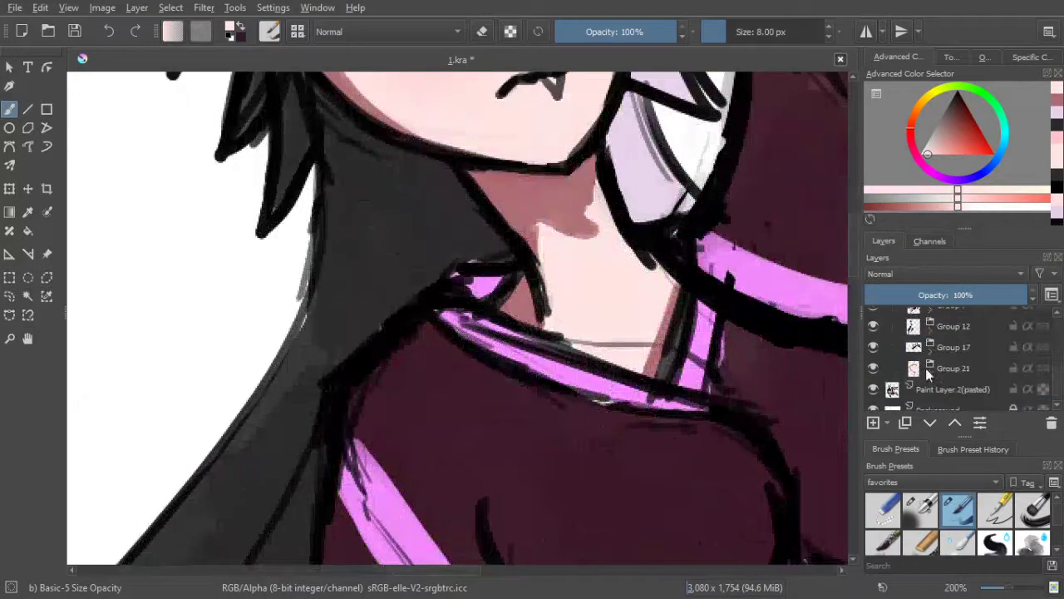
{"action": "scroll", "coordinate": [882, 345], "scroll_direction": "up", "scroll_amount": 3}
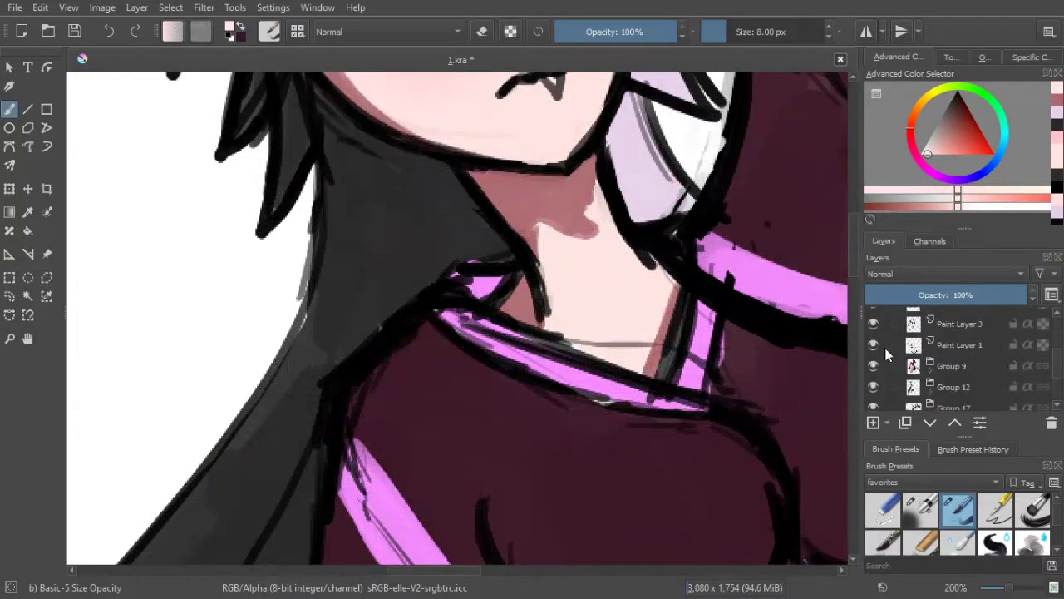
{"action": "left_click", "coordinate": [874, 366]}
{"action": "left_click", "coordinate": [874, 366]}
{"action": "left_click", "coordinate": [930, 364]}
{"action": "scroll", "coordinate": [956, 381], "scroll_direction": "down", "scroll_amount": 1}
{"action": "left_click", "coordinate": [963, 357]}
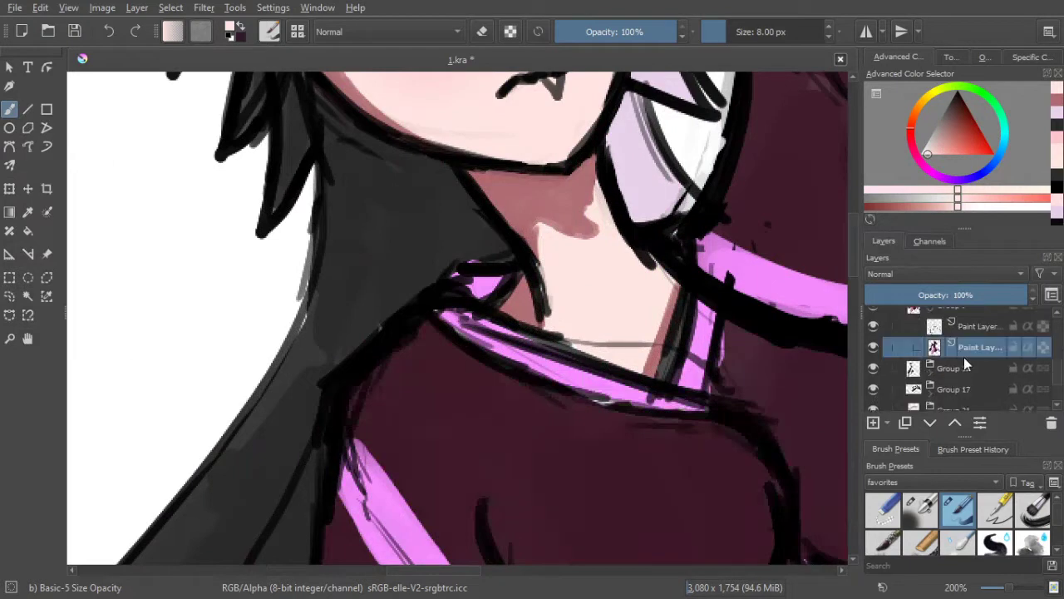
{"action": "left_click", "coordinate": [582, 439], "text": "ctrl"}
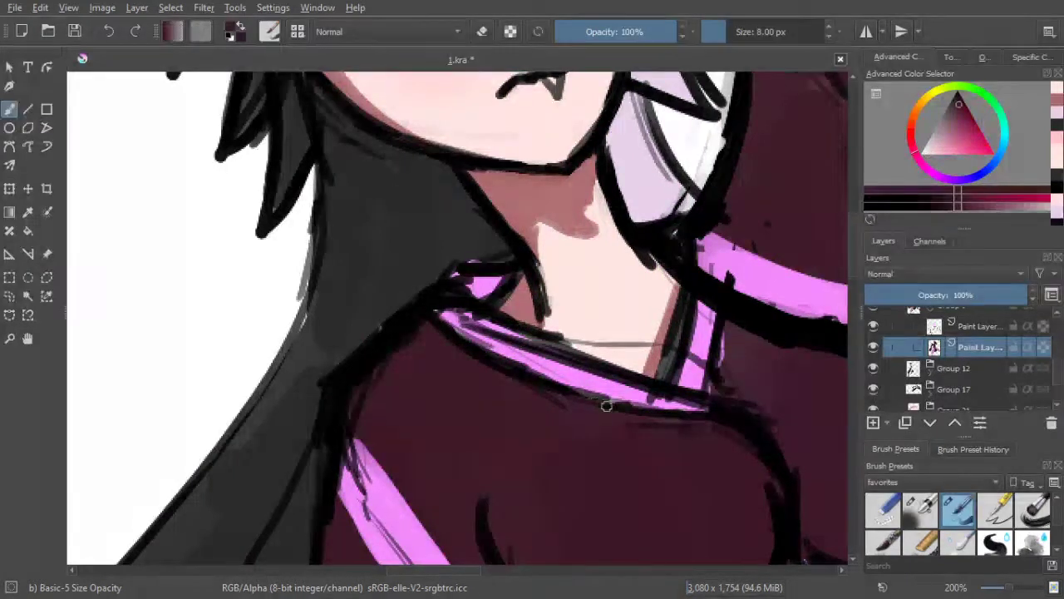
{"action": "scroll", "coordinate": [616, 406], "scroll_direction": "down", "scroll_amount": 5}
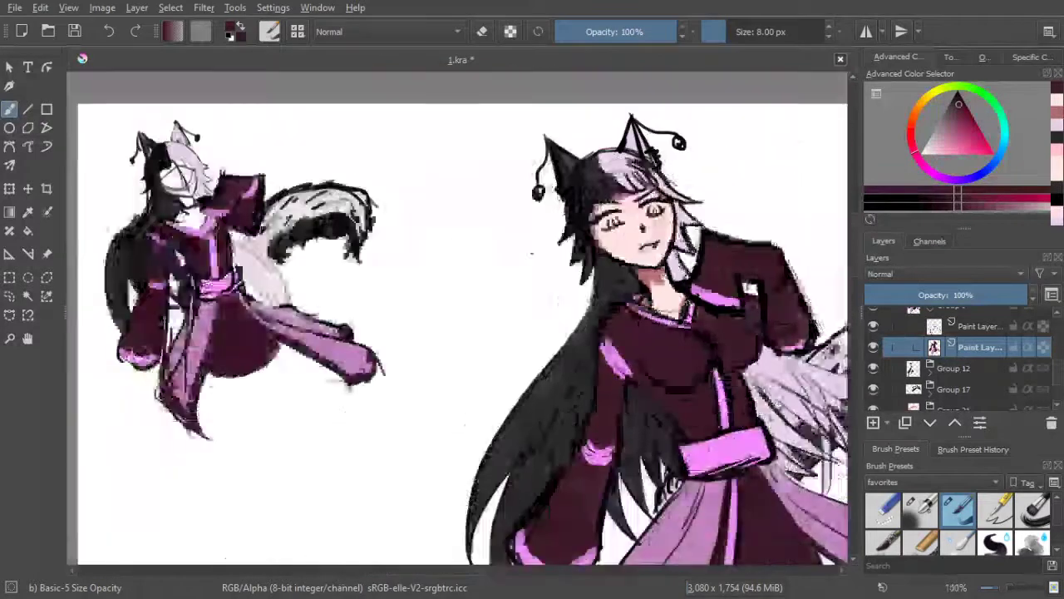
Collapse Group 9, add a new paint layer directly above it and place that layer in its own group
{"action": "scroll", "coordinate": [967, 358], "scroll_direction": "up", "scroll_amount": 1}
{"action": "left_click", "coordinate": [930, 372]}
{"action": "left_click_drag", "start_coordinate": [721, 383], "coordinate": [602, 353]}
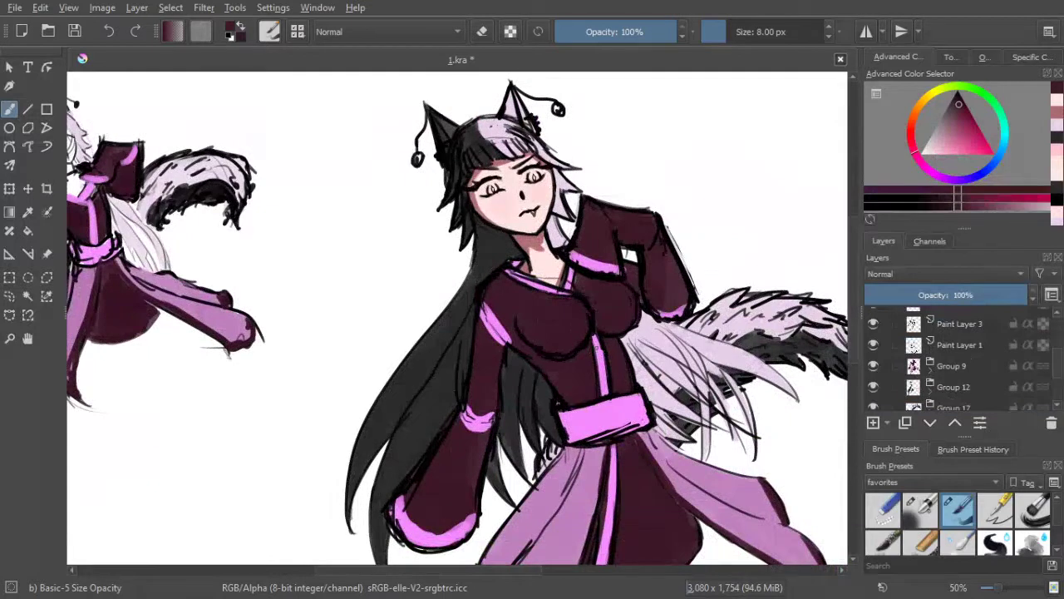
{"action": "scroll", "coordinate": [495, 133], "scroll_direction": "up", "scroll_amount": 5}
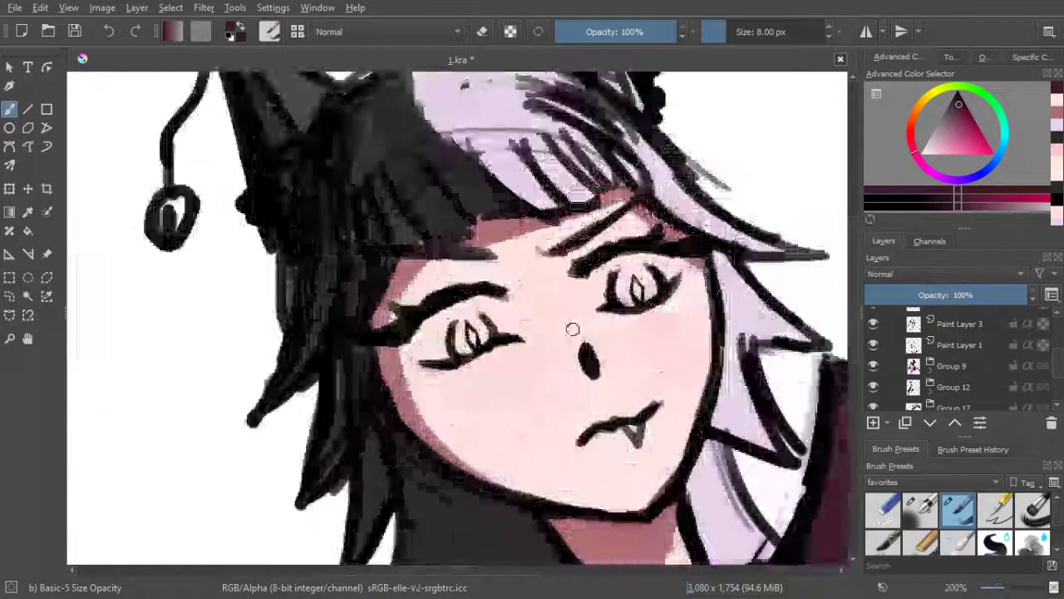
{"action": "scroll", "coordinate": [956, 370], "scroll_direction": "down", "scroll_amount": 1}
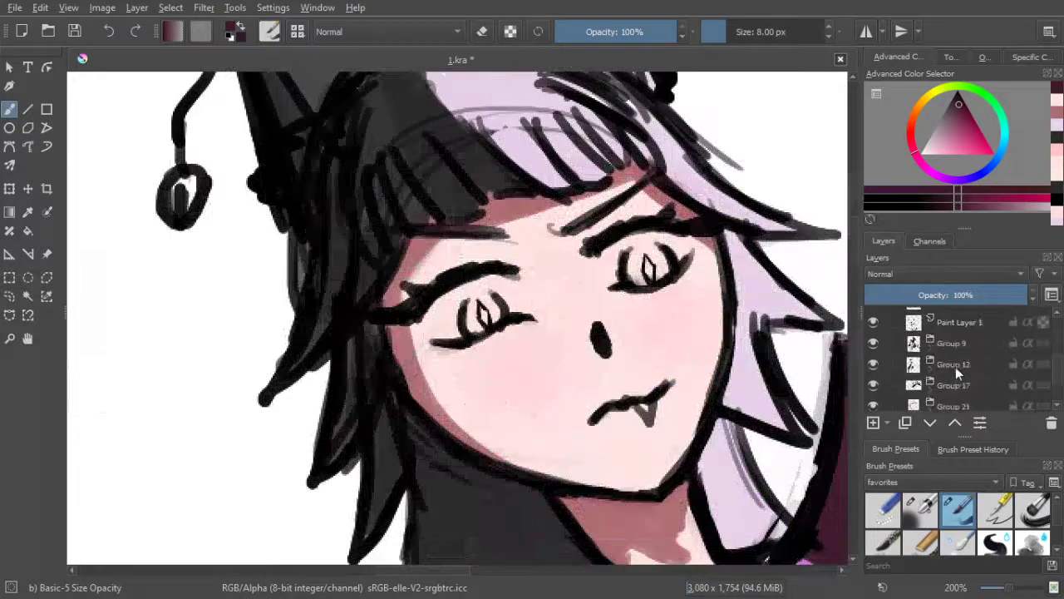
{"action": "left_click", "coordinate": [950, 345]}
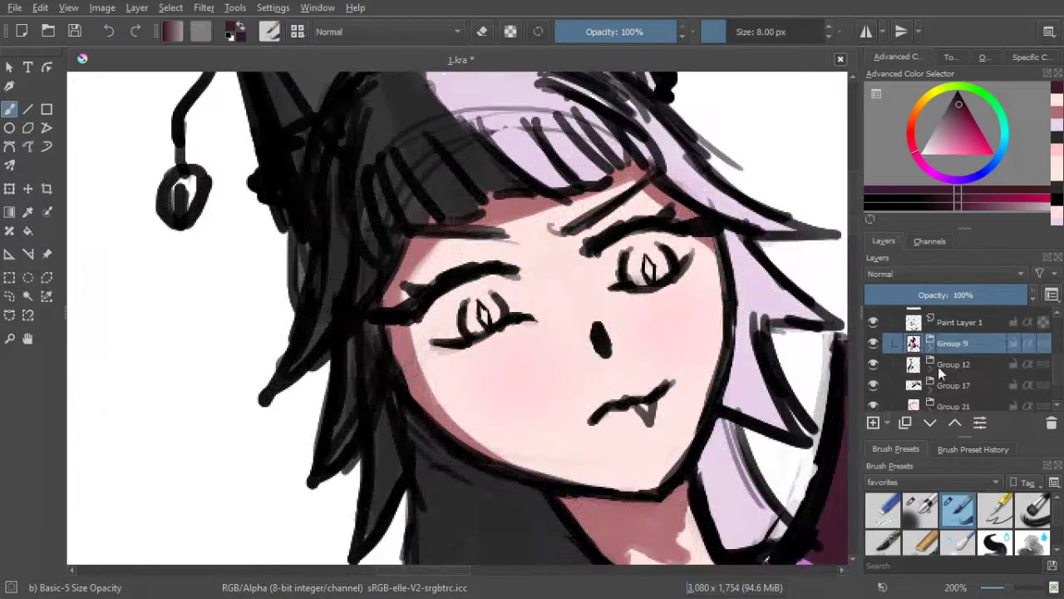
{"action": "left_click", "coordinate": [873, 423]}
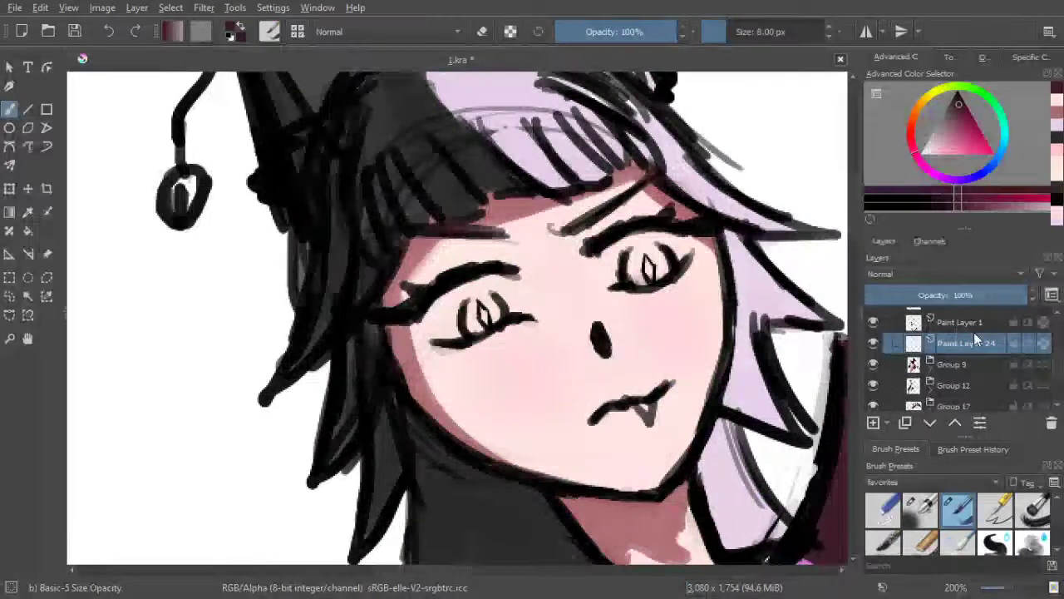
{"action": "key", "text": "ctrl+g"}
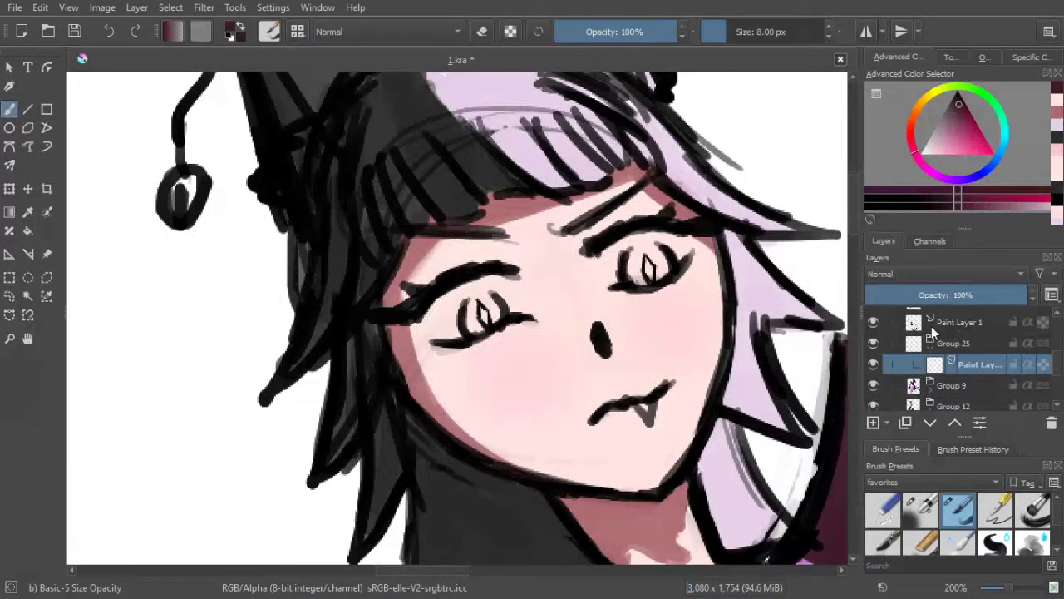
Paint the whites of both eyes in white on the new layer, erasing the spill around the eye beside the lavender hair
{"action": "left_click", "coordinate": [923, 153]}
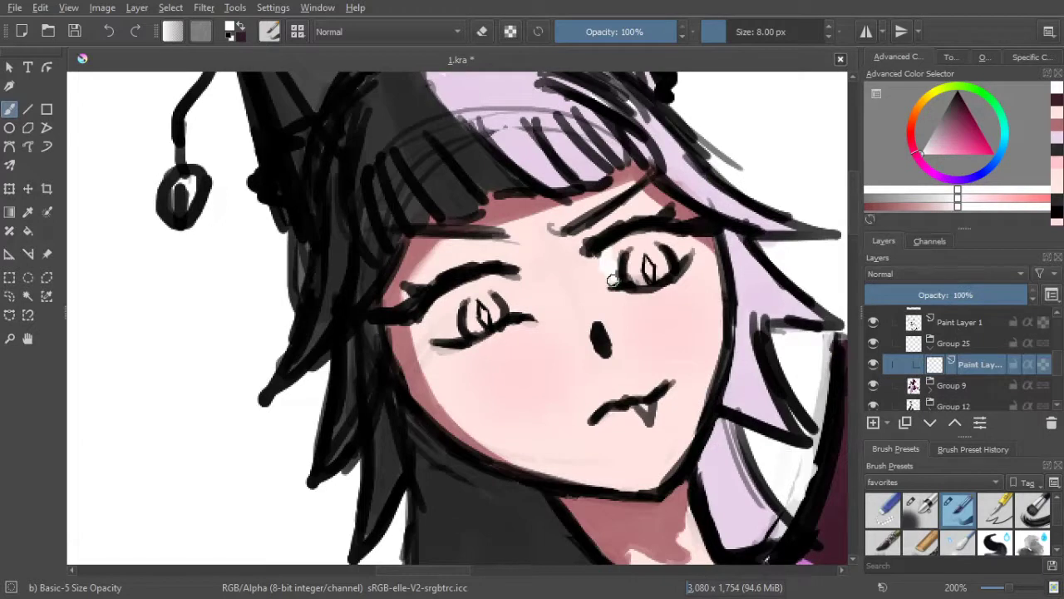
{"action": "mouse_move", "coordinate": [598, 249]}
{"action": "left_mouse_down"}
{"action": "mouse_move", "coordinate": [613, 272]}
{"action": "mouse_move", "coordinate": [635, 239]}
{"action": "mouse_move", "coordinate": [634, 279]}
{"action": "mouse_move", "coordinate": [644, 239]}
{"action": "mouse_move", "coordinate": [655, 241]}
{"action": "mouse_move", "coordinate": [653, 285]}
{"action": "mouse_move", "coordinate": [680, 253]}
{"action": "left_mouse_up"}
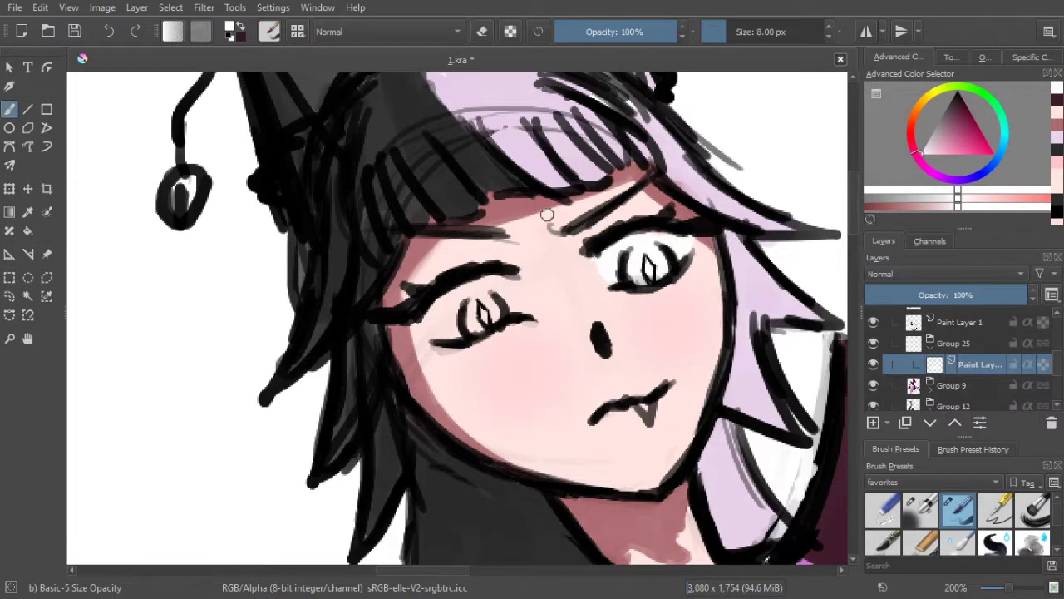
{"action": "left_click", "coordinate": [486, 32]}
{"action": "left_click_drag", "start_coordinate": [584, 269], "coordinate": [596, 235]}
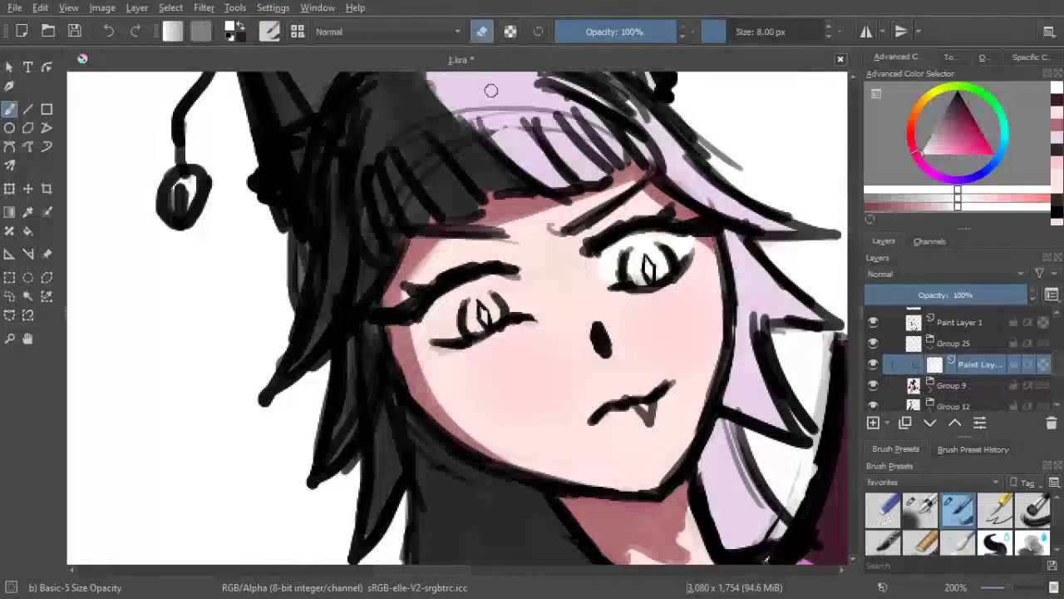
{"action": "left_click", "coordinate": [481, 31]}
{"action": "mouse_move", "coordinate": [510, 279]}
{"action": "left_mouse_down"}
{"action": "mouse_move", "coordinate": [518, 303]}
{"action": "mouse_move", "coordinate": [514, 283]}
{"action": "mouse_move", "coordinate": [507, 316]}
{"action": "mouse_move", "coordinate": [511, 295]}
{"action": "mouse_move", "coordinate": [500, 302]}
{"action": "mouse_move", "coordinate": [481, 282]}
{"action": "mouse_move", "coordinate": [467, 338]}
{"action": "mouse_move", "coordinate": [455, 294]}
{"action": "mouse_move", "coordinate": [421, 301]}
{"action": "mouse_move", "coordinate": [448, 321]}
{"action": "mouse_move", "coordinate": [436, 341]}
{"action": "mouse_move", "coordinate": [423, 311]}
{"action": "mouse_move", "coordinate": [438, 299]}
{"action": "mouse_move", "coordinate": [430, 310]}
{"action": "mouse_move", "coordinate": [443, 338]}
{"action": "mouse_move", "coordinate": [457, 306]}
{"action": "left_mouse_up"}
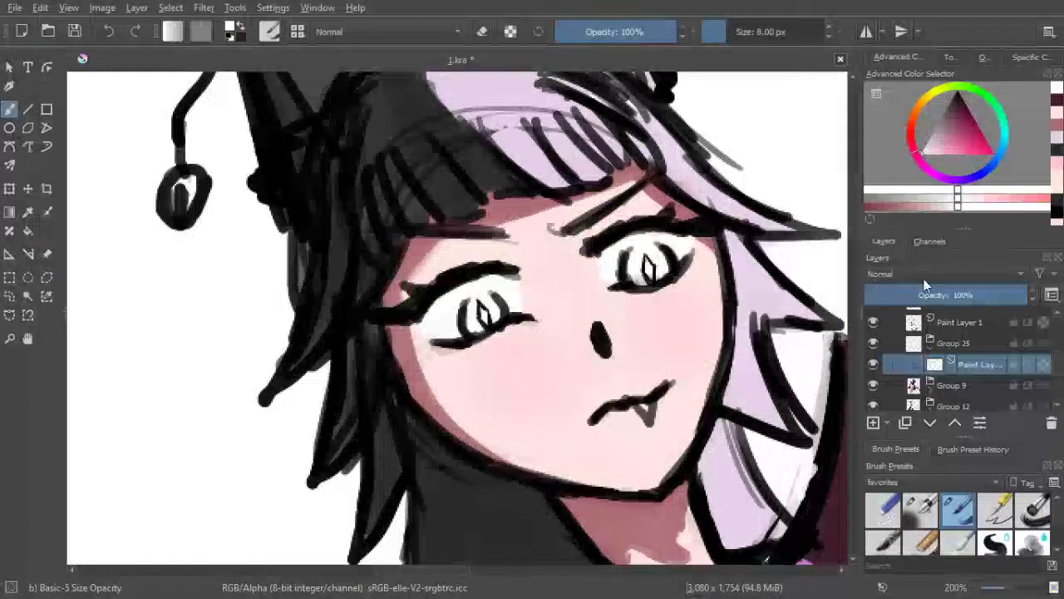
Shade both eyes grey under the upper lids on a new alpha-inheriting layer, then reselect the eye-white layer with white as the colour
{"action": "left_click", "coordinate": [887, 422]}
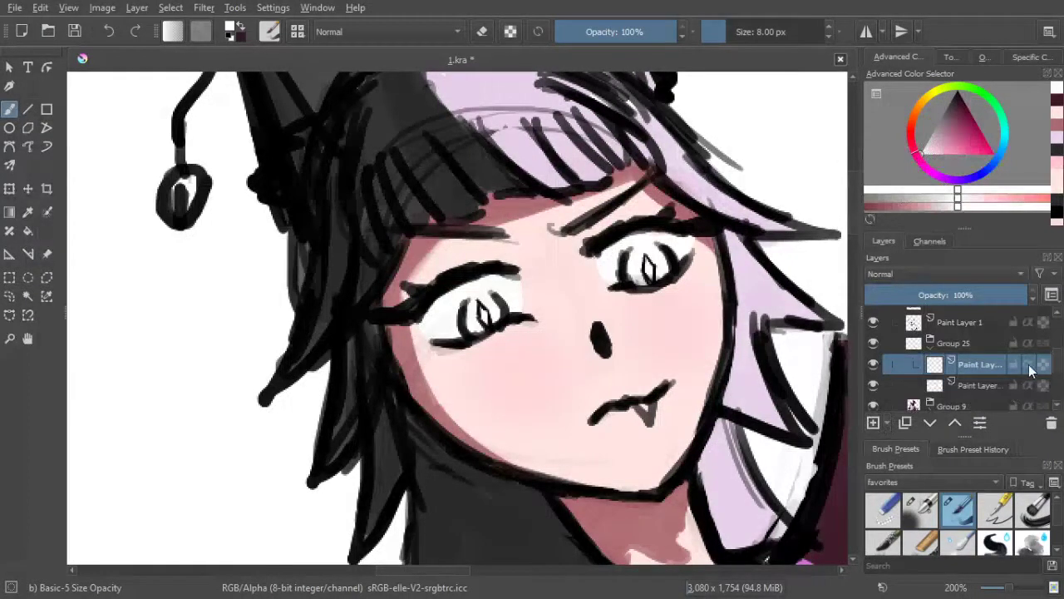
{"action": "left_click", "coordinate": [930, 136]}
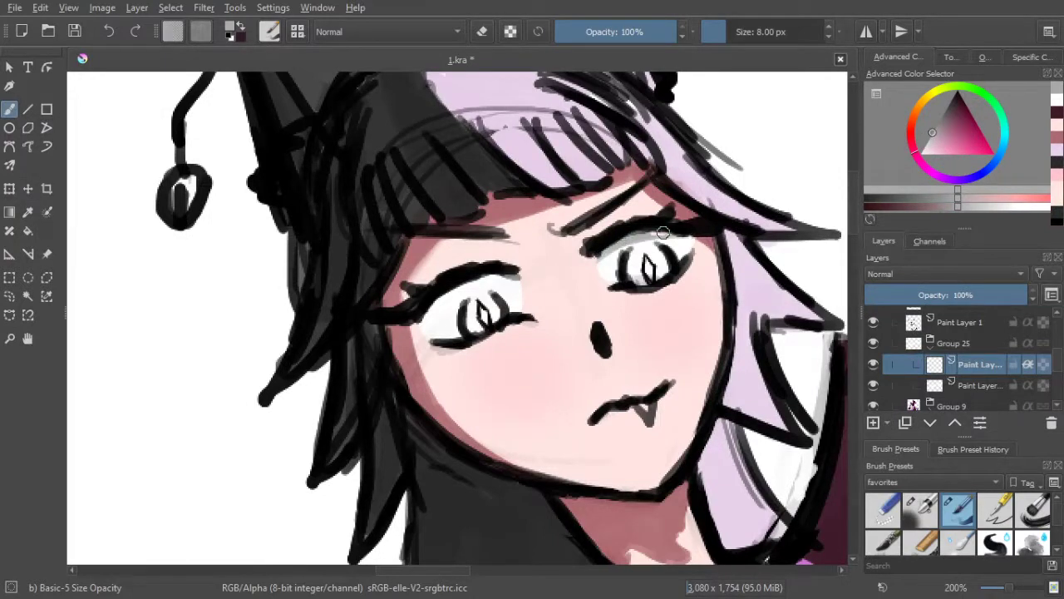
{"action": "left_click_drag", "start_coordinate": [673, 237], "coordinate": [693, 239]}
{"action": "left_click", "coordinate": [1028, 364]}
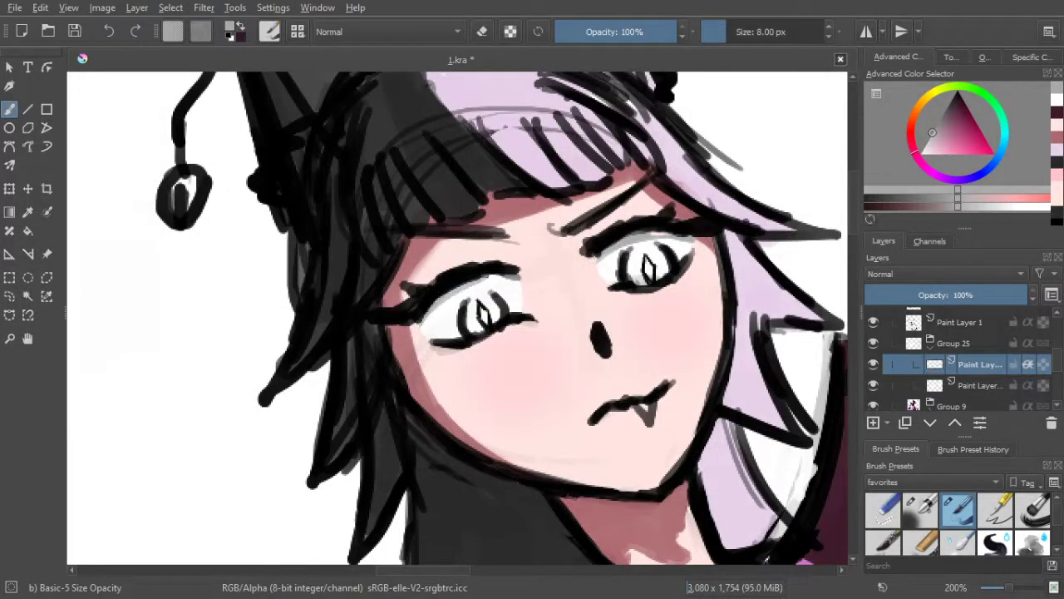
{"action": "left_click_drag", "start_coordinate": [466, 281], "coordinate": [513, 277]}
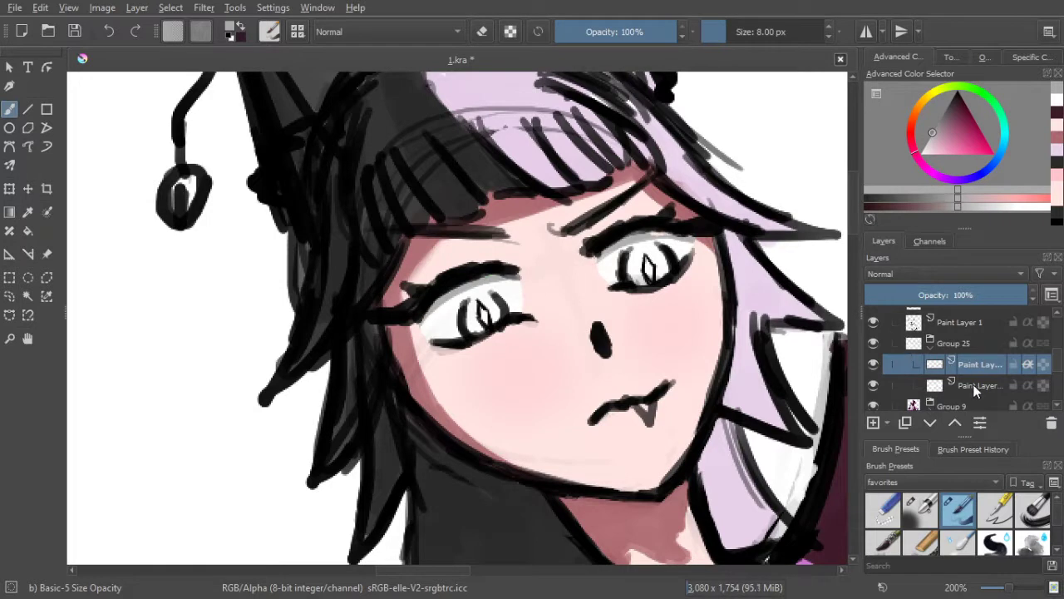
{"action": "left_click", "coordinate": [977, 387]}
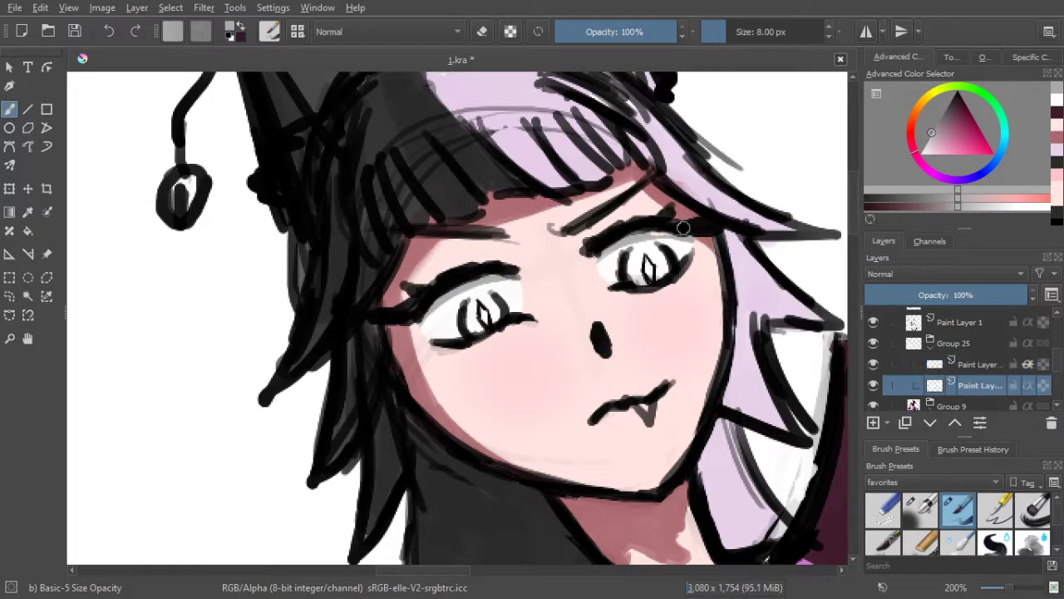
{"action": "key", "text": "x"}
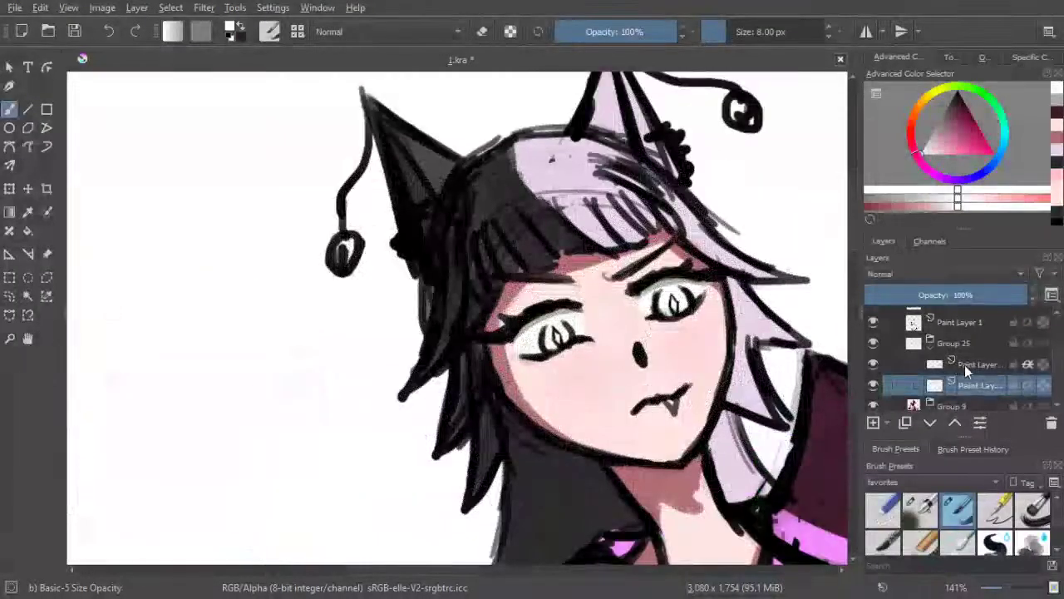
Add a paint layer at the top of Group 25 without alpha inheritance and colour both hanging ear ornaments bright yellow
{"action": "left_click", "coordinate": [978, 364]}
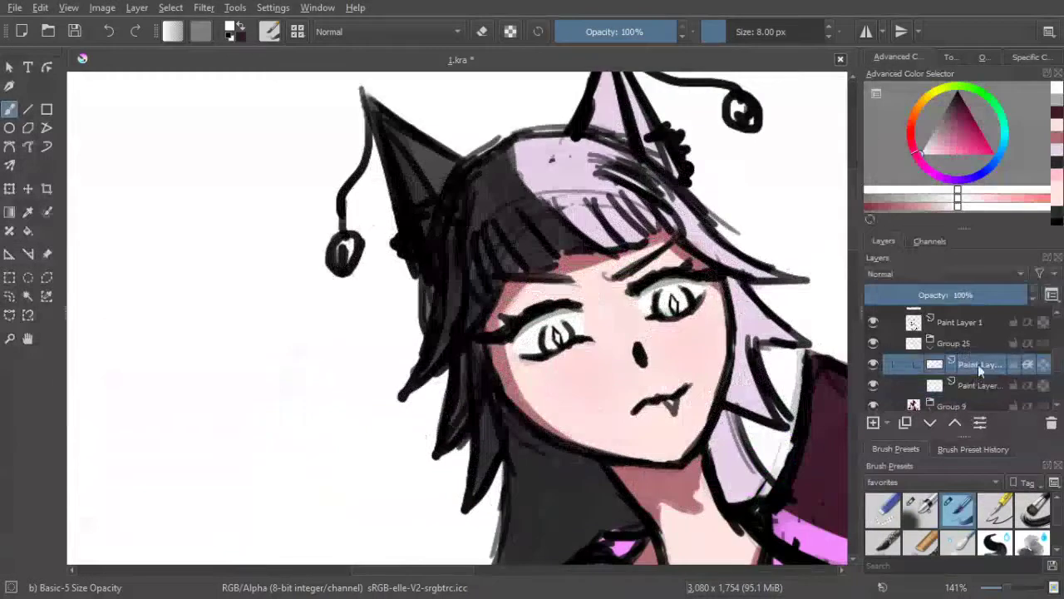
{"action": "left_click", "coordinate": [874, 421]}
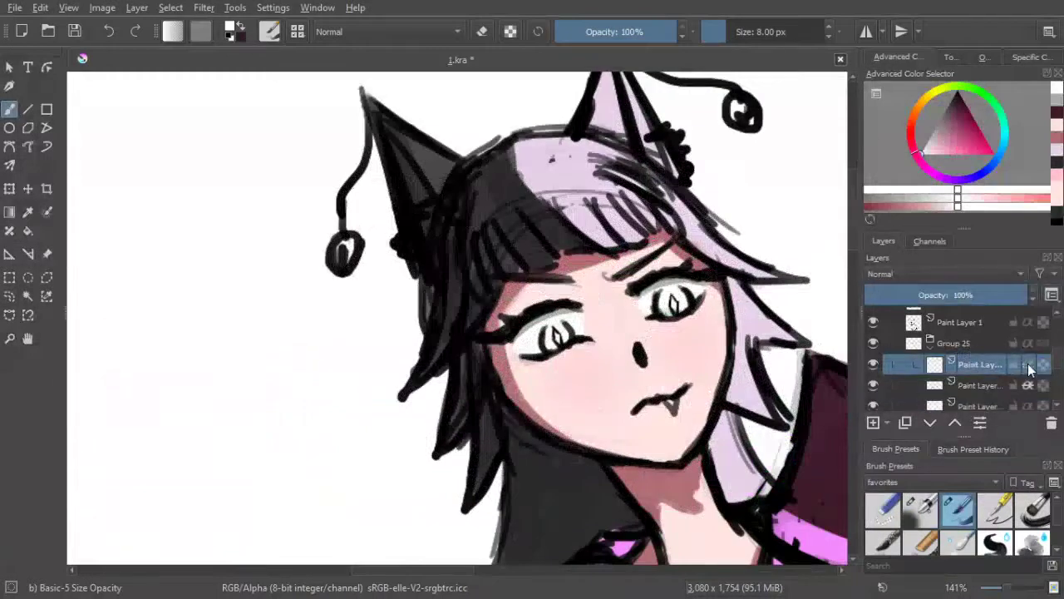
{"action": "left_click", "coordinate": [935, 93]}
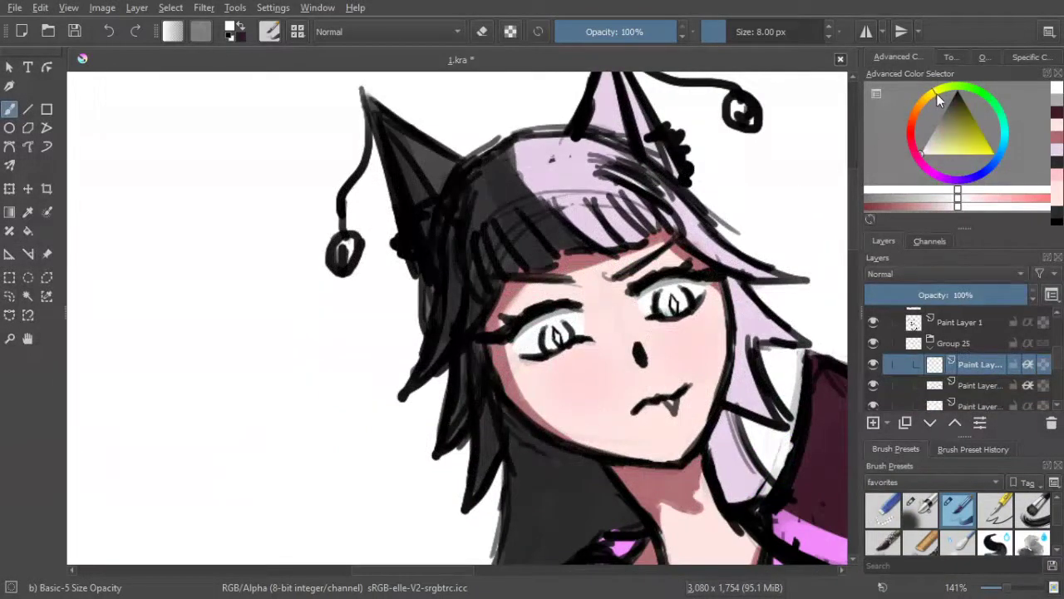
{"action": "left_click", "coordinate": [982, 154]}
{"action": "left_click_drag", "start_coordinate": [998, 162], "coordinate": [1000, 162]}
{"action": "left_click_drag", "start_coordinate": [735, 280], "coordinate": [730, 283]}
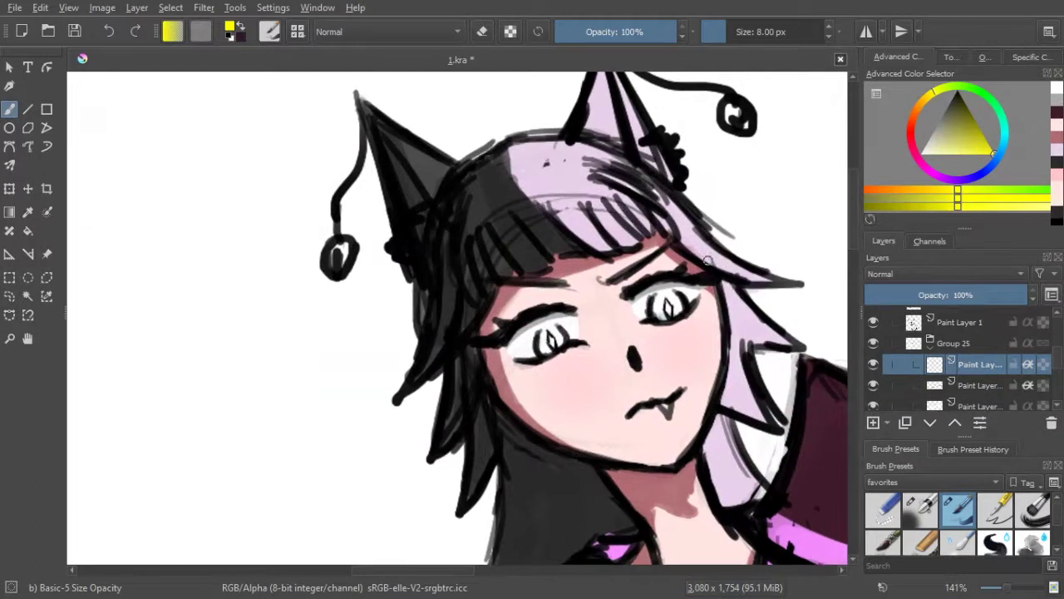
{"action": "left_click_drag", "start_coordinate": [647, 285], "coordinate": [642, 287]}
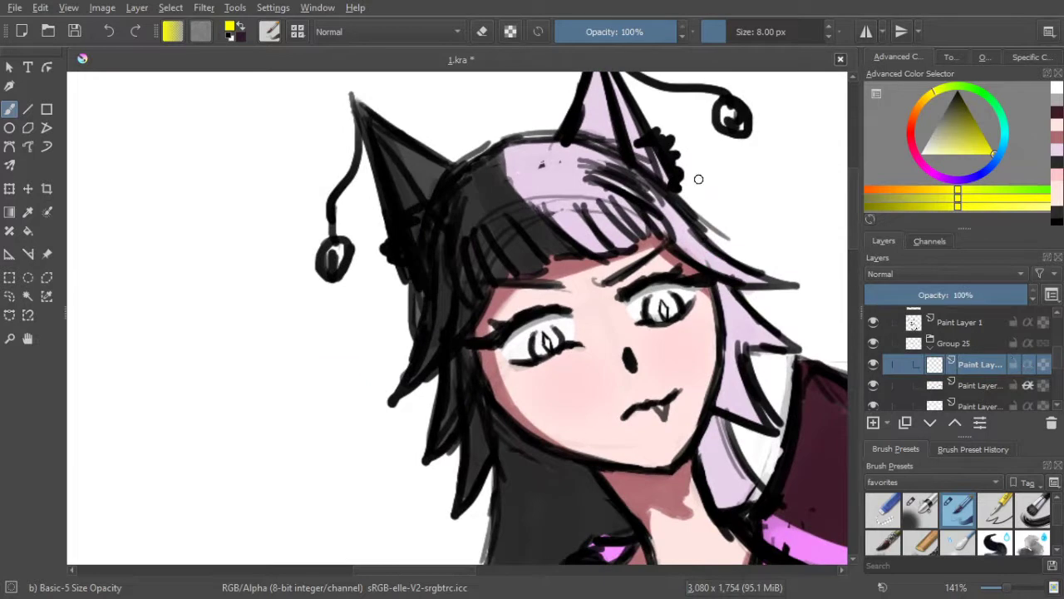
{"action": "left_click_drag", "start_coordinate": [727, 109], "coordinate": [740, 124]}
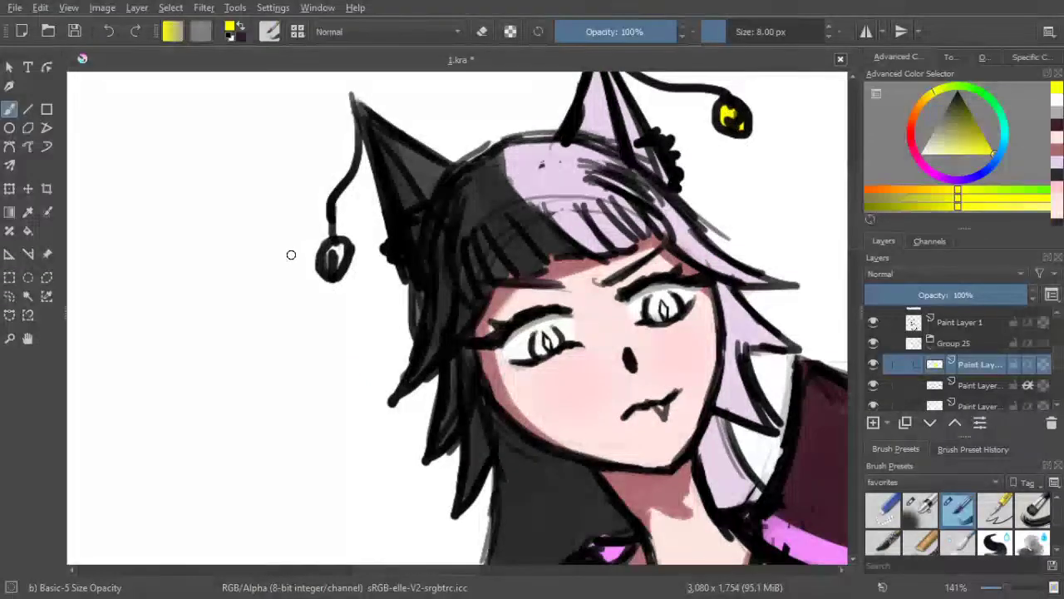
{"action": "left_click_drag", "start_coordinate": [329, 260], "coordinate": [343, 259]}
Shift the hue towards orange and repaint both hanging ear ornaments golden yellow
{"action": "key", "text": "minus"}
{"action": "key", "text": "minus"}
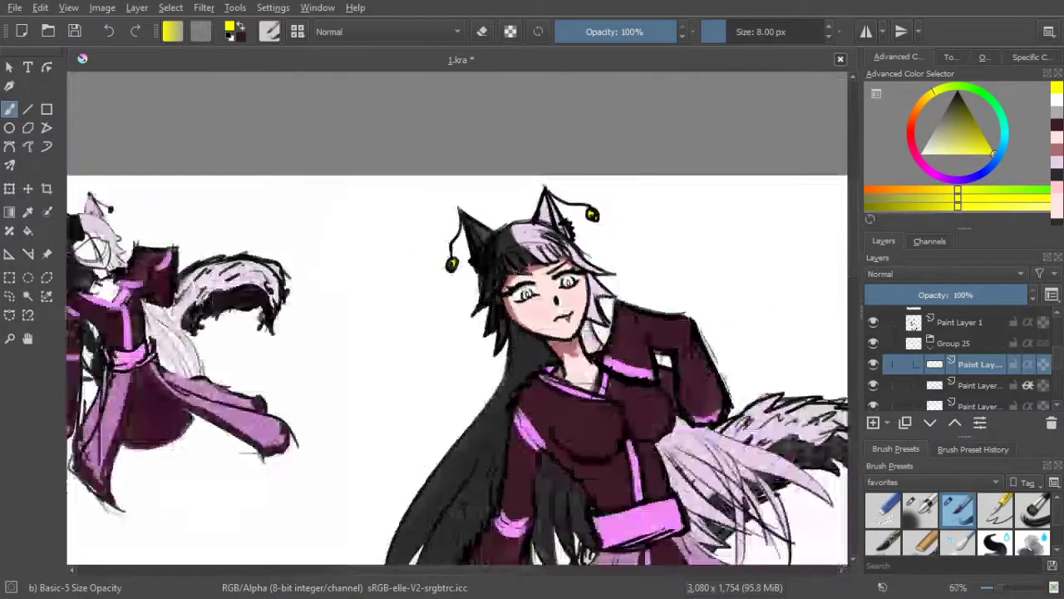
{"action": "key", "text": "plus"}
{"action": "key", "text": "plus"}
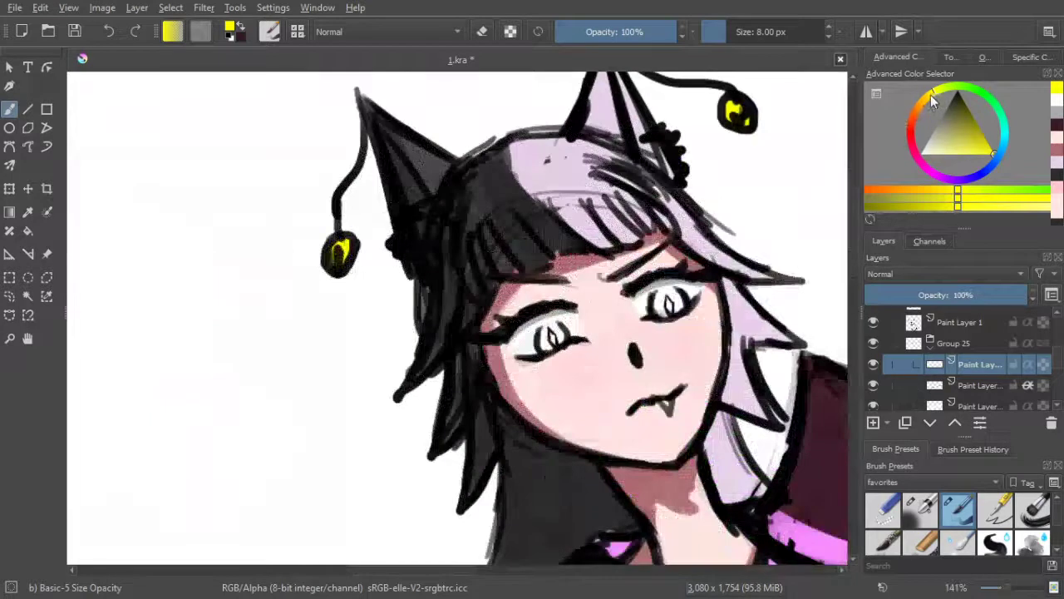
{"action": "left_click_drag", "start_coordinate": [932, 95], "coordinate": [927, 98]}
{"action": "mouse_move", "coordinate": [725, 105]}
{"action": "left_mouse_down"}
{"action": "mouse_move", "coordinate": [735, 118]}
{"action": "mouse_move", "coordinate": [746, 112]}
{"action": "left_mouse_up"}
{"action": "mouse_move", "coordinate": [342, 246]}
{"action": "left_mouse_down"}
{"action": "mouse_move", "coordinate": [333, 249]}
{"action": "mouse_move", "coordinate": [346, 247]}
{"action": "left_mouse_up"}
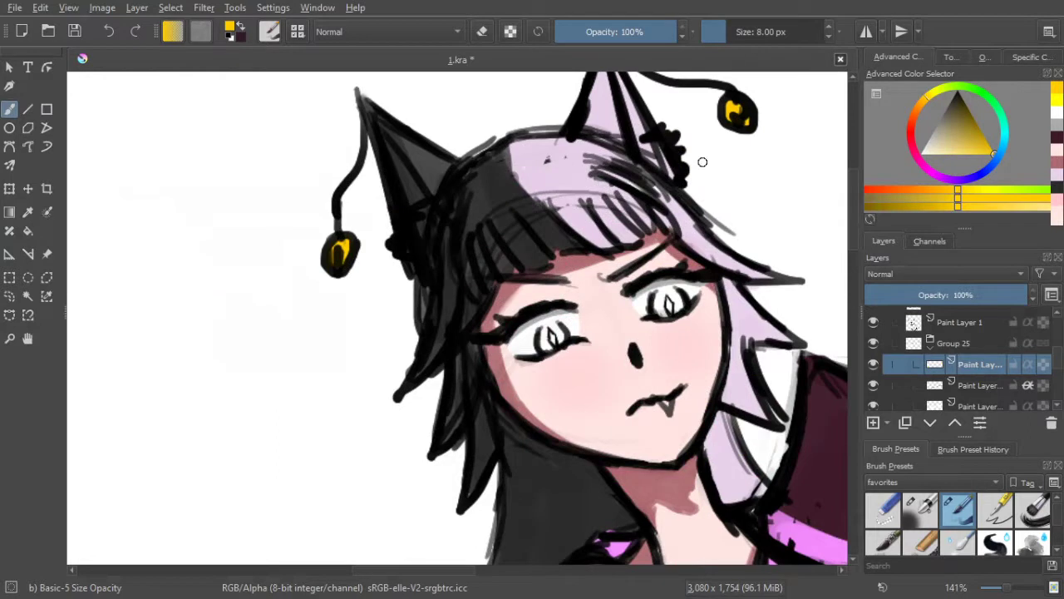
Return the hue to bright yellow and fill the irises of both eyes
{"action": "left_click", "coordinate": [925, 94]}
{"action": "mouse_move", "coordinate": [662, 301]}
{"action": "left_mouse_down"}
{"action": "mouse_move", "coordinate": [659, 314]}
{"action": "mouse_move", "coordinate": [670, 287]}
{"action": "mouse_move", "coordinate": [668, 308]}
{"action": "left_mouse_up"}
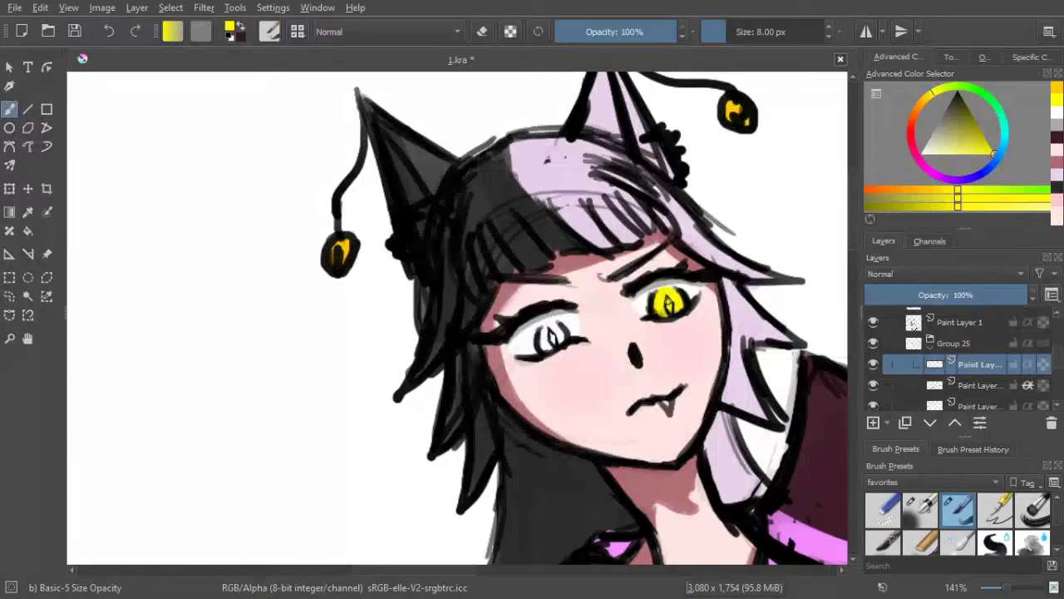
{"action": "left_click_drag", "start_coordinate": [539, 336], "coordinate": [552, 337]}
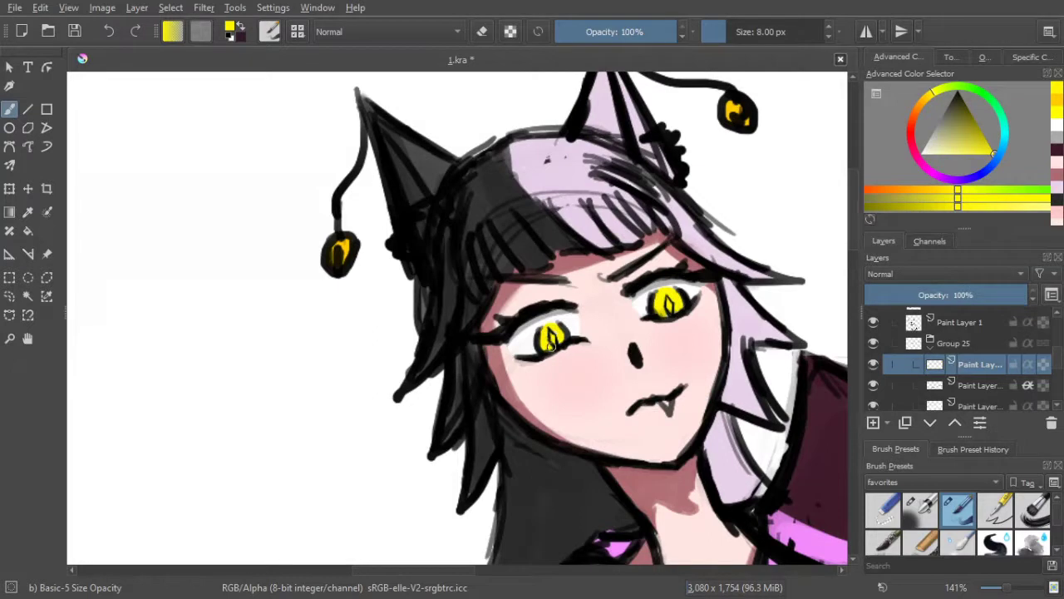
Examine the coloured eyes and ear ornaments both close up and against the whole figure
{"action": "mouse_move", "coordinate": [676, 245]}
{"action": "left_mouse_down"}
{"action": "mouse_move", "coordinate": [661, 246]}
{"action": "mouse_move", "coordinate": [637, 200]}
{"action": "left_mouse_up"}
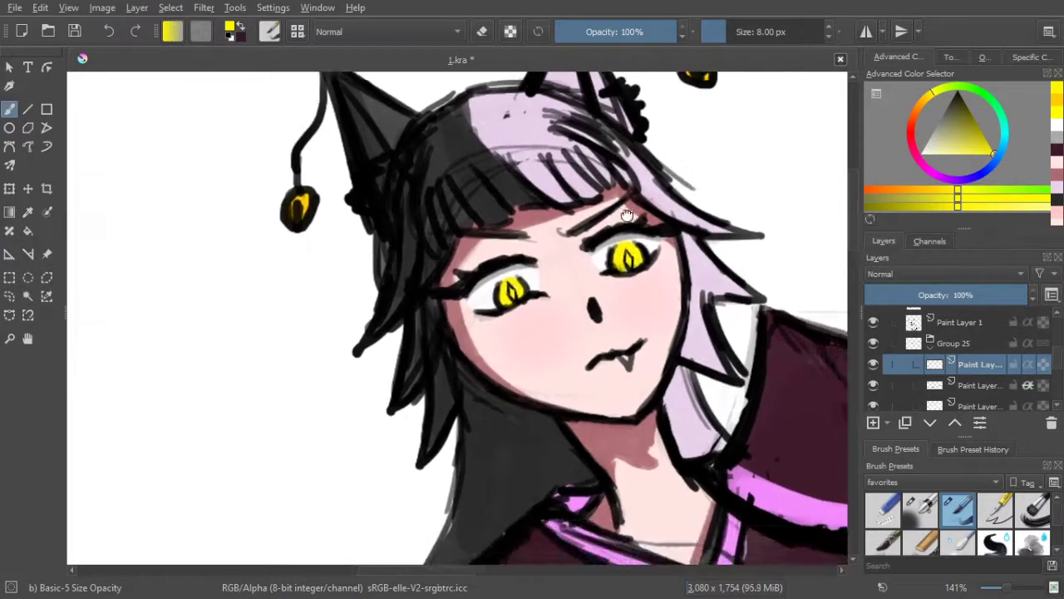
{"action": "scroll", "coordinate": [627, 212], "scroll_direction": "down", "scroll_amount": 5}
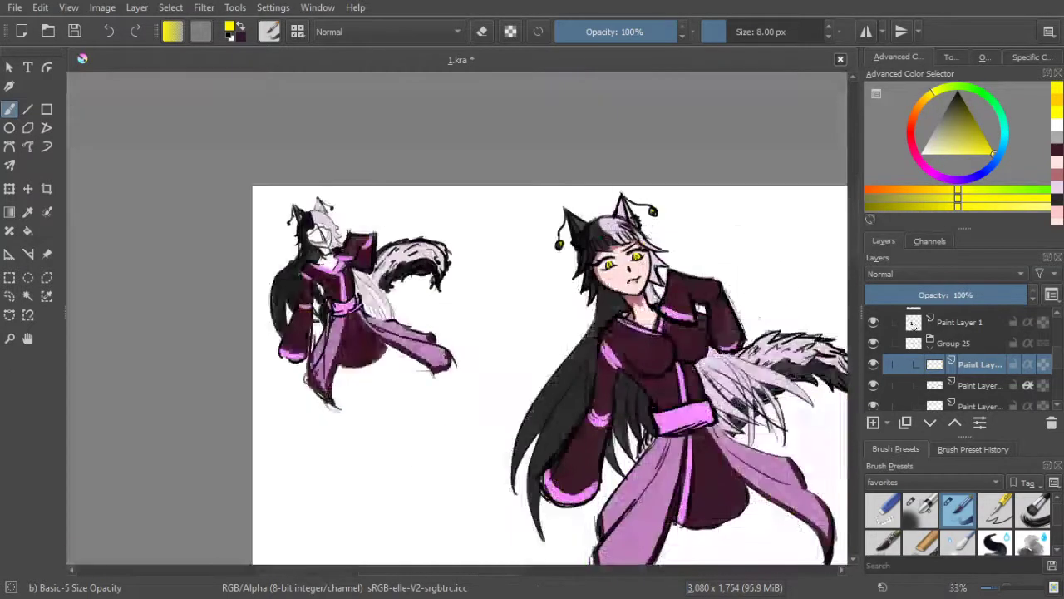
{"action": "scroll", "coordinate": [627, 212], "scroll_direction": "up", "scroll_amount": 3}
{"action": "scroll", "coordinate": [616, 253], "scroll_direction": "up", "scroll_amount": 4}
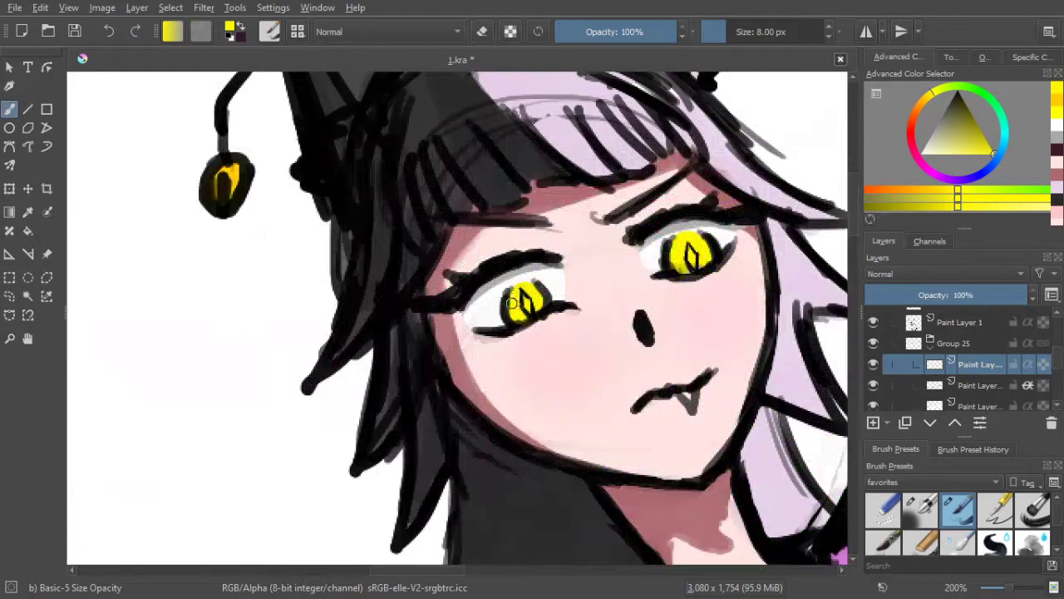
{"action": "scroll", "coordinate": [503, 300], "scroll_direction": "down", "scroll_amount": 5}
{"action": "scroll", "coordinate": [492, 301], "scroll_direction": "up", "scroll_amount": 4}
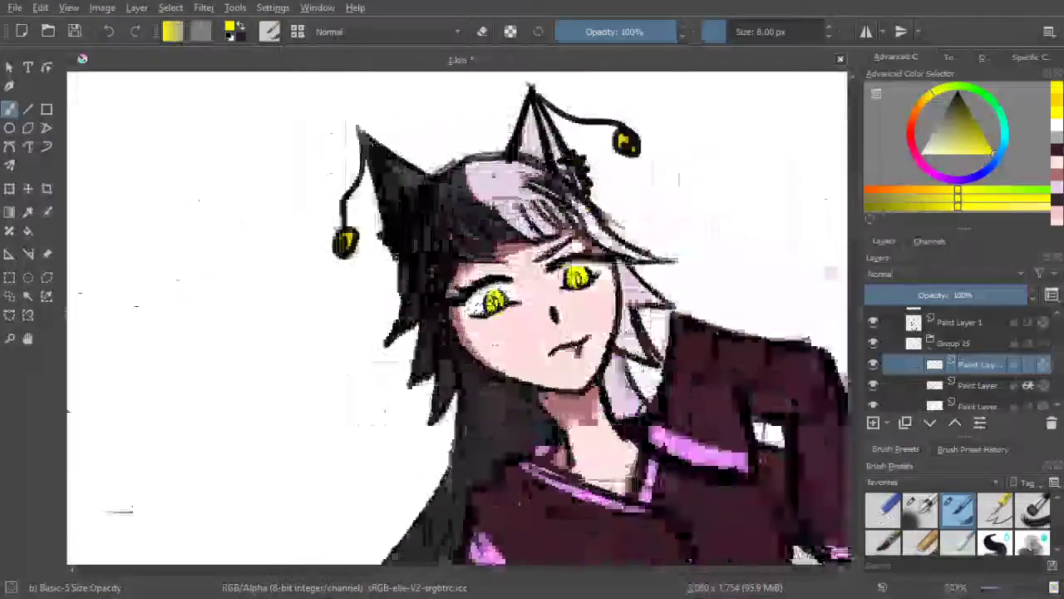
{"action": "scroll", "coordinate": [493, 299], "scroll_direction": "down", "scroll_amount": 5}
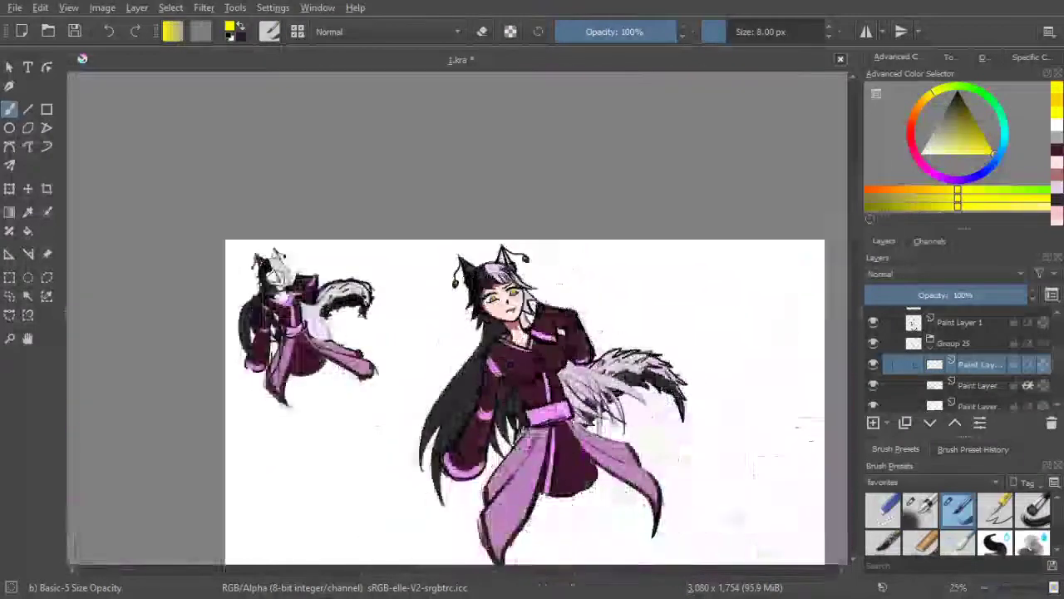
{"action": "scroll", "coordinate": [497, 302], "scroll_direction": "up", "scroll_amount": 6}
{"action": "scroll", "coordinate": [486, 293], "scroll_direction": "down", "scroll_amount": 1}
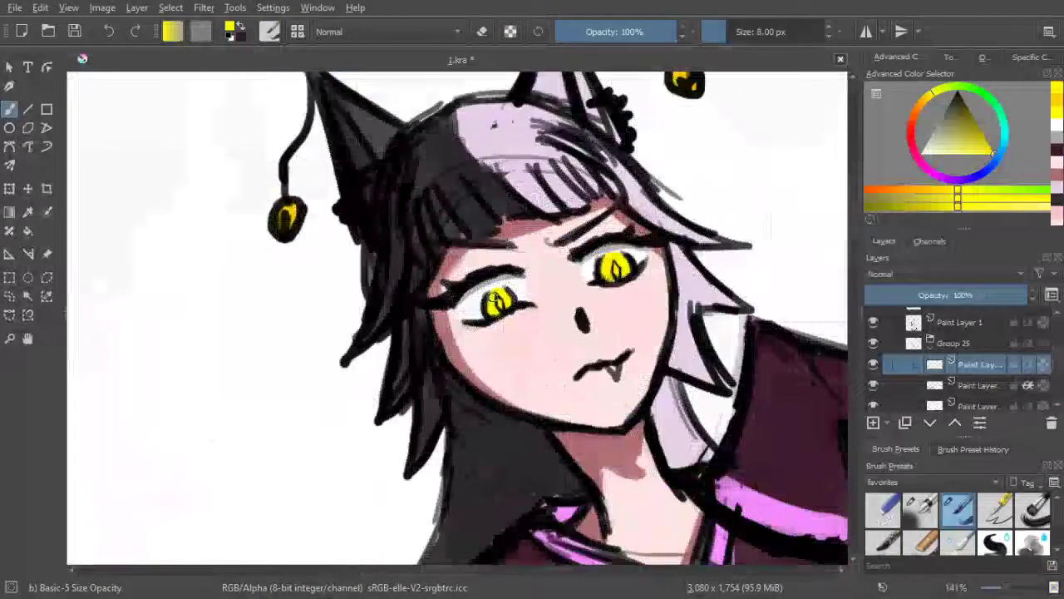
Add a paint layer at the top of Group 25 and fill both slit pupils black with a 6 px brush
{"action": "left_click", "coordinate": [955, 96]}
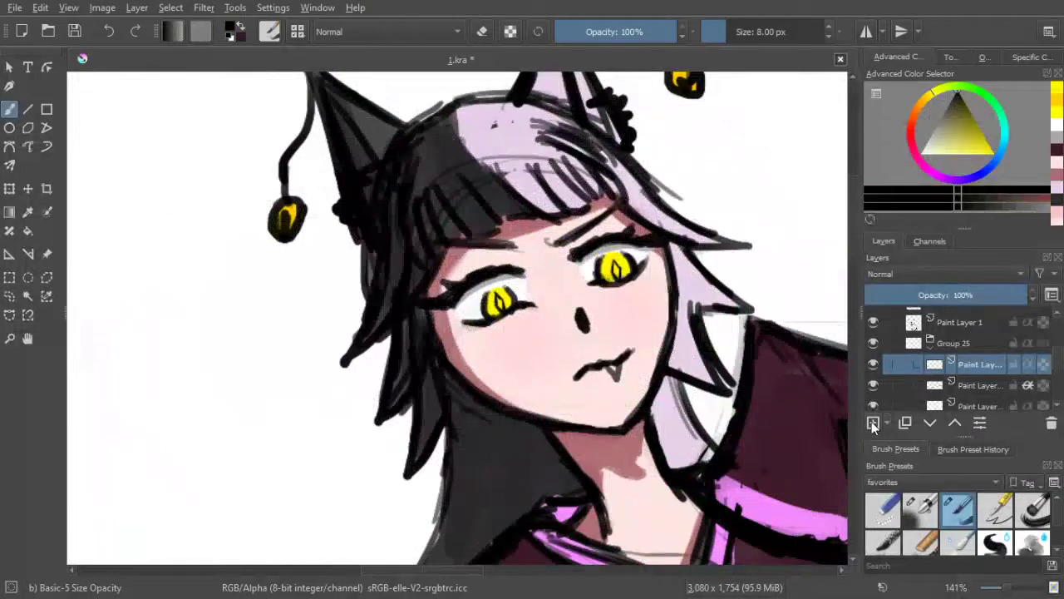
{"action": "scroll", "coordinate": [673, 293], "scroll_direction": "up", "scroll_amount": 2}
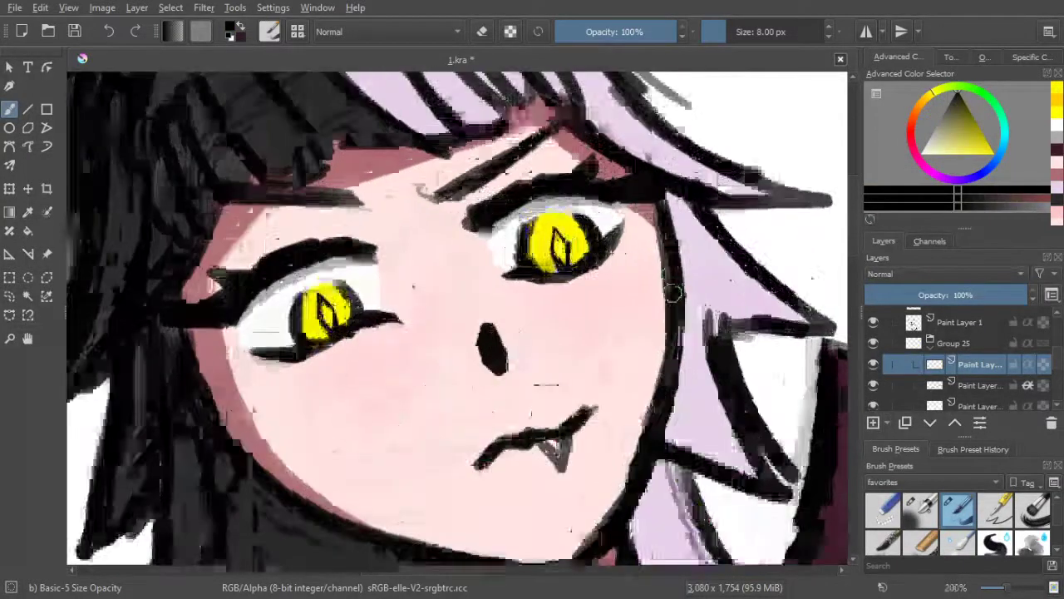
{"action": "left_click", "coordinate": [873, 422]}
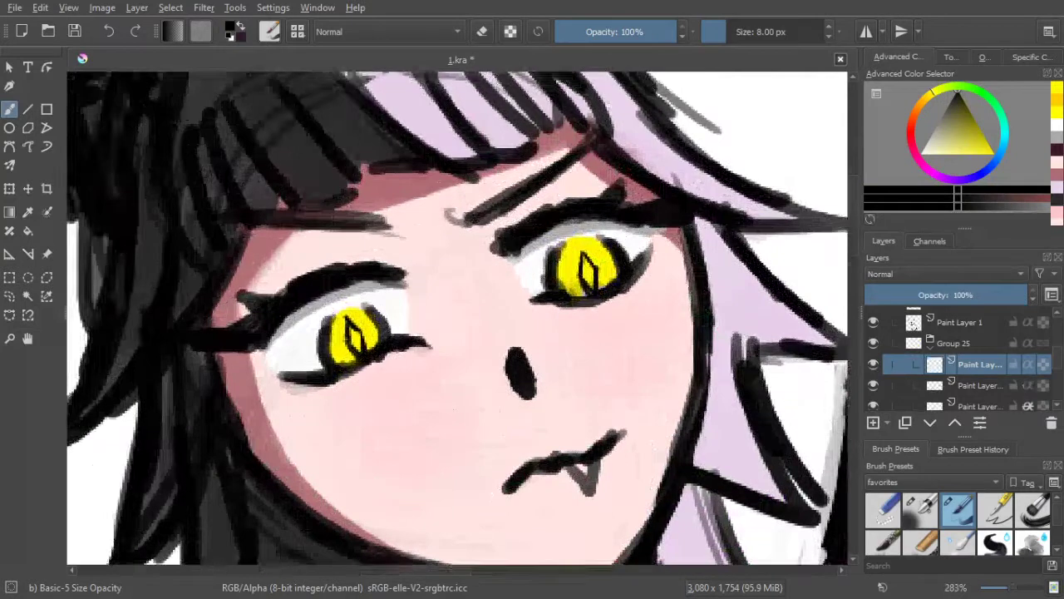
{"action": "key", "text": "bracketleft"}
{"action": "mouse_move", "coordinate": [584, 268]}
{"action": "left_mouse_down"}
{"action": "mouse_move", "coordinate": [587, 258]}
{"action": "mouse_move", "coordinate": [589, 286]}
{"action": "left_mouse_up"}
{"action": "left_click_drag", "start_coordinate": [356, 320], "coordinate": [359, 349]}
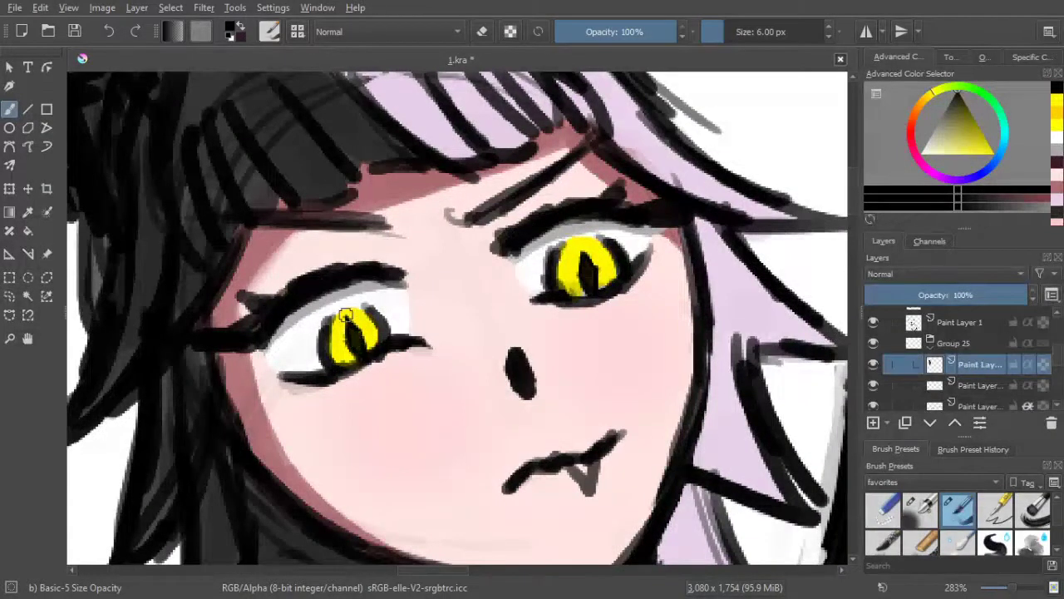
{"action": "scroll", "coordinate": [447, 369], "scroll_direction": "down", "scroll_amount": 5}
{"action": "left_click_drag", "start_coordinate": [665, 398], "coordinate": [719, 327]}
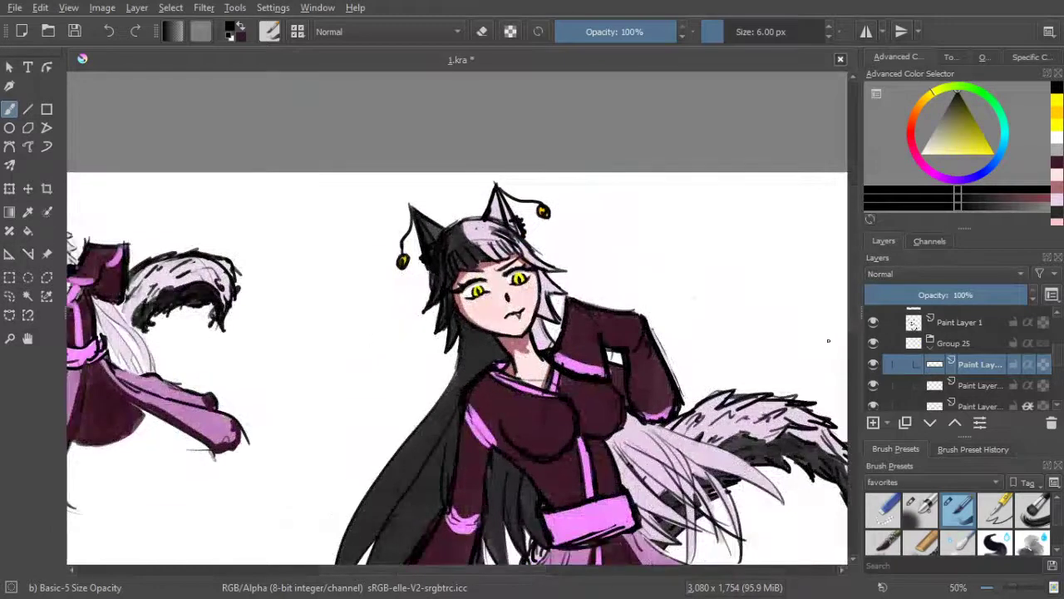
Identify the layer holding the yellow colouring and outline both ears with their hanging ornaments in a freehand selection
{"action": "left_click", "coordinate": [876, 386]}
{"action": "left_click", "coordinate": [875, 386]}
{"action": "left_click", "coordinate": [874, 385]}
{"action": "left_click", "coordinate": [875, 385]}
{"action": "left_click", "coordinate": [981, 385]}
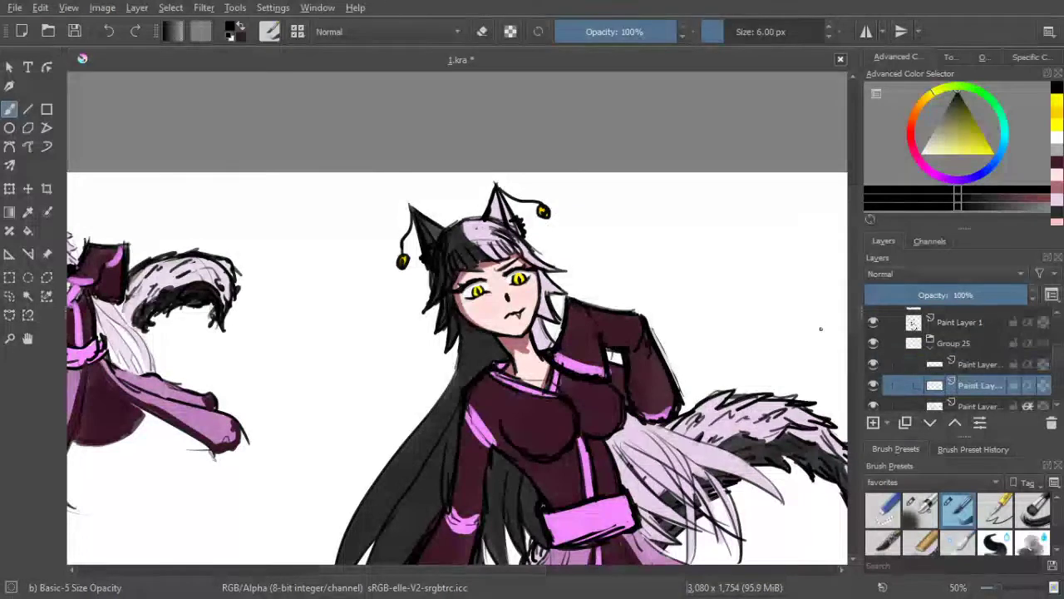
{"action": "left_click", "coordinate": [9, 296]}
{"action": "mouse_move", "coordinate": [380, 241]}
{"action": "left_mouse_down"}
{"action": "mouse_move", "coordinate": [434, 251]}
{"action": "mouse_move", "coordinate": [514, 230]}
{"action": "mouse_move", "coordinate": [548, 176]}
{"action": "mouse_move", "coordinate": [399, 218]}
{"action": "left_mouse_up"}
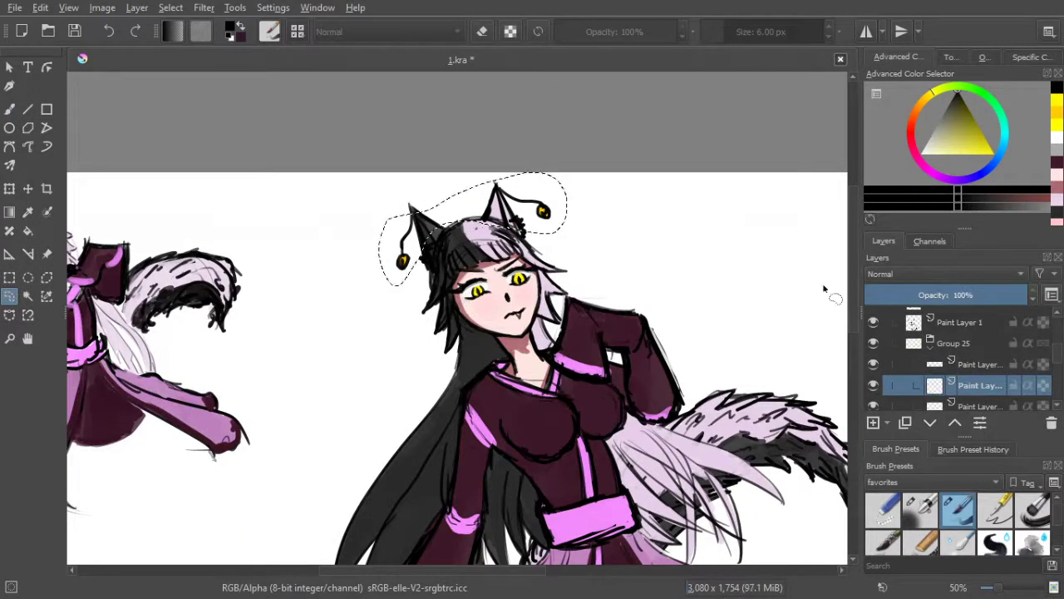
{"action": "left_click", "coordinate": [981, 405]}
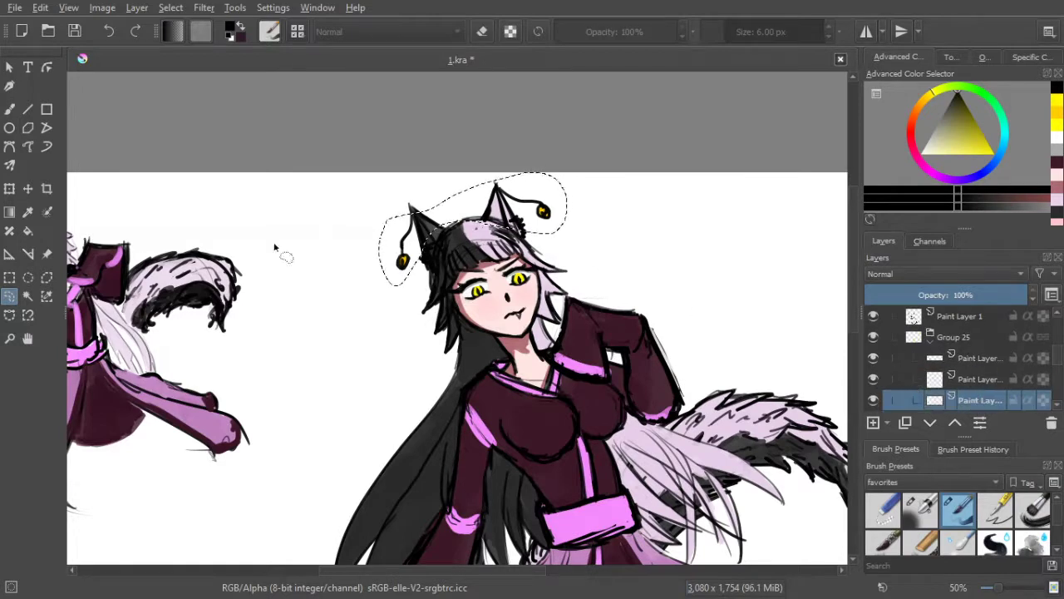
Compare the artwork with individual layers of Group 25 hidden and shown to check what each one contains
{"action": "key", "text": "ctrl+shift+a"}
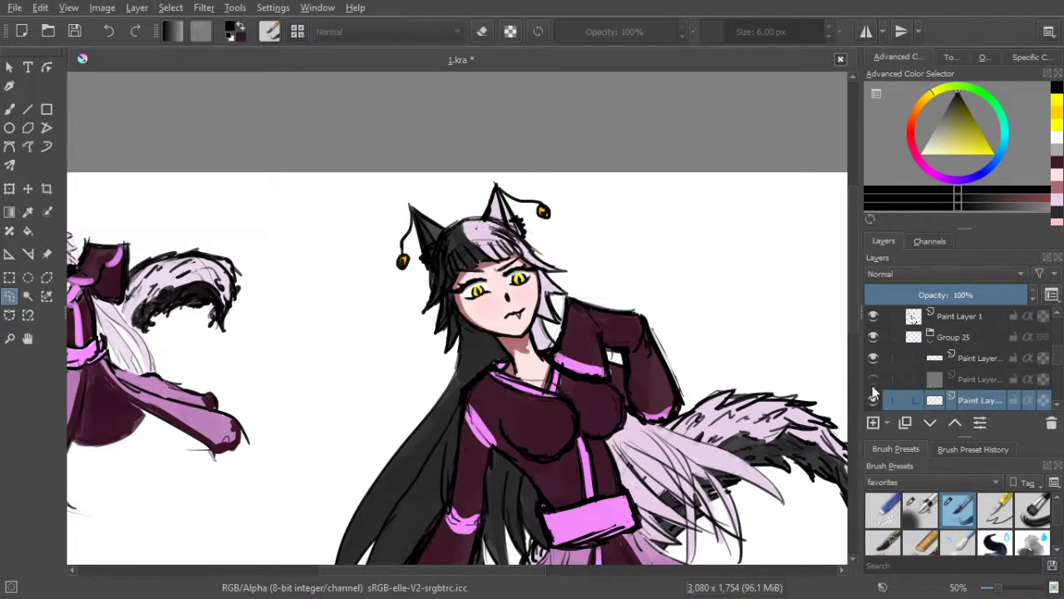
{"action": "scroll", "coordinate": [875, 399], "scroll_direction": "down", "scroll_amount": 1}
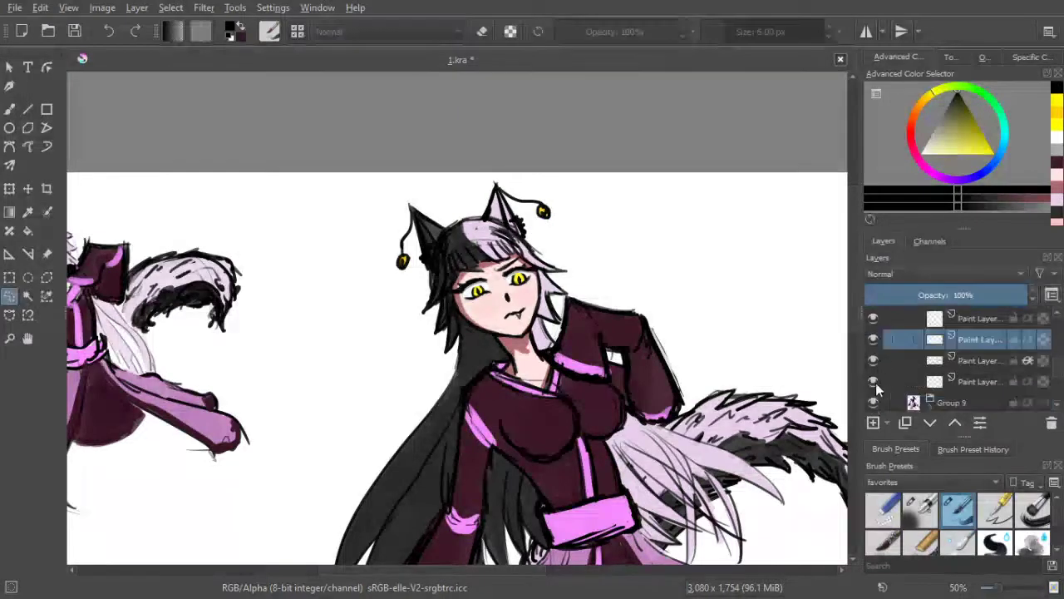
{"action": "left_click", "coordinate": [872, 340]}
{"action": "left_click", "coordinate": [872, 338]}
{"action": "scroll", "coordinate": [876, 345], "scroll_direction": "up", "scroll_amount": 1}
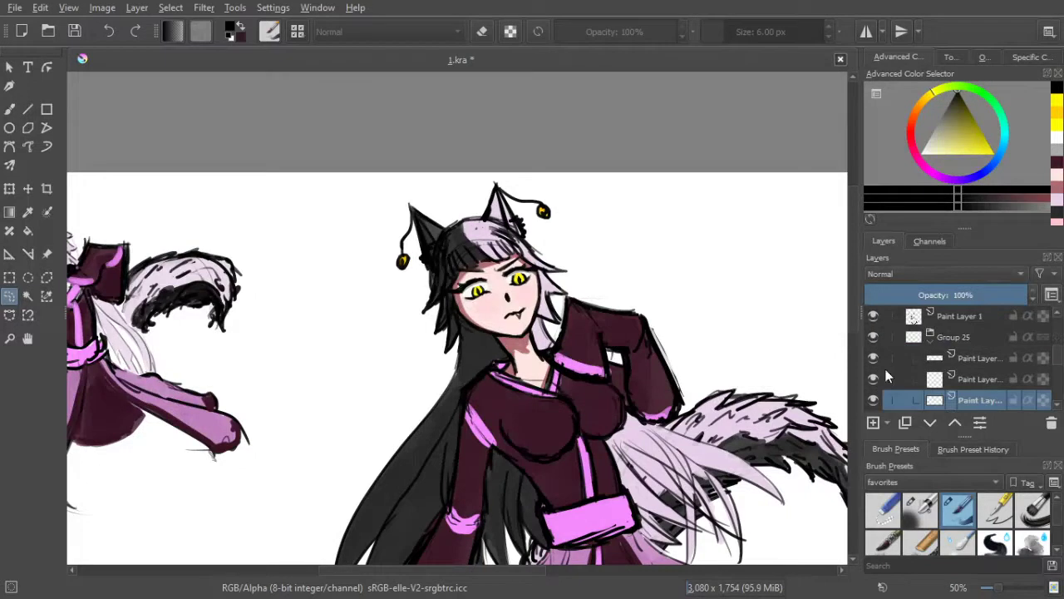
{"action": "left_click", "coordinate": [872, 382]}
{"action": "left_click", "coordinate": [872, 382]}
{"action": "left_click", "coordinate": [872, 382]}
{"action": "left_click", "coordinate": [872, 382]}
{"action": "left_click", "coordinate": [872, 381]}
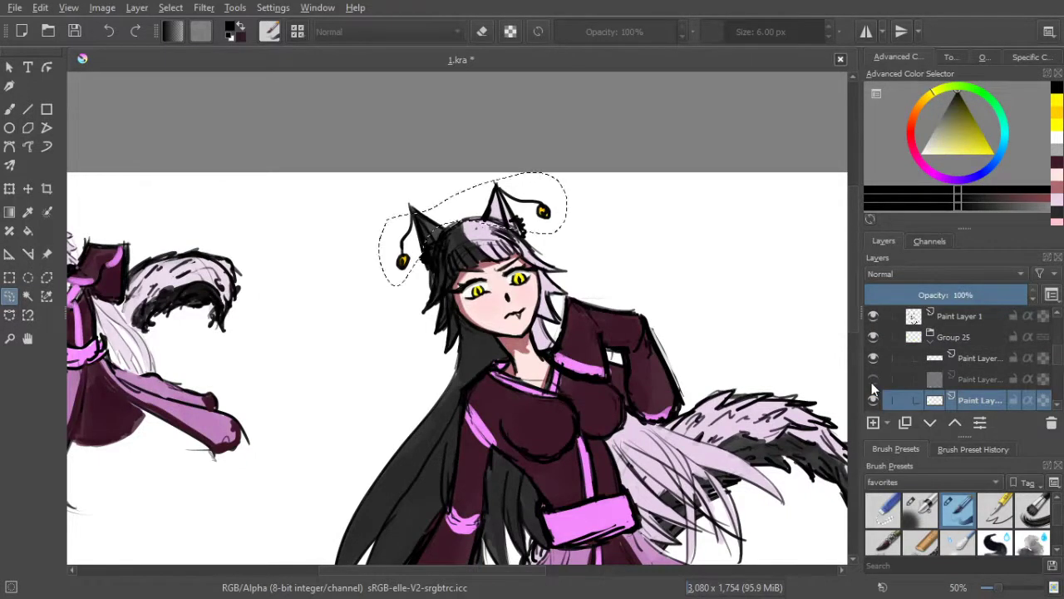
{"action": "left_click", "coordinate": [872, 382]}
{"action": "left_click", "coordinate": [872, 383]}
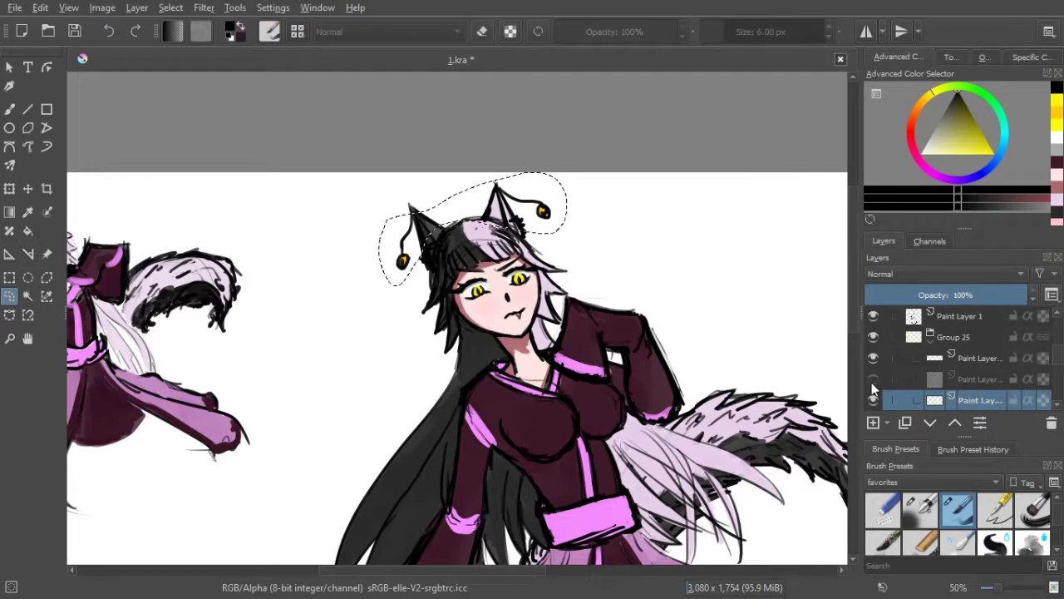
{"action": "left_click", "coordinate": [873, 381]}
Separate the ear ornaments' colour from the irises onto its own layer, clear the selection, and move that layer above Group 25
{"action": "key", "text": "Delete"}
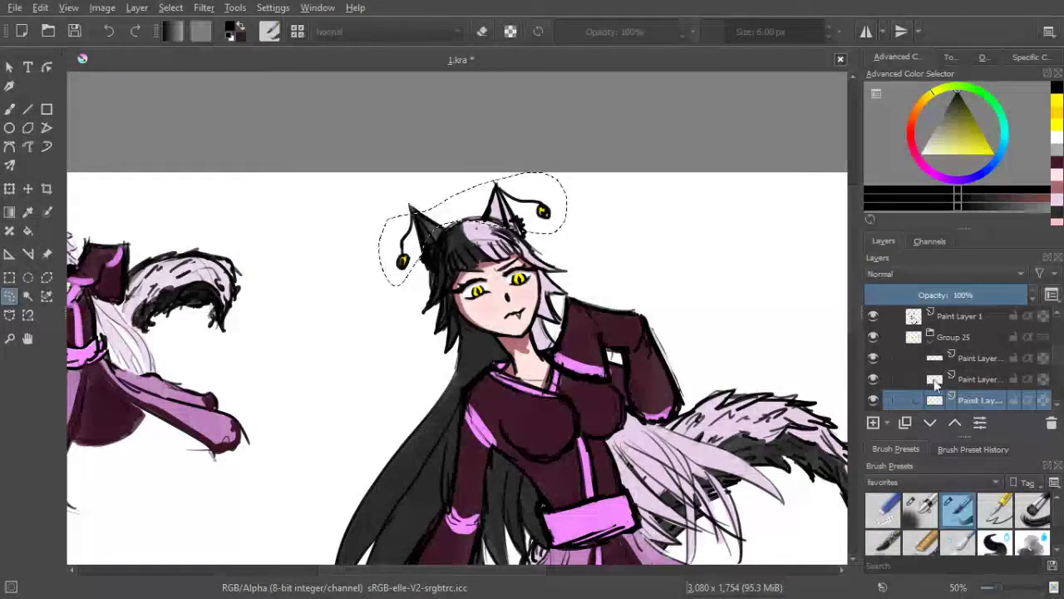
{"action": "left_click", "coordinate": [978, 380]}
{"action": "left_click", "coordinate": [874, 378]}
{"action": "left_click", "coordinate": [873, 379]}
{"action": "left_click", "coordinate": [873, 400]}
{"action": "left_click", "coordinate": [874, 399]}
{"action": "left_click", "coordinate": [873, 400]}
{"action": "left_click", "coordinate": [873, 401]}
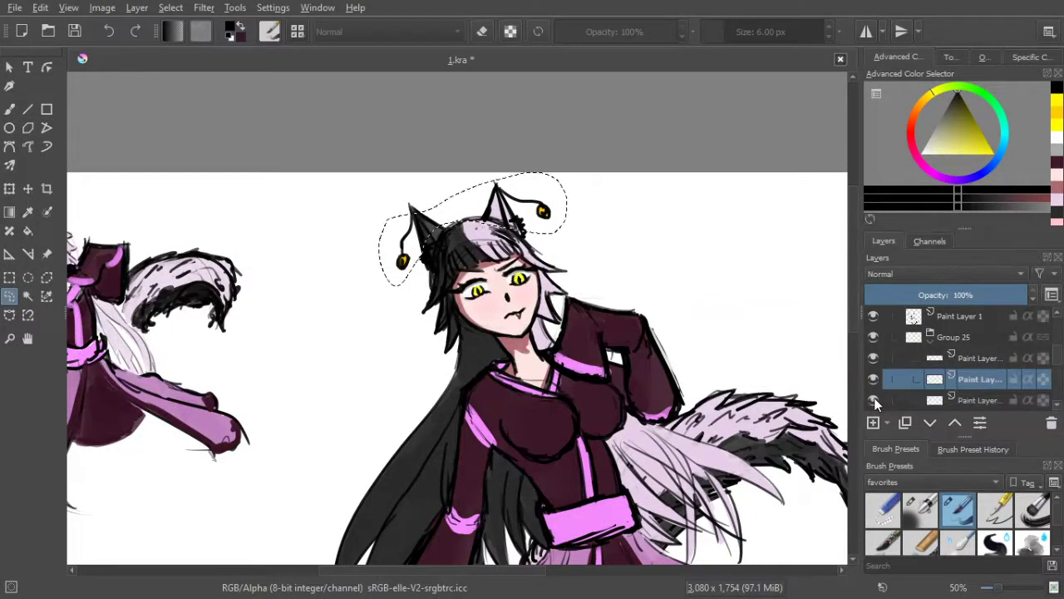
{"action": "left_click", "coordinate": [980, 400]}
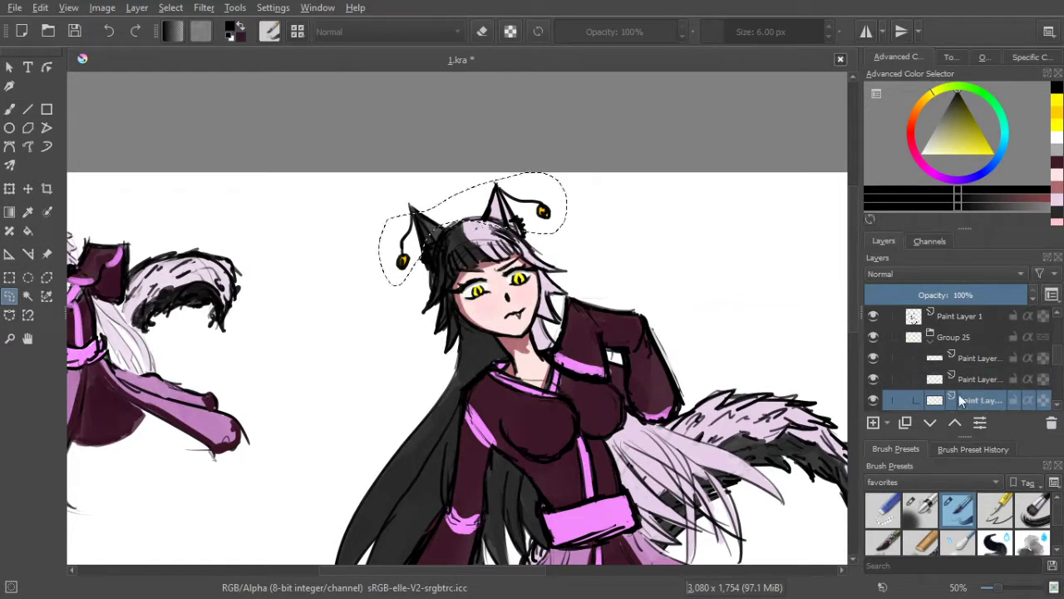
{"action": "left_click", "coordinate": [684, 255]}
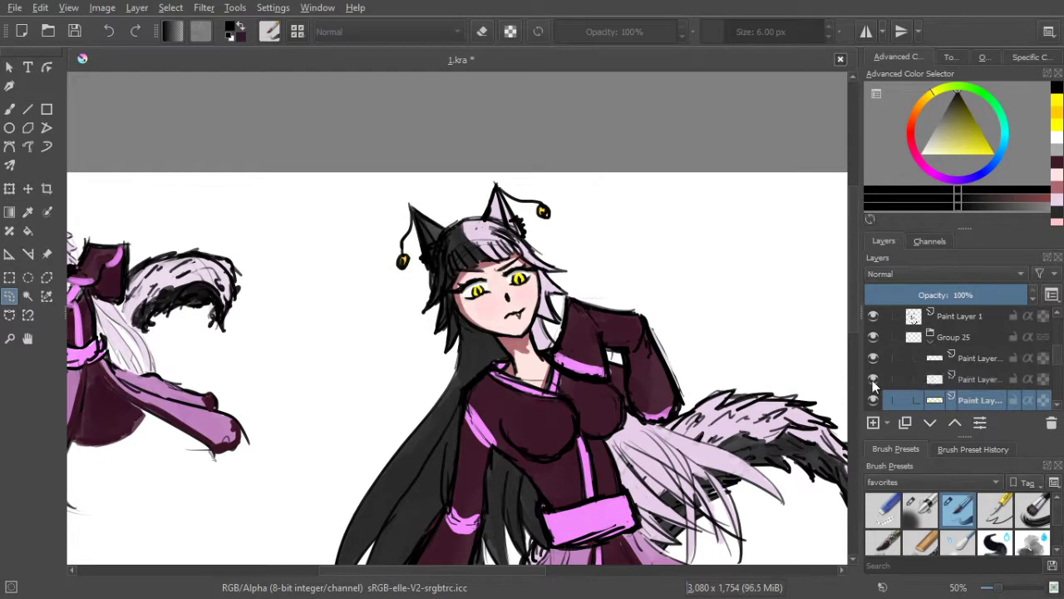
{"action": "left_click_drag", "start_coordinate": [976, 380], "coordinate": [960, 328]}
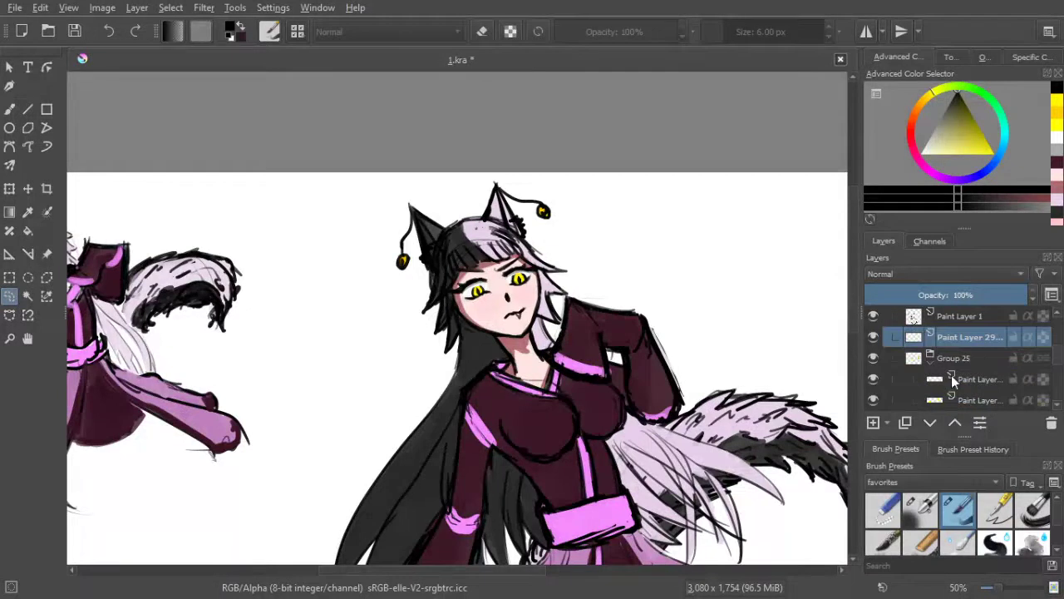
Group the pupil and iris layers inside Group 25, name the new group 1, and hide it
{"action": "left_click", "coordinate": [975, 403]}
{"action": "scroll", "coordinate": [969, 388], "scroll_direction": "down", "scroll_amount": 1}
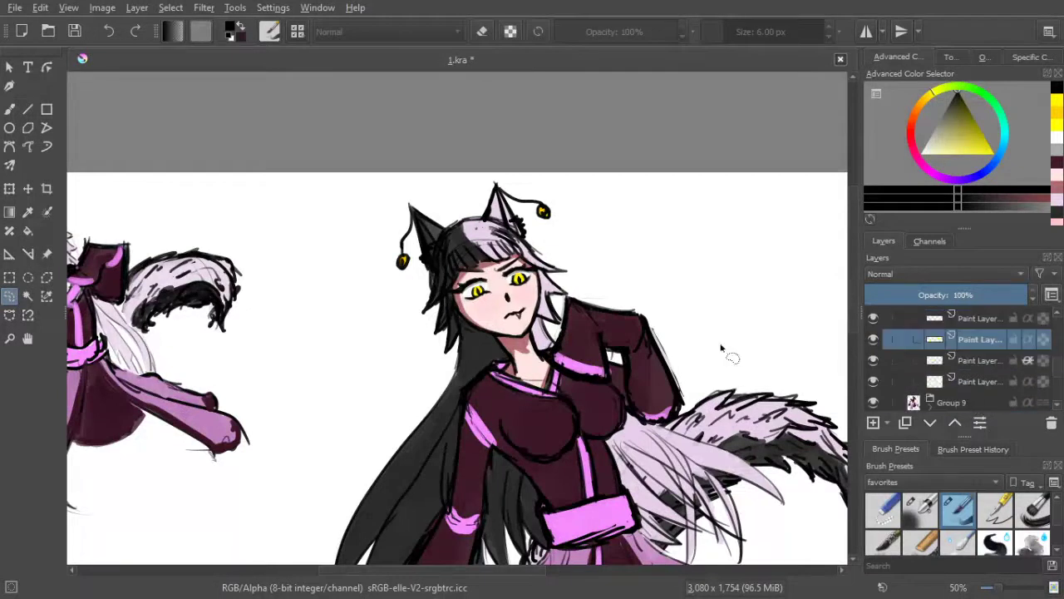
{"action": "scroll", "coordinate": [491, 266], "scroll_direction": "up", "scroll_amount": 1}
{"action": "scroll", "coordinate": [952, 357], "scroll_direction": "up", "scroll_amount": 1}
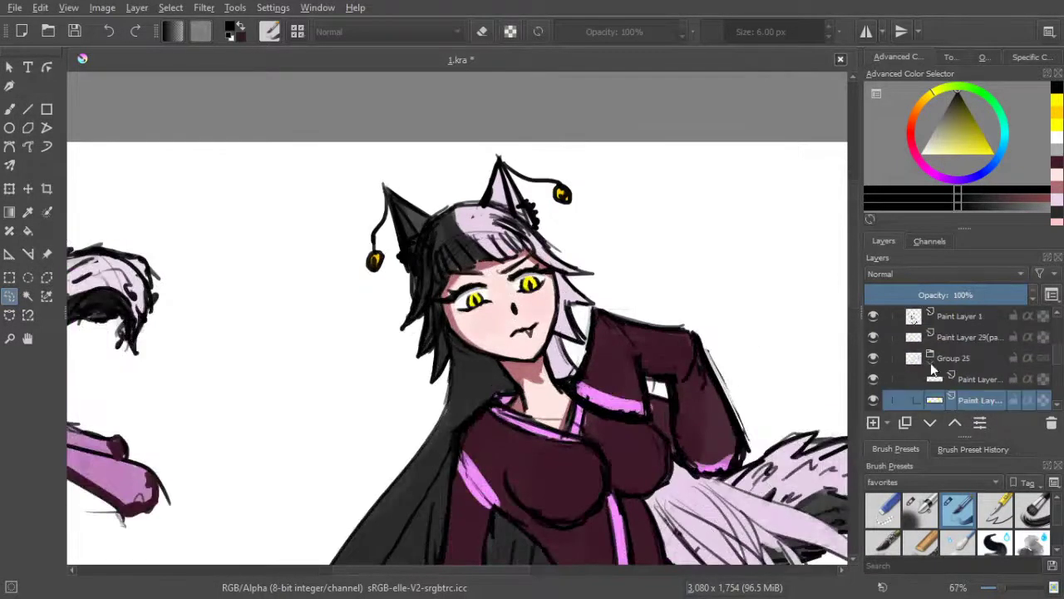
{"action": "left_click", "coordinate": [973, 400], "text": "shift"}
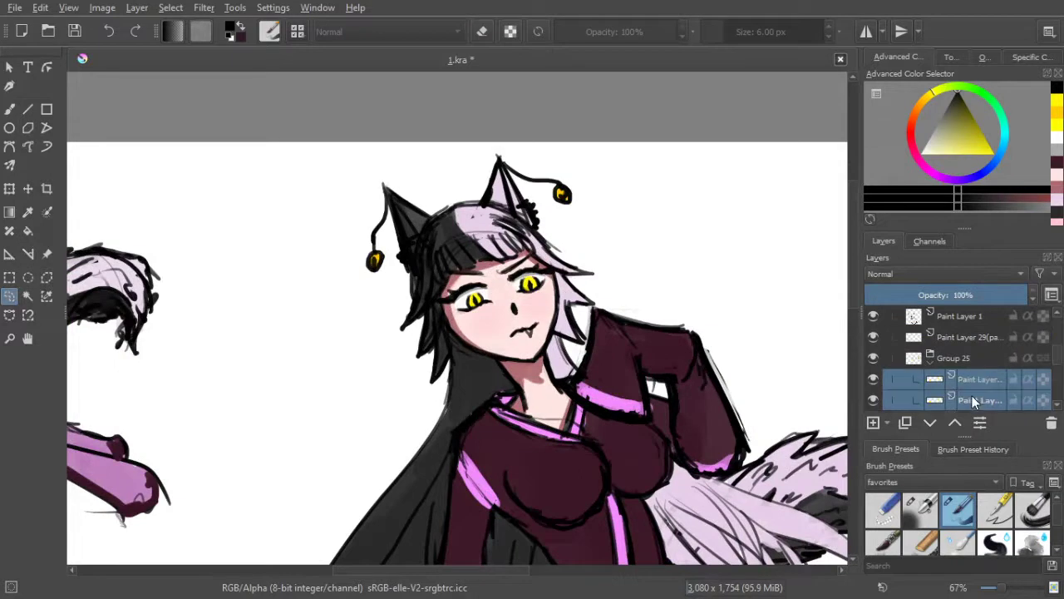
{"action": "key", "text": "ctrl+g"}
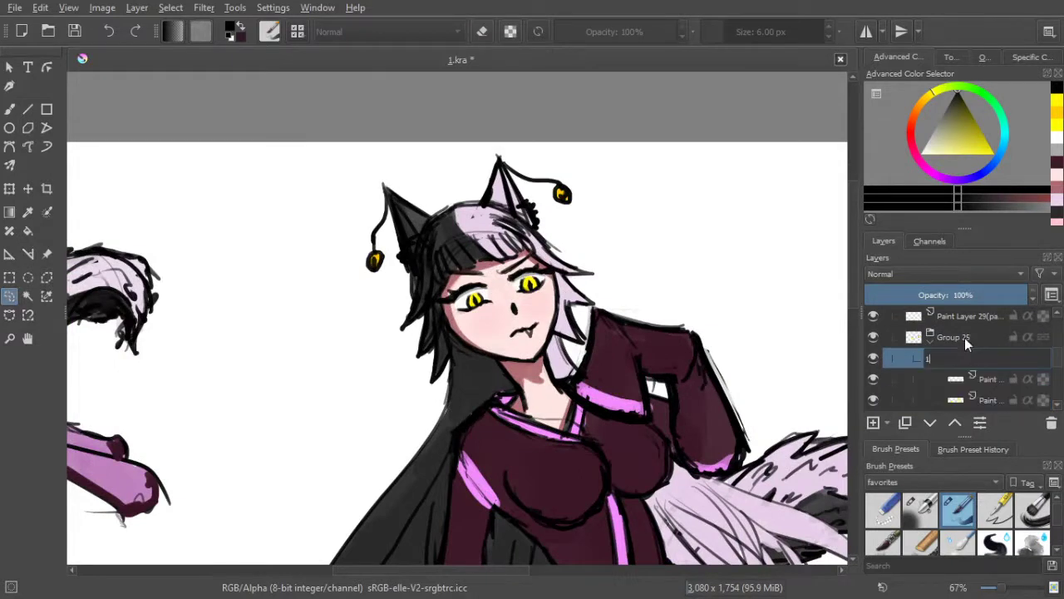
{"action": "left_click", "coordinate": [963, 338]}
{"action": "left_click", "coordinate": [872, 358]}
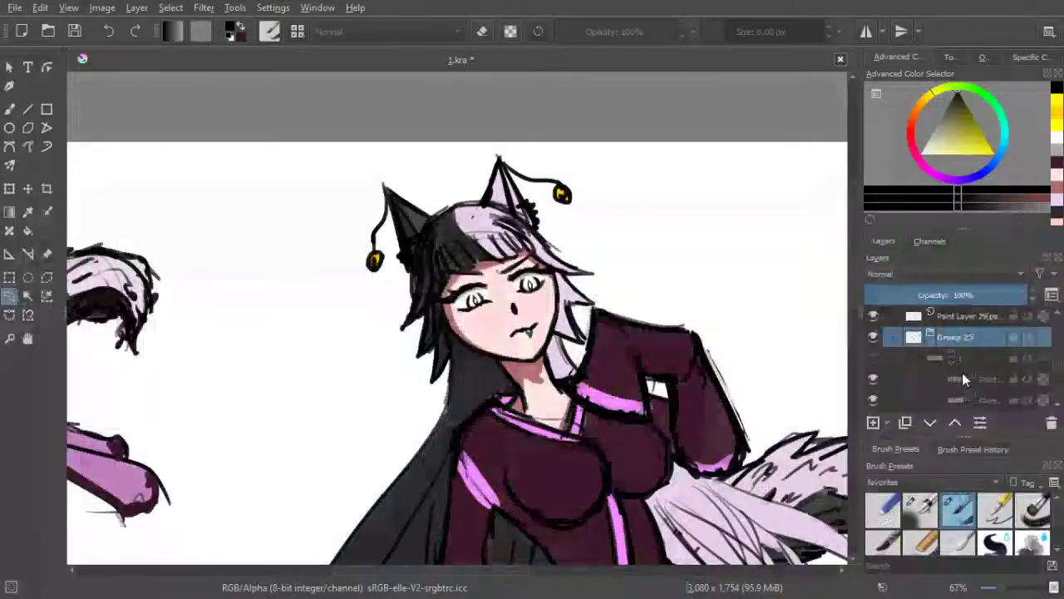
Add a paint layer below the hidden group 1 and place it in a new group of its own
{"action": "left_click", "coordinate": [956, 379]}
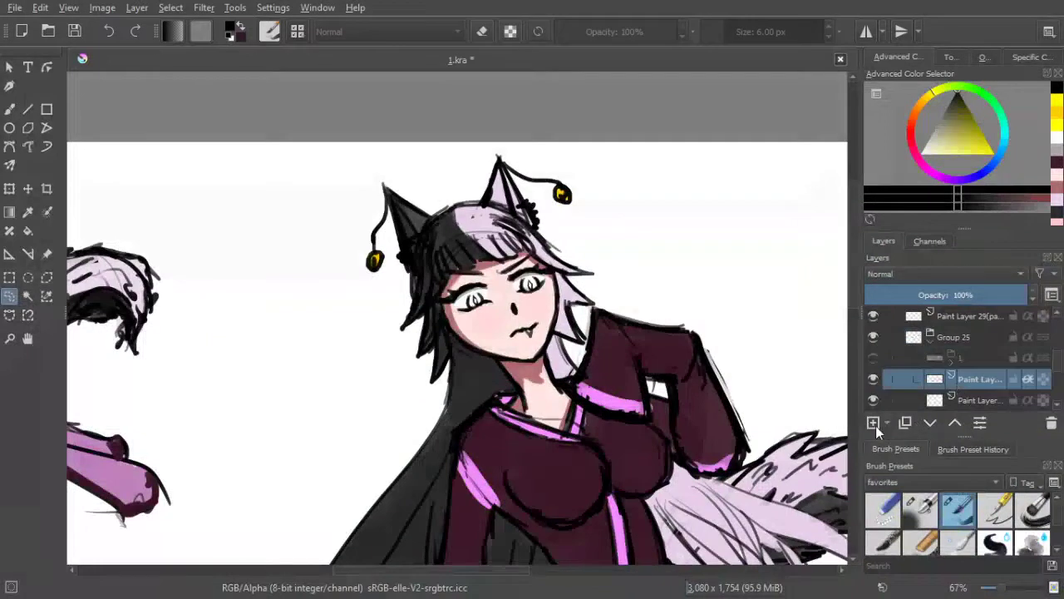
{"action": "left_click", "coordinate": [874, 423]}
{"action": "key", "text": "ctrl+g"}
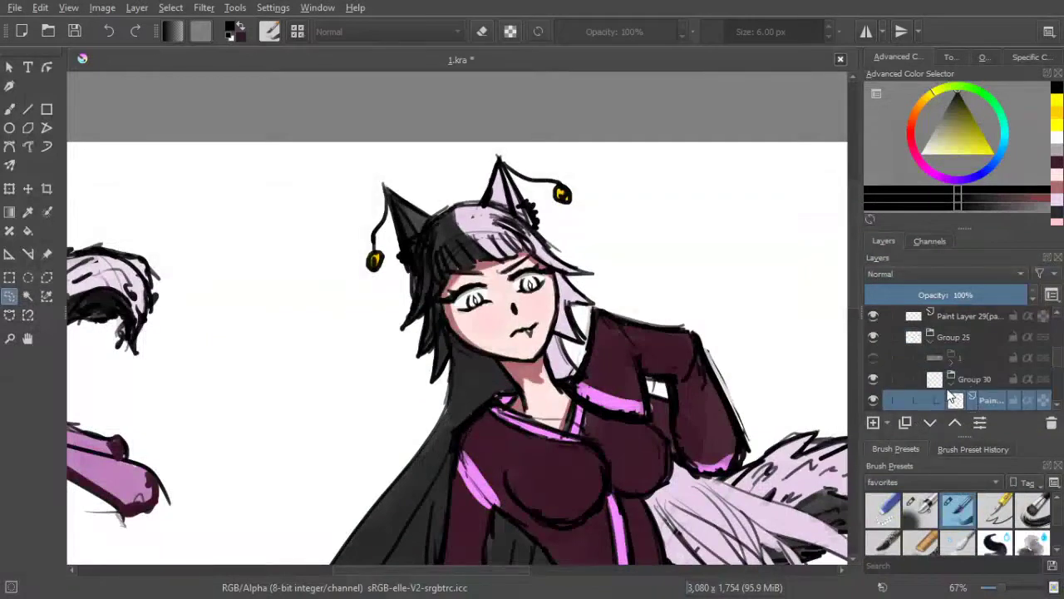
Paint the iris beneath the light hair pale lavender and the other dark grey, sampling both colours from the hair
{"action": "scroll", "coordinate": [569, 335], "scroll_direction": "up", "scroll_amount": 2}
{"action": "mouse_move", "coordinate": [619, 328]}
{"action": "left_mouse_down"}
{"action": "mouse_move", "coordinate": [601, 323]}
{"action": "mouse_move", "coordinate": [631, 330]}
{"action": "left_mouse_up"}
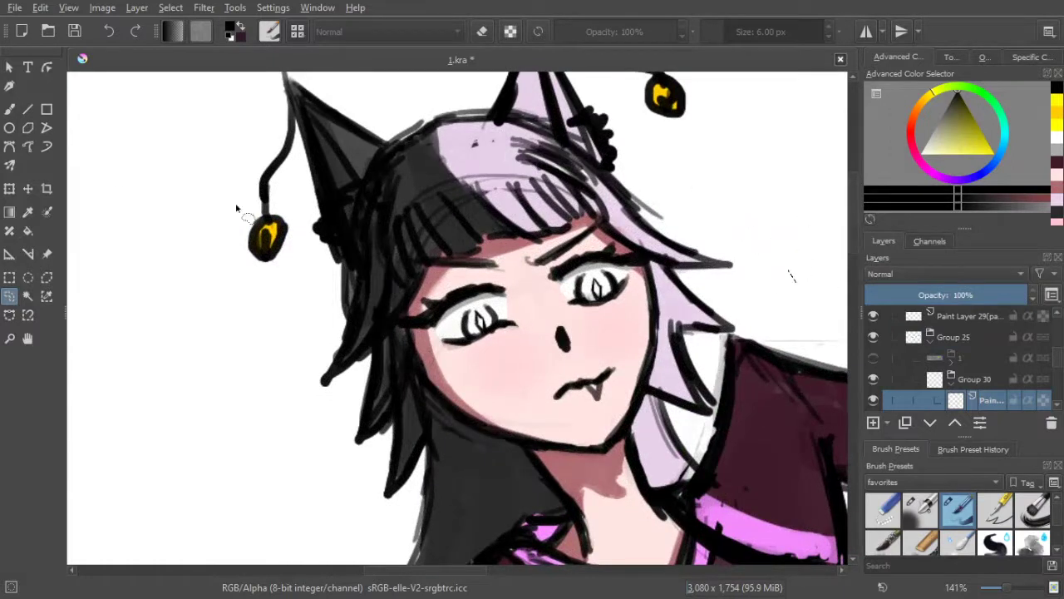
{"action": "left_click", "coordinate": [11, 110]}
{"action": "left_click", "coordinate": [15, 298]}
{"action": "left_click", "coordinate": [9, 109]}
{"action": "left_click", "coordinate": [466, 154], "text": "ctrl"}
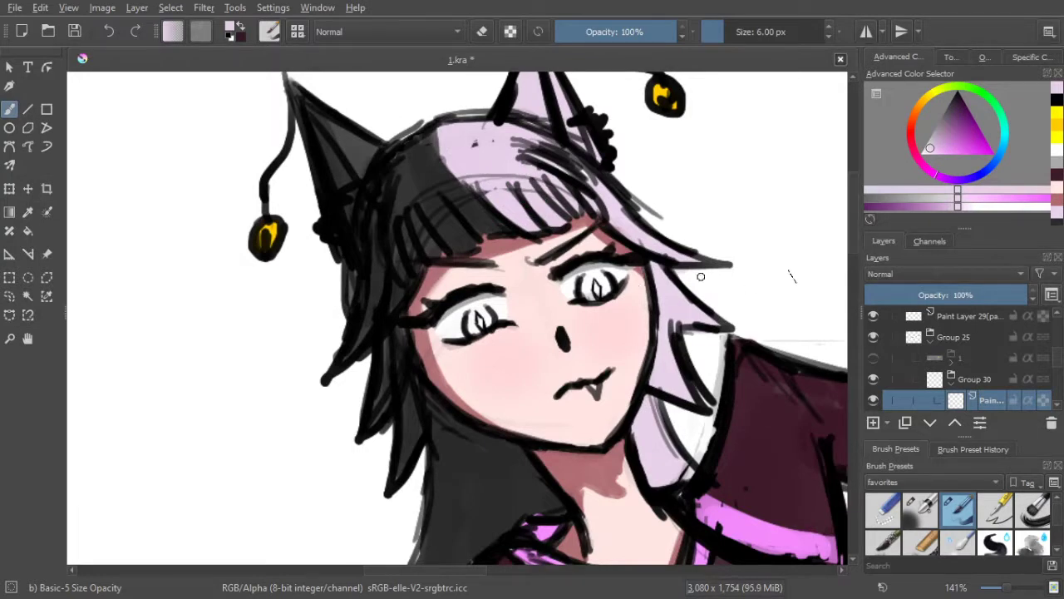
{"action": "left_click", "coordinate": [9, 295]}
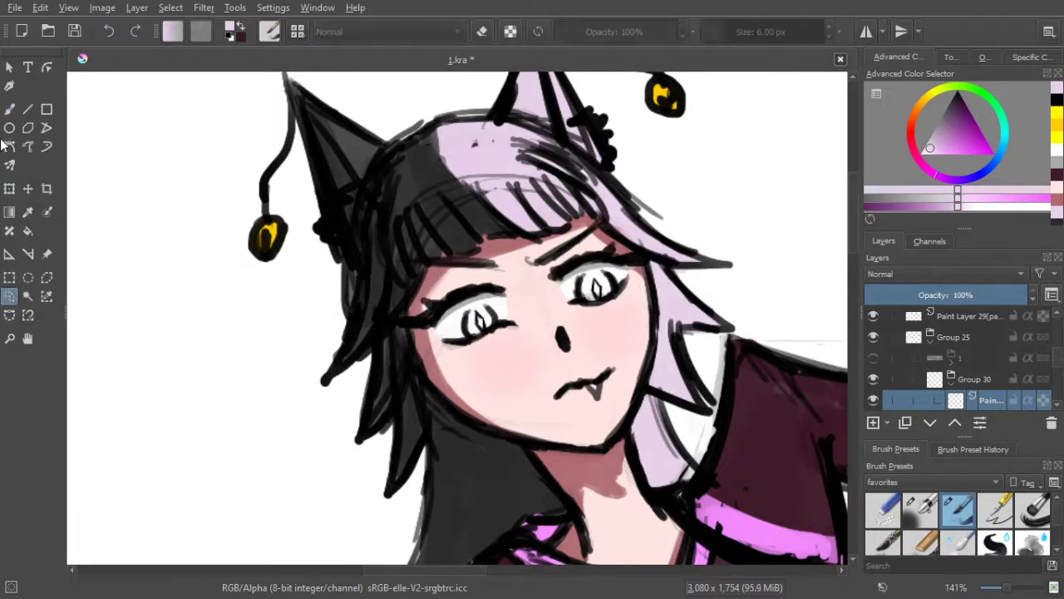
{"action": "left_click", "coordinate": [9, 109]}
{"action": "mouse_move", "coordinate": [586, 295]}
{"action": "left_mouse_down"}
{"action": "mouse_move", "coordinate": [603, 274]}
{"action": "mouse_move", "coordinate": [587, 278]}
{"action": "mouse_move", "coordinate": [607, 281]}
{"action": "left_mouse_up"}
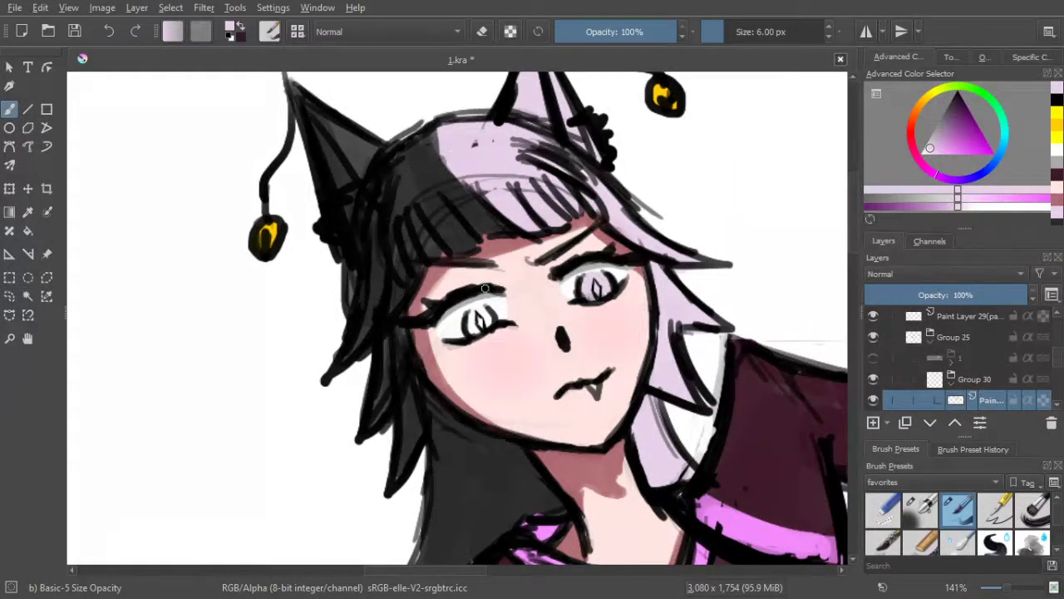
{"action": "left_click", "coordinate": [431, 160], "text": "ctrl"}
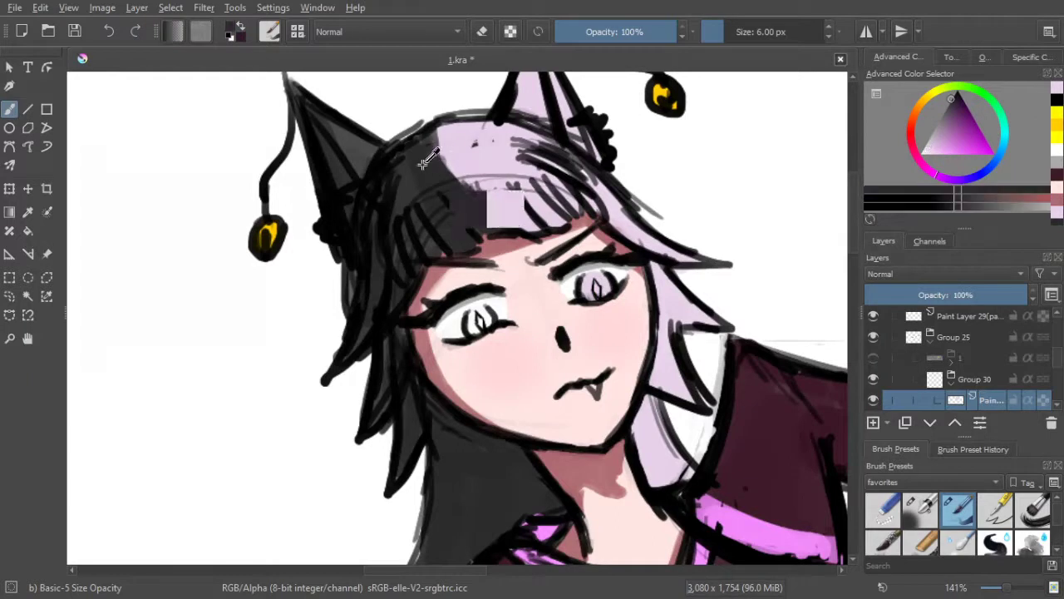
{"action": "mouse_move", "coordinate": [471, 316]}
{"action": "left_mouse_down"}
{"action": "mouse_move", "coordinate": [471, 328]}
{"action": "mouse_move", "coordinate": [491, 323]}
{"action": "mouse_move", "coordinate": [470, 312]}
{"action": "left_mouse_up"}
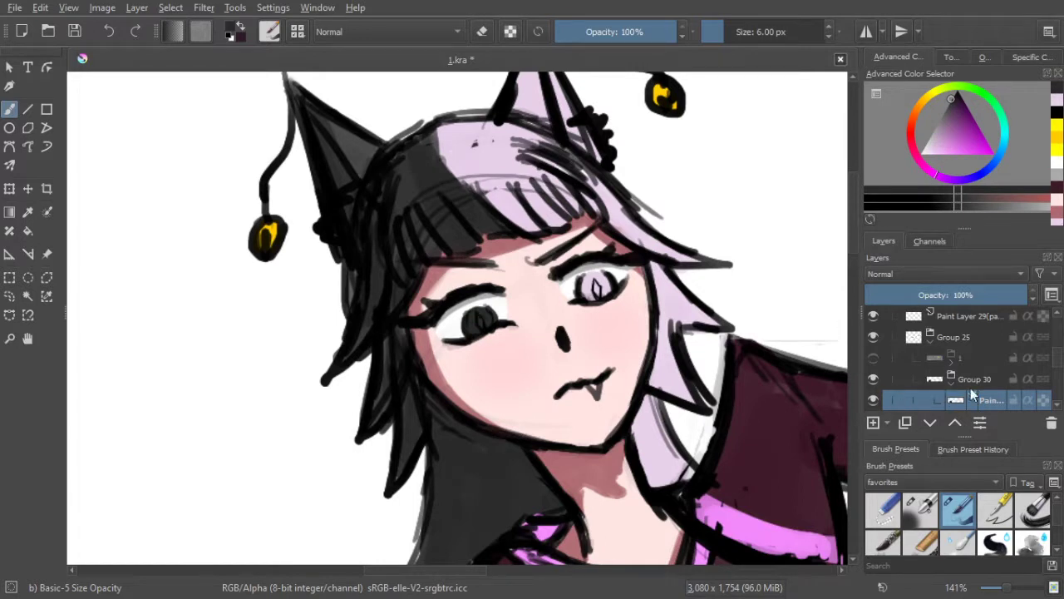
Add another paint layer and paint the pupils in contrasting hair colours, dark in the lavender eye and pale lavender in the dark eye
{"action": "left_click", "coordinate": [874, 421]}
{"action": "left_click", "coordinate": [657, 316], "text": "ctrl"}
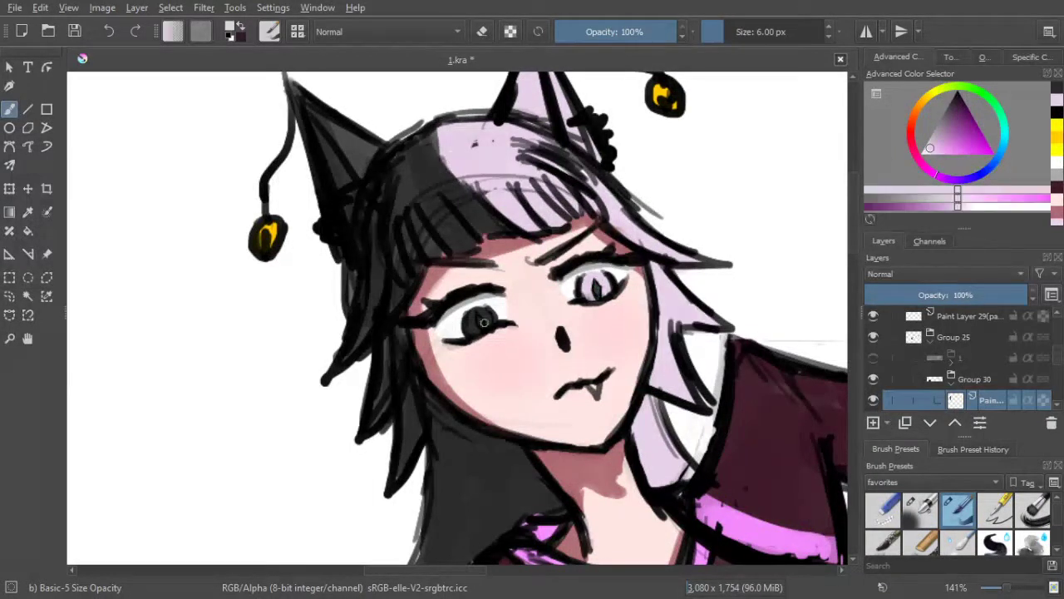
{"action": "left_click_drag", "start_coordinate": [479, 321], "coordinate": [479, 324]}
{"action": "scroll", "coordinate": [595, 315], "scroll_direction": "down", "scroll_amount": 3}
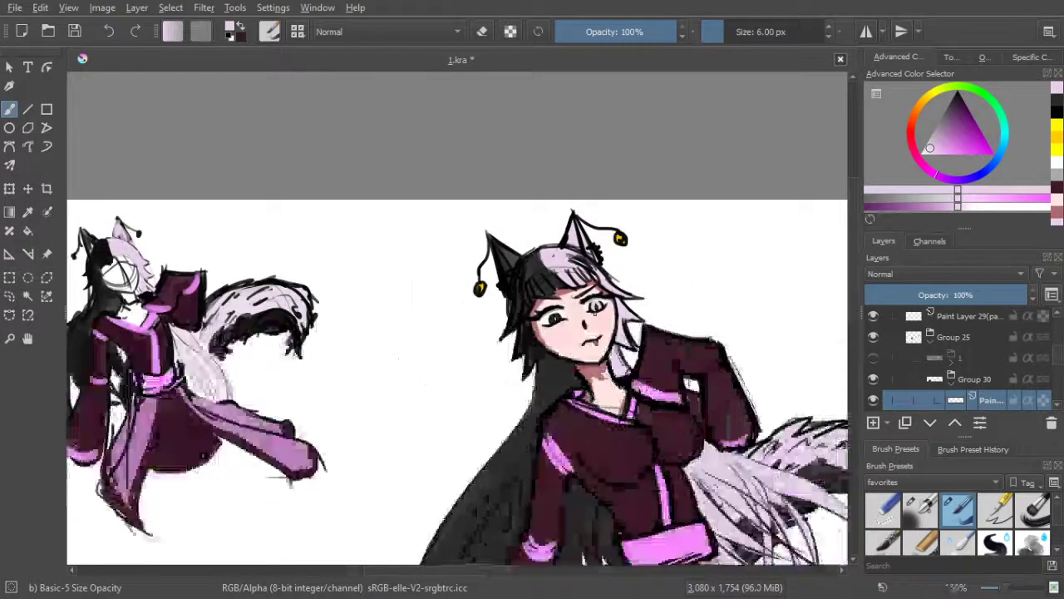
{"action": "scroll", "coordinate": [595, 306], "scroll_direction": "up", "scroll_amount": 4}
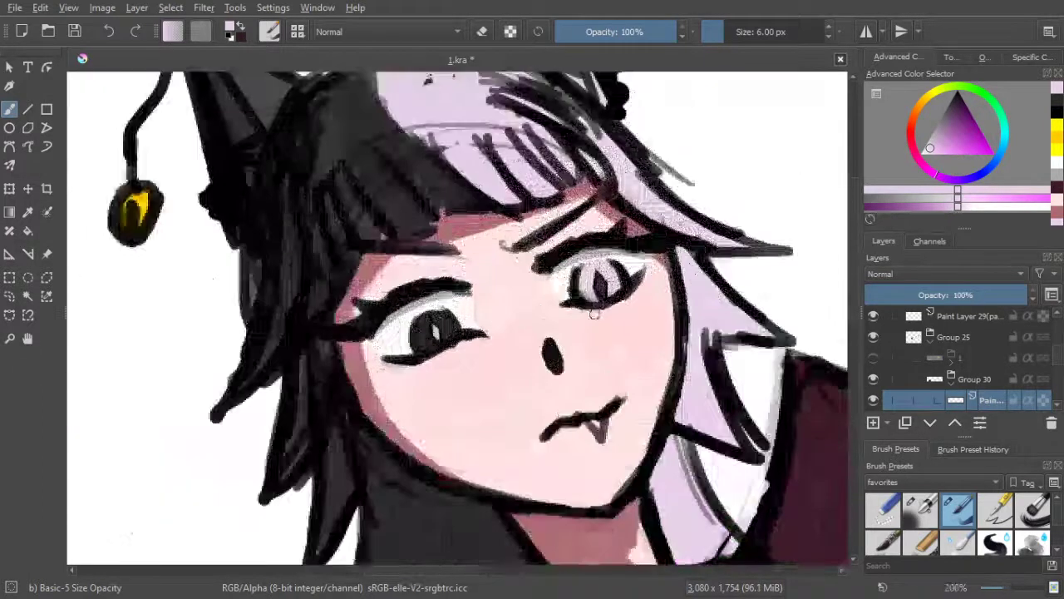
{"action": "scroll", "coordinate": [597, 305], "scroll_direction": "down", "scroll_amount": 4}
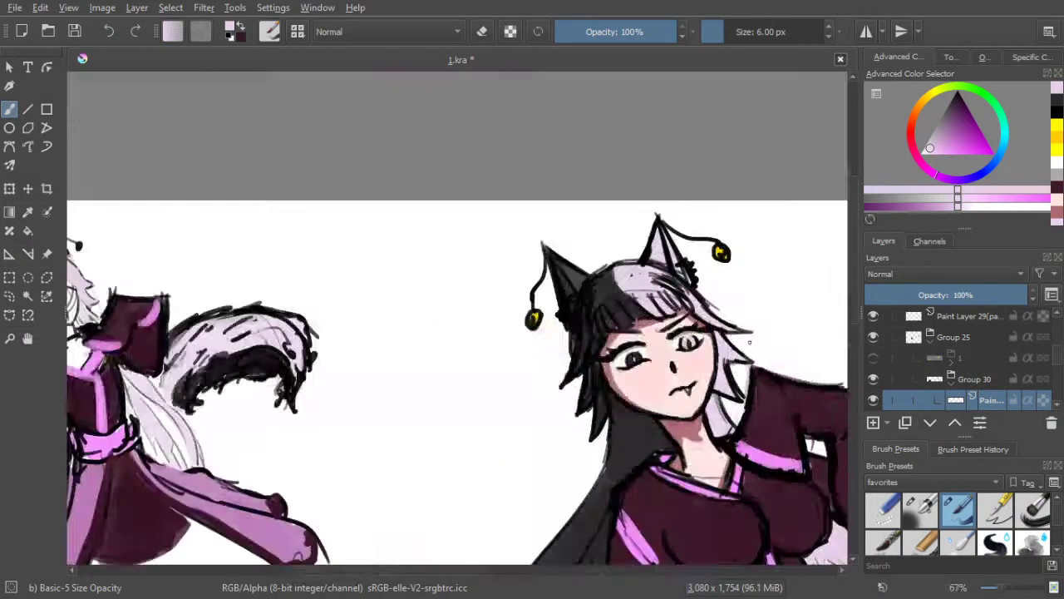
Rename Group 30, which holds the lavender and dark grey eye colours, as 2
{"action": "scroll", "coordinate": [749, 341], "scroll_direction": "down", "scroll_amount": 3}
{"action": "scroll", "coordinate": [749, 341], "scroll_direction": "up", "scroll_amount": 6}
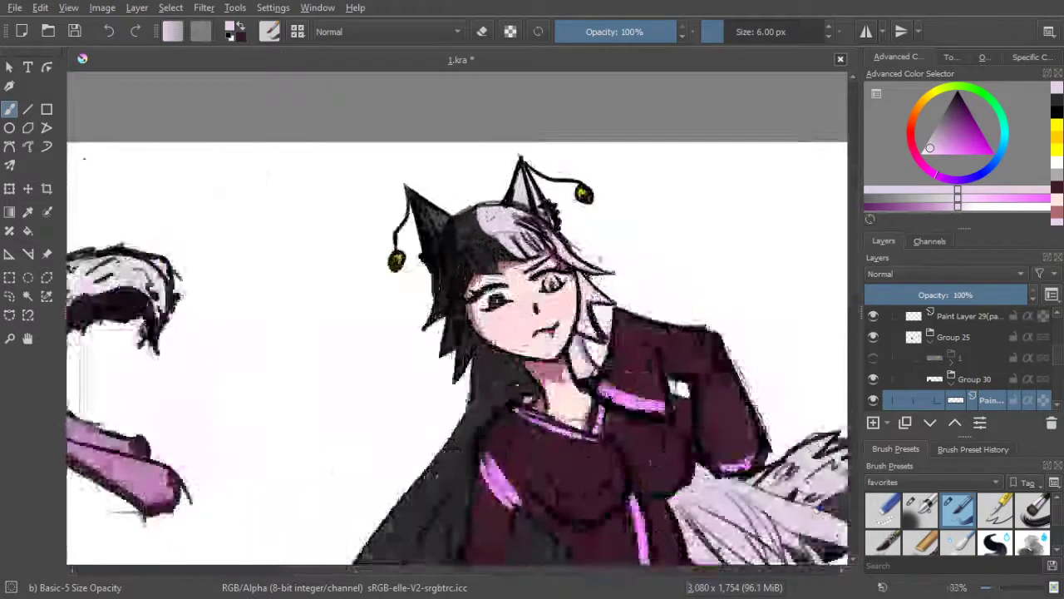
{"action": "scroll", "coordinate": [599, 279], "scroll_direction": "up", "scroll_amount": 2}
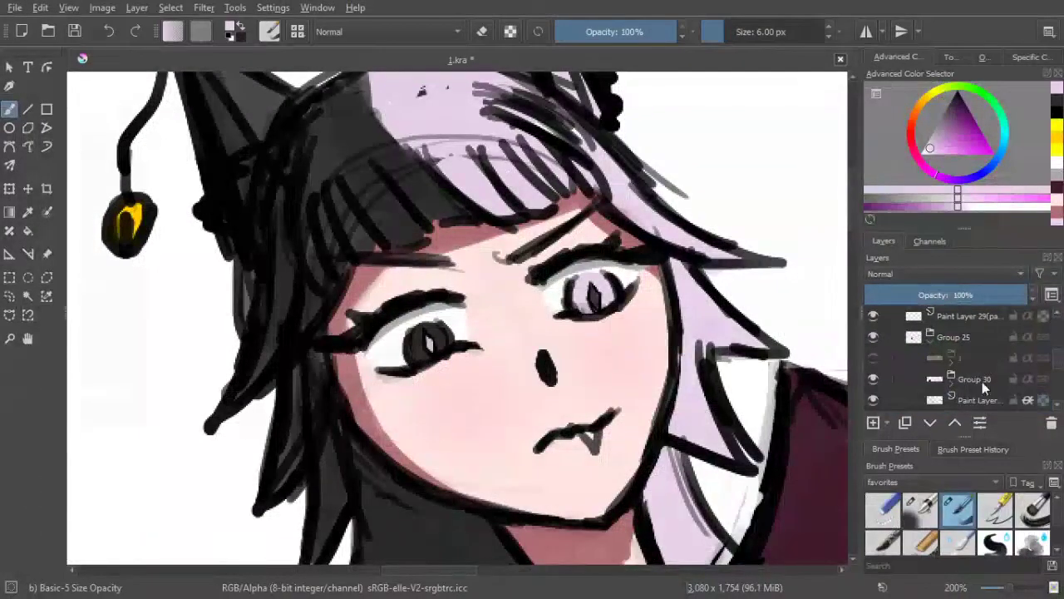
{"action": "double_click", "coordinate": [982, 382]}
{"action": "type", "text": "2"}
{"action": "left_click", "coordinate": [972, 400]}
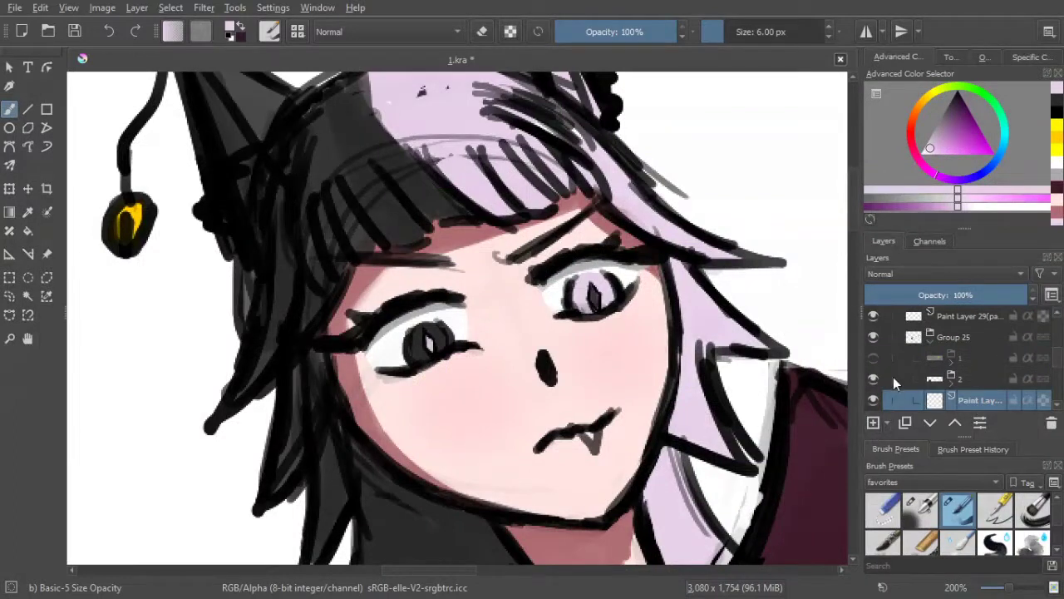
{"action": "left_click", "coordinate": [893, 379]}
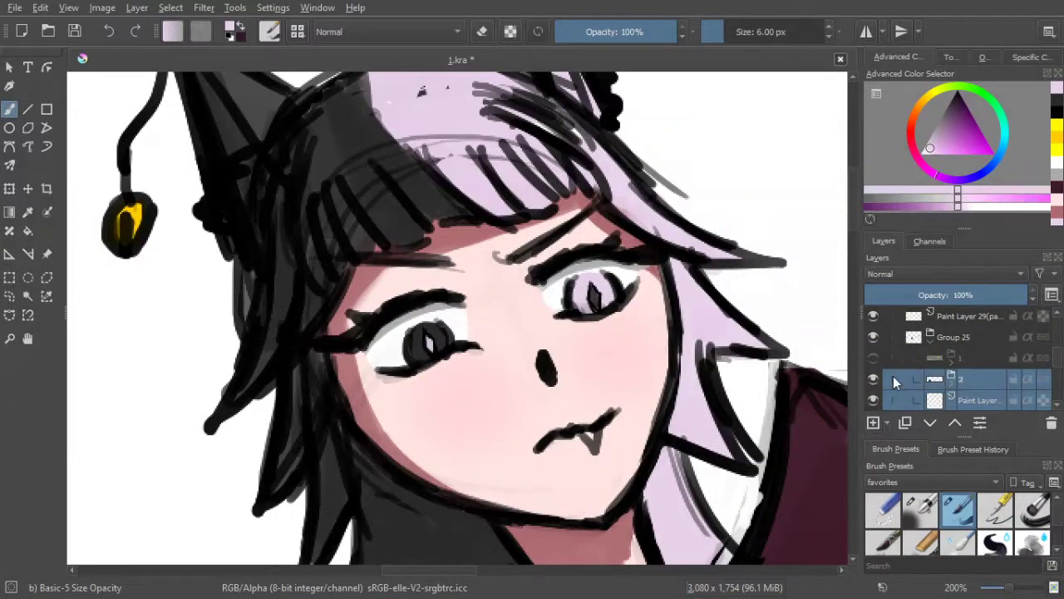
{"action": "key", "text": "ctrl+g"}
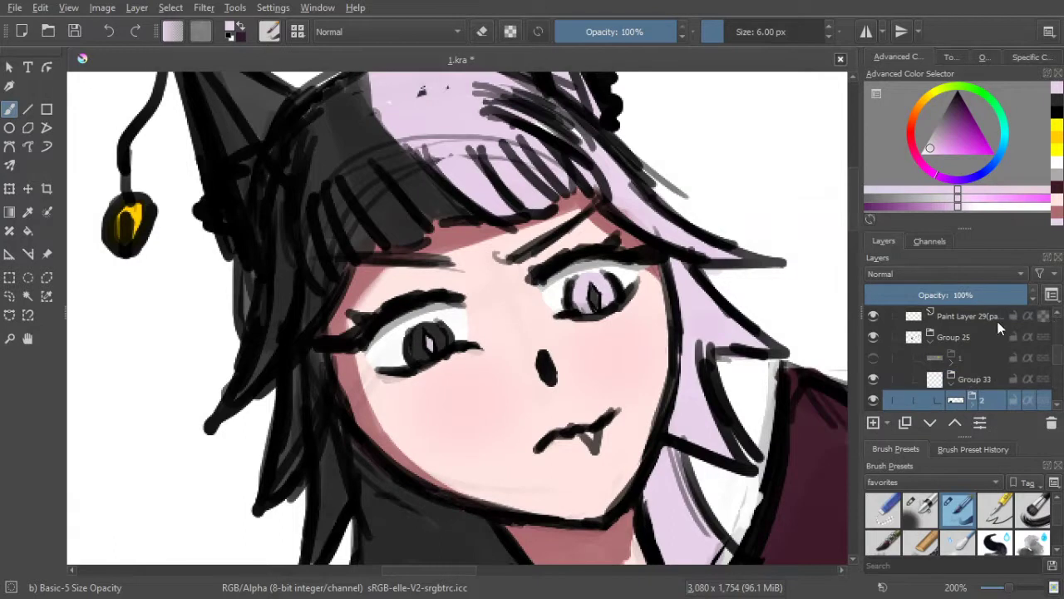
{"action": "scroll", "coordinate": [1031, 349], "scroll_direction": "down", "scroll_amount": 3}
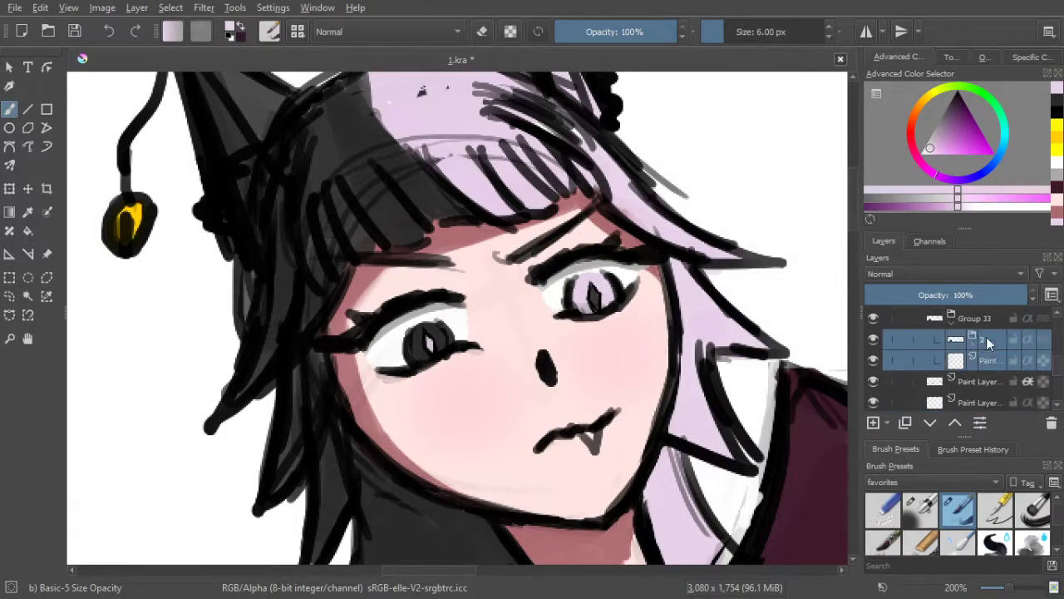
{"action": "key", "text": "ctrl+z"}
{"action": "scroll", "coordinate": [997, 339], "scroll_direction": "up", "scroll_amount": 3}
{"action": "left_click", "coordinate": [977, 399]}
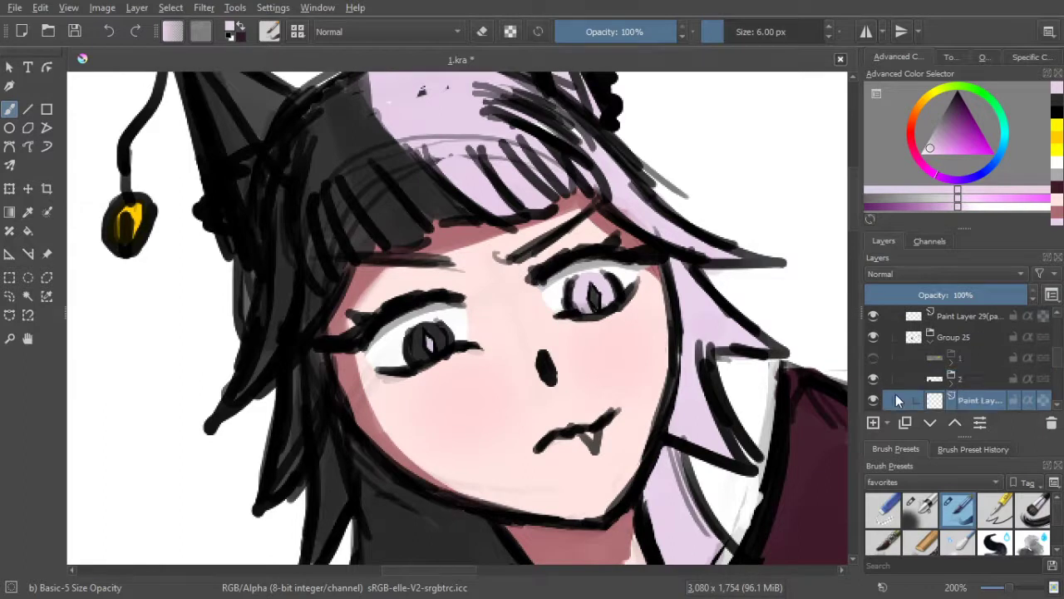
{"action": "key", "text": "ctrl+minus"}
{"action": "key", "text": "ctrl+minus"}
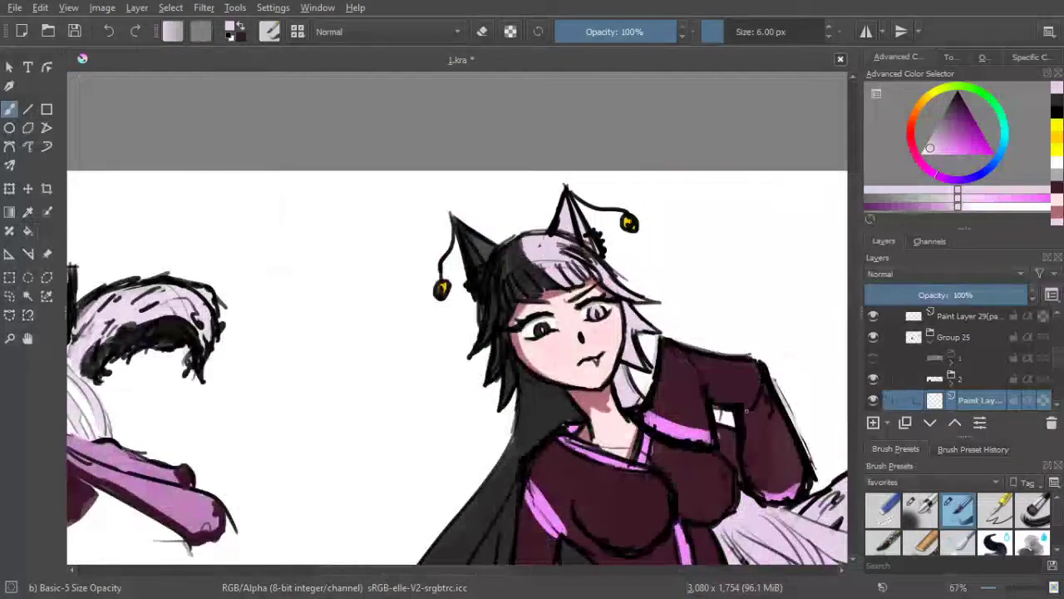
{"action": "key", "text": "minus"}
{"action": "key", "text": "minus"}
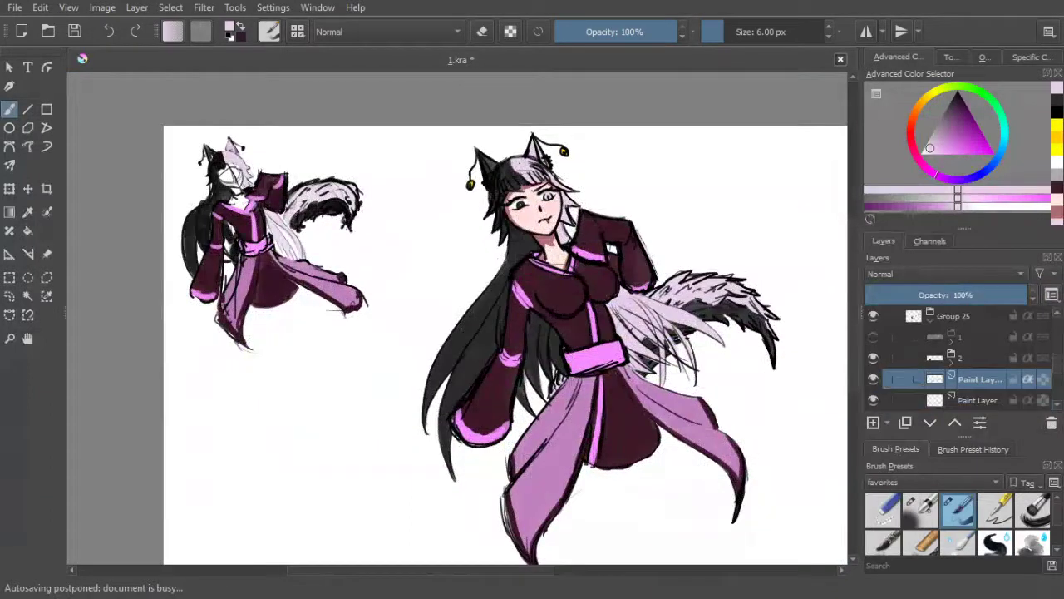
Place a duplicate of group 2 directly below the original inside Group 25 and rename the copy 3
{"action": "scroll", "coordinate": [554, 177], "scroll_direction": "up", "scroll_amount": 5}
{"action": "left_click", "coordinate": [970, 360]}
{"action": "left_click", "coordinate": [952, 362]}
{"action": "left_click", "coordinate": [972, 373]}
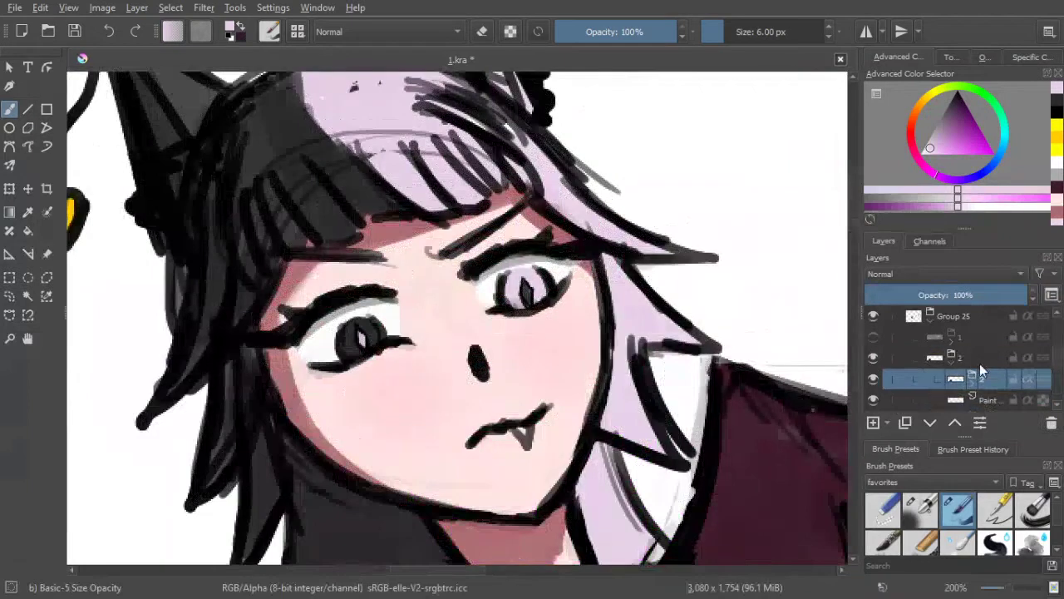
{"action": "left_click_drag", "start_coordinate": [983, 376], "coordinate": [972, 348]}
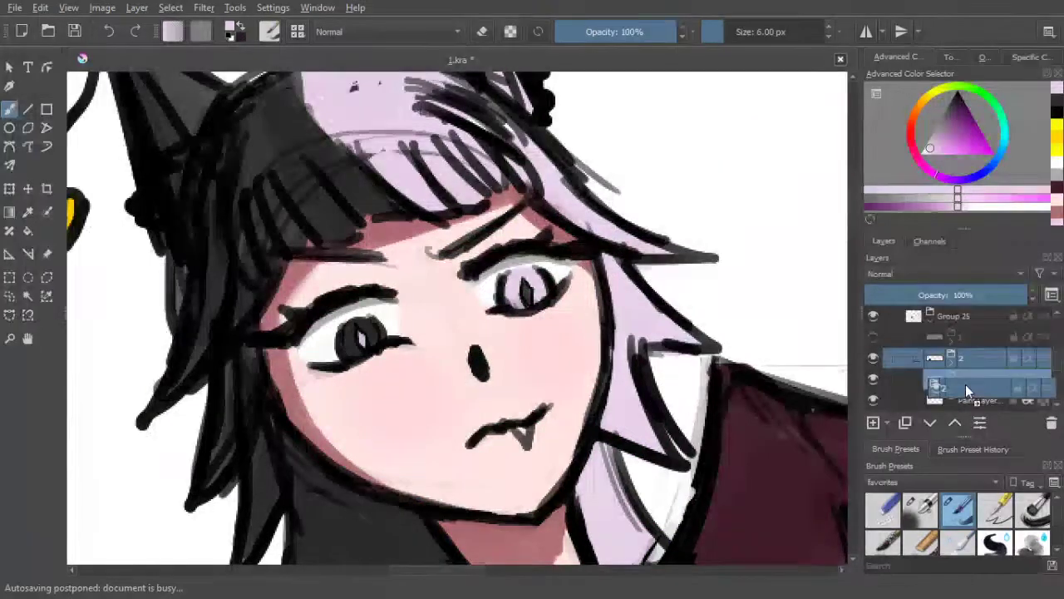
{"action": "left_click", "coordinate": [961, 380]}
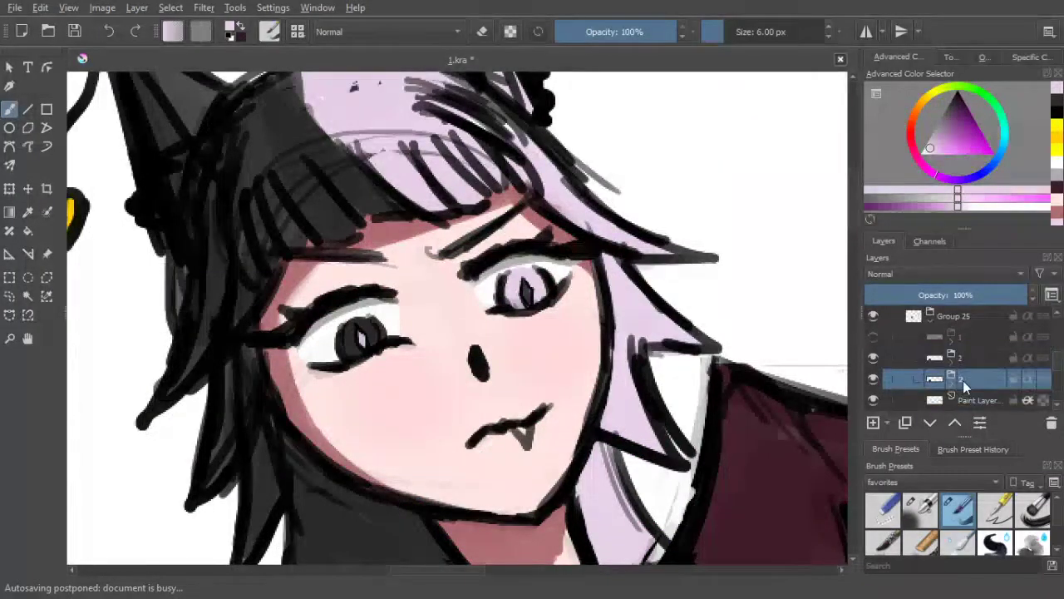
{"action": "double_click", "coordinate": [963, 380]}
{"action": "key", "text": "Return"}
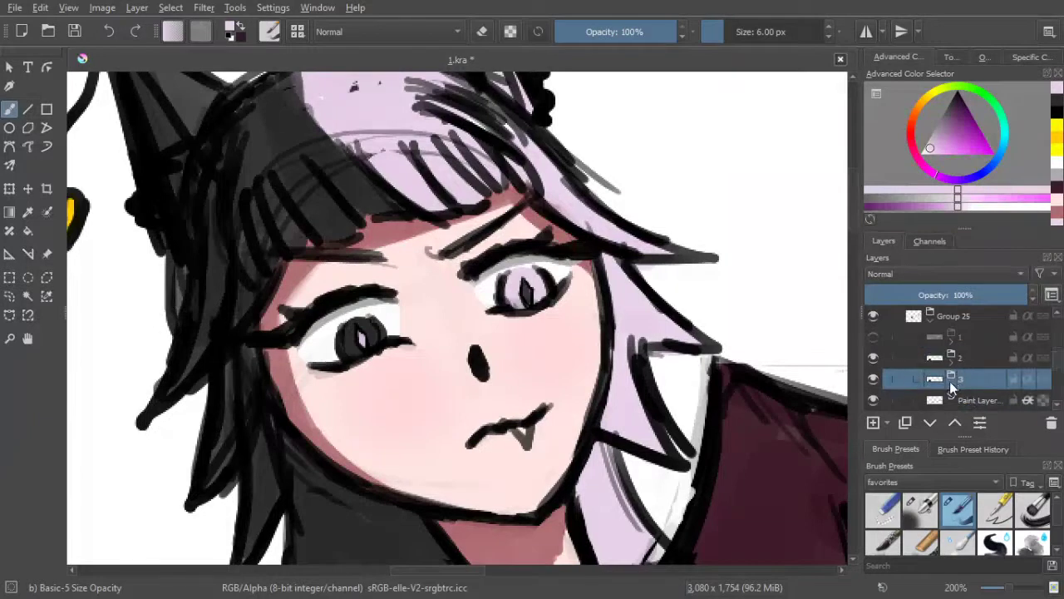
On group 3's iris layer, repaint the dark iris pale lavender with a 15 px brush and hide group 2
{"action": "scroll", "coordinate": [953, 375], "scroll_direction": "down", "scroll_amount": 2}
{"action": "left_click", "coordinate": [983, 360]}
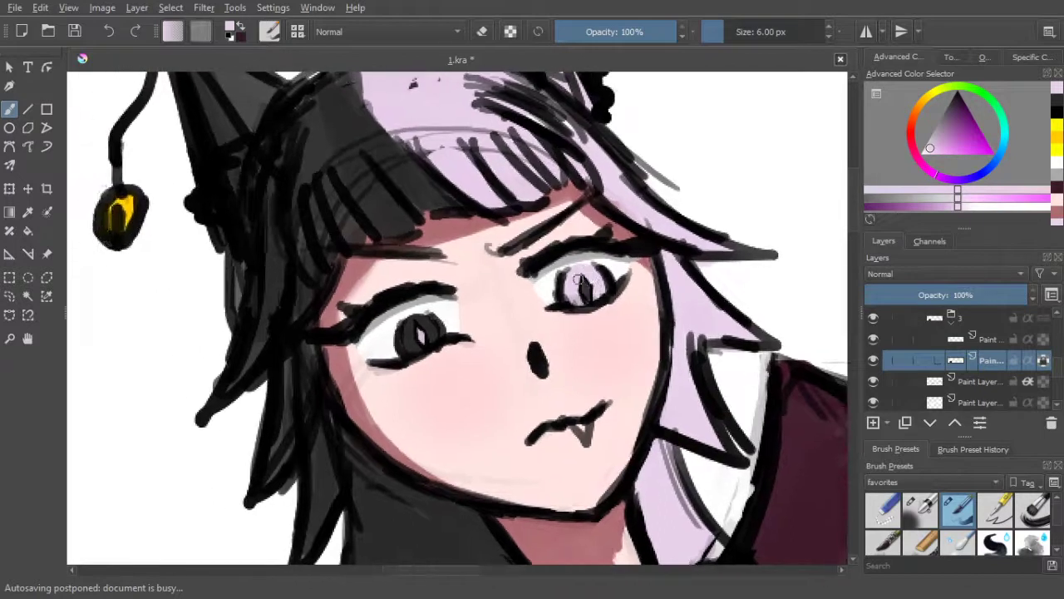
{"action": "key", "text": "bracketright"}
{"action": "key", "text": "bracketright"}
{"action": "key", "text": "bracketright"}
{"action": "key", "text": "bracketright"}
{"action": "key", "text": "bracketright"}
{"action": "key", "text": "bracketright"}
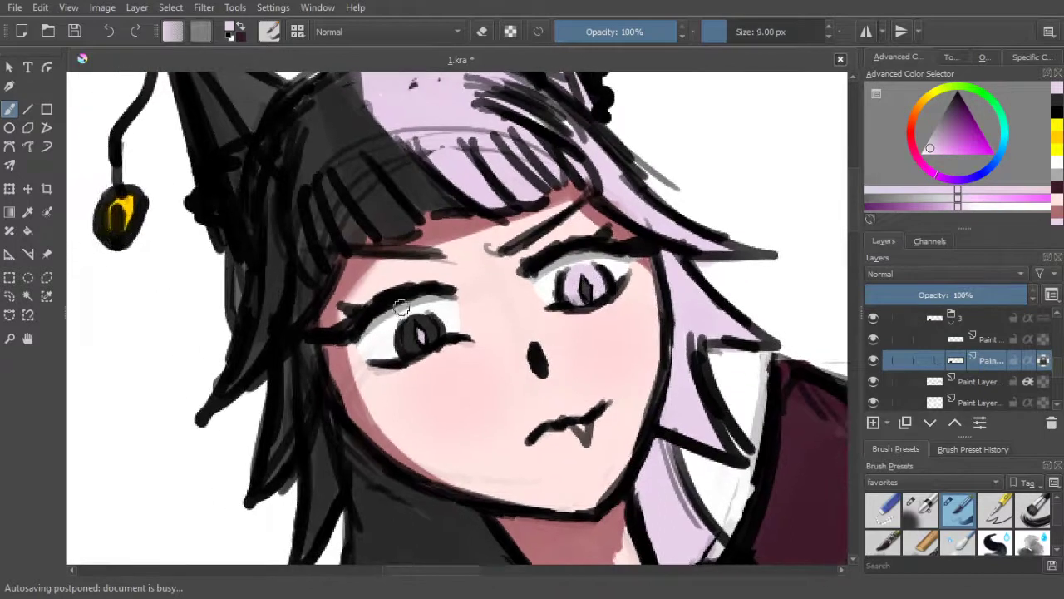
{"action": "key", "text": "bracketright"}
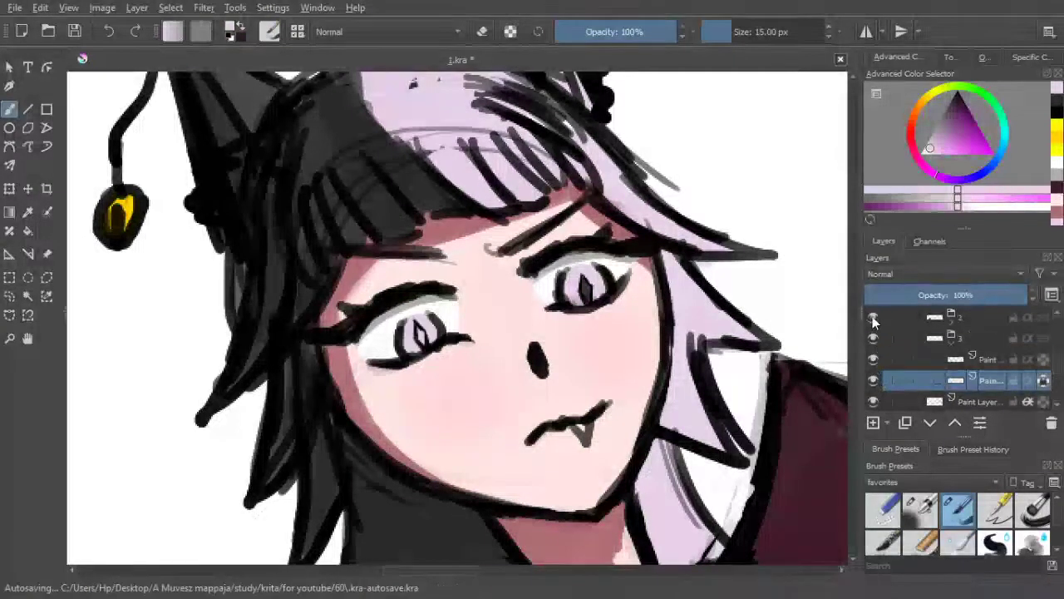
{"action": "scroll", "coordinate": [1019, 387], "scroll_direction": "down", "scroll_amount": 1}
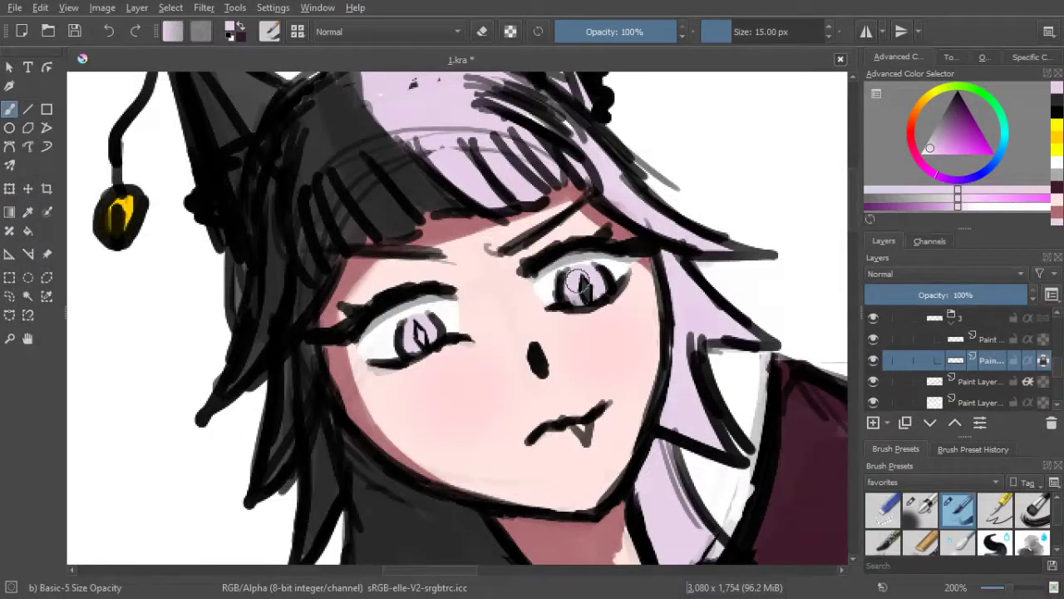
Turn on alpha inheritance for group 3 and paint the dark pupil pale lavender on its pupil layer
{"action": "left_click", "coordinate": [1000, 342]}
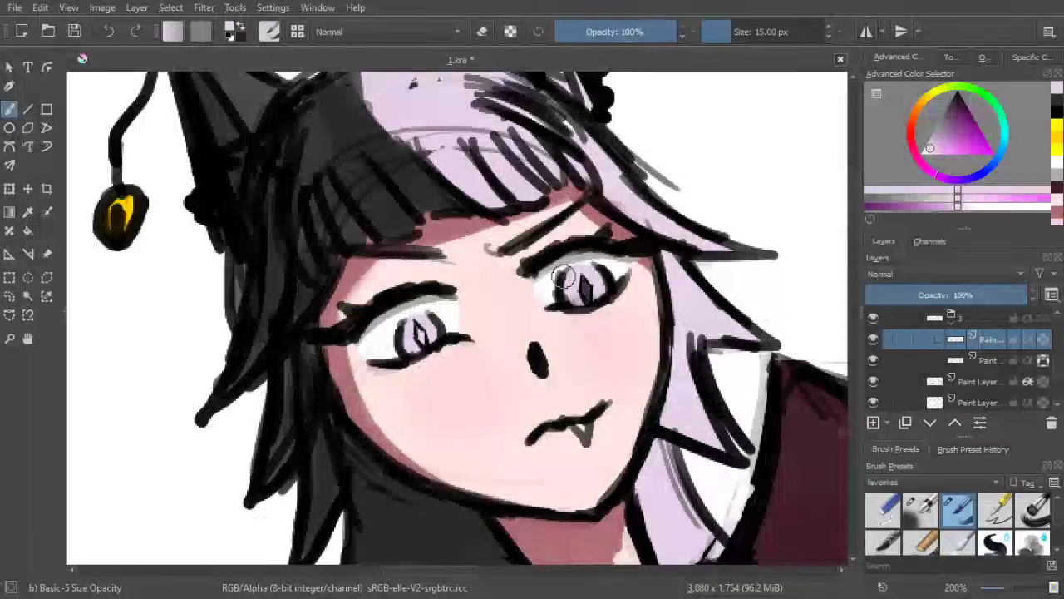
{"action": "scroll", "coordinate": [993, 387], "scroll_direction": "up", "scroll_amount": 1}
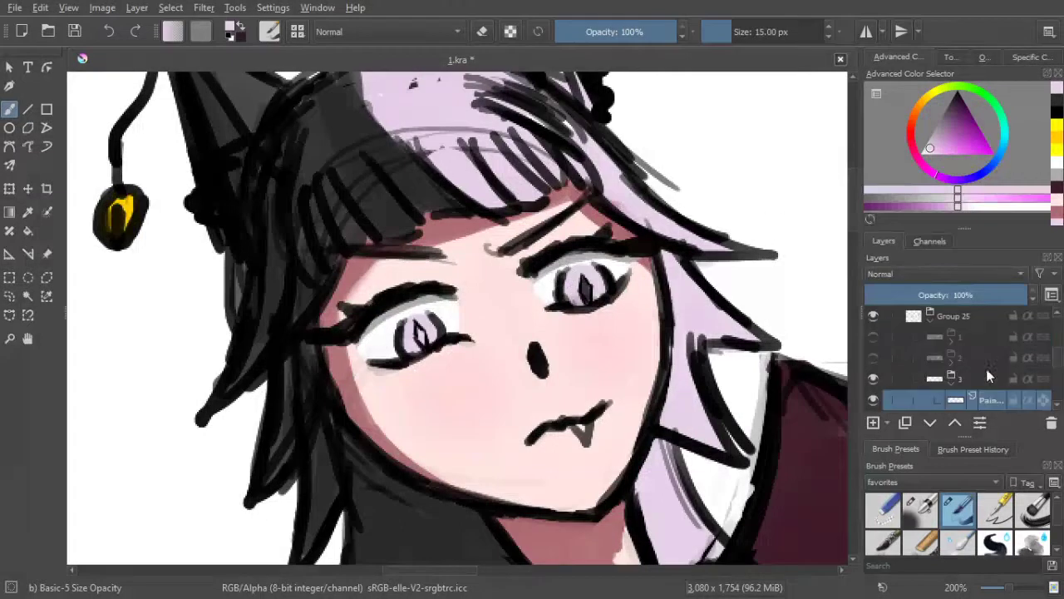
{"action": "left_click", "coordinate": [1029, 378]}
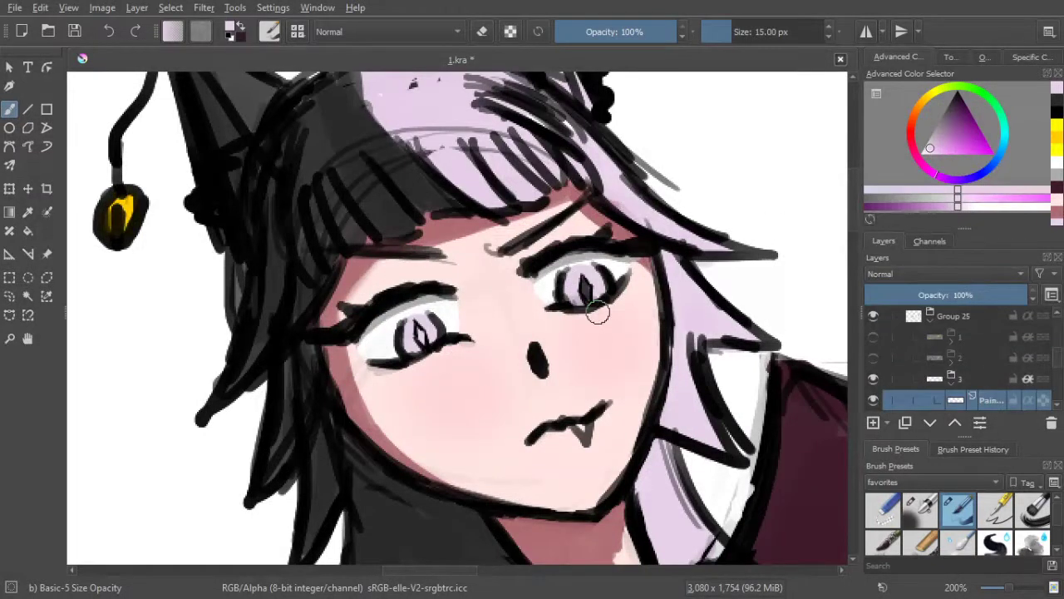
{"action": "scroll", "coordinate": [597, 312], "scroll_direction": "up", "scroll_amount": 1}
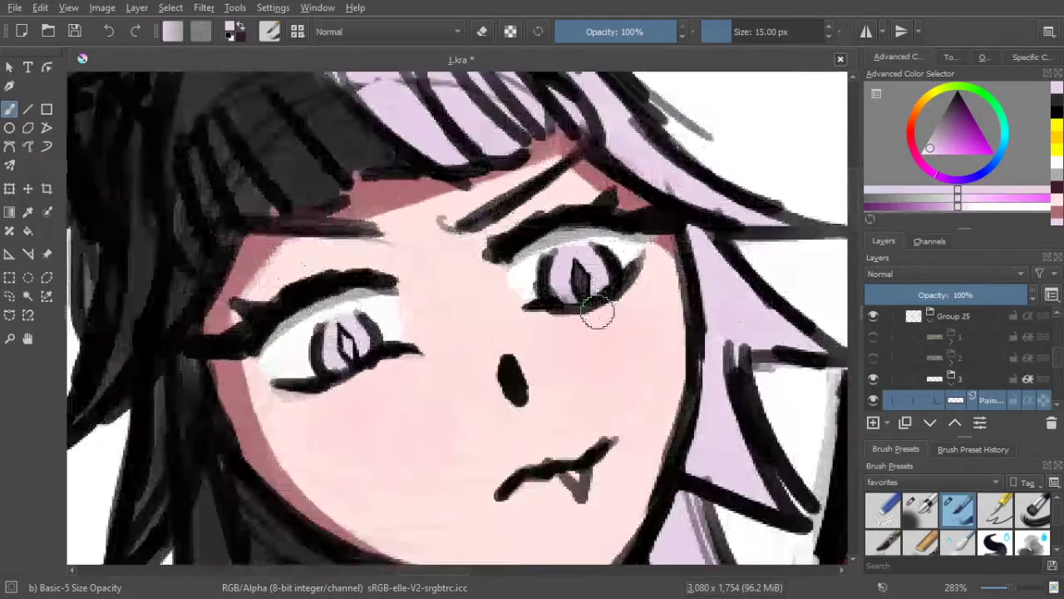
{"action": "mouse_move", "coordinate": [574, 288]}
{"action": "left_mouse_down"}
{"action": "mouse_move", "coordinate": [580, 273]}
{"action": "mouse_move", "coordinate": [580, 286]}
{"action": "left_mouse_up"}
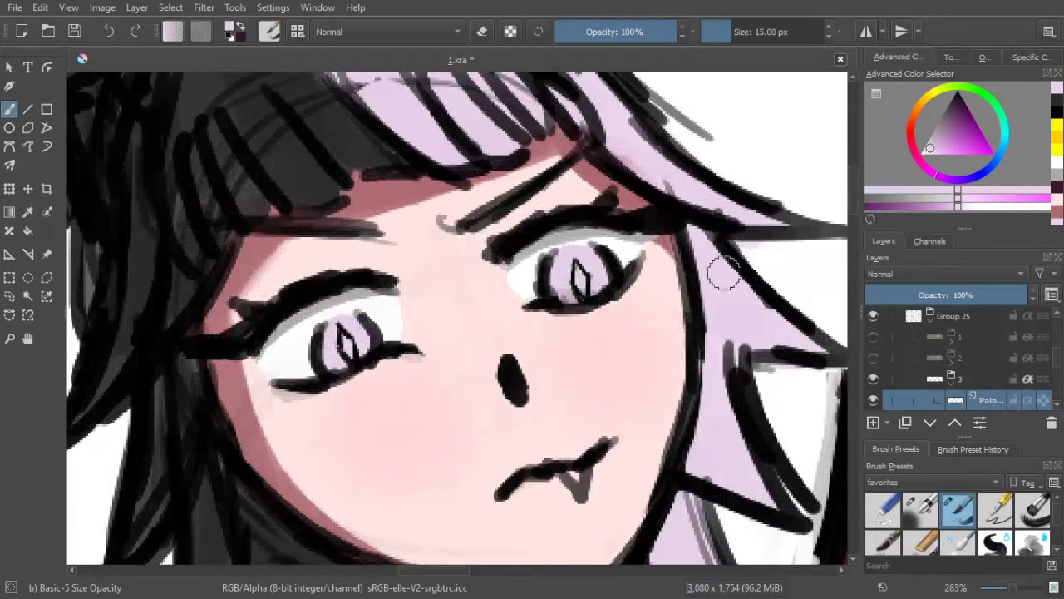
On group 3's iris layer, paint the iris beneath the light hair dark grey
{"action": "scroll", "coordinate": [969, 347], "scroll_direction": "down", "scroll_amount": 1}
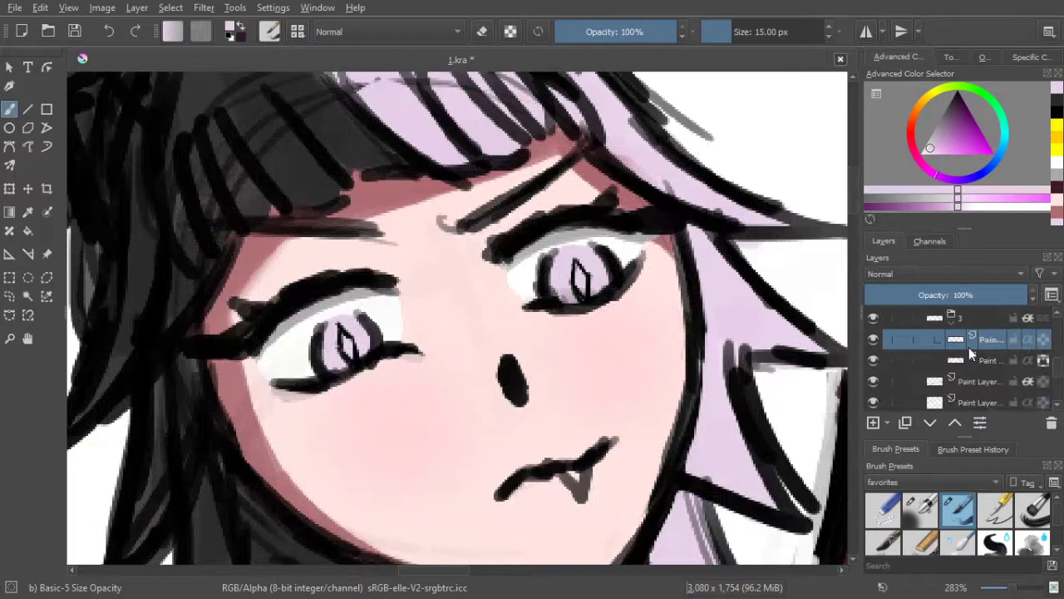
{"action": "left_click", "coordinate": [1013, 354]}
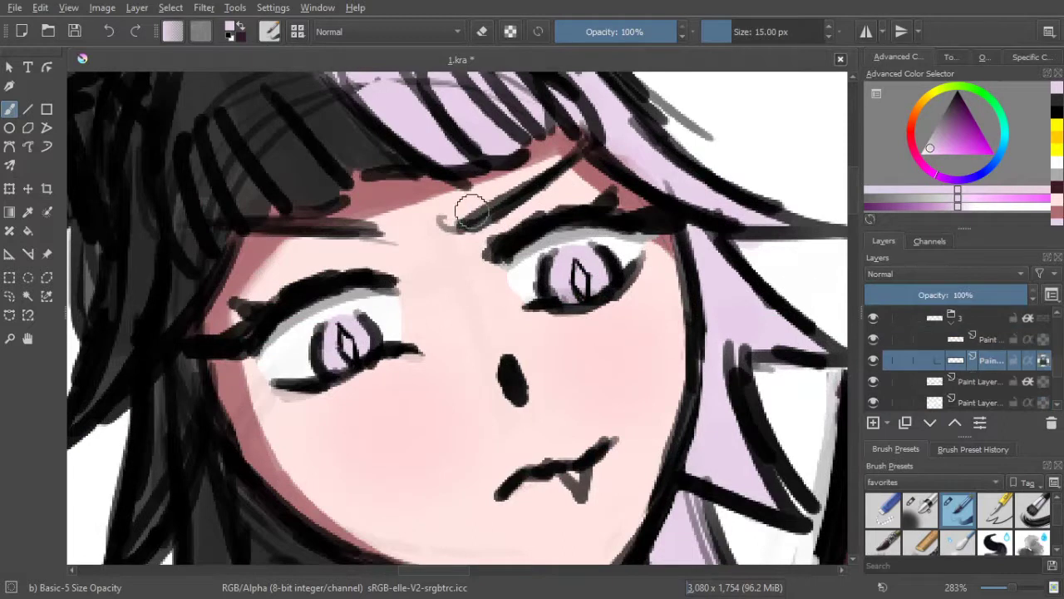
{"action": "left_click", "coordinate": [873, 360]}
{"action": "left_click", "coordinate": [873, 360]}
{"action": "left_click", "coordinate": [873, 360]}
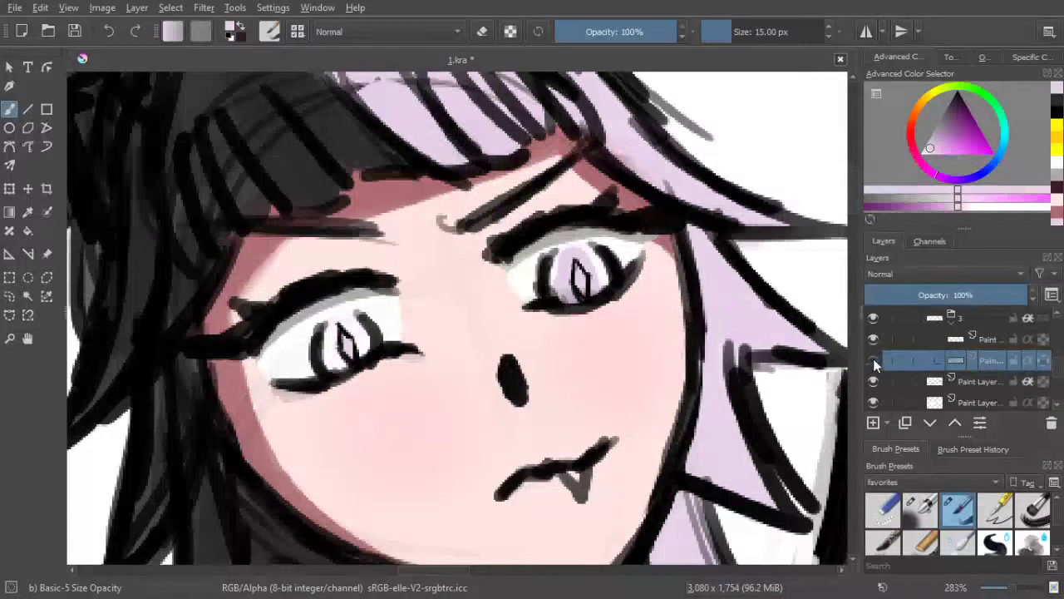
{"action": "left_click", "coordinate": [877, 360]}
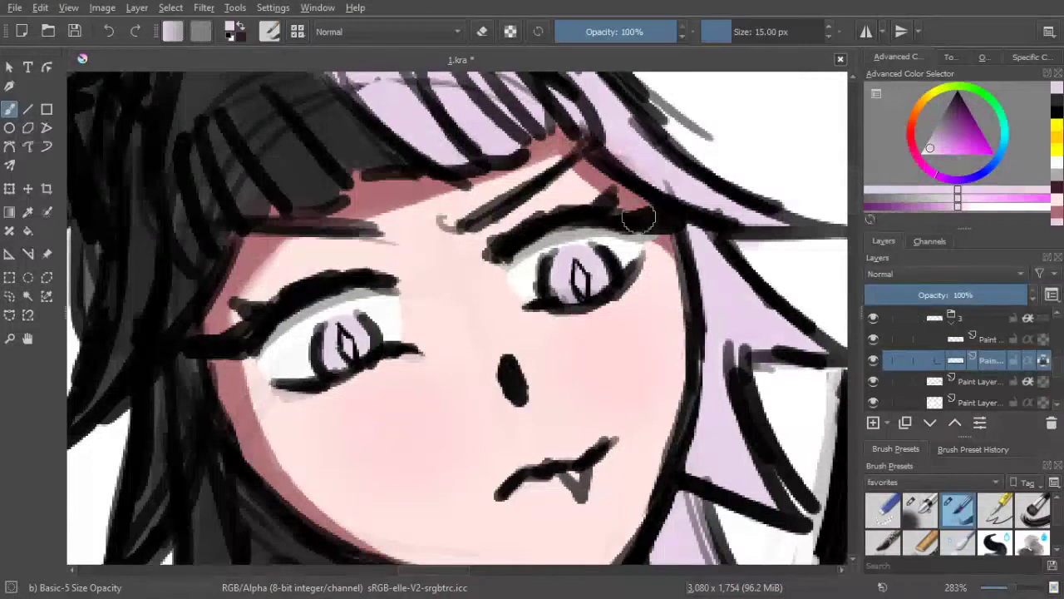
{"action": "left_click", "coordinate": [1055, 104]}
{"action": "mouse_move", "coordinate": [553, 256]}
{"action": "left_mouse_down"}
{"action": "mouse_move", "coordinate": [569, 293]}
{"action": "mouse_move", "coordinate": [570, 248]}
{"action": "mouse_move", "coordinate": [594, 309]}
{"action": "left_mouse_up"}
{"action": "mouse_move", "coordinate": [594, 253]}
{"action": "left_mouse_down"}
{"action": "mouse_move", "coordinate": [596, 286]}
{"action": "mouse_move", "coordinate": [607, 278]}
{"action": "mouse_move", "coordinate": [610, 253]}
{"action": "left_mouse_up"}
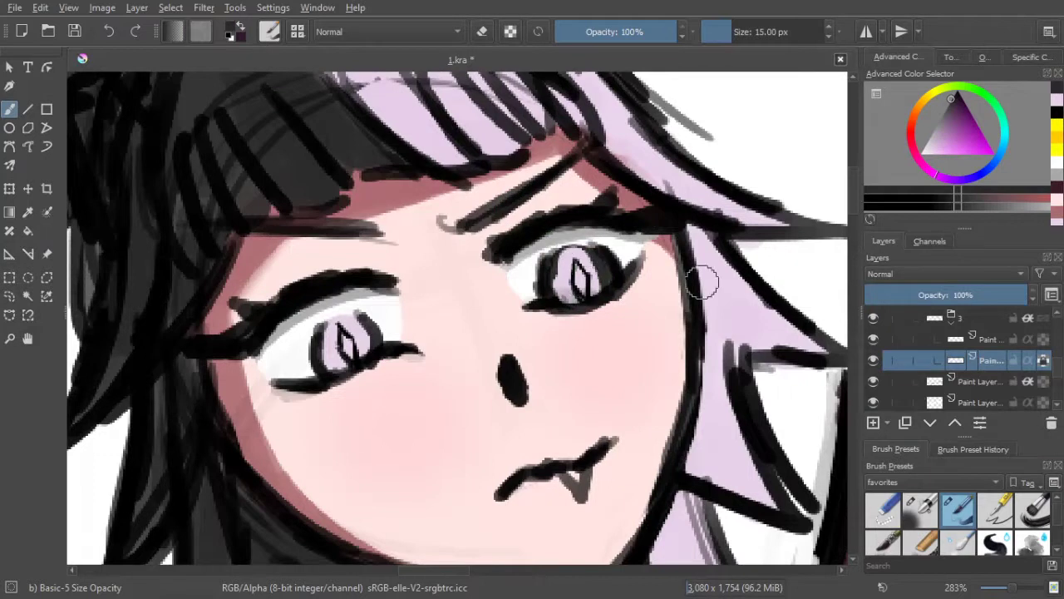
Compare group 3's pupil and iris layers by switching their visibility, leaving only the pupil layer hidden
{"action": "left_click", "coordinate": [978, 339]}
{"action": "left_click", "coordinate": [874, 340]}
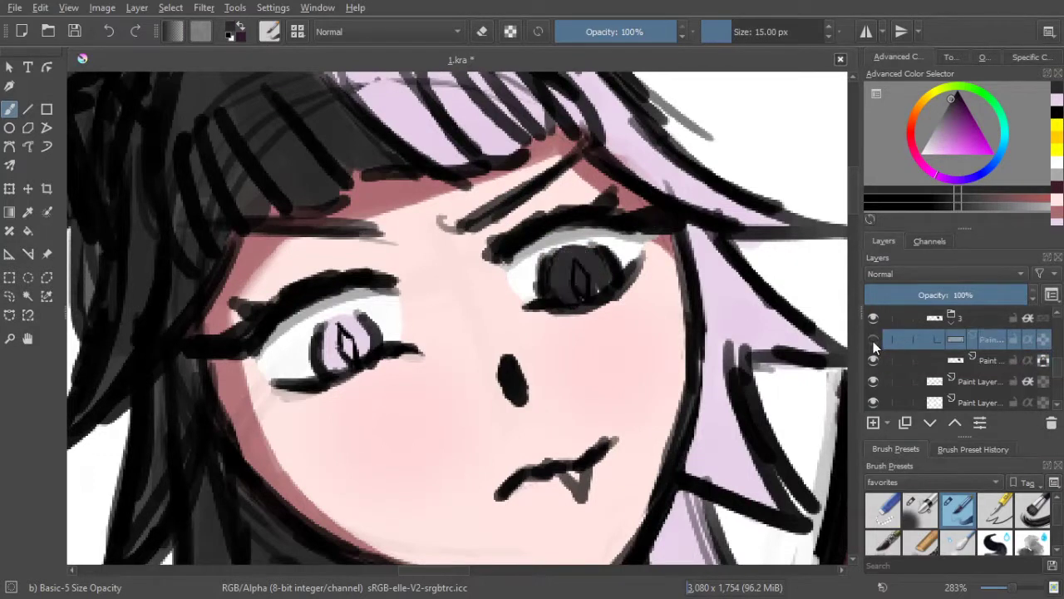
{"action": "left_click", "coordinate": [872, 339]}
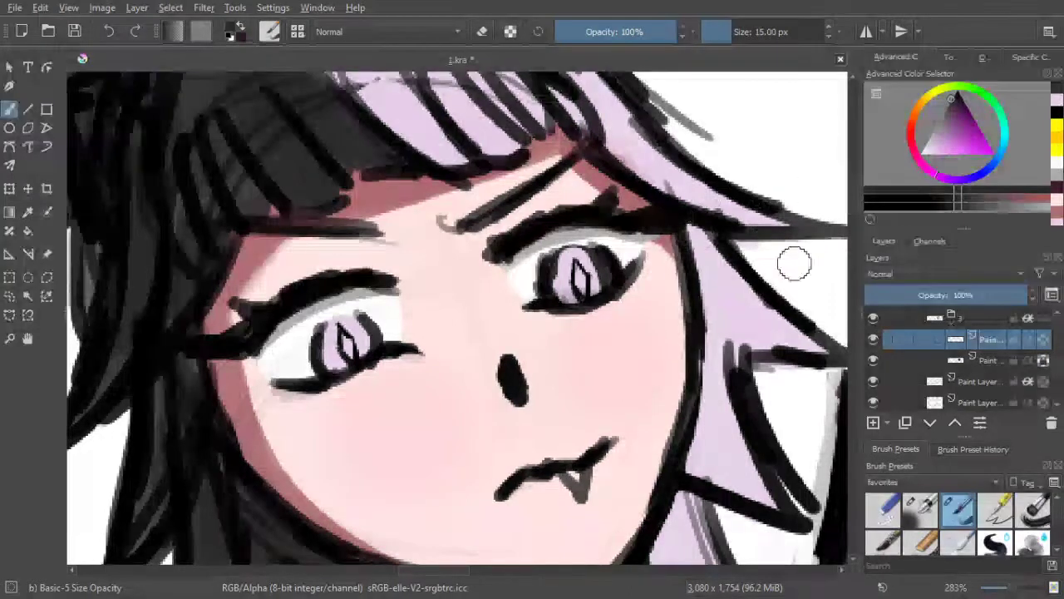
{"action": "left_click", "coordinate": [873, 339]}
{"action": "left_click", "coordinate": [873, 360]}
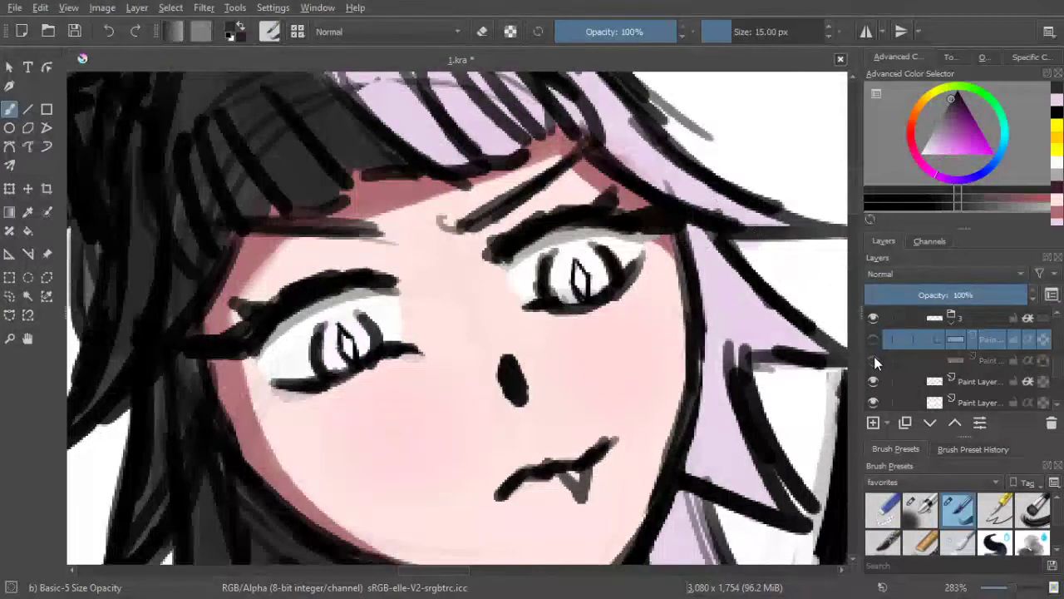
{"action": "left_click", "coordinate": [874, 358]}
{"action": "left_click", "coordinate": [873, 340]}
{"action": "left_click", "coordinate": [870, 341]}
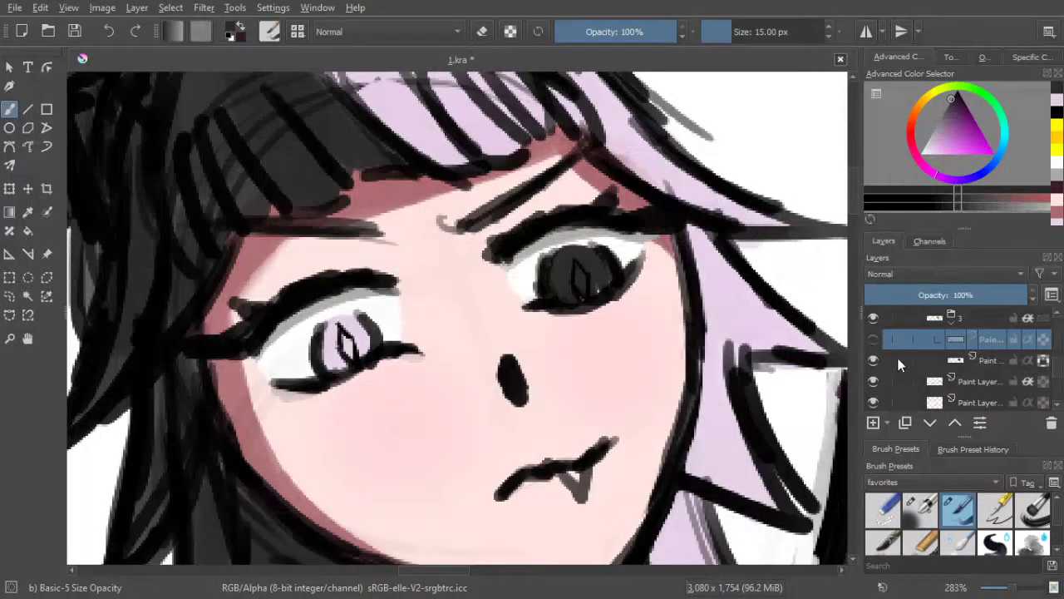
On the eye group's bottom paint layer, dab white behind the dark iris beneath the light hair
{"action": "left_click_drag", "start_coordinate": [704, 332], "coordinate": [733, 342]}
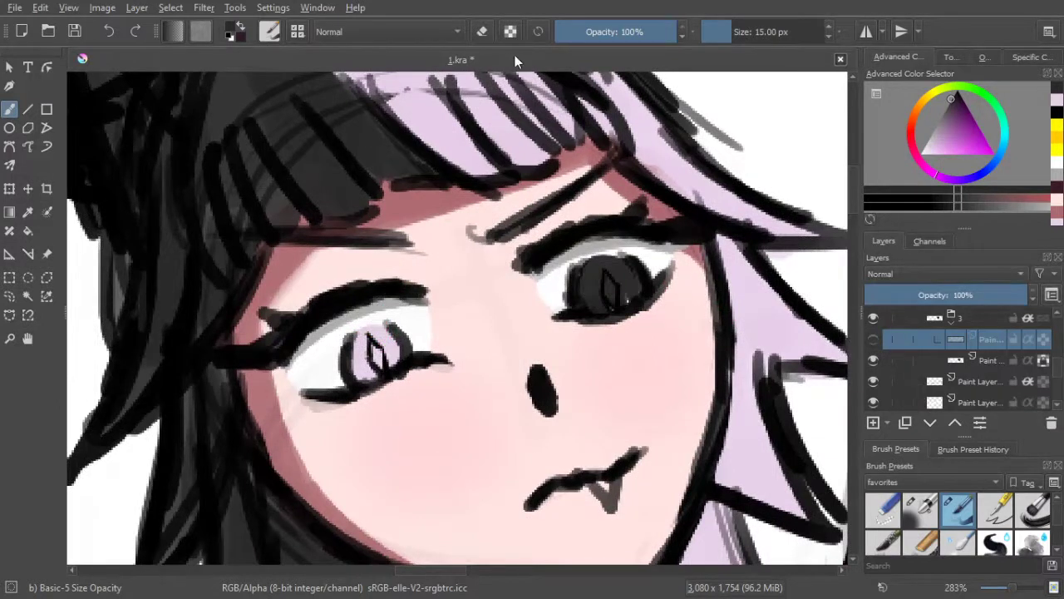
{"action": "left_click", "coordinate": [981, 363]}
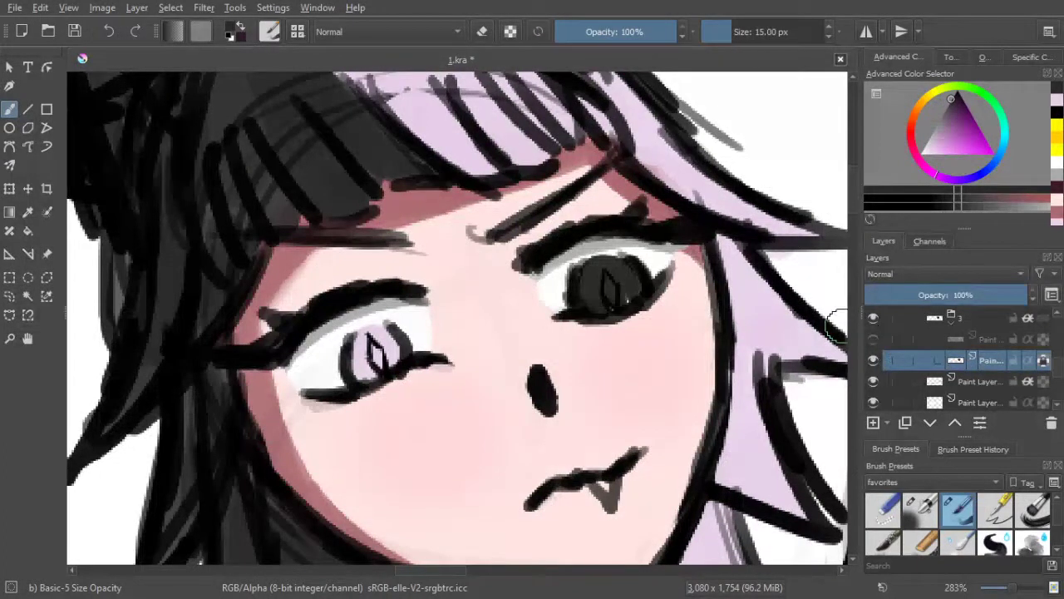
{"action": "scroll", "coordinate": [968, 372], "scroll_direction": "down", "scroll_amount": 1}
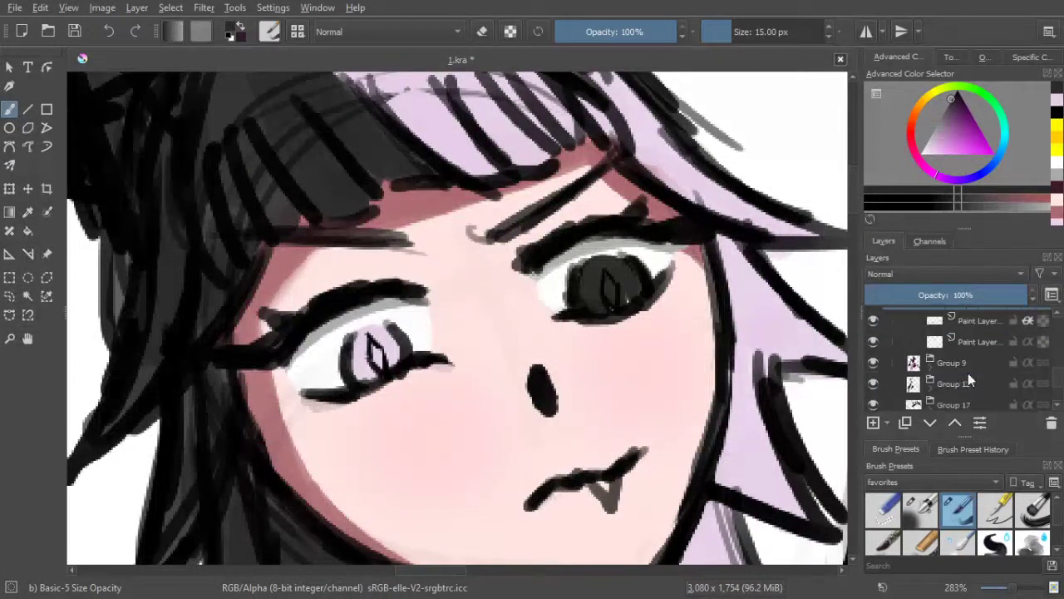
{"action": "left_click", "coordinate": [967, 346]}
{"action": "left_click_drag", "start_coordinate": [939, 148], "coordinate": [921, 153]}
{"action": "left_click", "coordinate": [623, 291]}
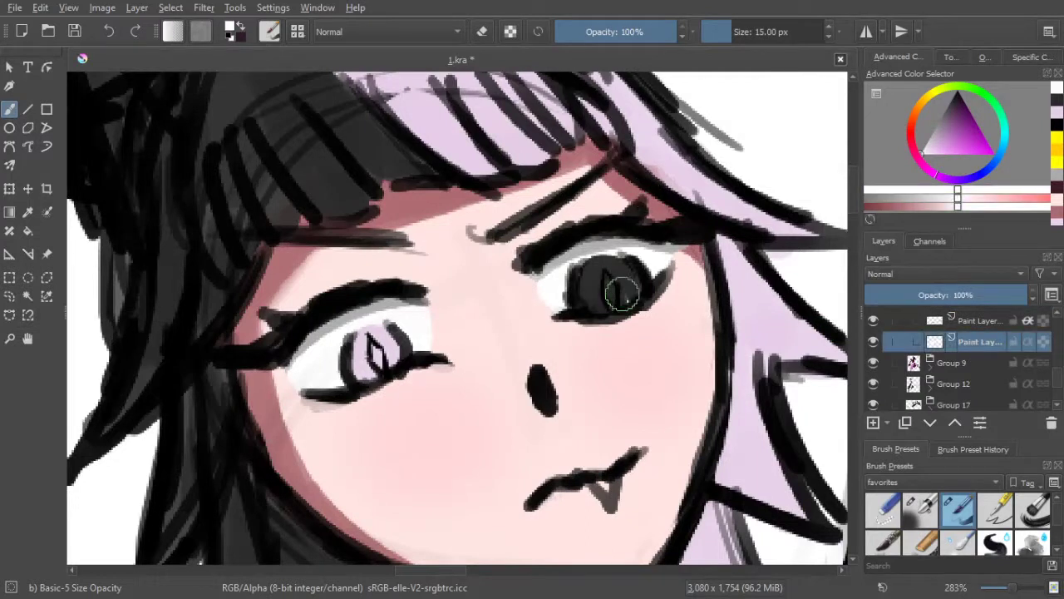
Check what the two paint layers below group 3 contain by switching their visibility off and on
{"action": "left_click", "coordinate": [873, 341]}
{"action": "left_click", "coordinate": [873, 340]}
{"action": "left_click", "coordinate": [872, 340]}
{"action": "left_click", "coordinate": [872, 341]}
{"action": "scroll", "coordinate": [883, 339], "scroll_direction": "up", "scroll_amount": 1}
{"action": "left_click", "coordinate": [873, 401]}
{"action": "left_click", "coordinate": [873, 400]}
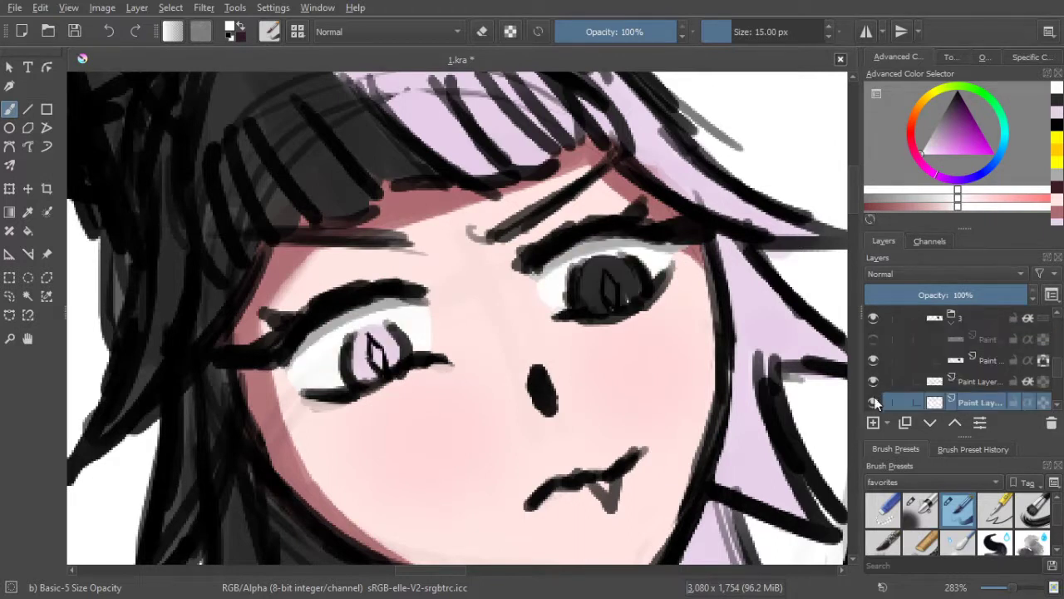
{"action": "left_click", "coordinate": [872, 376]}
{"action": "left_click", "coordinate": [872, 376]}
On group 3's iris layer, fill the small gap in the dark iris with dark grey
{"action": "left_click", "coordinate": [989, 364]}
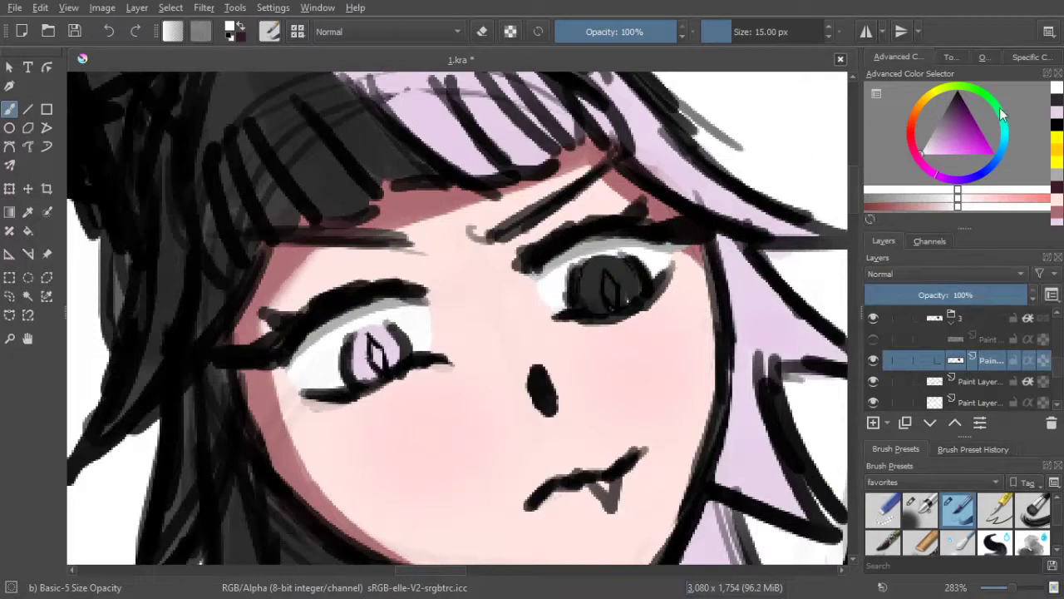
{"action": "left_click", "coordinate": [1057, 108]}
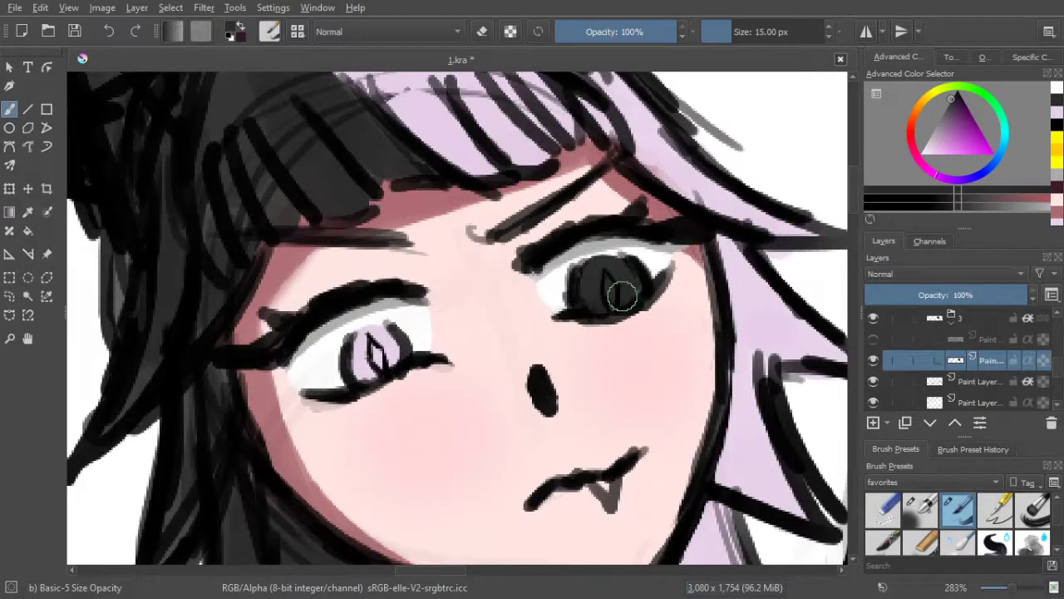
{"action": "mouse_move", "coordinate": [630, 286]}
{"action": "left_mouse_down"}
{"action": "mouse_move", "coordinate": [597, 304]}
{"action": "mouse_move", "coordinate": [609, 295]}
{"action": "mouse_move", "coordinate": [595, 290]}
{"action": "mouse_move", "coordinate": [609, 293]}
{"action": "mouse_move", "coordinate": [599, 303]}
{"action": "mouse_move", "coordinate": [613, 277]}
{"action": "left_mouse_up"}
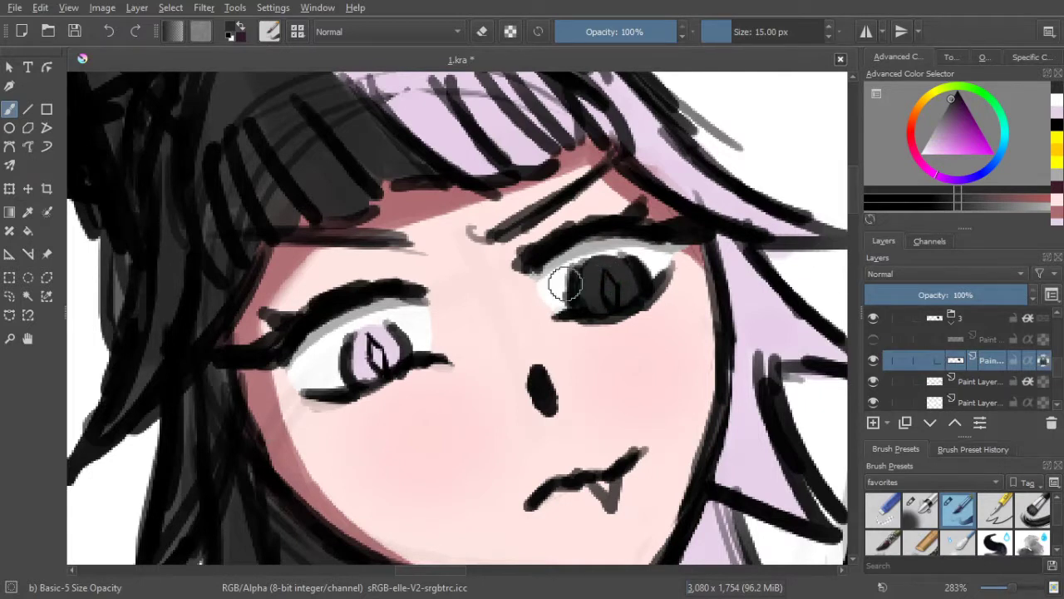
Show group 3's pupil layer and erase its lavender paint over the dark iris
{"action": "left_click", "coordinate": [875, 341]}
{"action": "left_click", "coordinate": [873, 340]}
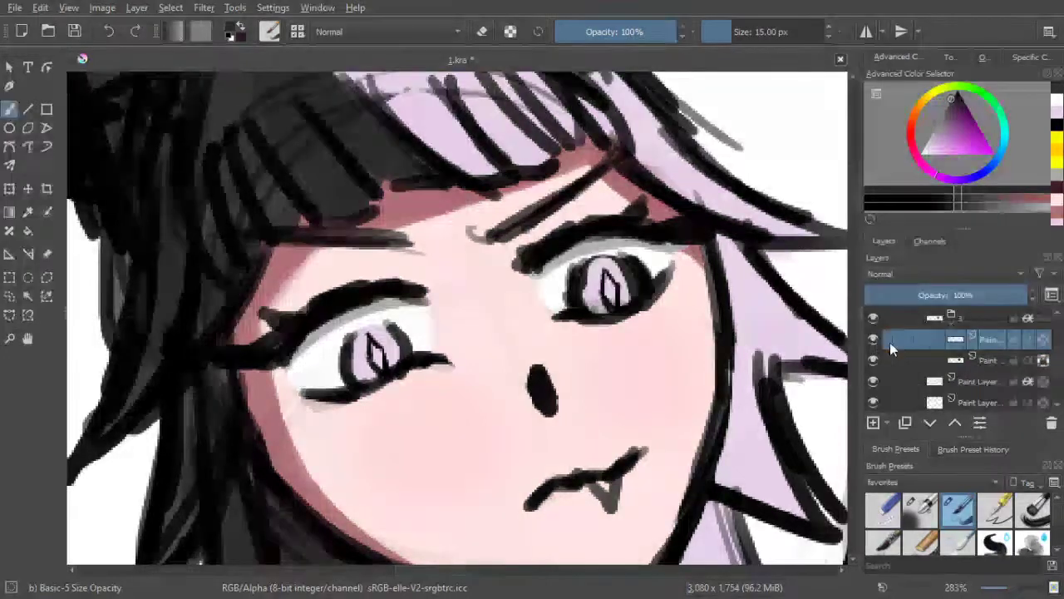
{"action": "left_click", "coordinate": [482, 31]}
{"action": "mouse_move", "coordinate": [624, 251]}
{"action": "left_mouse_down"}
{"action": "mouse_move", "coordinate": [595, 262]}
{"action": "mouse_move", "coordinate": [586, 296]}
{"action": "mouse_move", "coordinate": [600, 266]}
{"action": "mouse_move", "coordinate": [615, 313]}
{"action": "mouse_move", "coordinate": [626, 271]}
{"action": "mouse_move", "coordinate": [602, 291]}
{"action": "left_mouse_up"}
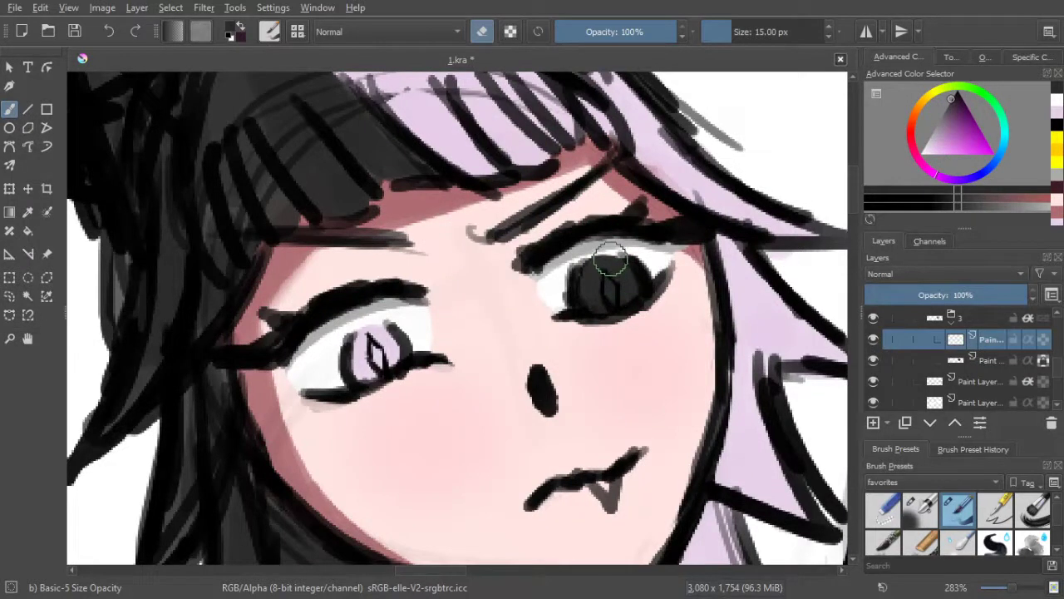
On group 3's pupil layer, paint the pupil inside the dark iris pale lavender and reduce the brush size to 3 px
{"action": "left_click", "coordinate": [614, 281], "text": "ctrl"}
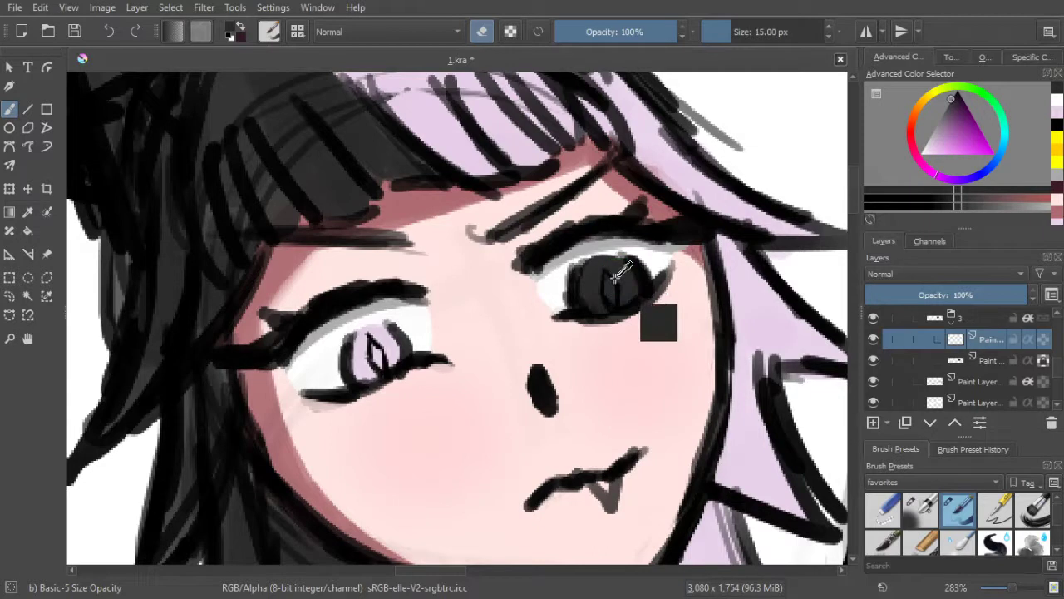
{"action": "left_click", "coordinate": [1057, 116]}
{"action": "key", "text": "e"}
{"action": "mouse_move", "coordinate": [624, 258]}
{"action": "left_mouse_down"}
{"action": "mouse_move", "coordinate": [613, 288]}
{"action": "mouse_move", "coordinate": [607, 266]}
{"action": "left_mouse_up"}
{"action": "key", "text": "["}
{"action": "key", "text": "["}
{"action": "key", "text": "["}
{"action": "key", "text": "["}
{"action": "key", "text": "["}
{"action": "key", "text": "["}
{"action": "key", "text": "["}
{"action": "key", "text": "["}
{"action": "key", "text": "["}
{"action": "key", "text": "["}
{"action": "key", "text": "["}
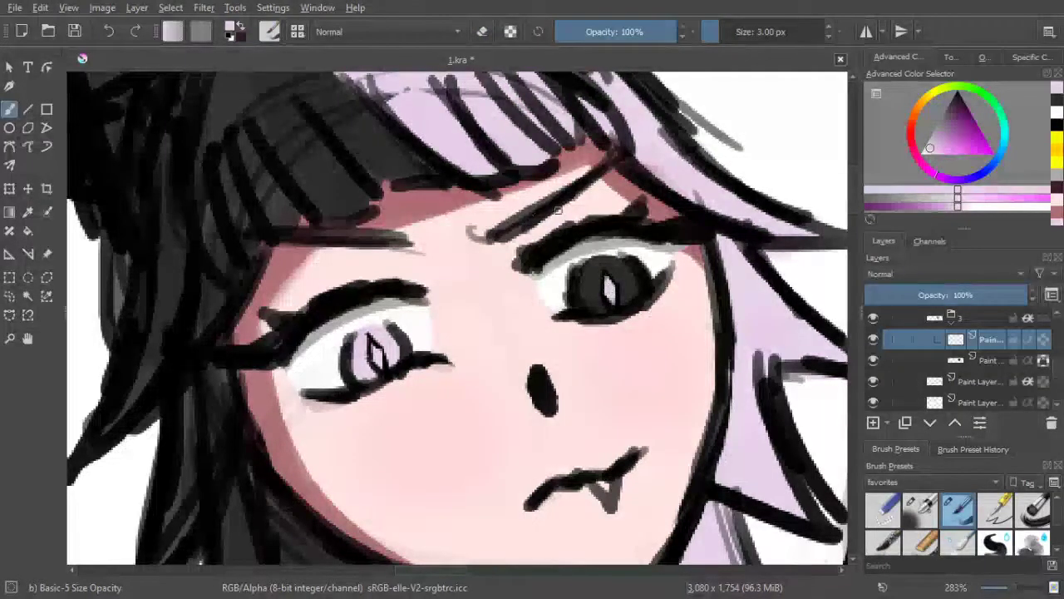
Paint the pupil beneath the dark hair dark grey on group 3's pupil layer and dab white behind it on the eye group's bottom layer
{"action": "left_click", "coordinate": [1056, 126]}
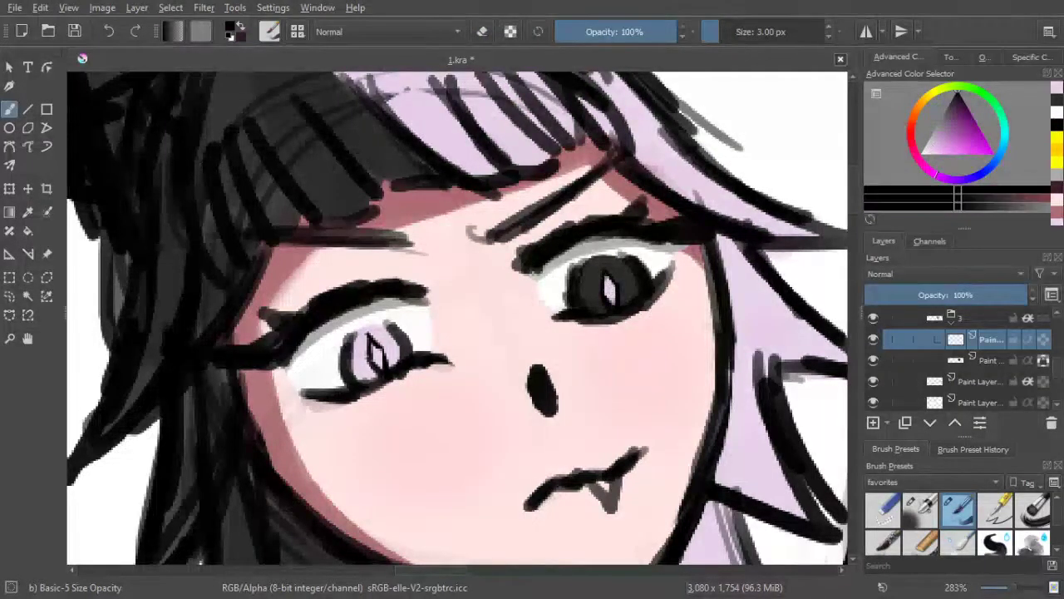
{"action": "left_click", "coordinate": [1058, 105]}
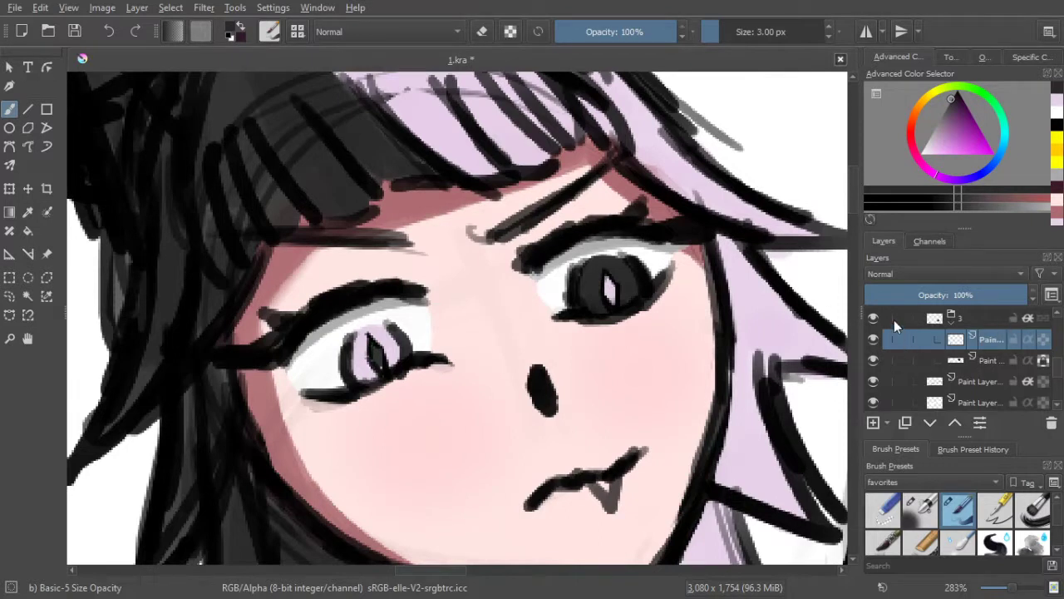
{"action": "left_click", "coordinate": [969, 401]}
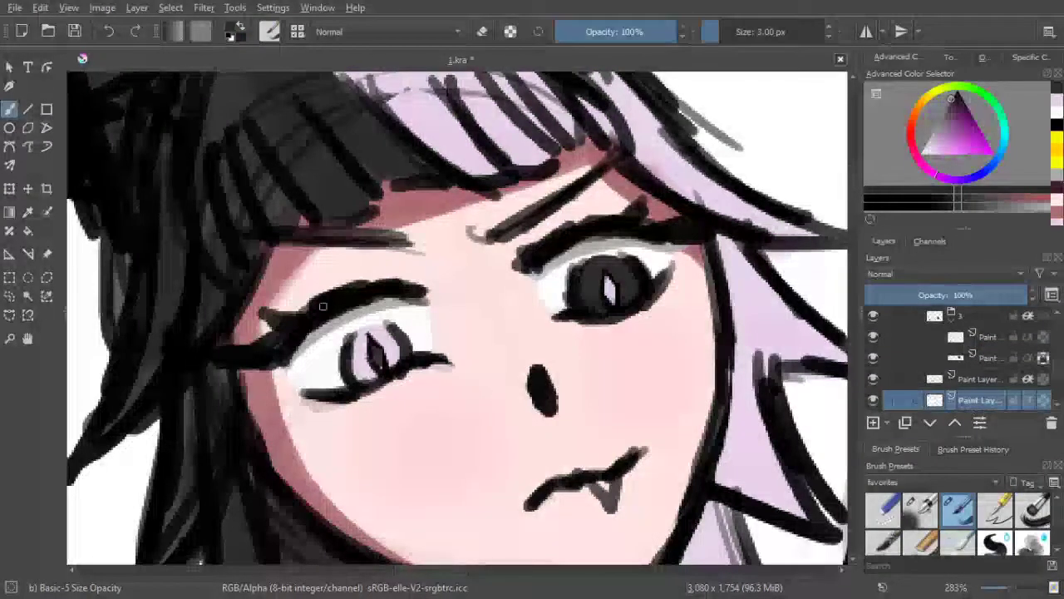
{"action": "key", "text": "ctrl+z"}
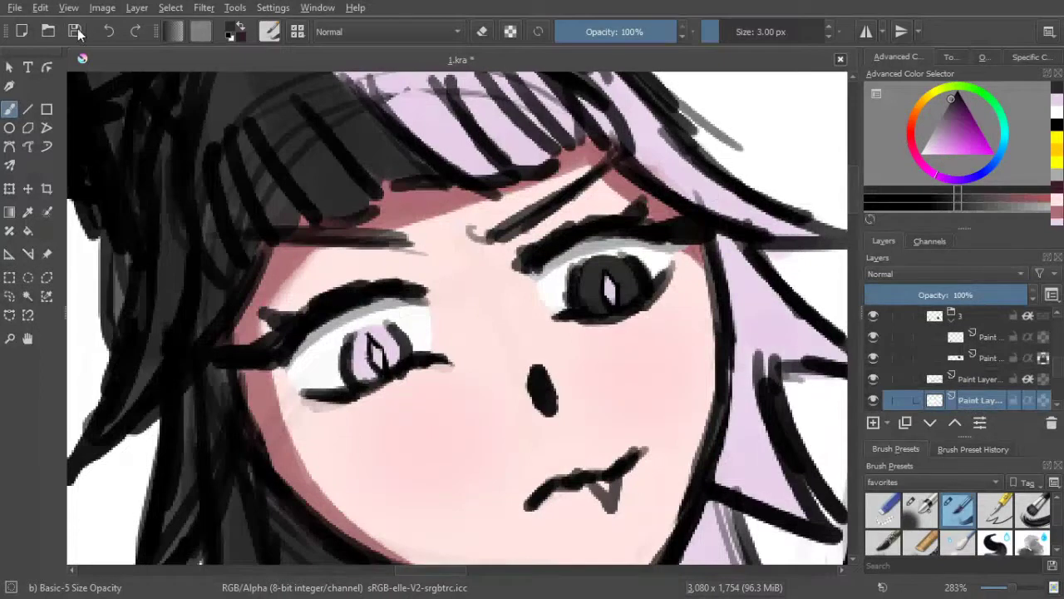
{"action": "key", "text": "x"}
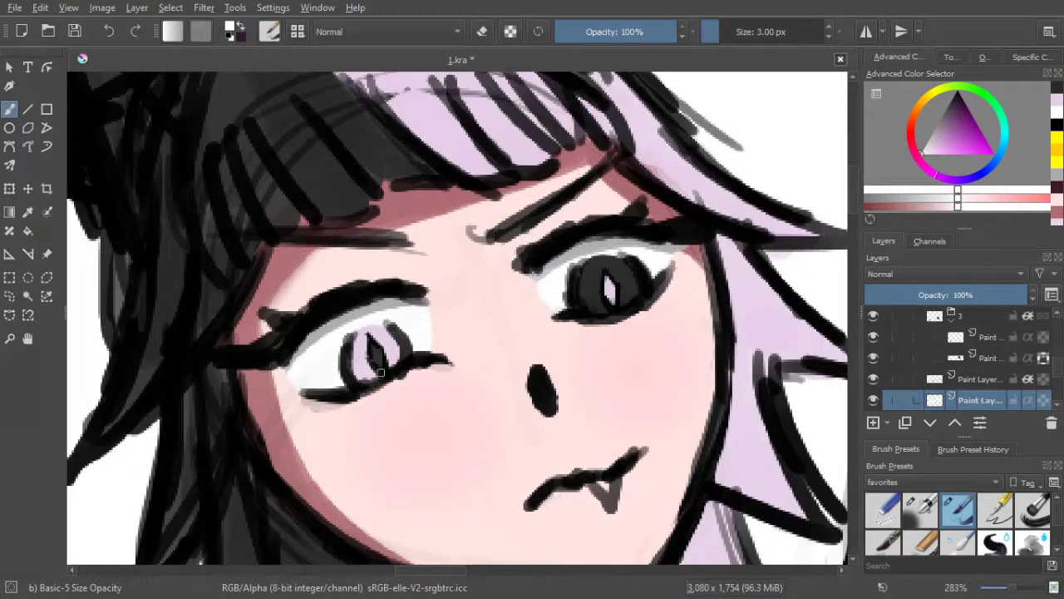
{"action": "left_click", "coordinate": [376, 347]}
Compare the three eye colour variants on the figure and face by switching the visibility of groups 1 and 2
{"action": "scroll", "coordinate": [487, 328], "scroll_direction": "down", "scroll_amount": 5}
{"action": "left_click_drag", "start_coordinate": [486, 328], "coordinate": [487, 239]}
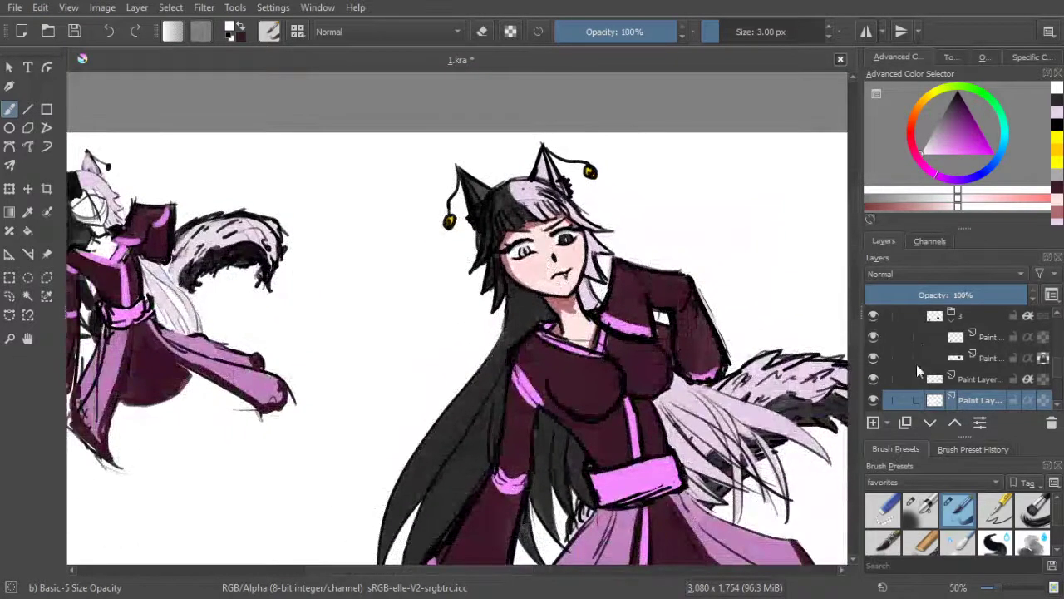
{"action": "scroll", "coordinate": [915, 365], "scroll_direction": "up", "scroll_amount": 1}
{"action": "left_click", "coordinate": [873, 355]}
{"action": "left_click", "coordinate": [873, 334]}
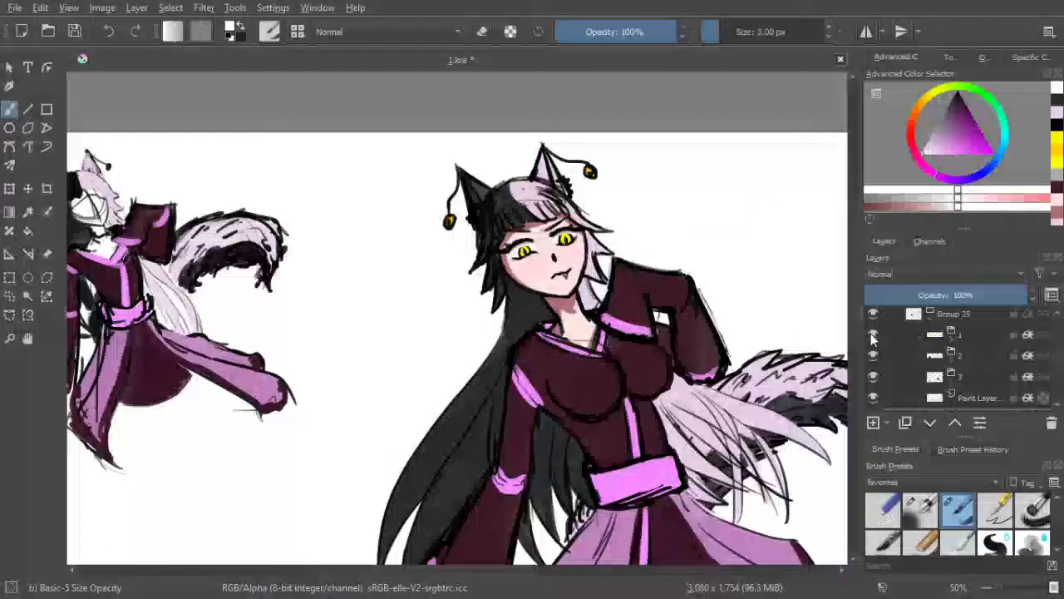
{"action": "scroll", "coordinate": [655, 333], "scroll_direction": "down", "scroll_amount": 1}
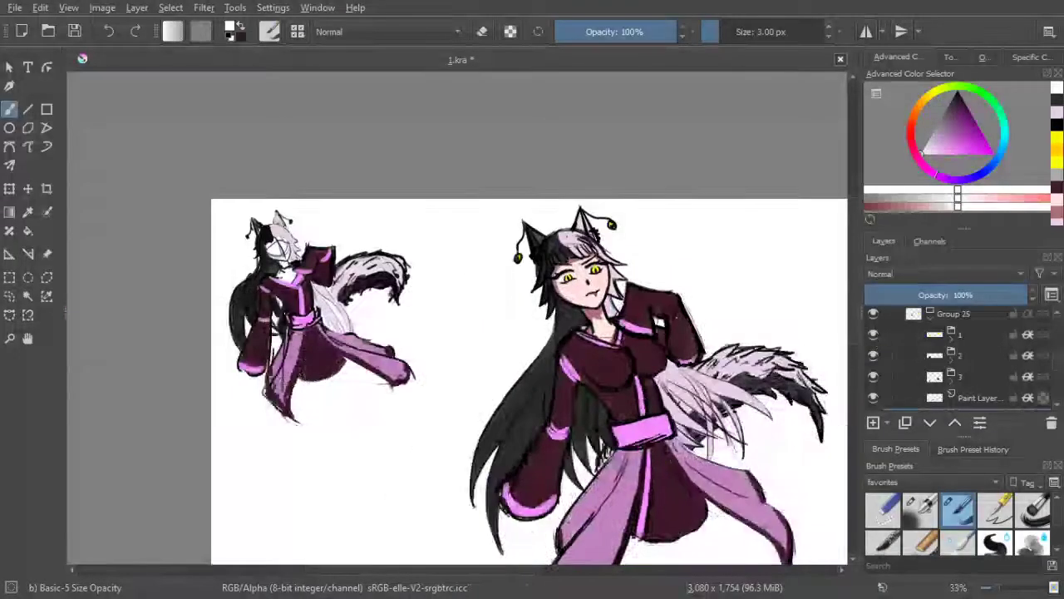
{"action": "left_click_drag", "start_coordinate": [655, 334], "coordinate": [561, 260]}
{"action": "left_click", "coordinate": [873, 334]}
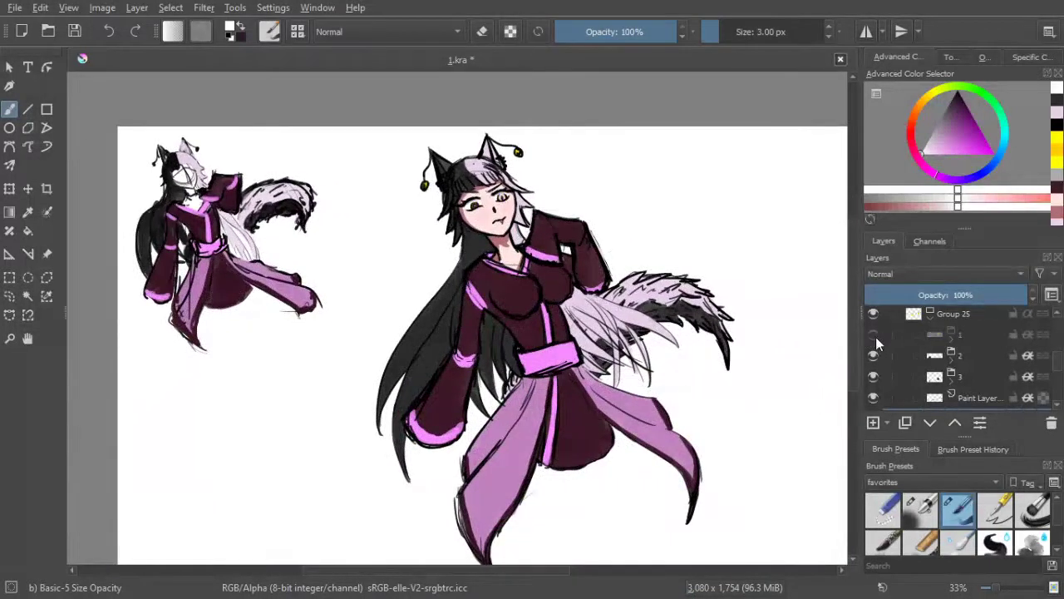
{"action": "left_click", "coordinate": [878, 355]}
{"action": "scroll", "coordinate": [480, 191], "scroll_direction": "up", "scroll_amount": 3}
{"action": "scroll", "coordinate": [491, 208], "scroll_direction": "down", "scroll_amount": 1}
{"action": "scroll", "coordinate": [514, 239], "scroll_direction": "up", "scroll_amount": 2}
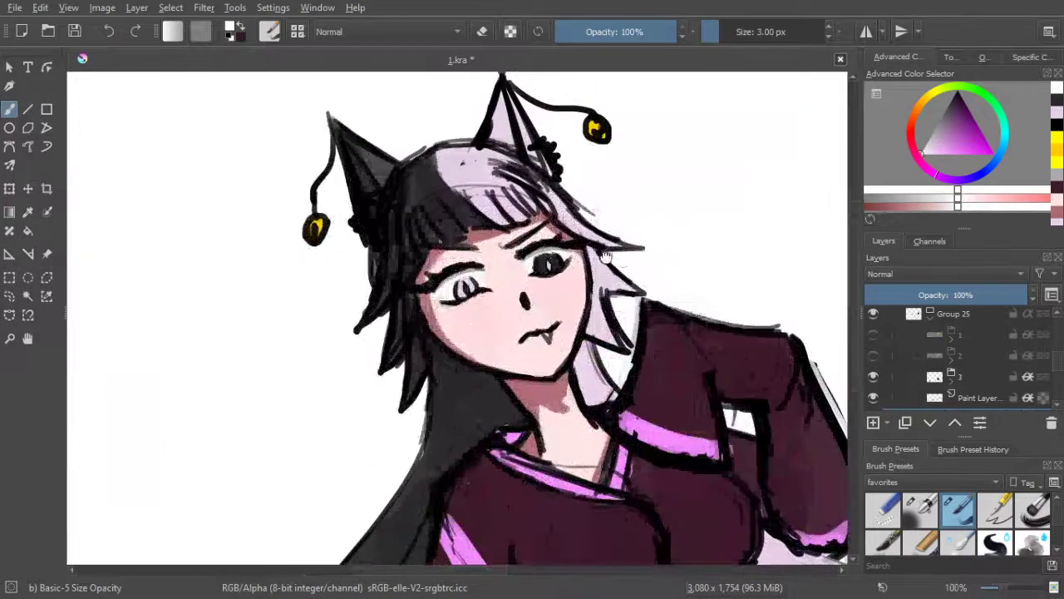
{"action": "left_click", "coordinate": [873, 334]}
{"action": "left_click", "coordinate": [874, 356]}
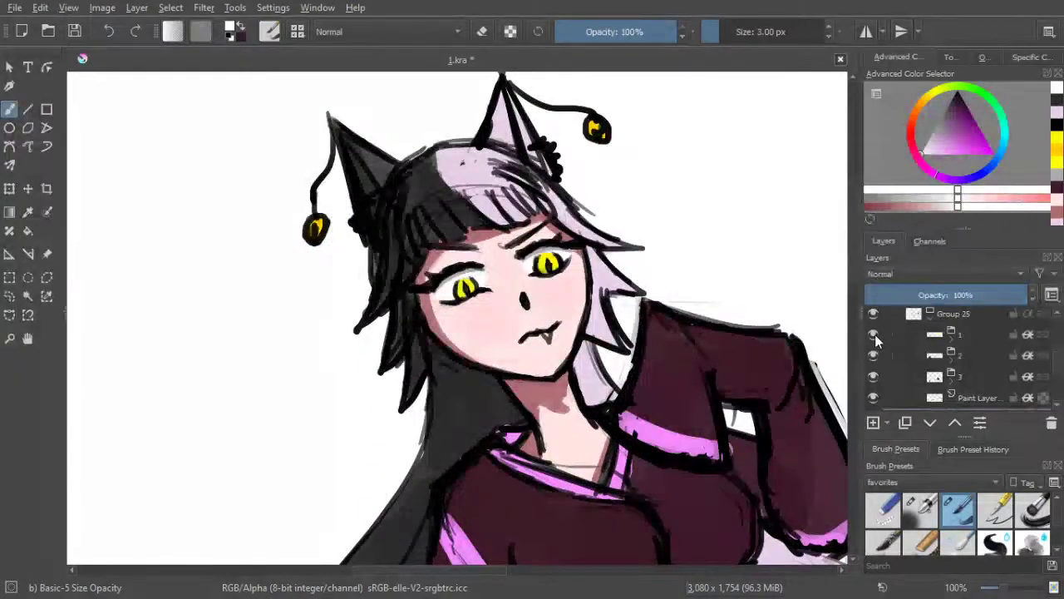
{"action": "left_click", "coordinate": [875, 335]}
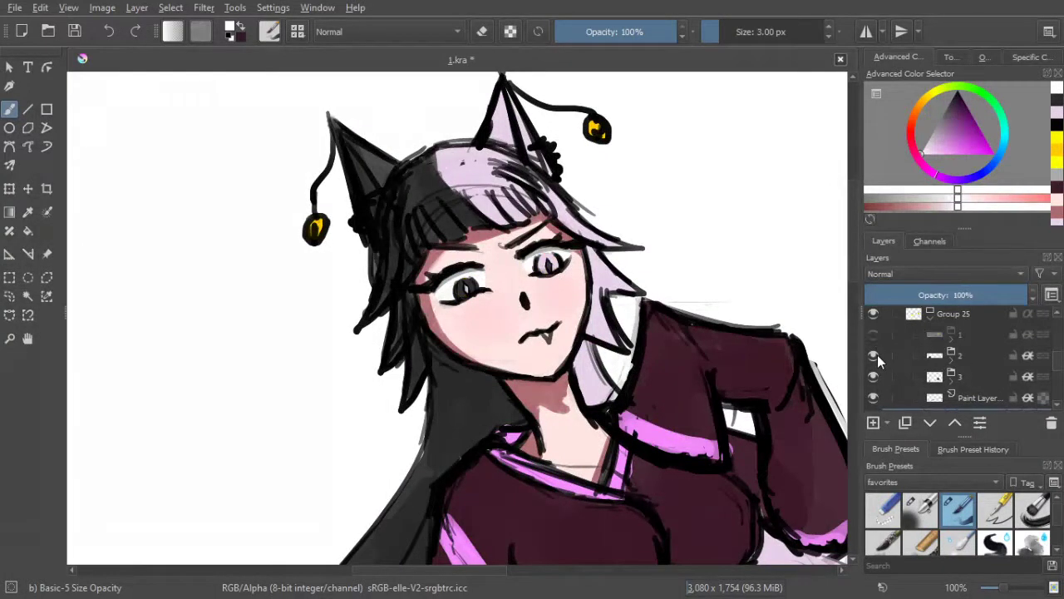
{"action": "left_click", "coordinate": [874, 355]}
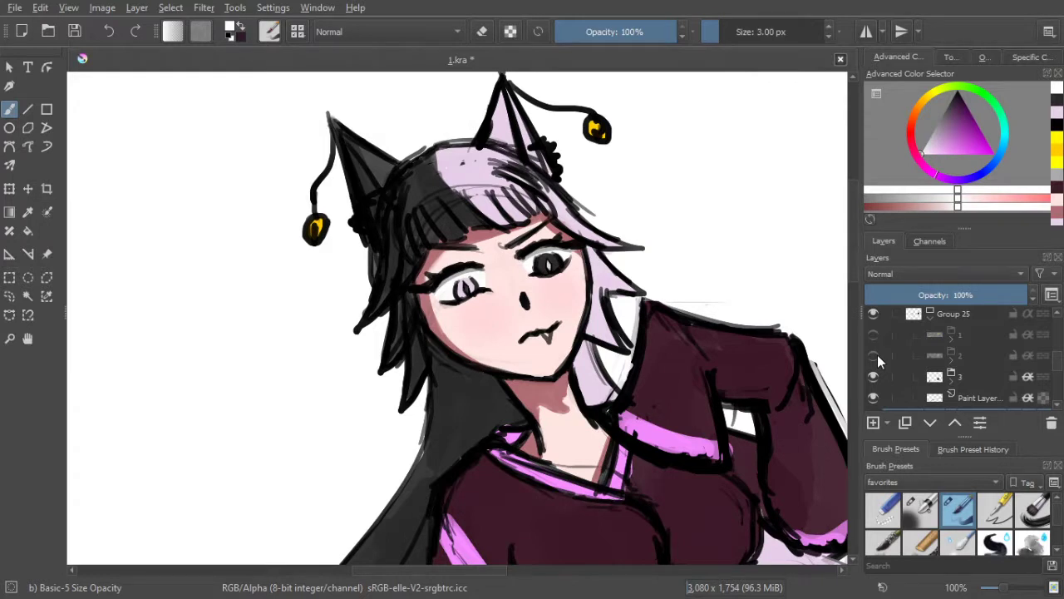
{"action": "left_click", "coordinate": [877, 354]}
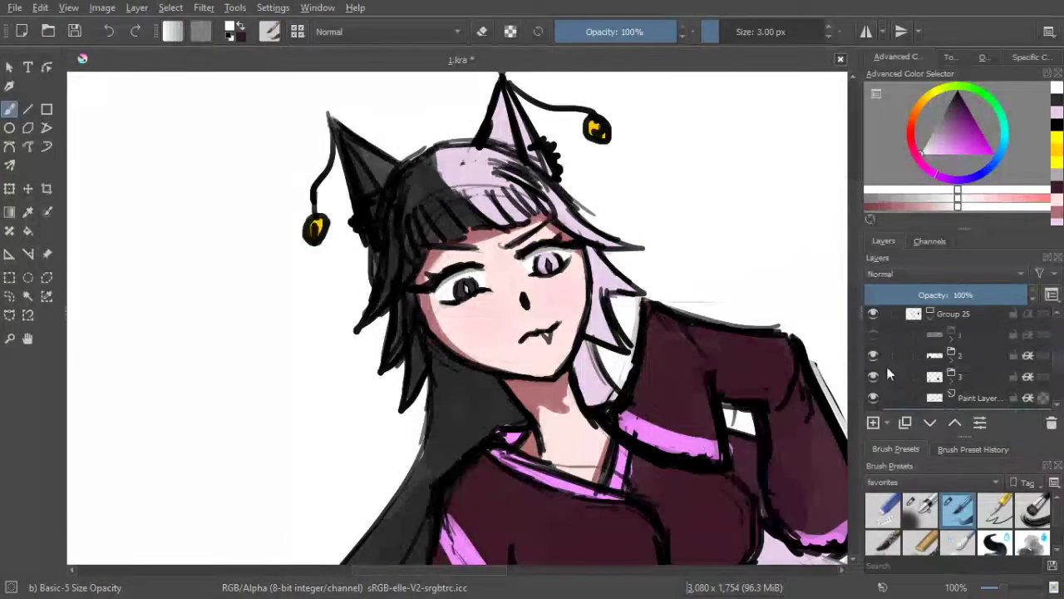
Compare the yellow eyes of group 1 with group 2's two-tone eyes by repeatedly switching group 1's visibility
{"action": "scroll", "coordinate": [722, 372], "scroll_direction": "down", "scroll_amount": 1}
{"action": "left_click_drag", "start_coordinate": [719, 371], "coordinate": [639, 326]}
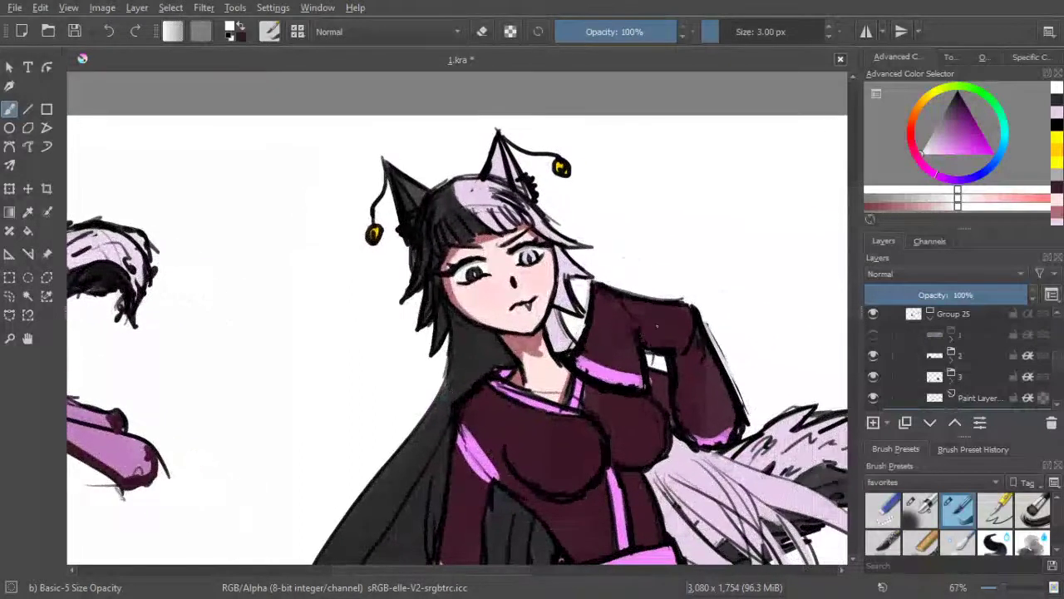
{"action": "left_click", "coordinate": [872, 335]}
{"action": "left_click", "coordinate": [873, 336]}
{"action": "left_click", "coordinate": [872, 335]}
{"action": "left_click", "coordinate": [872, 335]}
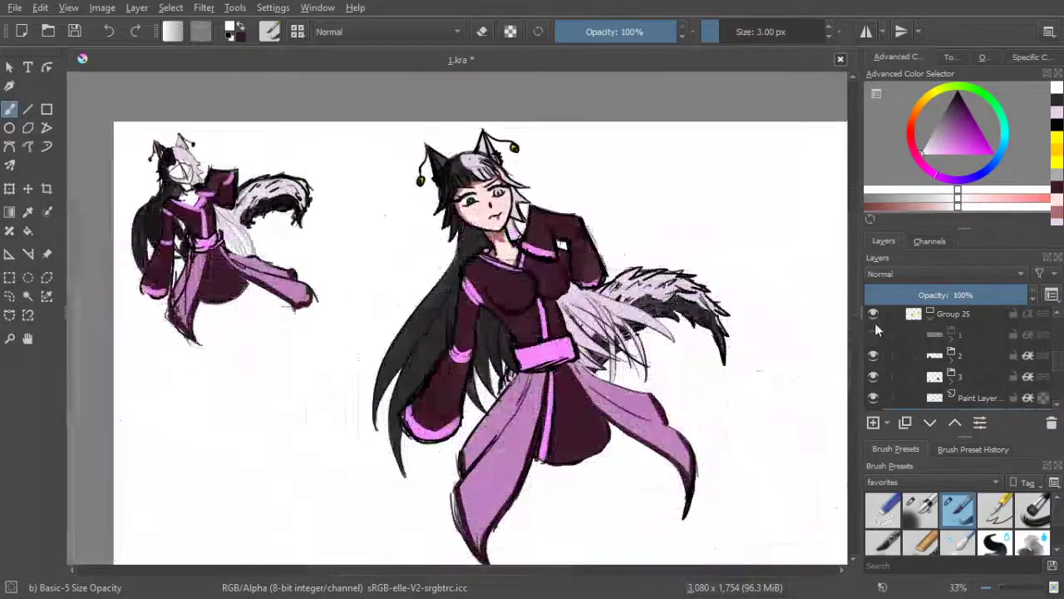
{"action": "left_click", "coordinate": [873, 335]}
{"action": "left_click", "coordinate": [873, 335]}
{"action": "left_click", "coordinate": [873, 336]}
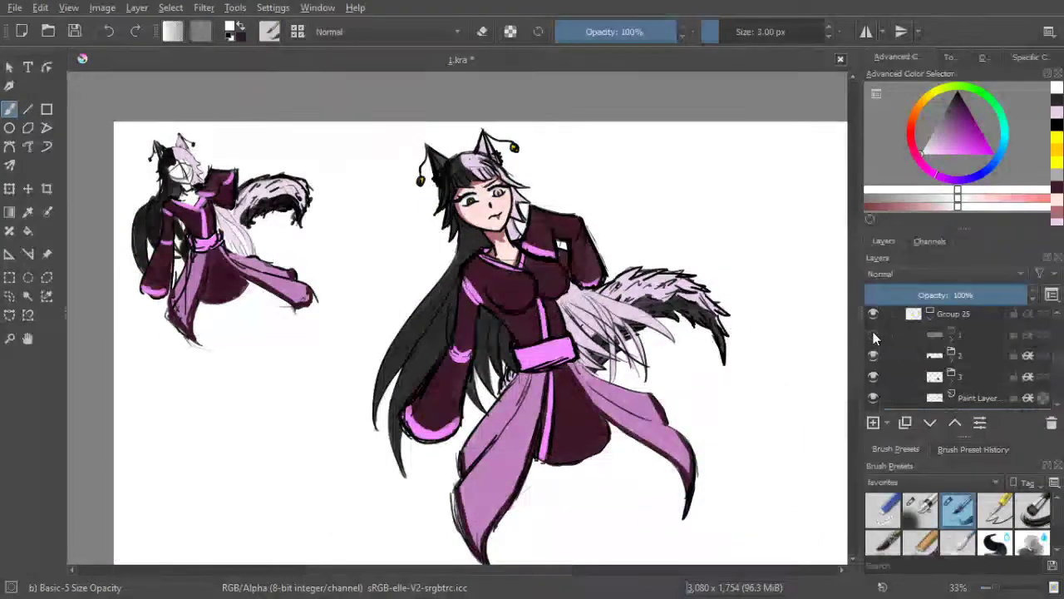
{"action": "left_click", "coordinate": [873, 335]}
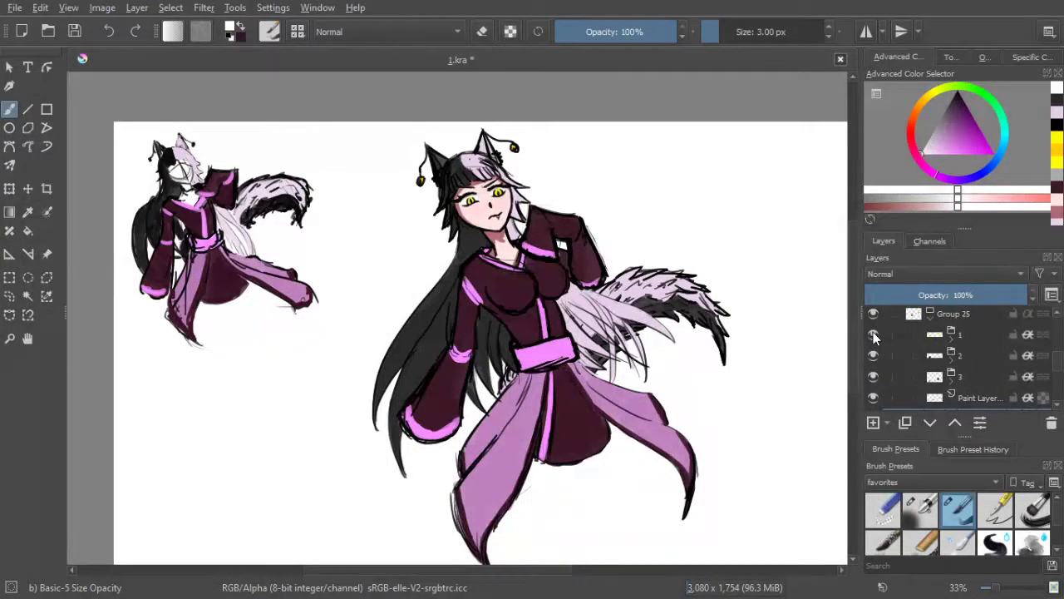
{"action": "left_click", "coordinate": [874, 335]}
{"action": "left_click", "coordinate": [873, 336]}
{"action": "left_click", "coordinate": [873, 336]}
{"action": "left_click", "coordinate": [873, 336]}
{"action": "left_click", "coordinate": [873, 336]}
{"action": "left_click", "coordinate": [873, 336]}
{"action": "scroll", "coordinate": [494, 200], "scroll_direction": "up", "scroll_amount": 1}
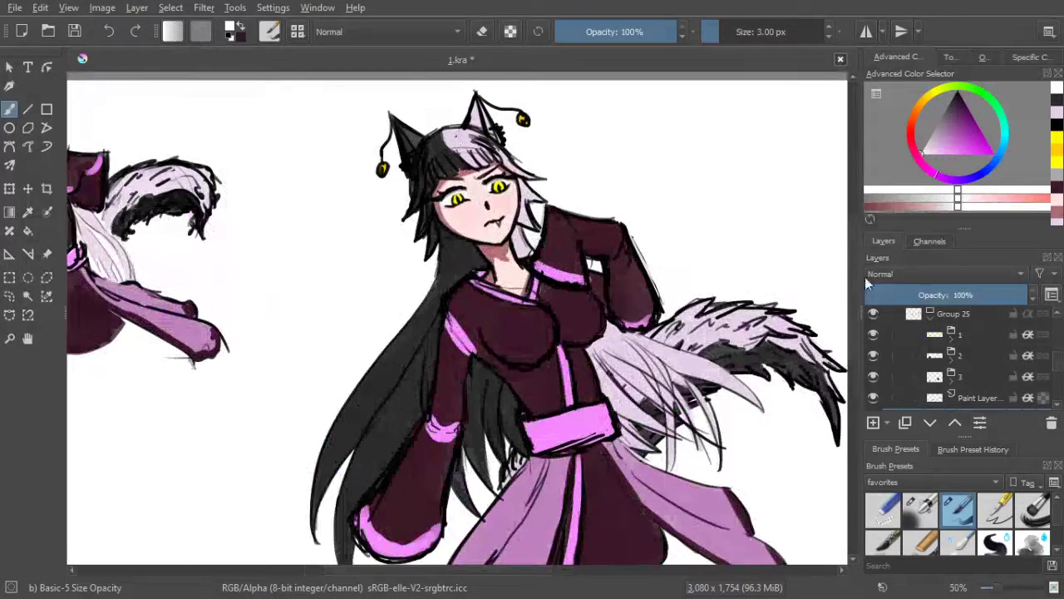
Toggle the visibility of groups 1 and 3 to judge the eye variants, leaving only group 1 hidden
{"action": "left_click", "coordinate": [873, 334]}
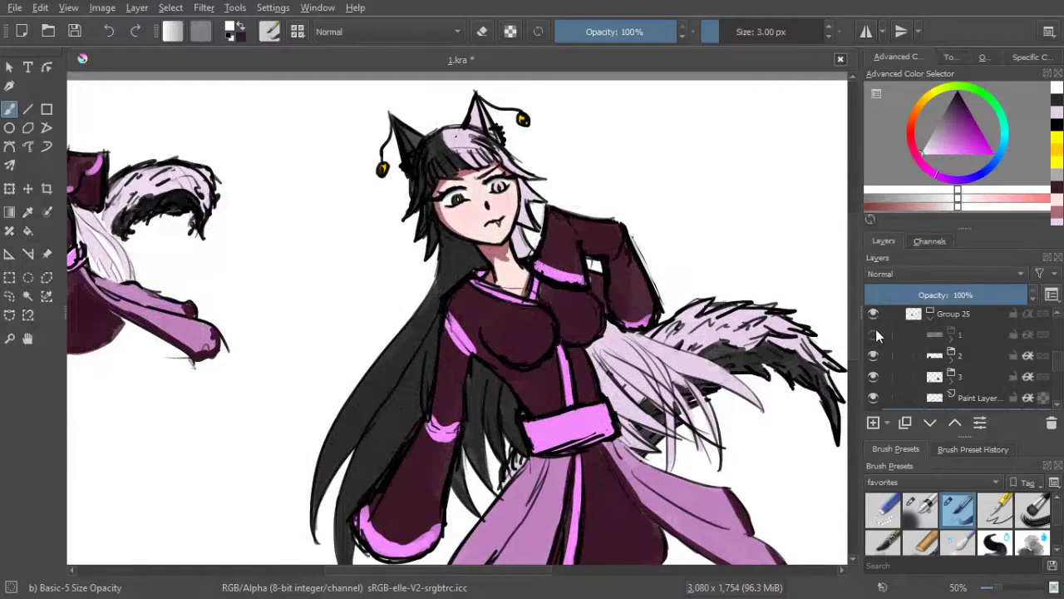
{"action": "key", "text": "minus"}
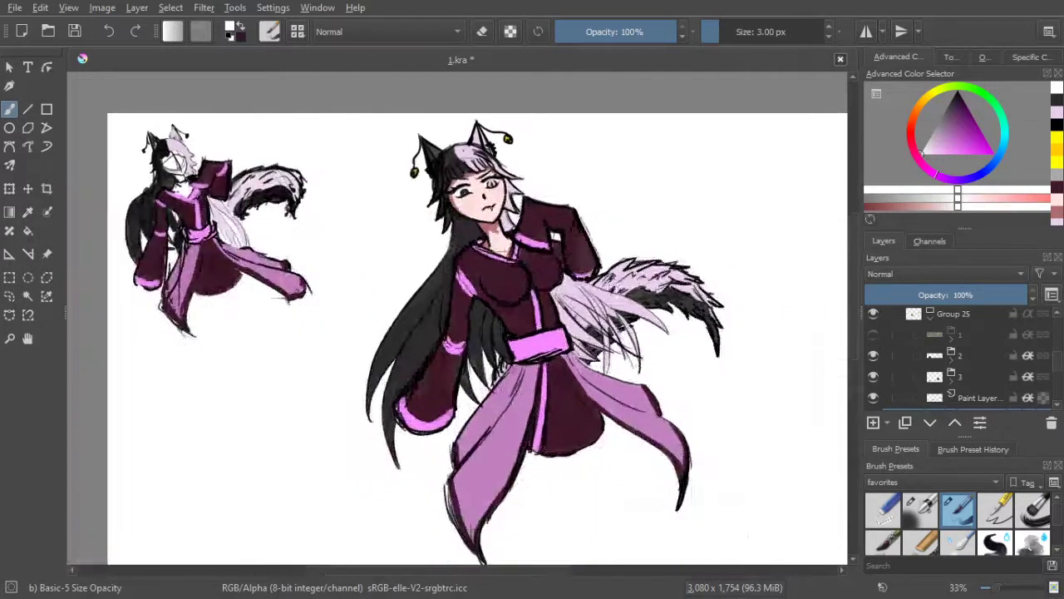
{"action": "left_click", "coordinate": [873, 334]}
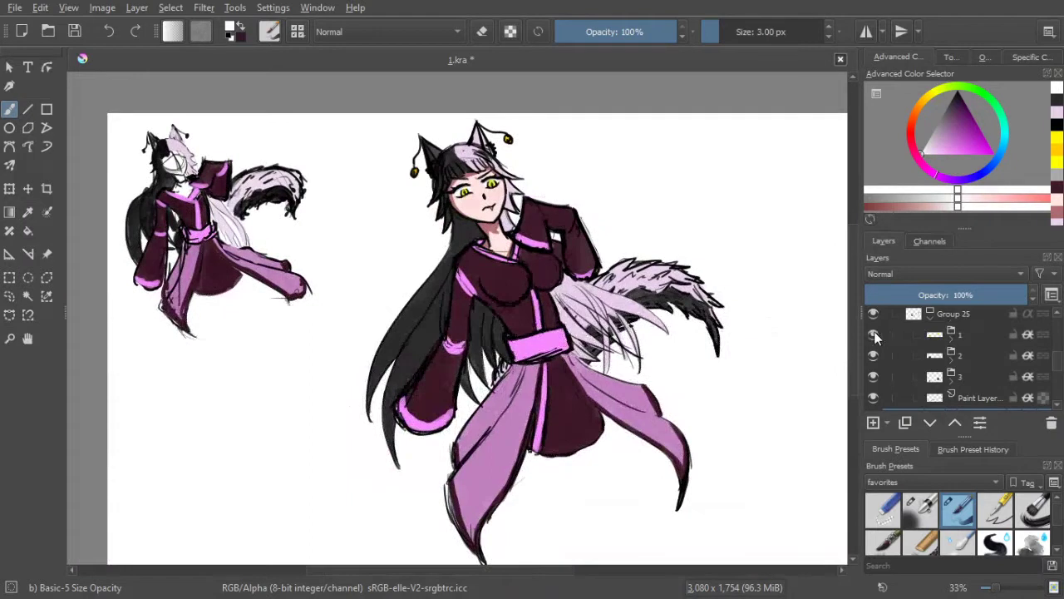
{"action": "left_click", "coordinate": [873, 334]}
{"action": "left_click", "coordinate": [873, 332]}
{"action": "left_click", "coordinate": [874, 334]}
{"action": "left_click", "coordinate": [874, 377]}
{"action": "left_click", "coordinate": [874, 378]}
{"action": "scroll", "coordinate": [488, 210], "scroll_direction": "up", "scroll_amount": 4}
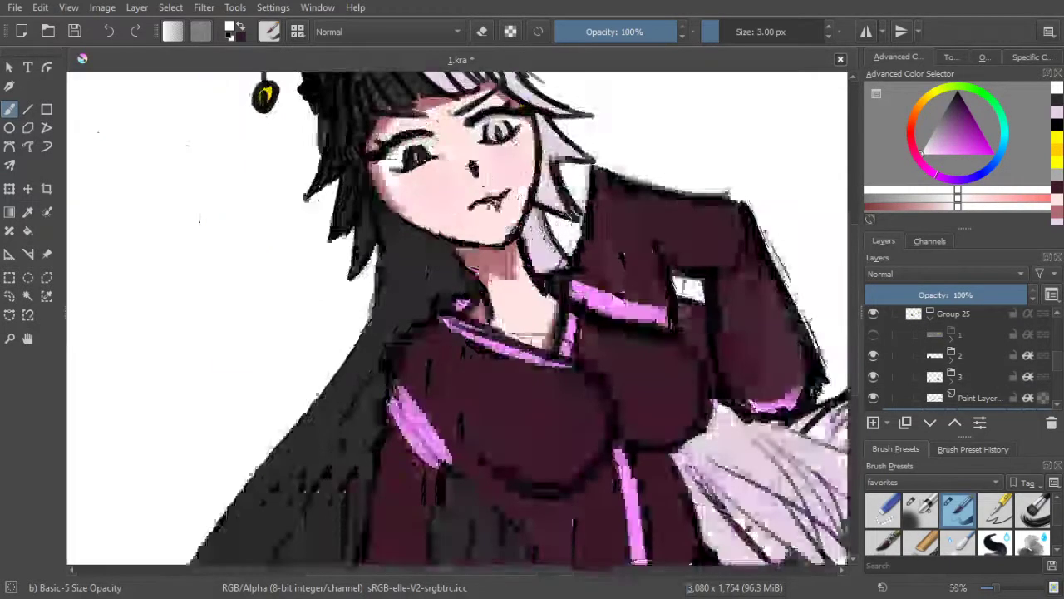
Compare the eye colour variants on the close-up face by repeatedly switching group 3's visibility
{"action": "left_click_drag", "start_coordinate": [488, 210], "coordinate": [507, 321]}
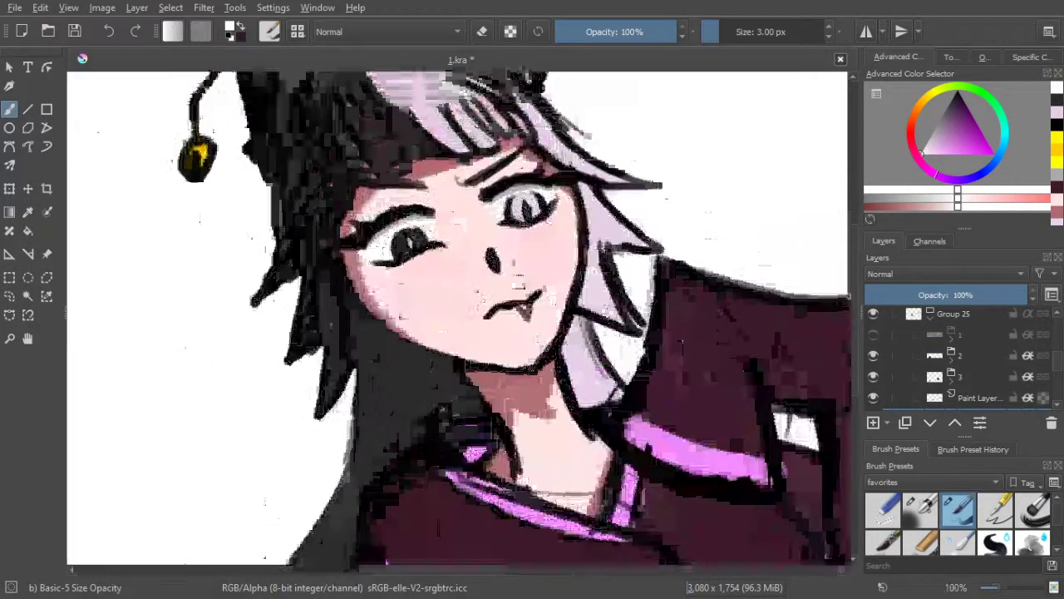
{"action": "left_click", "coordinate": [876, 373]}
{"action": "left_click", "coordinate": [877, 373]}
{"action": "left_click", "coordinate": [876, 373]}
{"action": "left_click", "coordinate": [876, 377]}
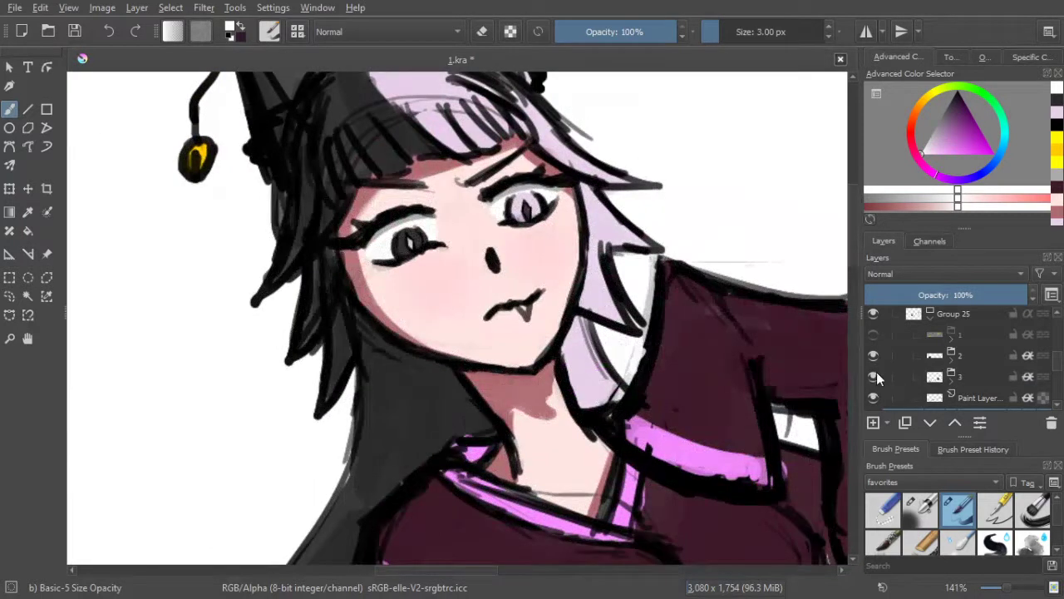
{"action": "left_click", "coordinate": [877, 373]}
Judge the eyes on the whole figure while toggling group 3, leaving that group hidden so group 2's eyes are used
{"action": "key", "text": "minus"}
{"action": "key", "text": "minus"}
{"action": "key", "text": "minus"}
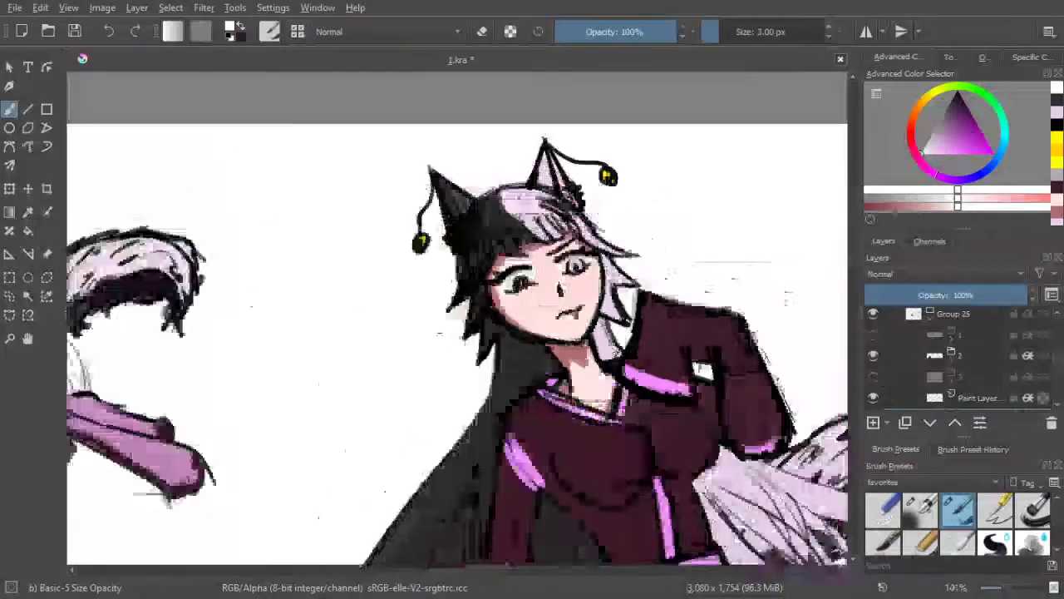
{"action": "left_click", "coordinate": [879, 379]}
{"action": "left_click", "coordinate": [878, 379]}
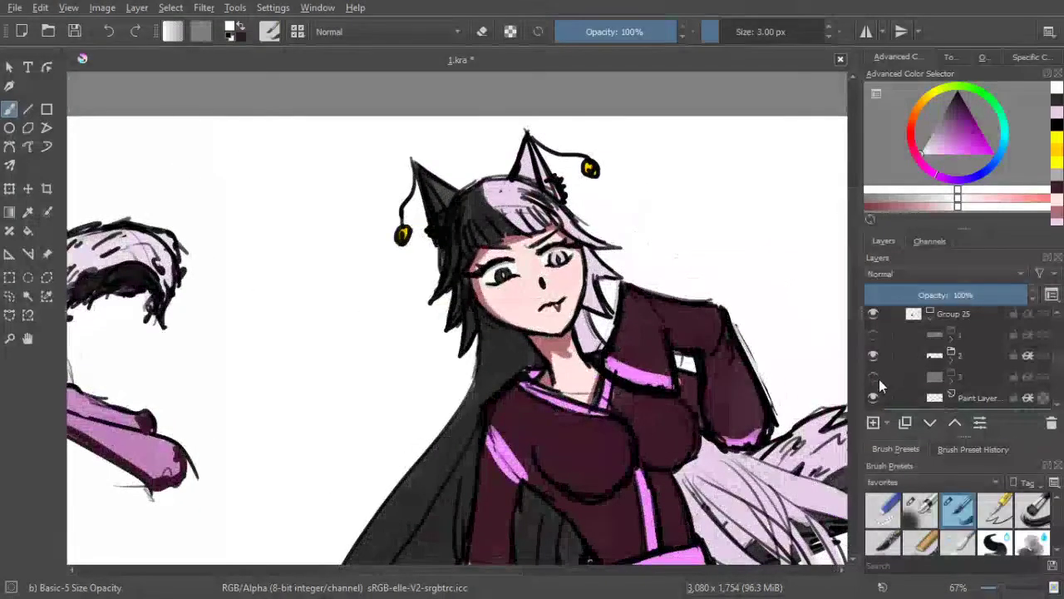
{"action": "left_click", "coordinate": [879, 379]}
{"action": "left_click", "coordinate": [879, 380]}
{"action": "scroll", "coordinate": [636, 270], "scroll_direction": "up", "scroll_amount": 3}
{"action": "scroll", "coordinate": [557, 217], "scroll_direction": "down", "scroll_amount": 5}
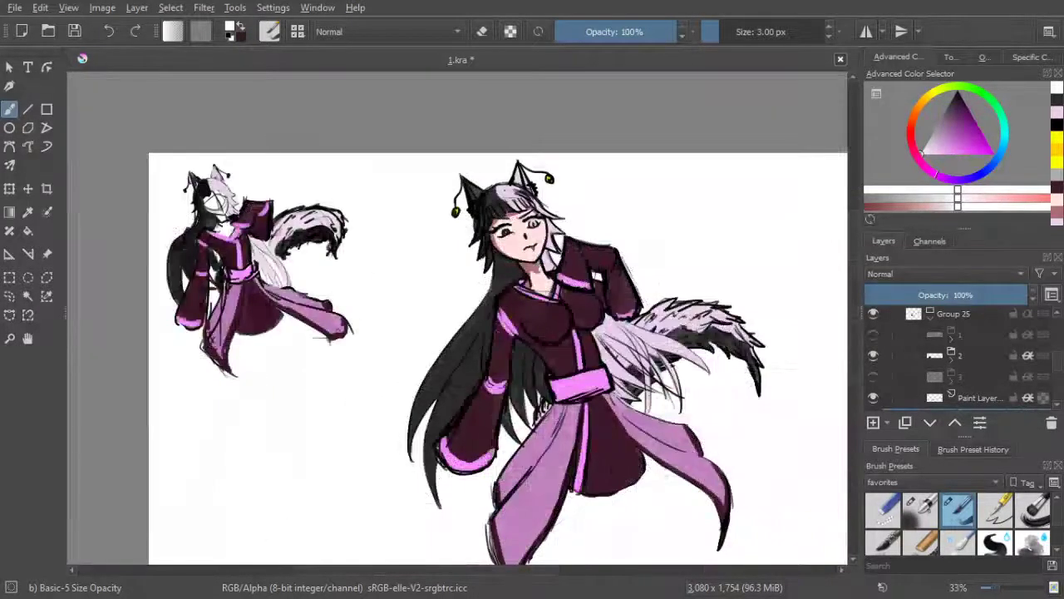
{"action": "scroll", "coordinate": [523, 208], "scroll_direction": "up", "scroll_amount": 3}
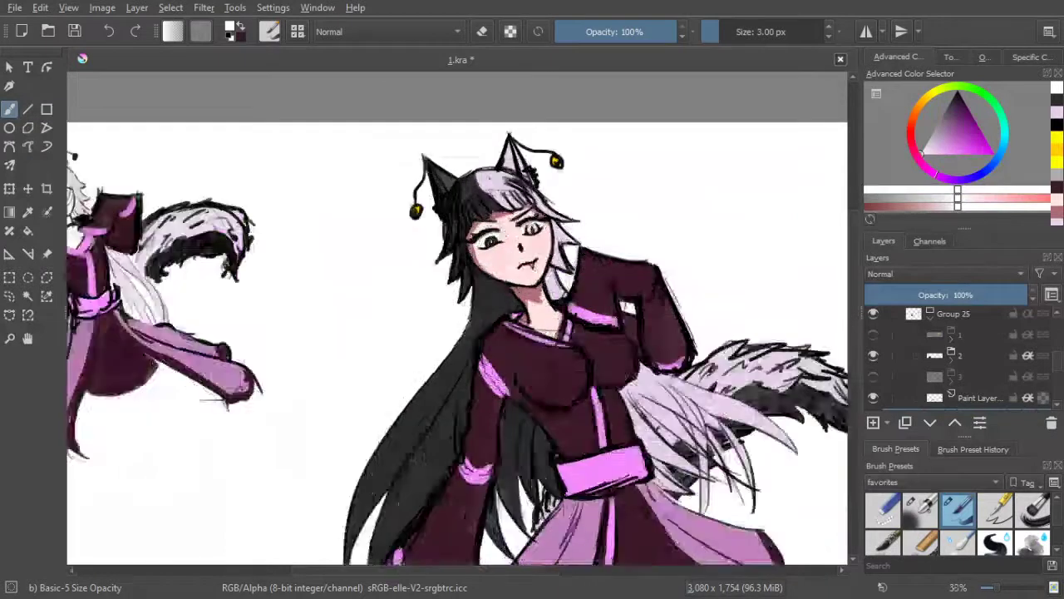
{"action": "scroll", "coordinate": [915, 349], "scroll_direction": "up", "scroll_amount": 1}
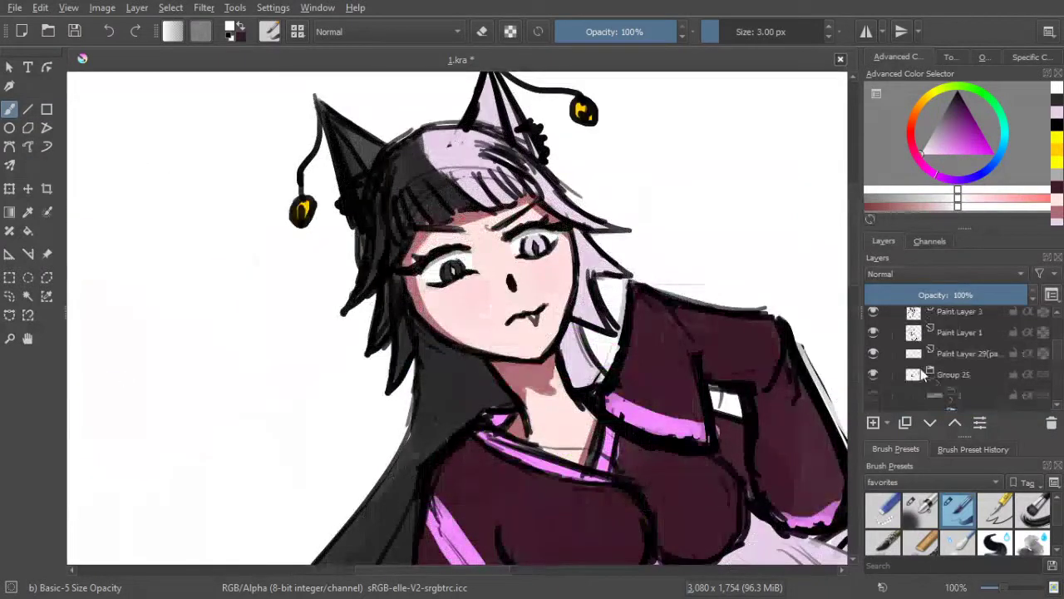
Put the skin shadow layer in its own group, enabling inherit alpha on the group and disabling it on the layer
{"action": "scroll", "coordinate": [927, 374], "scroll_direction": "down", "scroll_amount": 3}
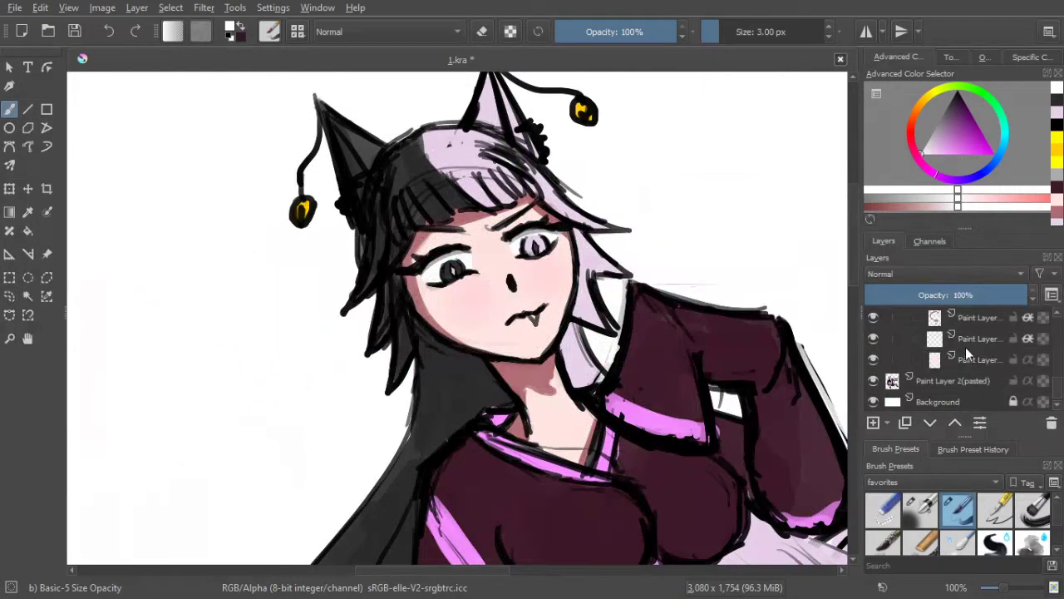
{"action": "left_click", "coordinate": [983, 326]}
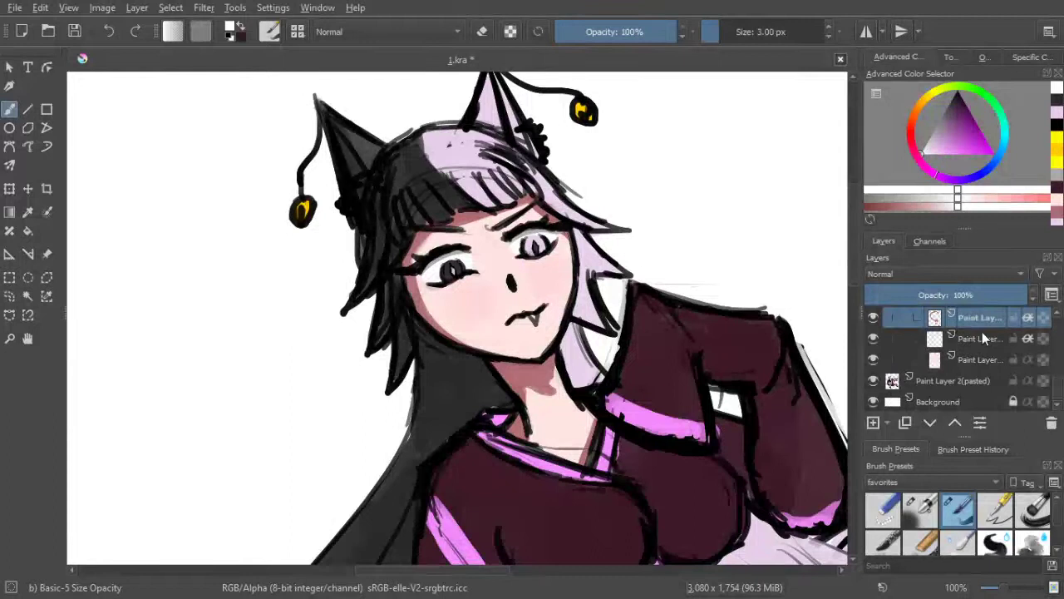
{"action": "key", "text": "ctrl+g"}
{"action": "left_click", "coordinate": [1030, 319]}
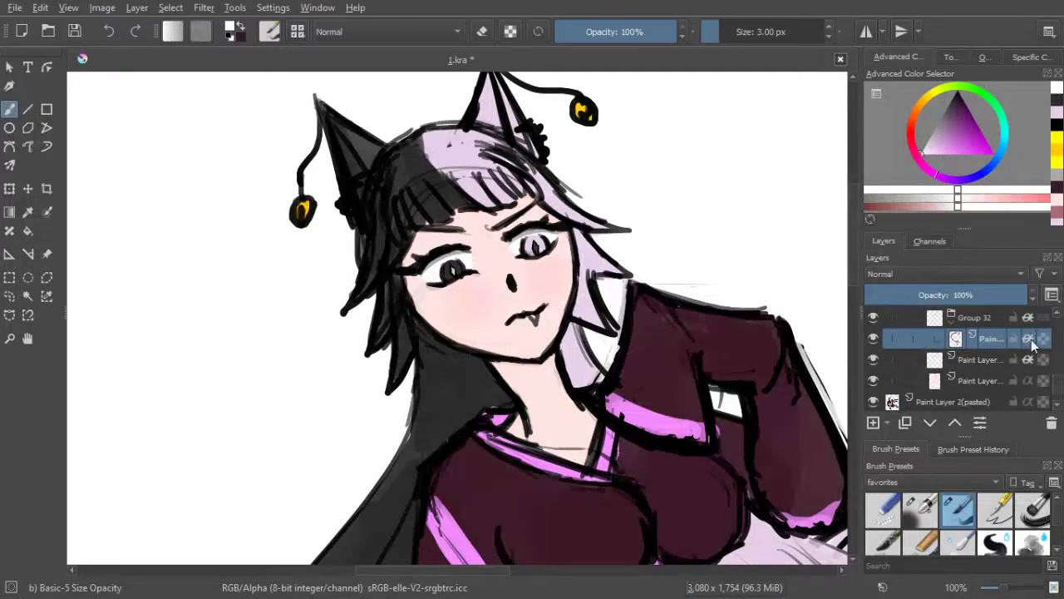
{"action": "left_click", "coordinate": [1031, 339]}
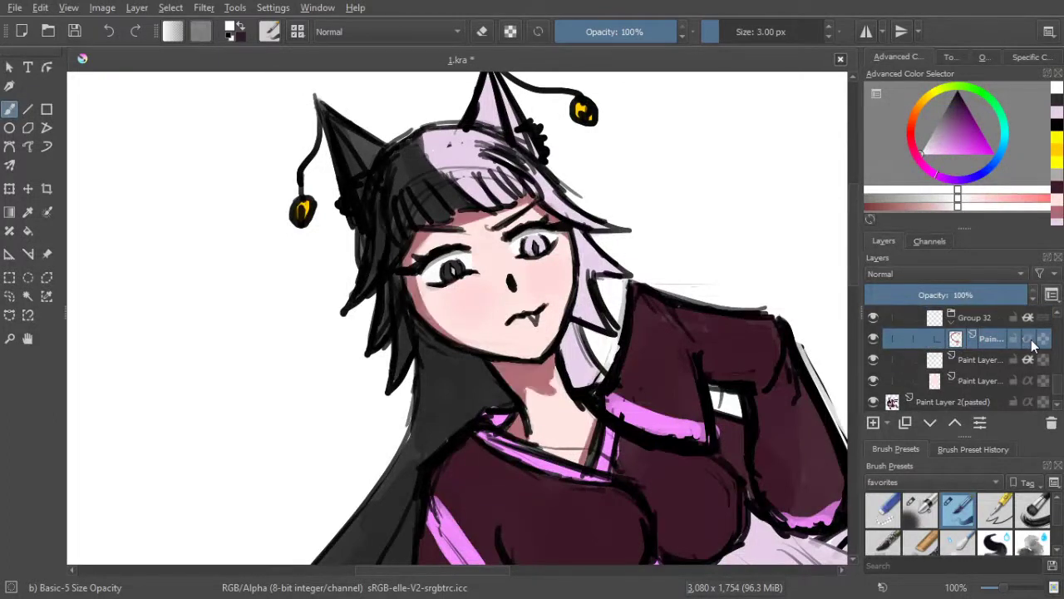
Add an alpha-inheriting layer above the skin shadow and paint light orange along the face shadow's edges with the 22 px Airbrush Soft
{"action": "left_click", "coordinate": [873, 422]}
{"action": "scroll", "coordinate": [506, 237], "scroll_direction": "up", "scroll_amount": 1}
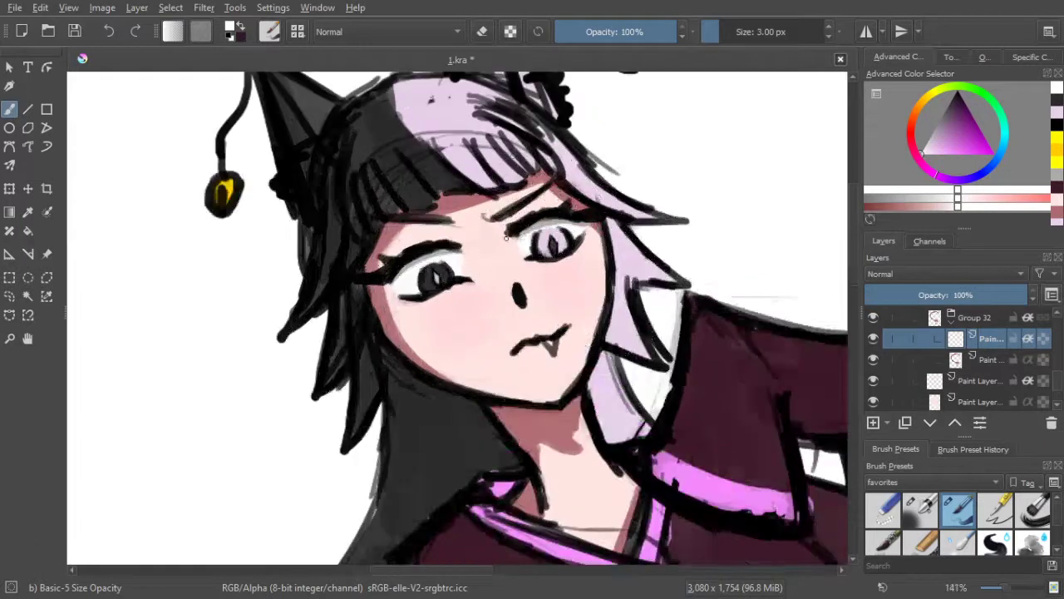
{"action": "left_click", "coordinate": [927, 97]}
{"action": "left_click_drag", "start_coordinate": [927, 101], "coordinate": [920, 105]}
{"action": "left_click", "coordinate": [965, 155]}
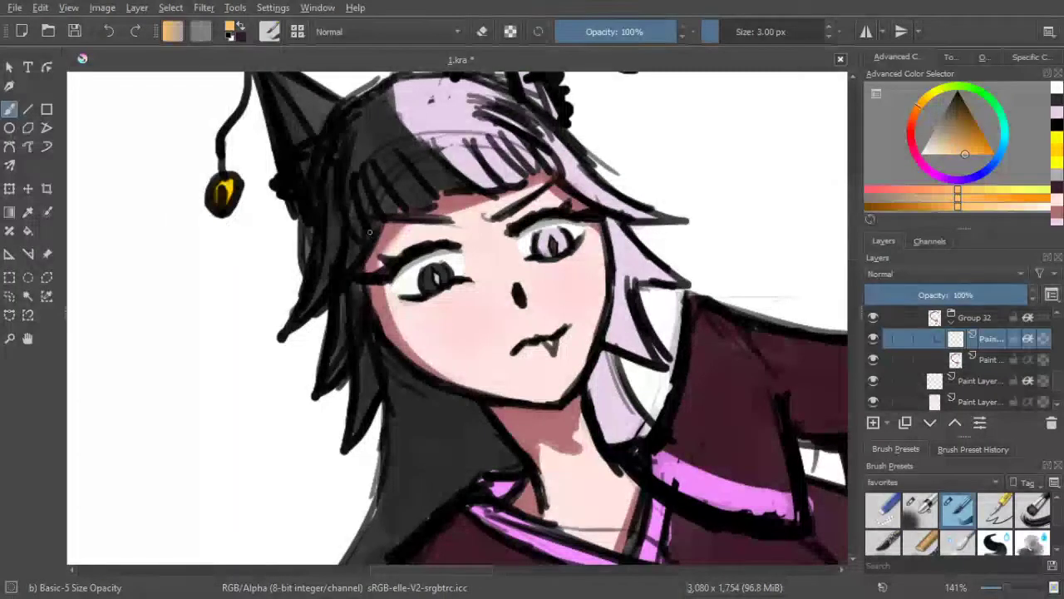
{"action": "left_click", "coordinate": [918, 510]}
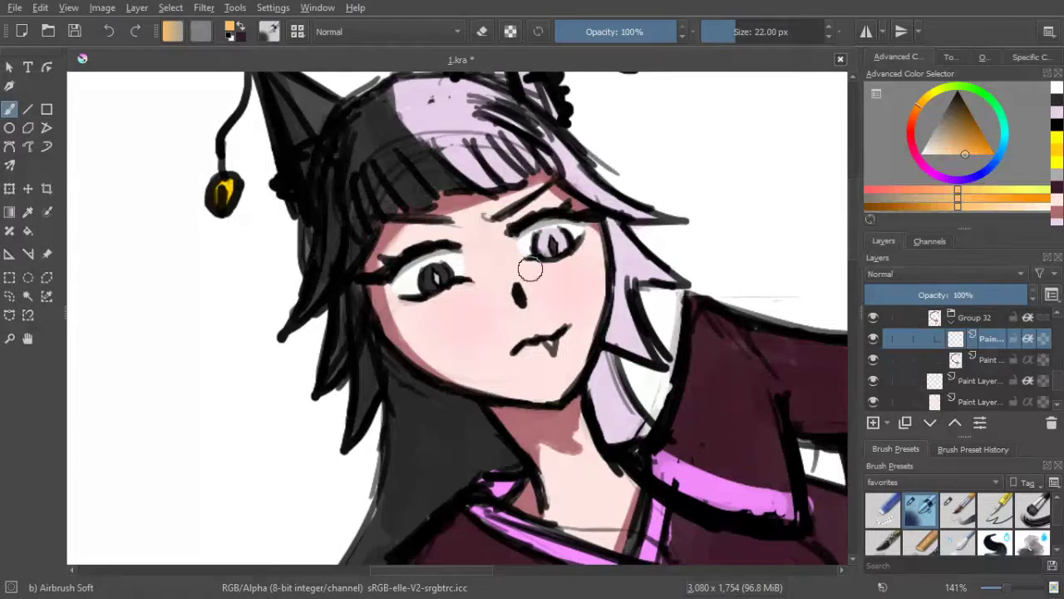
{"action": "mouse_move", "coordinate": [410, 233]}
{"action": "left_mouse_down"}
{"action": "mouse_move", "coordinate": [388, 260]}
{"action": "mouse_move", "coordinate": [427, 224]}
{"action": "mouse_move", "coordinate": [413, 229]}
{"action": "mouse_move", "coordinate": [541, 193]}
{"action": "mouse_move", "coordinate": [534, 187]}
{"action": "mouse_move", "coordinate": [599, 245]}
{"action": "left_mouse_up"}
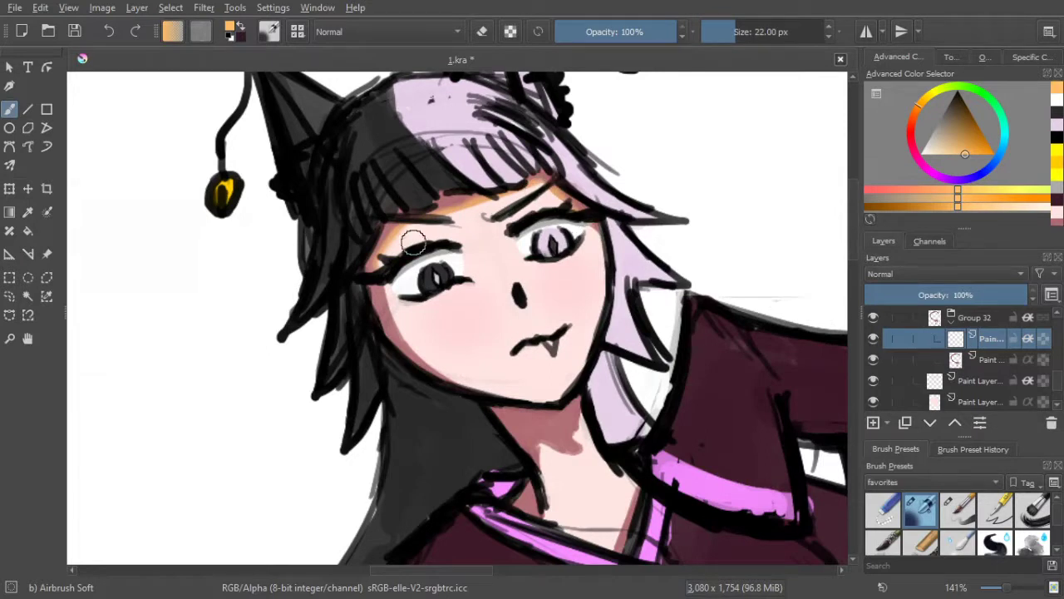
{"action": "mouse_move", "coordinate": [382, 267]}
{"action": "left_mouse_down"}
{"action": "mouse_move", "coordinate": [392, 321]}
{"action": "mouse_move", "coordinate": [392, 300]}
{"action": "mouse_move", "coordinate": [418, 344]}
{"action": "left_mouse_up"}
{"action": "left_click_drag", "start_coordinate": [386, 289], "coordinate": [400, 309]}
Airbrush light orange along the neck shadow's edge and erase the excess beside the neck outline
{"action": "left_click_drag", "start_coordinate": [487, 305], "coordinate": [473, 241]}
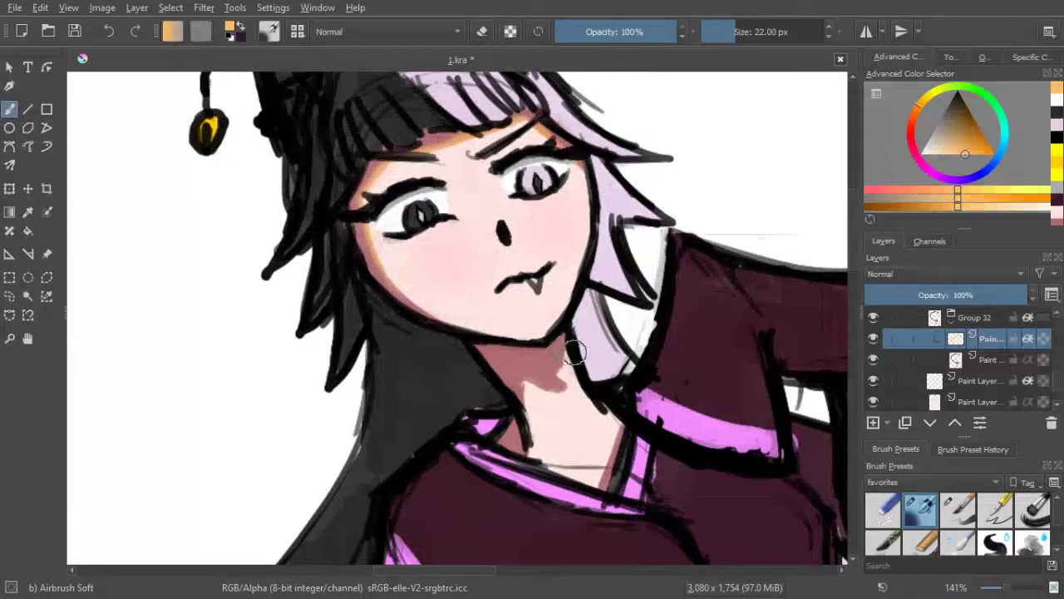
{"action": "mouse_move", "coordinate": [574, 349]}
{"action": "left_mouse_down"}
{"action": "mouse_move", "coordinate": [573, 391]}
{"action": "mouse_move", "coordinate": [548, 401]}
{"action": "mouse_move", "coordinate": [515, 391]}
{"action": "left_mouse_up"}
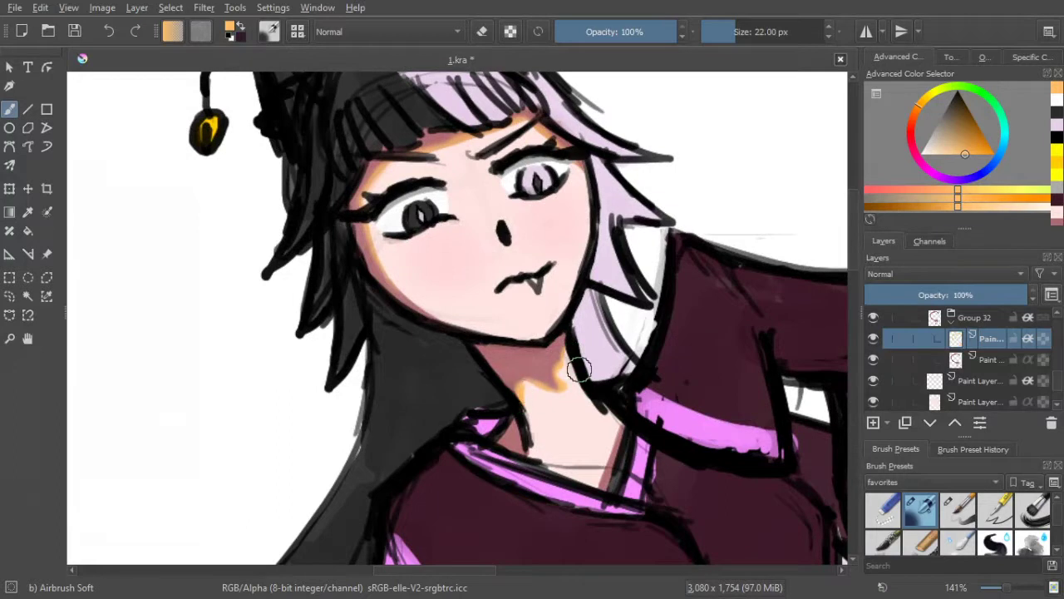
{"action": "left_click", "coordinate": [482, 31]}
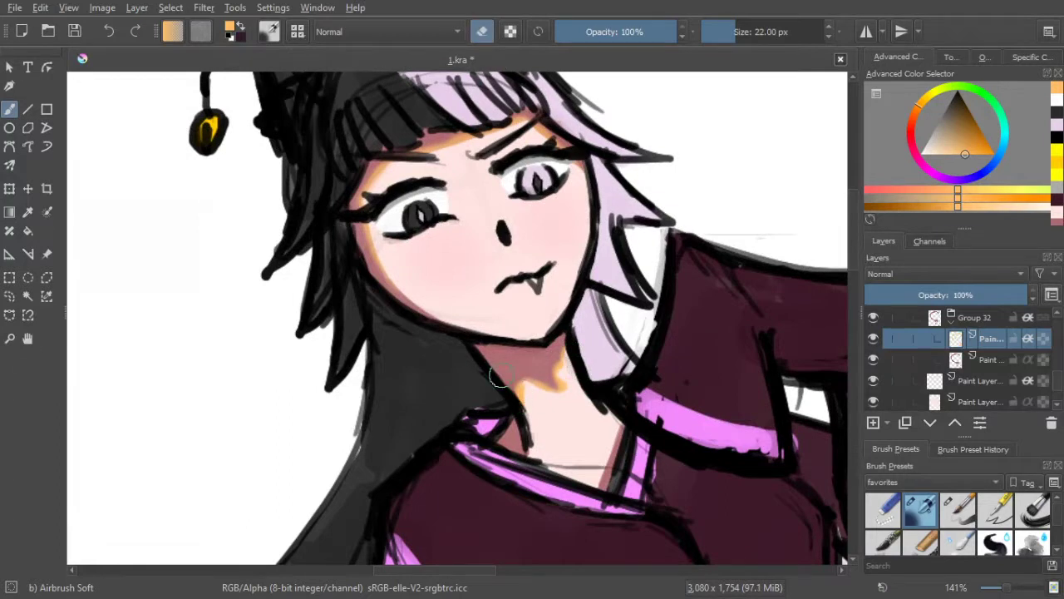
{"action": "mouse_move", "coordinate": [505, 405]}
{"action": "left_mouse_down"}
{"action": "mouse_move", "coordinate": [500, 384]}
{"action": "mouse_move", "coordinate": [503, 392]}
{"action": "left_mouse_up"}
{"action": "scroll", "coordinate": [638, 424], "scroll_direction": "down", "scroll_amount": 2}
{"action": "left_click_drag", "start_coordinate": [622, 318], "coordinate": [609, 302]}
{"action": "scroll", "coordinate": [608, 302], "scroll_direction": "up", "scroll_amount": 1}
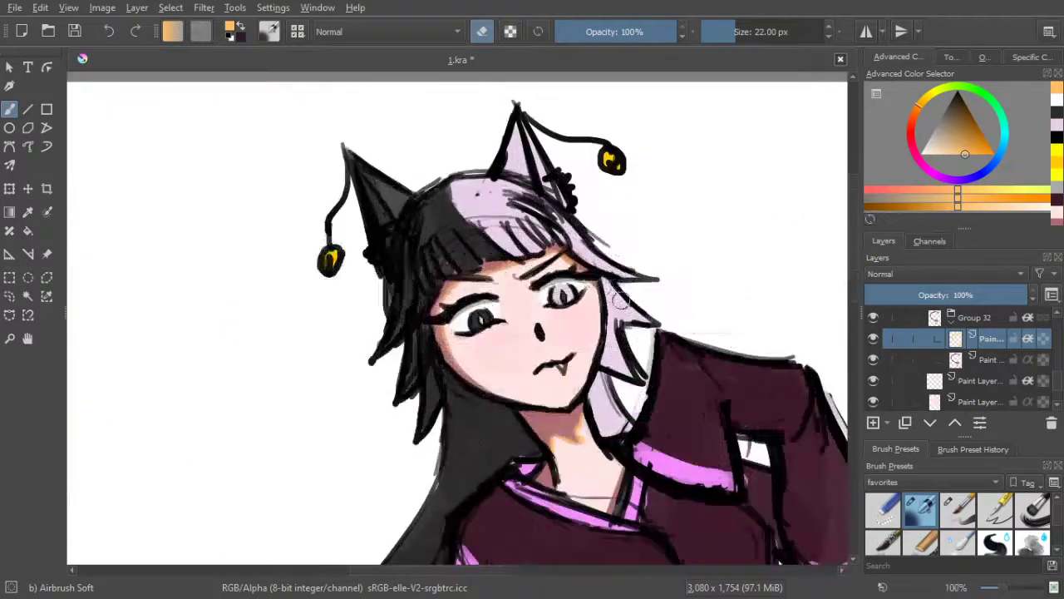
Lock the edging layer's alpha and repaint the shadow edges in saturated orange with the Basic-5 Size Opacity brush at 63 px
{"action": "left_click_drag", "start_coordinate": [969, 155], "coordinate": [993, 154]}
{"action": "key", "text": "e"}
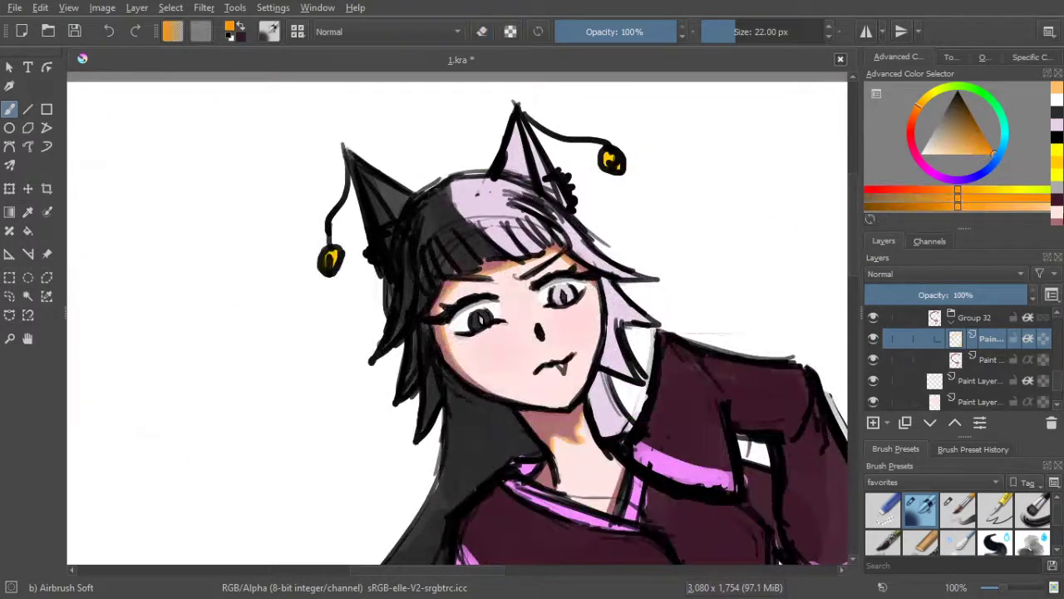
{"action": "left_click", "coordinate": [1046, 340]}
{"action": "left_click", "coordinate": [960, 511]}
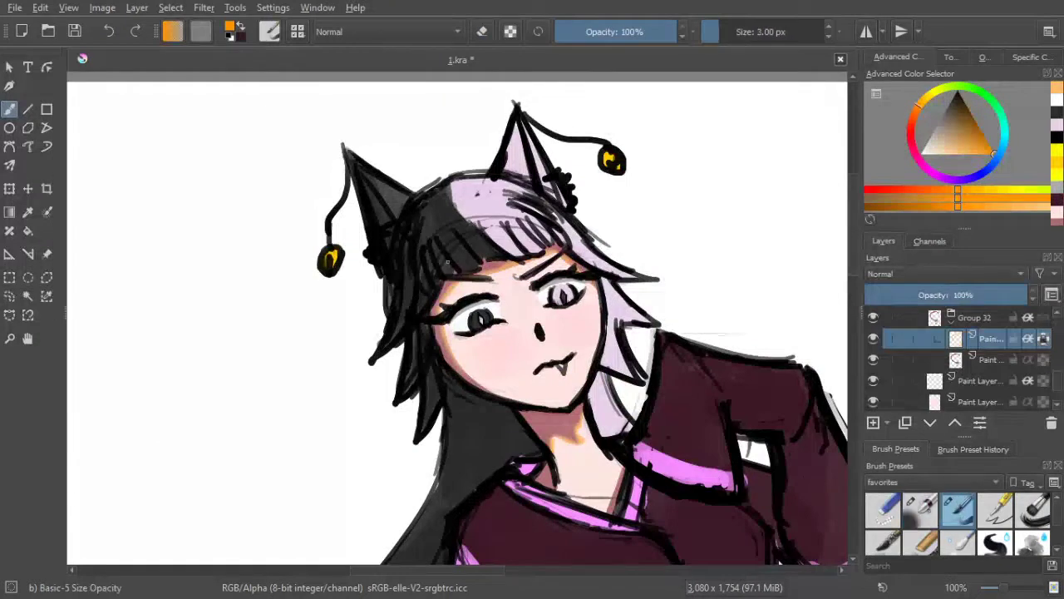
{"action": "left_click_drag", "start_coordinate": [474, 254], "coordinate": [522, 255], "text": "shift"}
{"action": "mouse_move", "coordinate": [592, 407]}
{"action": "left_mouse_down"}
{"action": "mouse_move", "coordinate": [547, 469]}
{"action": "mouse_move", "coordinate": [519, 468]}
{"action": "left_mouse_up"}
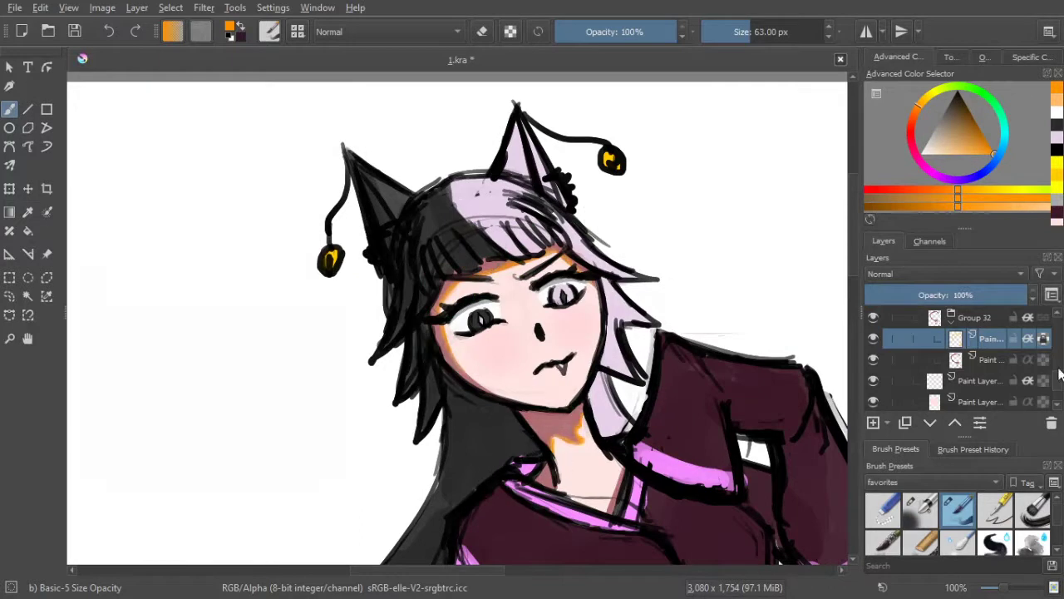
Lower the orange edging layer's opacity to 53%
{"action": "left_click", "coordinate": [989, 296]}
{"action": "left_click", "coordinate": [972, 297]}
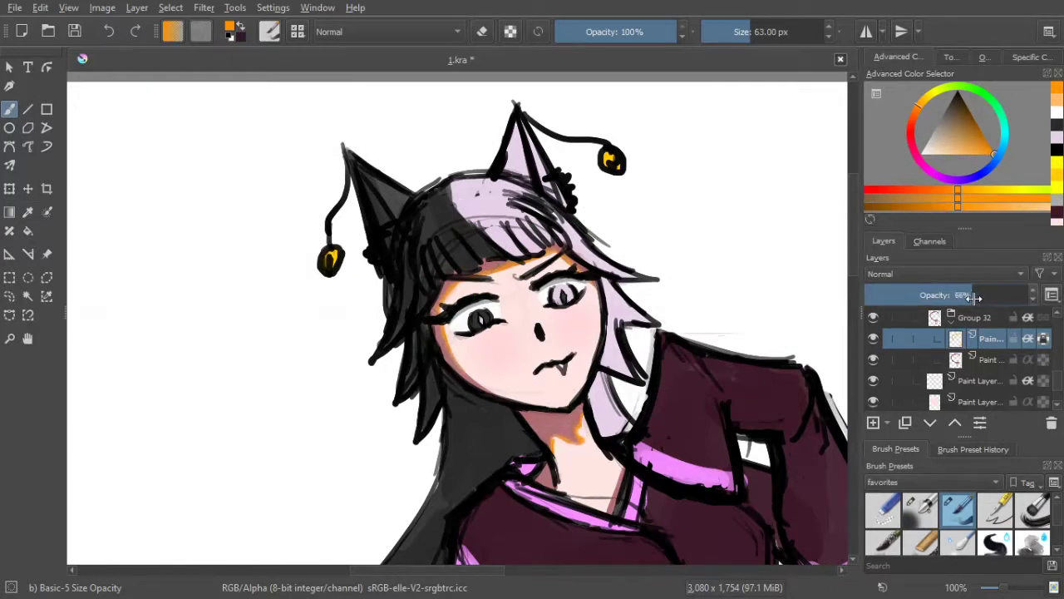
{"action": "left_click", "coordinate": [961, 297]}
{"action": "scroll", "coordinate": [657, 367], "scroll_direction": "down", "scroll_amount": 1}
{"action": "left_click_drag", "start_coordinate": [656, 368], "coordinate": [568, 260]}
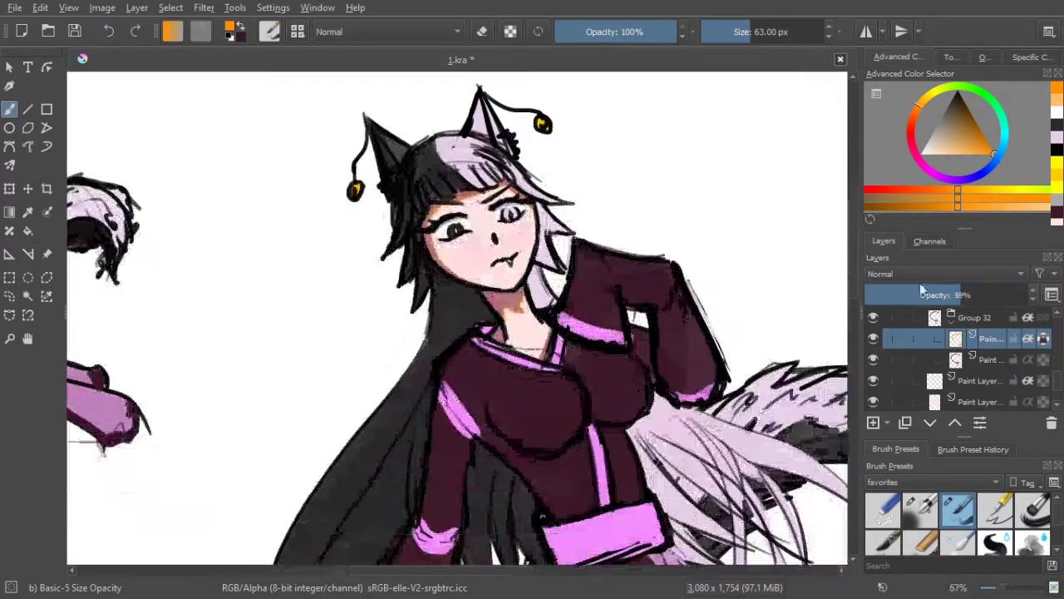
{"action": "left_click_drag", "start_coordinate": [941, 295], "coordinate": [921, 296]}
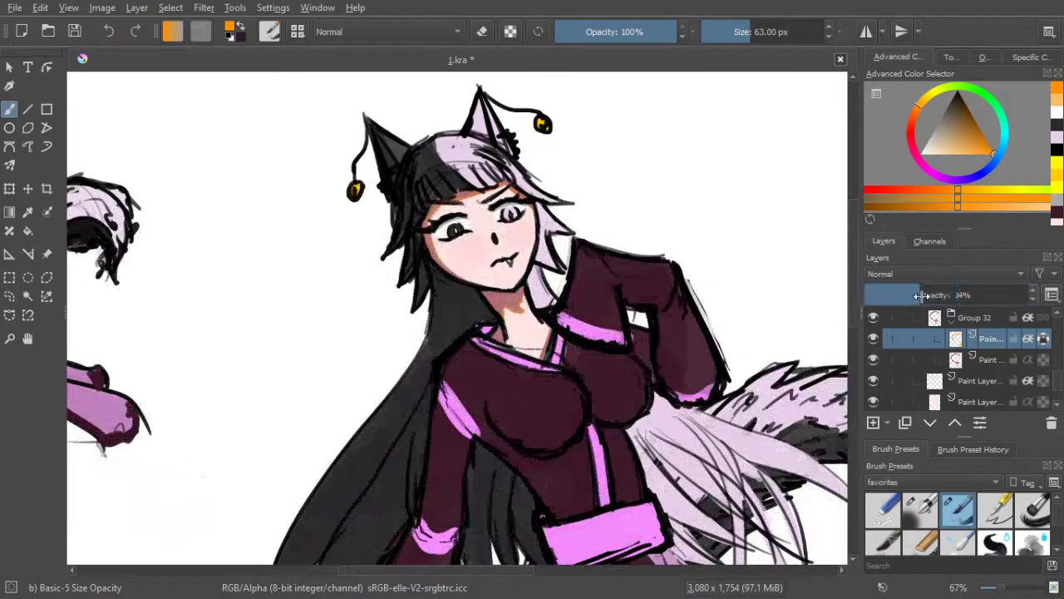
{"action": "left_click", "coordinate": [899, 296]}
{"action": "left_click_drag", "start_coordinate": [937, 297], "coordinate": [954, 297]}
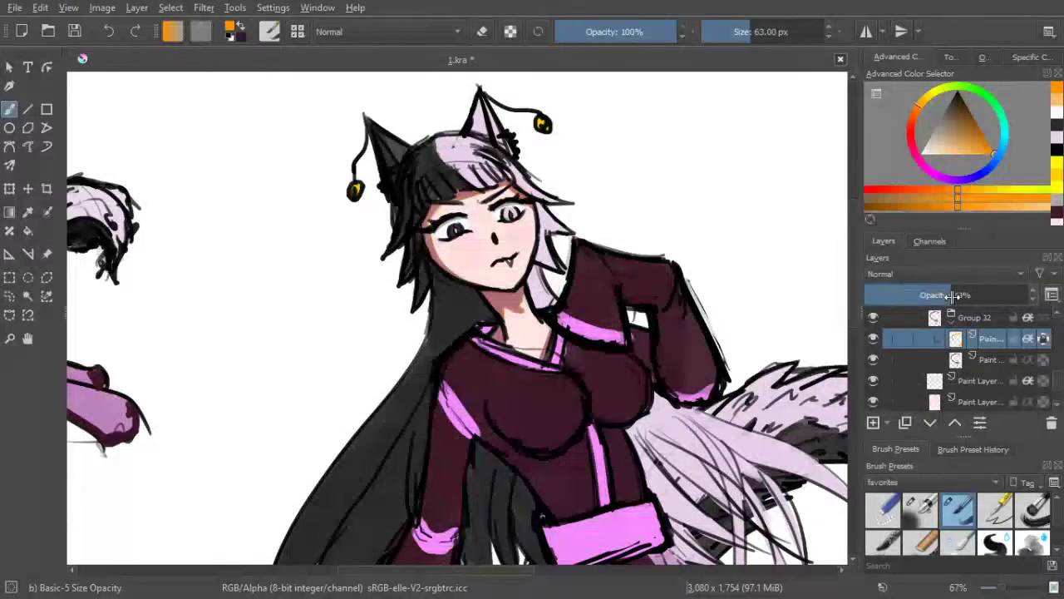
Examine the orange shadow edging on the face and neck, both close up and on the whole figure
{"action": "scroll", "coordinate": [489, 193], "scroll_direction": "up", "scroll_amount": 2}
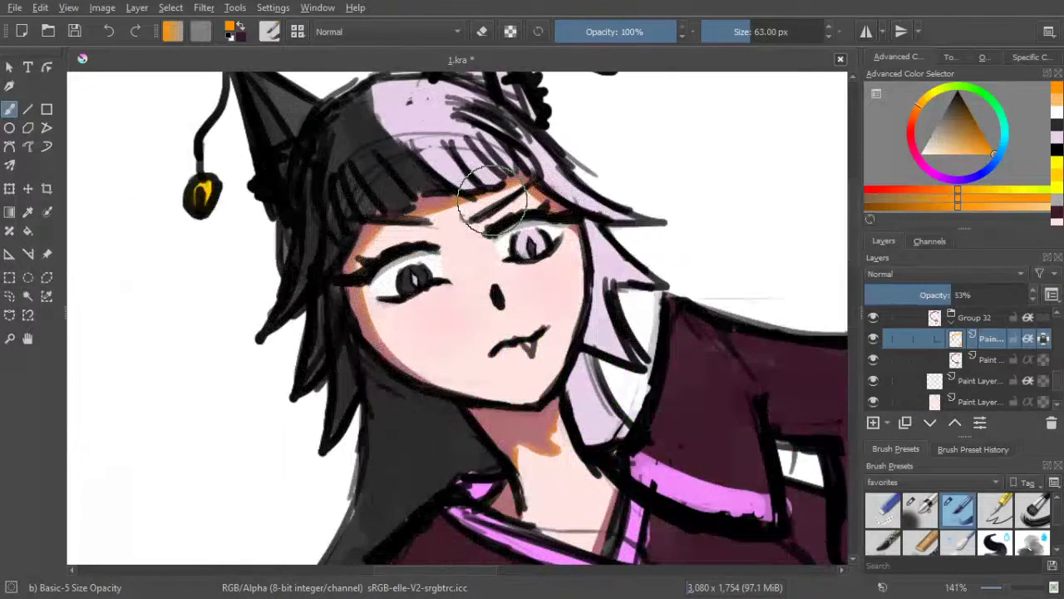
{"action": "scroll", "coordinate": [490, 200], "scroll_direction": "down", "scroll_amount": 3}
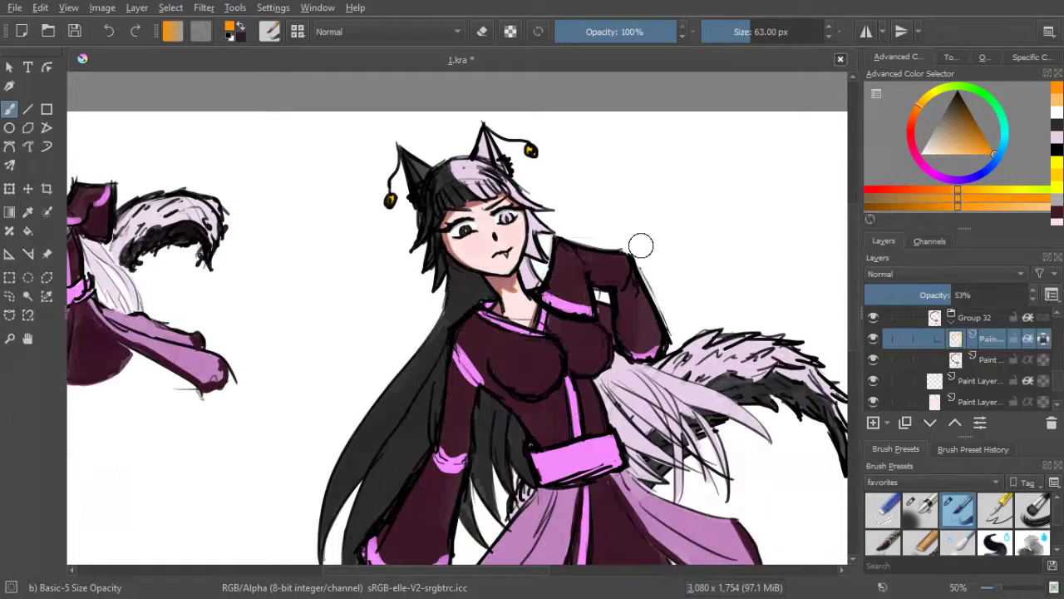
{"action": "scroll", "coordinate": [489, 213], "scroll_direction": "up", "scroll_amount": 1}
{"action": "scroll", "coordinate": [497, 214], "scroll_direction": "up", "scroll_amount": 3}
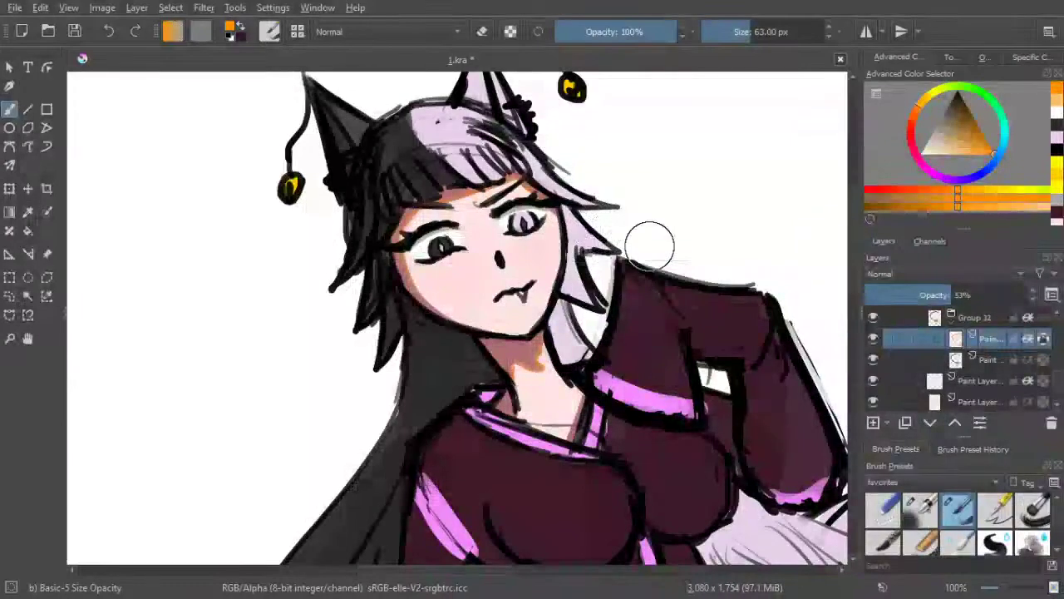
{"action": "scroll", "coordinate": [600, 226], "scroll_direction": "down", "scroll_amount": 5}
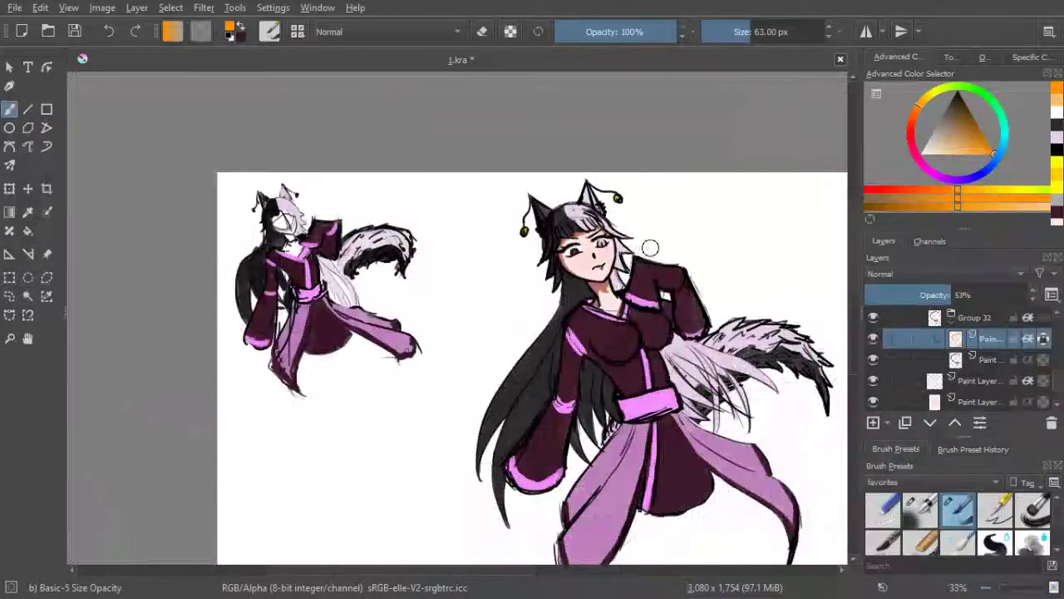
{"action": "scroll", "coordinate": [602, 248], "scroll_direction": "up", "scroll_amount": 5}
{"action": "scroll", "coordinate": [602, 248], "scroll_direction": "down", "scroll_amount": 5}
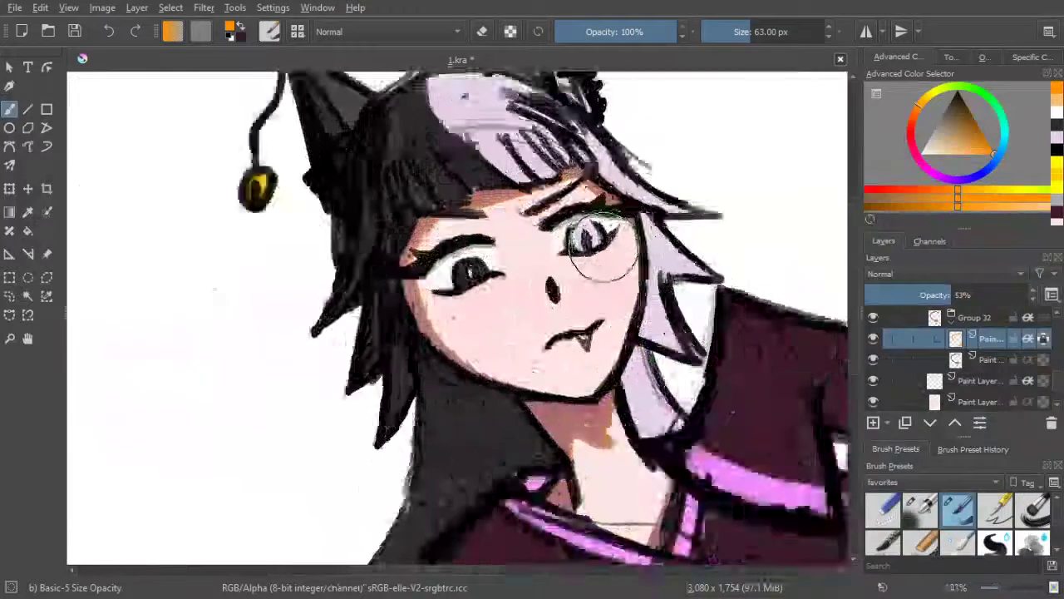
{"action": "scroll", "coordinate": [637, 244], "scroll_direction": "up", "scroll_amount": 7}
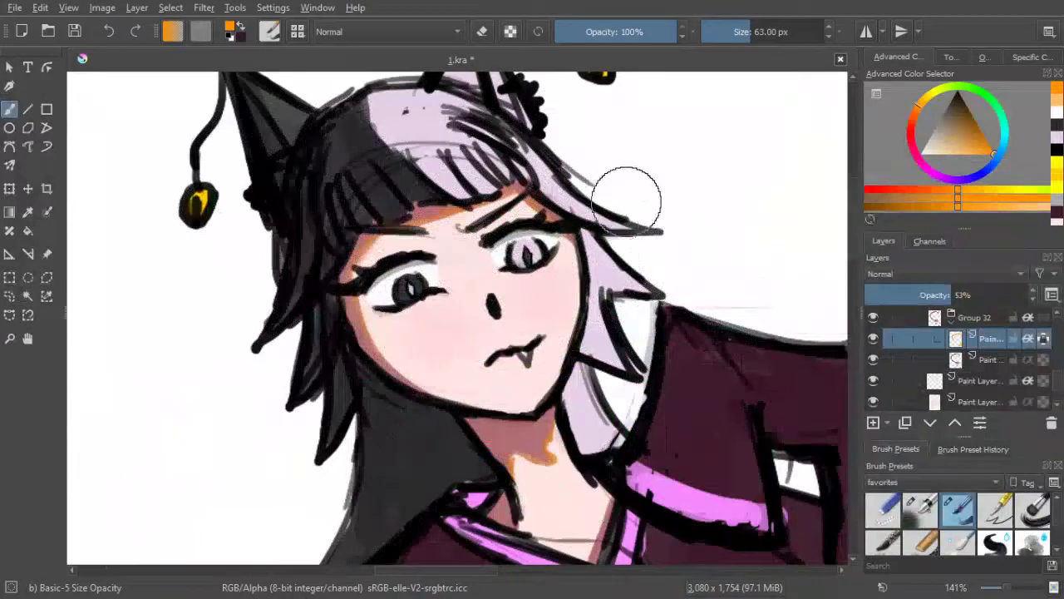
{"action": "scroll", "coordinate": [610, 231], "scroll_direction": "down", "scroll_amount": 1}
{"action": "left_click_drag", "start_coordinate": [609, 230], "coordinate": [601, 235]}
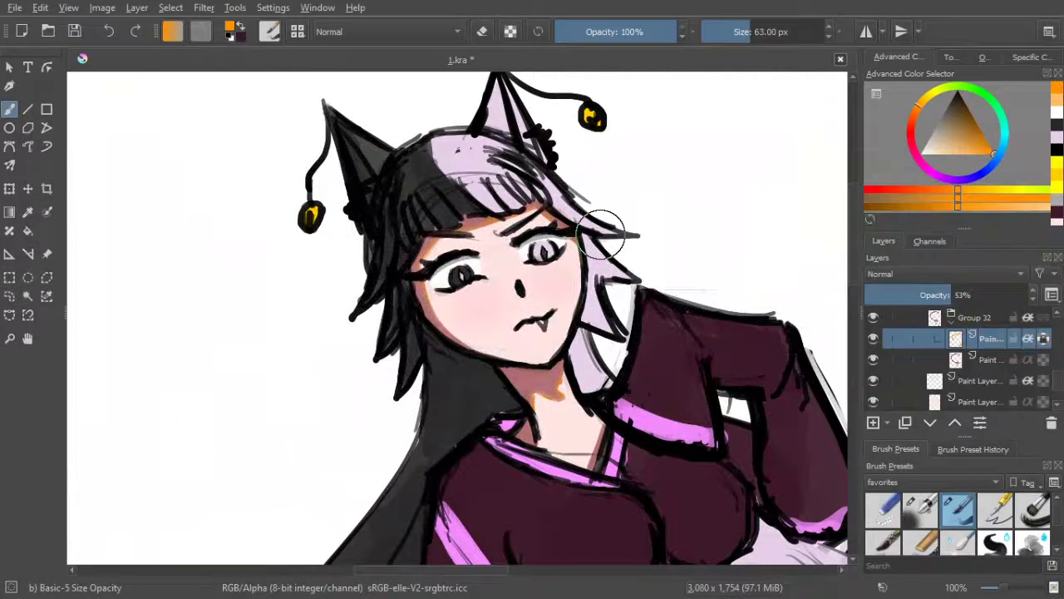
{"action": "scroll", "coordinate": [630, 244], "scroll_direction": "down", "scroll_amount": 1}
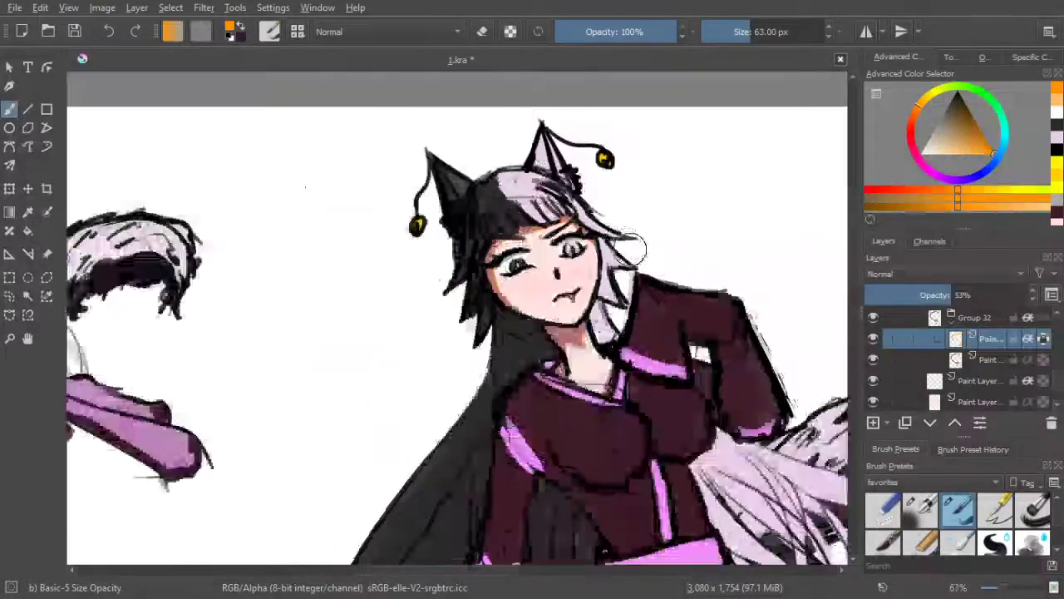
{"action": "left_click_drag", "start_coordinate": [668, 268], "coordinate": [608, 160]}
{"action": "scroll", "coordinate": [582, 264], "scroll_direction": "down", "scroll_amount": 2}
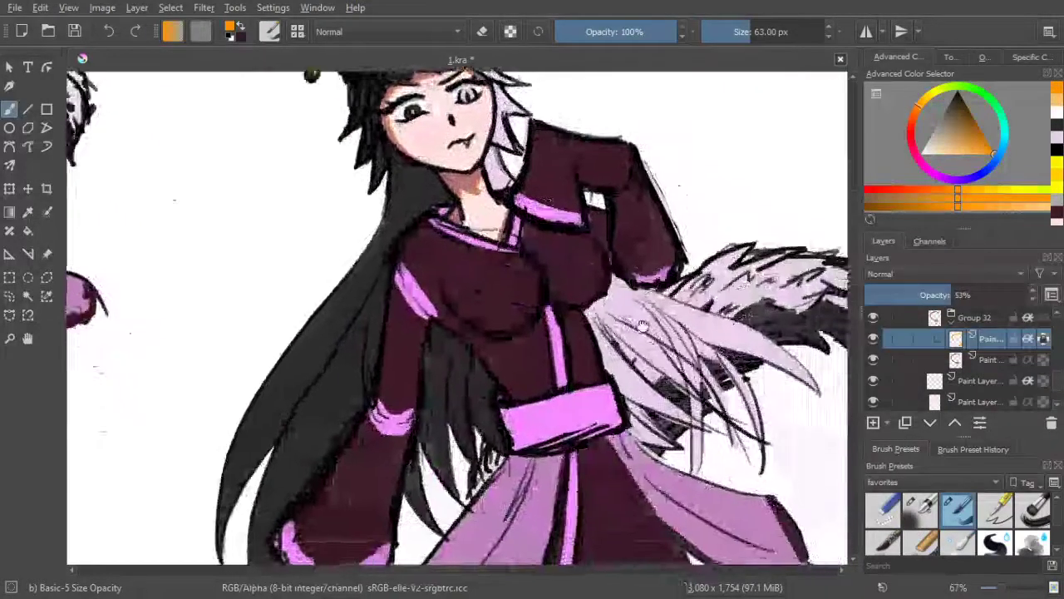
Save the document and collapse the skin layers' Group 21 in the layer stack
{"action": "scroll", "coordinate": [532, 187], "scroll_direction": "up", "scroll_amount": 2}
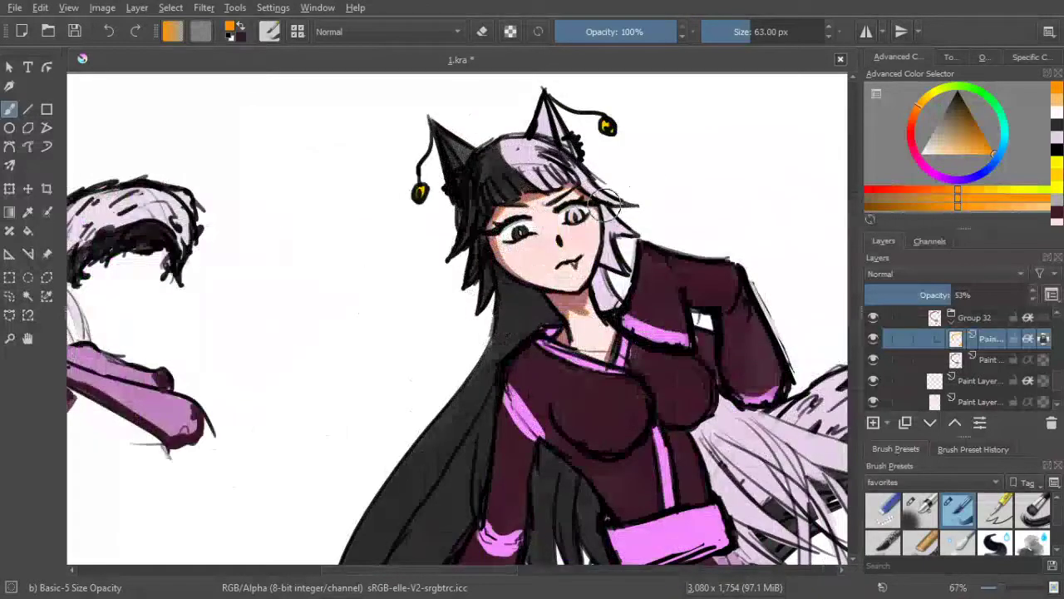
{"action": "key", "text": "ctrl+s"}
{"action": "scroll", "coordinate": [967, 346], "scroll_direction": "up", "scroll_amount": 1}
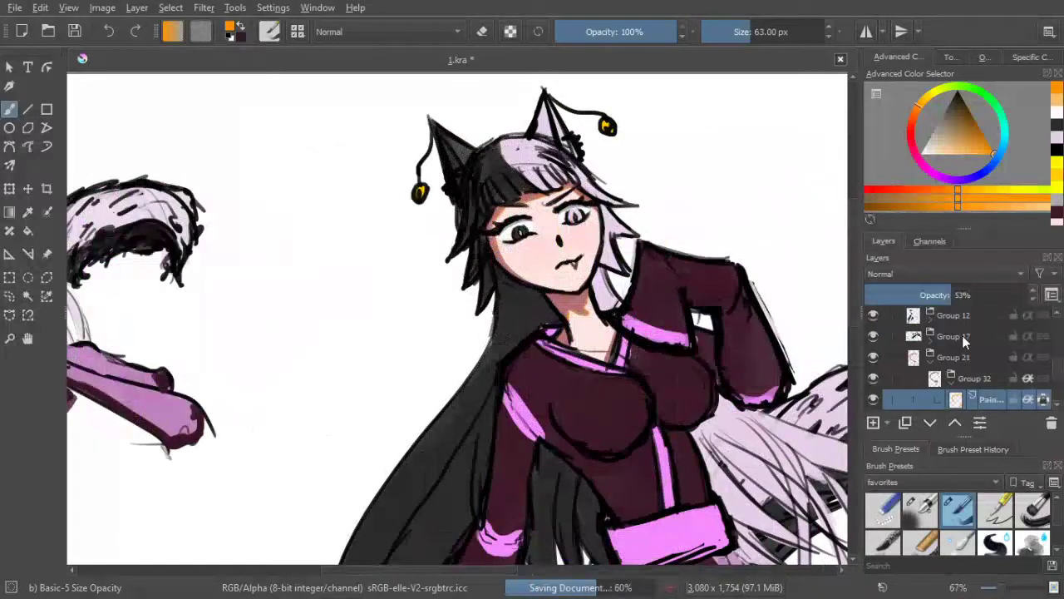
{"action": "left_click", "coordinate": [931, 365]}
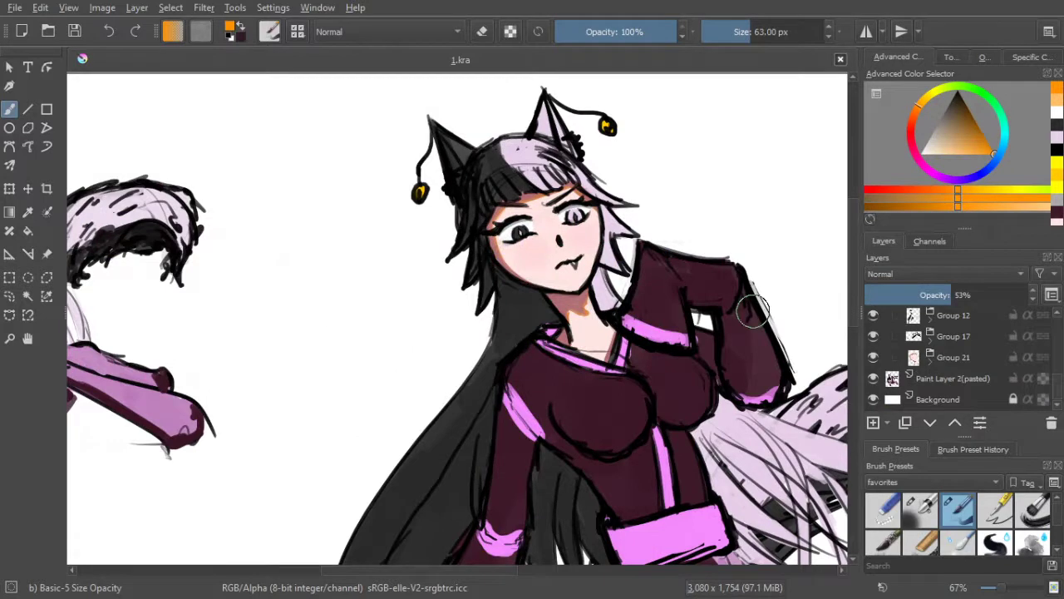
Toggle the visibility of Group 17 and Group 12 to identify which one holds the black hair
{"action": "scroll", "coordinate": [757, 304], "scroll_direction": "down", "scroll_amount": 2}
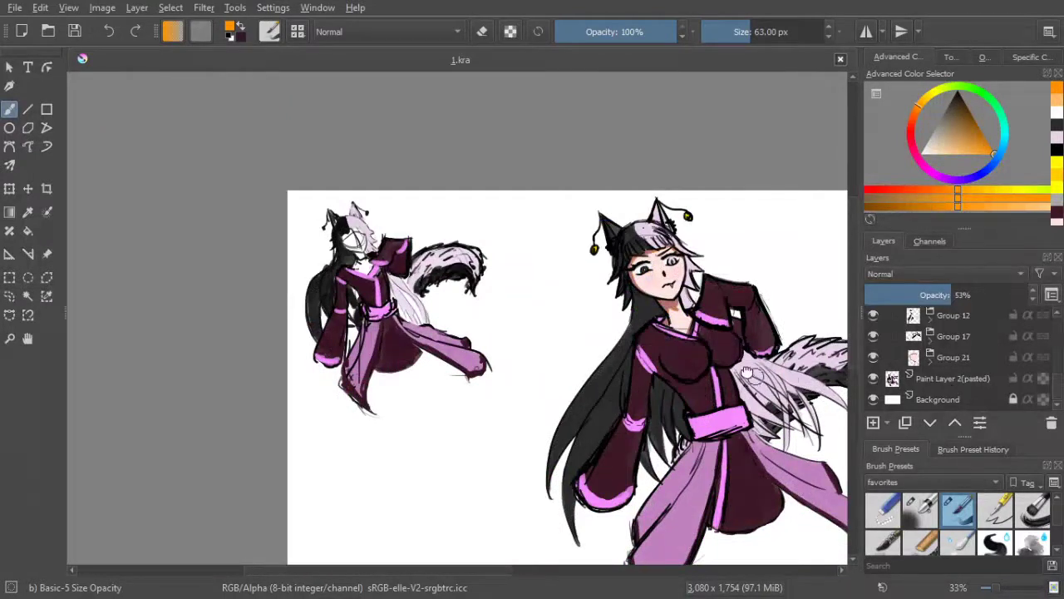
{"action": "left_click_drag", "start_coordinate": [762, 380], "coordinate": [696, 356]}
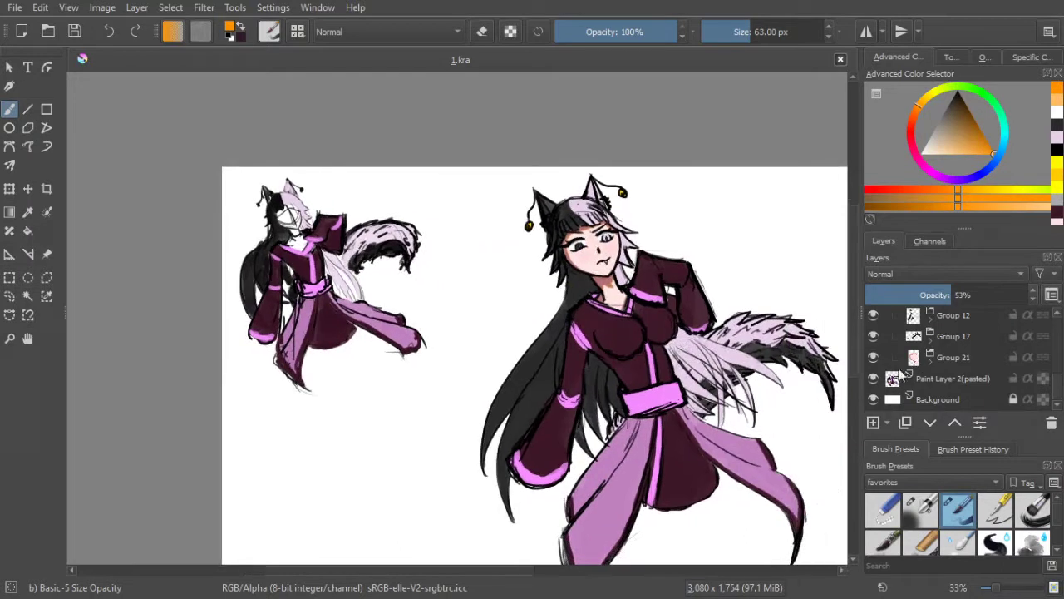
{"action": "scroll", "coordinate": [883, 378], "scroll_direction": "up", "scroll_amount": 1}
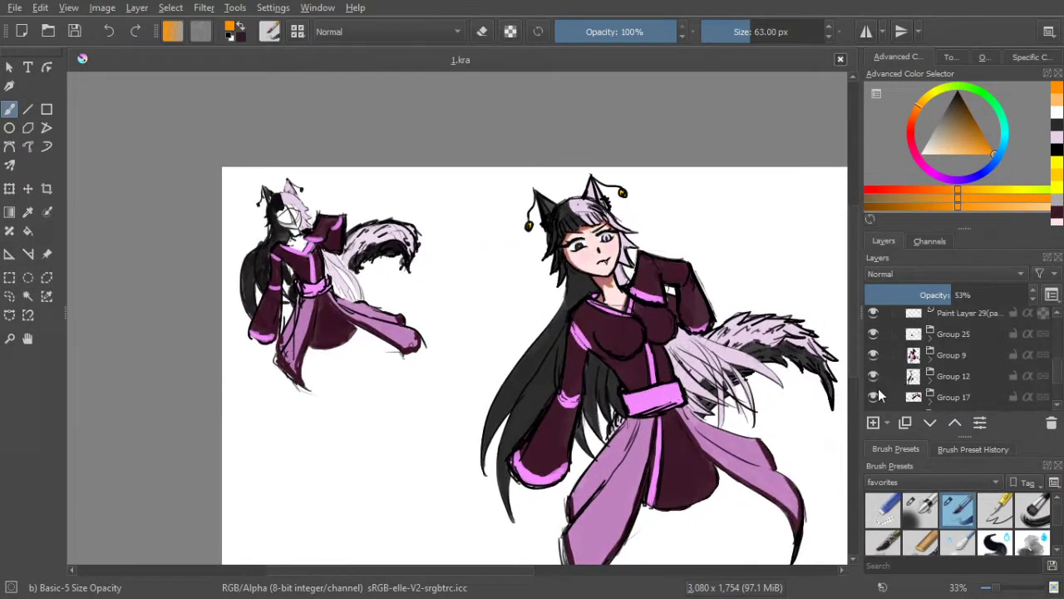
{"action": "left_click", "coordinate": [873, 397]}
{"action": "left_click", "coordinate": [873, 397]}
{"action": "left_click", "coordinate": [873, 376]}
{"action": "left_click", "coordinate": [873, 375]}
Add a new paint layer with inherited alpha directly above Group 13 inside Group 12
{"action": "left_click", "coordinate": [956, 378]}
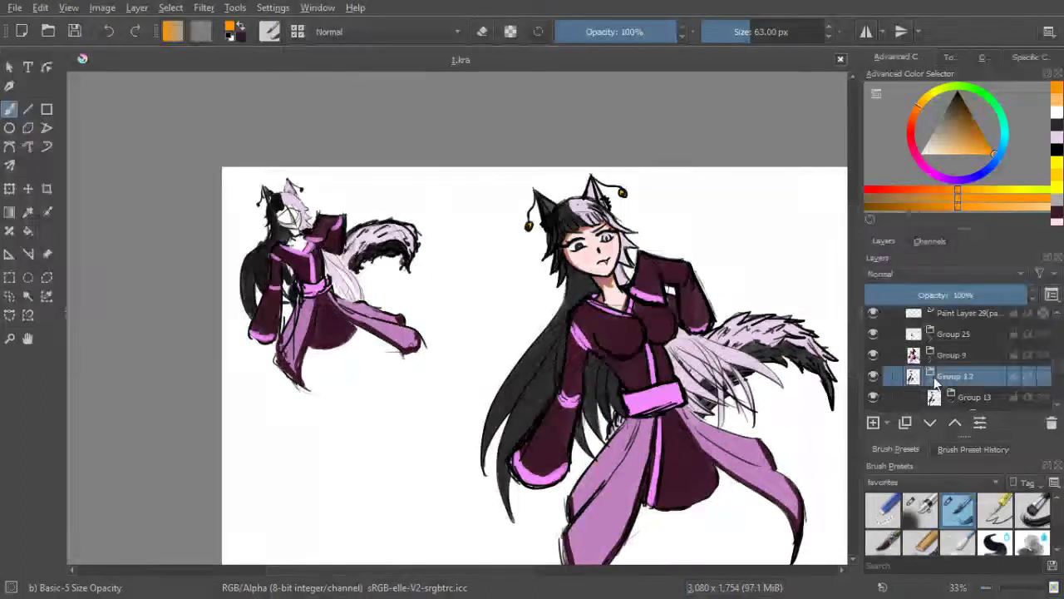
{"action": "left_click", "coordinate": [931, 380]}
{"action": "left_click", "coordinate": [951, 334]}
{"action": "left_click", "coordinate": [974, 336]}
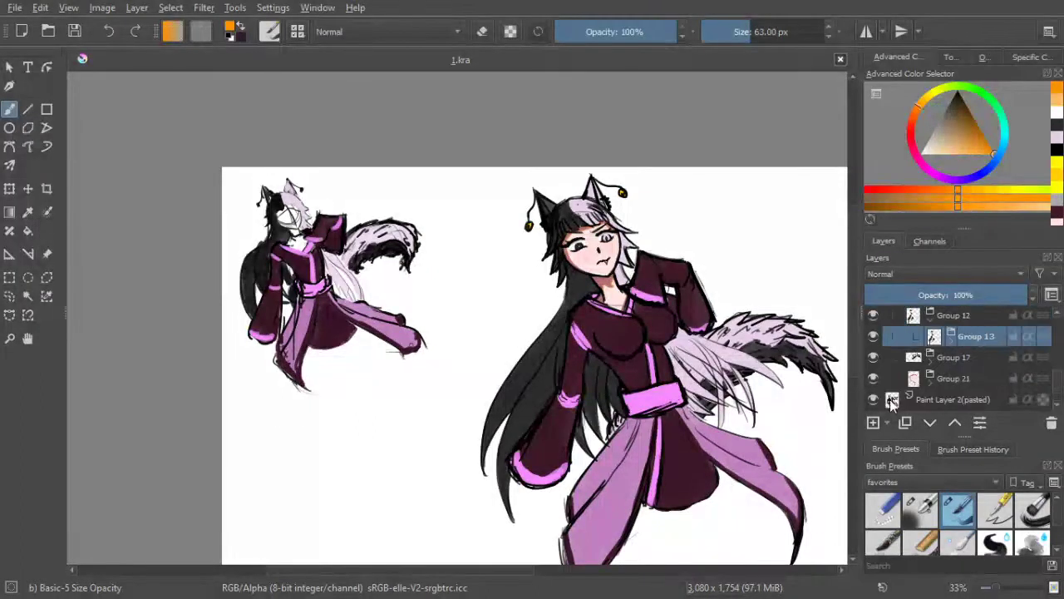
{"action": "key", "text": "Insert"}
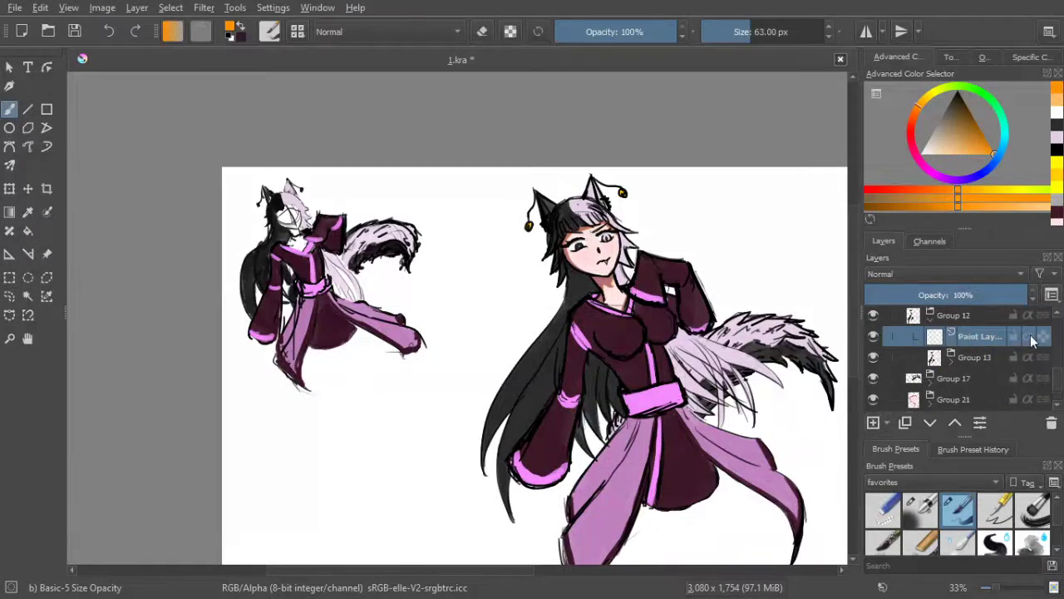
Sample the dark grey from the character's hair and darken it to near-black for the shadows
{"action": "scroll", "coordinate": [566, 200], "scroll_direction": "up", "scroll_amount": 1}
{"action": "scroll", "coordinate": [567, 198], "scroll_direction": "down", "scroll_amount": 2}
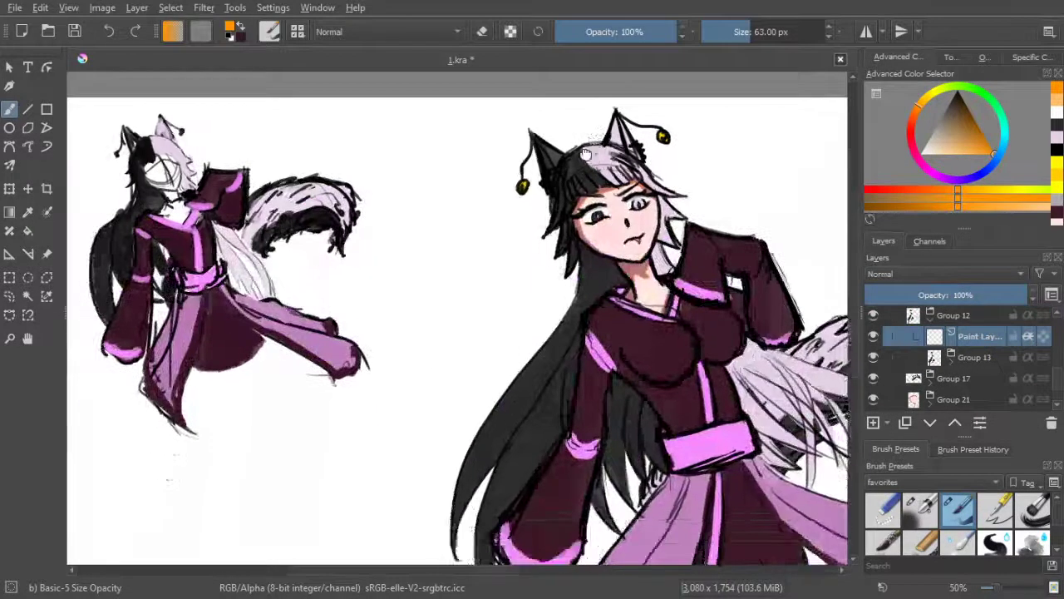
{"action": "left_click", "coordinate": [611, 162], "text": "ctrl"}
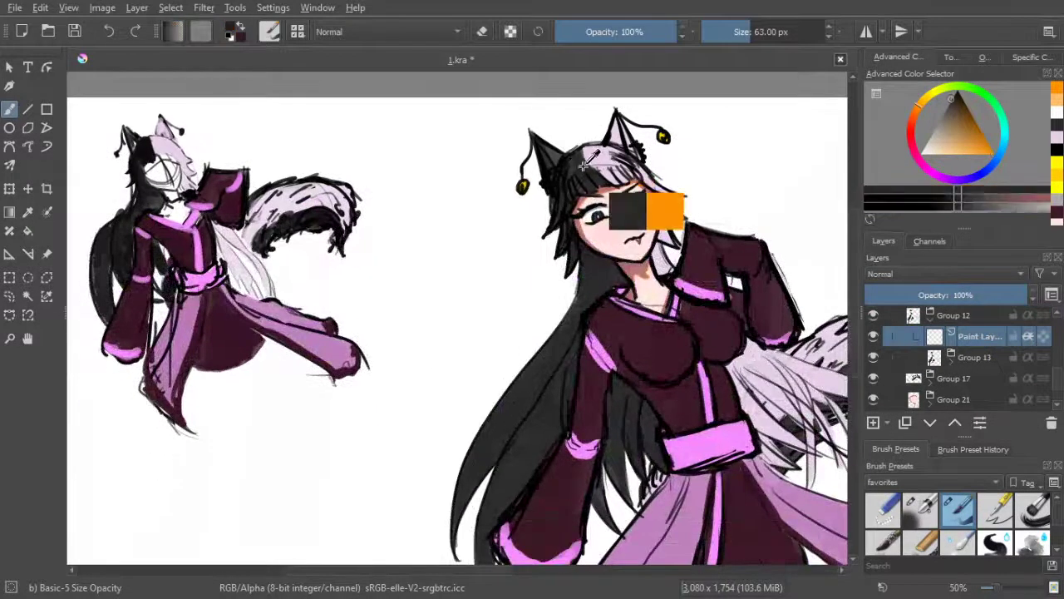
{"action": "left_click_drag", "start_coordinate": [953, 105], "coordinate": [958, 78]}
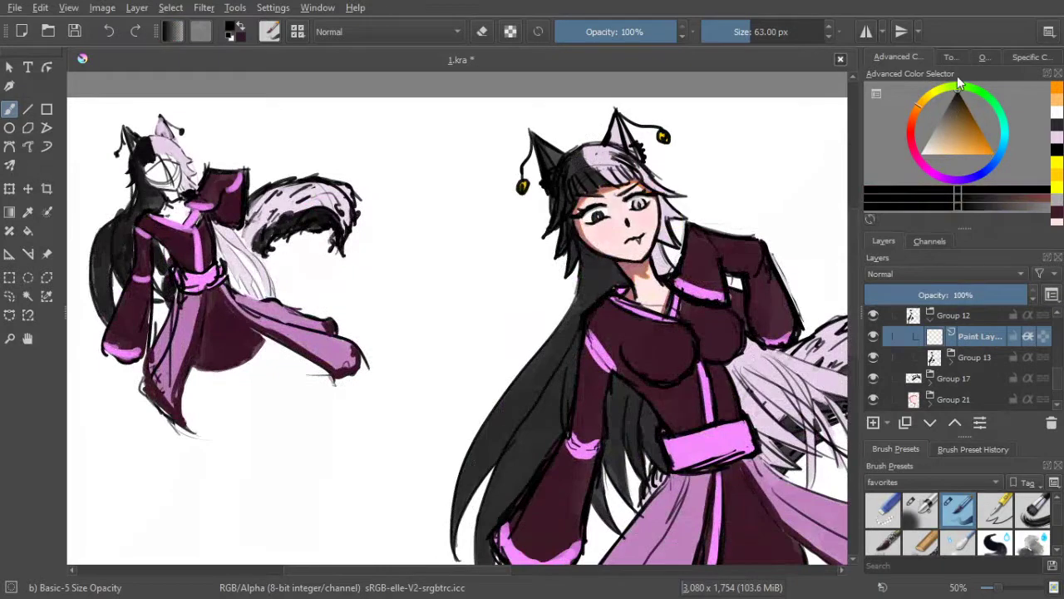
Paint near-black shadow strokes at 63 px along the long dark hair strands behind the wide sleeve
{"action": "left_click_drag", "start_coordinate": [639, 271], "coordinate": [651, 131]}
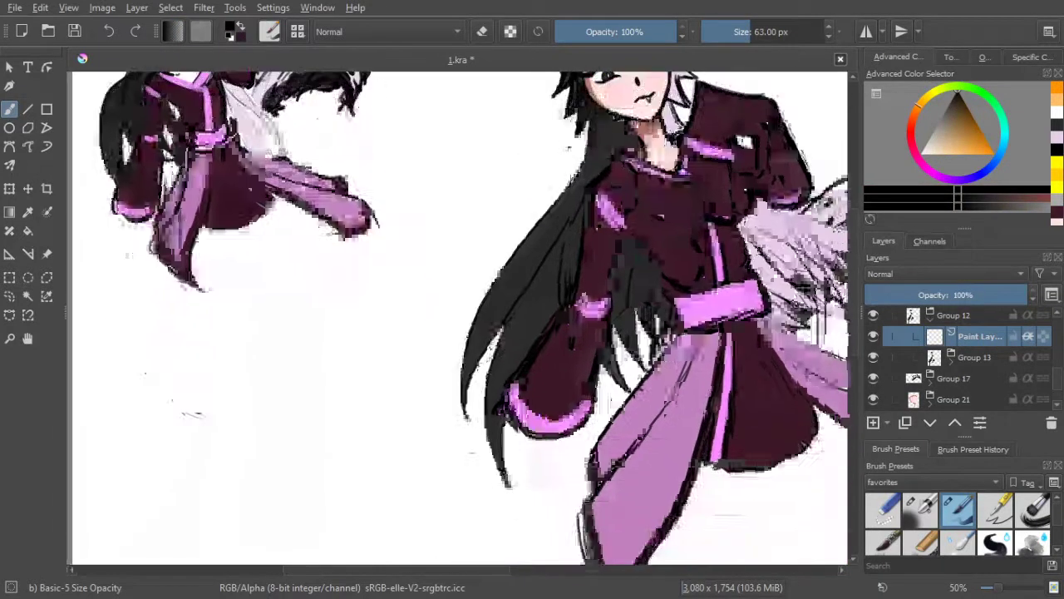
{"action": "left_click_drag", "start_coordinate": [587, 196], "coordinate": [519, 256]}
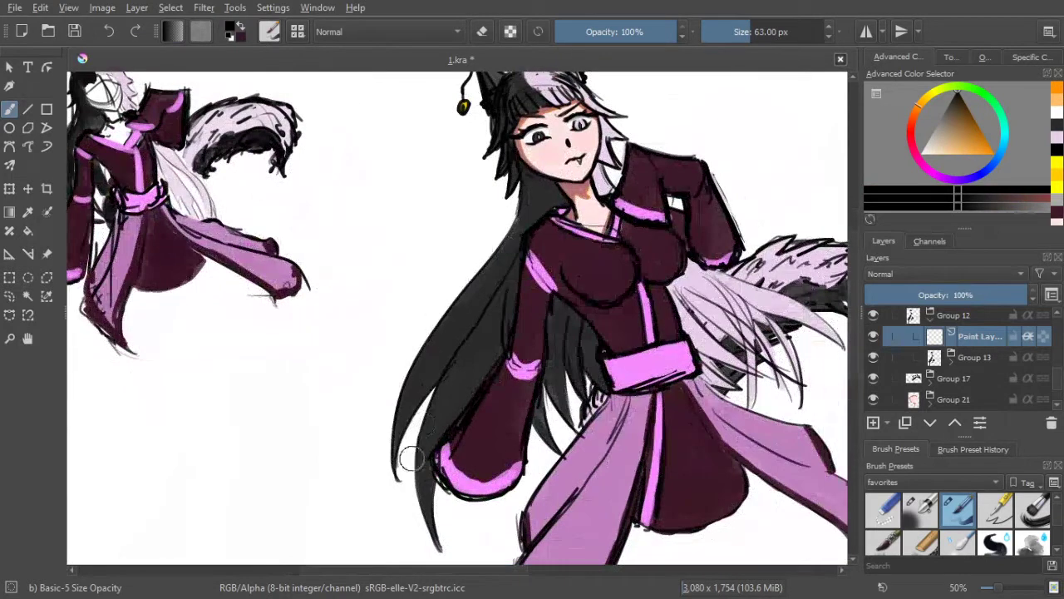
{"action": "left_click_drag", "start_coordinate": [409, 430], "coordinate": [456, 343]}
{"action": "left_click_drag", "start_coordinate": [399, 450], "coordinate": [462, 326]}
{"action": "left_click_drag", "start_coordinate": [422, 398], "coordinate": [467, 329]}
{"action": "mouse_move", "coordinate": [439, 371]}
{"action": "left_mouse_down"}
{"action": "mouse_move", "coordinate": [479, 314]}
{"action": "mouse_move", "coordinate": [437, 377]}
{"action": "mouse_move", "coordinate": [501, 284]}
{"action": "left_mouse_up"}
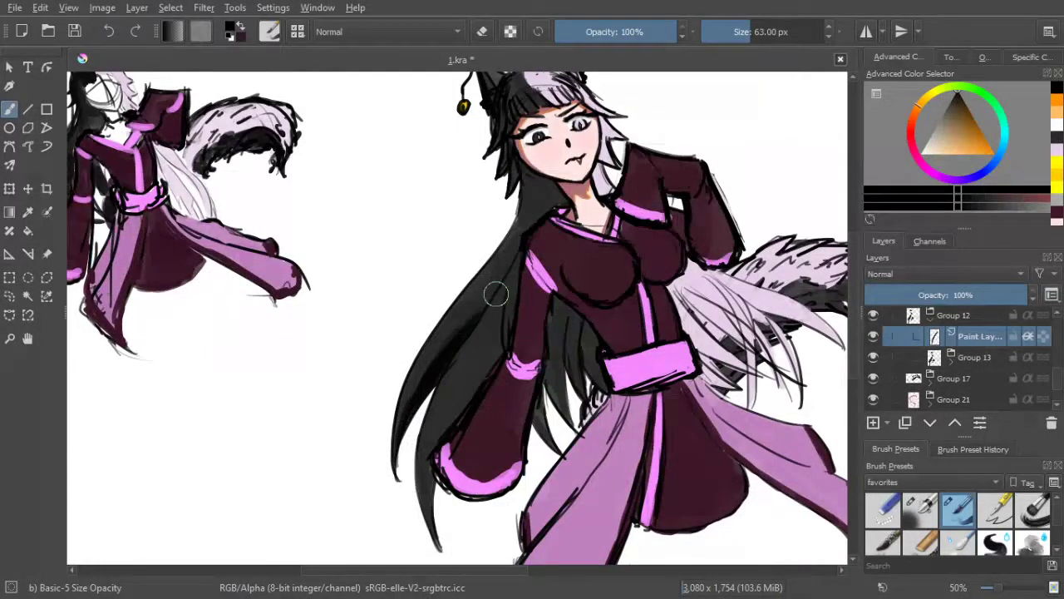
{"action": "left_click_drag", "start_coordinate": [448, 369], "coordinate": [439, 437]}
{"action": "mouse_move", "coordinate": [443, 367]}
{"action": "left_mouse_down"}
{"action": "mouse_move", "coordinate": [437, 448]}
{"action": "mouse_move", "coordinate": [491, 352]}
{"action": "mouse_move", "coordinate": [480, 347]}
{"action": "mouse_move", "coordinate": [460, 367]}
{"action": "mouse_move", "coordinate": [482, 330]}
{"action": "mouse_move", "coordinate": [449, 424]}
{"action": "mouse_move", "coordinate": [468, 365]}
{"action": "left_mouse_up"}
Reduce the brush to 30 px and extend the hair shadow up along the sleeve towards the shoulder
{"action": "key", "text": "["}
{"action": "key", "text": "bracketleft"}
{"action": "key", "text": "bracketleft"}
{"action": "key", "text": "bracketleft"}
{"action": "key", "text": "bracketleft"}
{"action": "key", "text": "bracketleft"}
{"action": "key", "text": "bracketleft"}
{"action": "key", "text": "bracketleft"}
{"action": "key", "text": "bracketleft"}
{"action": "key", "text": "bracketleft"}
{"action": "key", "text": "bracketleft"}
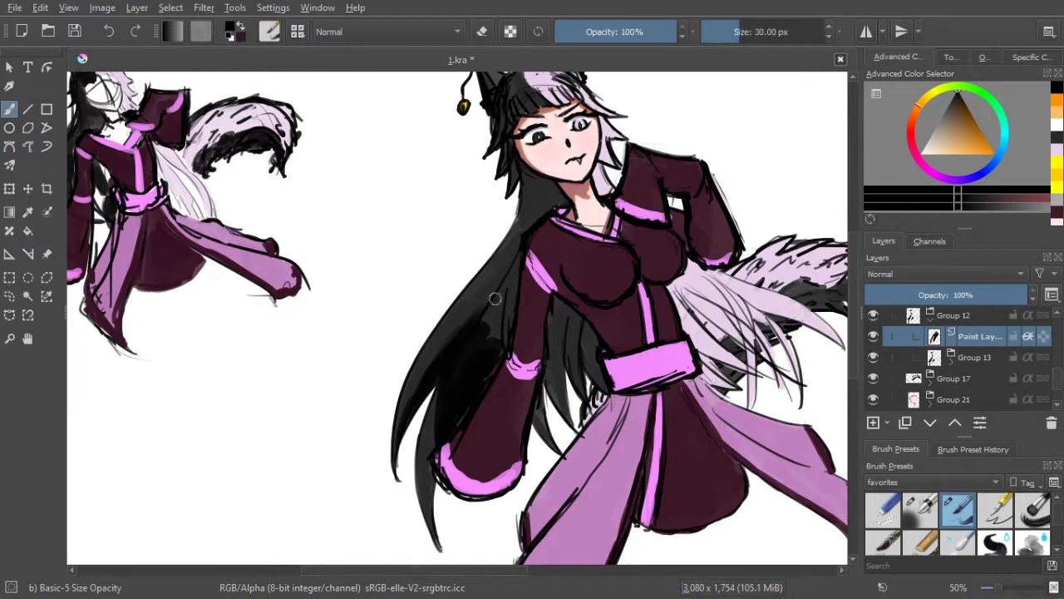
{"action": "mouse_move", "coordinate": [508, 282]}
{"action": "left_mouse_down"}
{"action": "mouse_move", "coordinate": [484, 348]}
{"action": "mouse_move", "coordinate": [502, 349]}
{"action": "mouse_move", "coordinate": [513, 271]}
{"action": "left_mouse_up"}
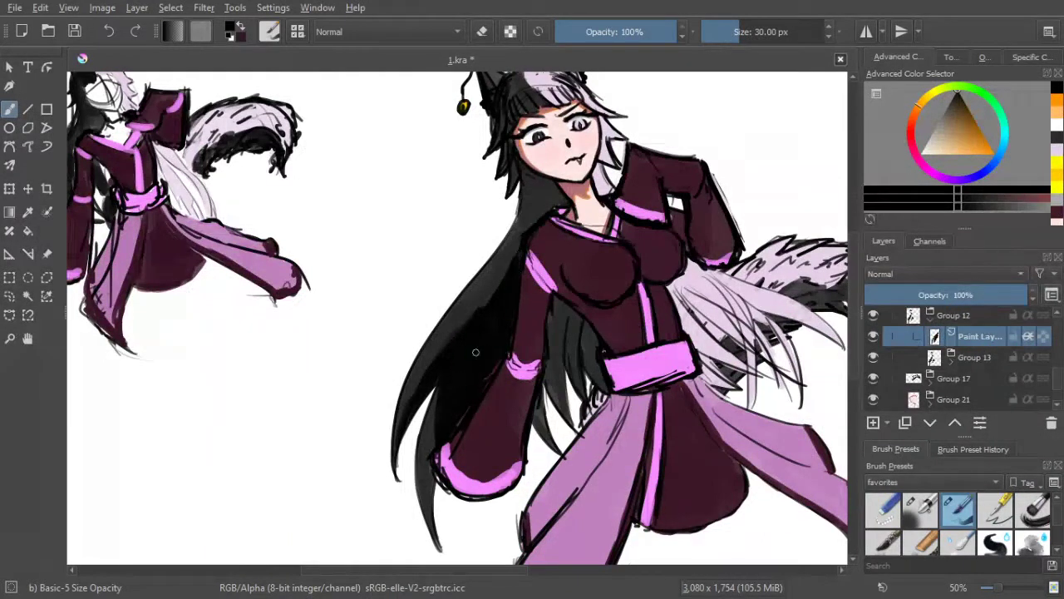
Paint black shadow strokes over the large figure's dark hair behind the sleeve, beside the waist and around the neck
{"action": "left_click", "coordinate": [481, 31]}
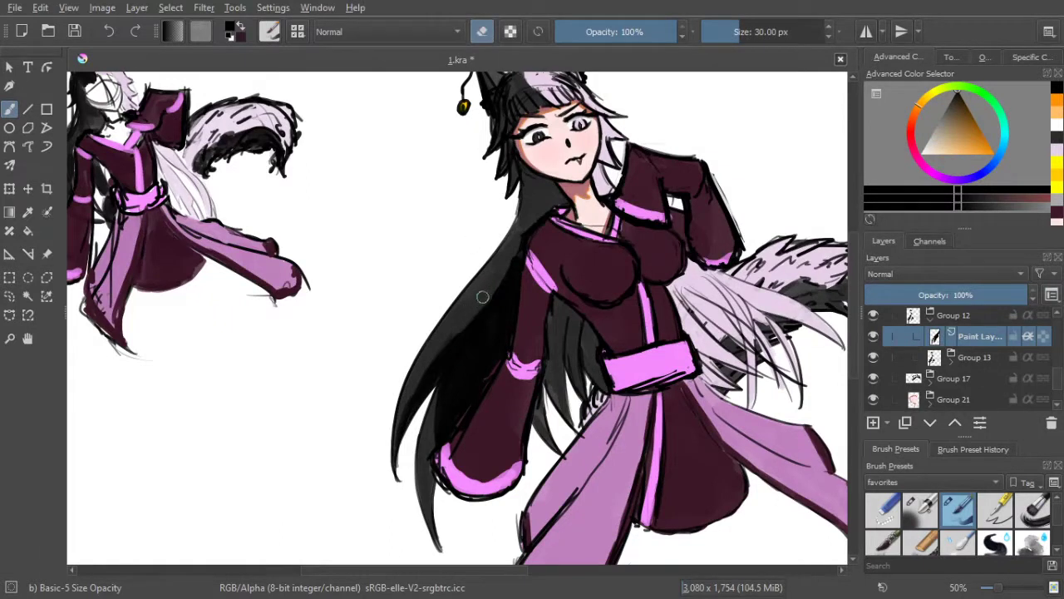
{"action": "left_click", "coordinate": [487, 34]}
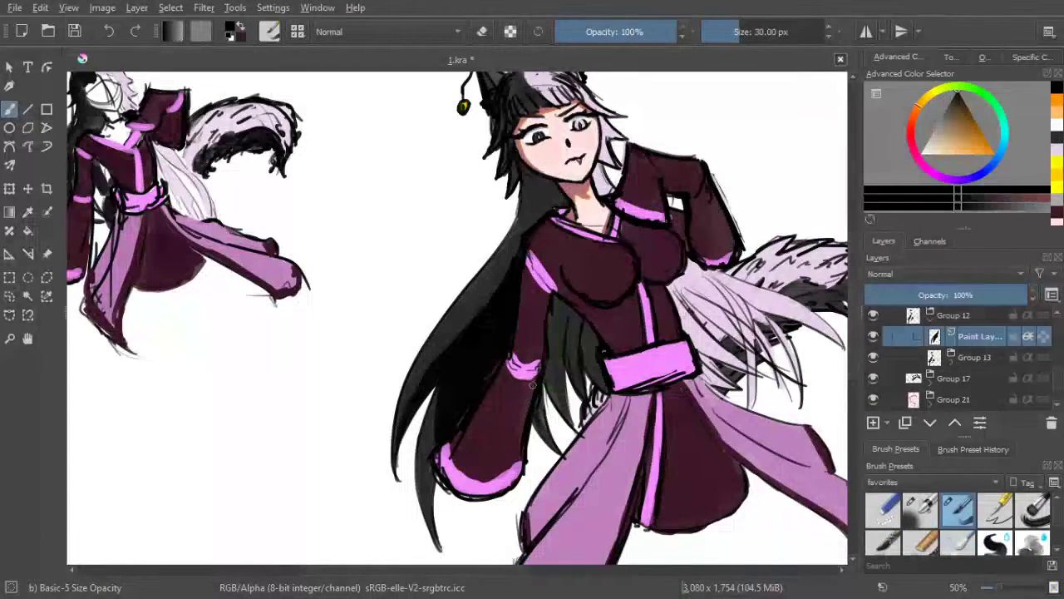
{"action": "left_click_drag", "start_coordinate": [558, 385], "coordinate": [546, 339]}
{"action": "mouse_move", "coordinate": [558, 385]}
{"action": "left_mouse_down"}
{"action": "mouse_move", "coordinate": [555, 307]}
{"action": "mouse_move", "coordinate": [550, 368]}
{"action": "mouse_move", "coordinate": [567, 325]}
{"action": "mouse_move", "coordinate": [577, 352]}
{"action": "mouse_move", "coordinate": [564, 295]}
{"action": "left_mouse_up"}
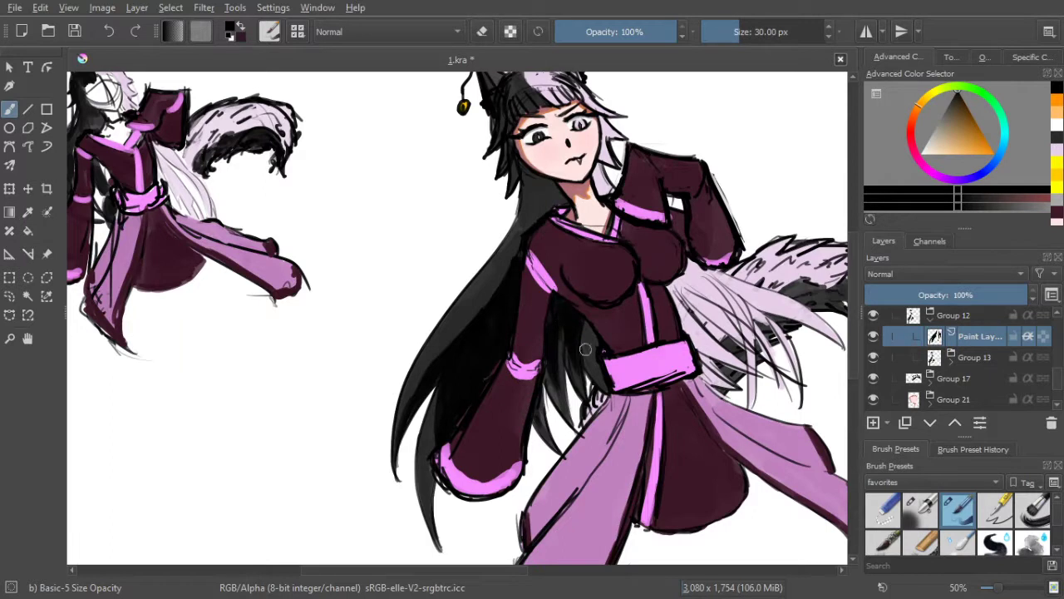
{"action": "left_click_drag", "start_coordinate": [594, 366], "coordinate": [587, 323]}
{"action": "scroll", "coordinate": [590, 333], "scroll_direction": "up", "scroll_amount": 2}
{"action": "mouse_move", "coordinate": [529, 251]}
{"action": "left_mouse_down"}
{"action": "mouse_move", "coordinate": [528, 206]}
{"action": "mouse_move", "coordinate": [531, 241]}
{"action": "left_mouse_up"}
{"action": "mouse_move", "coordinate": [527, 204]}
{"action": "left_mouse_down"}
{"action": "mouse_move", "coordinate": [532, 255]}
{"action": "mouse_move", "coordinate": [537, 227]}
{"action": "mouse_move", "coordinate": [528, 280]}
{"action": "mouse_move", "coordinate": [538, 206]}
{"action": "mouse_move", "coordinate": [561, 233]}
{"action": "left_mouse_up"}
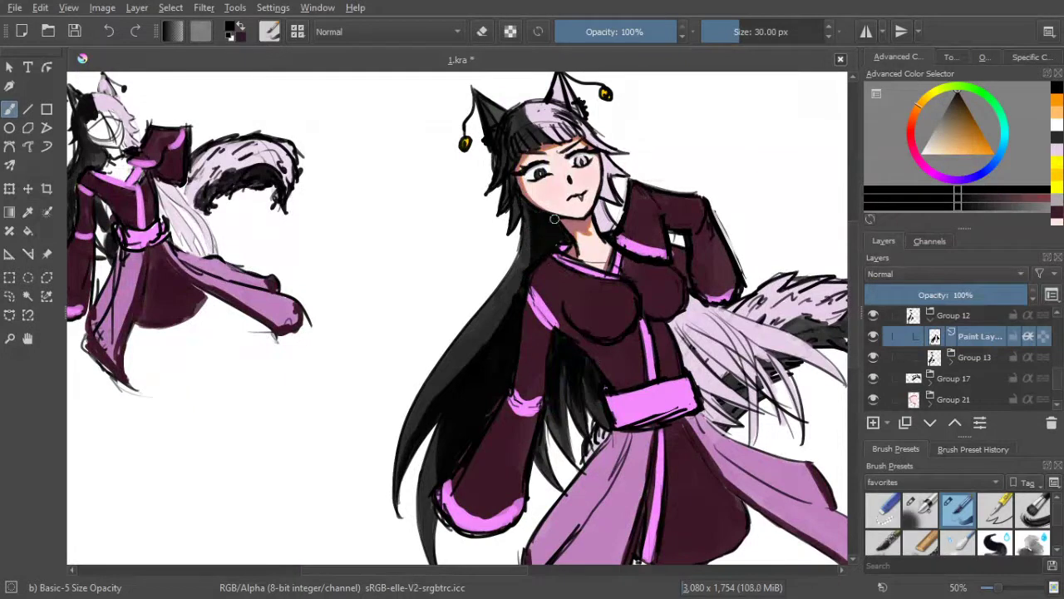
Toggle the visibility of Group 9 to check which parts of the drawing it holds
{"action": "scroll", "coordinate": [512, 203], "scroll_direction": "down", "scroll_amount": 6}
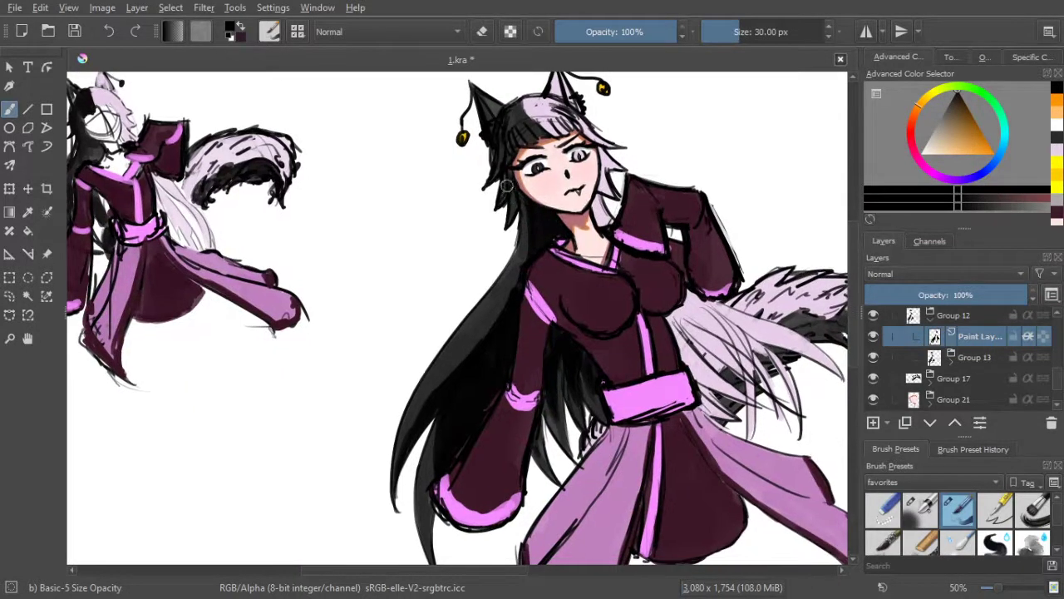
{"action": "scroll", "coordinate": [547, 241], "scroll_direction": "up", "scroll_amount": 2}
{"action": "scroll", "coordinate": [548, 241], "scroll_direction": "up", "scroll_amount": 5}
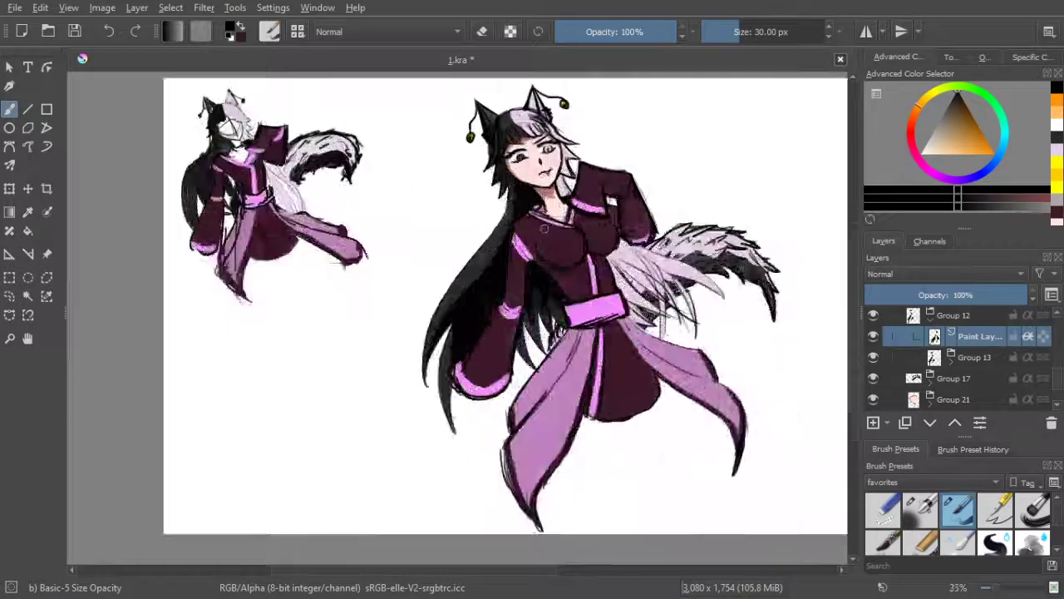
{"action": "left_click_drag", "start_coordinate": [581, 235], "coordinate": [643, 195]}
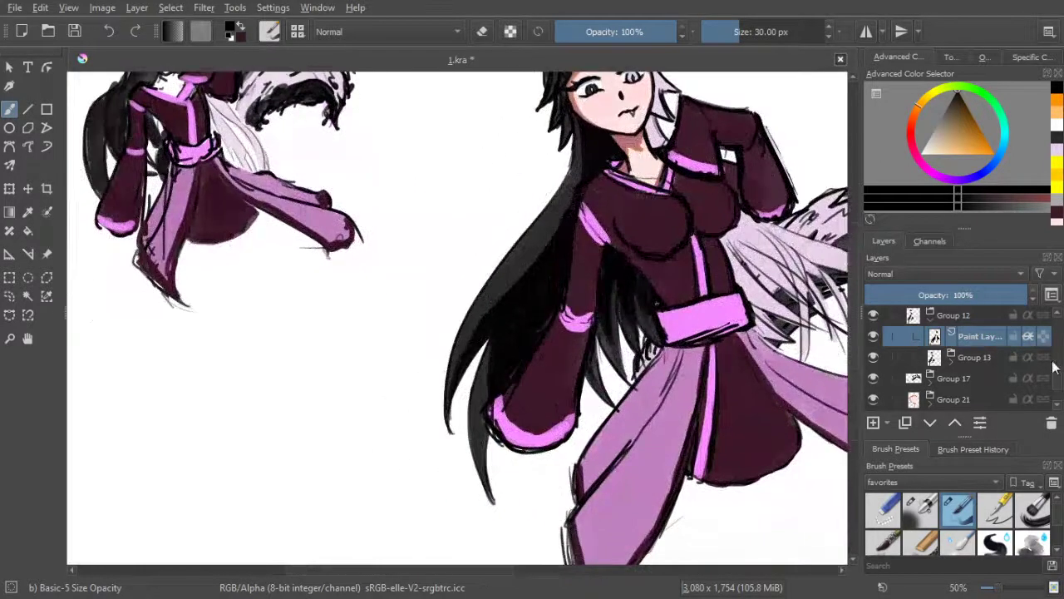
{"action": "left_click_drag", "start_coordinate": [748, 214], "coordinate": [743, 225]}
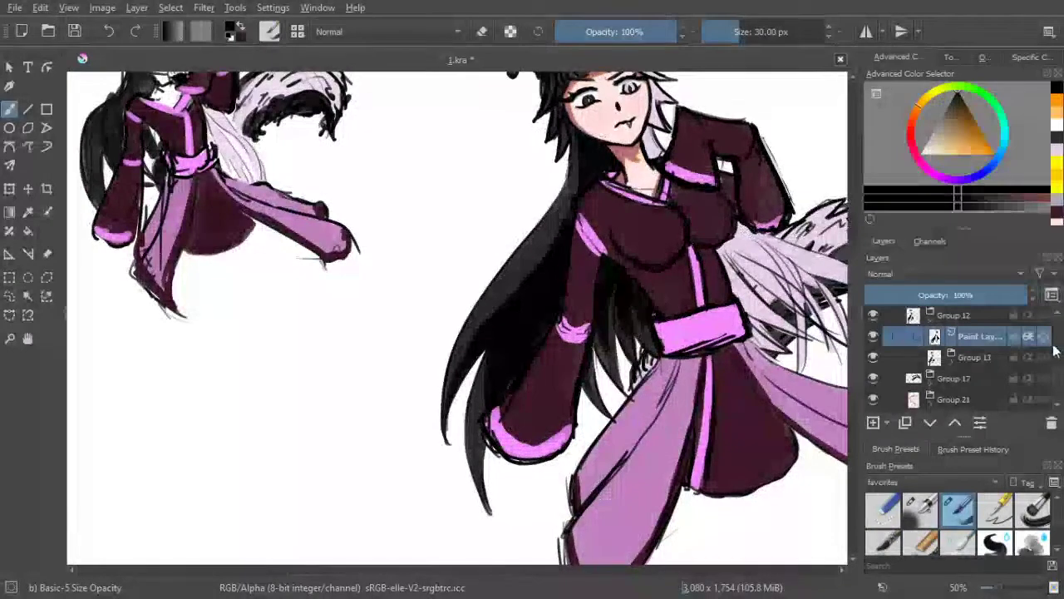
{"action": "scroll", "coordinate": [1059, 372], "scroll_direction": "down", "scroll_amount": 5}
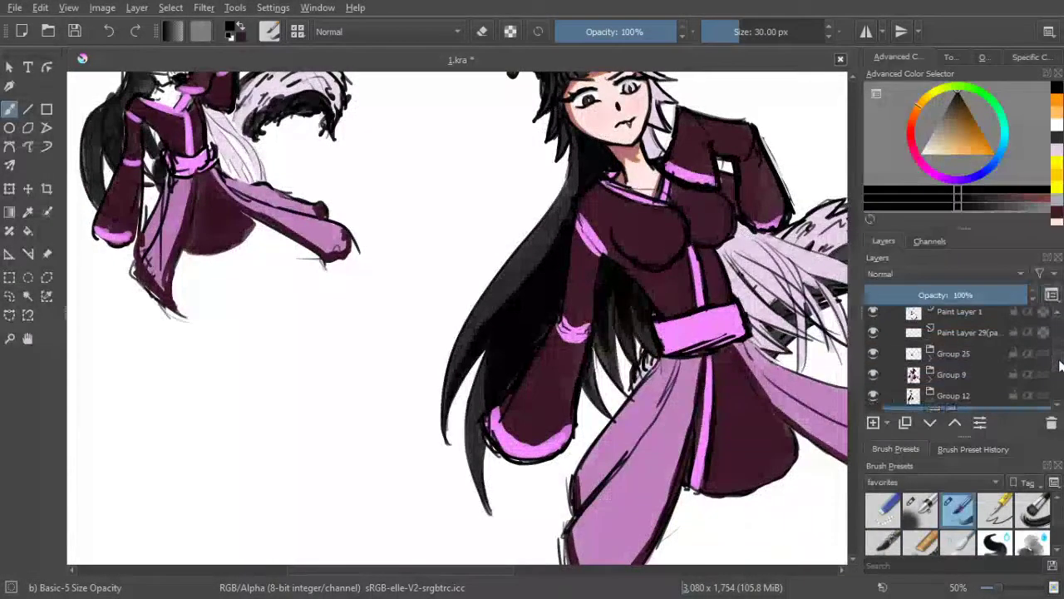
{"action": "left_click_drag", "start_coordinate": [1060, 362], "coordinate": [1060, 360]}
{"action": "scroll", "coordinate": [1061, 359], "scroll_direction": "down", "scroll_amount": 1}
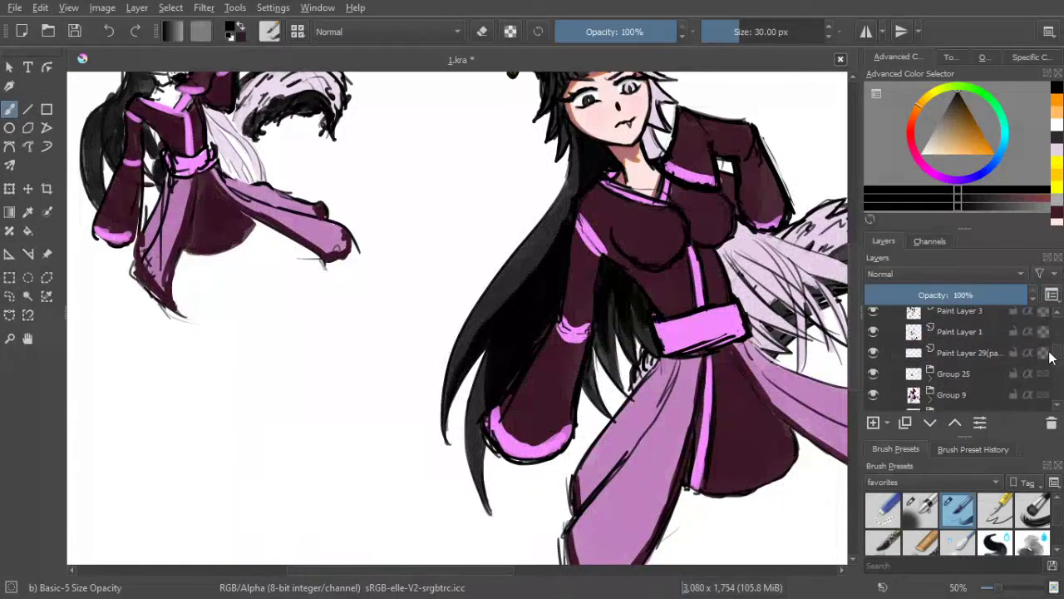
{"action": "scroll", "coordinate": [919, 366], "scroll_direction": "down", "scroll_amount": 1}
{"action": "left_click", "coordinate": [879, 334]}
{"action": "left_click", "coordinate": [880, 335]}
{"action": "left_click", "coordinate": [930, 335]}
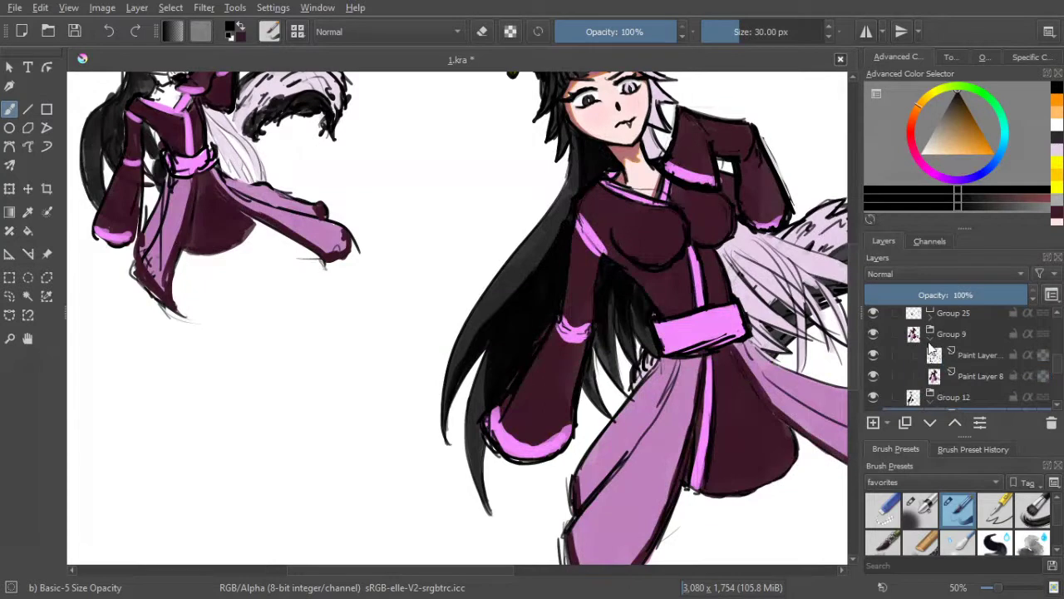
{"action": "left_click", "coordinate": [940, 377]}
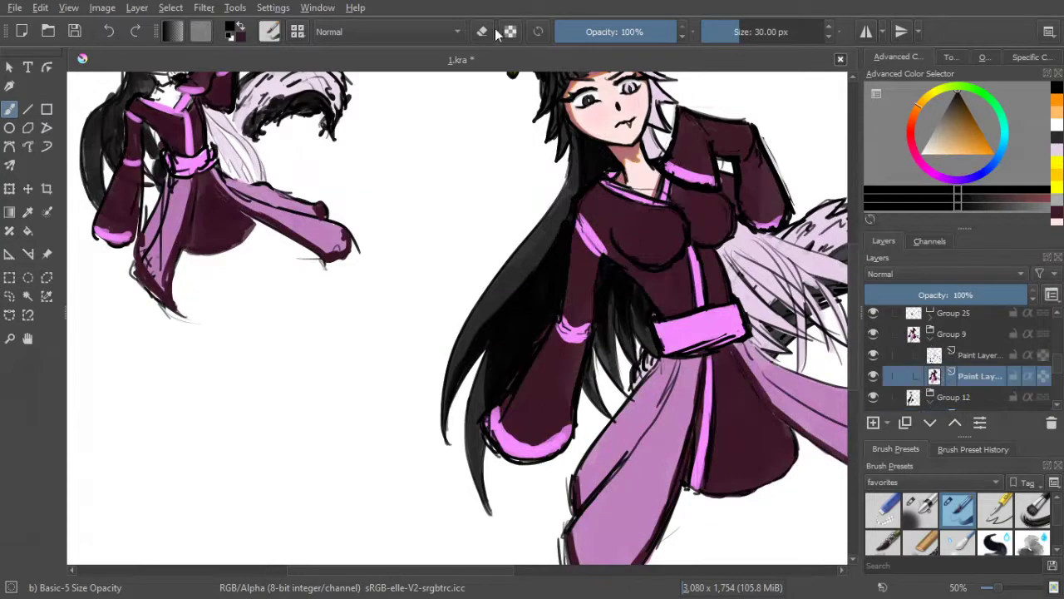
{"action": "key", "text": "e"}
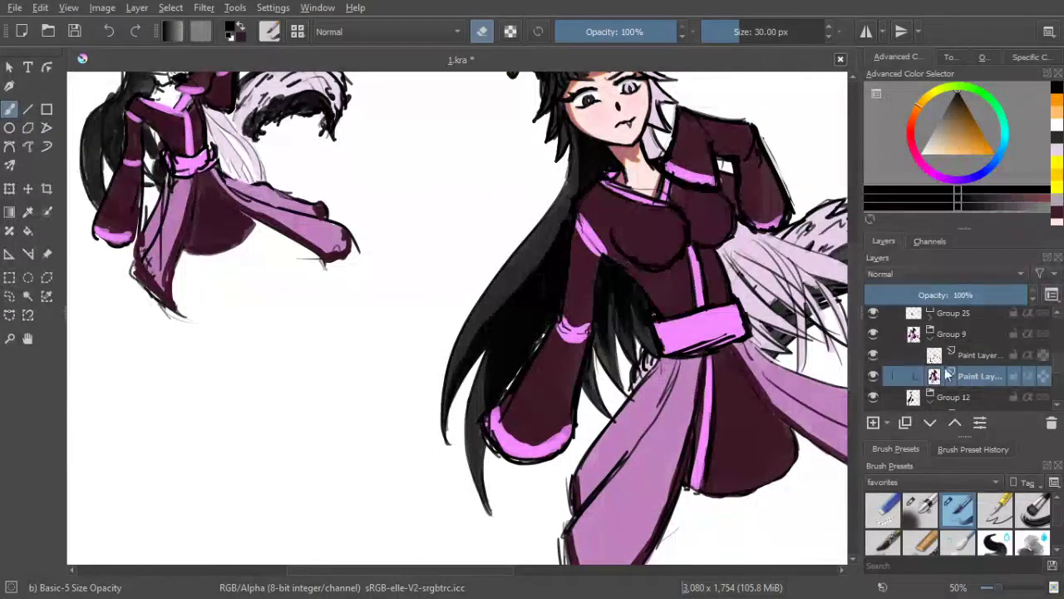
{"action": "left_click", "coordinate": [930, 335]}
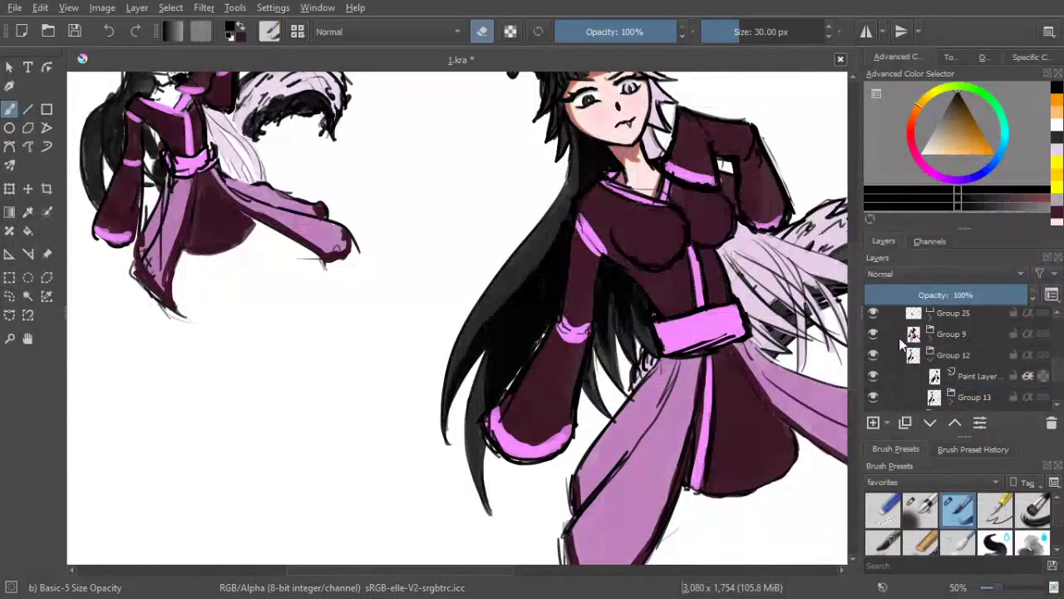
{"action": "left_click", "coordinate": [965, 381]}
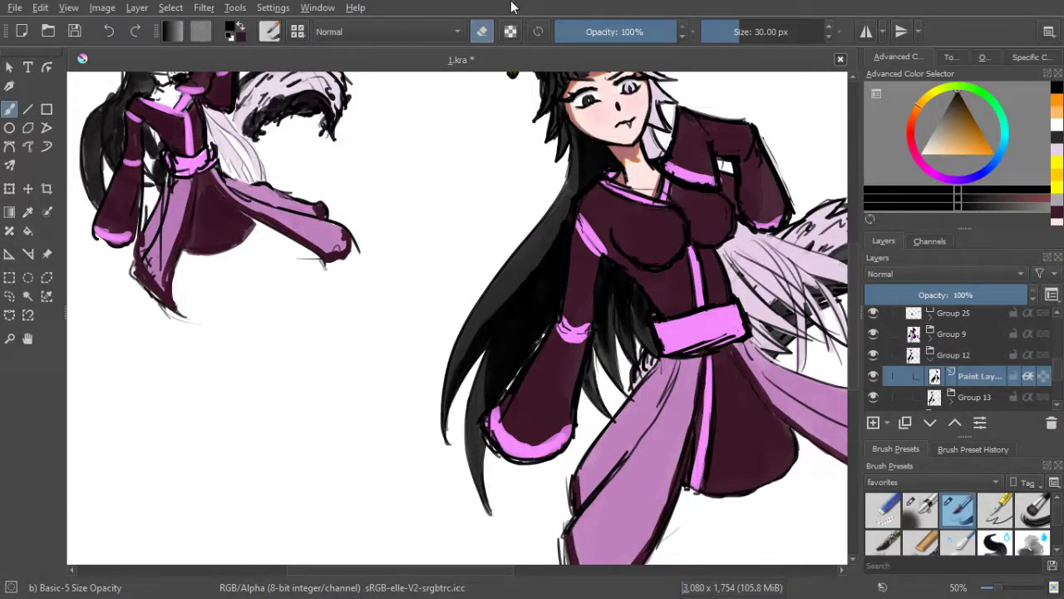
{"action": "left_click", "coordinate": [480, 33]}
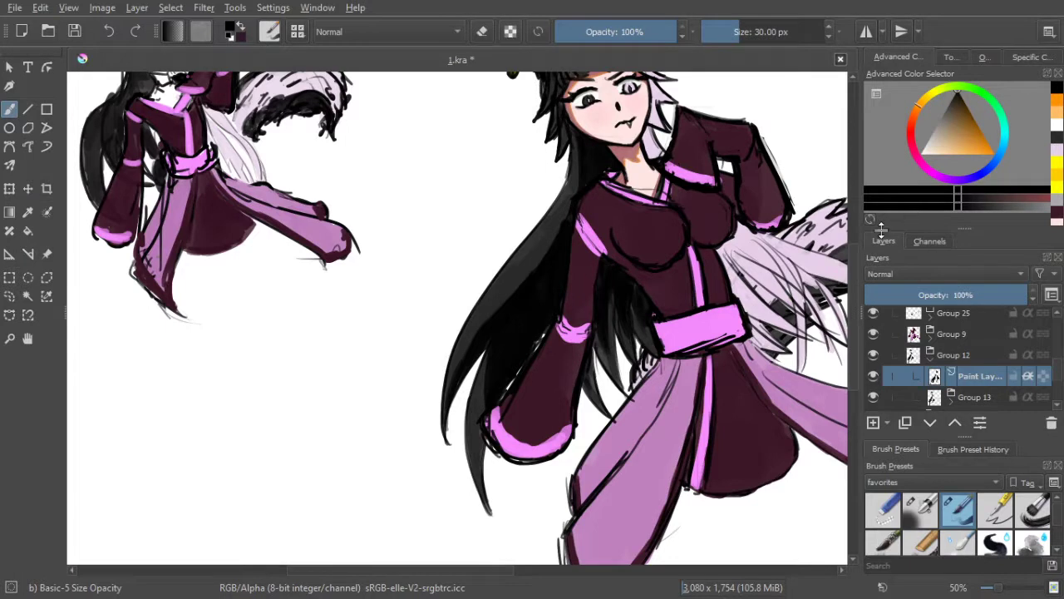
Hide and show the black hair shading layer in Group 12 to compare the drawing with and without it
{"action": "left_click", "coordinate": [873, 375]}
{"action": "left_click", "coordinate": [873, 376]}
{"action": "left_click", "coordinate": [873, 375]}
{"action": "left_click", "coordinate": [873, 376]}
{"action": "scroll", "coordinate": [969, 358], "scroll_direction": "down", "scroll_amount": 2}
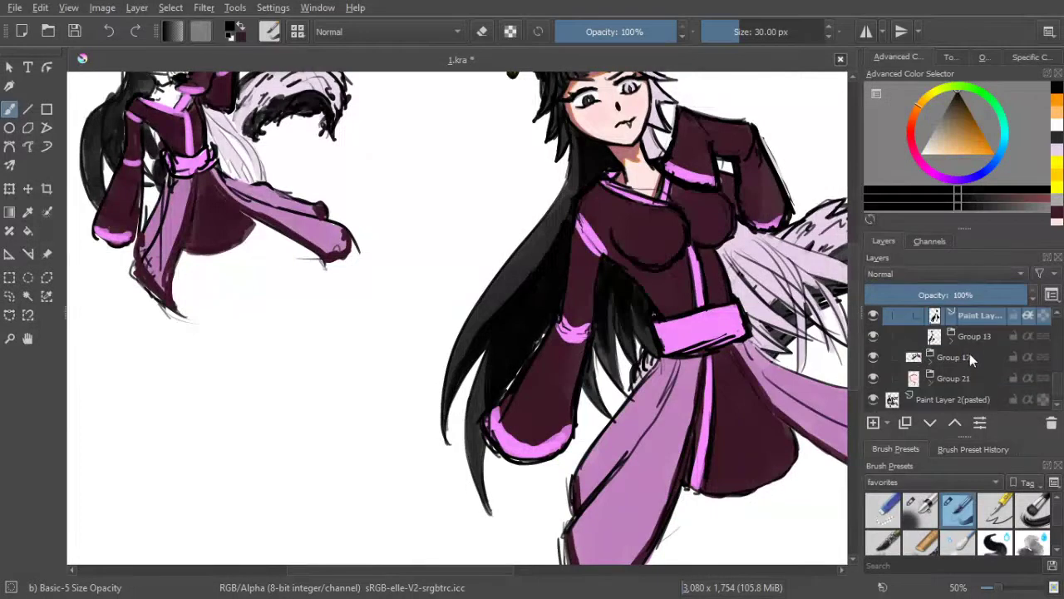
{"action": "left_click", "coordinate": [952, 341]}
{"action": "left_click", "coordinate": [952, 336]}
{"action": "left_click", "coordinate": [1001, 360]}
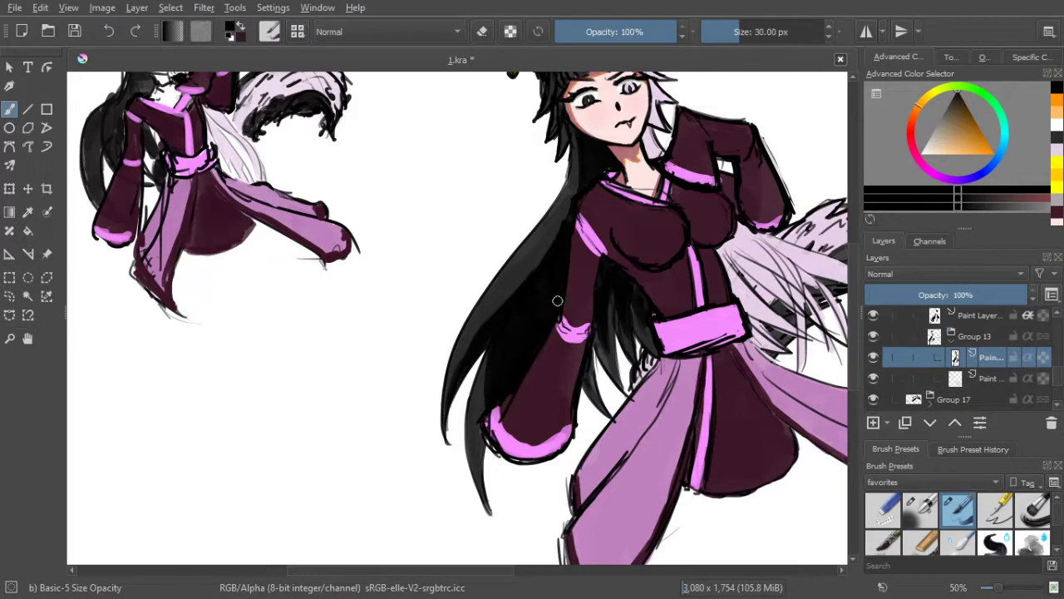
{"action": "left_click_drag", "start_coordinate": [528, 302], "coordinate": [532, 341]}
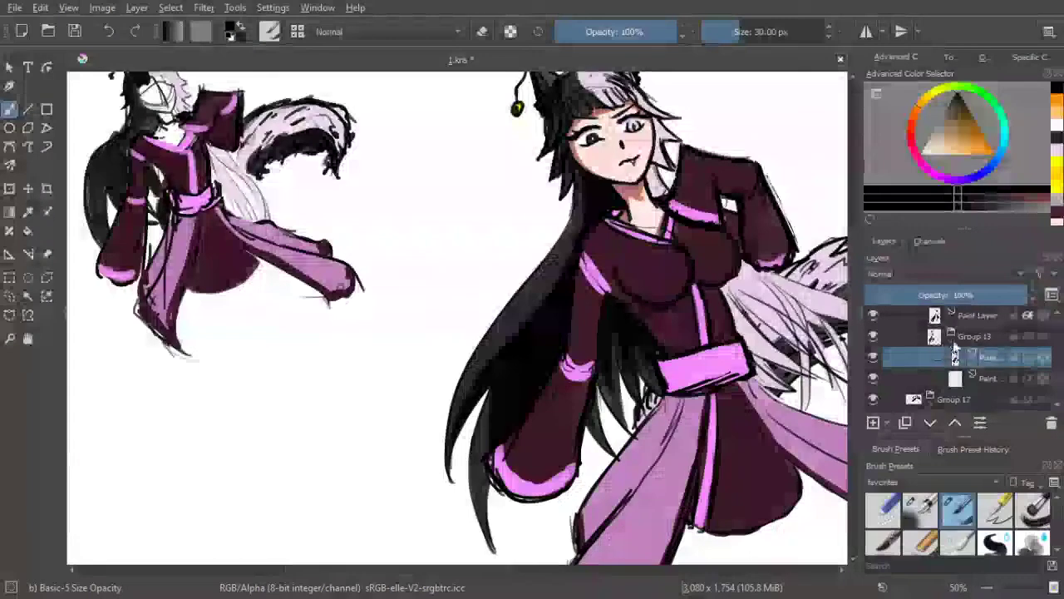
{"action": "scroll", "coordinate": [952, 340], "scroll_direction": "up", "scroll_amount": 1}
{"action": "left_click", "coordinate": [969, 378]}
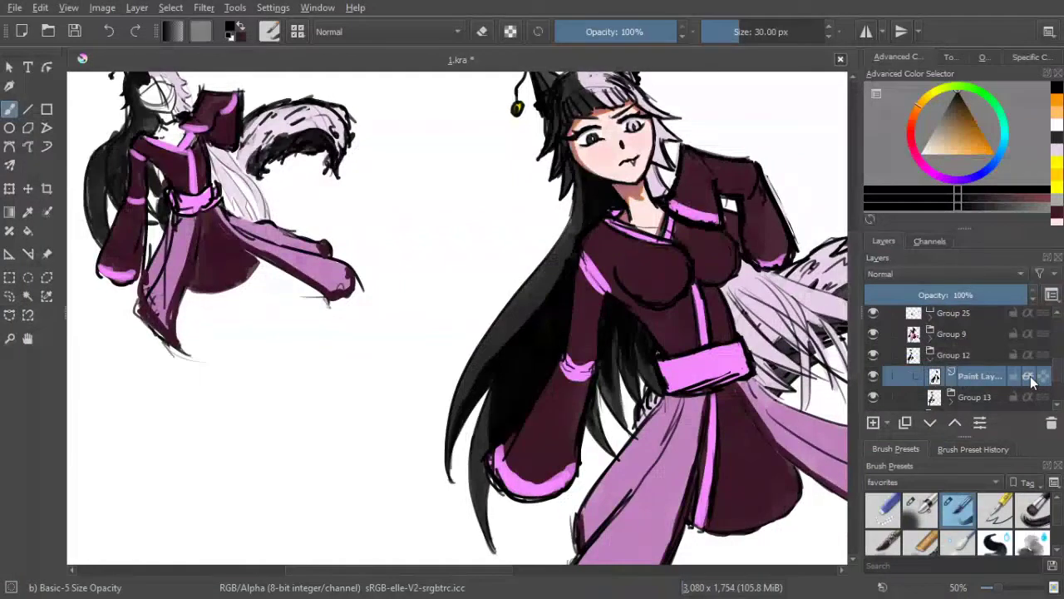
Mix a darker muted pink from the pale hair color and add an alpha-inheriting paint layer above the black hair shading
{"action": "left_click_drag", "start_coordinate": [721, 287], "coordinate": [609, 312]}
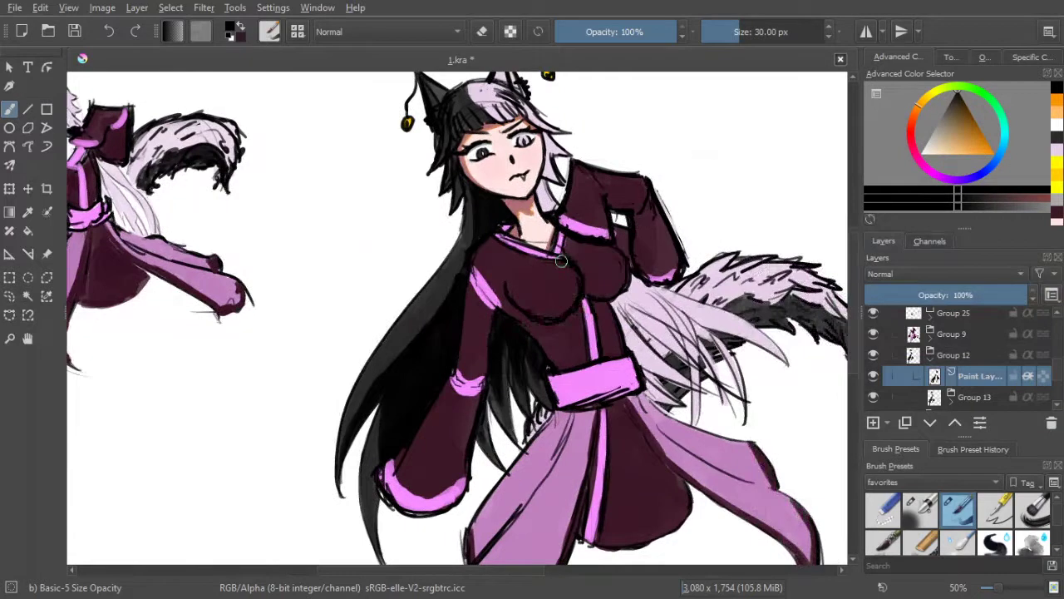
{"action": "left_click", "coordinate": [669, 337], "text": "ctrl"}
{"action": "left_click_drag", "start_coordinate": [941, 143], "coordinate": [950, 127]}
{"action": "left_click", "coordinate": [918, 159]}
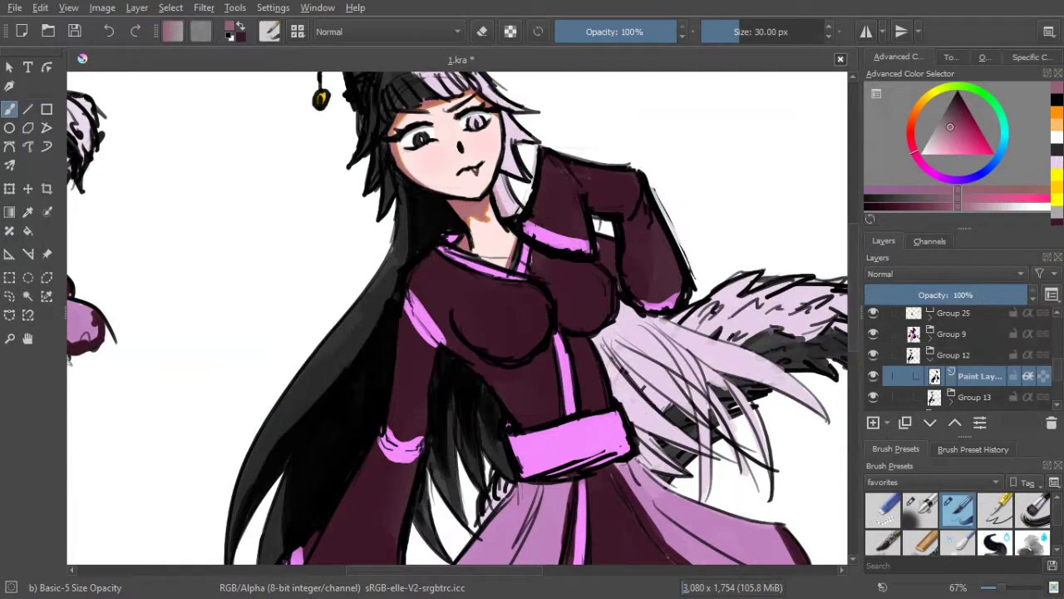
{"action": "left_click", "coordinate": [873, 424]}
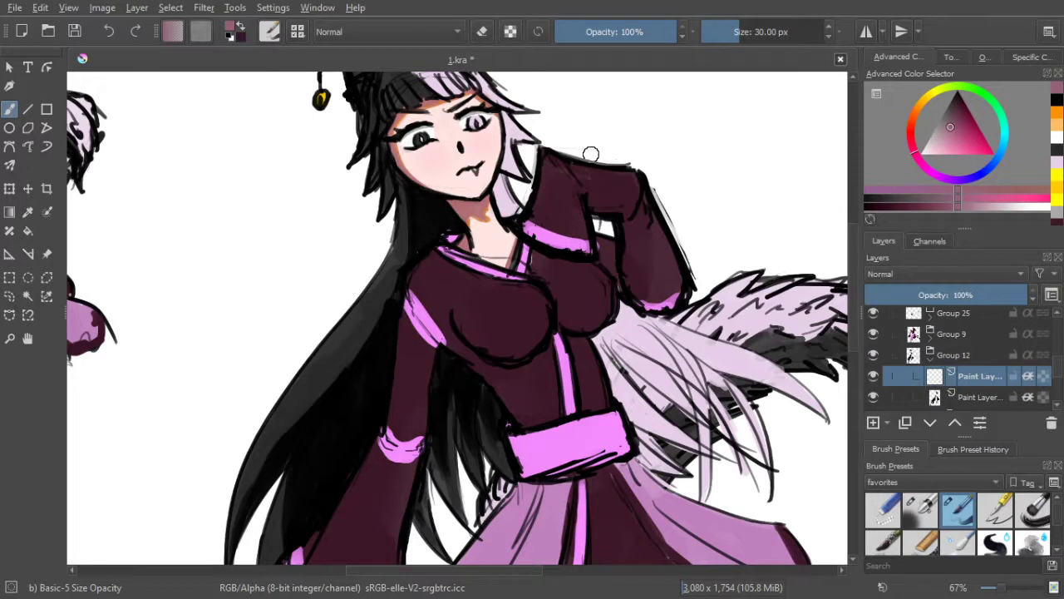
Shade the pale hair beside the face and neck, the pale fringe and the pale ear in muted pink with an 18 px brush
{"action": "left_click_drag", "start_coordinate": [604, 159], "coordinate": [627, 202]}
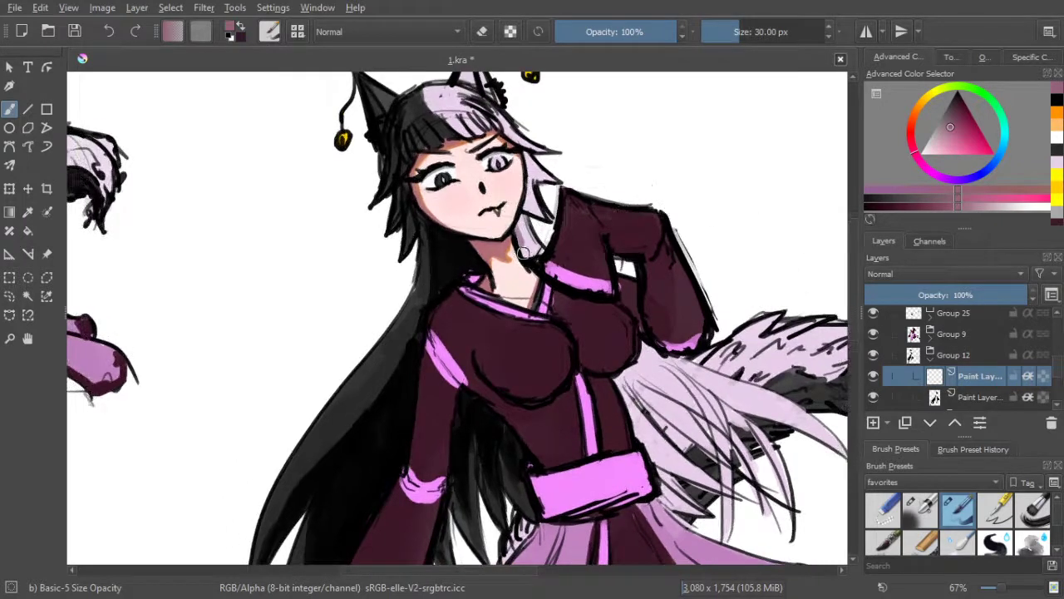
{"action": "scroll", "coordinate": [504, 236], "scroll_direction": "up", "scroll_amount": 3}
{"action": "key", "text": "bracketleft"}
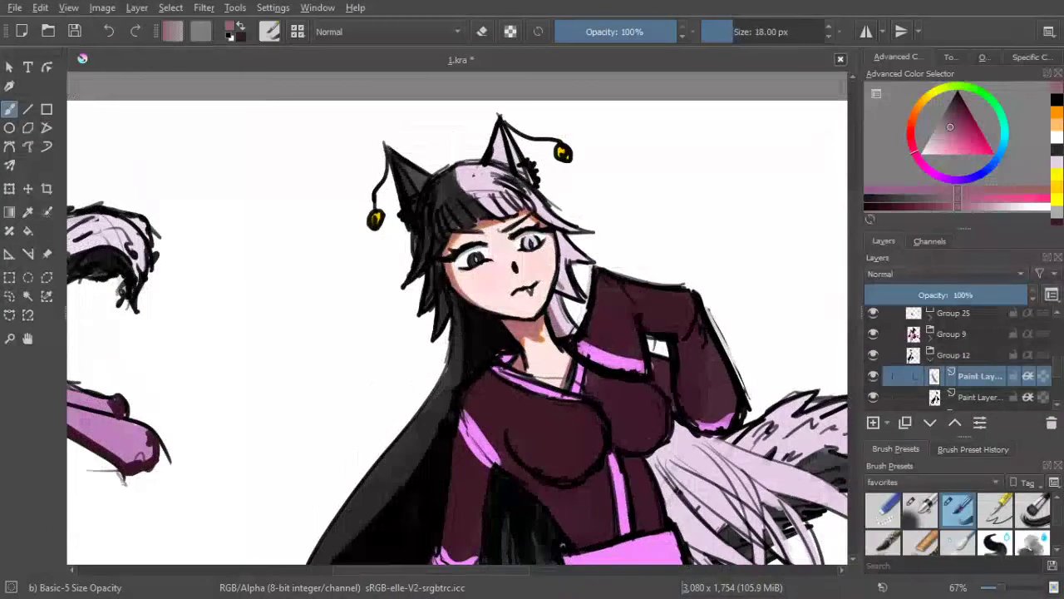
{"action": "left_click_drag", "start_coordinate": [561, 252], "coordinate": [570, 261]}
{"action": "mouse_move", "coordinate": [551, 223]}
{"action": "left_mouse_down"}
{"action": "mouse_move", "coordinate": [539, 210]}
{"action": "mouse_move", "coordinate": [496, 211]}
{"action": "mouse_move", "coordinate": [514, 218]}
{"action": "mouse_move", "coordinate": [528, 205]}
{"action": "left_mouse_up"}
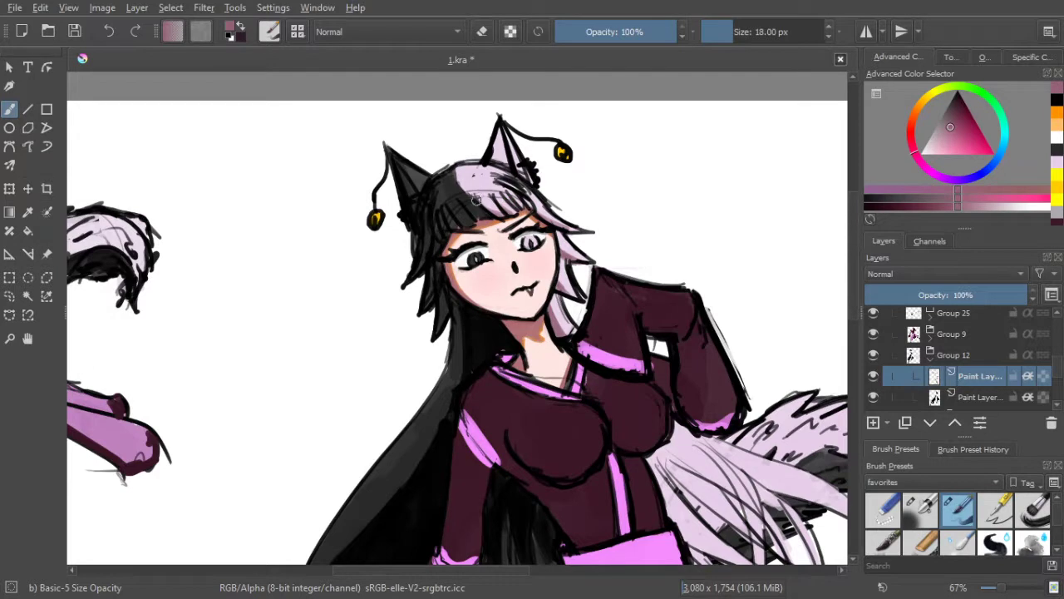
{"action": "mouse_move", "coordinate": [509, 140]}
{"action": "left_mouse_down"}
{"action": "mouse_move", "coordinate": [522, 173]}
{"action": "mouse_move", "coordinate": [508, 138]}
{"action": "left_mouse_up"}
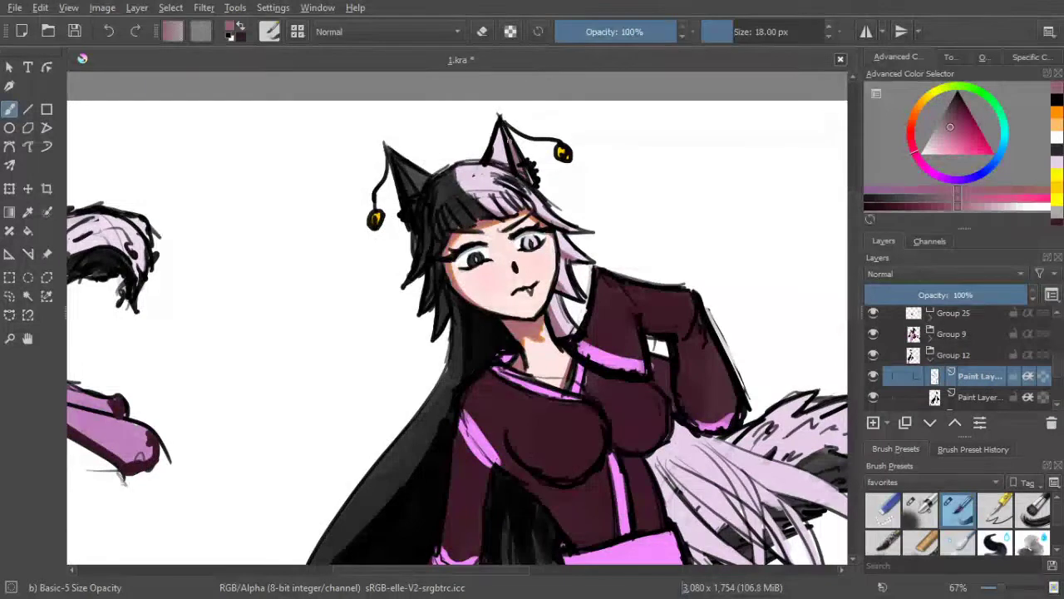
Darken the inside of the black ear with black on the black hair shading layer
{"action": "left_click", "coordinate": [964, 397]}
{"action": "key", "text": "d"}
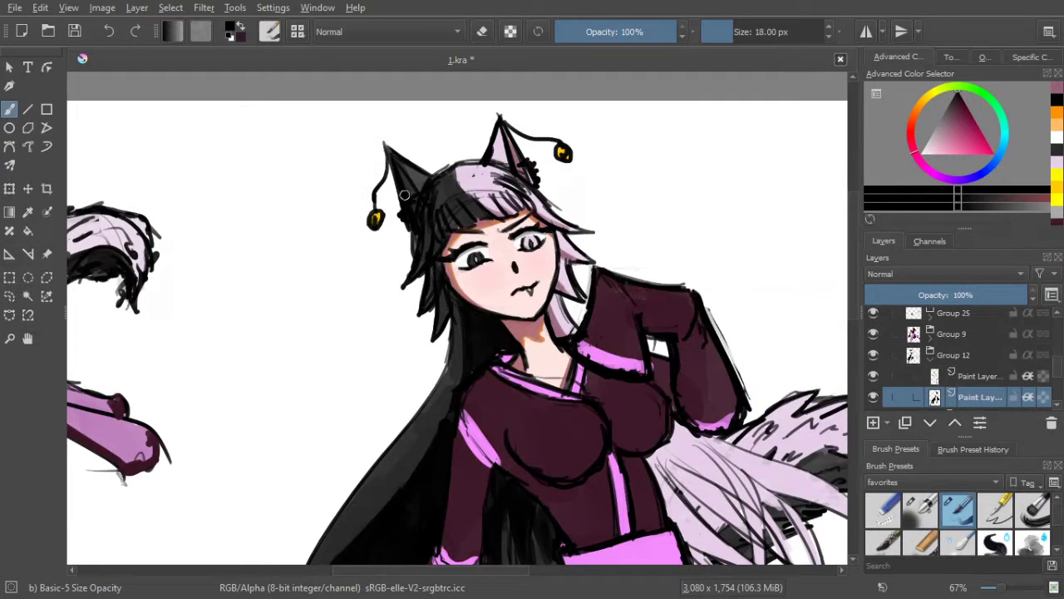
{"action": "left_click_drag", "start_coordinate": [395, 166], "coordinate": [418, 200]}
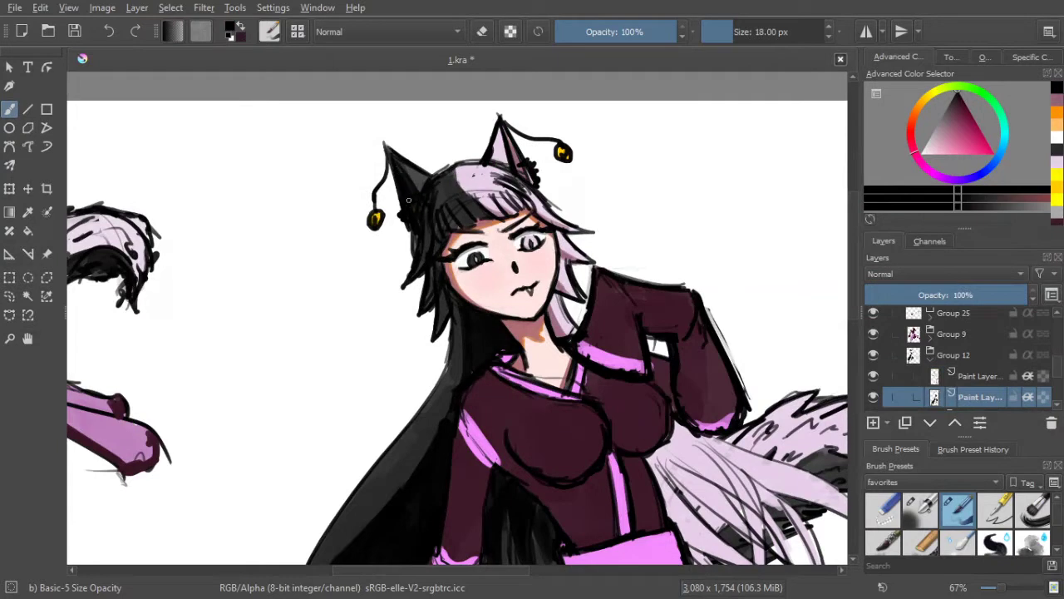
{"action": "left_click_drag", "start_coordinate": [583, 215], "coordinate": [556, 170]}
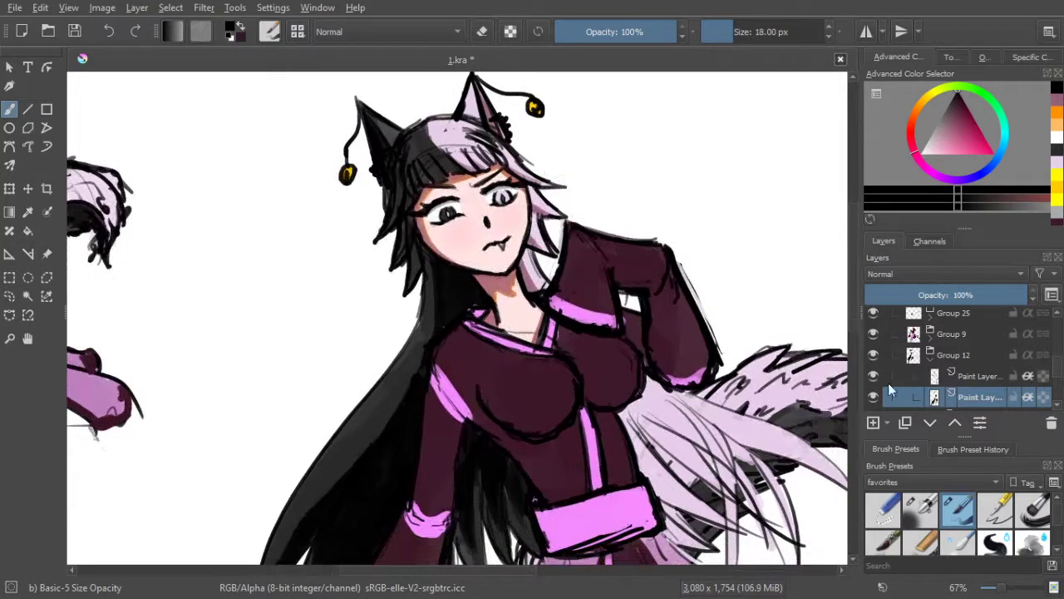
Add a paint layer above the pink hair shading and paint white touches at the inner base of both ears
{"action": "left_click", "coordinate": [970, 381]}
{"action": "left_click", "coordinate": [874, 424]}
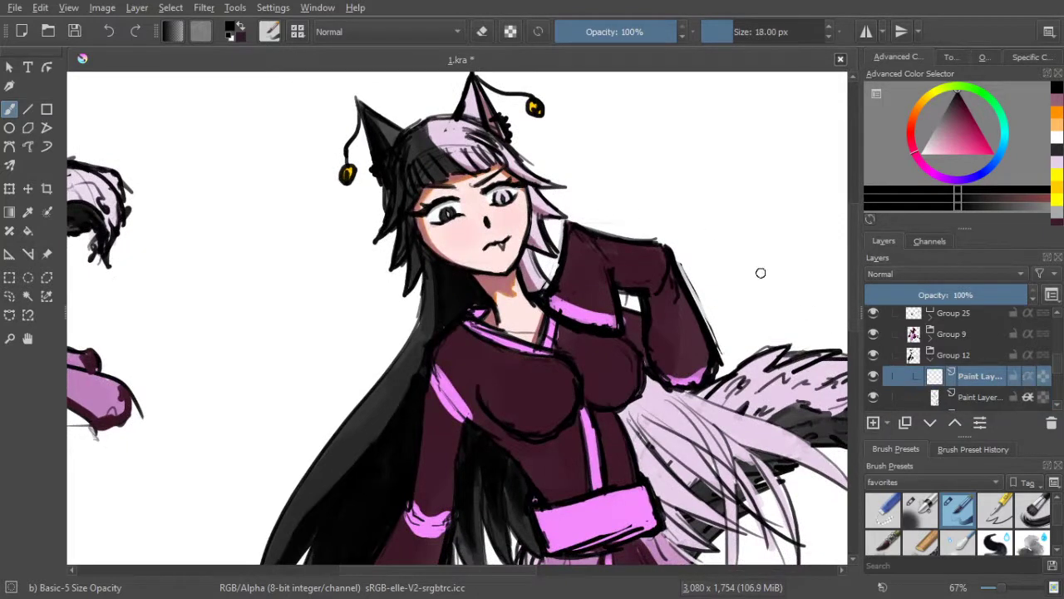
{"action": "left_click", "coordinate": [943, 142]}
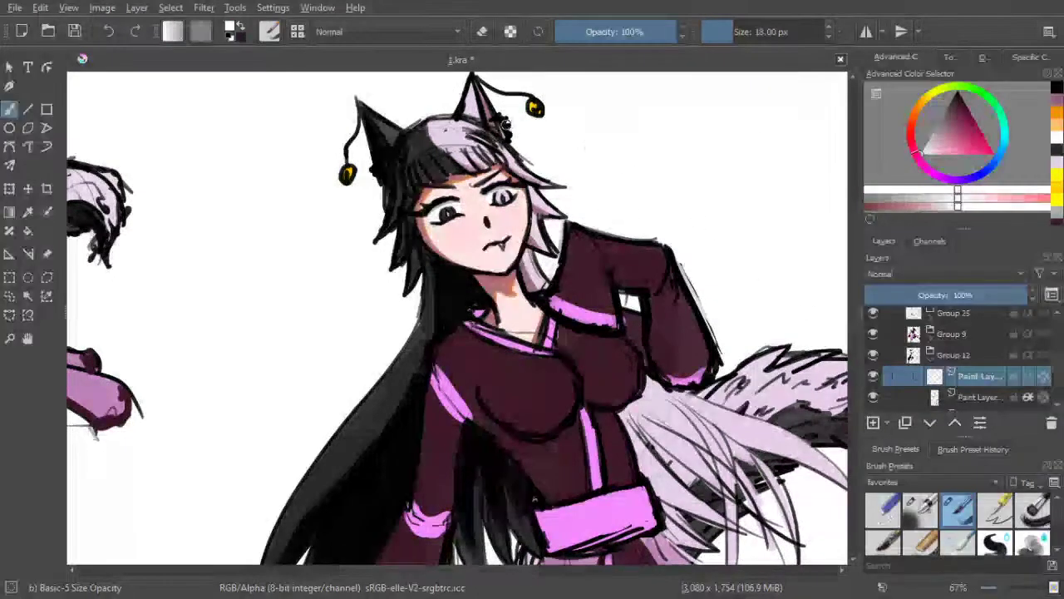
{"action": "left_click", "coordinate": [500, 129]}
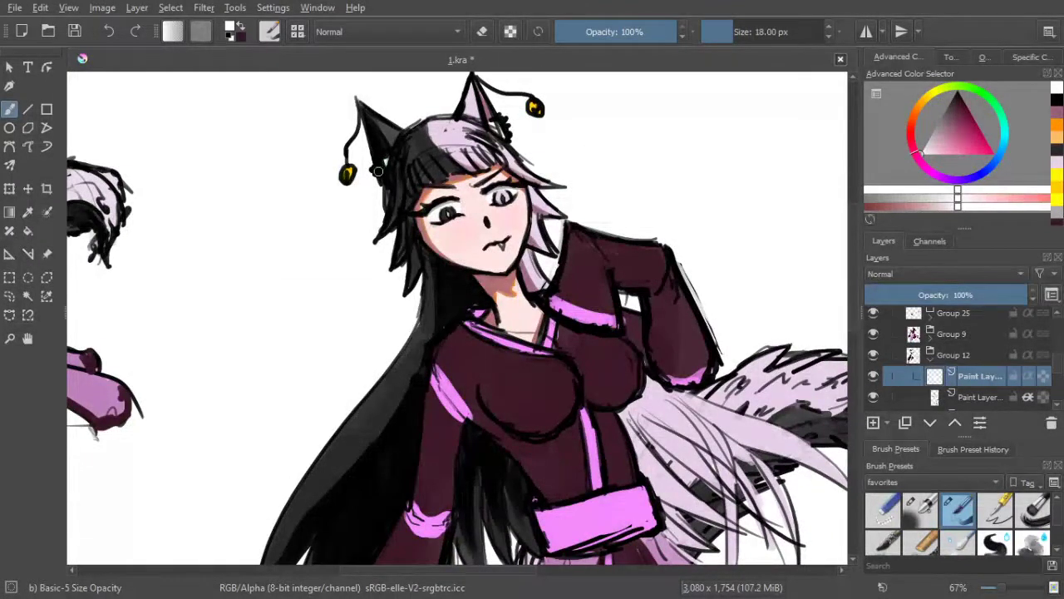
{"action": "key", "text": "minus"}
{"action": "key", "text": "minus"}
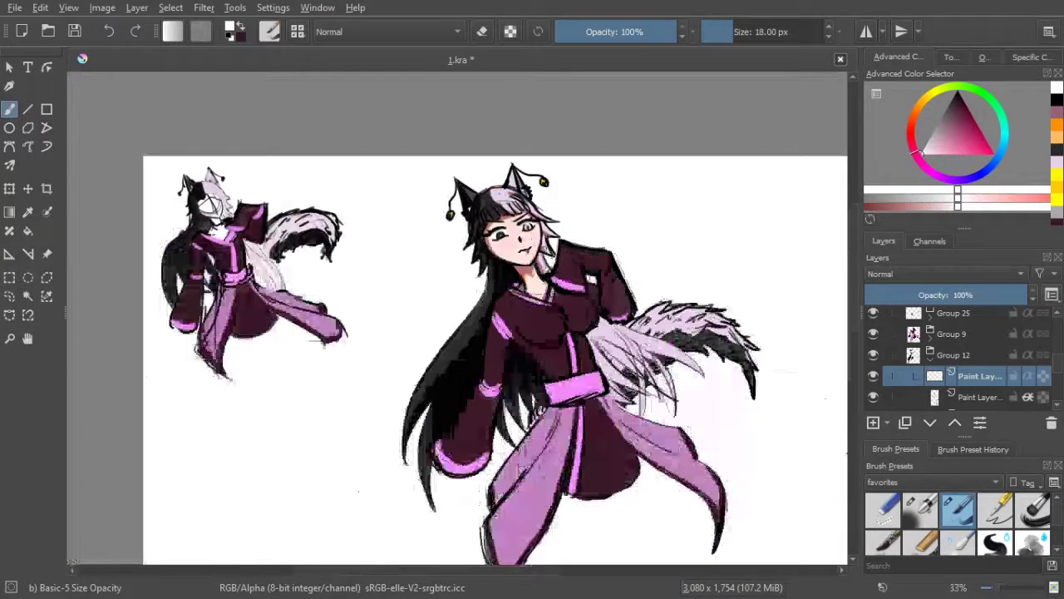
{"action": "scroll", "coordinate": [531, 190], "scroll_direction": "up", "scroll_amount": 3}
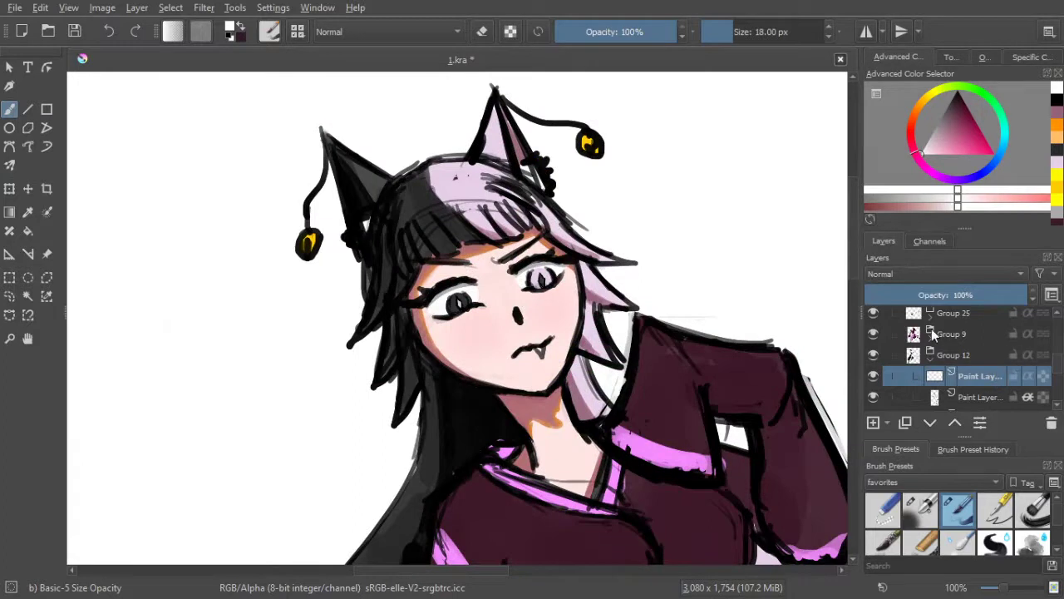
Select the pink hair shading layer, pick the muted pink again and shade the lowest pale hair strand beside the belt
{"action": "scroll", "coordinate": [723, 234], "scroll_direction": "down", "scroll_amount": 2}
{"action": "left_click_drag", "start_coordinate": [707, 223], "coordinate": [684, 211]}
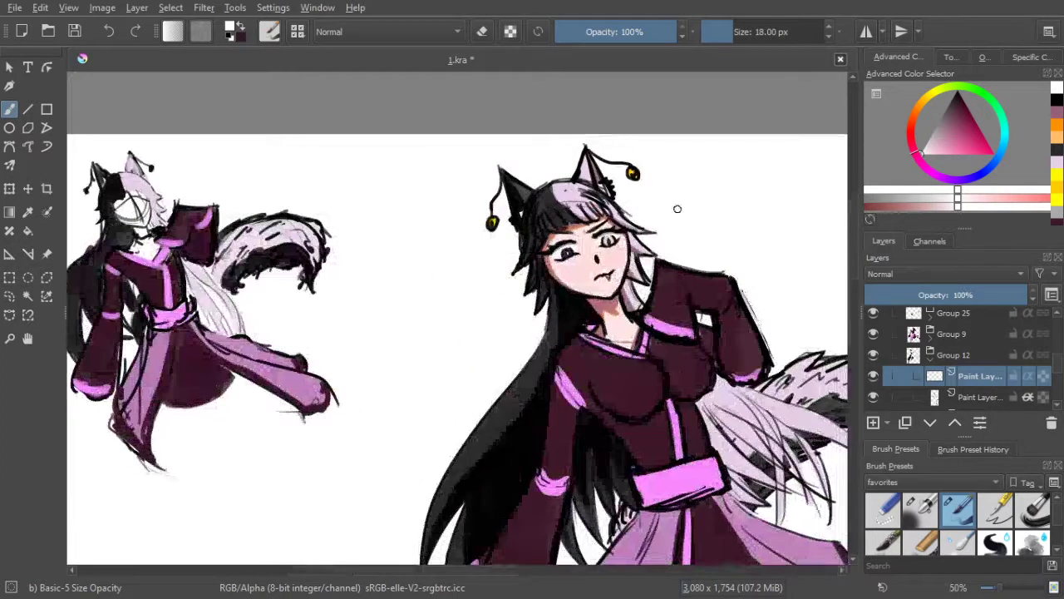
{"action": "scroll", "coordinate": [668, 214], "scroll_direction": "up", "scroll_amount": 1}
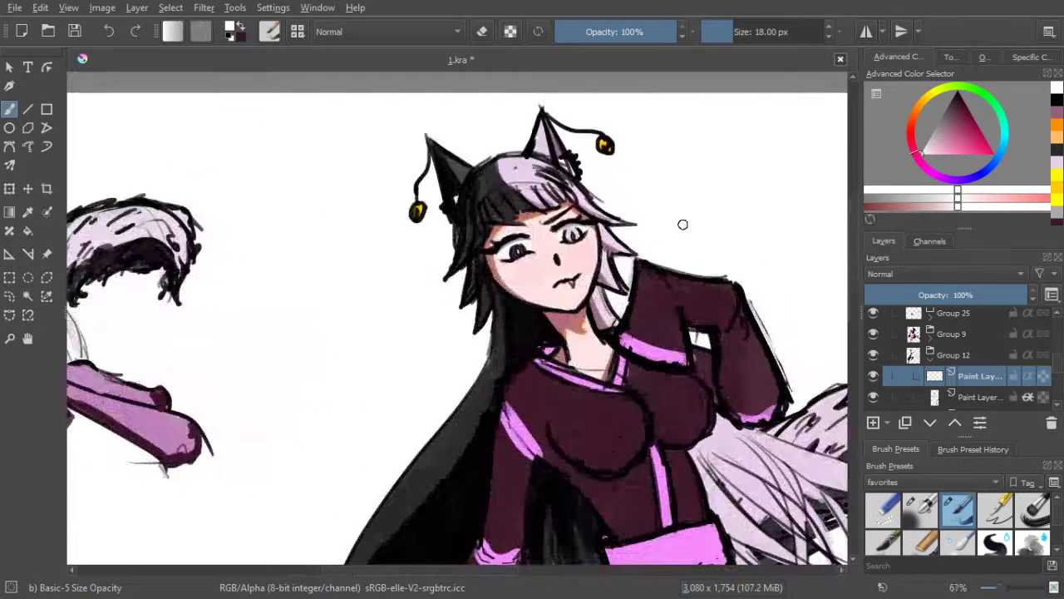
{"action": "scroll", "coordinate": [987, 348], "scroll_direction": "down", "scroll_amount": 1}
{"action": "left_click", "coordinate": [986, 341]}
{"action": "left_click", "coordinate": [878, 335]}
{"action": "left_click", "coordinate": [876, 335]}
{"action": "left_click", "coordinate": [1057, 113]}
{"action": "left_click_drag", "start_coordinate": [687, 188], "coordinate": [531, 95]}
{"action": "scroll", "coordinate": [604, 277], "scroll_direction": "up", "scroll_amount": 1}
{"action": "left_click_drag", "start_coordinate": [605, 265], "coordinate": [599, 151]}
{"action": "left_click_drag", "start_coordinate": [559, 381], "coordinate": [562, 372]}
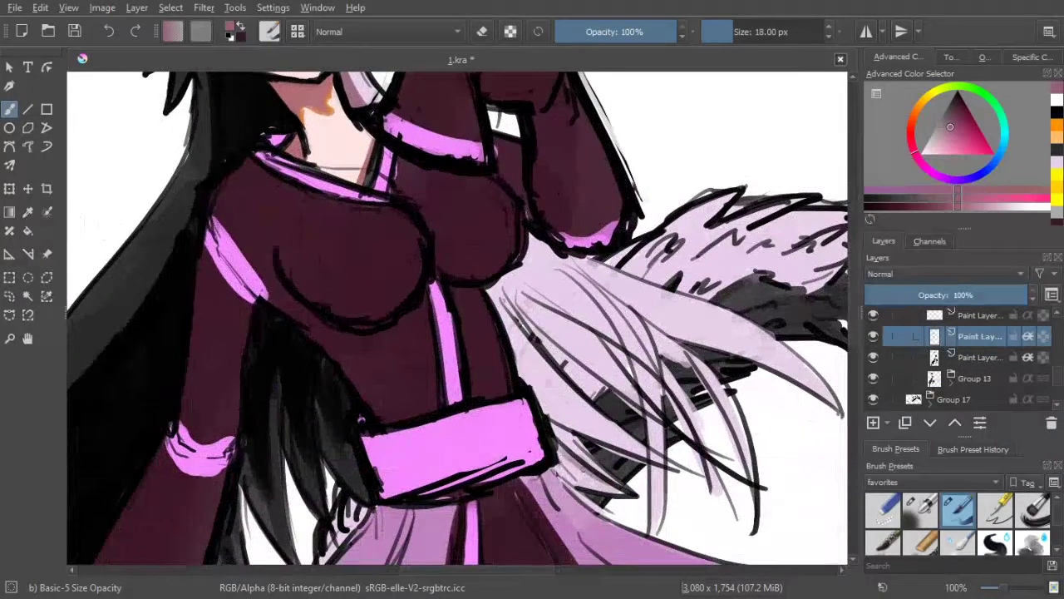
{"action": "left_click_drag", "start_coordinate": [563, 468], "coordinate": [582, 478]}
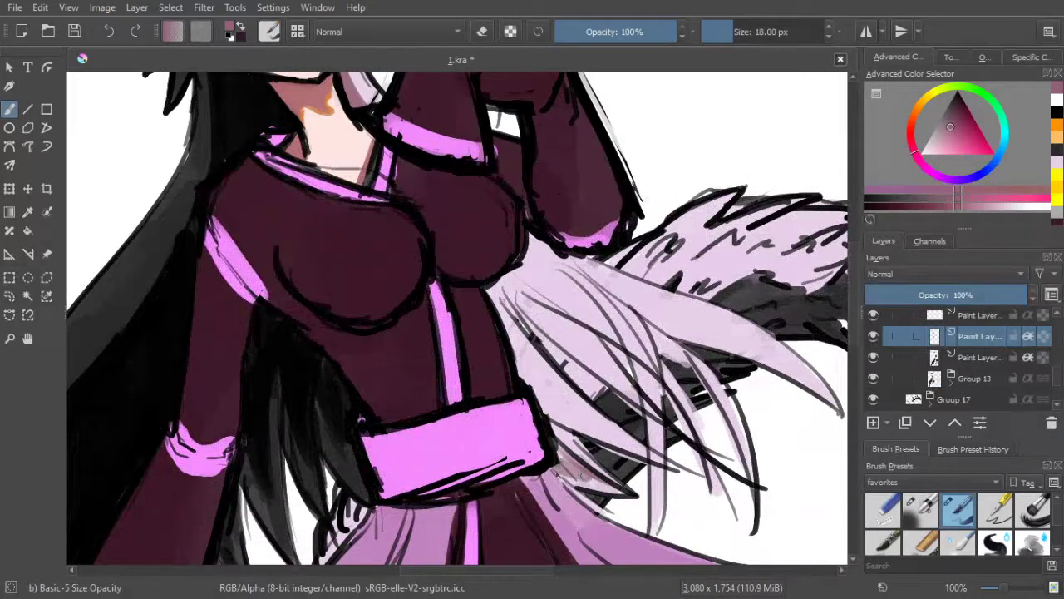
{"action": "mouse_move", "coordinate": [561, 453]}
{"action": "left_mouse_down"}
{"action": "mouse_move", "coordinate": [552, 430]}
{"action": "mouse_move", "coordinate": [597, 471]}
{"action": "left_mouse_up"}
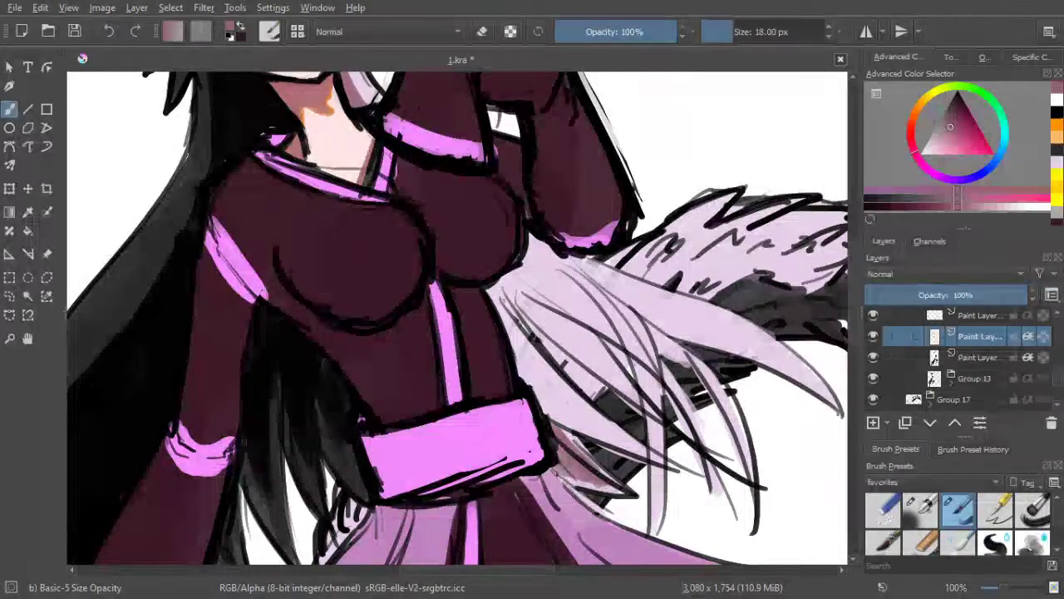
Shade the pale hair strand beside the waist in muted pink and erase the overspill near its tip
{"action": "mouse_move", "coordinate": [545, 411]}
{"action": "left_mouse_down"}
{"action": "mouse_move", "coordinate": [575, 423]}
{"action": "mouse_move", "coordinate": [540, 382]}
{"action": "mouse_move", "coordinate": [582, 415]}
{"action": "mouse_move", "coordinate": [492, 297]}
{"action": "mouse_move", "coordinate": [540, 373]}
{"action": "left_mouse_up"}
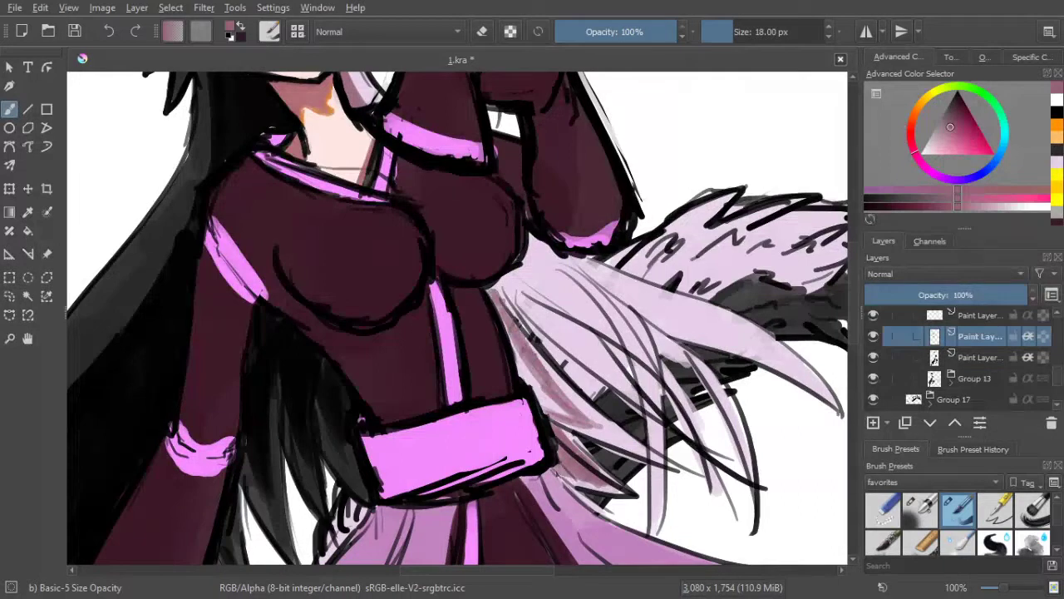
{"action": "left_click_drag", "start_coordinate": [576, 413], "coordinate": [539, 380]}
{"action": "mouse_move", "coordinate": [565, 414]}
{"action": "left_mouse_down"}
{"action": "mouse_move", "coordinate": [527, 366]}
{"action": "mouse_move", "coordinate": [537, 401]}
{"action": "left_mouse_up"}
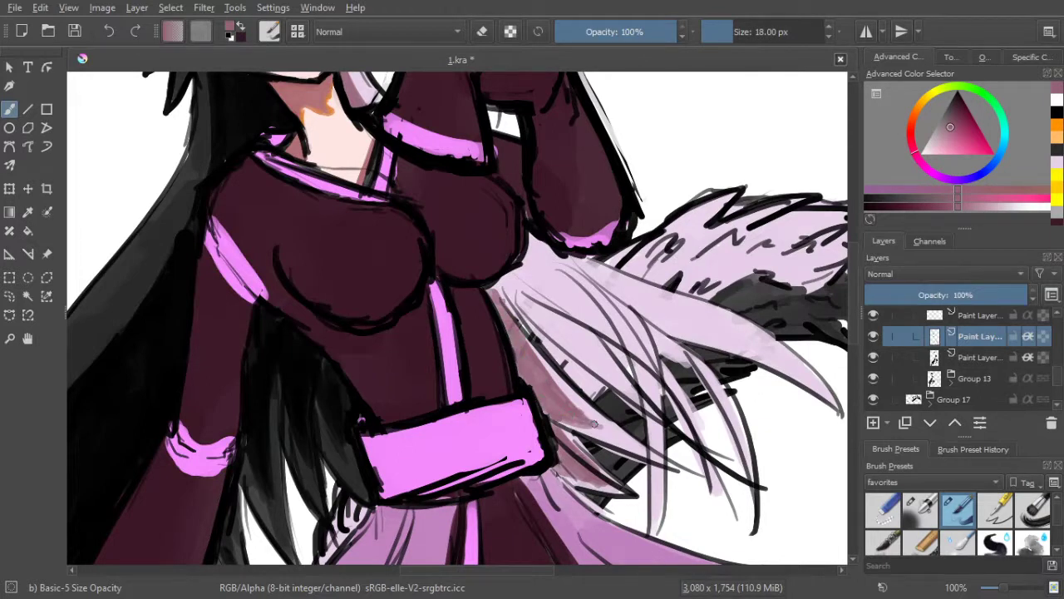
{"action": "key", "text": "e"}
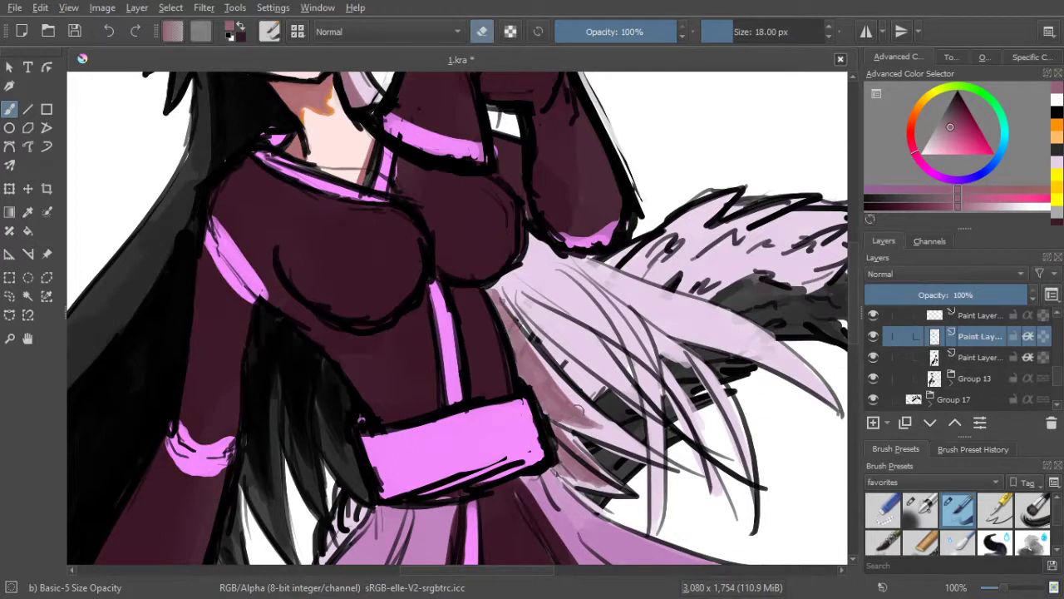
{"action": "mouse_move", "coordinate": [599, 421]}
{"action": "left_mouse_down"}
{"action": "mouse_move", "coordinate": [579, 399]}
{"action": "mouse_move", "coordinate": [612, 434]}
{"action": "mouse_move", "coordinate": [579, 430]}
{"action": "left_mouse_up"}
{"action": "left_click", "coordinate": [484, 32]}
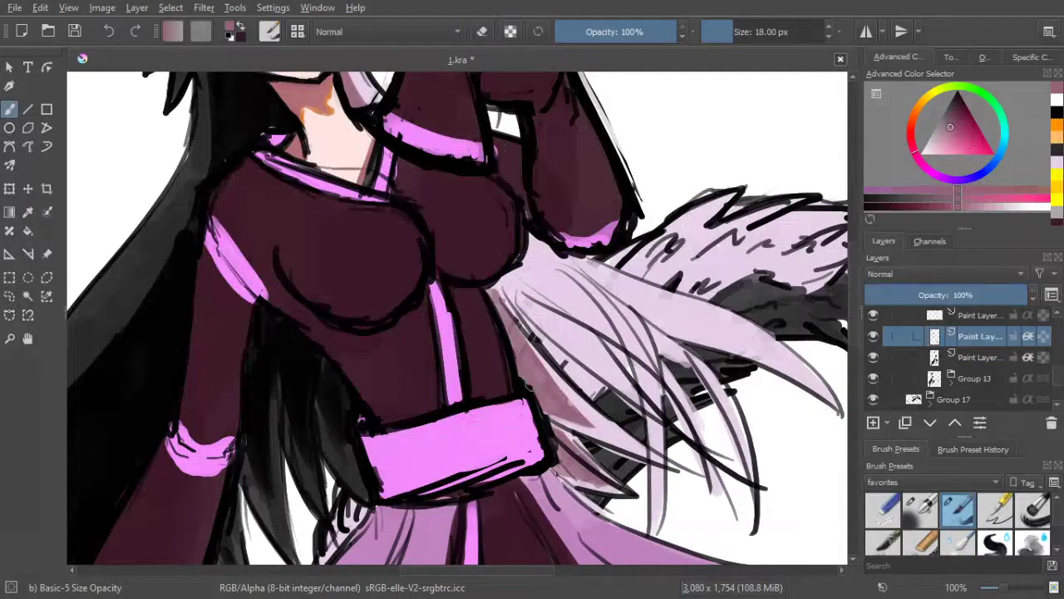
{"action": "left_click_drag", "start_coordinate": [550, 414], "coordinate": [561, 429]}
{"action": "left_click_drag", "start_coordinate": [539, 341], "coordinate": [534, 361]}
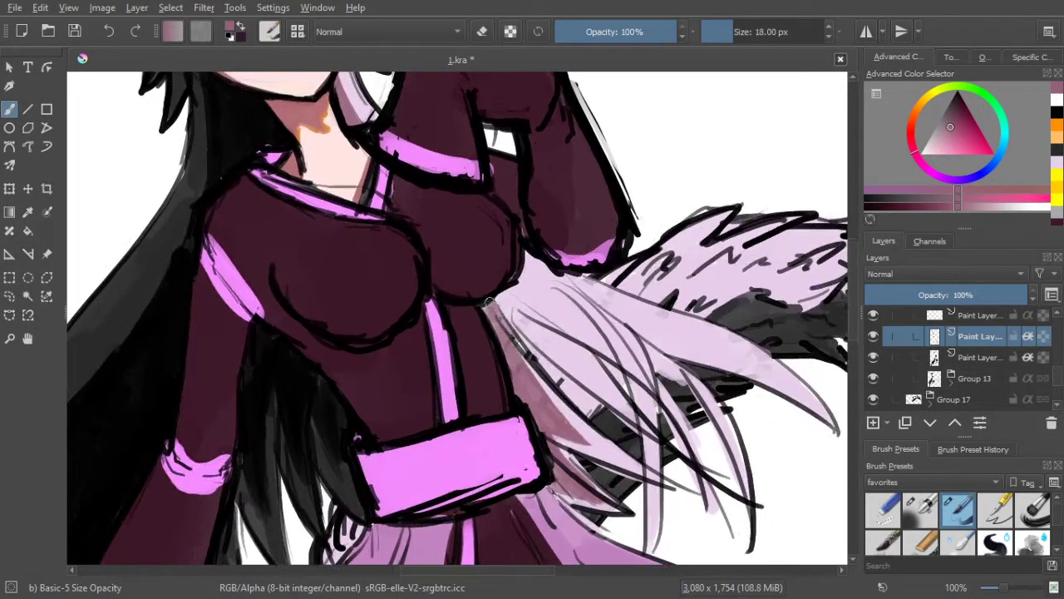
Shade the upper pale strands below the raised elbow and the underside of the long outer strand in muted pink
{"action": "left_click_drag", "start_coordinate": [509, 317], "coordinate": [599, 378]}
{"action": "mouse_move", "coordinate": [564, 344]}
{"action": "left_mouse_down"}
{"action": "mouse_move", "coordinate": [586, 364]}
{"action": "mouse_move", "coordinate": [570, 343]}
{"action": "mouse_move", "coordinate": [514, 316]}
{"action": "mouse_move", "coordinate": [549, 329]}
{"action": "left_mouse_up"}
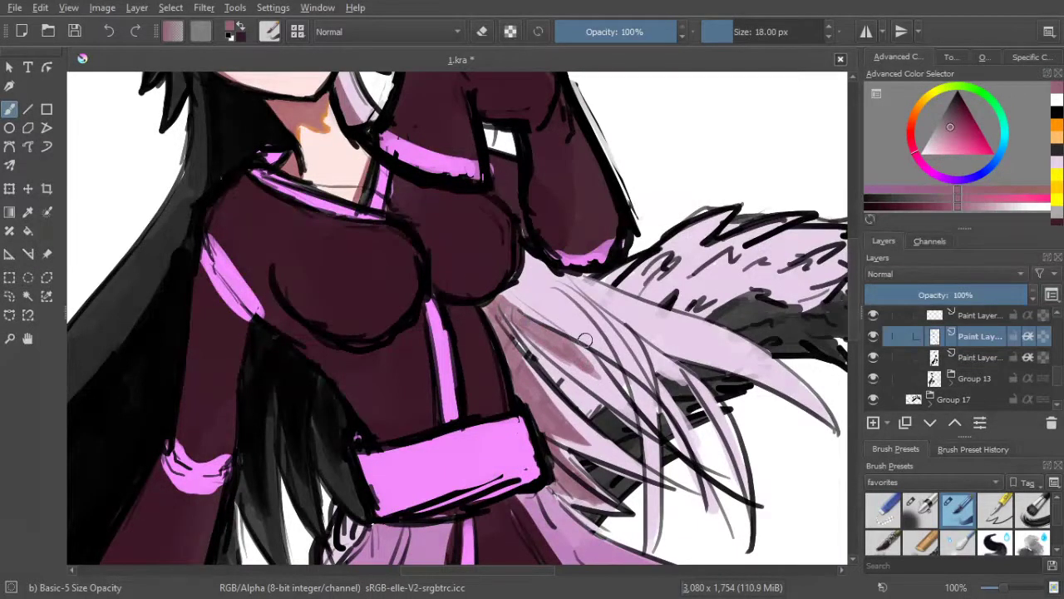
{"action": "left_click_drag", "start_coordinate": [541, 328], "coordinate": [523, 287]}
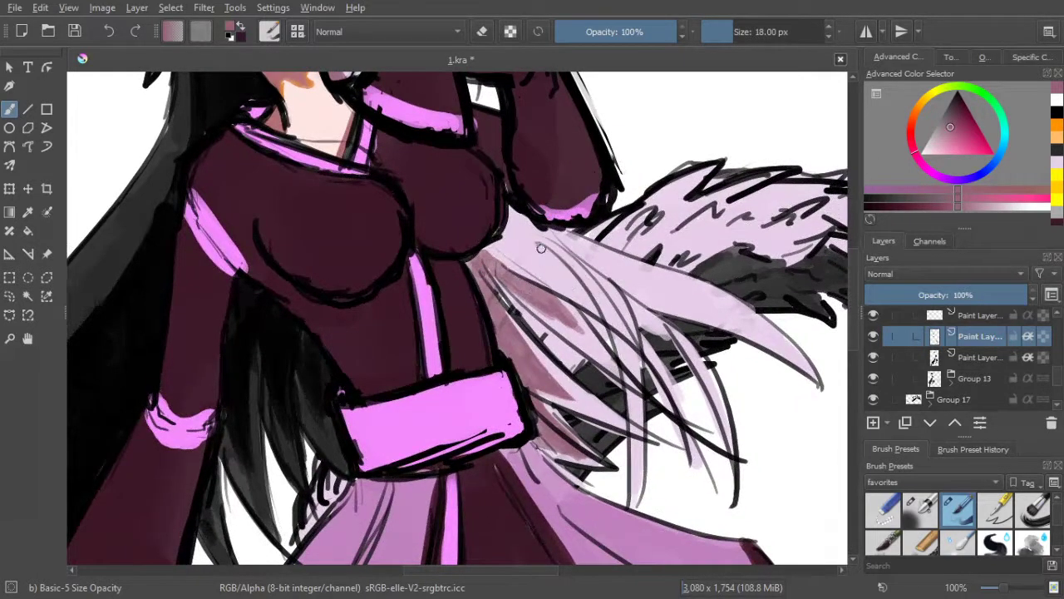
{"action": "left_click_drag", "start_coordinate": [539, 243], "coordinate": [582, 309]}
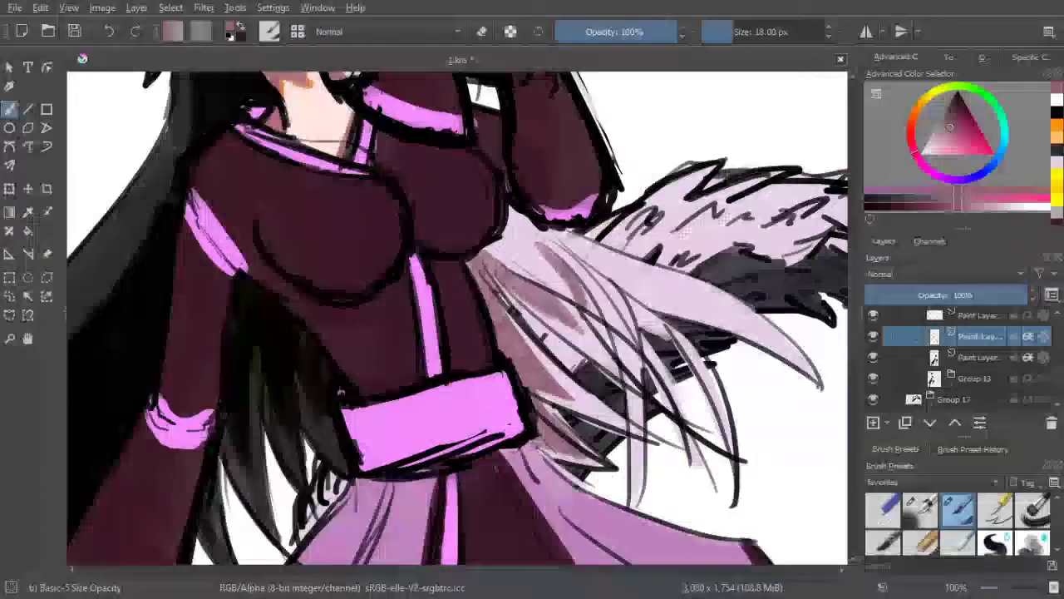
{"action": "mouse_move", "coordinate": [540, 244]}
{"action": "left_mouse_down"}
{"action": "mouse_move", "coordinate": [573, 292]}
{"action": "mouse_move", "coordinate": [584, 288]}
{"action": "left_mouse_up"}
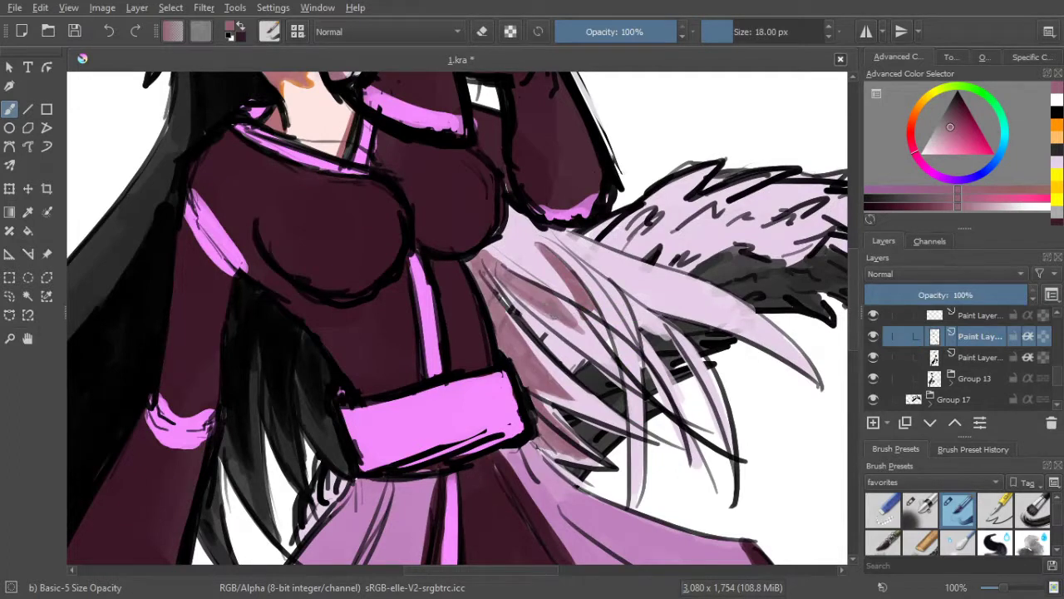
{"action": "mouse_move", "coordinate": [503, 262]}
{"action": "left_mouse_down"}
{"action": "mouse_move", "coordinate": [551, 288]}
{"action": "mouse_move", "coordinate": [526, 265]}
{"action": "mouse_move", "coordinate": [540, 260]}
{"action": "mouse_move", "coordinate": [522, 241]}
{"action": "mouse_move", "coordinate": [500, 263]}
{"action": "mouse_move", "coordinate": [496, 255]}
{"action": "mouse_move", "coordinate": [512, 254]}
{"action": "mouse_move", "coordinate": [500, 223]}
{"action": "left_mouse_up"}
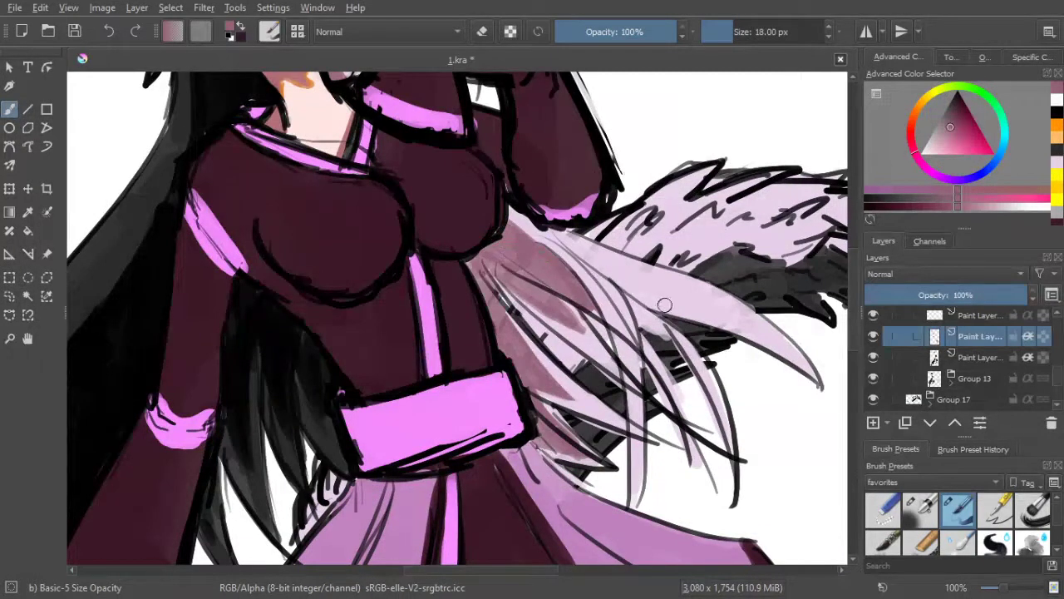
{"action": "mouse_move", "coordinate": [595, 271]}
{"action": "left_mouse_down"}
{"action": "mouse_move", "coordinate": [715, 323]}
{"action": "mouse_move", "coordinate": [657, 314]}
{"action": "mouse_move", "coordinate": [707, 314]}
{"action": "mouse_move", "coordinate": [726, 337]}
{"action": "left_mouse_up"}
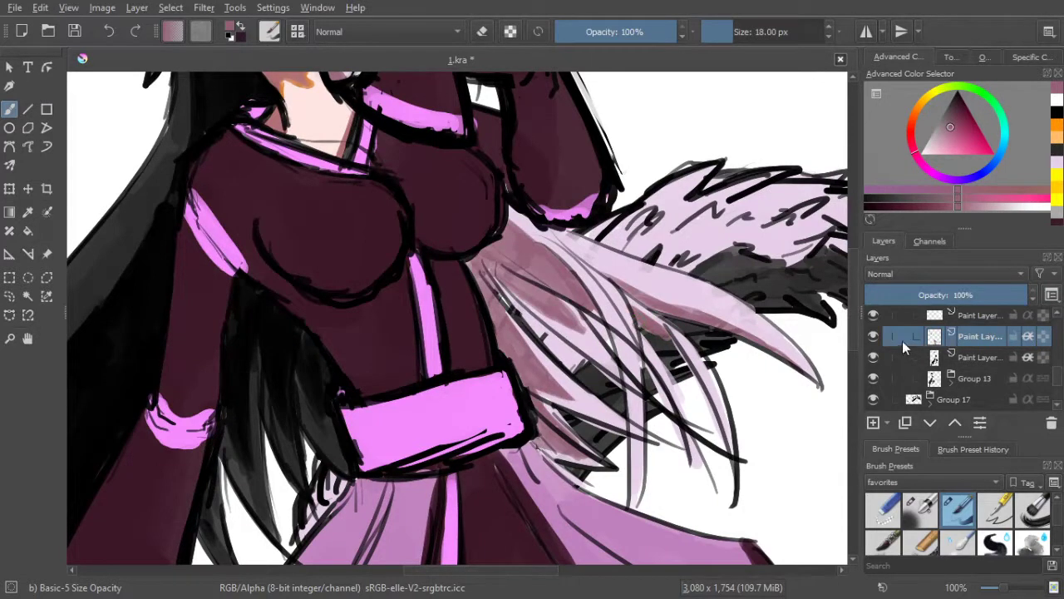
Select the lower paint layer in Group 13, sample the pale hair color and paint along the long outer strand's upper edge
{"action": "left_click", "coordinate": [969, 358]}
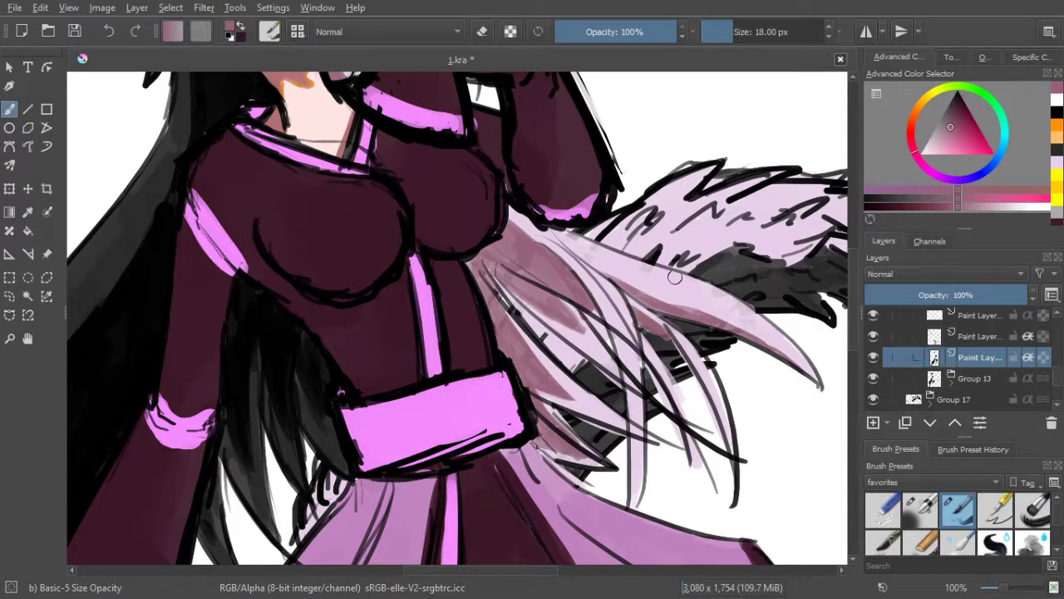
{"action": "left_click", "coordinate": [969, 336]}
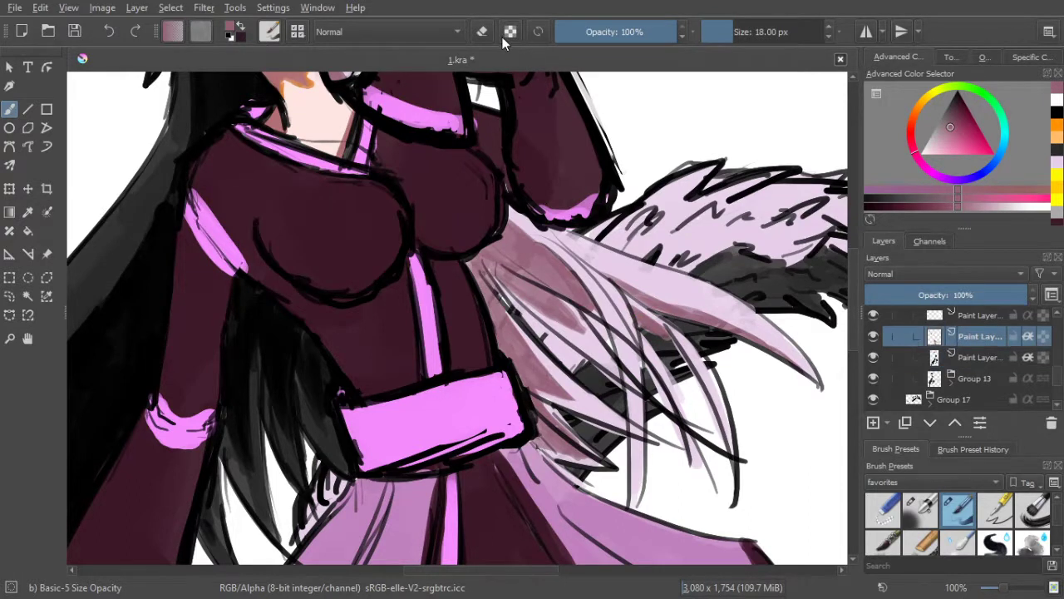
{"action": "left_click", "coordinate": [482, 31]}
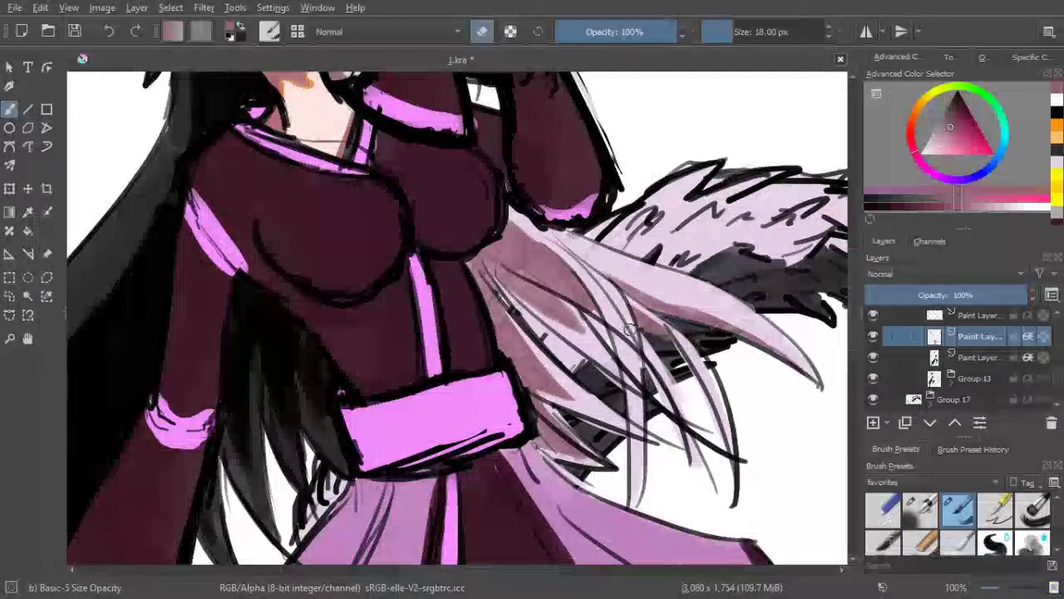
{"action": "left_click", "coordinate": [974, 359]}
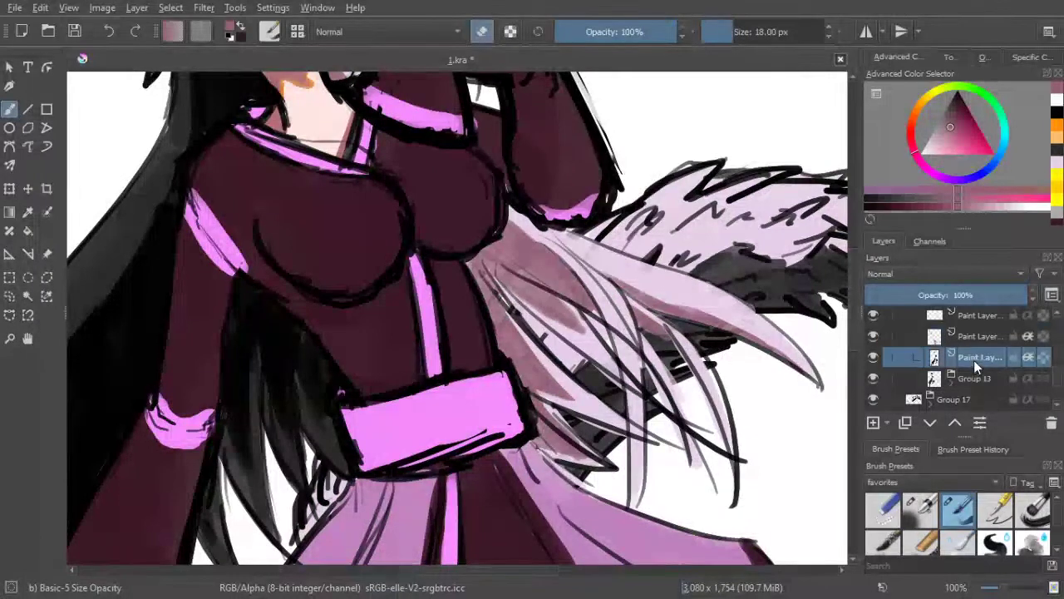
{"action": "left_click", "coordinate": [950, 382]}
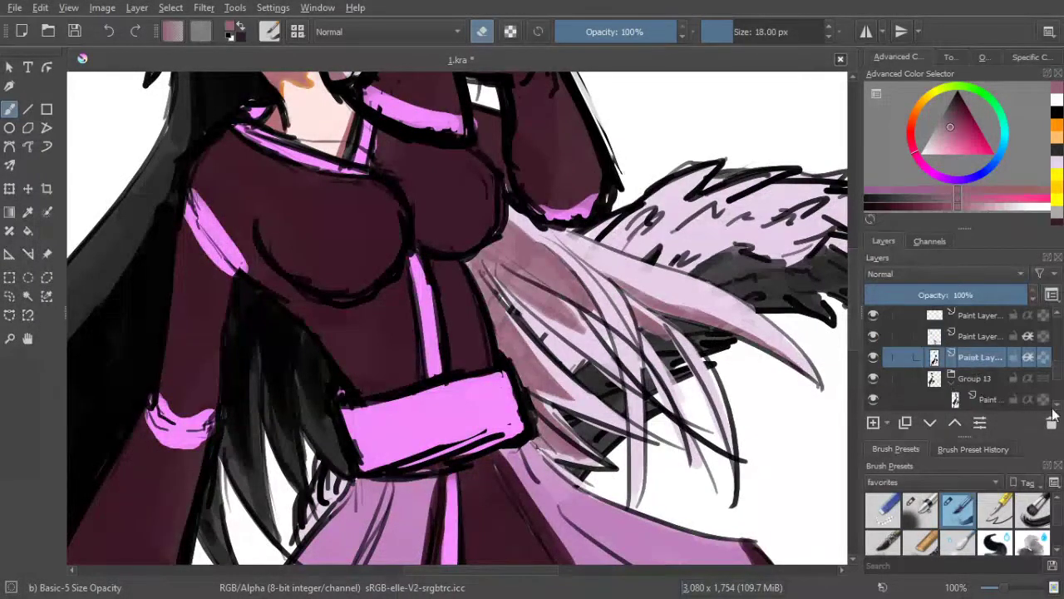
{"action": "left_click", "coordinate": [1056, 405]}
{"action": "left_click", "coordinate": [991, 400]}
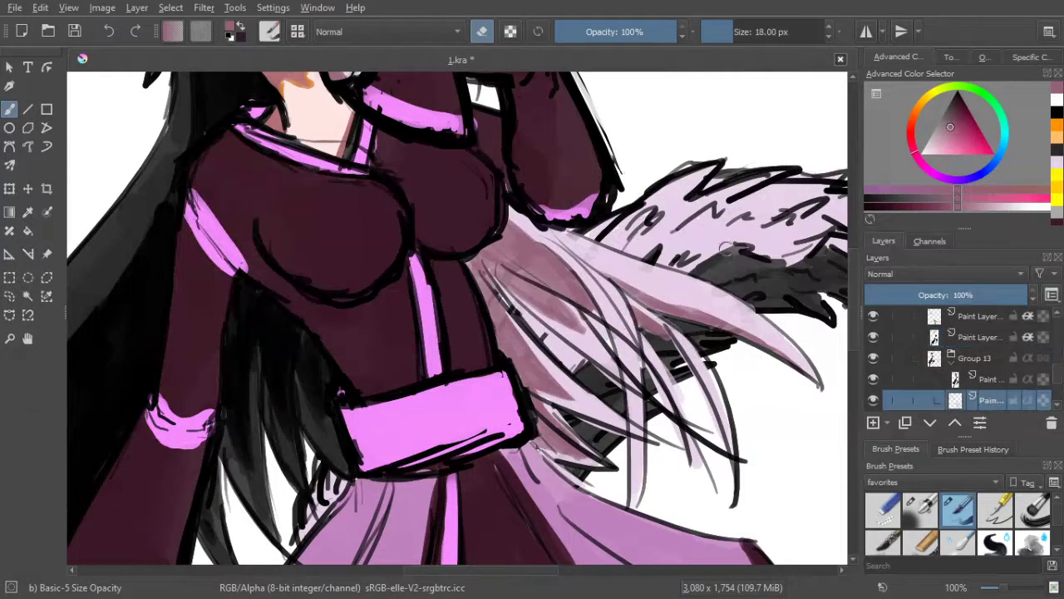
{"action": "left_click", "coordinate": [674, 287], "text": "ctrl"}
{"action": "left_click_drag", "start_coordinate": [598, 246], "coordinate": [658, 274]}
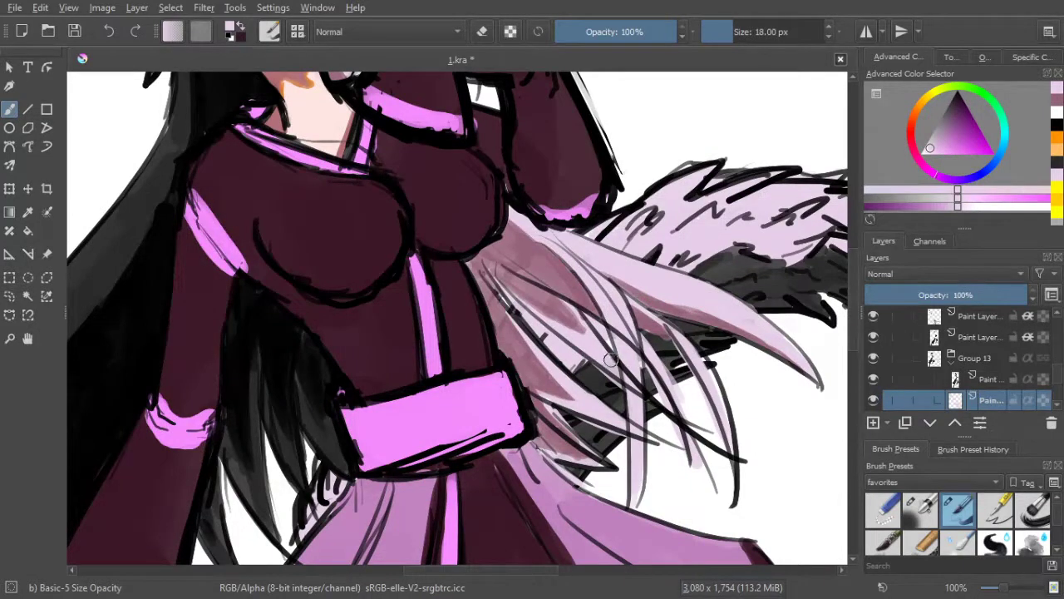
Examine the shaded pale hair against the whole character
{"action": "scroll", "coordinate": [572, 310], "scroll_direction": "down", "scroll_amount": 2}
{"action": "scroll", "coordinate": [570, 299], "scroll_direction": "up", "scroll_amount": 1}
{"action": "scroll", "coordinate": [566, 295], "scroll_direction": "down", "scroll_amount": 2}
{"action": "scroll", "coordinate": [727, 245], "scroll_direction": "up", "scroll_amount": 2}
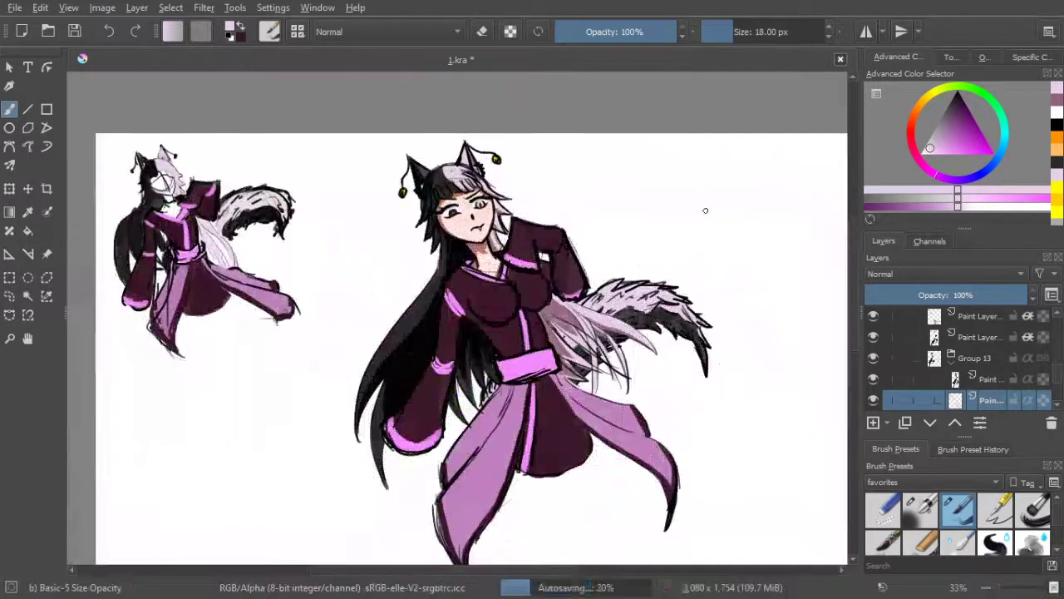
{"action": "scroll", "coordinate": [593, 275], "scroll_direction": "up", "scroll_amount": 1}
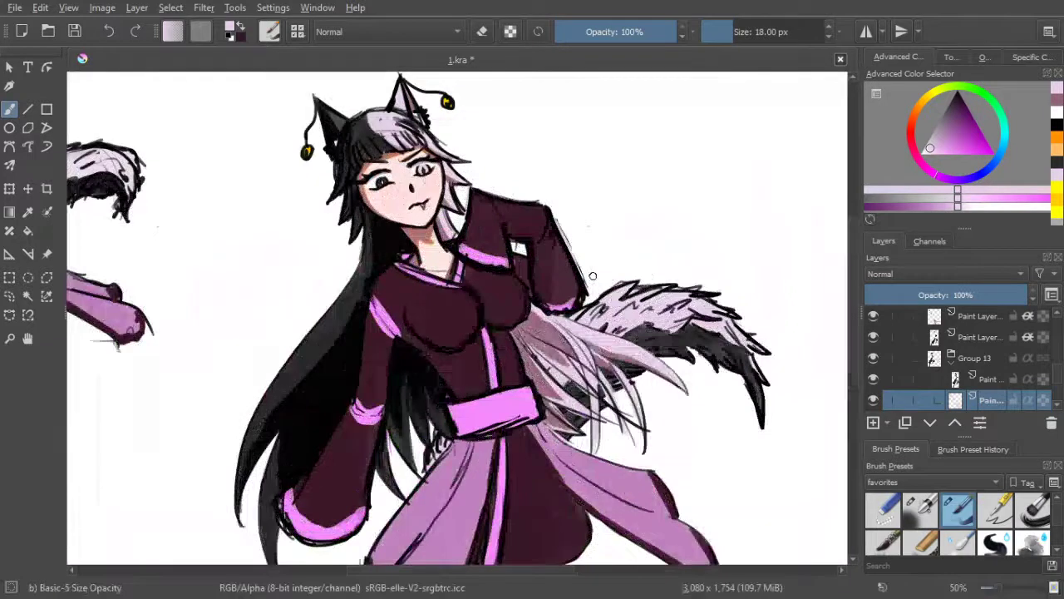
{"action": "scroll", "coordinate": [592, 276], "scroll_direction": "down", "scroll_amount": 1}
{"action": "scroll", "coordinate": [593, 274], "scroll_direction": "down", "scroll_amount": 1}
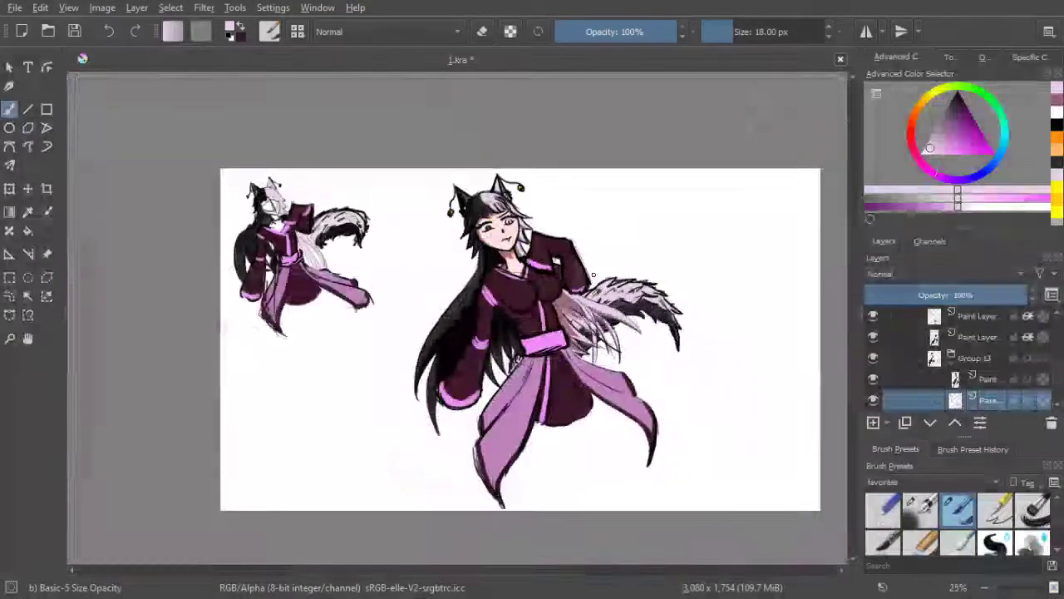
{"action": "scroll", "coordinate": [592, 275], "scroll_direction": "up", "scroll_amount": 4}
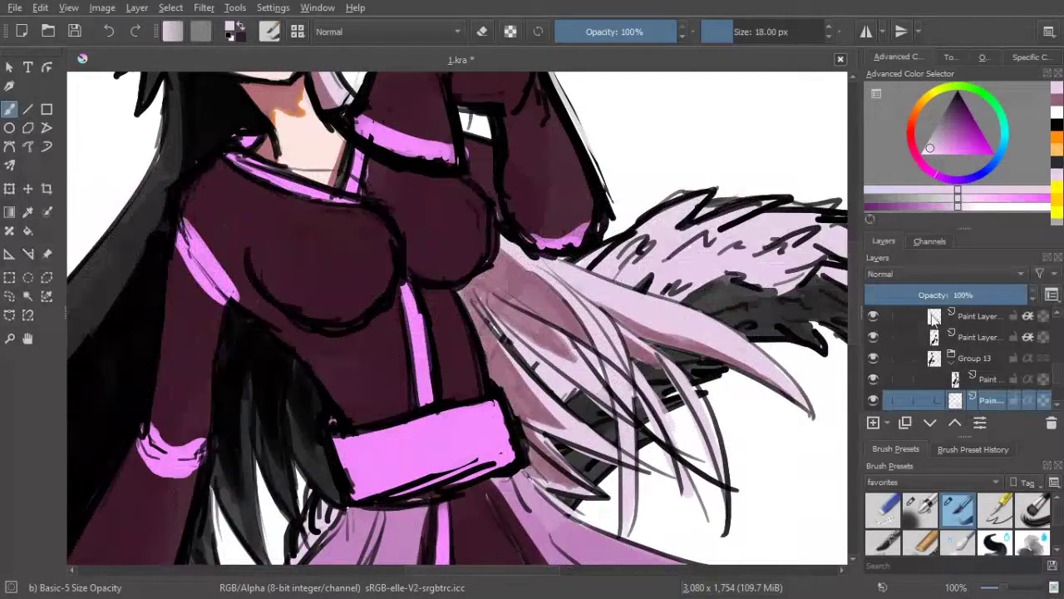
Find the line art layer of the long pale hair by toggling layer visibility and select Paint Layer 6
{"action": "scroll", "coordinate": [1000, 335], "scroll_direction": "down", "scroll_amount": 3}
{"action": "scroll", "coordinate": [968, 347], "scroll_direction": "up", "scroll_amount": 3}
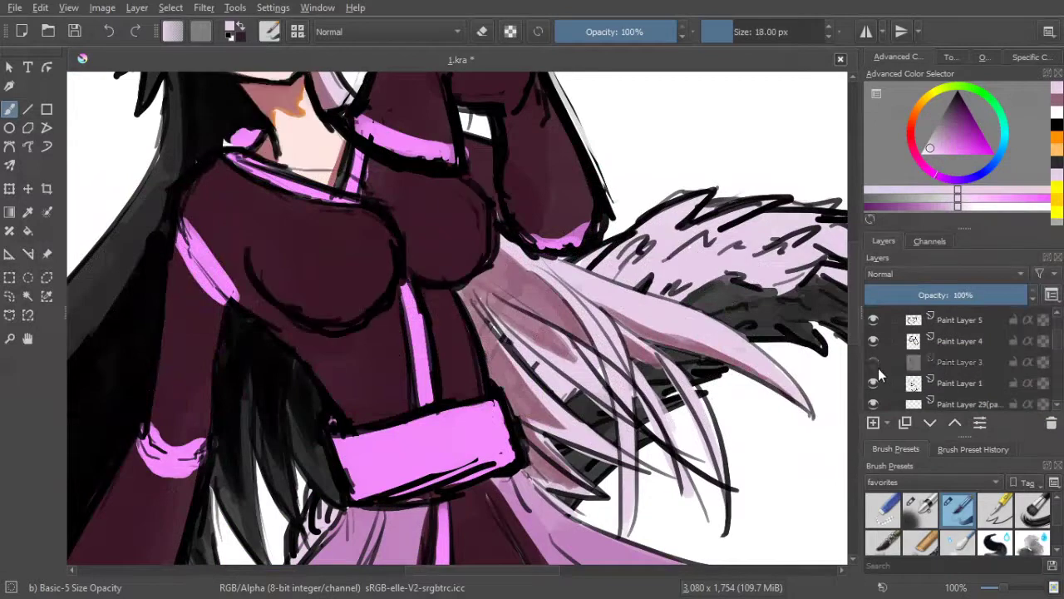
{"action": "left_click", "coordinate": [874, 342]}
{"action": "left_click", "coordinate": [874, 342]}
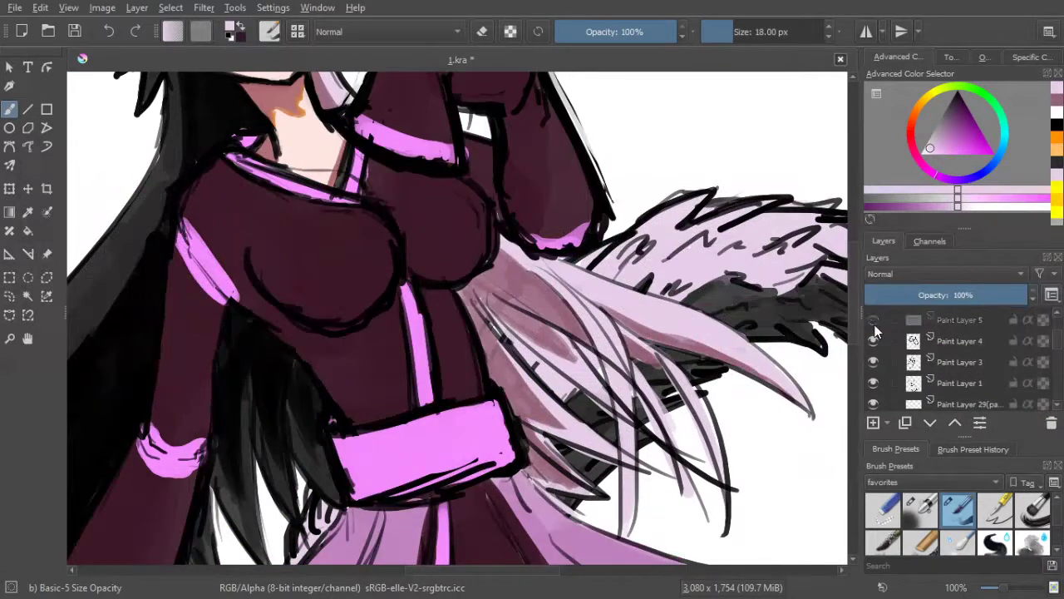
{"action": "scroll", "coordinate": [879, 362], "scroll_direction": "up", "scroll_amount": 2}
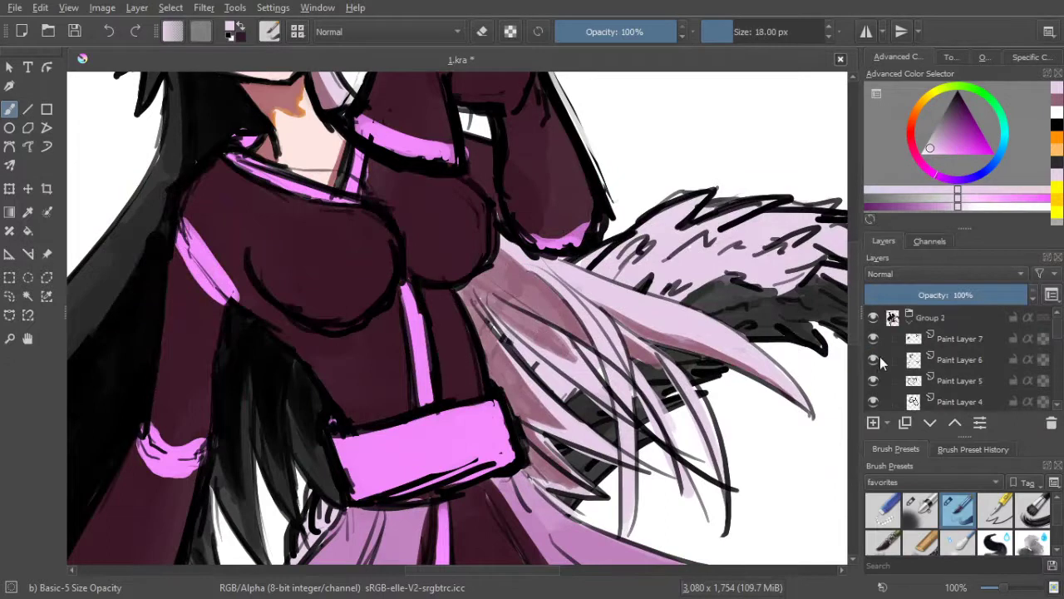
{"action": "left_click", "coordinate": [876, 361]}
{"action": "left_click", "coordinate": [877, 363]}
{"action": "left_click", "coordinate": [874, 360]}
{"action": "left_click", "coordinate": [874, 360]}
{"action": "left_click", "coordinate": [926, 359]}
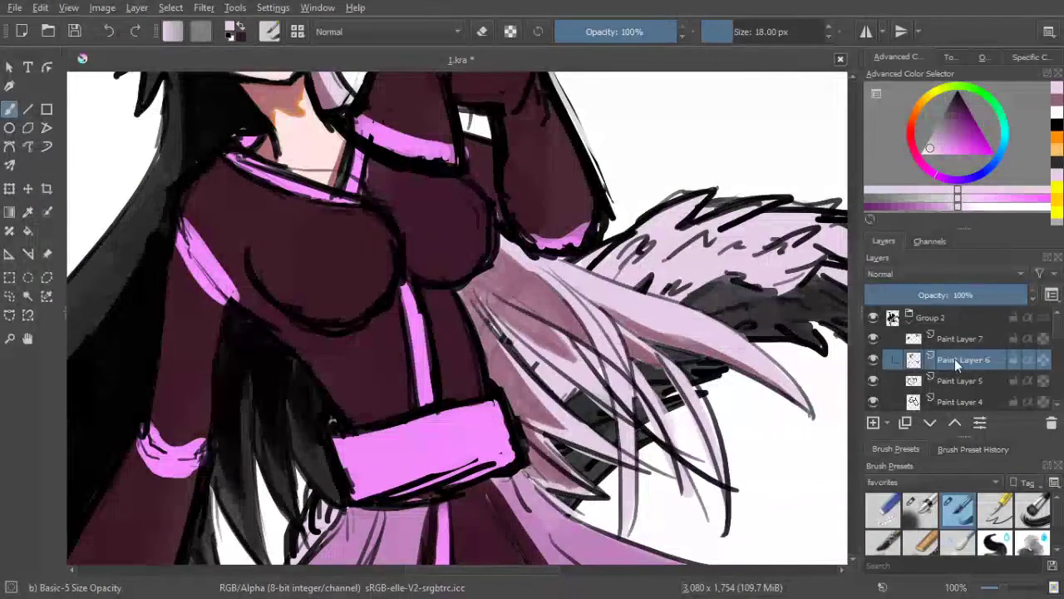
Erase the overlapping sketch lines inside the long pale hair strands on Paint Layer 6, reducing the eraser to 14 px
{"action": "left_click", "coordinate": [482, 32]}
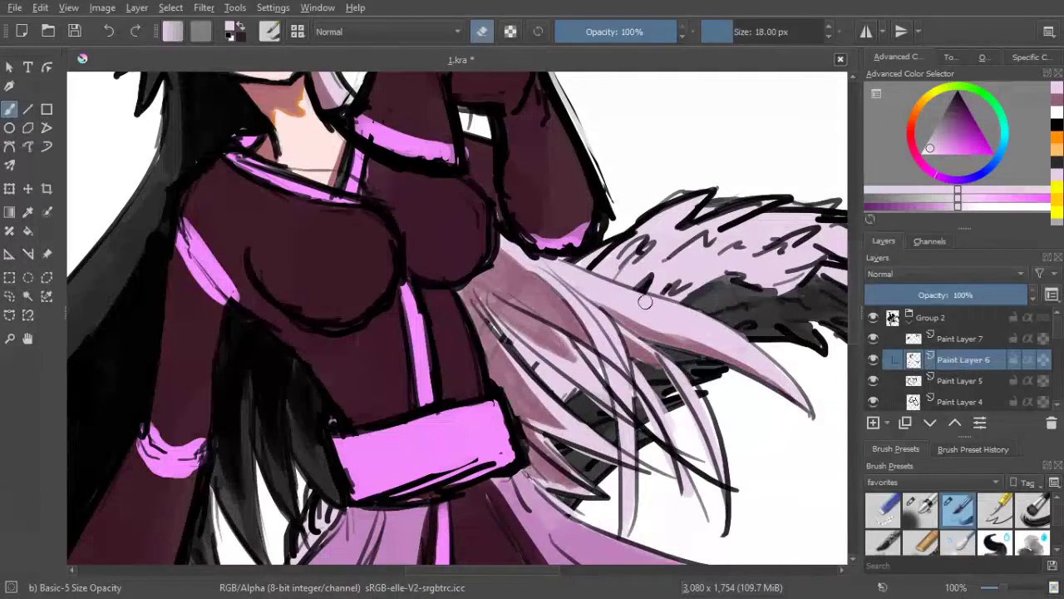
{"action": "left_click_drag", "start_coordinate": [684, 355], "coordinate": [674, 308]}
{"action": "left_click_drag", "start_coordinate": [596, 345], "coordinate": [619, 360]}
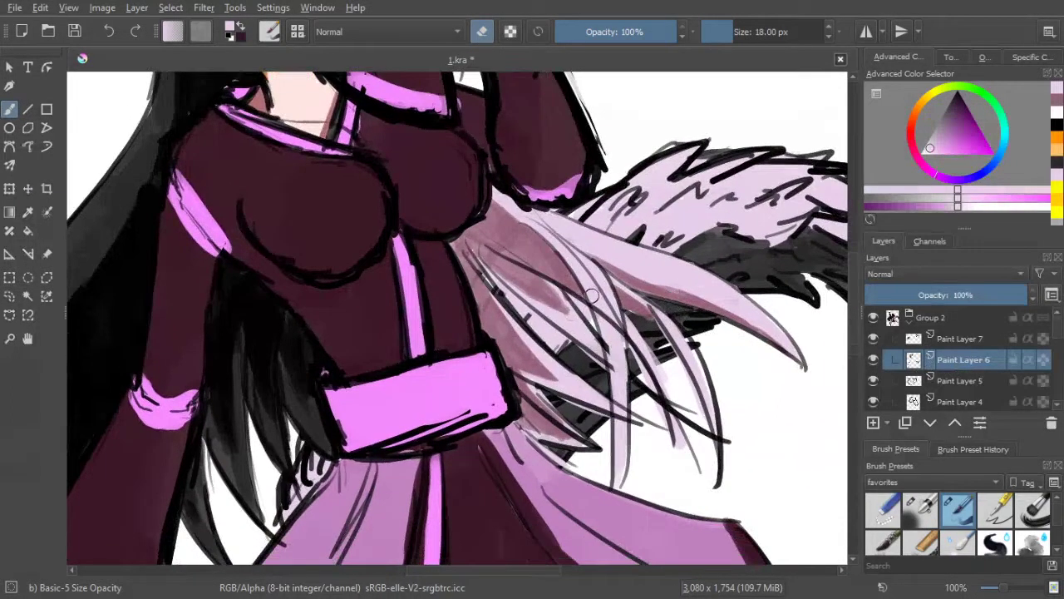
{"action": "key", "text": "bracketleft"}
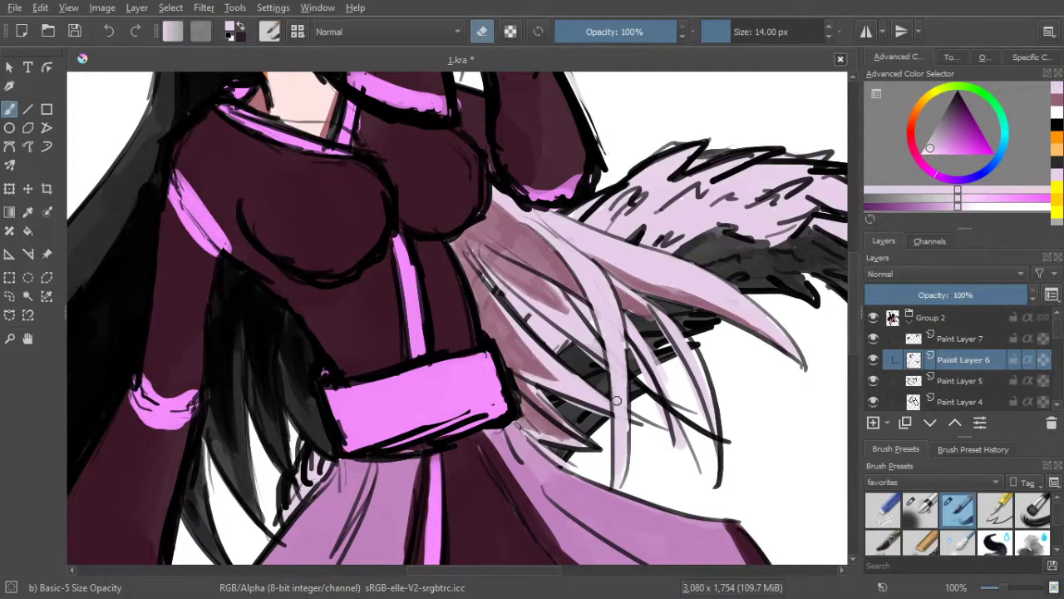
{"action": "left_click_drag", "start_coordinate": [570, 283], "coordinate": [577, 301]}
{"action": "scroll", "coordinate": [593, 325], "scroll_direction": "down", "scroll_amount": 6}
{"action": "scroll", "coordinate": [649, 312], "scroll_direction": "up", "scroll_amount": 2}
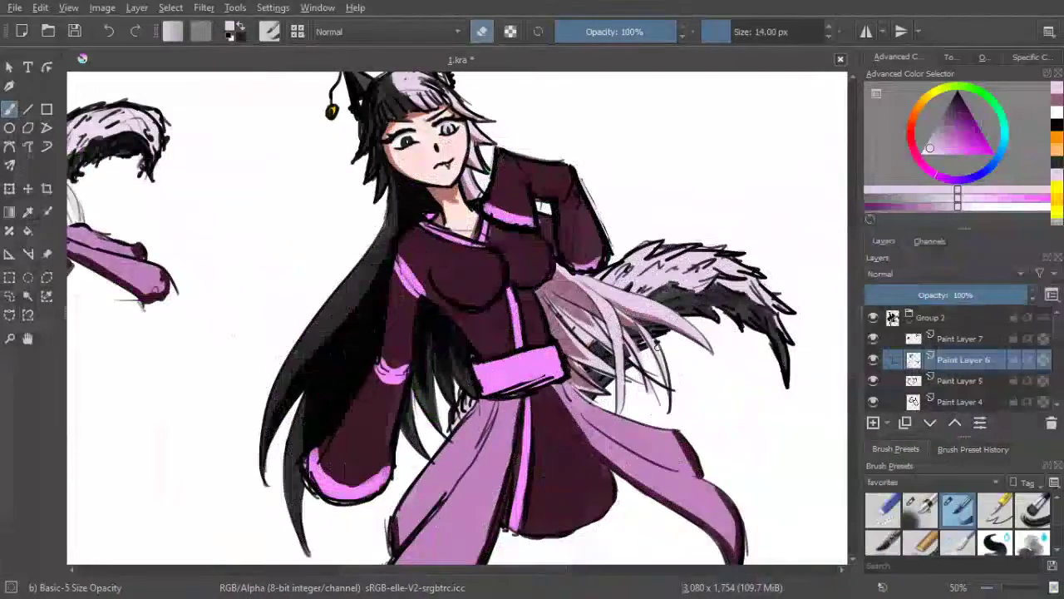
Examine the shaded hair, ears and face up close and against the whole character
{"action": "scroll", "coordinate": [648, 312], "scroll_direction": "up", "scroll_amount": 1}
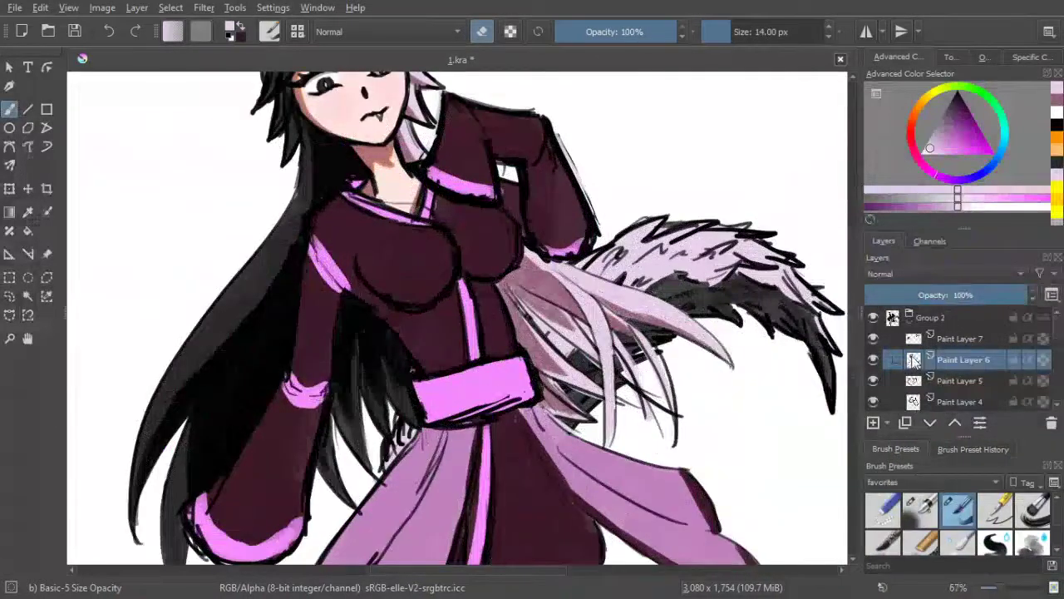
{"action": "scroll", "coordinate": [675, 304], "scroll_direction": "down", "scroll_amount": 2}
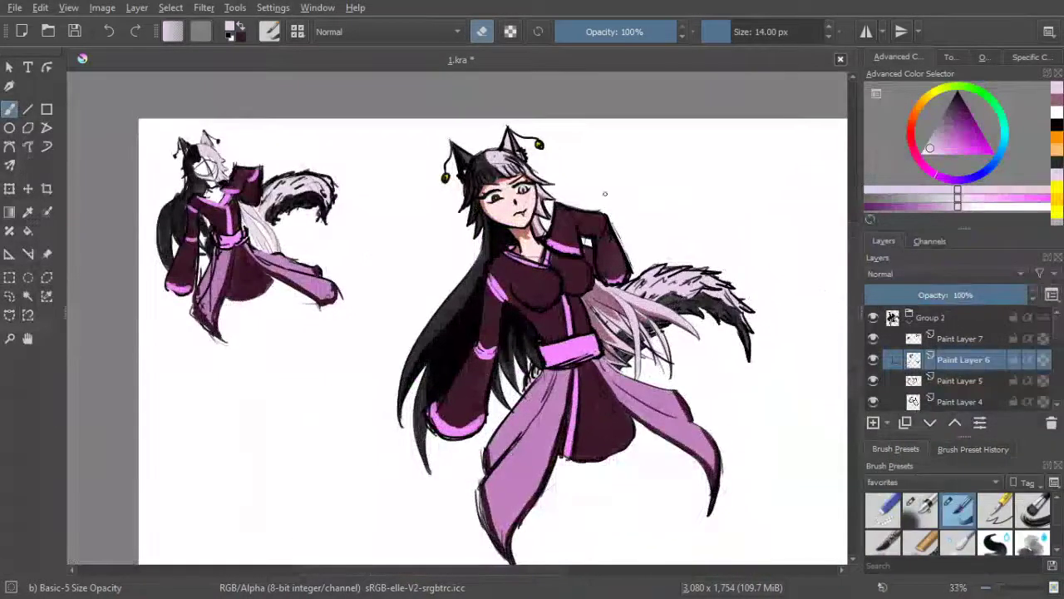
{"action": "scroll", "coordinate": [503, 154], "scroll_direction": "up", "scroll_amount": 3}
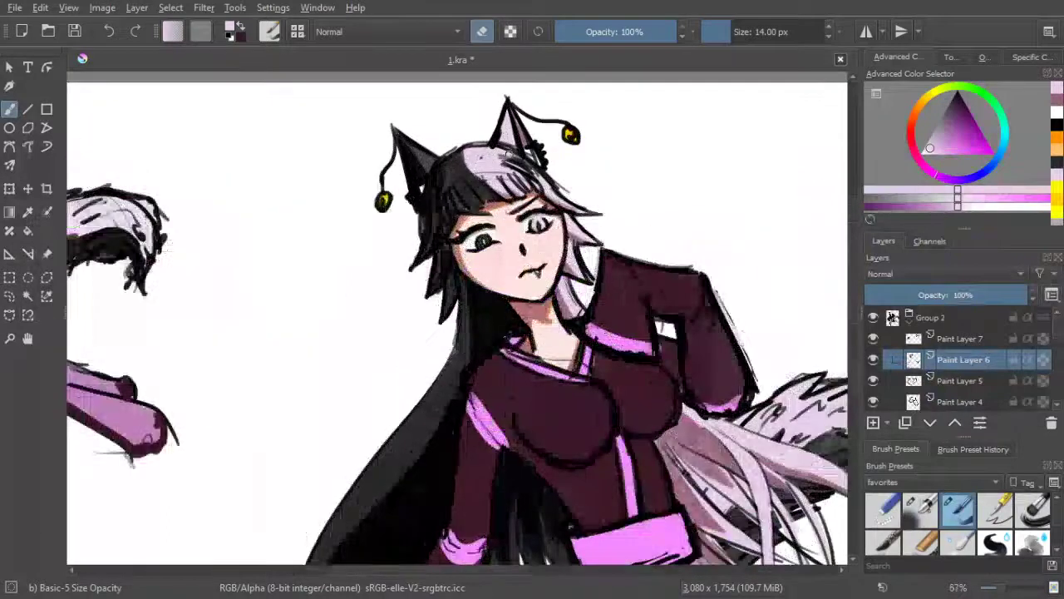
{"action": "scroll", "coordinate": [503, 154], "scroll_direction": "down", "scroll_amount": 2}
{"action": "scroll", "coordinate": [503, 154], "scroll_direction": "down", "scroll_amount": 2}
{"action": "scroll", "coordinate": [494, 164], "scroll_direction": "up", "scroll_amount": 2}
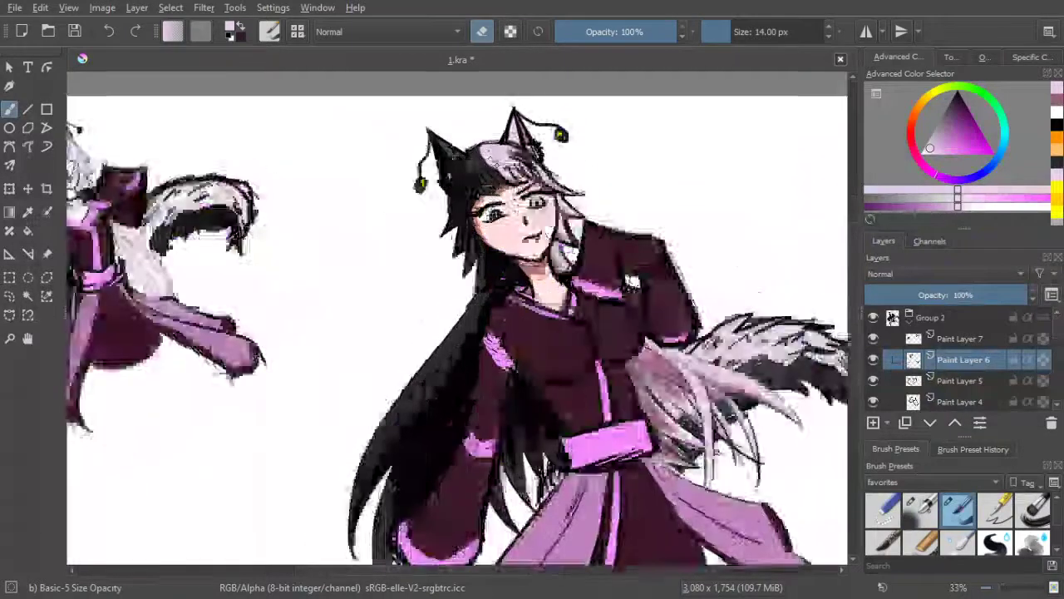
{"action": "scroll", "coordinate": [495, 163], "scroll_direction": "down", "scroll_amount": 1}
{"action": "scroll", "coordinate": [532, 133], "scroll_direction": "up", "scroll_amount": 3}
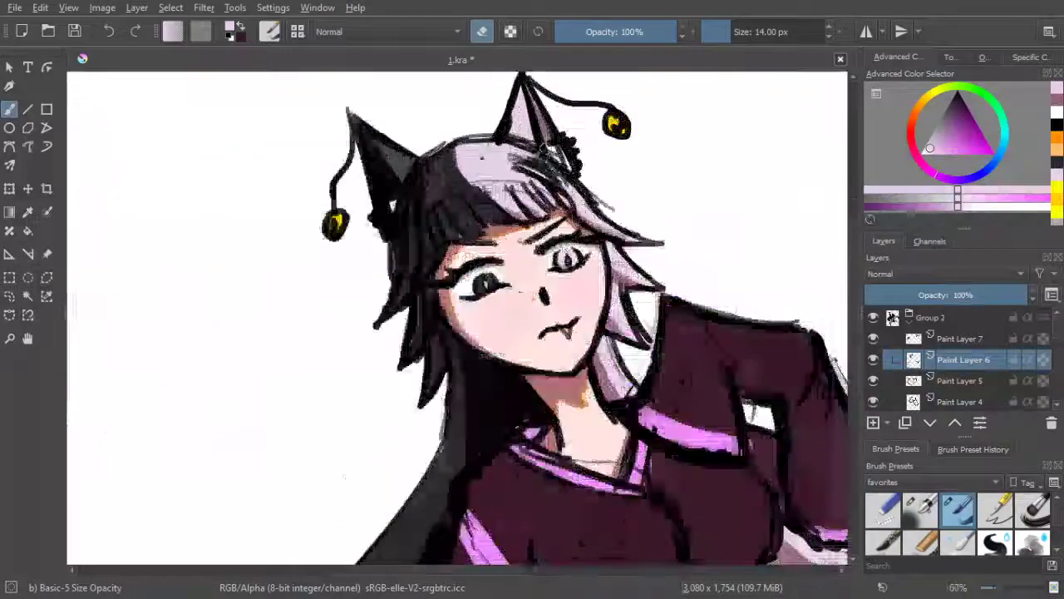
{"action": "scroll", "coordinate": [567, 109], "scroll_direction": "down", "scroll_amount": 1}
{"action": "scroll", "coordinate": [457, 183], "scroll_direction": "up", "scroll_amount": 1}
{"action": "scroll", "coordinate": [463, 181], "scroll_direction": "down", "scroll_amount": 1}
{"action": "scroll", "coordinate": [486, 156], "scroll_direction": "up", "scroll_amount": 1}
{"action": "scroll", "coordinate": [486, 156], "scroll_direction": "down", "scroll_amount": 1}
{"action": "scroll", "coordinate": [550, 200], "scroll_direction": "up", "scroll_amount": 1}
{"action": "scroll", "coordinate": [550, 199], "scroll_direction": "down", "scroll_amount": 1}
{"action": "scroll", "coordinate": [492, 120], "scroll_direction": "up", "scroll_amount": 1}
{"action": "scroll", "coordinate": [492, 121], "scroll_direction": "down", "scroll_amount": 3}
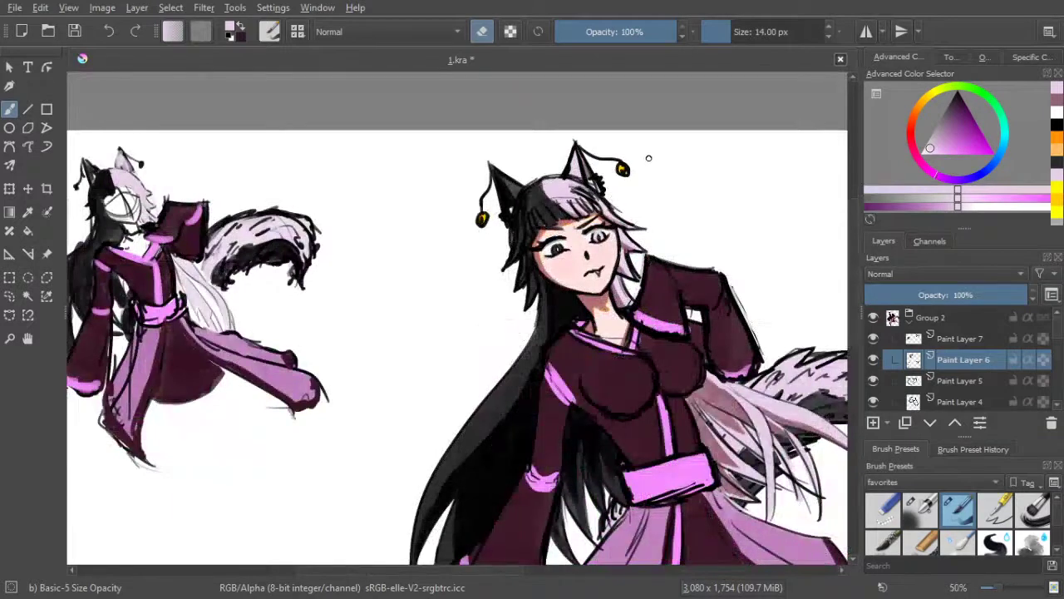
{"action": "scroll", "coordinate": [657, 185], "scroll_direction": "up", "scroll_amount": 1}
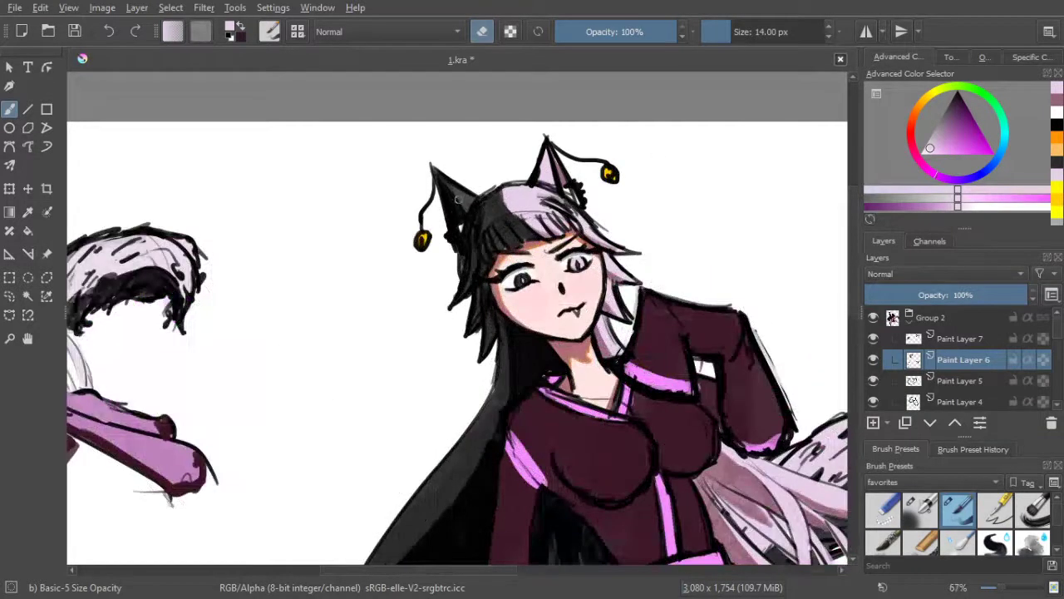
{"action": "scroll", "coordinate": [655, 163], "scroll_direction": "down", "scroll_amount": 2}
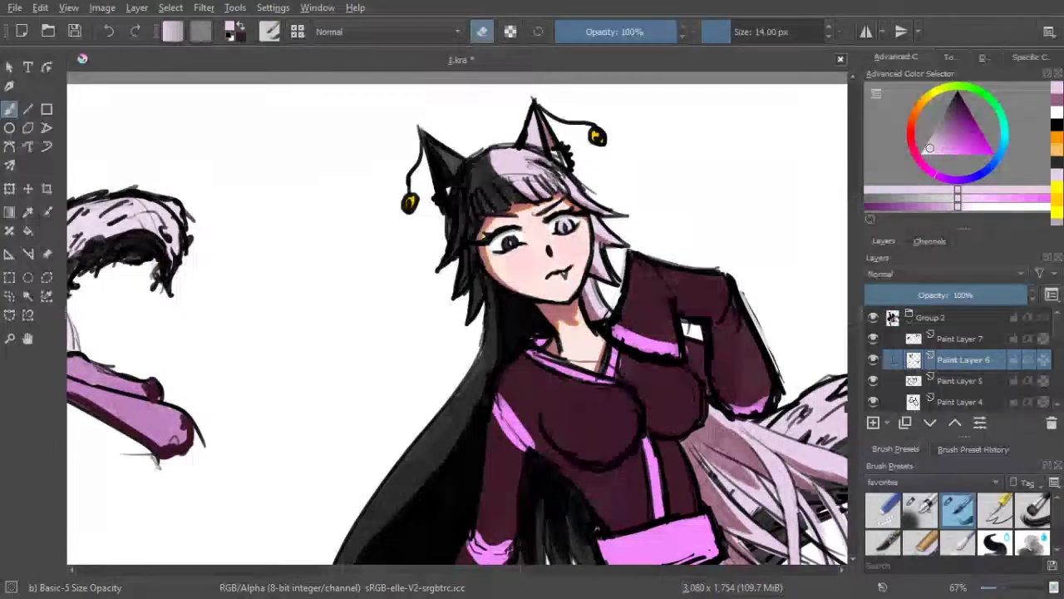
{"action": "left_click_drag", "start_coordinate": [552, 174], "coordinate": [562, 183]}
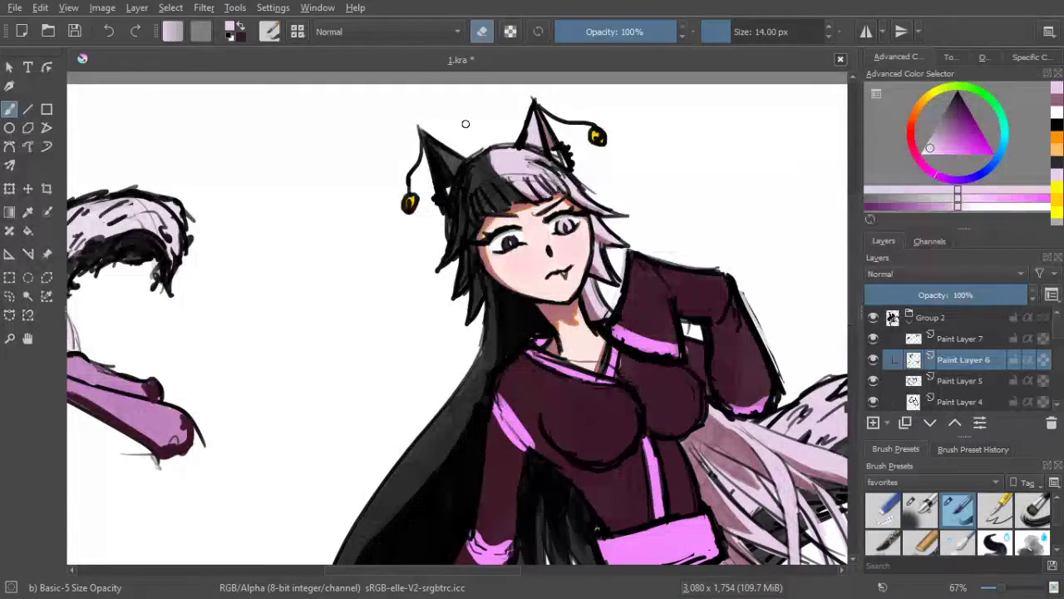
{"action": "scroll", "coordinate": [630, 244], "scroll_direction": "down", "scroll_amount": 2}
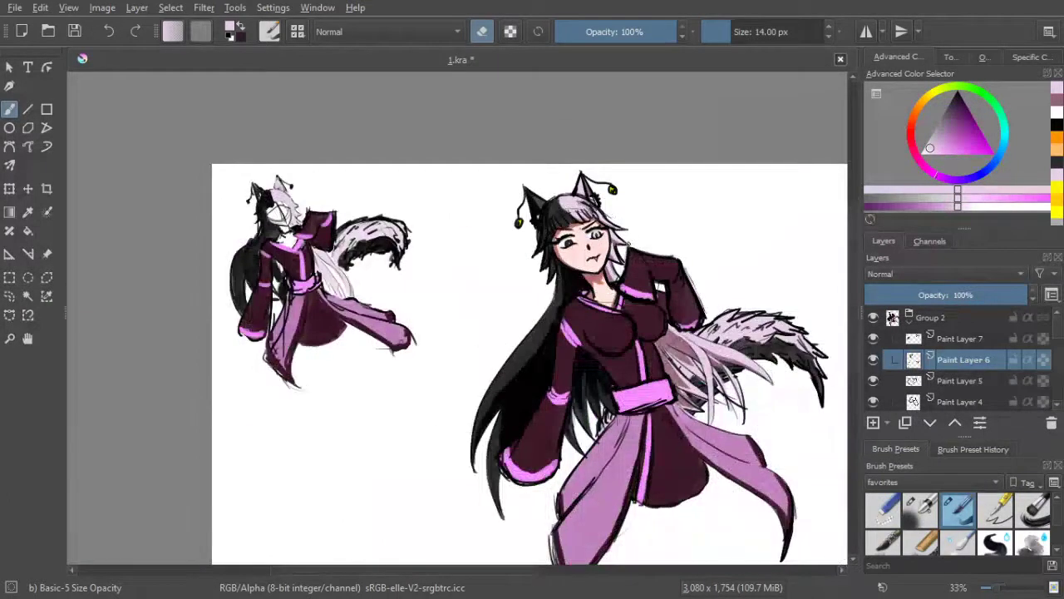
{"action": "left_click_drag", "start_coordinate": [638, 247], "coordinate": [607, 218]}
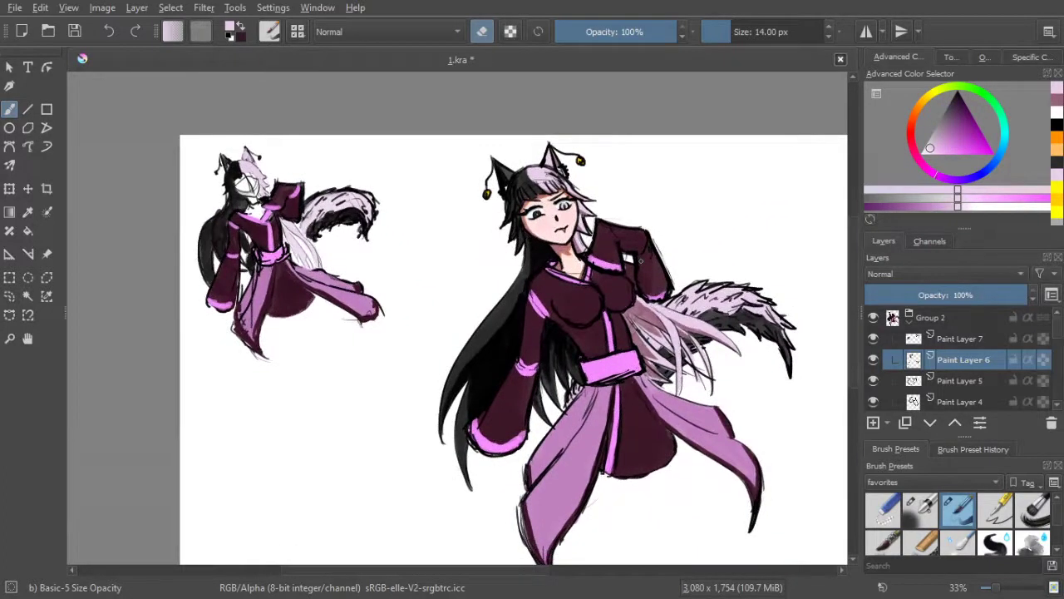
{"action": "scroll", "coordinate": [640, 260], "scroll_direction": "up", "scroll_amount": 1}
{"action": "left_click_drag", "start_coordinate": [709, 307], "coordinate": [684, 306]}
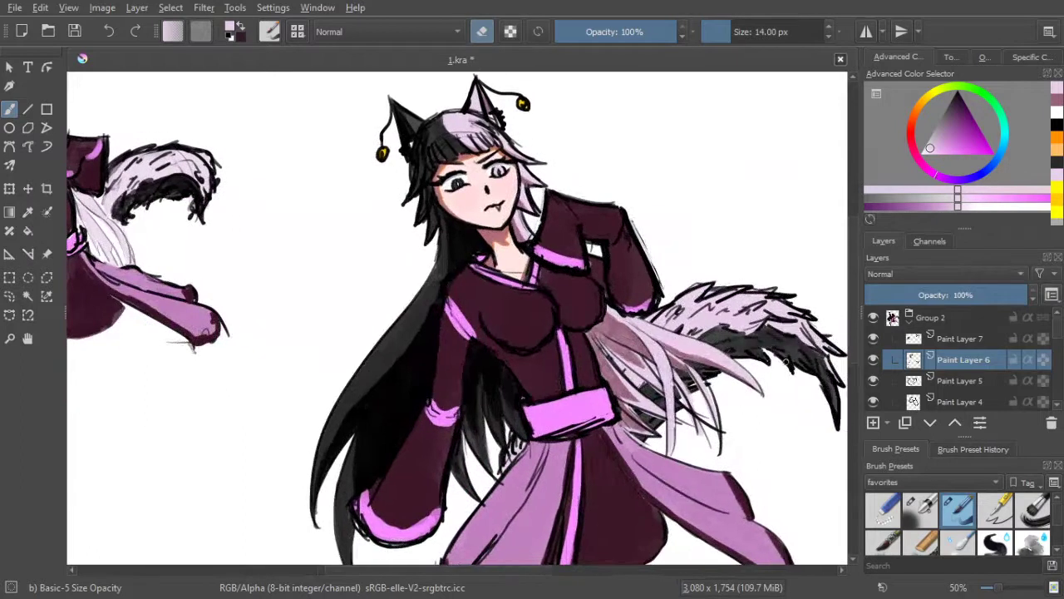
{"action": "left_click_drag", "start_coordinate": [728, 377], "coordinate": [732, 317]}
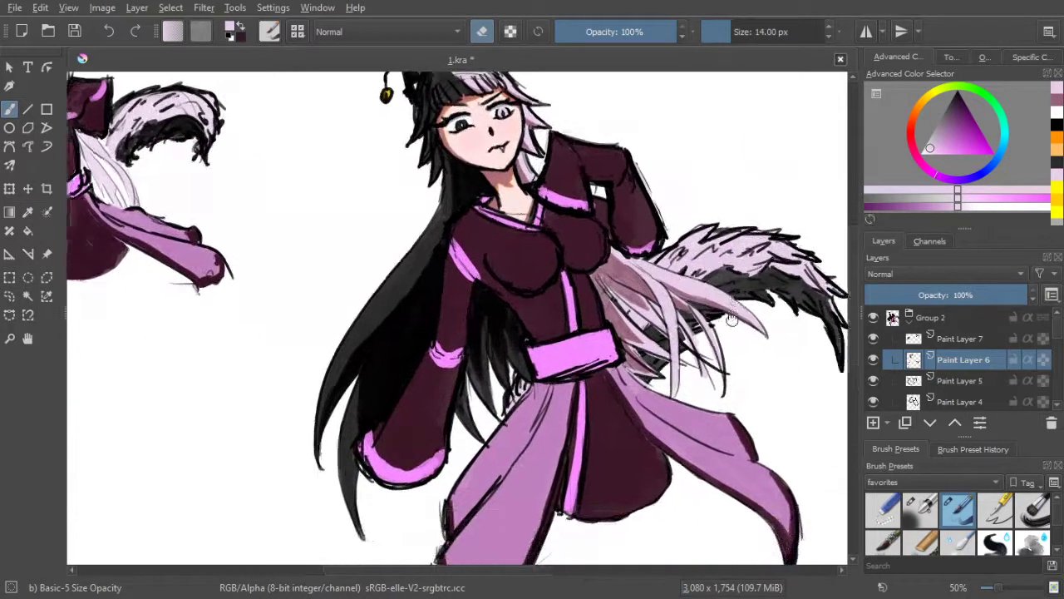
Identify the pasted Paint Layer 29 in Group 2 by toggling its visibility and add a new paint layer above it
{"action": "left_click", "coordinate": [948, 337]}
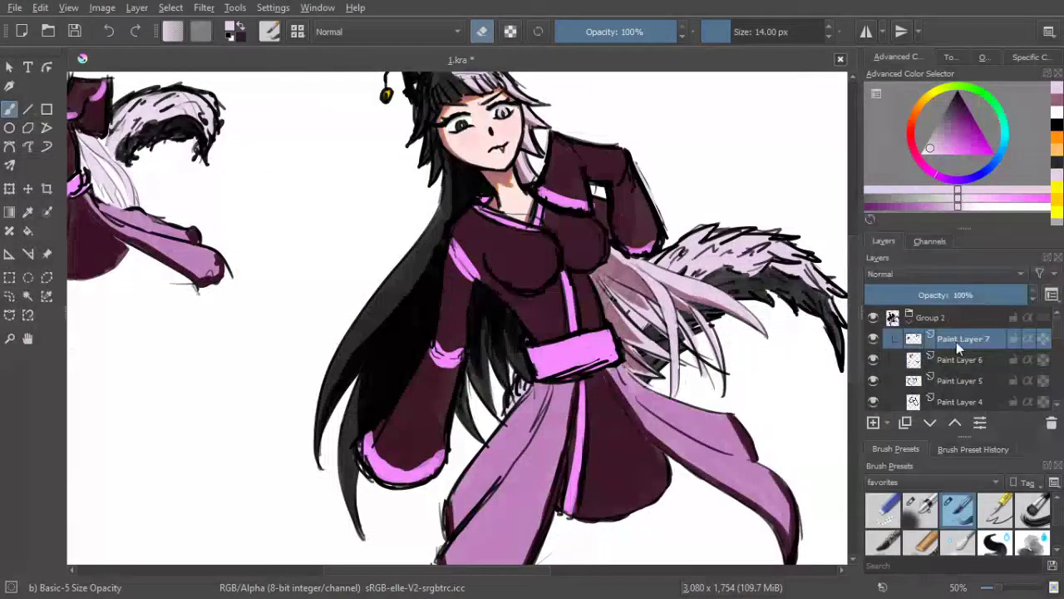
{"action": "scroll", "coordinate": [939, 351], "scroll_direction": "down", "scroll_amount": 2}
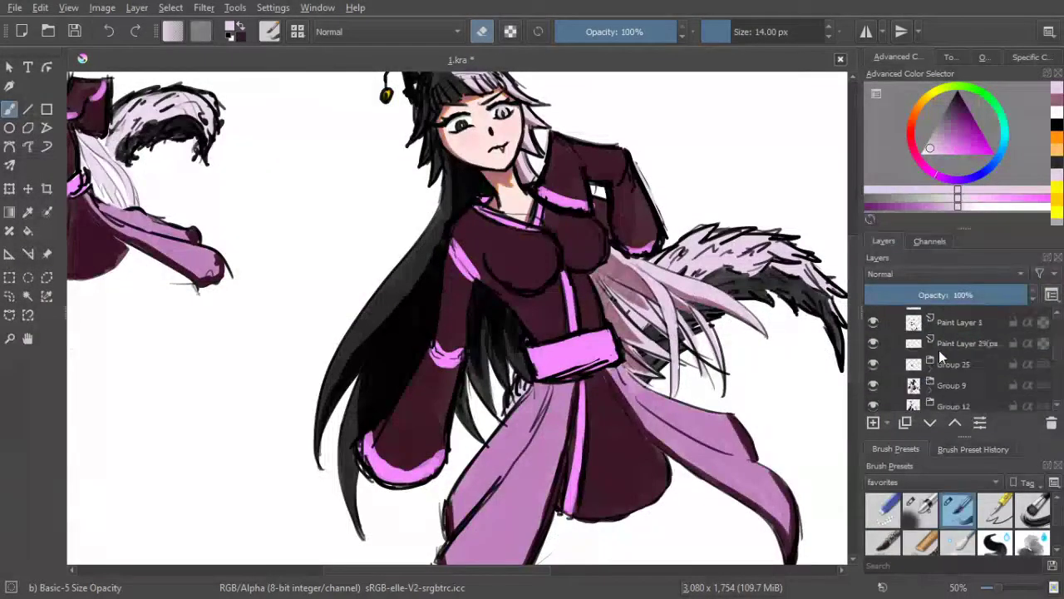
{"action": "scroll", "coordinate": [939, 351], "scroll_direction": "up", "scroll_amount": 2}
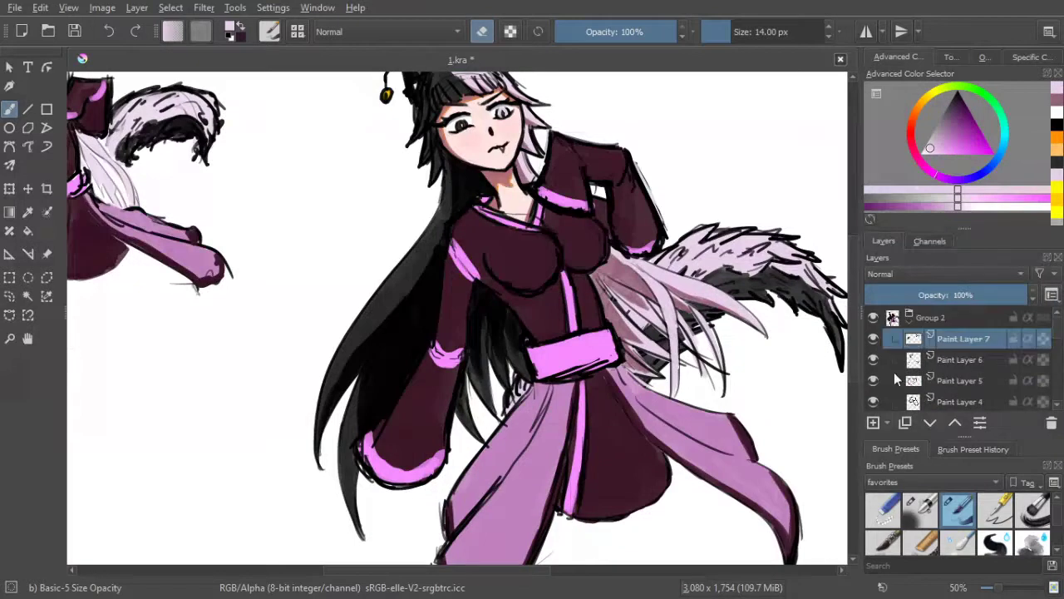
{"action": "scroll", "coordinate": [936, 345], "scroll_direction": "down", "scroll_amount": 4}
{"action": "left_click", "coordinate": [929, 346]}
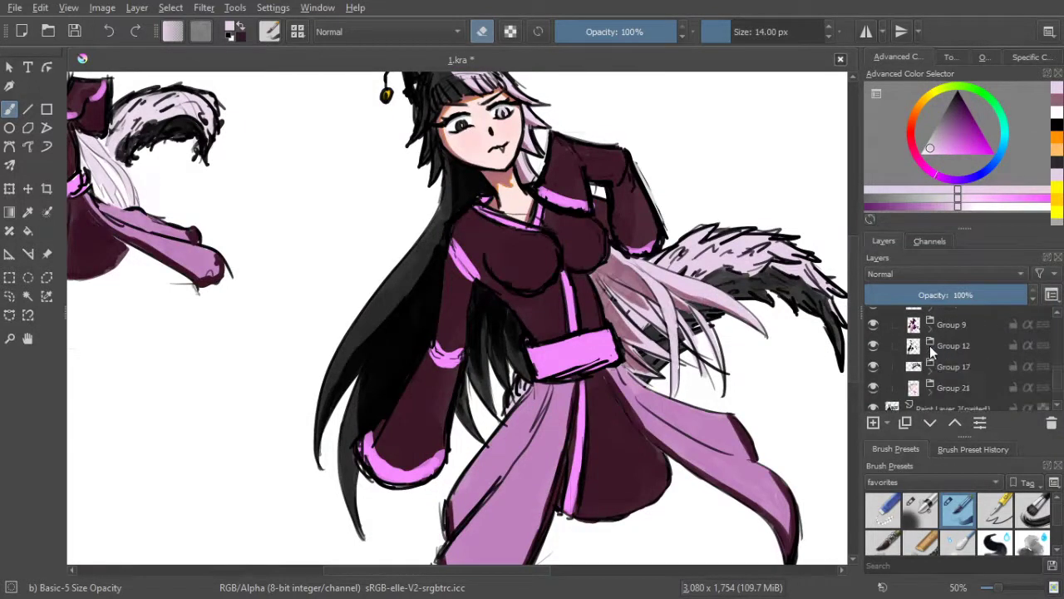
{"action": "left_click", "coordinate": [952, 343]}
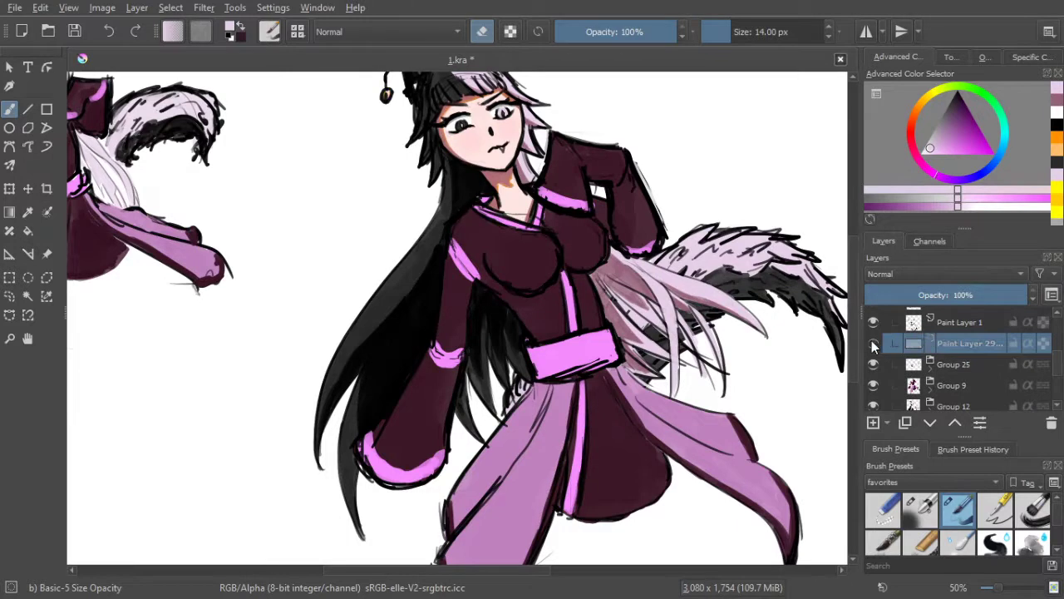
{"action": "left_click", "coordinate": [873, 344]}
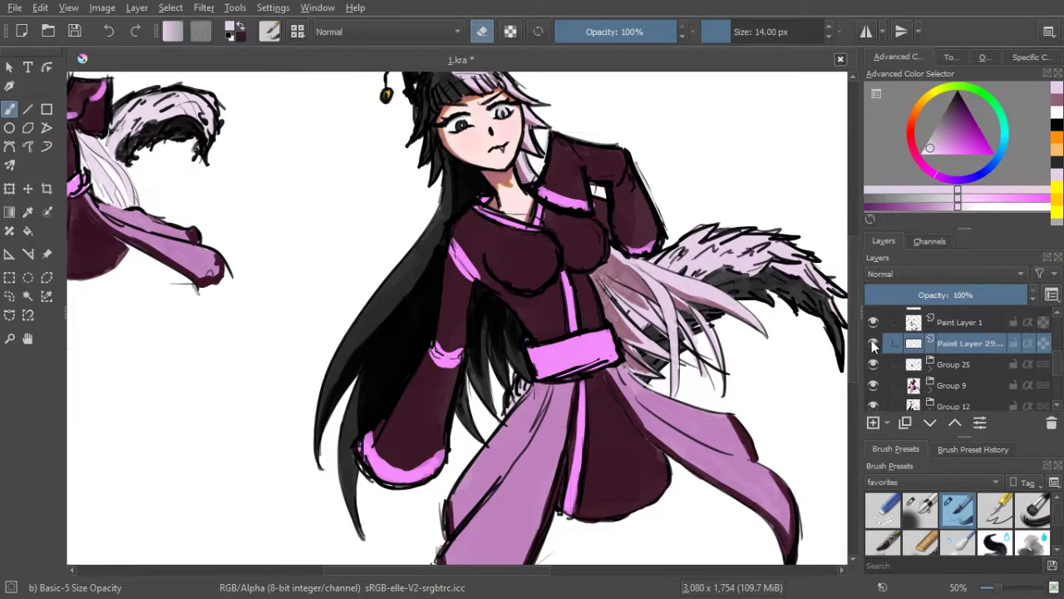
{"action": "left_click", "coordinate": [873, 422]}
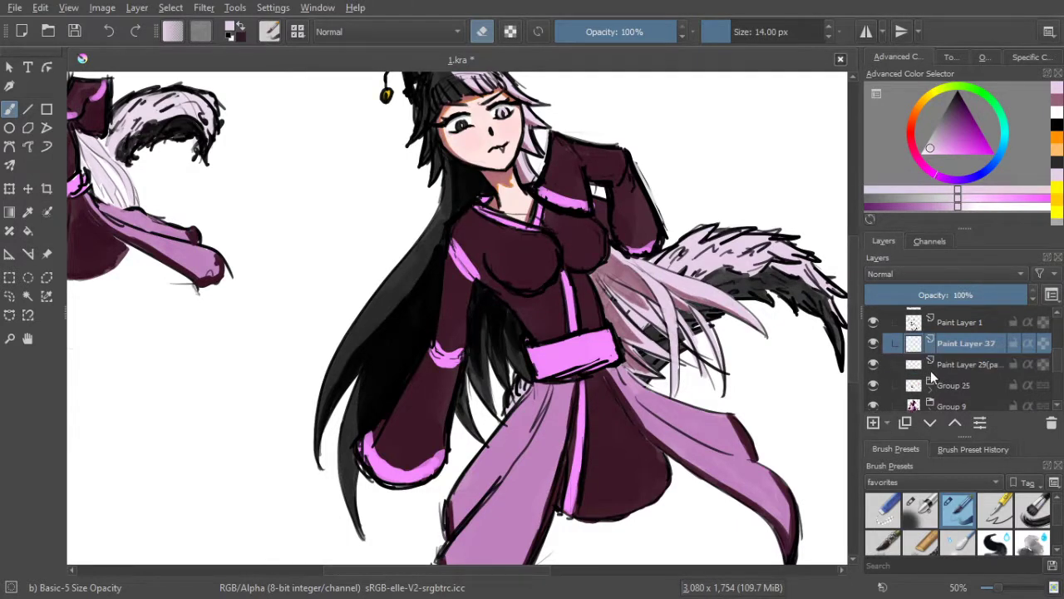
Sample the belt's pink, shift it to a dark plum and shade the belt's lower edge with an 18 px brush
{"action": "left_click", "coordinate": [955, 140]}
{"action": "left_click", "coordinate": [574, 352], "text": "ctrl"}
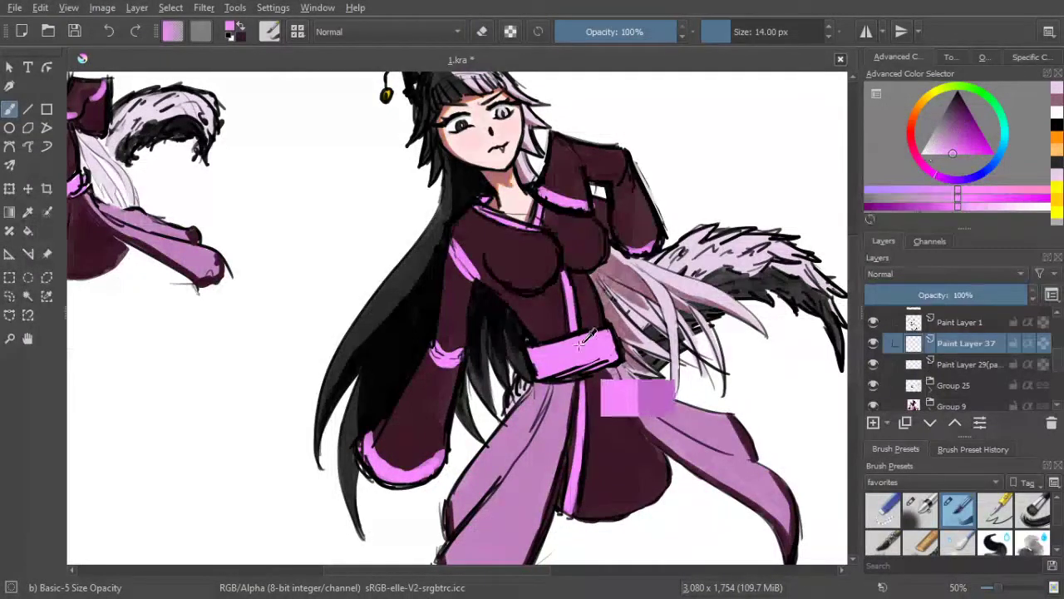
{"action": "left_click_drag", "start_coordinate": [955, 139], "coordinate": [958, 121]}
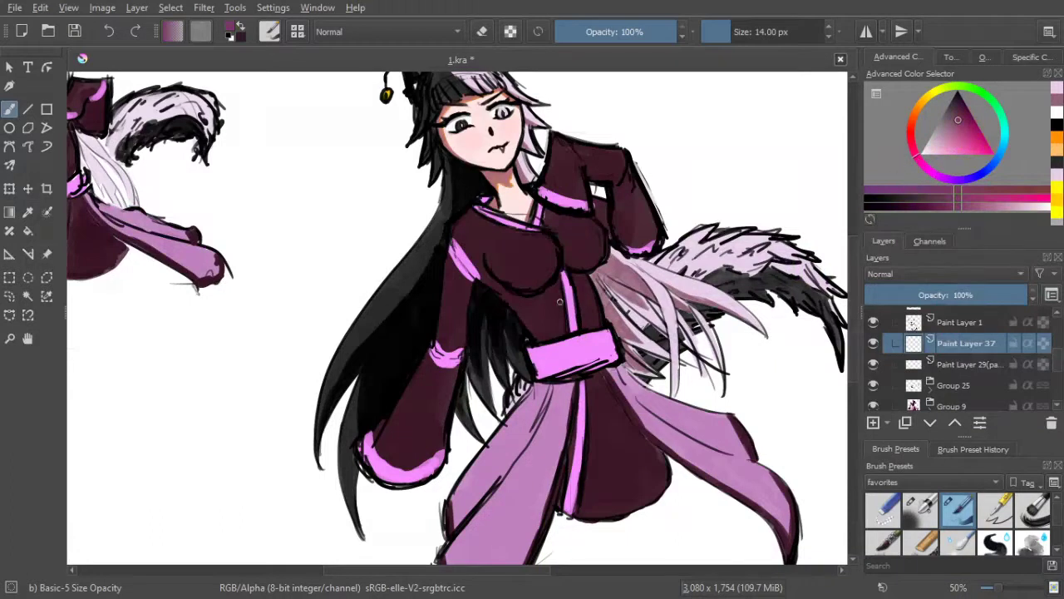
{"action": "left_click_drag", "start_coordinate": [538, 373], "coordinate": [542, 376]}
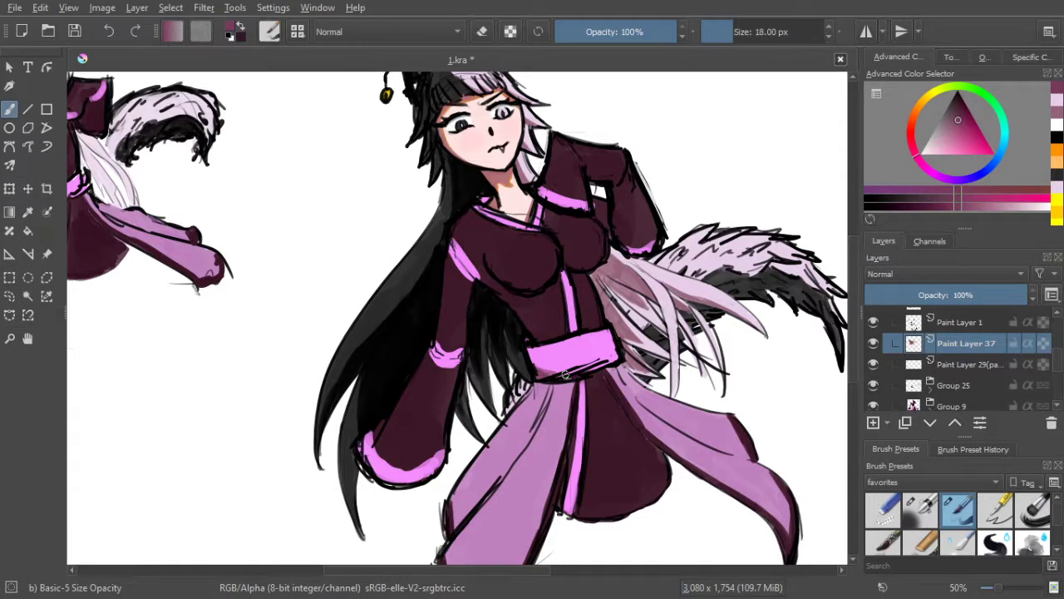
{"action": "left_click_drag", "start_coordinate": [549, 369], "coordinate": [615, 360]}
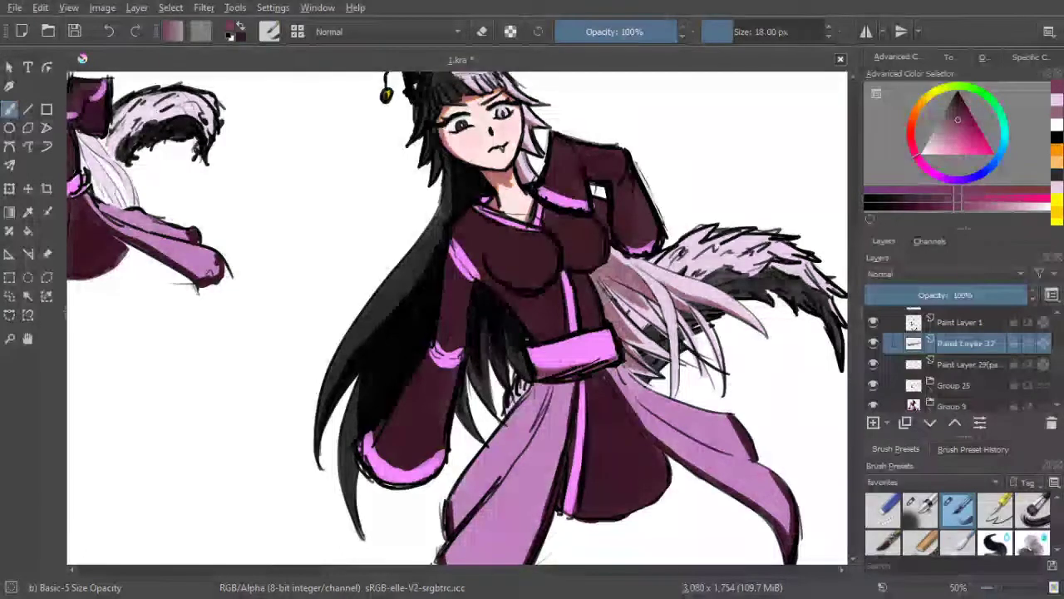
Paint plum shading on the light purple skirt panel just beneath the belt and choose a darker plum color
{"action": "left_click_drag", "start_coordinate": [532, 238], "coordinate": [541, 249]}
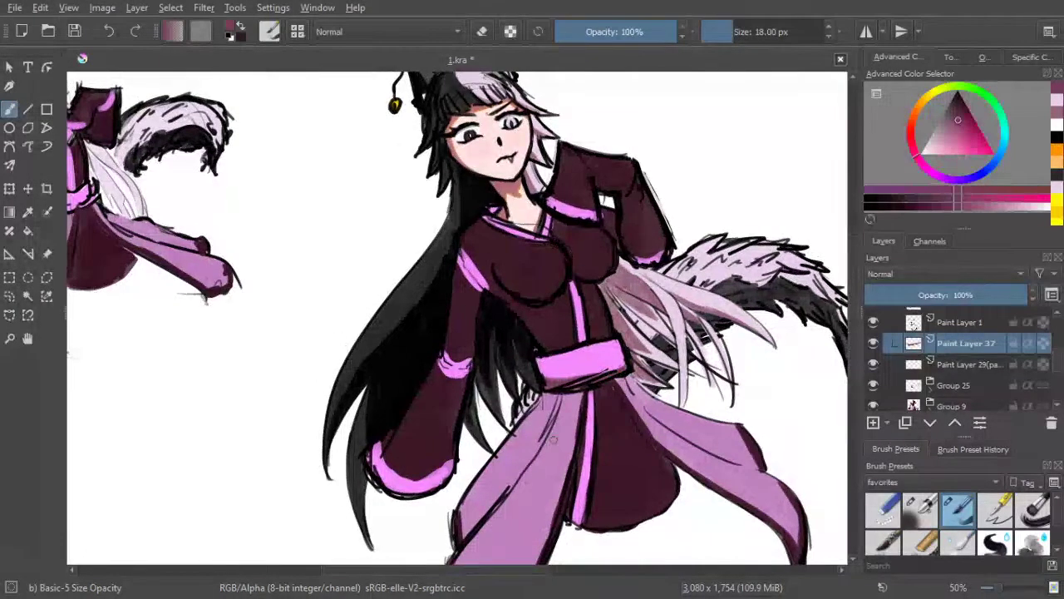
{"action": "scroll", "coordinate": [545, 359], "scroll_direction": "down", "scroll_amount": 2}
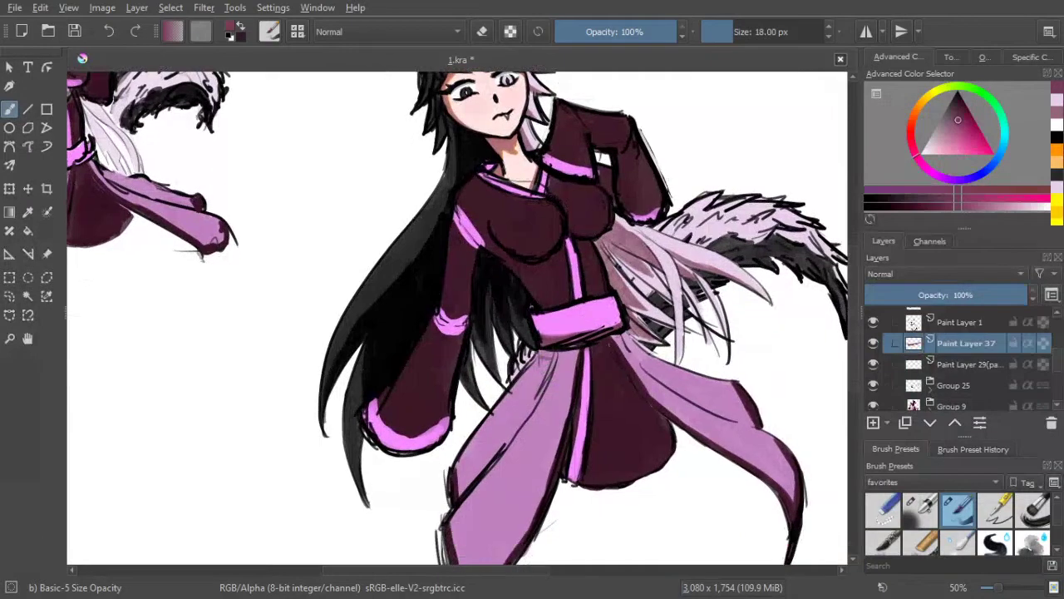
{"action": "left_click_drag", "start_coordinate": [540, 348], "coordinate": [563, 357]}
{"action": "left_click", "coordinate": [958, 110]}
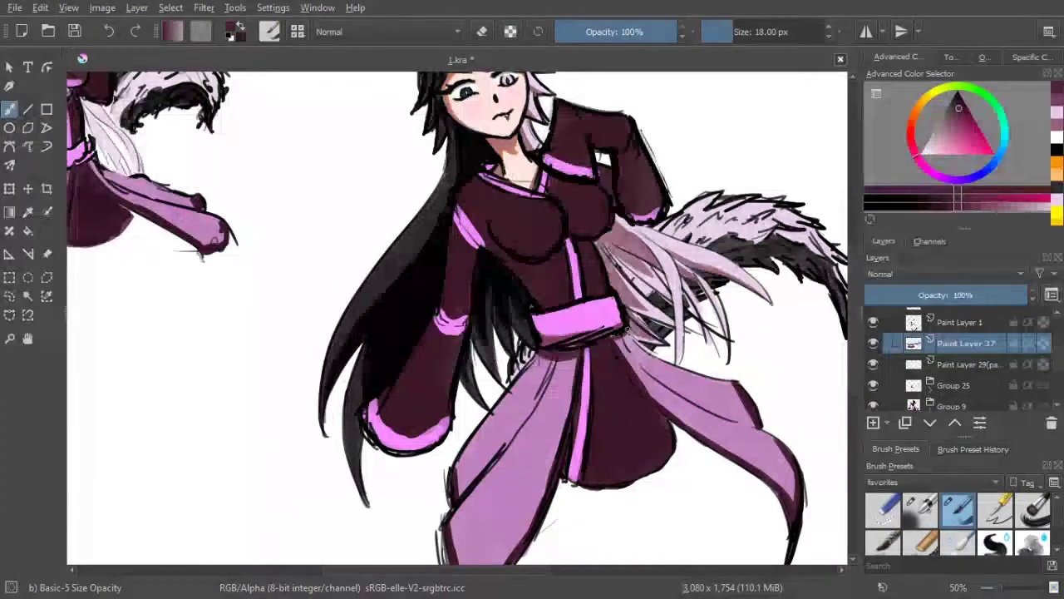
Examine the belt and skirt shading against the whole character
{"action": "scroll", "coordinate": [602, 191], "scroll_direction": "down", "scroll_amount": 3}
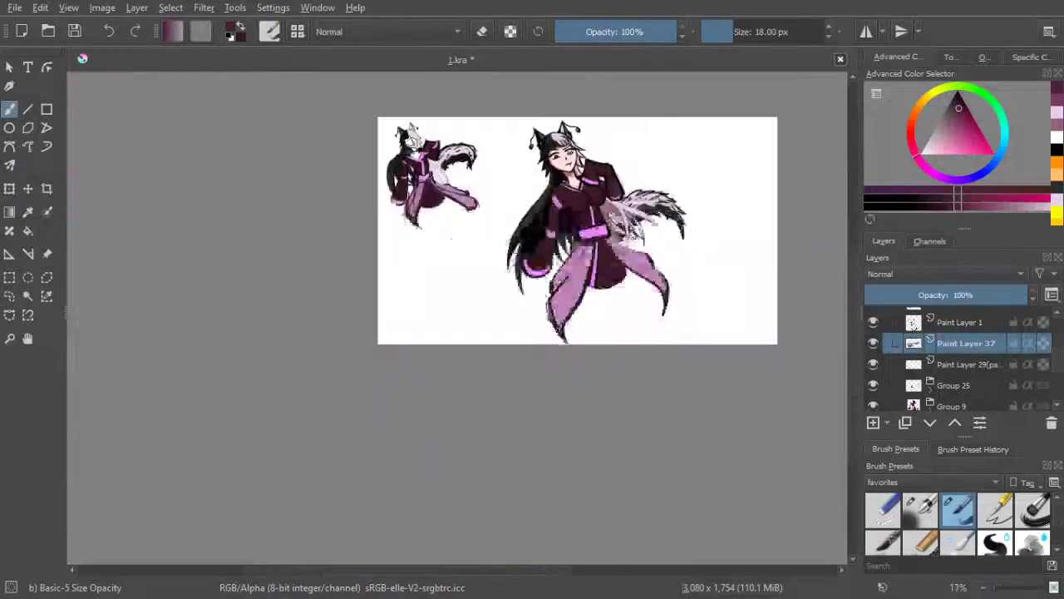
{"action": "scroll", "coordinate": [630, 235], "scroll_direction": "up", "scroll_amount": 5}
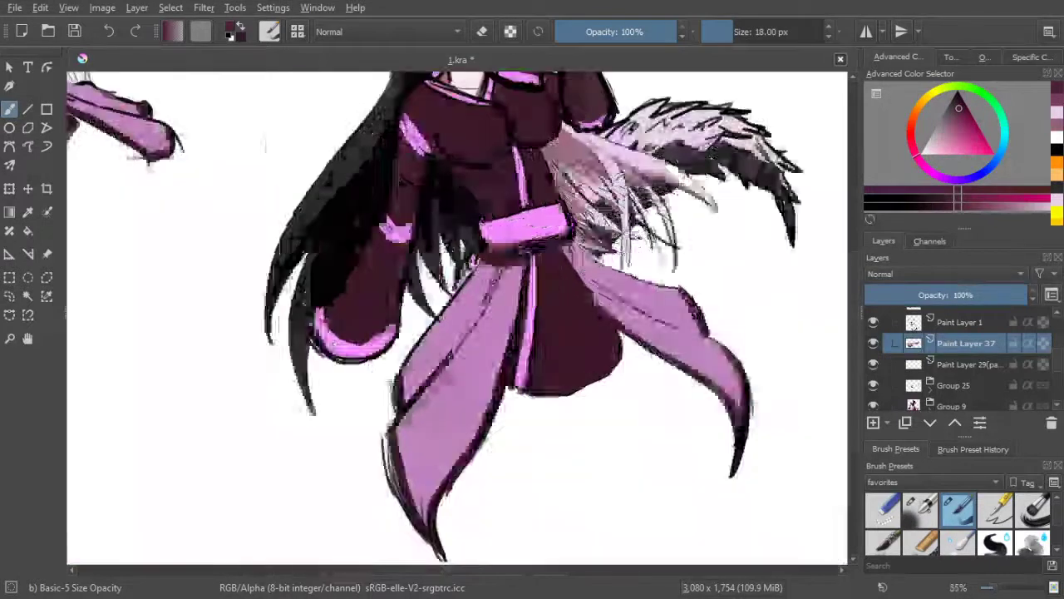
{"action": "key", "text": "minus"}
{"action": "key", "text": "minus"}
{"action": "key", "text": "minus"}
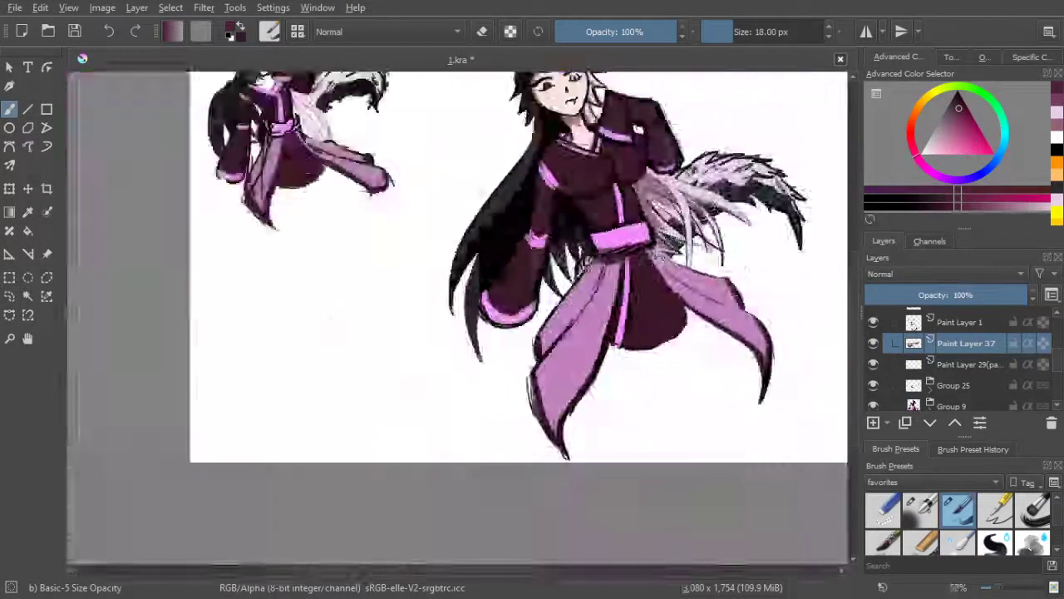
{"action": "key", "text": "plus"}
{"action": "key", "text": "plus"}
{"action": "left_click_drag", "start_coordinate": [678, 241], "coordinate": [667, 359]}
{"action": "scroll", "coordinate": [682, 290], "scroll_direction": "down", "scroll_amount": 1}
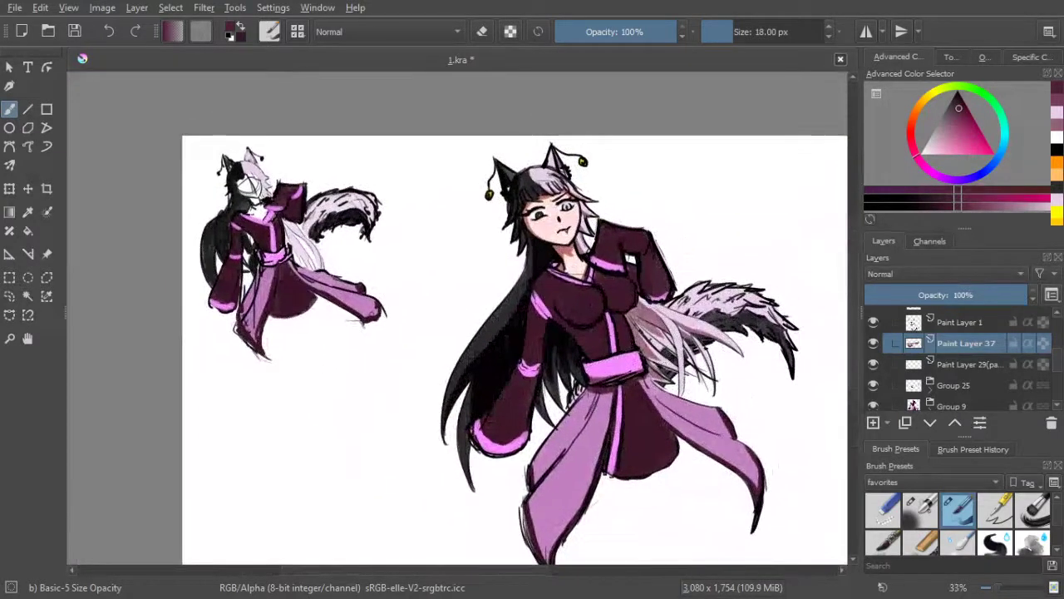
{"action": "key", "text": "plus"}
Identify the tail's Group 17 and examine its paint layers by toggling their visibility
{"action": "scroll", "coordinate": [961, 339], "scroll_direction": "down", "scroll_amount": 1}
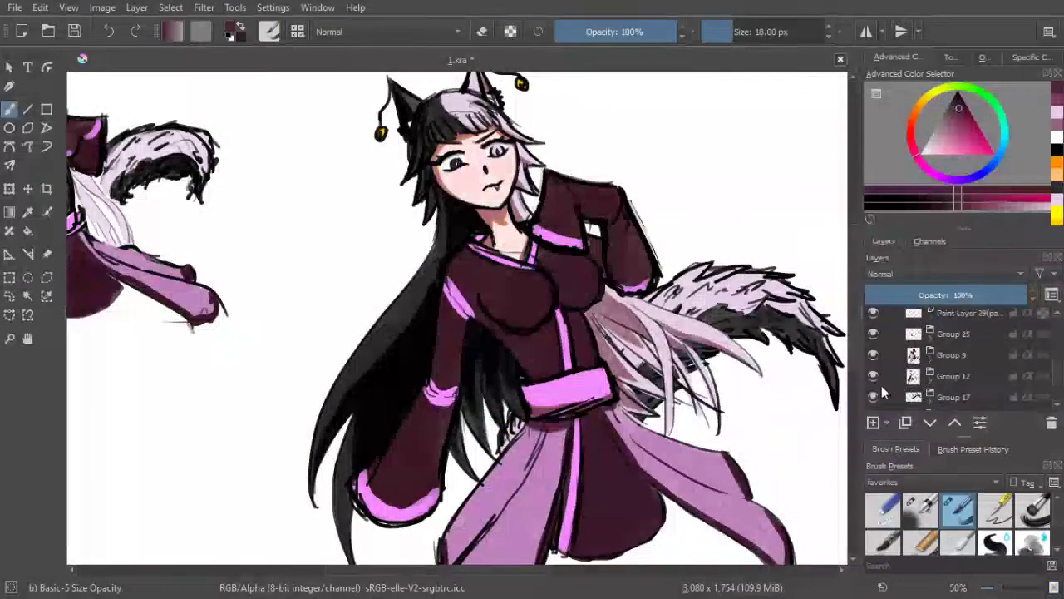
{"action": "left_click", "coordinate": [873, 397]}
{"action": "left_click", "coordinate": [873, 396]}
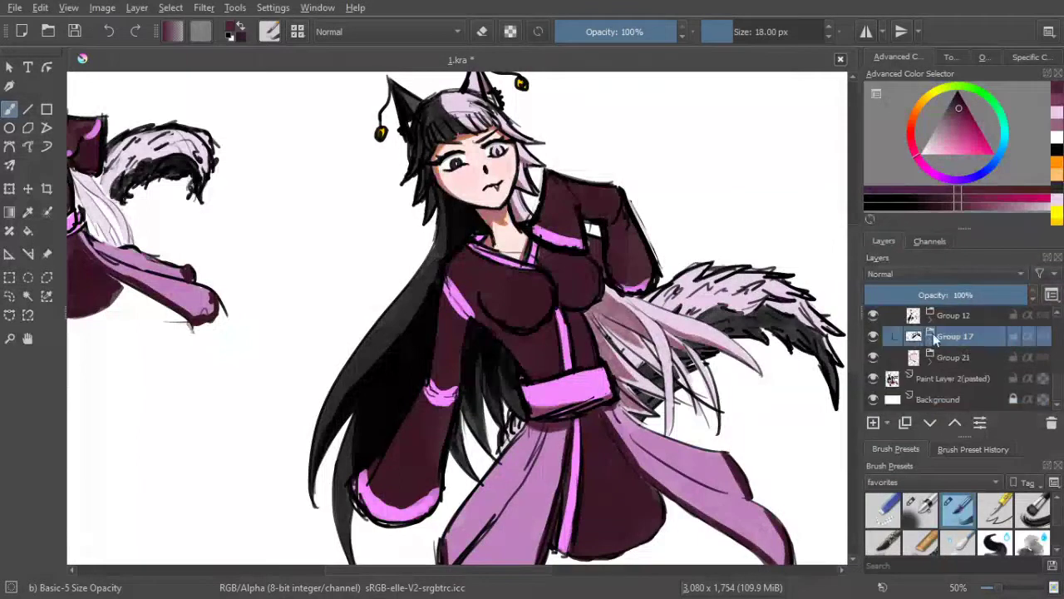
{"action": "left_click", "coordinate": [967, 355]}
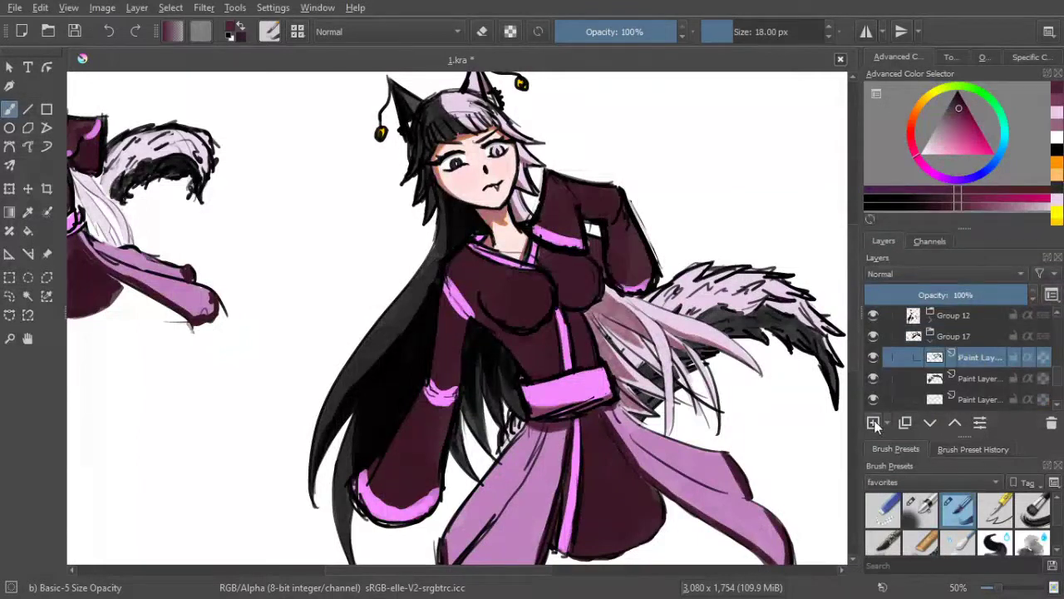
{"action": "scroll", "coordinate": [943, 381], "scroll_direction": "down", "scroll_amount": 2}
{"action": "left_click", "coordinate": [948, 379]}
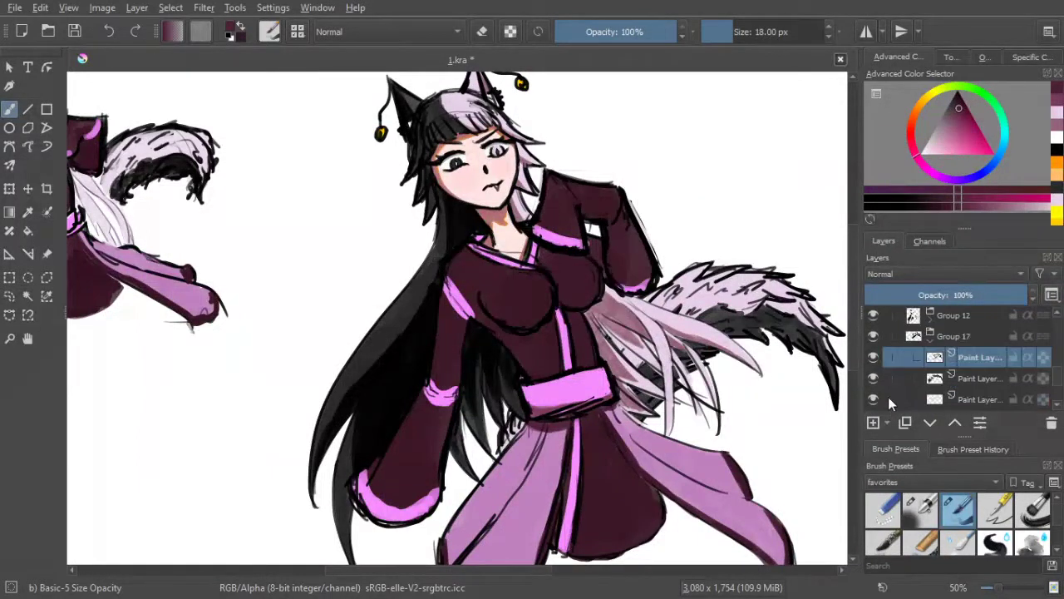
{"action": "left_click", "coordinate": [873, 397]}
{"action": "left_click", "coordinate": [873, 397]}
Group the tail's line-art layer and black fur layer together inside Group 17
{"action": "left_click", "coordinate": [975, 380], "text": "shift"}
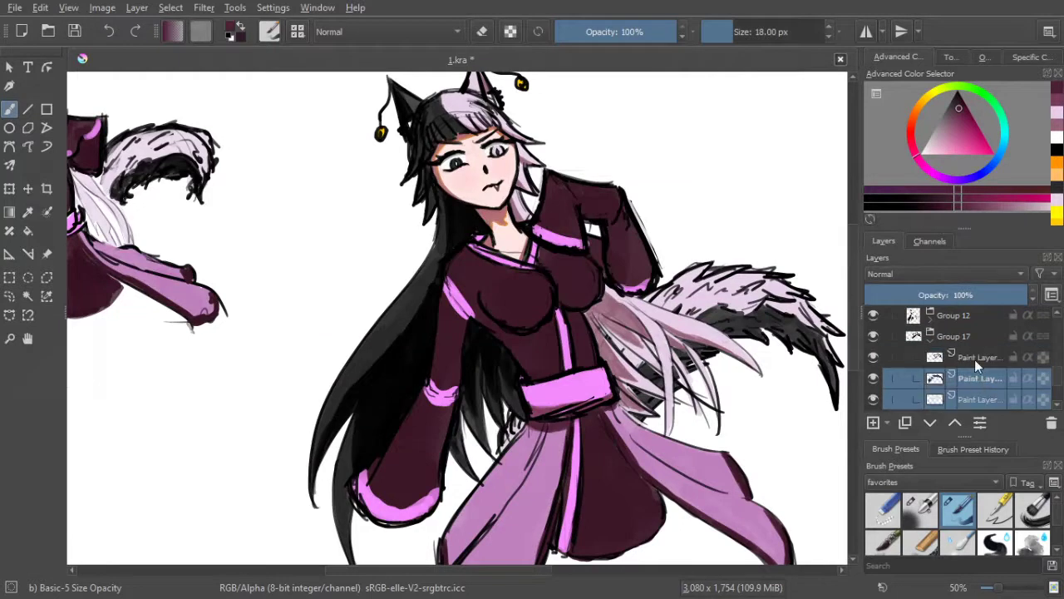
{"action": "left_click", "coordinate": [974, 359]}
{"action": "left_click", "coordinate": [975, 379], "text": "shift"}
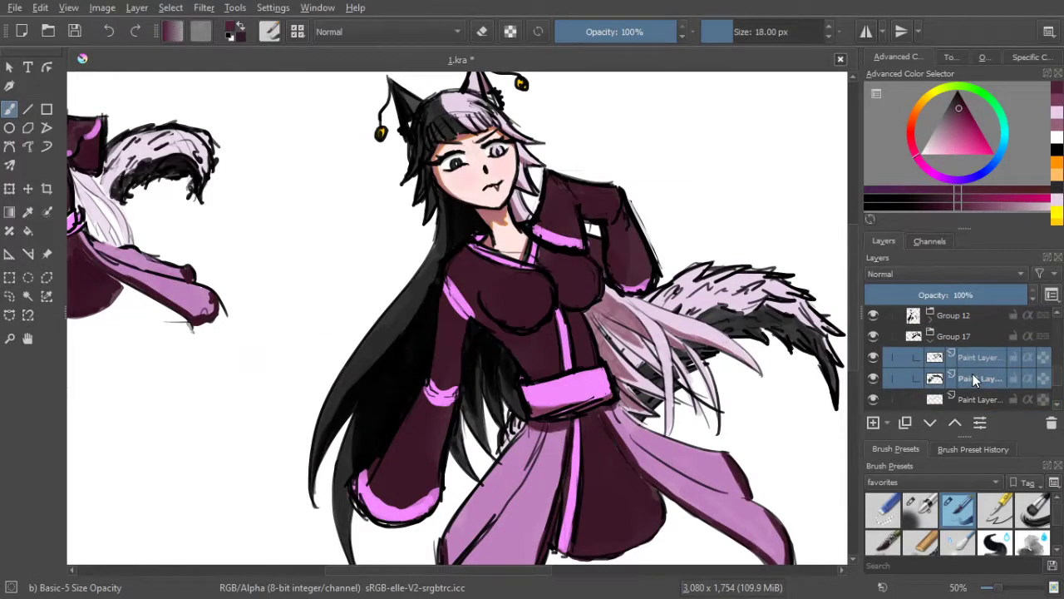
{"action": "key", "text": "ctrl+g"}
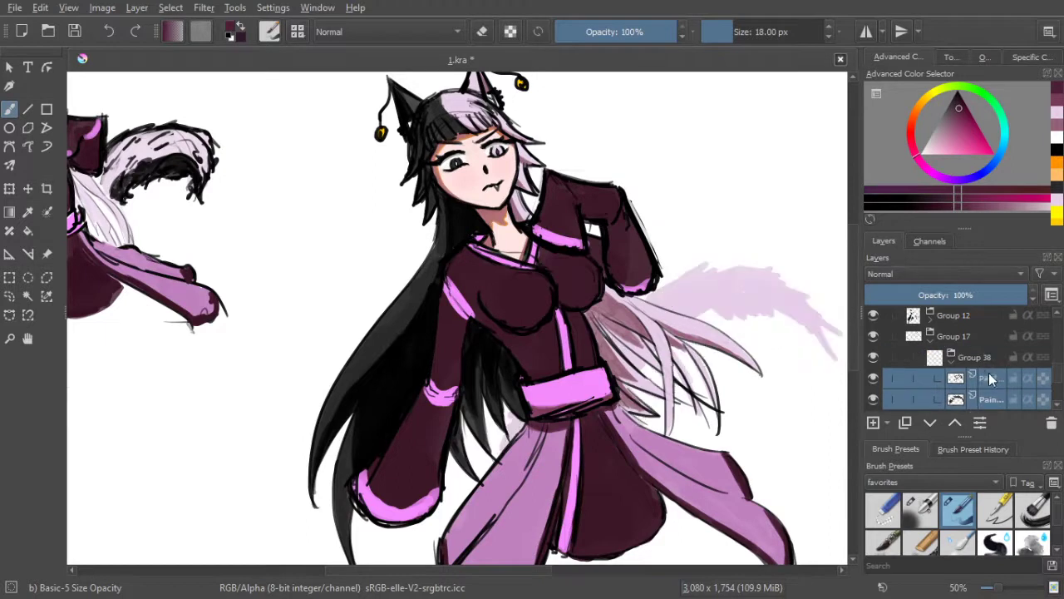
{"action": "key", "text": "ctrl+z"}
Nest the line-art and black fur layers in a second group inside Group 38 and add a paint layer above that inner group
{"action": "left_click", "coordinate": [987, 377]}
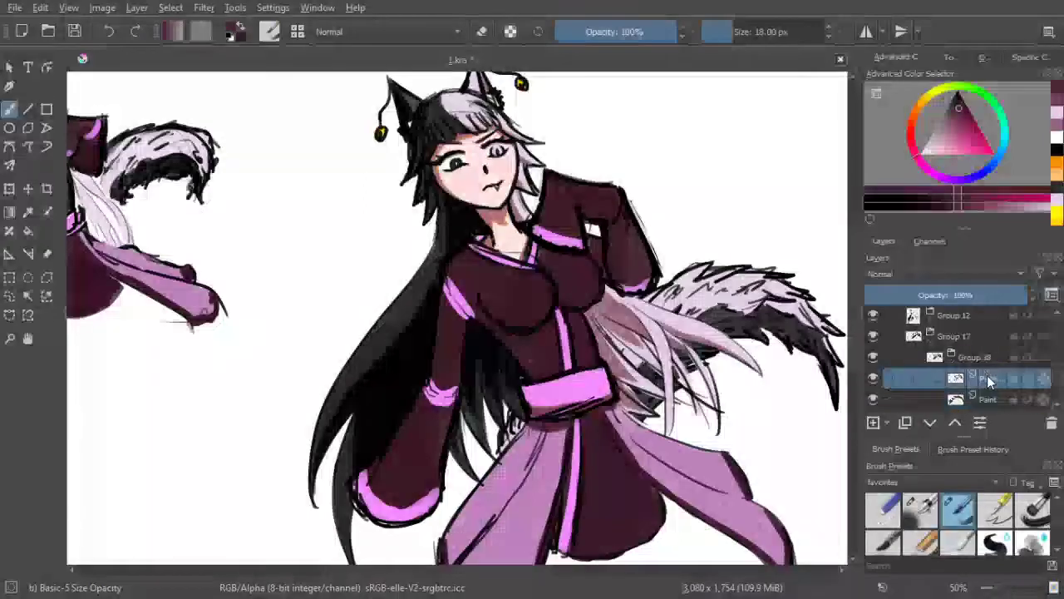
{"action": "left_click", "coordinate": [988, 396], "text": "ctrl"}
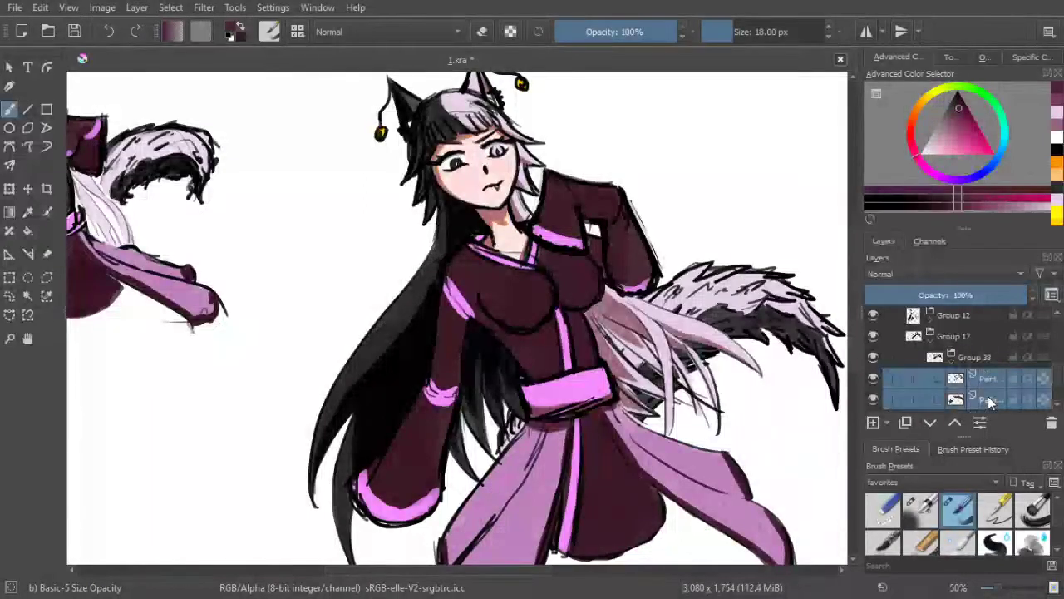
{"action": "key", "text": "ctrl+g"}
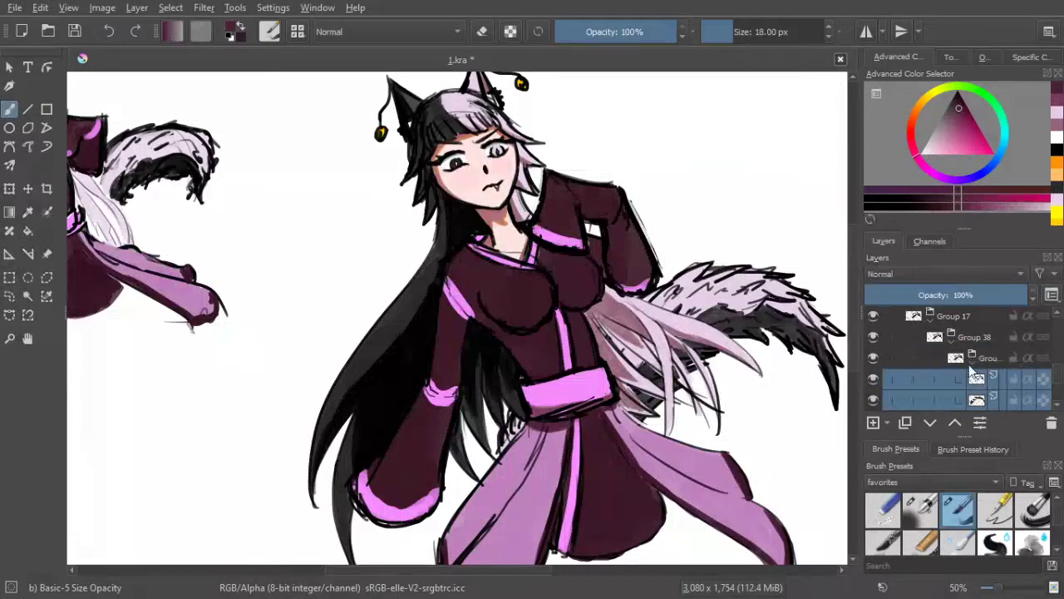
{"action": "left_click", "coordinate": [981, 358]}
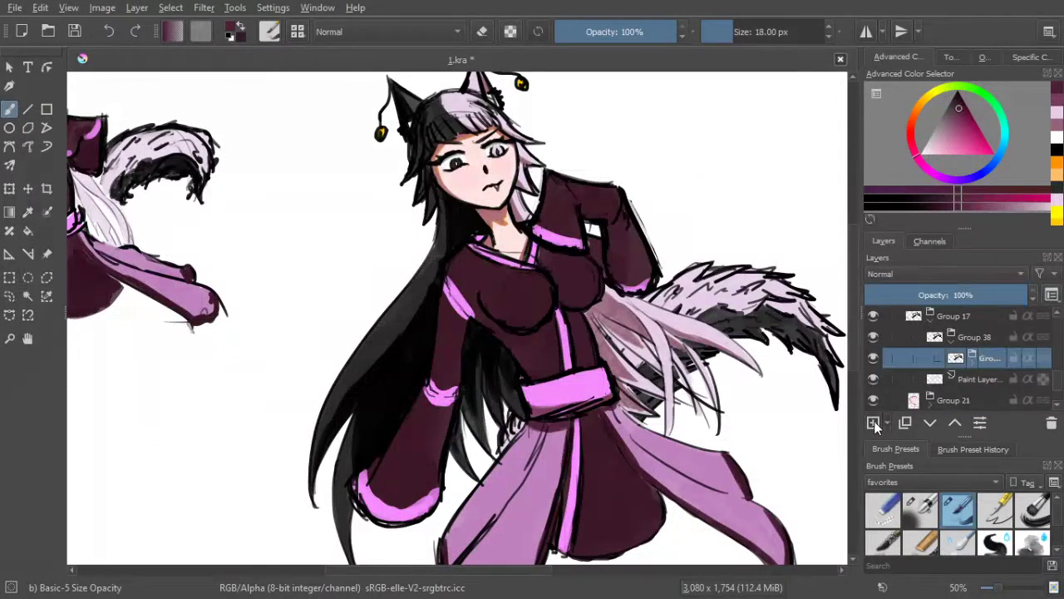
{"action": "left_click", "coordinate": [874, 422]}
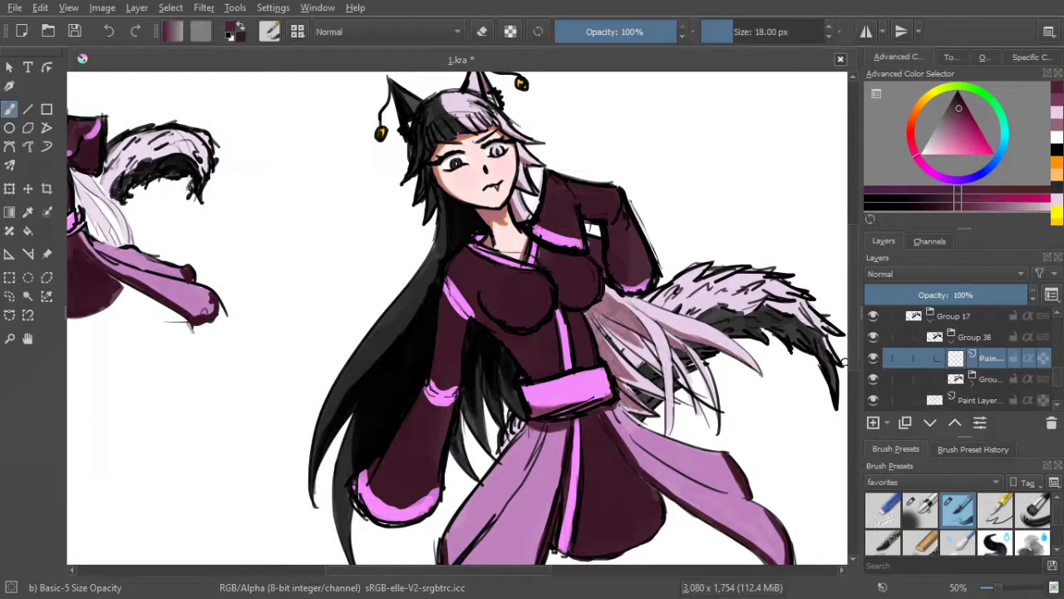
Choose the mauve from the color history, enable inherit alpha on the new layer and paint a test stroke on the tail's base
{"action": "scroll", "coordinate": [848, 366], "scroll_direction": "up", "scroll_amount": 1}
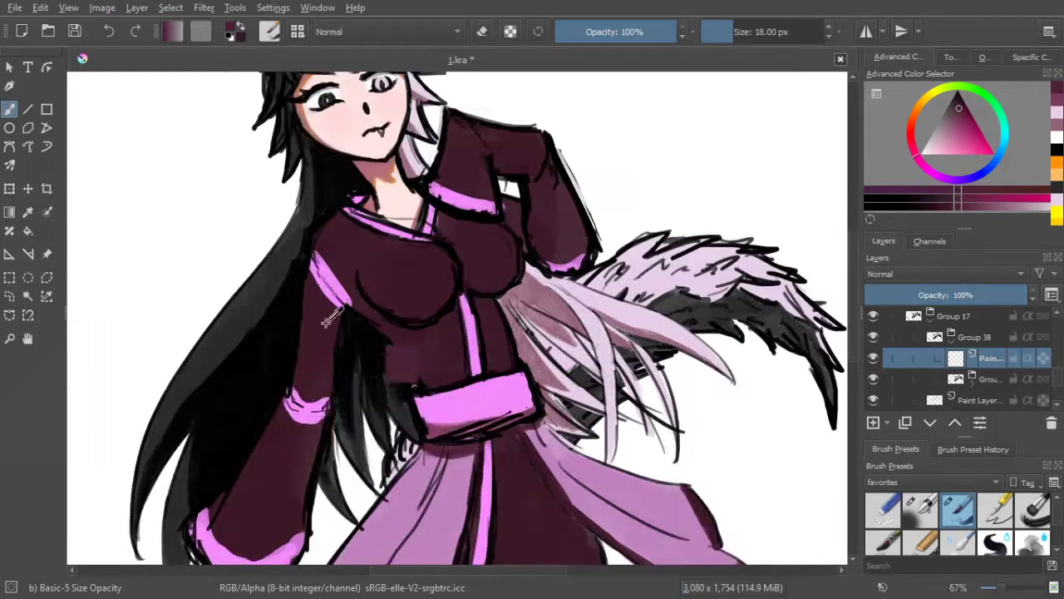
{"action": "left_click_drag", "start_coordinate": [532, 287], "coordinate": [532, 287]}
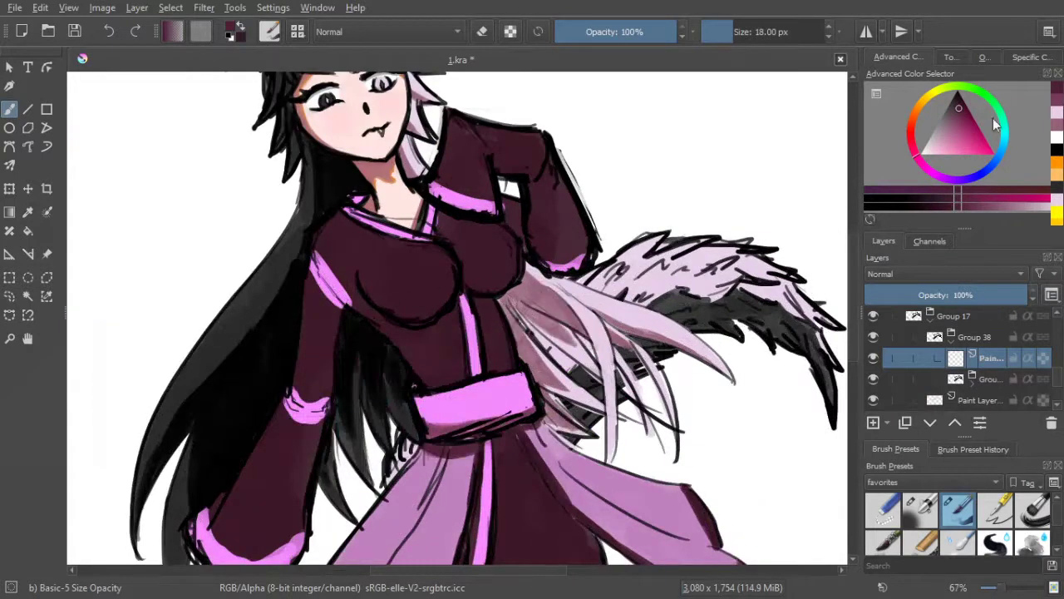
{"action": "left_click", "coordinate": [1054, 112]}
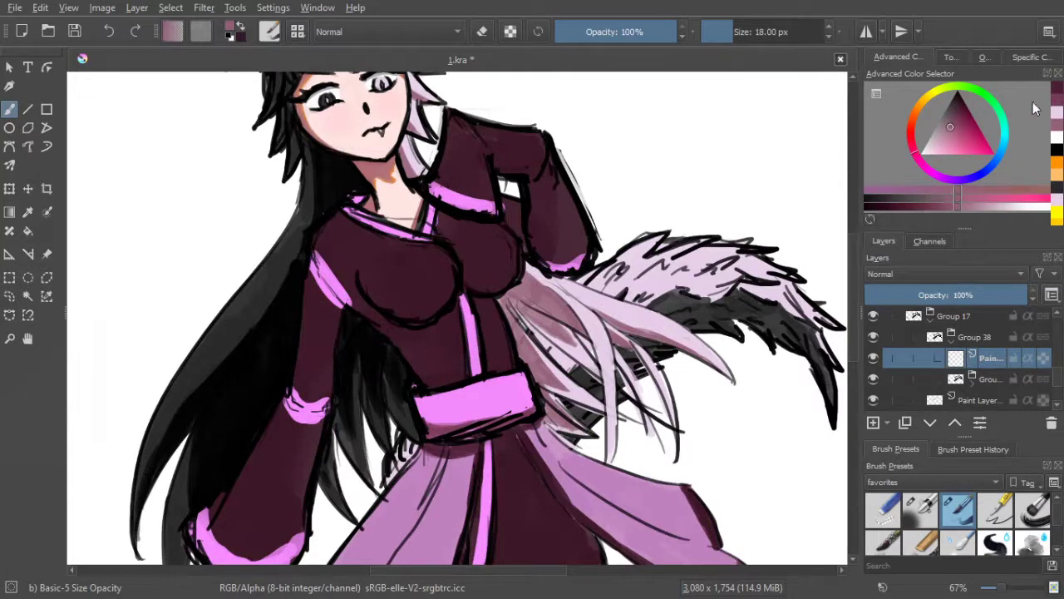
{"action": "left_click", "coordinate": [1029, 358]}
{"action": "left_click_drag", "start_coordinate": [616, 290], "coordinate": [607, 289]}
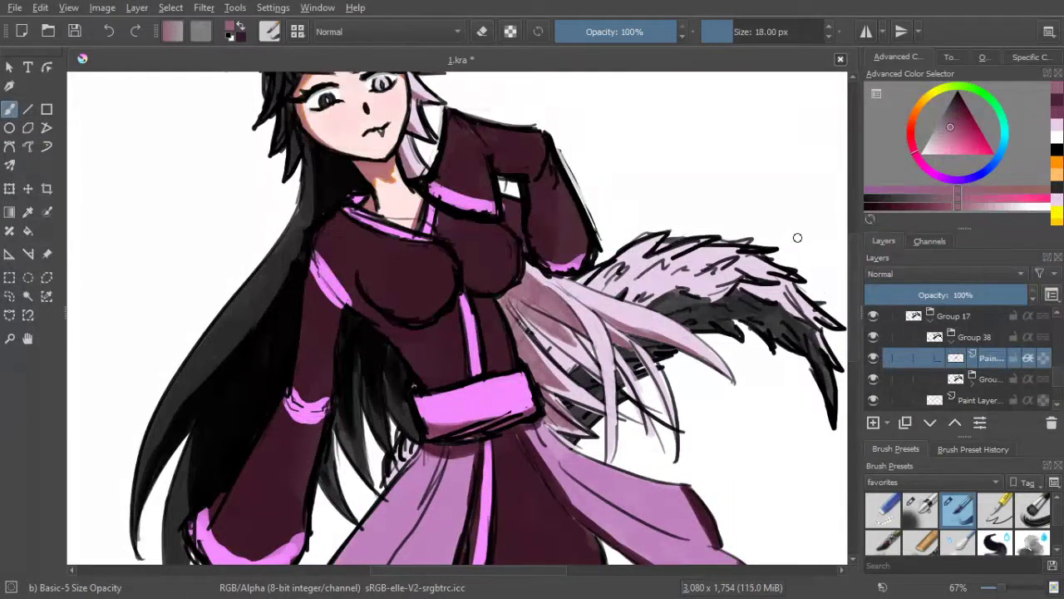
Try painting a mark beside the tail tip with inherit alpha disabled, and undo the test
{"action": "left_click", "coordinate": [1028, 358]}
{"action": "left_click_drag", "start_coordinate": [797, 239], "coordinate": [800, 259]}
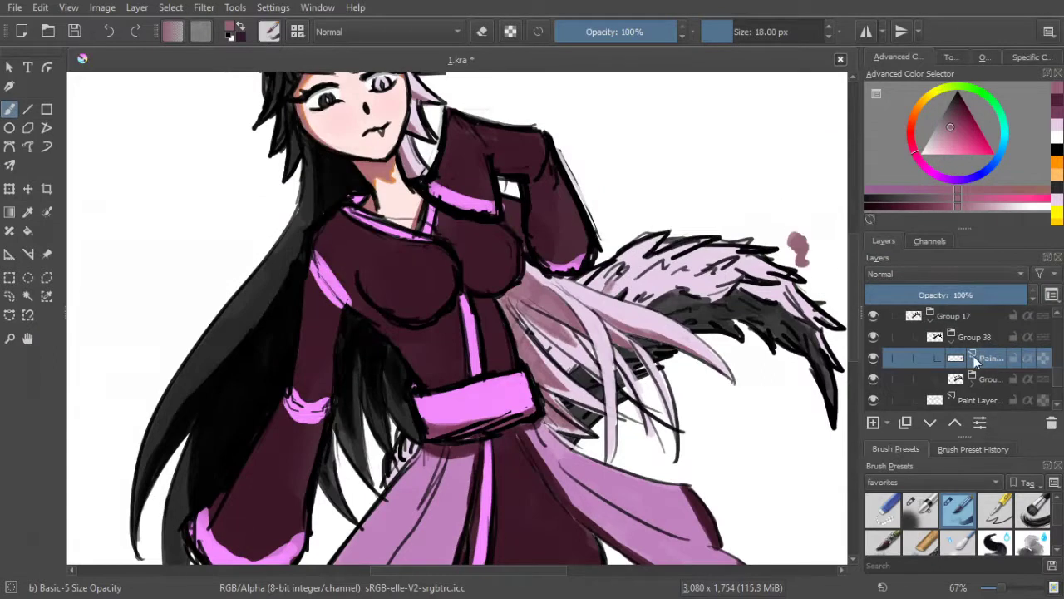
{"action": "key", "text": "ctrl+z"}
{"action": "key", "text": "ctrl+z"}
{"action": "key", "text": "ctrl+z"}
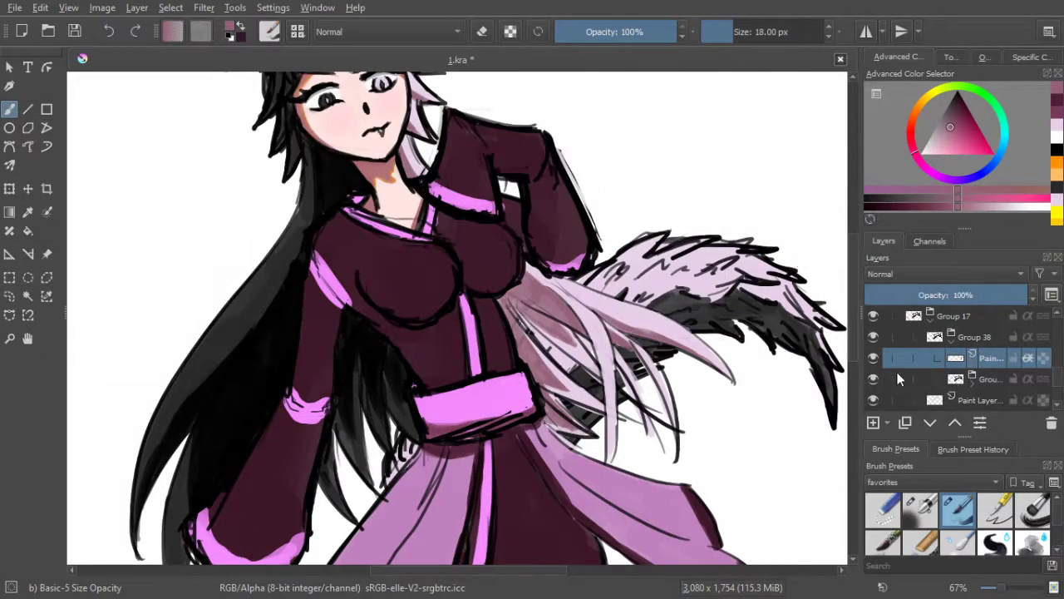
Examine which tail parts the nested group and the separate tail layers hold by toggling their visibility
{"action": "left_click", "coordinate": [874, 378]}
{"action": "left_click", "coordinate": [873, 378]}
{"action": "left_click", "coordinate": [875, 378]}
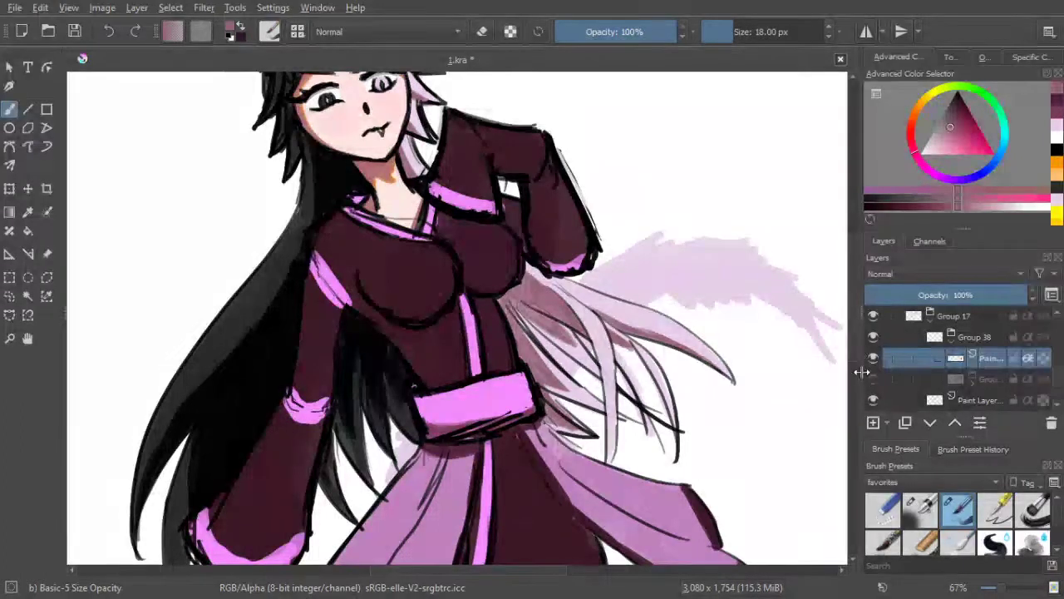
{"action": "left_click", "coordinate": [874, 378]}
{"action": "scroll", "coordinate": [990, 382], "scroll_direction": "down", "scroll_amount": 3}
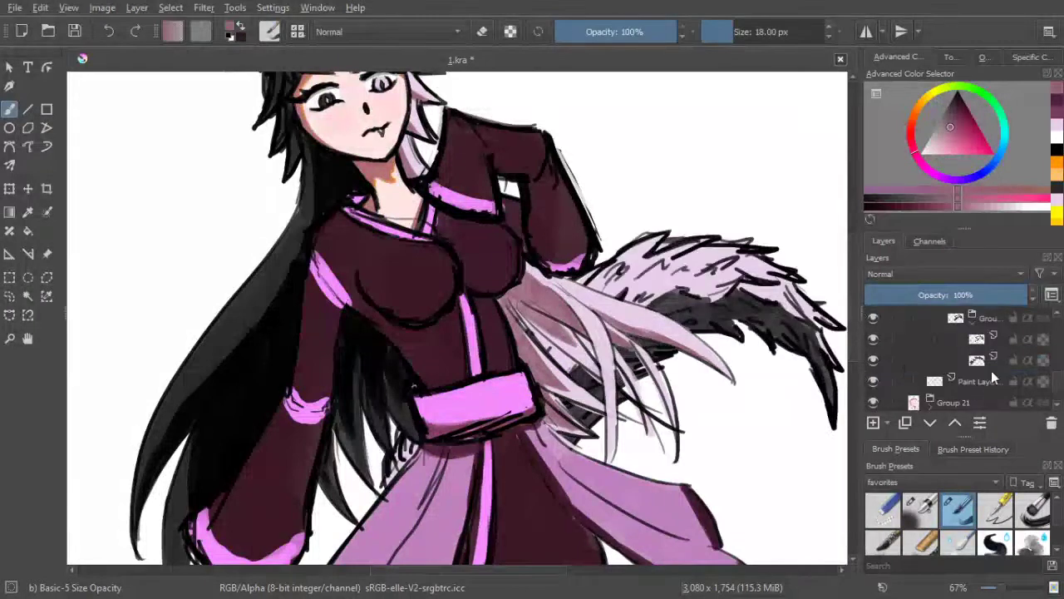
{"action": "left_click", "coordinate": [873, 336]}
{"action": "left_click", "coordinate": [872, 336]}
{"action": "left_click", "coordinate": [873, 338]}
{"action": "left_click", "coordinate": [873, 338]}
{"action": "left_click", "coordinate": [873, 338]}
{"action": "left_click", "coordinate": [873, 338]}
{"action": "left_click", "coordinate": [872, 381]}
{"action": "left_click", "coordinate": [872, 383]}
Move the tail's light base layer into the nested group and place the line-art layer at the bottom of that group
{"action": "left_click_drag", "start_coordinate": [981, 383], "coordinate": [992, 352]}
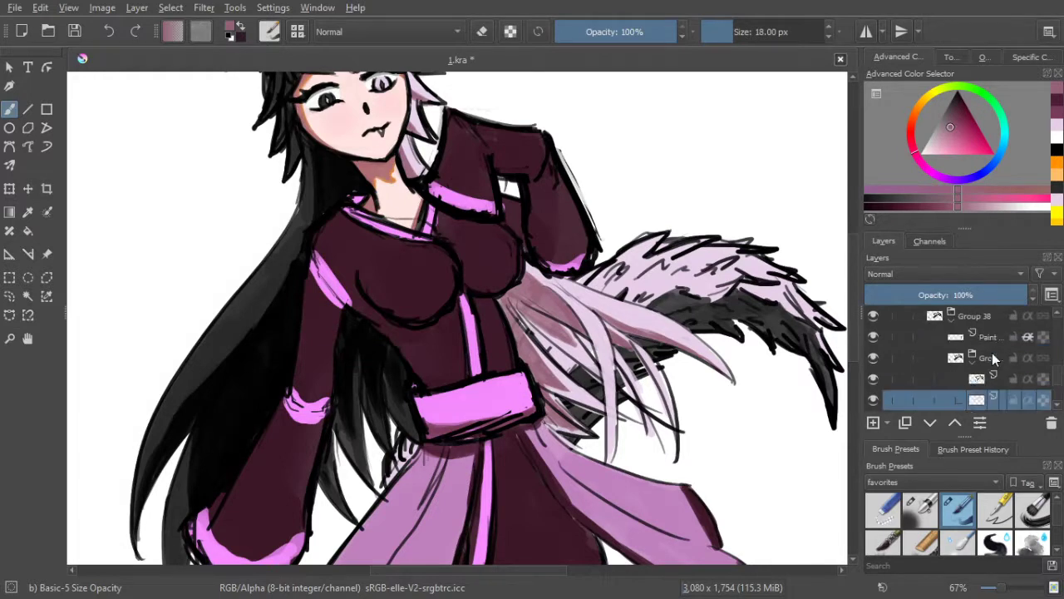
{"action": "scroll", "coordinate": [992, 353], "scroll_direction": "down", "scroll_amount": 2}
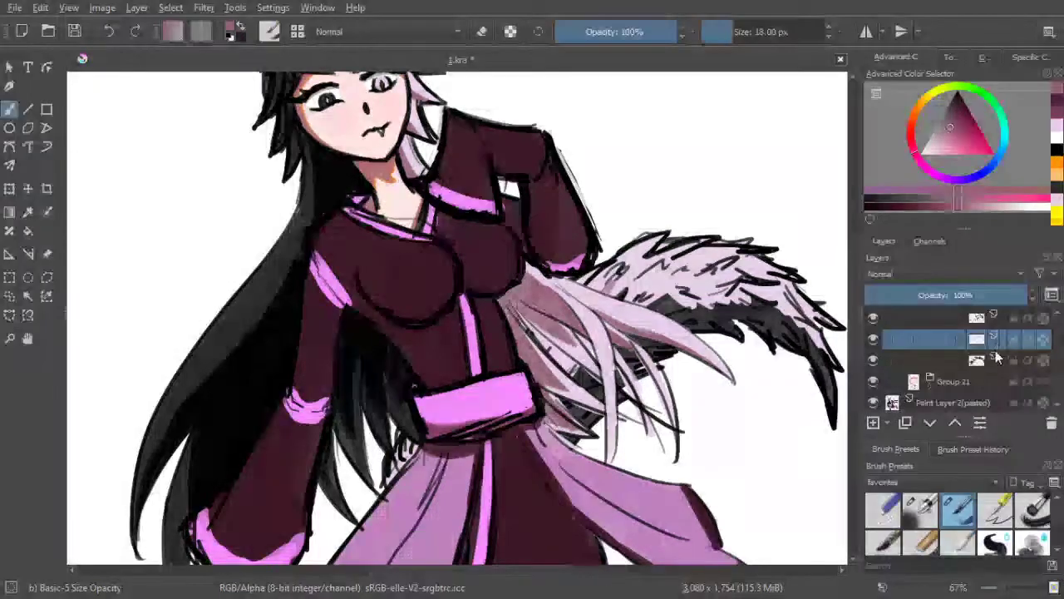
{"action": "left_click", "coordinate": [992, 362]}
{"action": "left_click_drag", "start_coordinate": [980, 342], "coordinate": [971, 366]}
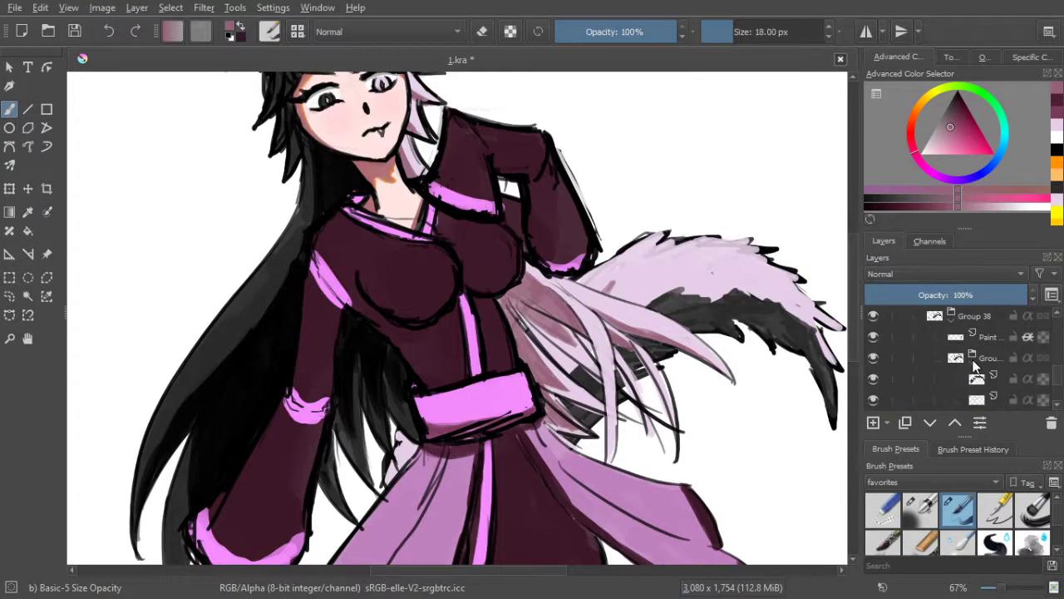
Move line-art Paint Layer 16 out of the nested group to just above Group 21 and check the collapsed group's visibility
{"action": "left_click", "coordinate": [977, 359]}
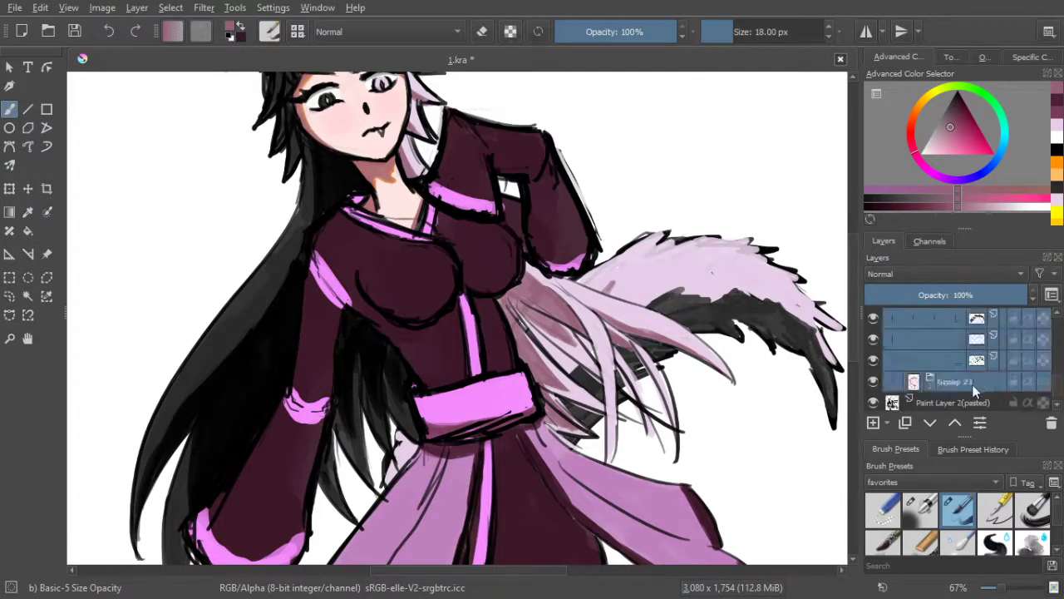
{"action": "mouse_move", "coordinate": [976, 370]}
{"action": "left_mouse_down"}
{"action": "mouse_move", "coordinate": [974, 389]}
{"action": "mouse_move", "coordinate": [974, 370]}
{"action": "left_mouse_up"}
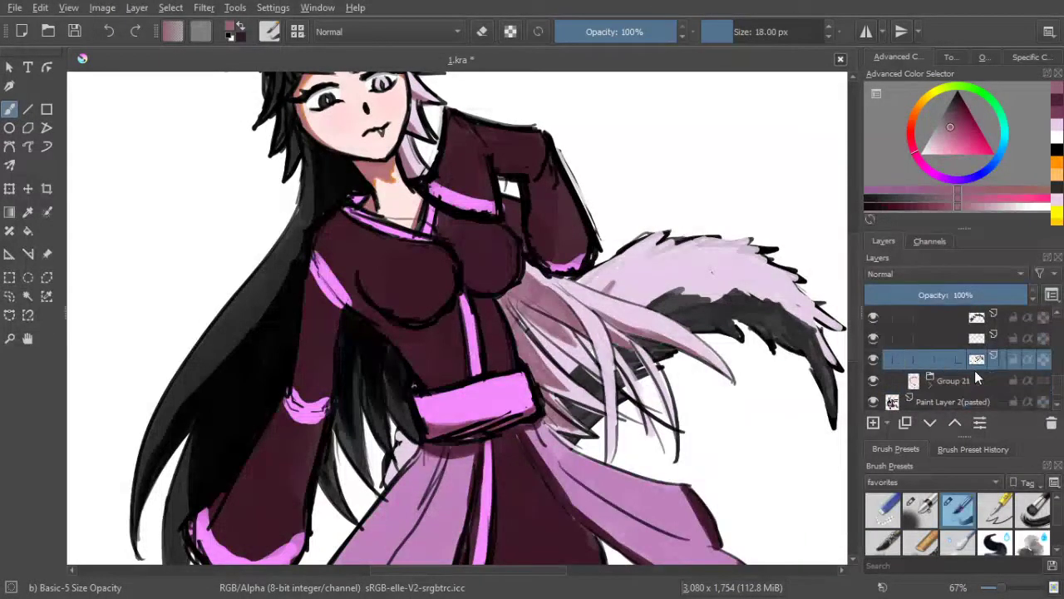
{"action": "scroll", "coordinate": [968, 357], "scroll_direction": "up", "scroll_amount": 1}
{"action": "left_click", "coordinate": [973, 357]}
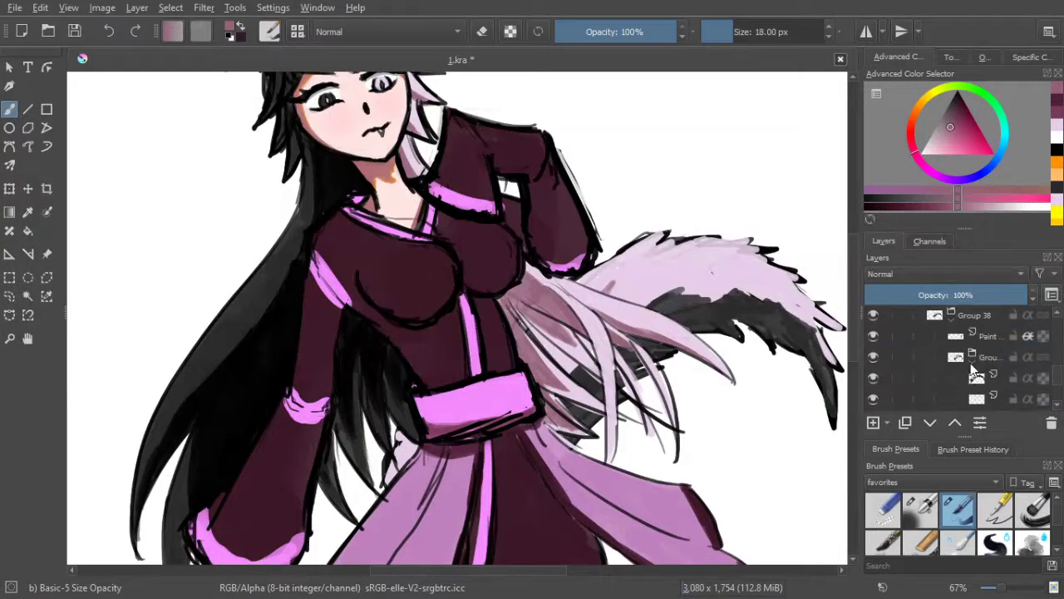
{"action": "left_click", "coordinate": [987, 358]}
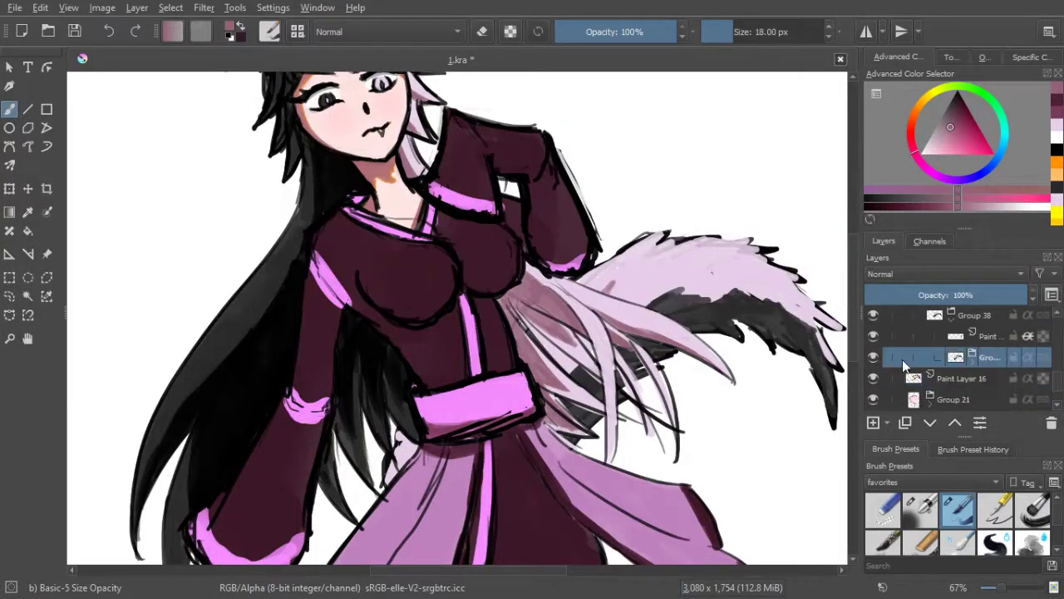
{"action": "left_click", "coordinate": [873, 358]}
{"action": "left_click", "coordinate": [873, 357]}
Try Paint Layer 16 inside Group 38 beneath the nested group, and move it back out above Group 21
{"action": "left_click", "coordinate": [951, 378]}
{"action": "mouse_move", "coordinate": [958, 360]}
{"action": "left_mouse_down"}
{"action": "mouse_move", "coordinate": [956, 339]}
{"action": "mouse_move", "coordinate": [955, 365]}
{"action": "left_mouse_up"}
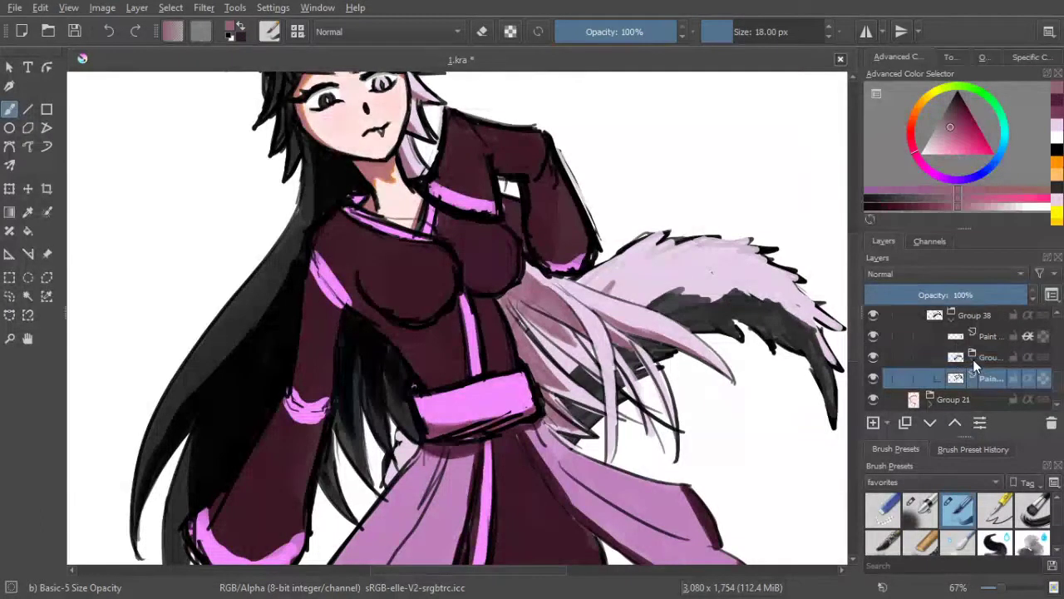
{"action": "scroll", "coordinate": [969, 358], "scroll_direction": "up", "scroll_amount": 1}
{"action": "scroll", "coordinate": [974, 353], "scroll_direction": "down", "scroll_amount": 1}
{"action": "mouse_move", "coordinate": [987, 381]}
{"action": "left_mouse_down"}
{"action": "mouse_move", "coordinate": [987, 416]}
{"action": "mouse_move", "coordinate": [984, 393]}
{"action": "left_mouse_up"}
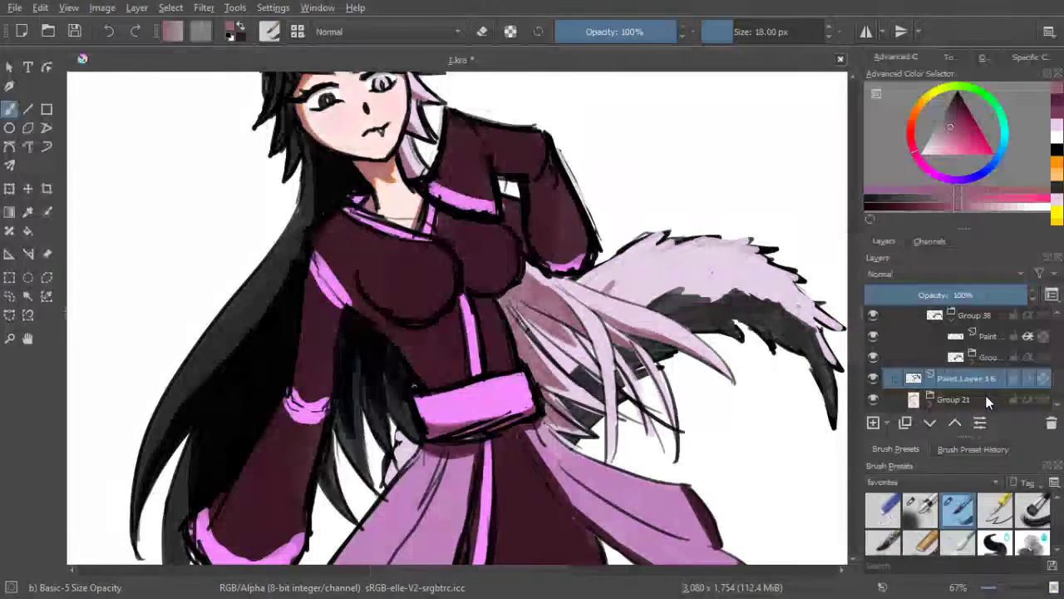
Move Paint Layer 16 into Group 17 beneath the collapsed Group 38, and expand Group 38 again
{"action": "left_click", "coordinate": [951, 316]}
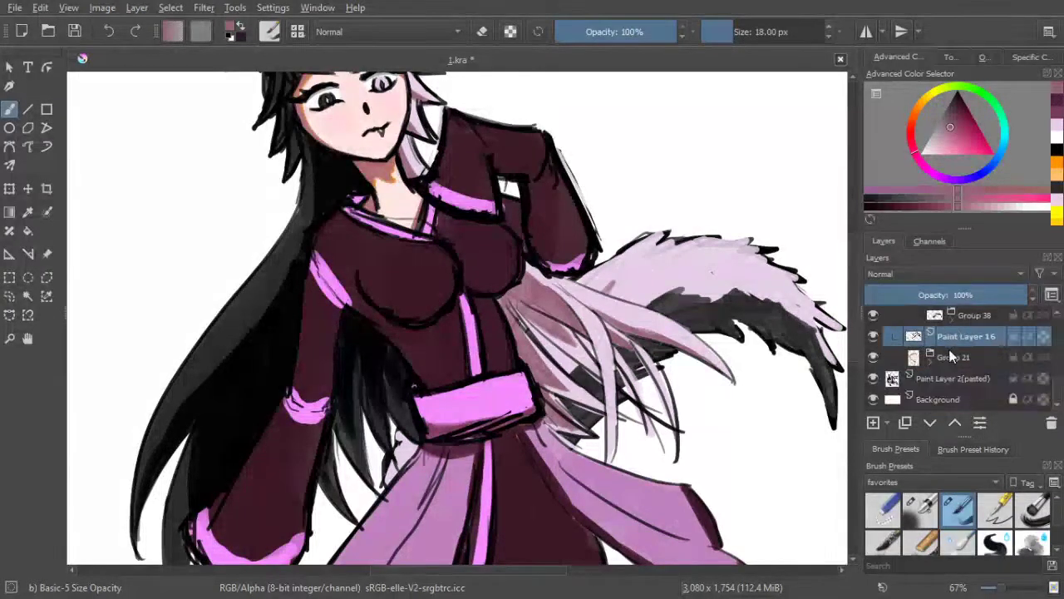
{"action": "left_click_drag", "start_coordinate": [947, 400], "coordinate": [959, 386]}
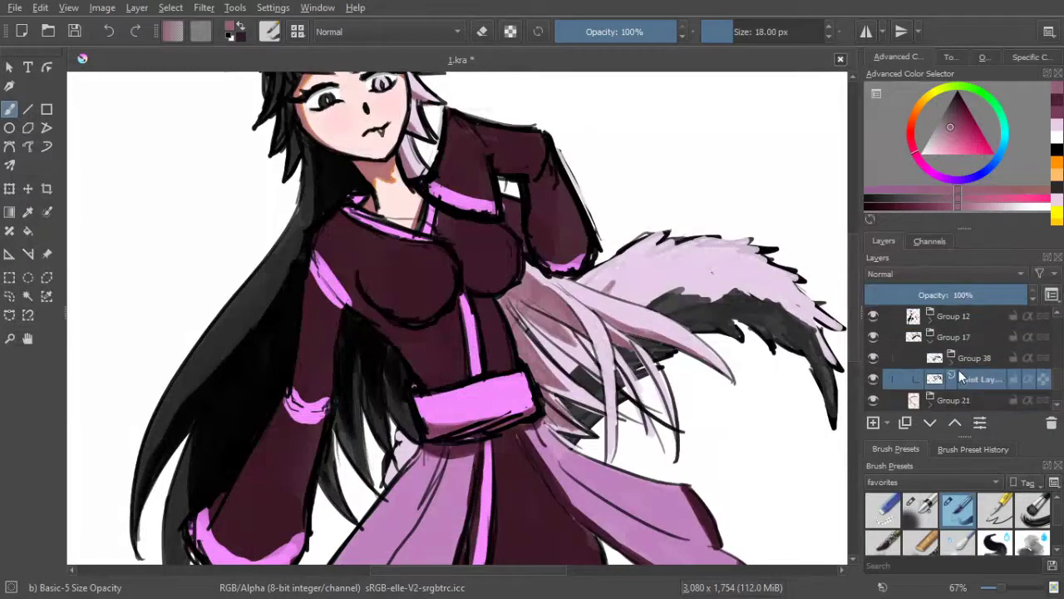
{"action": "left_click", "coordinate": [949, 364]}
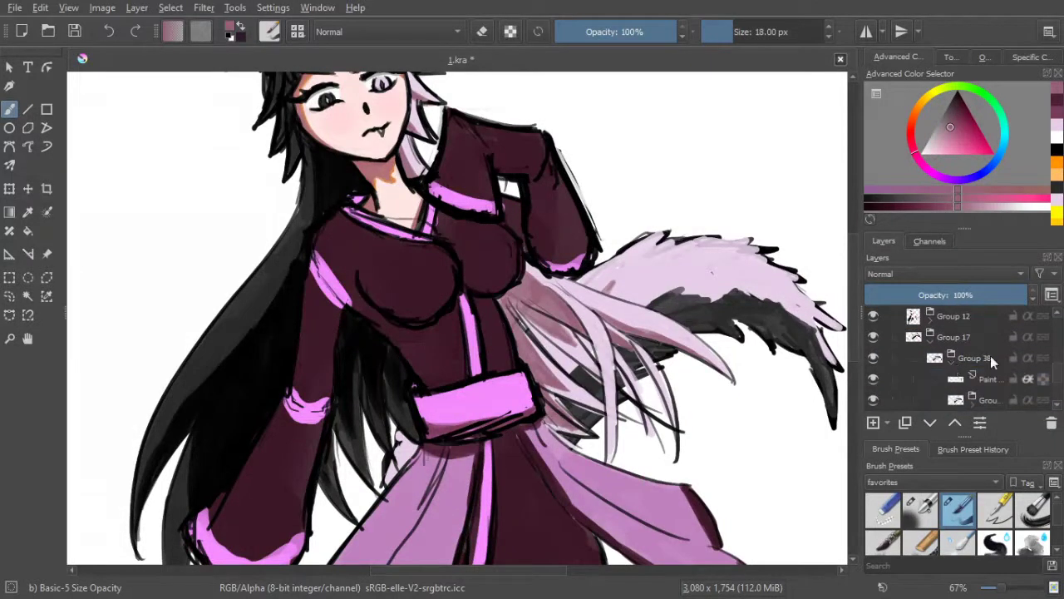
Toggle inherit alpha on the tail shading layer and move Paint Layer 16 above Group 38 inside Group 17
{"action": "scroll", "coordinate": [987, 358], "scroll_direction": "up", "scroll_amount": 1}
{"action": "left_click", "coordinate": [1028, 358]}
{"action": "left_click", "coordinate": [1026, 357]}
{"action": "scroll", "coordinate": [998, 342], "scroll_direction": "down", "scroll_amount": 1}
{"action": "scroll", "coordinate": [1011, 363], "scroll_direction": "up", "scroll_amount": 1}
{"action": "scroll", "coordinate": [993, 361], "scroll_direction": "down", "scroll_amount": 1}
{"action": "mouse_move", "coordinate": [975, 361]}
{"action": "left_mouse_down"}
{"action": "mouse_move", "coordinate": [979, 310]}
{"action": "mouse_move", "coordinate": [972, 342]}
{"action": "left_mouse_up"}
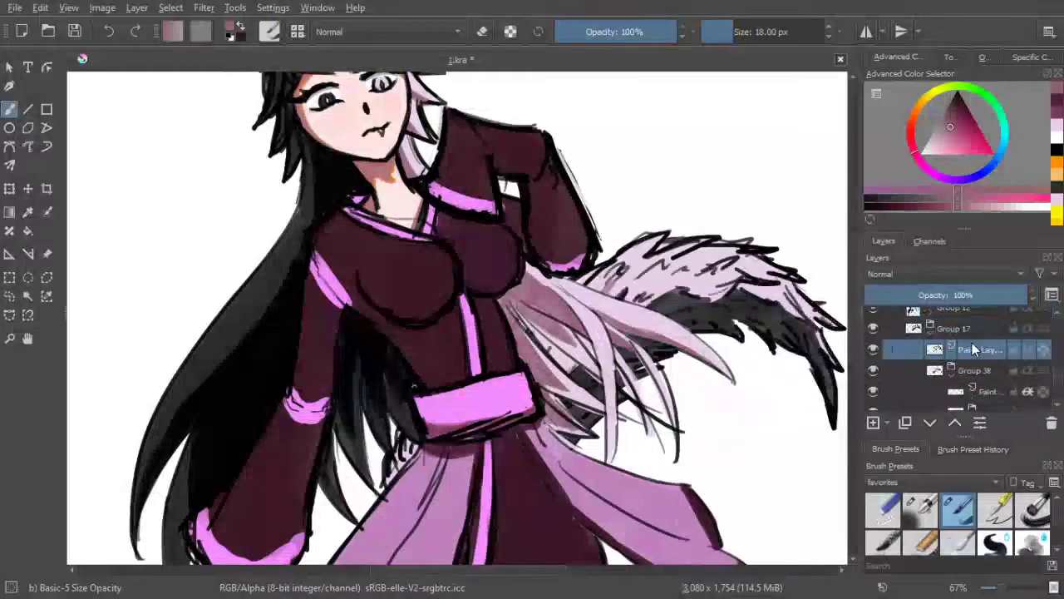
{"action": "scroll", "coordinate": [998, 359], "scroll_direction": "down", "scroll_amount": 1}
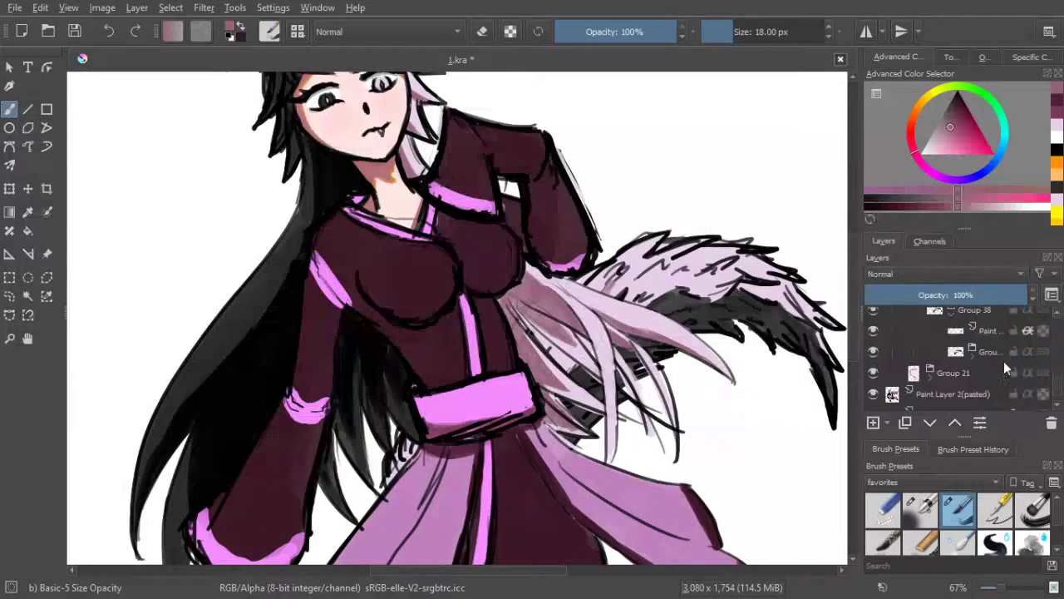
{"action": "scroll", "coordinate": [969, 341], "scroll_direction": "up", "scroll_amount": 1}
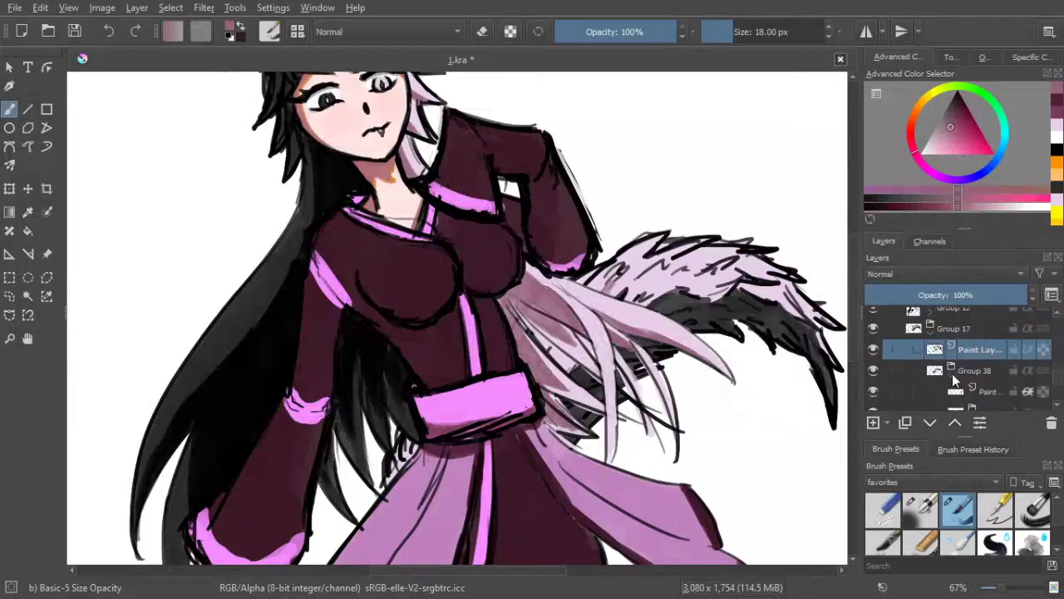
Paint mauve fur shading along the underside of the tail's light section on the inherit-alpha layer inside Group 38
{"action": "left_click", "coordinate": [1002, 391]}
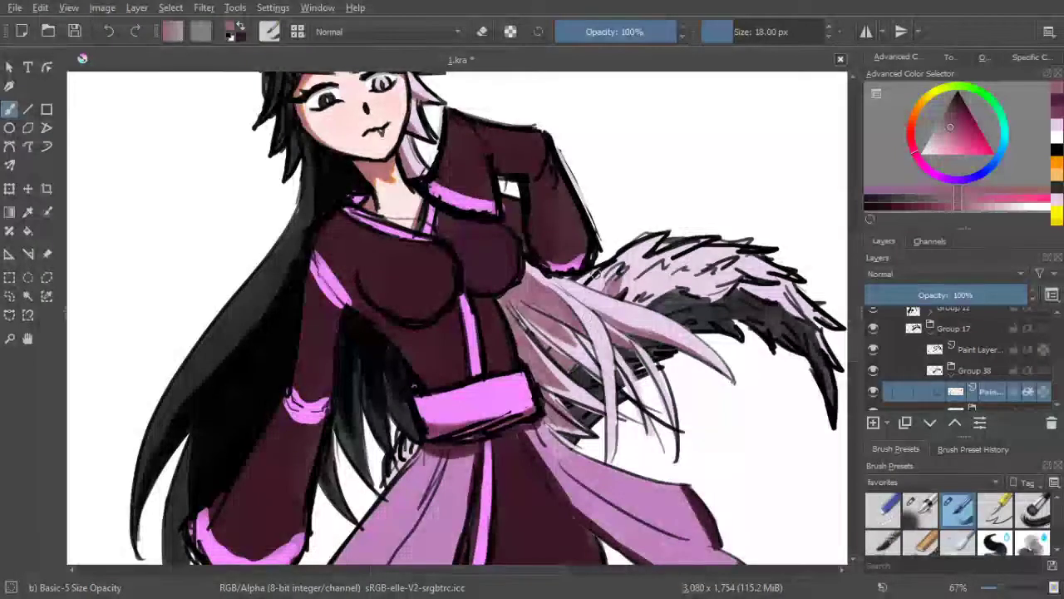
{"action": "left_click_drag", "start_coordinate": [591, 343], "coordinate": [587, 341]}
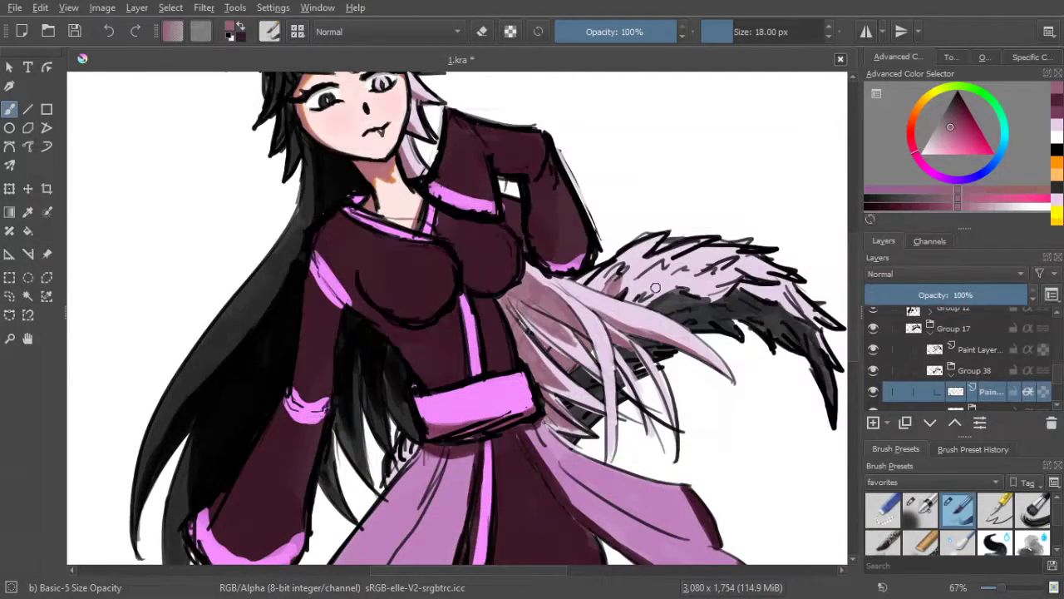
{"action": "left_click_drag", "start_coordinate": [629, 296], "coordinate": [664, 263]}
{"action": "mouse_move", "coordinate": [634, 301]}
{"action": "left_mouse_down"}
{"action": "mouse_move", "coordinate": [653, 281]}
{"action": "mouse_move", "coordinate": [677, 281]}
{"action": "left_mouse_up"}
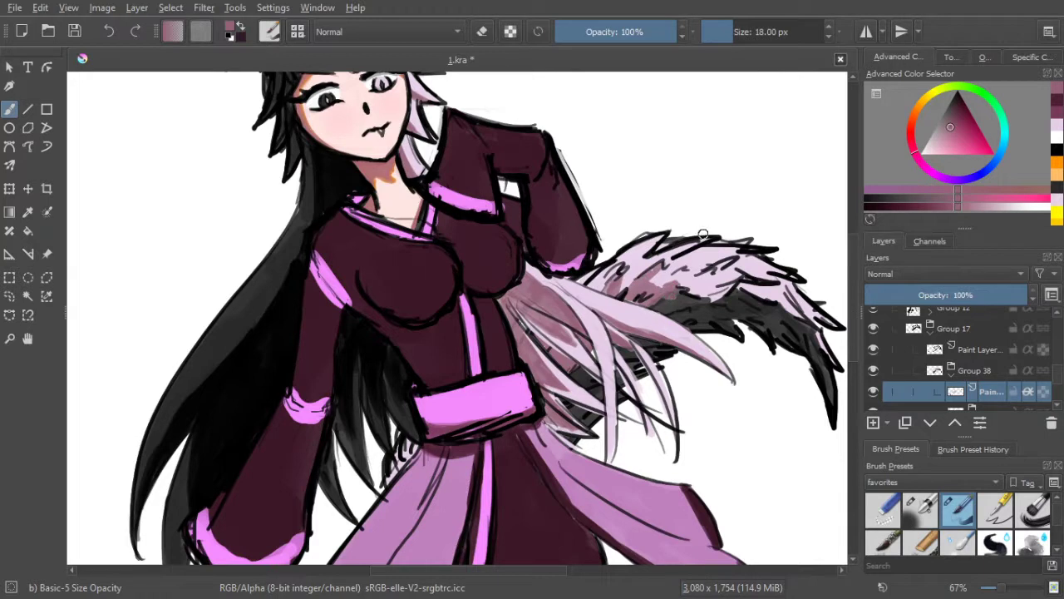
{"action": "key", "text": "ctrl+z"}
{"action": "mouse_move", "coordinate": [637, 299]}
{"action": "left_mouse_down"}
{"action": "mouse_move", "coordinate": [639, 284]}
{"action": "mouse_move", "coordinate": [669, 266]}
{"action": "mouse_move", "coordinate": [657, 290]}
{"action": "mouse_move", "coordinate": [673, 285]}
{"action": "mouse_move", "coordinate": [668, 274]}
{"action": "left_mouse_up"}
{"action": "left_click_drag", "start_coordinate": [668, 278], "coordinate": [727, 267]}
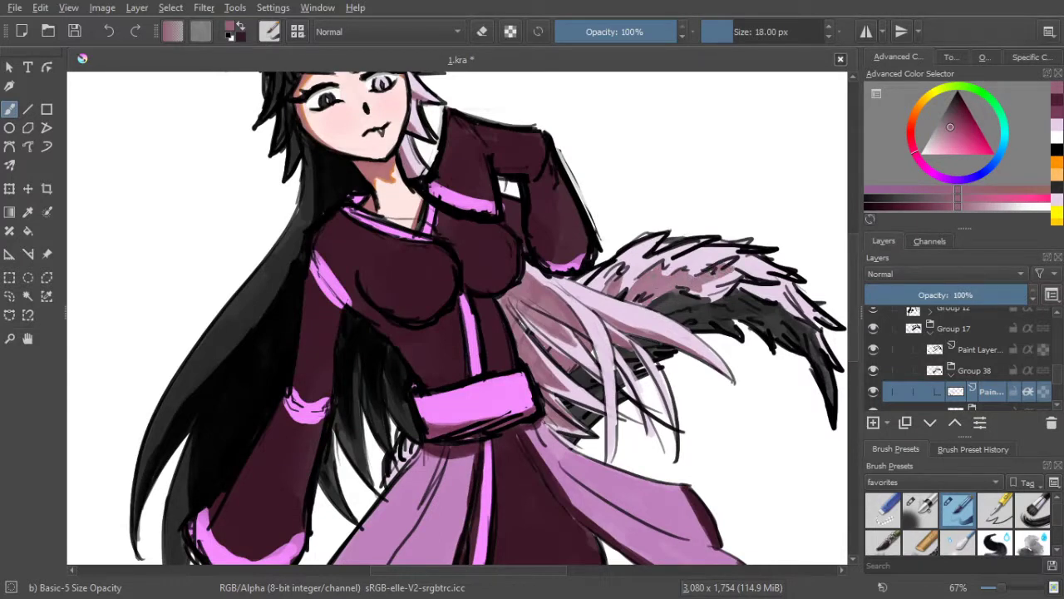
{"action": "mouse_move", "coordinate": [714, 297]}
{"action": "left_mouse_down"}
{"action": "mouse_move", "coordinate": [747, 268]}
{"action": "mouse_move", "coordinate": [735, 279]}
{"action": "mouse_move", "coordinate": [768, 285]}
{"action": "mouse_move", "coordinate": [741, 287]}
{"action": "mouse_move", "coordinate": [786, 301]}
{"action": "mouse_move", "coordinate": [768, 290]}
{"action": "left_mouse_up"}
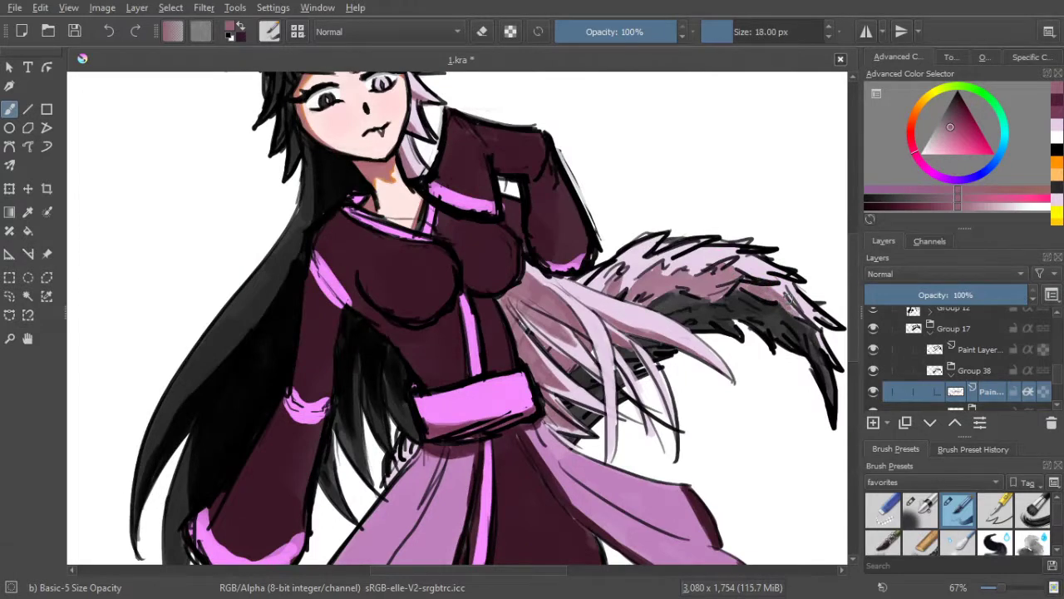
Add a new paint layer inside Group 38 and paint black shading over the tail's dark underside
{"action": "left_click_drag", "start_coordinate": [657, 263], "coordinate": [622, 221]}
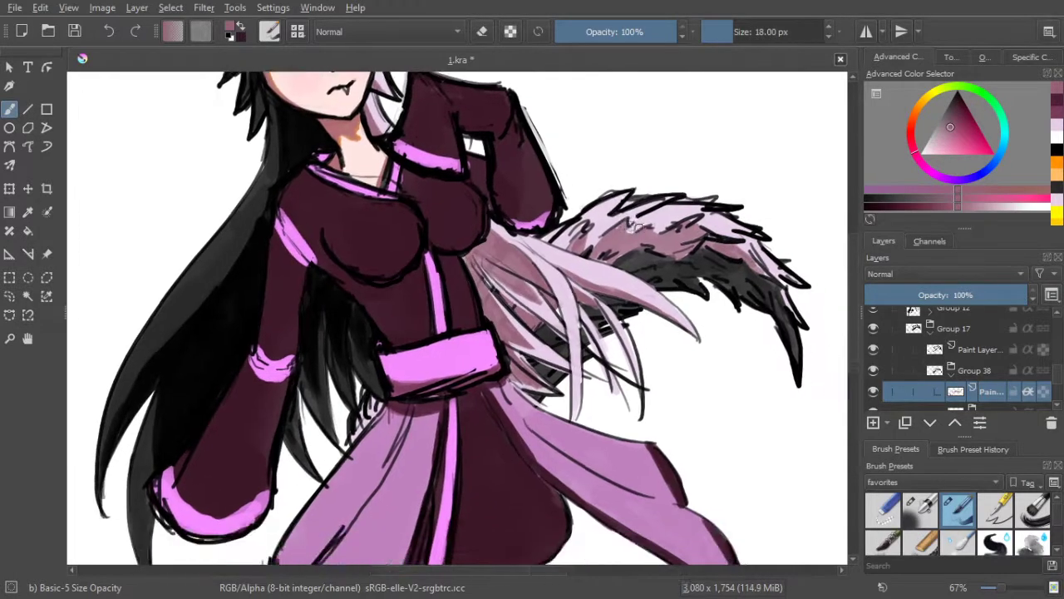
{"action": "left_click", "coordinate": [873, 421]}
{"action": "key", "text": "d"}
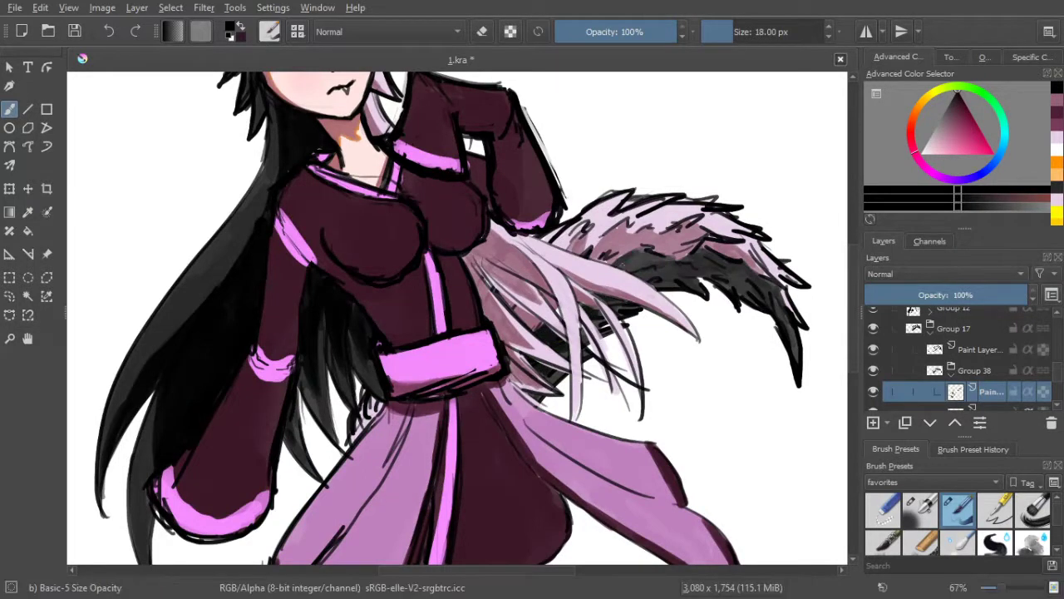
{"action": "mouse_move", "coordinate": [650, 254]}
{"action": "left_mouse_down"}
{"action": "mouse_move", "coordinate": [631, 262]}
{"action": "mouse_move", "coordinate": [676, 263]}
{"action": "left_mouse_up"}
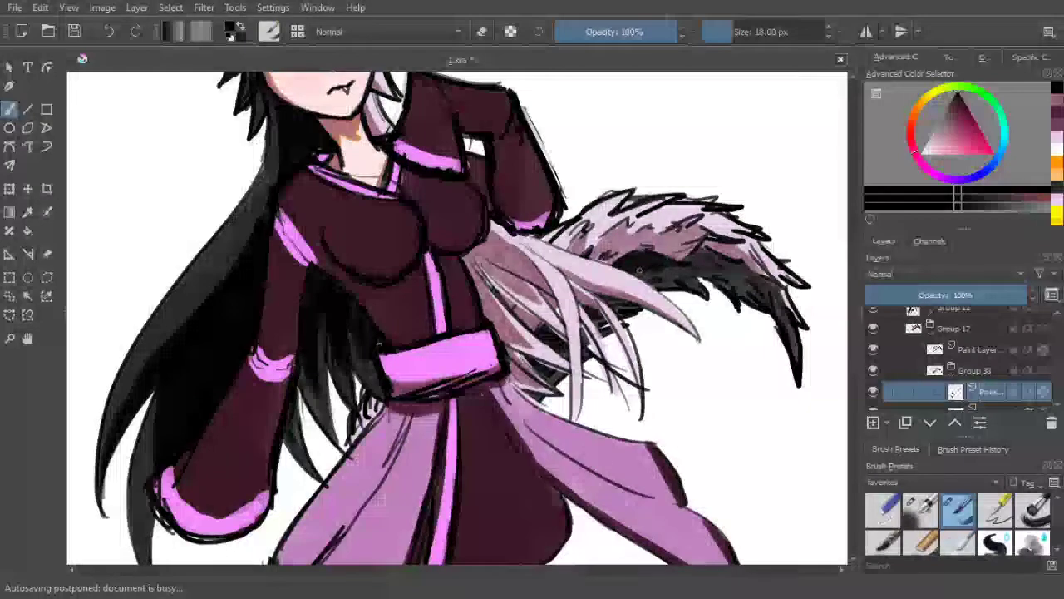
{"action": "mouse_move", "coordinate": [640, 275]}
{"action": "left_mouse_down"}
{"action": "mouse_move", "coordinate": [716, 274]}
{"action": "mouse_move", "coordinate": [680, 263]}
{"action": "mouse_move", "coordinate": [717, 257]}
{"action": "mouse_move", "coordinate": [703, 249]}
{"action": "mouse_move", "coordinate": [746, 278]}
{"action": "mouse_move", "coordinate": [745, 266]}
{"action": "mouse_move", "coordinate": [704, 268]}
{"action": "mouse_move", "coordinate": [763, 280]}
{"action": "left_mouse_up"}
{"action": "scroll", "coordinate": [720, 251], "scroll_direction": "down", "scroll_amount": 2}
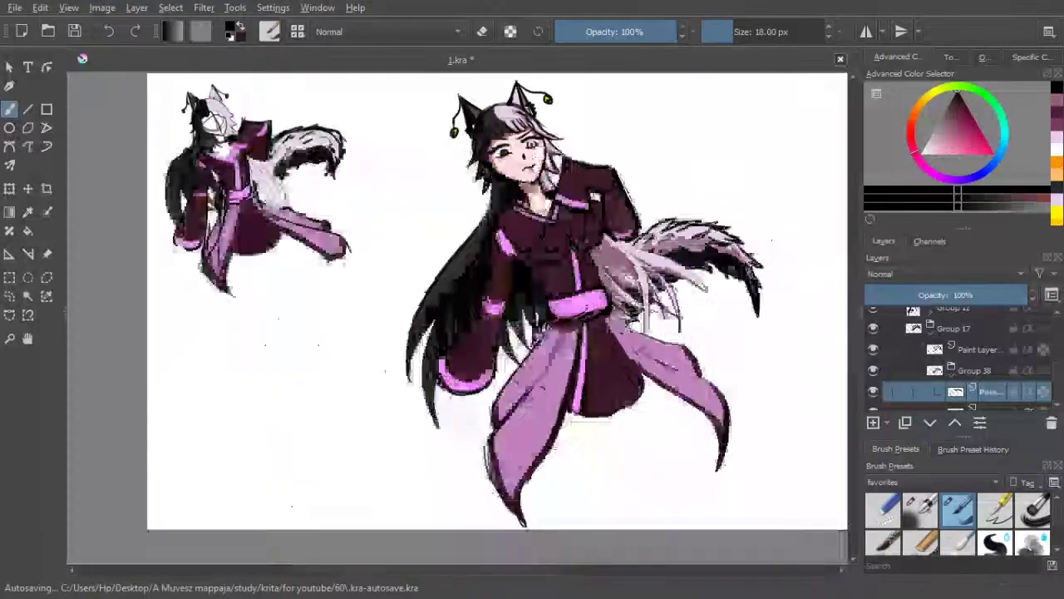
Set the opacity of the tail's black shading layer to 79%
{"action": "scroll", "coordinate": [735, 253], "scroll_direction": "up", "scroll_amount": 1}
{"action": "left_click", "coordinate": [980, 293]}
{"action": "left_click_drag", "start_coordinate": [981, 292], "coordinate": [994, 295]}
{"action": "scroll", "coordinate": [778, 287], "scroll_direction": "down", "scroll_amount": 2}
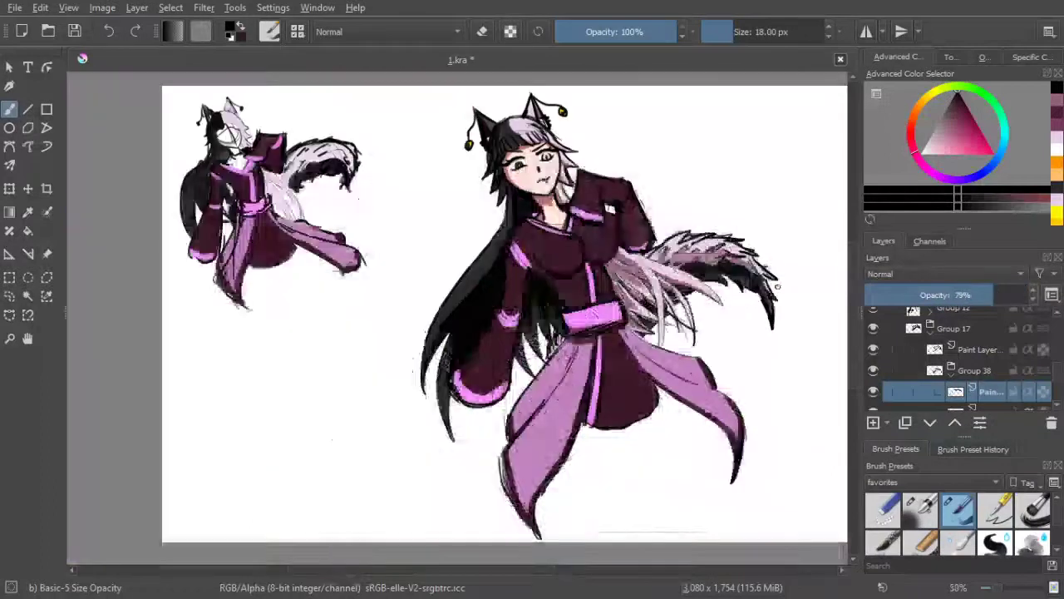
Add a paint layer above Paint Layer 7 in Group 2 and paint white fluff inside both ears, reducing the brush to 3 px
{"action": "left_click_drag", "start_coordinate": [721, 182], "coordinate": [717, 192]}
{"action": "scroll", "coordinate": [545, 179], "scroll_direction": "up", "scroll_amount": 2}
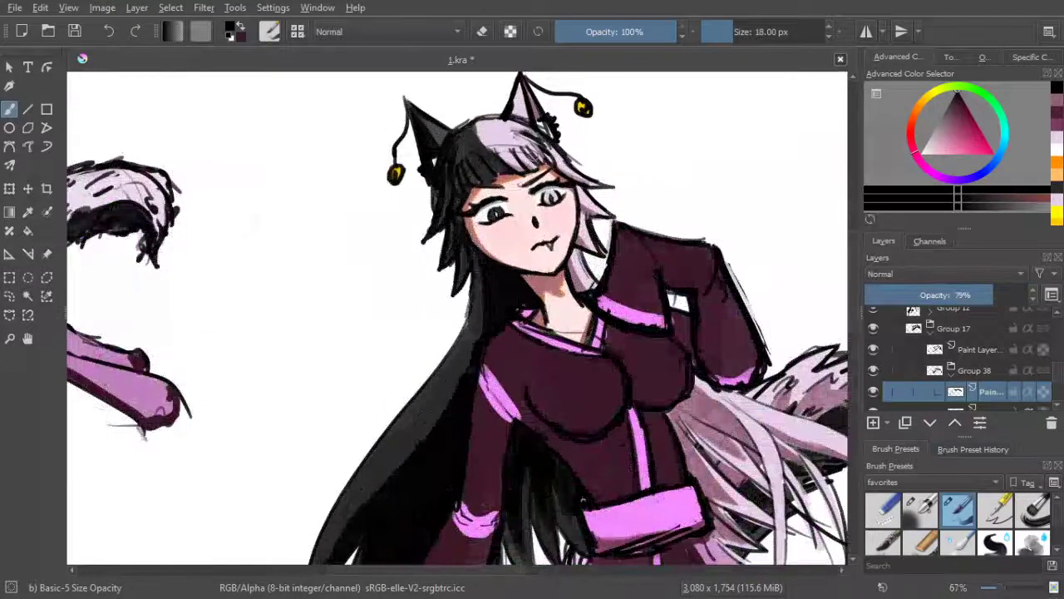
{"action": "scroll", "coordinate": [956, 349], "scroll_direction": "down", "scroll_amount": 3}
{"action": "scroll", "coordinate": [976, 360], "scroll_direction": "up", "scroll_amount": 2}
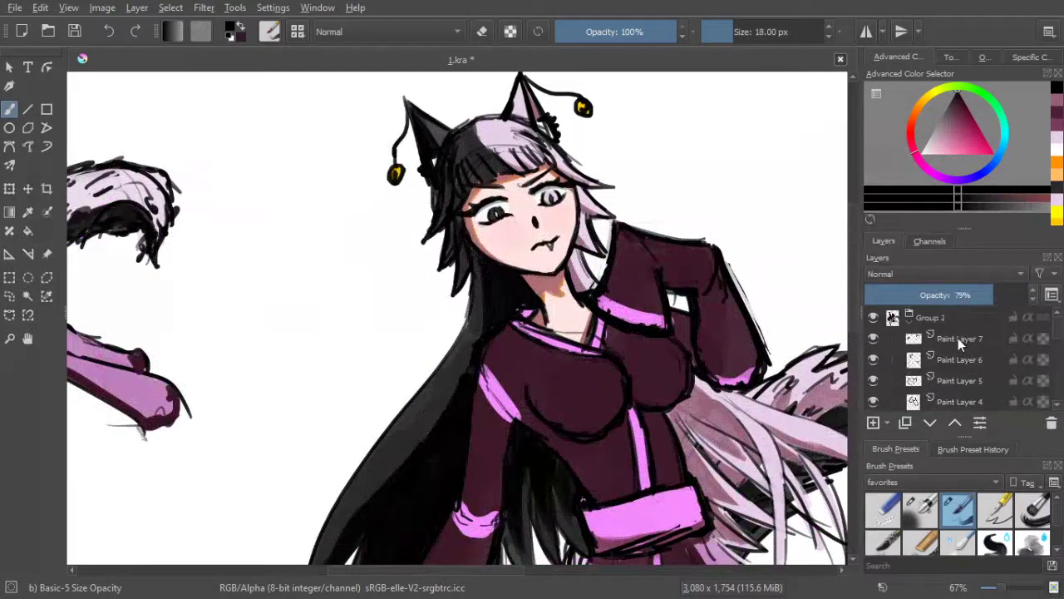
{"action": "left_click", "coordinate": [961, 338]}
{"action": "left_click", "coordinate": [873, 422]}
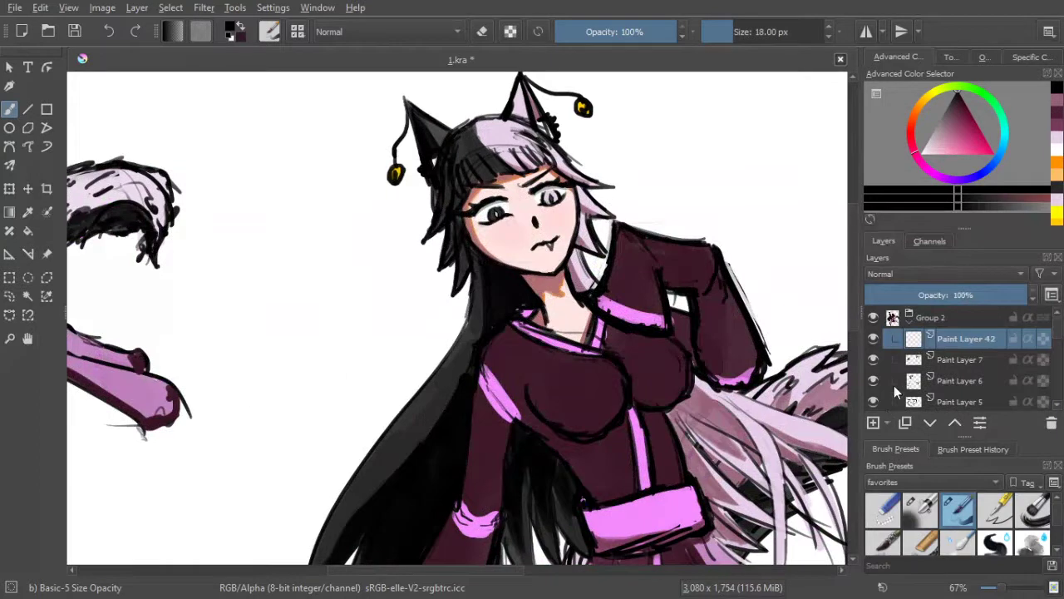
{"action": "left_click_drag", "start_coordinate": [934, 144], "coordinate": [896, 168]}
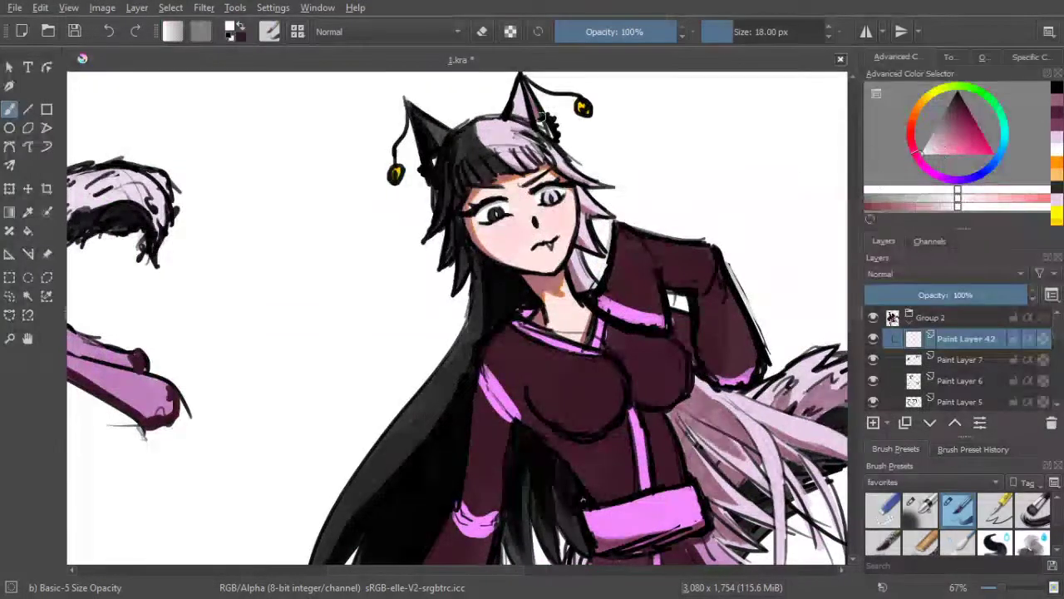
{"action": "key", "text": "bracketleft"}
{"action": "key", "text": "bracketleft"}
{"action": "key", "text": "bracketleft"}
{"action": "key", "text": "bracketleft"}
{"action": "left_click_drag", "start_coordinate": [546, 122], "coordinate": [547, 127]}
{"action": "key", "text": "bracketleft"}
{"action": "key", "text": "bracketleft"}
{"action": "key", "text": "bracketleft"}
{"action": "key", "text": "bracketleft"}
{"action": "key", "text": "bracketleft"}
{"action": "key", "text": "bracketleft"}
{"action": "key", "text": "bracketleft"}
{"action": "key", "text": "bracketleft"}
{"action": "key", "text": "bracketleft"}
{"action": "key", "text": "bracketleft"}
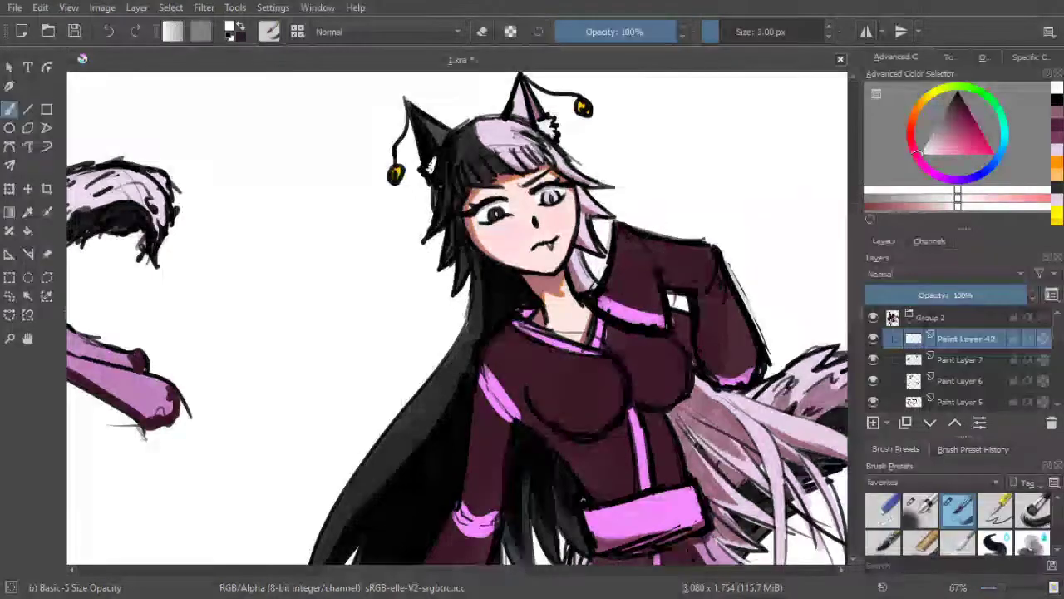
Switch the brush colour to black and touch up the ear outlines on the same layer
{"action": "scroll", "coordinate": [430, 164], "scroll_direction": "down", "scroll_amount": 2}
{"action": "scroll", "coordinate": [471, 154], "scroll_direction": "up", "scroll_amount": 3}
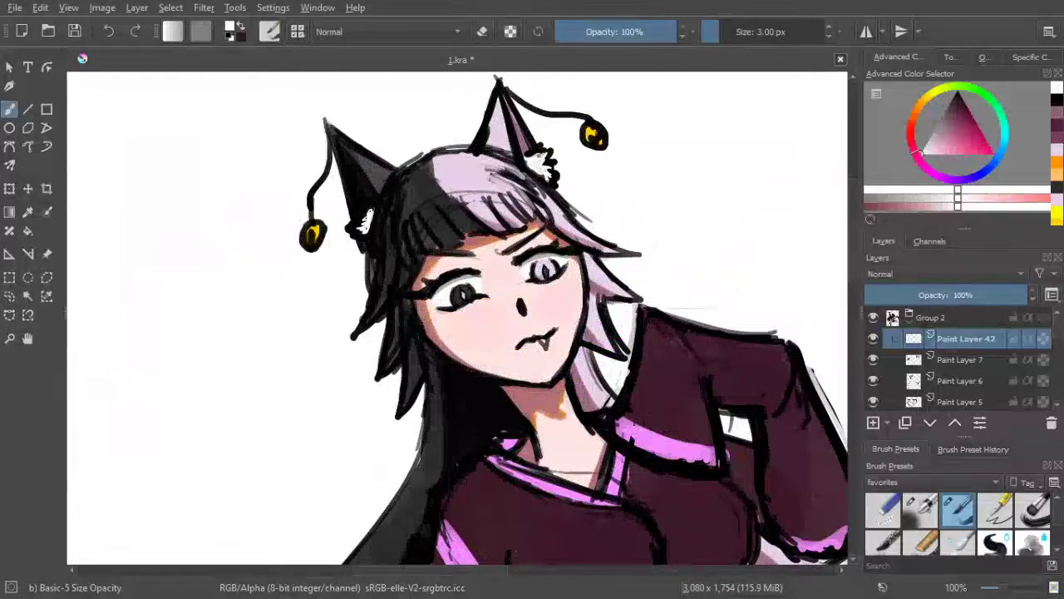
{"action": "left_click_drag", "start_coordinate": [952, 108], "coordinate": [959, 55]}
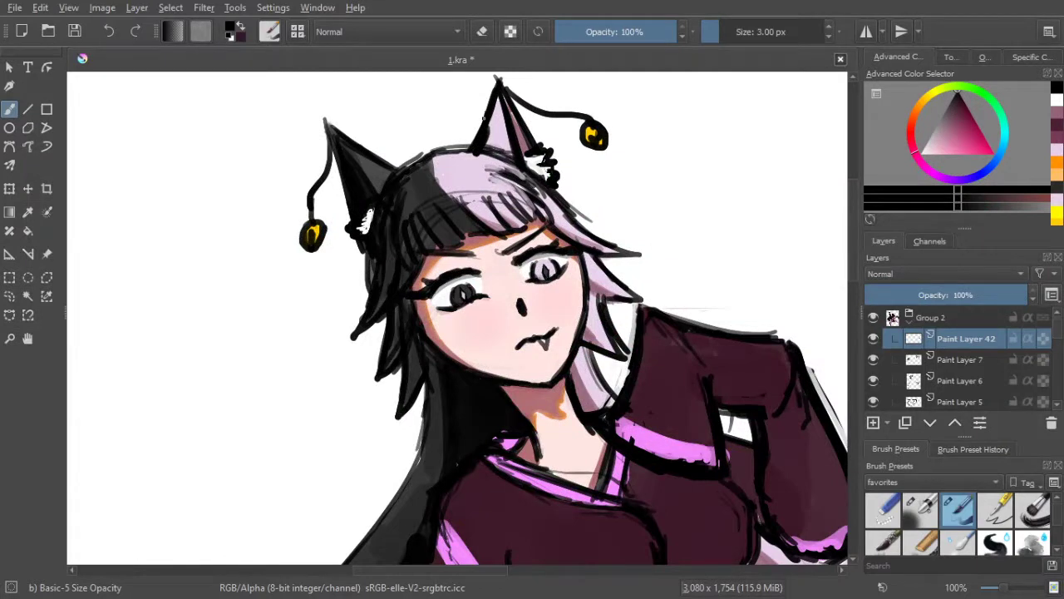
Add another paint layer above Paint Layer 42 for highlights and set the brush colour to white
{"action": "scroll", "coordinate": [513, 282], "scroll_direction": "down", "scroll_amount": 3}
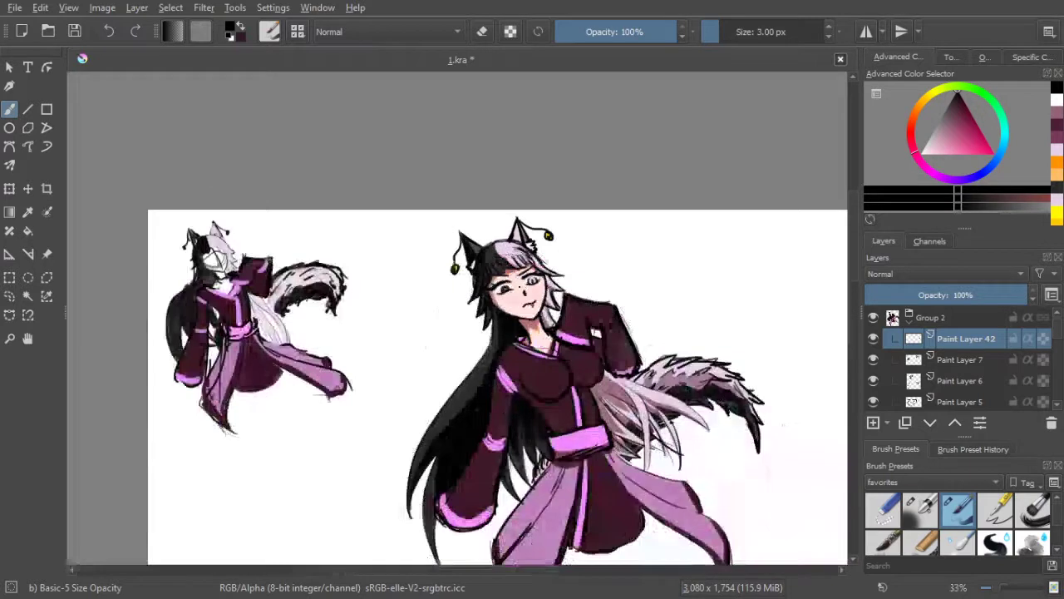
{"action": "scroll", "coordinate": [518, 274], "scroll_direction": "up", "scroll_amount": 2}
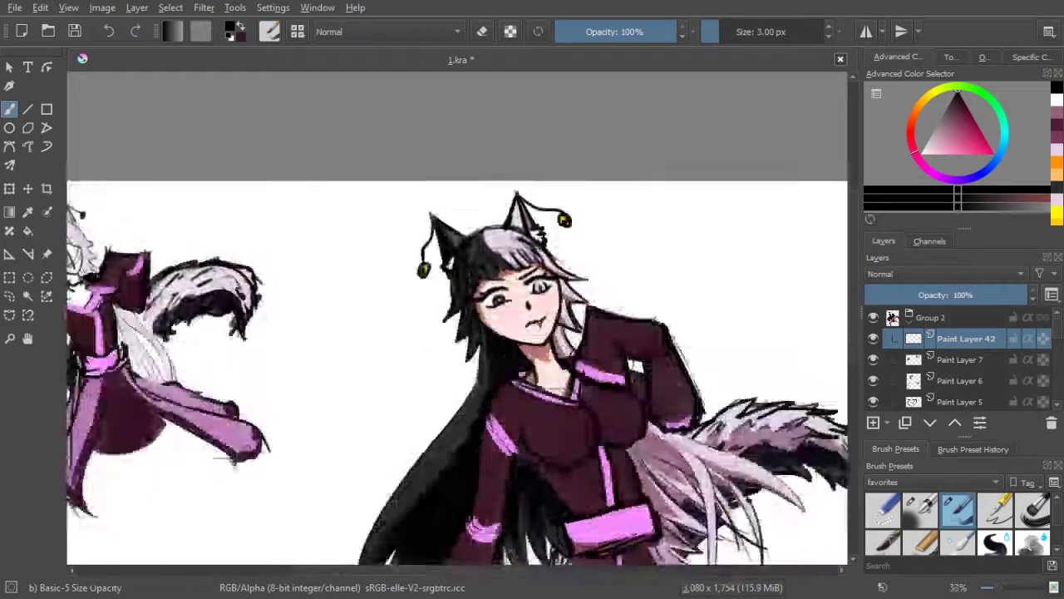
{"action": "scroll", "coordinate": [519, 274], "scroll_direction": "up", "scroll_amount": 1}
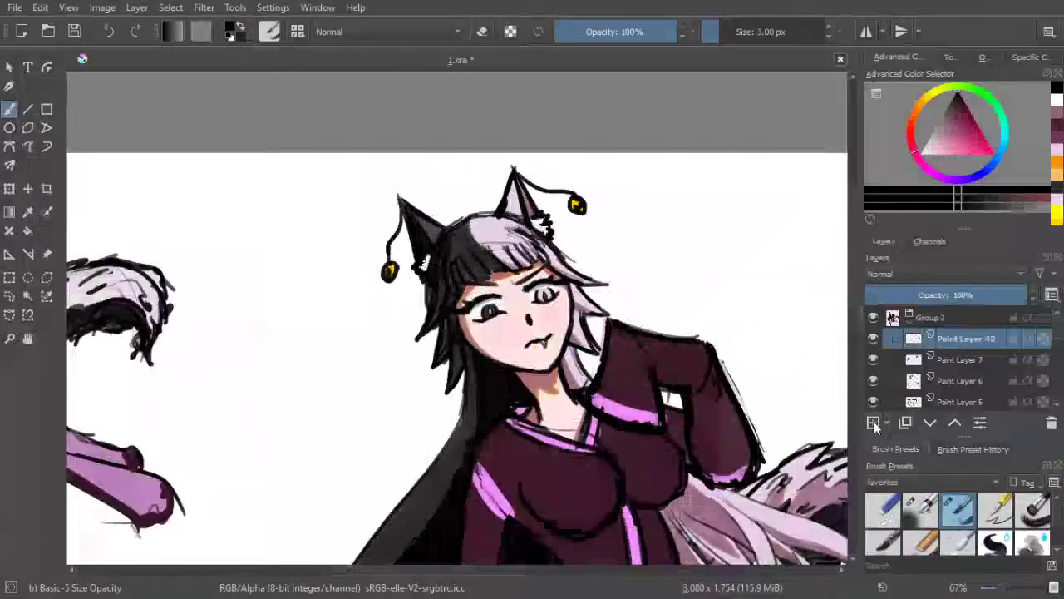
{"action": "left_click", "coordinate": [873, 422]}
{"action": "left_click_drag", "start_coordinate": [727, 362], "coordinate": [645, 169]}
{"action": "scroll", "coordinate": [458, 316], "scroll_direction": "down", "scroll_amount": 1}
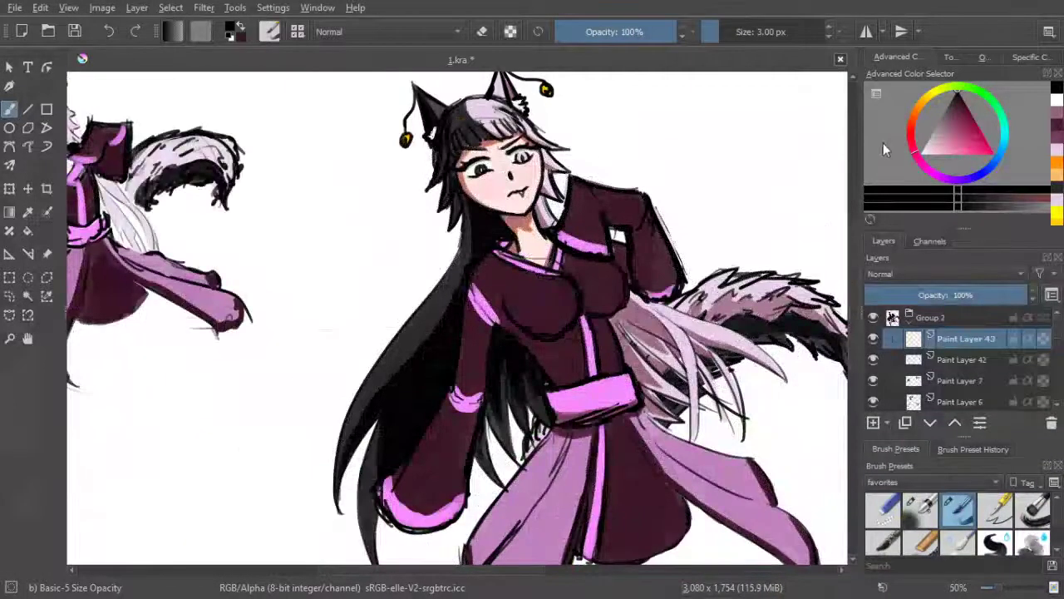
{"action": "left_click_drag", "start_coordinate": [945, 143], "coordinate": [920, 155]}
{"action": "left_click_drag", "start_coordinate": [542, 125], "coordinate": [541, 200]}
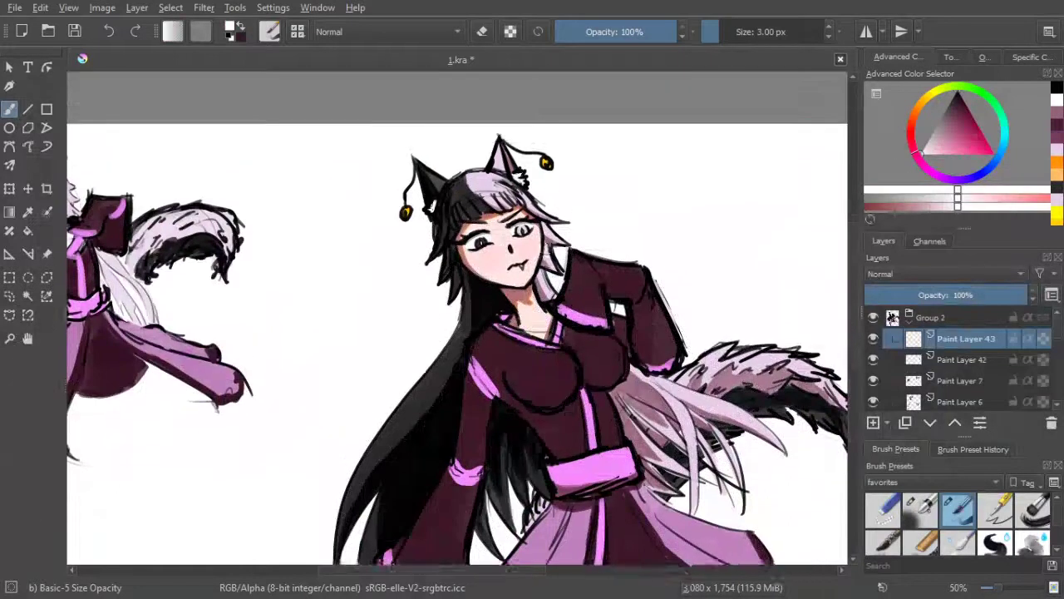
Set the brush size to 7 px and paint white highlights along the edges of both fox ears
{"action": "scroll", "coordinate": [541, 199], "scroll_direction": "up", "scroll_amount": 2}
{"action": "mouse_move", "coordinate": [480, 105]}
{"action": "left_mouse_down"}
{"action": "mouse_move", "coordinate": [546, 205]}
{"action": "mouse_move", "coordinate": [518, 194]}
{"action": "mouse_move", "coordinate": [510, 232]}
{"action": "mouse_move", "coordinate": [523, 183]}
{"action": "left_mouse_up"}
{"action": "key", "text": "bracketright"}
{"action": "key", "text": "bracketright"}
{"action": "key", "text": "bracketright"}
{"action": "key", "text": "bracketright"}
{"action": "key", "text": "bracketright"}
{"action": "key", "text": "bracketright"}
{"action": "key", "text": "bracketleft"}
{"action": "key", "text": "bracketleft"}
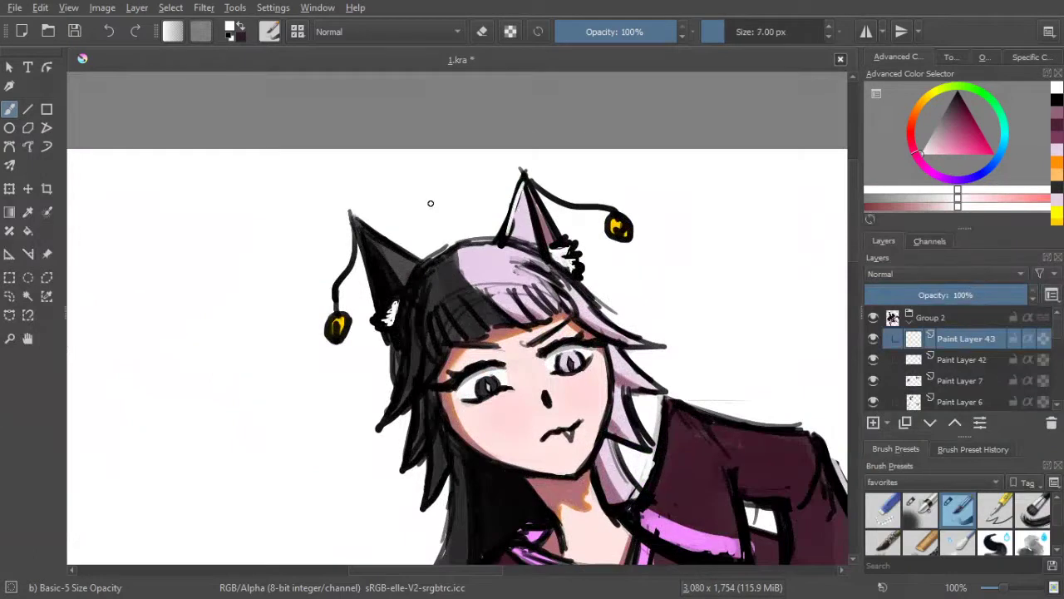
{"action": "mouse_move", "coordinate": [360, 225]}
{"action": "left_mouse_down"}
{"action": "mouse_move", "coordinate": [415, 263]}
{"action": "mouse_move", "coordinate": [402, 253]}
{"action": "left_mouse_up"}
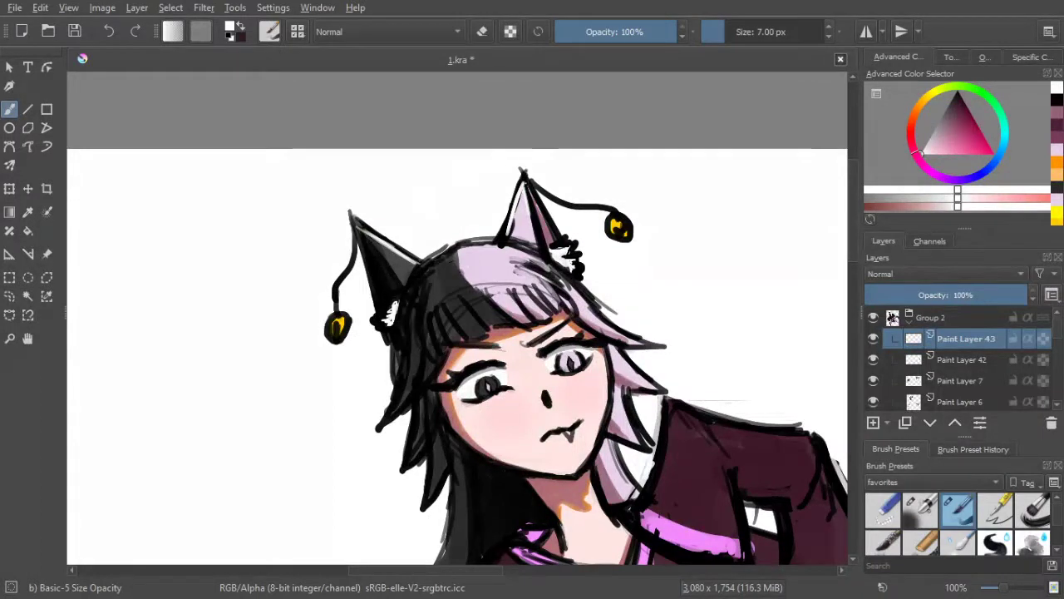
{"action": "mouse_move", "coordinate": [362, 229]}
{"action": "left_mouse_down"}
{"action": "mouse_move", "coordinate": [380, 248]}
{"action": "mouse_move", "coordinate": [391, 215]}
{"action": "left_mouse_up"}
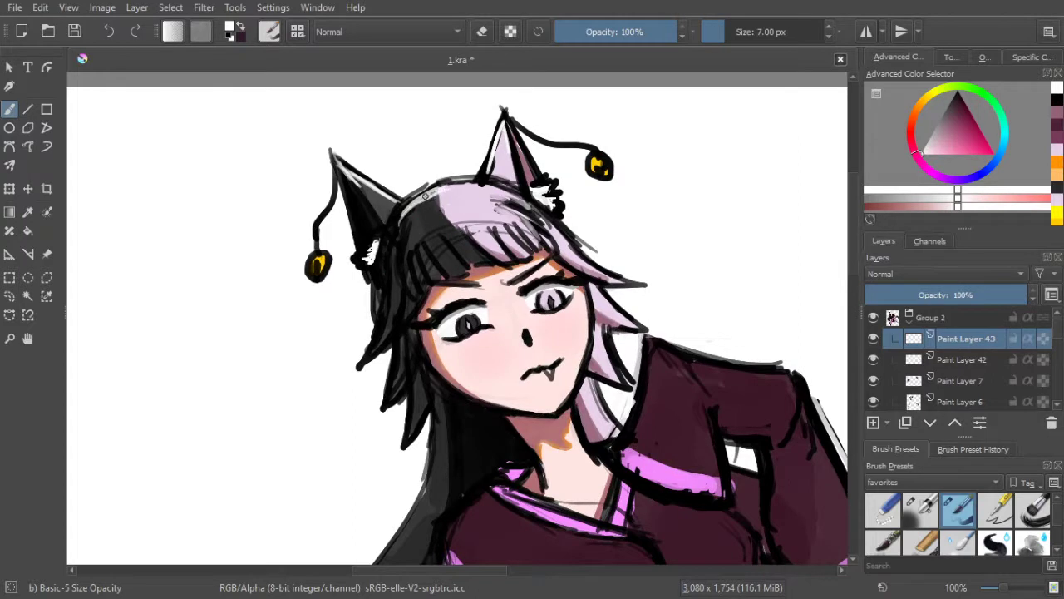
Paint a white highlight along the crown of the hair and undo the last stroke
{"action": "left_click", "coordinate": [400, 217]}
{"action": "left_click", "coordinate": [454, 187]}
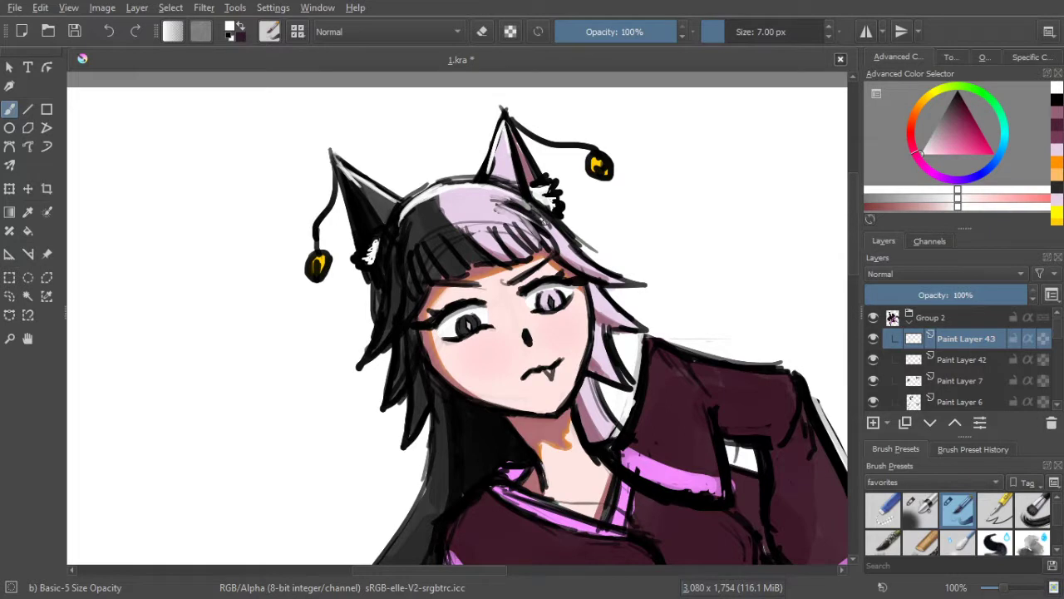
{"action": "key", "text": "ctrl+z"}
Paint thin white highlights on the black and light hair locks framing the face
{"action": "left_click_drag", "start_coordinate": [599, 294], "coordinate": [636, 322]}
{"action": "left_click_drag", "start_coordinate": [565, 324], "coordinate": [616, 340]}
{"action": "left_click_drag", "start_coordinate": [443, 307], "coordinate": [428, 364]}
{"action": "mouse_move", "coordinate": [443, 308]}
{"action": "left_mouse_down"}
{"action": "mouse_move", "coordinate": [424, 371]}
{"action": "mouse_move", "coordinate": [440, 307]}
{"action": "left_mouse_up"}
{"action": "mouse_move", "coordinate": [446, 371]}
{"action": "left_mouse_down"}
{"action": "mouse_move", "coordinate": [441, 409]}
{"action": "mouse_move", "coordinate": [464, 442]}
{"action": "mouse_move", "coordinate": [461, 457]}
{"action": "left_mouse_up"}
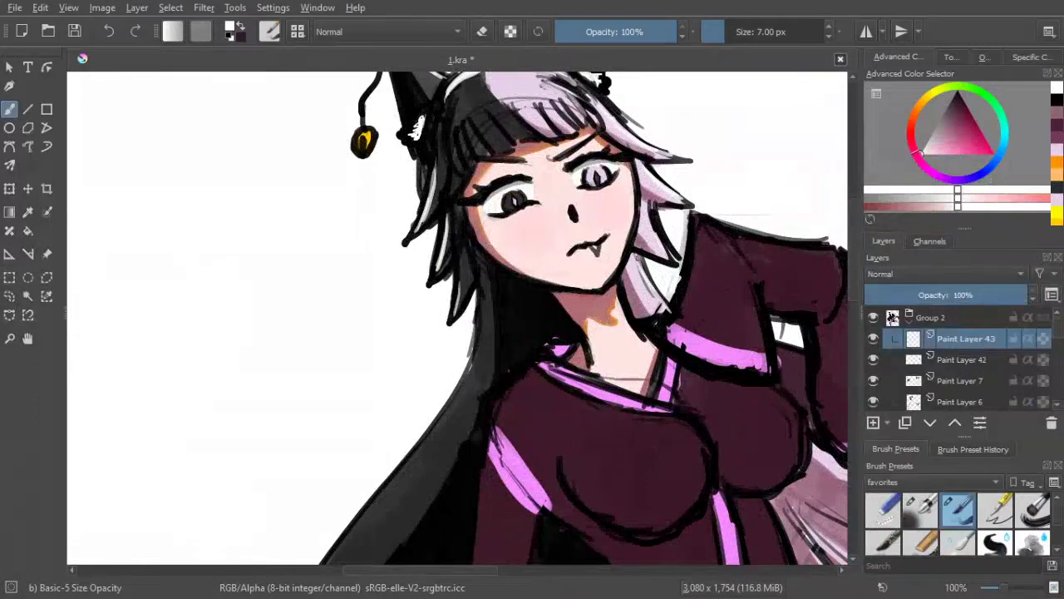
{"action": "left_click_drag", "start_coordinate": [644, 253], "coordinate": [667, 312]}
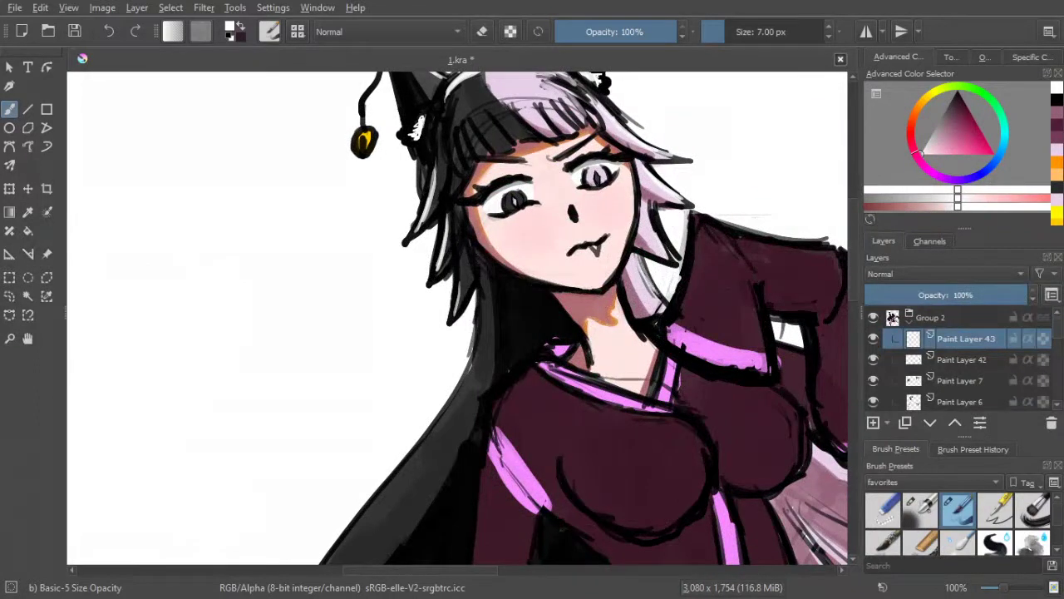
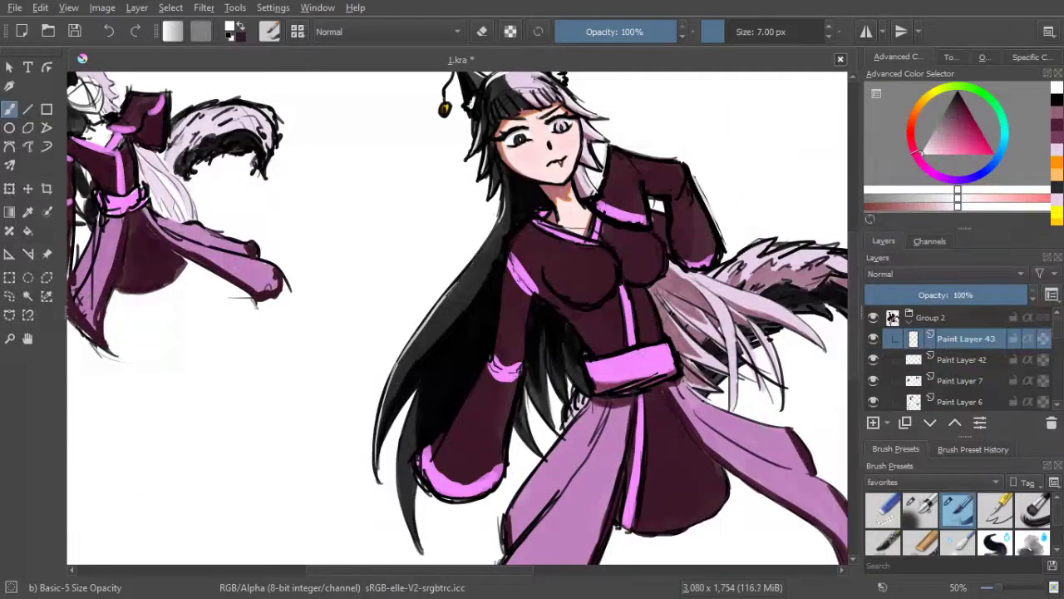
Paint a long white highlight along the outer edge of the long black hair
{"action": "scroll", "coordinate": [493, 214], "scroll_direction": "up", "scroll_amount": 1}
{"action": "left_click_drag", "start_coordinate": [420, 305], "coordinate": [468, 244]}
{"action": "left_click_drag", "start_coordinate": [431, 281], "coordinate": [490, 205]}
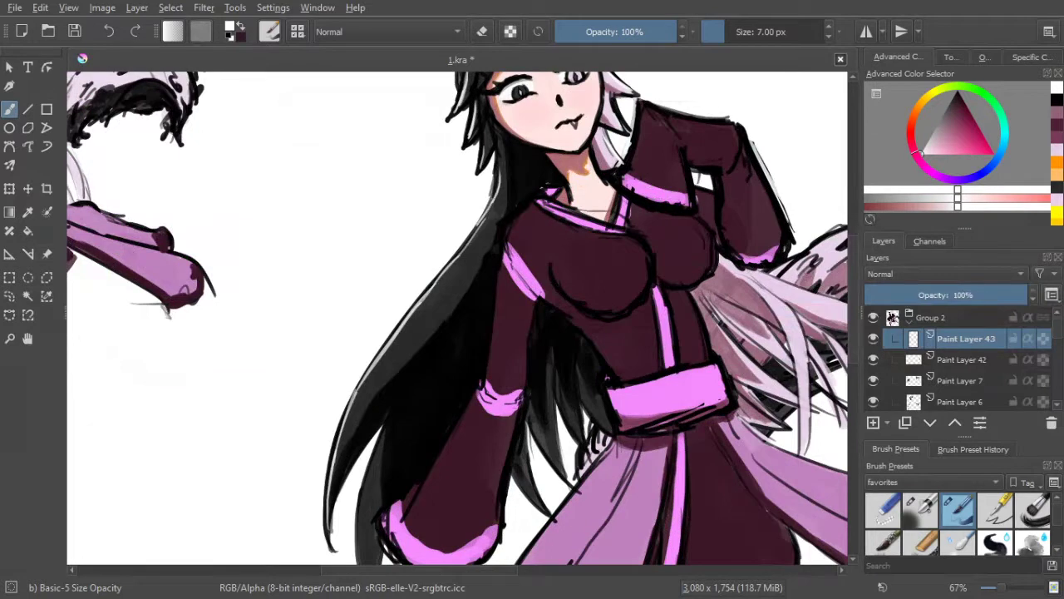
{"action": "left_click_drag", "start_coordinate": [481, 221], "coordinate": [491, 205]}
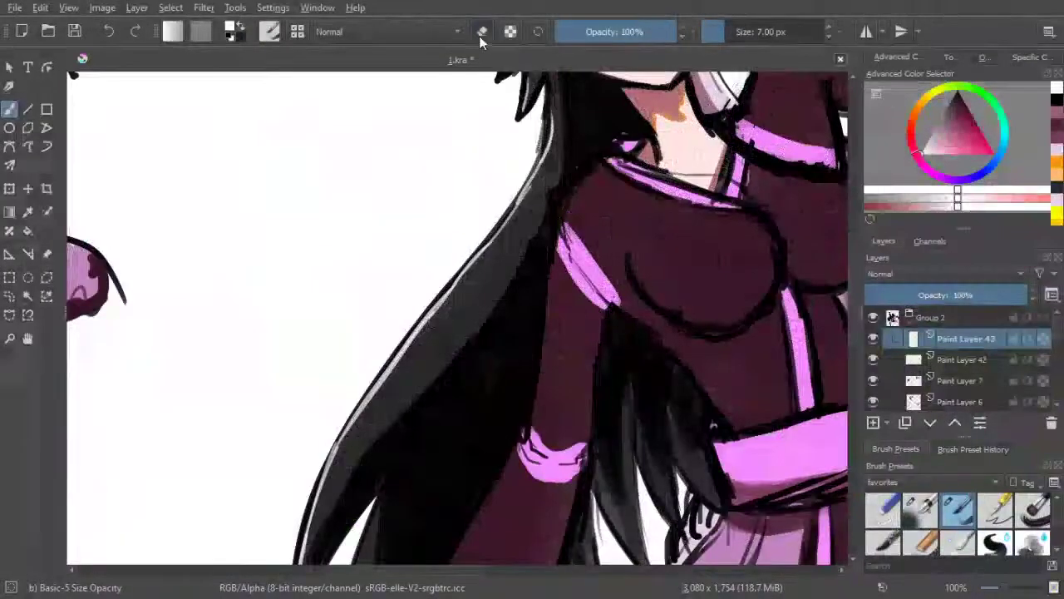
Turn on eraser mode and thin the white highlight along the outer edge of the long black hair
{"action": "left_click", "coordinate": [481, 35]}
{"action": "left_click_drag", "start_coordinate": [529, 190], "coordinate": [527, 190]}
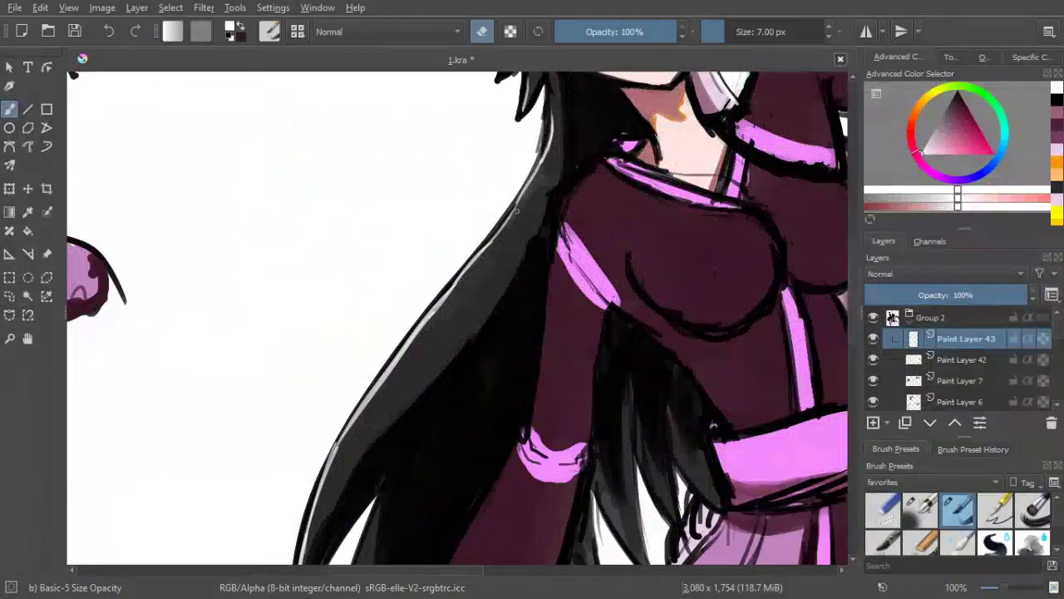
{"action": "left_click_drag", "start_coordinate": [452, 319], "coordinate": [498, 229]}
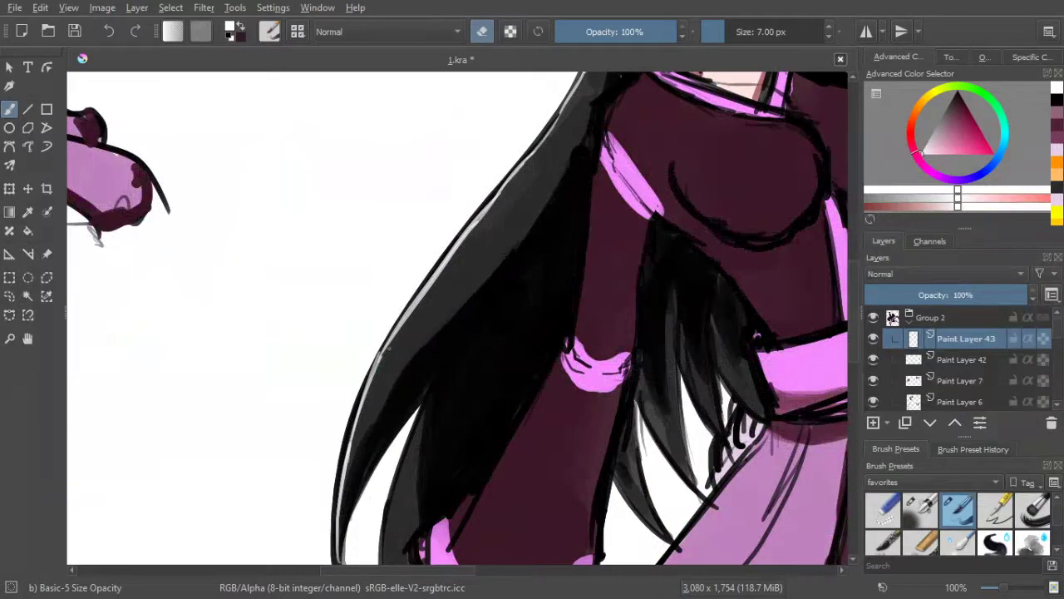
{"action": "scroll", "coordinate": [500, 212], "scroll_direction": "down", "scroll_amount": 2}
{"action": "scroll", "coordinate": [500, 212], "scroll_direction": "up", "scroll_amount": 2}
{"action": "left_click_drag", "start_coordinate": [480, 233], "coordinate": [424, 330]}
{"action": "left_click_drag", "start_coordinate": [502, 211], "coordinate": [521, 180]}
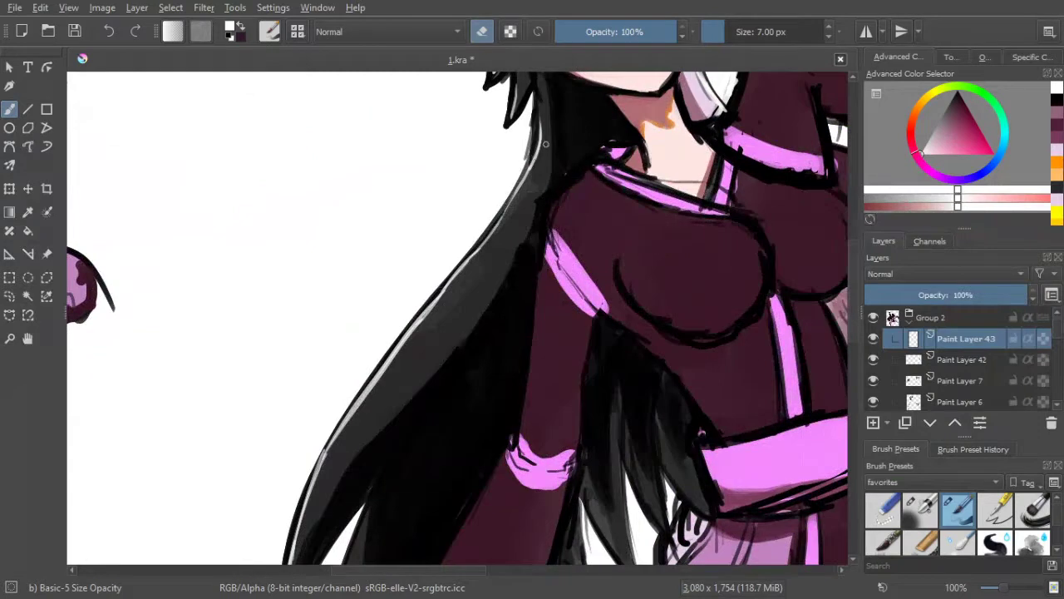
{"action": "left_click_drag", "start_coordinate": [481, 240], "coordinate": [520, 141]}
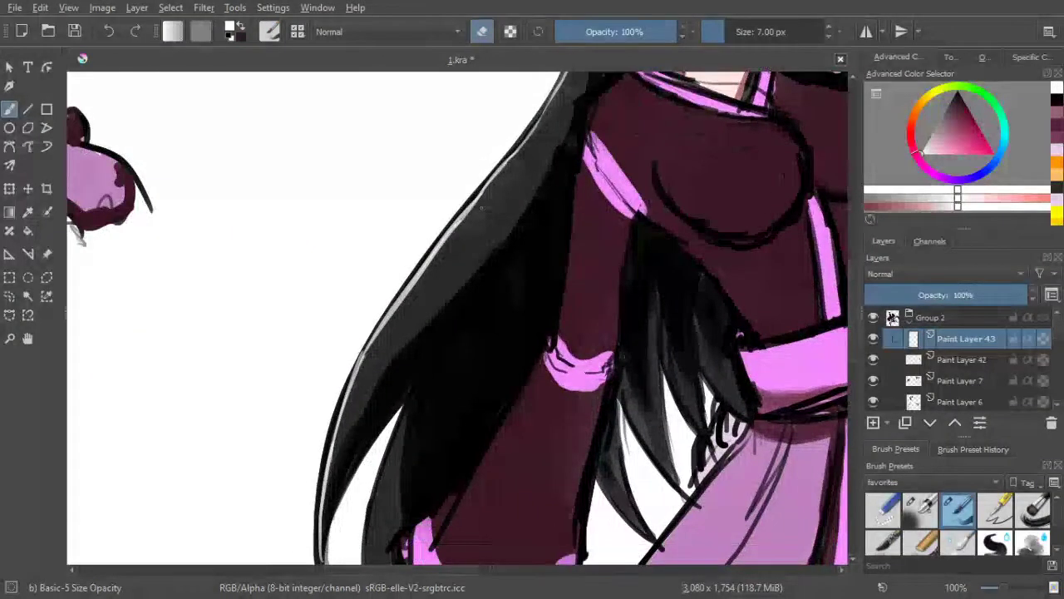
Paint a white highlight along the outer edge of the black lock beside the hanging sleeve, undoing the first two attempts
{"action": "scroll", "coordinate": [499, 170], "scroll_direction": "down", "scroll_amount": 5}
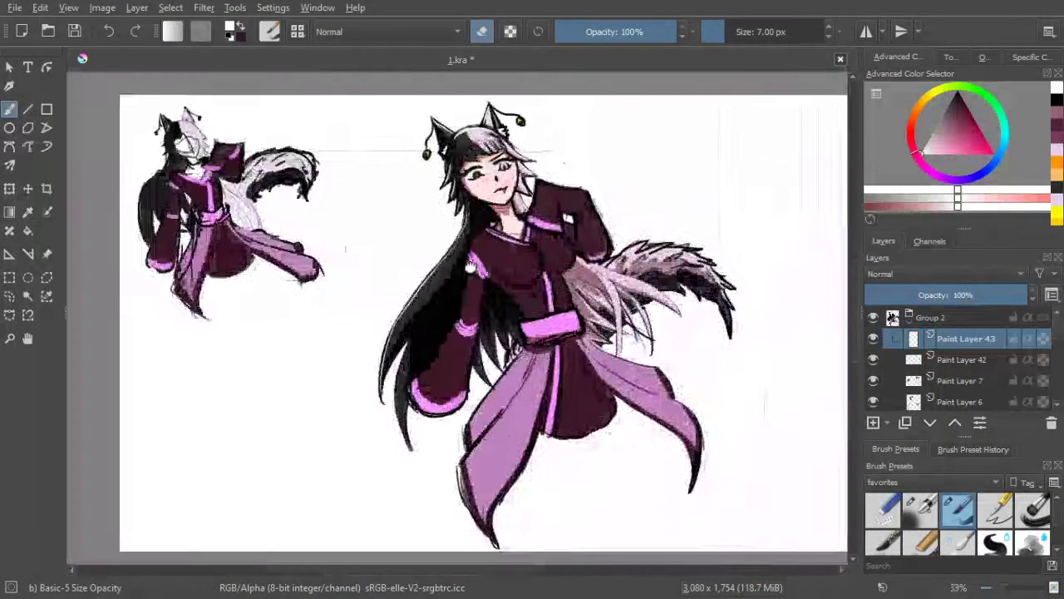
{"action": "scroll", "coordinate": [320, 267], "scroll_direction": "up", "scroll_amount": 2}
{"action": "left_click_drag", "start_coordinate": [336, 356], "coordinate": [422, 307]}
{"action": "scroll", "coordinate": [422, 306], "scroll_direction": "up", "scroll_amount": 2}
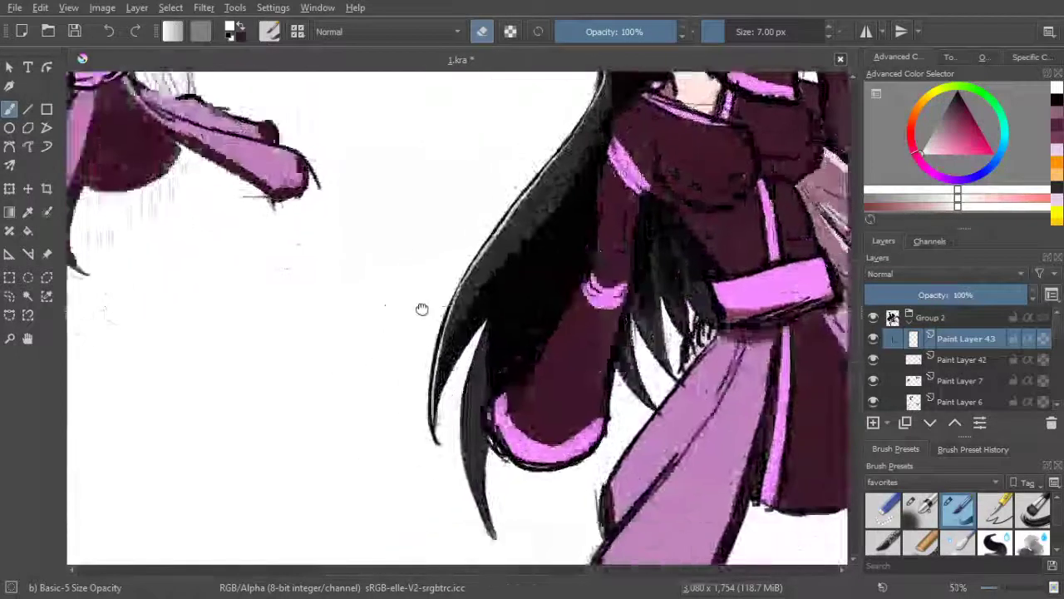
{"action": "scroll", "coordinate": [422, 306], "scroll_direction": "up", "scroll_amount": 2}
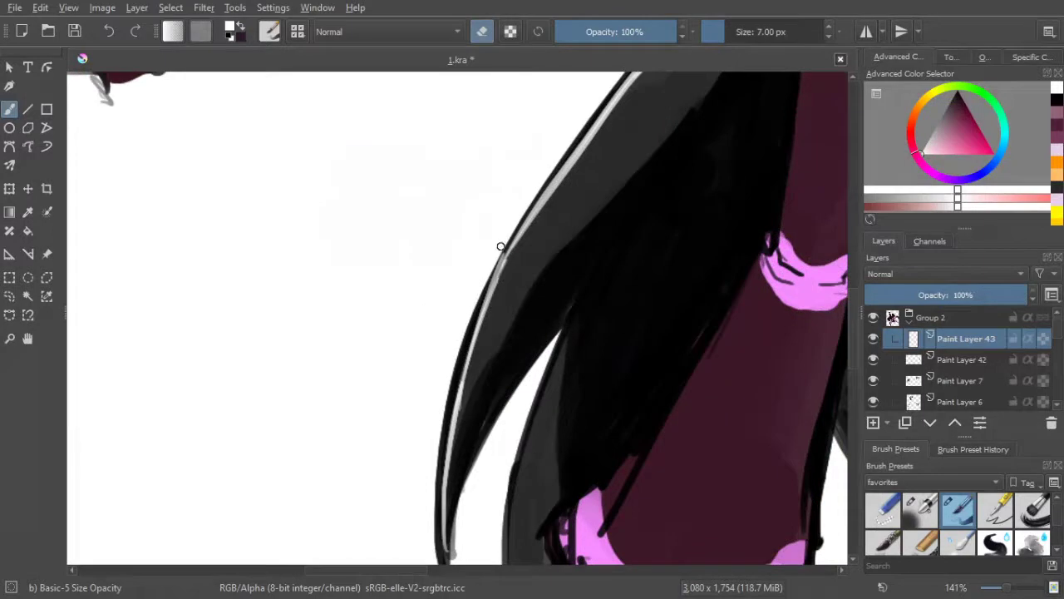
{"action": "scroll", "coordinate": [513, 209], "scroll_direction": "down", "scroll_amount": 2}
{"action": "mouse_move", "coordinate": [621, 211]}
{"action": "left_mouse_down"}
{"action": "mouse_move", "coordinate": [438, 332]}
{"action": "mouse_move", "coordinate": [473, 329]}
{"action": "mouse_move", "coordinate": [502, 169]}
{"action": "left_mouse_up"}
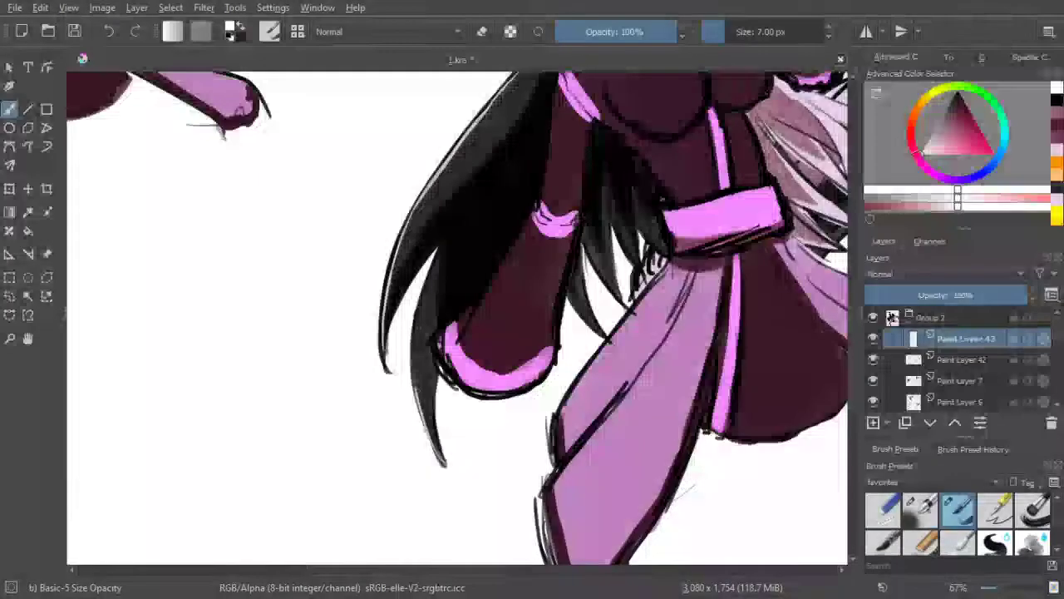
{"action": "left_click_drag", "start_coordinate": [416, 384], "coordinate": [450, 259]}
{"action": "key", "text": "ctrl+z"}
{"action": "left_click_drag", "start_coordinate": [418, 391], "coordinate": [432, 305]}
{"action": "key", "text": "ctrl+z"}
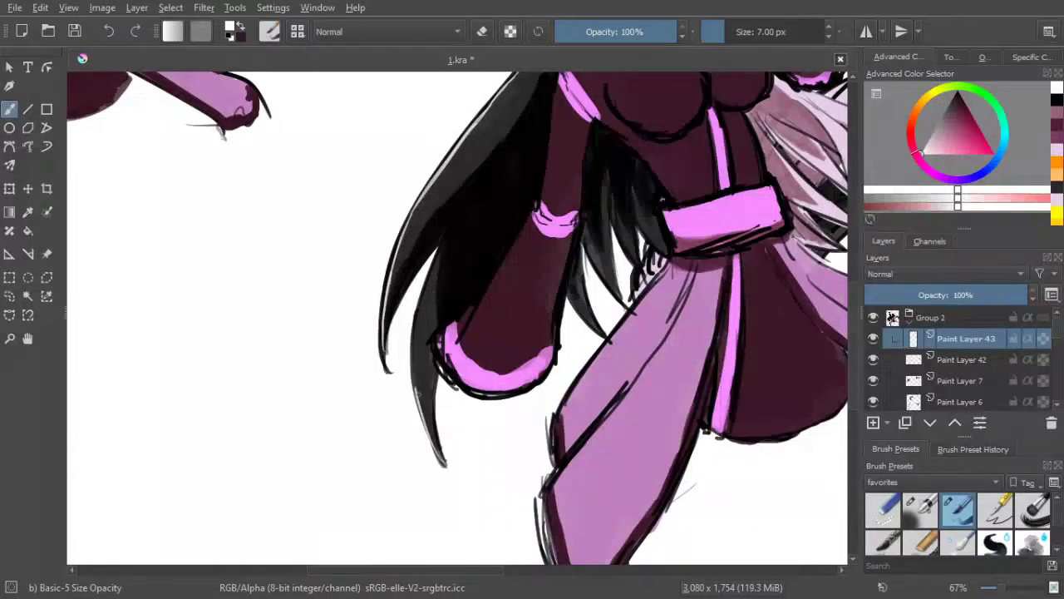
{"action": "left_click_drag", "start_coordinate": [416, 400], "coordinate": [436, 259]}
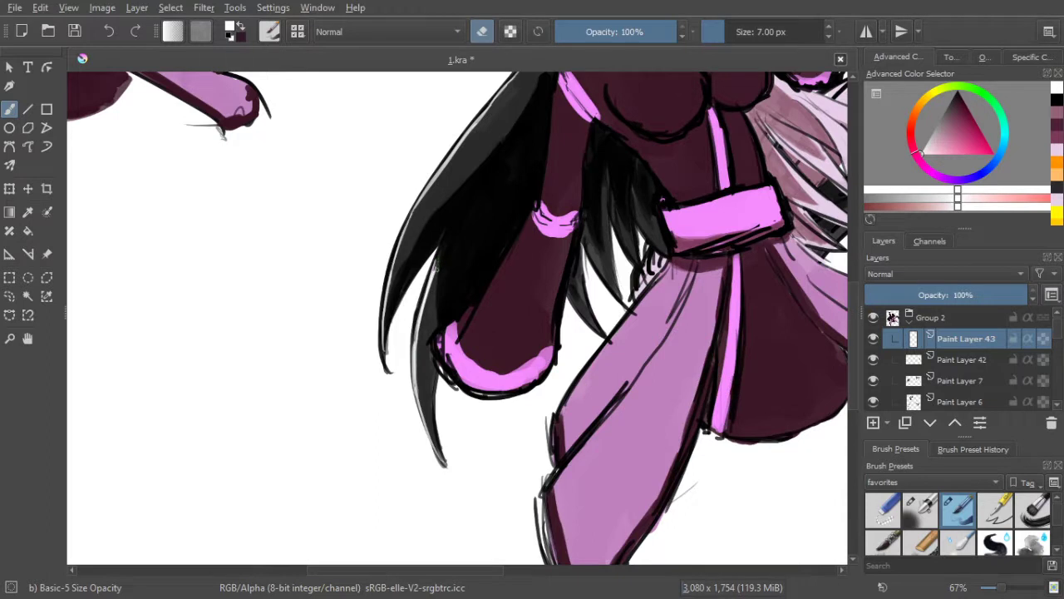
Erase along the white highlight on the black lock beside the hanging sleeve to make it thinner
{"action": "scroll", "coordinate": [426, 269], "scroll_direction": "up", "scroll_amount": 5}
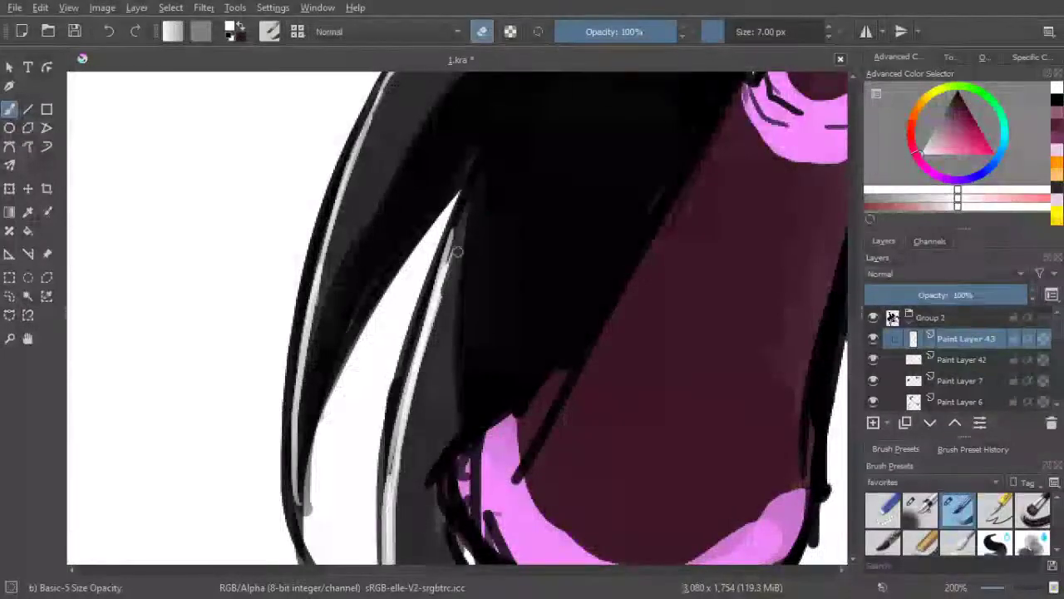
{"action": "mouse_move", "coordinate": [432, 285]}
{"action": "left_mouse_down"}
{"action": "mouse_move", "coordinate": [452, 252]}
{"action": "mouse_move", "coordinate": [428, 343]}
{"action": "mouse_move", "coordinate": [415, 200]}
{"action": "left_mouse_up"}
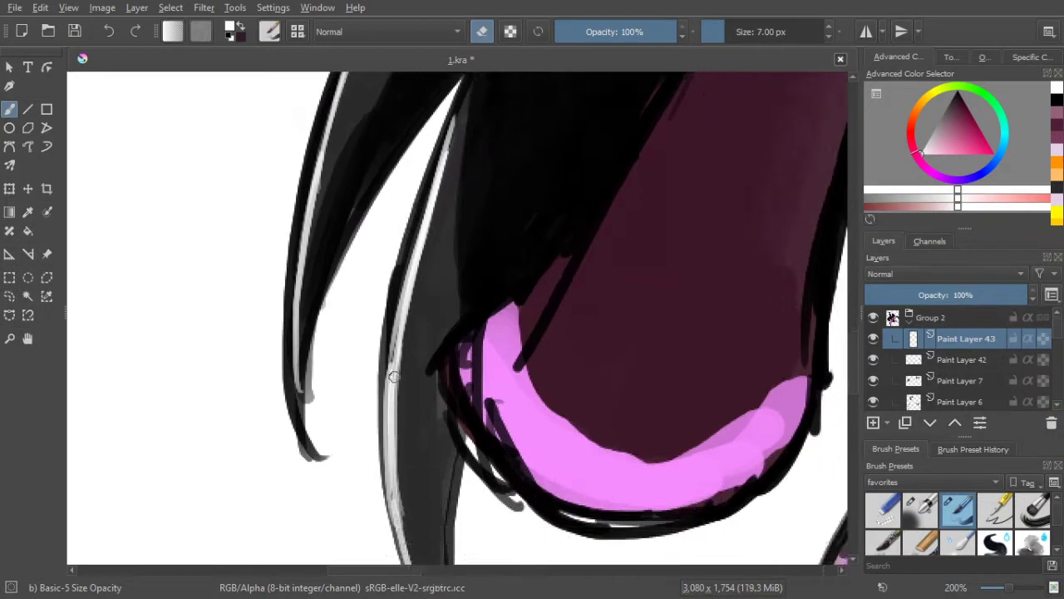
{"action": "mouse_move", "coordinate": [409, 538]}
{"action": "left_mouse_down"}
{"action": "mouse_move", "coordinate": [391, 449]}
{"action": "mouse_move", "coordinate": [395, 471]}
{"action": "mouse_move", "coordinate": [397, 410]}
{"action": "left_mouse_up"}
{"action": "left_click_drag", "start_coordinate": [393, 450], "coordinate": [410, 279]}
{"action": "mouse_move", "coordinate": [404, 324]}
{"action": "left_mouse_down"}
{"action": "mouse_move", "coordinate": [452, 193]}
{"action": "mouse_move", "coordinate": [445, 208]}
{"action": "left_mouse_up"}
{"action": "left_click_drag", "start_coordinate": [398, 364], "coordinate": [444, 189]}
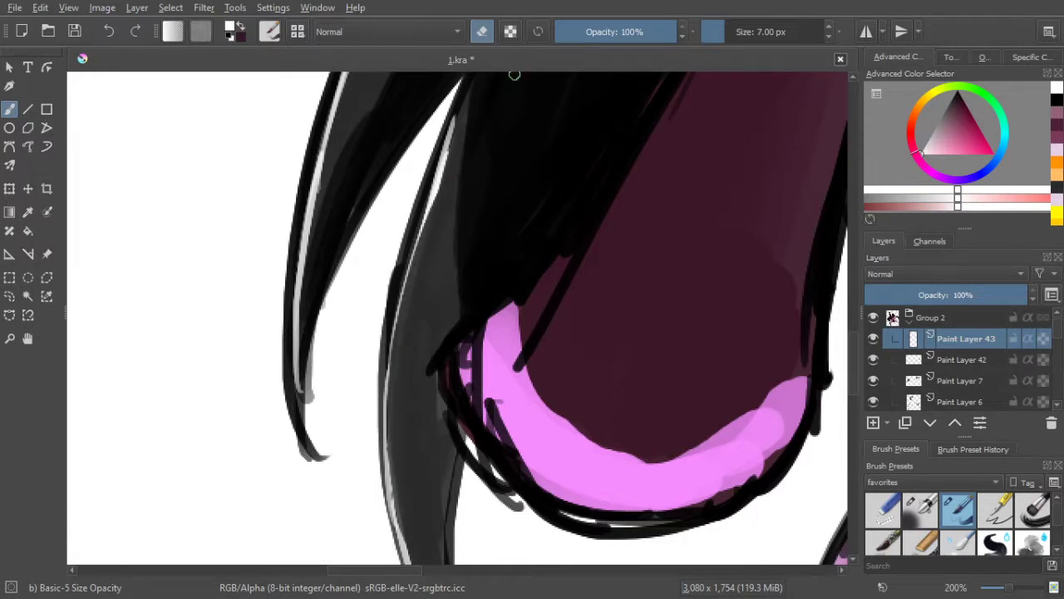
Taper the upper end of that lock's highlight with the eraser, undoing the strokes before the final one
{"action": "left_click_drag", "start_coordinate": [428, 234], "coordinate": [457, 139]}
{"action": "key", "text": "ctrl+z"}
{"action": "left_click_drag", "start_coordinate": [431, 222], "coordinate": [452, 148]}
{"action": "key", "text": "ctrl+z"}
{"action": "left_click_drag", "start_coordinate": [420, 261], "coordinate": [467, 123]}
{"action": "key", "text": "ctrl+z"}
{"action": "left_click_drag", "start_coordinate": [427, 223], "coordinate": [450, 154]}
Turn off eraser mode and paint thin white highlights on the short black locks between the hanging sleeve and the skirt
{"action": "scroll", "coordinate": [546, 152], "scroll_direction": "down", "scroll_amount": 3}
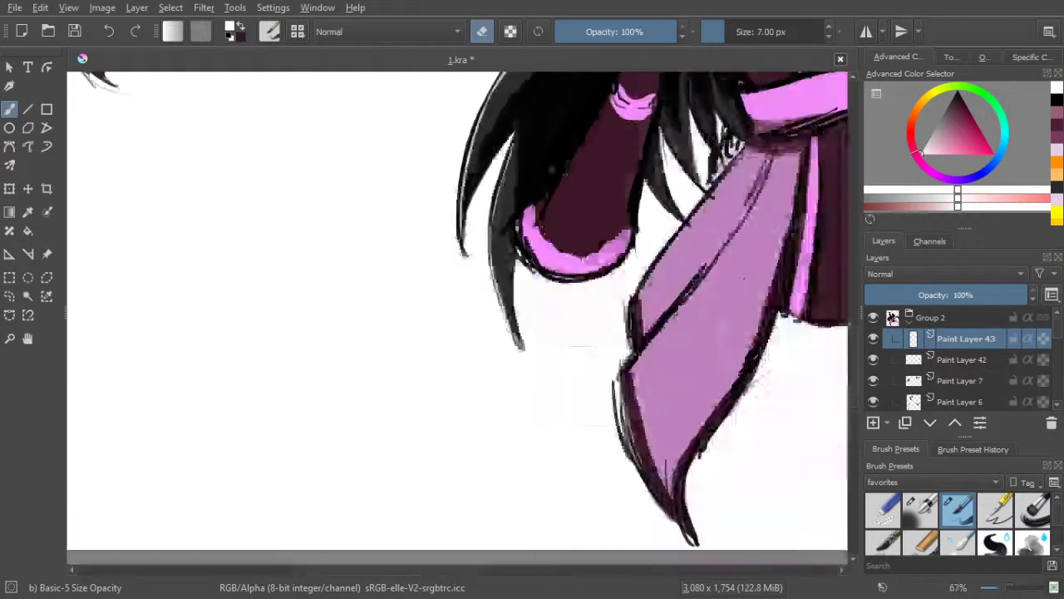
{"action": "left_click_drag", "start_coordinate": [566, 177], "coordinate": [501, 340]}
{"action": "left_click_drag", "start_coordinate": [636, 298], "coordinate": [443, 295]}
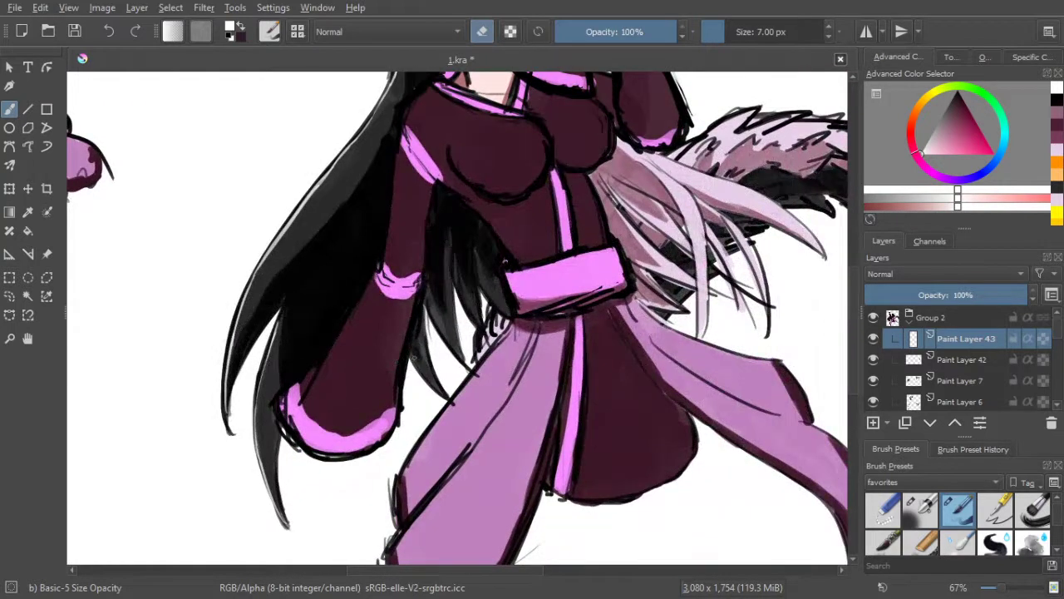
{"action": "key", "text": "e"}
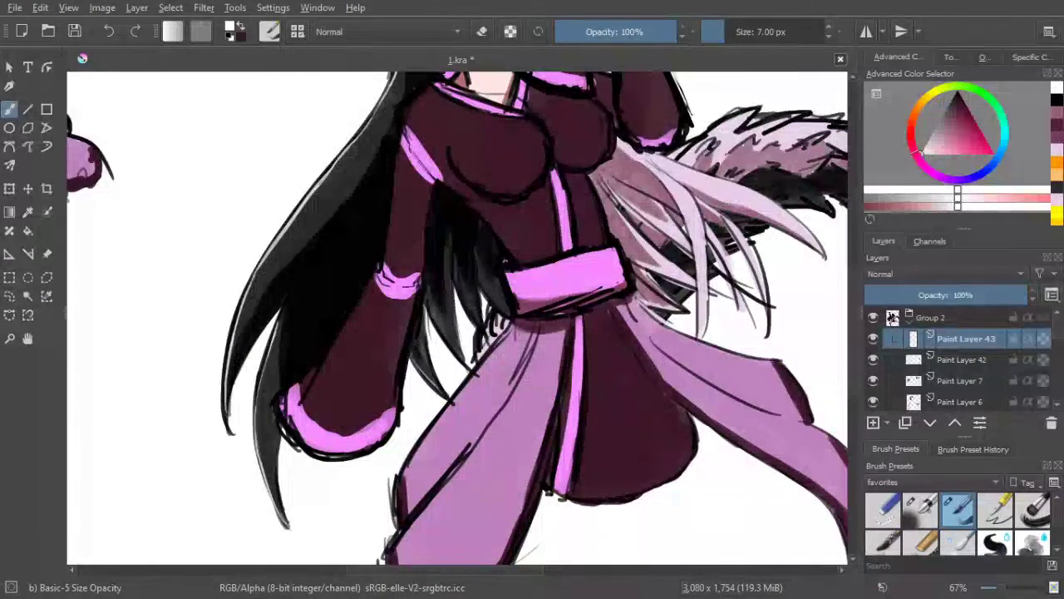
{"action": "left_click_drag", "start_coordinate": [434, 315], "coordinate": [464, 365]}
{"action": "left_click_drag", "start_coordinate": [472, 292], "coordinate": [414, 353]}
Paint thin white highlights along the light hair strands beside the waist and on the upper fur of the tail
{"action": "left_click_drag", "start_coordinate": [546, 200], "coordinate": [436, 247]}
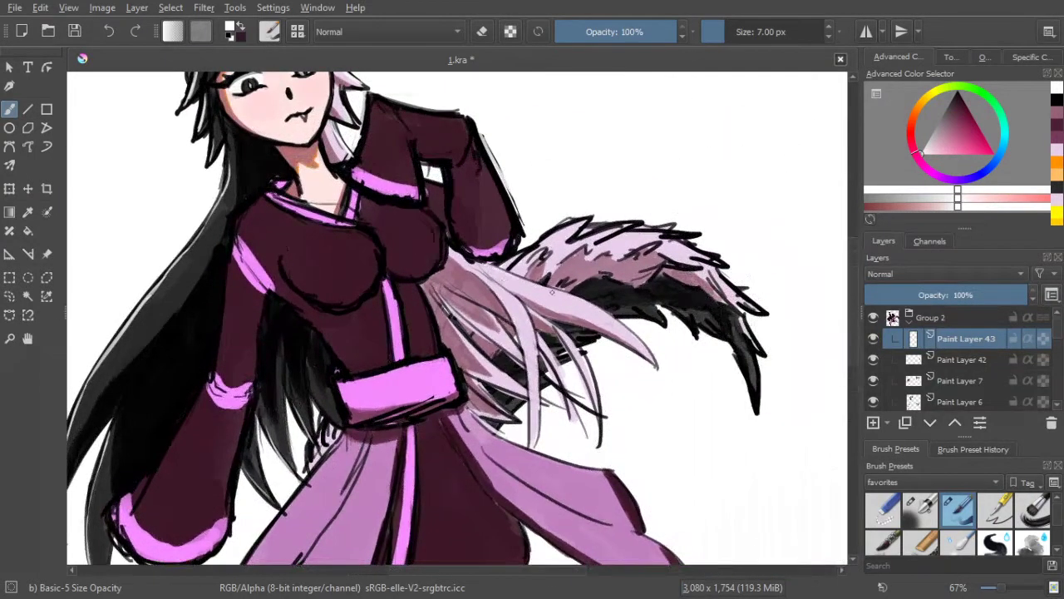
{"action": "left_click_drag", "start_coordinate": [545, 290], "coordinate": [528, 281]}
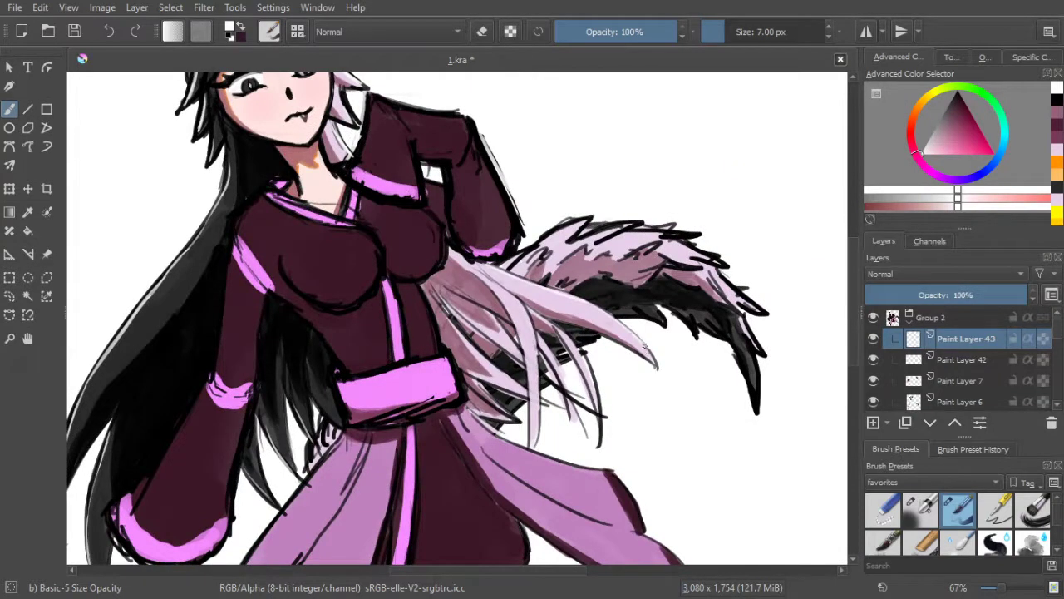
{"action": "left_click", "coordinate": [482, 32]}
{"action": "left_click_drag", "start_coordinate": [539, 345], "coordinate": [565, 383]}
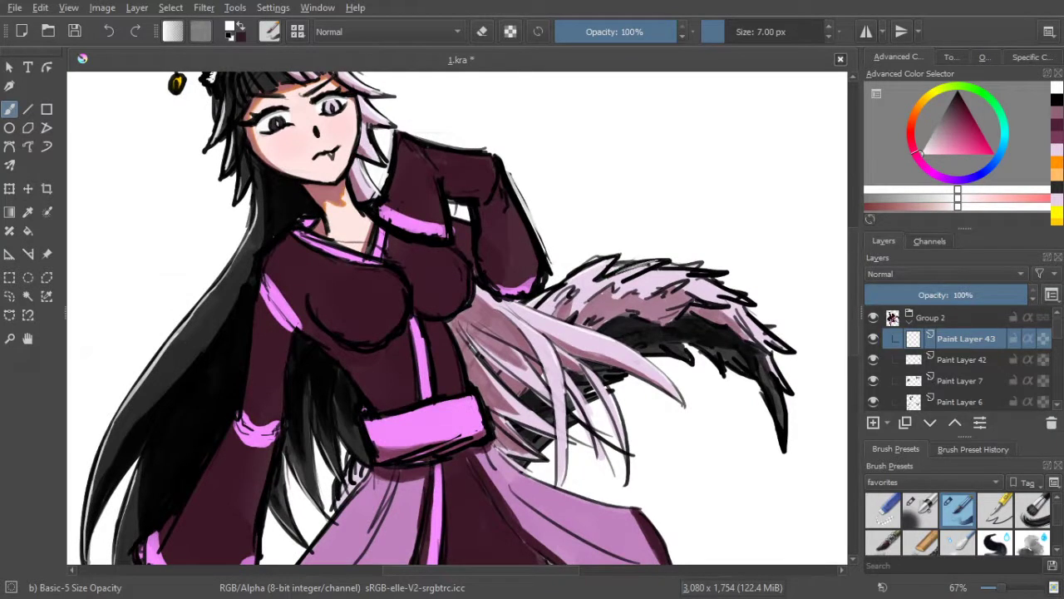
{"action": "left_click_drag", "start_coordinate": [670, 270], "coordinate": [704, 273]}
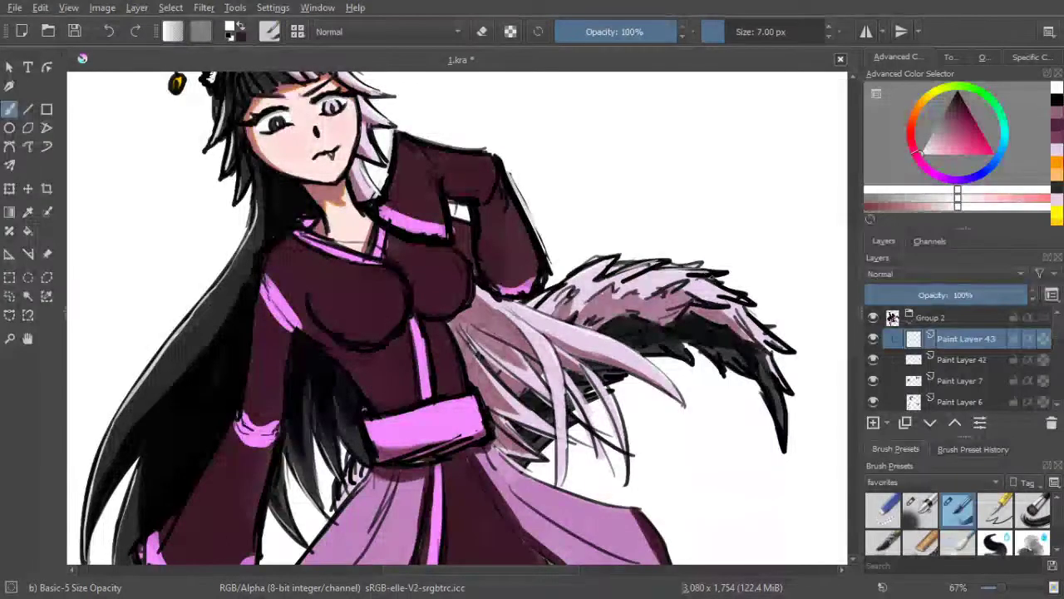
Choose the Airbrush Soft preset, add a new paint layer above Paint Layer 43 and enlarge the brush to 41 px
{"action": "left_click_drag", "start_coordinate": [434, 146], "coordinate": [588, 218]}
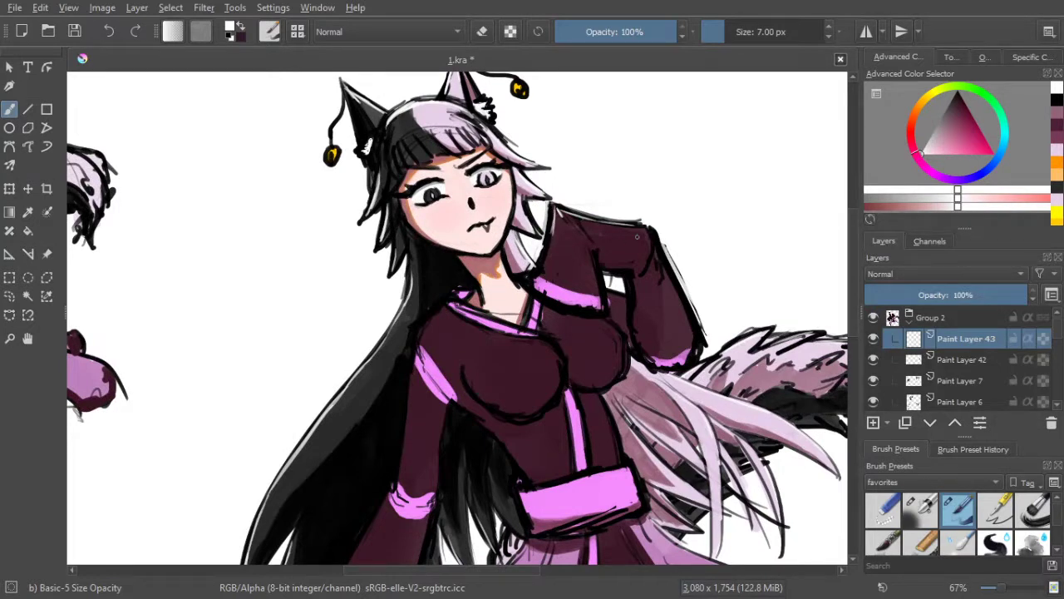
{"action": "left_click_drag", "start_coordinate": [581, 331], "coordinate": [560, 247]}
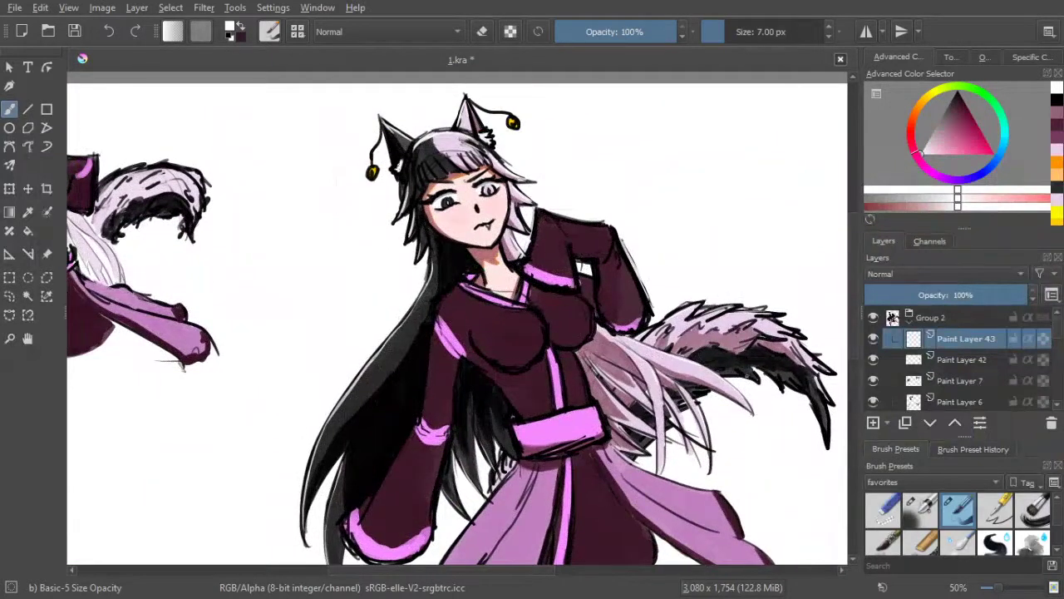
{"action": "left_click", "coordinate": [921, 510]}
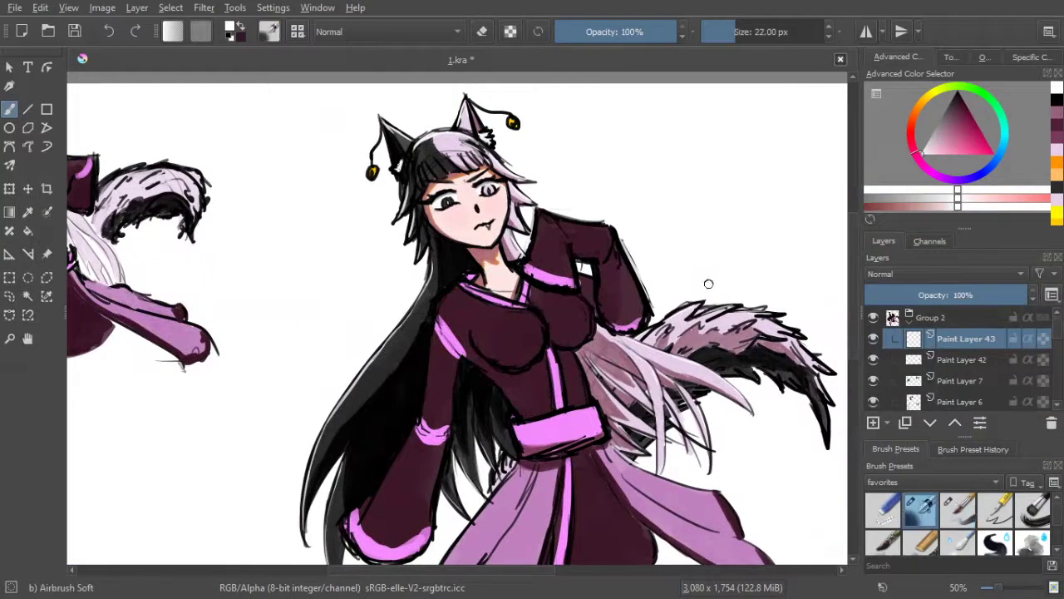
{"action": "left_click", "coordinate": [873, 423]}
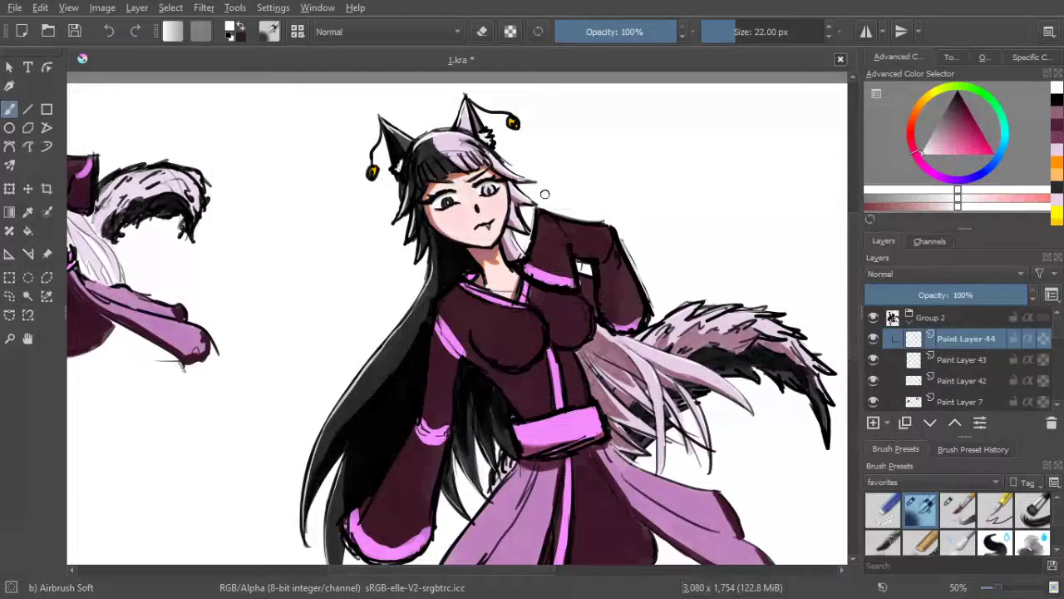
{"action": "key", "text": "bracketright"}
{"action": "key", "text": "bracketright"}
{"action": "key", "text": "bracketright"}
{"action": "key", "text": "bracketright"}
{"action": "key", "text": "bracketright"}
{"action": "key", "text": "bracketright"}
{"action": "key", "text": "bracketright"}
{"action": "left_click_drag", "start_coordinate": [541, 209], "coordinate": [642, 225]}
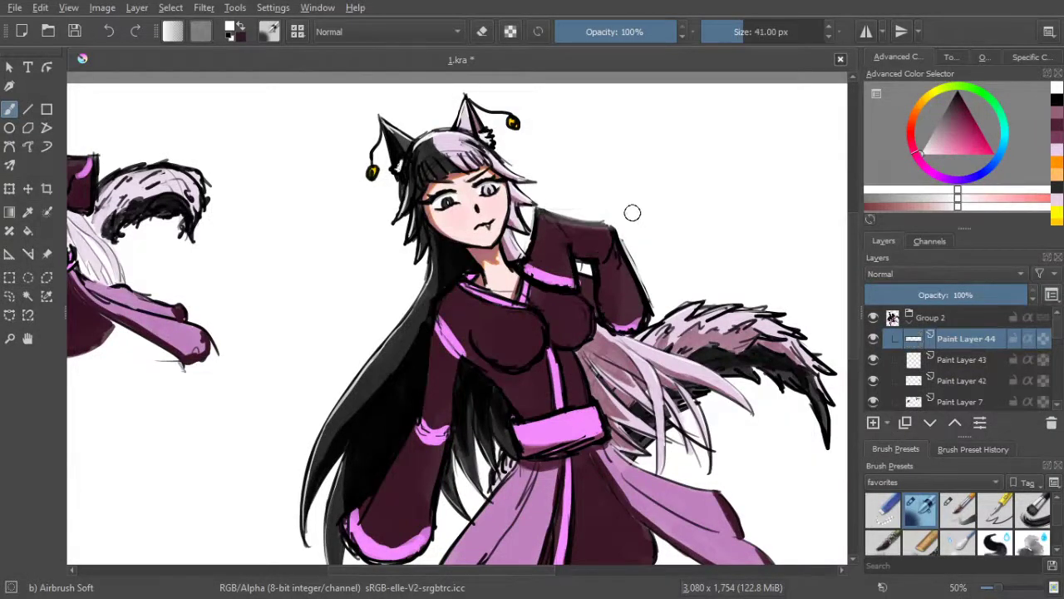
{"action": "mouse_move", "coordinate": [536, 209]}
{"action": "left_mouse_down"}
{"action": "mouse_move", "coordinate": [656, 221]}
{"action": "mouse_move", "coordinate": [660, 304]}
{"action": "left_mouse_up"}
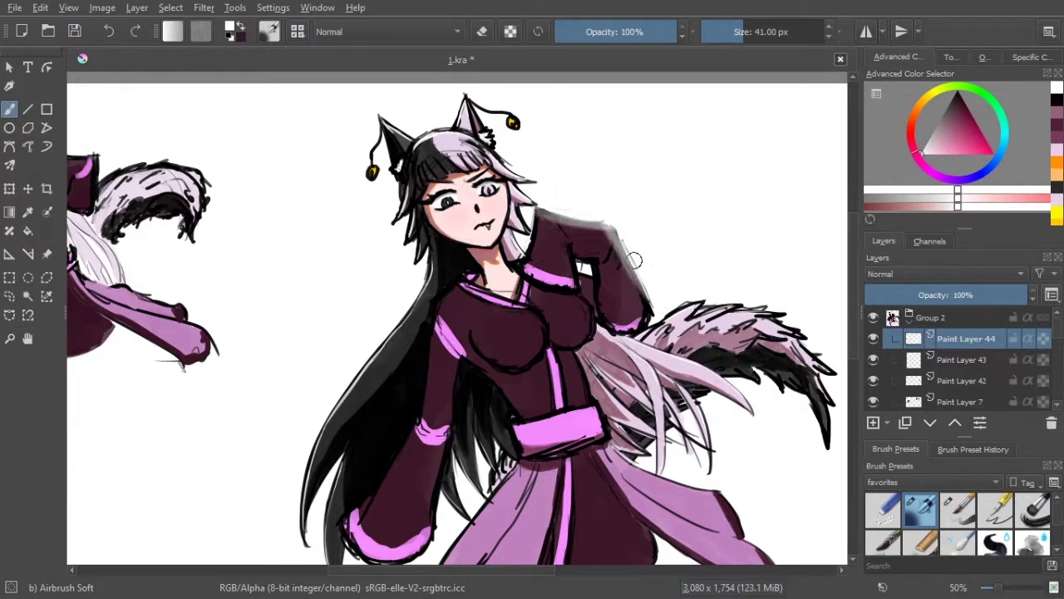
{"action": "key", "text": "ctrl+z"}
{"action": "key", "text": "ctrl+z"}
{"action": "key", "text": "ctrl+z"}
{"action": "key", "text": "ctrl+z"}
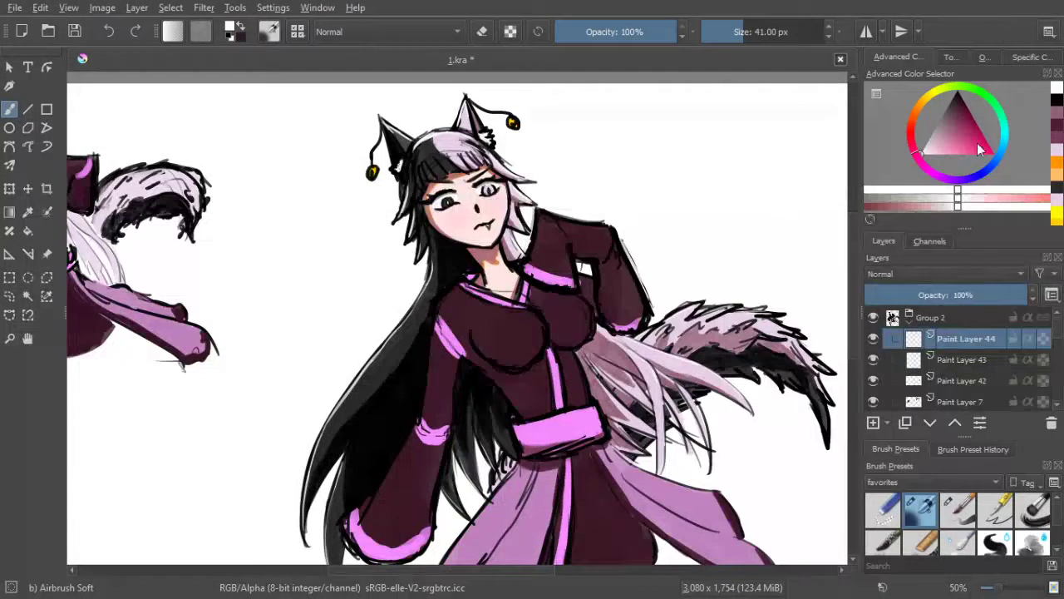
Move Paint Layer 44 between Paint Layer 1 and Paint Layer 37 and undo the white test stroke on the raised sleeve
{"action": "mouse_move", "coordinate": [979, 335]}
{"action": "left_mouse_down"}
{"action": "mouse_move", "coordinate": [971, 408]}
{"action": "mouse_move", "coordinate": [984, 326]}
{"action": "mouse_move", "coordinate": [969, 407]}
{"action": "mouse_move", "coordinate": [984, 336]}
{"action": "mouse_move", "coordinate": [979, 351]}
{"action": "left_mouse_up"}
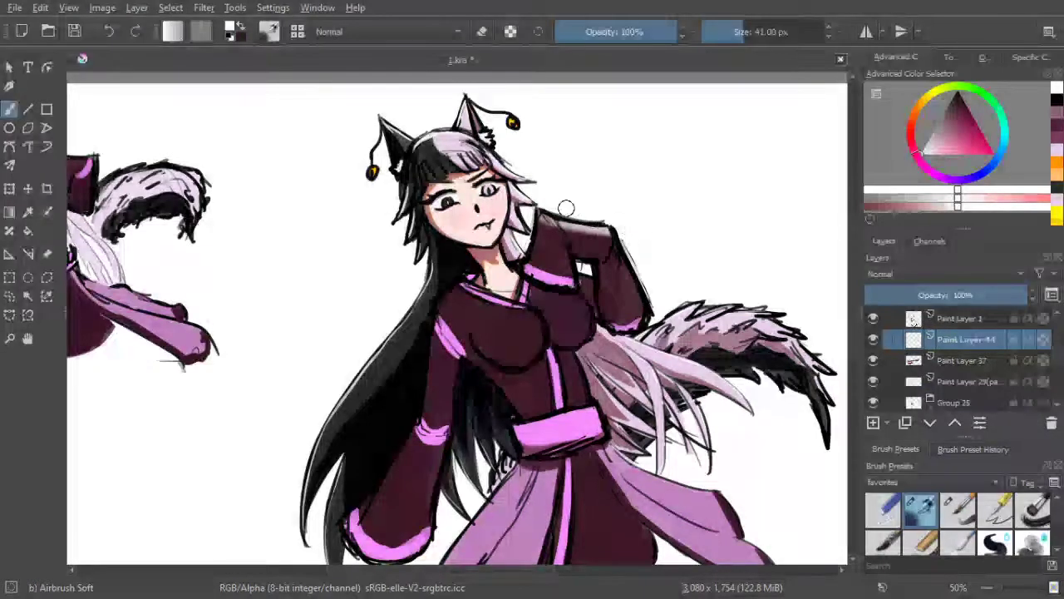
{"action": "key", "text": "ctrl+z"}
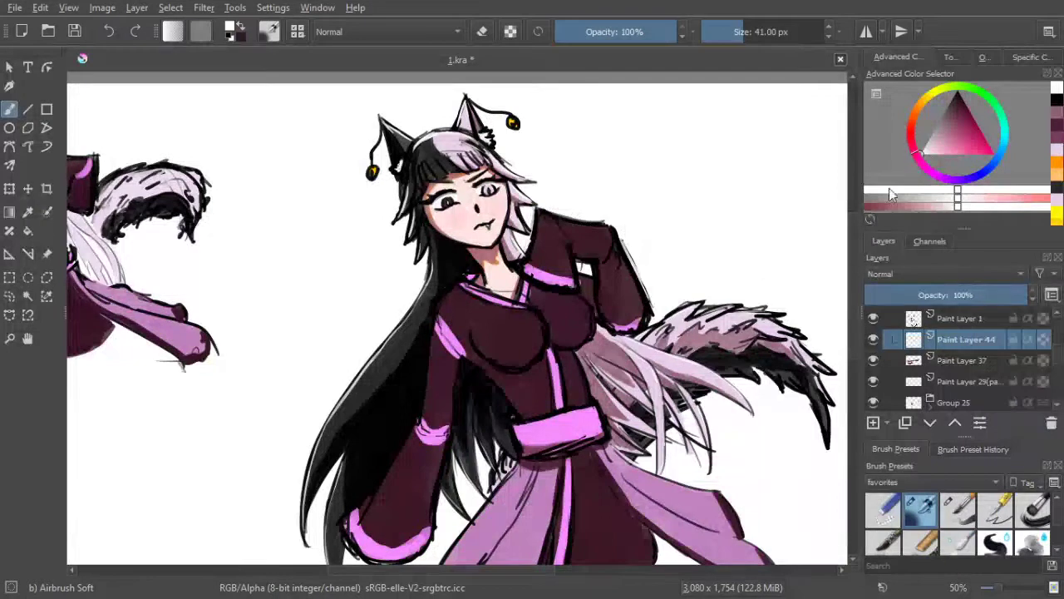
Airbrush a soft pink highlight over the raised sleeve's upper edge at 73 px and turn on inherit alpha for Paint Layer 44
{"action": "left_click", "coordinate": [633, 286], "text": "ctrl"}
{"action": "left_click_drag", "start_coordinate": [952, 129], "coordinate": [948, 140]}
{"action": "key", "text": "bracketright"}
{"action": "key", "text": "bracketright"}
{"action": "key", "text": "bracketright"}
{"action": "key", "text": "bracketright"}
{"action": "key", "text": "bracketright"}
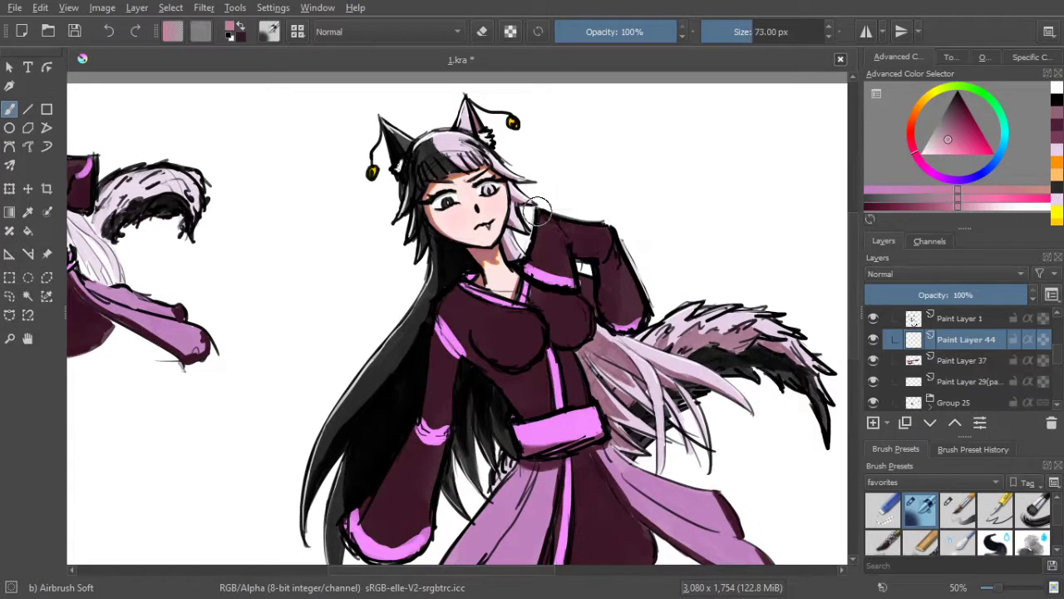
{"action": "key", "text": "bracketright"}
{"action": "mouse_move", "coordinate": [634, 224]}
{"action": "left_mouse_down"}
{"action": "mouse_move", "coordinate": [612, 204]}
{"action": "mouse_move", "coordinate": [560, 199]}
{"action": "mouse_move", "coordinate": [627, 222]}
{"action": "left_mouse_up"}
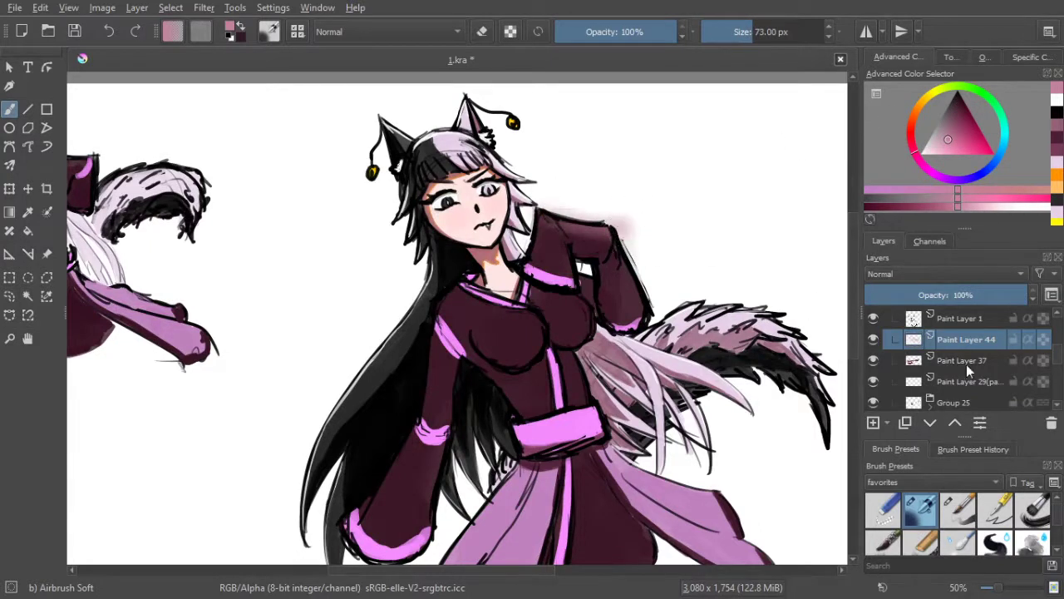
{"action": "left_click", "coordinate": [1028, 341]}
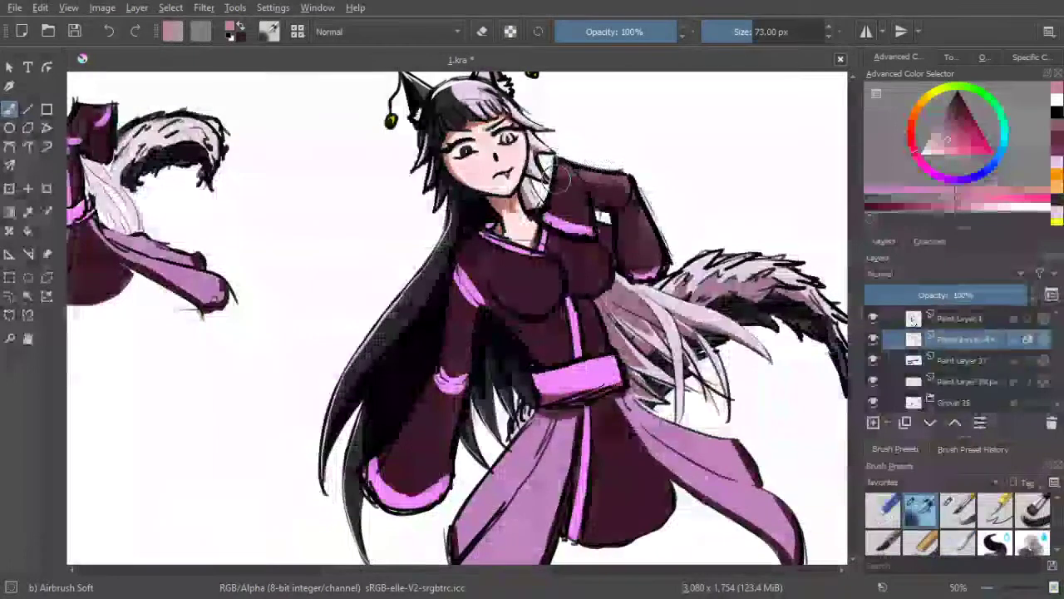
Airbrush soft pink highlights on the hanging sleeve and, with the brush reduced to 55 px, on the chest of the robe
{"action": "left_click_drag", "start_coordinate": [562, 218], "coordinate": [585, 134]}
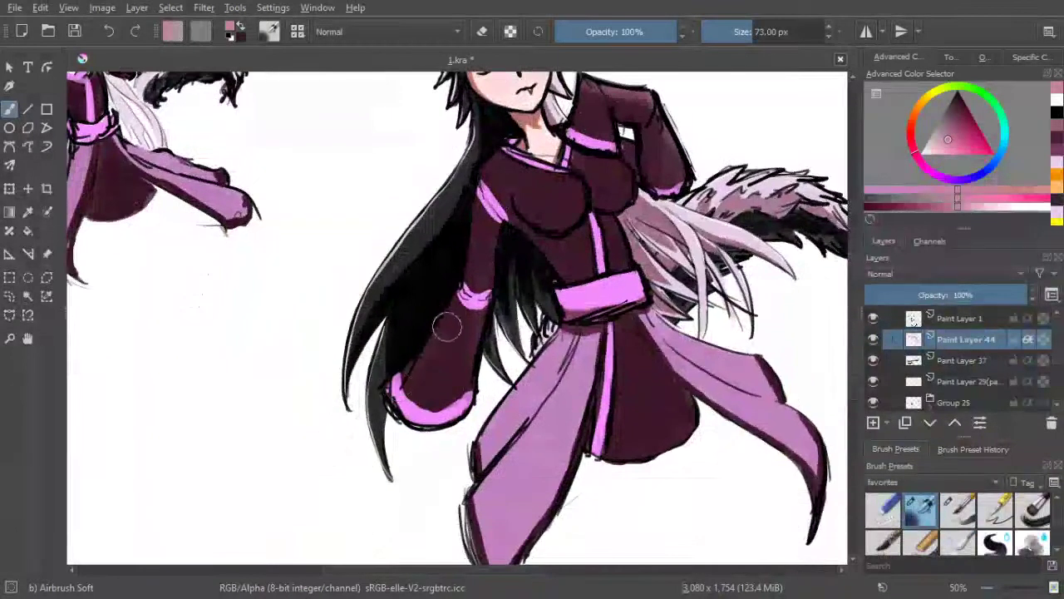
{"action": "mouse_move", "coordinate": [454, 298]}
{"action": "left_mouse_down"}
{"action": "mouse_move", "coordinate": [470, 213]}
{"action": "mouse_move", "coordinate": [478, 314]}
{"action": "mouse_move", "coordinate": [482, 286]}
{"action": "mouse_move", "coordinate": [397, 386]}
{"action": "mouse_move", "coordinate": [465, 271]}
{"action": "mouse_move", "coordinate": [400, 380]}
{"action": "mouse_move", "coordinate": [463, 286]}
{"action": "left_mouse_up"}
{"action": "left_click_drag", "start_coordinate": [502, 186], "coordinate": [514, 240]}
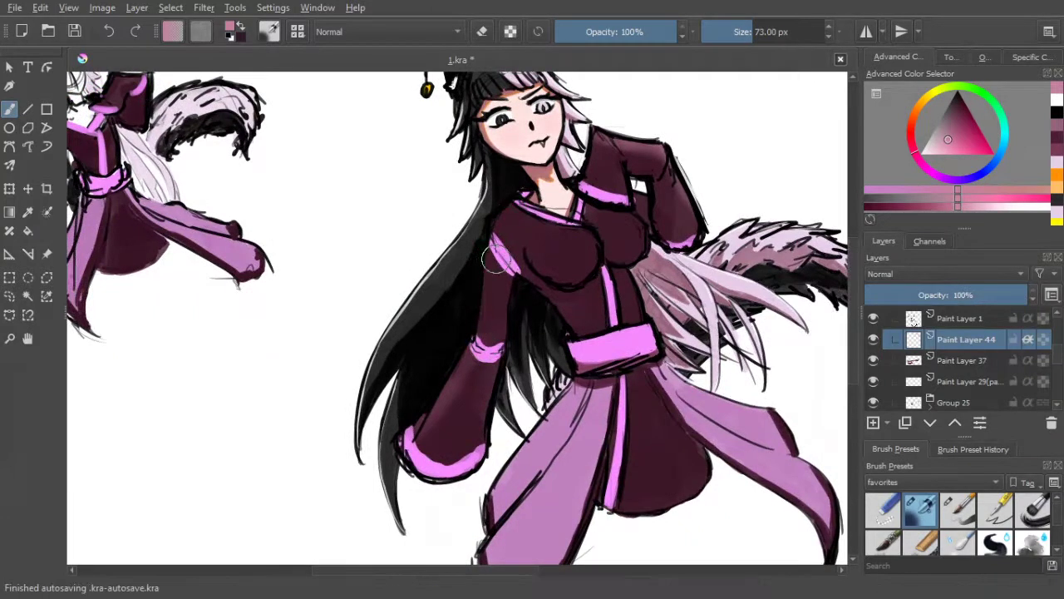
{"action": "key", "text": "bracketleft"}
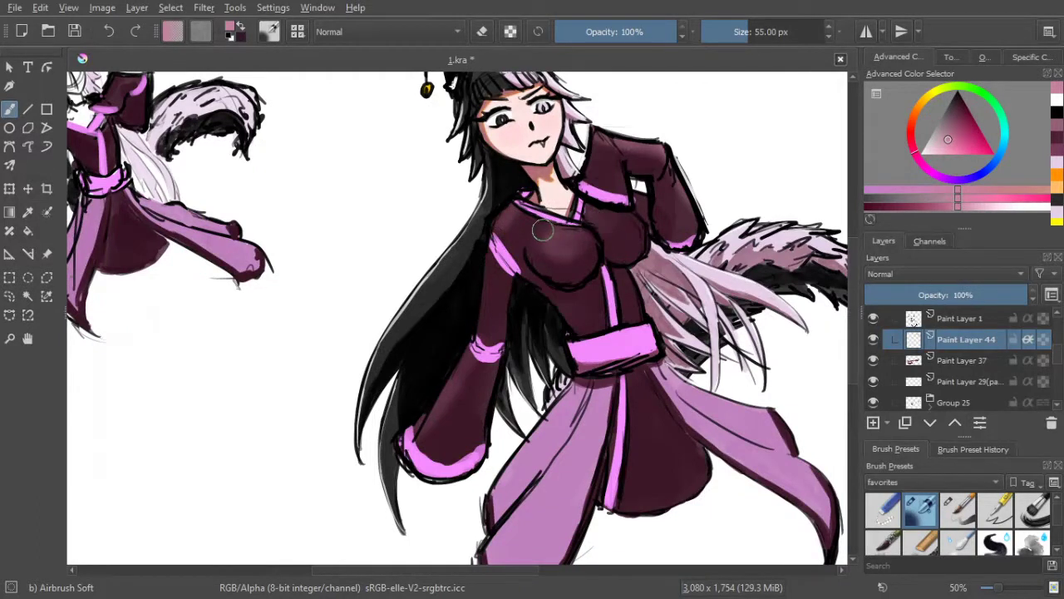
Sample the purple of the skirt, lighten it to pale lilac, and airbrush soft highlights along the large character's outer skirt panel beneath the tail
{"action": "scroll", "coordinate": [561, 237], "scroll_direction": "down", "scroll_amount": 3}
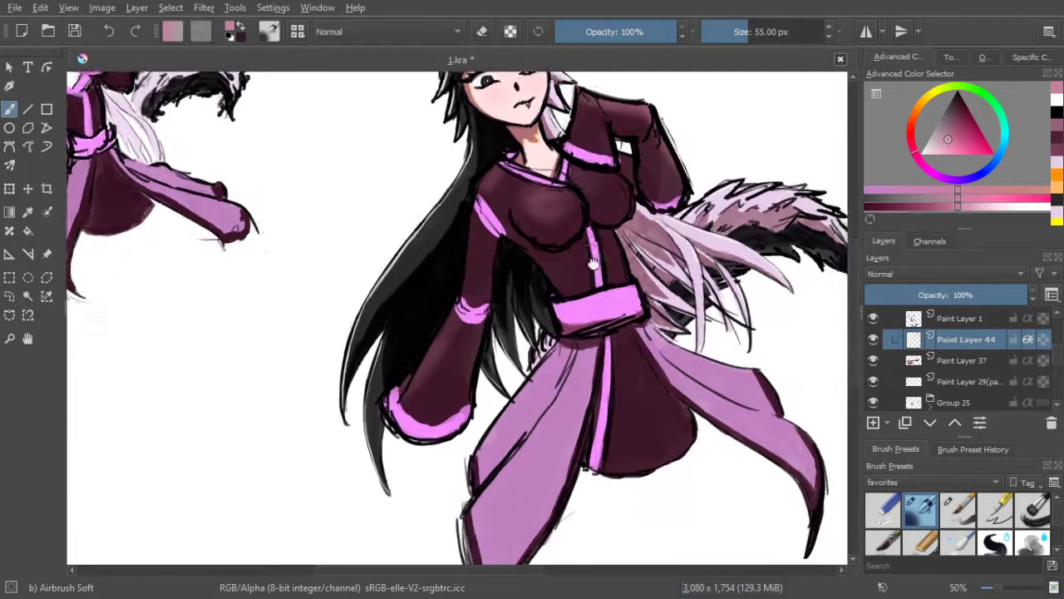
{"action": "scroll", "coordinate": [529, 271], "scroll_direction": "down", "scroll_amount": 2}
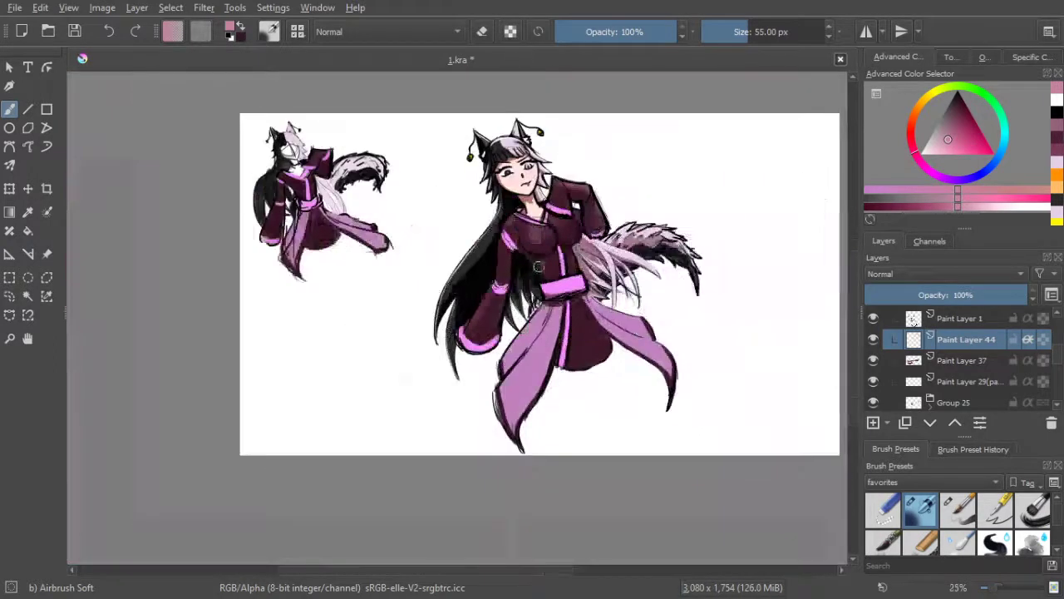
{"action": "scroll", "coordinate": [538, 256], "scroll_direction": "up", "scroll_amount": 2}
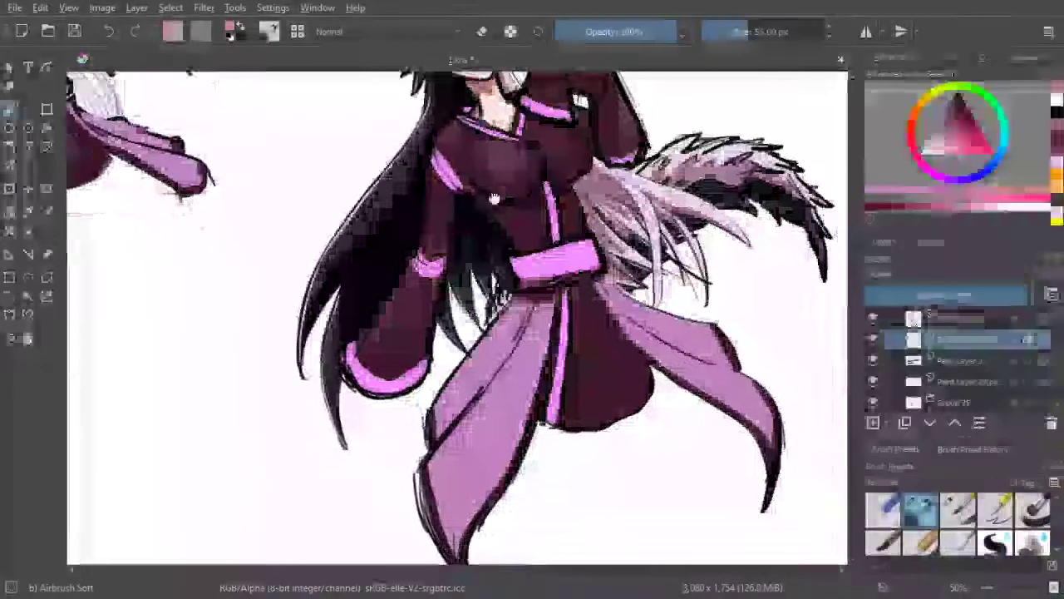
{"action": "left_click", "coordinate": [698, 333], "text": "ctrl"}
{"action": "left_click_drag", "start_coordinate": [947, 138], "coordinate": [936, 149]}
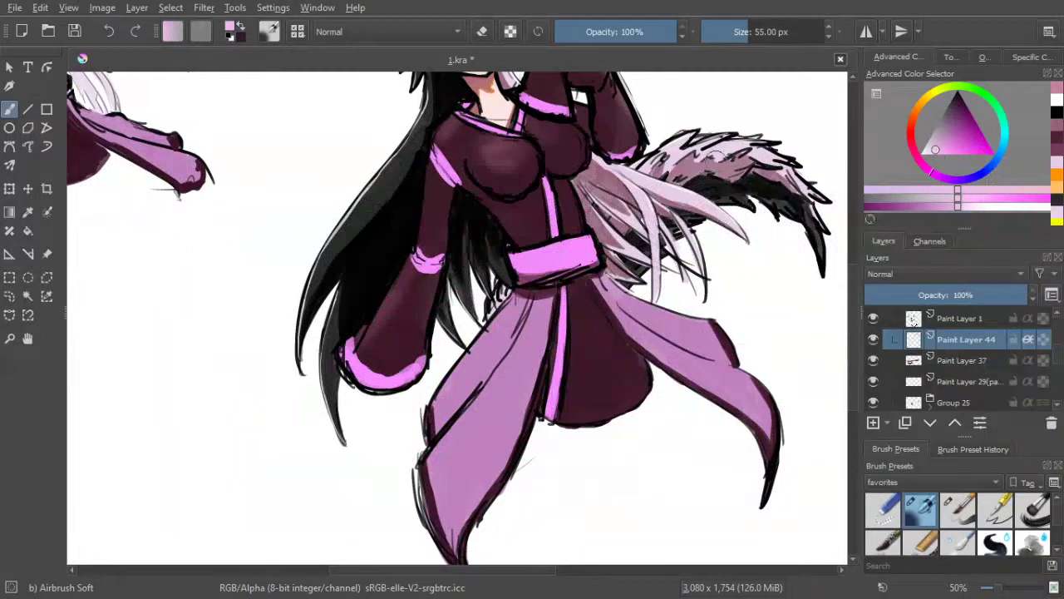
{"action": "left_click_drag", "start_coordinate": [626, 290], "coordinate": [748, 334]}
{"action": "mouse_move", "coordinate": [633, 289]}
{"action": "left_mouse_down"}
{"action": "mouse_move", "coordinate": [727, 325]}
{"action": "mouse_move", "coordinate": [699, 358]}
{"action": "mouse_move", "coordinate": [633, 319]}
{"action": "mouse_move", "coordinate": [738, 371]}
{"action": "mouse_move", "coordinate": [670, 346]}
{"action": "mouse_move", "coordinate": [745, 381]}
{"action": "mouse_move", "coordinate": [729, 373]}
{"action": "mouse_move", "coordinate": [773, 428]}
{"action": "left_mouse_up"}
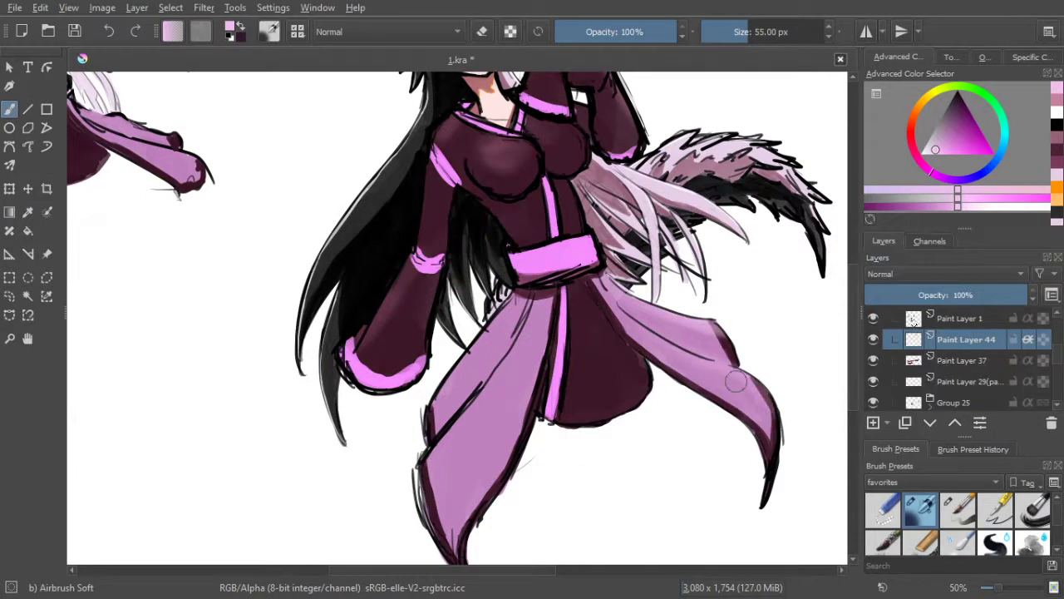
{"action": "left_click_drag", "start_coordinate": [713, 366], "coordinate": [757, 394]}
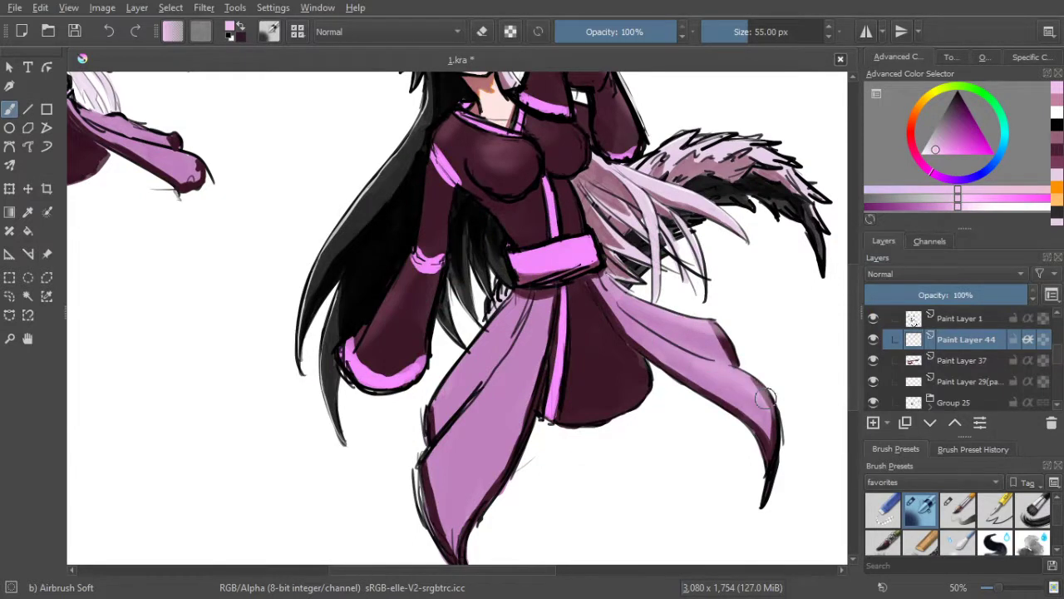
Airbrush pale lilac highlights along the outer edge of the other skirt panel, from its pointed tip up toward the belt
{"action": "left_click_drag", "start_coordinate": [596, 429], "coordinate": [576, 391]}
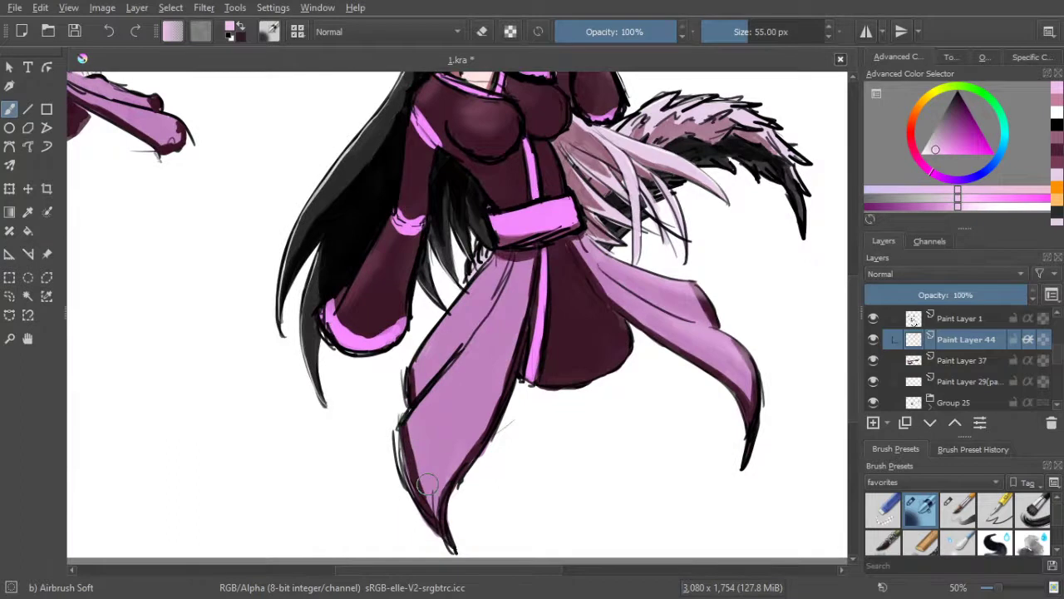
{"action": "left_click_drag", "start_coordinate": [420, 478], "coordinate": [444, 380]}
{"action": "mouse_move", "coordinate": [418, 435]}
{"action": "left_mouse_down"}
{"action": "mouse_move", "coordinate": [419, 350]}
{"action": "mouse_move", "coordinate": [422, 383]}
{"action": "mouse_move", "coordinate": [424, 363]}
{"action": "mouse_move", "coordinate": [418, 371]}
{"action": "mouse_move", "coordinate": [455, 301]}
{"action": "left_mouse_up"}
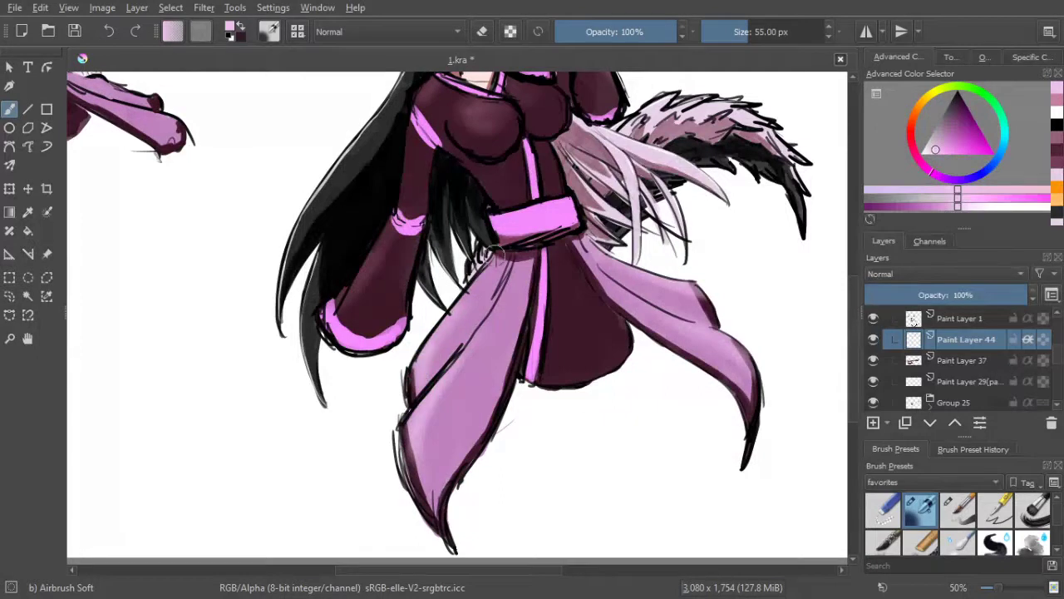
{"action": "scroll", "coordinate": [636, 276], "scroll_direction": "down", "scroll_amount": 2}
{"action": "left_click_drag", "start_coordinate": [632, 276], "coordinate": [617, 347]}
{"action": "scroll", "coordinate": [600, 284], "scroll_direction": "up", "scroll_amount": 1}
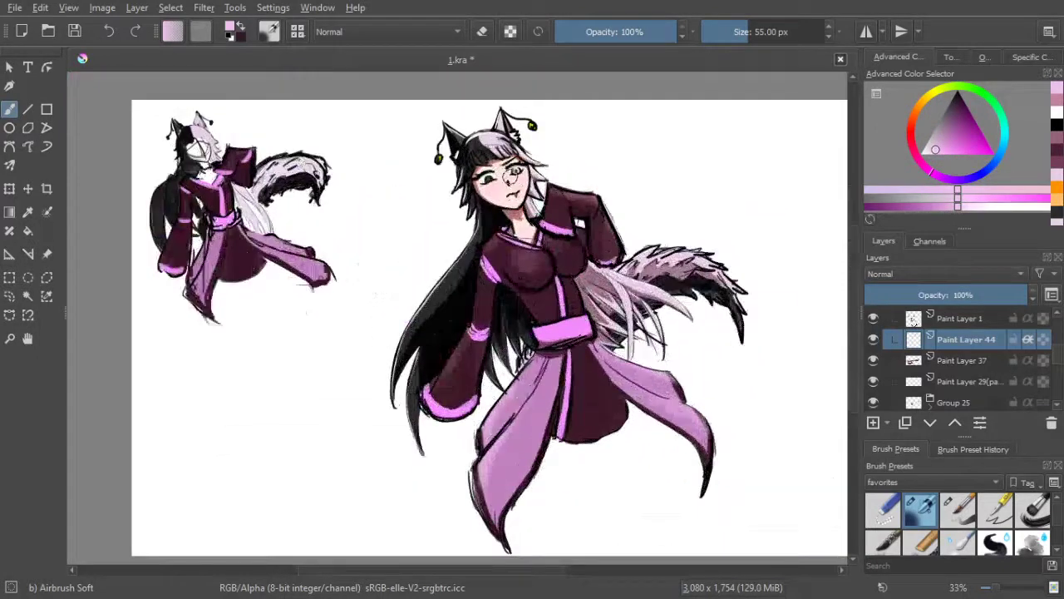
{"action": "scroll", "coordinate": [511, 175], "scroll_direction": "up", "scroll_amount": 1}
{"action": "scroll", "coordinate": [694, 247], "scroll_direction": "down", "scroll_amount": 1}
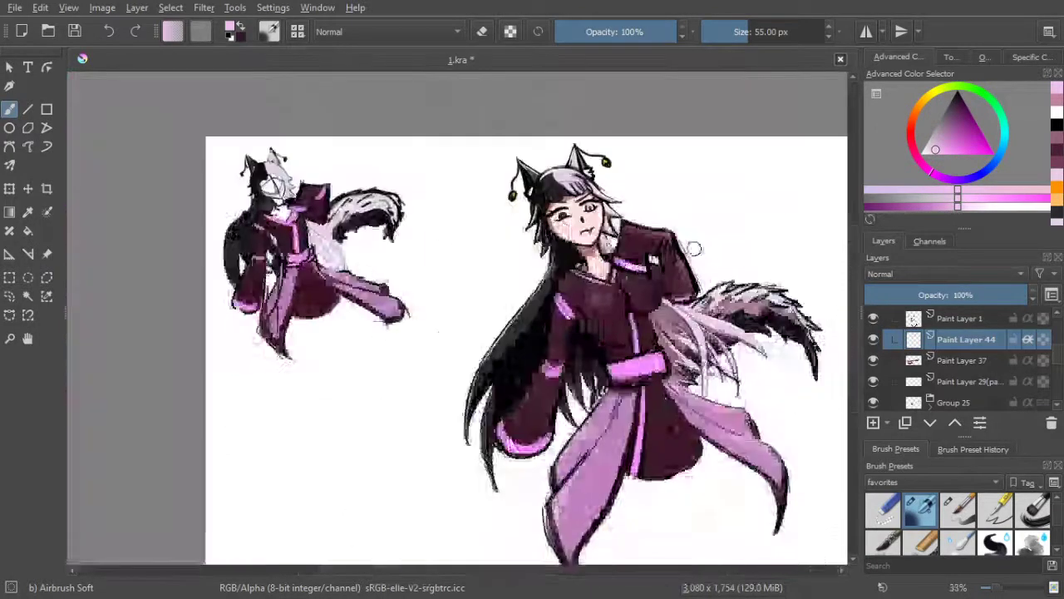
{"action": "scroll", "coordinate": [694, 247], "scroll_direction": "up", "scroll_amount": 1}
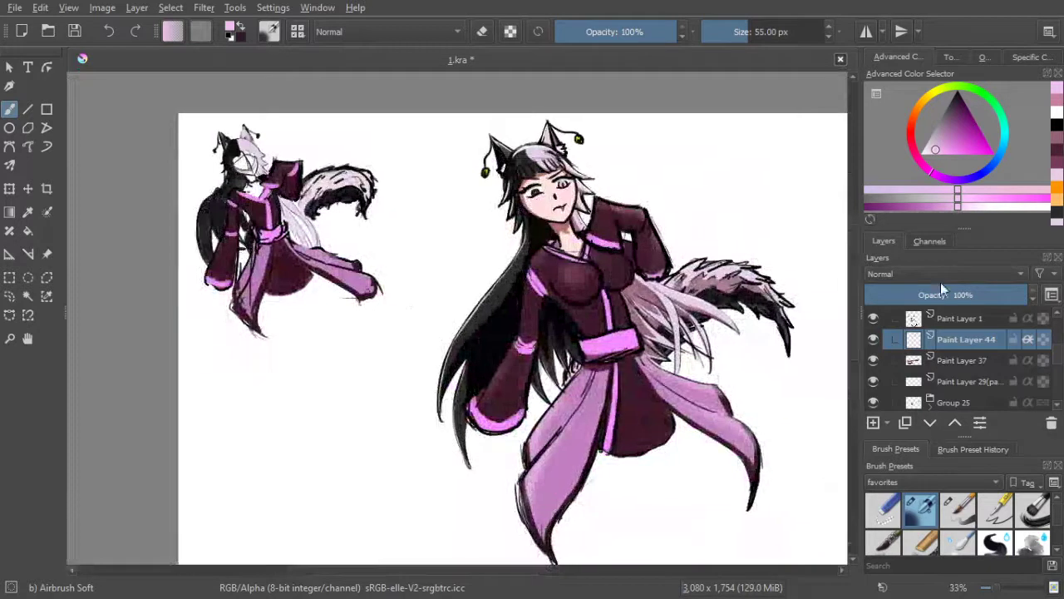
Set the colour to bright yellow, choose Basic-5 Size Opacity at 390 px, undo the test stroke, and lock the alpha of Paint Layer 44
{"action": "left_click", "coordinate": [934, 94]}
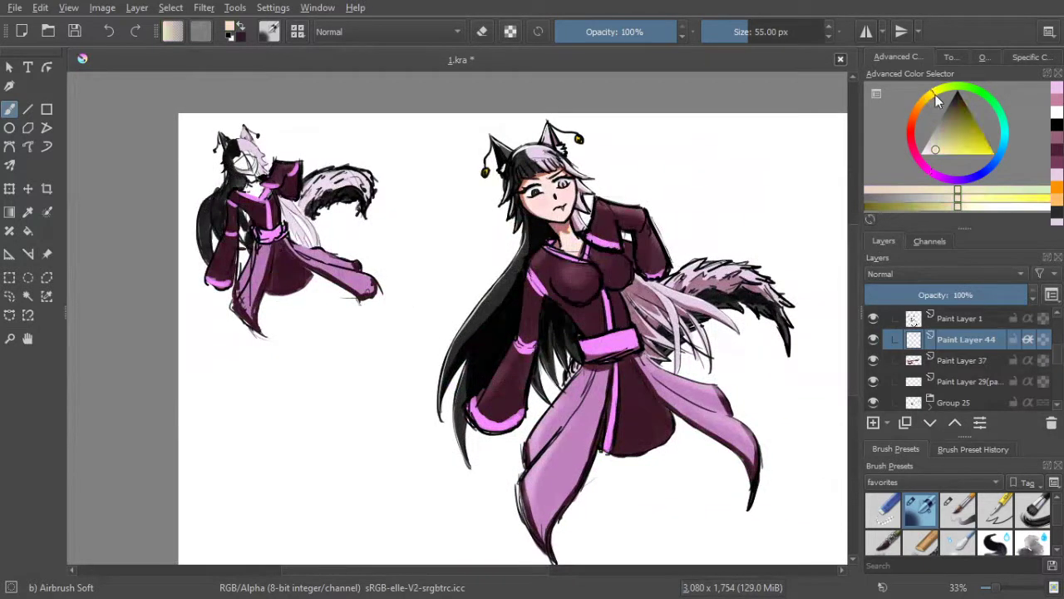
{"action": "left_click_drag", "start_coordinate": [981, 152], "coordinate": [994, 154]}
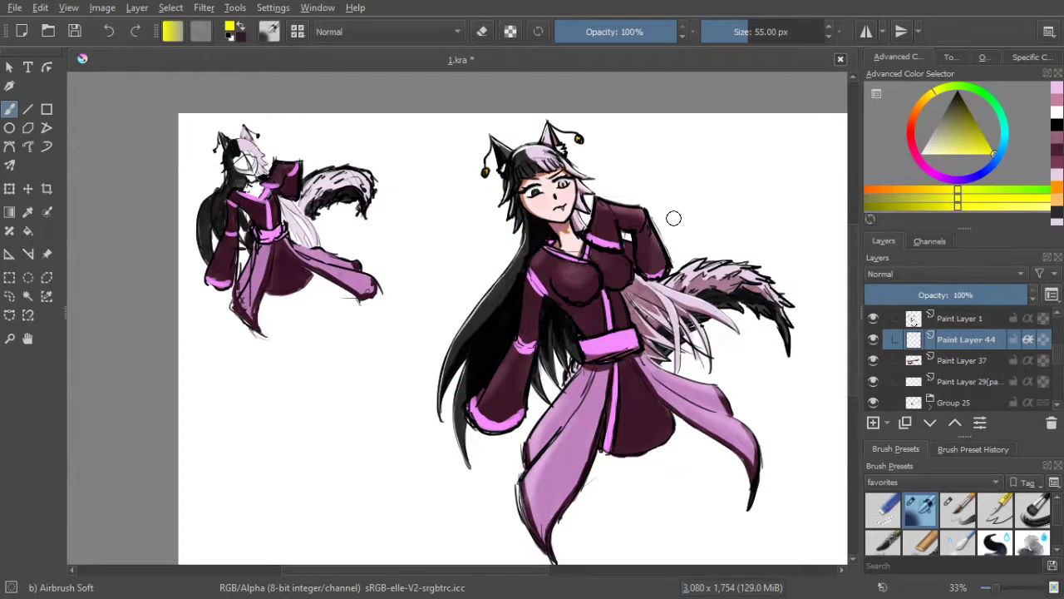
{"action": "left_click", "coordinate": [954, 509]}
{"action": "key", "text": "bracketright"}
{"action": "key", "text": "bracketright"}
{"action": "key", "text": "bracketright"}
{"action": "key", "text": "bracketright"}
{"action": "key", "text": "bracketright"}
{"action": "key", "text": "bracketright"}
{"action": "key", "text": "bracketright"}
{"action": "key", "text": "bracketright"}
{"action": "key", "text": "bracketright"}
{"action": "key", "text": "bracketright"}
{"action": "key", "text": "bracketright"}
{"action": "key", "text": "bracketright"}
{"action": "key", "text": "bracketright"}
{"action": "key", "text": "bracketright"}
{"action": "key", "text": "bracketright"}
{"action": "key", "text": "bracketright"}
{"action": "key", "text": "bracketright"}
{"action": "key", "text": "bracketright"}
{"action": "key", "text": "bracketright"}
{"action": "key", "text": "bracketright"}
{"action": "mouse_move", "coordinate": [487, 188]}
{"action": "left_mouse_down"}
{"action": "mouse_move", "coordinate": [627, 217]}
{"action": "mouse_move", "coordinate": [689, 245]}
{"action": "mouse_move", "coordinate": [645, 242]}
{"action": "left_mouse_up"}
{"action": "key", "text": "ctrl+z"}
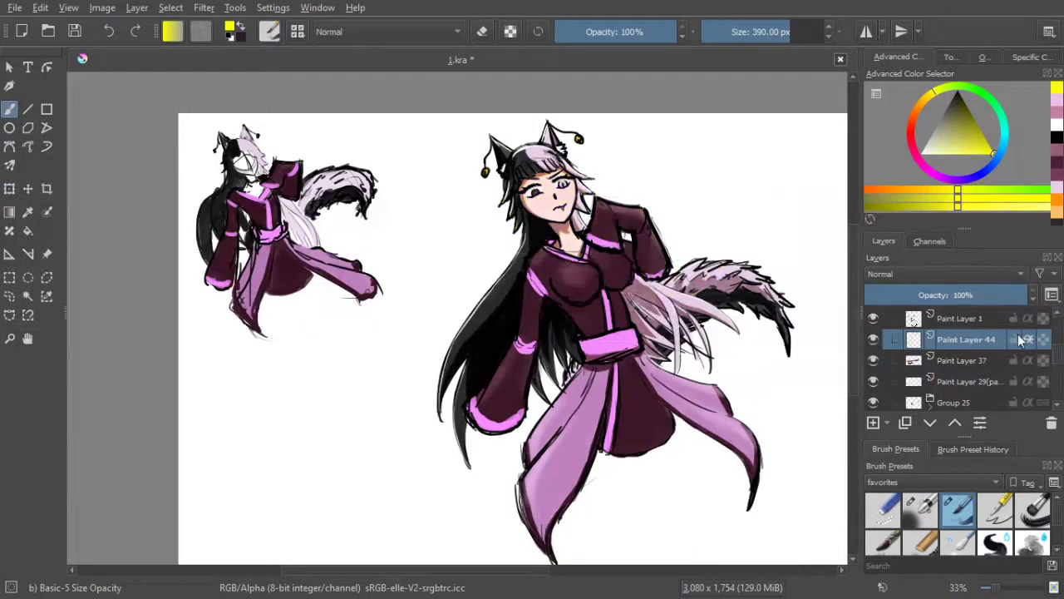
{"action": "left_click", "coordinate": [1044, 341]}
Try recolouring the highlights on the sleeves, chest and skirt panels yellow with broad 390 px strokes
{"action": "left_click_drag", "start_coordinate": [725, 238], "coordinate": [508, 287]}
{"action": "key", "text": "ctrl+z"}
{"action": "left_click_drag", "start_coordinate": [595, 295], "coordinate": [541, 287]}
{"action": "left_click_drag", "start_coordinate": [520, 333], "coordinate": [463, 435]}
{"action": "left_click_drag", "start_coordinate": [565, 341], "coordinate": [516, 466]}
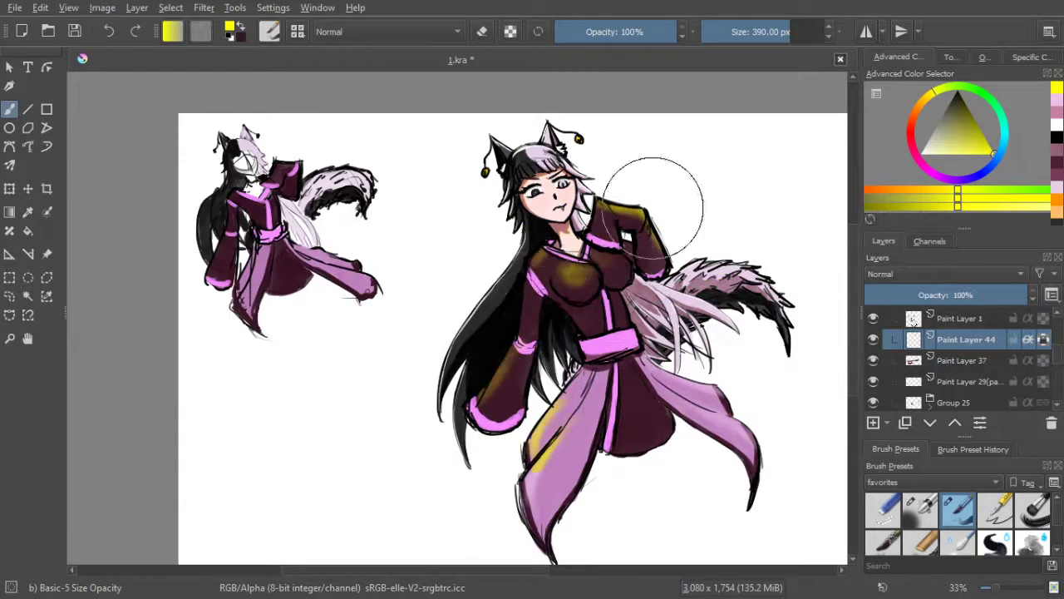
{"action": "mouse_move", "coordinate": [498, 319]}
{"action": "left_mouse_down"}
{"action": "mouse_move", "coordinate": [688, 432]}
{"action": "mouse_move", "coordinate": [642, 525]}
{"action": "mouse_move", "coordinate": [761, 462]}
{"action": "mouse_move", "coordinate": [793, 385]}
{"action": "mouse_move", "coordinate": [695, 341]}
{"action": "left_mouse_up"}
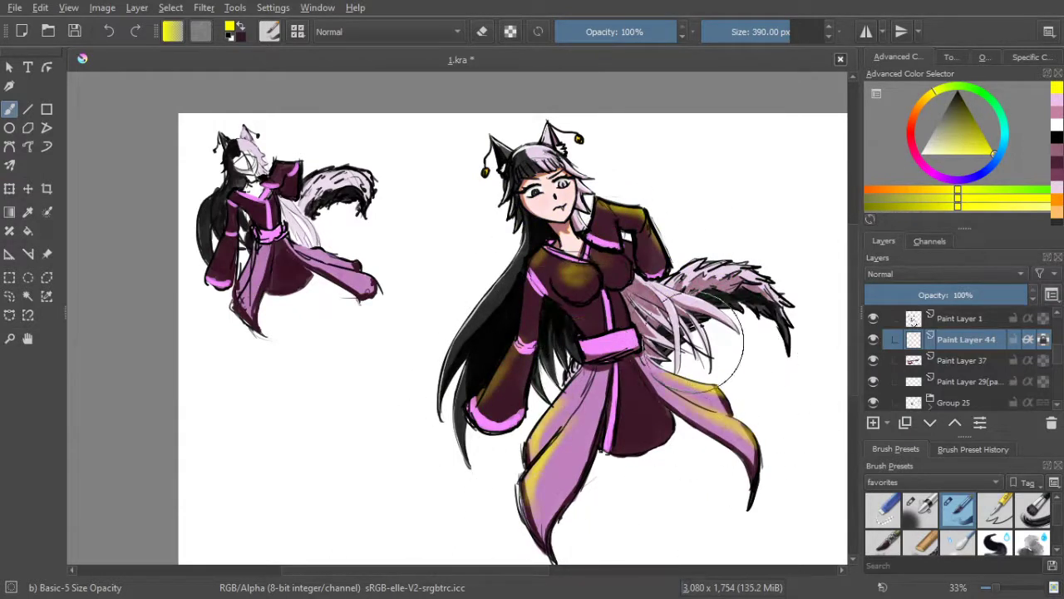
Try a lower opacity for Paint Layer 44, and undo it together with the yellow recolouring of the clothing highlights
{"action": "left_click", "coordinate": [967, 297]}
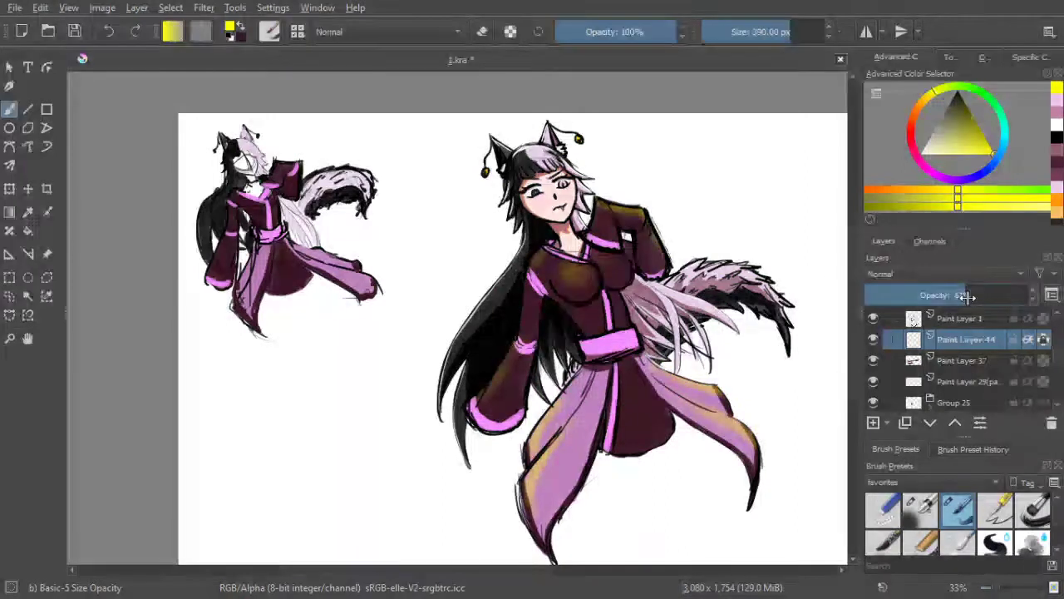
{"action": "key", "text": "ctrl+z"}
{"action": "key", "text": "ctrl+z"}
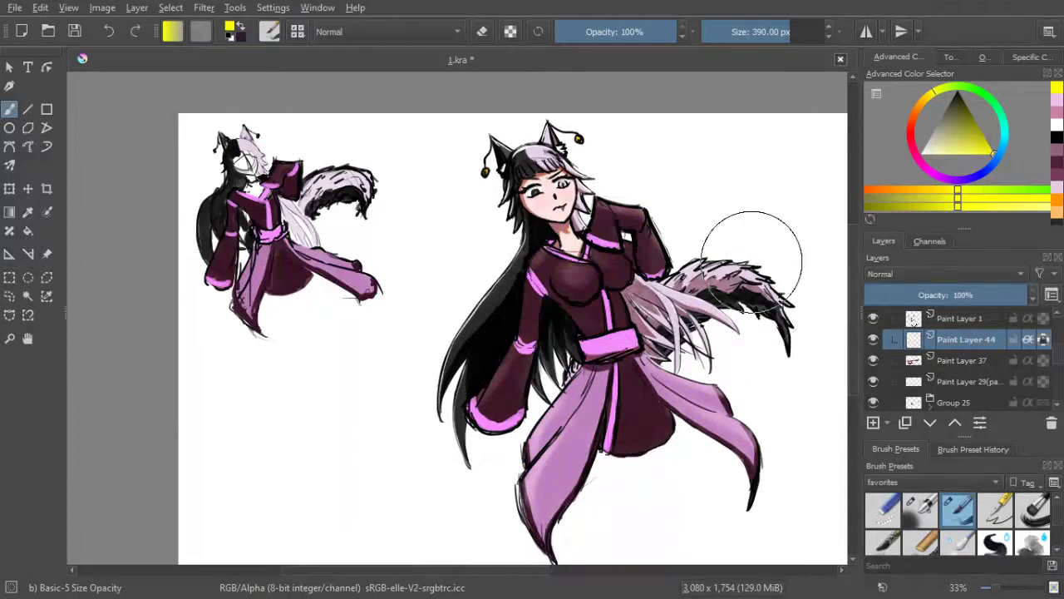
Rename Paint Layer 44 as light
{"action": "left_click_drag", "start_coordinate": [642, 250], "coordinate": [650, 286]}
{"action": "scroll", "coordinate": [959, 339], "scroll_direction": "up", "scroll_amount": 2}
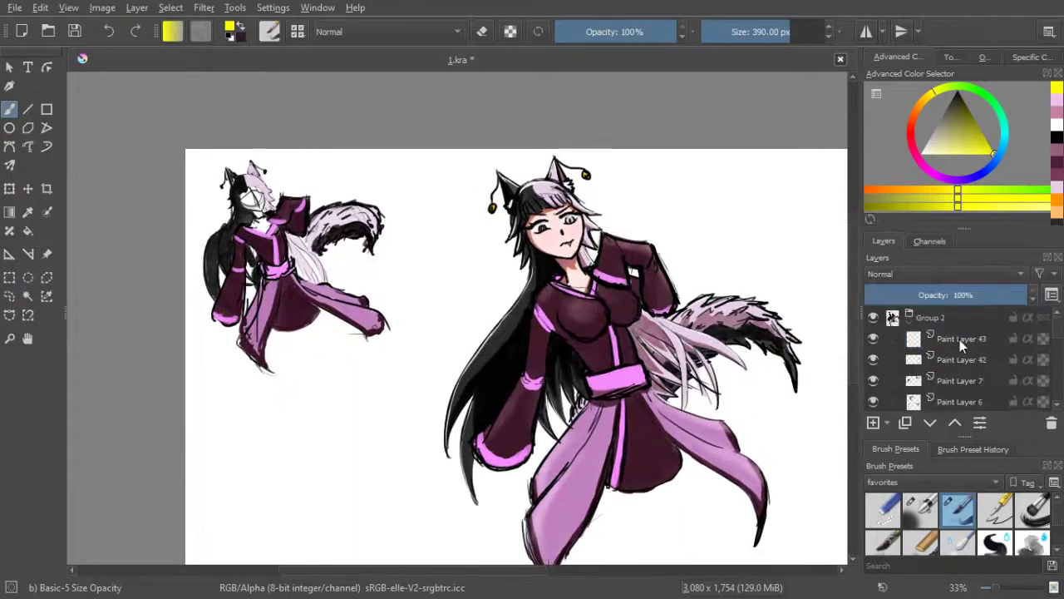
{"action": "scroll", "coordinate": [959, 339], "scroll_direction": "down", "scroll_amount": 1}
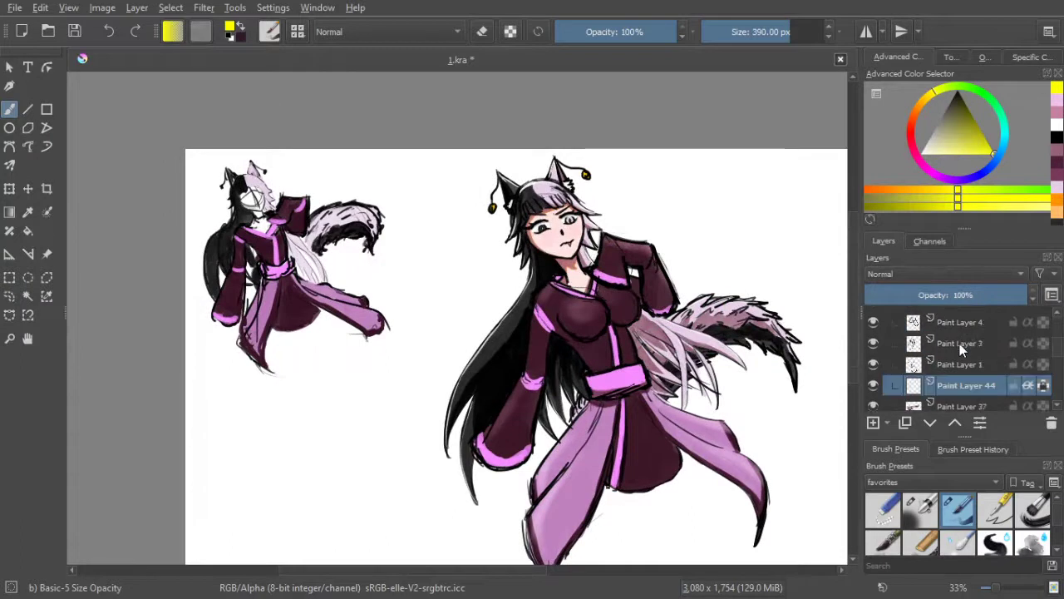
{"action": "double_click", "coordinate": [964, 388]}
{"action": "type", "text": "light"}
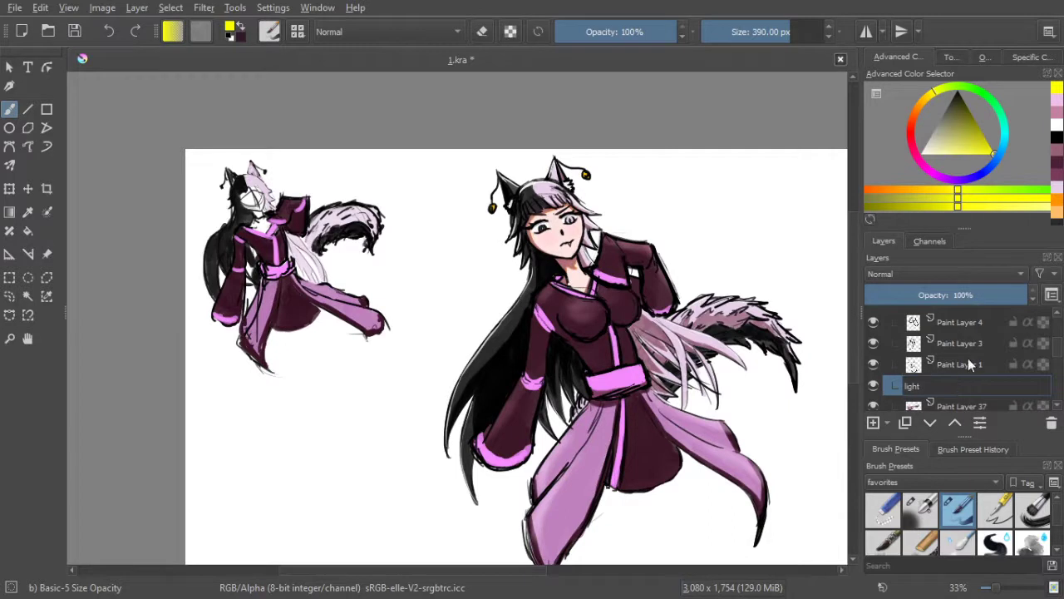
{"action": "left_click", "coordinate": [969, 364]}
Select Paint Layer 43, choose Airbrush Soft at 126 px, undo the yellow test stroke over the head, and lock the layer's alpha
{"action": "scroll", "coordinate": [966, 356], "scroll_direction": "up", "scroll_amount": 3}
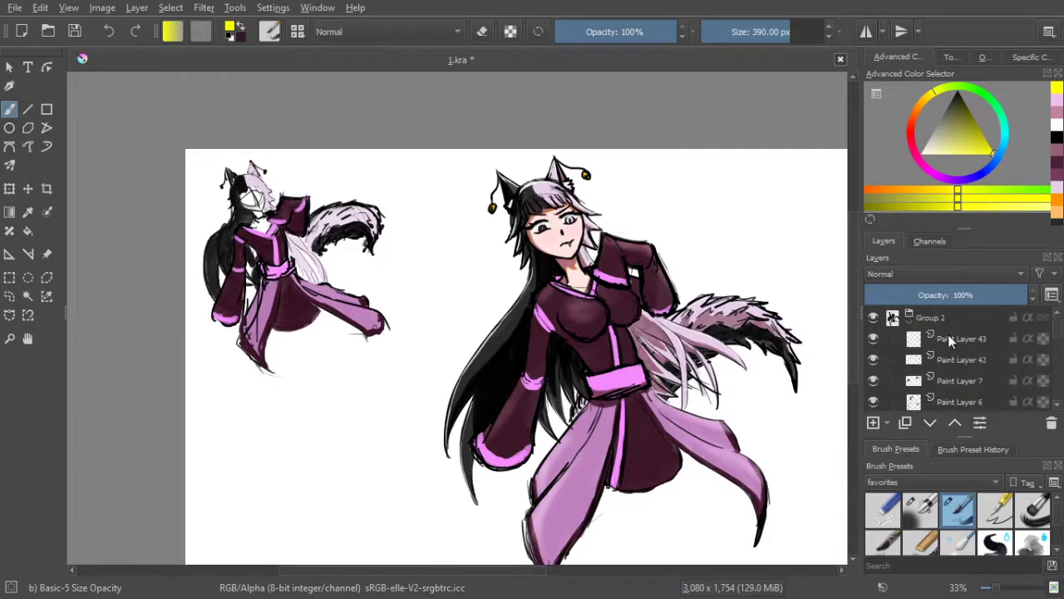
{"action": "left_click", "coordinate": [943, 336]}
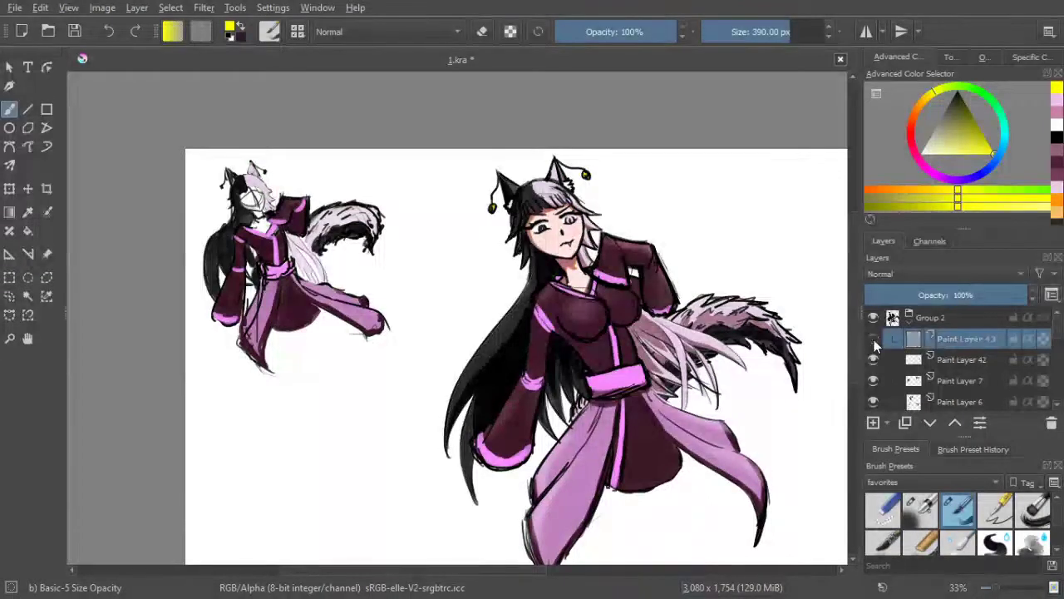
{"action": "scroll", "coordinate": [491, 190], "scroll_direction": "up", "scroll_amount": 2}
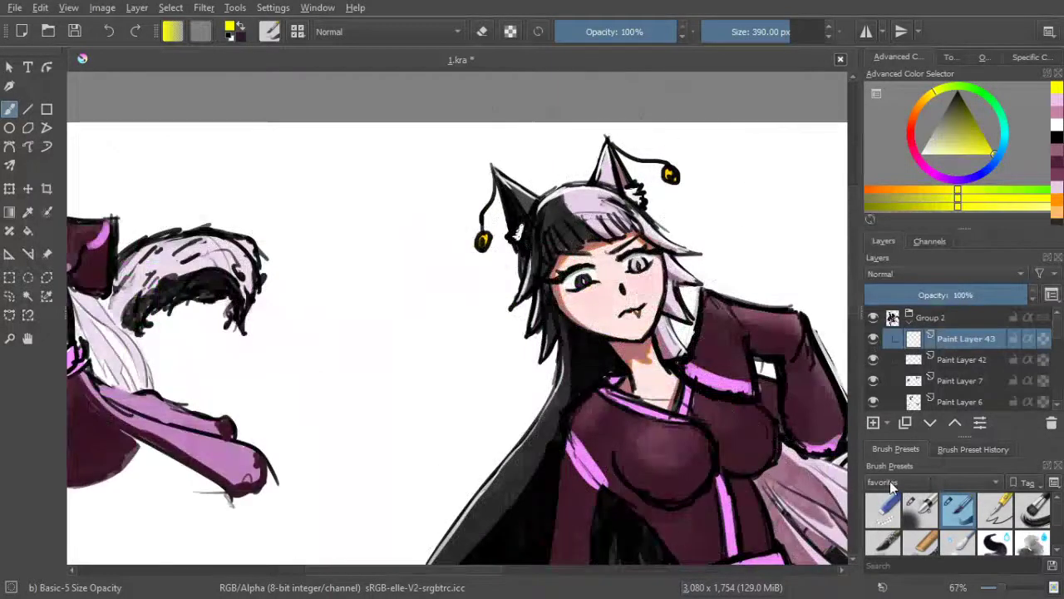
{"action": "left_click", "coordinate": [921, 509]}
{"action": "left_click_drag", "start_coordinate": [758, 407], "coordinate": [675, 341]}
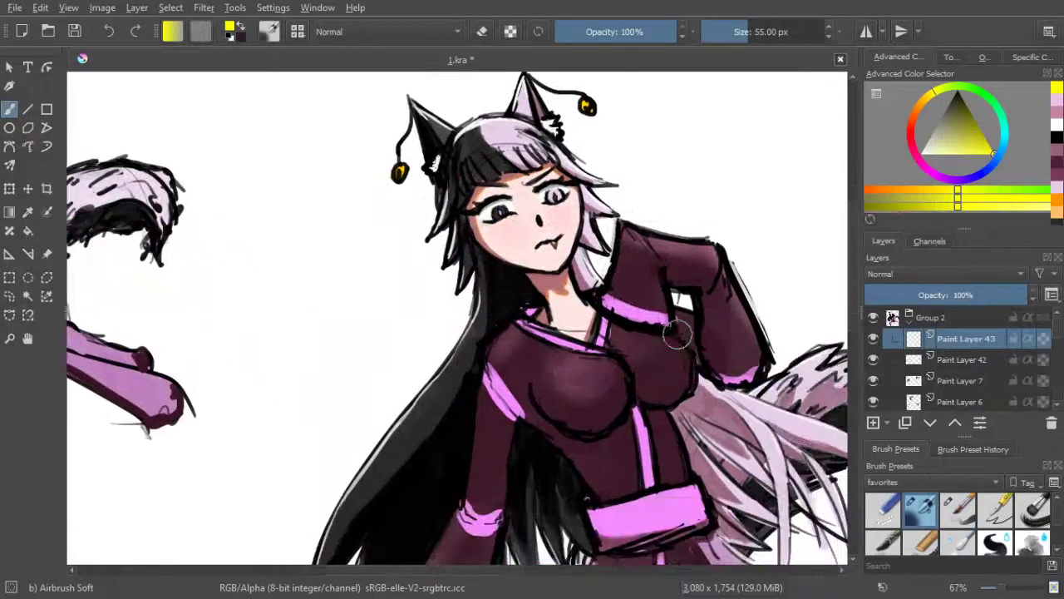
{"action": "scroll", "coordinate": [680, 296], "scroll_direction": "down", "scroll_amount": 2}
{"action": "key", "text": "bracketright"}
{"action": "key", "text": "bracketright"}
{"action": "key", "text": "bracketright"}
{"action": "key", "text": "bracketright"}
{"action": "key", "text": "bracketright"}
{"action": "key", "text": "bracketright"}
{"action": "key", "text": "bracketright"}
{"action": "key", "text": "bracketright"}
{"action": "key", "text": "bracketright"}
{"action": "key", "text": "bracketright"}
{"action": "key", "text": "bracketright"}
{"action": "key", "text": "bracketright"}
{"action": "left_click_drag", "start_coordinate": [547, 206], "coordinate": [628, 187]}
{"action": "key", "text": "ctrl+z"}
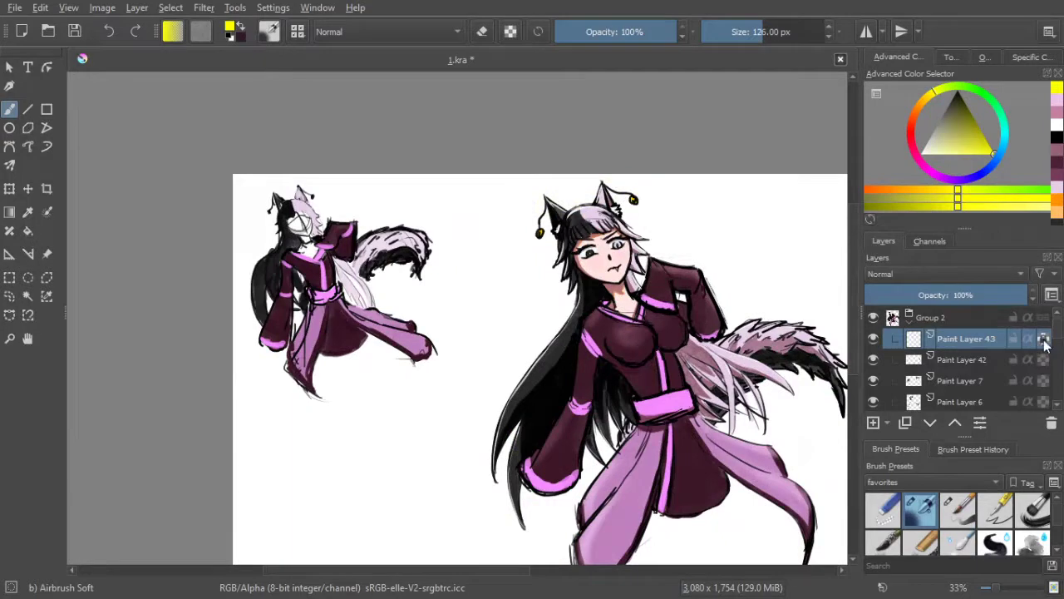
Airbrush yellow over the highlights on the ears, the top and side locks, and the outer edge of the long black hair
{"action": "mouse_move", "coordinate": [546, 216]}
{"action": "left_mouse_down"}
{"action": "mouse_move", "coordinate": [555, 200]}
{"action": "mouse_move", "coordinate": [605, 189]}
{"action": "left_mouse_up"}
{"action": "left_click_drag", "start_coordinate": [685, 245], "coordinate": [633, 206]}
{"action": "scroll", "coordinate": [633, 205], "scroll_direction": "up", "scroll_amount": 1}
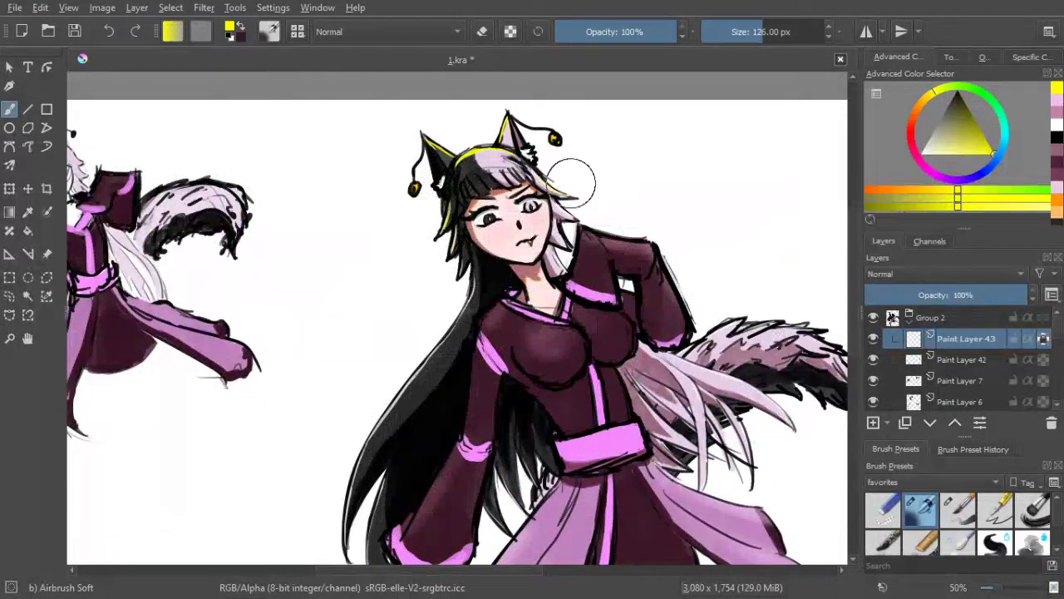
{"action": "mouse_move", "coordinate": [468, 273]}
{"action": "left_mouse_down"}
{"action": "mouse_move", "coordinate": [395, 393]}
{"action": "mouse_move", "coordinate": [457, 308]}
{"action": "mouse_move", "coordinate": [346, 554]}
{"action": "left_mouse_up"}
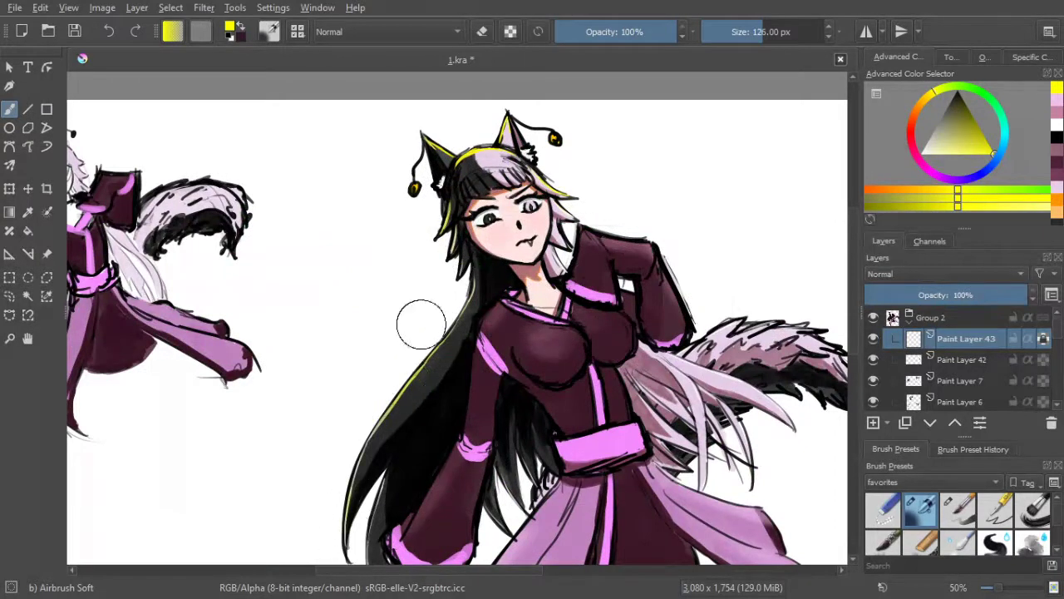
Airbrush yellow over the highlights along the upper edge of the large character's tail, and check the glow on the head and hair
{"action": "scroll", "coordinate": [497, 317], "scroll_direction": "down", "scroll_amount": 2}
{"action": "left_click_drag", "start_coordinate": [505, 318], "coordinate": [493, 301]}
{"action": "scroll", "coordinate": [493, 301], "scroll_direction": "up", "scroll_amount": 1}
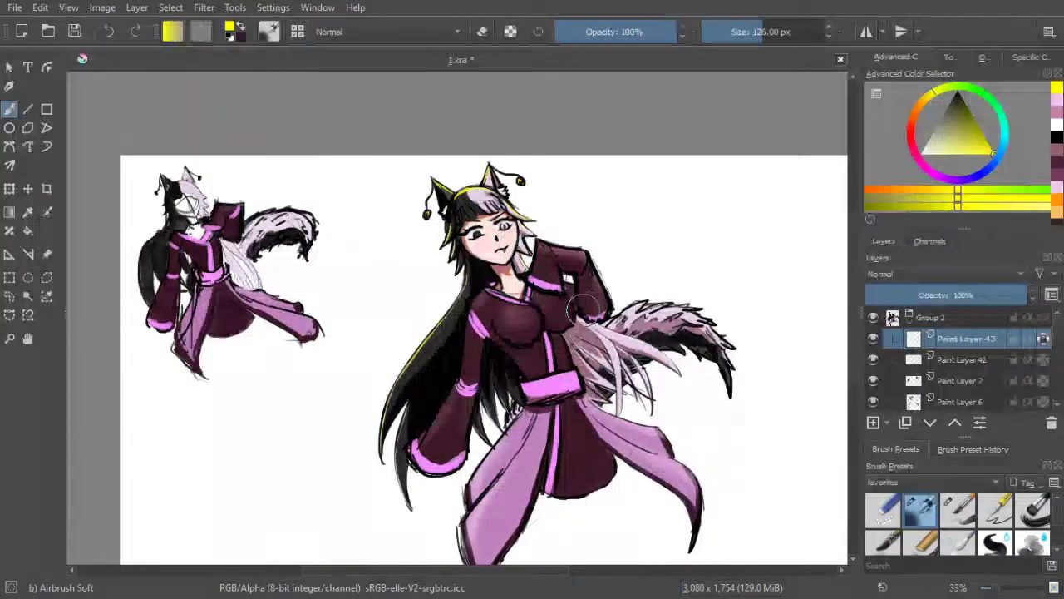
{"action": "mouse_move", "coordinate": [600, 321]}
{"action": "left_mouse_down"}
{"action": "mouse_move", "coordinate": [696, 303]}
{"action": "mouse_move", "coordinate": [738, 328]}
{"action": "left_mouse_up"}
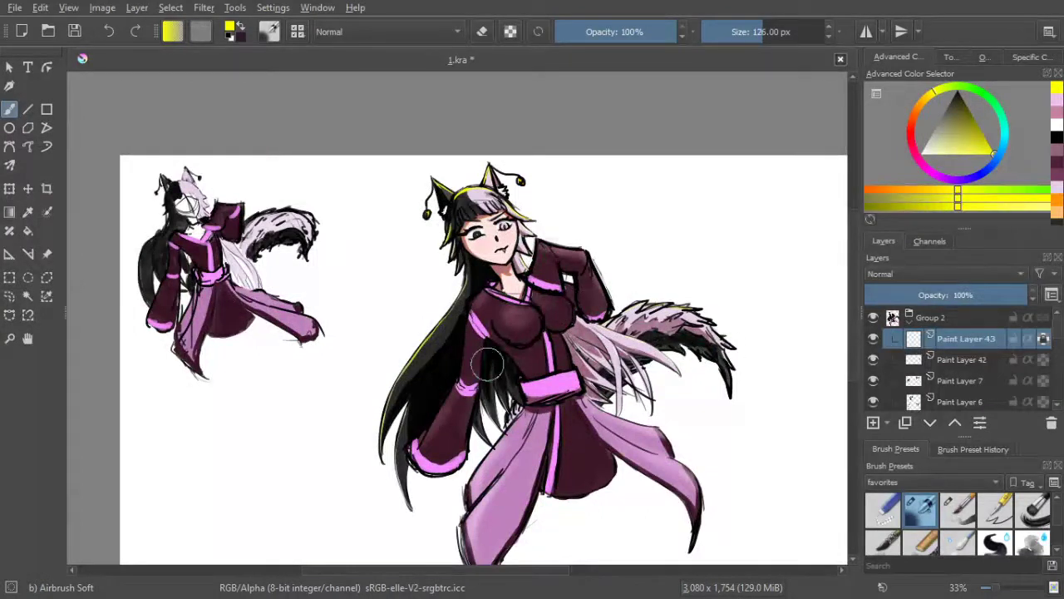
{"action": "left_click_drag", "start_coordinate": [414, 388], "coordinate": [428, 397]}
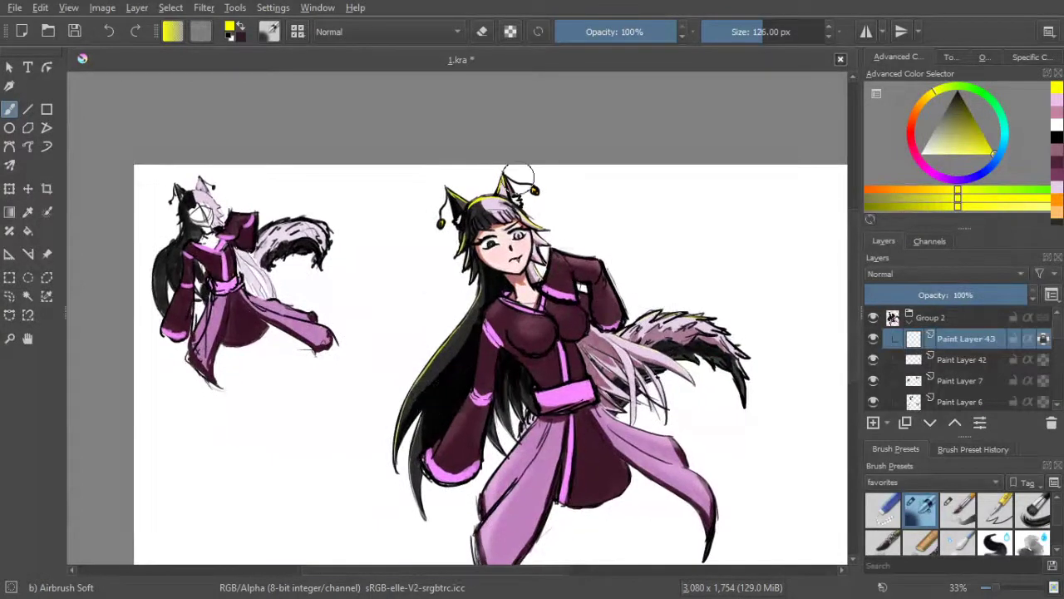
{"action": "scroll", "coordinate": [491, 232], "scroll_direction": "up", "scroll_amount": 3}
{"action": "scroll", "coordinate": [437, 232], "scroll_direction": "down", "scroll_amount": 3}
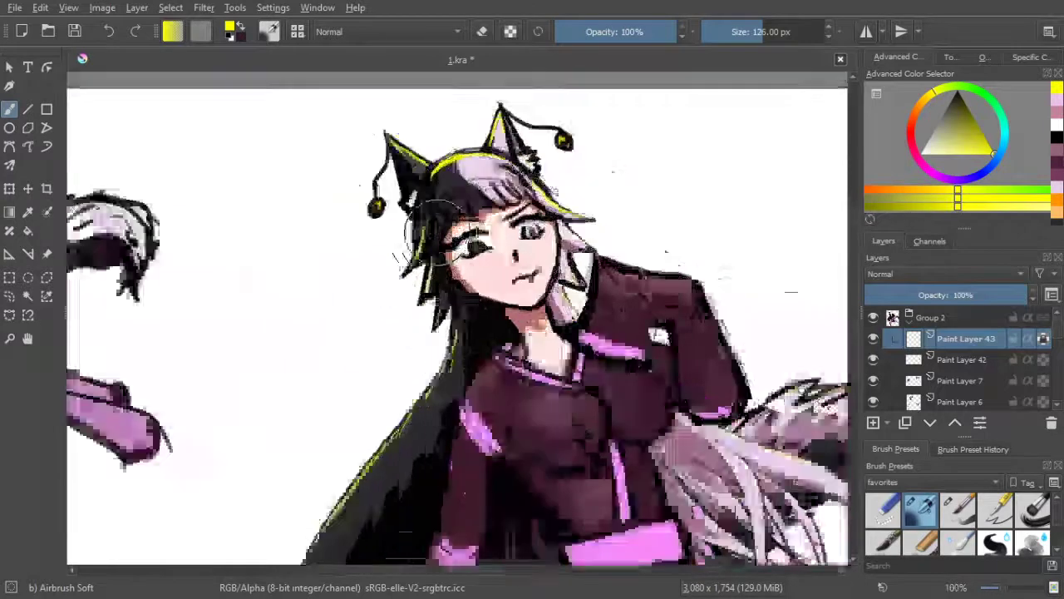
{"action": "scroll", "coordinate": [433, 229], "scroll_direction": "up", "scroll_amount": 2}
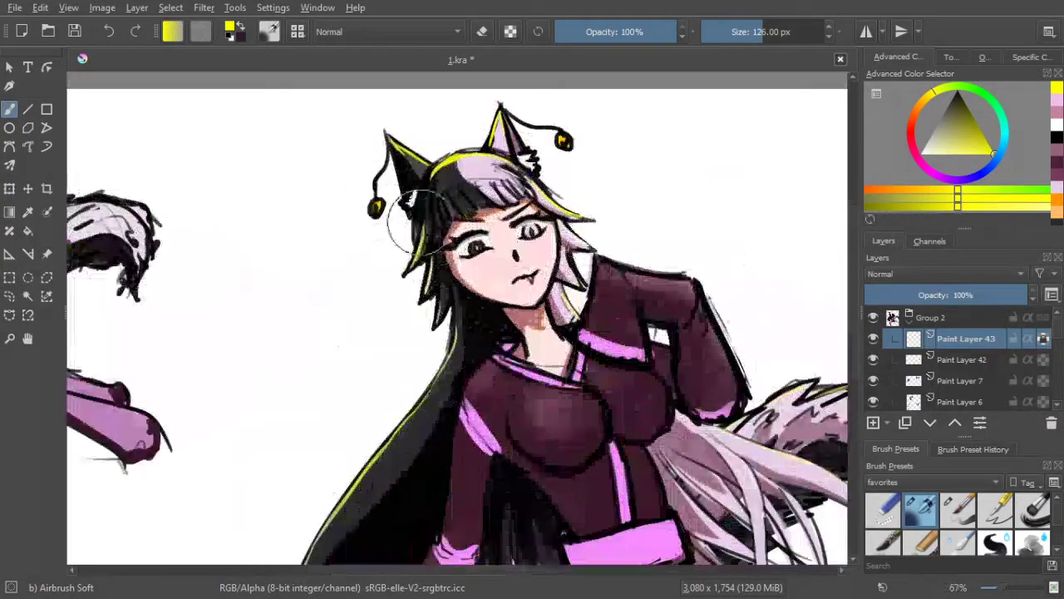
{"action": "scroll", "coordinate": [404, 344], "scroll_direction": "down", "scroll_amount": 2}
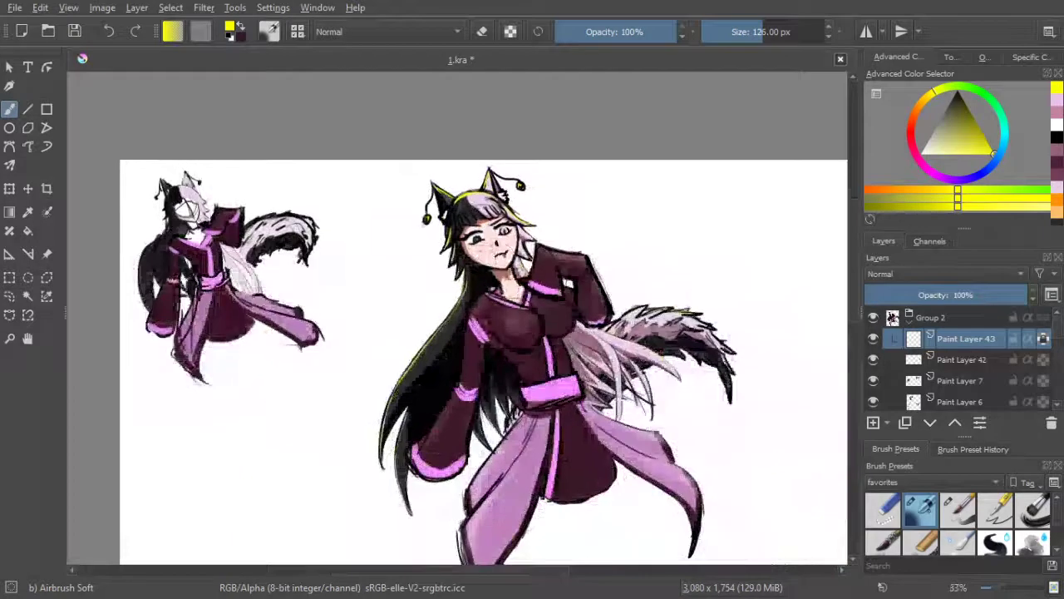
{"action": "scroll", "coordinate": [356, 363], "scroll_direction": "up", "scroll_amount": 2}
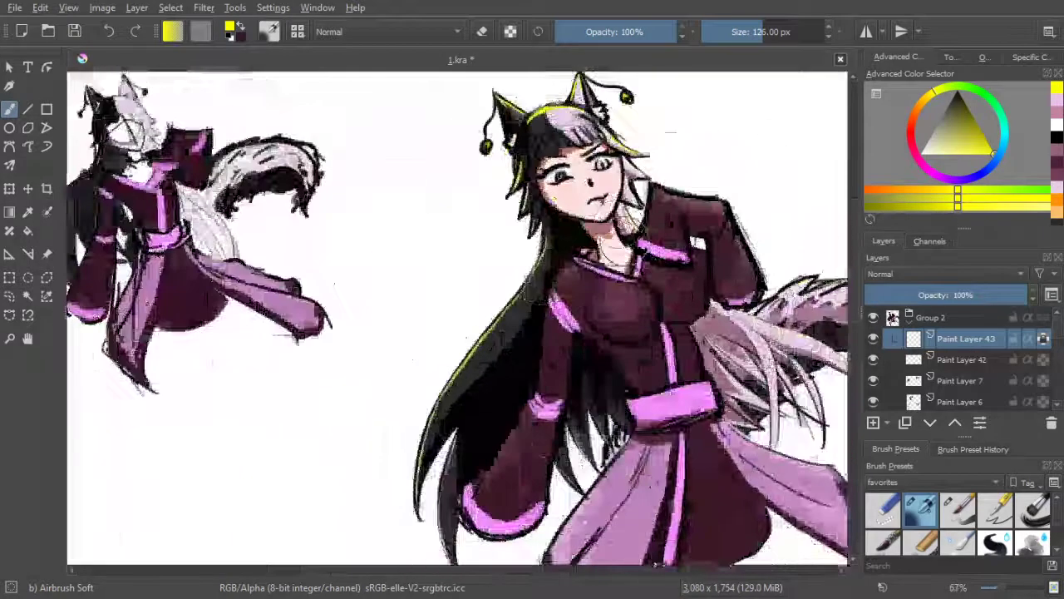
Add a new paint layer above Paint Layer 43 and pick a near-white painting colour
{"action": "scroll", "coordinate": [457, 316], "scroll_direction": "down", "scroll_amount": 1}
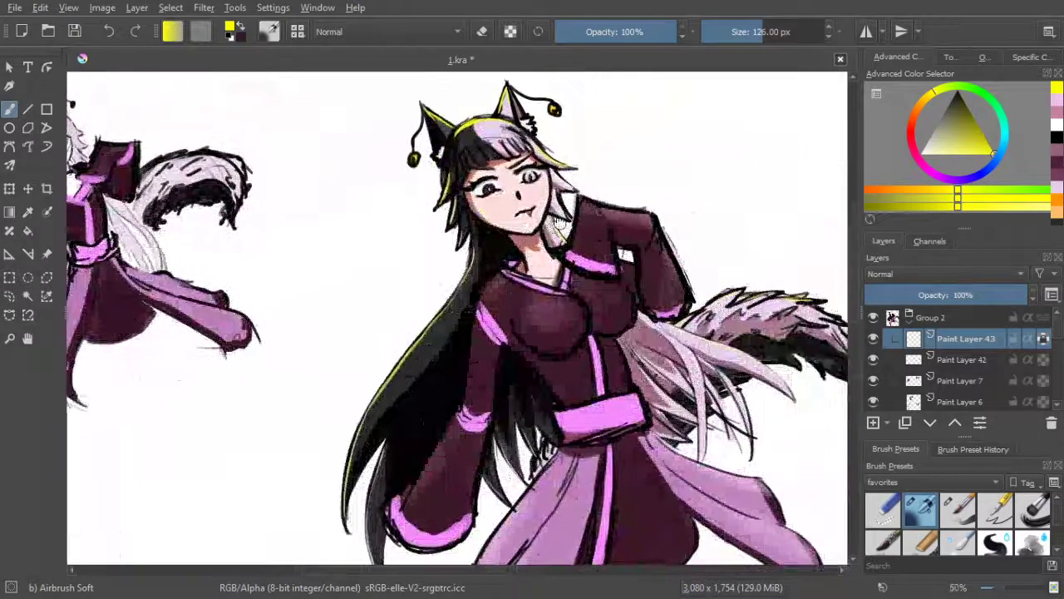
{"action": "scroll", "coordinate": [704, 260], "scroll_direction": "down", "scroll_amount": 1}
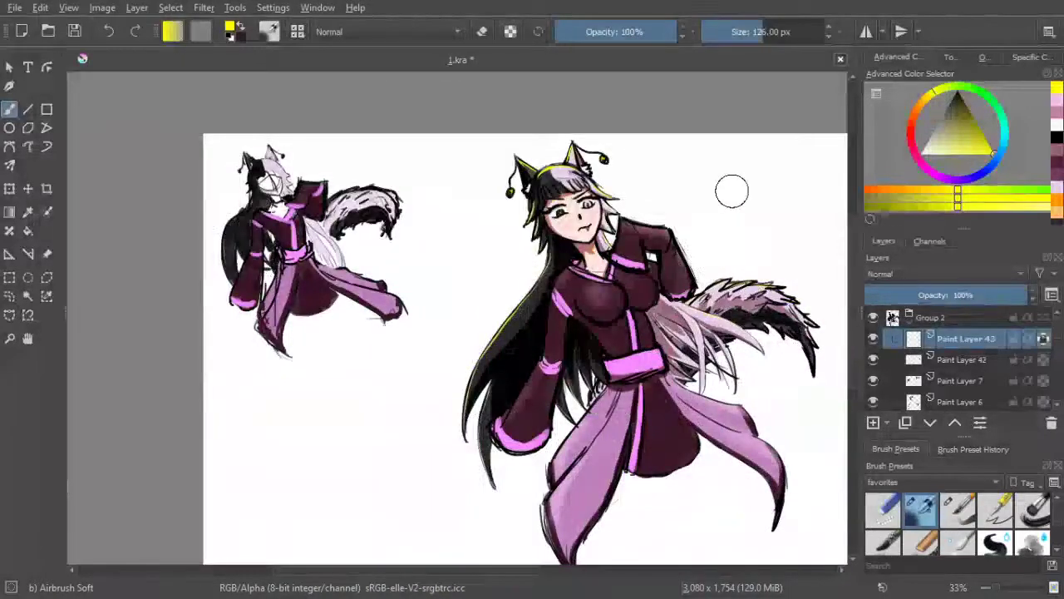
{"action": "scroll", "coordinate": [731, 191], "scroll_direction": "up", "scroll_amount": 1}
{"action": "scroll", "coordinate": [607, 183], "scroll_direction": "up", "scroll_amount": 1}
{"action": "mouse_move", "coordinate": [613, 183]}
{"action": "left_mouse_down"}
{"action": "mouse_move", "coordinate": [658, 174]}
{"action": "mouse_move", "coordinate": [616, 143]}
{"action": "left_mouse_up"}
{"action": "scroll", "coordinate": [653, 168], "scroll_direction": "down", "scroll_amount": 2}
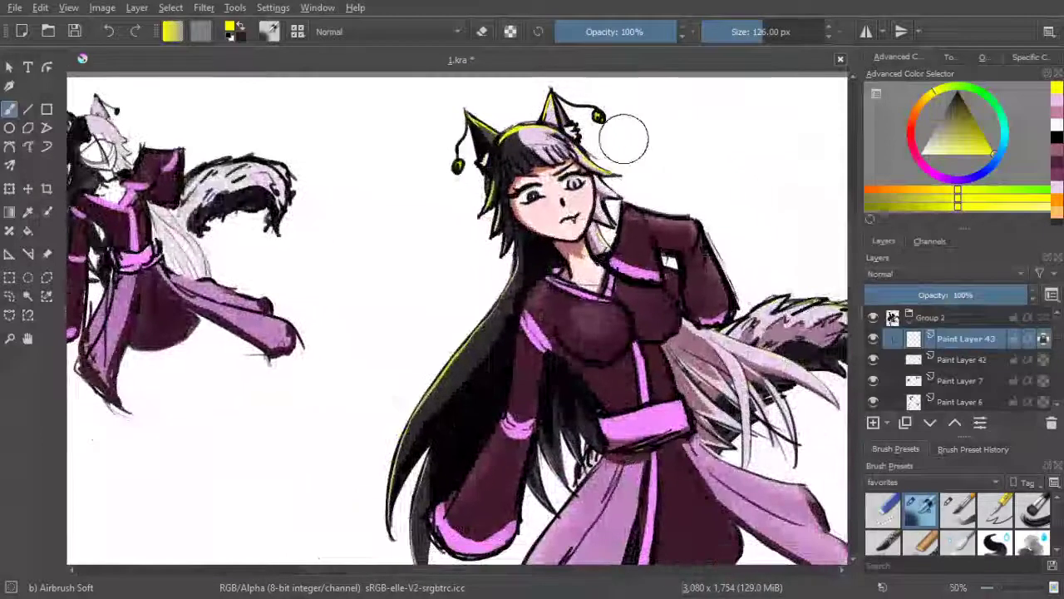
{"action": "left_click", "coordinate": [873, 423]}
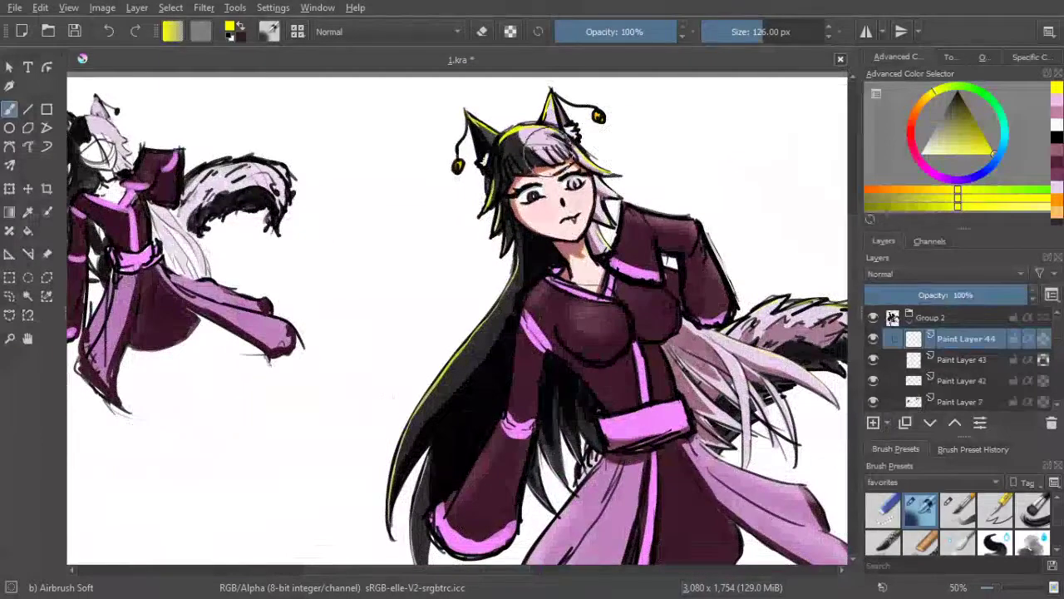
{"action": "scroll", "coordinate": [545, 145], "scroll_direction": "up", "scroll_amount": 1}
{"action": "left_click_drag", "start_coordinate": [947, 148], "coordinate": [887, 165]}
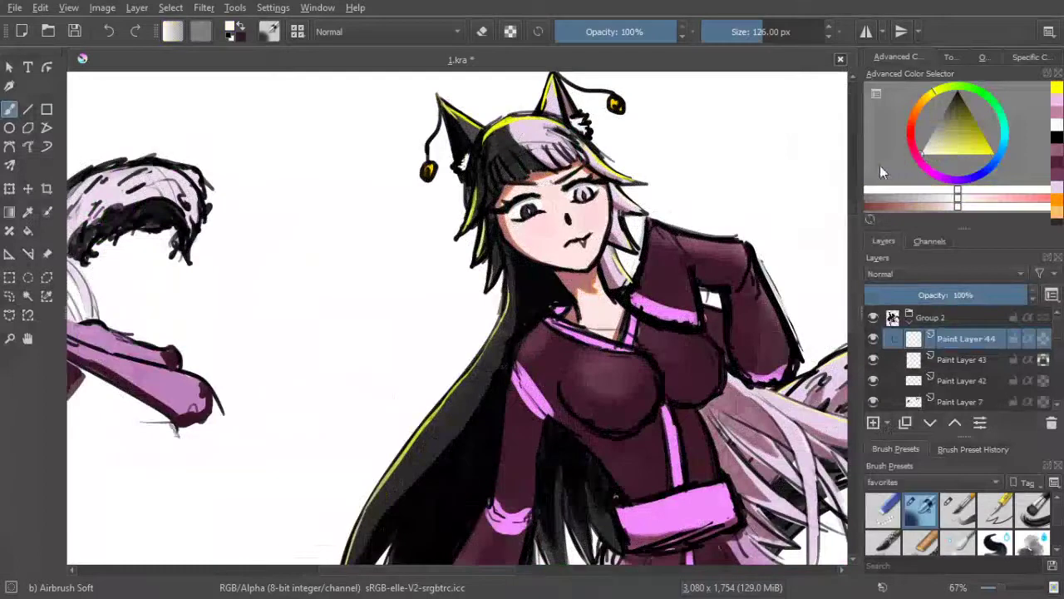
Try a near-white Airbrush Soft stroke at 44 px across the top of the large character's hair and undo it
{"action": "key", "text": "bracketleft"}
{"action": "key", "text": "bracketleft"}
{"action": "key", "text": "bracketleft"}
{"action": "key", "text": "bracketleft"}
{"action": "key", "text": "bracketleft"}
{"action": "key", "text": "bracketleft"}
{"action": "key", "text": "bracketleft"}
{"action": "key", "text": "bracketleft"}
{"action": "key", "text": "bracketleft"}
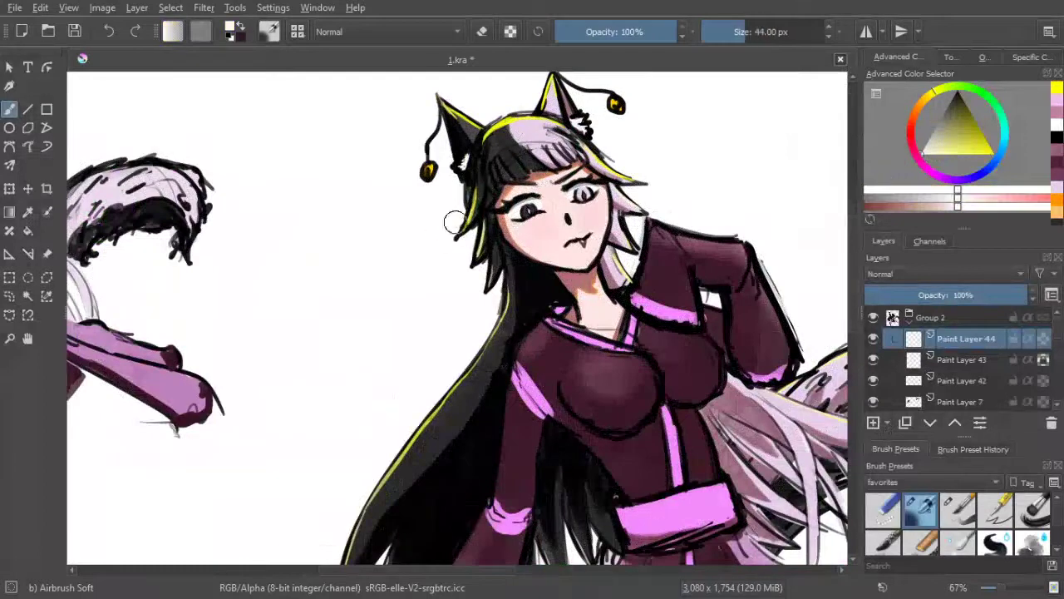
{"action": "left_click_drag", "start_coordinate": [469, 177], "coordinate": [589, 125]}
{"action": "key", "text": "ctrl+z"}
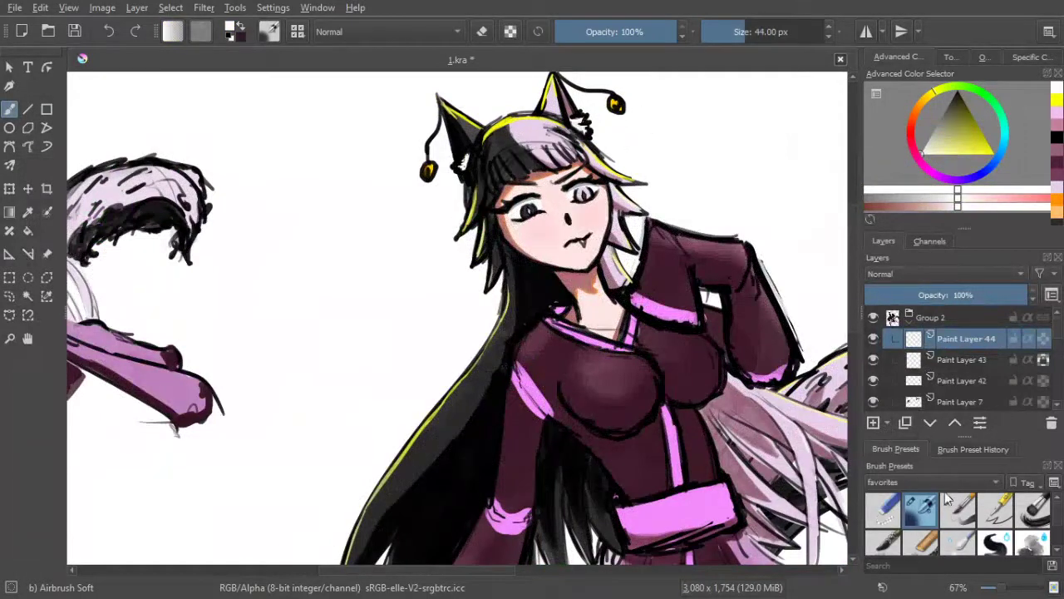
Choose the Basic-5 Size Opacity brush, save the document, and set the brush size to 32 px
{"action": "left_click", "coordinate": [958, 508]}
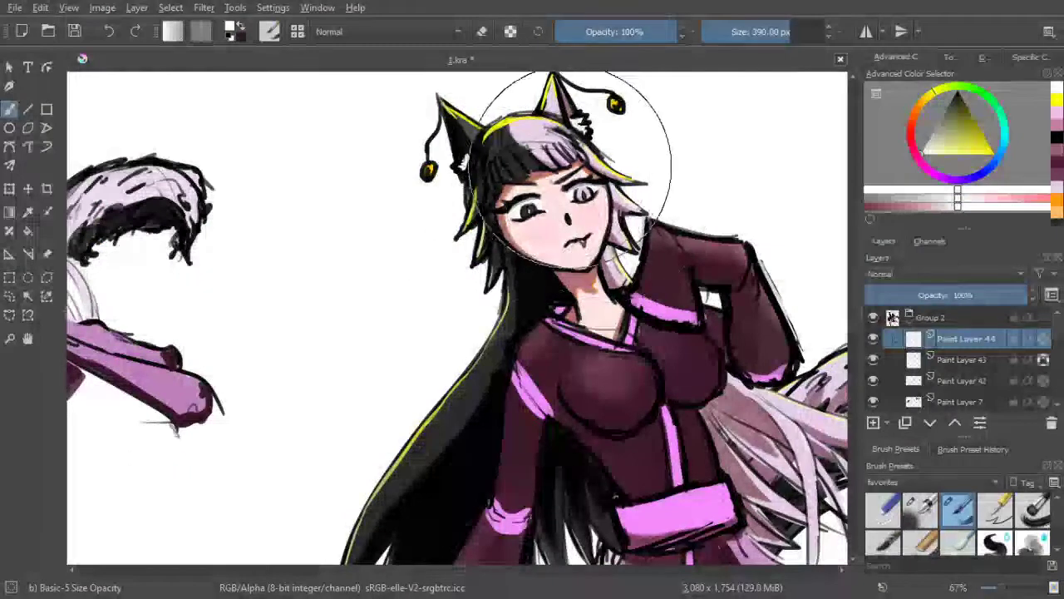
{"action": "key", "text": "bracketleft"}
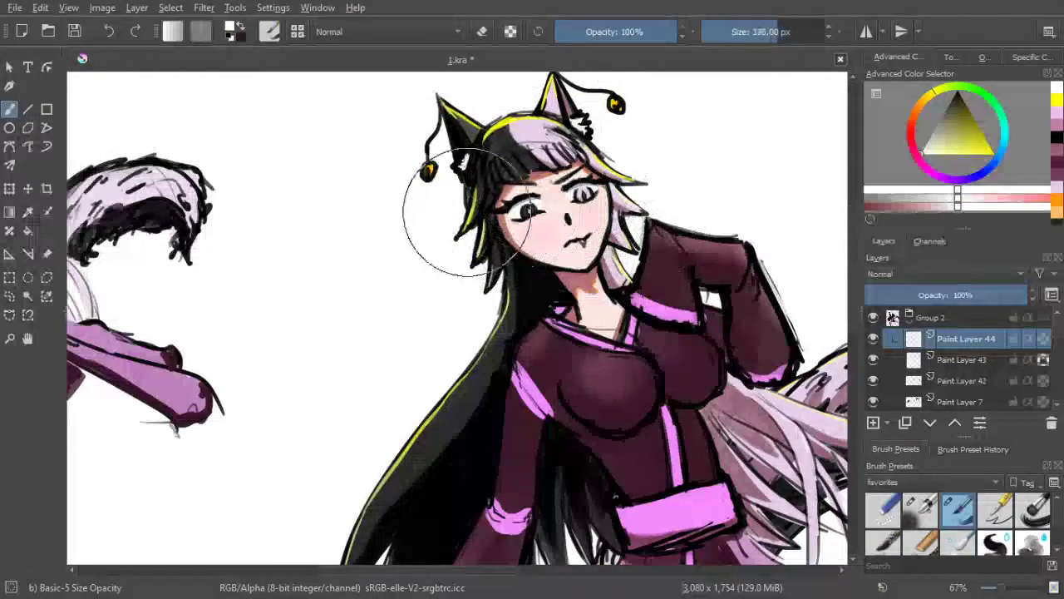
{"action": "key", "text": "bracketleft"}
{"action": "key", "text": "bracketleft"}
{"action": "key", "text": "bracketleft"}
{"action": "key", "text": "bracketleft"}
{"action": "key", "text": "bracketleft"}
{"action": "key", "text": "bracketleft"}
{"action": "key", "text": "bracketleft"}
{"action": "key", "text": "bracketleft"}
{"action": "key", "text": "bracketleft"}
{"action": "key", "text": "bracketleft"}
{"action": "key", "text": "bracketleft"}
{"action": "key", "text": "bracketleft"}
{"action": "key", "text": "bracketleft"}
{"action": "key", "text": "bracketleft"}
{"action": "key", "text": "bracketleft"}
{"action": "key", "text": "bracketleft"}
{"action": "key", "text": "bracketleft"}
{"action": "key", "text": "bracketleft"}
{"action": "key", "text": "bracketleft"}
{"action": "key", "text": "bracketleft"}
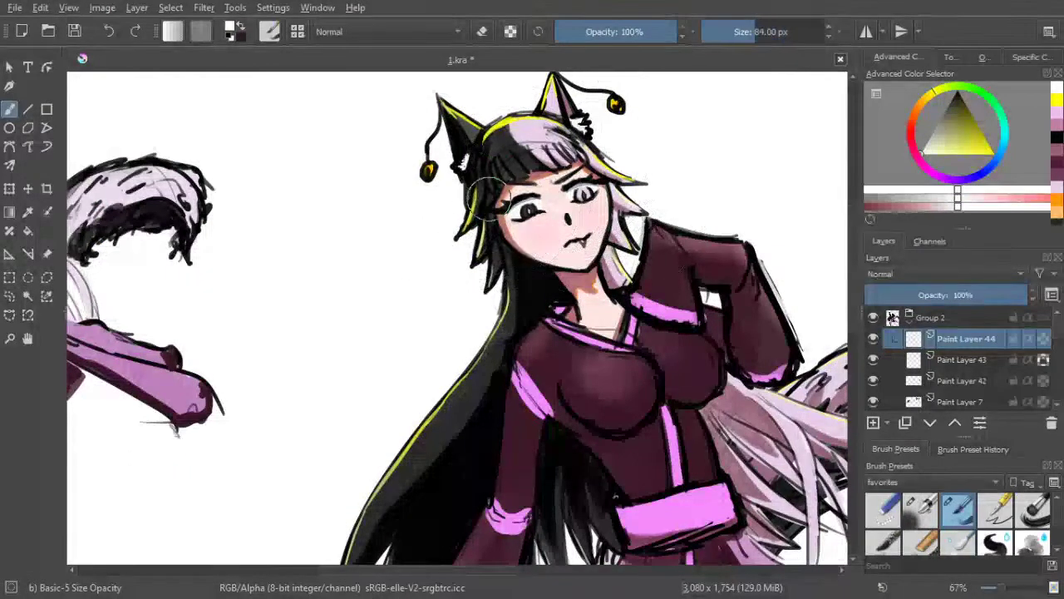
{"action": "key", "text": "ctrl+s"}
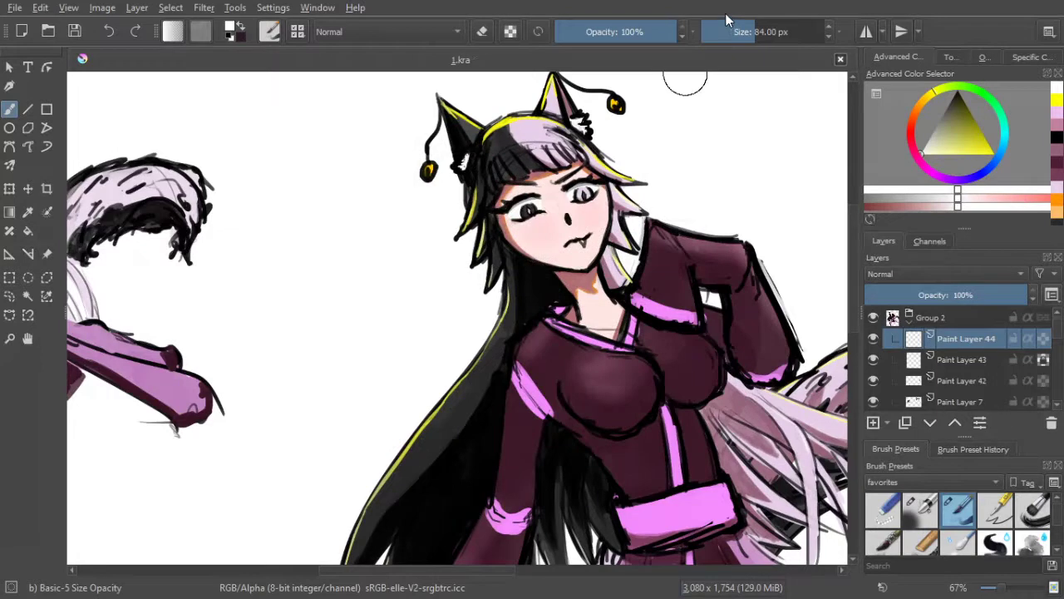
{"action": "key", "text": "bracketleft"}
{"action": "key", "text": "bracketleft"}
{"action": "key", "text": "bracketleft"}
{"action": "key", "text": "bracketleft"}
{"action": "key", "text": "bracketleft"}
{"action": "key", "text": "bracketleft"}
{"action": "key", "text": "bracketleft"}
{"action": "key", "text": "bracketleft"}
{"action": "key", "text": "bracketleft"}
{"action": "key", "text": "bracketleft"}
{"action": "key", "text": "bracketleft"}
{"action": "key", "text": "bracketleft"}
{"action": "key", "text": "bracketleft"}
Try several curved white bands across the hair above the fringe, undoing each one
{"action": "mouse_move", "coordinate": [464, 200]}
{"action": "left_mouse_down"}
{"action": "mouse_move", "coordinate": [499, 176]}
{"action": "mouse_move", "coordinate": [599, 150]}
{"action": "left_mouse_up"}
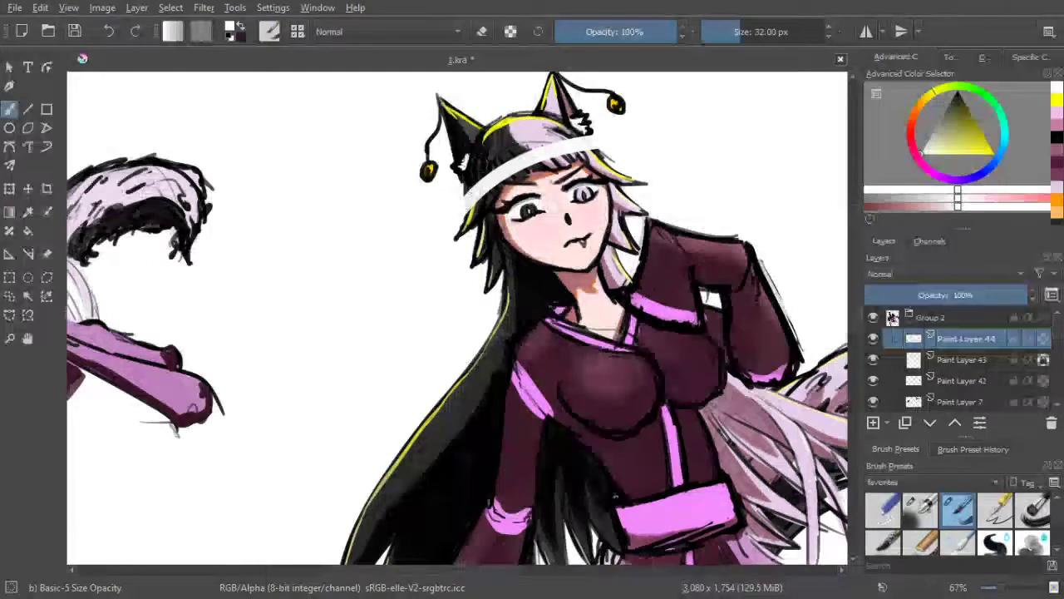
{"action": "key", "text": "ctrl+z"}
{"action": "key", "text": "ctrl+shift+z"}
{"action": "key", "text": "ctrl+z"}
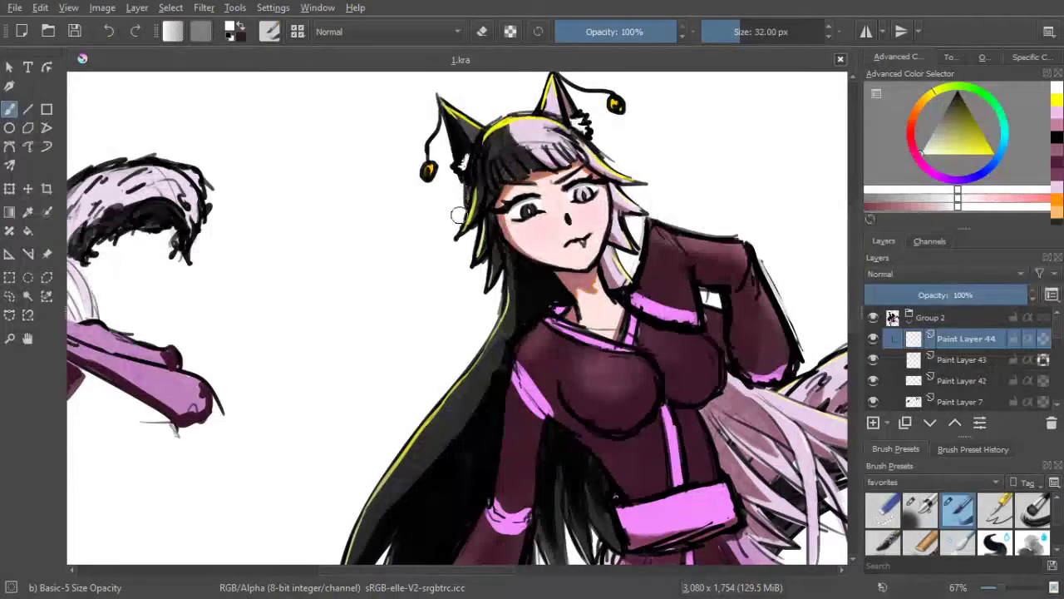
{"action": "left_click_drag", "start_coordinate": [462, 199], "coordinate": [592, 116]}
{"action": "key", "text": "ctrl+z"}
{"action": "left_click_drag", "start_coordinate": [459, 204], "coordinate": [660, 139]}
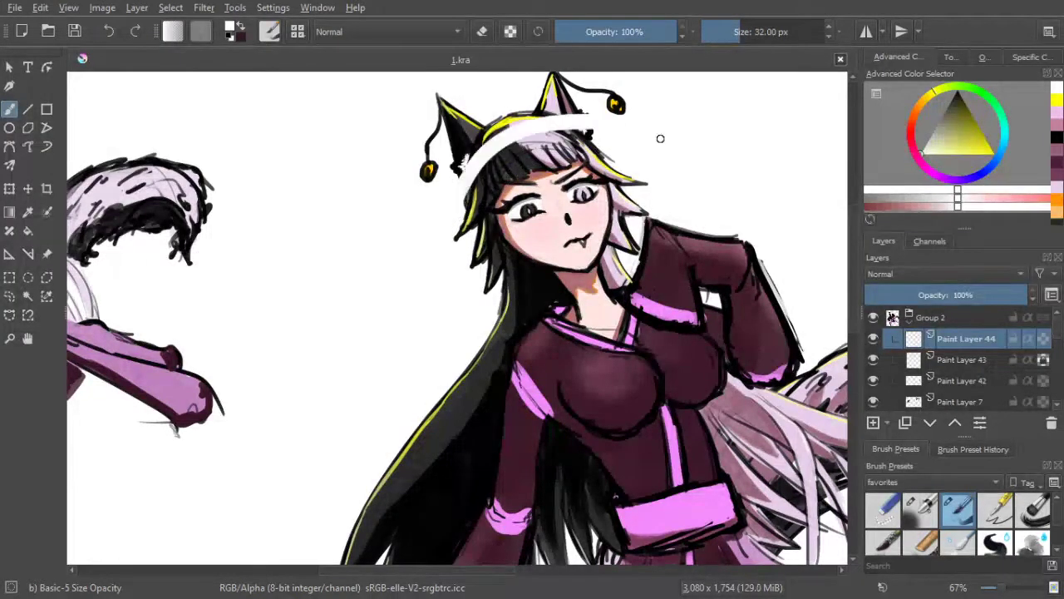
{"action": "key", "text": "ctrl+z"}
{"action": "mouse_move", "coordinate": [459, 205]}
{"action": "left_mouse_down"}
{"action": "mouse_move", "coordinate": [509, 146]}
{"action": "mouse_move", "coordinate": [592, 121]}
{"action": "left_mouse_up"}
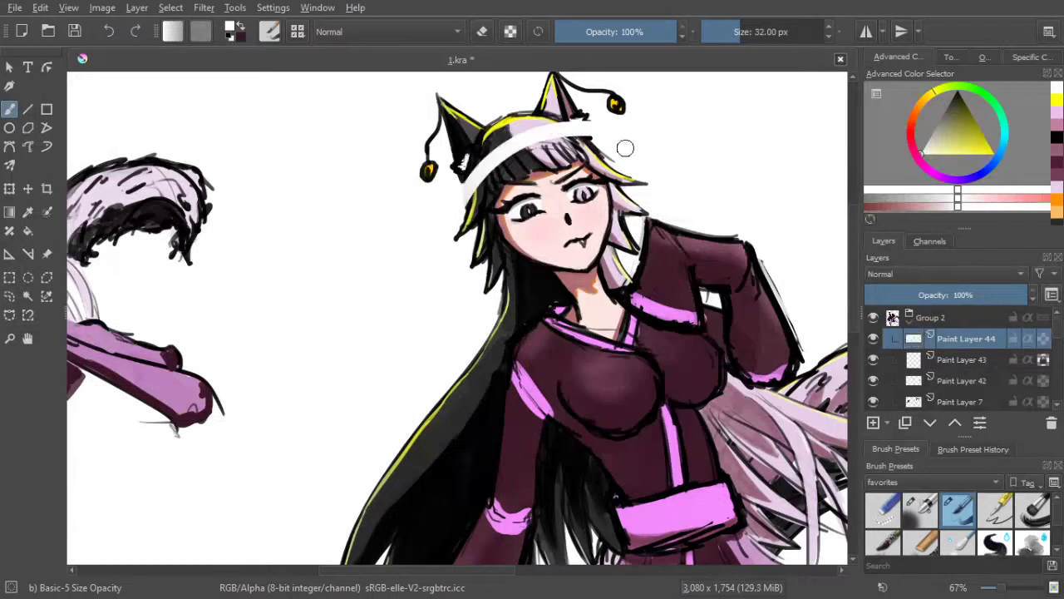
{"action": "left_click_drag", "start_coordinate": [653, 191], "coordinate": [650, 210]}
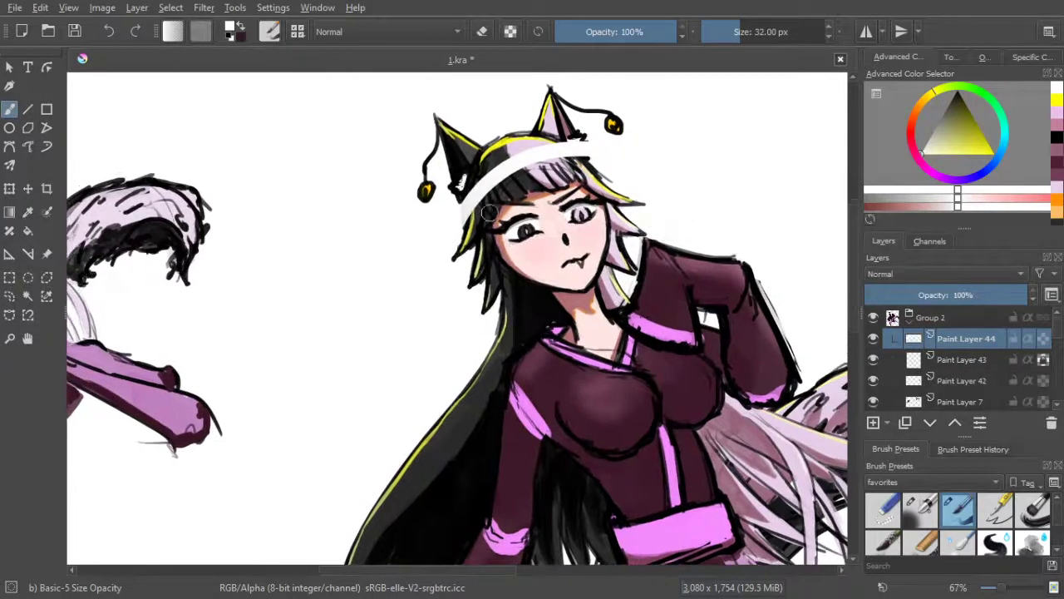
{"action": "key", "text": "ctrl+z"}
Paint a curved white band across the hair above the fringe and erase its end where it overlaps the ear fur
{"action": "left_click_drag", "start_coordinate": [455, 203], "coordinate": [591, 154]}
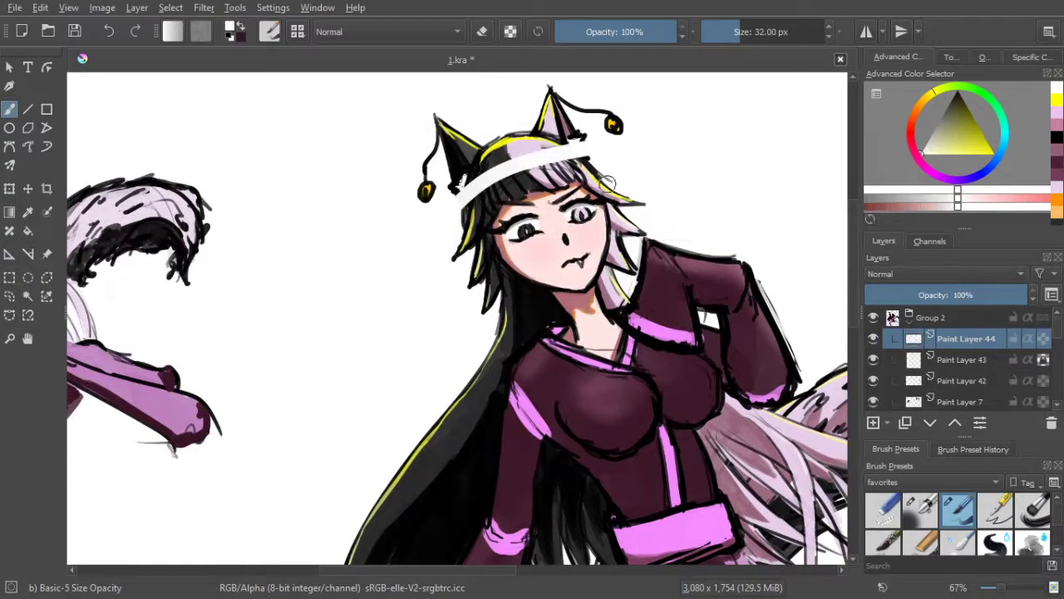
{"action": "left_click_drag", "start_coordinate": [558, 179], "coordinate": [575, 190]}
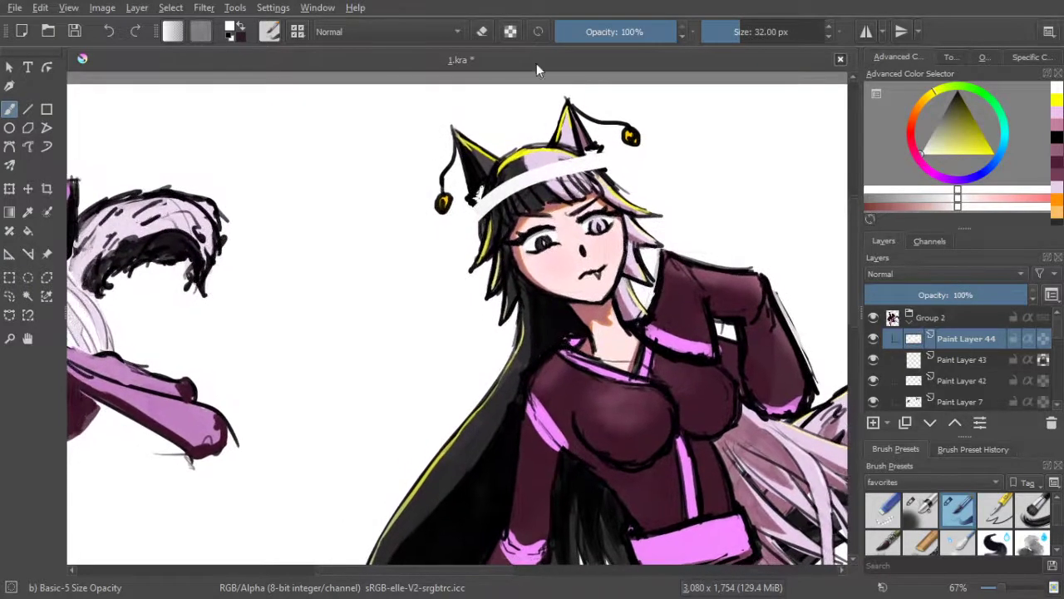
{"action": "left_click", "coordinate": [480, 30]}
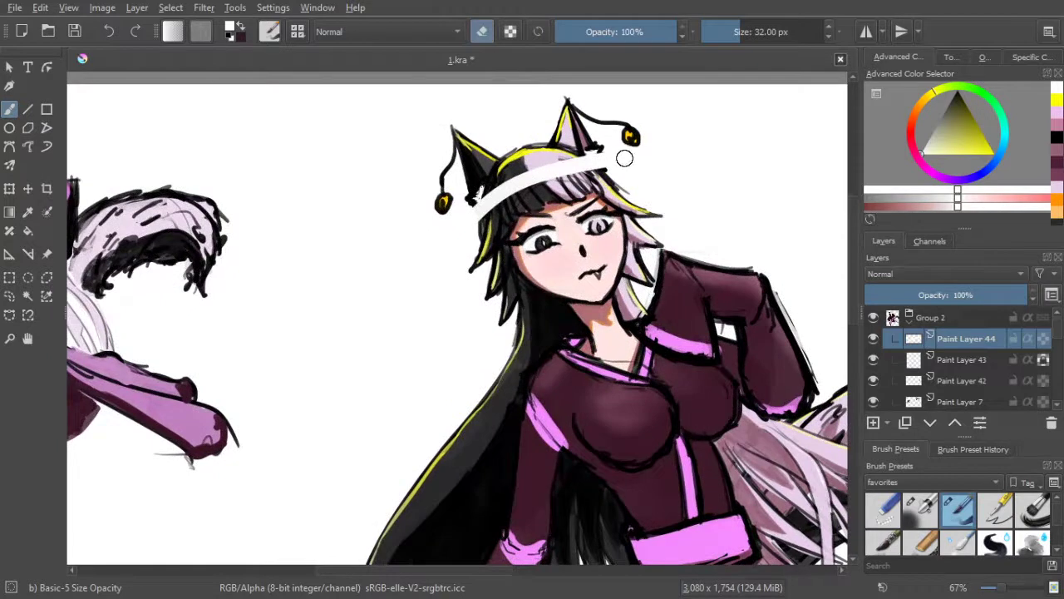
{"action": "left_click_drag", "start_coordinate": [608, 150], "coordinate": [587, 148]}
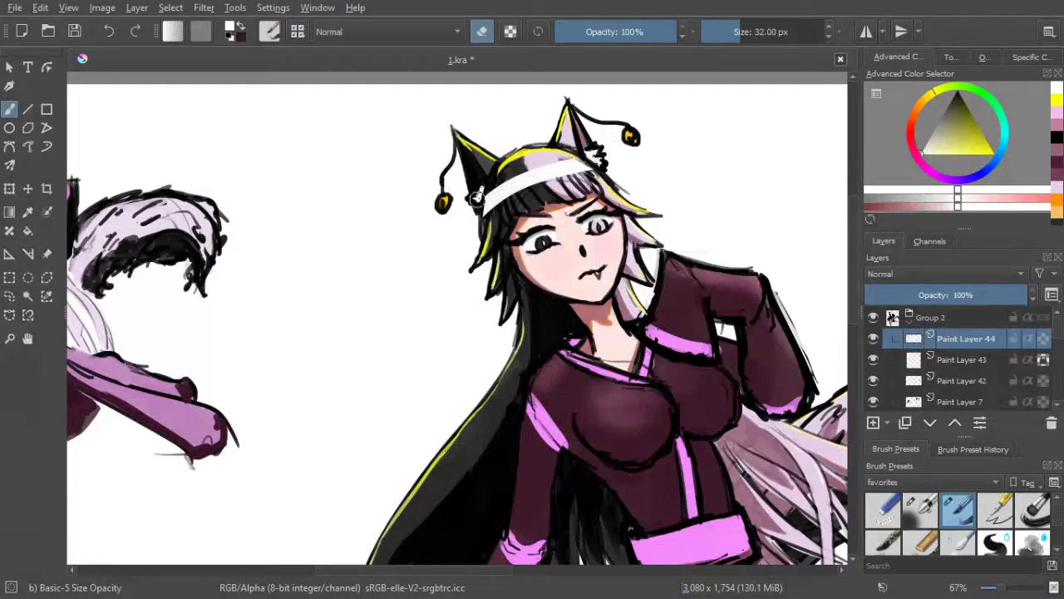
Erase gaps through the white band along the hair strands, mainly at 11 px, to break it into separate highlights
{"action": "scroll", "coordinate": [524, 147], "scroll_direction": "up", "scroll_amount": 2}
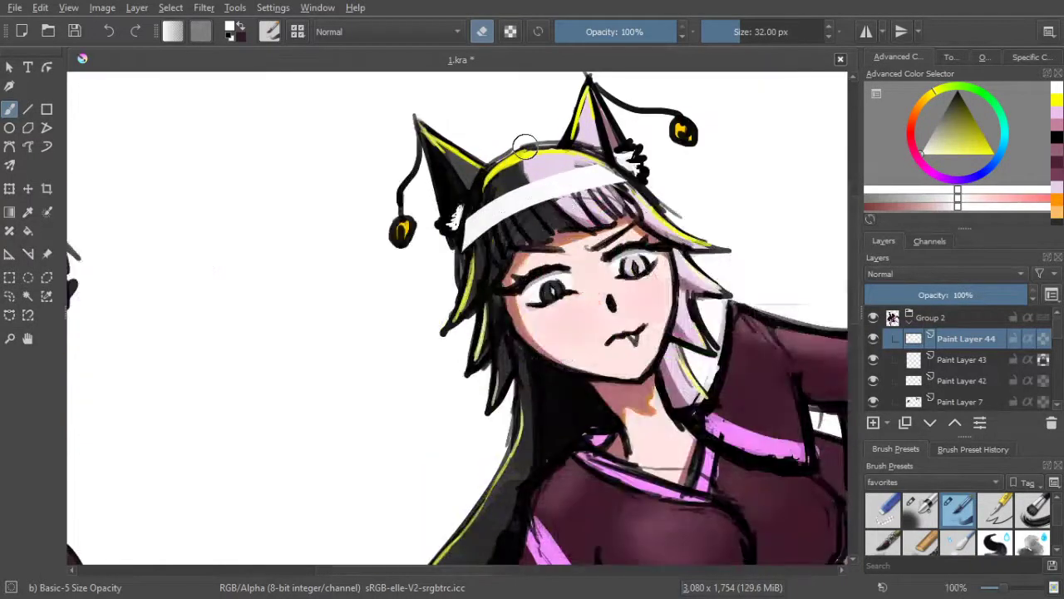
{"action": "scroll", "coordinate": [525, 147], "scroll_direction": "up", "scroll_amount": 1}
{"action": "key", "text": "bracketleft"}
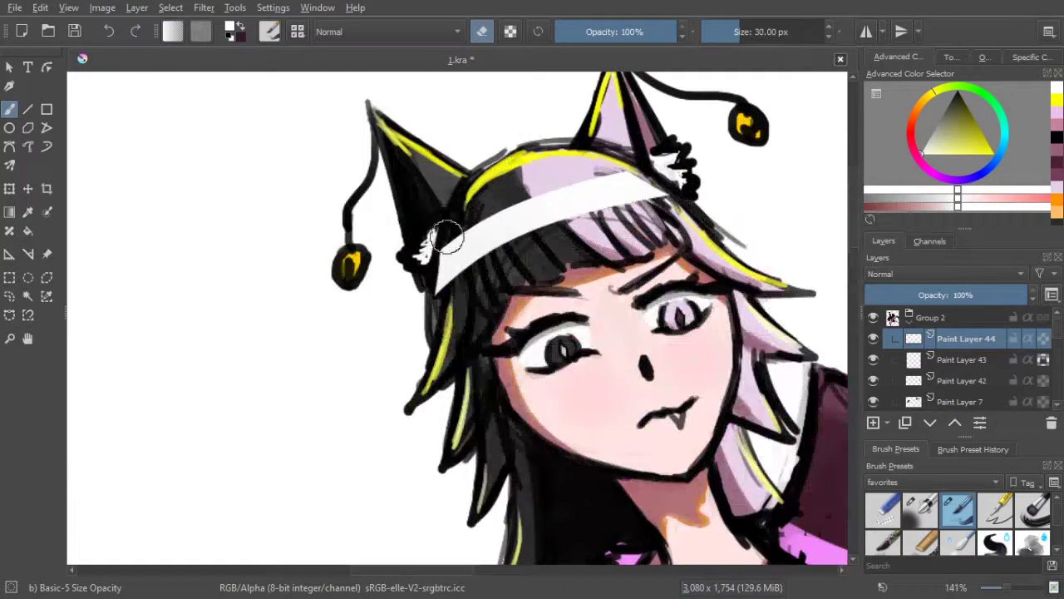
{"action": "mouse_move", "coordinate": [434, 242]}
{"action": "left_mouse_down"}
{"action": "mouse_move", "coordinate": [426, 267]}
{"action": "mouse_move", "coordinate": [454, 233]}
{"action": "mouse_move", "coordinate": [474, 246]}
{"action": "mouse_move", "coordinate": [451, 289]}
{"action": "left_mouse_up"}
{"action": "key", "text": "bracketleft"}
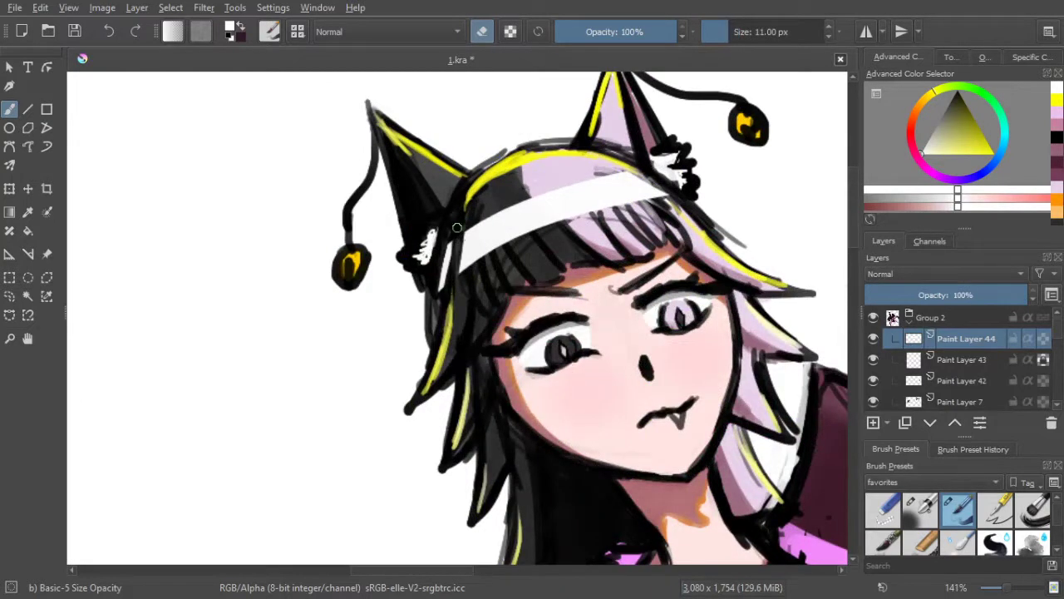
{"action": "mouse_move", "coordinate": [475, 258]}
{"action": "left_mouse_down"}
{"action": "mouse_move", "coordinate": [478, 221]}
{"action": "mouse_move", "coordinate": [485, 266]}
{"action": "mouse_move", "coordinate": [476, 217]}
{"action": "mouse_move", "coordinate": [498, 267]}
{"action": "left_mouse_up"}
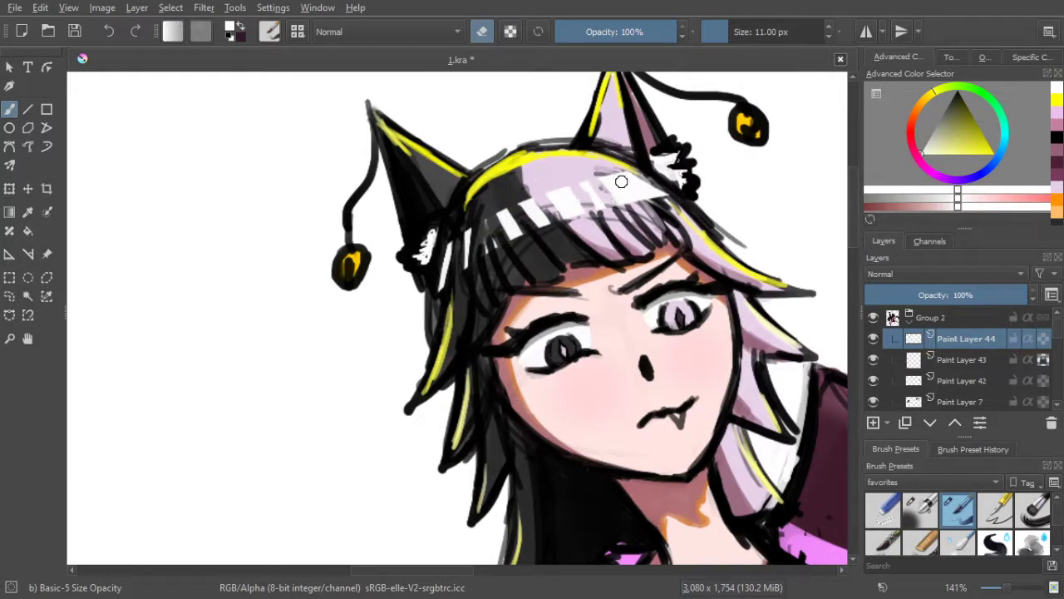
{"action": "left_click_drag", "start_coordinate": [611, 175], "coordinate": [682, 221]}
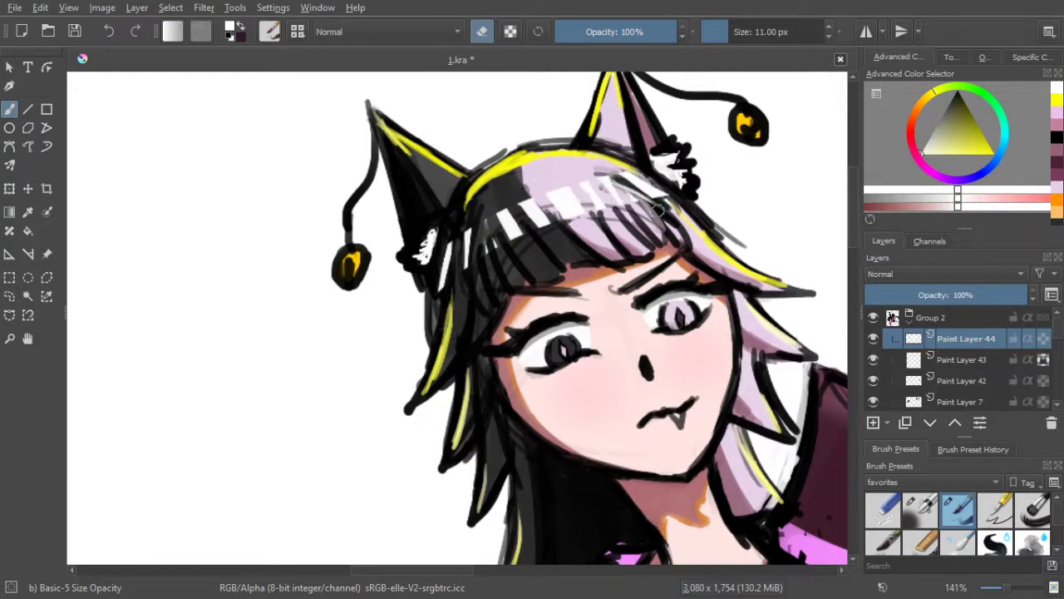
{"action": "left_click_drag", "start_coordinate": [616, 175], "coordinate": [655, 202]}
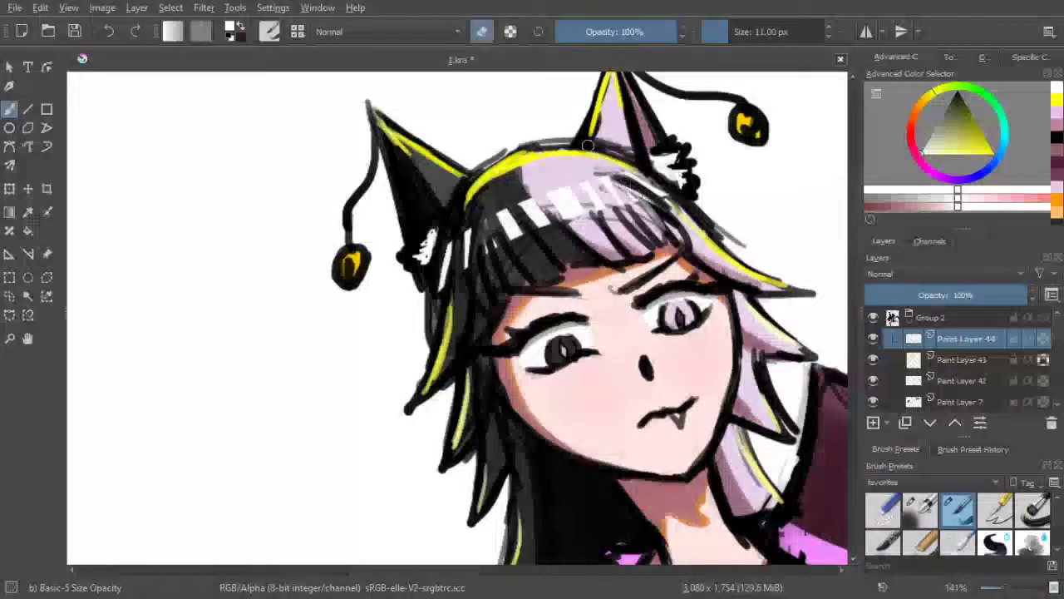
Refine the edges of the white hair highlights with the eraser at 7 px and 3 px, thinning them into strands
{"action": "key", "text": "bracketleft"}
{"action": "key", "text": "bracketleft"}
{"action": "key", "text": "bracketleft"}
{"action": "key", "text": "bracketleft"}
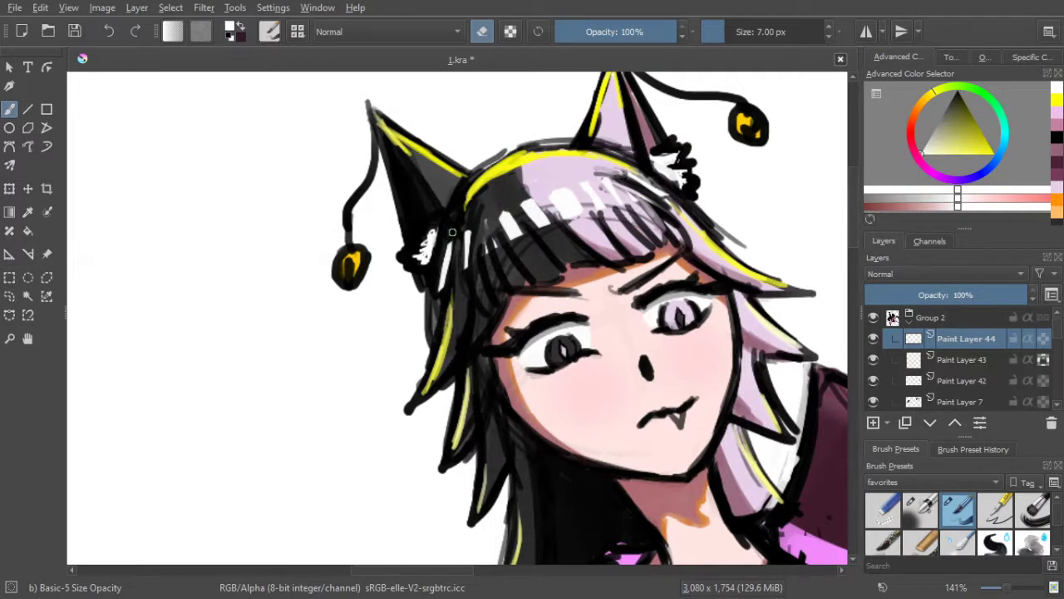
{"action": "key", "text": "bracketleft"}
{"action": "key", "text": "bracketleft"}
{"action": "key", "text": "bracketleft"}
{"action": "key", "text": "bracketleft"}
{"action": "left_click_drag", "start_coordinate": [503, 207], "coordinate": [519, 257]}
{"action": "left_click_drag", "start_coordinate": [577, 164], "coordinate": [575, 168]}
{"action": "scroll", "coordinate": [575, 171], "scroll_direction": "down", "scroll_amount": 4}
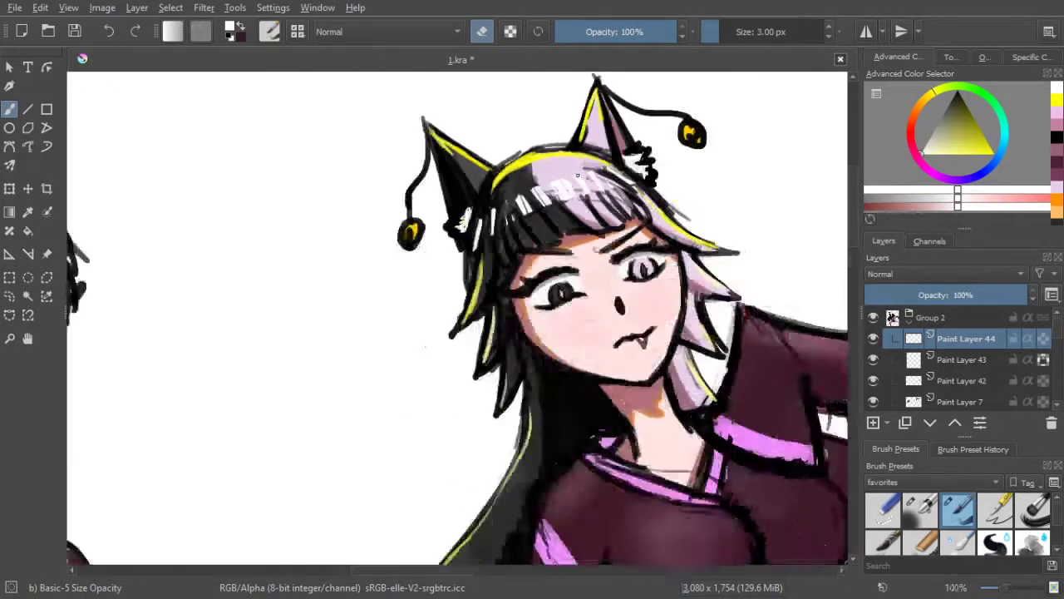
Lock Paint Layer 44's alpha and airbrush yellow over the upper ends of the white hair highlights using Airbrush Soft at 44 px
{"action": "scroll", "coordinate": [582, 175], "scroll_direction": "up", "scroll_amount": 6}
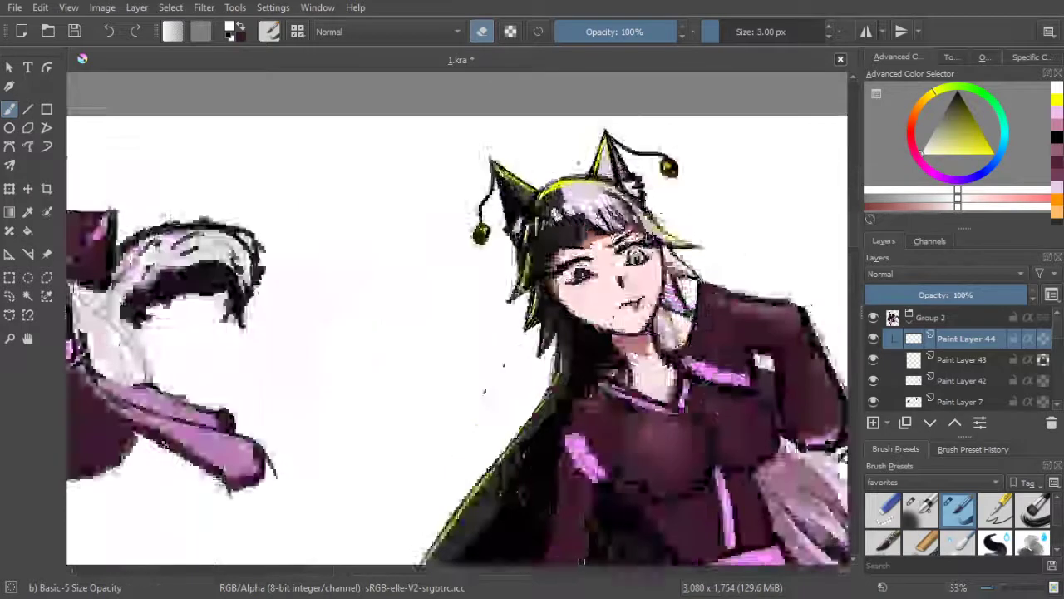
{"action": "scroll", "coordinate": [584, 156], "scroll_direction": "down", "scroll_amount": 3}
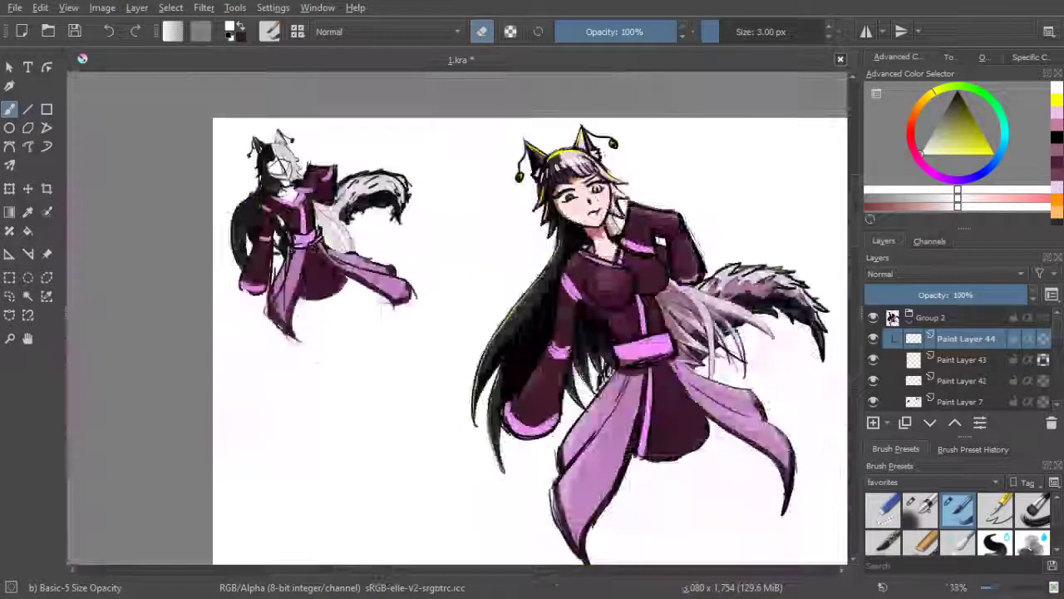
{"action": "scroll", "coordinate": [584, 156], "scroll_direction": "up", "scroll_amount": 2}
{"action": "left_click_drag", "start_coordinate": [584, 156], "coordinate": [612, 160]}
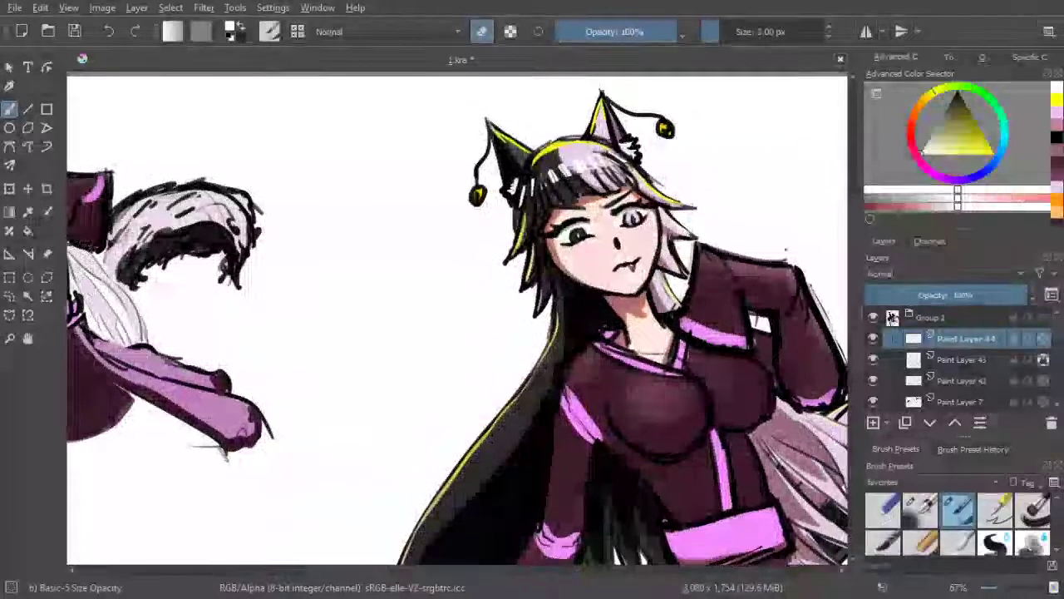
{"action": "left_click", "coordinate": [968, 154]}
{"action": "left_click", "coordinate": [922, 508]}
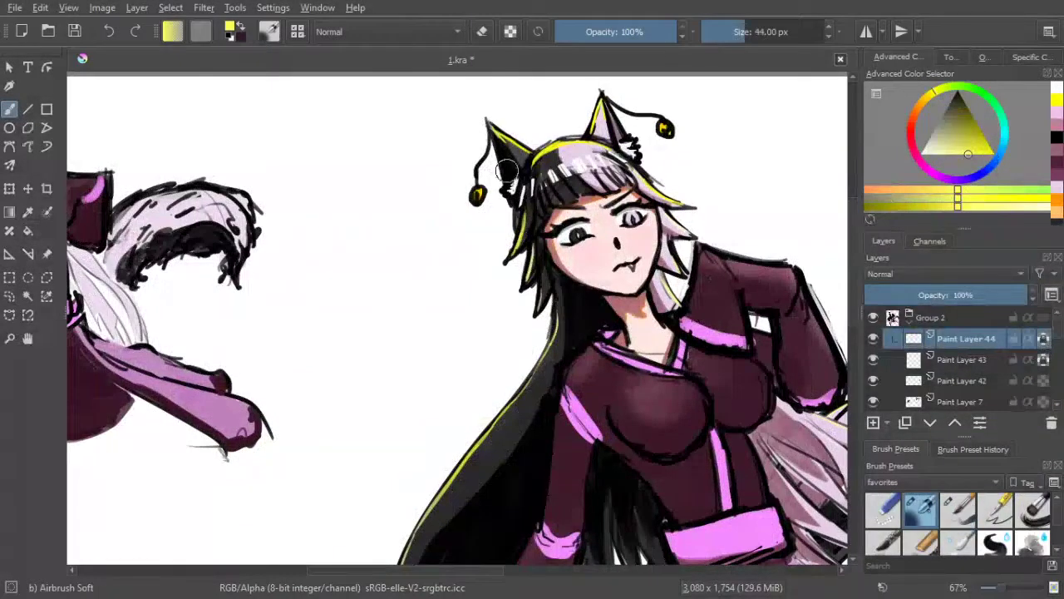
{"action": "mouse_move", "coordinate": [509, 191]}
{"action": "left_mouse_down"}
{"action": "mouse_move", "coordinate": [501, 188]}
{"action": "mouse_move", "coordinate": [547, 160]}
{"action": "left_mouse_up"}
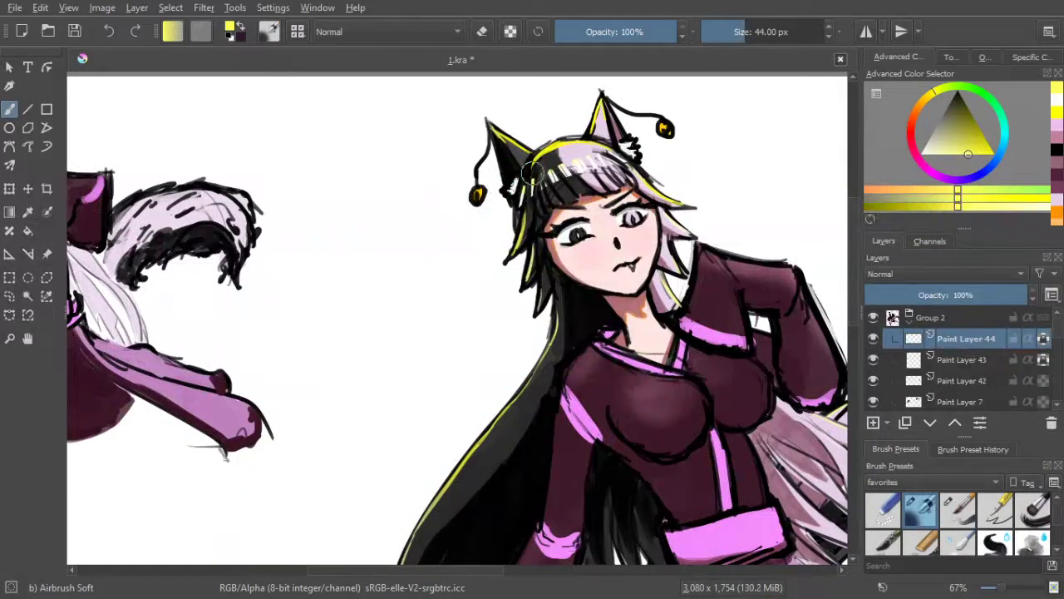
{"action": "scroll", "coordinate": [591, 143], "scroll_direction": "up", "scroll_amount": 3}
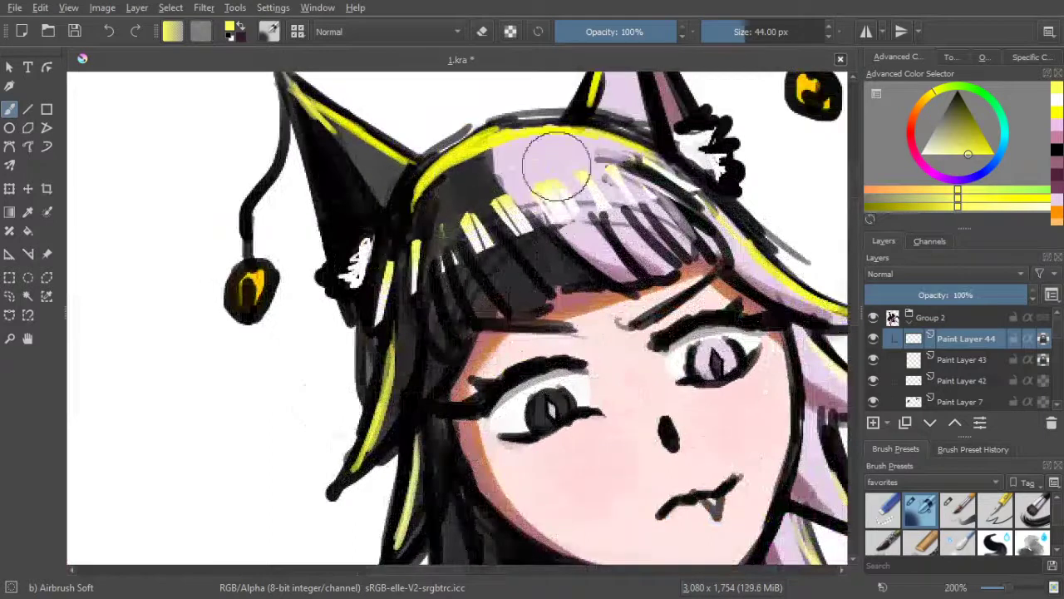
{"action": "scroll", "coordinate": [757, 118], "scroll_direction": "down", "scroll_amount": 3}
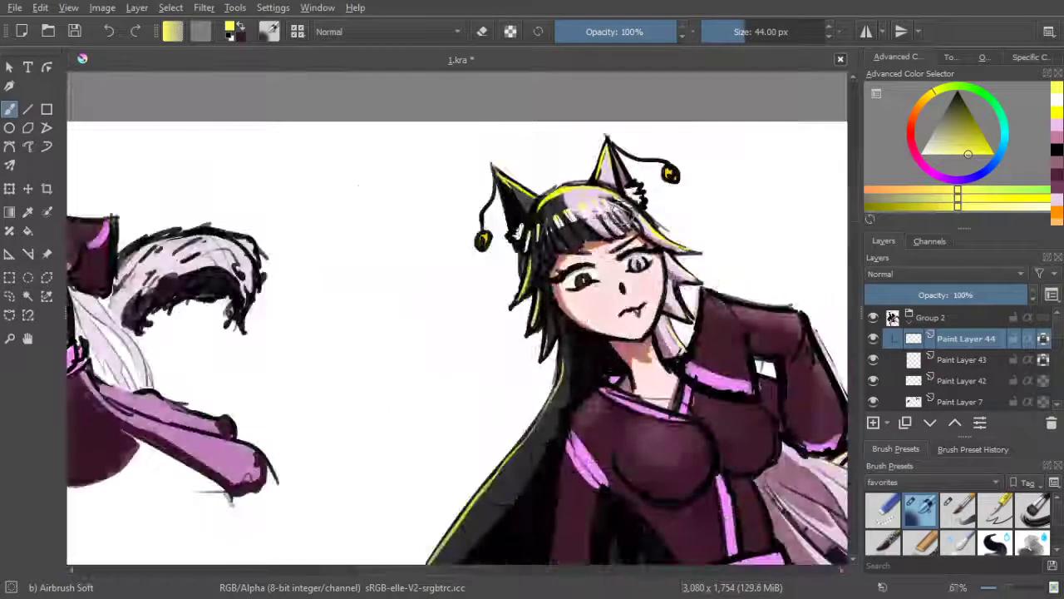
Set the colour to white, add a new paint layer above Paint Layer 44, and choose the Basic-5 Size Opacity brush
{"action": "left_click_drag", "start_coordinate": [587, 268], "coordinate": [577, 225]}
{"action": "scroll", "coordinate": [614, 248], "scroll_direction": "down", "scroll_amount": 1}
{"action": "scroll", "coordinate": [613, 249], "scroll_direction": "down", "scroll_amount": 2}
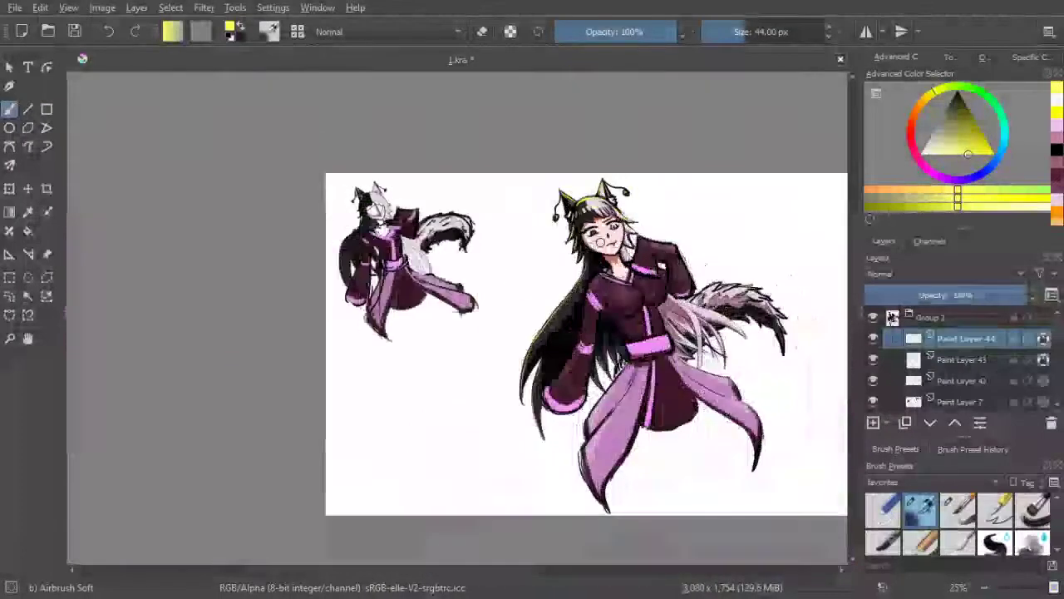
{"action": "scroll", "coordinate": [596, 241], "scroll_direction": "up", "scroll_amount": 2}
{"action": "scroll", "coordinate": [595, 240], "scroll_direction": "up", "scroll_amount": 3}
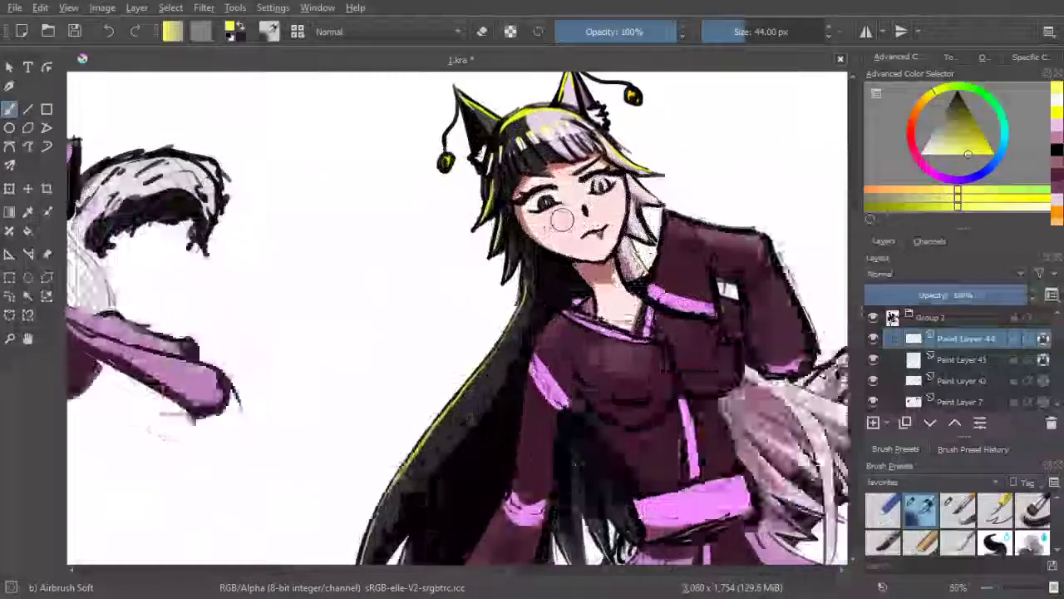
{"action": "left_click_drag", "start_coordinate": [953, 137], "coordinate": [903, 171]}
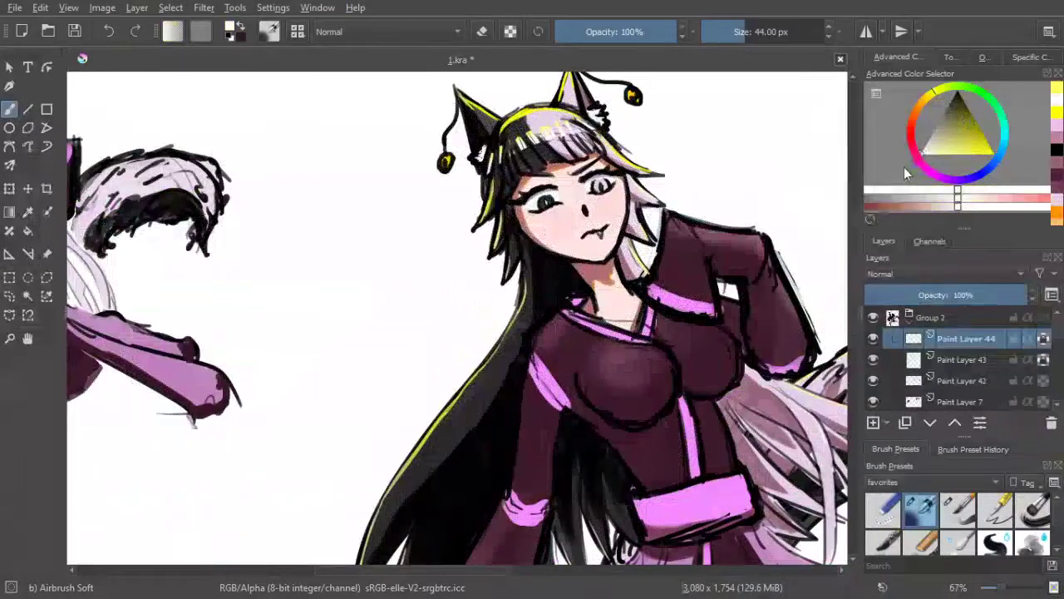
{"action": "left_click", "coordinate": [872, 424]}
{"action": "key", "text": "bracketleft"}
{"action": "key", "text": "bracketleft"}
{"action": "key", "text": "bracketleft"}
{"action": "key", "text": "bracketleft"}
{"action": "left_click", "coordinate": [960, 509]}
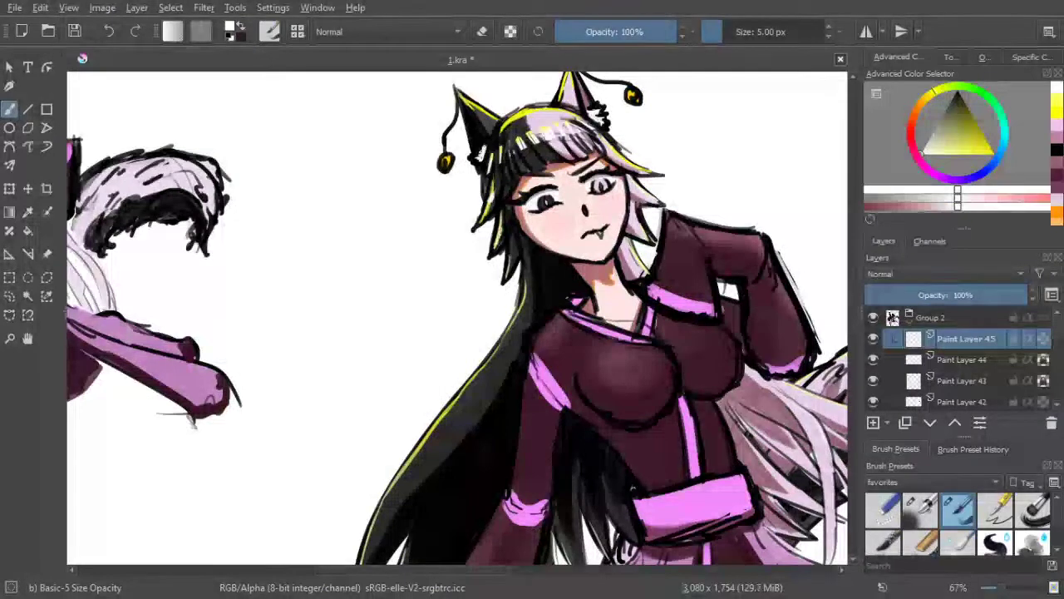
Paint a white highlight over the outer edge of the dark iris and the inner edge of the lilac iris at 6 px
{"action": "left_click_drag", "start_coordinate": [595, 223], "coordinate": [623, 98]}
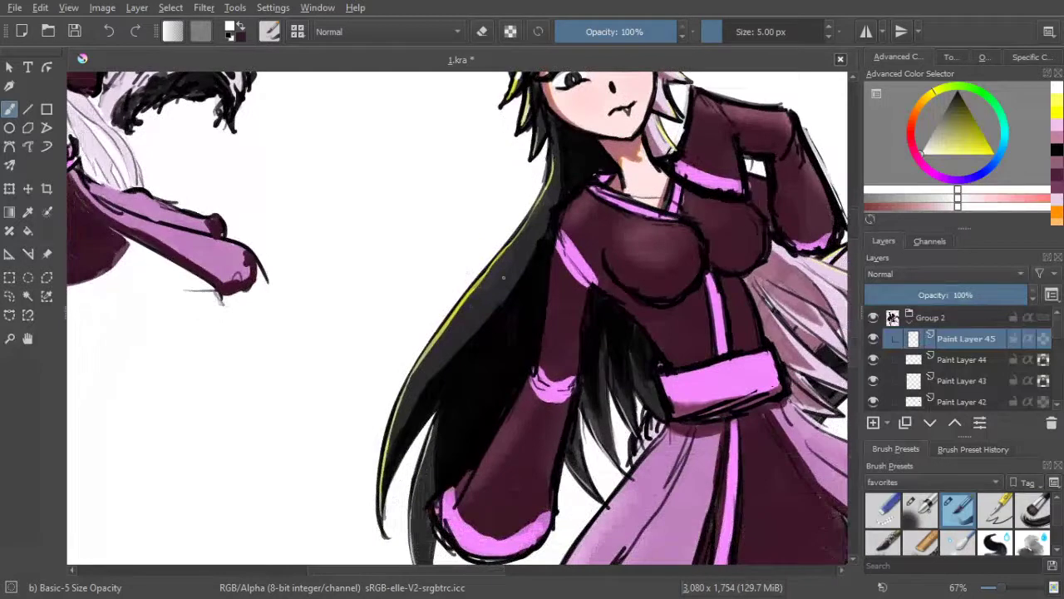
{"action": "scroll", "coordinate": [457, 316], "scroll_direction": "down", "scroll_amount": 3}
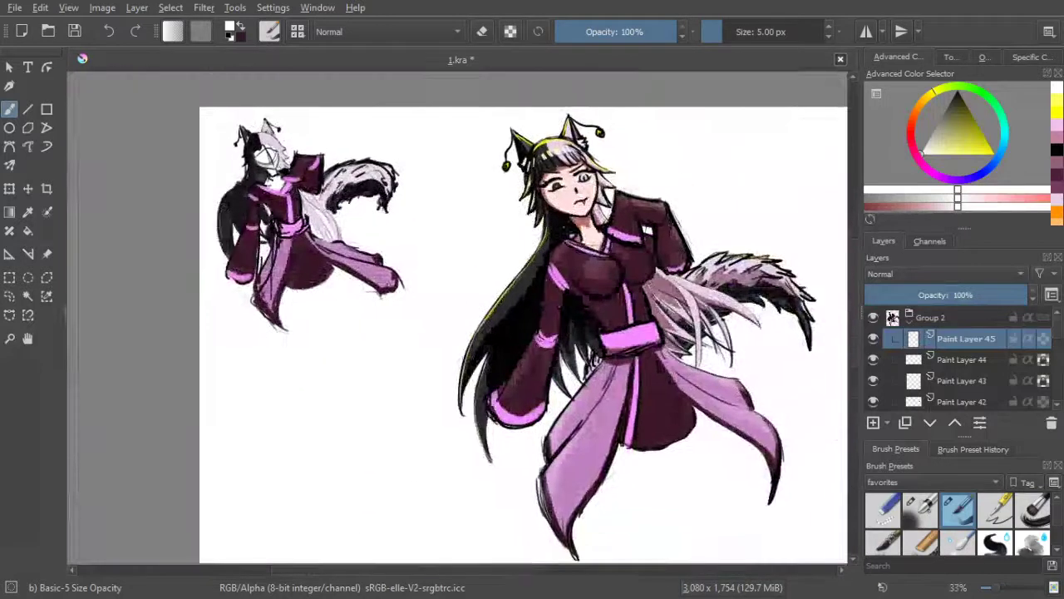
{"action": "scroll", "coordinate": [560, 154], "scroll_direction": "up", "scroll_amount": 1}
{"action": "scroll", "coordinate": [541, 146], "scroll_direction": "down", "scroll_amount": 1}
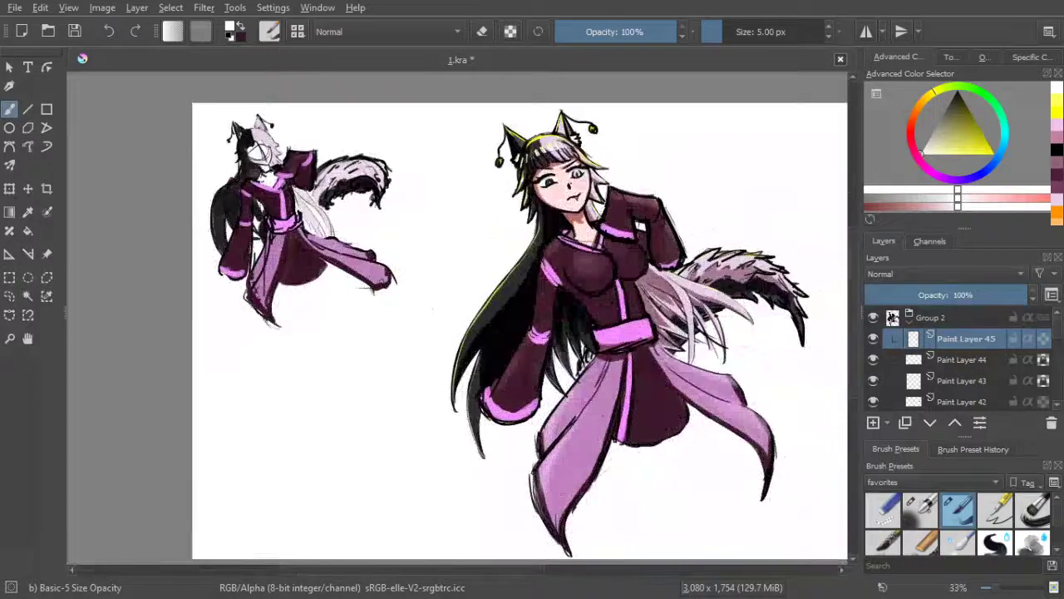
{"action": "scroll", "coordinate": [579, 199], "scroll_direction": "up", "scroll_amount": 6}
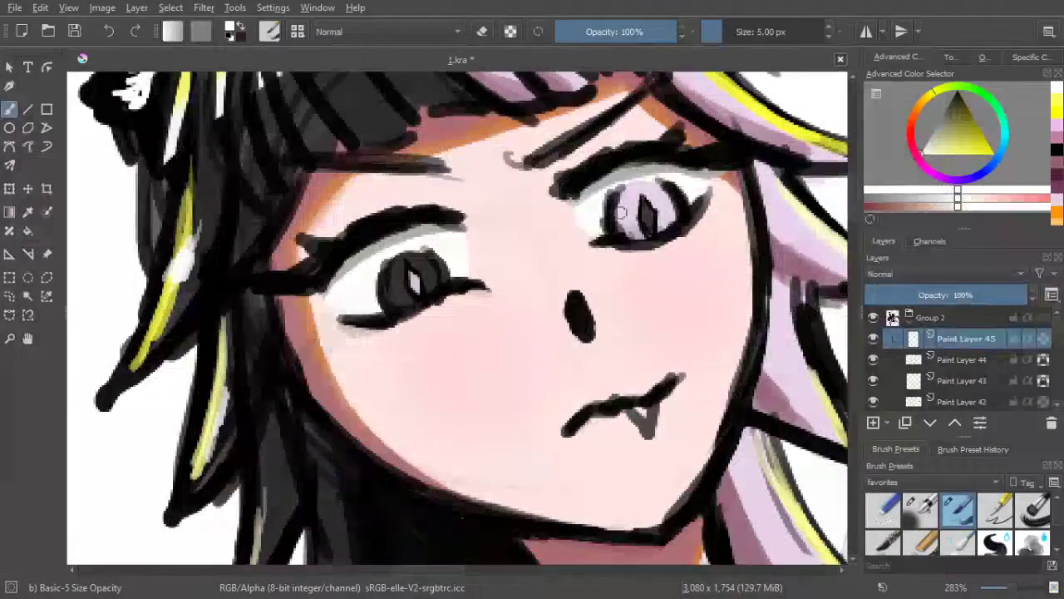
{"action": "key", "text": "bracketright"}
{"action": "key", "text": "bracketright"}
{"action": "left_click_drag", "start_coordinate": [617, 212], "coordinate": [616, 213]}
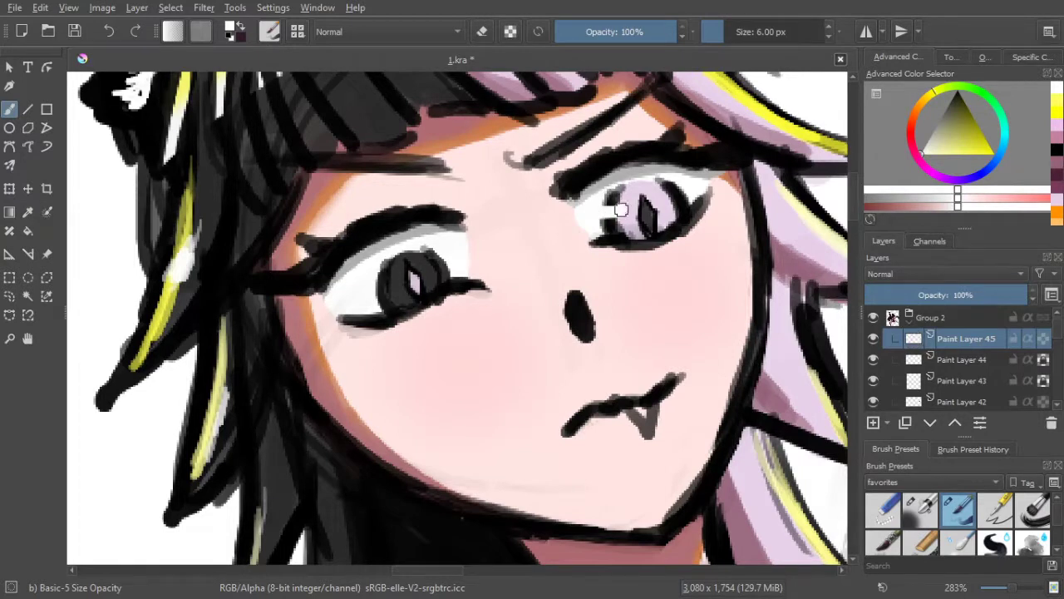
{"action": "left_click_drag", "start_coordinate": [379, 282], "coordinate": [394, 282]}
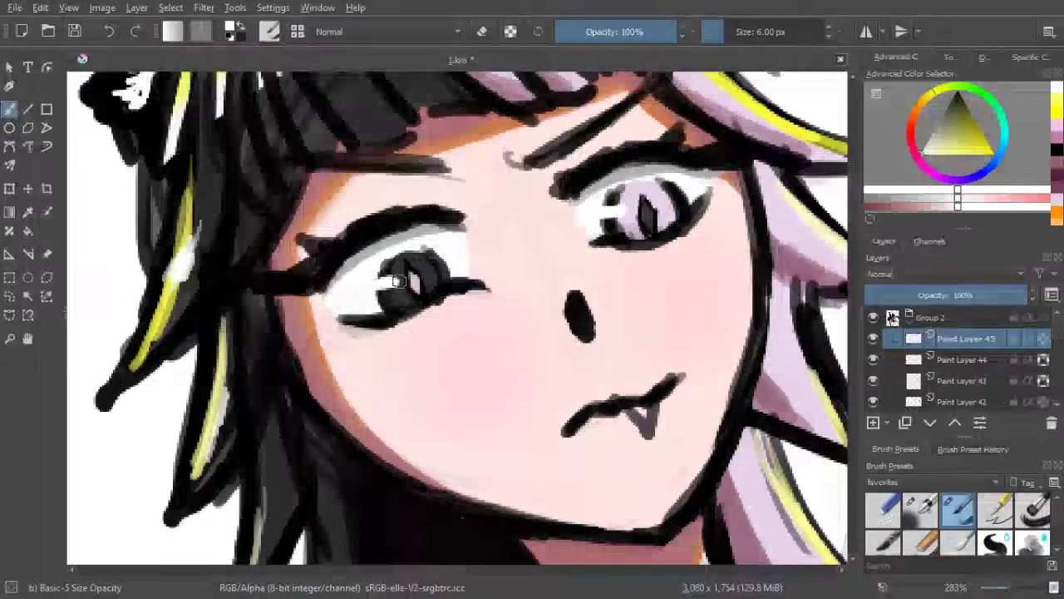
Add small white sparkles on the opposite side of both irises with the brush at 3 px
{"action": "key", "text": "bracketleft"}
{"action": "key", "text": "bracketleft"}
{"action": "key", "text": "bracketleft"}
{"action": "key", "text": "bracketleft"}
{"action": "key", "text": "bracketleft"}
{"action": "key", "text": "bracketright"}
{"action": "key", "text": "bracketright"}
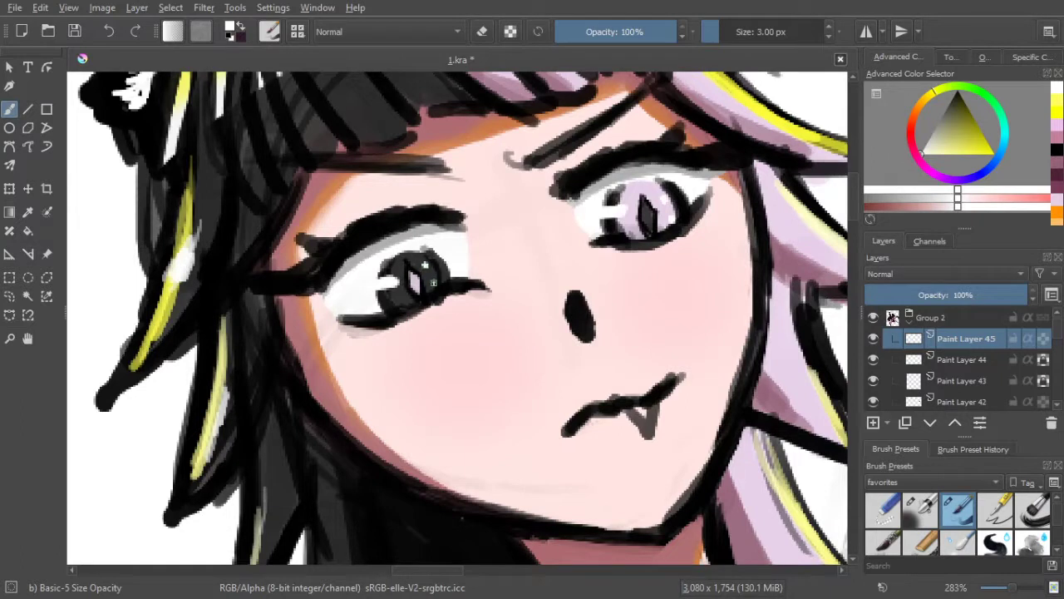
{"action": "scroll", "coordinate": [431, 281], "scroll_direction": "down", "scroll_amount": 6}
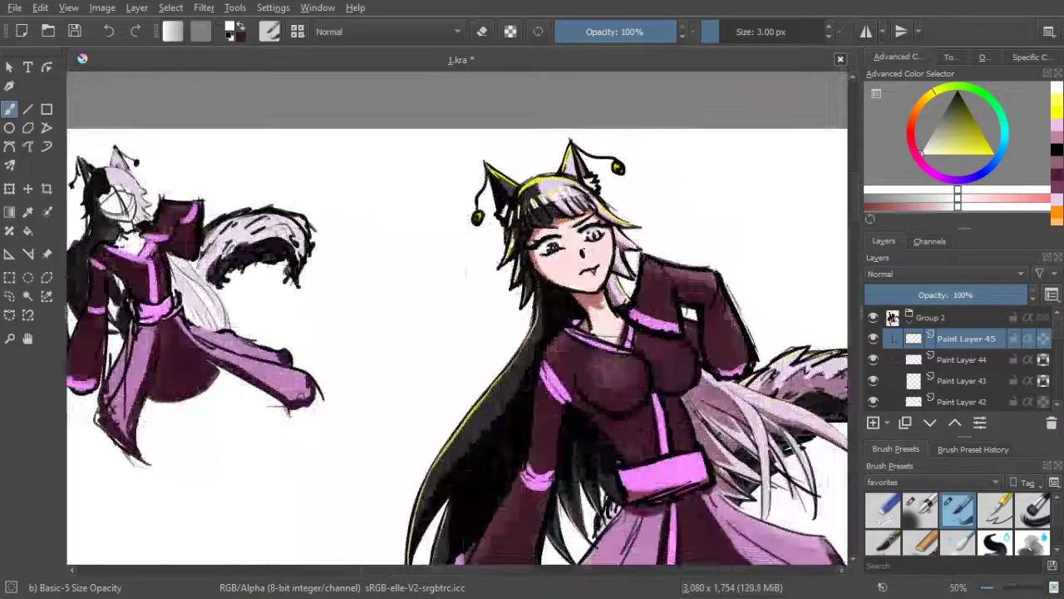
{"action": "scroll", "coordinate": [590, 256], "scroll_direction": "up", "scroll_amount": 2}
{"action": "scroll", "coordinate": [583, 255], "scroll_direction": "up", "scroll_amount": 6}
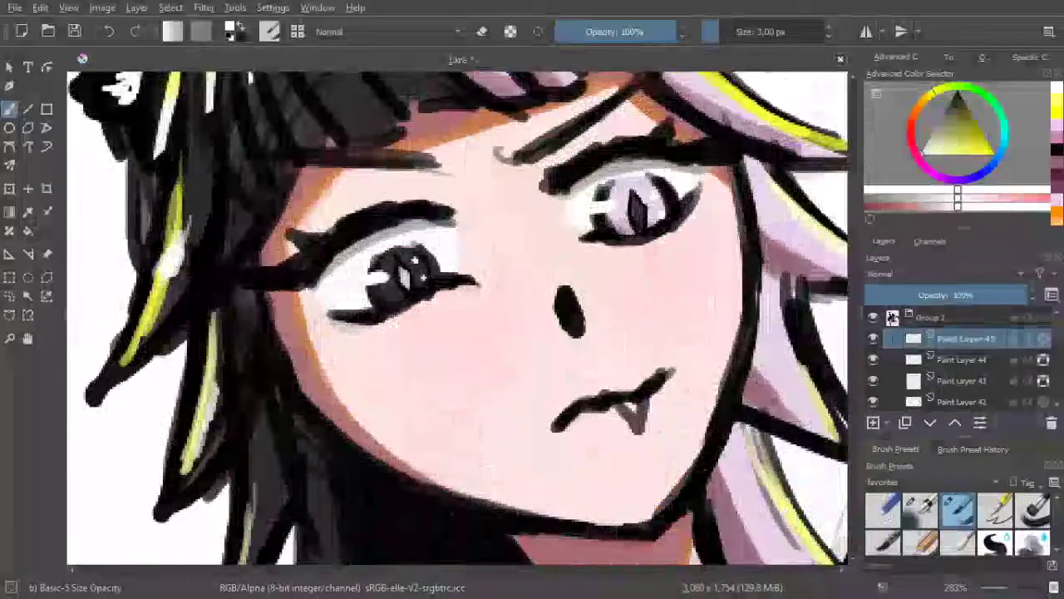
Expand Group 25 in the layer stack and add a new paint layer directly above its subgroup 2
{"action": "scroll", "coordinate": [1058, 359], "scroll_direction": "down", "scroll_amount": 5}
{"action": "scroll", "coordinate": [1057, 359], "scroll_direction": "down", "scroll_amount": 3}
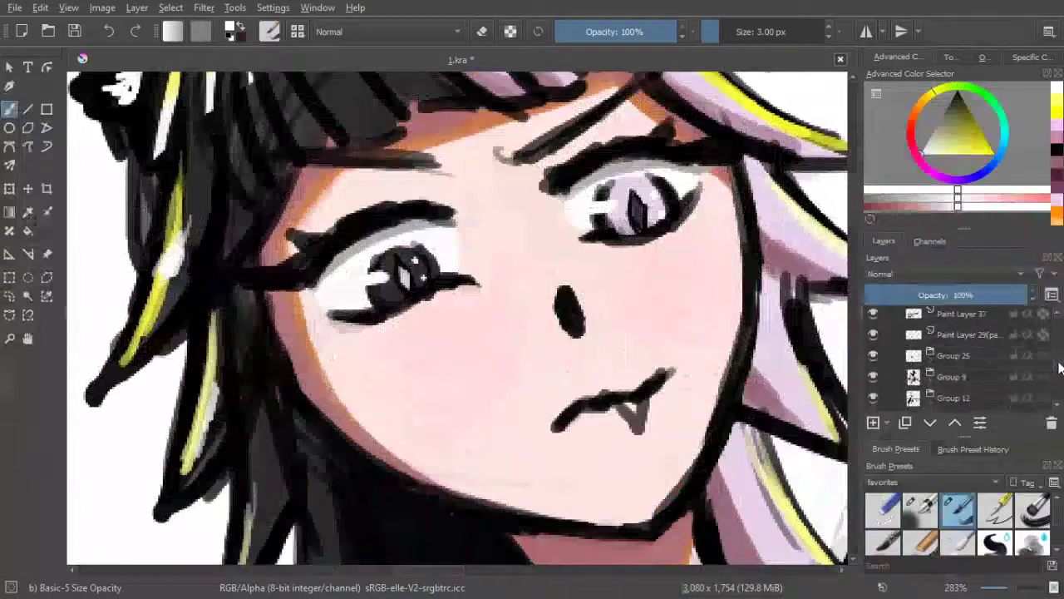
{"action": "left_click", "coordinate": [873, 344]}
{"action": "left_click", "coordinate": [874, 344]}
{"action": "left_click", "coordinate": [930, 347]}
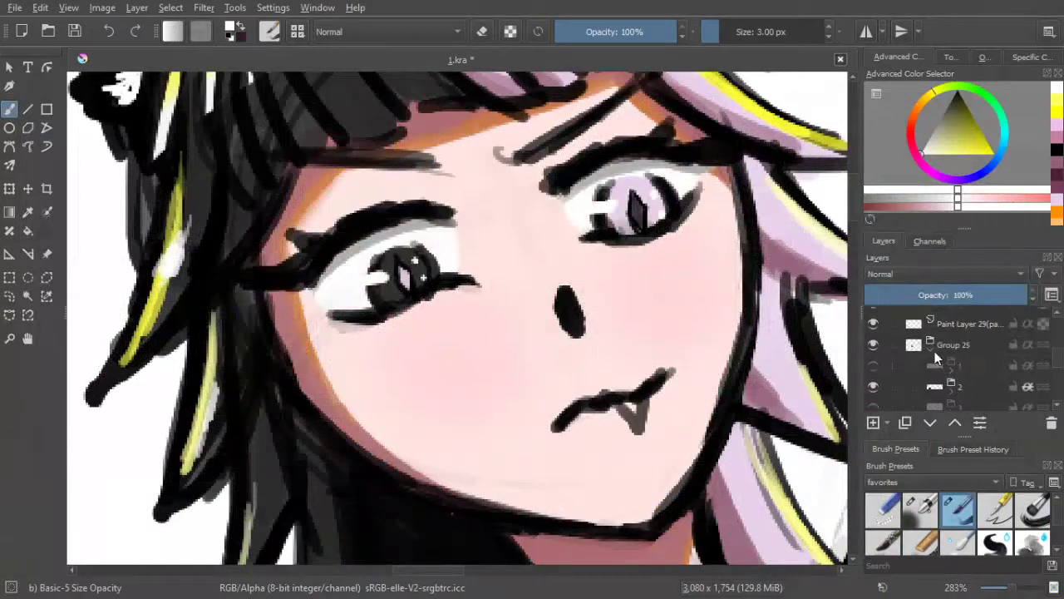
{"action": "scroll", "coordinate": [936, 359], "scroll_direction": "down", "scroll_amount": 2}
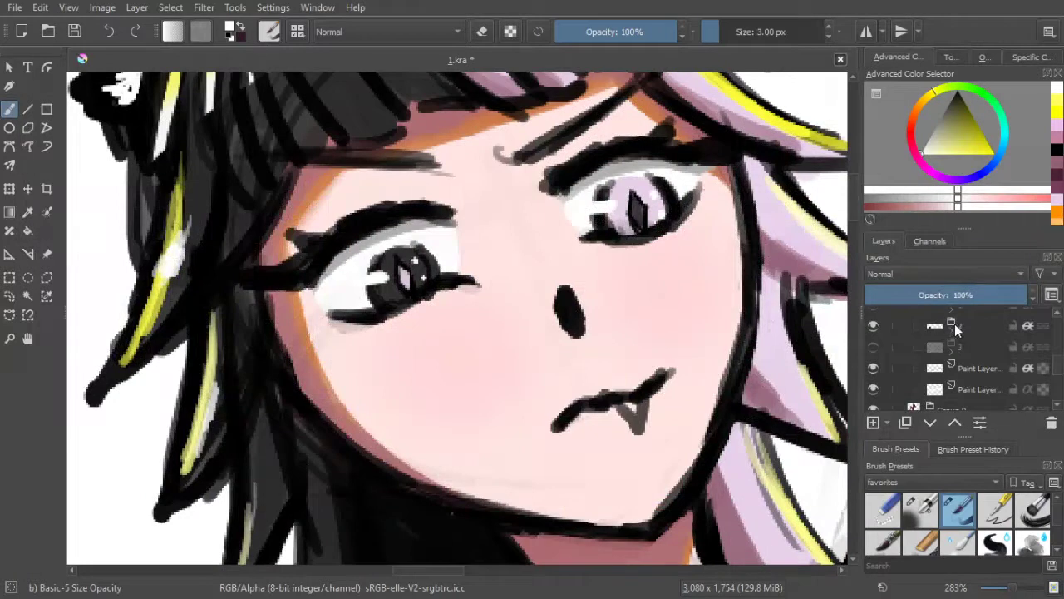
{"action": "left_click", "coordinate": [953, 325]}
{"action": "left_click", "coordinate": [950, 326]}
{"action": "left_click", "coordinate": [967, 324]}
{"action": "left_click", "coordinate": [874, 422]}
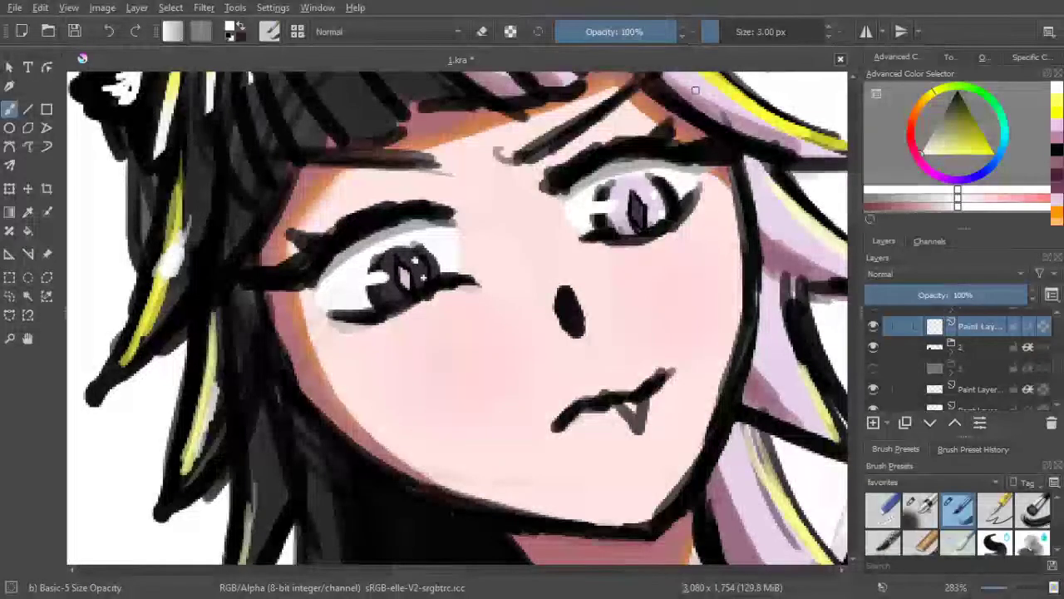
Sample the lilac iris colour, shift it to a darker mauve pink, and shade the lower part of that iris at 6 px
{"action": "left_click", "coordinate": [636, 193], "text": "ctrl"}
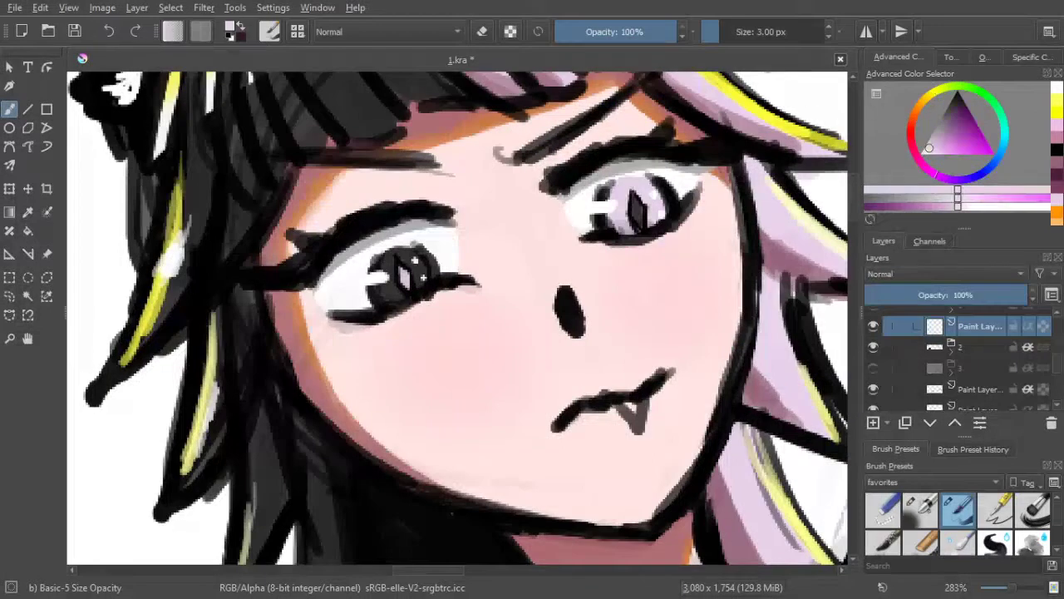
{"action": "left_click", "coordinate": [950, 129]}
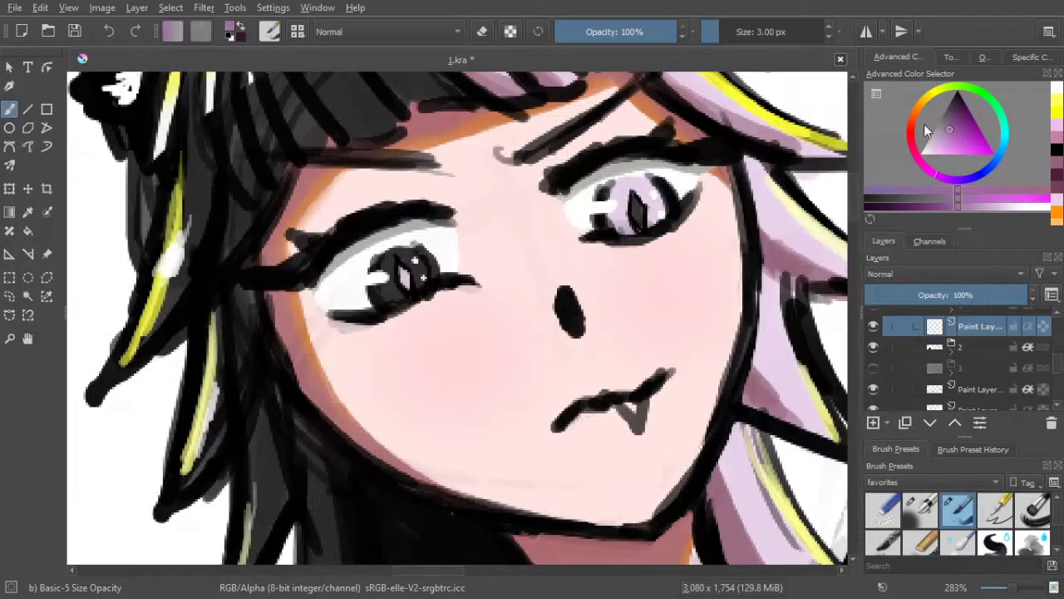
{"action": "left_click", "coordinate": [914, 148]}
{"action": "left_click_drag", "start_coordinate": [914, 148], "coordinate": [915, 150]}
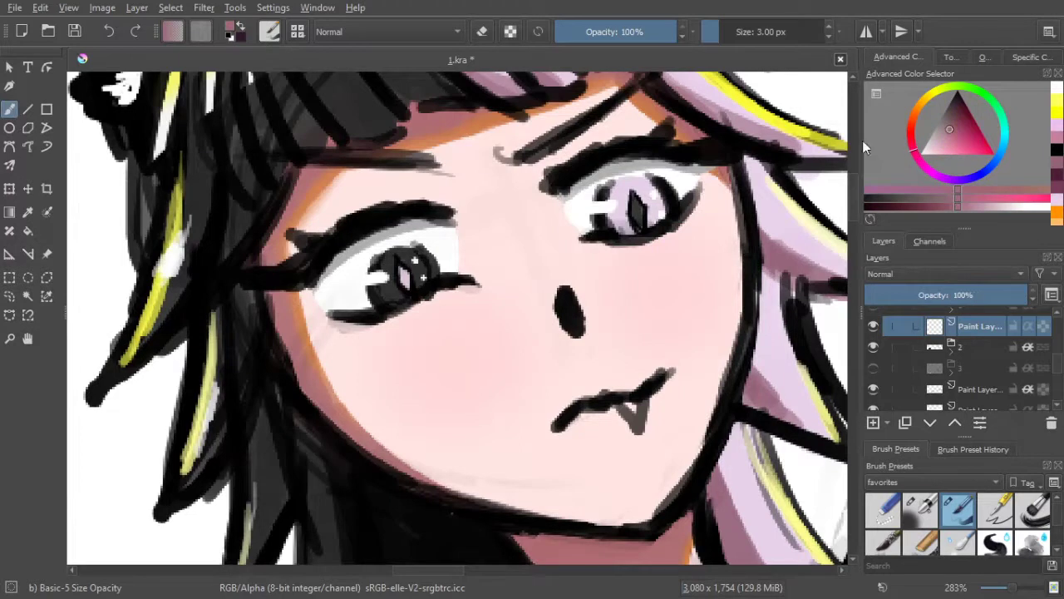
{"action": "key", "text": "]"}
{"action": "key", "text": "]"}
{"action": "key", "text": "]"}
{"action": "left_click_drag", "start_coordinate": [608, 216], "coordinate": [630, 234]}
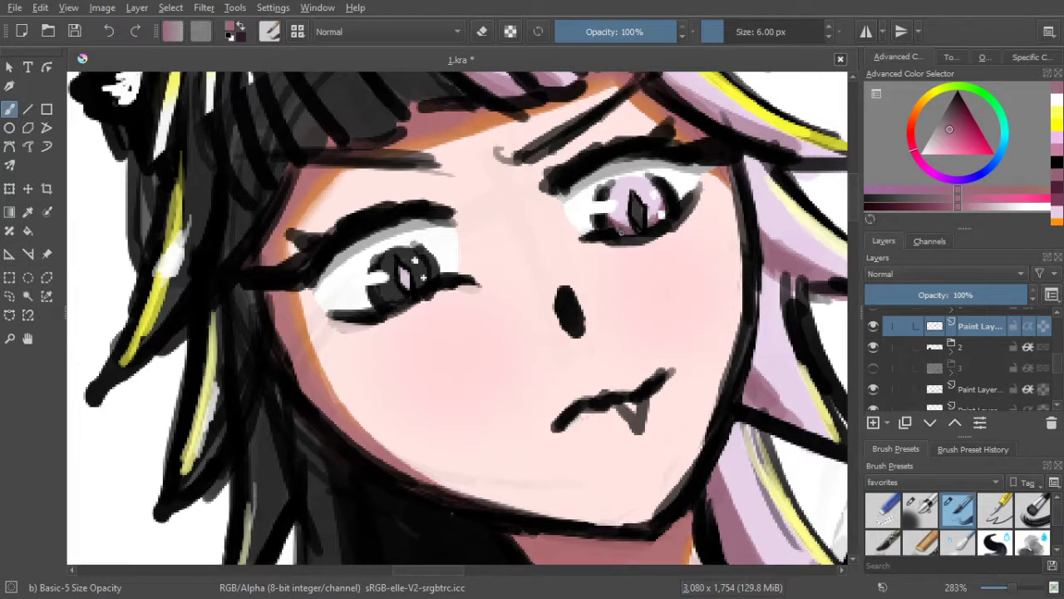
Refine the mauve shading in the lilac iris with fine strokes at 1 px
{"action": "key", "text": "bracketleft"}
{"action": "key", "text": "bracketleft"}
{"action": "key", "text": "bracketleft"}
{"action": "key", "text": "bracketleft"}
{"action": "key", "text": "bracketleft"}
{"action": "mouse_move", "coordinate": [607, 154]}
{"action": "left_mouse_down"}
{"action": "mouse_move", "coordinate": [725, 173]}
{"action": "mouse_move", "coordinate": [712, 168]}
{"action": "left_mouse_up"}
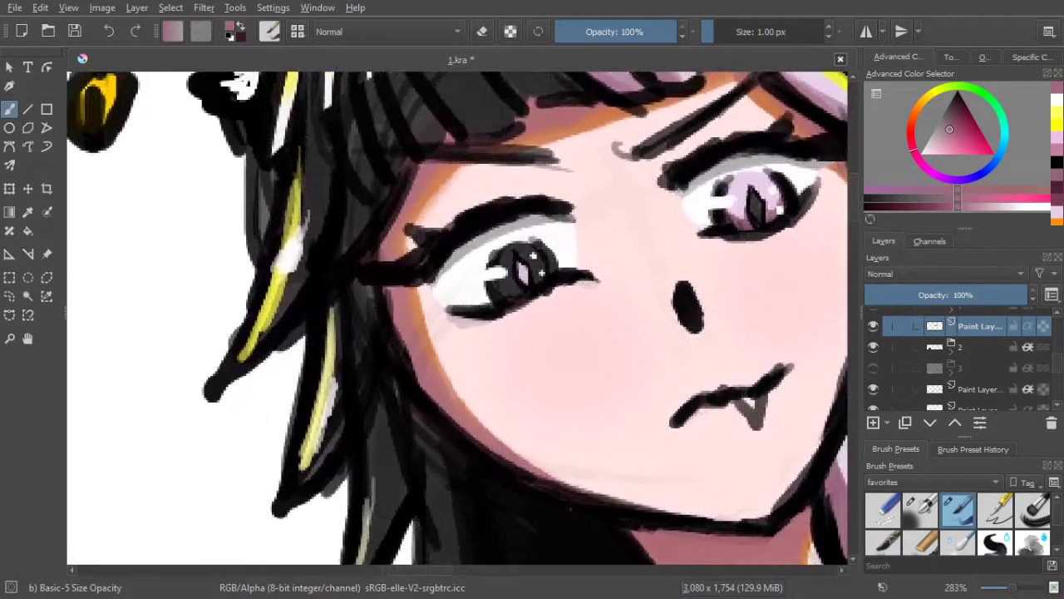
Try to airbrush brown over the upper part of the dark iris using Airbrush Soft at 14 px
{"action": "left_click", "coordinate": [541, 272], "text": "ctrl"}
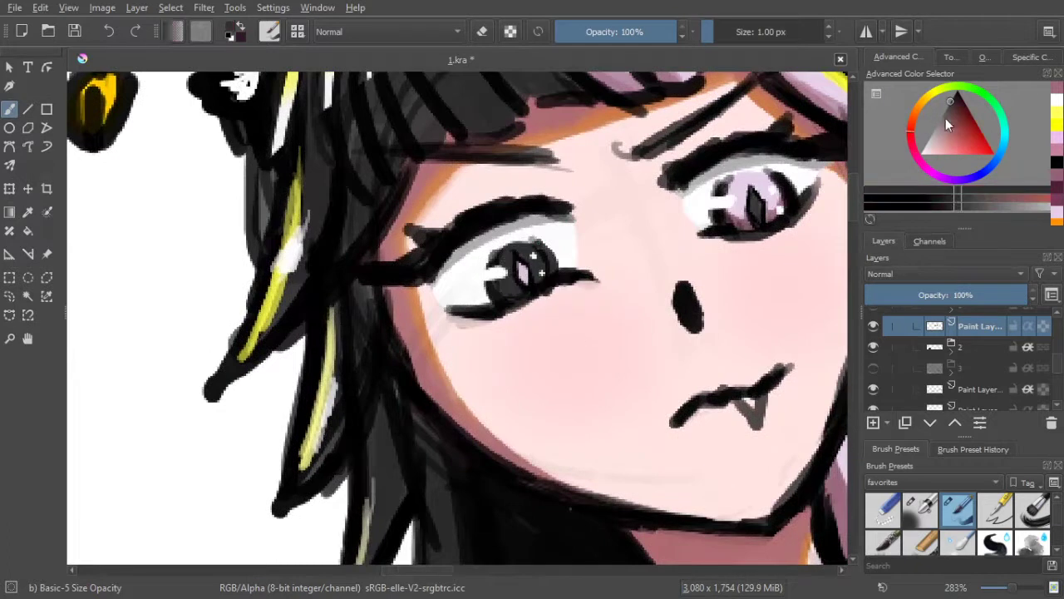
{"action": "left_click", "coordinate": [953, 116]}
{"action": "mouse_move", "coordinate": [912, 142]}
{"action": "left_mouse_down"}
{"action": "mouse_move", "coordinate": [927, 99]}
{"action": "mouse_move", "coordinate": [912, 110]}
{"action": "left_mouse_up"}
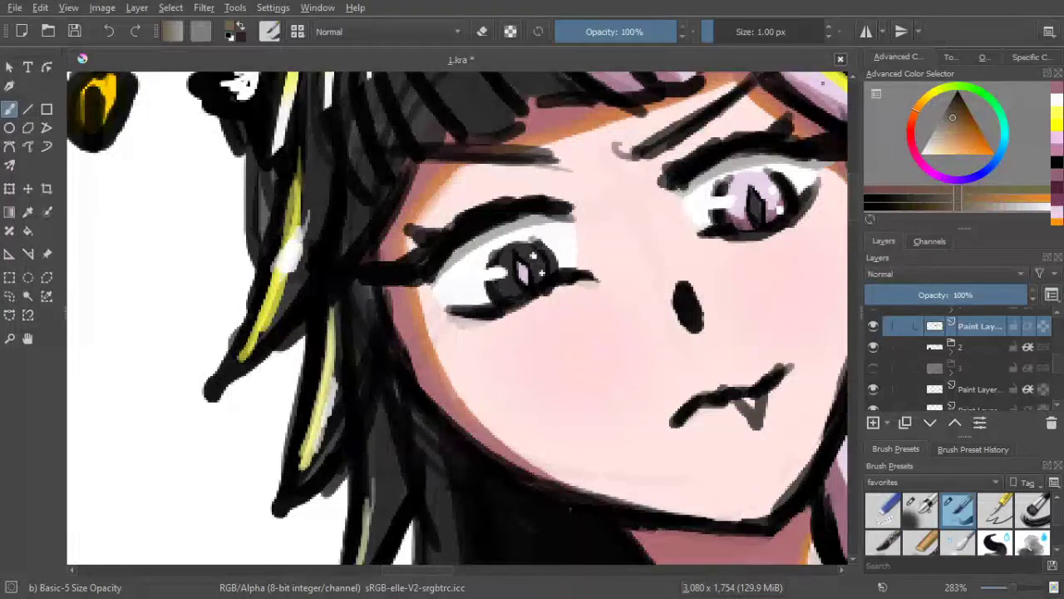
{"action": "left_click", "coordinate": [923, 515]}
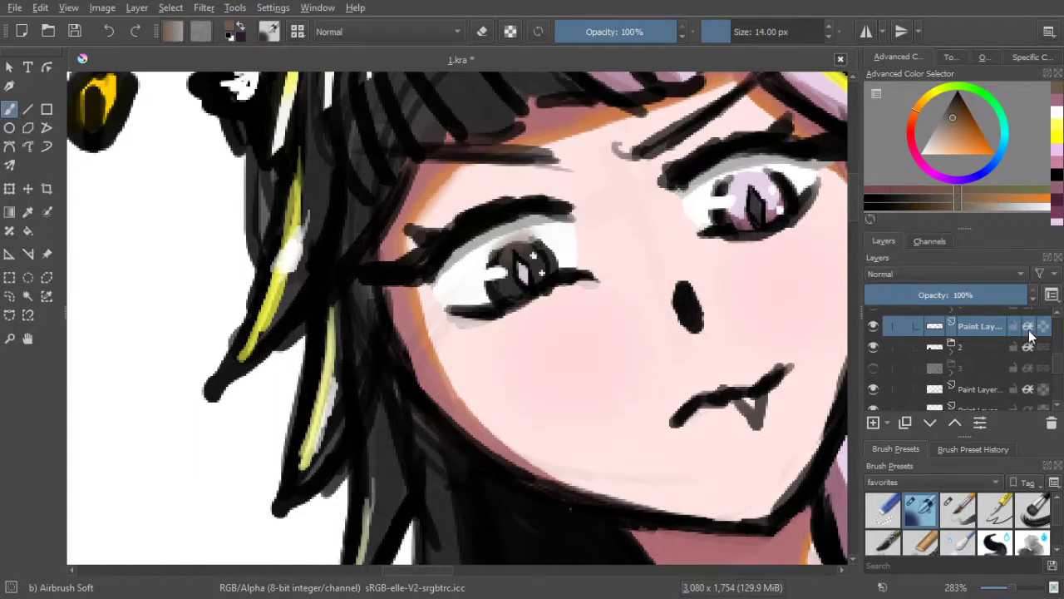
{"action": "key", "text": "ctrl+z"}
{"action": "key", "text": "ctrl+z"}
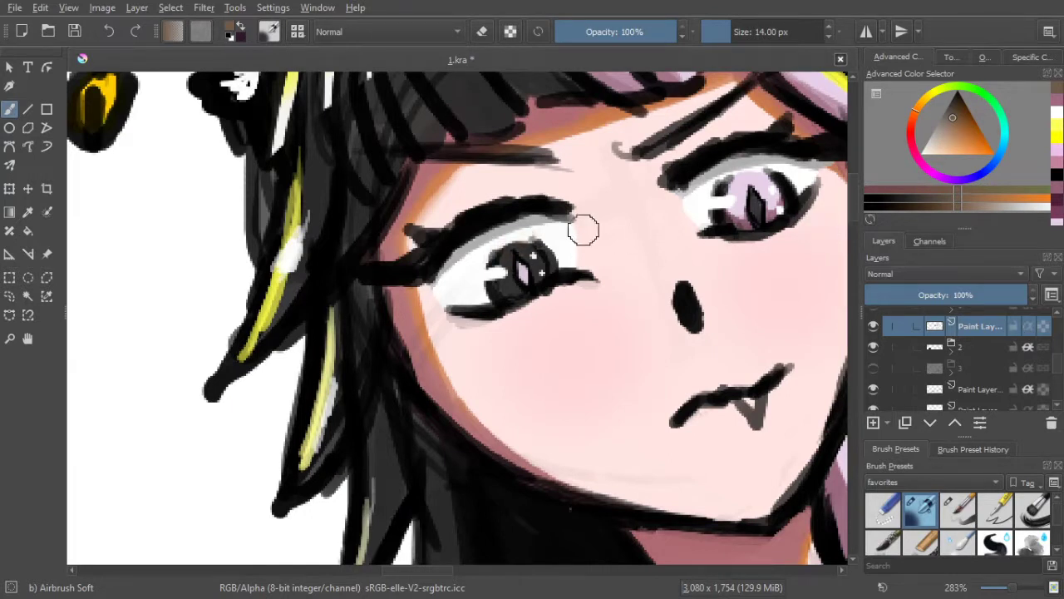
Paint an olive-yellow rim along the upper edge of the dark iris with Basic-5 Size Opacity at 1 px
{"action": "left_click", "coordinate": [764, 195]}
{"action": "left_click", "coordinate": [934, 92]}
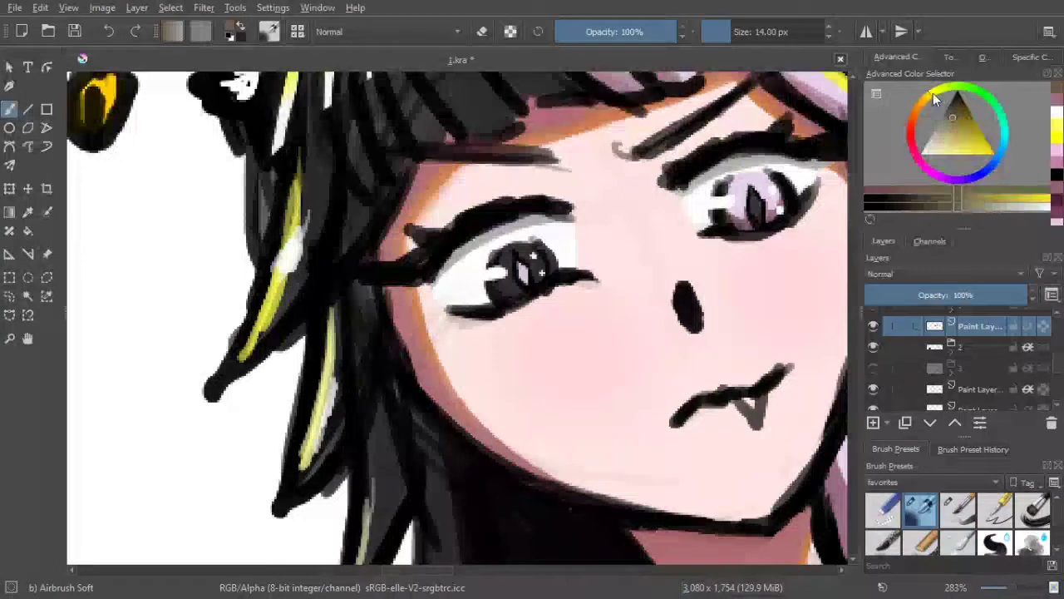
{"action": "mouse_move", "coordinate": [963, 143]}
{"action": "left_mouse_down"}
{"action": "mouse_move", "coordinate": [985, 156]}
{"action": "mouse_move", "coordinate": [963, 141]}
{"action": "mouse_move", "coordinate": [940, 164]}
{"action": "mouse_move", "coordinate": [960, 117]}
{"action": "mouse_move", "coordinate": [967, 123]}
{"action": "left_mouse_up"}
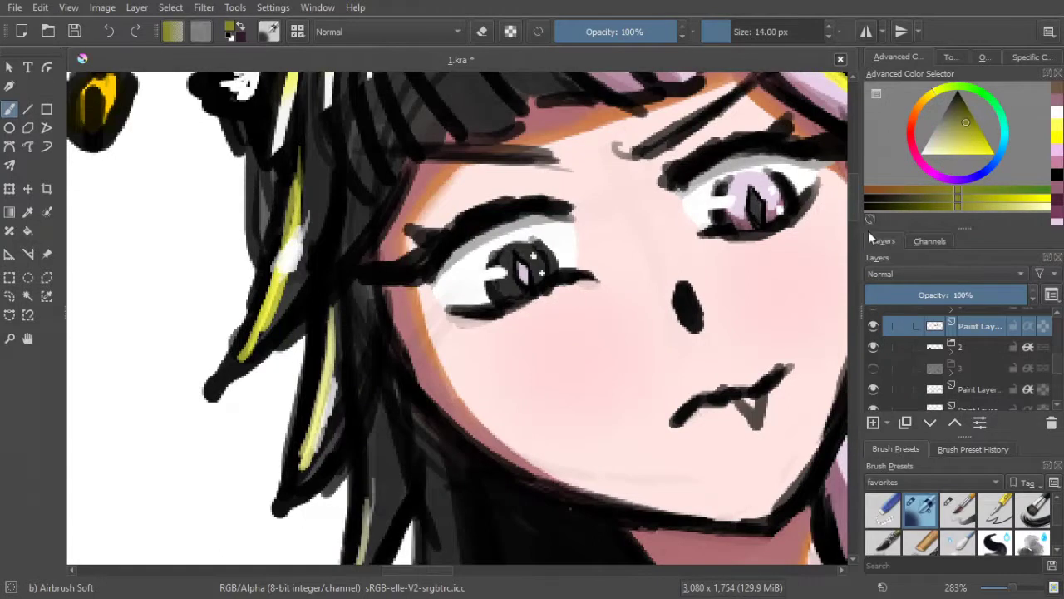
{"action": "left_click", "coordinate": [958, 509]}
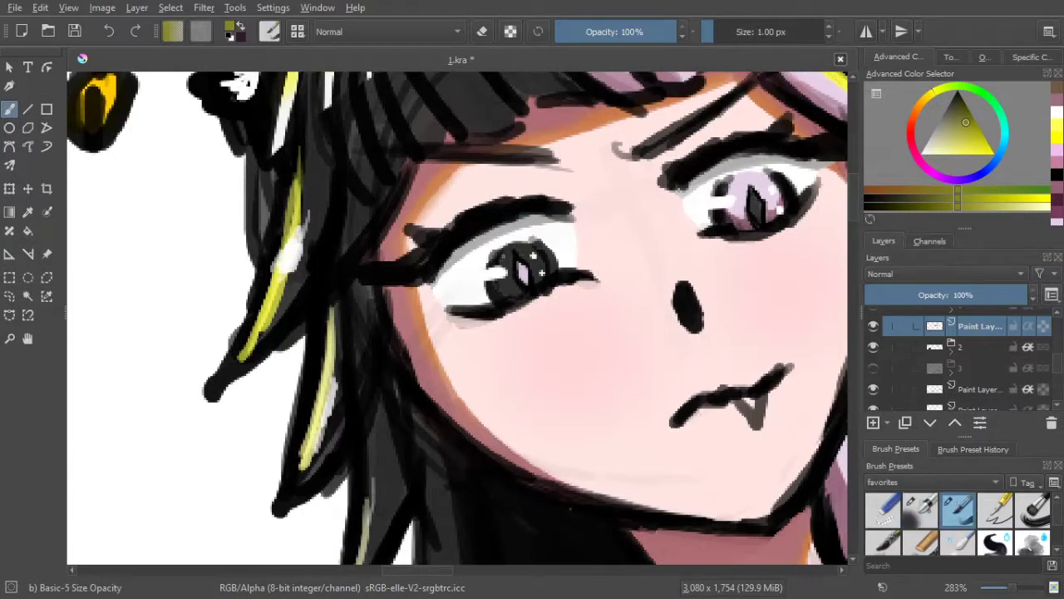
{"action": "left_click", "coordinate": [571, 508]}
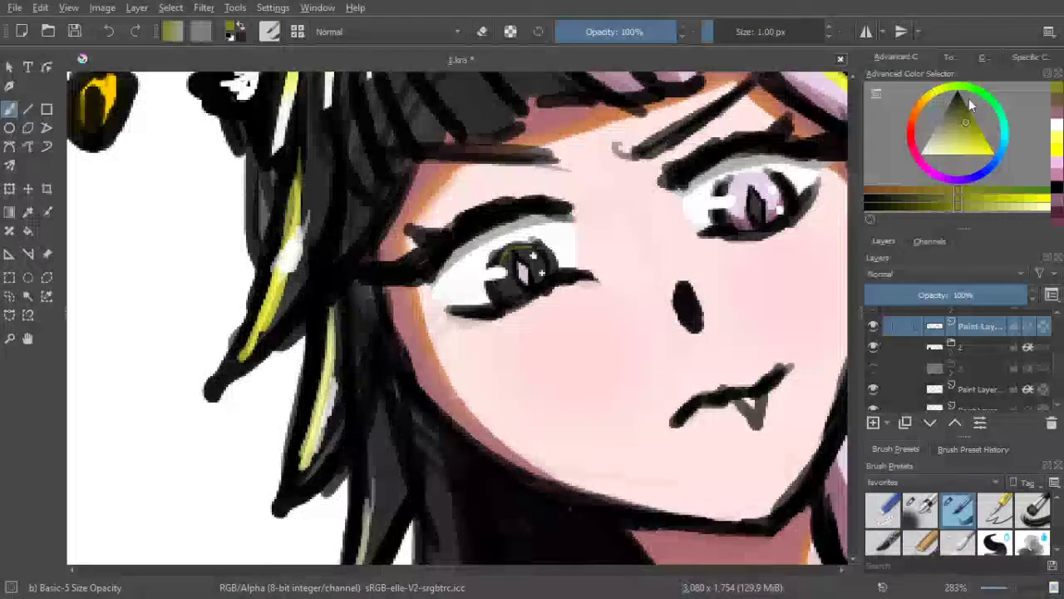
Shade the lower part of the dark iris in black at 6 px
{"action": "left_click", "coordinate": [970, 98]}
{"action": "key", "text": "bracketright"}
{"action": "key", "text": "bracketright"}
{"action": "key", "text": "bracketright"}
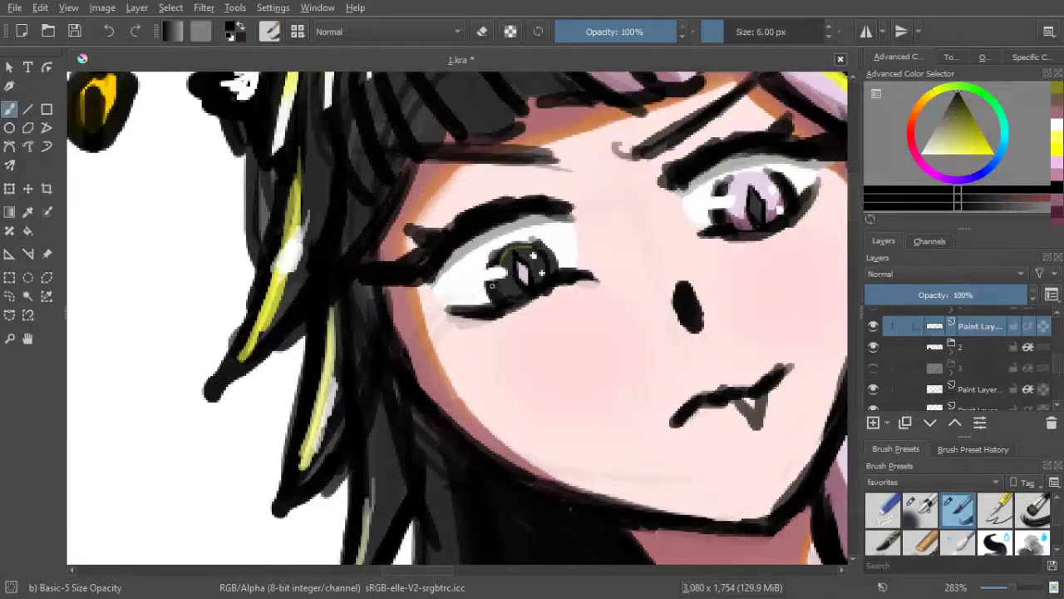
{"action": "left_click", "coordinate": [497, 288]}
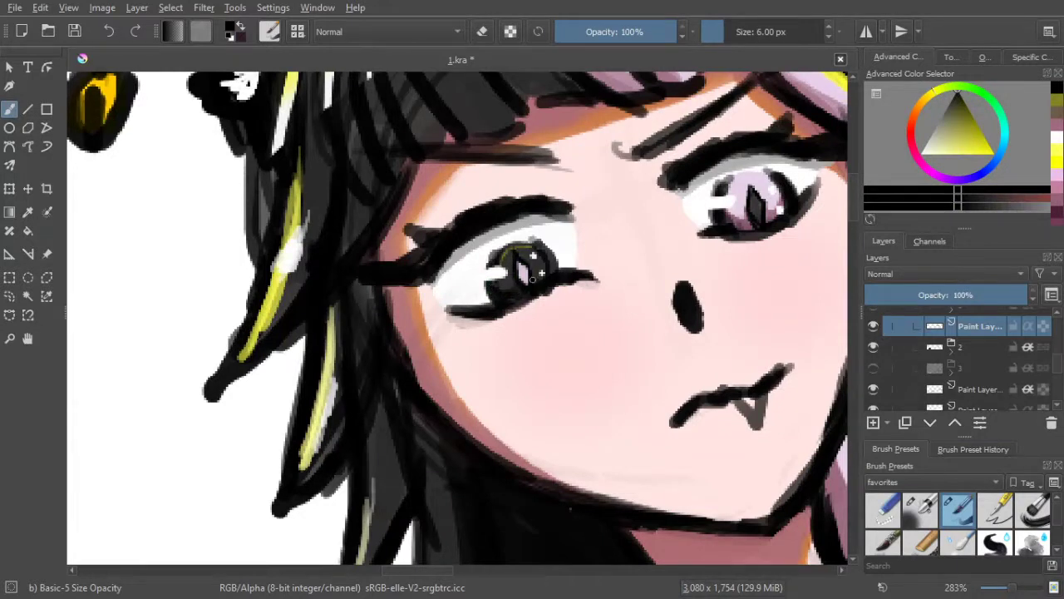
{"action": "scroll", "coordinate": [601, 338], "scroll_direction": "down", "scroll_amount": 2}
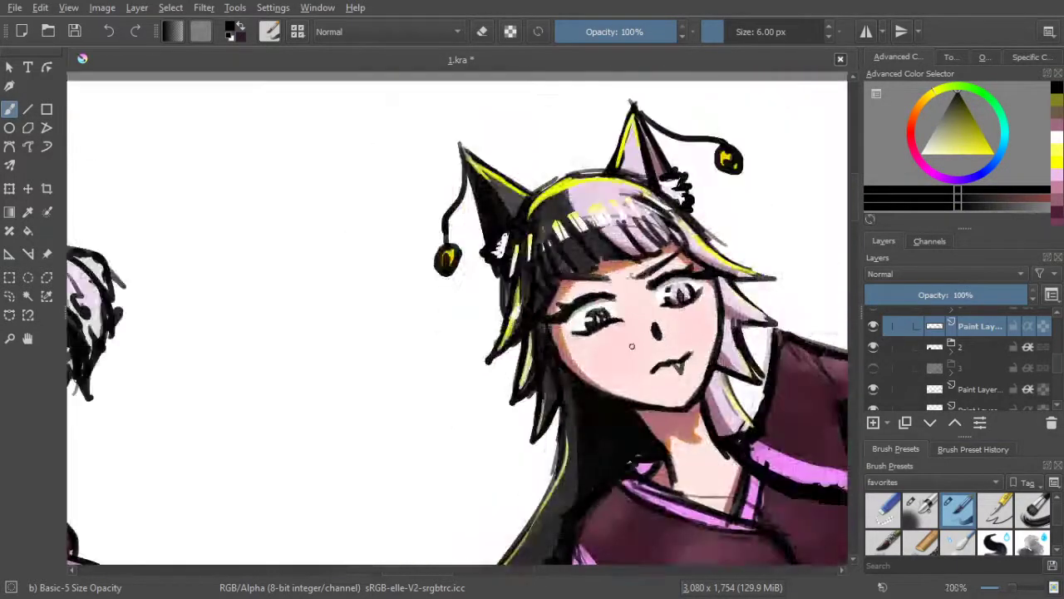
{"action": "left_click_drag", "start_coordinate": [652, 334], "coordinate": [597, 308]}
{"action": "scroll", "coordinate": [593, 307], "scroll_direction": "down", "scroll_amount": 1}
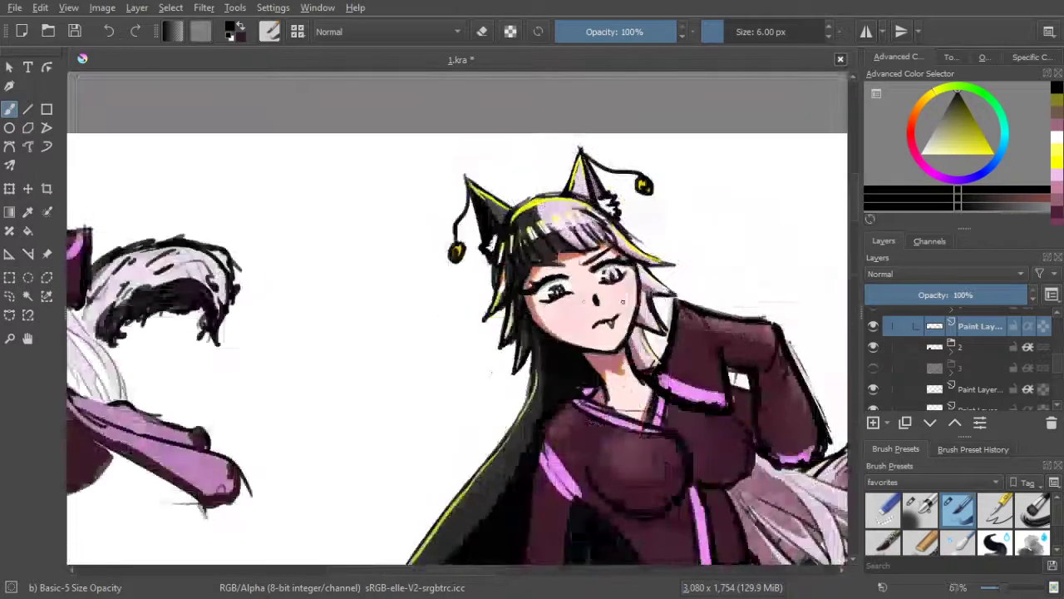
{"action": "scroll", "coordinate": [609, 279], "scroll_direction": "up", "scroll_amount": 2}
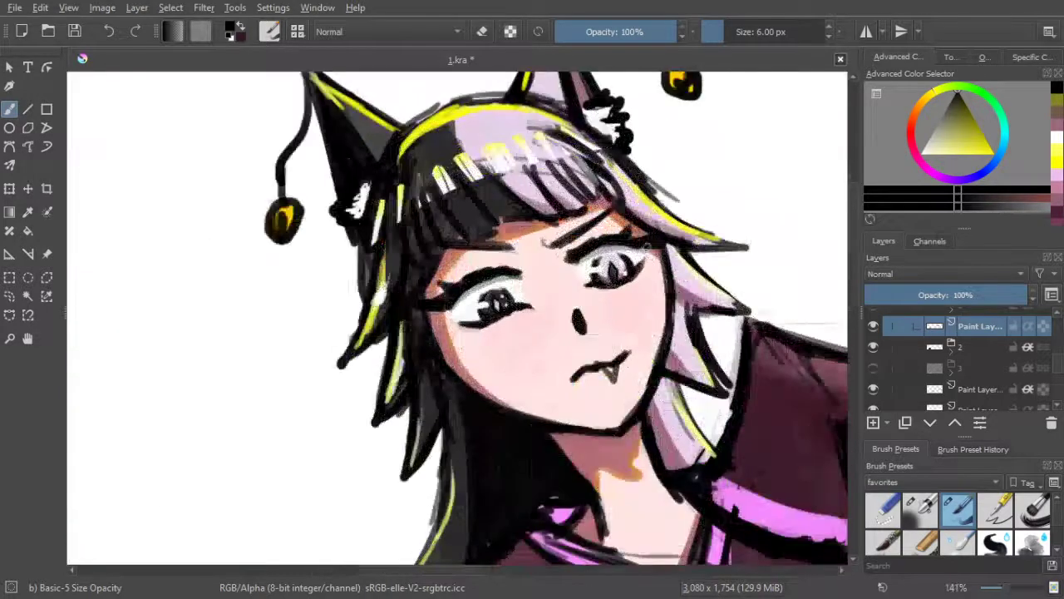
Examine the shaded eyes up close and how they read in the whole character
{"action": "scroll", "coordinate": [639, 236], "scroll_direction": "up", "scroll_amount": 2}
{"action": "left_click_drag", "start_coordinate": [639, 237], "coordinate": [688, 232]}
{"action": "scroll", "coordinate": [686, 231], "scroll_direction": "down", "scroll_amount": 1}
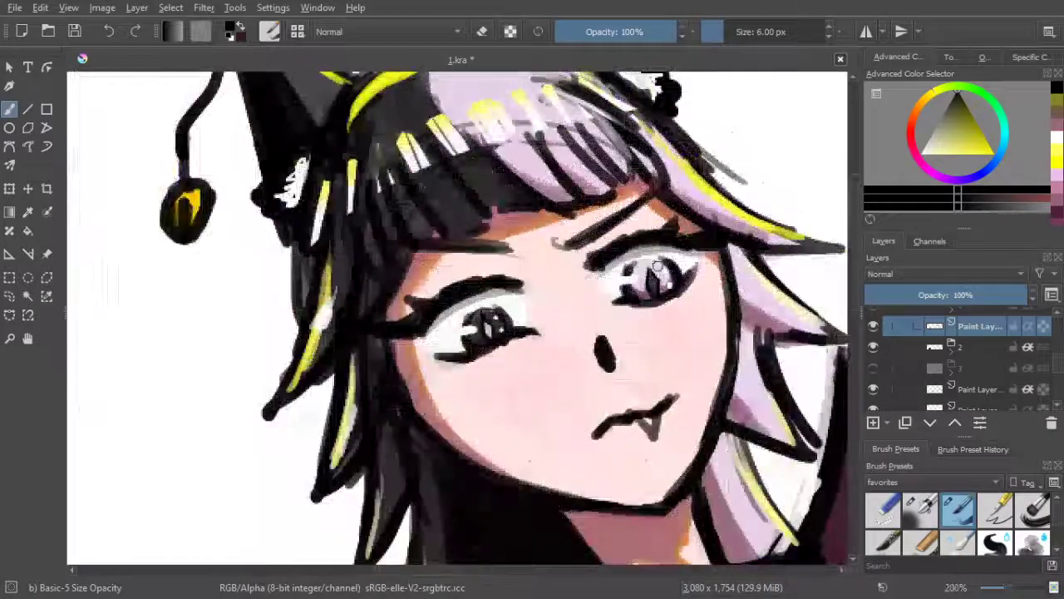
{"action": "scroll", "coordinate": [663, 266], "scroll_direction": "down", "scroll_amount": 2}
{"action": "scroll", "coordinate": [656, 260], "scroll_direction": "down", "scroll_amount": 2}
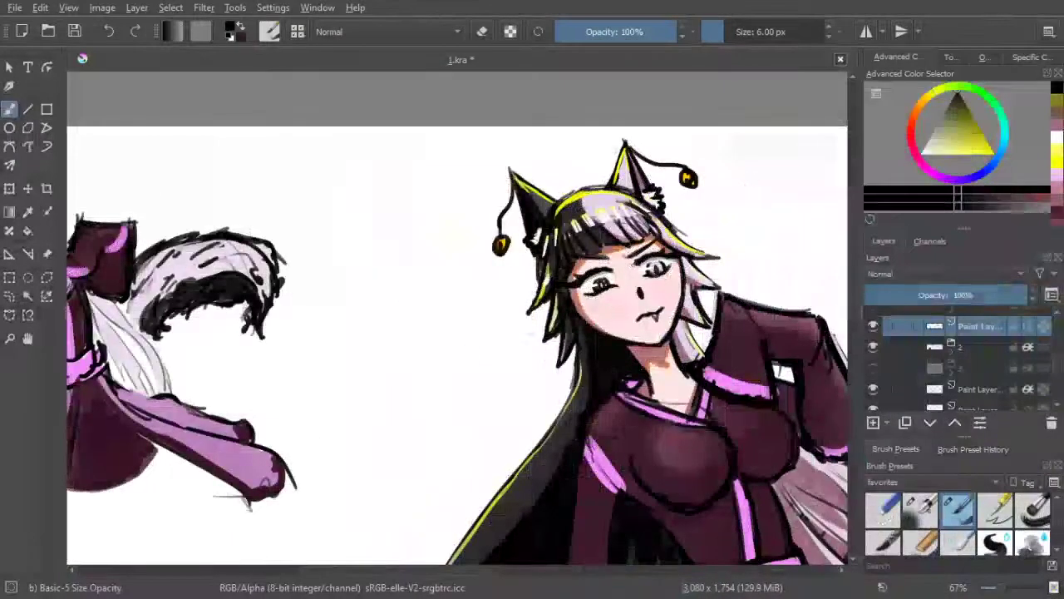
{"action": "scroll", "coordinate": [657, 266], "scroll_direction": "up", "scroll_amount": 2}
{"action": "scroll", "coordinate": [657, 268], "scroll_direction": "up", "scroll_amount": 1}
{"action": "scroll", "coordinate": [641, 287], "scroll_direction": "down", "scroll_amount": 3}
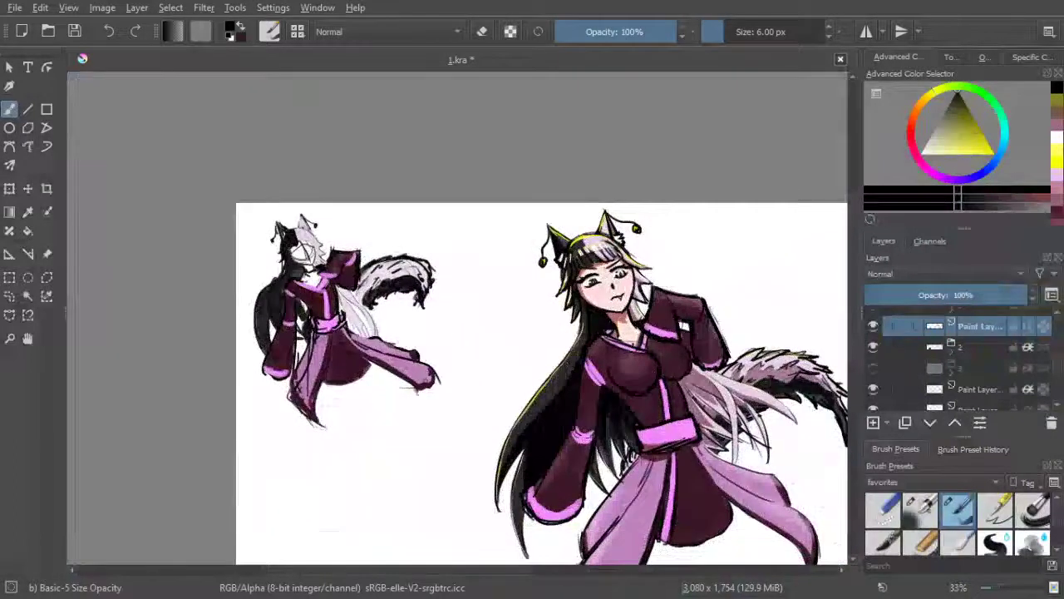
{"action": "scroll", "coordinate": [599, 320], "scroll_direction": "up", "scroll_amount": 1}
{"action": "left_click_drag", "start_coordinate": [600, 320], "coordinate": [597, 297]}
{"action": "scroll", "coordinate": [595, 297], "scroll_direction": "down", "scroll_amount": 1}
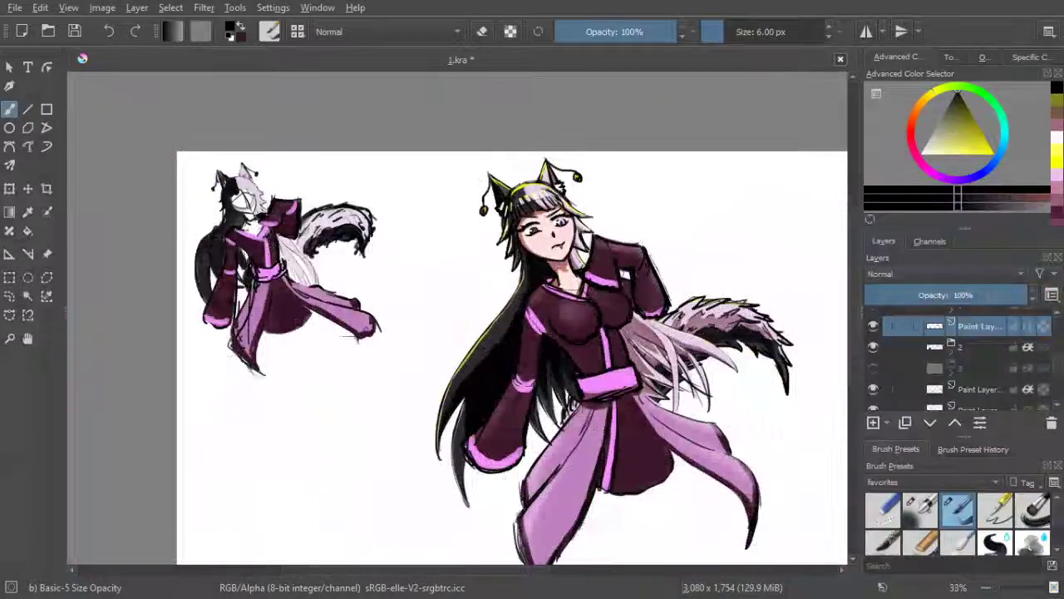
Add a new paint layer above Paint Layer 45 and paint white highlights on both bells with Basic-5 Size Opacity at 4 px
{"action": "scroll", "coordinate": [567, 181], "scroll_direction": "up", "scroll_amount": 4}
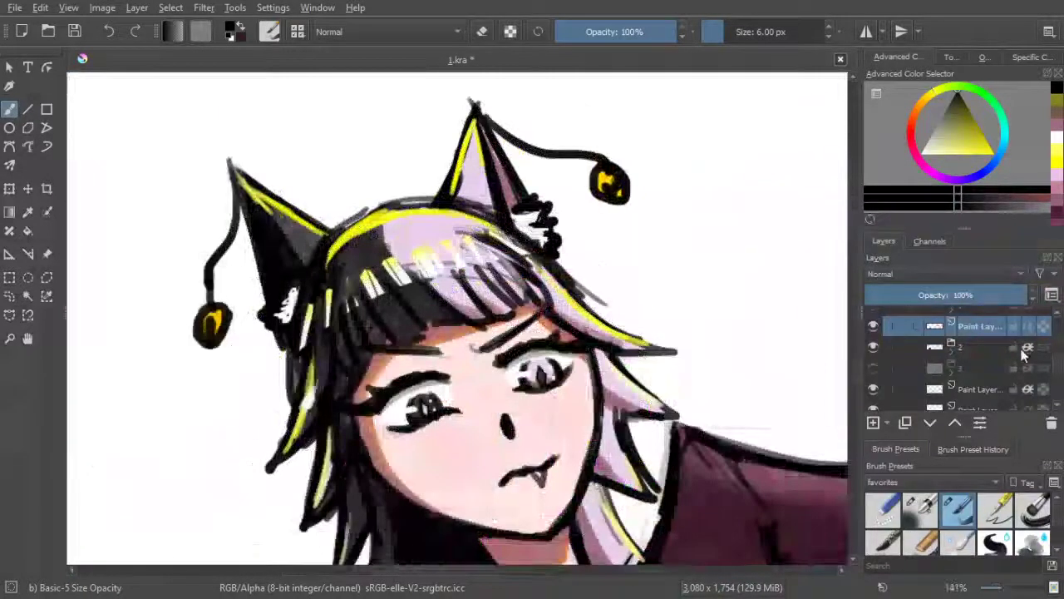
{"action": "left_click_drag", "start_coordinate": [1056, 363], "coordinate": [1056, 296]}
{"action": "left_click", "coordinate": [992, 336]}
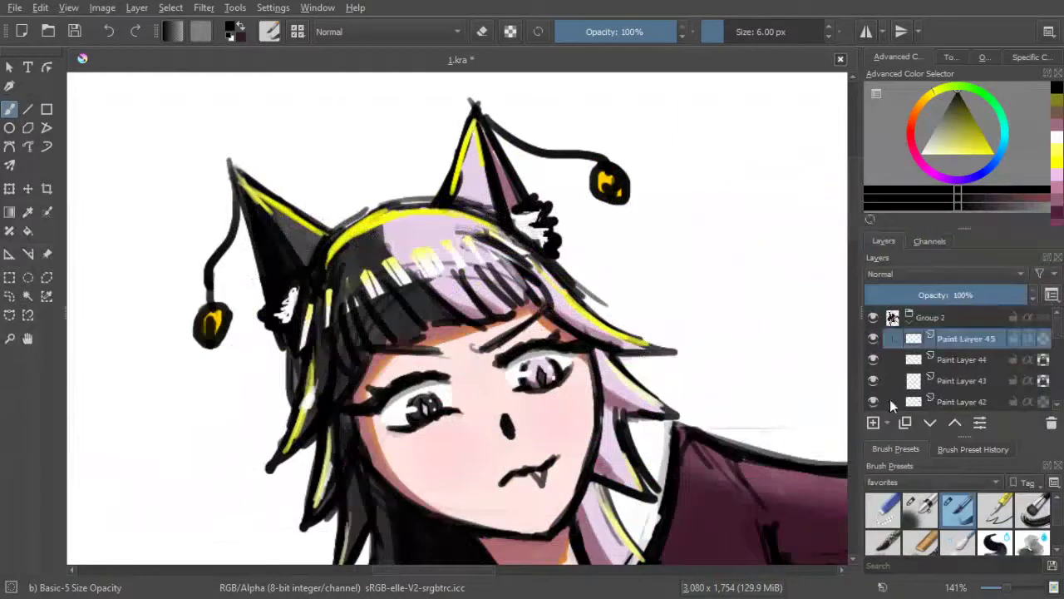
{"action": "left_click", "coordinate": [873, 422]}
{"action": "mouse_move", "coordinate": [929, 163]}
{"action": "left_mouse_down"}
{"action": "mouse_move", "coordinate": [930, 148]}
{"action": "mouse_move", "coordinate": [898, 184]}
{"action": "left_mouse_up"}
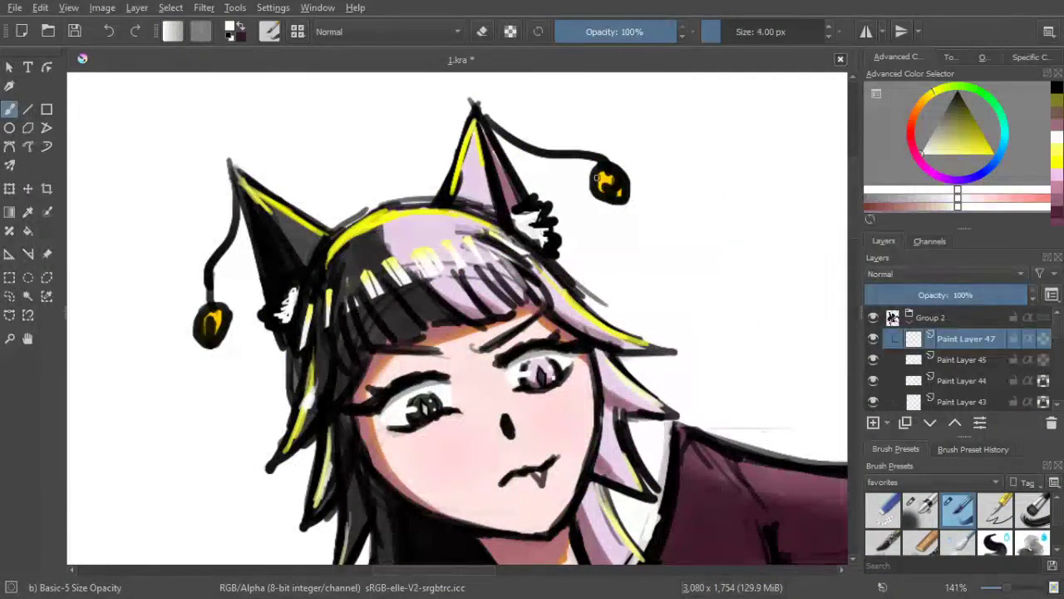
{"action": "left_click_drag", "start_coordinate": [600, 170], "coordinate": [599, 183]}
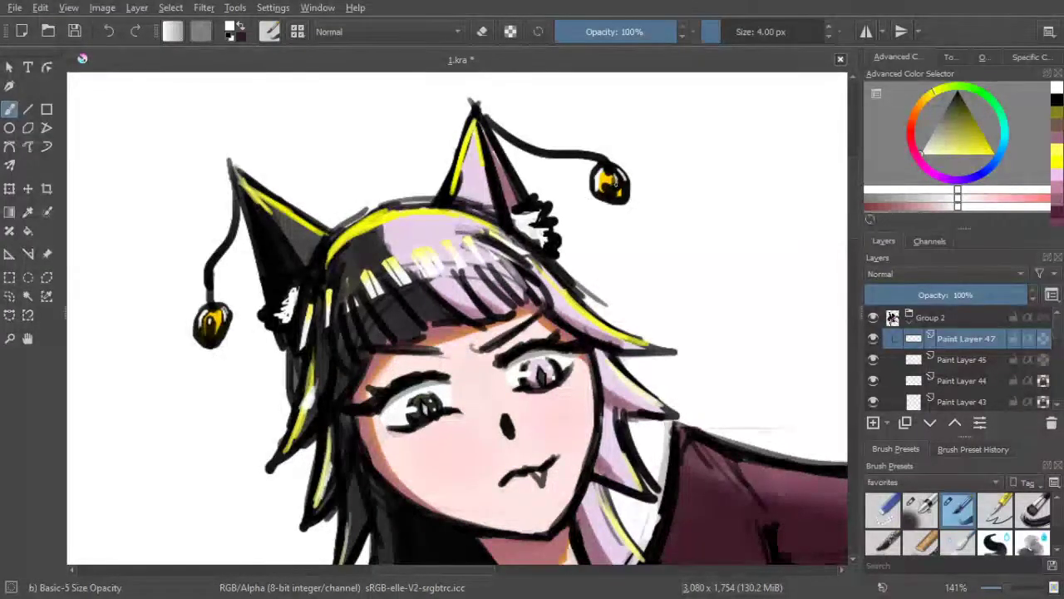
Save the drawing after checking the bell highlights on the whole figure
{"action": "scroll", "coordinate": [646, 216], "scroll_direction": "down", "scroll_amount": 3}
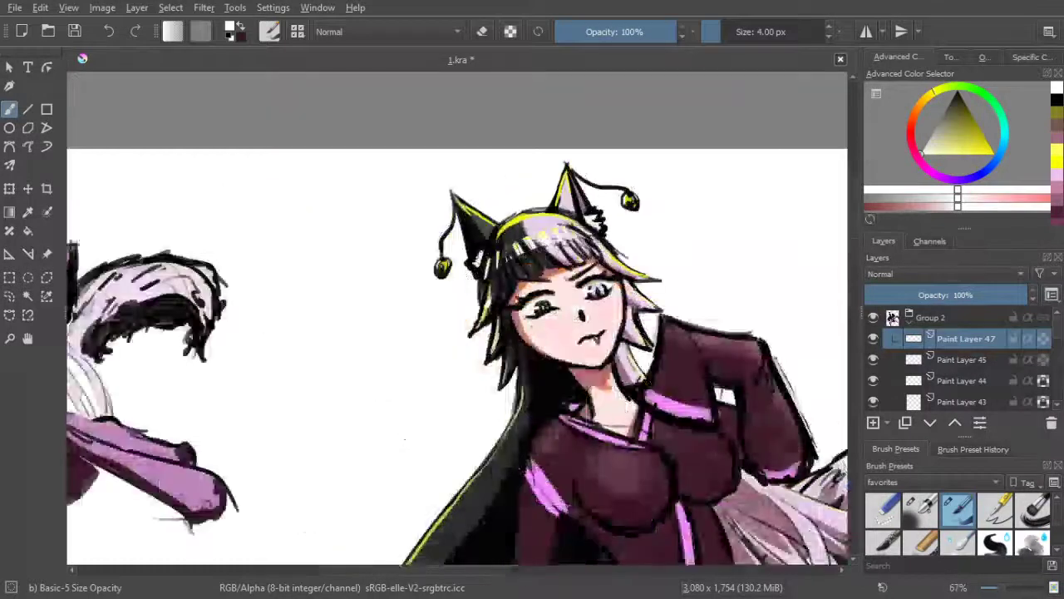
{"action": "left_click_drag", "start_coordinate": [649, 274], "coordinate": [613, 245]}
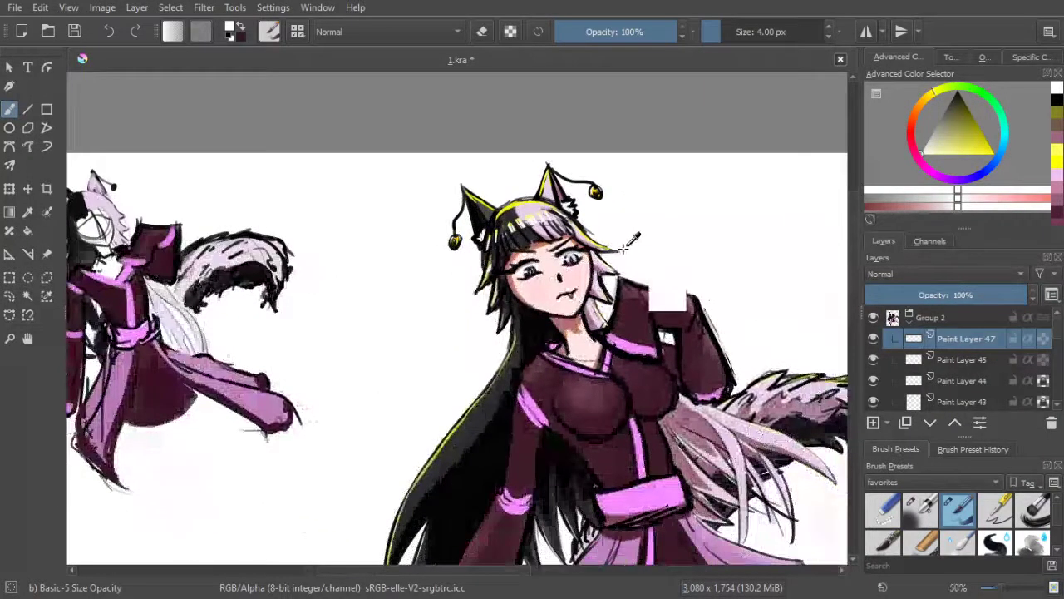
{"action": "key", "text": "ctrl+s"}
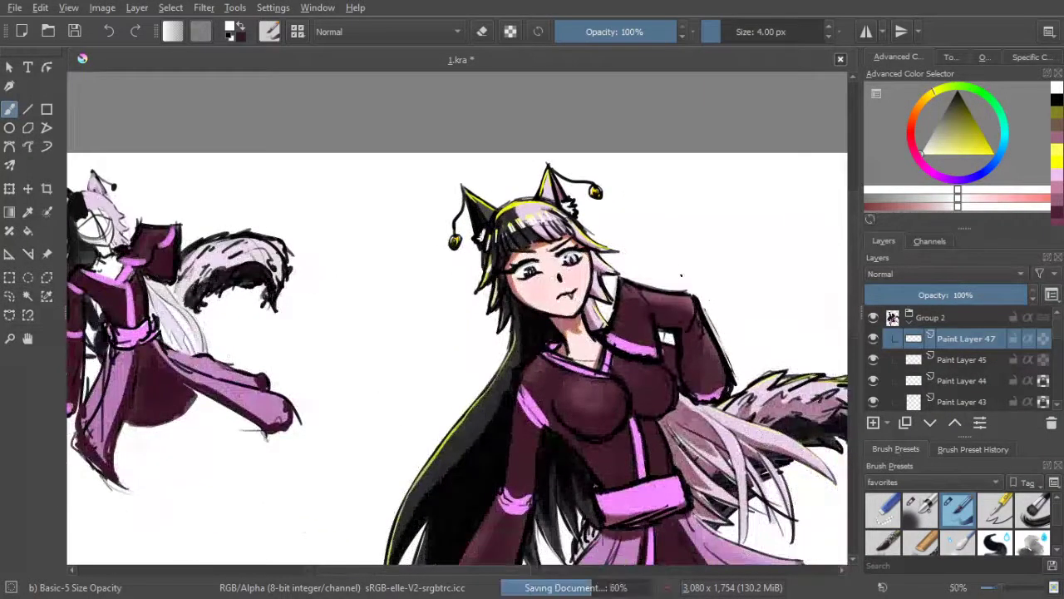
{"action": "scroll", "coordinate": [681, 275], "scroll_direction": "down", "scroll_amount": 1}
{"action": "left_click_drag", "start_coordinate": [681, 275], "coordinate": [618, 213]}
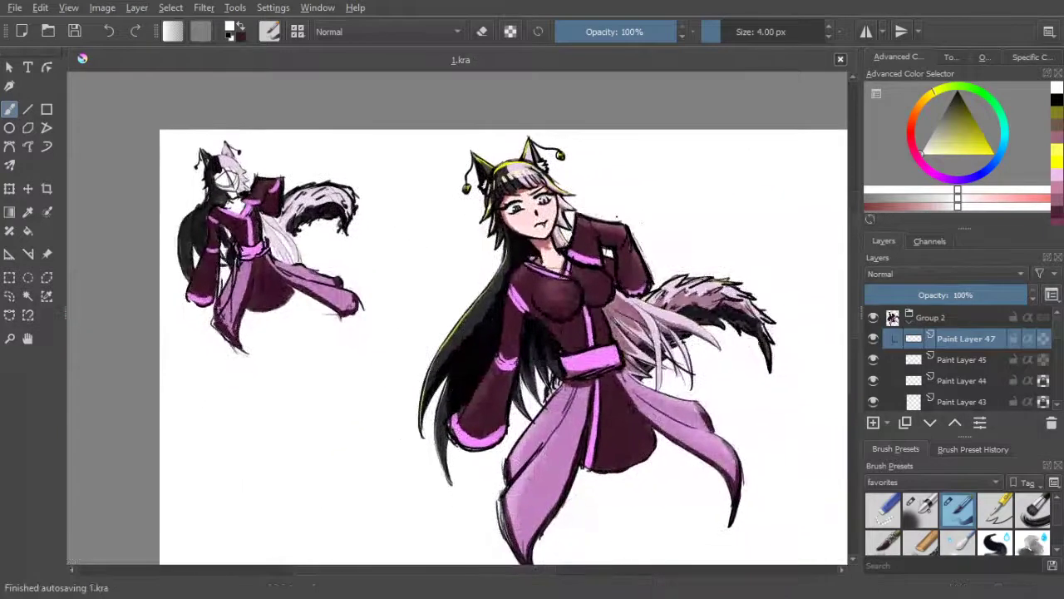
Touch up the small fang at the mouth with white at 4 px and check it against the full figure
{"action": "scroll", "coordinate": [537, 220], "scroll_direction": "up", "scroll_amount": 6}
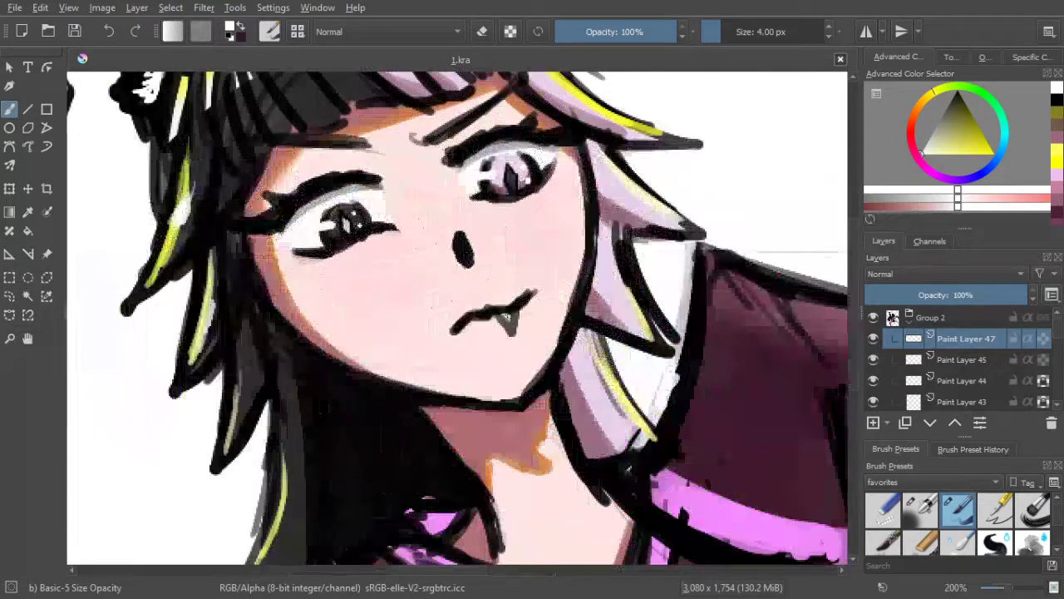
{"action": "left_click_drag", "start_coordinate": [508, 318], "coordinate": [511, 325]}
{"action": "scroll", "coordinate": [542, 197], "scroll_direction": "down", "scroll_amount": 1}
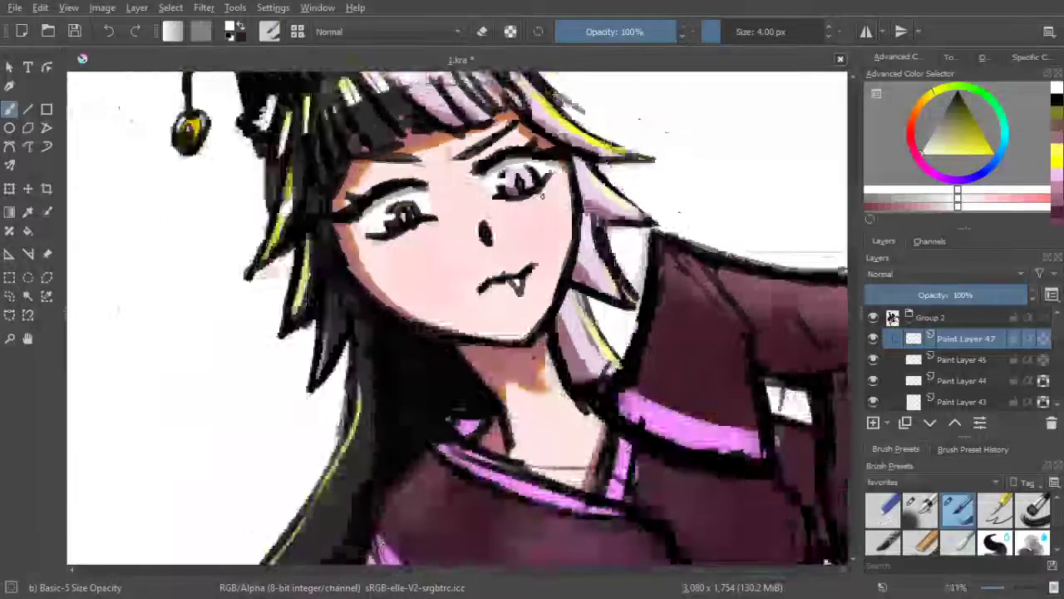
{"action": "scroll", "coordinate": [542, 195], "scroll_direction": "down", "scroll_amount": 4}
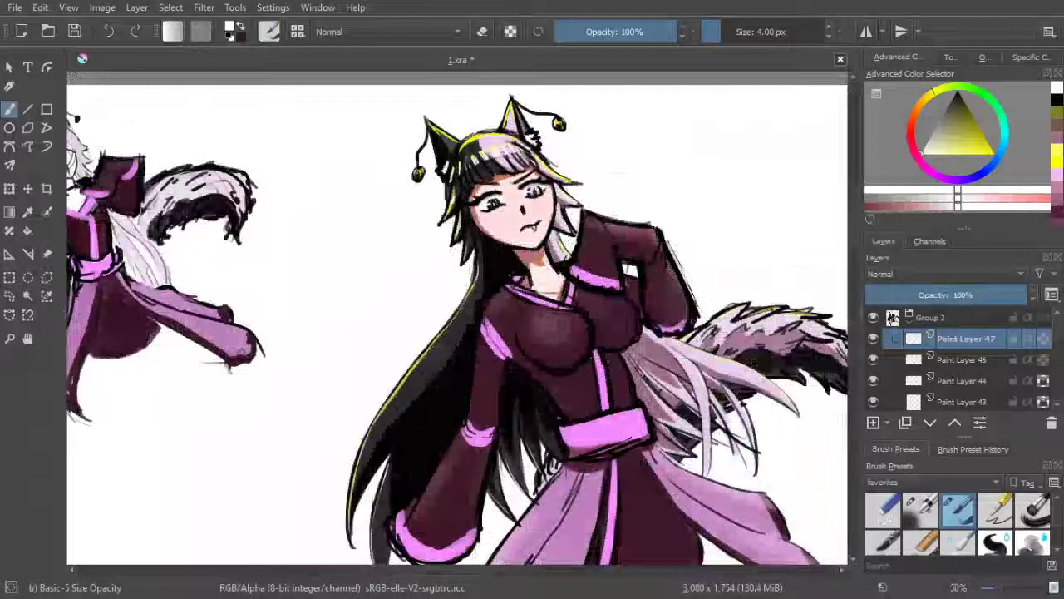
{"action": "scroll", "coordinate": [553, 202], "scroll_direction": "down", "scroll_amount": 1}
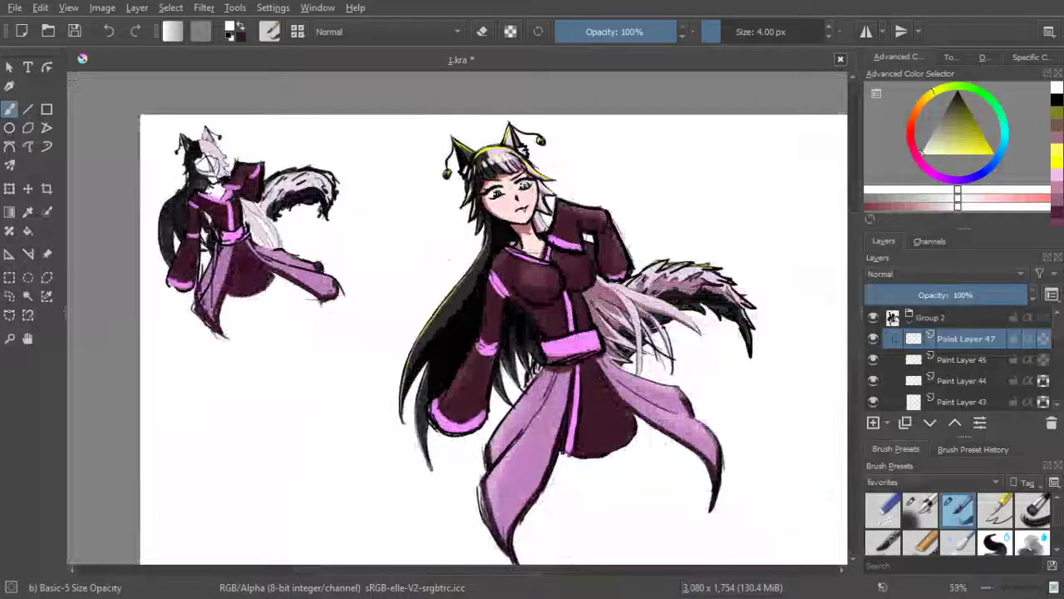
{"action": "scroll", "coordinate": [611, 235], "scroll_direction": "up", "scroll_amount": 2}
{"action": "scroll", "coordinate": [599, 251], "scroll_direction": "down", "scroll_amount": 2}
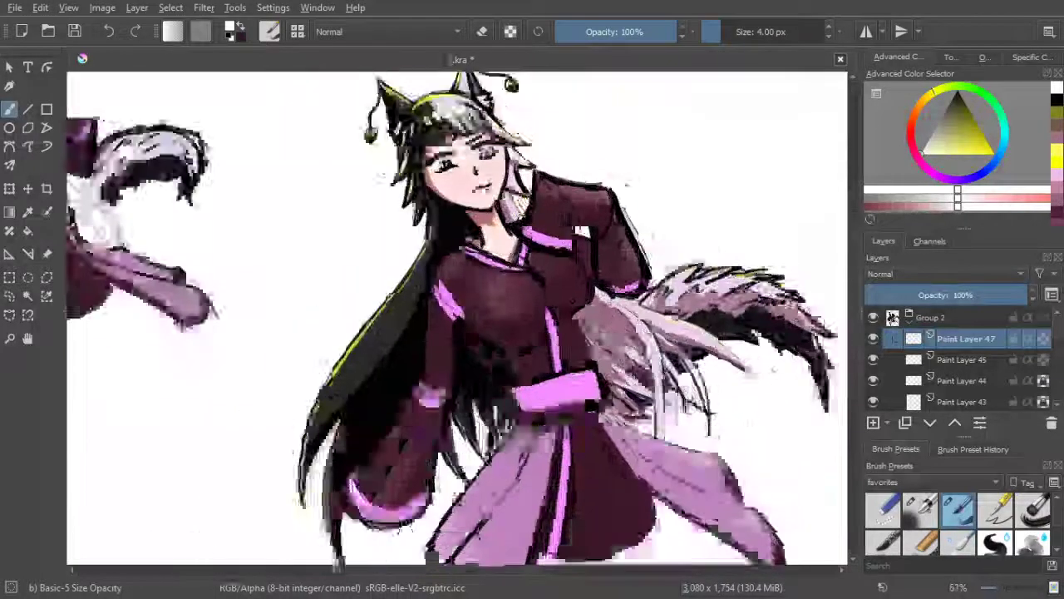
{"action": "scroll", "coordinate": [458, 316], "scroll_direction": "down", "scroll_amount": 1}
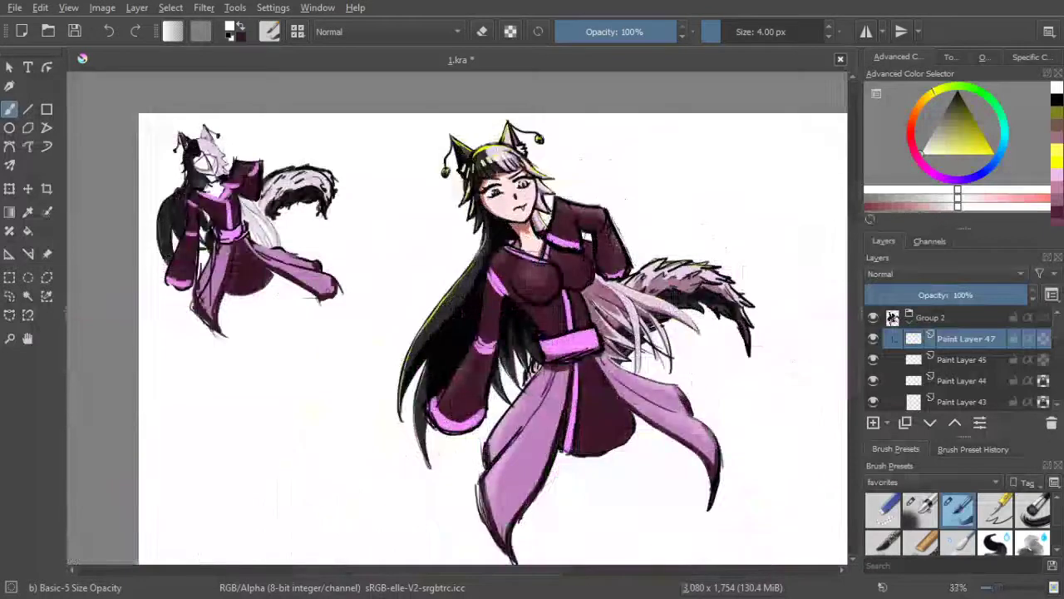
Reduce the soft highlight on the chest of the dress on the light layer, erasing with Airbrush Soft at 44 px
{"action": "key", "text": "1"}
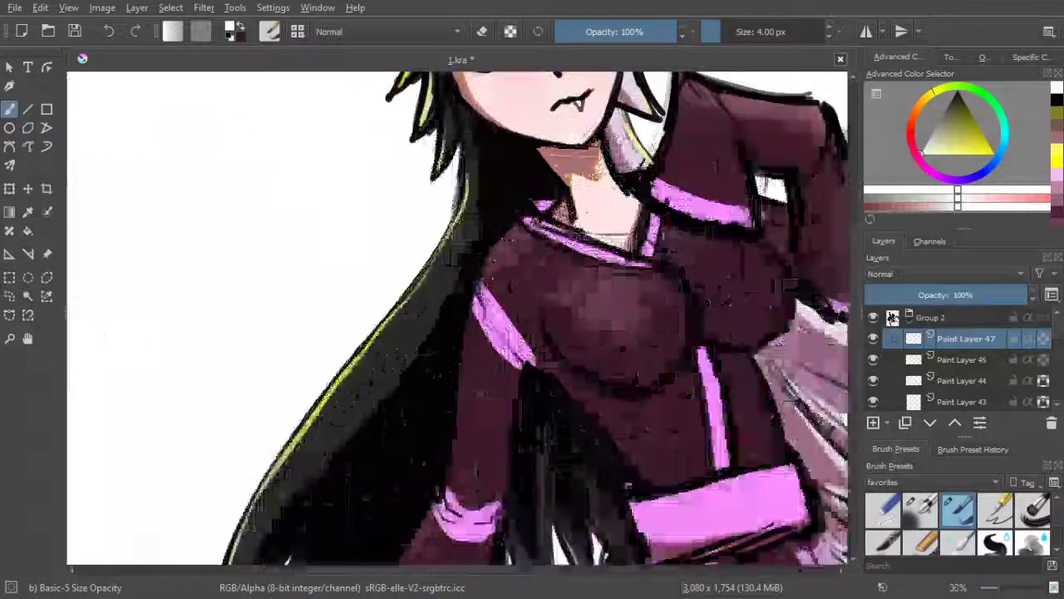
{"action": "scroll", "coordinate": [927, 366], "scroll_direction": "down", "scroll_amount": 4}
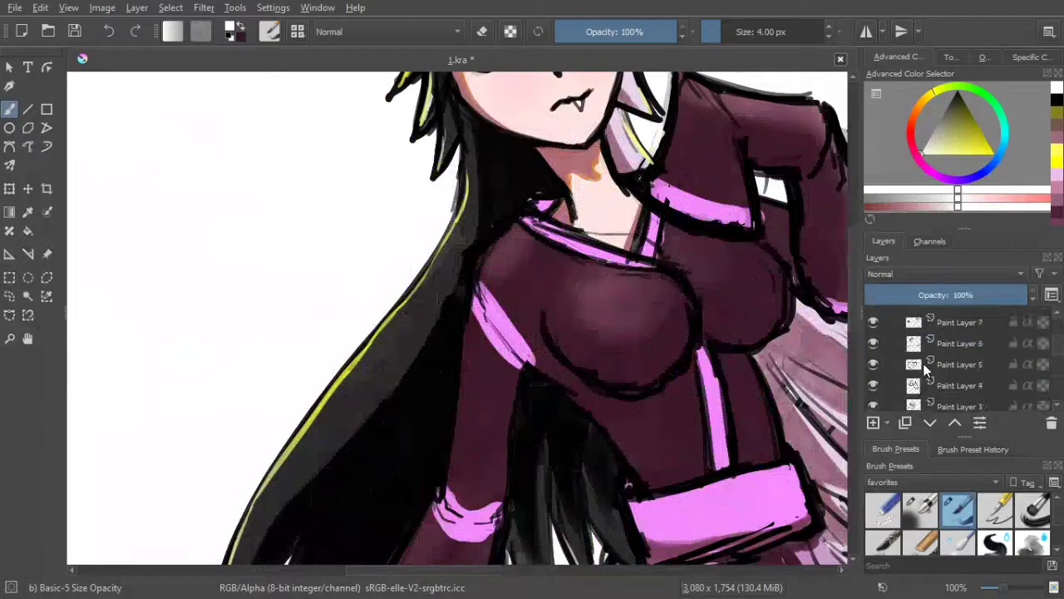
{"action": "left_click", "coordinate": [964, 332]}
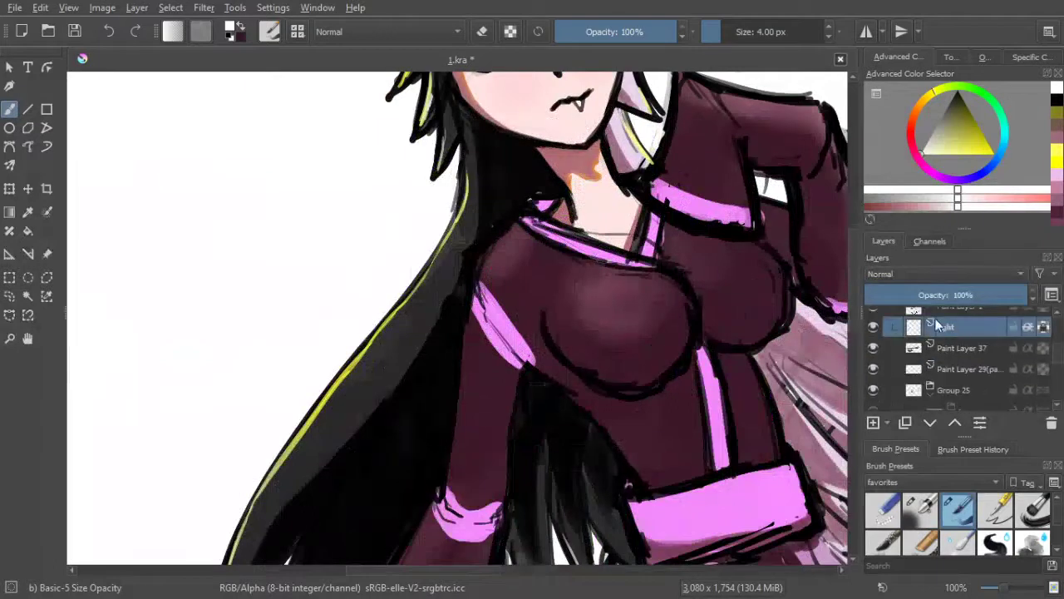
{"action": "key", "text": "slash"}
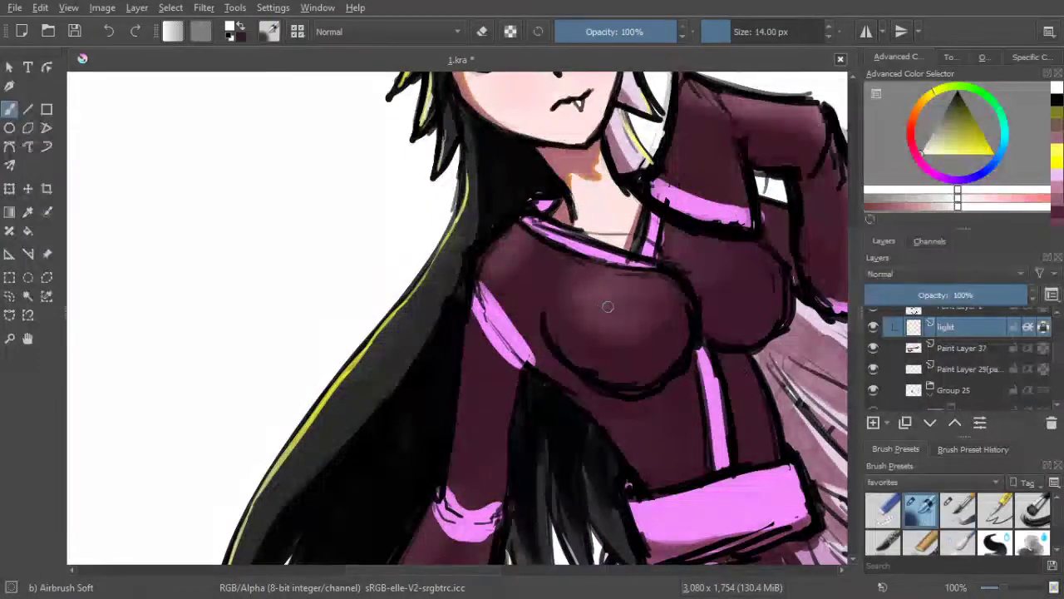
{"action": "key", "text": "bracketright"}
{"action": "key", "text": "bracketright"}
{"action": "key", "text": "bracketright"}
{"action": "key", "text": "bracketright"}
{"action": "key", "text": "bracketright"}
{"action": "key", "text": "bracketright"}
{"action": "key", "text": "bracketright"}
{"action": "key", "text": "bracketright"}
{"action": "key", "text": "bracketright"}
{"action": "key", "text": "bracketright"}
{"action": "key", "text": "bracketright"}
{"action": "key", "text": "bracketright"}
{"action": "key", "text": "bracketright"}
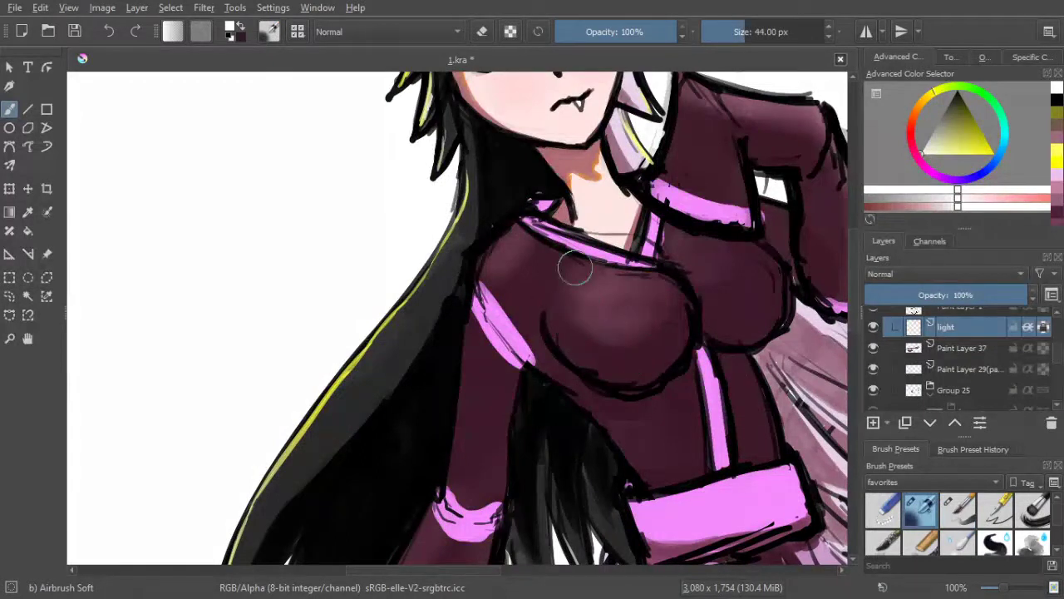
{"action": "key", "text": "e"}
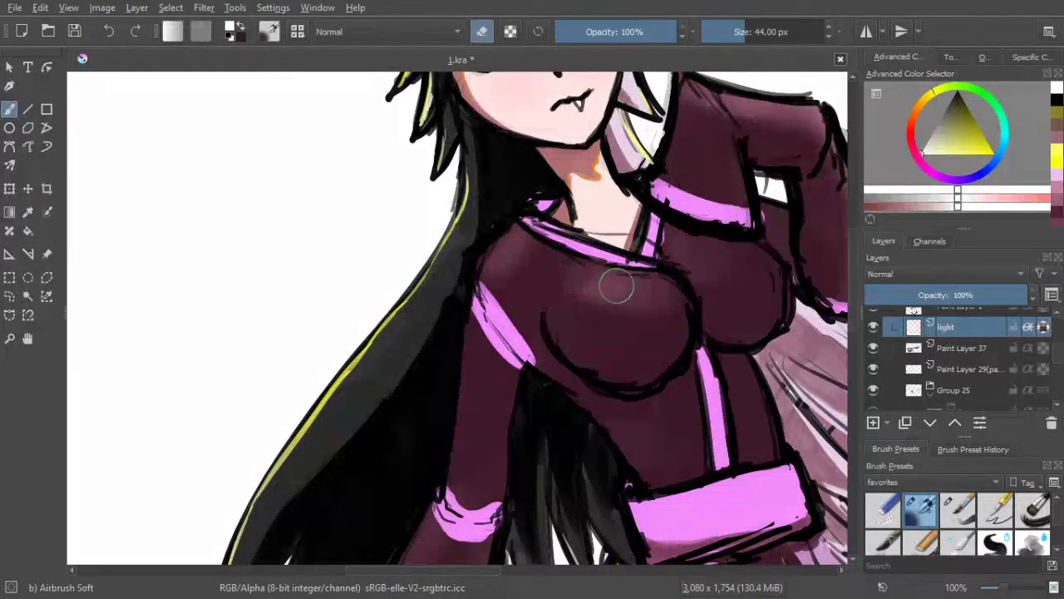
Review the softened dress highlight on the whole character and save the drawing
{"action": "scroll", "coordinate": [618, 294], "scroll_direction": "down", "scroll_amount": 3}
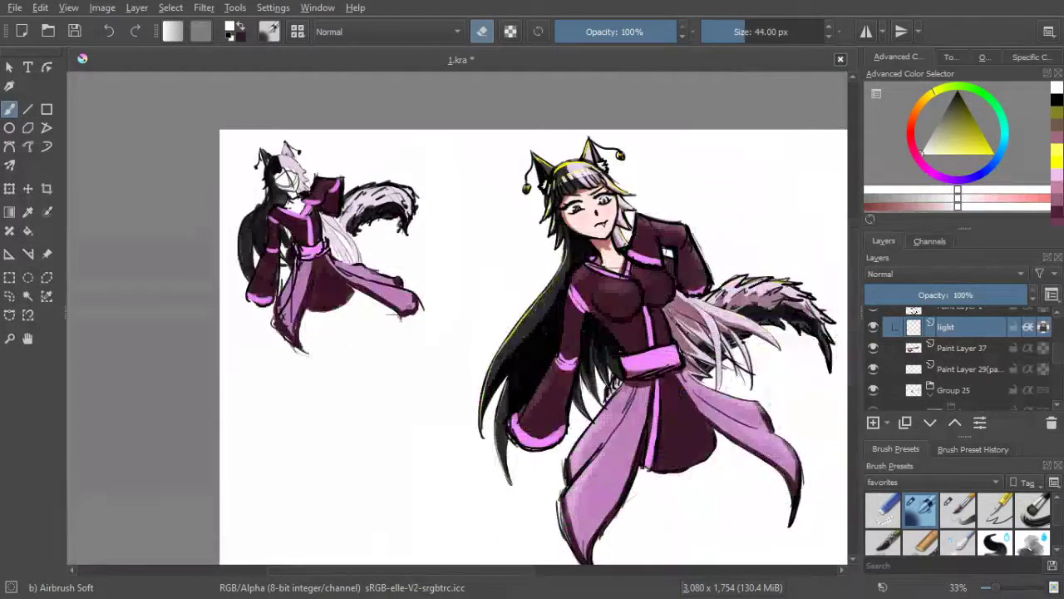
{"action": "scroll", "coordinate": [626, 319], "scroll_direction": "down", "scroll_amount": 2}
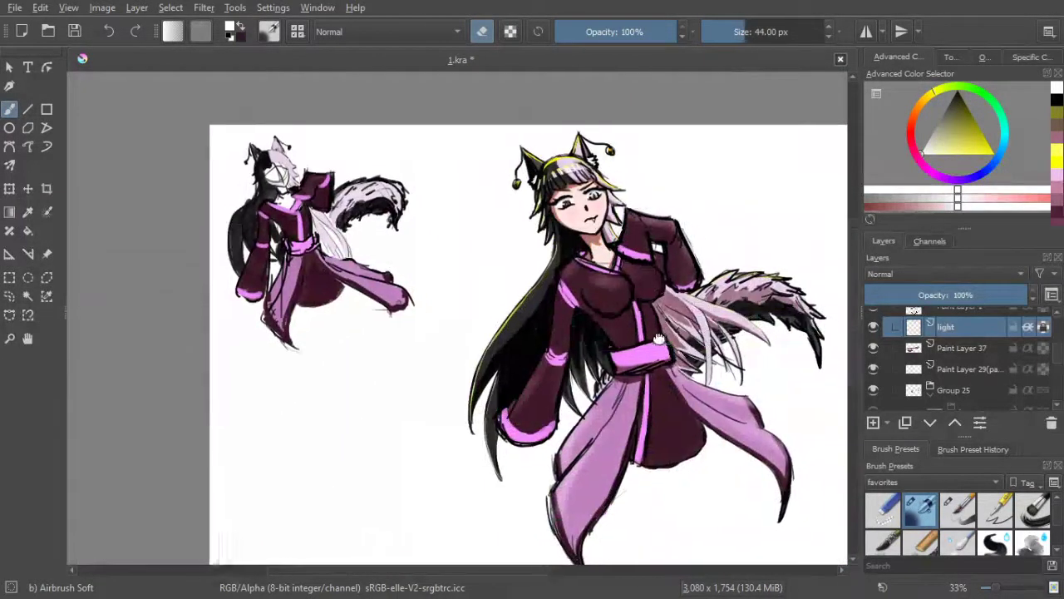
{"action": "scroll", "coordinate": [599, 306], "scroll_direction": "up", "scroll_amount": 2}
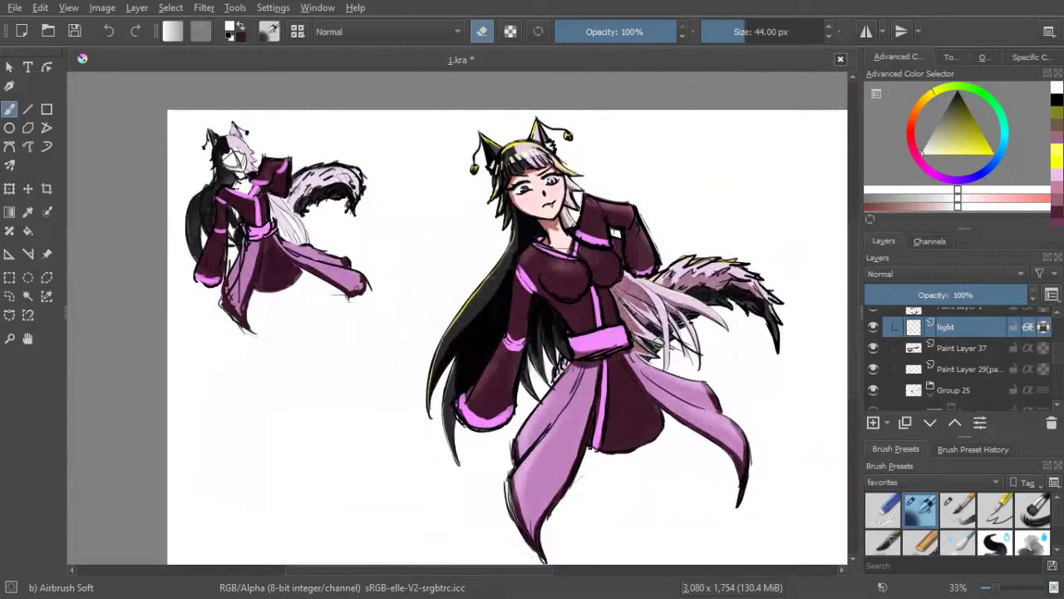
{"action": "scroll", "coordinate": [595, 291], "scroll_direction": "down", "scroll_amount": 1}
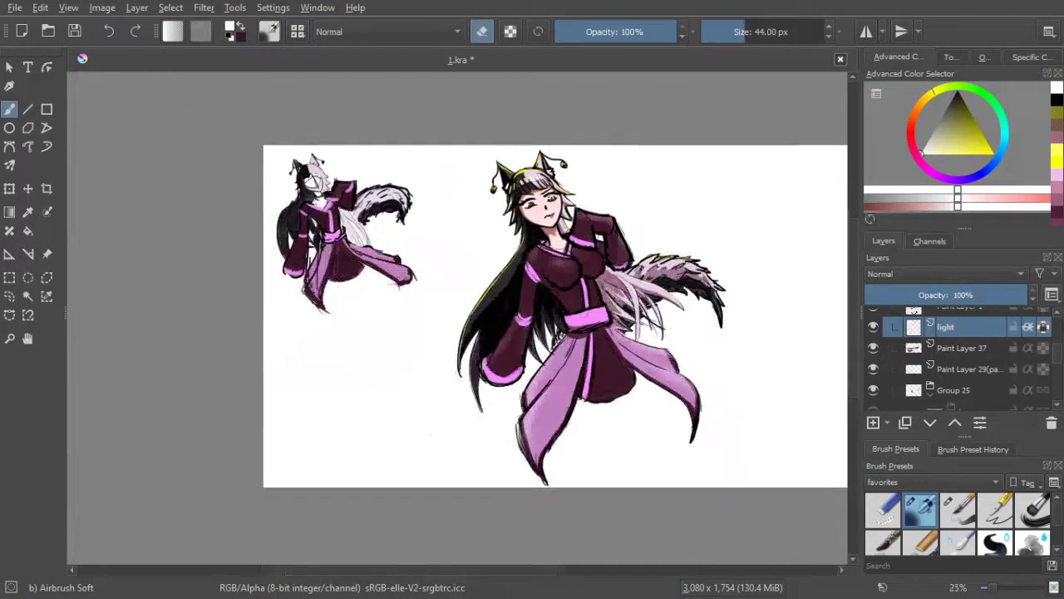
{"action": "scroll", "coordinate": [595, 291], "scroll_direction": "up", "scroll_amount": 1}
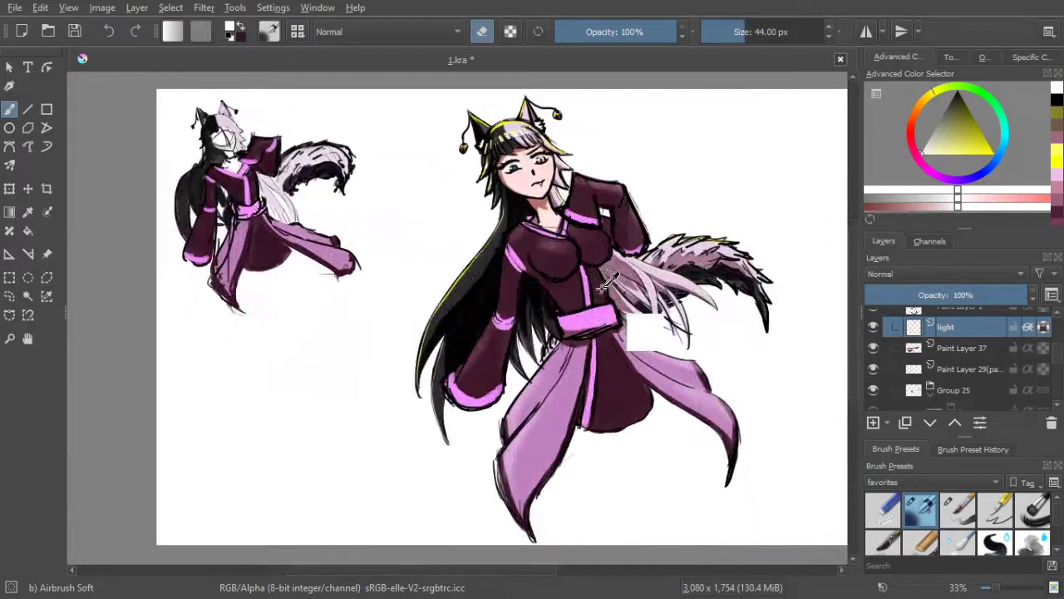
{"action": "key", "text": "ctrl+s"}
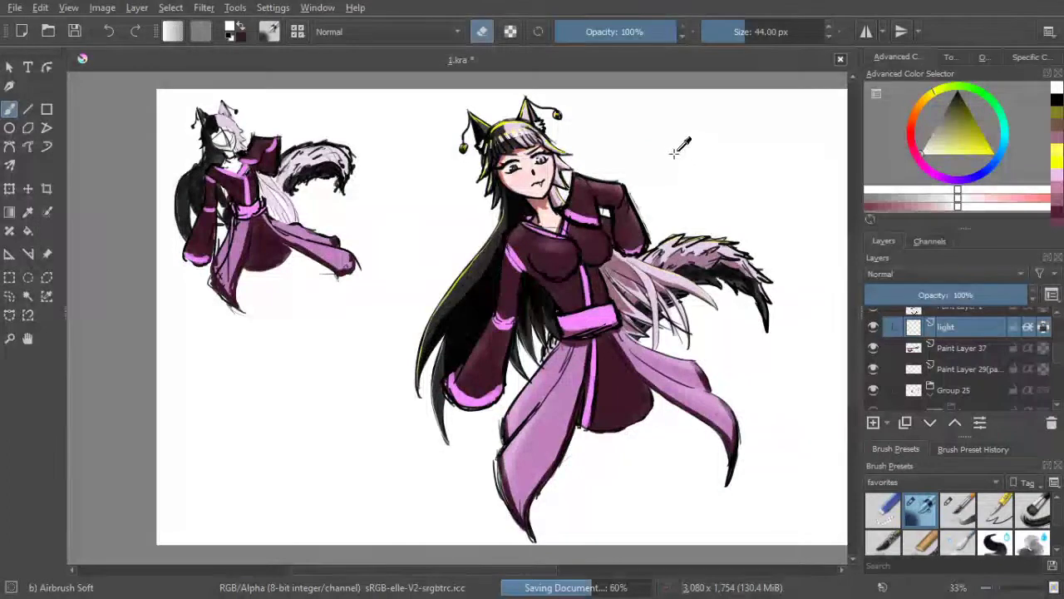
Hide and show Paint Layer 5 to check what it holds, and make it the active layer
{"action": "scroll", "coordinate": [549, 141], "scroll_direction": "up", "scroll_amount": 5}
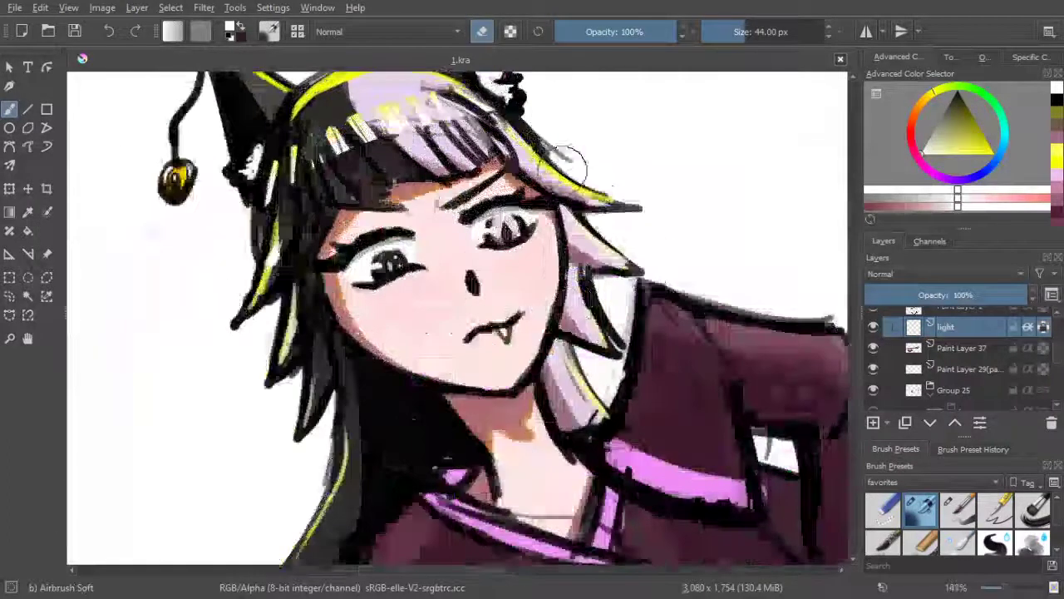
{"action": "scroll", "coordinate": [597, 289], "scroll_direction": "down", "scroll_amount": 5}
{"action": "scroll", "coordinate": [522, 291], "scroll_direction": "up", "scroll_amount": 5}
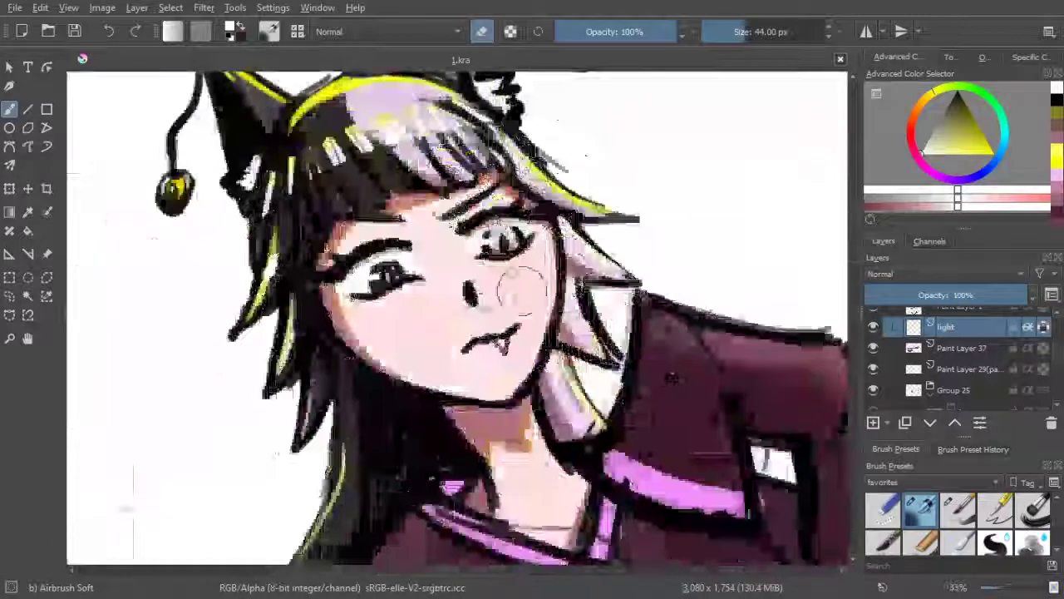
{"action": "scroll", "coordinate": [973, 348], "scroll_direction": "up", "scroll_amount": 1}
{"action": "scroll", "coordinate": [956, 349], "scroll_direction": "up", "scroll_amount": 3}
{"action": "scroll", "coordinate": [874, 366], "scroll_direction": "down", "scroll_amount": 10}
{"action": "left_click", "coordinate": [873, 365]}
{"action": "left_click", "coordinate": [873, 365]}
{"action": "left_click", "coordinate": [965, 371]}
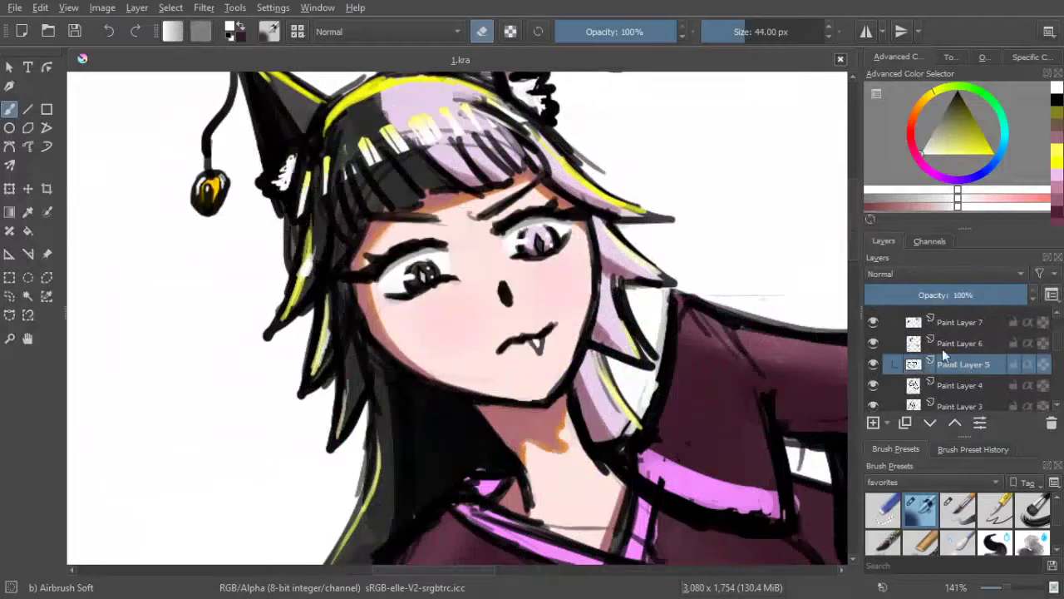
{"action": "left_click", "coordinate": [482, 34]}
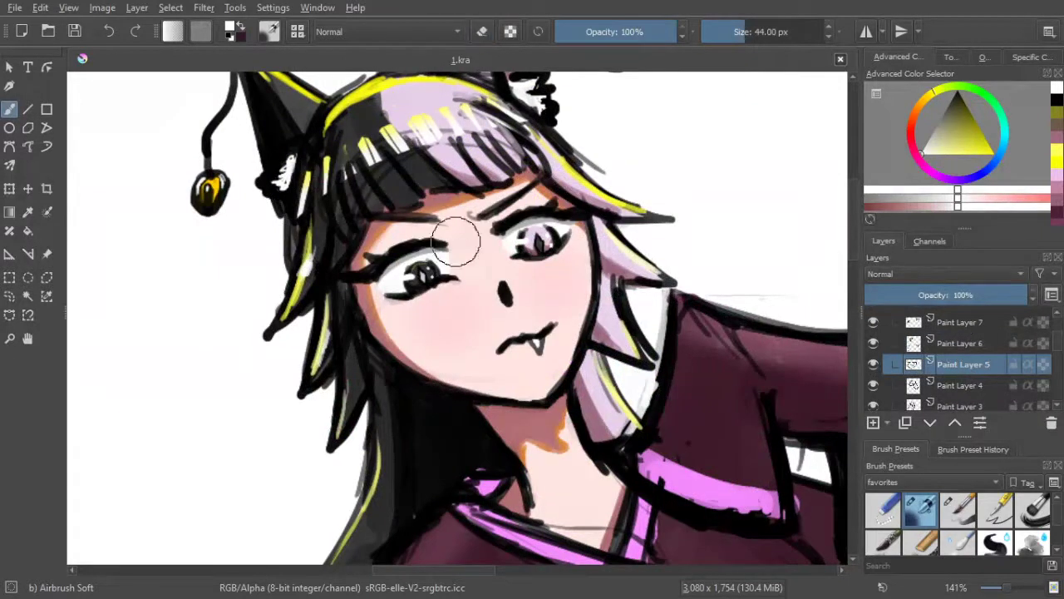
{"action": "key", "text": "bracketleft"}
{"action": "key", "text": "bracketleft"}
{"action": "key", "text": "bracketleft"}
{"action": "key", "text": "bracketleft"}
{"action": "key", "text": "bracketleft"}
{"action": "key", "text": "bracketleft"}
{"action": "key", "text": "bracketleft"}
{"action": "key", "text": "bracketleft"}
{"action": "key", "text": "bracketleft"}
{"action": "key", "text": "bracketleft"}
{"action": "key", "text": "bracketleft"}
{"action": "key", "text": "bracketleft"}
{"action": "key", "text": "bracketleft"}
{"action": "key", "text": "bracketleft"}
{"action": "key", "text": "bracketleft"}
{"action": "key", "text": "bracketleft"}
{"action": "key", "text": "bracketleft"}
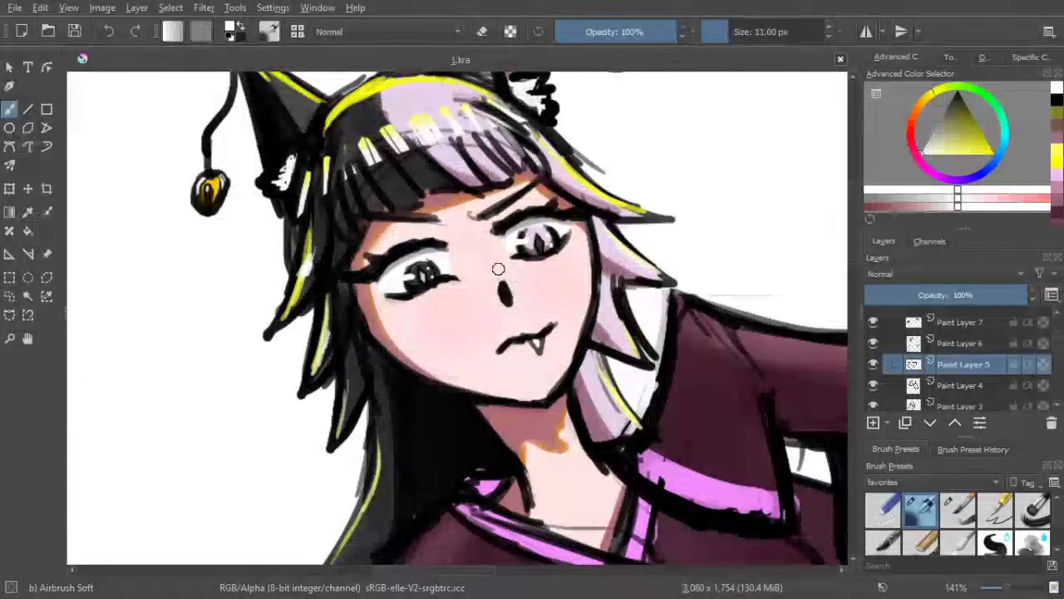
Slim the nose into a thin slanted mark on Paint Layer 5, erasing with Basic-5 Size Opacity at 8 px
{"action": "left_click", "coordinate": [957, 509]}
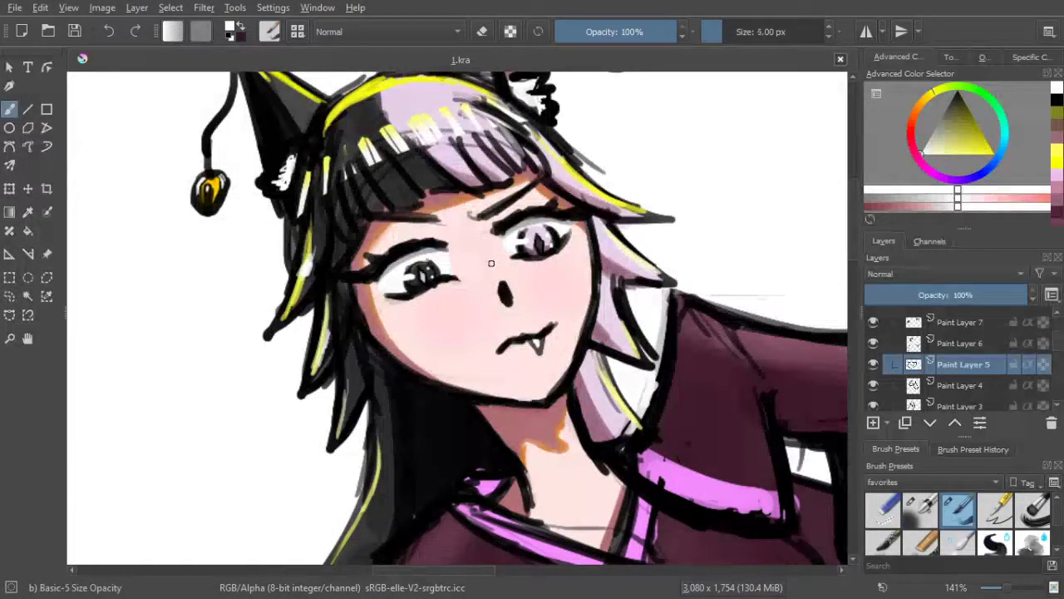
{"action": "left_click_drag", "start_coordinate": [494, 265], "coordinate": [540, 300]}
{"action": "key", "text": "ctrl+z"}
{"action": "left_click", "coordinate": [481, 31]}
{"action": "left_click_drag", "start_coordinate": [520, 297], "coordinate": [485, 267]}
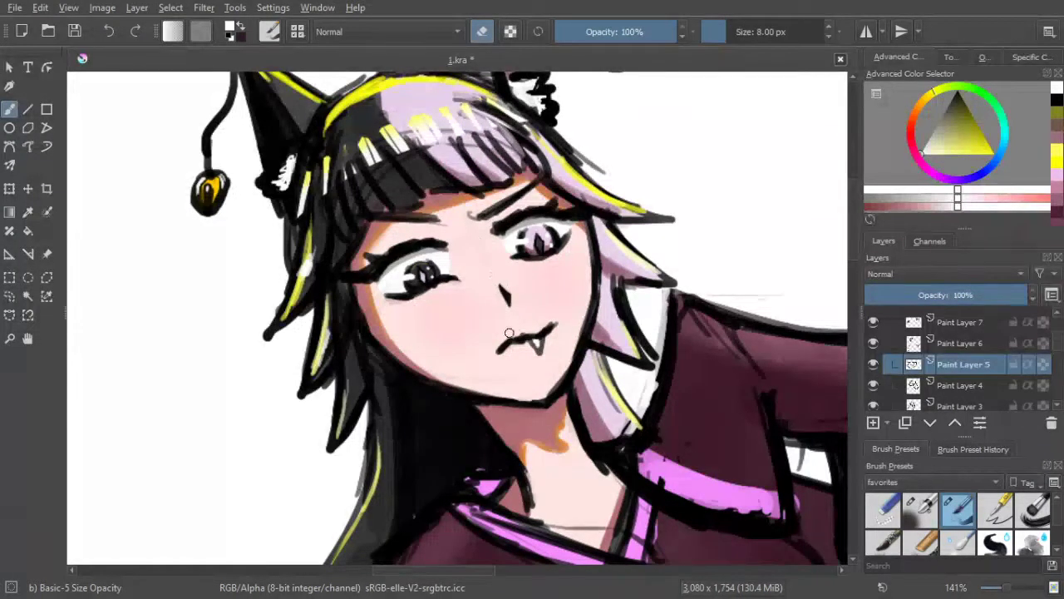
Compare the slimmed nose close up and on the whole character, and save the drawing
{"action": "scroll", "coordinate": [502, 231], "scroll_direction": "down", "scroll_amount": 3}
{"action": "scroll", "coordinate": [506, 245], "scroll_direction": "up", "scroll_amount": 2}
{"action": "scroll", "coordinate": [493, 268], "scroll_direction": "up", "scroll_amount": 5}
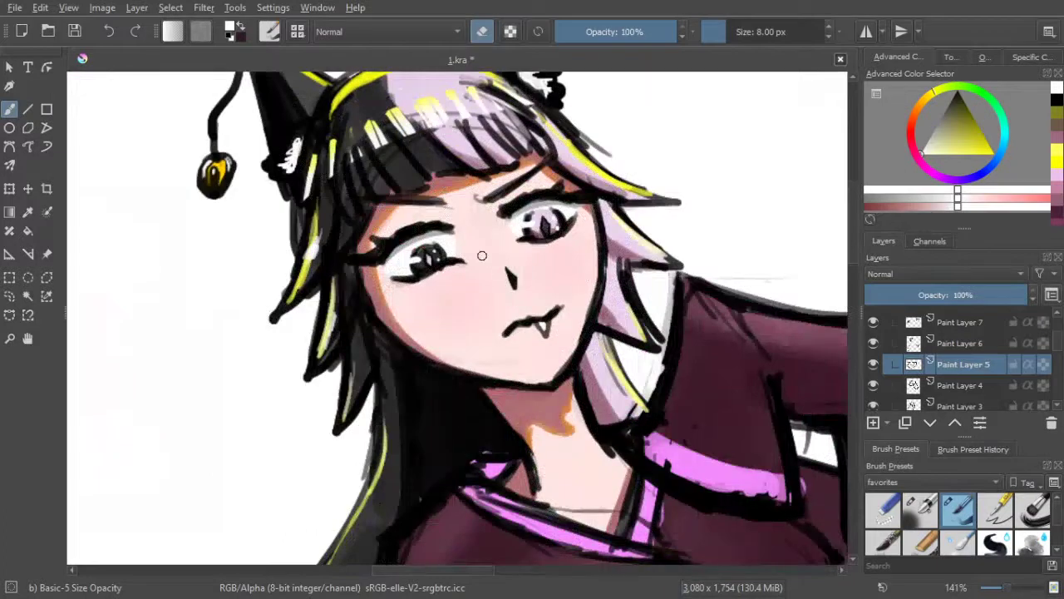
{"action": "scroll", "coordinate": [481, 255], "scroll_direction": "down", "scroll_amount": 7}
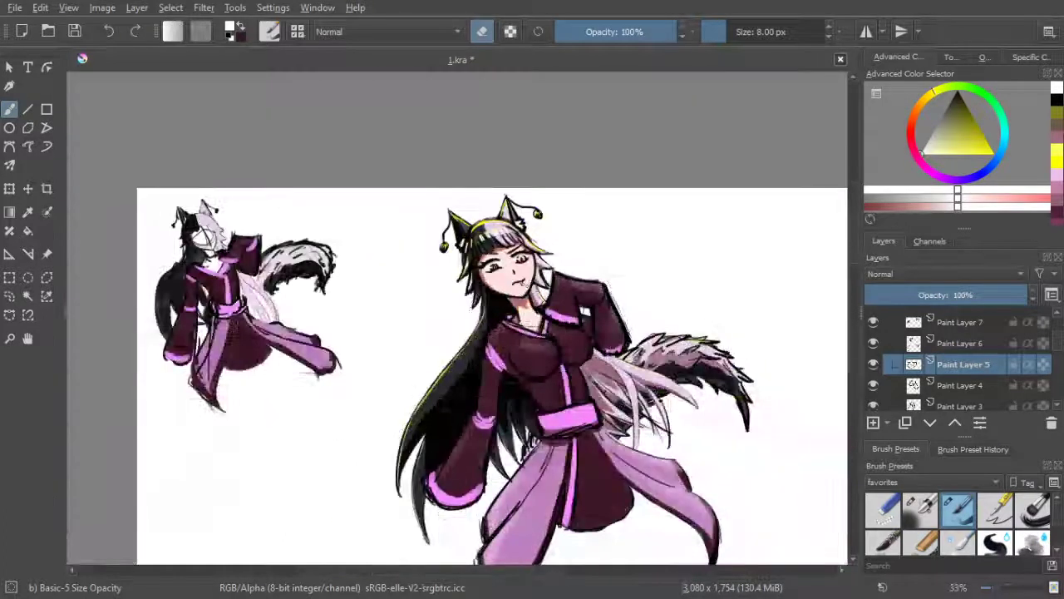
{"action": "scroll", "coordinate": [511, 266], "scroll_direction": "up", "scroll_amount": 7}
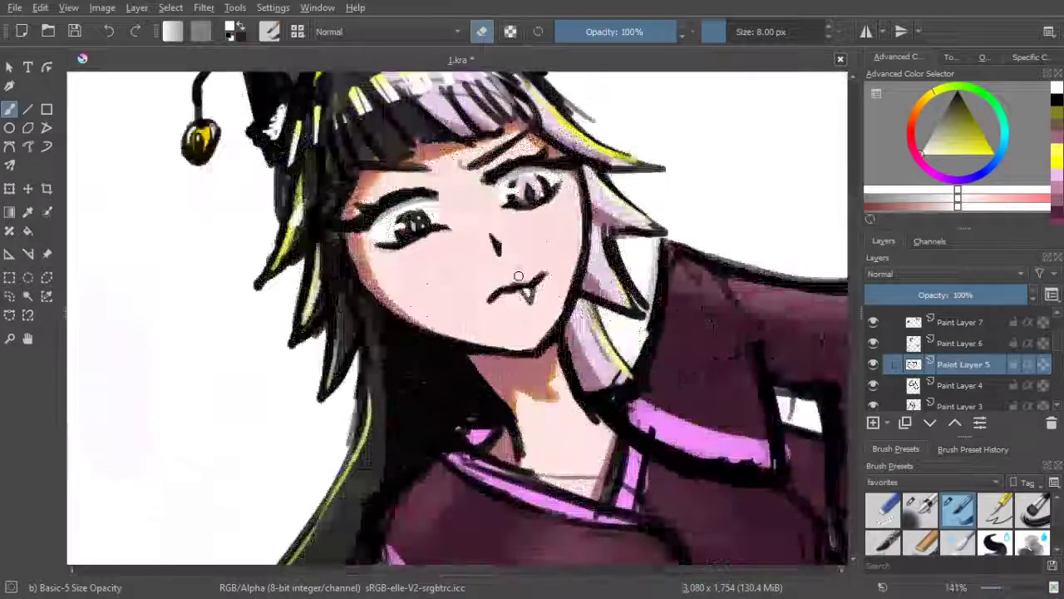
{"action": "scroll", "coordinate": [492, 280], "scroll_direction": "down", "scroll_amount": 7}
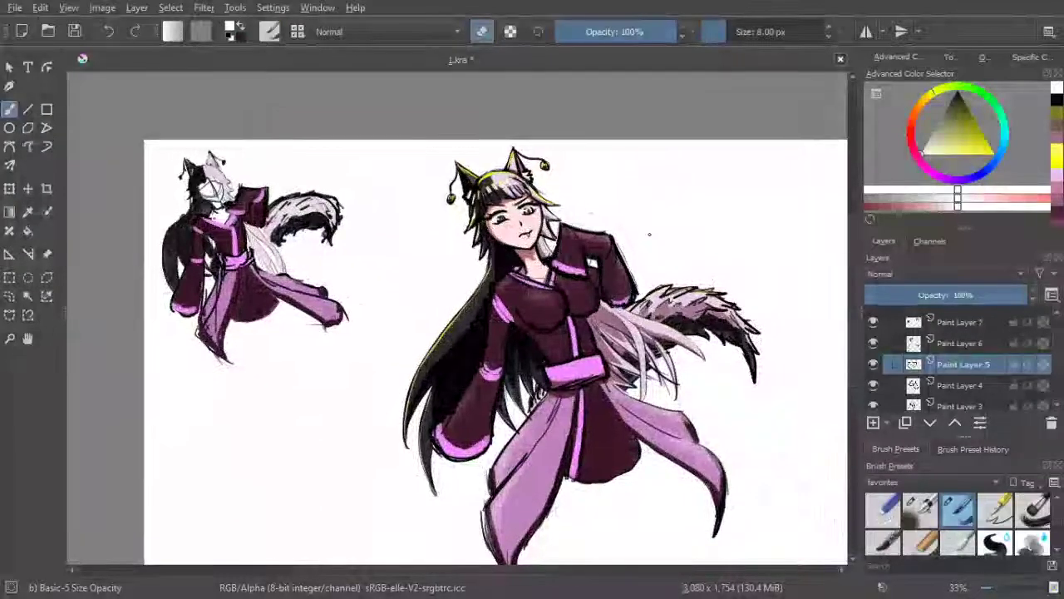
{"action": "left_click_drag", "start_coordinate": [643, 236], "coordinate": [636, 226]}
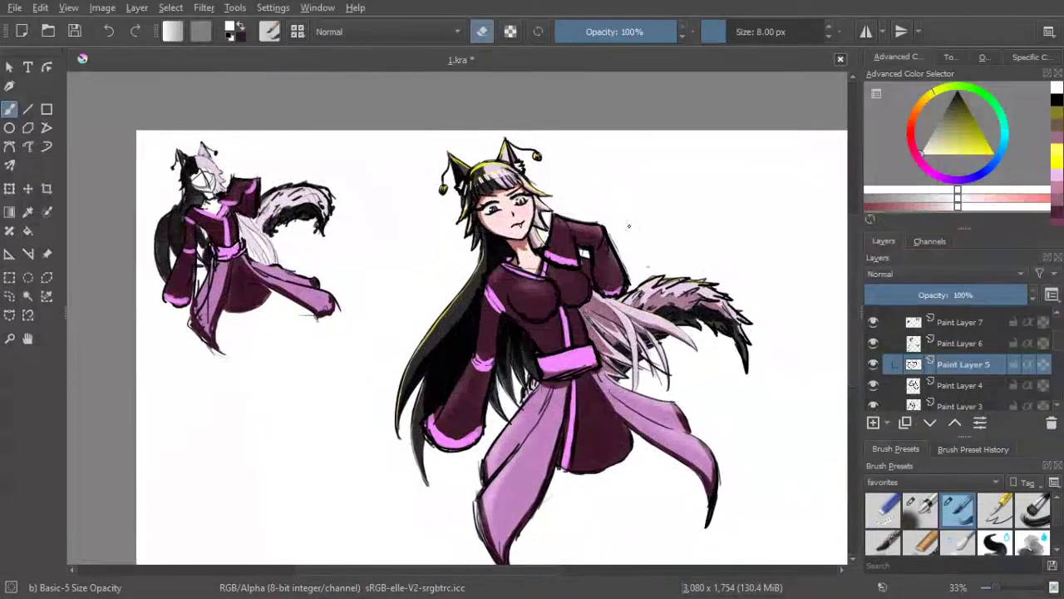
{"action": "scroll", "coordinate": [648, 266], "scroll_direction": "up", "scroll_amount": 1}
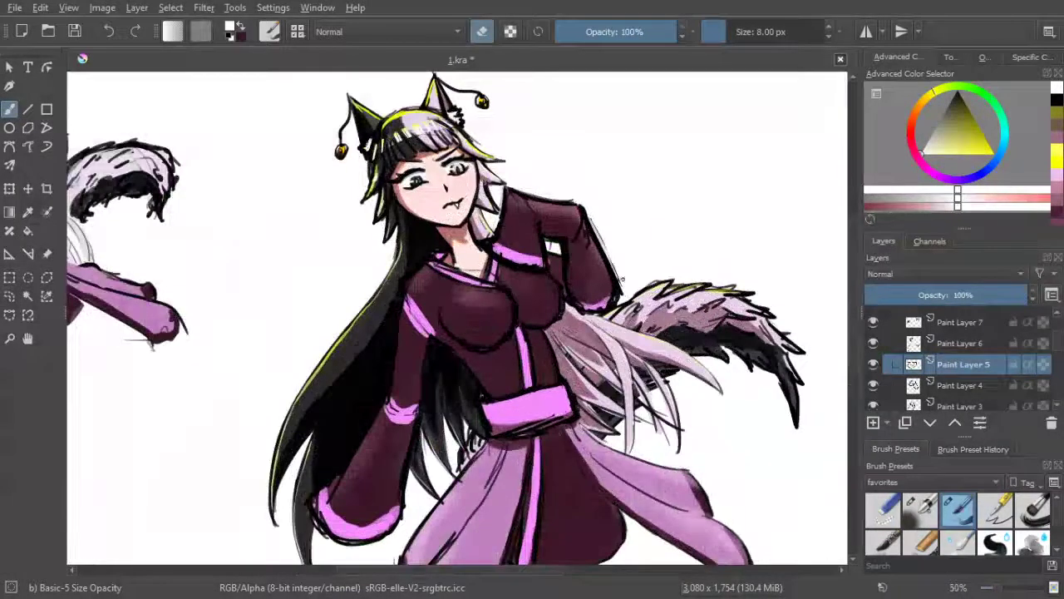
{"action": "scroll", "coordinate": [786, 292], "scroll_direction": "down", "scroll_amount": 1}
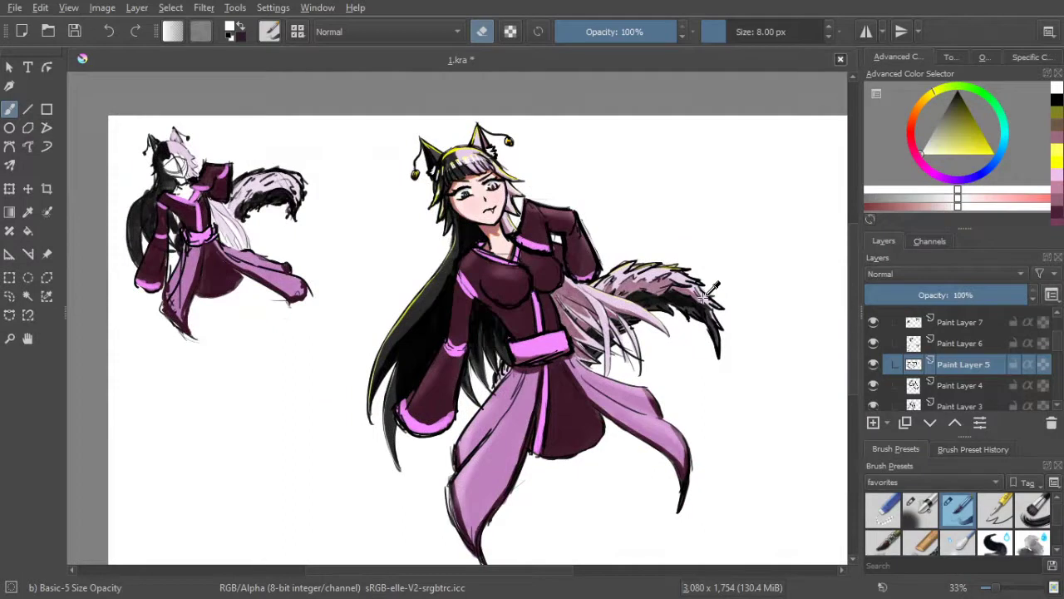
{"action": "key", "text": "ctrl+s"}
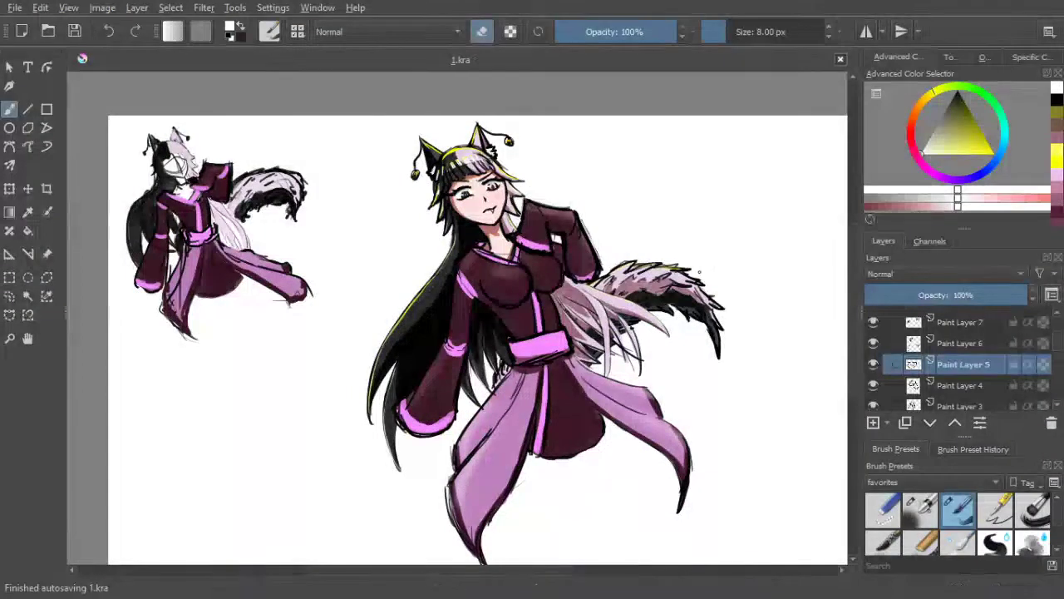
{"action": "left_click_drag", "start_coordinate": [652, 320], "coordinate": [637, 299]}
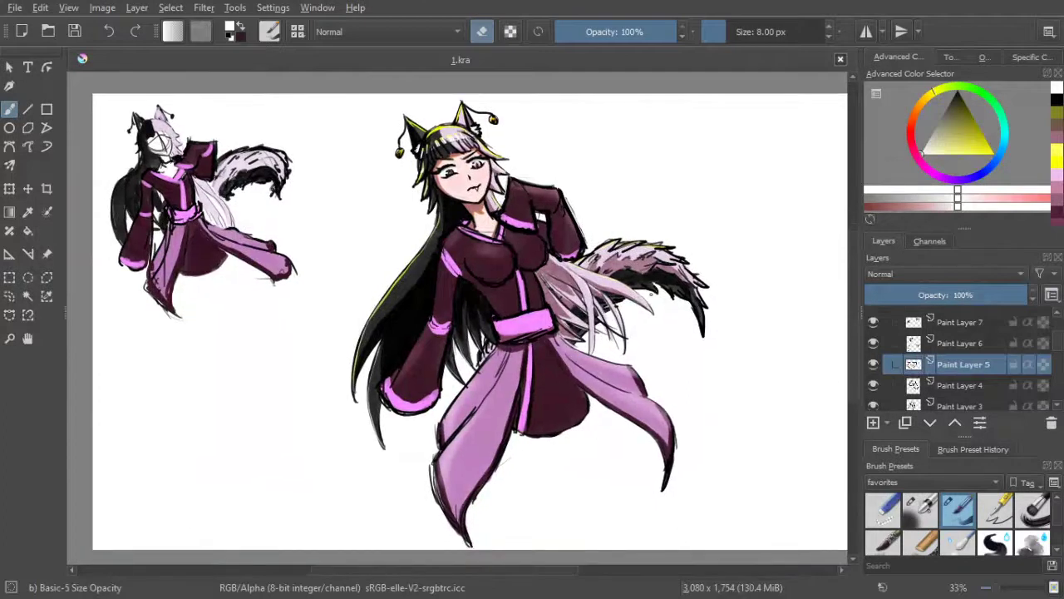